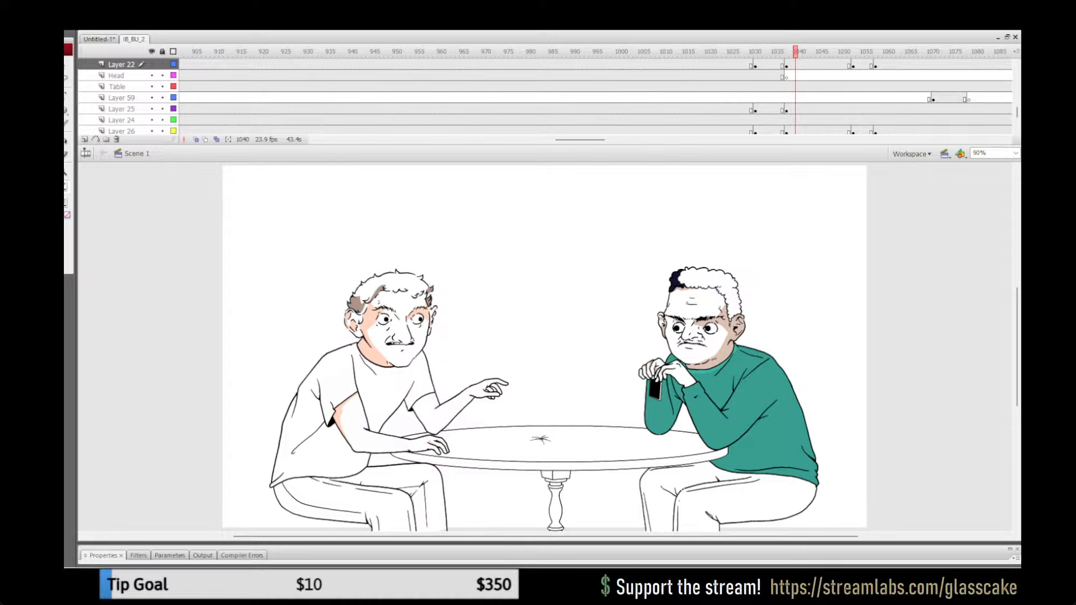
# Step: Play back the table scene and replay the section around frame 1465 to check the seated man's sweater colouring
pyautogui.click(741, 52)
pyautogui.press('Return')
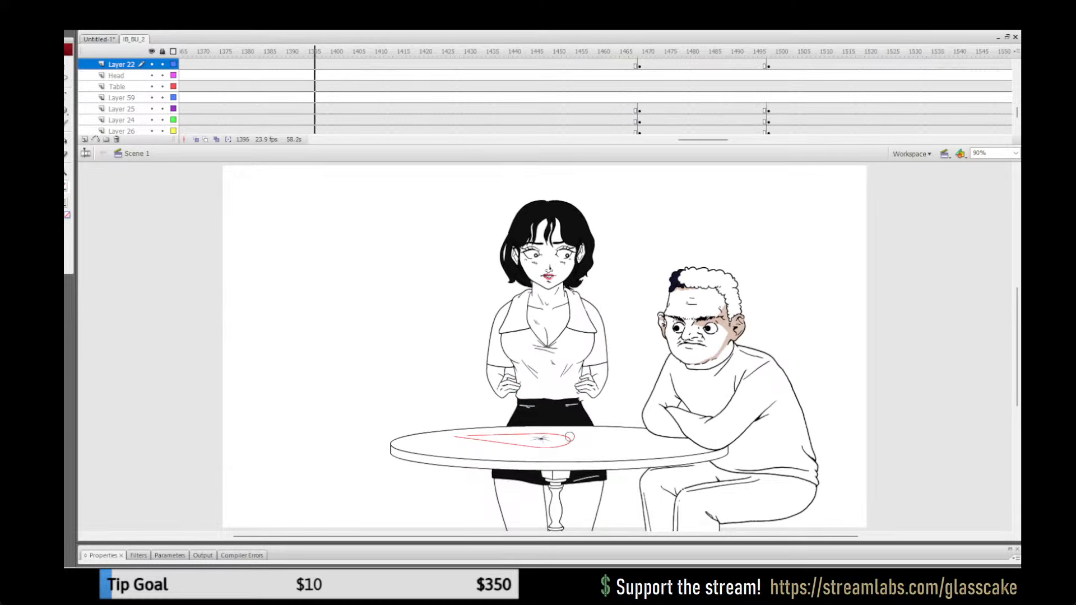
pyautogui.press('Return')
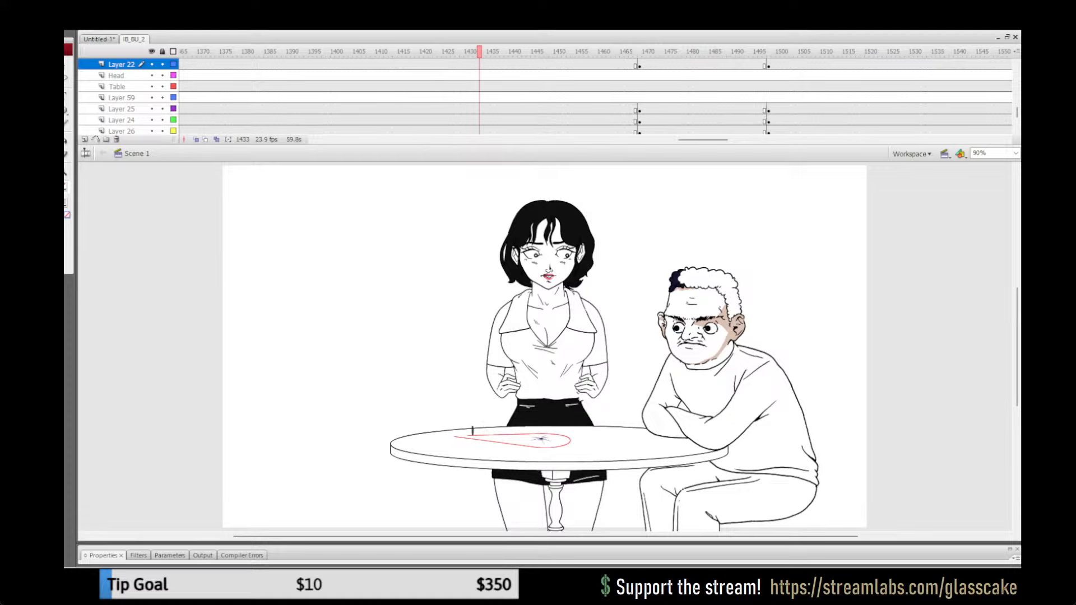
pyautogui.click(622, 52)
pyautogui.press('Return')
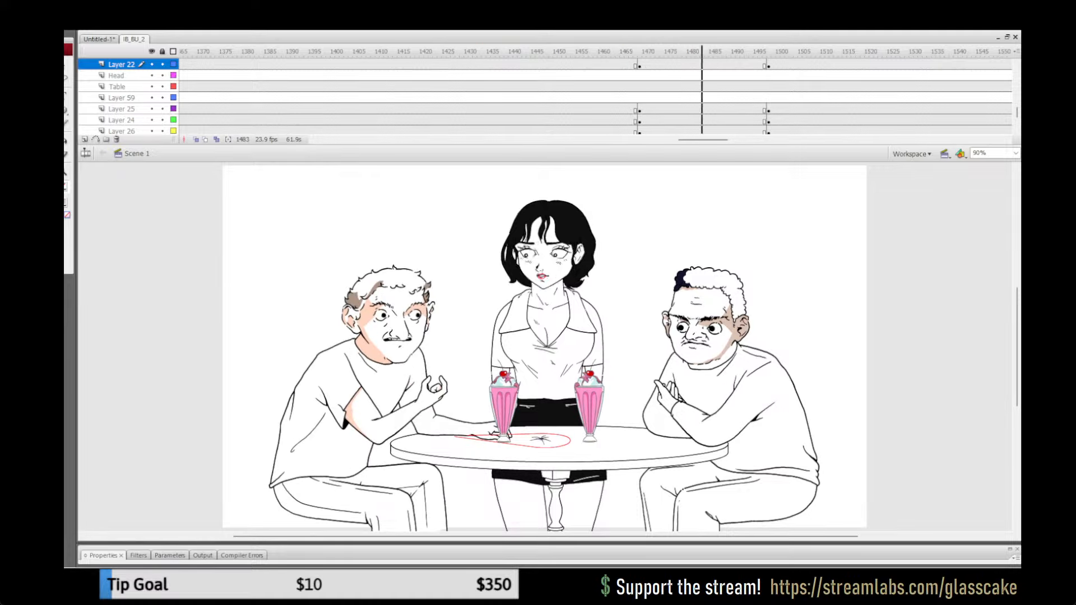
pyautogui.click(622, 52)
pyautogui.press('Return')
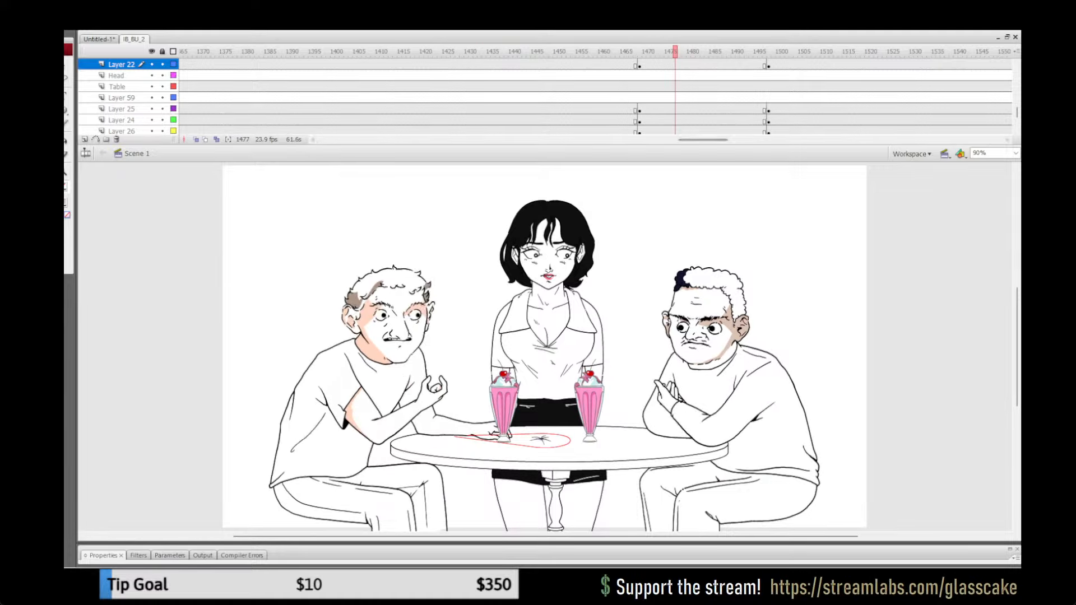
# Step: Review frames 110 to 418 of the scene to check the sweater colour on the man in green
pyautogui.moveTo(703, 140); pyautogui.dragTo(357, 140)
pyautogui.click(421, 51)
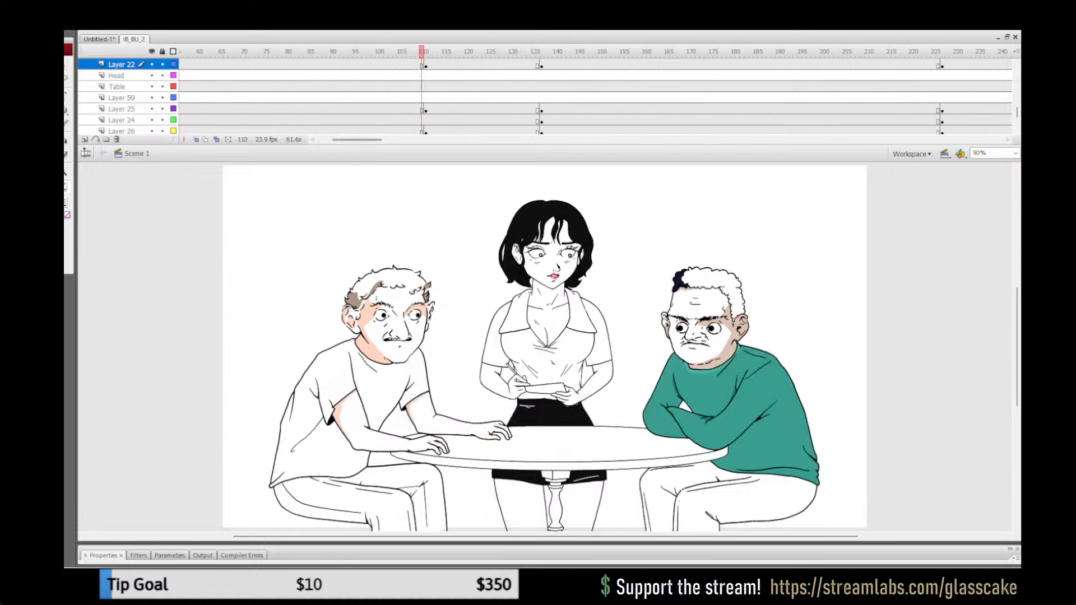
pyautogui.moveTo(422, 52); pyautogui.dragTo(435, 51)
pyautogui.moveTo(357, 140); pyautogui.dragTo(381, 140)
pyautogui.click(569, 52)
pyautogui.click(676, 51)
pyautogui.click(877, 51)
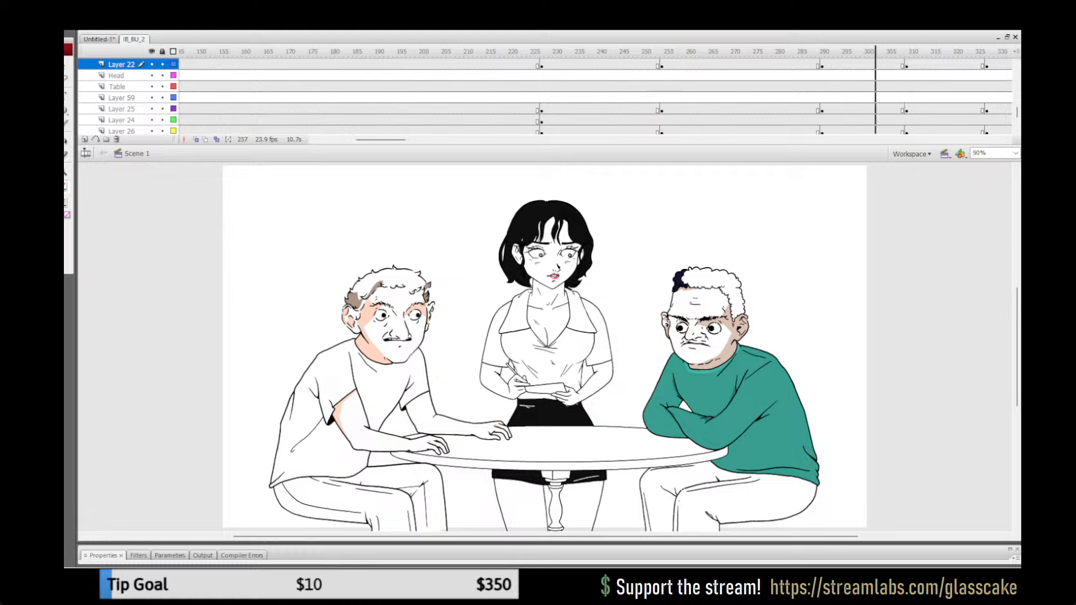
pyautogui.click(928, 64)
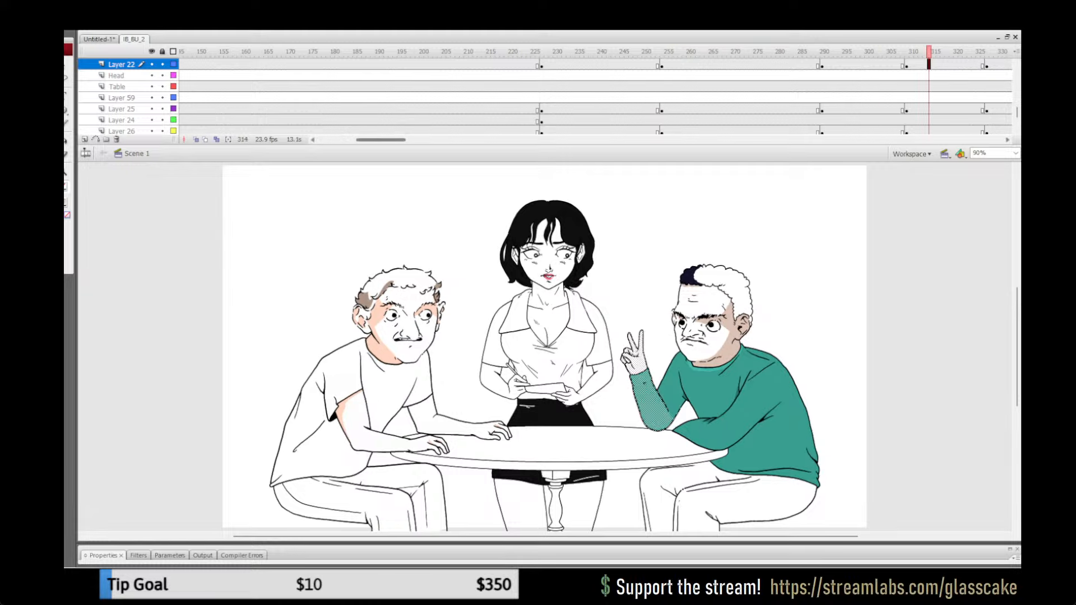
pyautogui.moveTo(381, 139); pyautogui.dragTo(412, 140)
pyautogui.click(493, 52)
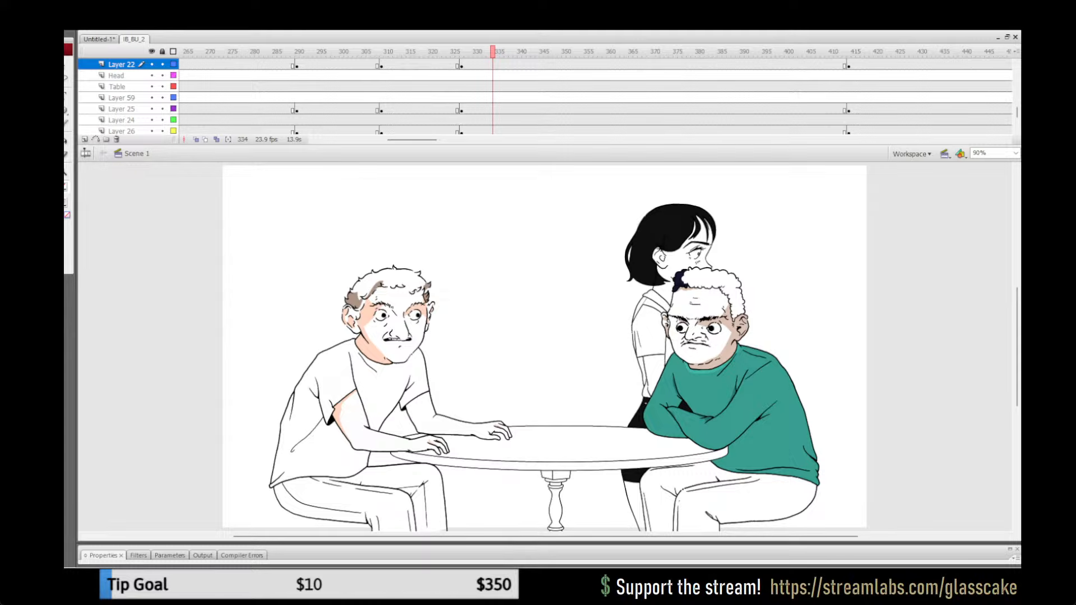
pyautogui.click(866, 52)
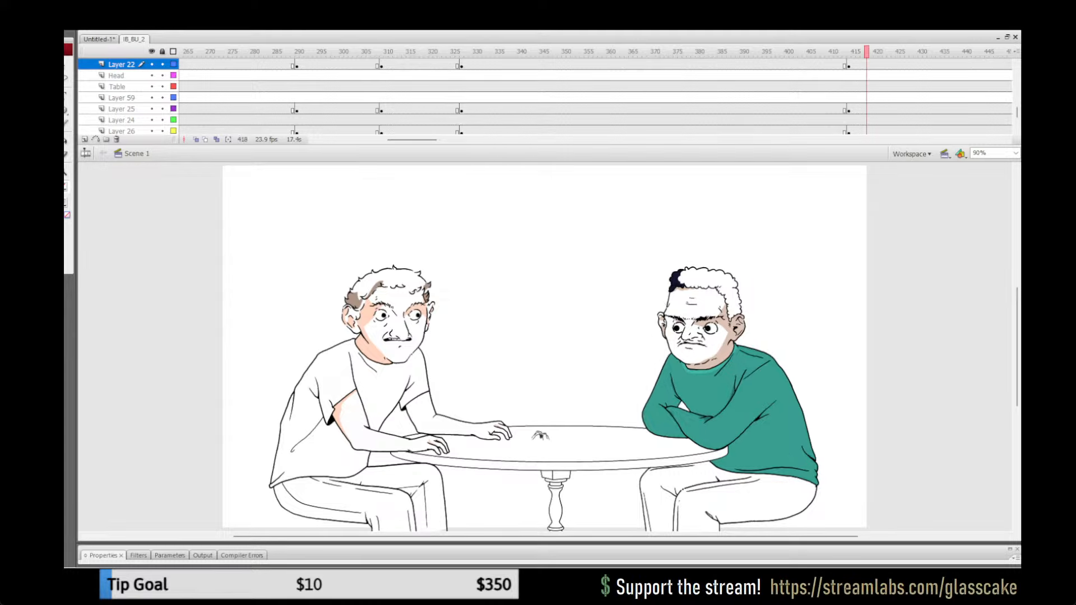
# Step: Examine the characters' poses and colouring through the camera and photo shots, past frame 1103
pyautogui.moveTo(413, 139); pyautogui.dragTo(486, 139)
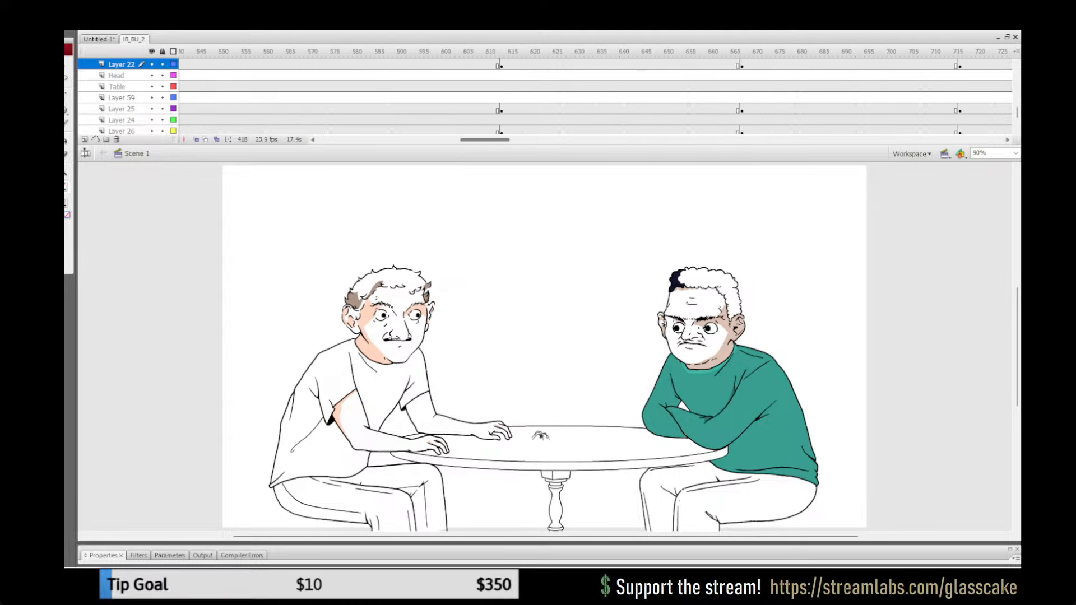
pyautogui.click(600, 52)
pyautogui.moveTo(774, 52); pyautogui.dragTo(796, 52)
pyautogui.click(974, 51)
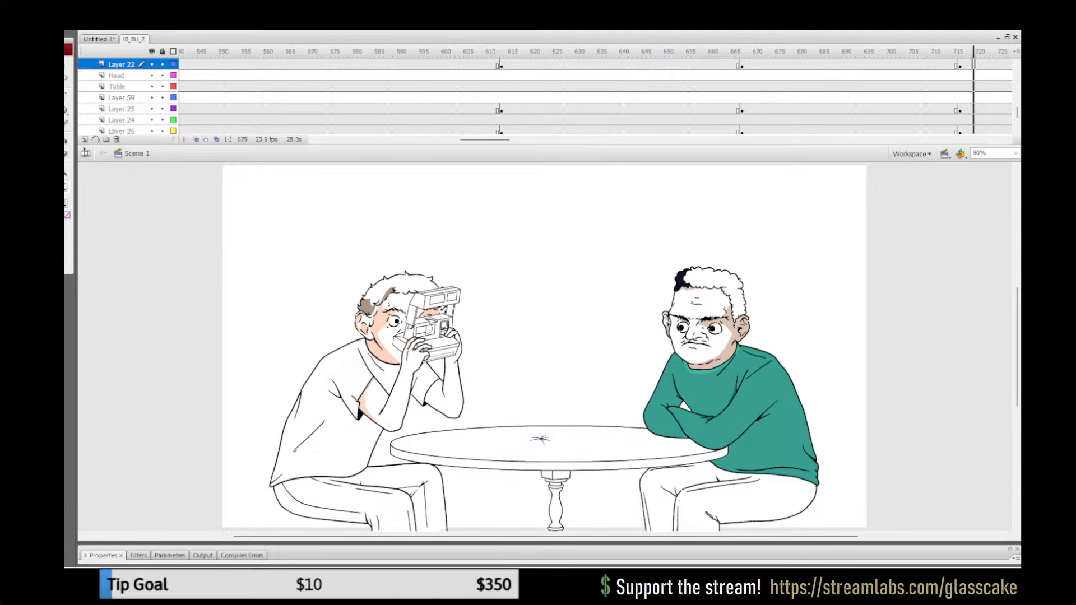
pyautogui.moveTo(485, 140); pyautogui.dragTo(520, 139)
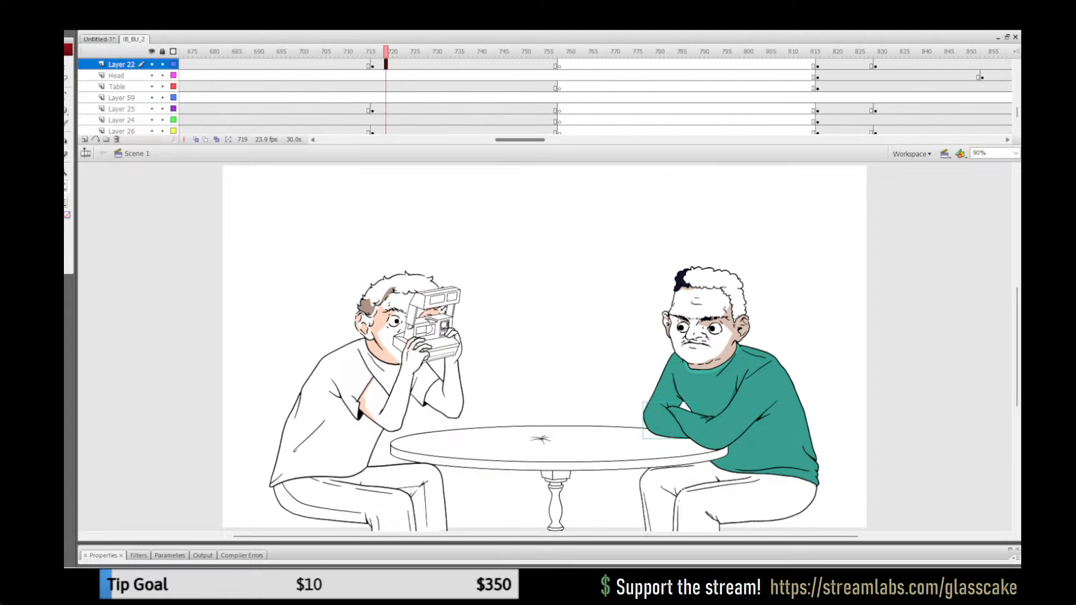
pyautogui.click(524, 52)
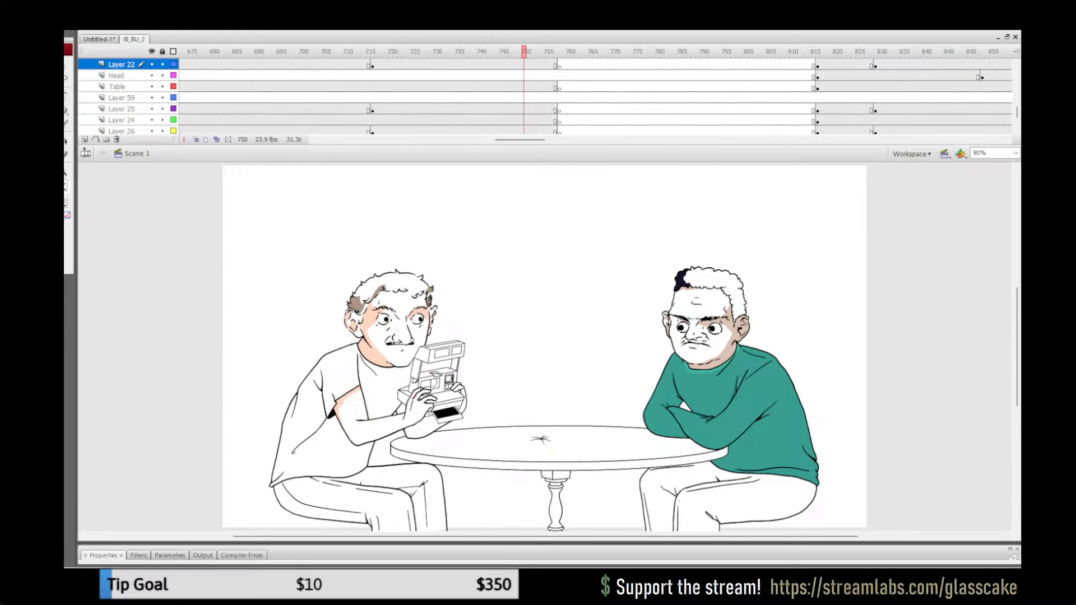
pyautogui.moveTo(523, 52); pyautogui.dragTo(911, 52)
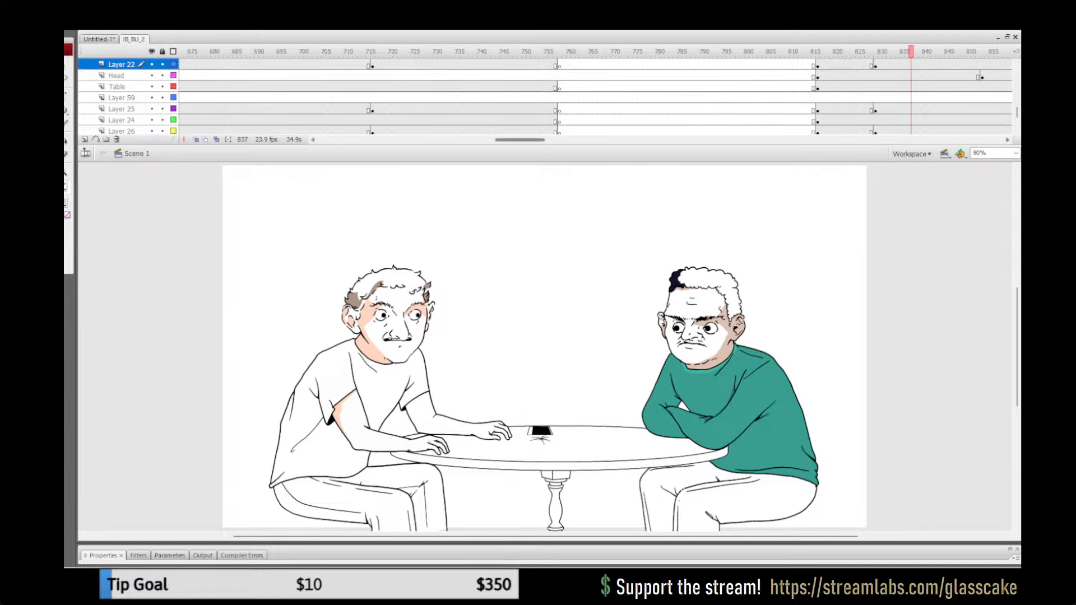
pyautogui.moveTo(520, 139); pyautogui.dragTo(552, 140)
pyautogui.moveTo(525, 52); pyautogui.dragTo(554, 51)
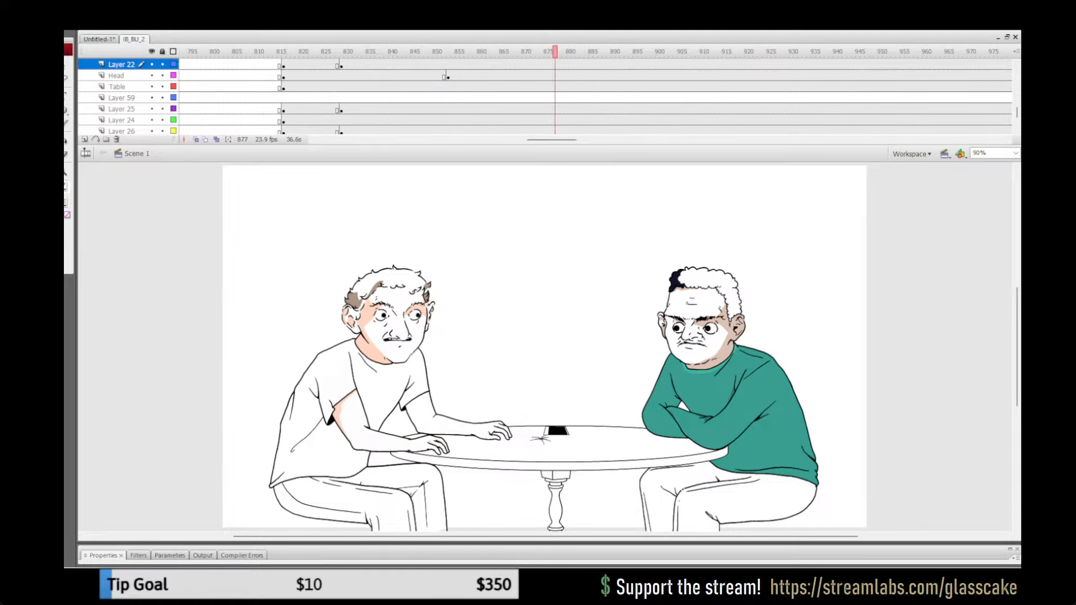
pyautogui.moveTo(552, 140); pyautogui.dragTo(595, 139)
pyautogui.moveTo(533, 52); pyautogui.dragTo(835, 51)
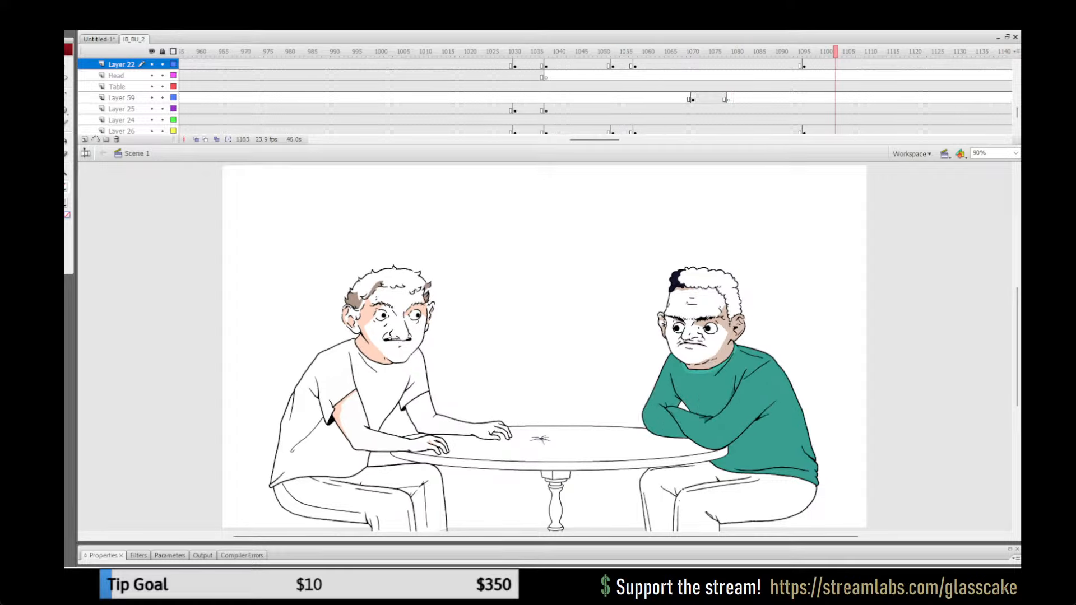
pyautogui.moveTo(594, 139); pyautogui.dragTo(639, 140)
pyautogui.moveTo(648, 51); pyautogui.dragTo(742, 52)
# Step: Play the animation again from an early frame through the milkshake shot to check the colouring in motion
pyautogui.moveTo(639, 139); pyautogui.dragTo(343, 140)
pyautogui.click(568, 52)
pyautogui.press('Return')
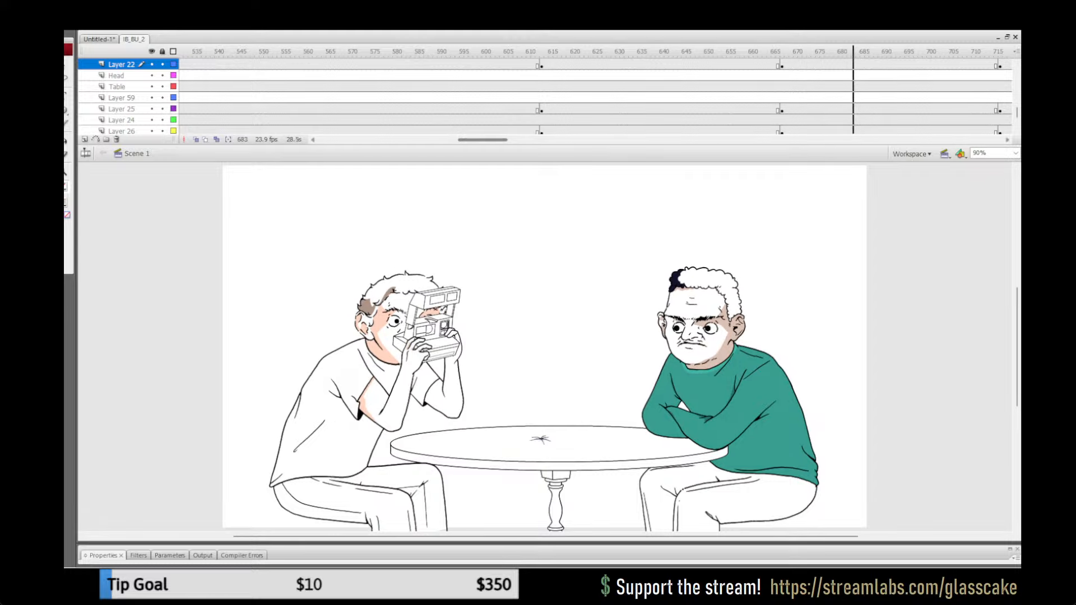
pyautogui.moveTo(483, 140); pyautogui.dragTo(519, 140)
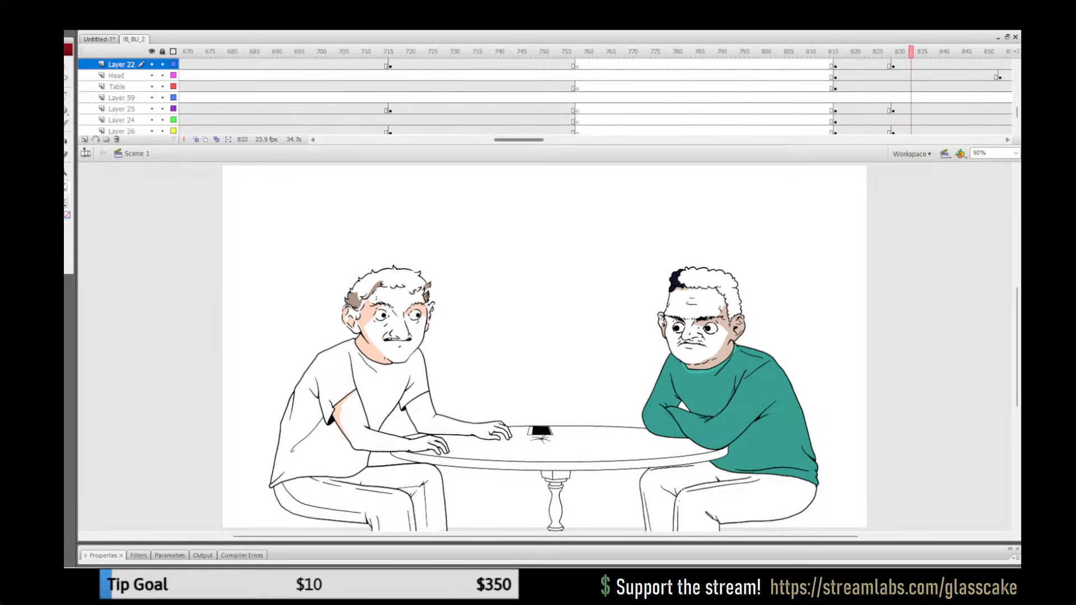
pyautogui.moveTo(518, 139); pyautogui.dragTo(543, 140)
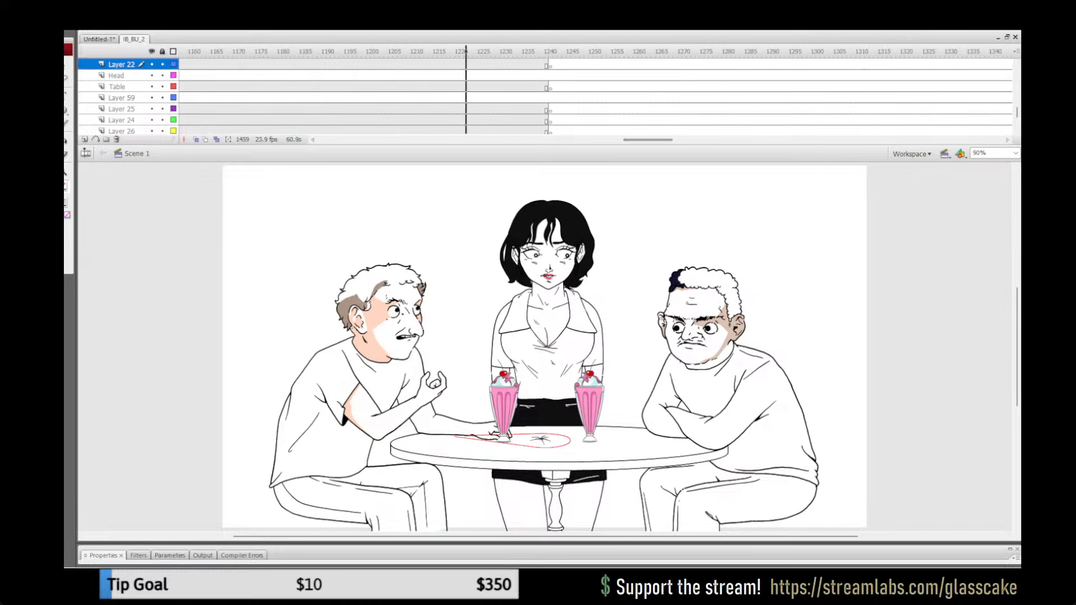
# Step: Copy all the coloured torso artwork inside the green-sweater man's Layer 25 group at frame 1222
pyautogui.click(466, 51)
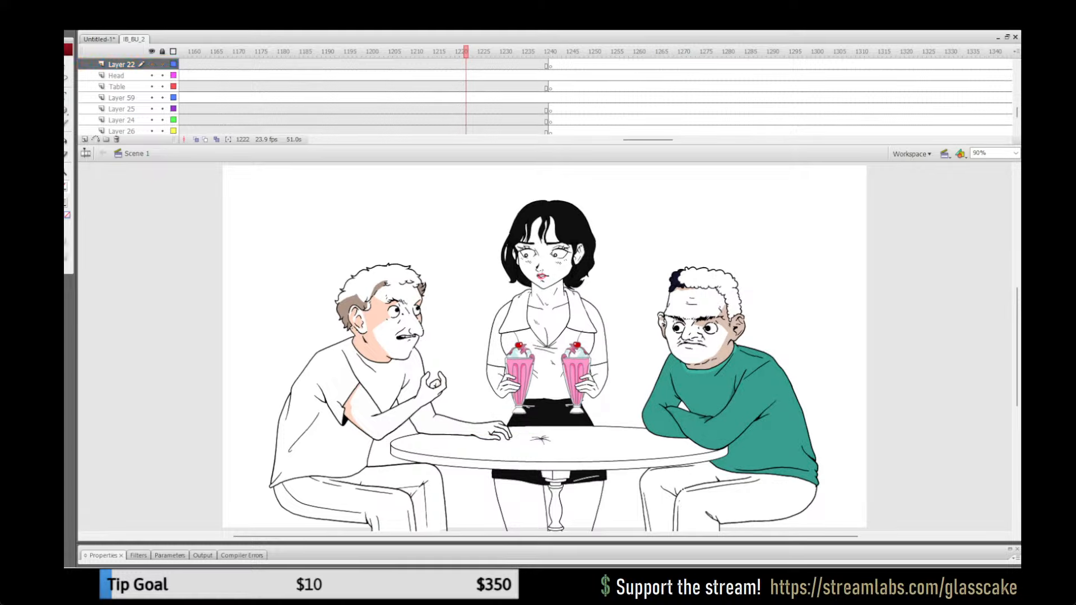
pyautogui.doubleClick(768, 437)
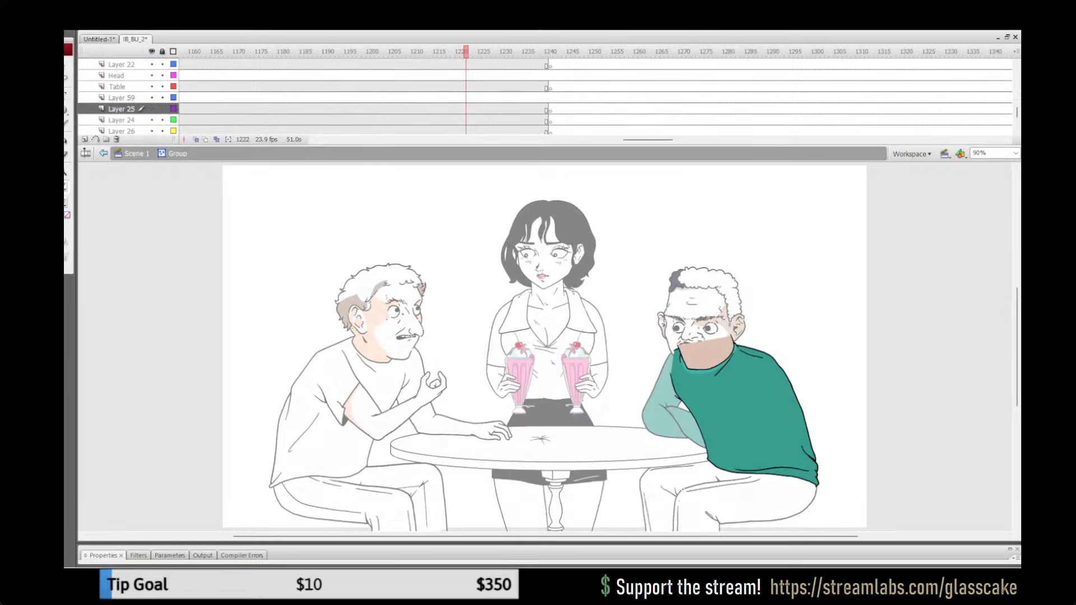
pyautogui.hotkey('ctrl', 'a')
pyautogui.click(122, 109)
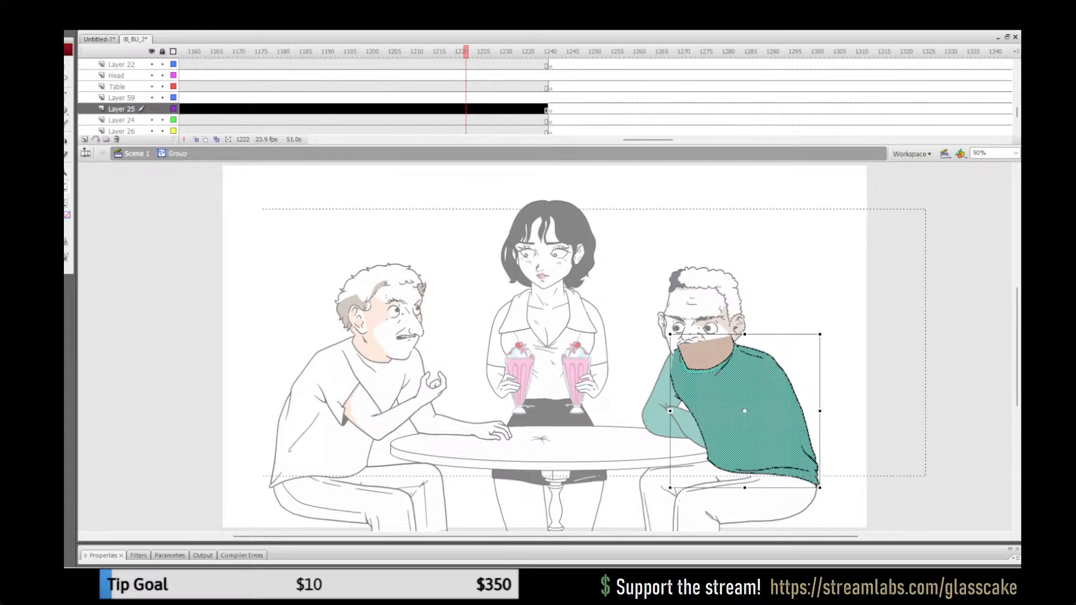
# Step: Open the uncoloured torso group of the man with crossed arms on Layer 25 at frame 1355 for editing
pyautogui.moveTo(649, 140); pyautogui.dragTo(671, 140)
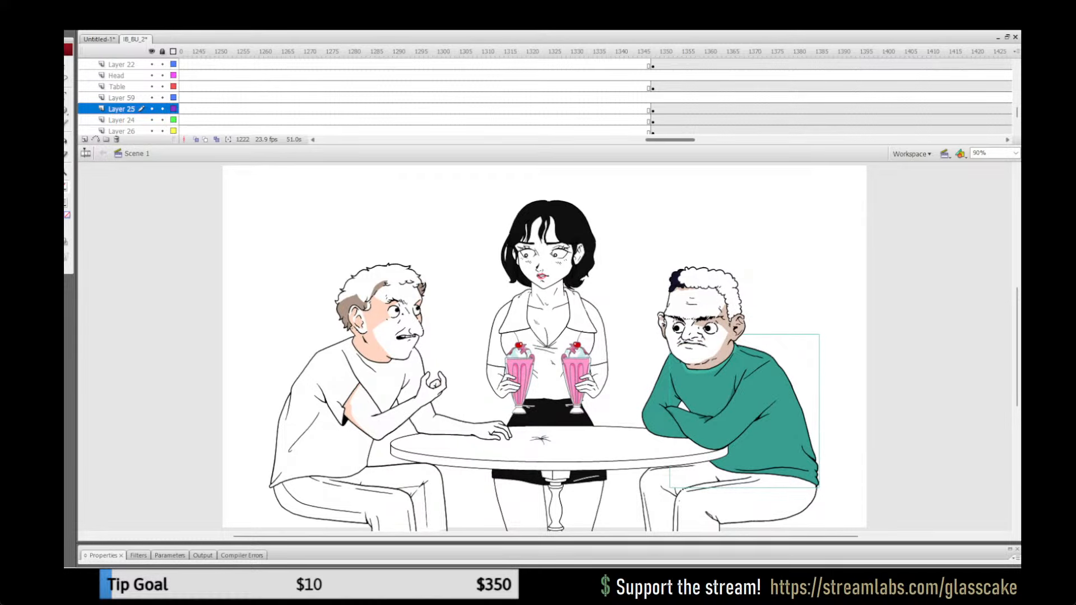
pyautogui.click(684, 52)
pyautogui.click(751, 403)
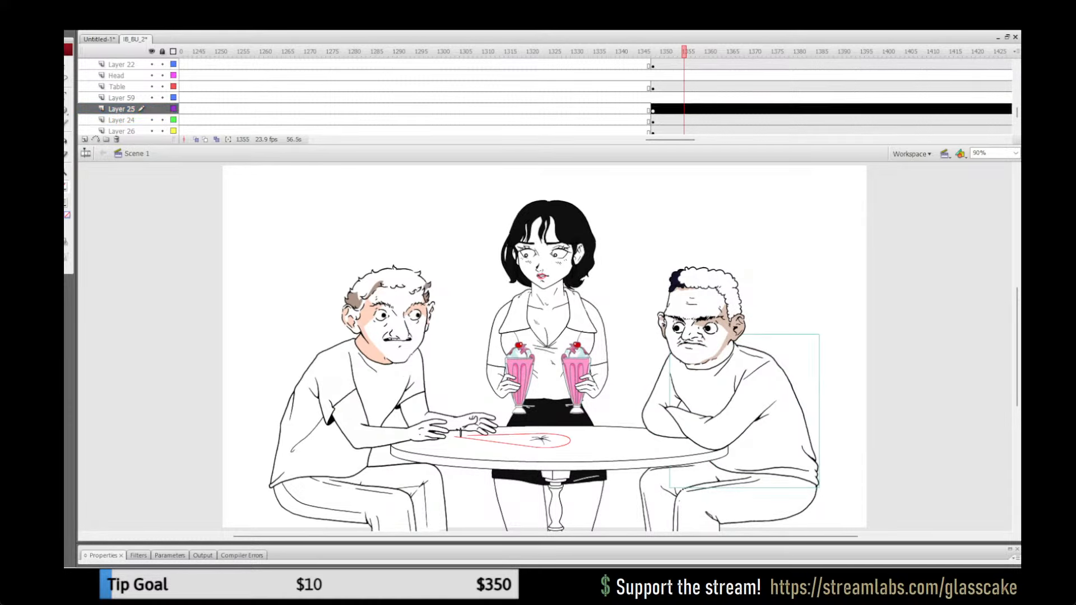
pyautogui.doubleClick(751, 403)
pyautogui.press('Delete')
pyautogui.hotkey('ctrl', 'shift', 'v')
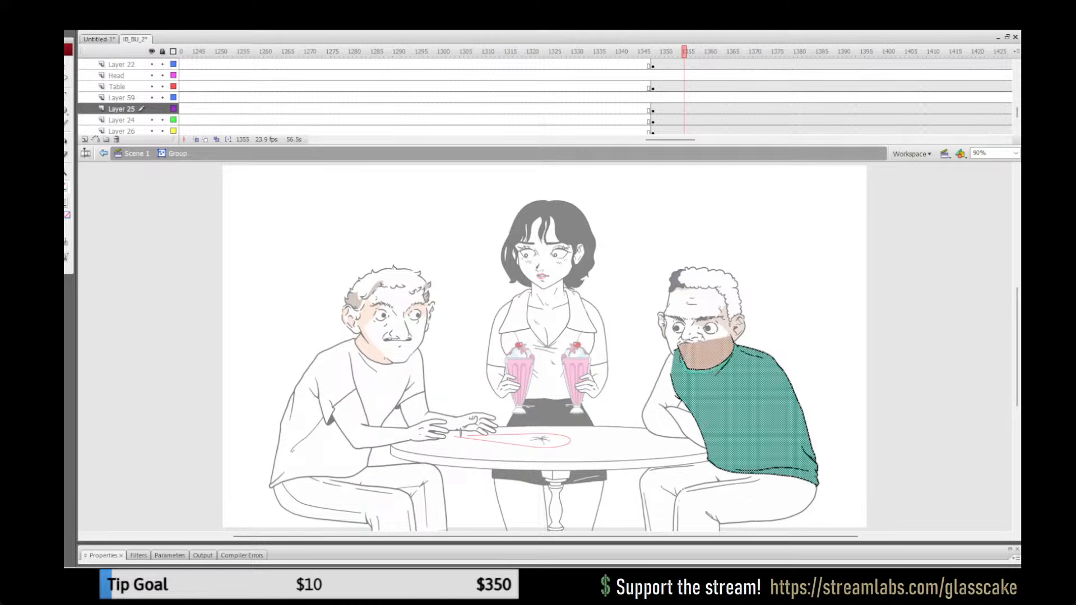
pyautogui.press('Escape')
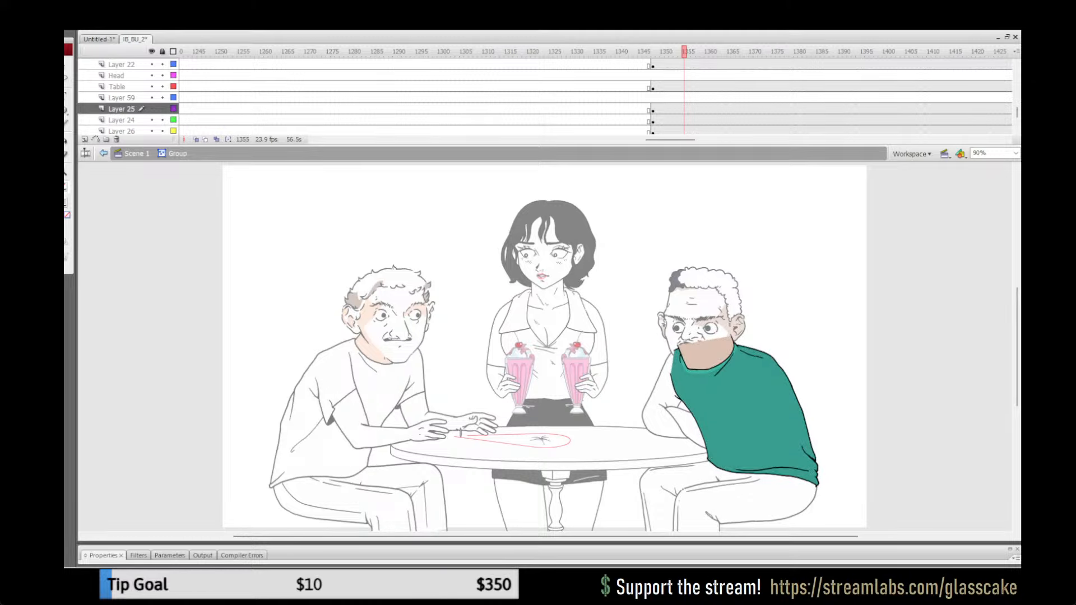
pyautogui.hotkey('ctrl', 'a')
pyautogui.hotkey('ctrl', 'z')
pyautogui.hotkey('ctrl', 'z')
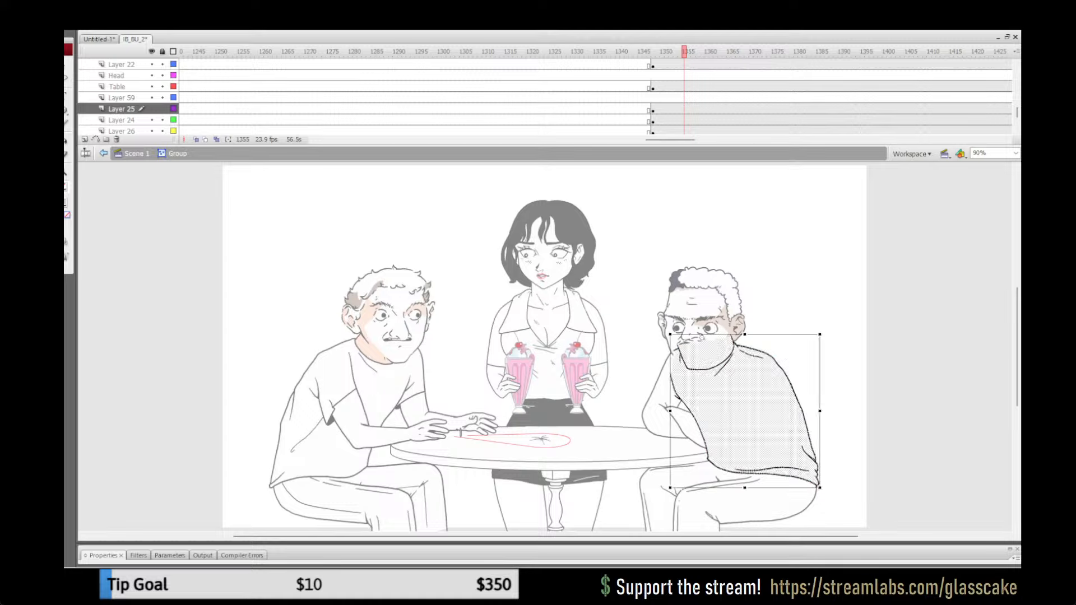
# Step: Replace the uncoloured torso with the copied green one, pasted in place, and return to Scene 1
pyautogui.press('Delete')
pyautogui.hotkey('ctrl', 'shift', 'v')
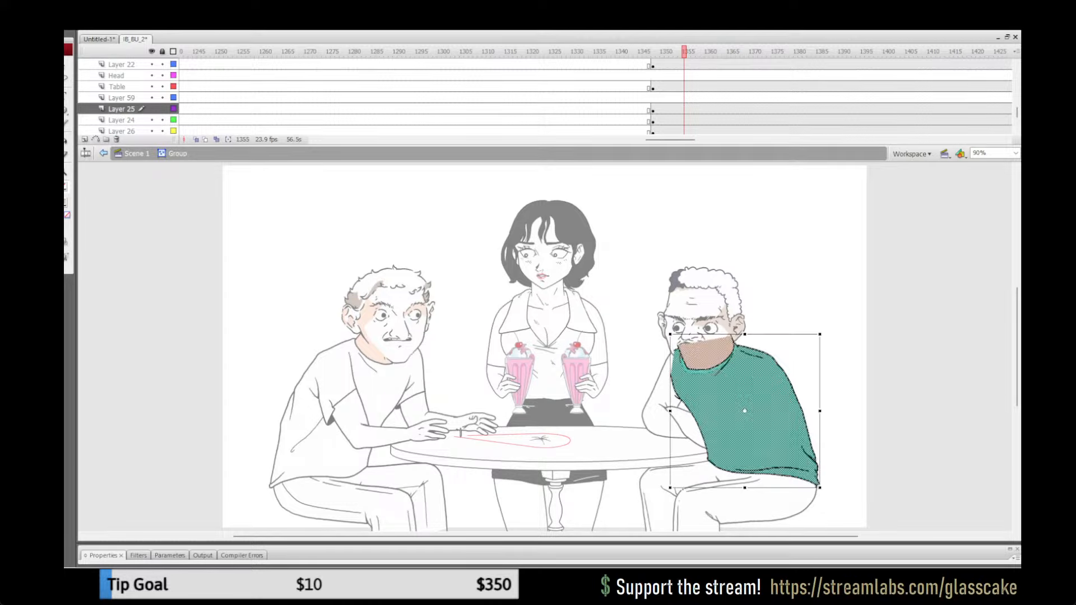
pyautogui.press('Escape')
pyautogui.doubleClick(807, 269)
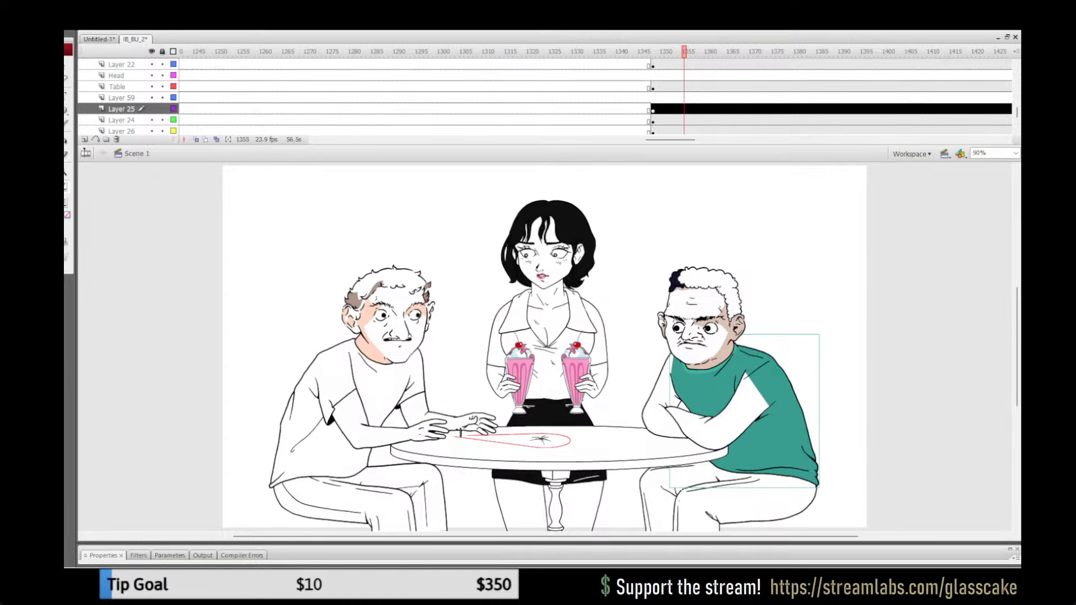
# Step: Copy the coloured front arm artwork from the man's Layer 21 group at frame 1231 and return to Scene 1
pyautogui.moveTo(670, 140); pyautogui.dragTo(646, 140)
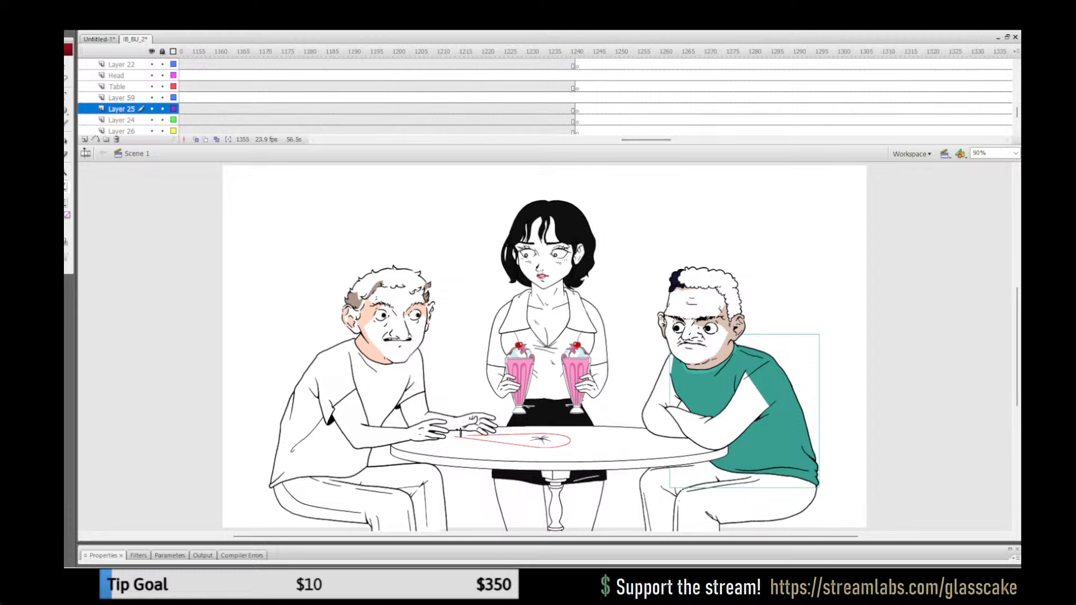
pyautogui.click(532, 51)
pyautogui.click(716, 450)
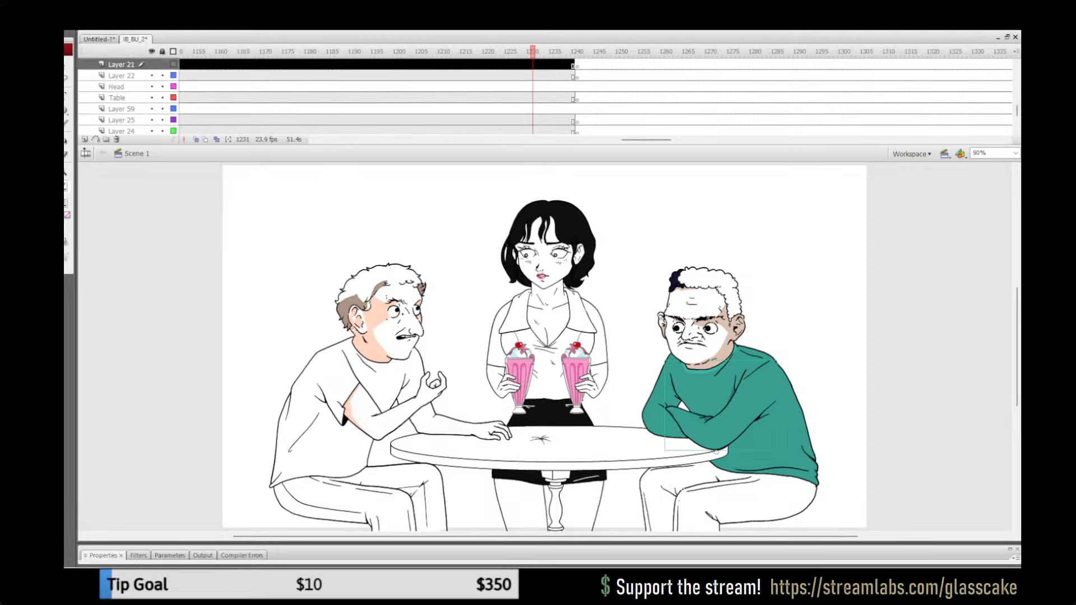
pyautogui.doubleClick(716, 450)
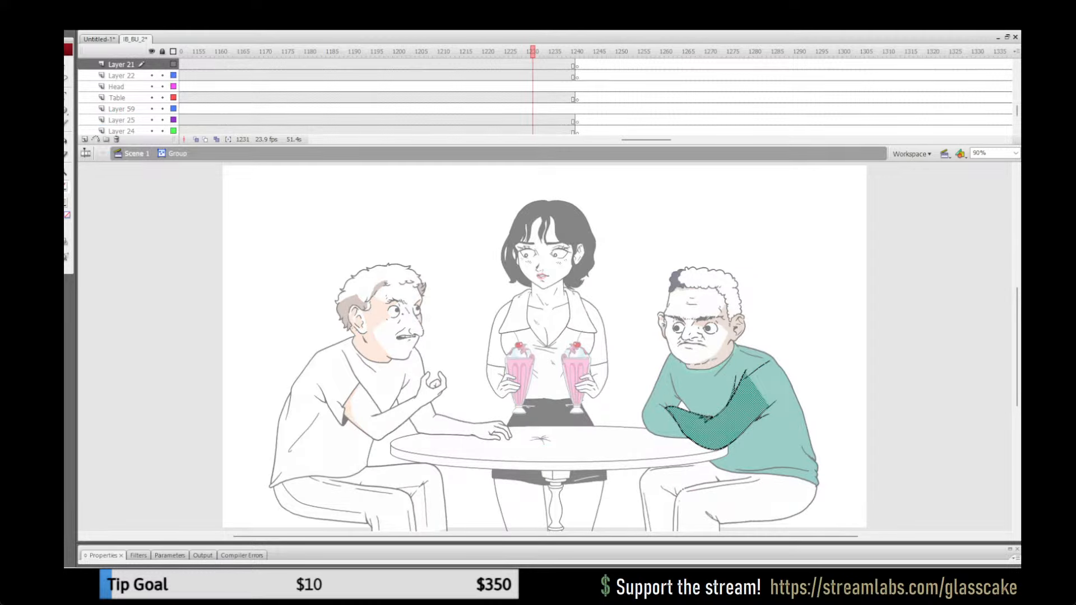
pyautogui.doubleClick(638, 365)
# Step: Replace the uncoloured front arm in the man's Layer 21 group at frame 1351 with the copied green arm, in place
pyautogui.moveTo(646, 140); pyautogui.dragTo(670, 140)
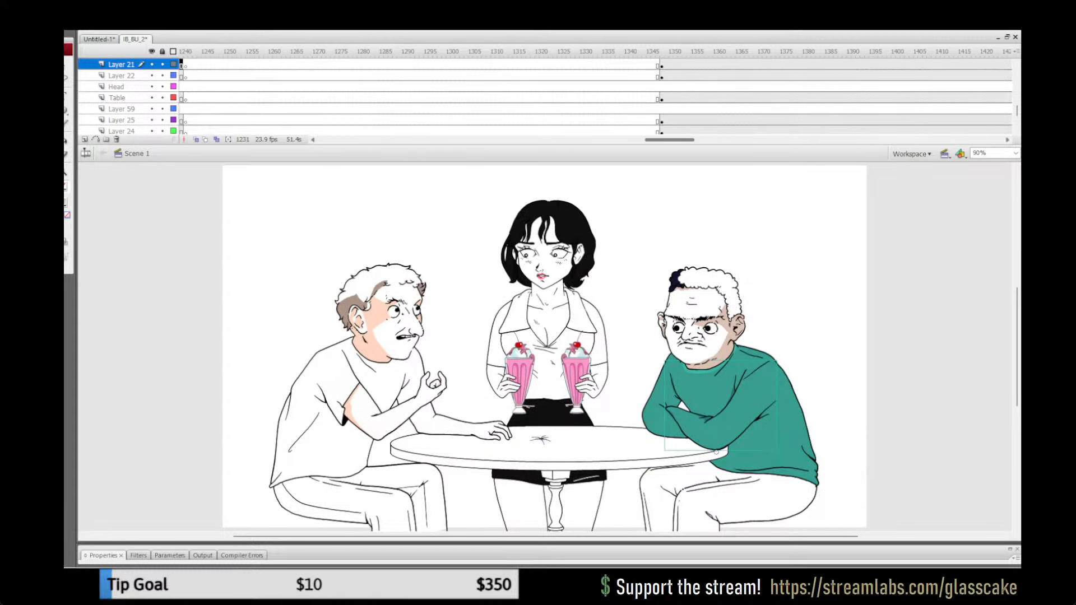
pyautogui.click(676, 51)
pyautogui.doubleClick(719, 429)
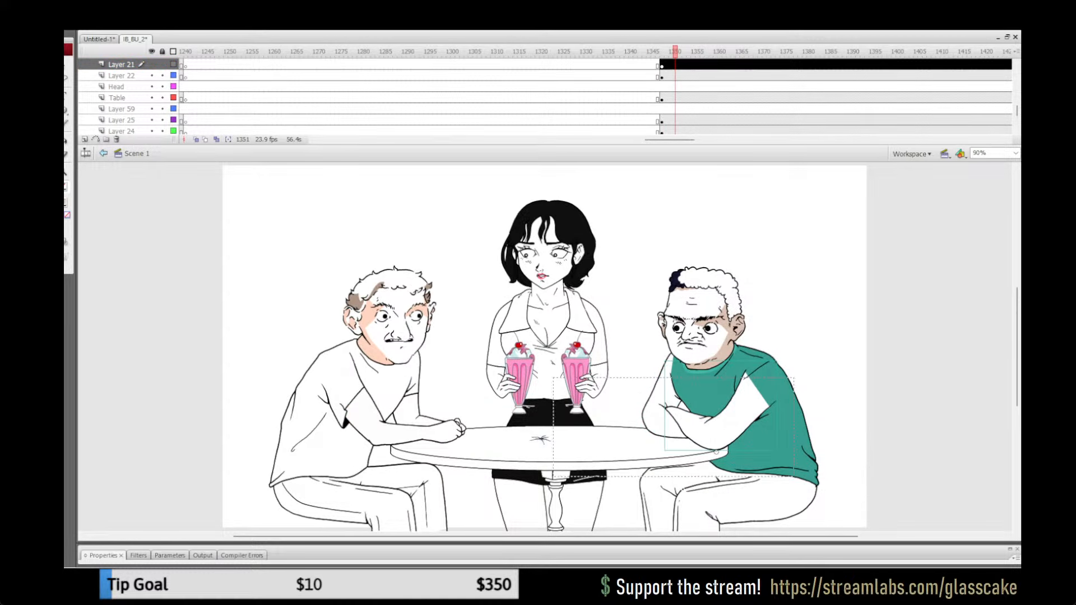
pyautogui.hotkey('ctrl', 'a')
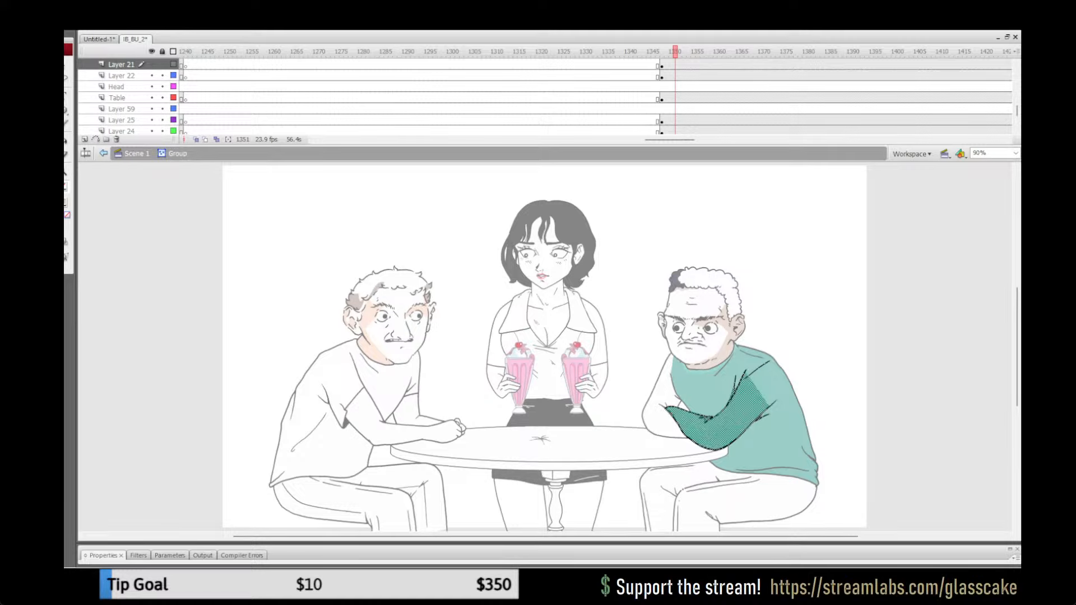
pyautogui.press('q')
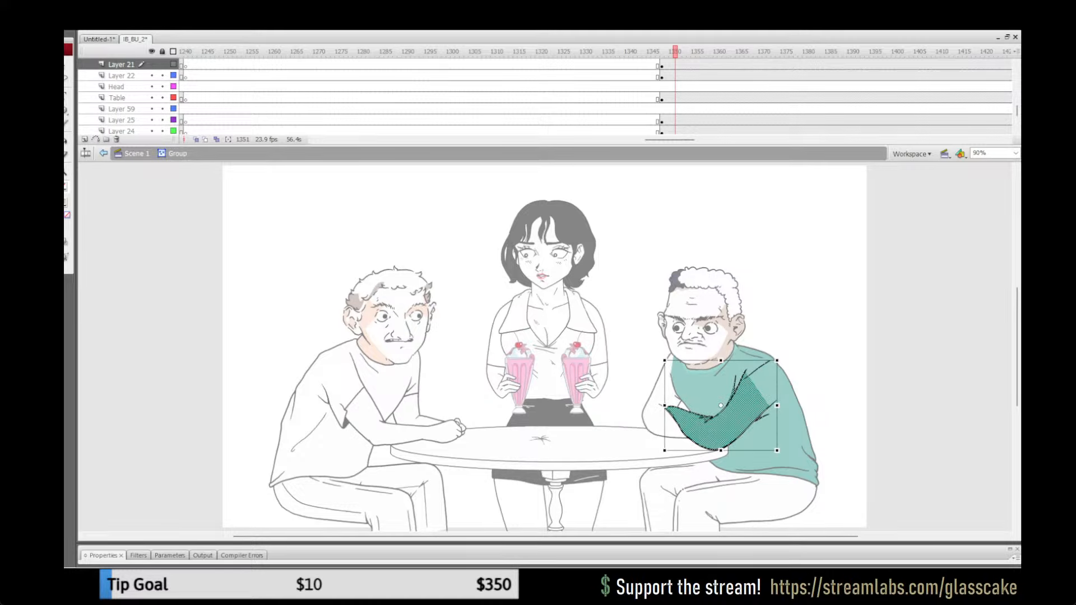
pyautogui.hotkey('ctrl', 'z')
pyautogui.press('Delete')
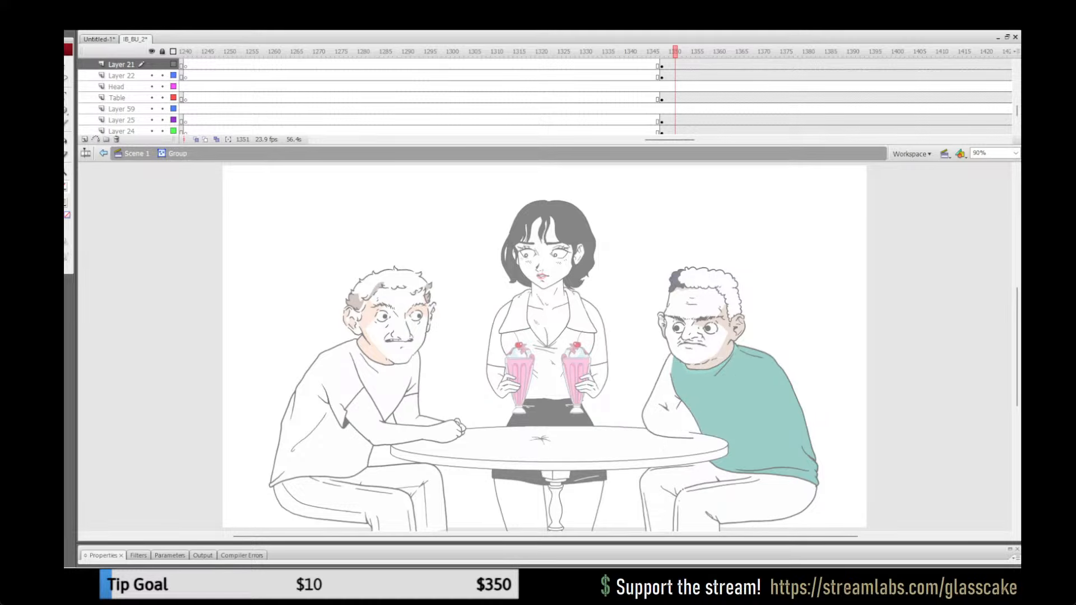
pyautogui.hotkey('ctrl', 'z')
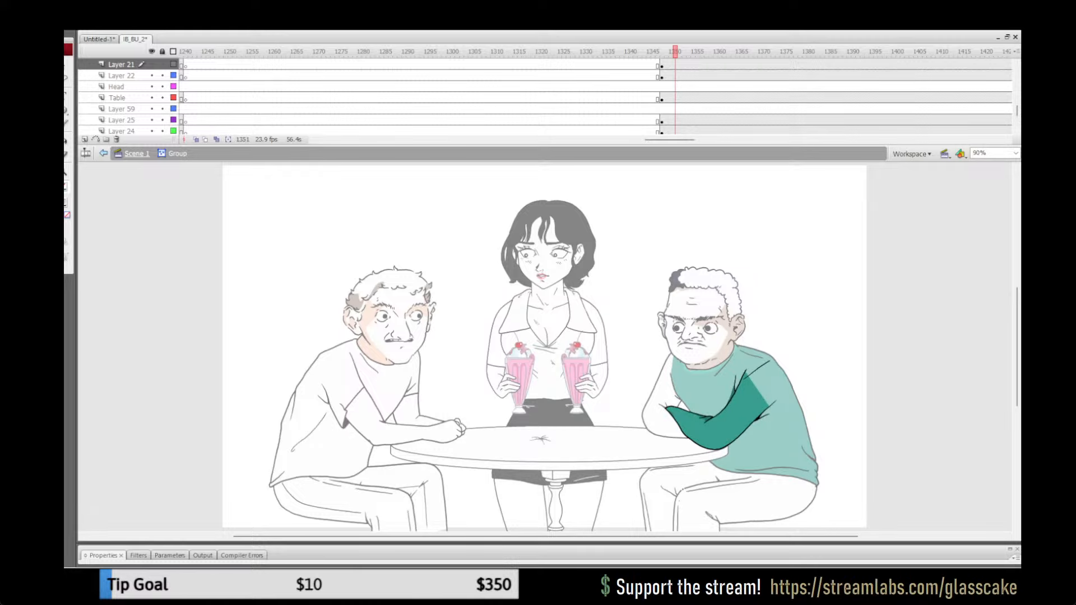
# Step: Copy the coloured far arm artwork from the man's Layer 26 group at frame 1221 and return to Scene 1
pyautogui.click(137, 153)
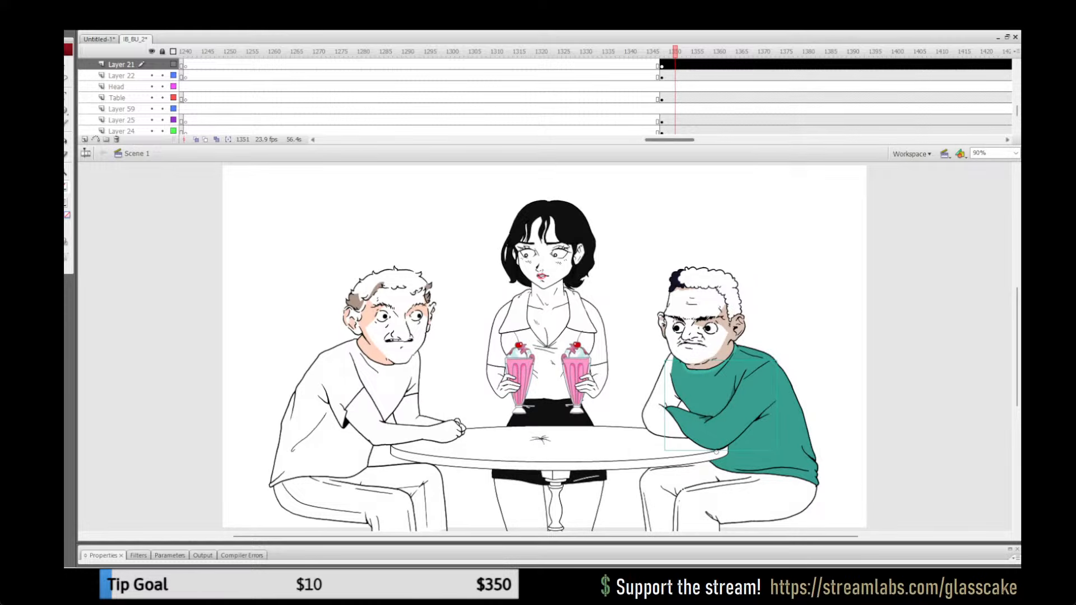
pyautogui.moveTo(670, 139); pyautogui.dragTo(646, 140)
pyautogui.click(479, 51)
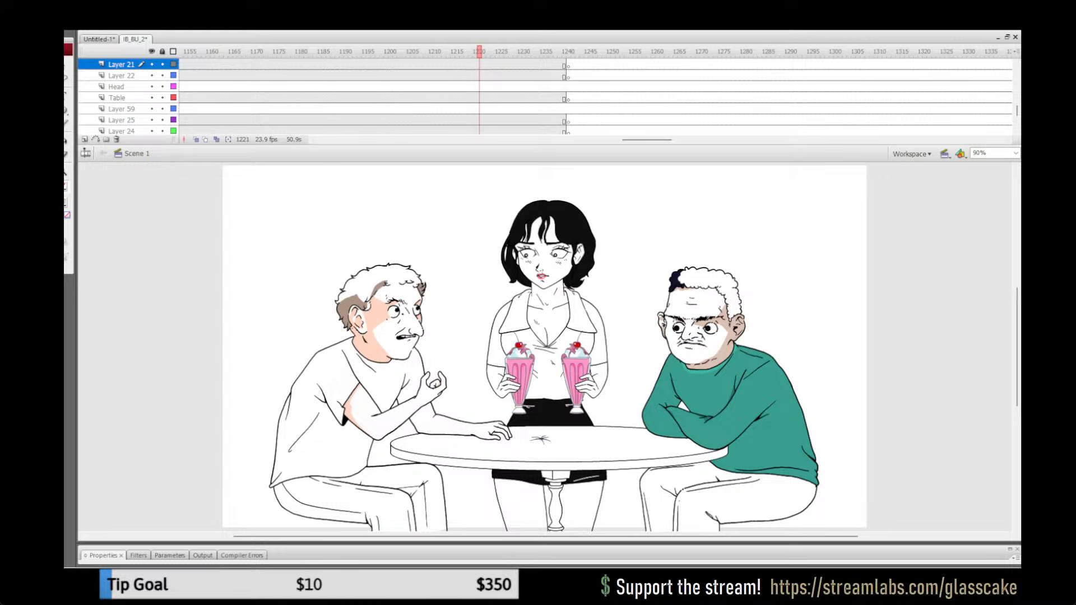
pyautogui.click(666, 407)
pyautogui.doubleClick(665, 407)
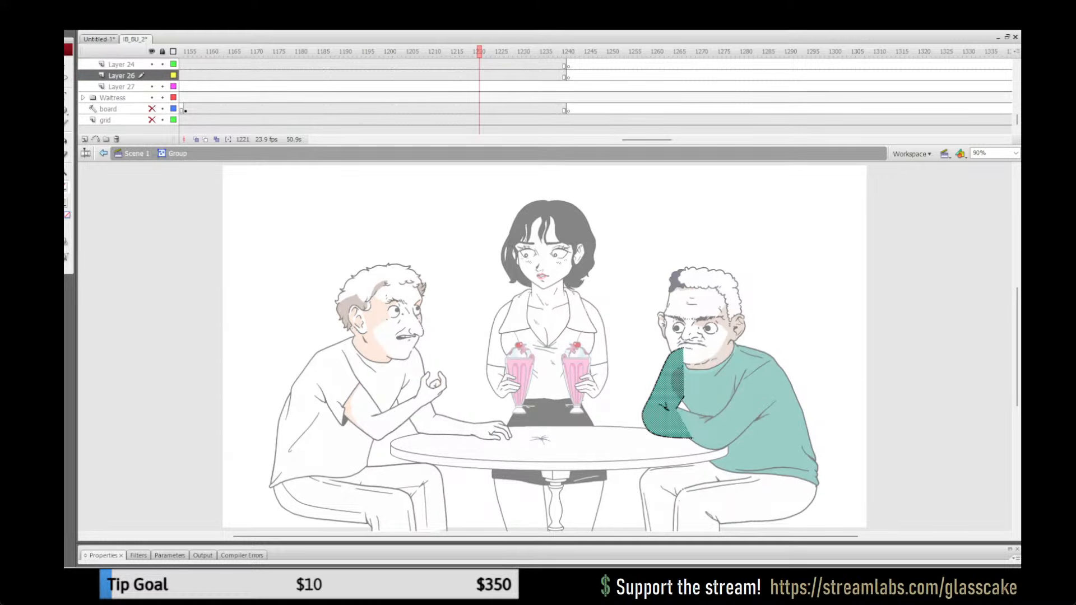
pyautogui.click(136, 154)
# Step: Replace the uncoloured far arm in the man's Layer 26 group at frame 1353 with the copied green one, in place, and return to Scene 1
pyautogui.moveTo(647, 139); pyautogui.dragTo(674, 140)
pyautogui.click(600, 52)
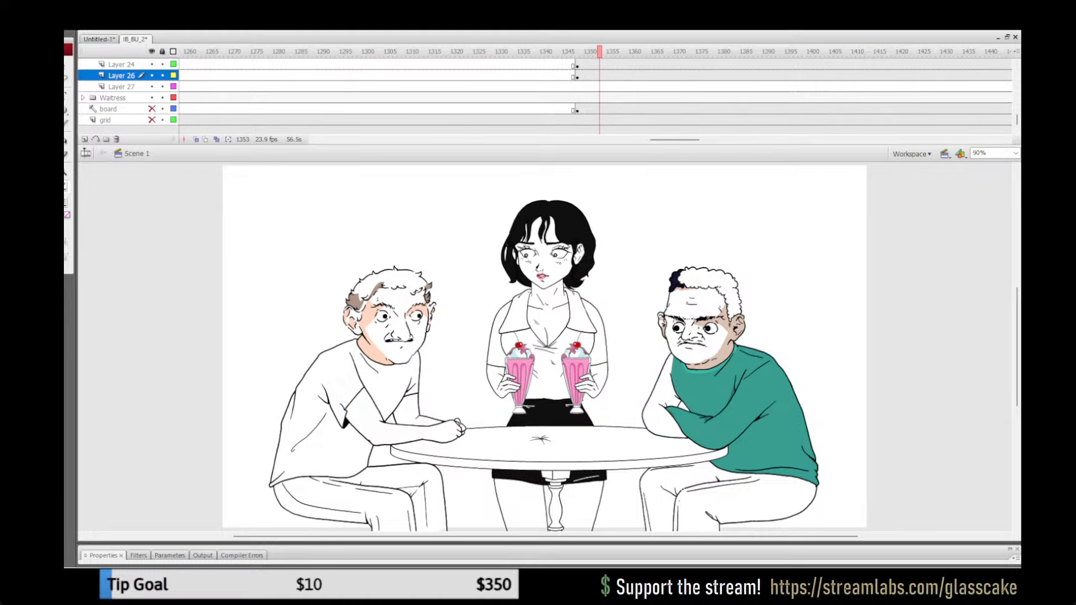
pyautogui.click(666, 407)
pyautogui.doubleClick(666, 407)
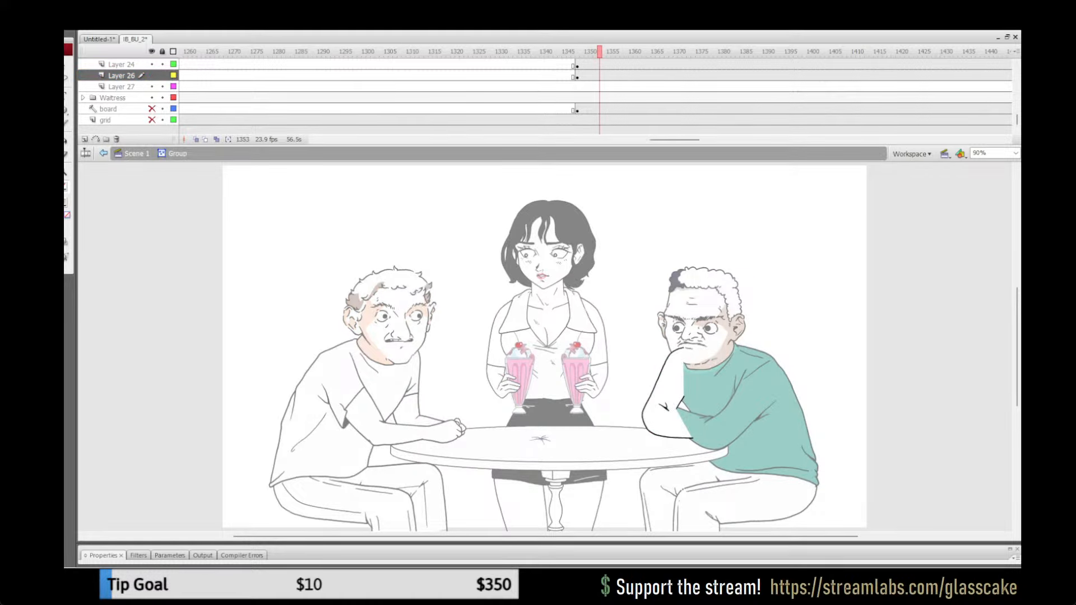
pyautogui.click(666, 408)
pyautogui.press('Escape')
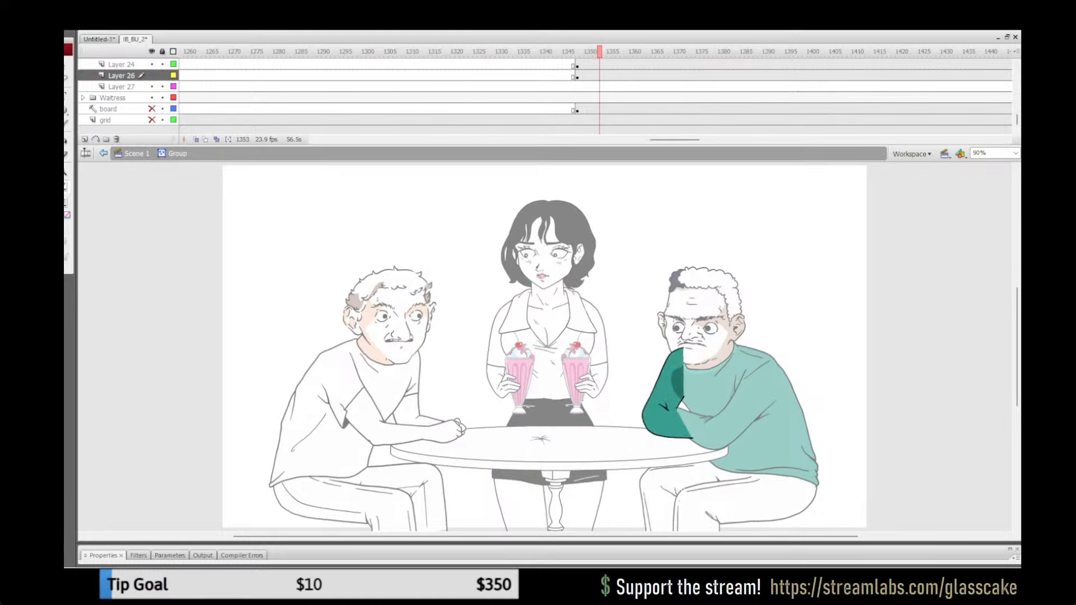
pyautogui.click(682, 387)
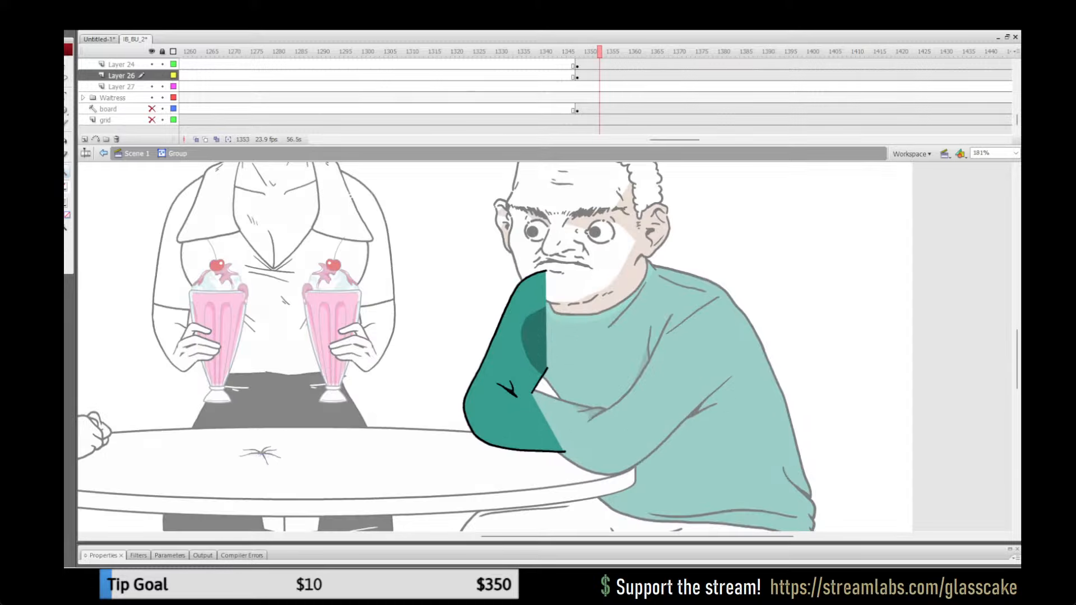
pyautogui.click(562, 365)
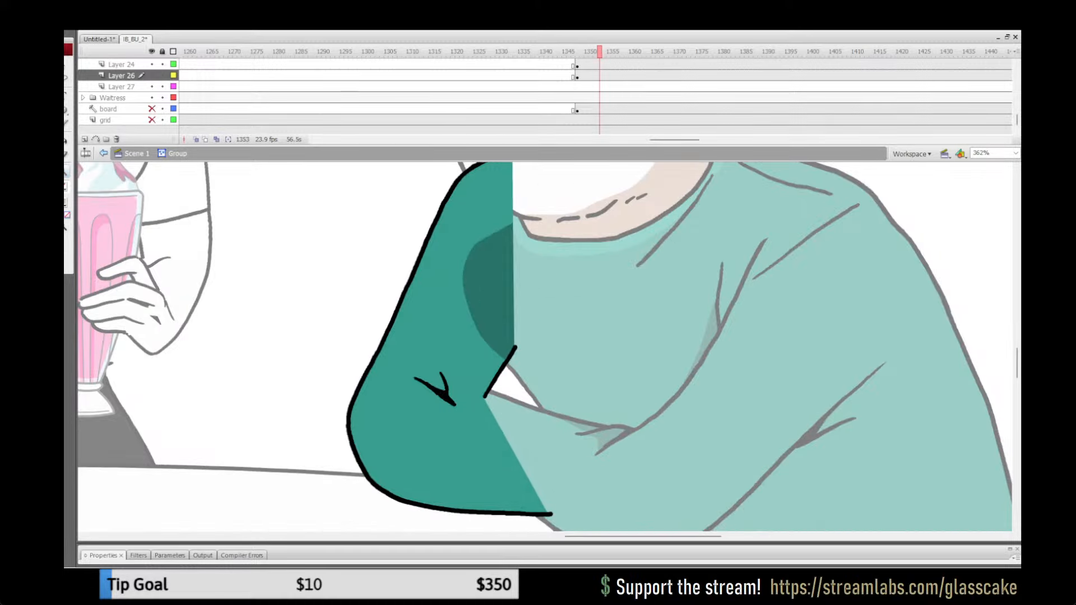
pyautogui.doubleClick(66, 170)
pyautogui.click(136, 153)
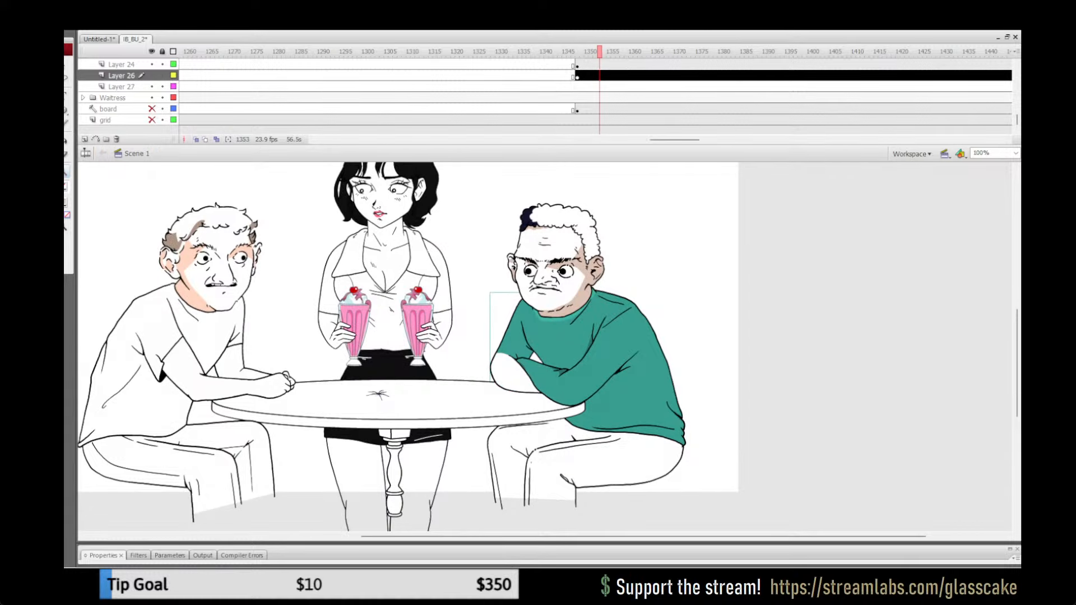
# Step: Replace the man's uncoloured forearm on Layer 22 at frame 1351 with the green one copied from frame 1223, in place, and save
pyautogui.moveTo(675, 139); pyautogui.dragTo(645, 140)
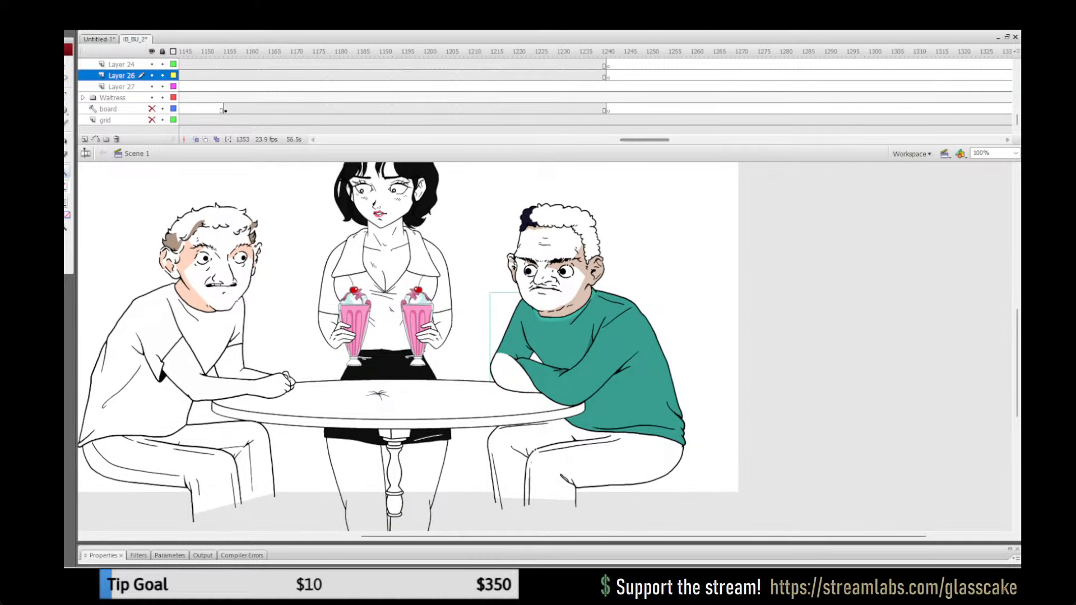
pyautogui.click(528, 52)
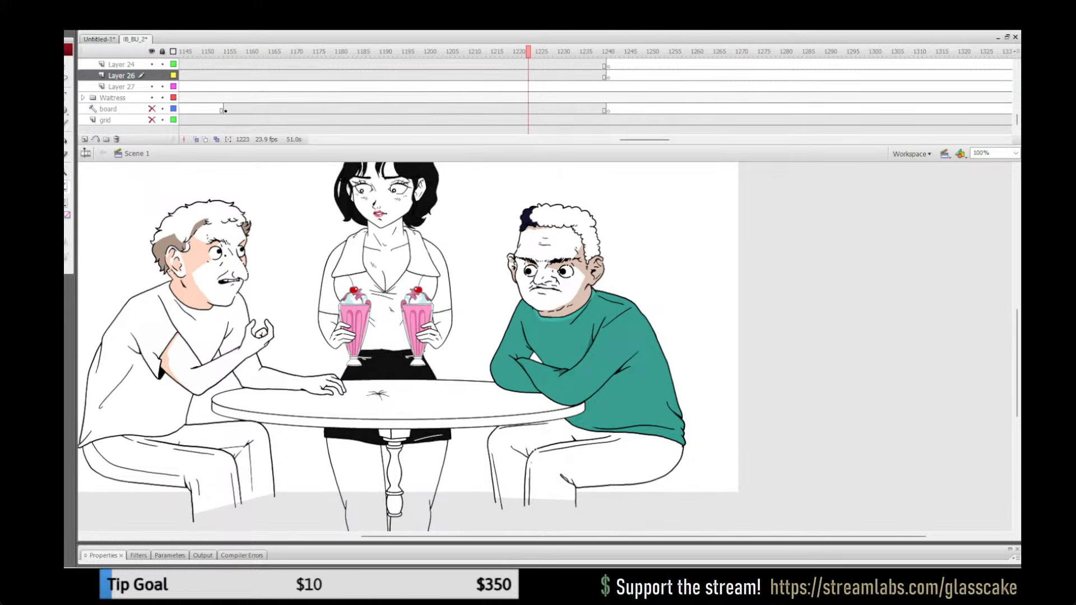
pyautogui.click(514, 376)
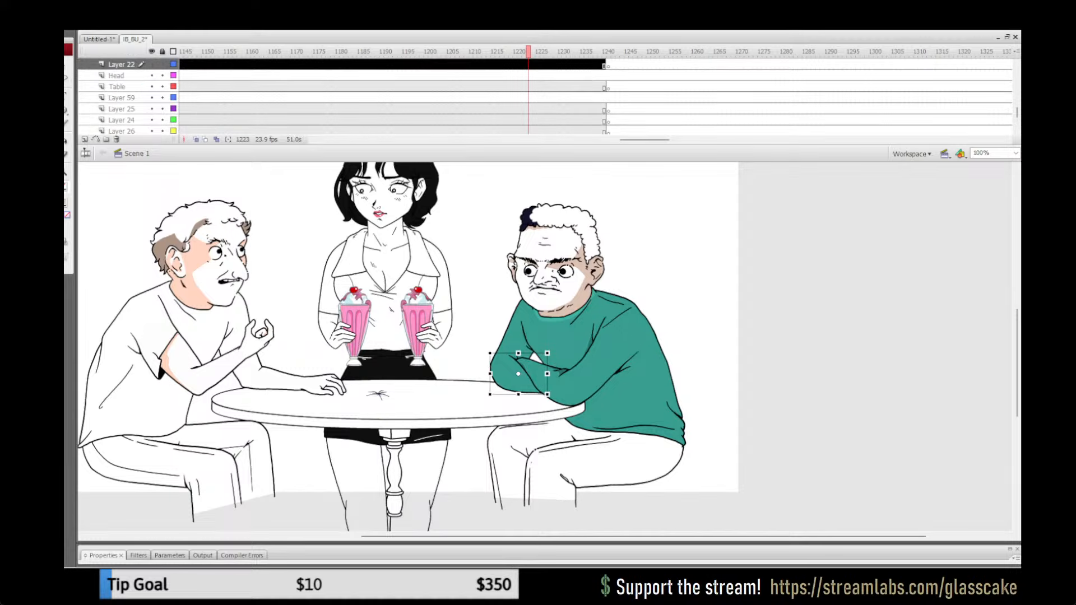
pyautogui.moveTo(645, 139); pyautogui.dragTo(657, 140)
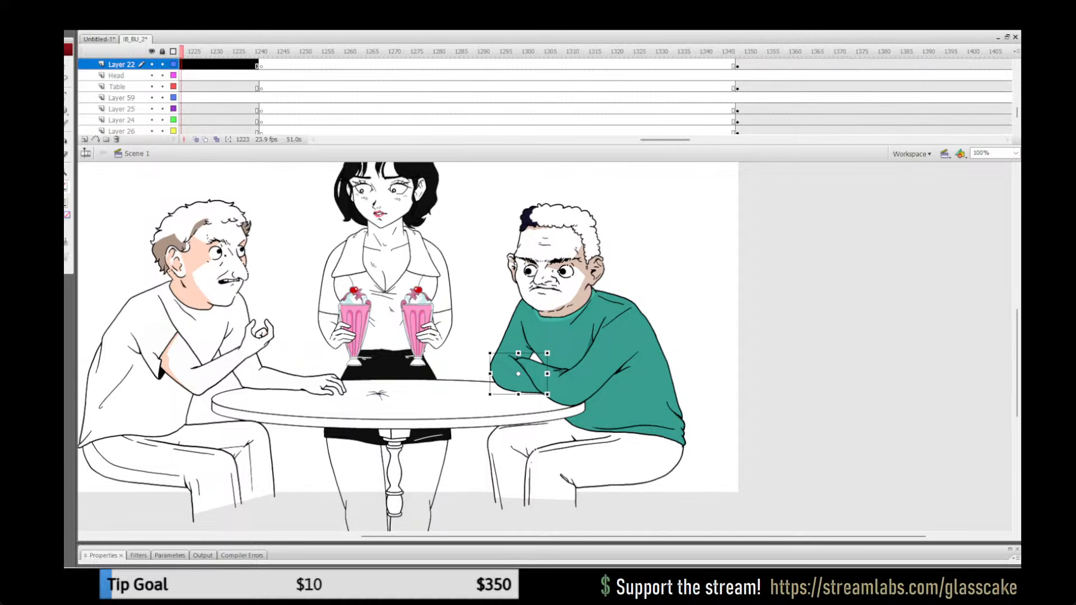
pyautogui.click(751, 52)
pyautogui.hotkey('ctrl', 'shift', 'v')
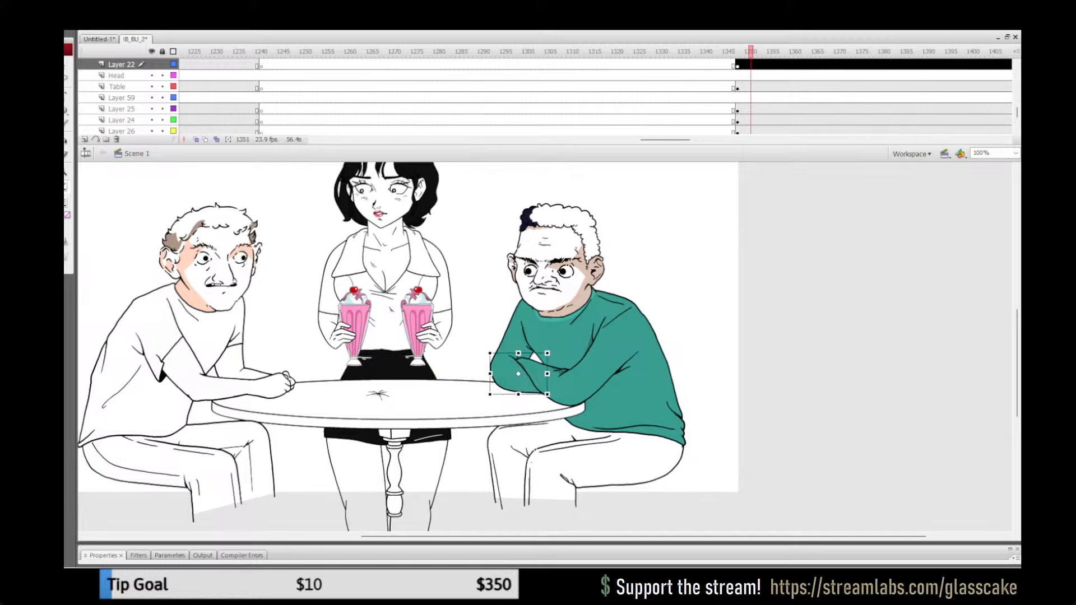
pyautogui.press('Escape')
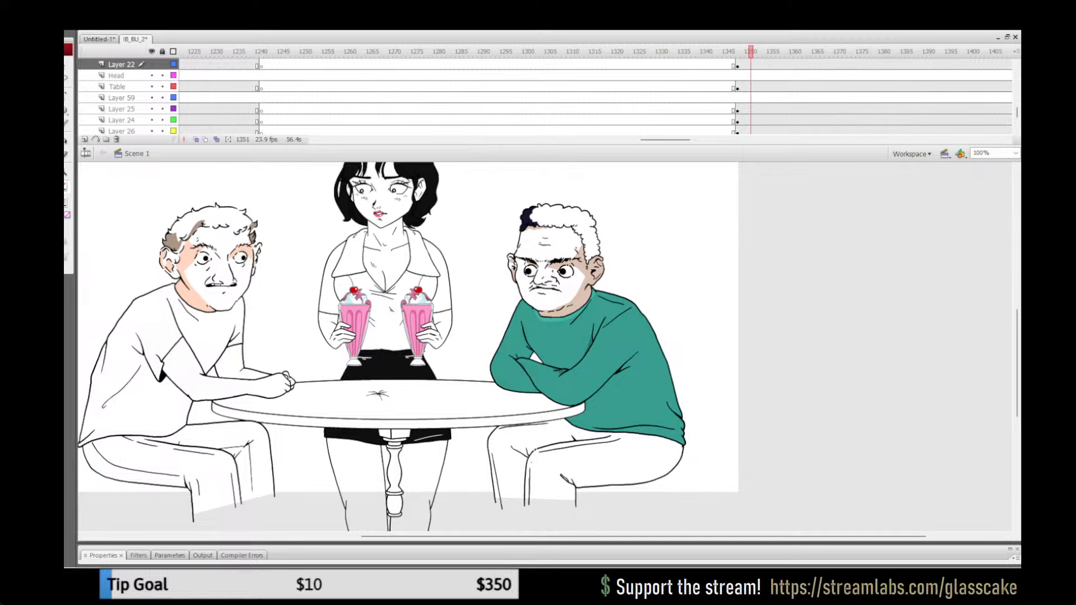
pyautogui.hotkey('ctrl', 's')
# Step: Replace the man's uncoloured torso on Layer 25 at frame 1500 with the green torso copied from frame 1454, in place
pyautogui.moveTo(666, 139); pyautogui.dragTo(696, 140)
pyautogui.moveTo(750, 52); pyautogui.dragTo(898, 52)
pyautogui.click(898, 64)
pyautogui.click(693, 64)
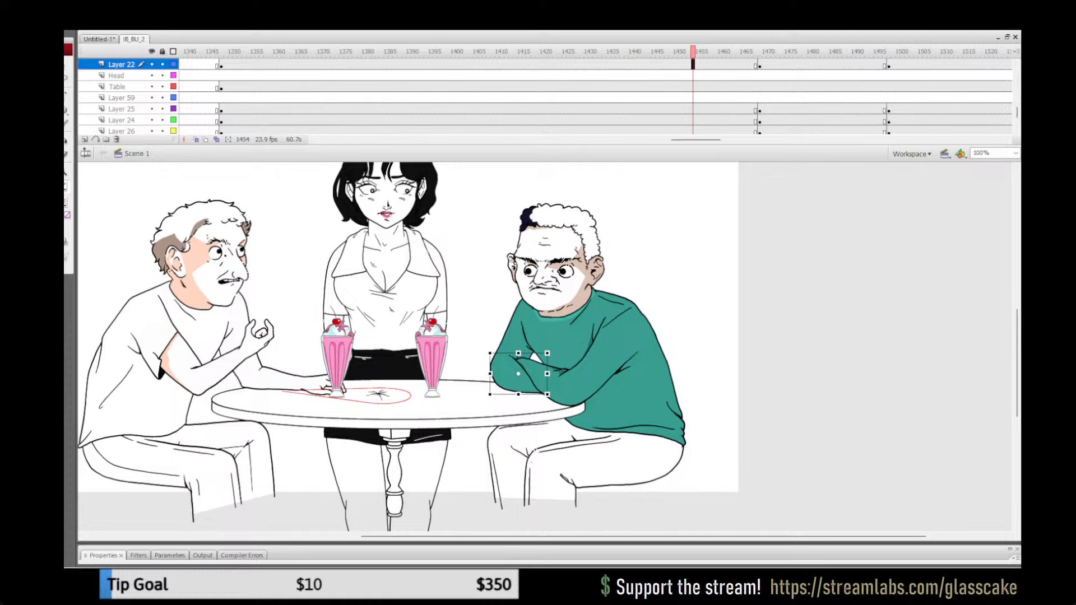
pyautogui.click(633, 398)
pyautogui.keyDown('shift'); pyautogui.click(574, 384); pyautogui.keyUp('shift')
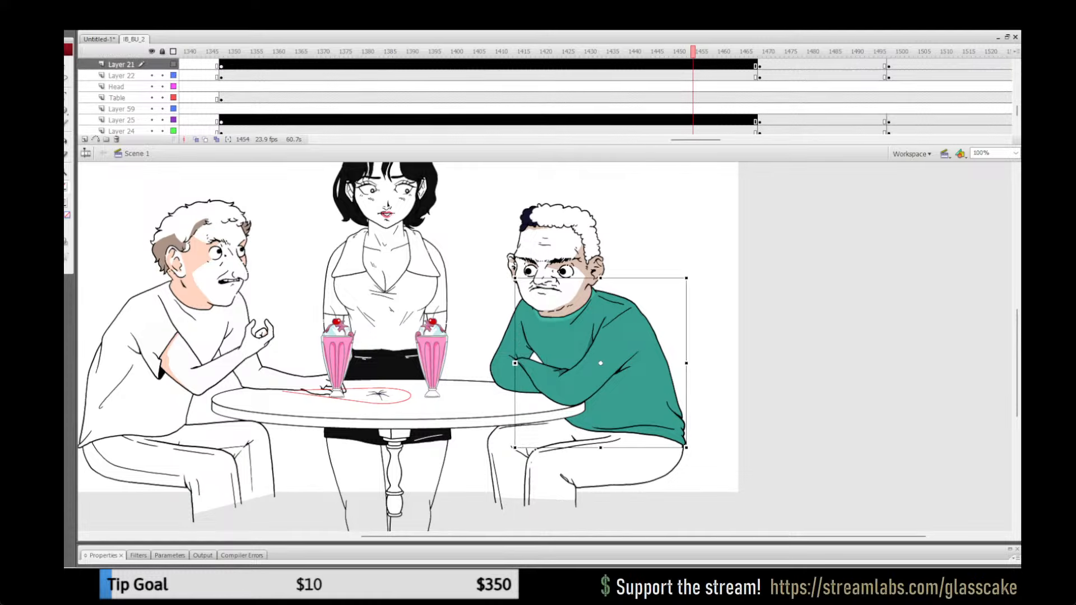
pyautogui.press('Escape')
pyautogui.click(630, 386)
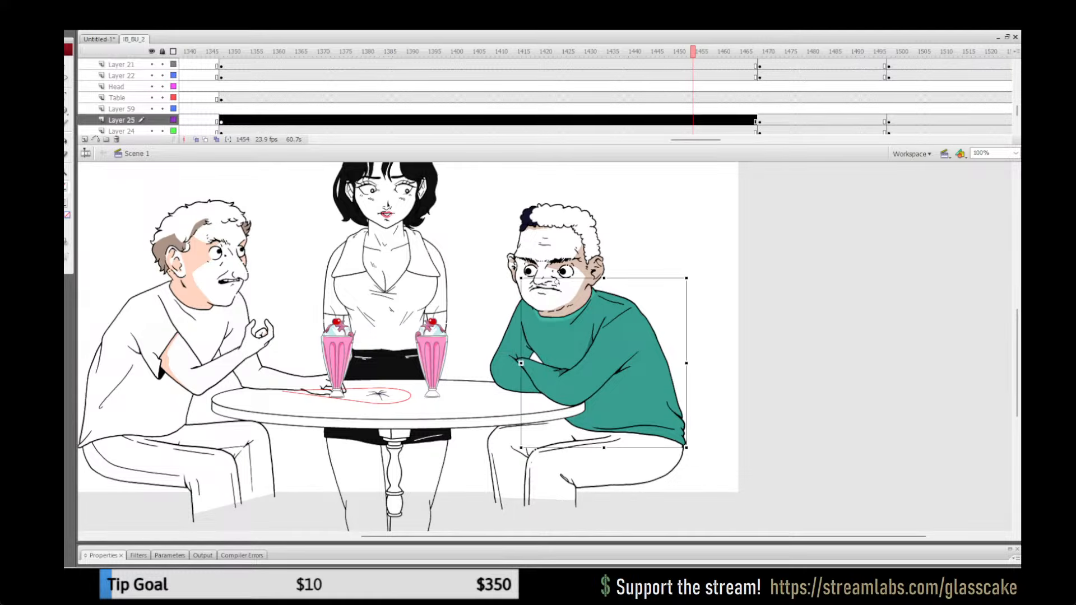
pyautogui.click(897, 121)
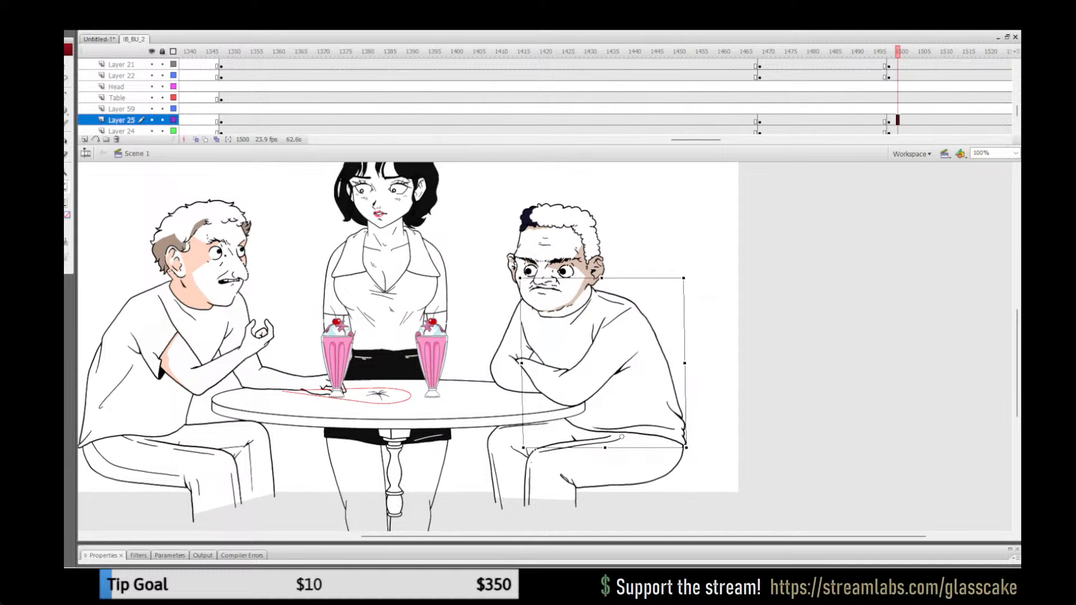
pyautogui.press('Delete')
pyautogui.hotkey('ctrl', 'z')
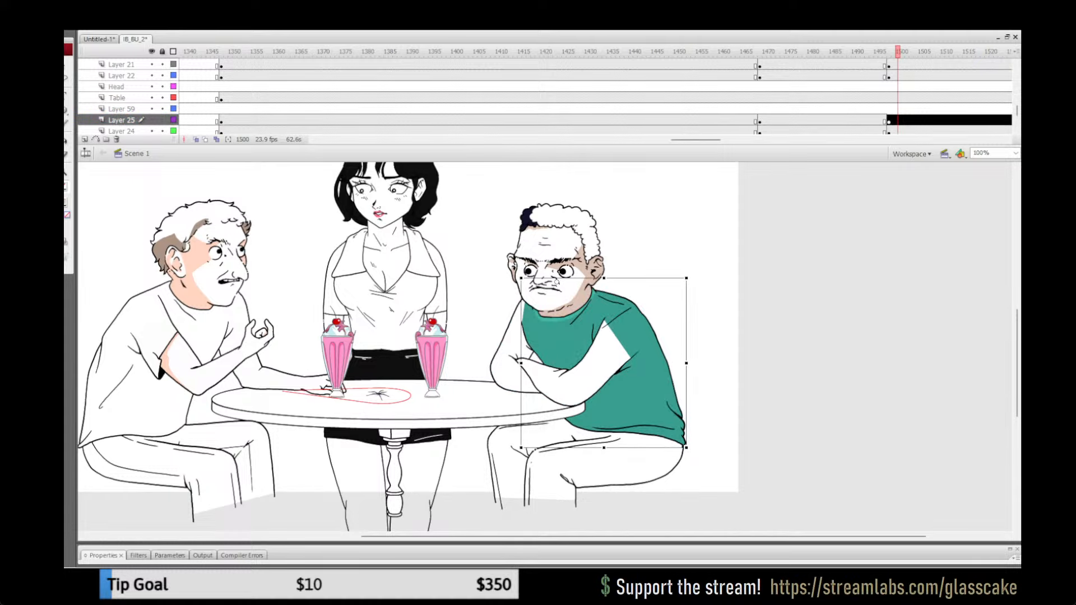
# Step: Replace the man's uncoloured front arm on Layer 21 at frame 1501 with the green arm copied from frame 1466, in place
pyautogui.click(746, 120)
pyautogui.click(738, 66)
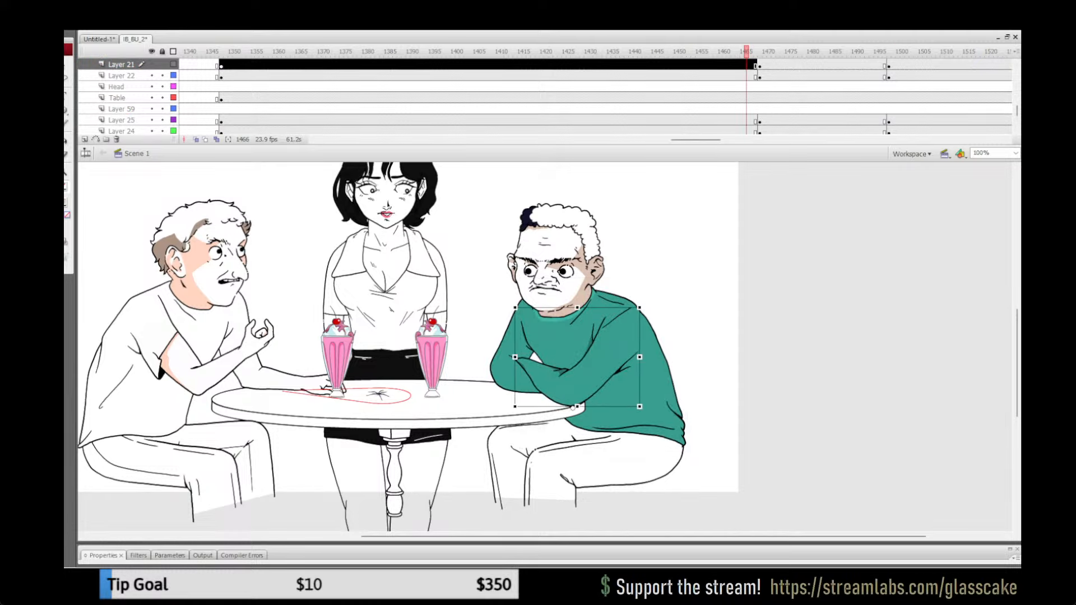
pyautogui.click(902, 65)
pyautogui.press('Delete')
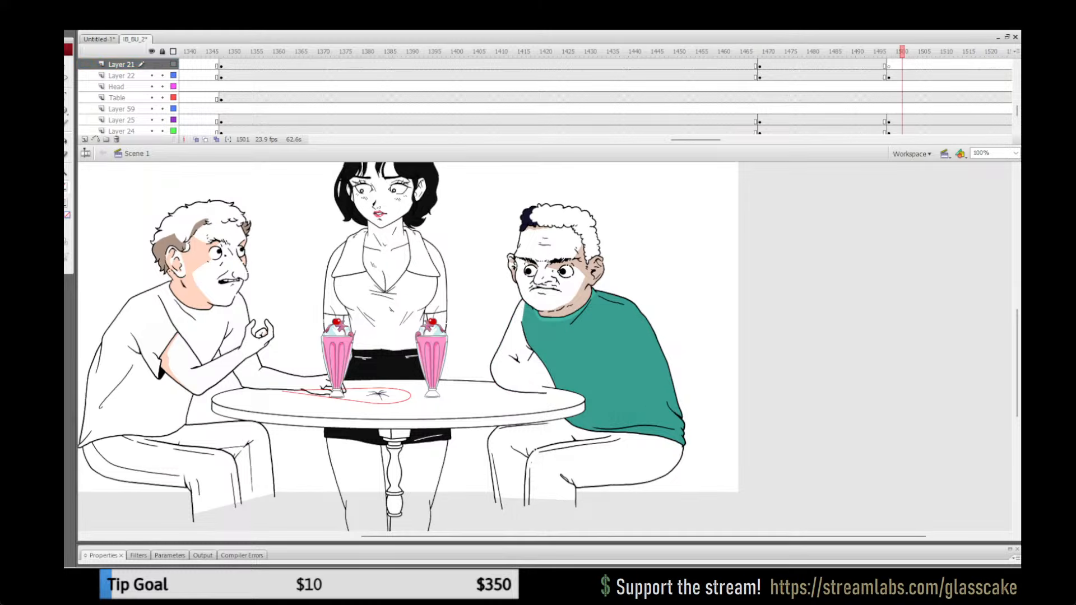
pyautogui.hotkey('ctrl', 'shift', 'v')
# Step: Replace the man's uncoloured far arm on Layer 26 at frame 1499 with the green one copied from frame 1461, in place
pyautogui.click(724, 66)
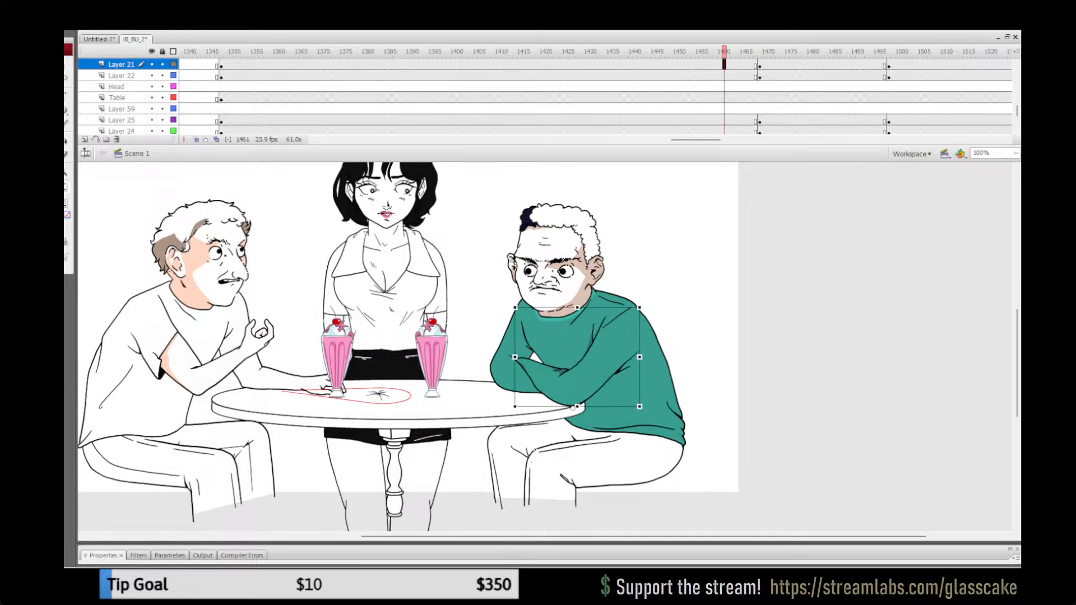
pyautogui.click(509, 361)
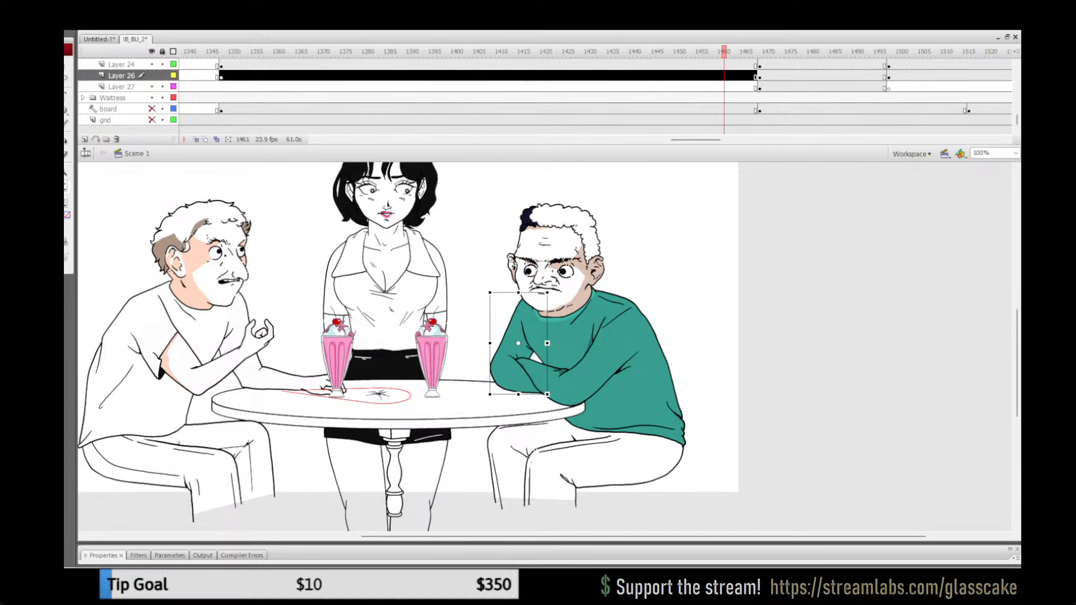
pyautogui.click(893, 76)
pyautogui.press('Delete')
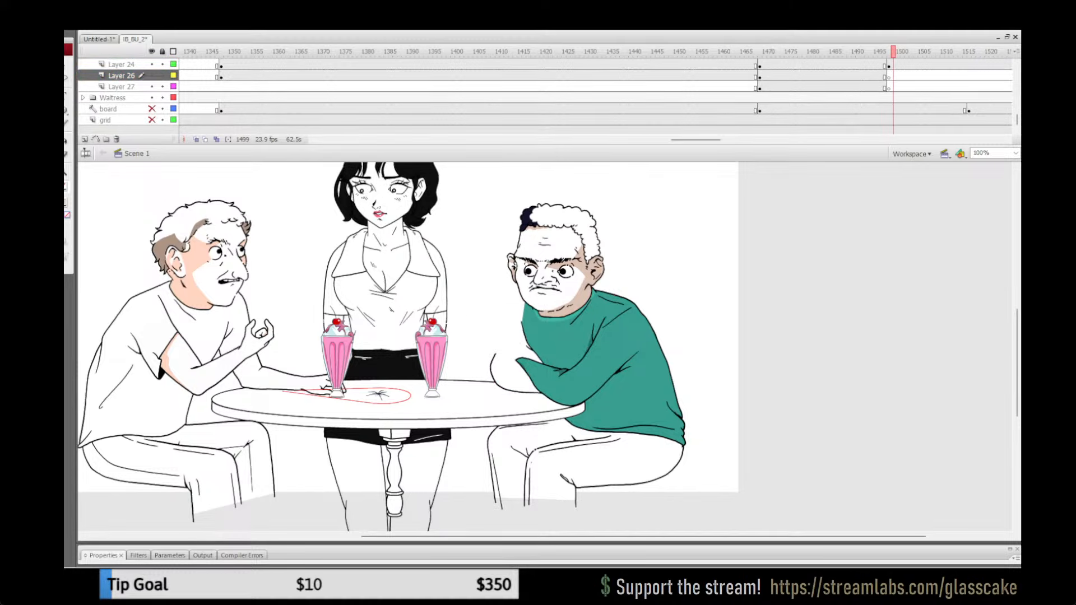
pyautogui.hotkey('ctrl', 'shift', 'v')
# Step: Replace the man's uncoloured forearm on Layer 22 at frame 1503 with the green one copied from frame 1456, in place, and save
pyautogui.click(701, 51)
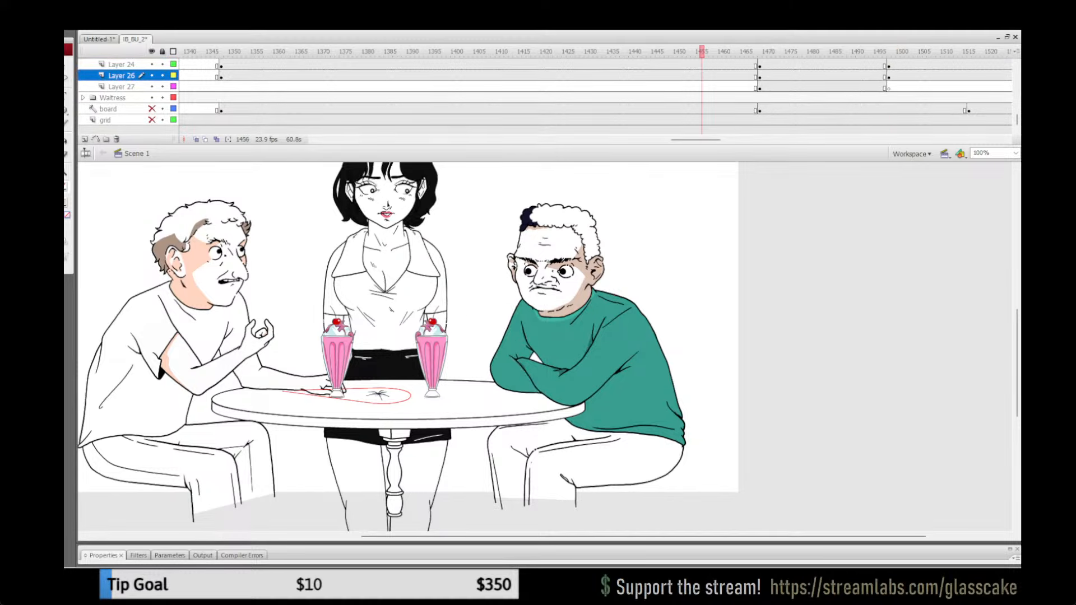
pyautogui.click(517, 375)
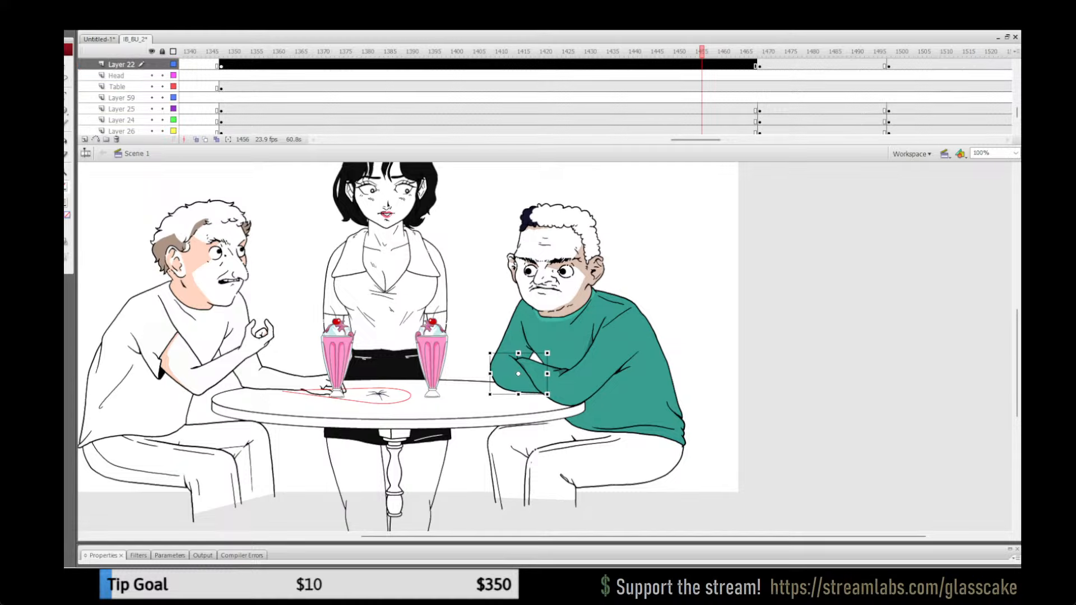
pyautogui.click(912, 65)
pyautogui.click(790, 314)
pyautogui.click(510, 375)
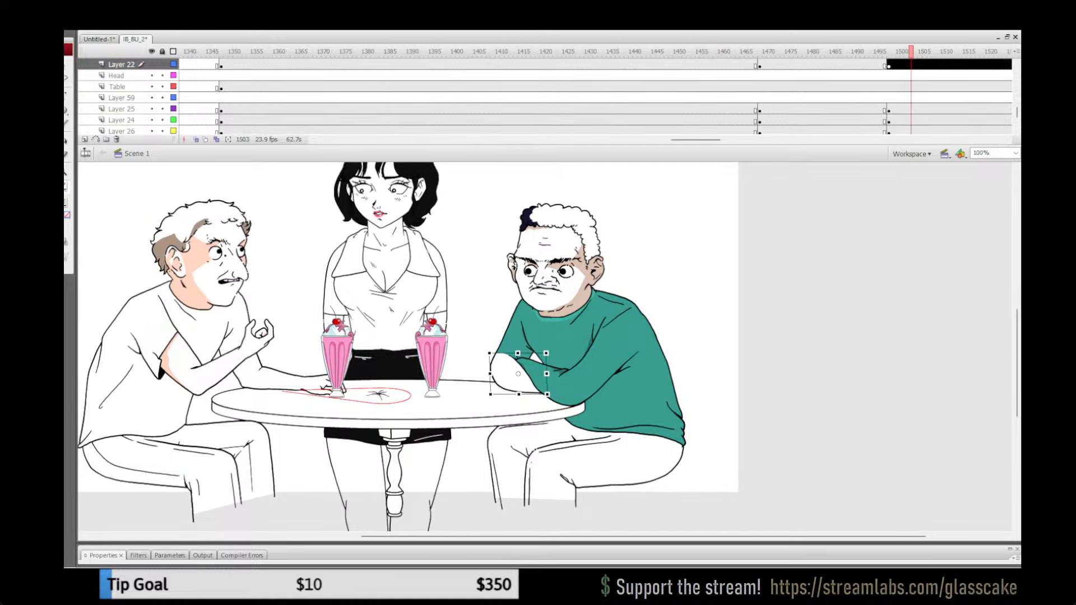
pyautogui.press('Delete')
pyautogui.hotkey('ctrl', 'shift', 'v')
pyautogui.press('Escape')
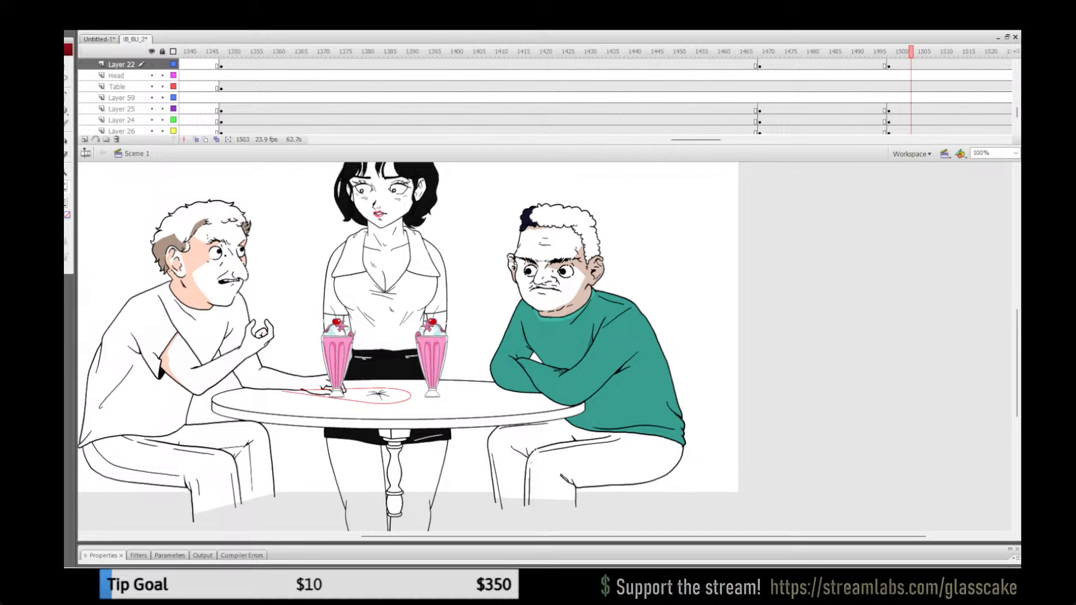
pyautogui.moveTo(521, 374); pyautogui.dragTo(611, 394)
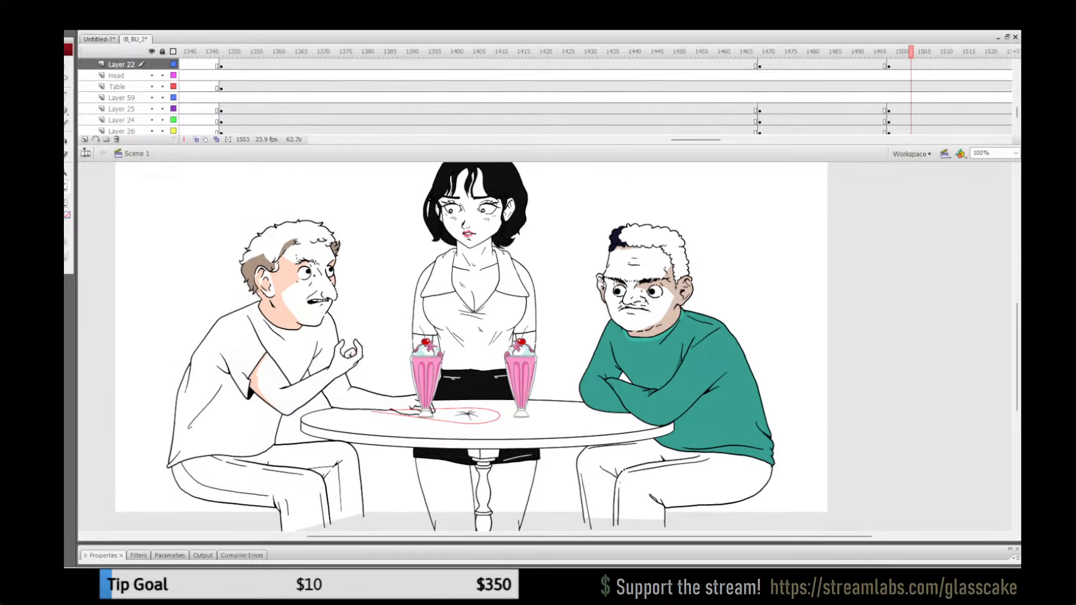
pyautogui.hotkey('ctrl', 's')
# Step: Play the animation through the keyframes near frames 1468 and 1498 to check the man's green sweater
pyautogui.click(831, 109)
pyautogui.press('Return')
pyautogui.press('Return')
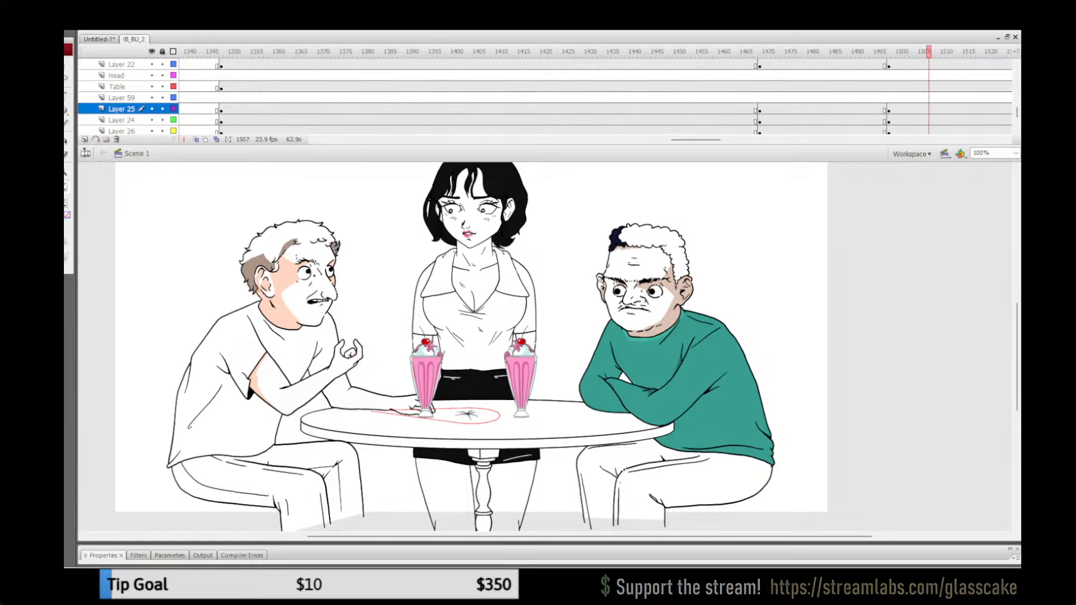
pyautogui.click(711, 97)
pyautogui.press('Return')
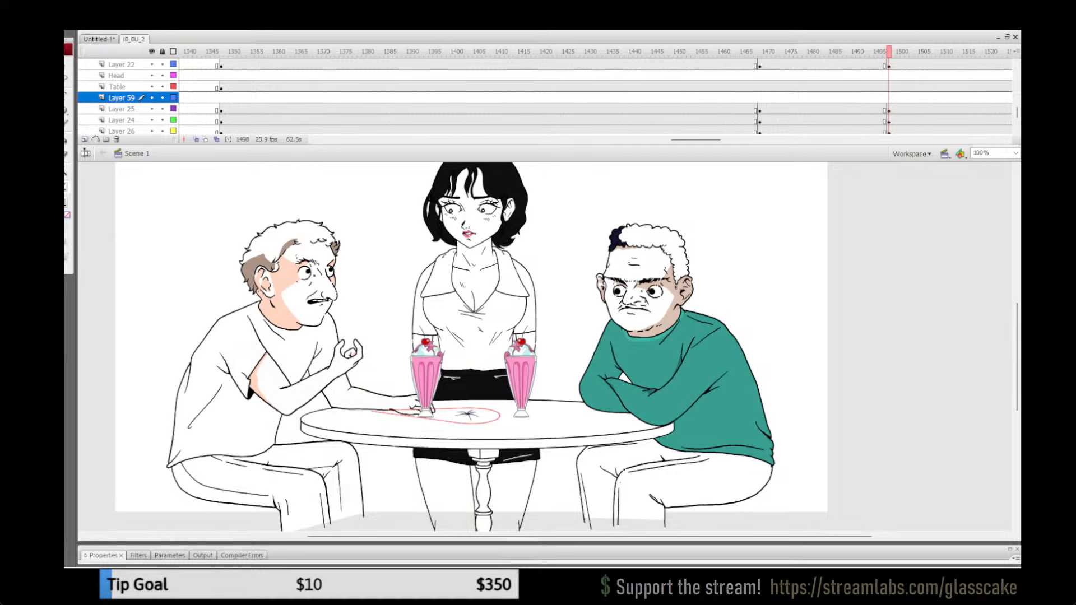
# Step: Play the animation past frame 1498 and inspect the man's sweater colouring there and at frame 1236
pyautogui.click(827, 98)
pyautogui.press('Return')
pyautogui.press('Return')
pyautogui.press('Return')
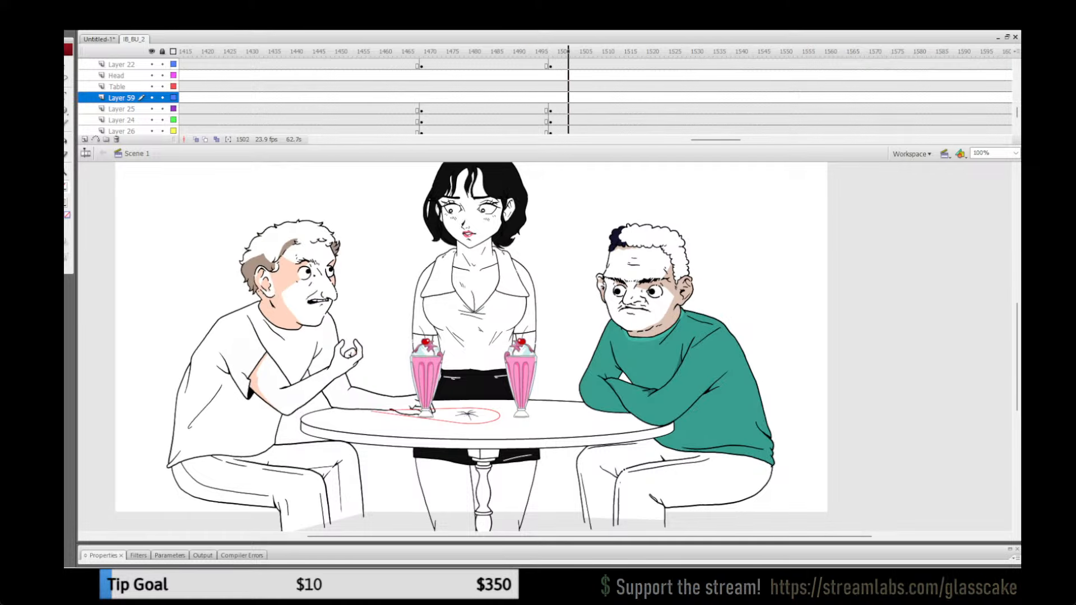
pyautogui.moveTo(709, 140); pyautogui.dragTo(662, 140)
pyautogui.click(529, 98)
pyautogui.click(586, 97)
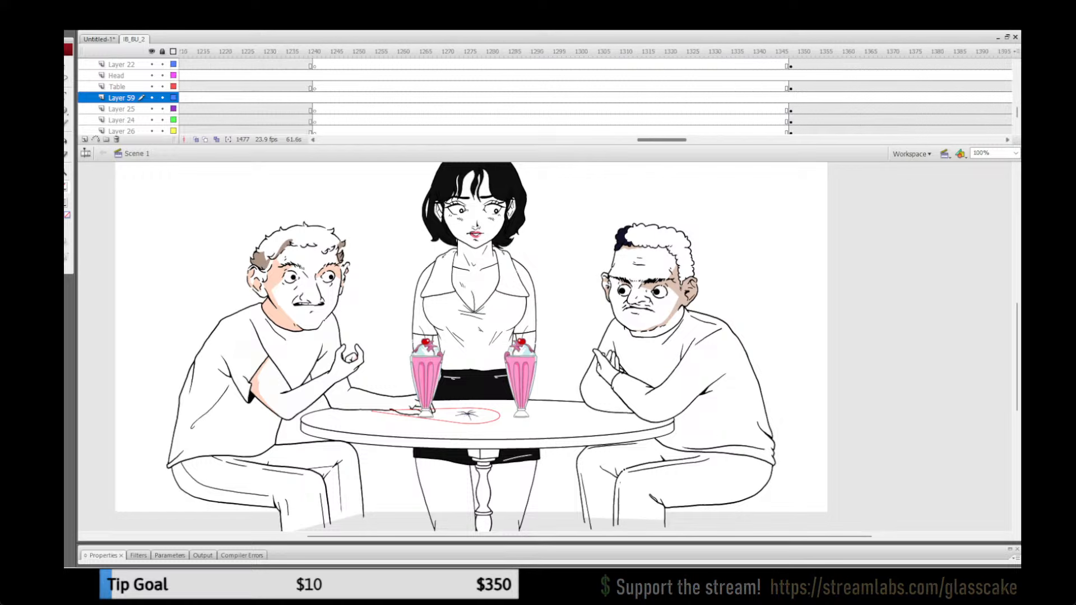
pyautogui.click(292, 108)
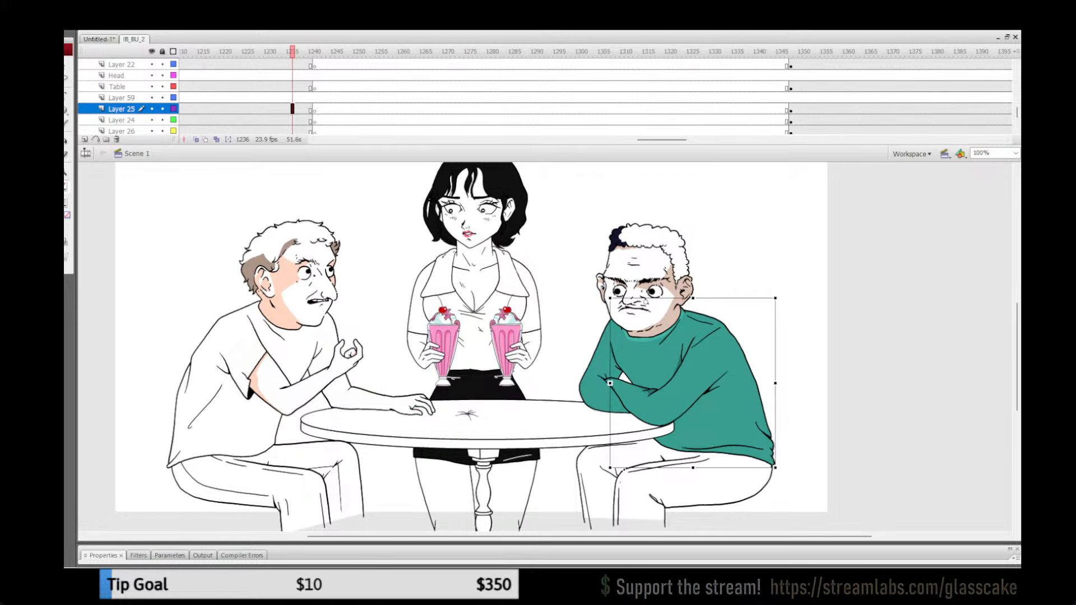
pyautogui.click(693, 384)
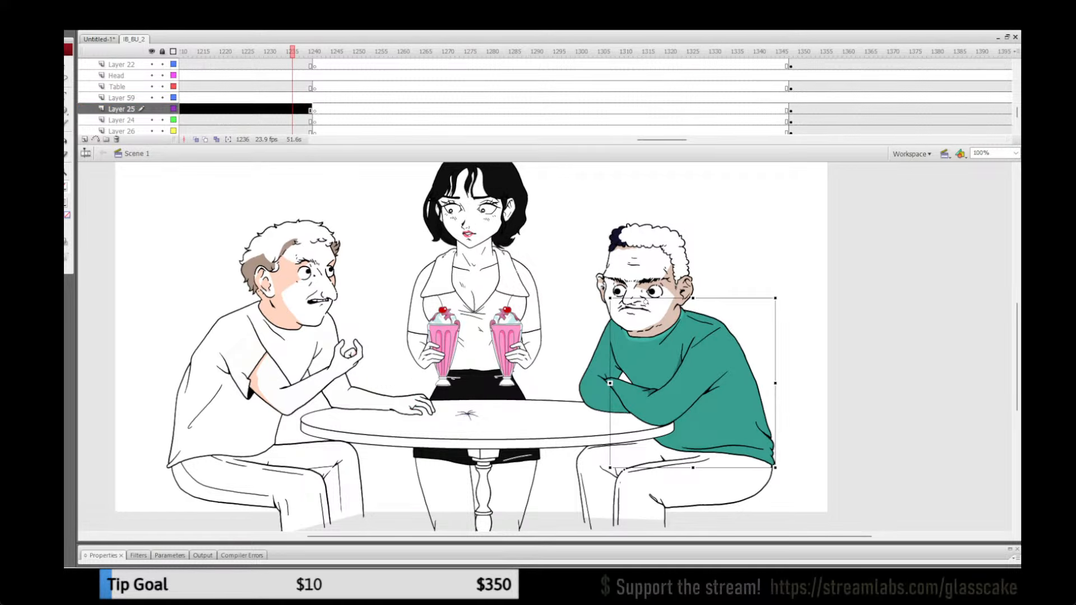
# Step: Copy the man's green torso artwork from inside its group on Layer 25 at frame 1501
pyautogui.moveTo(662, 139); pyautogui.dragTo(706, 140)
pyautogui.click(643, 120)
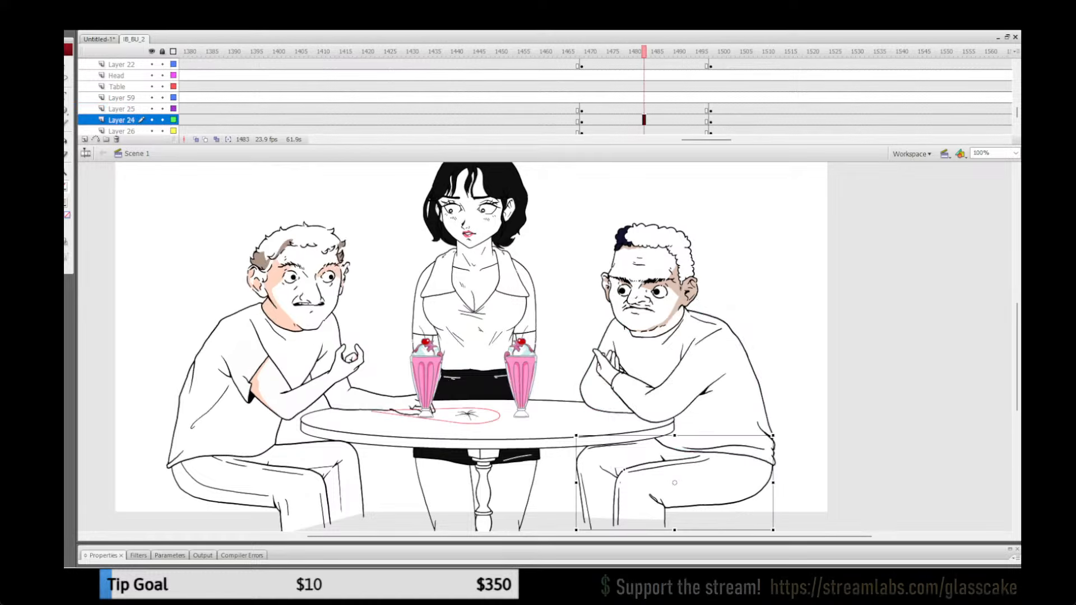
pyautogui.click(784, 252)
pyautogui.click(724, 120)
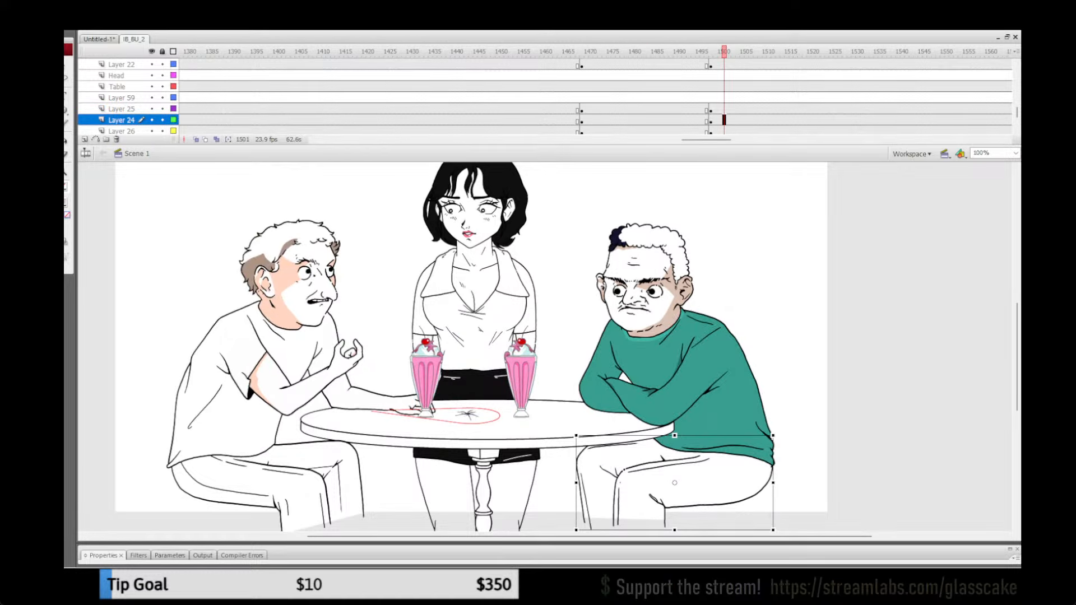
pyautogui.click(785, 252)
pyautogui.click(672, 348)
pyautogui.doubleClick(650, 313)
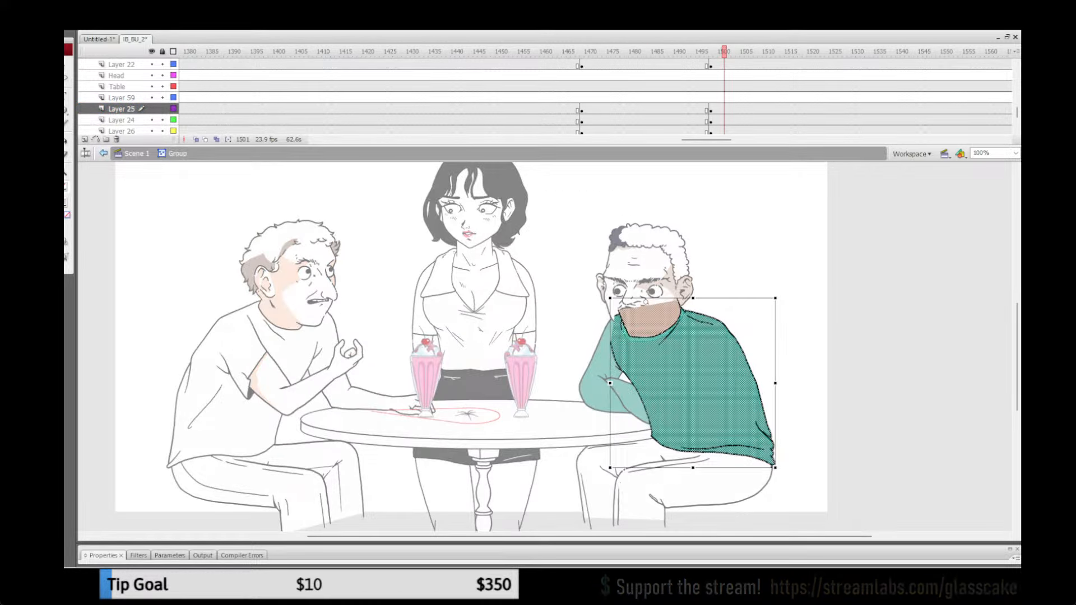
pyautogui.doubleClick(760, 247)
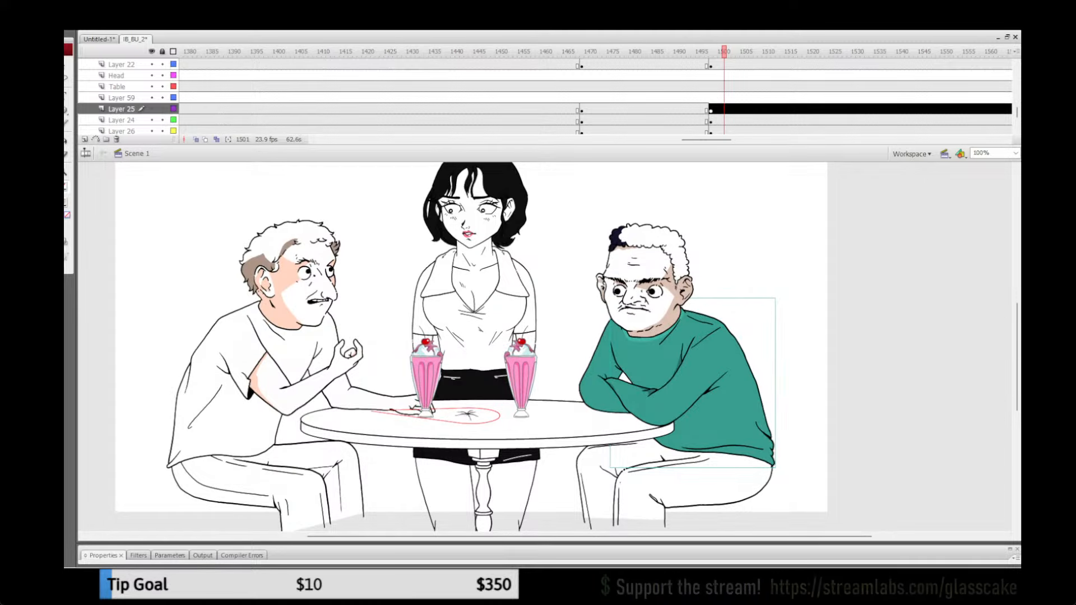
# Step: Paste the green torso in place inside the uncoloured torso group on Layer 25 at frame 1481
pyautogui.click(635, 109)
pyautogui.click(785, 252)
pyautogui.doubleClick(695, 359)
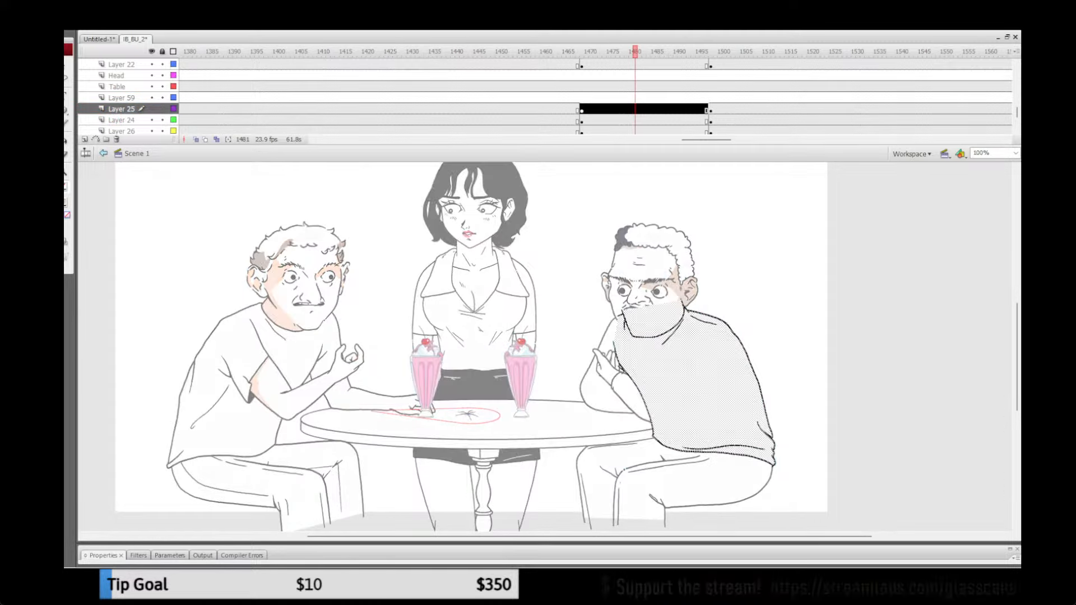
pyautogui.click(795, 470)
pyautogui.hotkey('ctrl', 'shift', 'v')
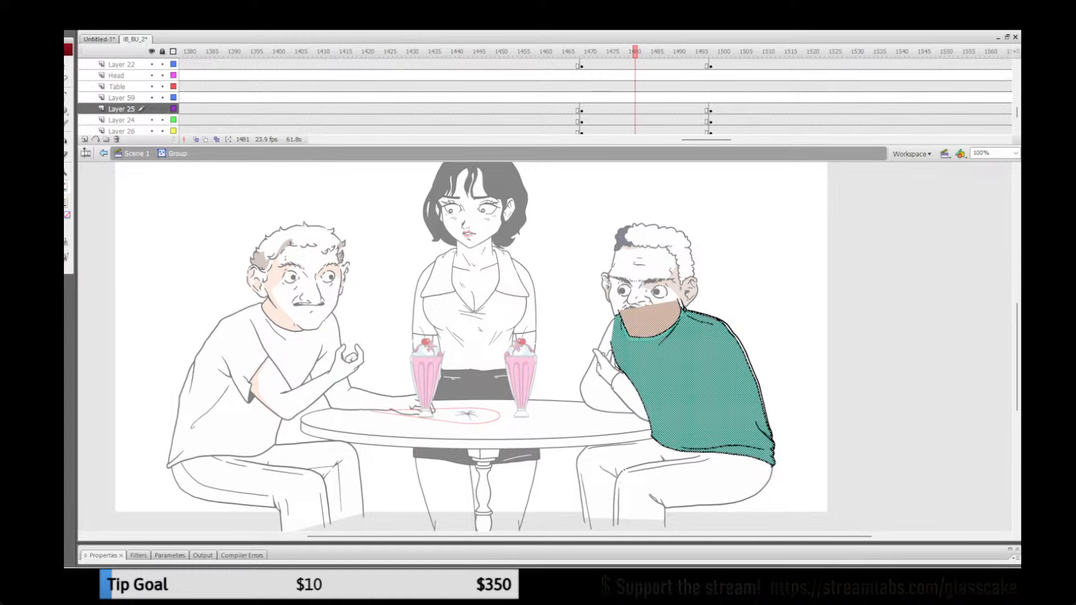
# Step: Rotate the pasted green torso slightly clockwise and nudge it to line up with the uncoloured torso's outline
pyautogui.press('z')
pyautogui.moveTo(580, 274); pyautogui.dragTo(825, 474)
pyautogui.press('q')
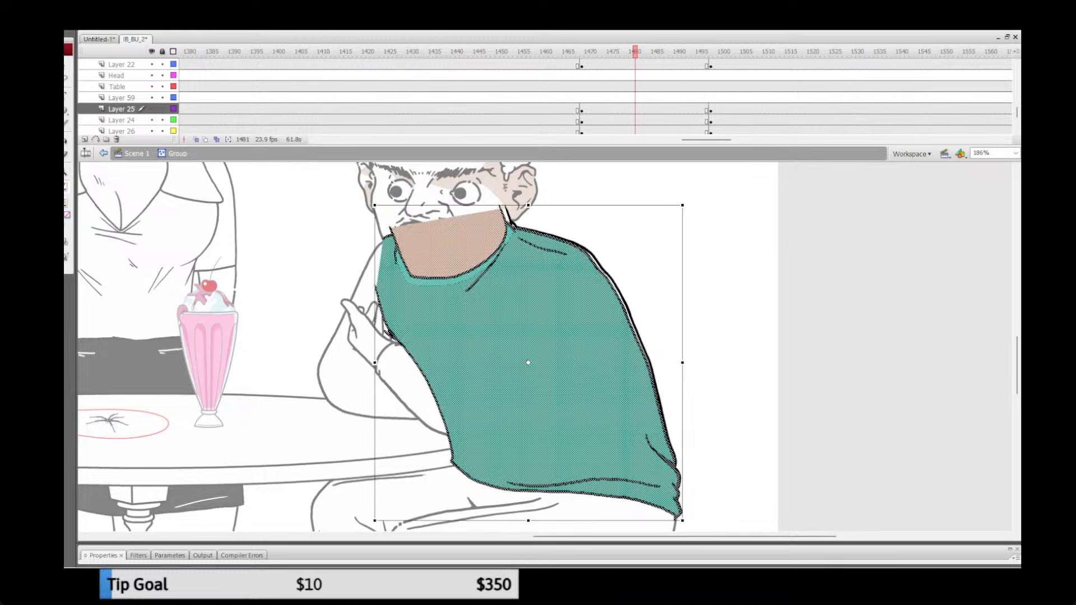
pyautogui.moveTo(538, 336); pyautogui.dragTo(677, 518)
pyautogui.moveTo(684, 203); pyautogui.dragTo(689, 203)
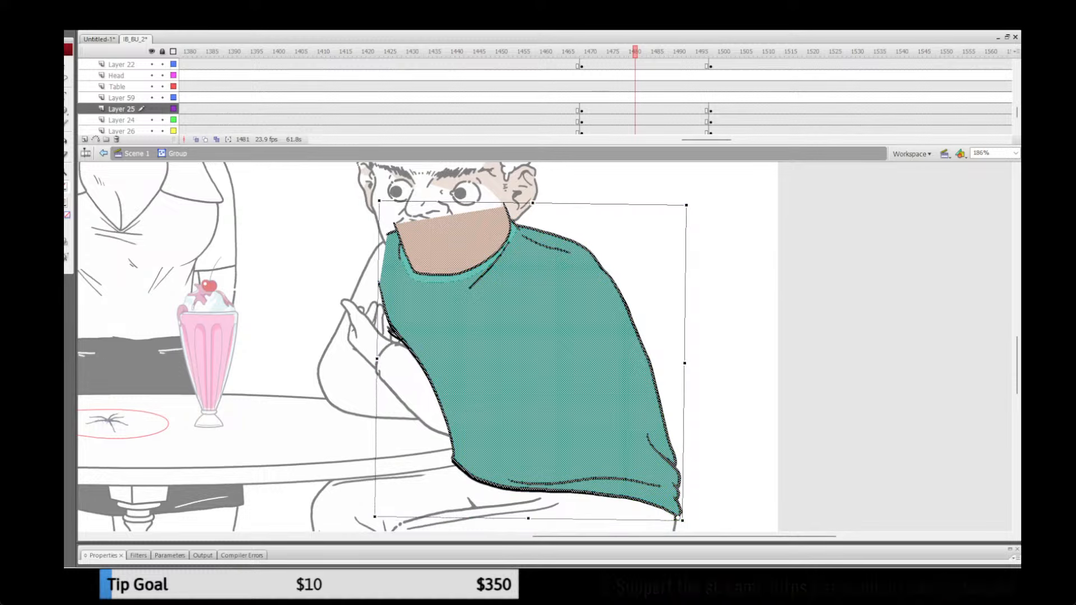
pyautogui.press('Down')
pyautogui.press('Down')
pyautogui.press('Down')
pyautogui.press('Right')
pyautogui.press('Down')
pyautogui.press('Down')
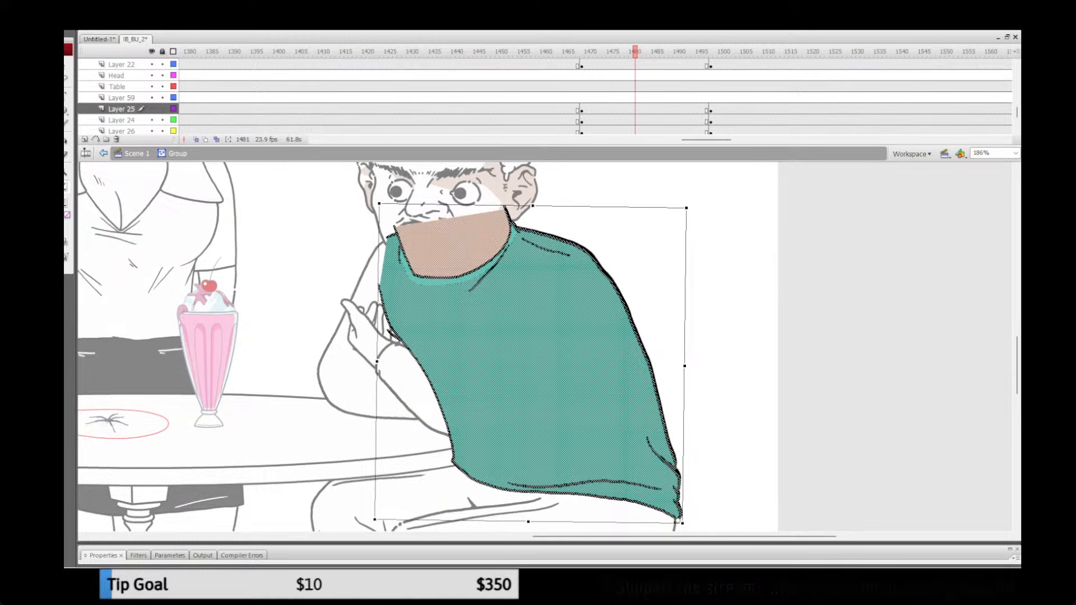
pyautogui.press('Up')
pyautogui.press('Down')
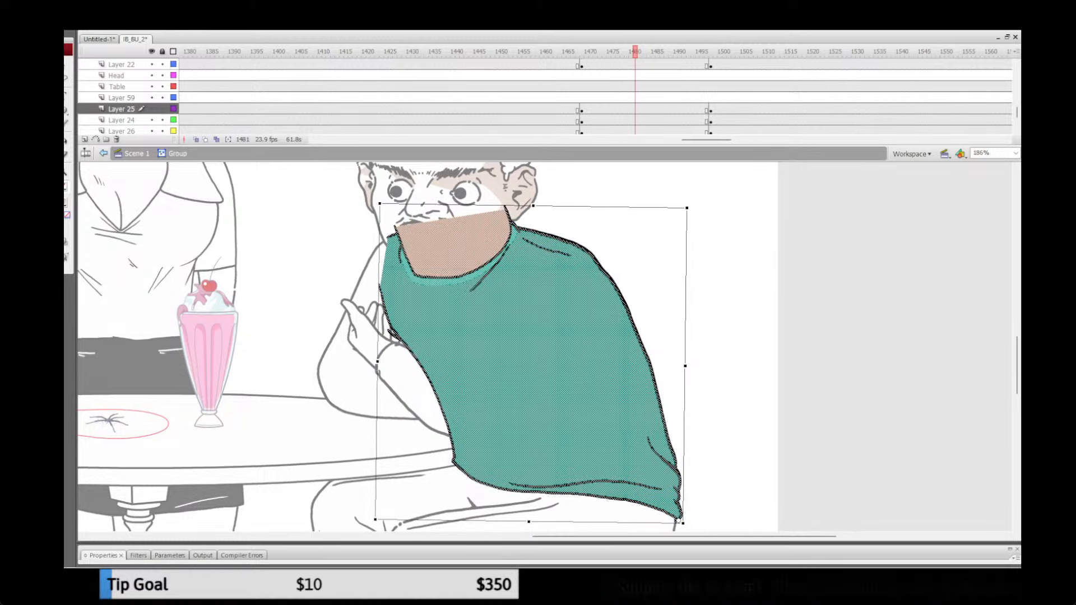
pyautogui.press('Up')
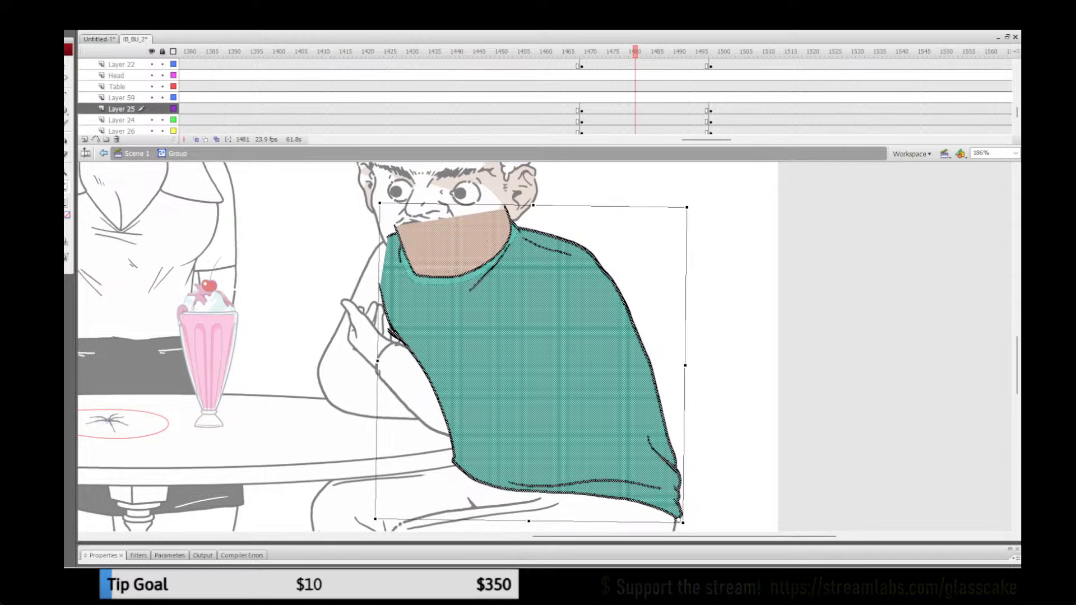
# Step: Replace the uncoloured torso artwork in the group with the aligned green torso, pasted in place, and return to the main scene
pyautogui.hotkey('ctrl', 'x')
pyautogui.hotkey('ctrl', 'a')
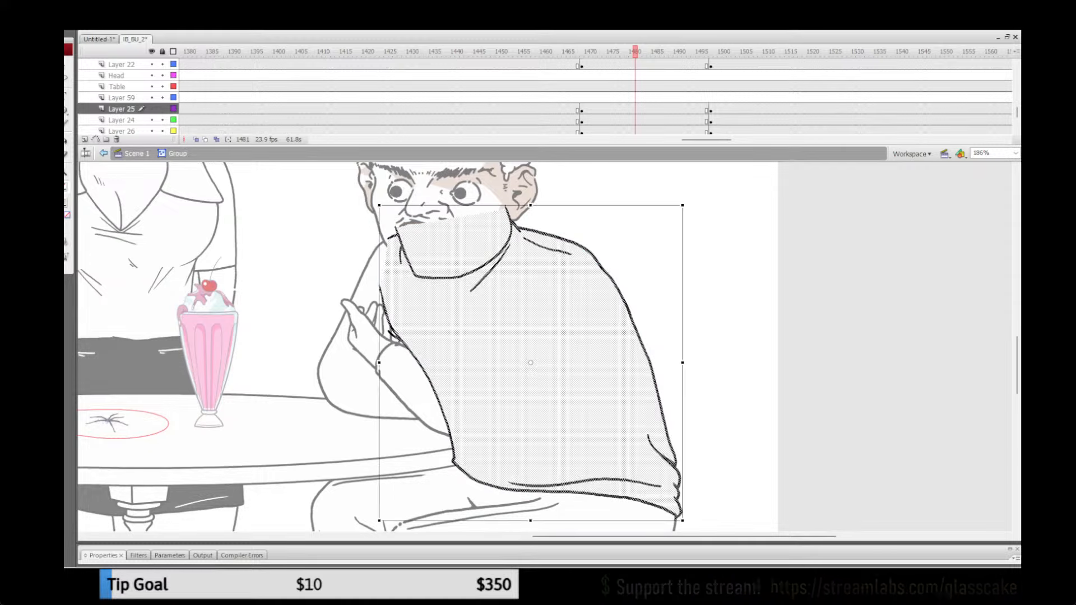
pyautogui.press('Delete')
pyautogui.hotkey('ctrl', 'shift', 'v')
pyautogui.hotkey('ctrl', 'shift', 'a')
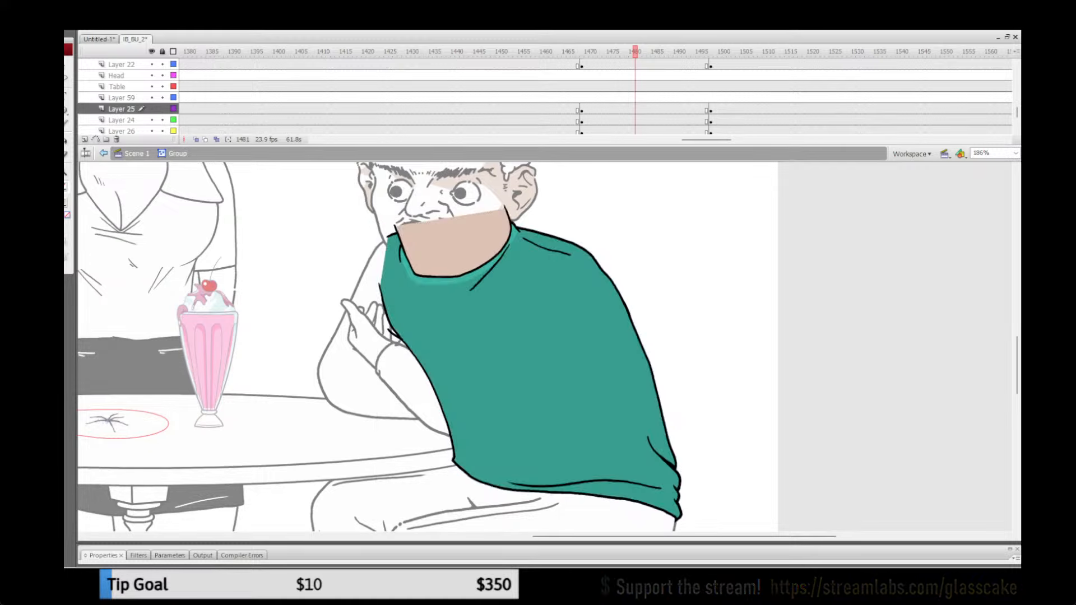
pyautogui.doubleClick(653, 217)
# Step: Save the file and play the animation between frames 1462 and 1501 to check the green torso
pyautogui.click(542, 97)
pyautogui.press('Return')
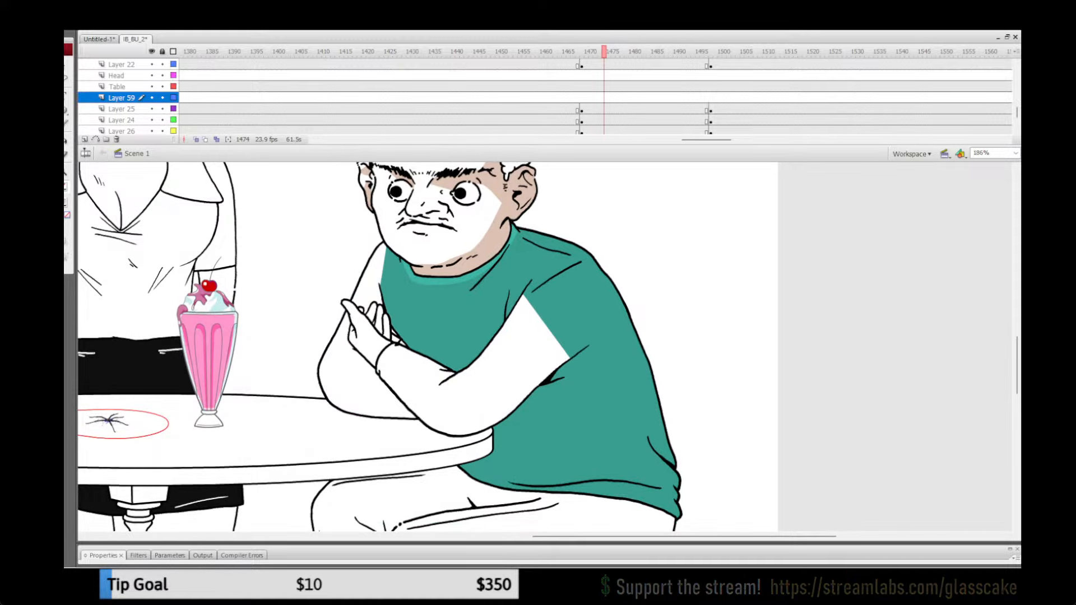
pyautogui.hotkey('ctrl', 's')
pyautogui.click(550, 109)
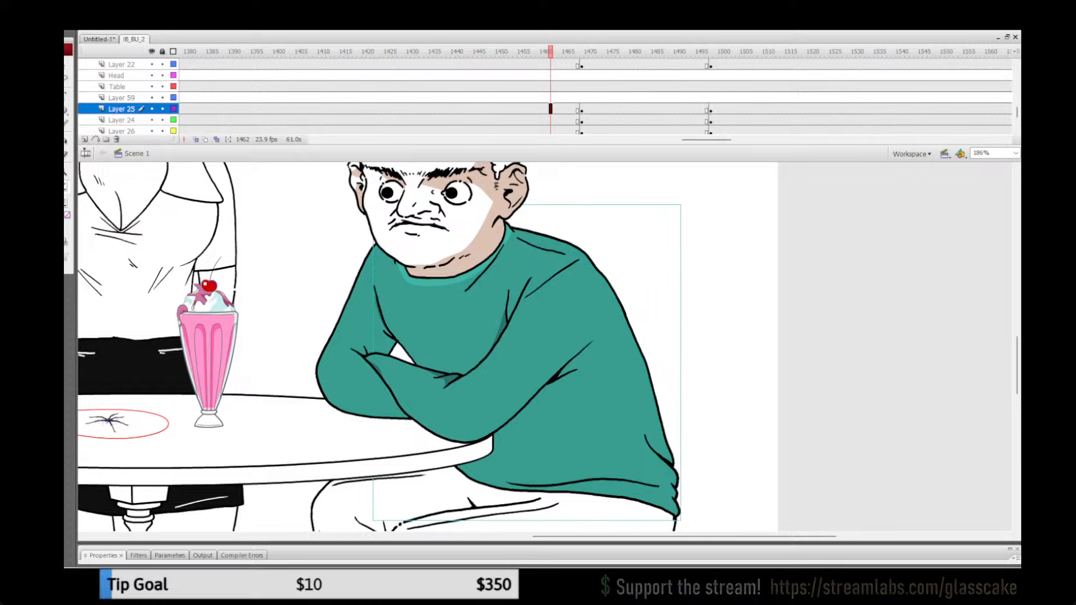
pyautogui.press('Return')
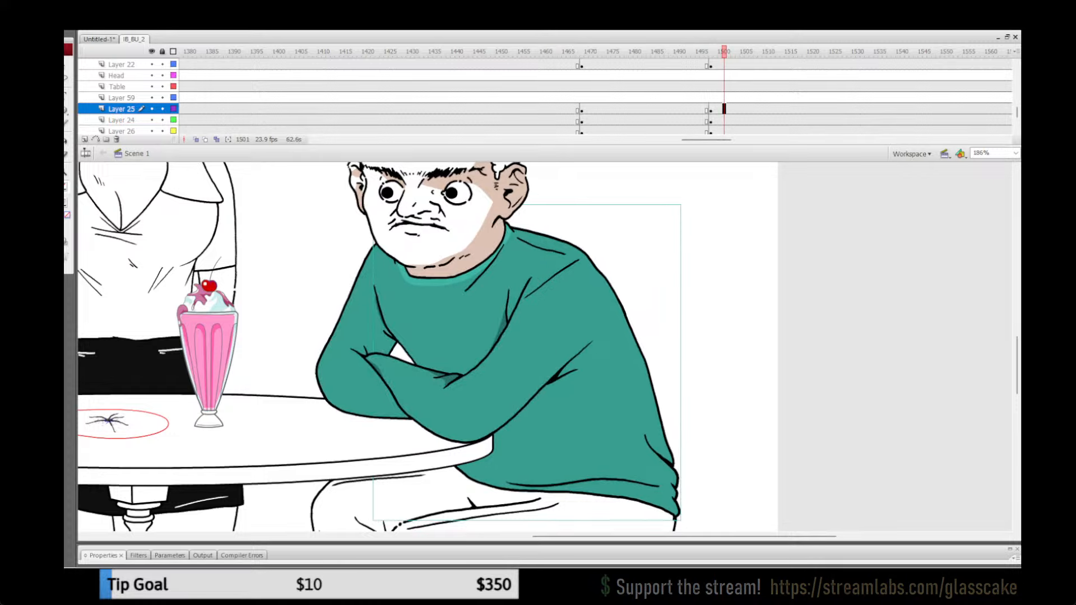
# Step: Copy the man's green far arm from inside its group on Layer 26 at frame 1500
pyautogui.click(574, 109)
pyautogui.click(747, 109)
pyautogui.click(729, 247)
pyautogui.click(351, 347)
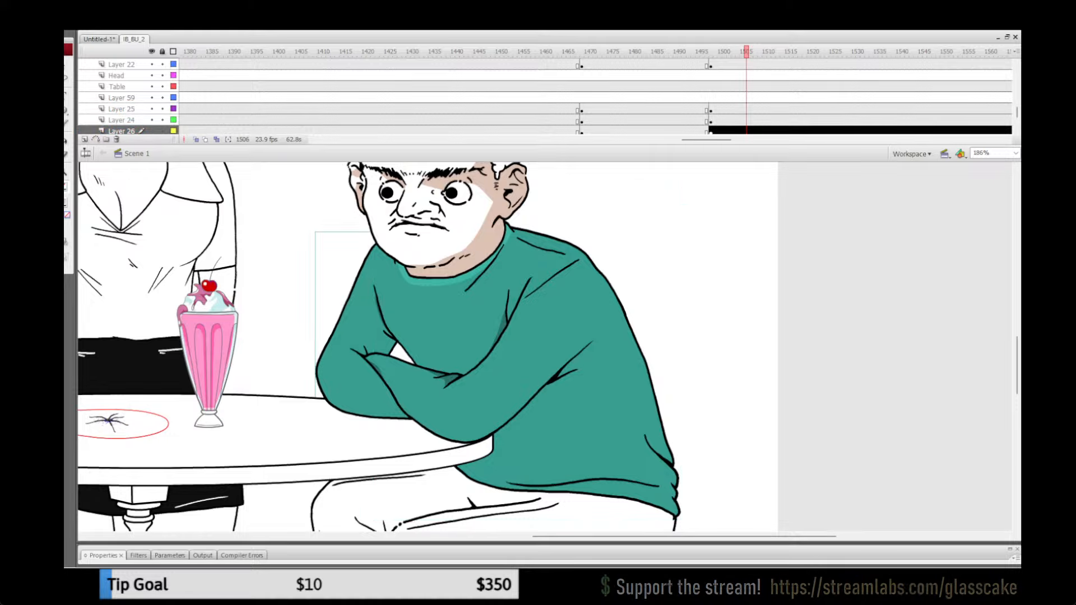
pyautogui.click(612, 131)
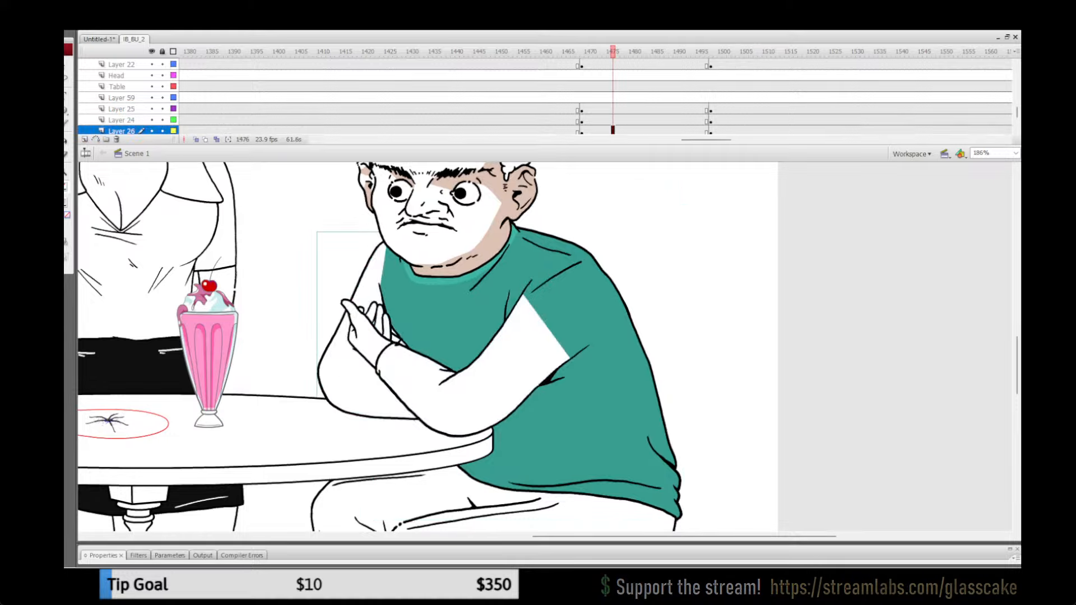
pyautogui.click(728, 247)
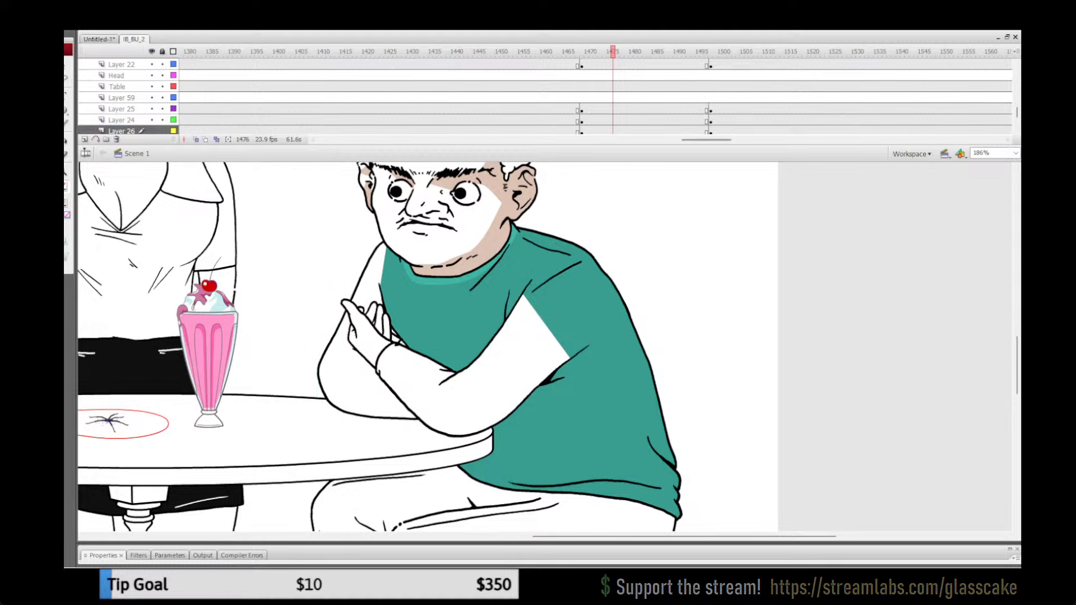
pyautogui.click(719, 131)
pyautogui.click(729, 247)
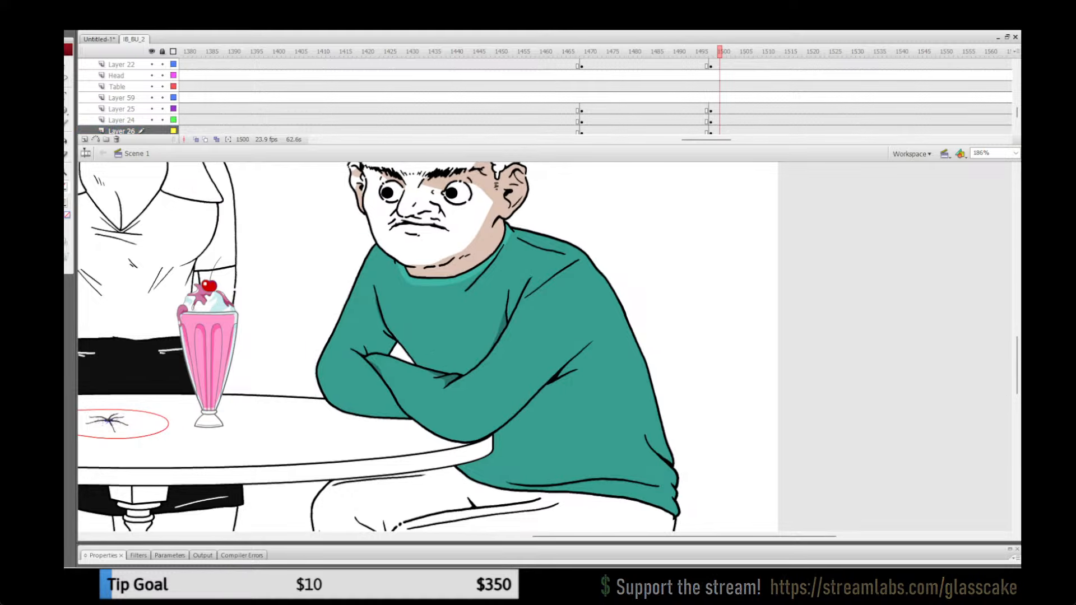
pyautogui.doubleClick(350, 336)
pyautogui.hotkey('ctrl', 'a')
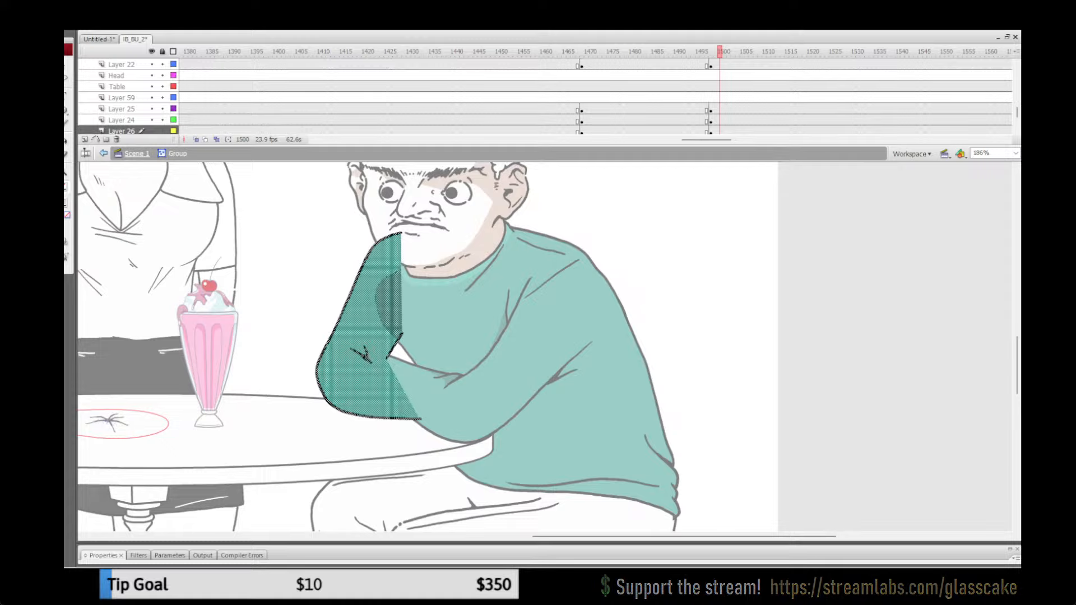
pyautogui.click(136, 154)
# Step: Paste the green far arm in place inside the uncoloured far arm group on Layer 26 at frame 1477
pyautogui.click(617, 131)
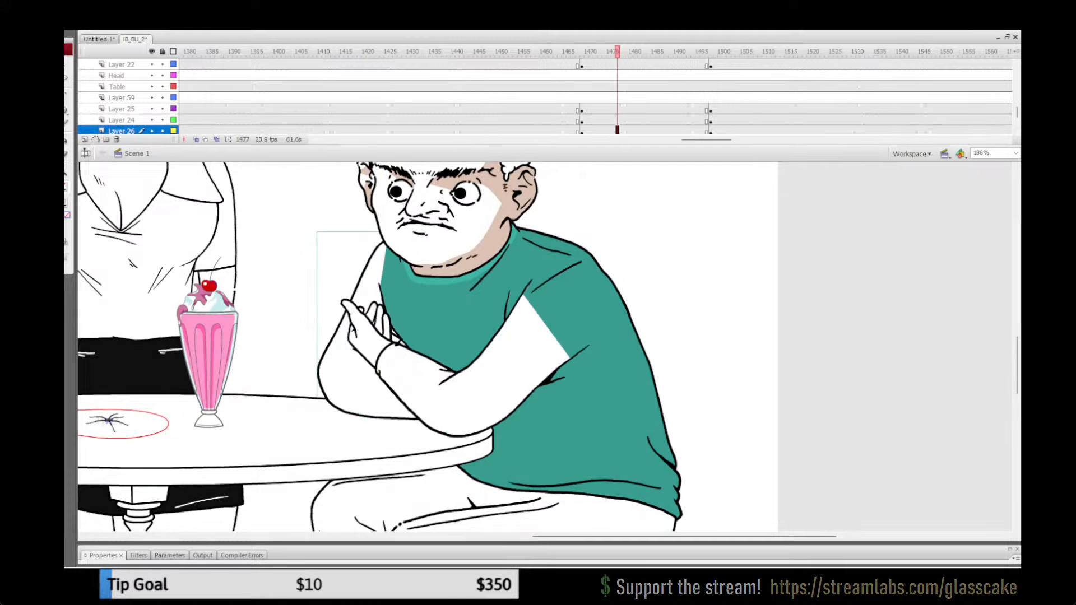
pyautogui.click(281, 314)
pyautogui.doubleClick(348, 370)
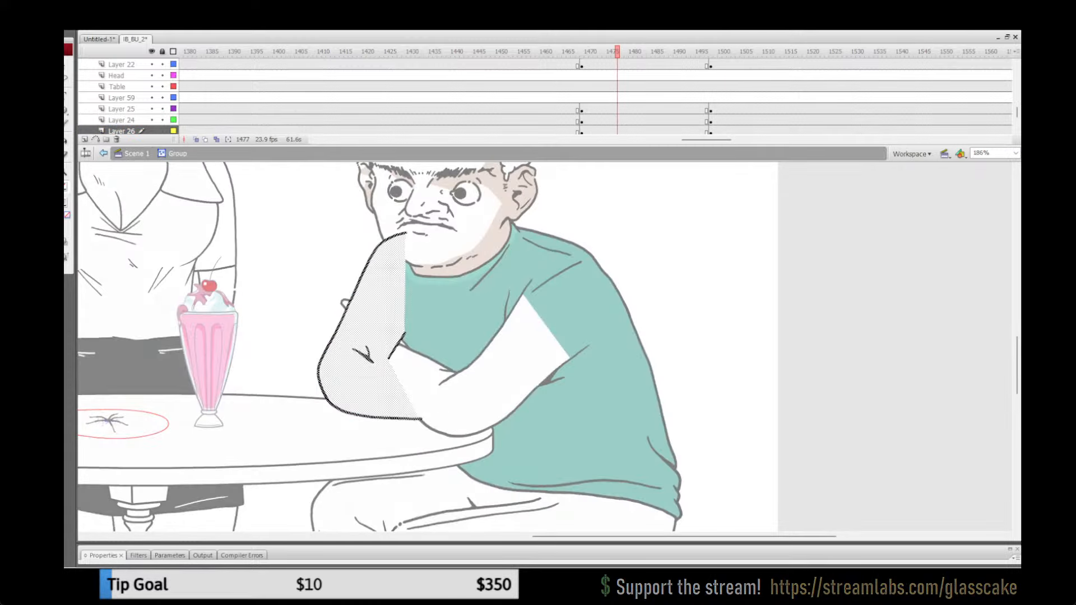
pyautogui.click(280, 314)
pyautogui.hotkey('ctrl', 'shift', 'v')
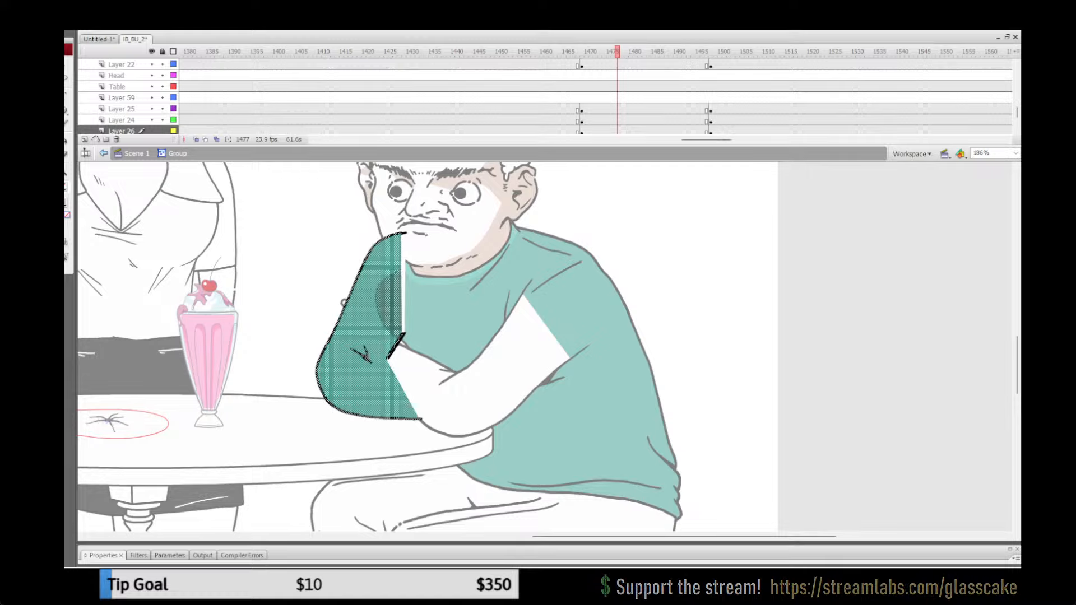
# Step: Rotate the pasted green far arm slightly clockwise and nudge it to match the uncoloured arm's outline
pyautogui.press('q')
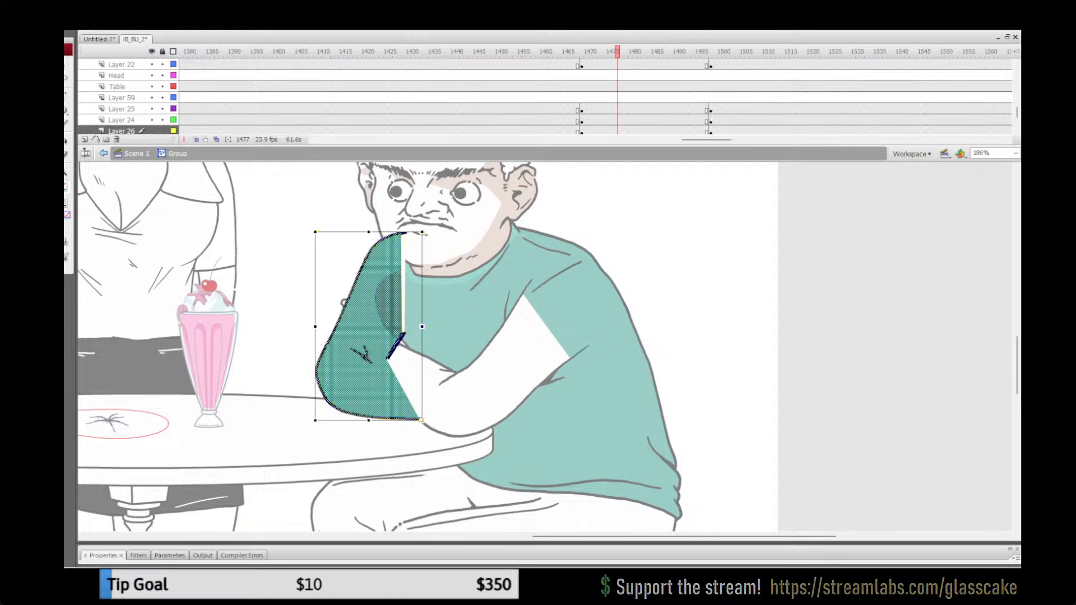
pyautogui.moveTo(425, 234); pyautogui.dragTo(430, 233)
pyautogui.press('Down')
pyautogui.press('Down')
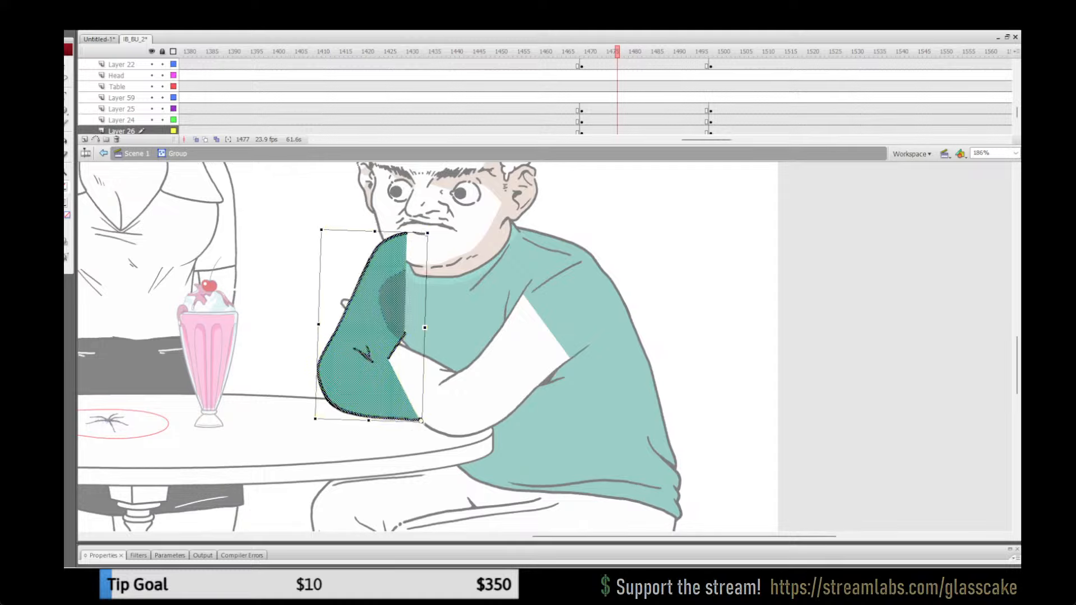
pyautogui.press('Left')
pyautogui.moveTo(428, 232); pyautogui.dragTo(426, 233)
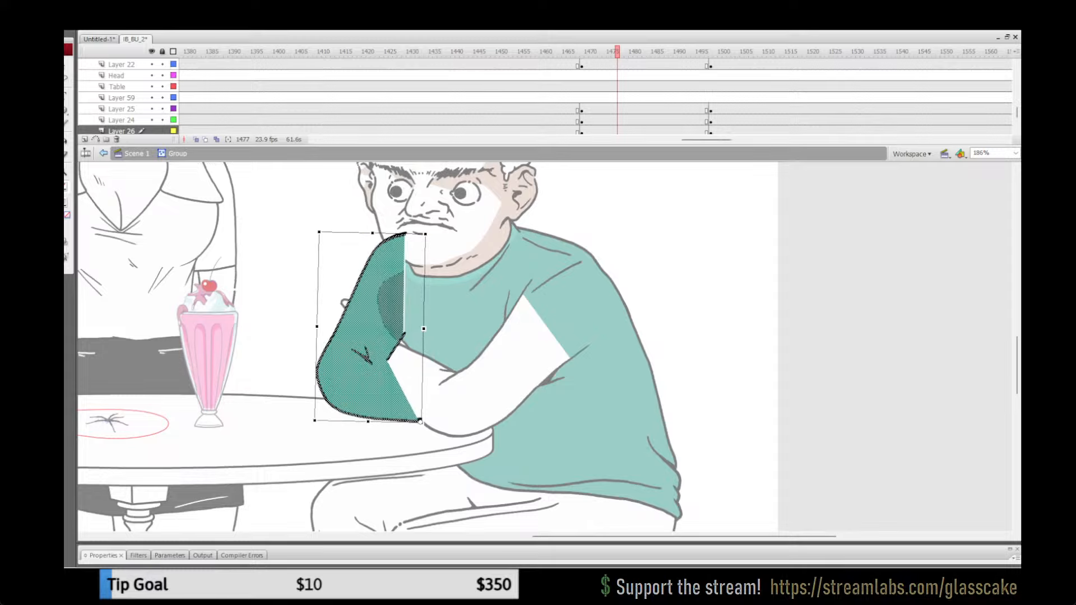
pyautogui.press('Up')
pyautogui.press('Right')
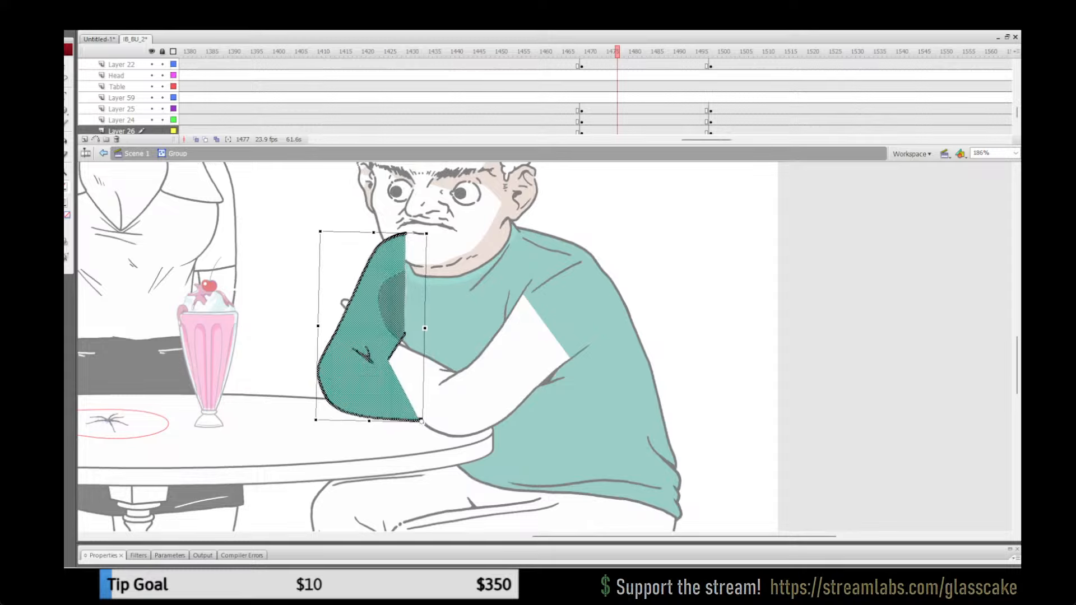
# Step: Replace the uncoloured far arm artwork in the group with the aligned green arm, pasted in place, and return to the main scene
pyautogui.hotkey('ctrl', 'x')
pyautogui.hotkey('ctrl', 'a')
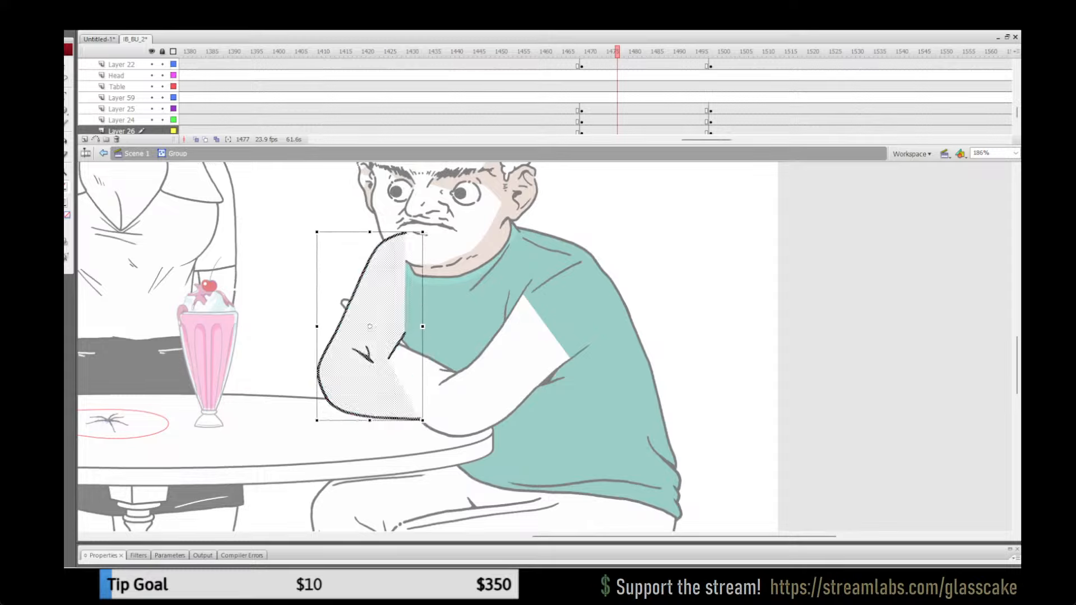
pyautogui.press('Delete')
pyautogui.hotkey('ctrl', 'shift', 'v')
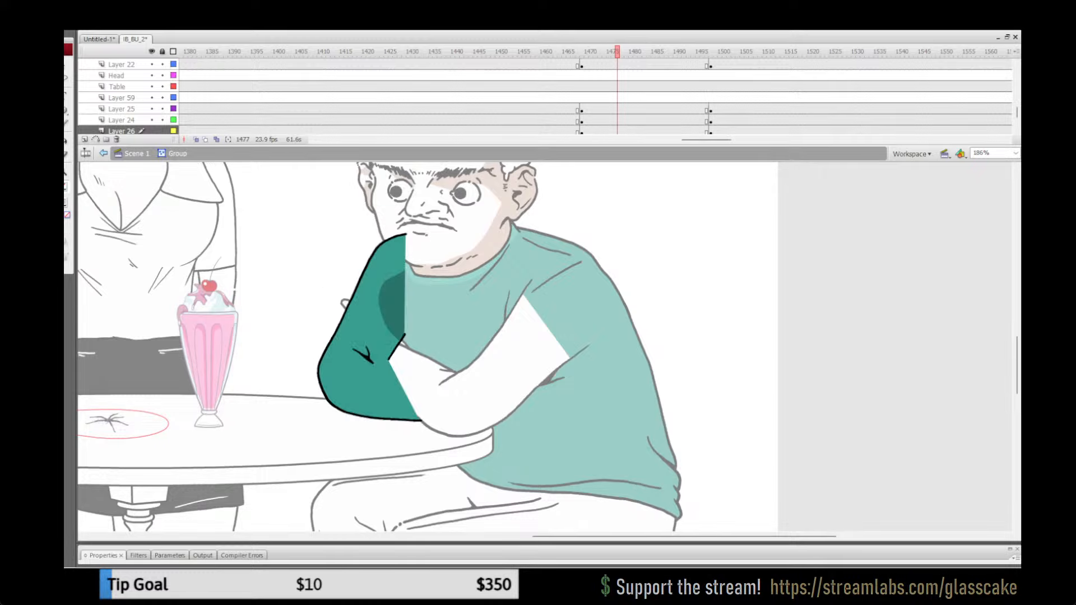
pyautogui.click(136, 153)
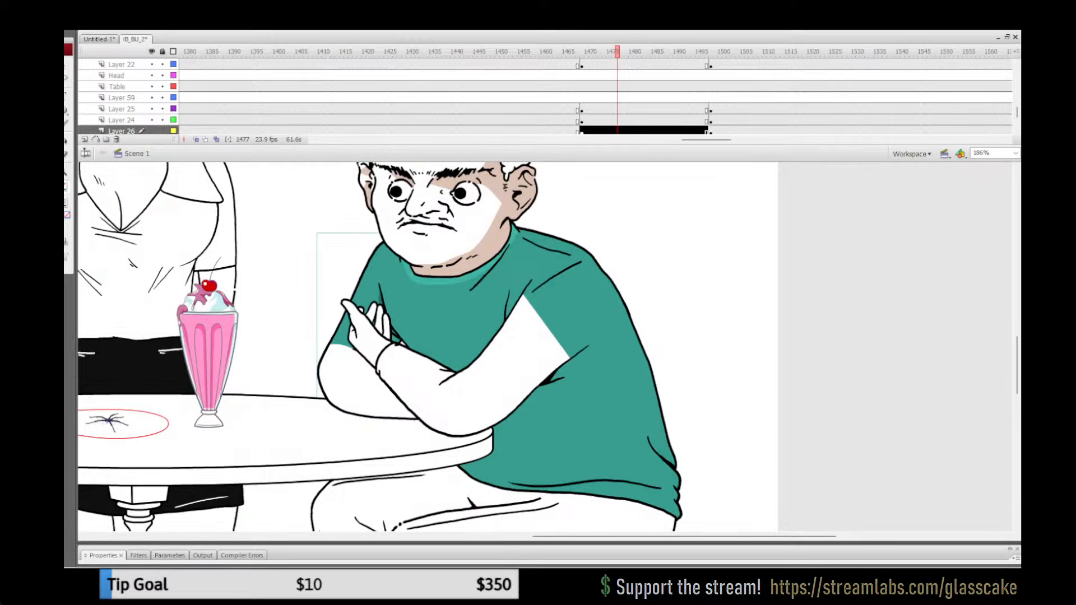
# Step: Fill the man's far forearm group on Layer 22 at frame 1475 with the green sampled from his sweater, then return to the main scene
pyautogui.click(541, 109)
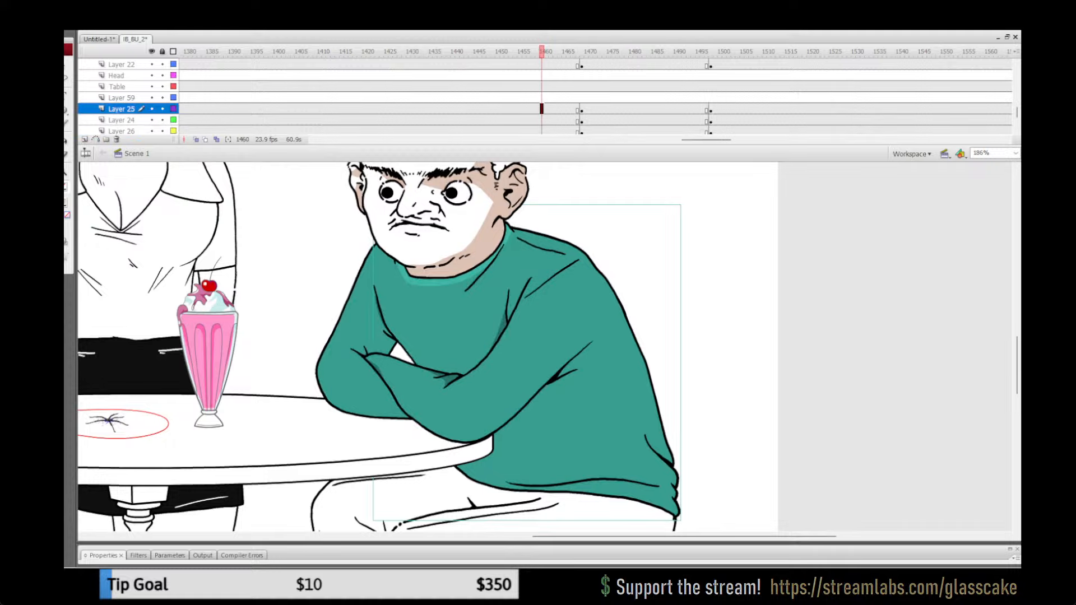
pyautogui.press('Return')
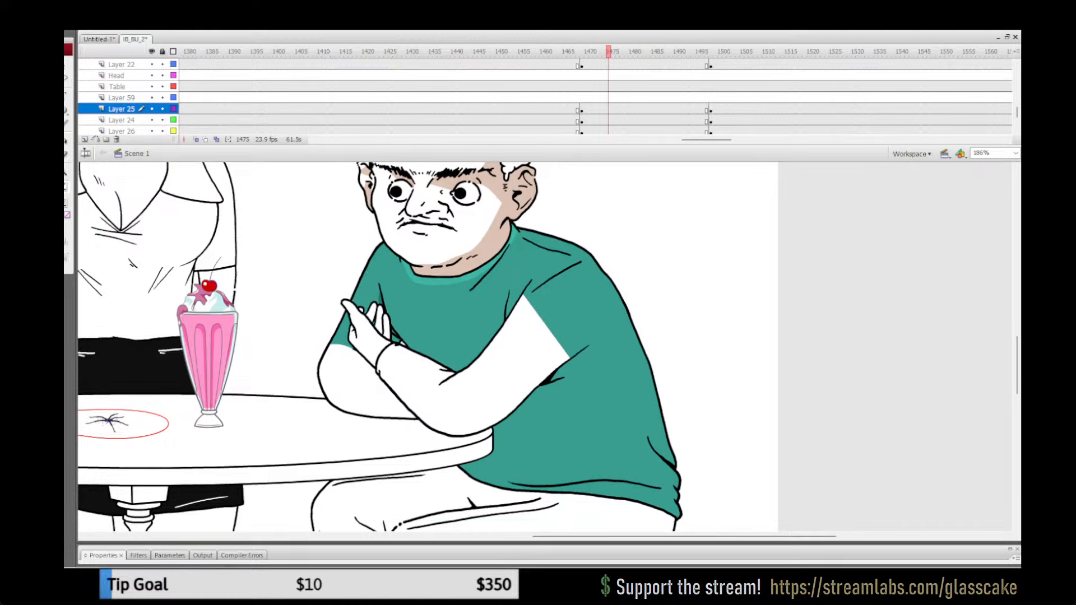
pyautogui.click(66, 202)
pyautogui.click(415, 320)
pyautogui.doubleClick(358, 385)
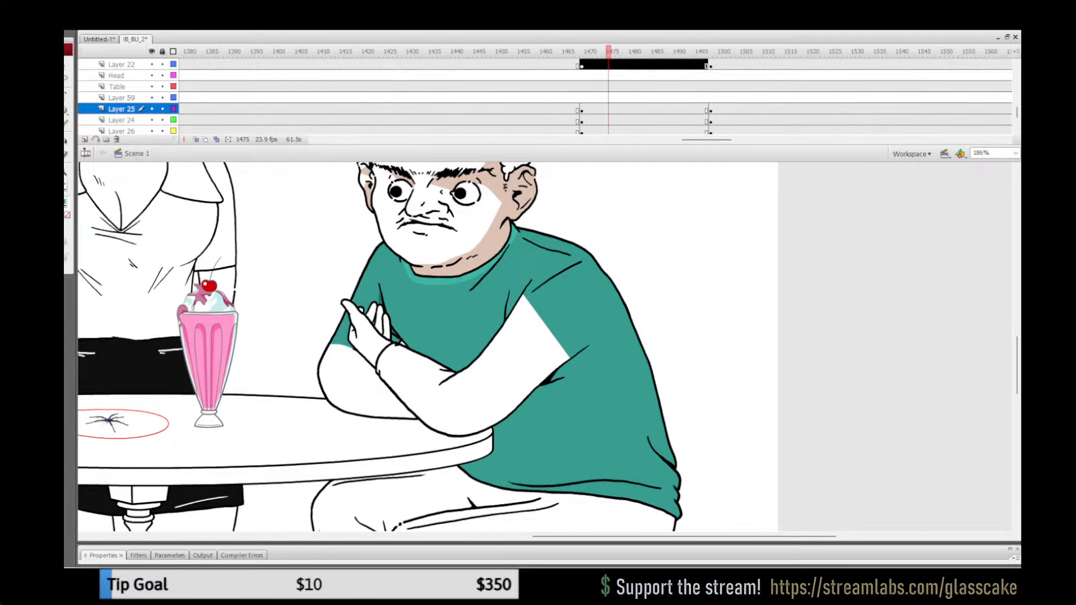
pyautogui.click(280, 359)
pyautogui.press('k')
pyautogui.click(361, 386)
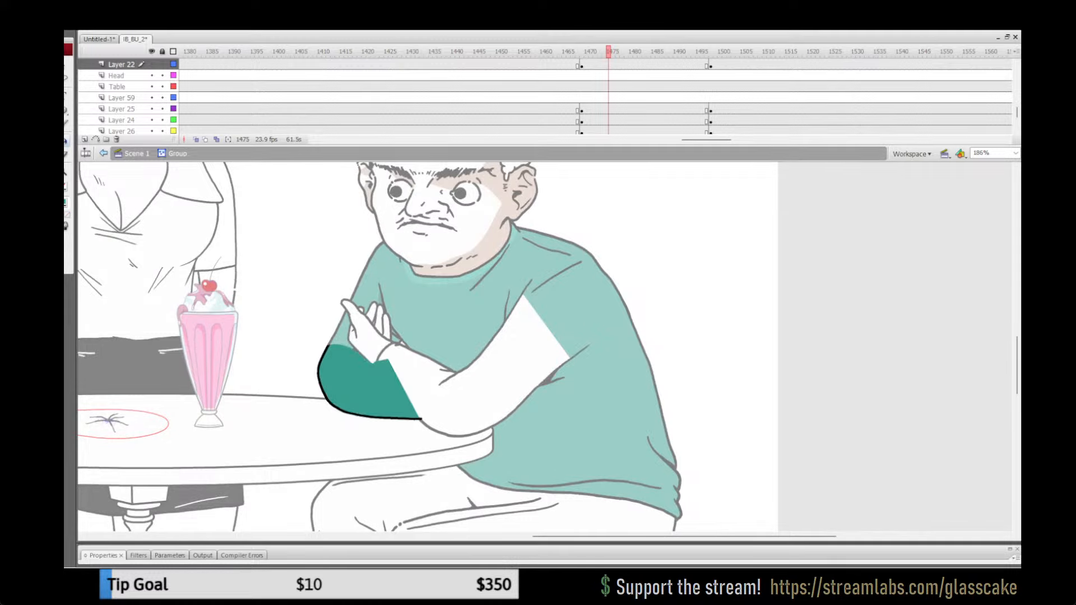
pyautogui.hotkey('ctrl', 'e')
# Step: Fill the near sleeve inside its Layer 21 group at frame 1474 with the sampled sweater green, return to the main scene, and save
pyautogui.moveTo(551, 51); pyautogui.dragTo(604, 51)
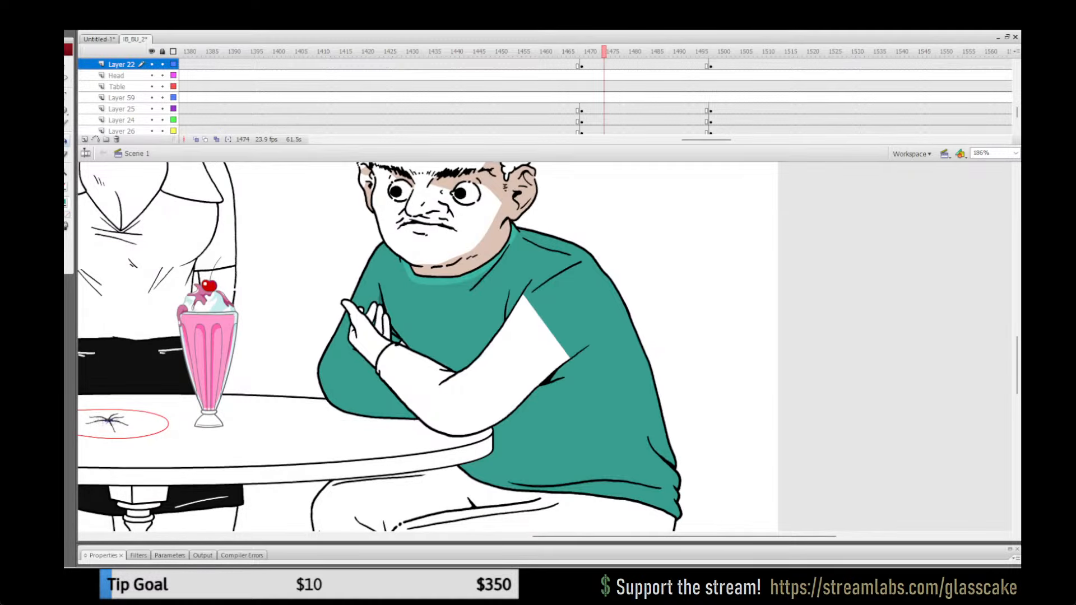
pyautogui.press('v')
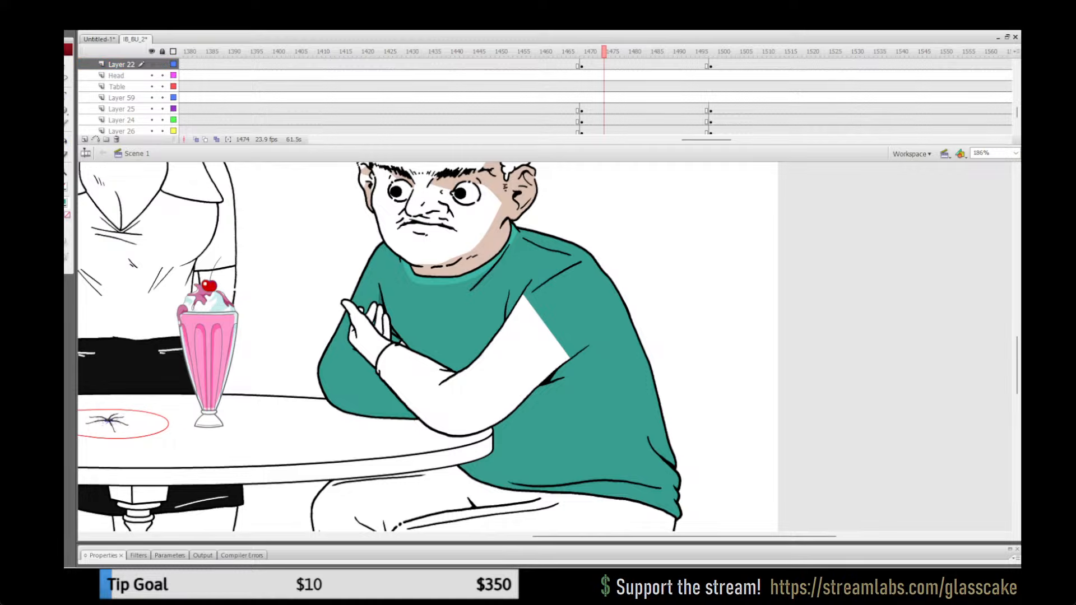
pyautogui.click(65, 202)
pyautogui.click(566, 314)
pyautogui.doubleClick(482, 387)
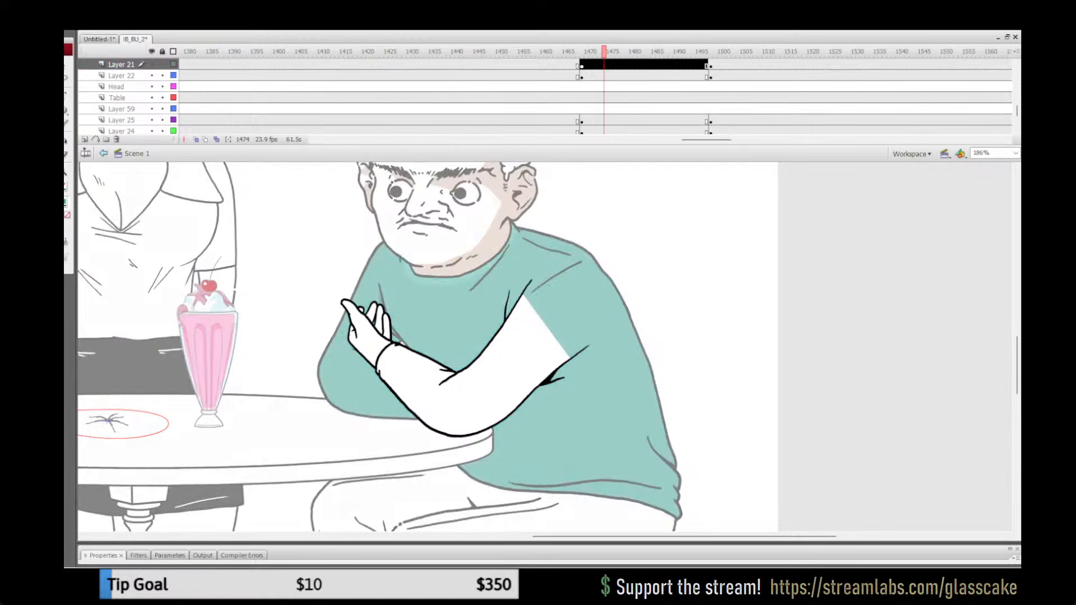
pyautogui.press('k')
pyautogui.click(482, 387)
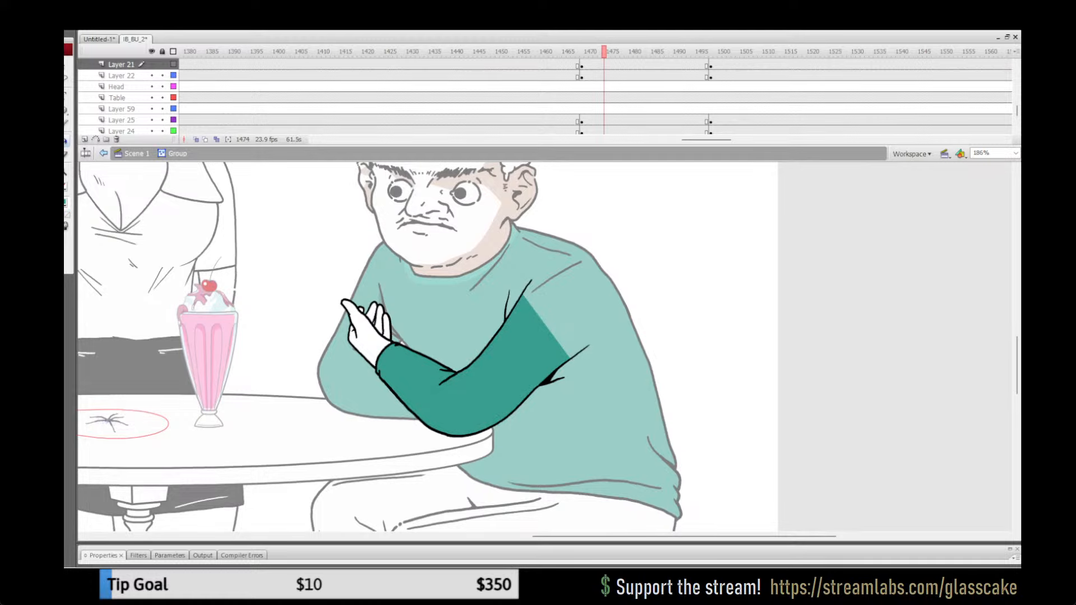
pyautogui.click(137, 154)
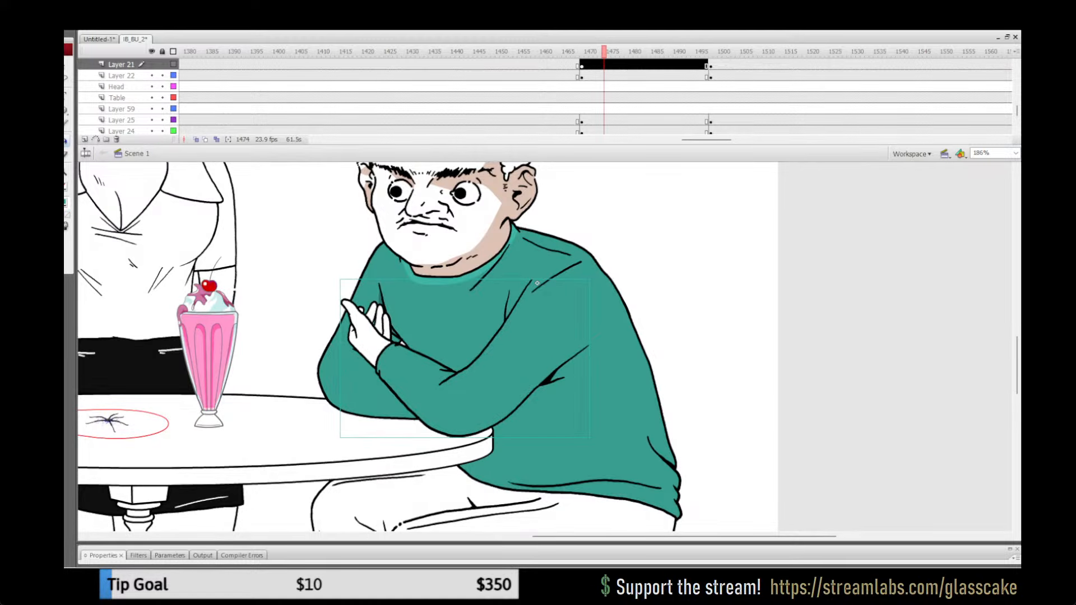
pyautogui.hotkey('ctrl', 's')
# Step: Sample the sweater's shading colour from the finished pose at frame 1456 and open the near arm group on Layer 21 at frame 1470
pyautogui.moveTo(564, 51); pyautogui.dragTo(609, 51)
pyautogui.click(586, 51)
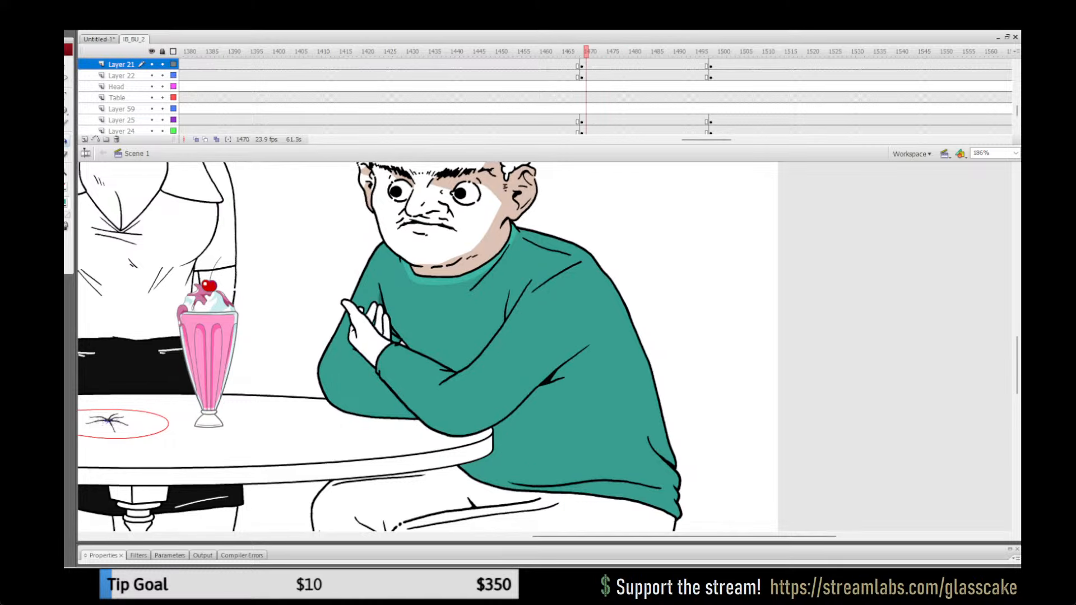
pyautogui.press('q')
pyautogui.click(524, 51)
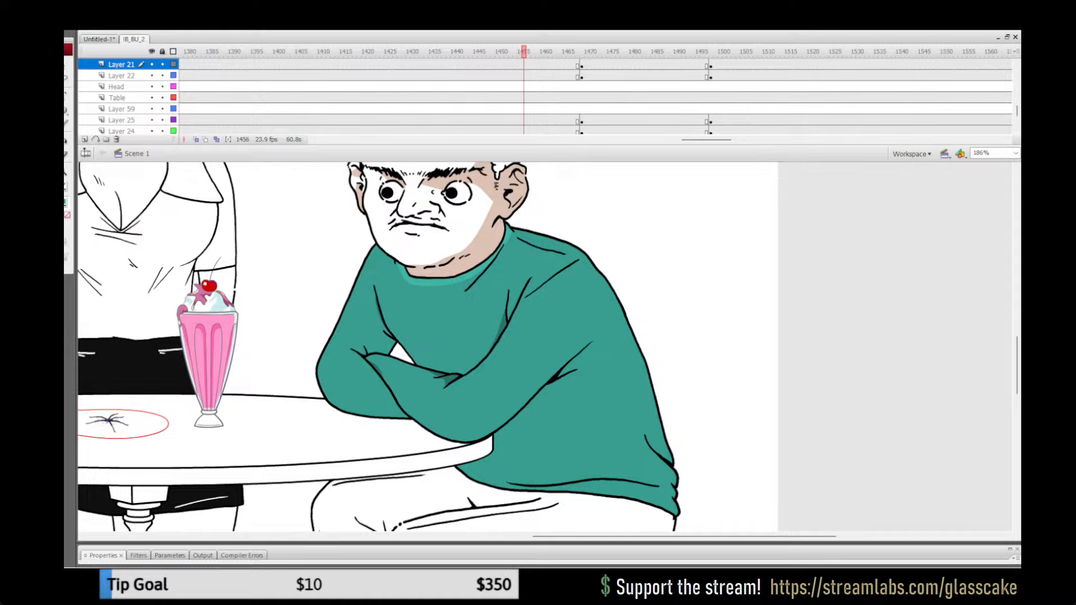
pyautogui.click(65, 203)
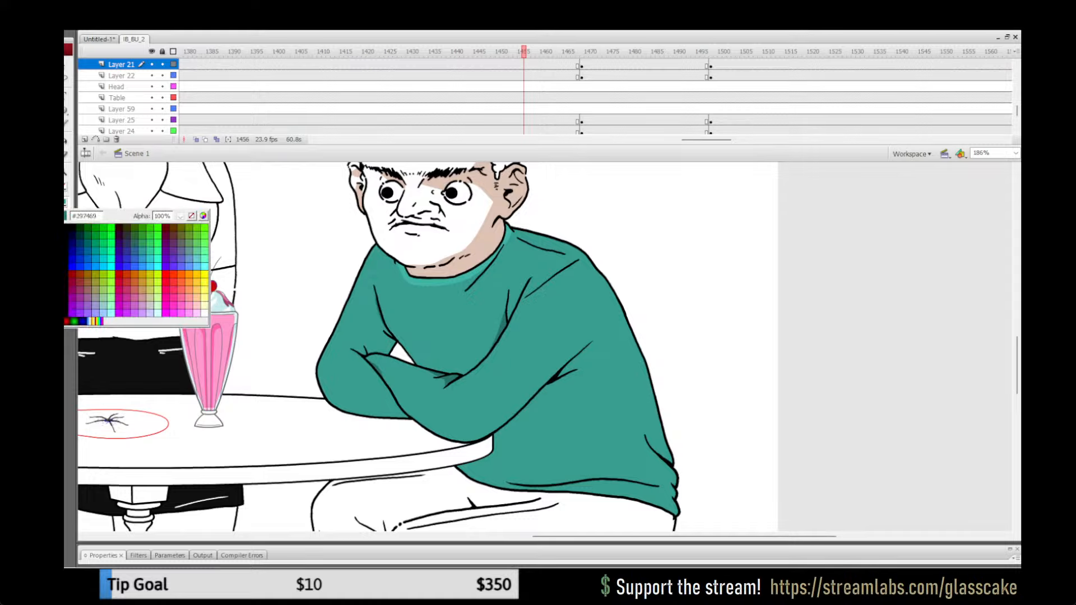
pyautogui.click(436, 282)
pyautogui.click(586, 52)
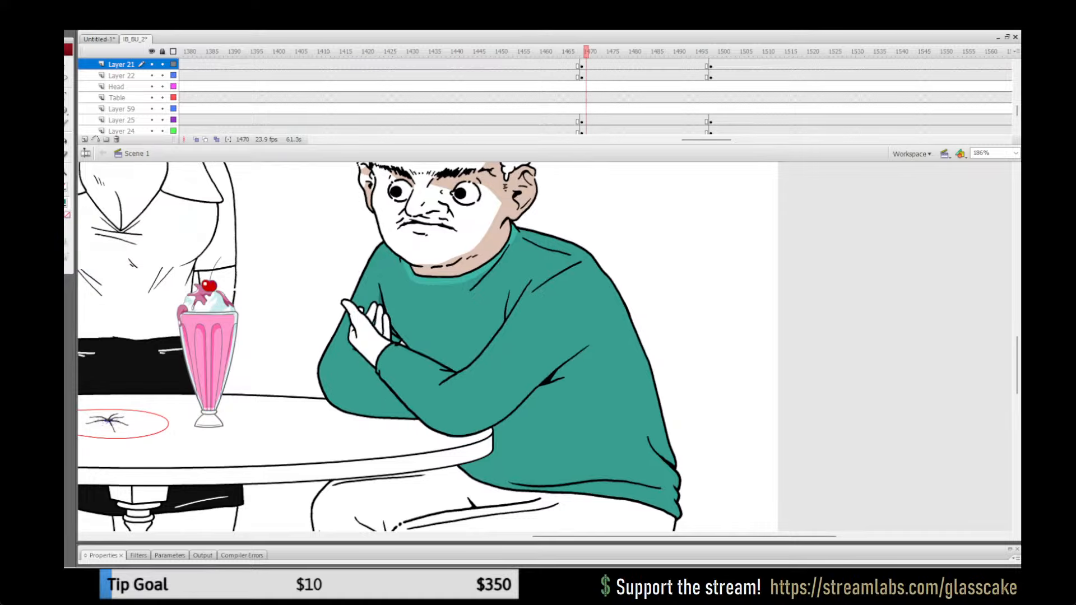
pyautogui.click(493, 375)
pyautogui.doubleClick(493, 375)
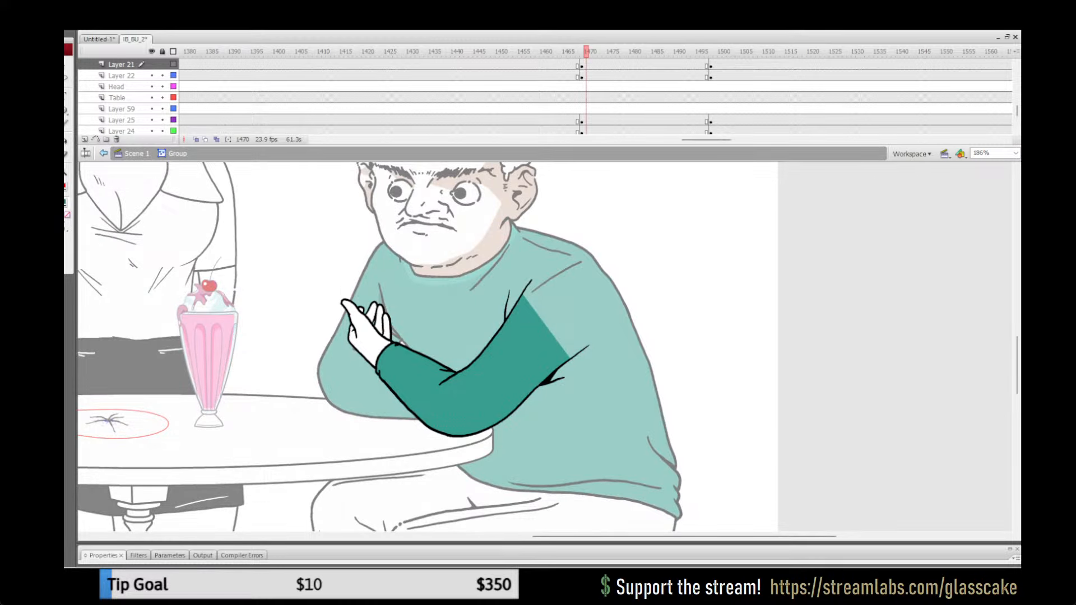
# Step: Close off the near sleeve's fold areas with temporary red strokes, fill them with the sampled shade, and remove the strokes
pyautogui.moveTo(493, 338); pyautogui.dragTo(492, 342)
pyautogui.press('k')
pyautogui.click(501, 324)
pyautogui.hotkey('ctrl', 'a')
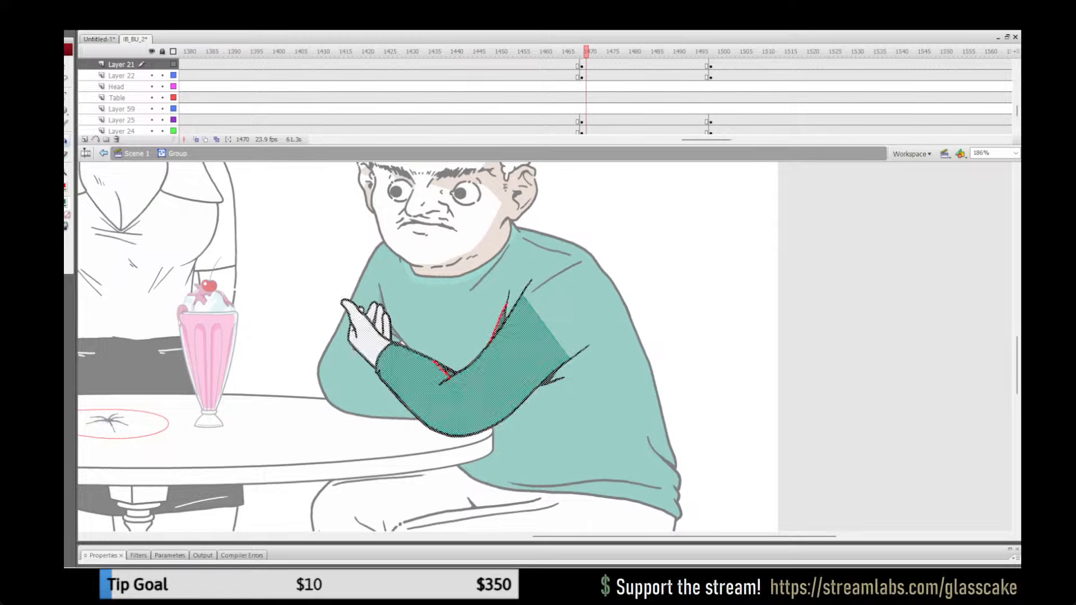
pyautogui.click(66, 186)
pyautogui.doubleClick(537, 283)
# Step: Check the shaded sleeve across neighbouring frames with the whole stage in view and save the document
pyautogui.moveTo(585, 51); pyautogui.dragTo(621, 52)
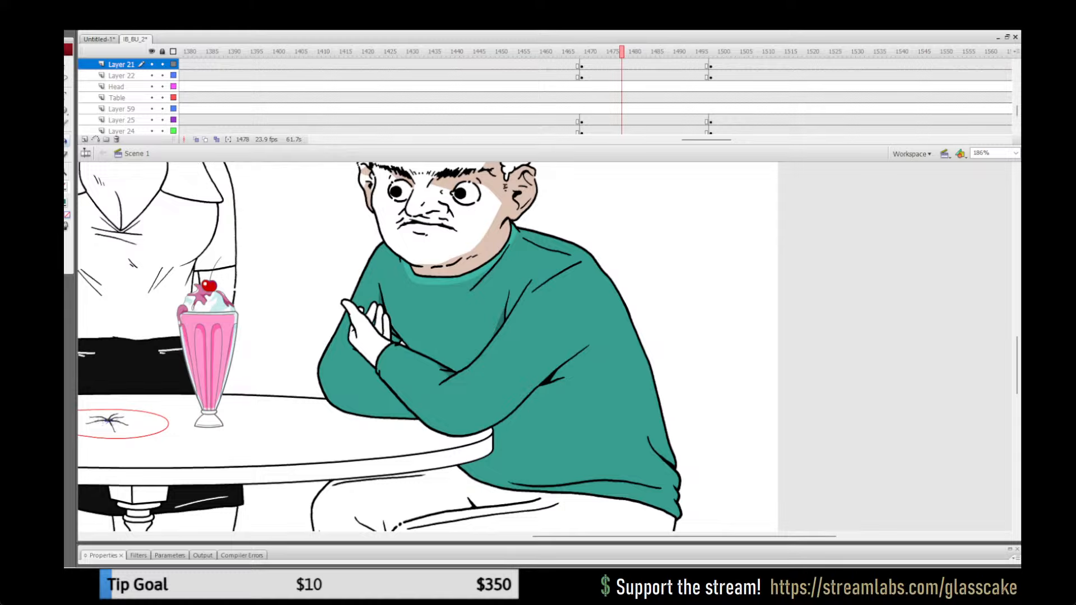
pyautogui.hotkey('ctrl', '2')
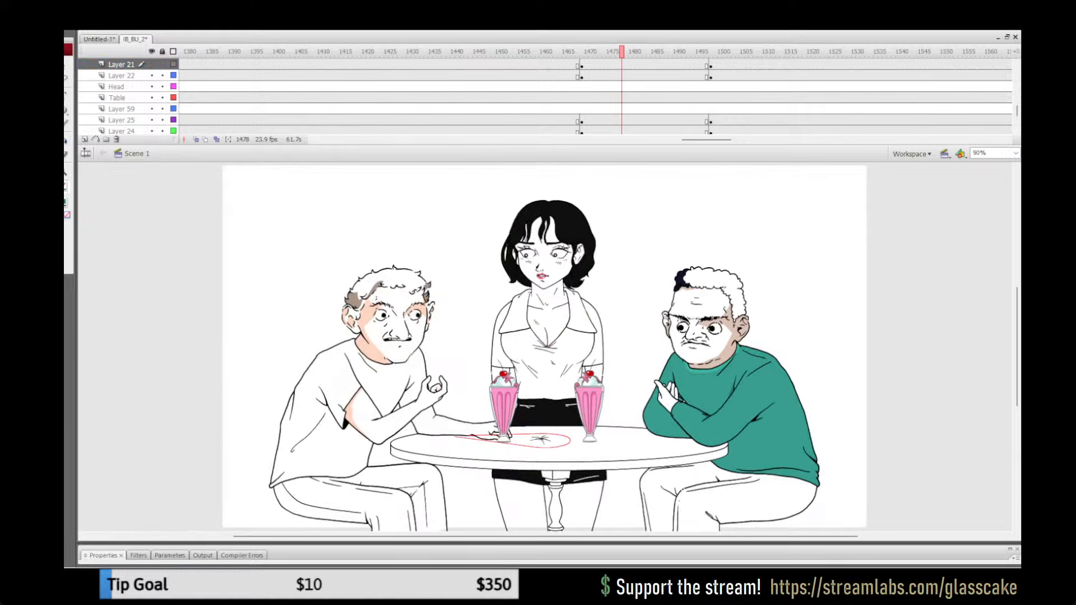
pyautogui.hotkey('ctrl', 's')
pyautogui.moveTo(547, 52); pyautogui.dragTo(595, 51)
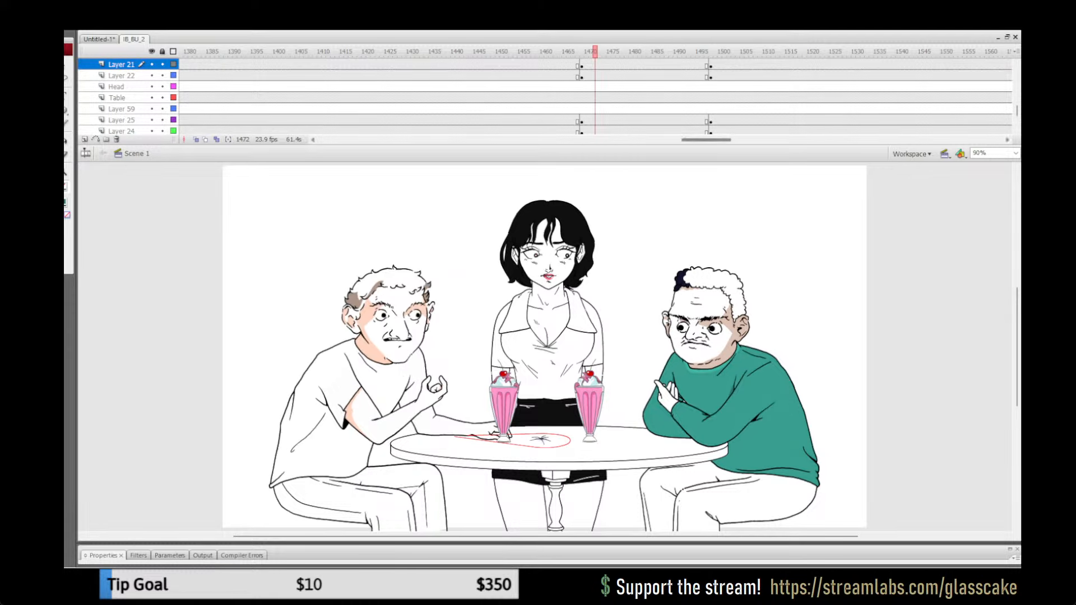
# Step: Play back the close-up hand shot between about frames 1238 and 1348 to examine its line art
pyautogui.moveTo(706, 139); pyautogui.dragTo(673, 140)
pyautogui.click(572, 52)
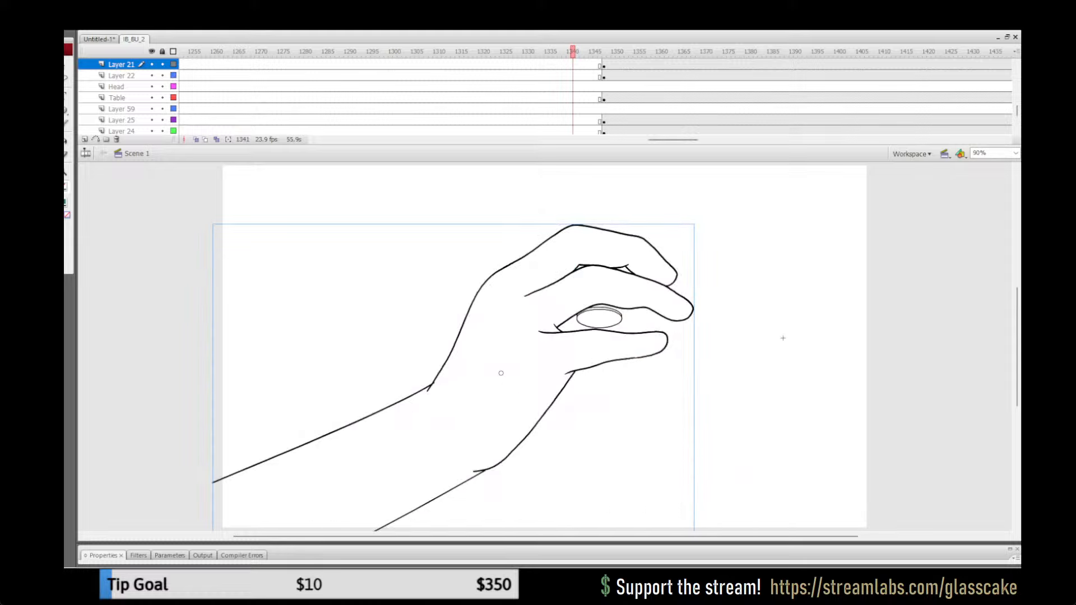
pyautogui.click(631, 51)
pyautogui.click(541, 52)
pyautogui.press('Return')
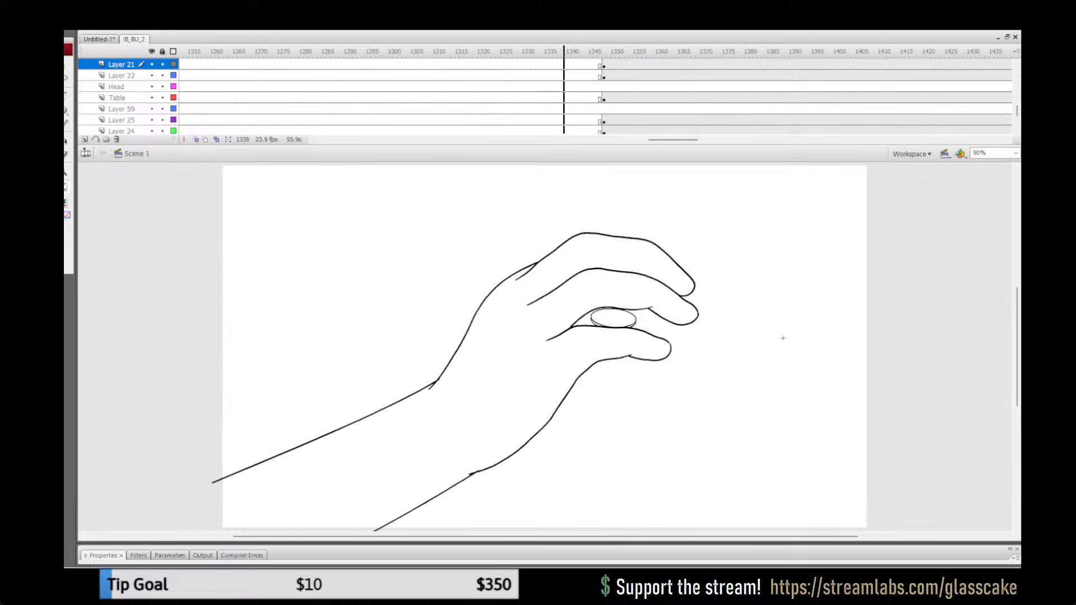
pyautogui.press('Return')
pyautogui.click(346, 51)
pyautogui.press('Return')
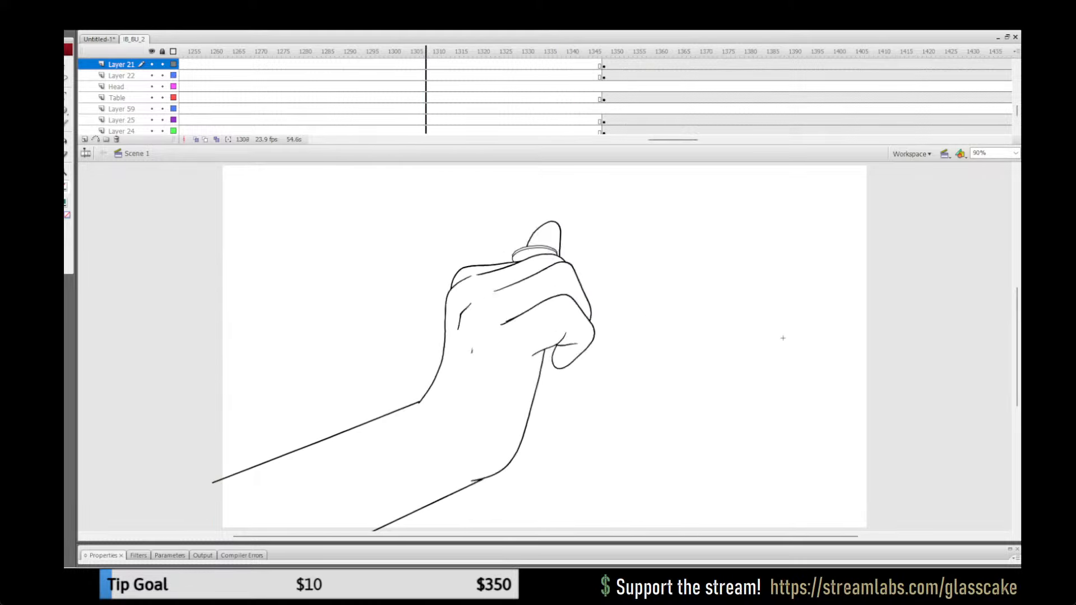
pyautogui.moveTo(673, 140); pyautogui.dragTo(652, 140)
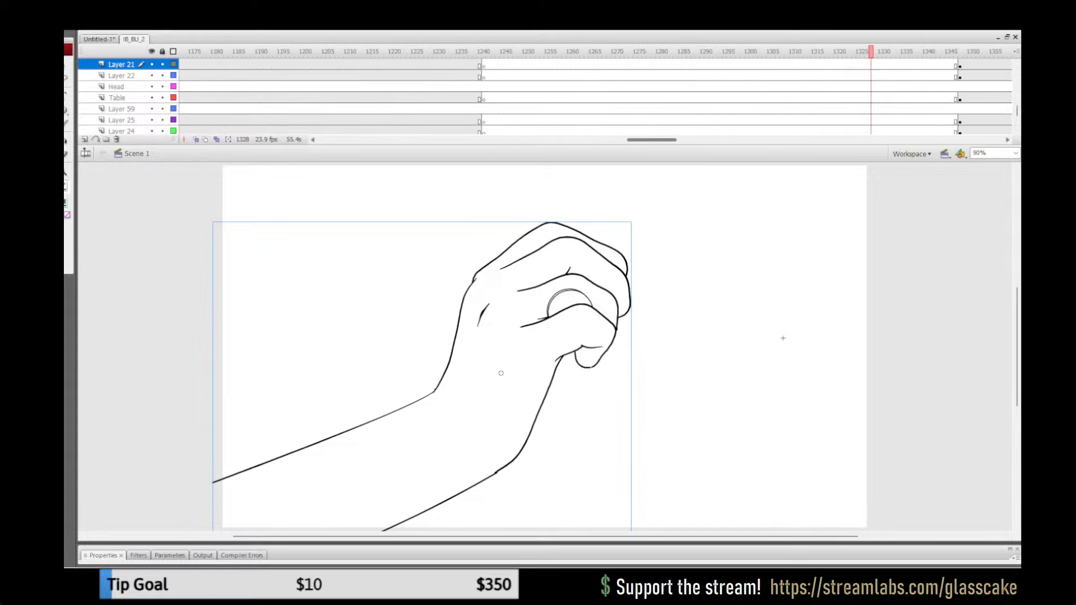
pyautogui.click(471, 51)
pyautogui.press('Return')
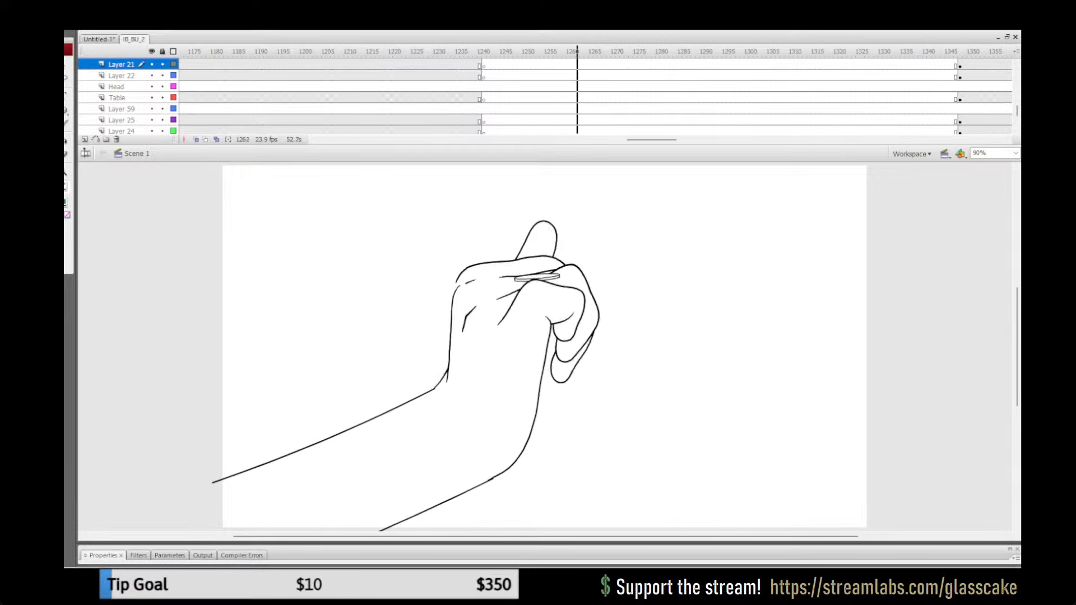
pyautogui.press('Return')
pyautogui.click(493, 51)
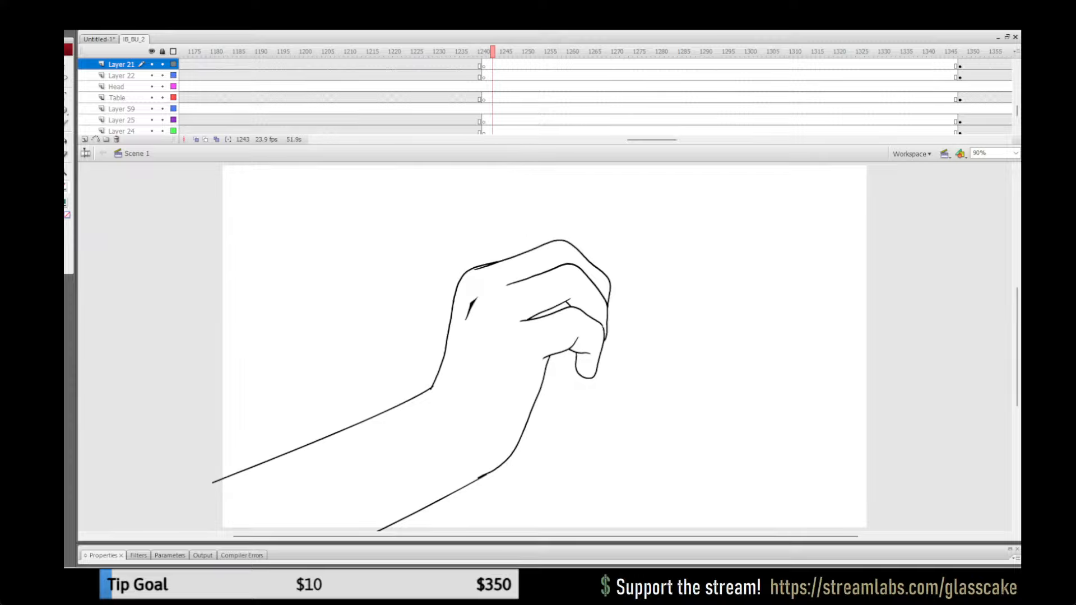
pyautogui.press('Return')
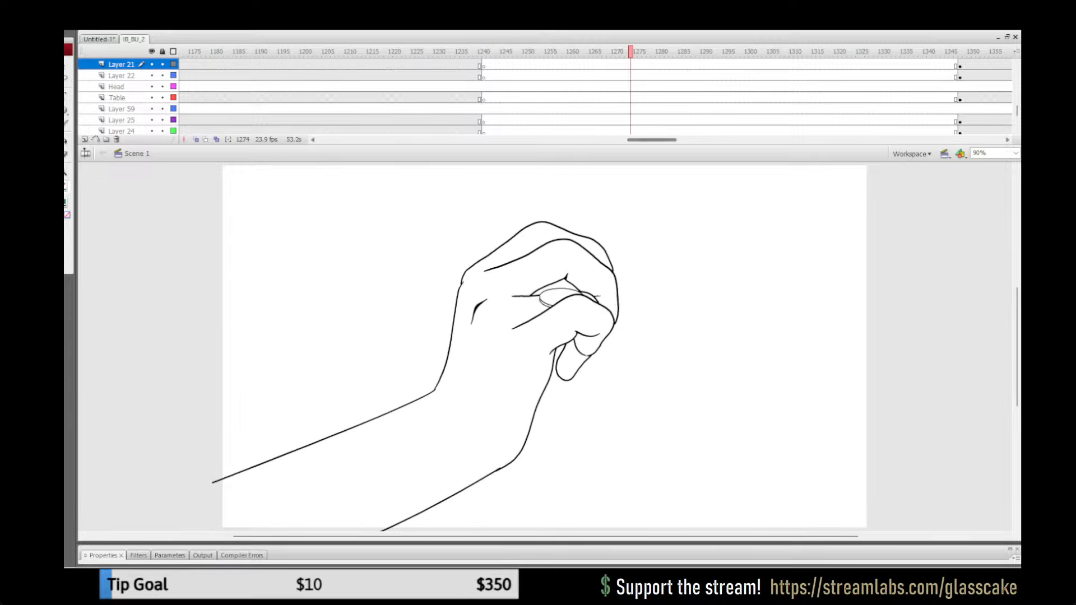
# Step: Play back the diner table shot from about frame 1351 and around frames 1489 to 1500 to check the sweater colouring
pyautogui.moveTo(651, 140); pyautogui.dragTo(673, 140)
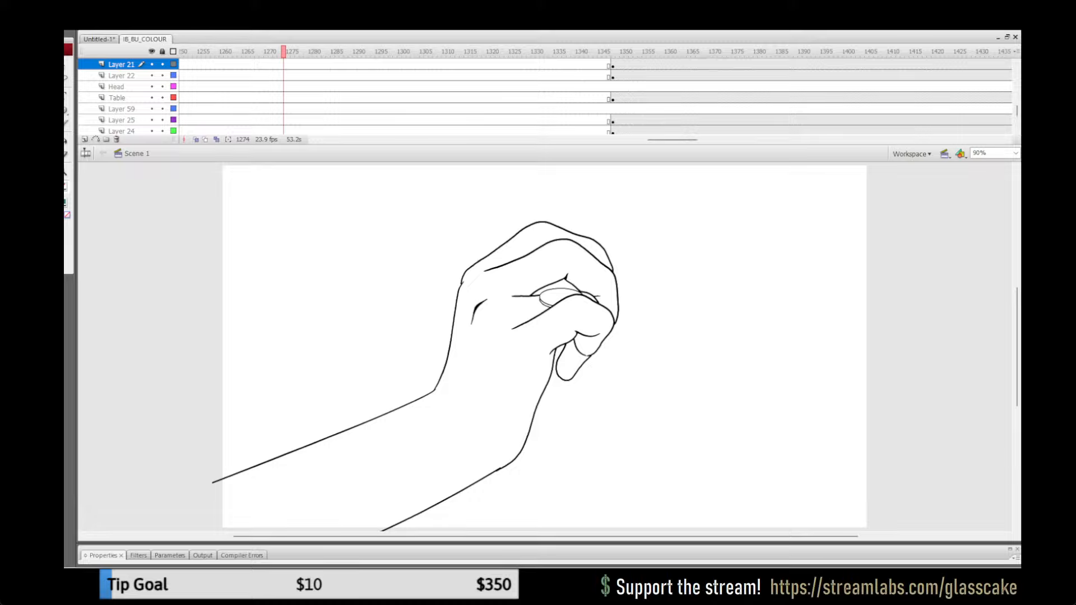
pyautogui.click(632, 109)
pyautogui.press('Return')
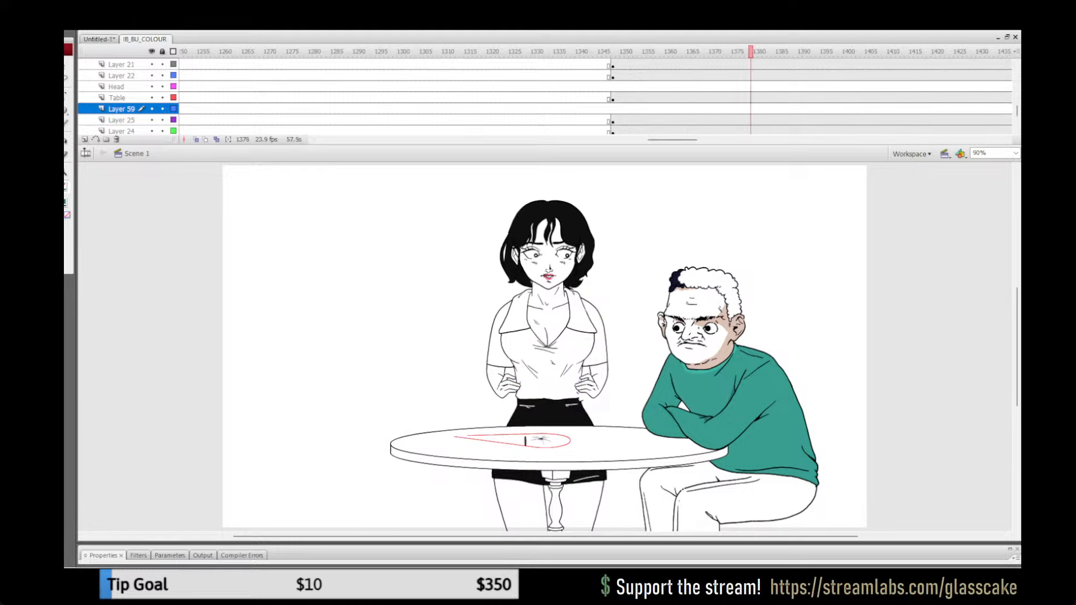
pyautogui.moveTo(672, 139); pyautogui.dragTo(708, 139)
pyautogui.click(666, 109)
pyautogui.press('Return')
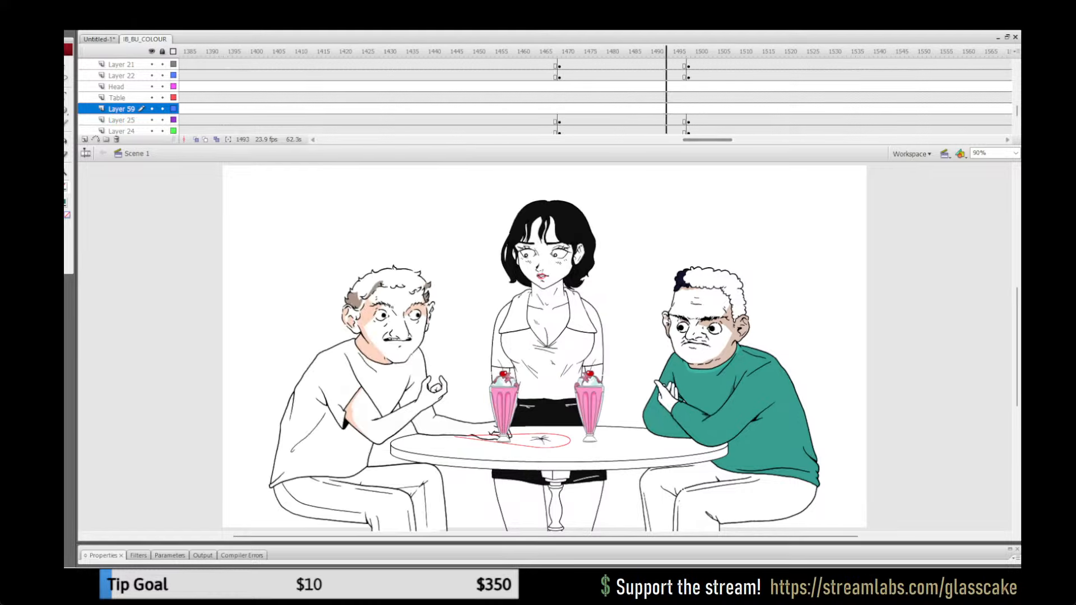
pyautogui.click(649, 109)
pyautogui.press('Return')
pyautogui.press('Return')
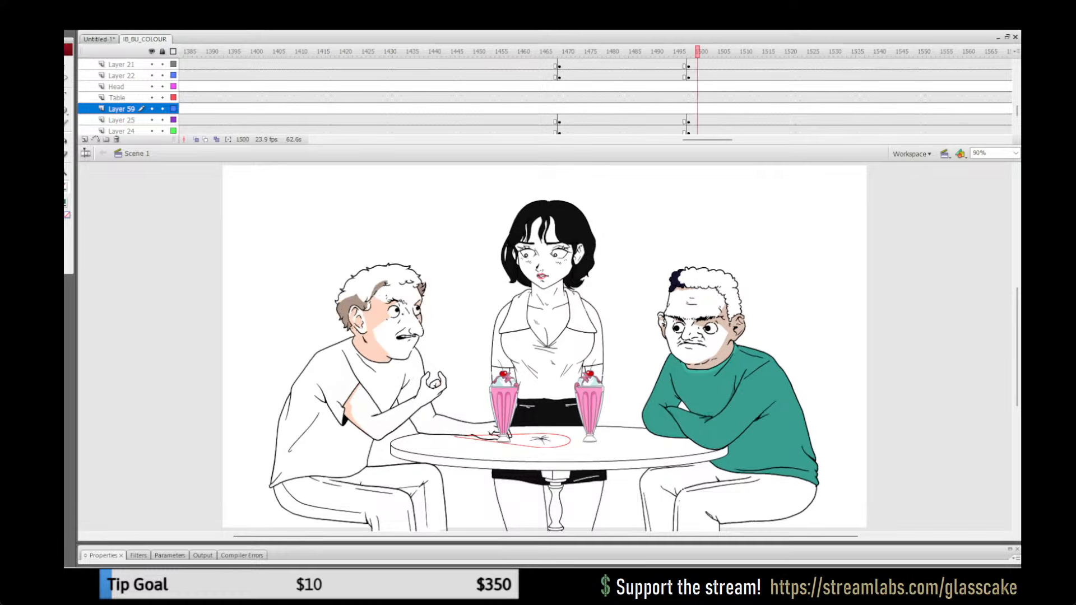
# Step: Review the earlier table shots from about frames 1017 and 823 to examine the green sweater through the arm poses
pyautogui.moveTo(699, 140); pyautogui.dragTo(579, 140)
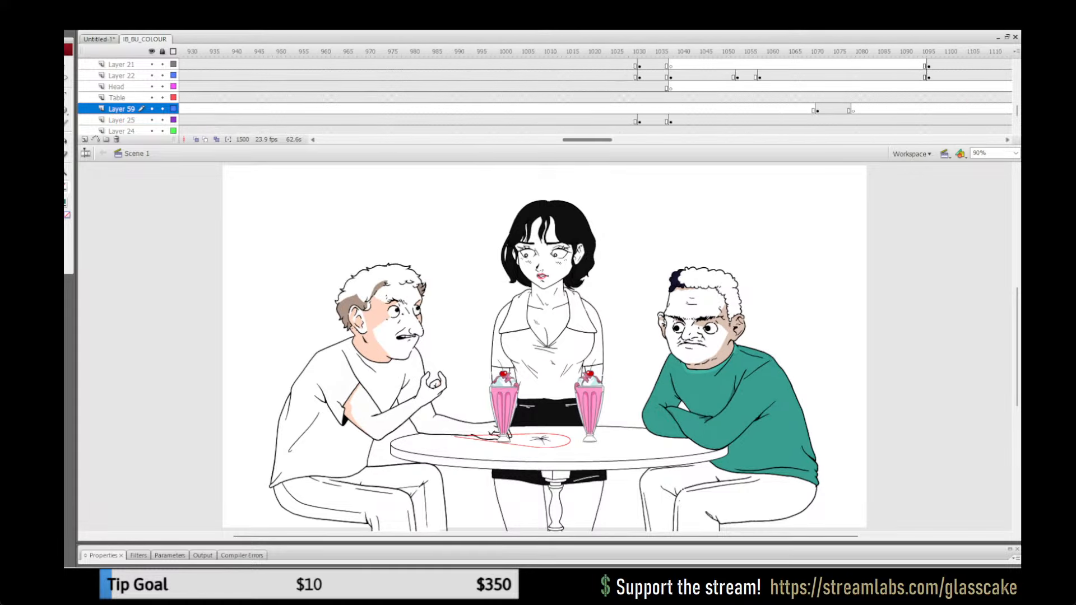
pyautogui.click(577, 109)
pyautogui.press('Return')
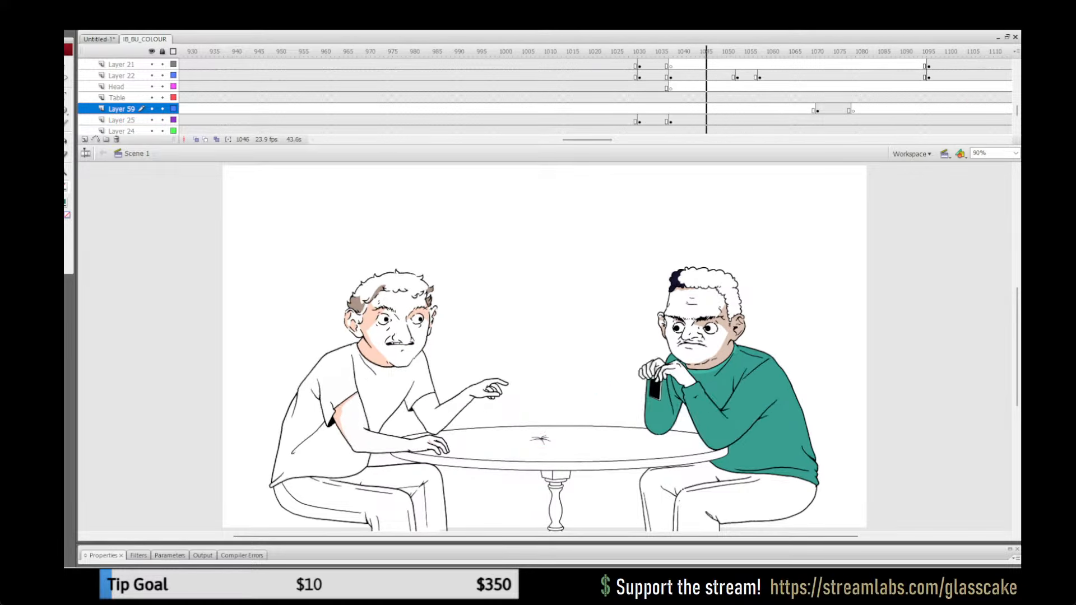
pyautogui.press('Return')
pyautogui.moveTo(586, 139); pyautogui.dragTo(541, 139)
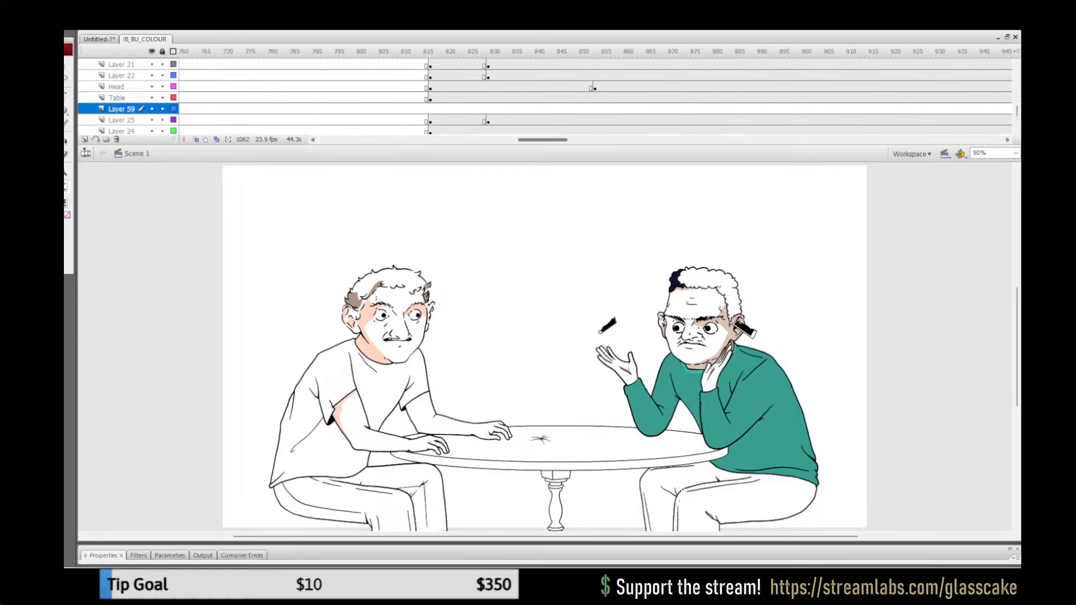
pyautogui.click(506, 97)
pyautogui.press('Return')
pyautogui.click(462, 87)
pyautogui.press('Return')
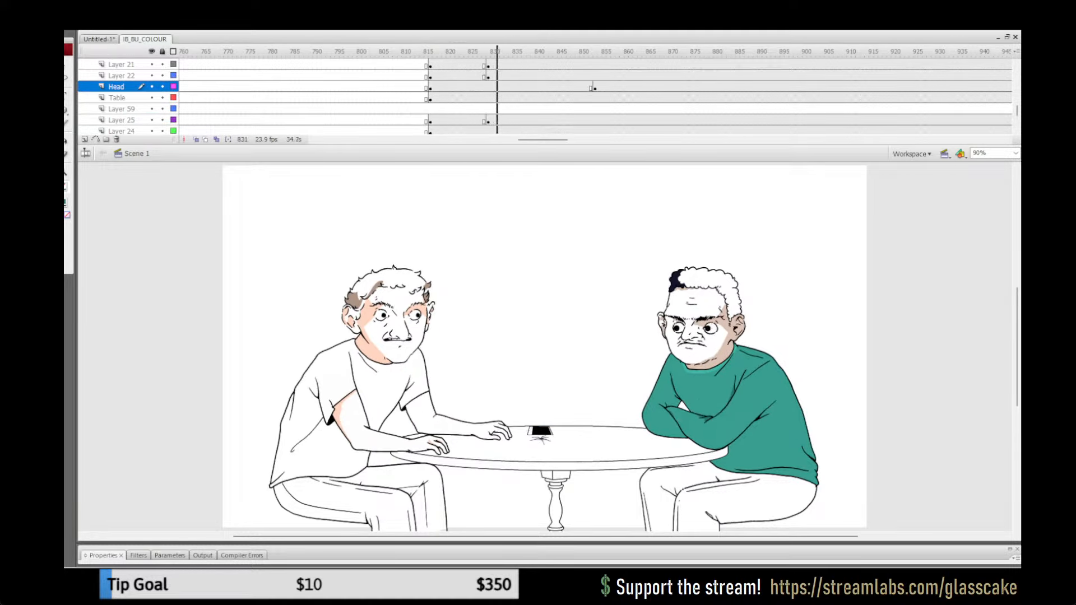
# Step: Play back the table scene repeatedly between about frames 361 and 393 to examine the crossed-arm poses for missing colour
pyautogui.moveTo(542, 139); pyautogui.dragTo(428, 140)
pyautogui.click(363, 76)
pyautogui.press('Return')
pyautogui.press('Return')
pyautogui.click(403, 98)
pyautogui.press('Return')
pyautogui.press('Return')
pyautogui.click(468, 97)
pyautogui.press('Return')
pyautogui.click(328, 87)
pyautogui.press('Return')
pyautogui.click(386, 98)
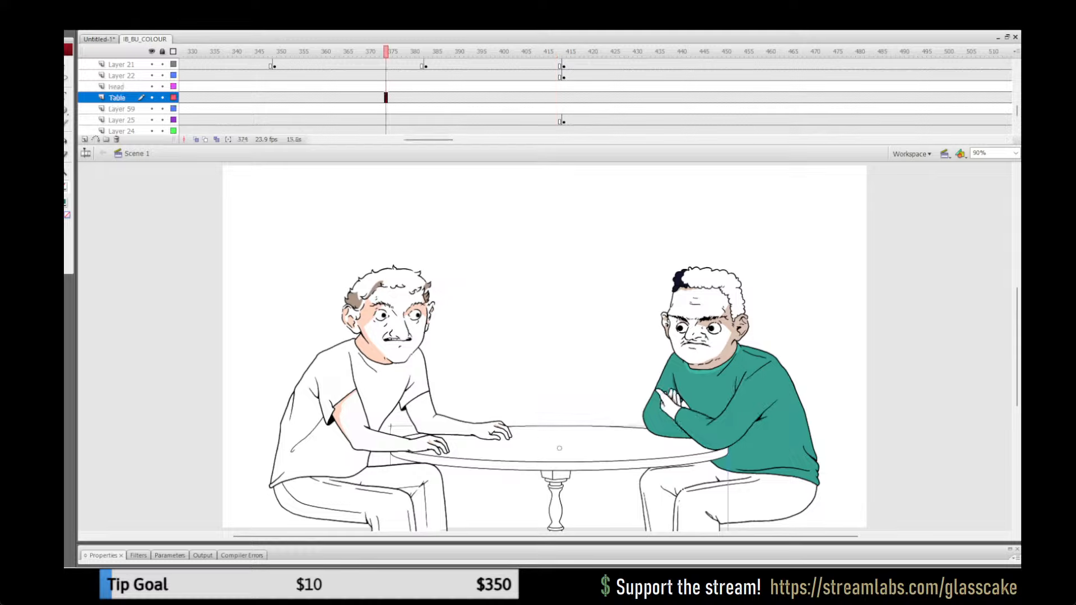
pyautogui.press('Return')
pyautogui.click(341, 75)
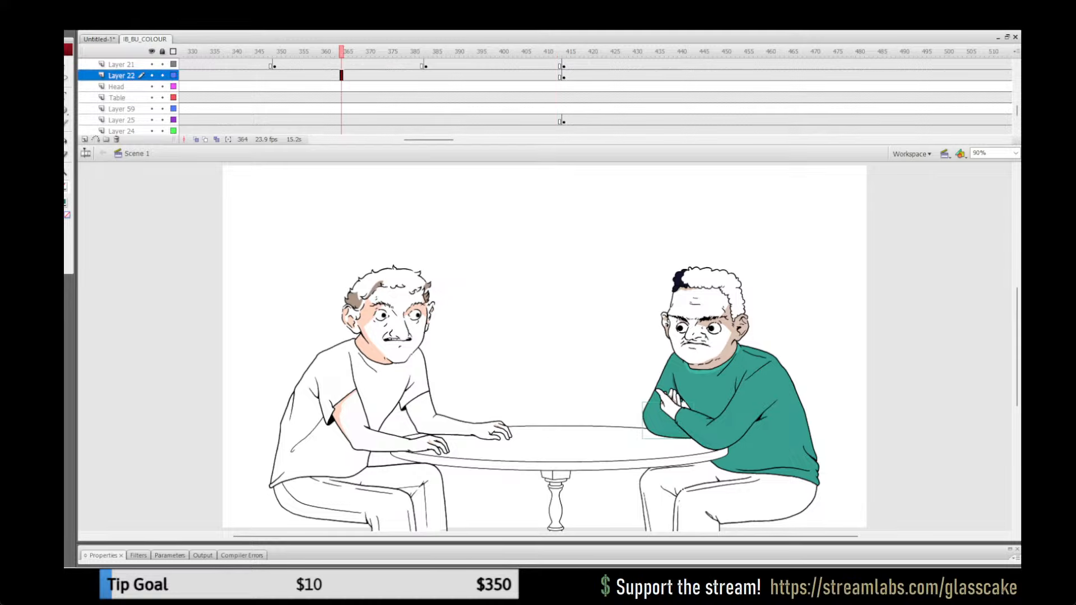
# Step: Copy all the artwork inside the green-sweatered man's front arm group on Layer 21 at frame 376
pyautogui.press('q')
pyautogui.click(121, 64)
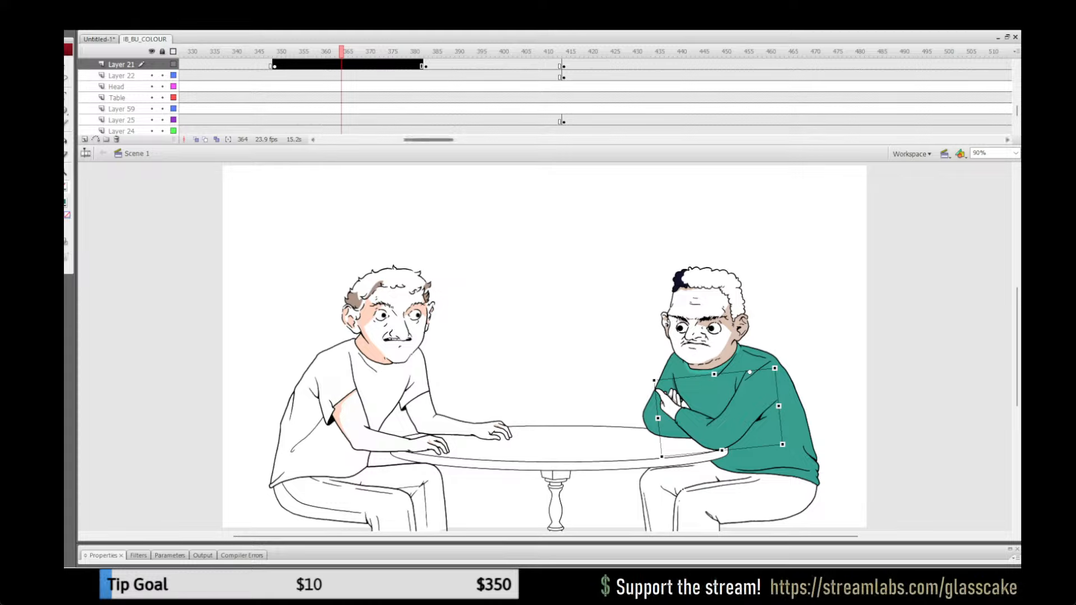
pyautogui.moveTo(429, 139)
pyautogui.mouseDown()
pyautogui.moveTo(451, 139)
pyautogui.moveTo(443, 140)
pyautogui.mouseUp()
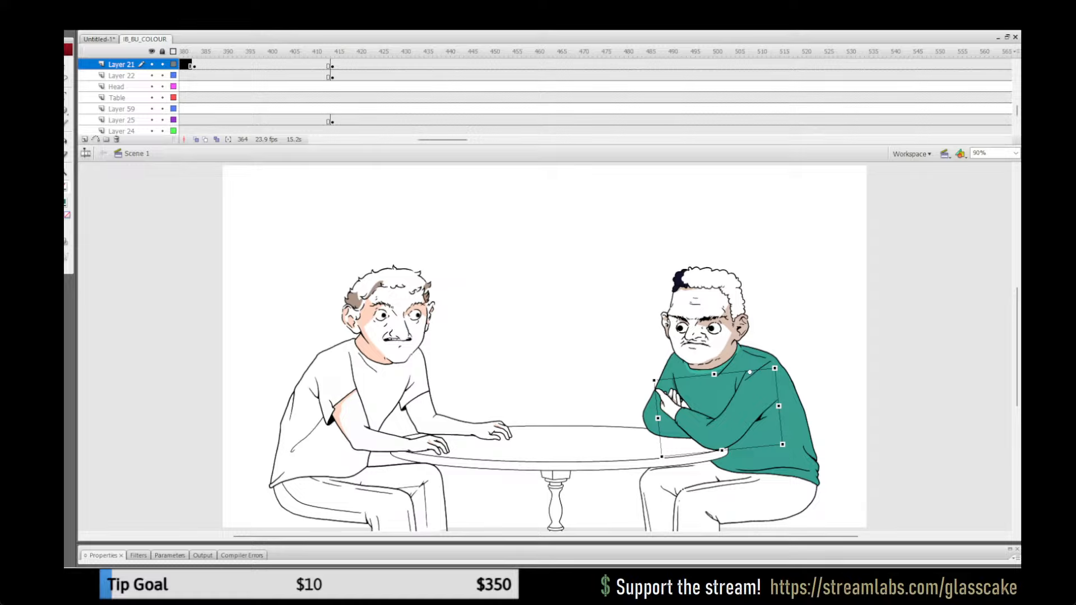
pyautogui.click(292, 76)
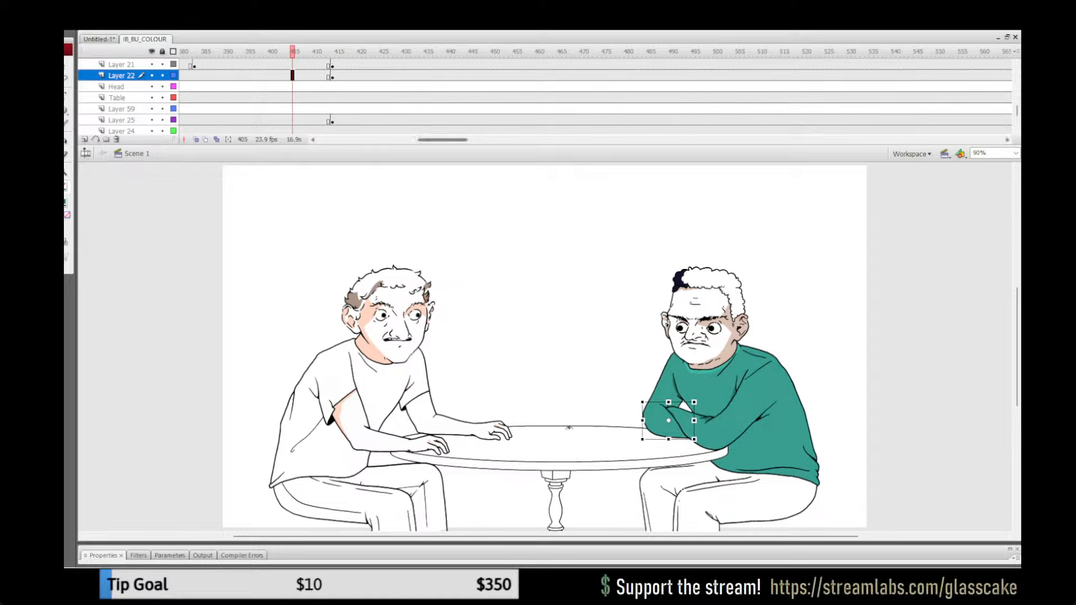
pyautogui.moveTo(443, 140)
pyautogui.mouseDown()
pyautogui.moveTo(498, 140)
pyautogui.moveTo(433, 140)
pyautogui.mouseUp()
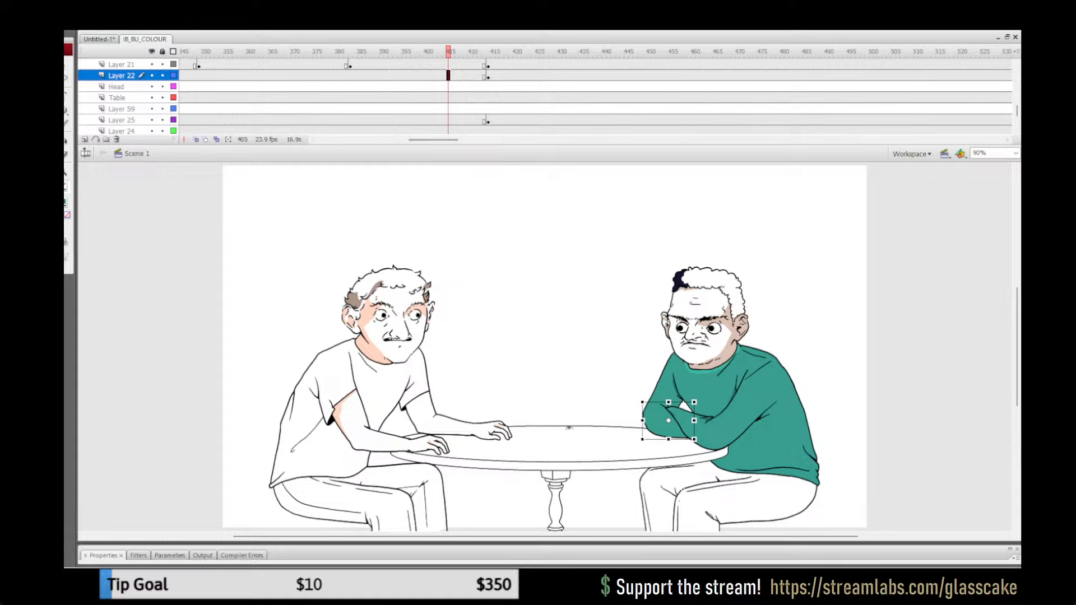
pyautogui.click(319, 65)
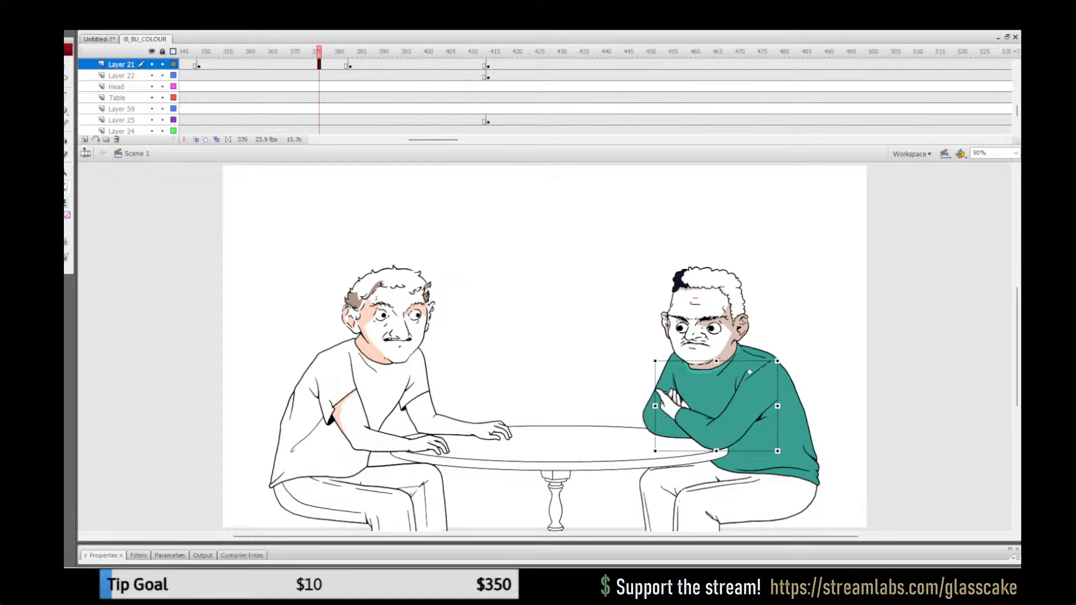
pyautogui.click(121, 64)
pyautogui.doubleClick(724, 427)
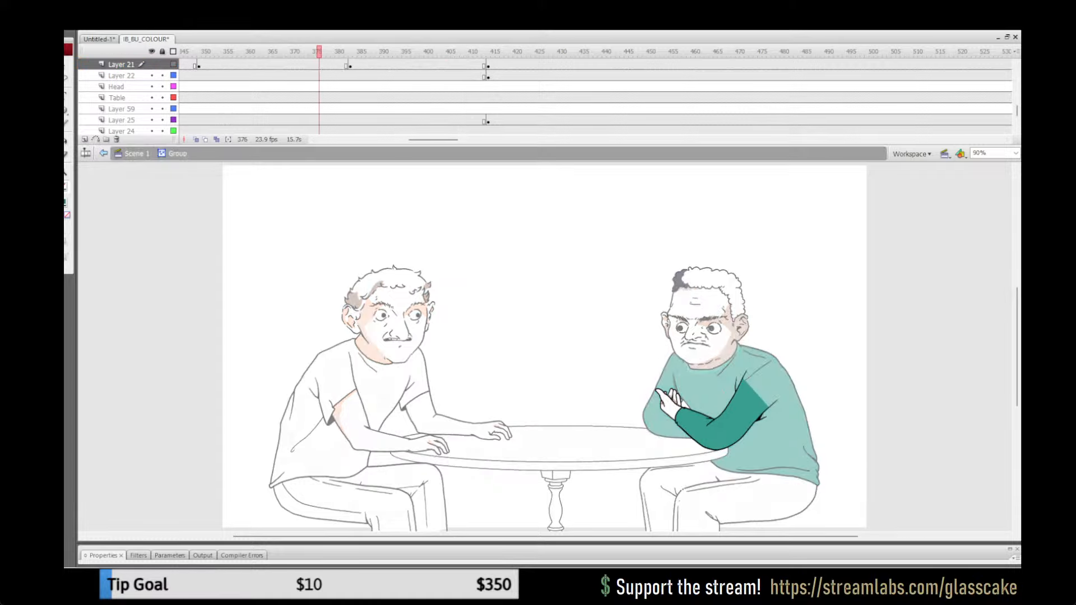
pyautogui.hotkey('ctrl', 'a')
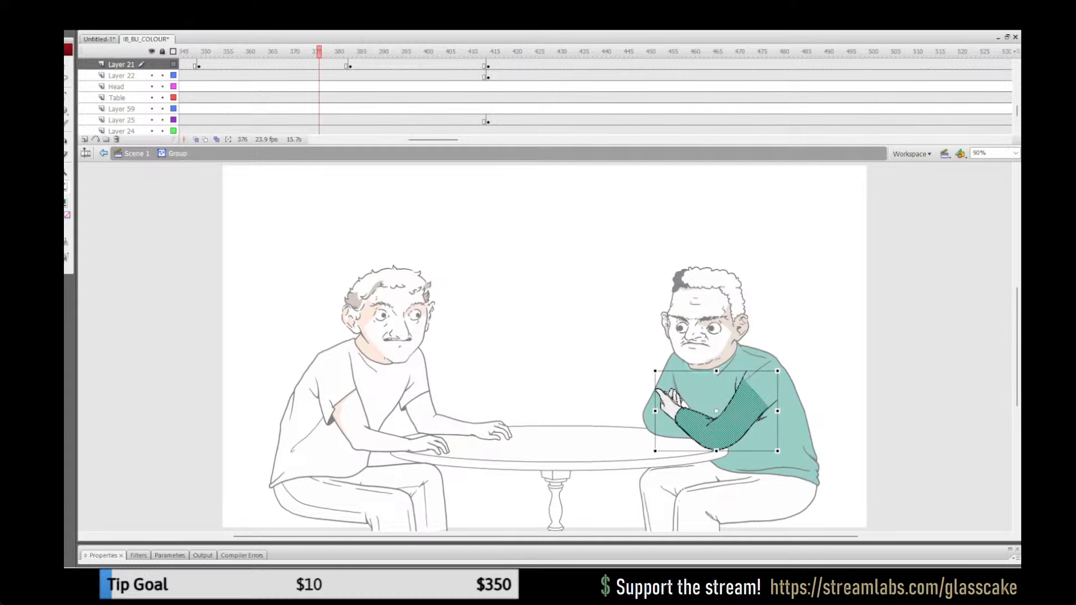
pyautogui.press('Escape')
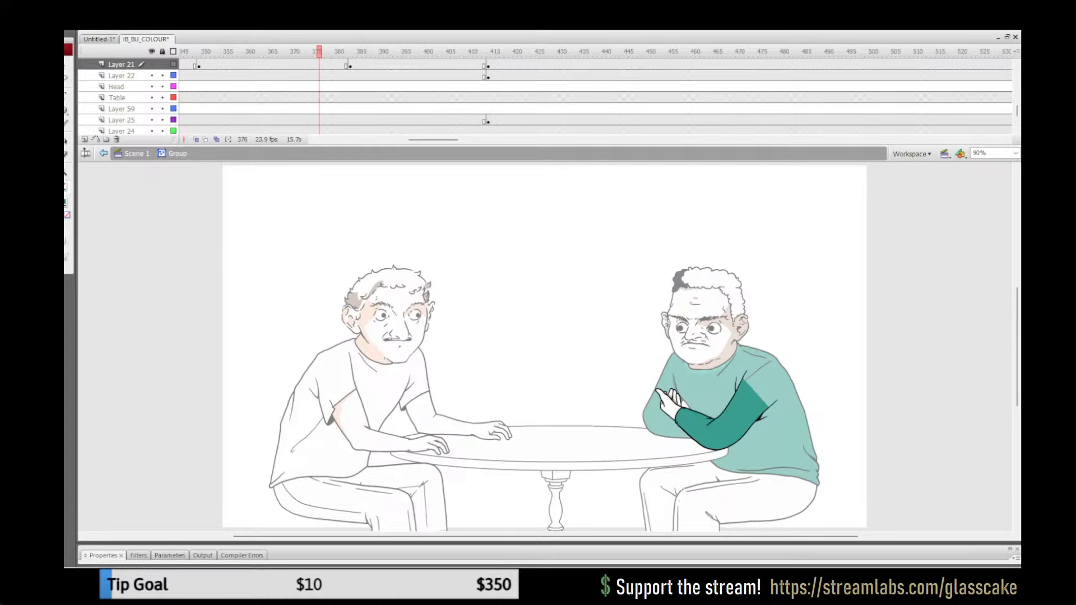
pyautogui.doubleClick(883, 450)
# Step: Scrub through the table shots between about frames 689 and 1046 to check the green sweater and arm poses for missing colour
pyautogui.moveTo(434, 139); pyautogui.dragTo(503, 139)
pyautogui.click(519, 108)
pyautogui.press('.')
pyautogui.press('.')
pyautogui.press('.')
pyautogui.press('.')
pyautogui.press('.')
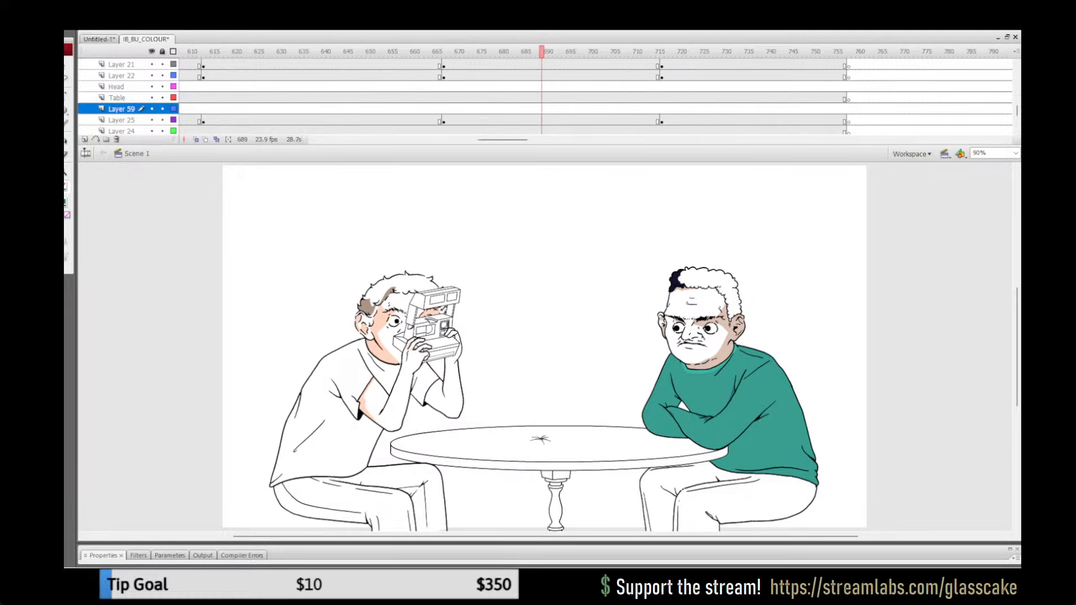
pyautogui.moveTo(542, 51); pyautogui.dragTo(729, 52)
pyautogui.moveTo(503, 140); pyautogui.dragTo(546, 139)
pyautogui.click(524, 109)
pyautogui.moveTo(523, 51); pyautogui.dragTo(554, 52)
pyautogui.moveTo(546, 139); pyautogui.dragTo(589, 140)
pyautogui.click(635, 109)
pyautogui.moveTo(635, 51); pyautogui.dragTo(676, 52)
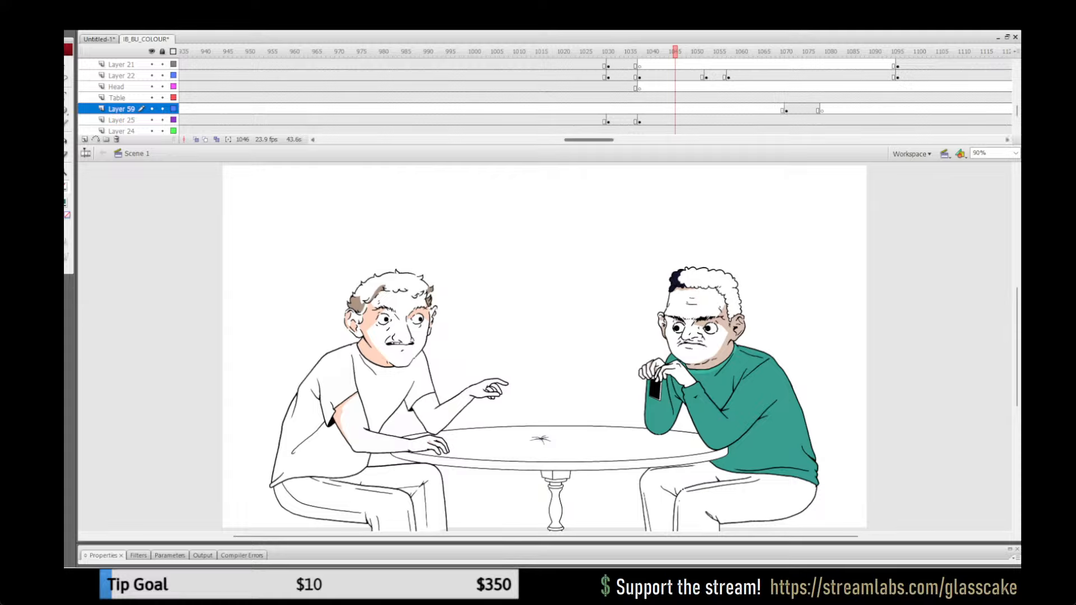
# Step: Play back the Polaroid insert and adjoining table shots from about frame 750 to check the sweater colouring around the cuts
pyautogui.moveTo(588, 139); pyautogui.dragTo(525, 139)
pyautogui.click(469, 109)
pyautogui.press('Return')
pyautogui.press('Return')
pyautogui.click(501, 121)
pyautogui.press('Return')
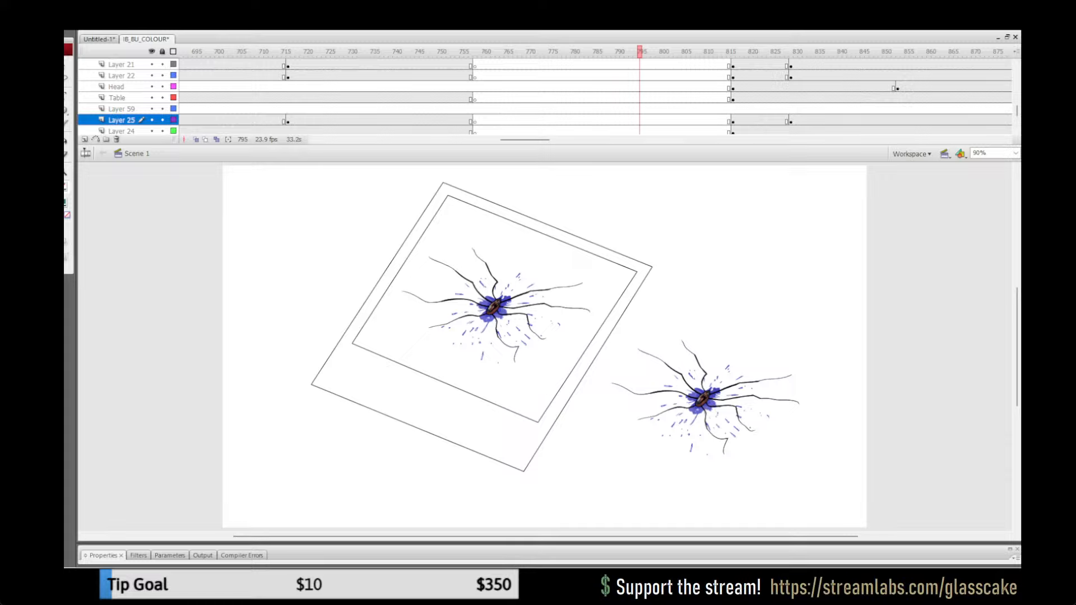
pyautogui.press('Return')
pyautogui.moveTo(524, 139)
pyautogui.mouseDown()
pyautogui.moveTo(558, 139)
pyautogui.moveTo(528, 139)
pyautogui.mouseUp()
pyautogui.click(684, 98)
pyautogui.press('Return')
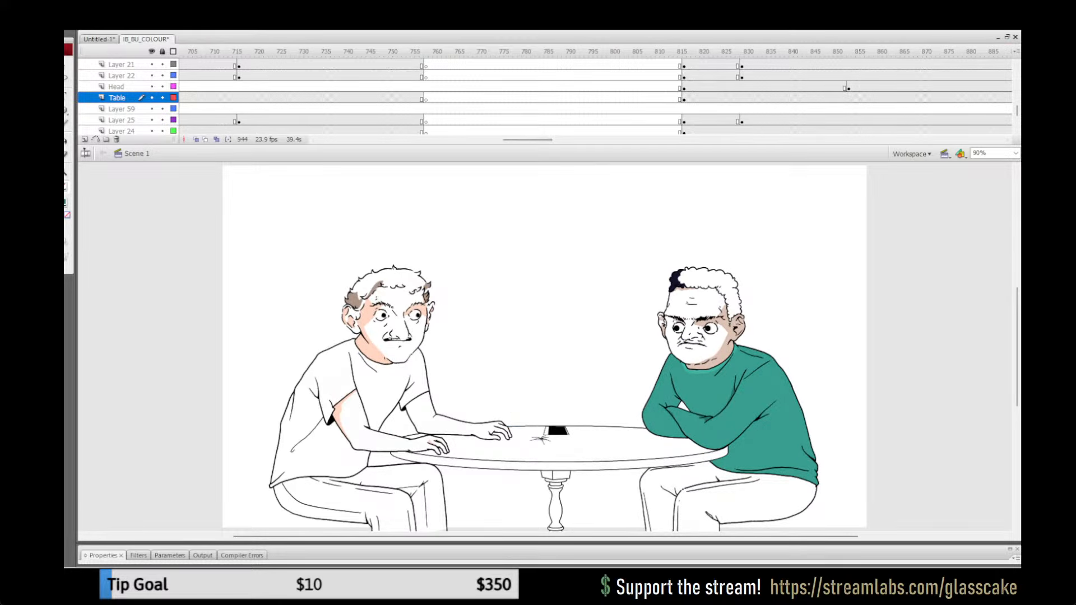
pyautogui.click(452, 110)
pyautogui.press('Return')
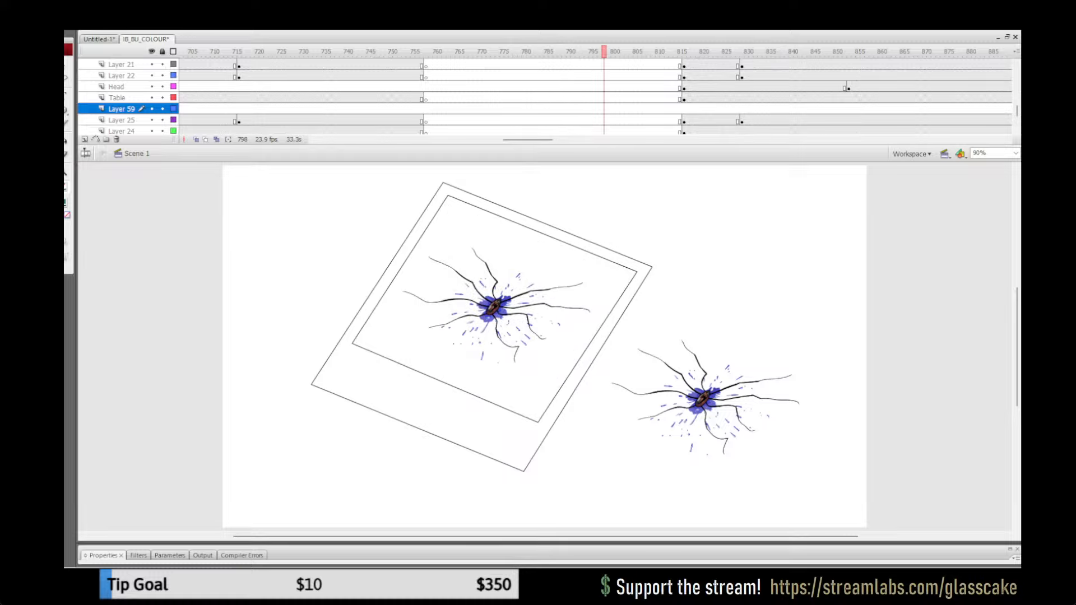
pyautogui.click(395, 51)
pyautogui.press('Return')
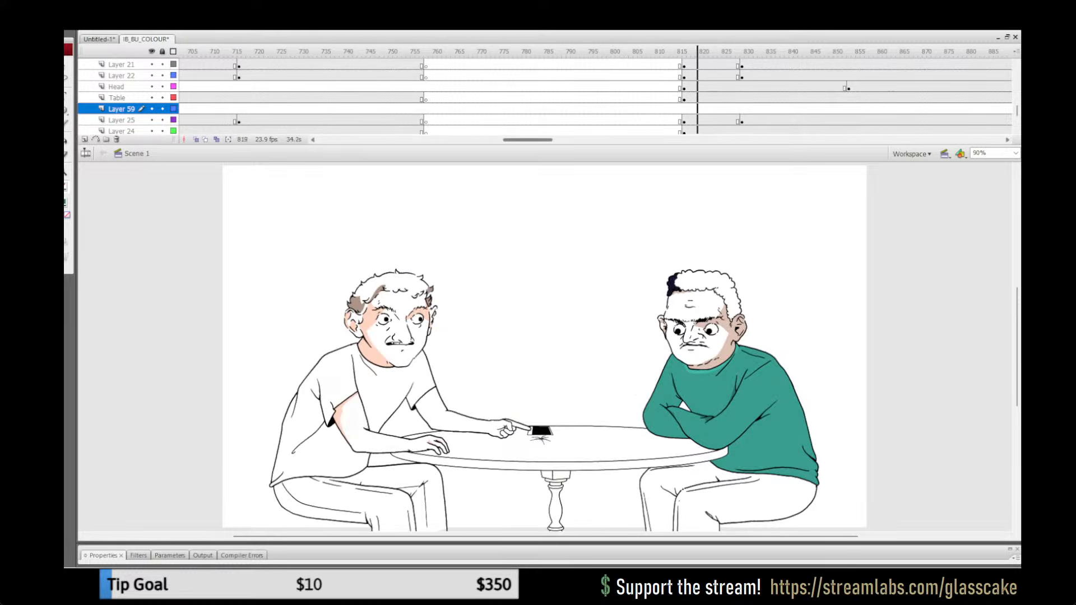
# Step: Play back the close-up hand shot and the waitress table shot between about frames 1259 and 1477 to check the sleeve artwork
pyautogui.moveTo(532, 140); pyautogui.dragTo(594, 140)
pyautogui.click(690, 121)
pyautogui.press('Return')
pyautogui.press('Return')
pyautogui.click(599, 109)
pyautogui.press('Return')
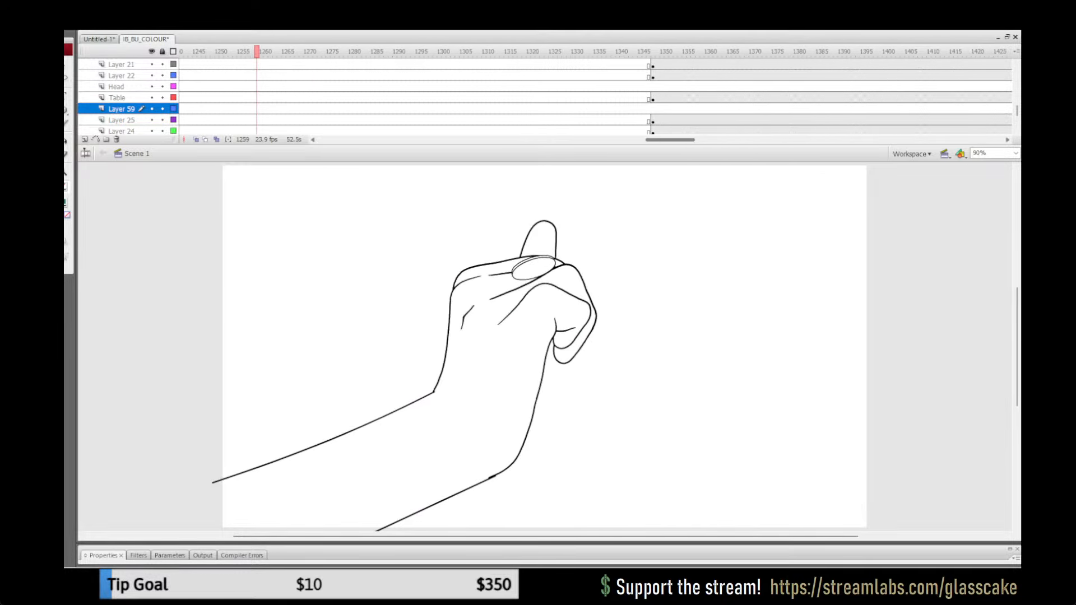
pyautogui.press('Return')
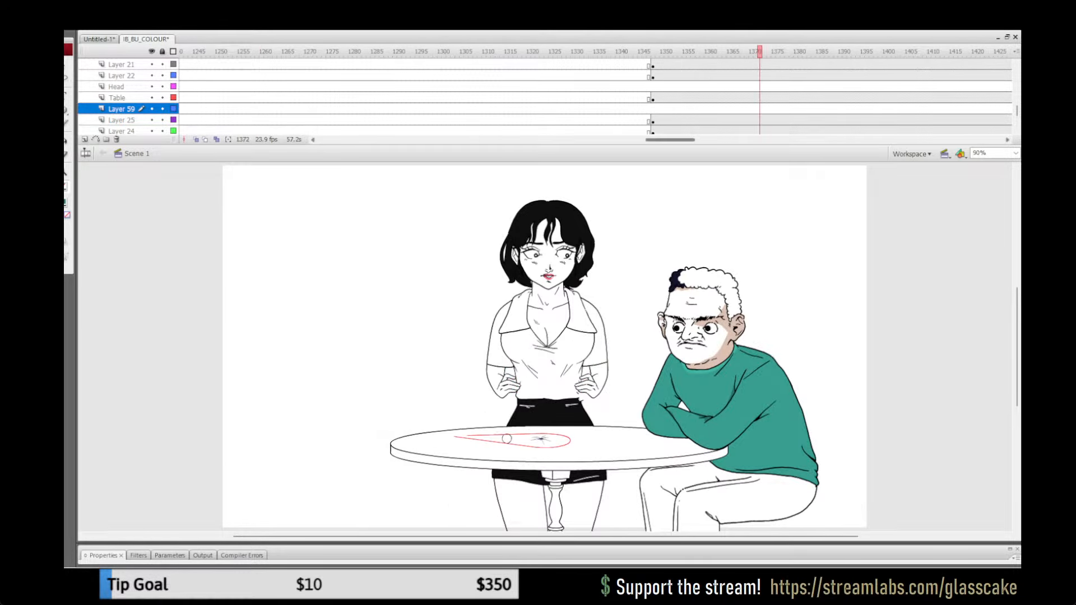
pyautogui.moveTo(670, 140); pyautogui.dragTo(701, 139)
pyautogui.click(697, 109)
pyautogui.press('Return')
pyautogui.press('Return')
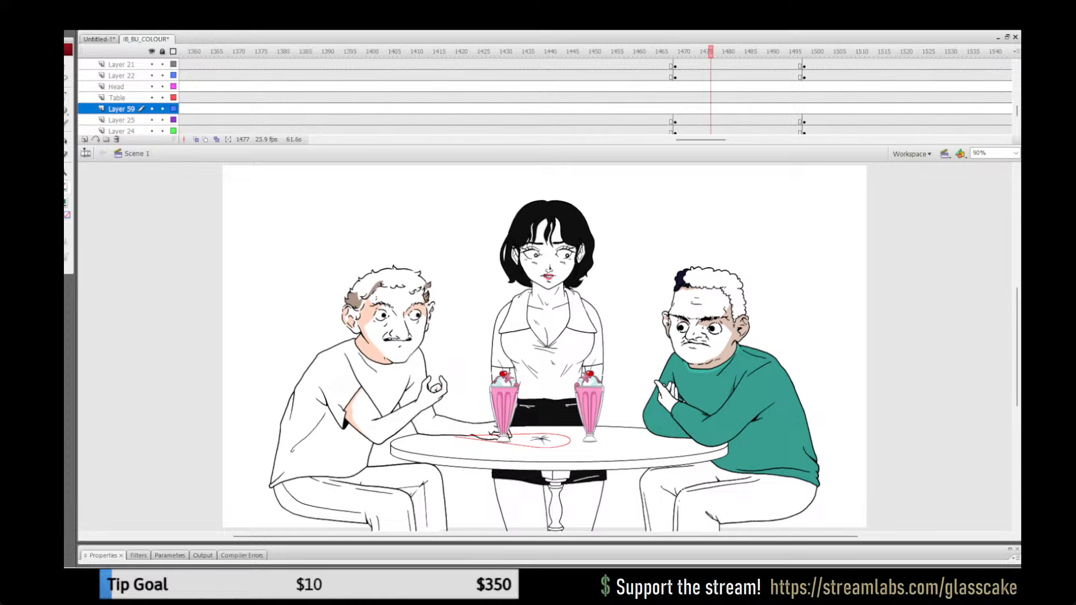
# Step: Paste the copied arm artwork in place inside the green-sweatered man's front arm group on Layer 21 at frame 1472
pyautogui.click(689, 108)
pyautogui.doubleClick(720, 418)
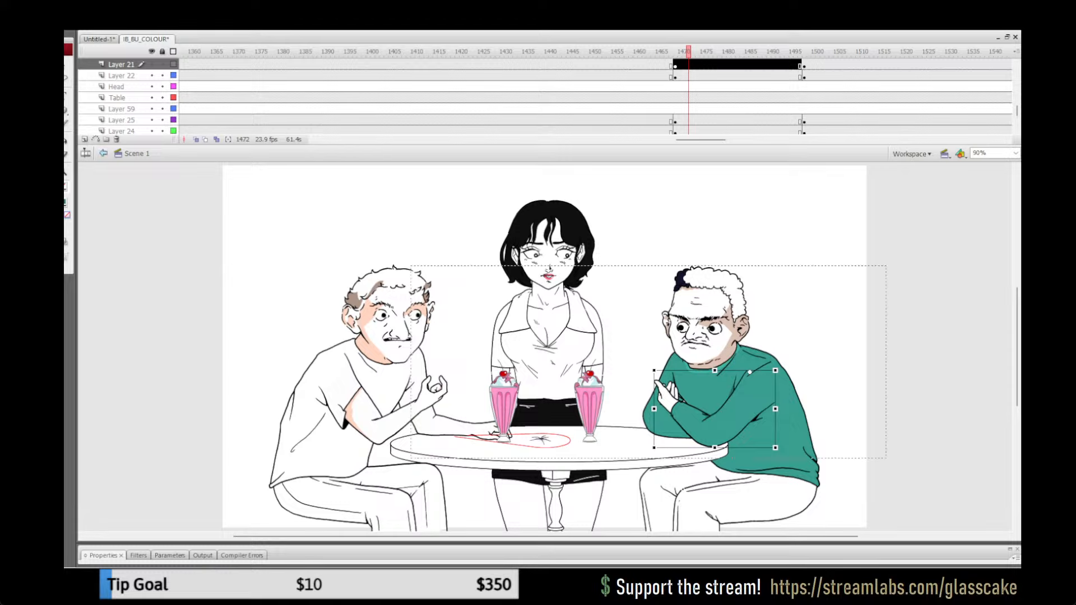
pyautogui.press('Escape')
pyautogui.hotkey('ctrl', 'shift', 'v')
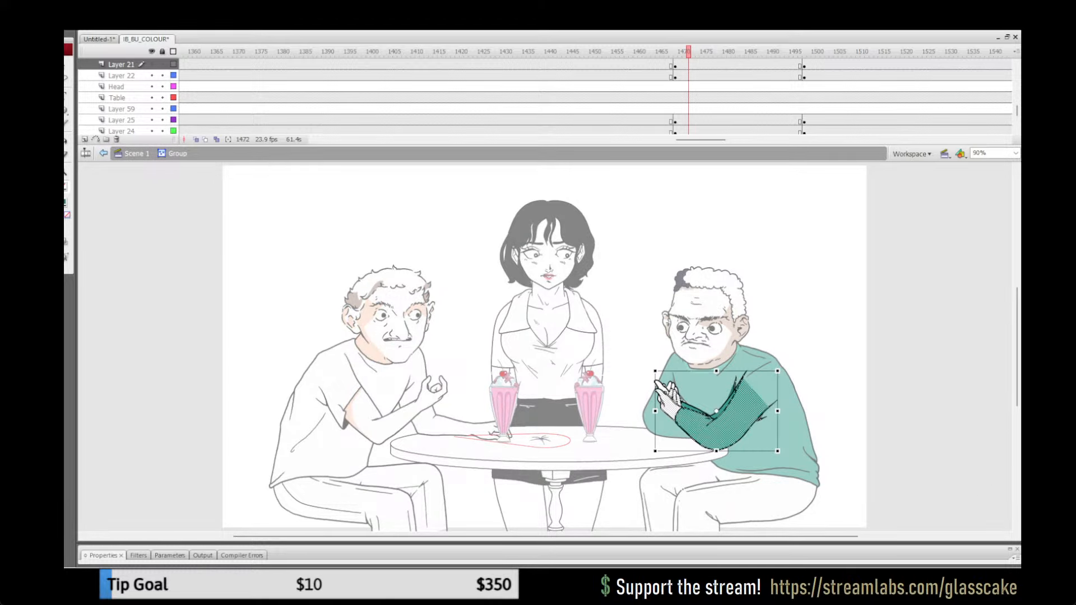
# Step: Rotate and move the pasted coloured arm to line up with the group's existing hand and sleeve outline
pyautogui.press('z')
pyautogui.click(799, 405)
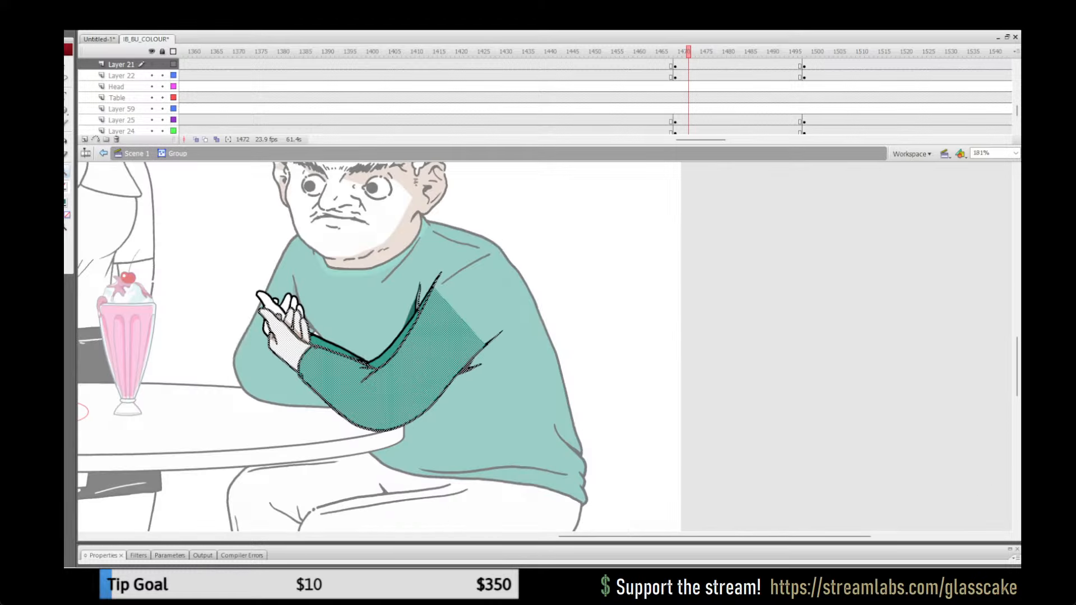
pyautogui.click(441, 355)
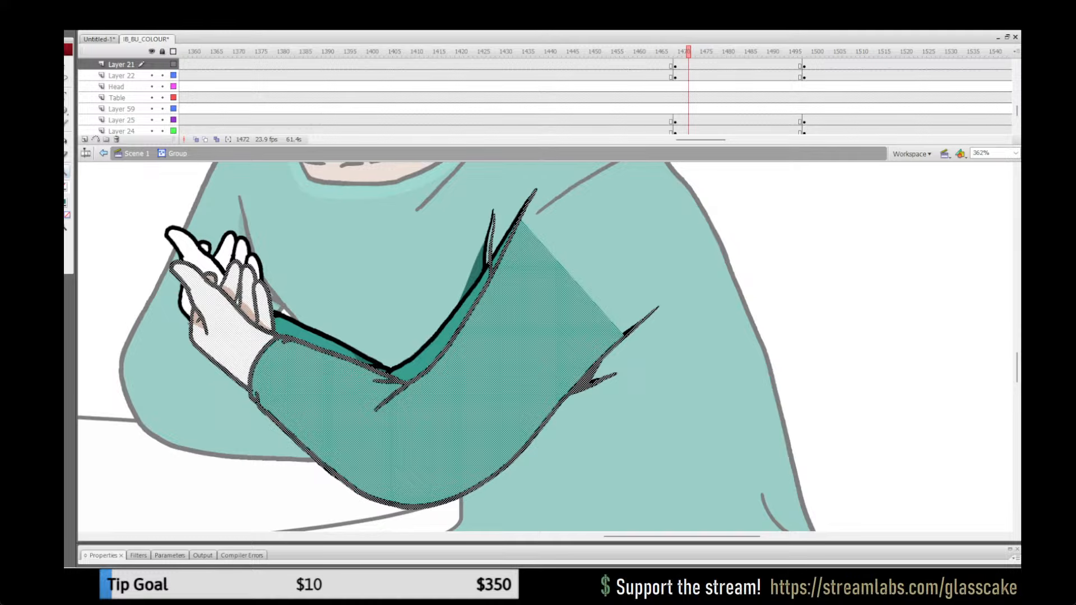
pyautogui.press('q')
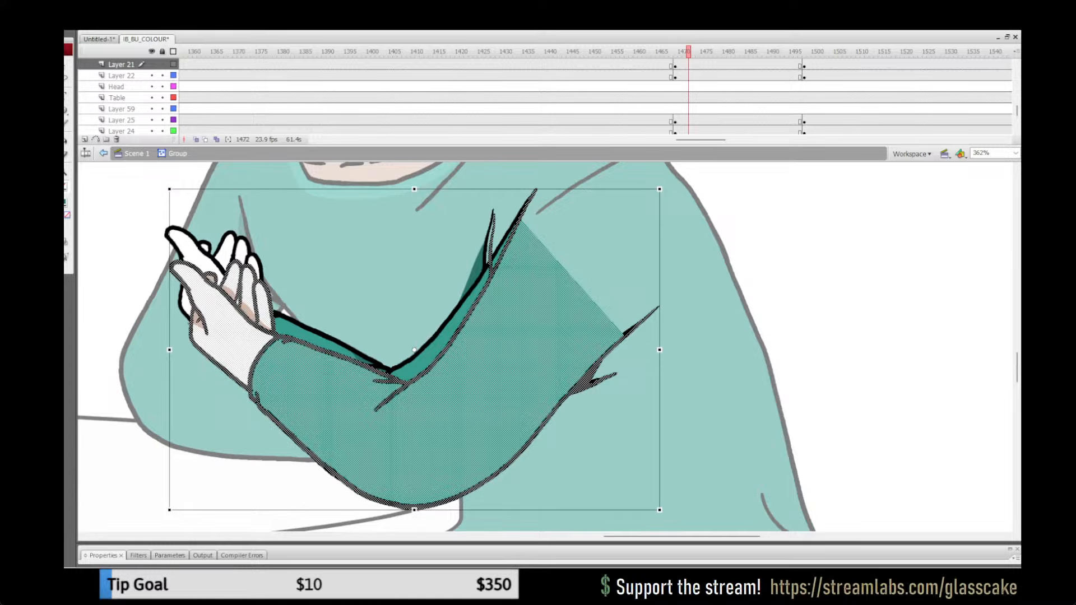
pyautogui.moveTo(660, 190); pyautogui.dragTo(673, 213)
pyautogui.moveTo(448, 393); pyautogui.dragTo(435, 379)
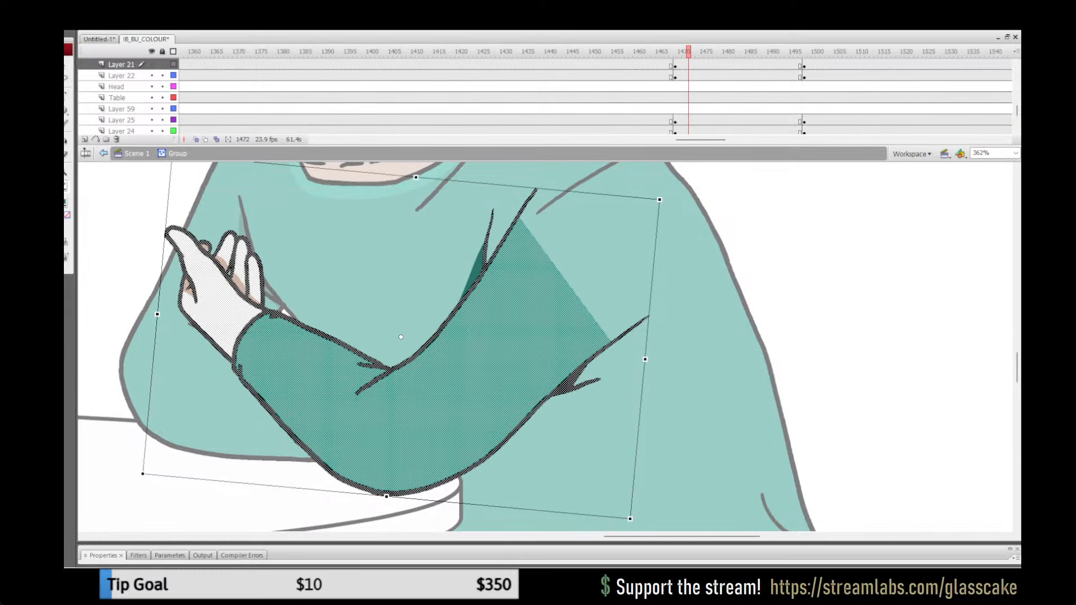
# Step: Replace the arm group's old artwork with the aligned coloured arm, and save the file from the main scene
pyautogui.hotkey('ctrl', 'a')
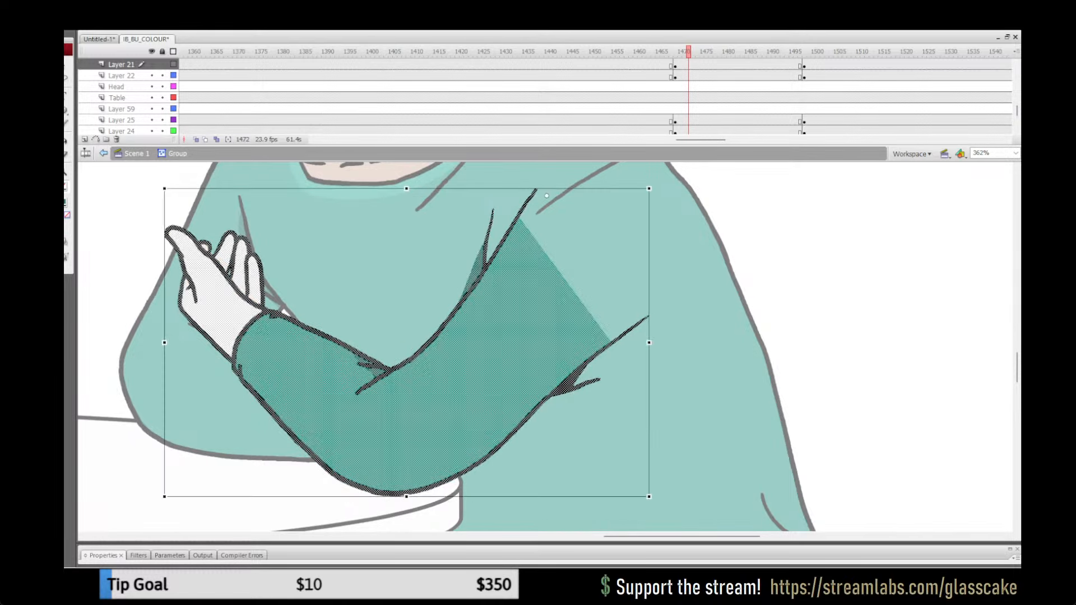
pyautogui.press('Delete')
pyautogui.hotkey('ctrl', 'shift', 'v')
pyautogui.press('Escape')
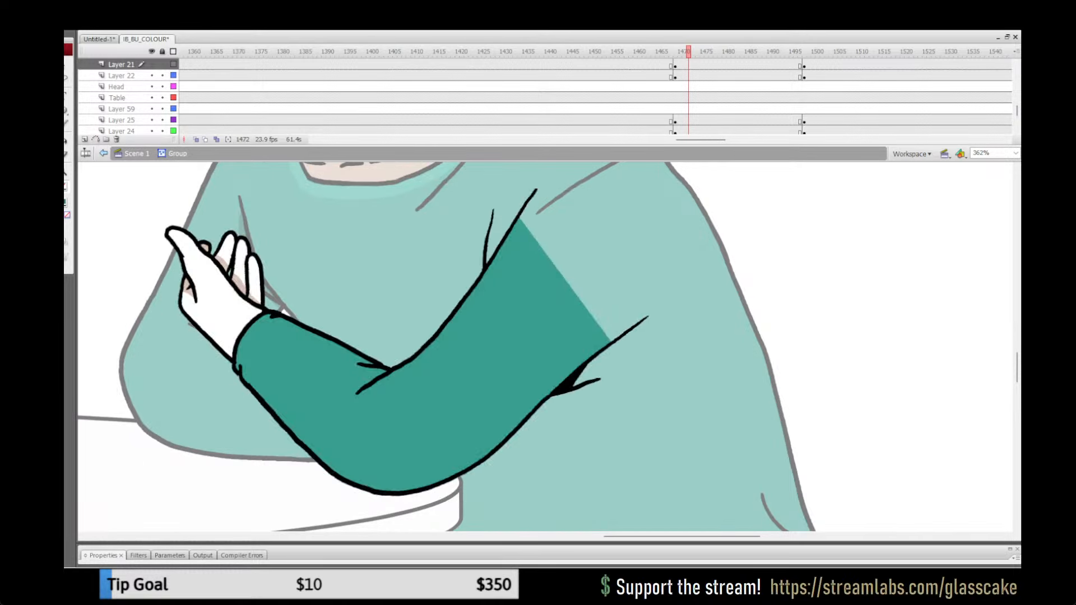
pyautogui.click(137, 153)
pyautogui.doubleClick(66, 173)
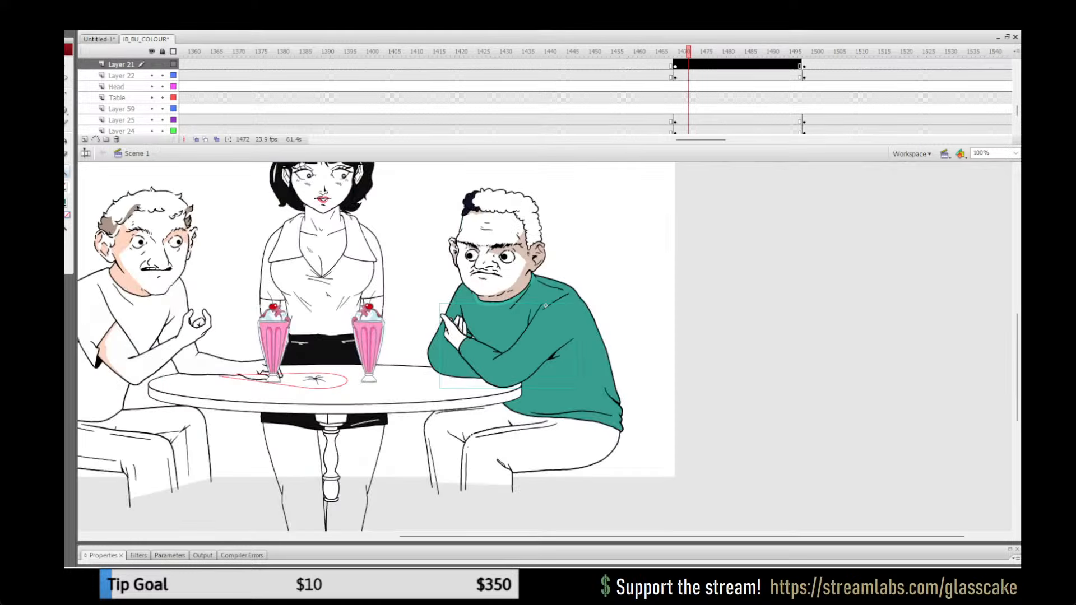
pyautogui.moveTo(392, 314); pyautogui.dragTo(474, 347)
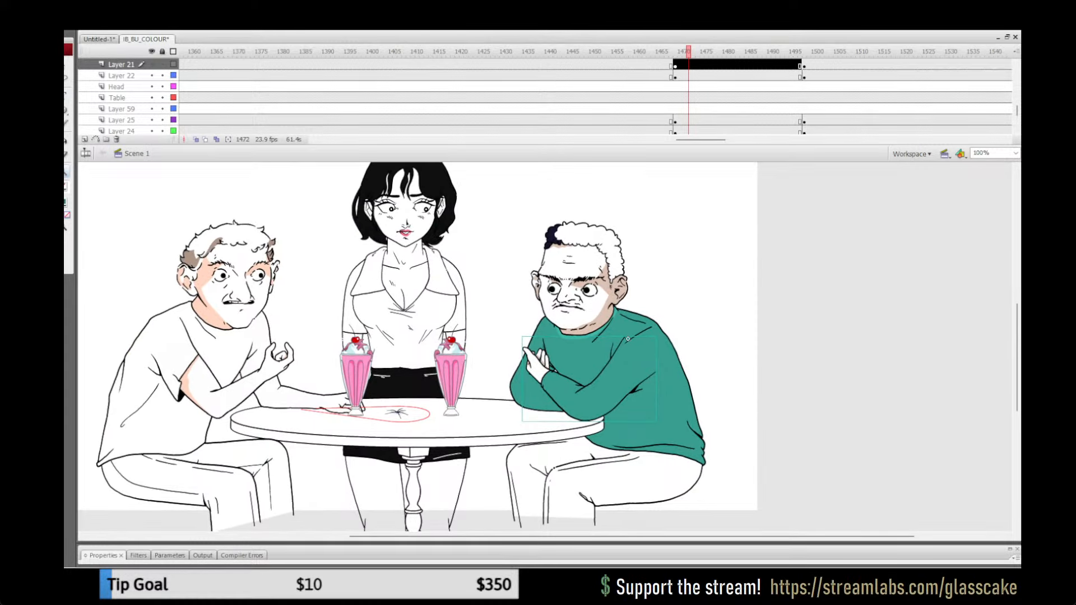
pyautogui.press('q')
pyautogui.press('Escape')
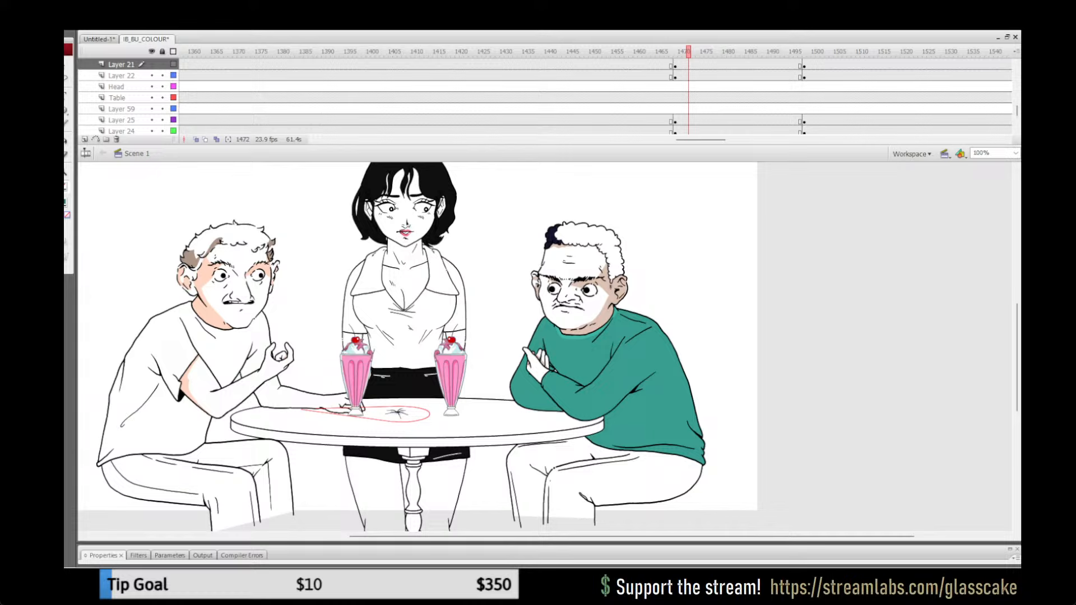
pyautogui.hotkey('ctrl', 's')
# Step: Play back the milkshake table shot between about frames 1461 and 1529 to check the replaced arm in motion
pyautogui.moveTo(688, 51); pyautogui.dragTo(639, 52)
pyautogui.press('Return')
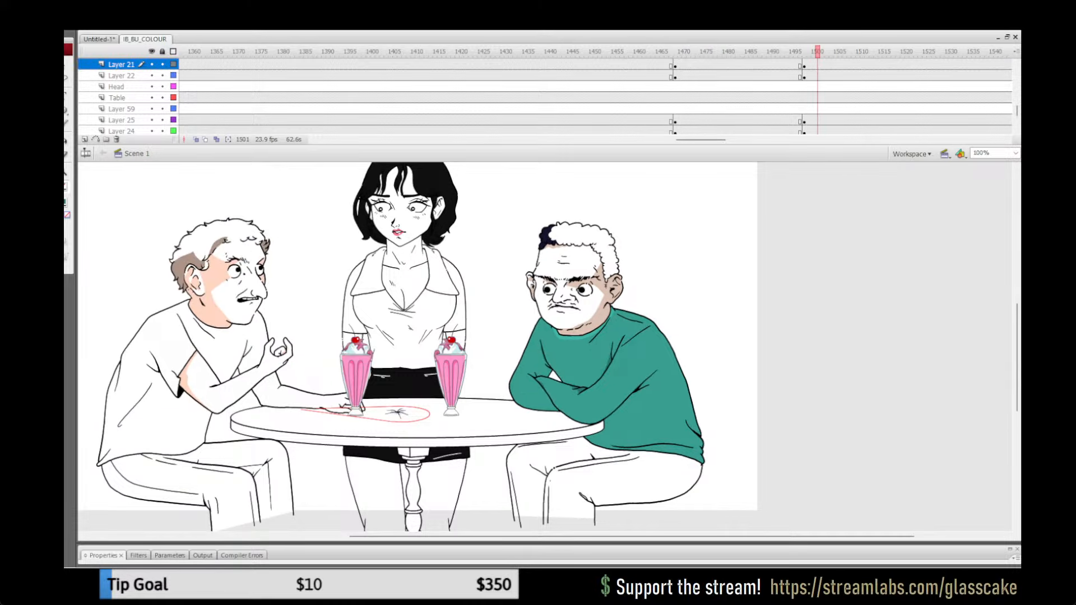
pyautogui.moveTo(640, 52); pyautogui.dragTo(698, 51)
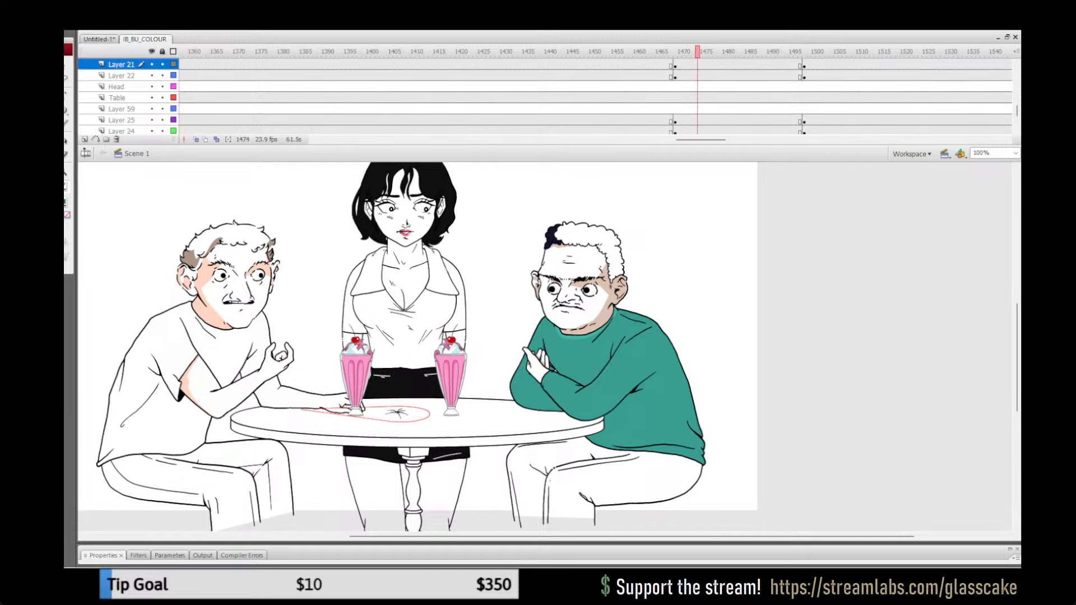
pyautogui.press('Return')
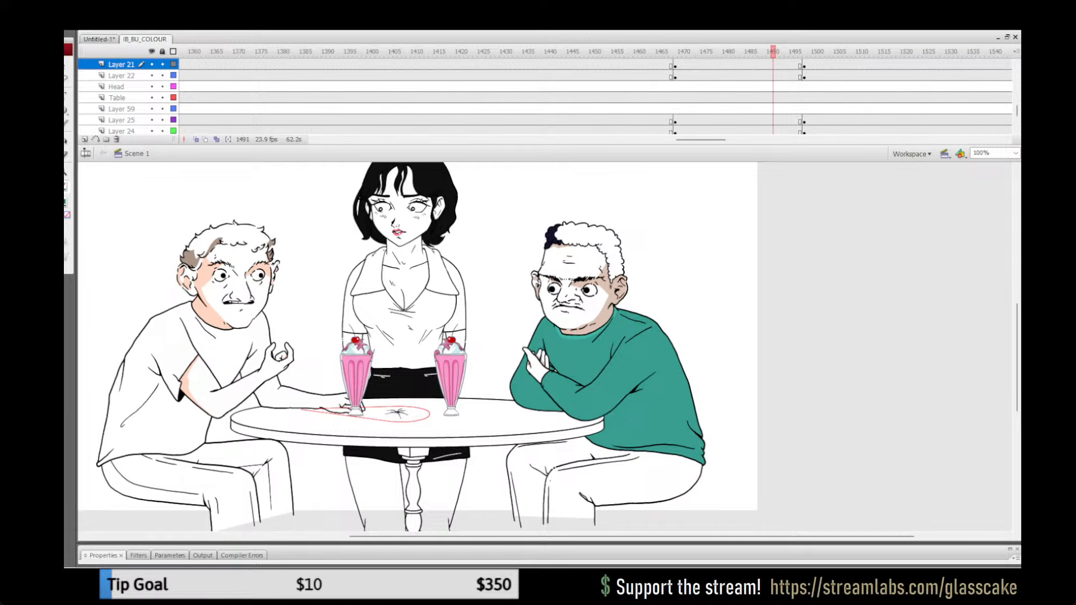
pyautogui.press('Return')
pyautogui.moveTo(649, 52); pyautogui.dragTo(720, 51)
pyautogui.press('Return')
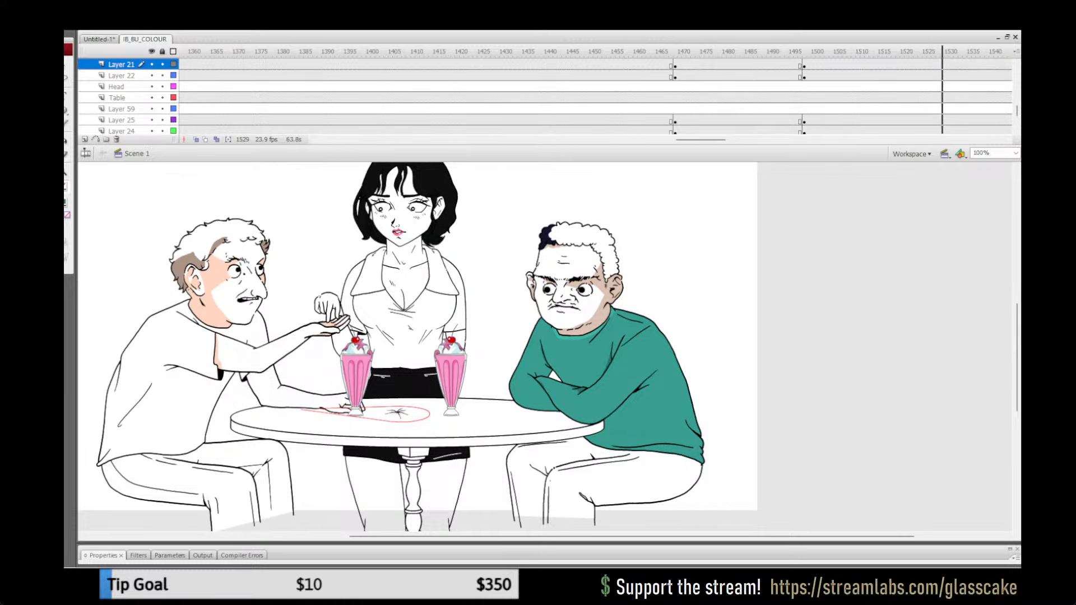
# Step: Play back the closing table shot around frames 1837 to 1850 to check the man's sweater for missing colour
pyautogui.hscroll(10, 594, 95)
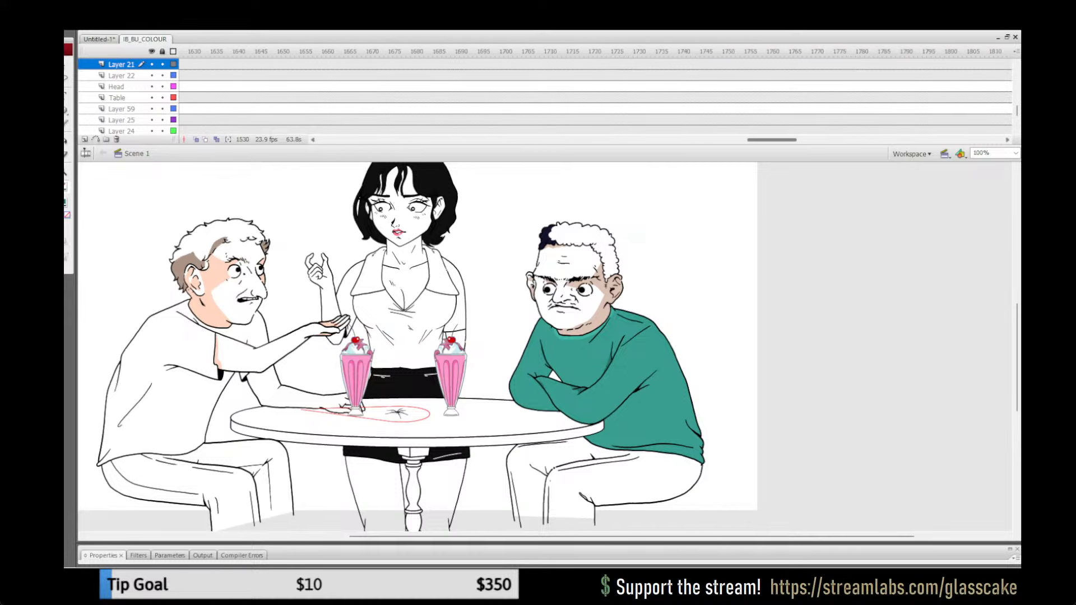
pyautogui.moveTo(777, 140); pyautogui.dragTo(801, 140)
pyautogui.click(670, 98)
pyautogui.press('Return')
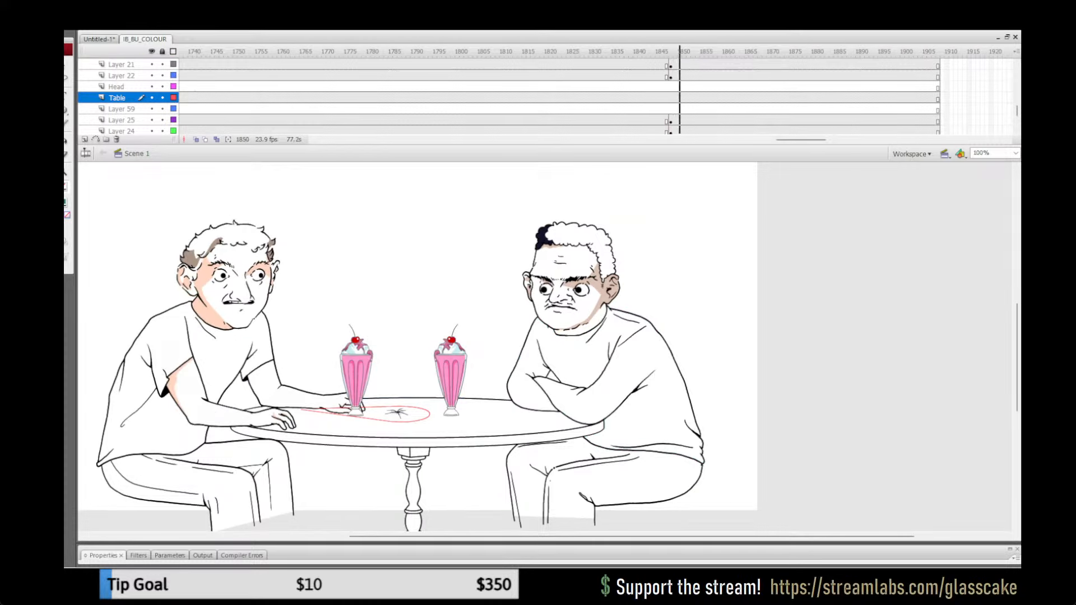
pyautogui.click(625, 87)
pyautogui.press('Return')
# Step: Play back the waitress and milkshake shot again from about frame 1459 to examine the arm pose change
pyautogui.press('Return')
pyautogui.moveTo(801, 140); pyautogui.dragTo(705, 140)
pyautogui.click(556, 65)
pyautogui.press('Return')
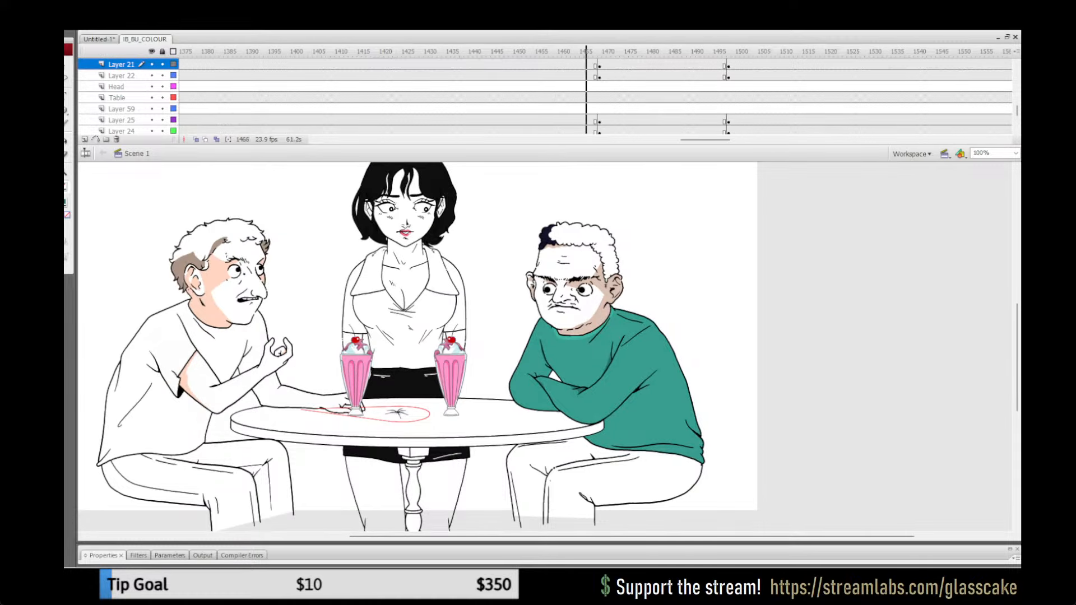
# Step: Copy the seated man's coloured torso from Layer 25 at frame 1463 of the milkshake shot
pyautogui.moveTo(635, 52); pyautogui.dragTo(790, 51)
pyautogui.click(790, 76)
pyautogui.click(572, 52)
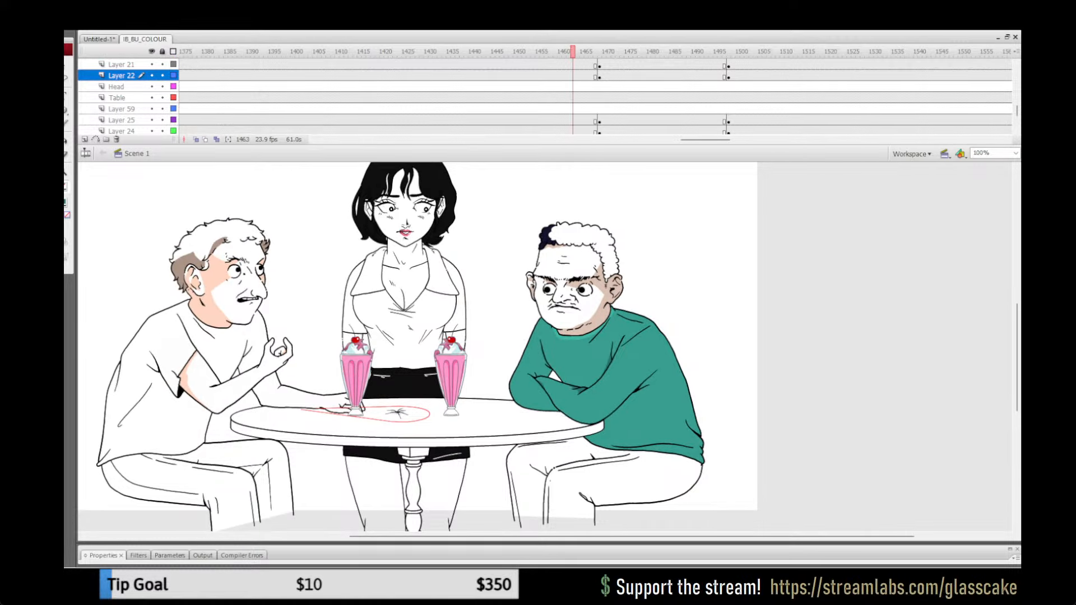
pyautogui.click(580, 348)
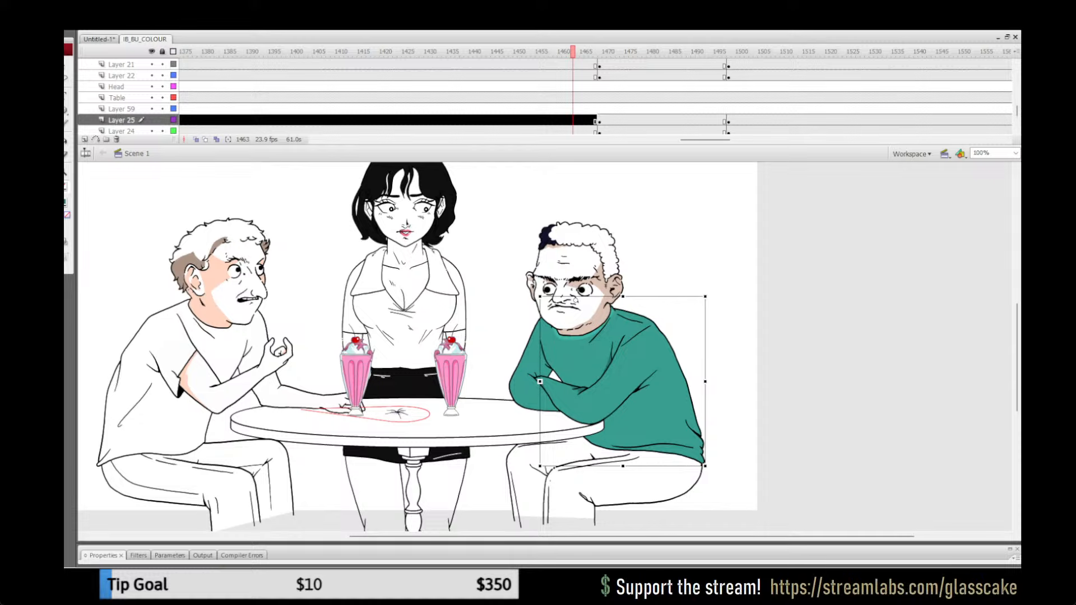
pyautogui.click(742, 120)
pyautogui.click(576, 300)
# Step: Paste the coloured torso in place inside the man's uncoloured torso group at frame 1858 of the closing table shot
pyautogui.moveTo(705, 139); pyautogui.dragTo(801, 140)
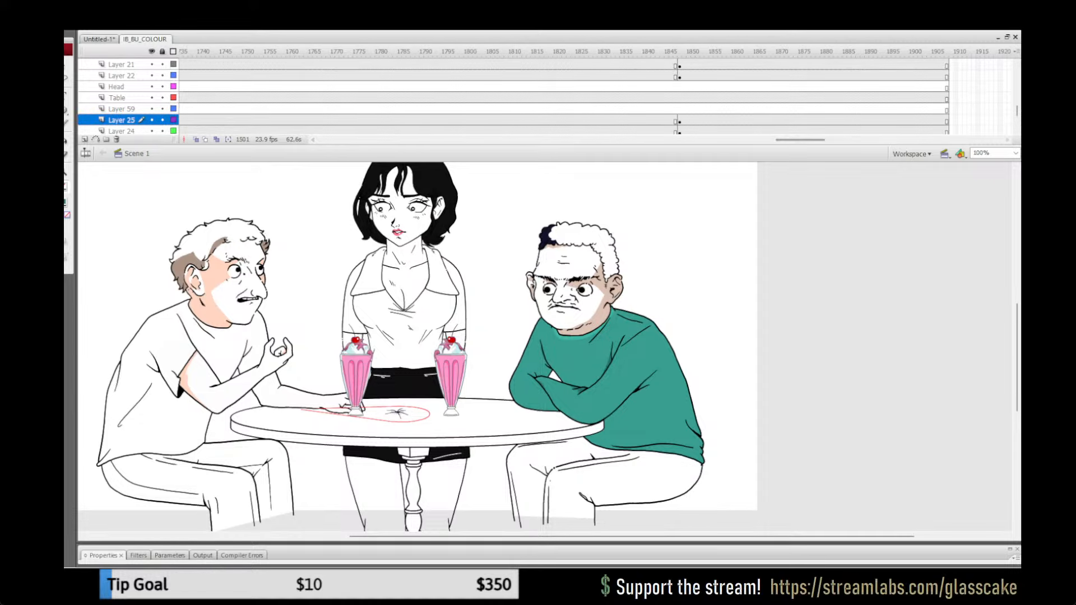
pyautogui.click(724, 121)
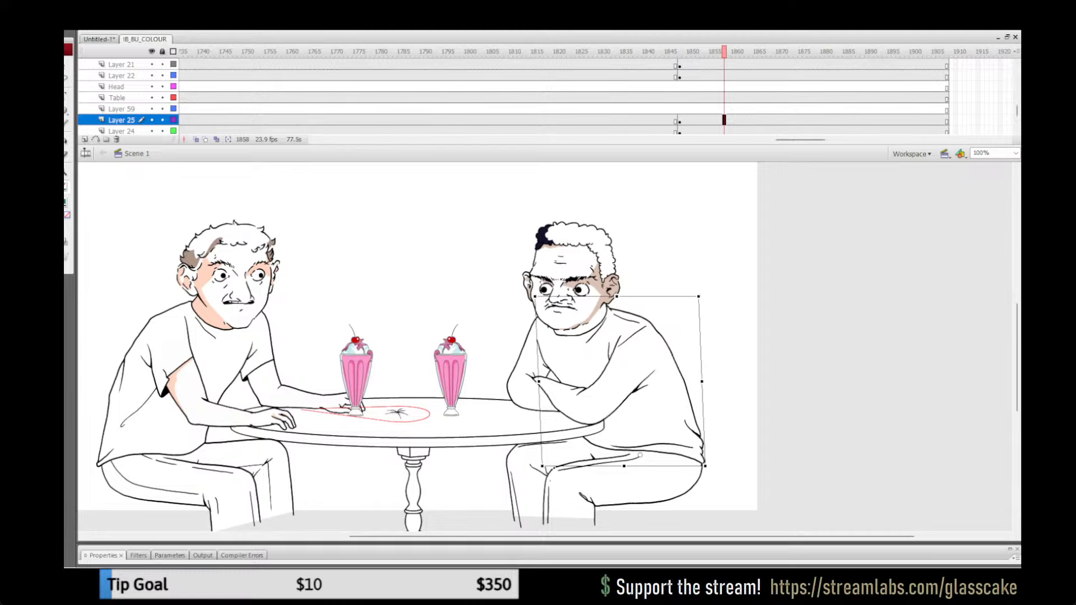
pyautogui.click(720, 235)
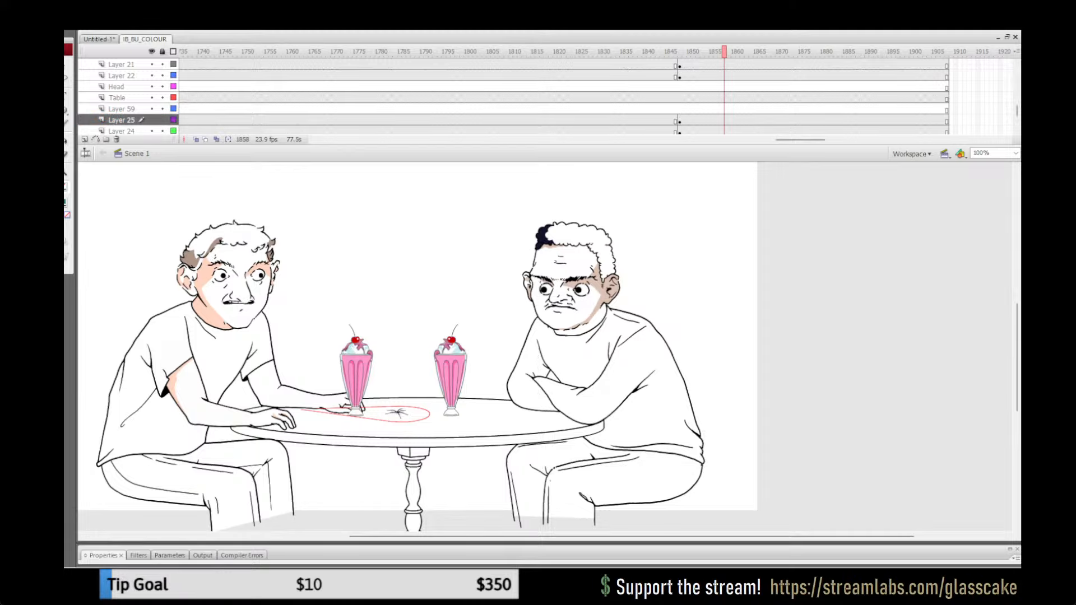
pyautogui.doubleClick(644, 376)
pyautogui.click(721, 247)
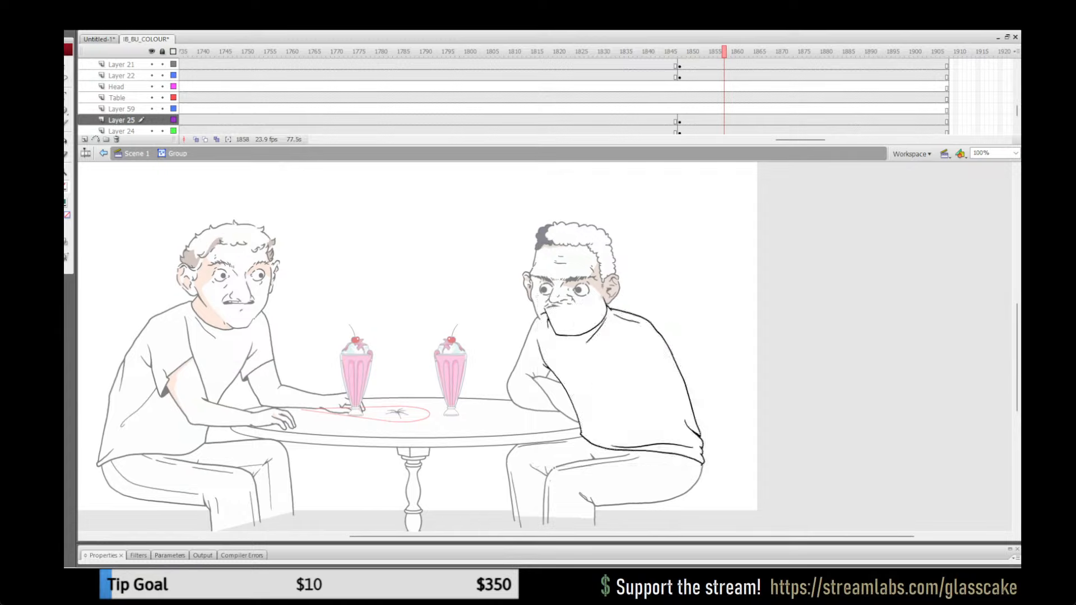
pyautogui.hotkey('ctrl', 'shift', 'v')
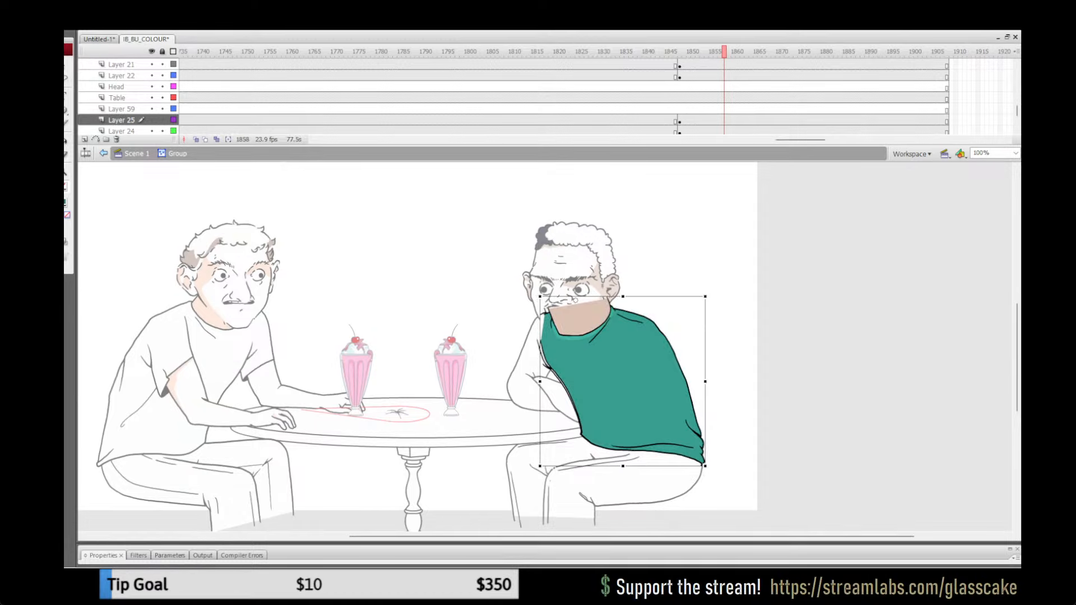
# Step: Try to align the pasted torso with the old outline by nudging and skewing the artwork inside its nested group
pyautogui.moveTo(574, 301); pyautogui.dragTo(490, 304)
pyautogui.press('v')
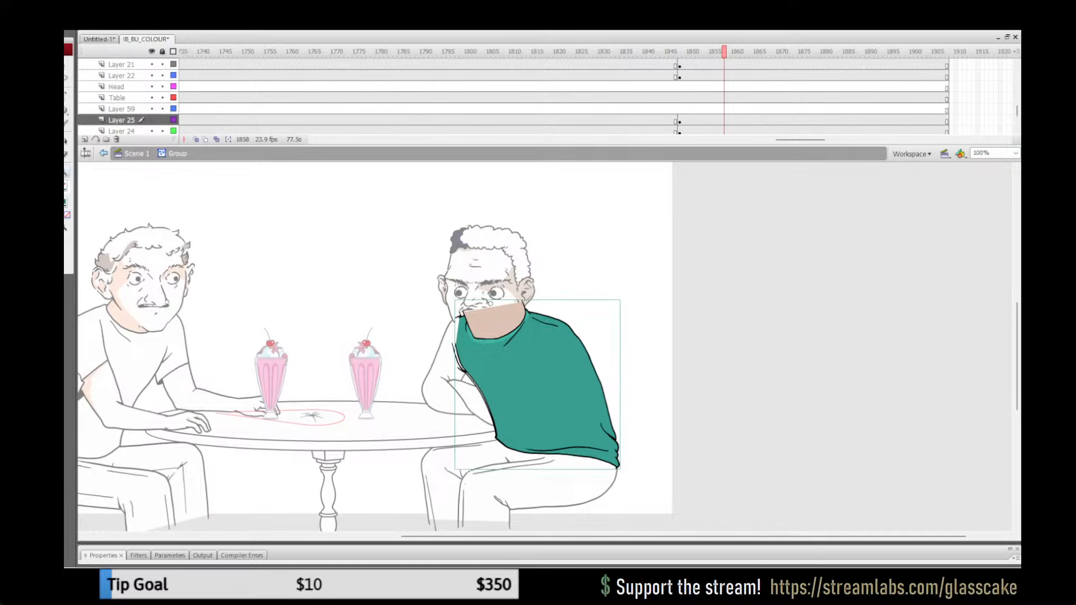
pyautogui.hotkey('ctrl', '=')
pyautogui.press('q')
pyautogui.moveTo(412, 262); pyautogui.dragTo(377, 179)
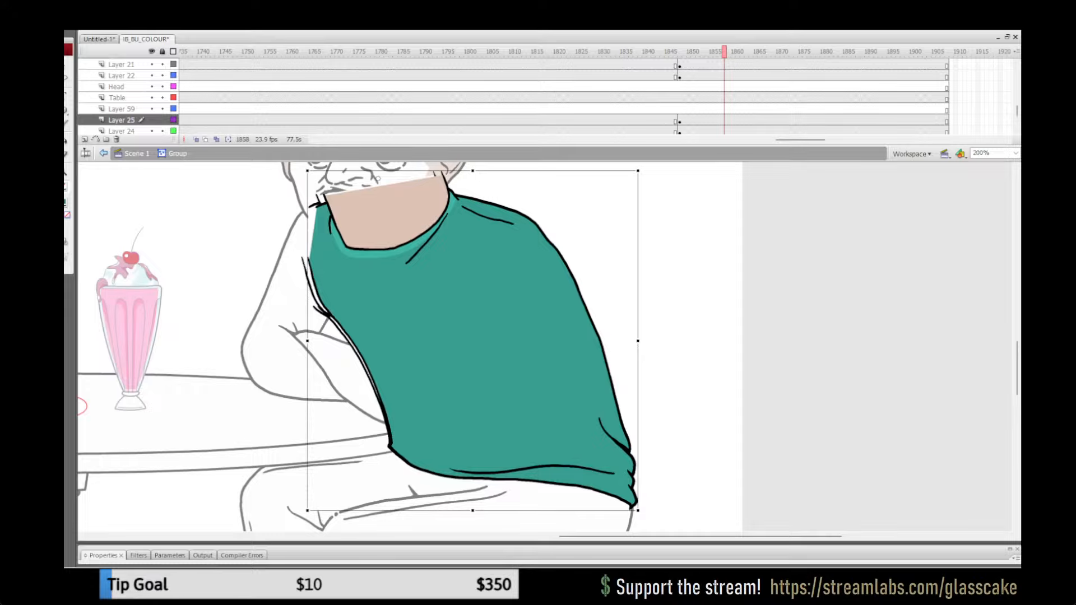
pyautogui.doubleClick(472, 341)
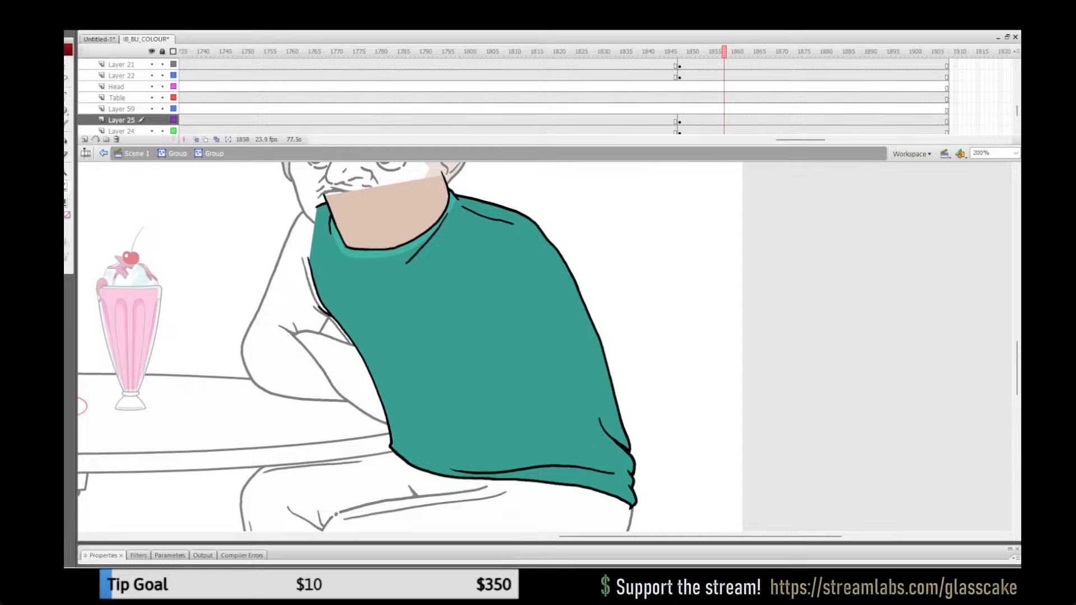
pyautogui.hotkey('ctrl', 'a')
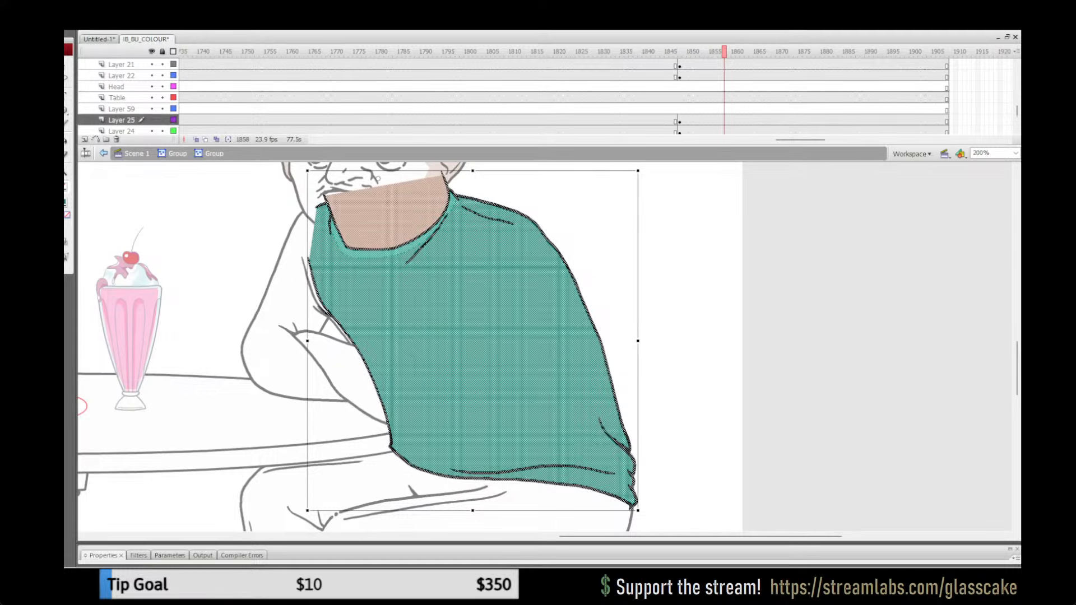
pyautogui.press('Right')
pyautogui.press('Right')
pyautogui.press('Right')
pyautogui.press('Right')
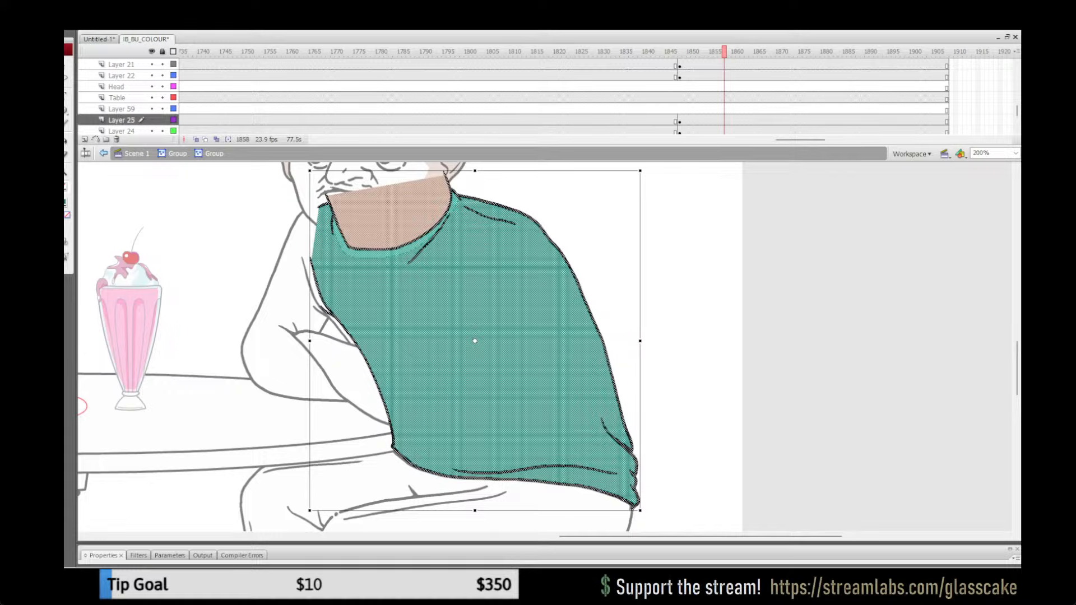
pyautogui.moveTo(557, 489); pyautogui.dragTo(558, 490)
pyautogui.moveTo(635, 508); pyautogui.dragTo(635, 510)
pyautogui.moveTo(532, 171); pyautogui.dragTo(523, 171)
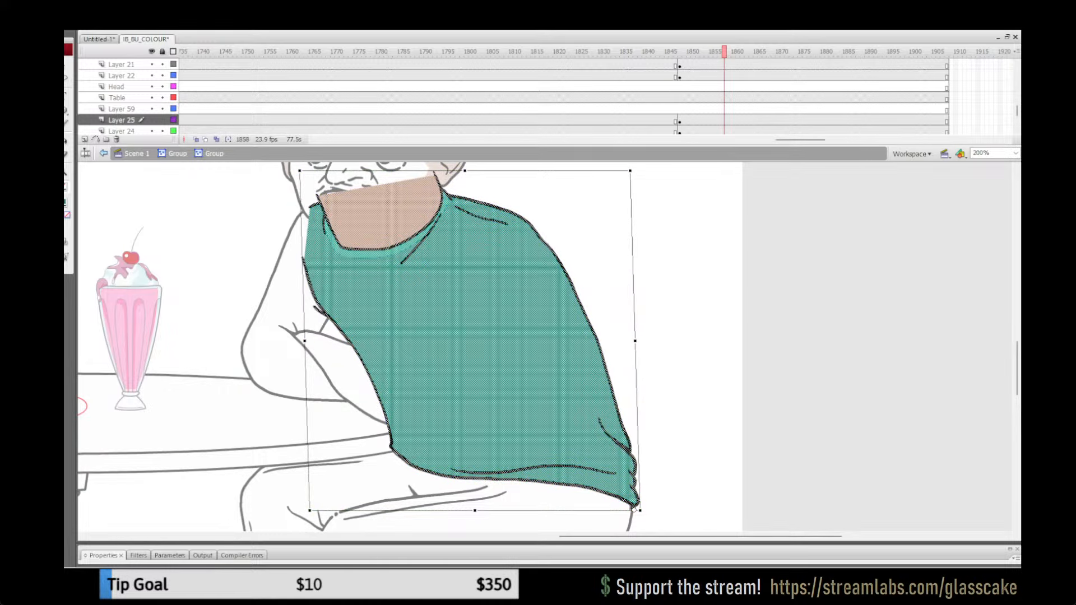
pyautogui.press('Escape')
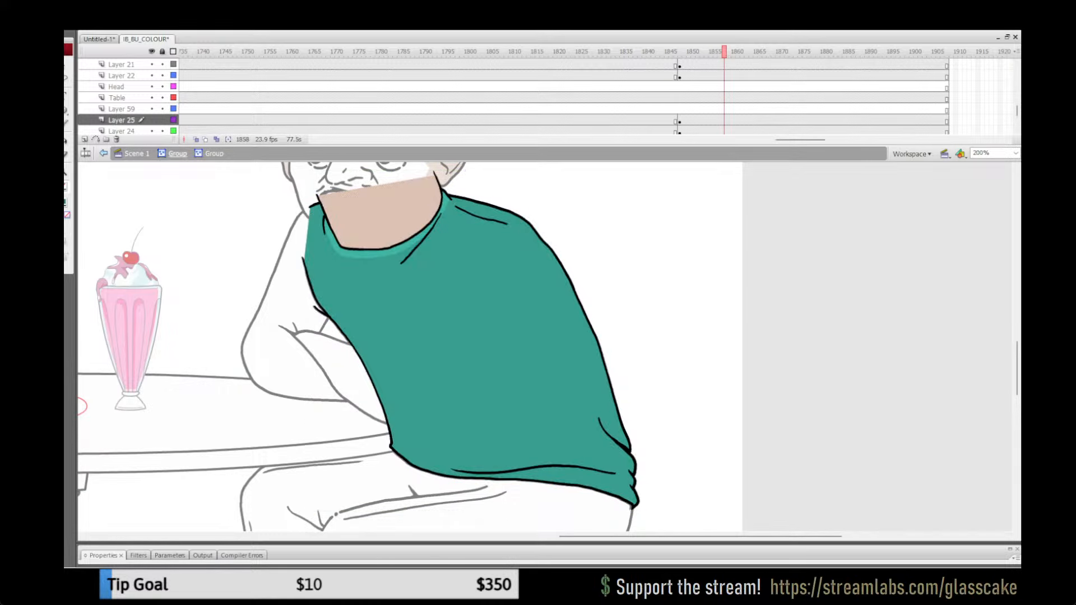
pyautogui.click(177, 154)
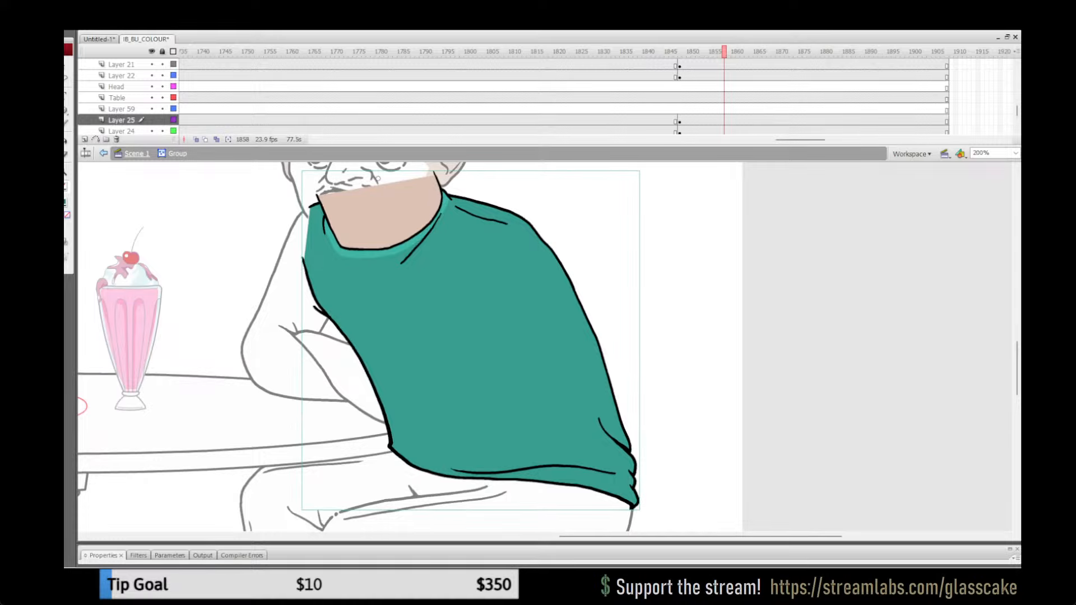
pyautogui.click(137, 154)
pyautogui.doubleClick(67, 173)
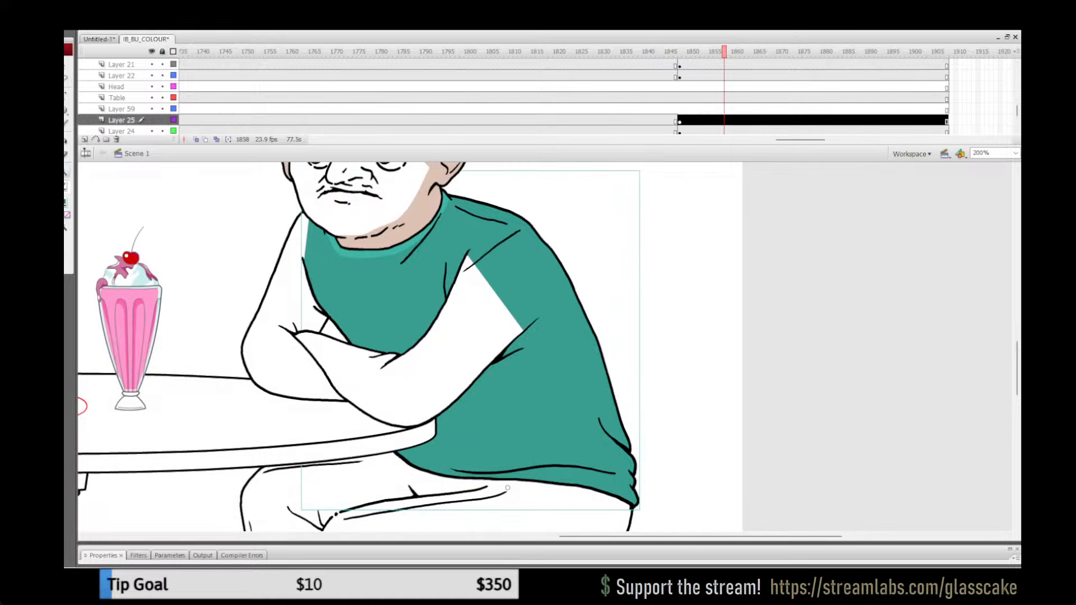
# Step: Skew the pasted coloured torso as a whole inside the torso group to match the old outline's lean
pyautogui.click(569, 324)
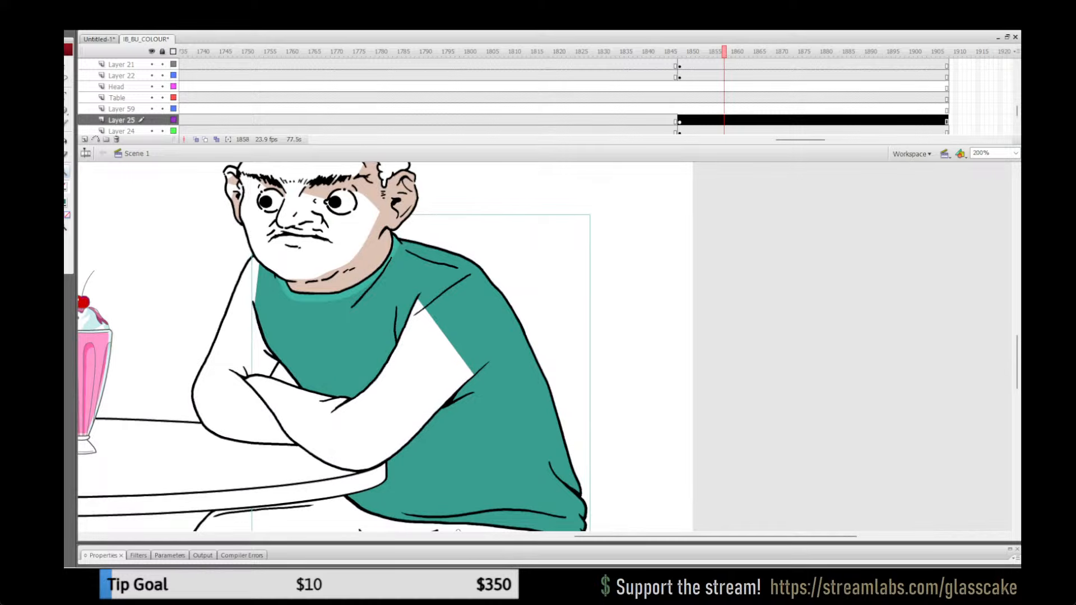
pyautogui.press('q')
pyautogui.moveTo(465, 215); pyautogui.dragTo(473, 215)
pyautogui.press('q')
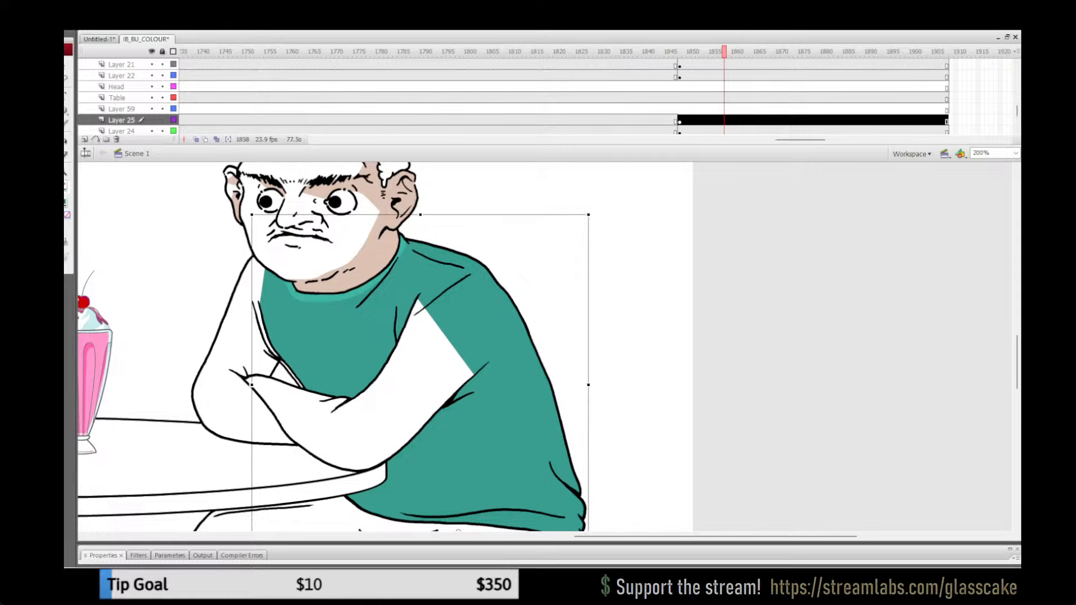
pyautogui.doubleClick(329, 223)
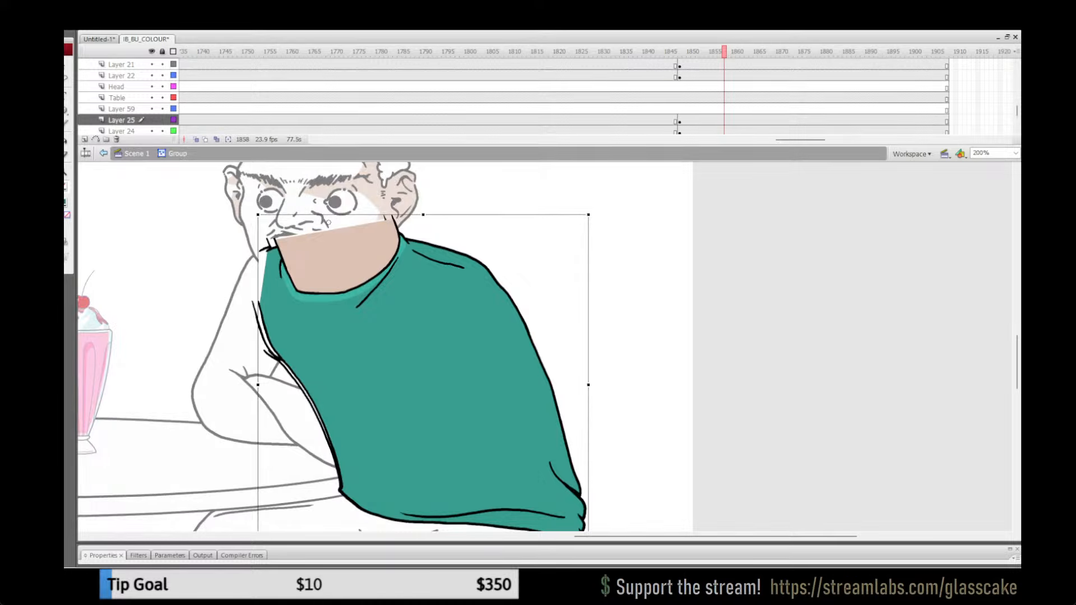
pyautogui.moveTo(328, 223); pyautogui.dragTo(299, 185)
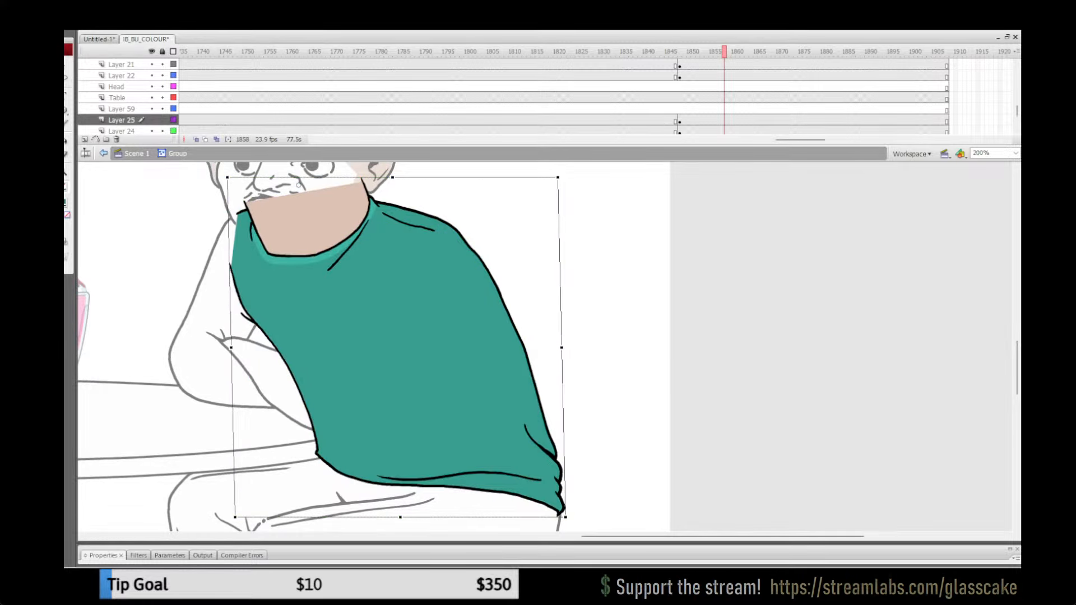
# Step: Replace the torso group's old line art with the aligned, broken-apart coloured torso and return to the main scene
pyautogui.hotkey('ctrl', 'b')
pyautogui.hotkey('ctrl', 'x')
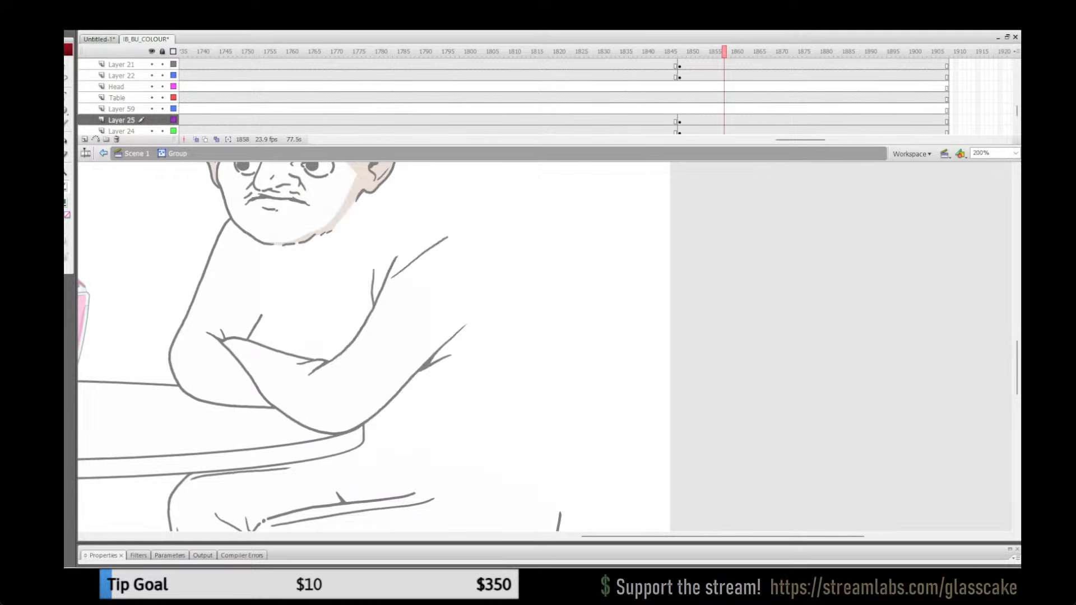
pyautogui.hotkey('ctrl', 'z')
pyautogui.moveTo(298, 184); pyautogui.dragTo(301, 184)
pyautogui.click(608, 264)
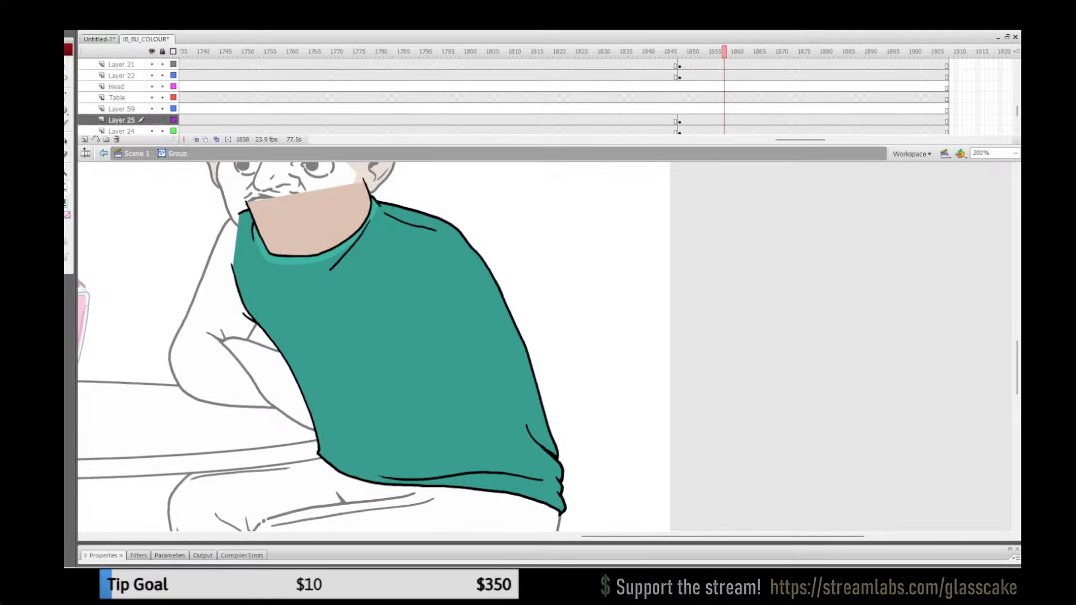
pyautogui.click(404, 314)
pyautogui.hotkey('ctrl', 'b')
pyautogui.click(608, 264)
pyautogui.doubleClick(608, 263)
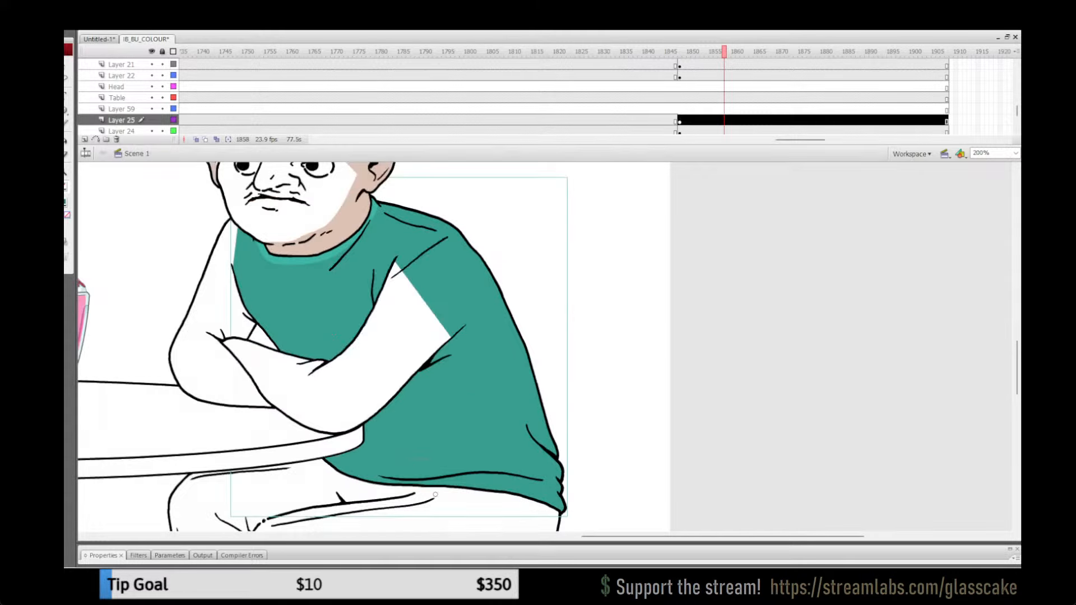
# Step: Check the replaced torso against the preceding pose between about frames 1824 and 1852, and save the file
pyautogui.click(661, 98)
pyautogui.press('Return')
pyautogui.click(697, 97)
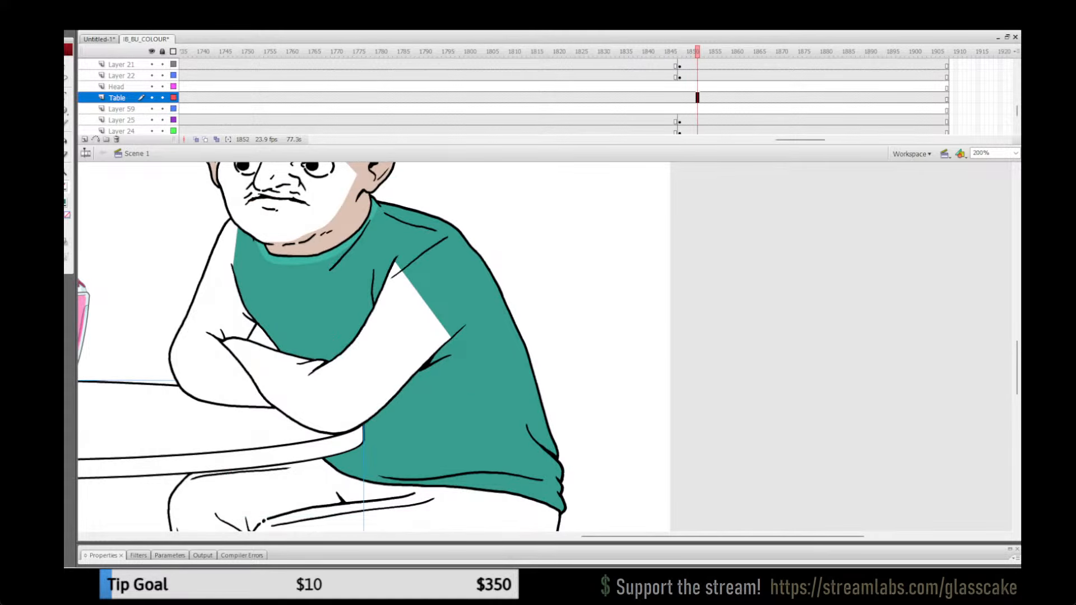
pyautogui.click(733, 109)
pyautogui.click(572, 108)
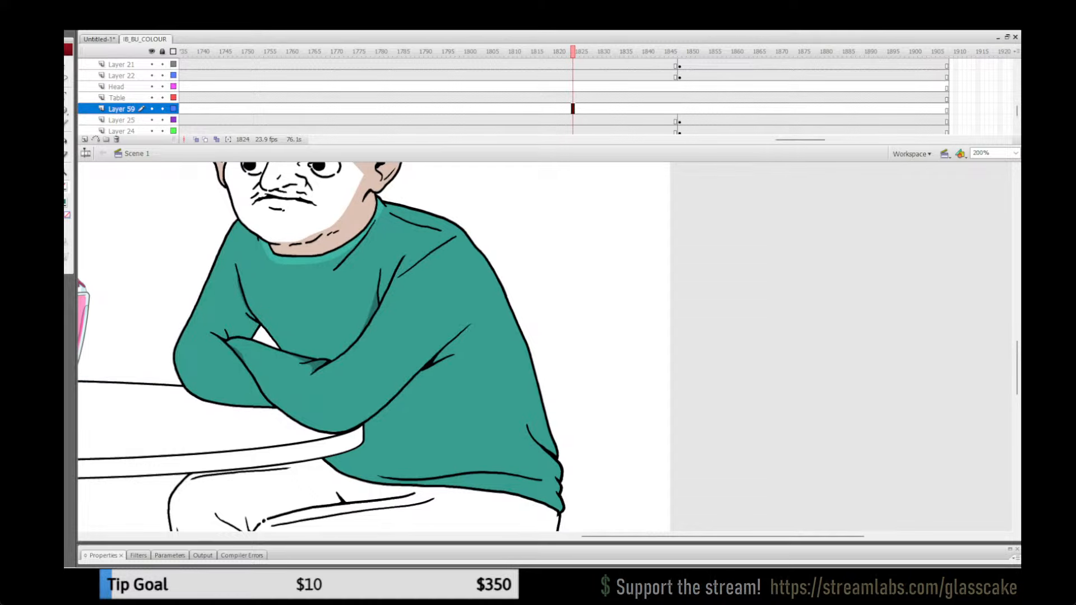
# Step: Copy the man's coloured front arm from Layer 21 at frame 1824 and paste it in place inside the arm group at frame 1848
pyautogui.click(348, 389)
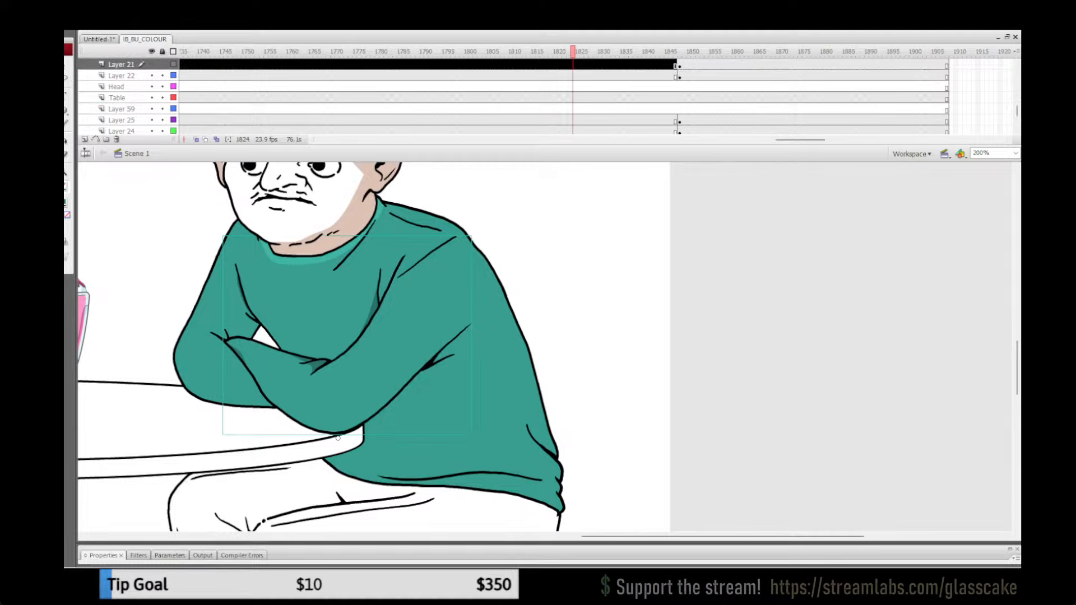
pyautogui.click(689, 64)
pyautogui.click(338, 438)
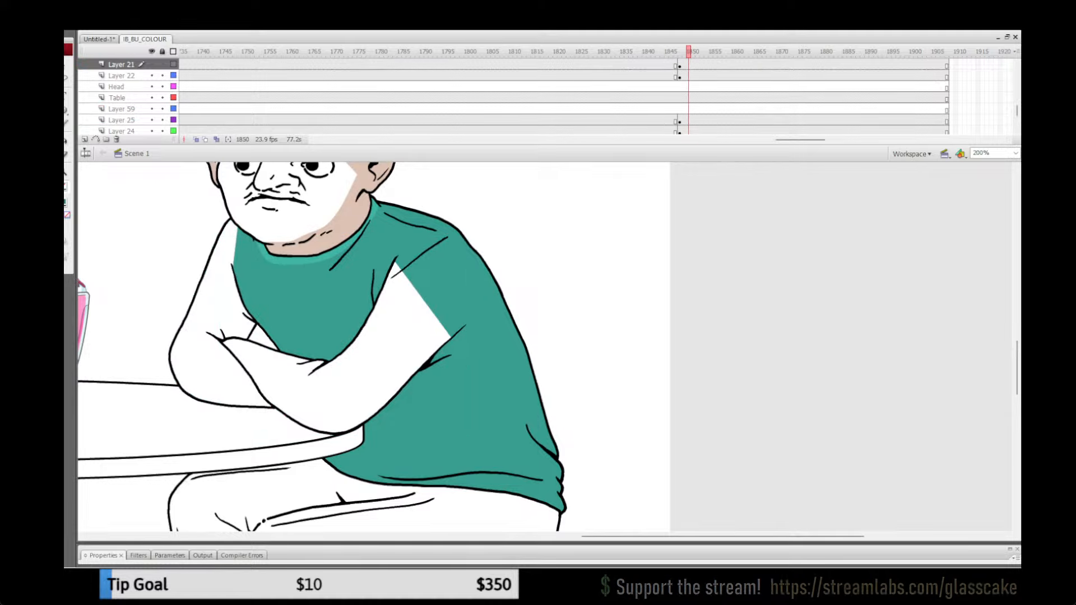
pyautogui.click(680, 65)
pyautogui.click(605, 269)
pyautogui.doubleClick(338, 437)
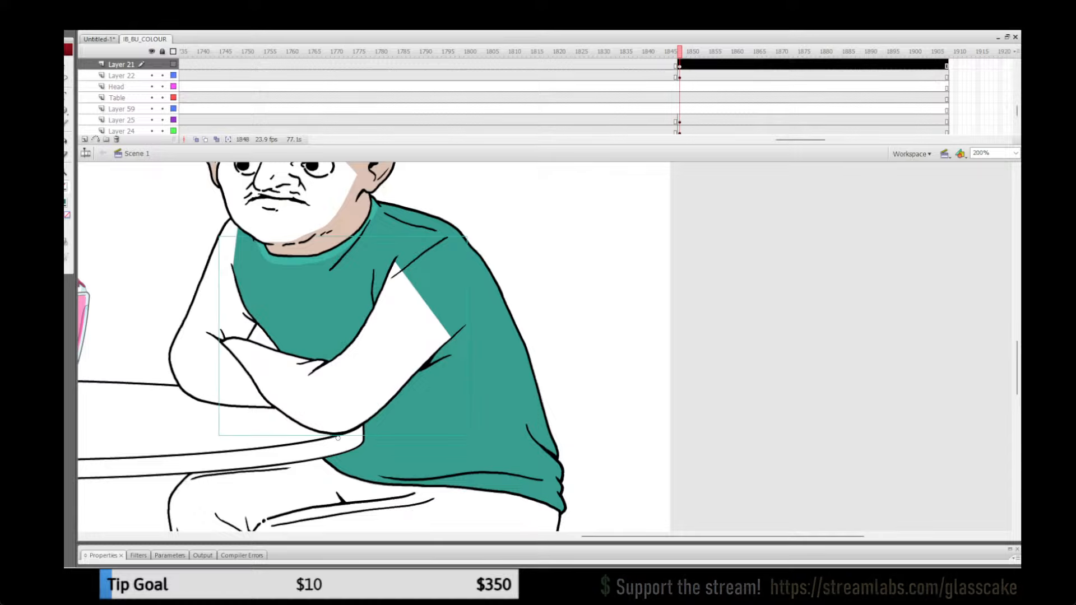
pyautogui.hotkey('ctrl', 'shift', 'v')
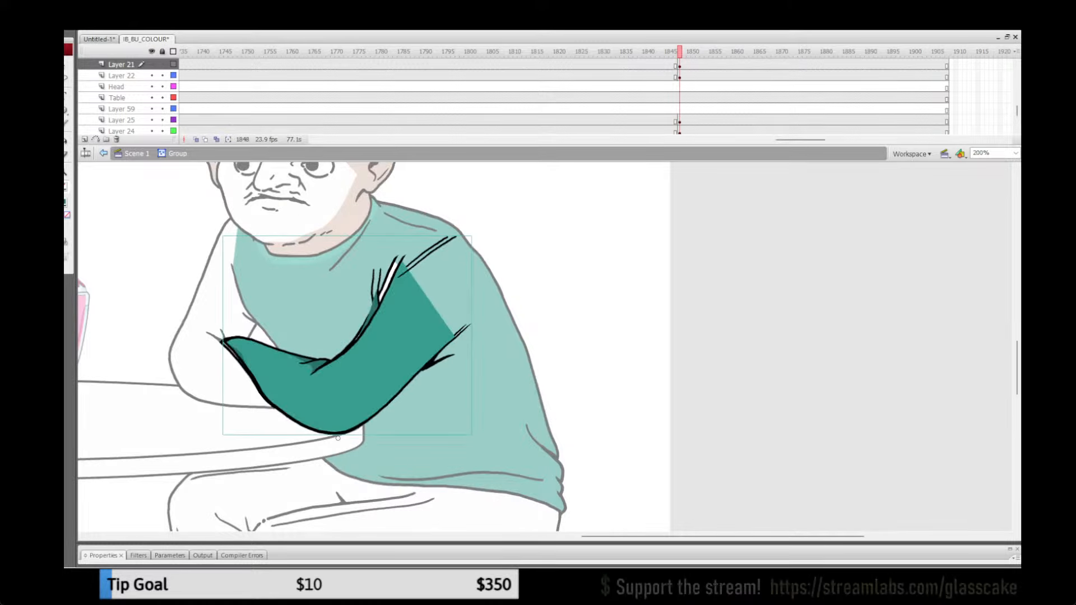
# Step: Nudge and skew the pasted coloured arm to line up with the old arm outline
pyautogui.press('q')
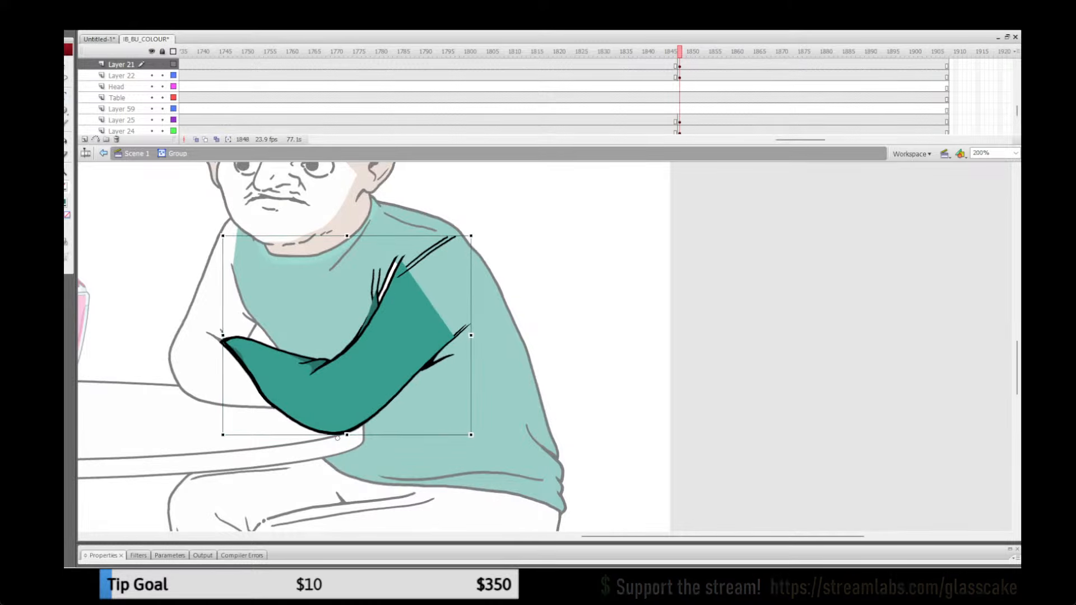
pyautogui.press('Right')
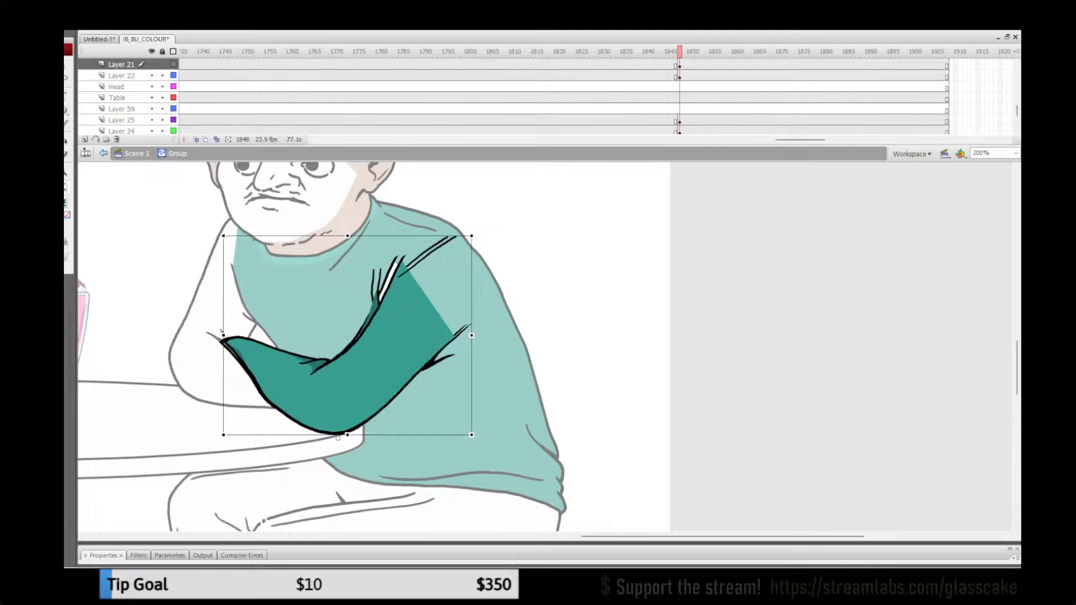
pyautogui.moveTo(393, 236); pyautogui.dragTo(384, 236)
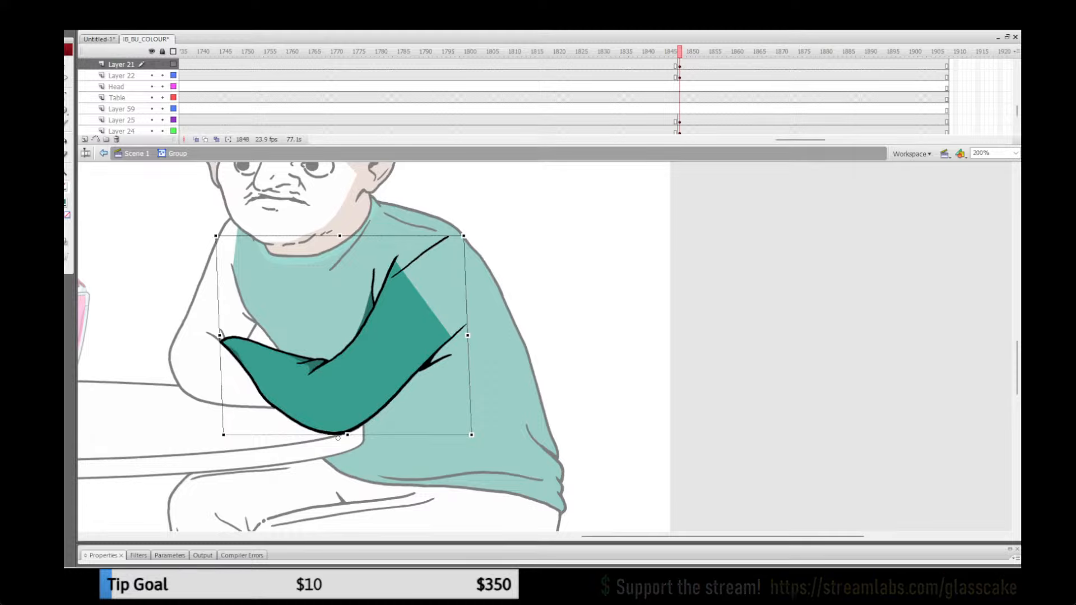
# Step: Replace the front arm group's old line art with the aligned, broken-apart coloured arm and return to the main scene
pyautogui.hotkey('ctrl', 'b')
pyautogui.hotkey('ctrl', 'x')
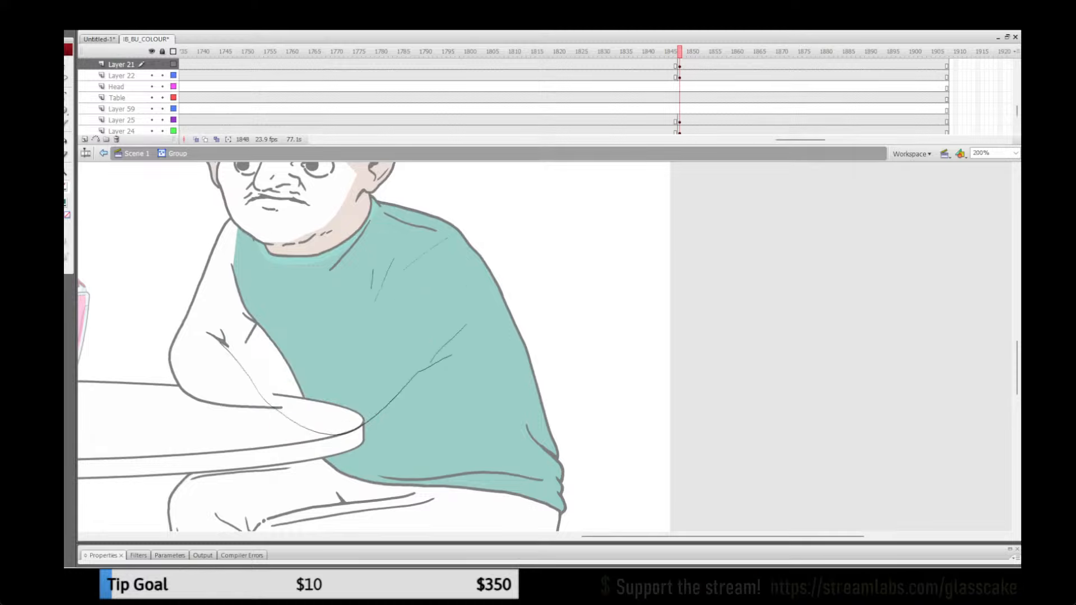
pyautogui.hotkey('ctrl', 'a')
pyautogui.press('Delete')
pyautogui.hotkey('ctrl', 'shift', 'v')
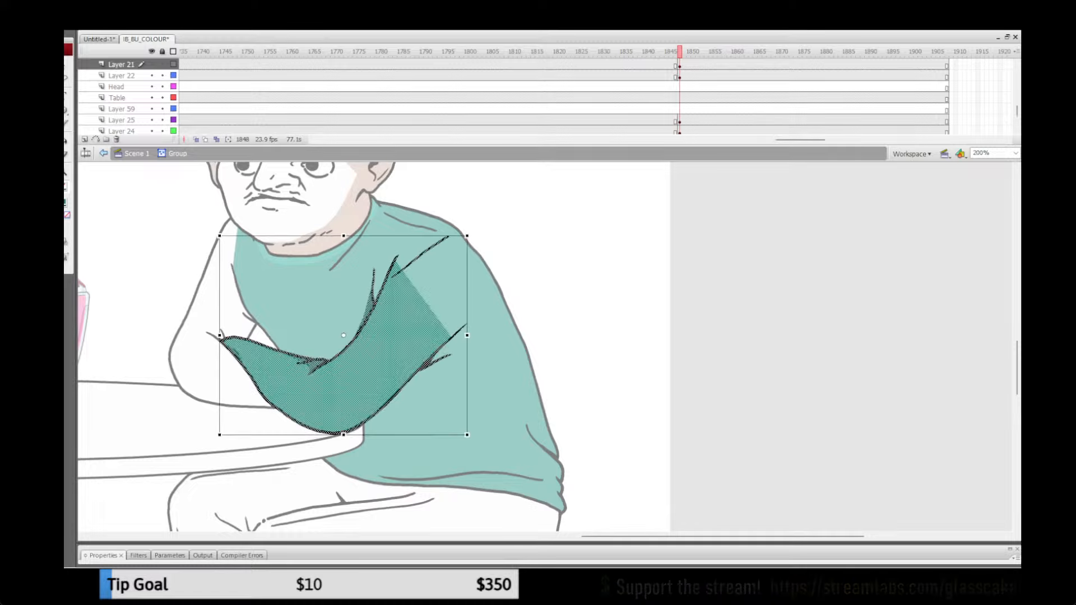
pyautogui.press('Escape')
pyautogui.click(136, 153)
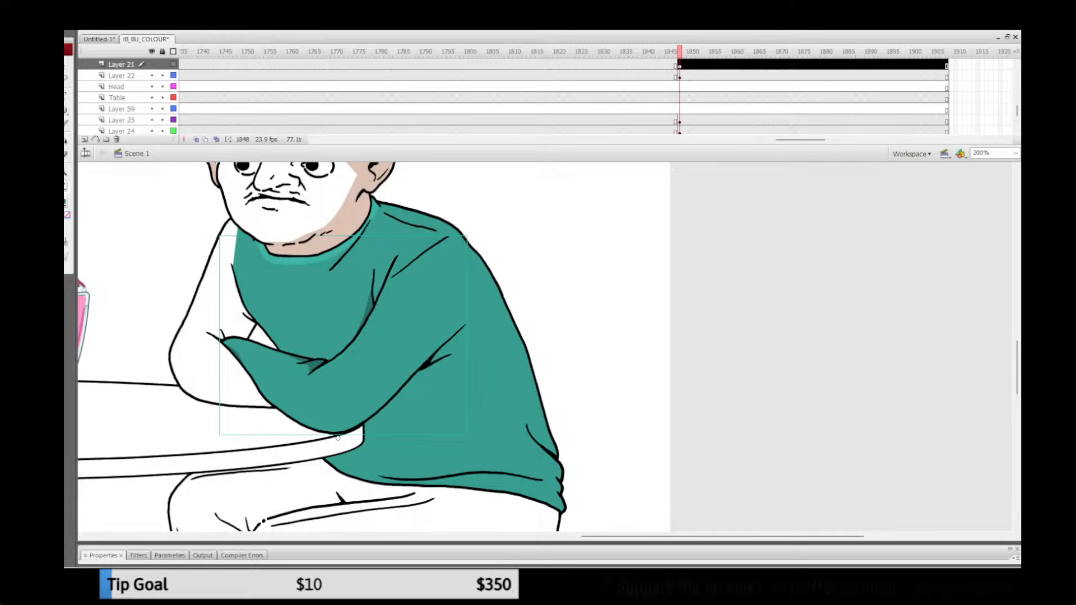
# Step: Copy the man's coloured back arm artwork from its group on Layer 26 at frame 1838 and return to the main scene
pyautogui.click(639, 52)
pyautogui.moveTo(800, 139); pyautogui.dragTo(736, 139)
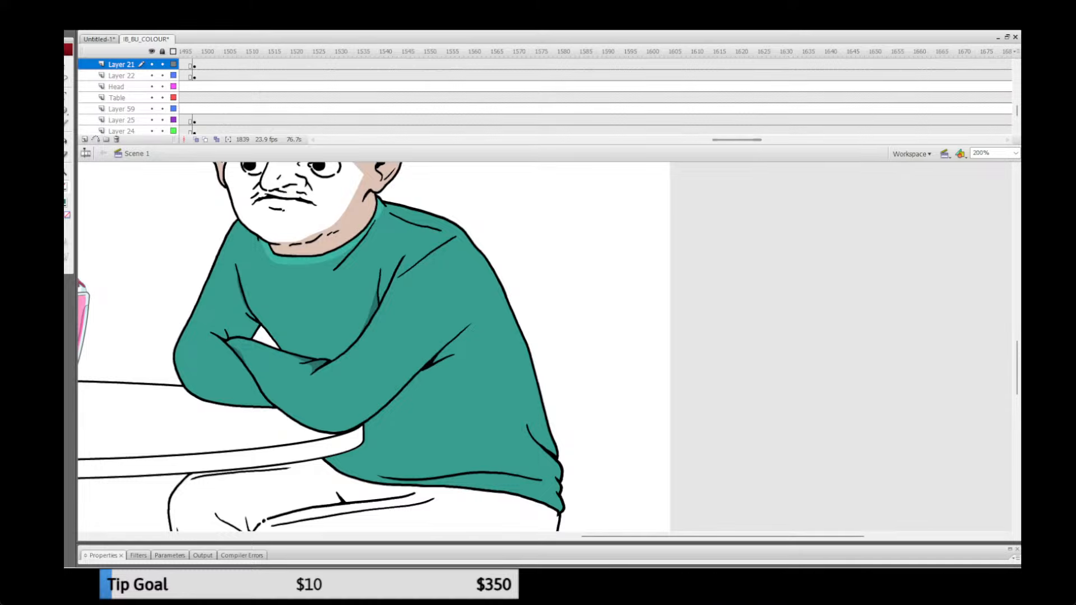
pyautogui.click(181, 75)
pyautogui.click(644, 87)
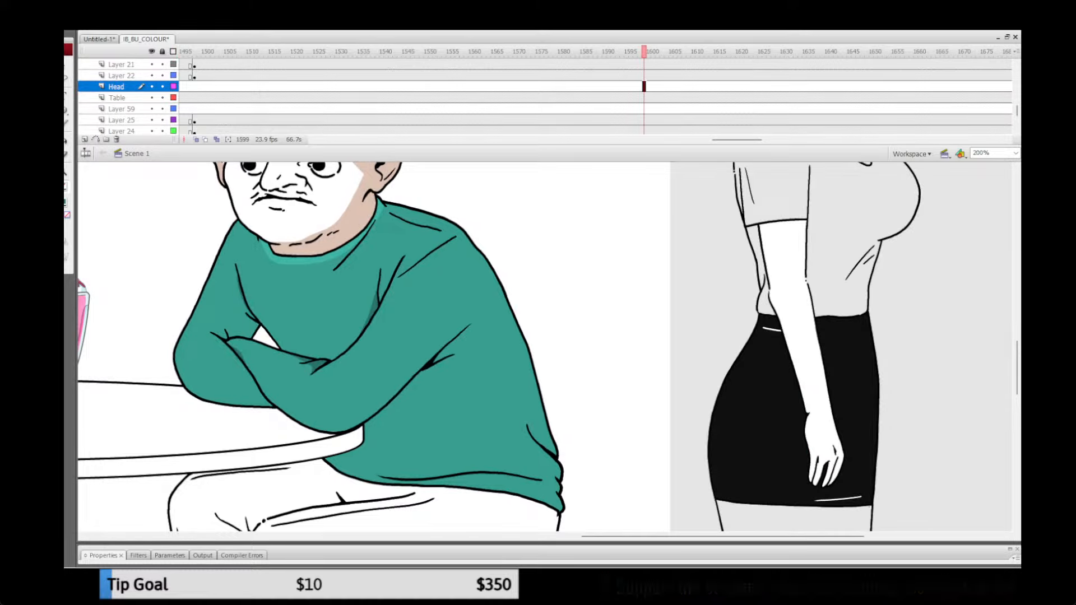
pyautogui.moveTo(737, 140); pyautogui.dragTo(805, 140)
pyautogui.click(560, 65)
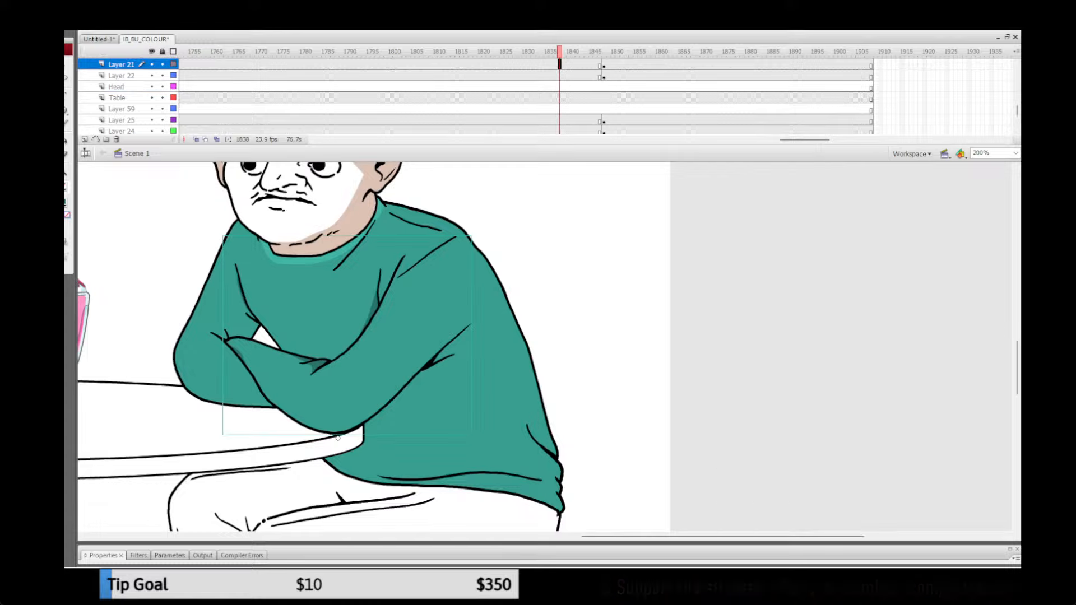
pyautogui.click(338, 438)
pyautogui.click(210, 320)
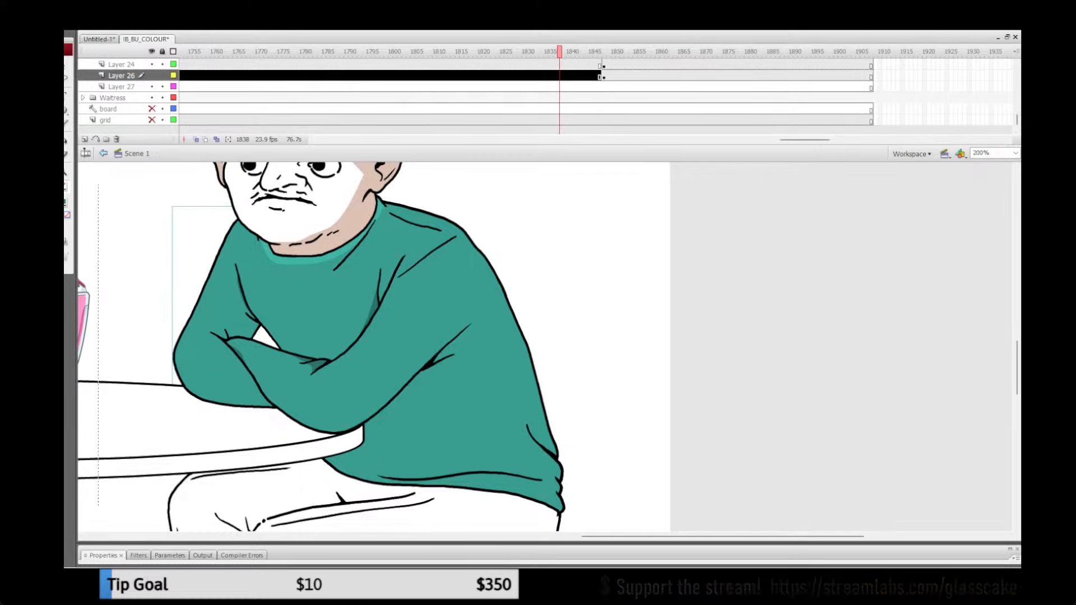
pyautogui.doubleClick(211, 320)
pyautogui.click(136, 154)
# Step: Paste the coloured back arm in place inside the uncoloured arm group on Layer 26 at frame 1850
pyautogui.click(612, 51)
pyautogui.click(194, 301)
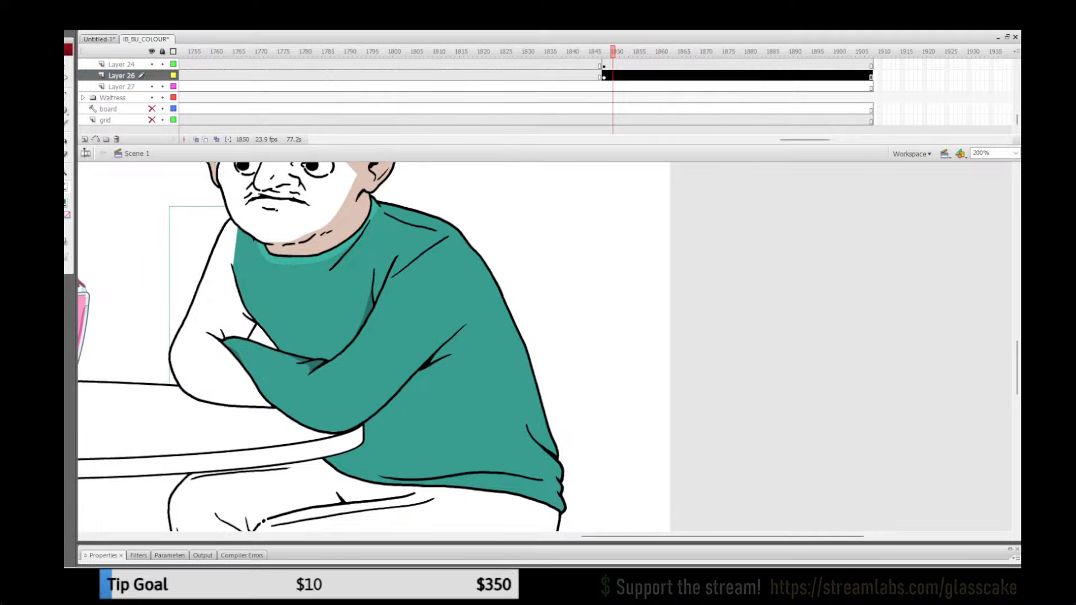
pyautogui.doubleClick(196, 305)
pyautogui.click(140, 292)
pyautogui.hotkey('ctrl', 'shift', 'v')
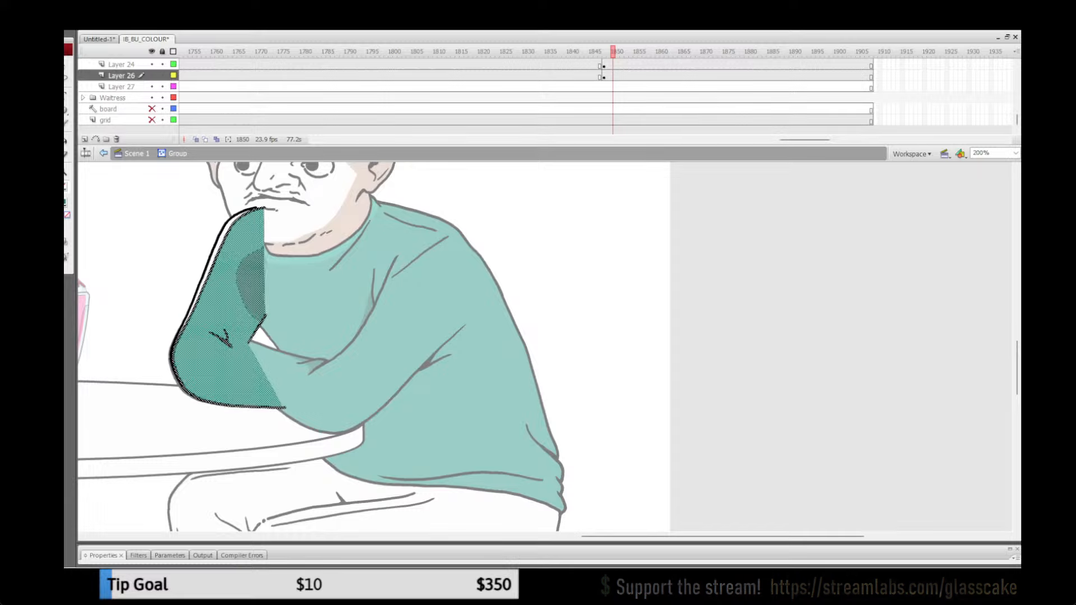
# Step: Skew the pasted back arm to fit the old outline, replace the old line art with it and return to the main scene
pyautogui.press('q')
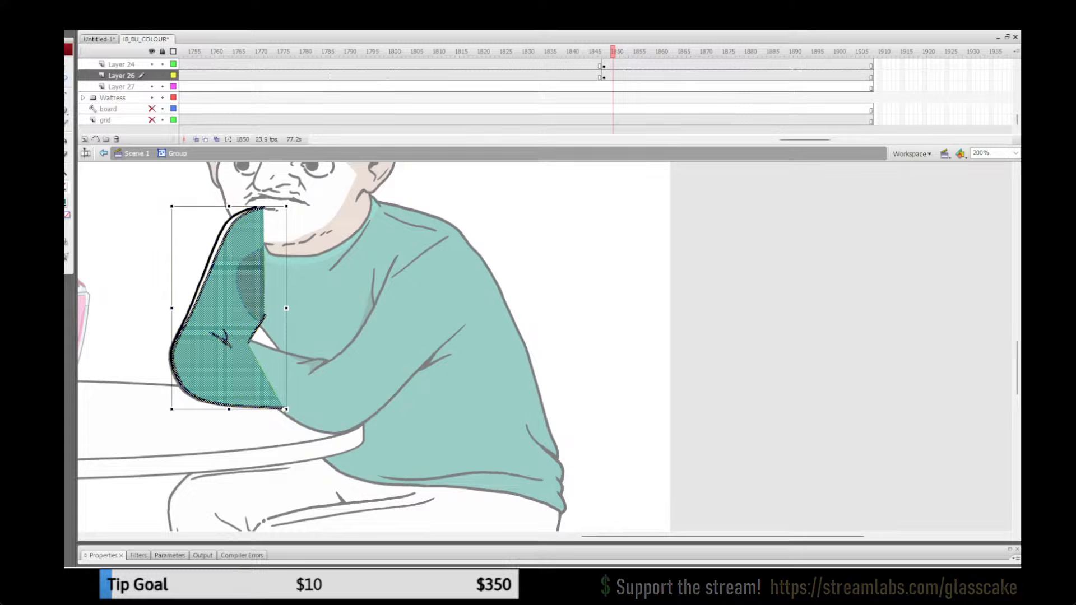
pyautogui.moveTo(253, 206); pyautogui.dragTo(245, 206)
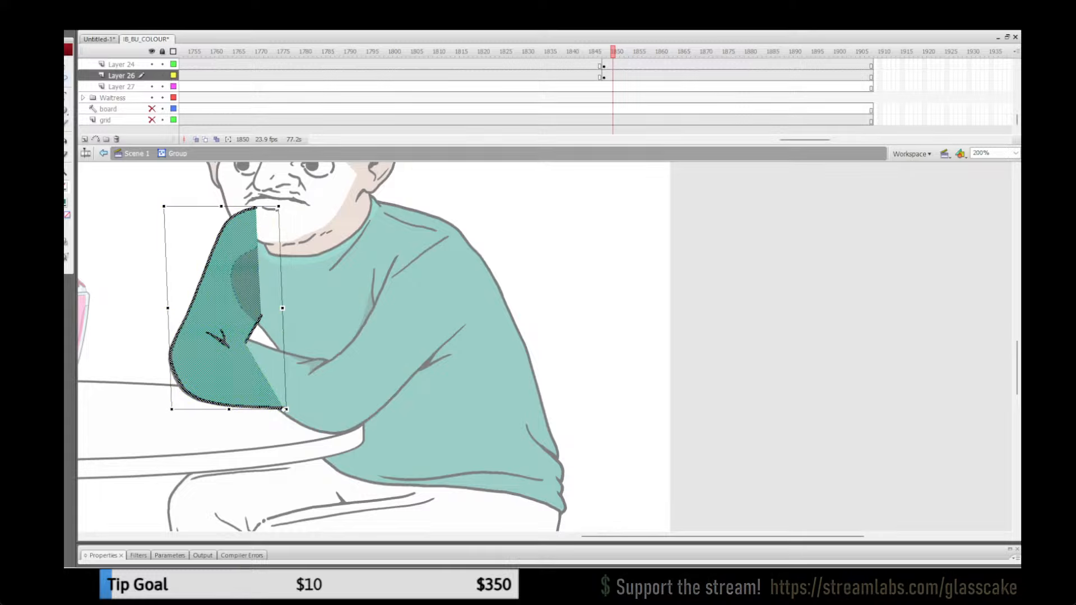
pyautogui.hotkey('ctrl', 'x')
pyautogui.hotkey('ctrl', 'a')
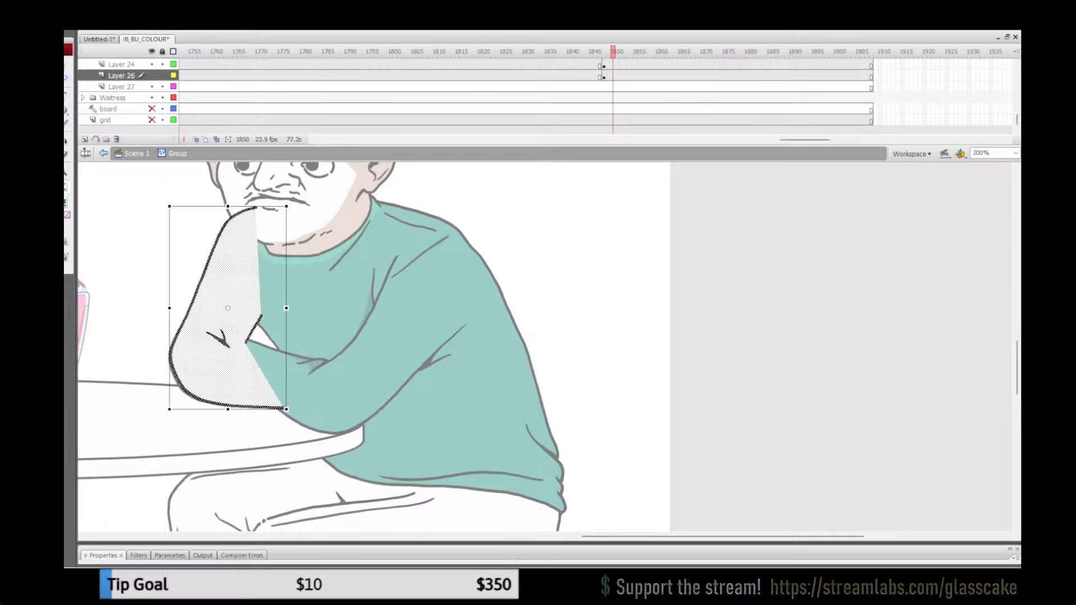
pyautogui.press('Delete')
pyautogui.hotkey('ctrl', 'shift', 'v')
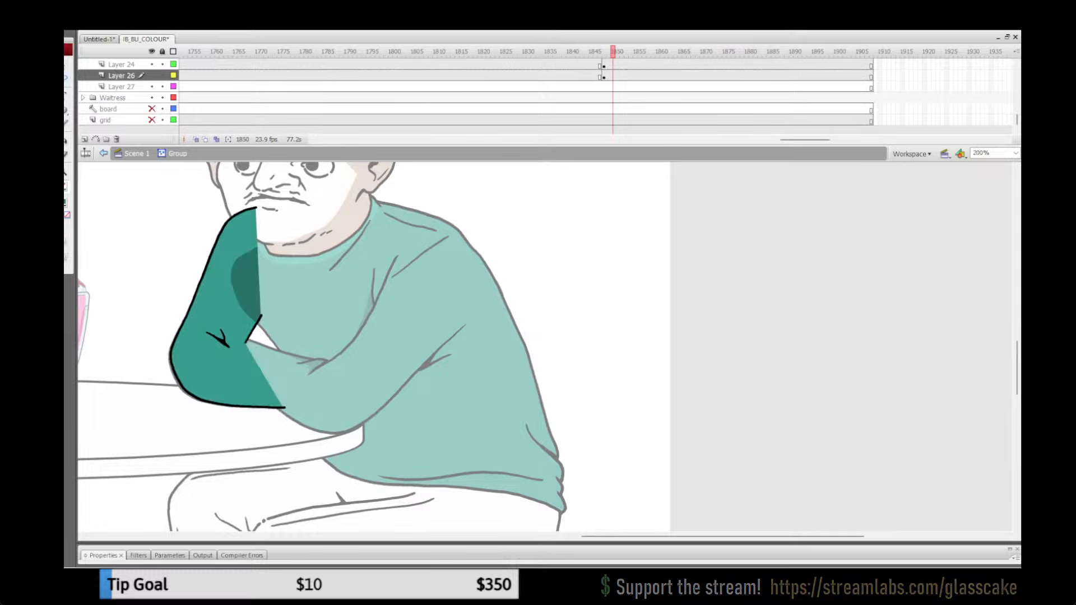
pyautogui.hotkey('ctrl', 'e')
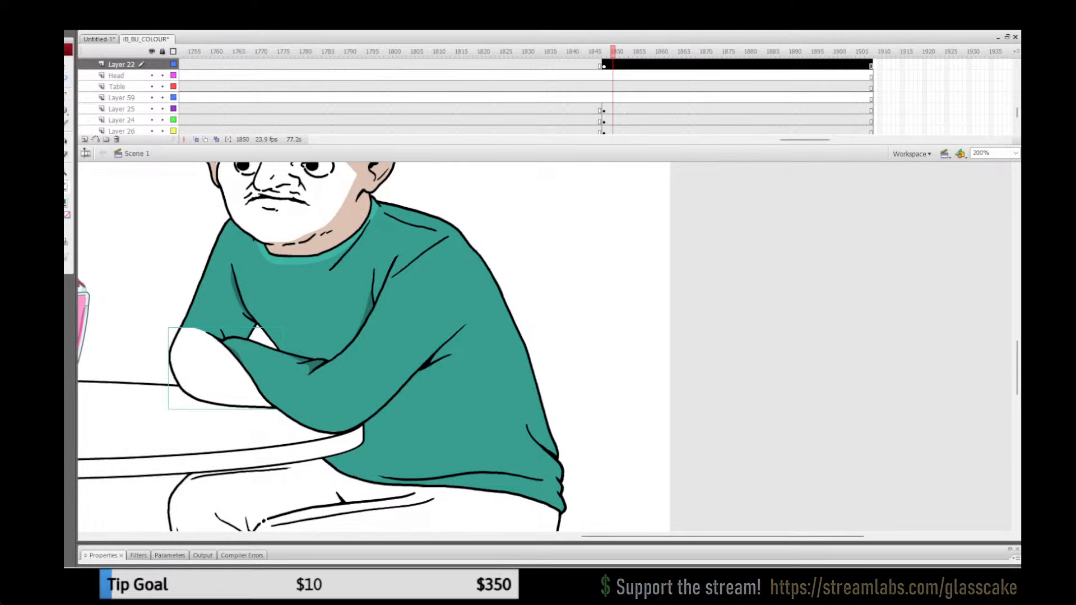
# Step: Sample the sweater green at frame 1845 and fill the white forearm shape on Layer 22 at frame 1852 with it
pyautogui.press(',')
pyautogui.press(',')
pyautogui.press(',')
pyautogui.press(',')
pyautogui.press(',')
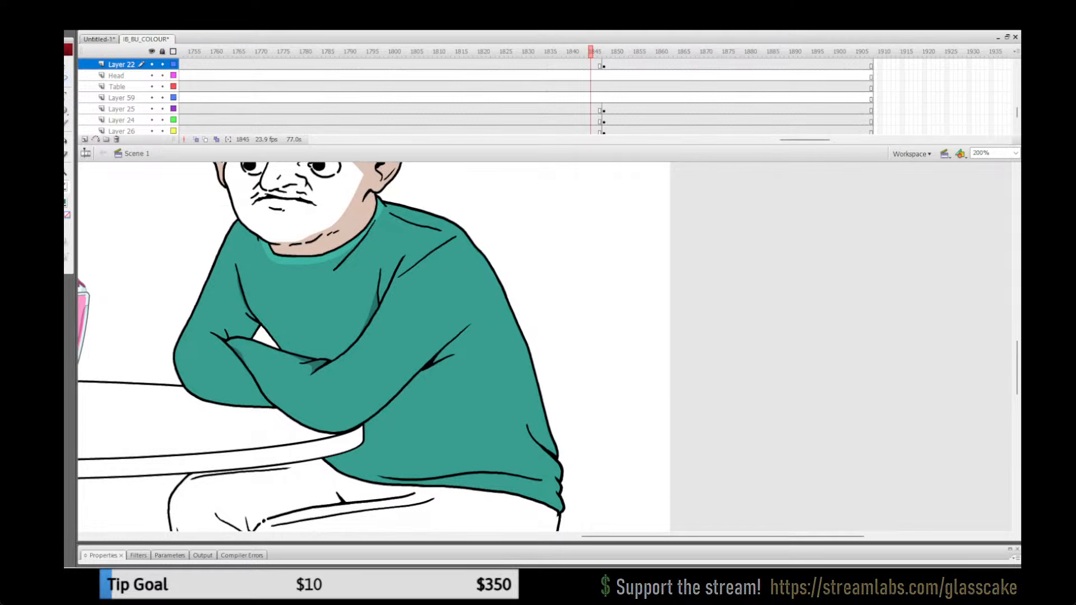
pyautogui.click(66, 202)
pyautogui.click(231, 303)
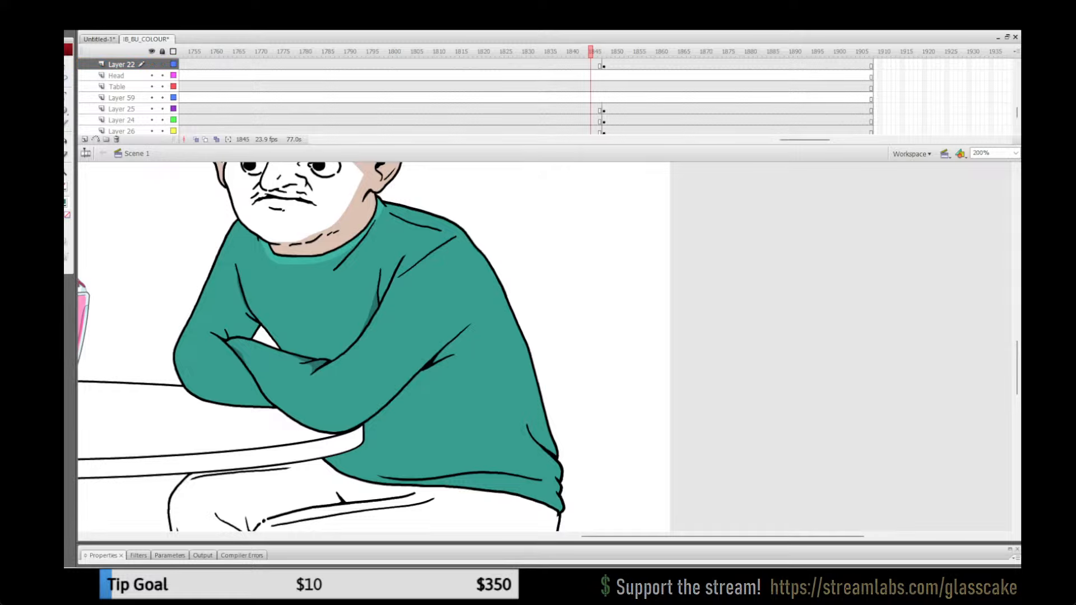
pyautogui.click(66, 202)
pyautogui.click(231, 303)
pyautogui.click(621, 52)
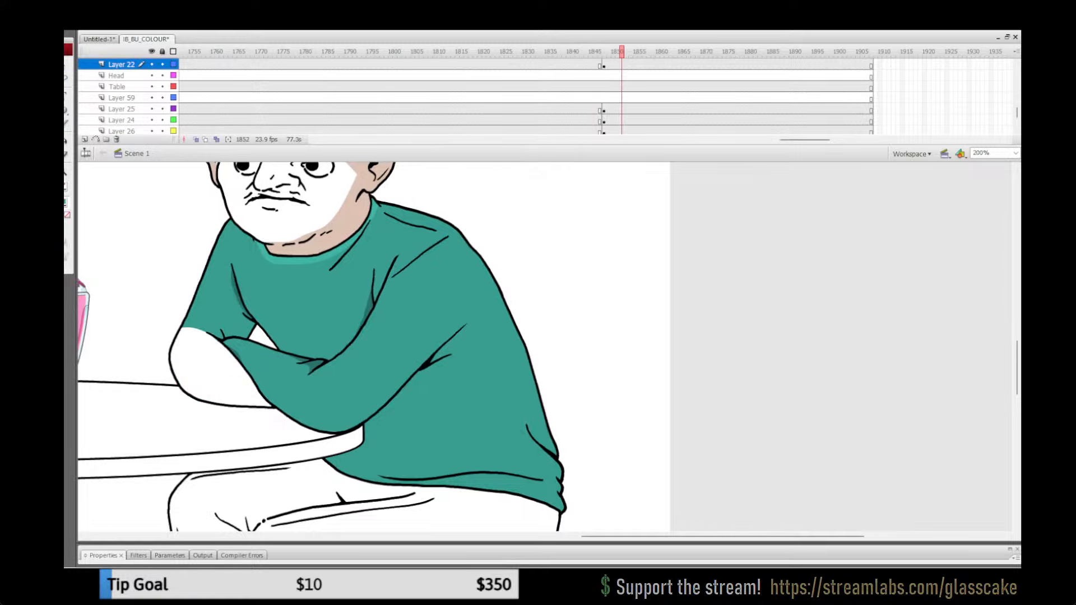
pyautogui.doubleClick(216, 370)
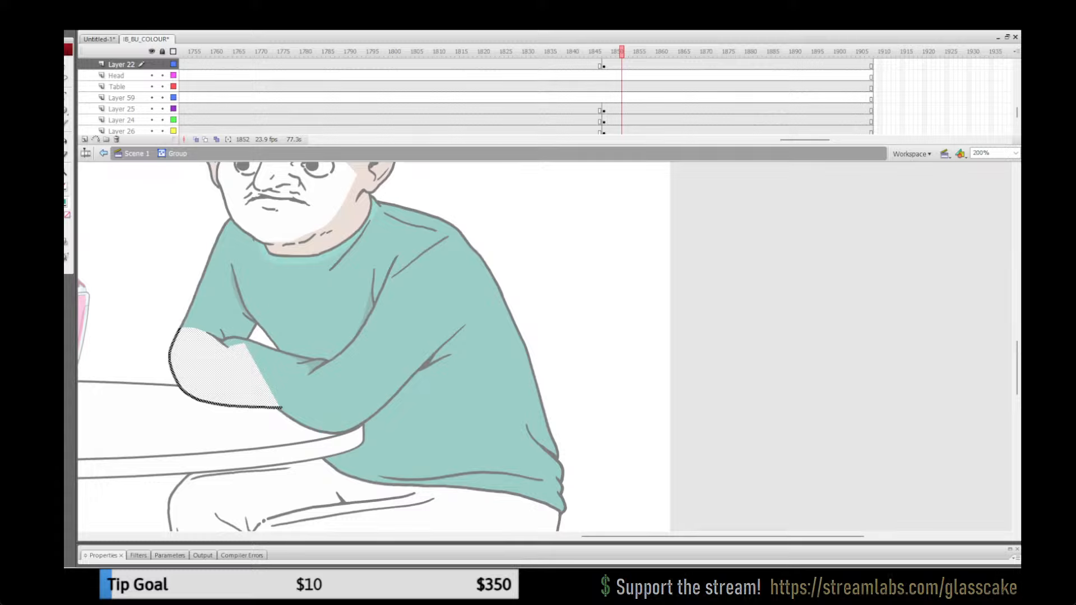
pyautogui.press('k')
pyautogui.click(219, 368)
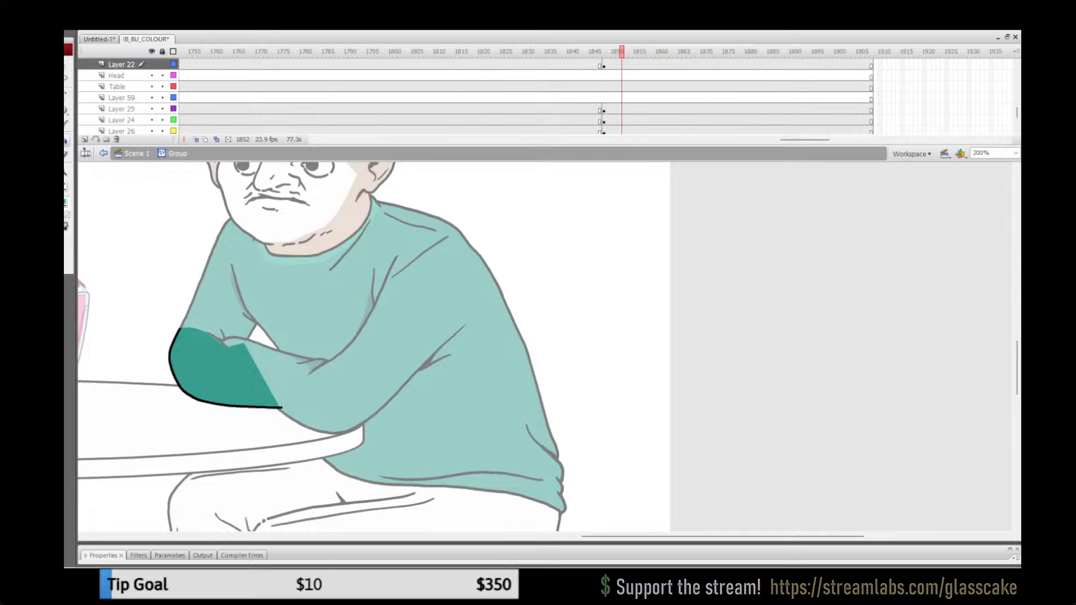
pyautogui.click(136, 154)
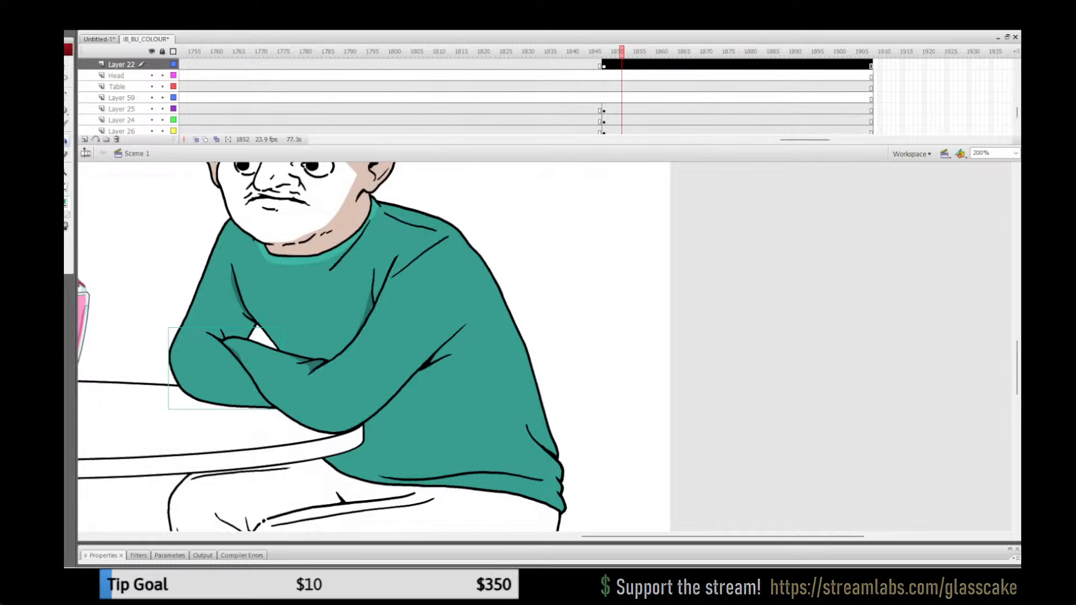
# Step: Fit the whole stage in view, lock all layers and save the file
pyautogui.hotkey('ctrl', '2')
pyautogui.click(162, 52)
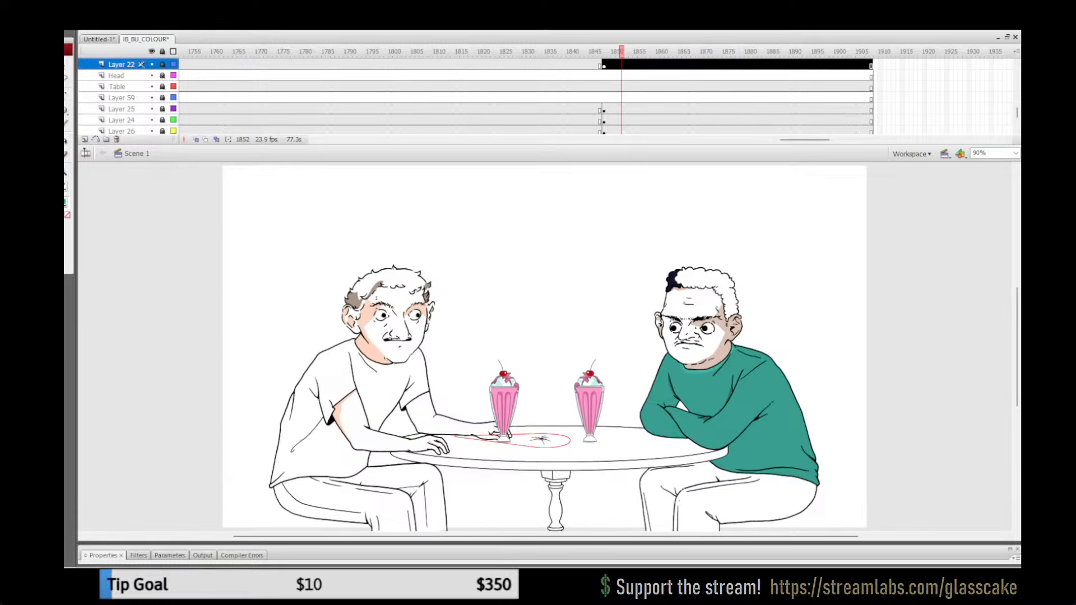
pyautogui.hotkey('ctrl', 's')
# Step: Play back the closing shot around frame 1850 and the shots between about frames 1461 and 1517 to check the sweater colouring
pyautogui.click(528, 87)
pyautogui.press('Return')
pyautogui.press('Return')
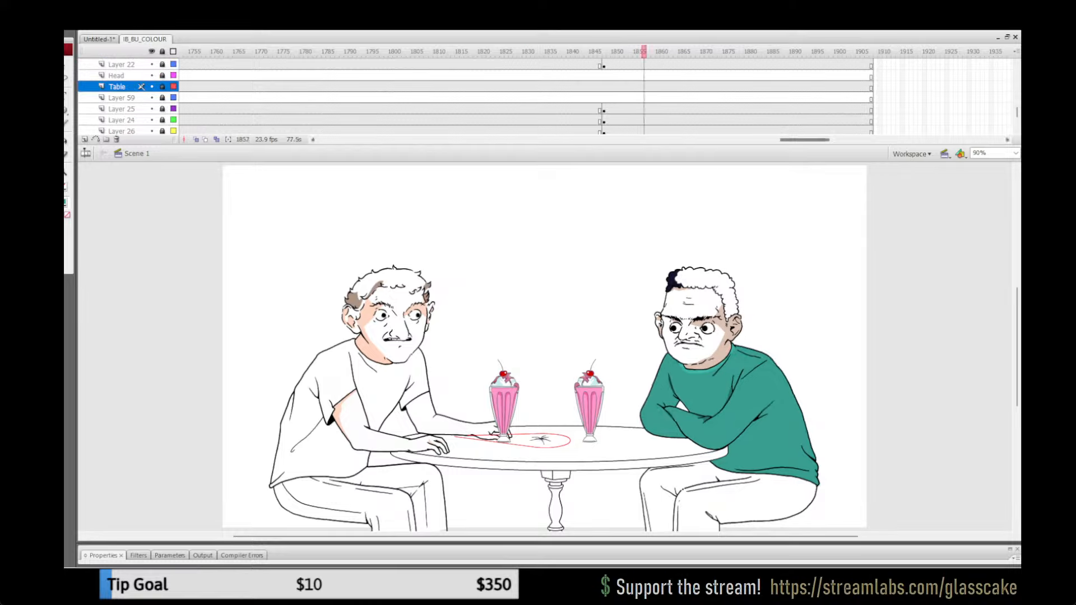
pyautogui.moveTo(804, 139); pyautogui.dragTo(709, 140)
pyautogui.click(541, 51)
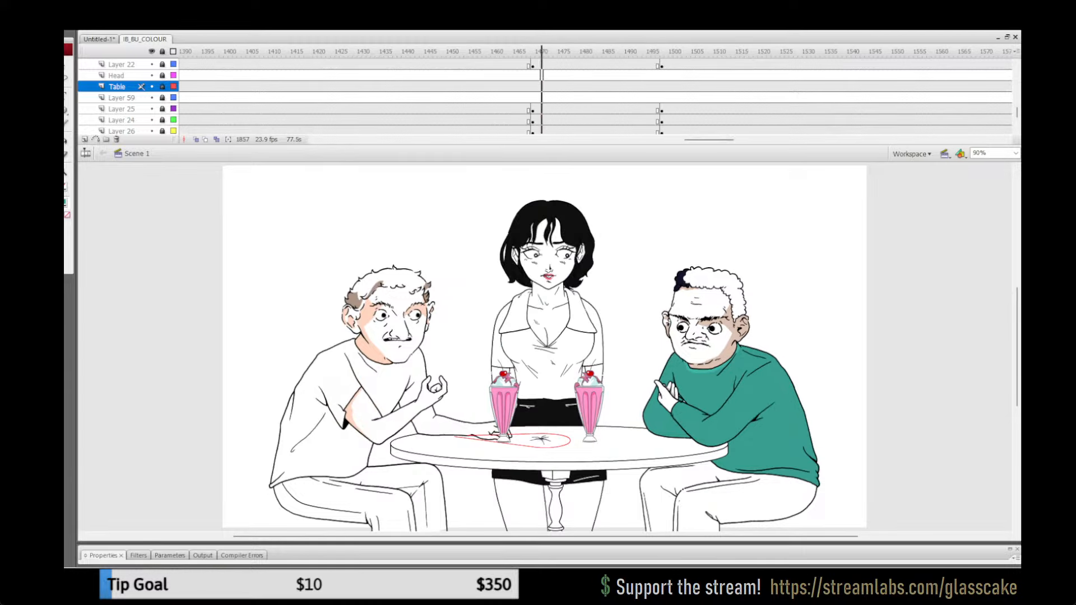
pyautogui.click(502, 76)
pyautogui.press('Return')
pyautogui.press('Return')
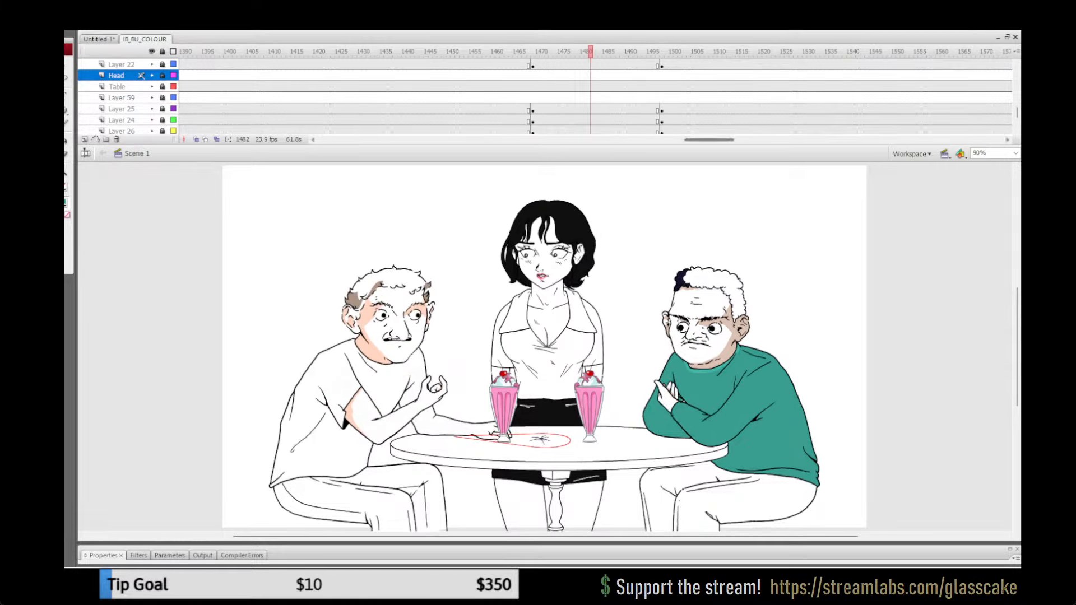
pyautogui.click(693, 110)
pyautogui.press('Return')
pyautogui.press('Return')
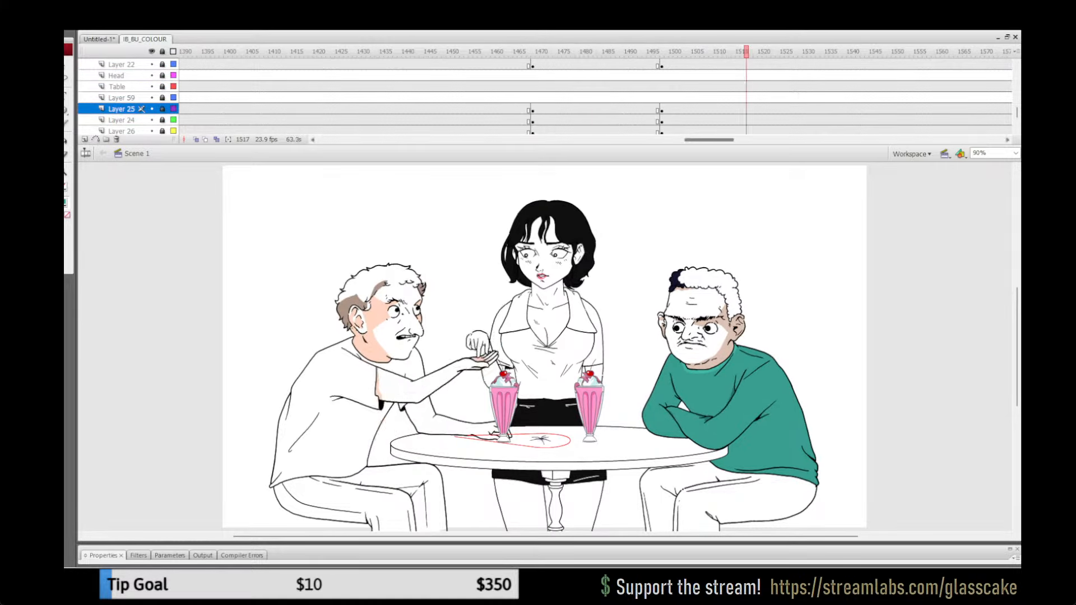
# Step: Play the sections from frame 1322 and from about frame 1157 to check the sweater colour in the waitress shots
pyautogui.moveTo(709, 140); pyautogui.dragTo(682, 139)
pyautogui.click(515, 76)
pyautogui.click(350, 76)
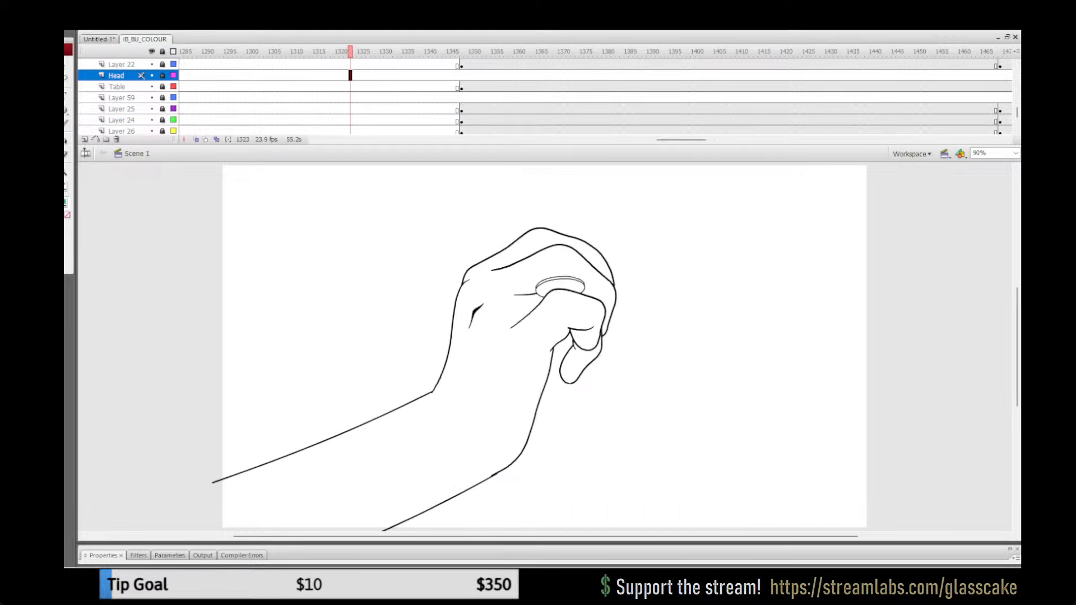
pyautogui.press('Return')
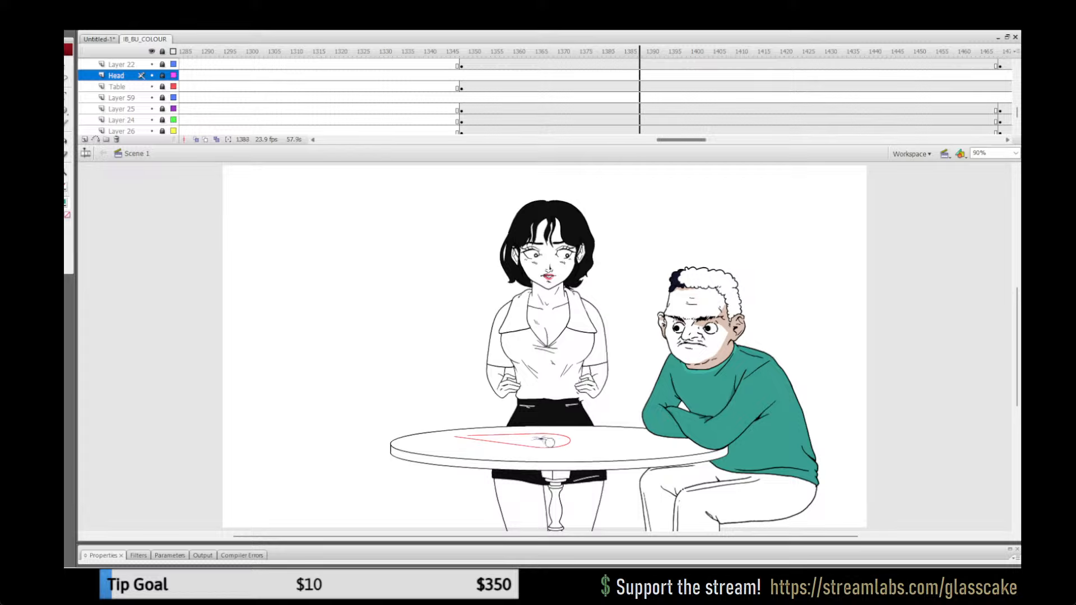
pyautogui.press('Return')
pyautogui.moveTo(680, 140); pyautogui.dragTo(636, 139)
pyautogui.click(363, 64)
pyautogui.press('Return')
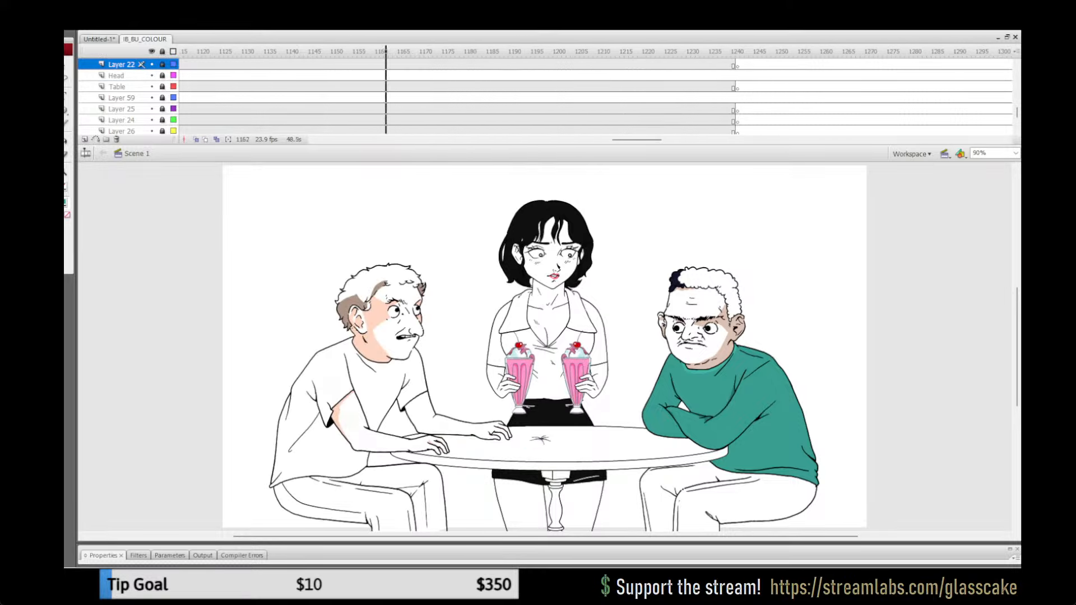
pyautogui.press('Return')
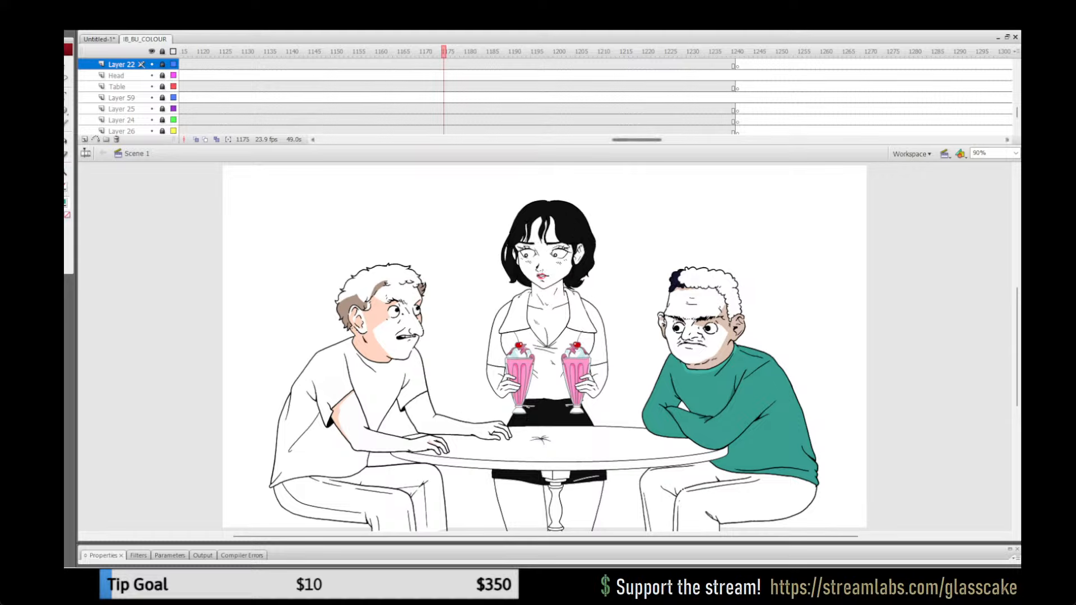
# Step: Play from about frame 1062 and scrub through earlier frames to check the sweater in the raised-hand and phone shots
pyautogui.moveTo(637, 140); pyautogui.dragTo(603, 140)
pyautogui.click(497, 110)
pyautogui.press('Return')
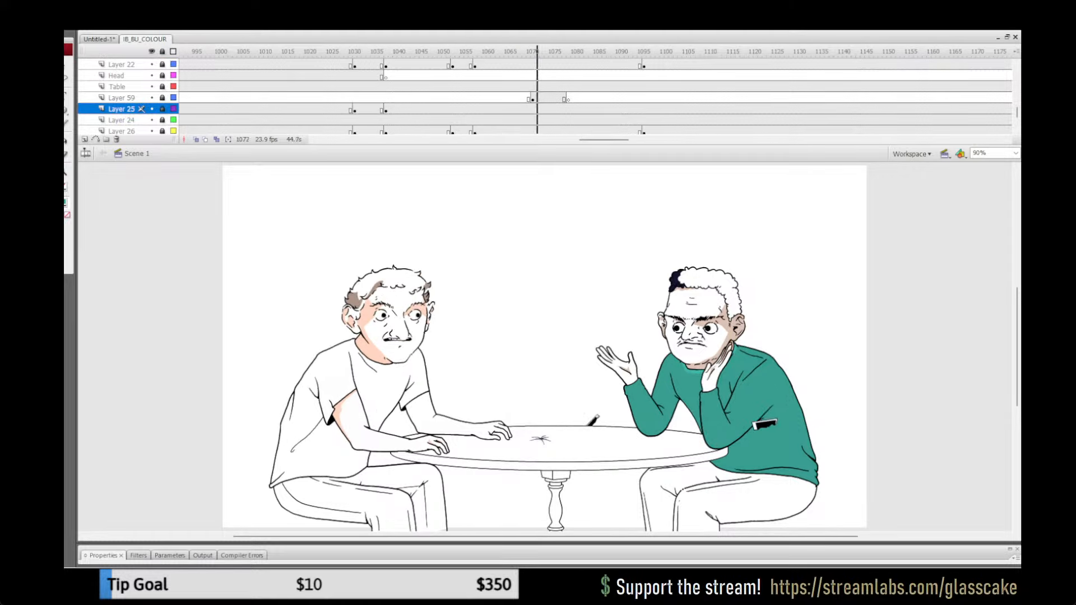
pyautogui.press('Return')
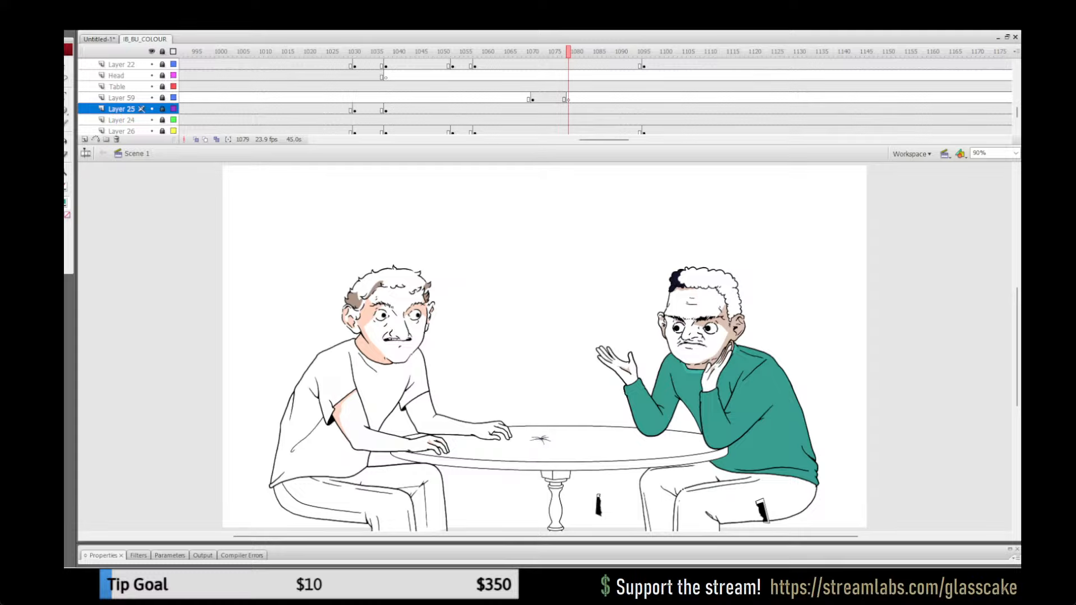
pyautogui.press('Return')
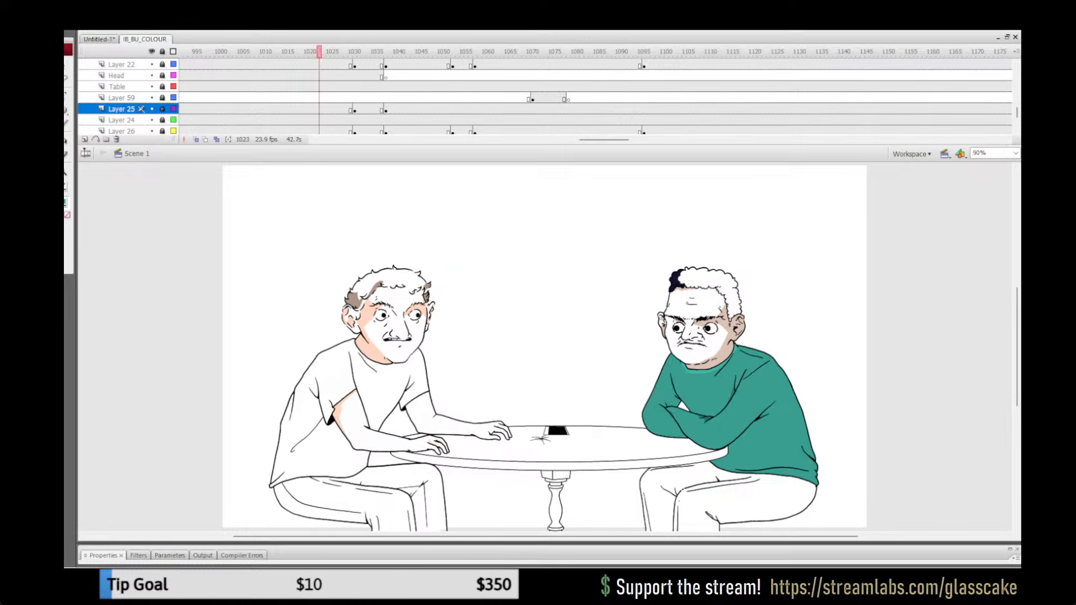
pyautogui.moveTo(319, 52); pyautogui.dragTo(354, 51)
pyautogui.moveTo(604, 139); pyautogui.dragTo(551, 139)
pyautogui.moveTo(328, 52); pyautogui.dragTo(377, 52)
pyautogui.moveTo(552, 140); pyautogui.dragTo(513, 139)
# Step: Play the sections around frames 702, 656 and 583 to check the sweater colouring during the instant-camera shots
pyautogui.click(421, 52)
pyautogui.press('Return')
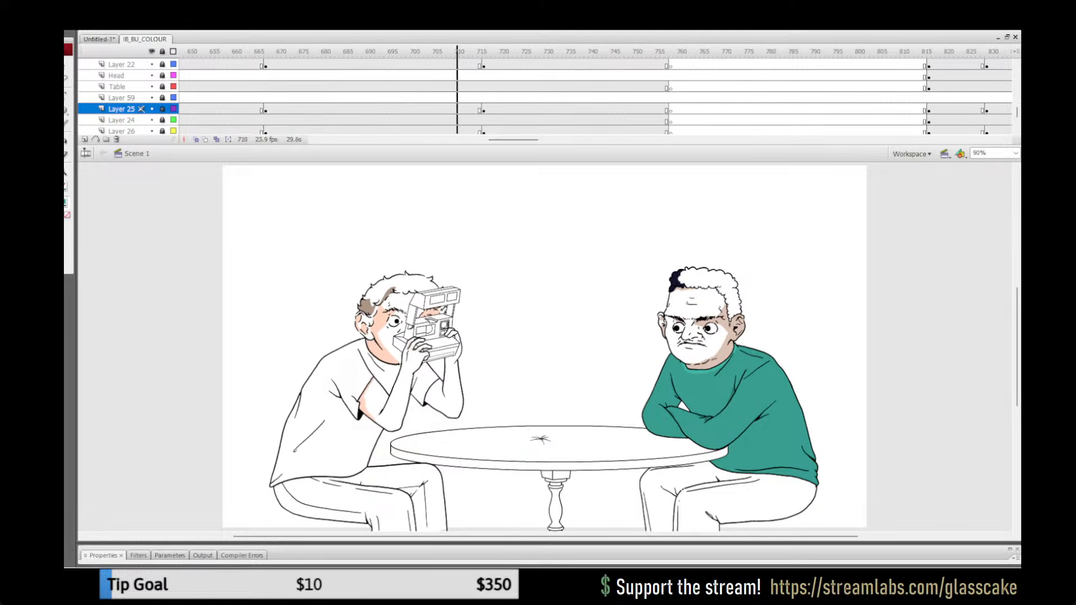
pyautogui.press('Return')
pyautogui.click(221, 51)
pyautogui.press('Return')
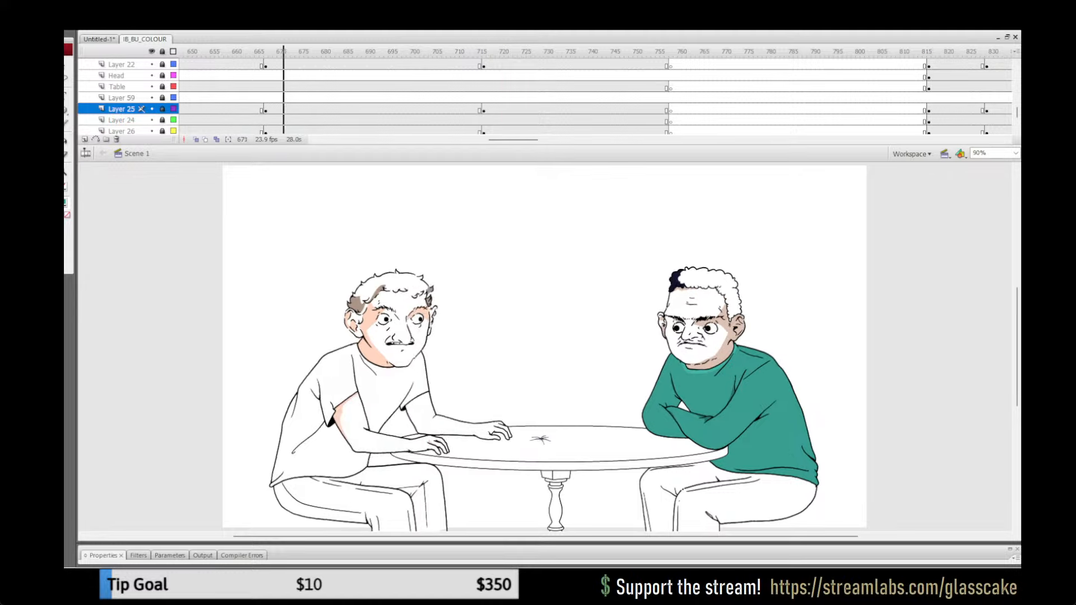
pyautogui.press('Return')
pyautogui.moveTo(513, 139); pyautogui.dragTo(476, 140)
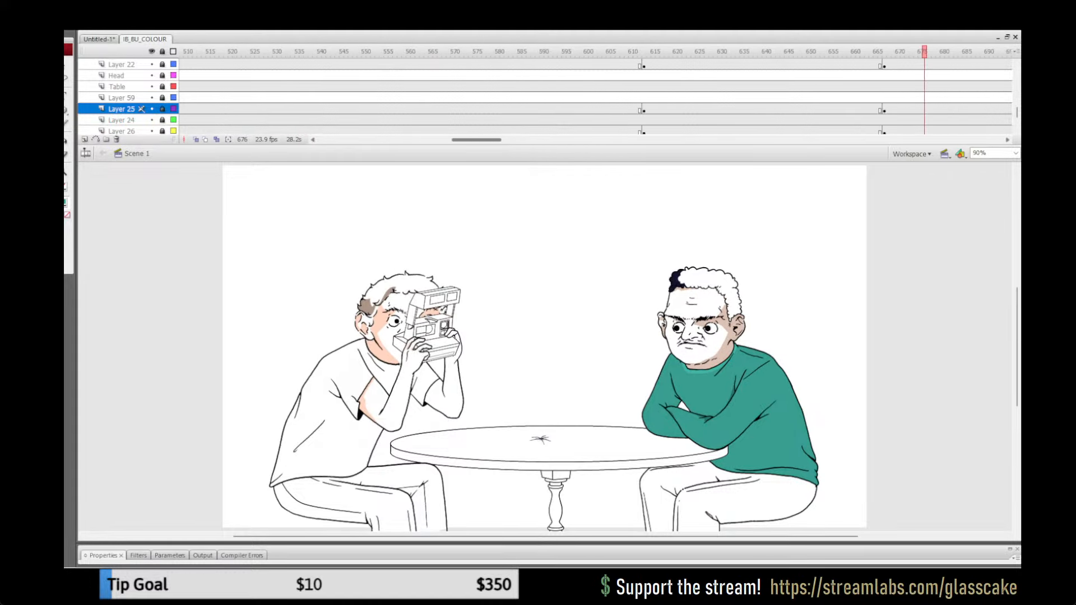
pyautogui.click(515, 51)
pyautogui.press('Return')
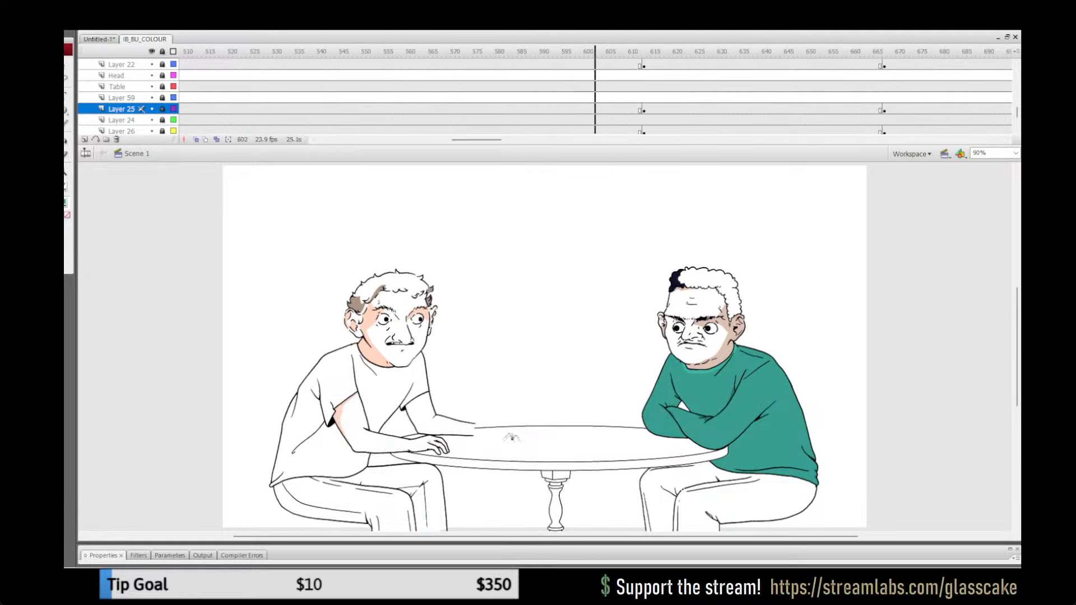
pyautogui.press('Return')
# Step: Play the sections from about frame 385 and frame 274 to check the sweater colouring before and after the waitress leaves
pyautogui.moveTo(476, 140); pyautogui.dragTo(429, 140)
pyautogui.click(436, 52)
pyautogui.press('Return')
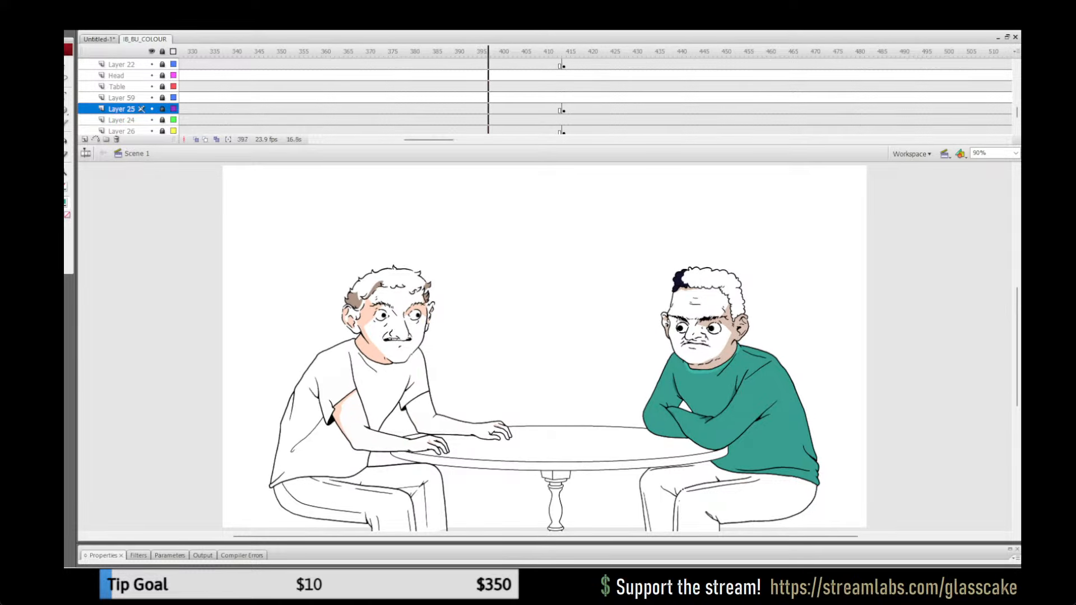
pyautogui.press('Return')
pyautogui.moveTo(429, 139); pyautogui.dragTo(400, 140)
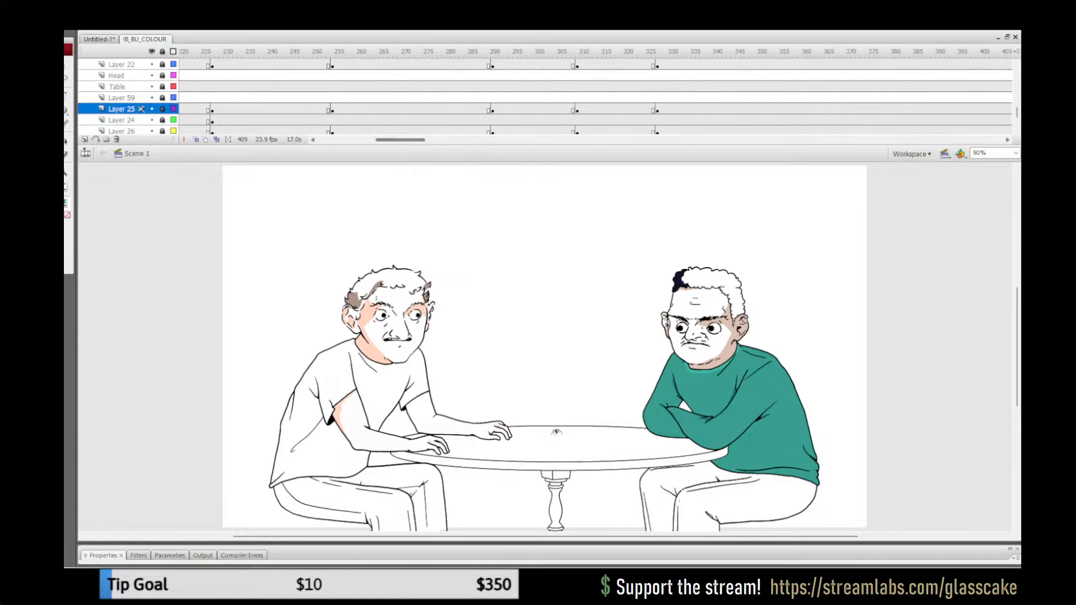
pyautogui.click(424, 97)
pyautogui.press('Return')
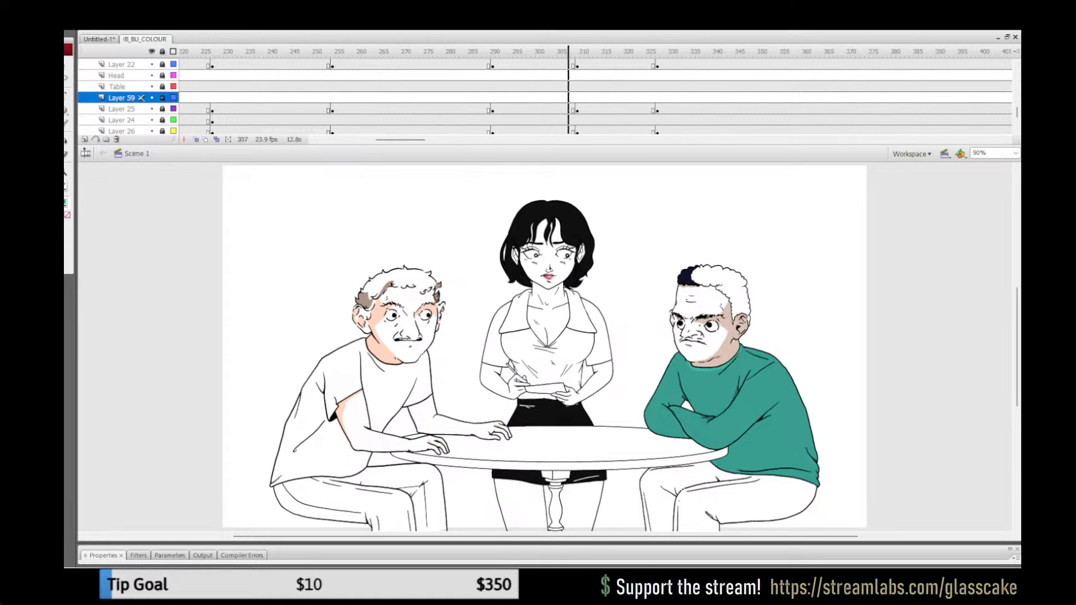
pyautogui.press('Return')
# Step: Play the early section from about frame 219 twice to check the man's sweater beside the waitress taking the order
pyautogui.moveTo(400, 140); pyautogui.dragTo(386, 140)
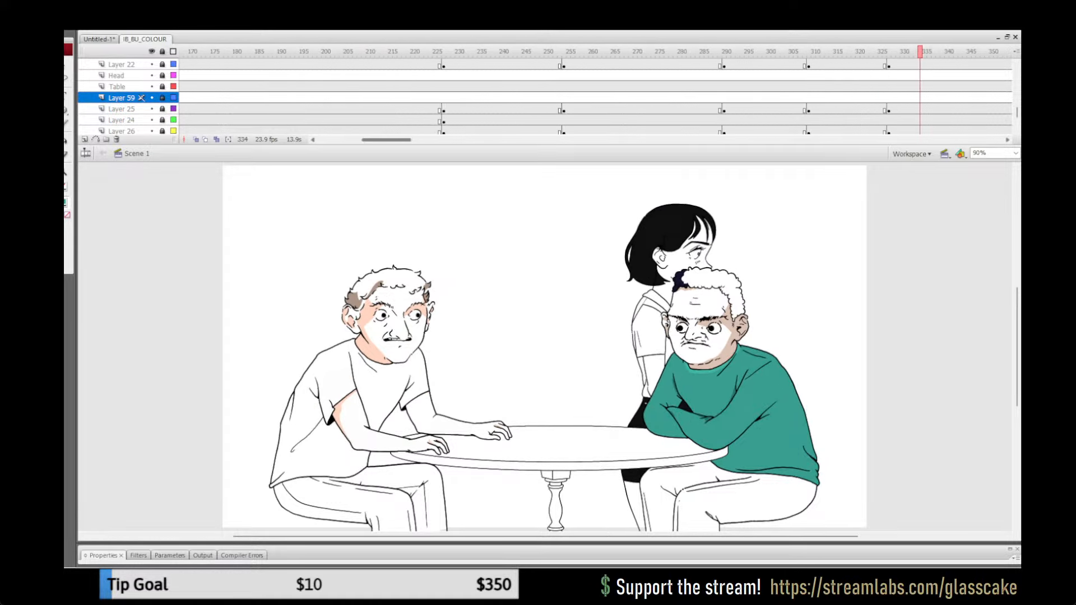
pyautogui.click(409, 86)
pyautogui.press('Return')
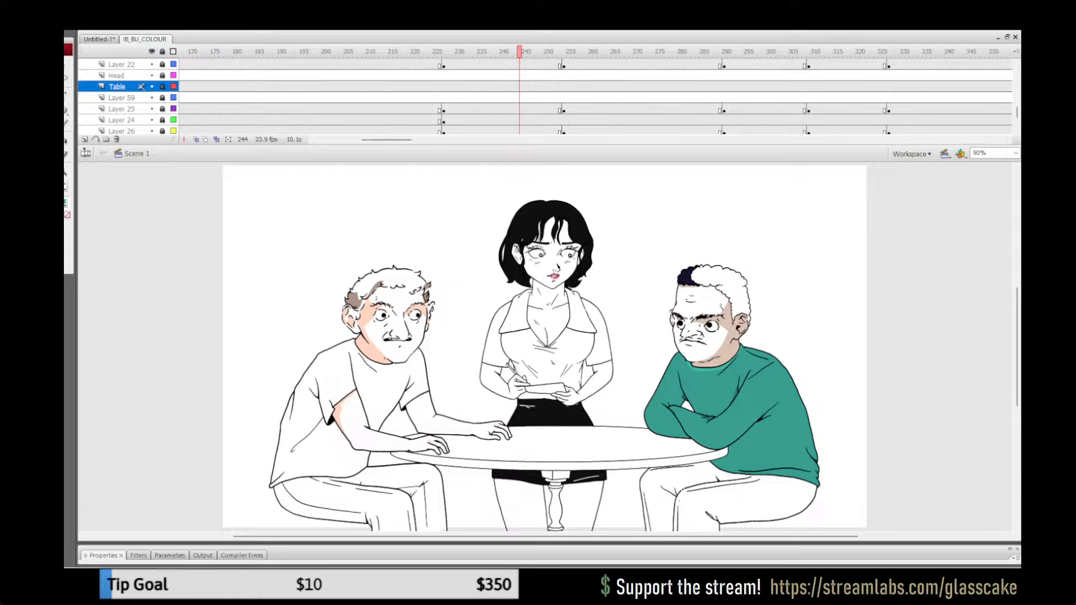
pyautogui.press('v')
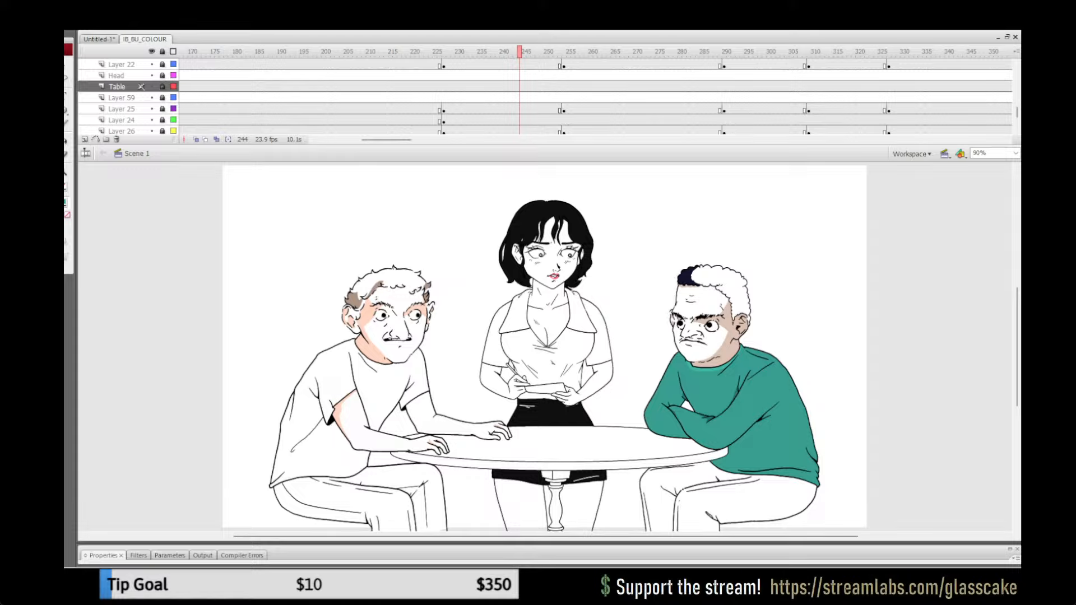
pyautogui.click(408, 110)
pyautogui.press('Return')
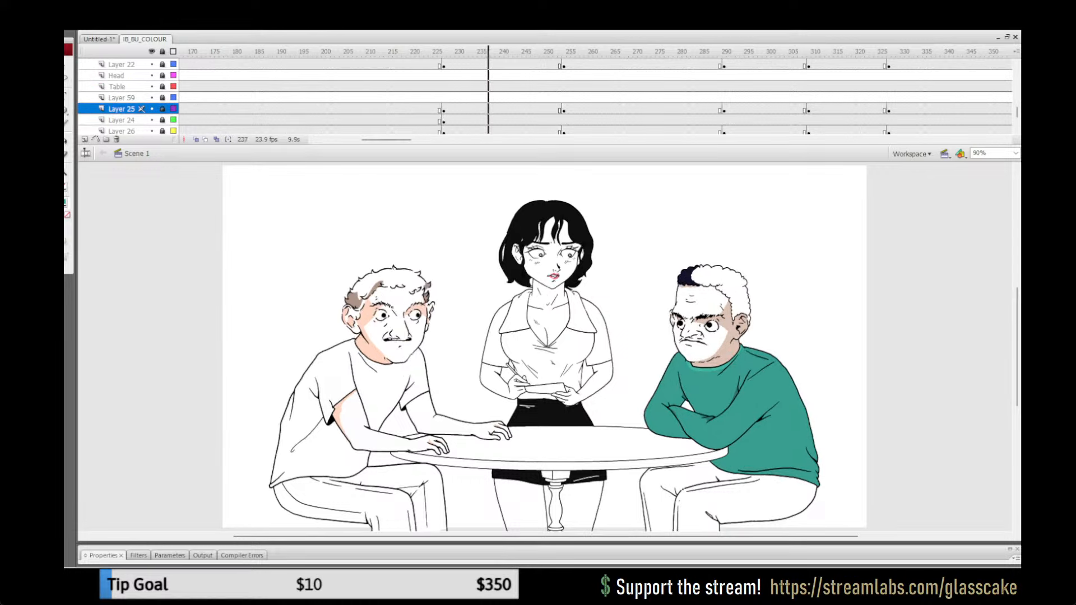
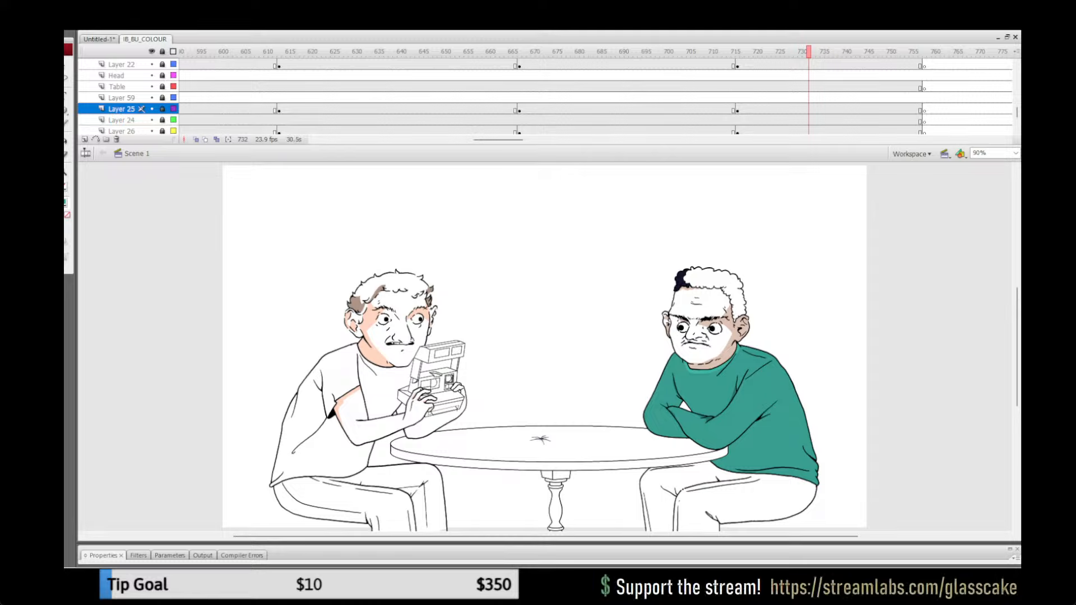
# Step: Play from about frame 658 to recheck the green sweater while the other man raises and lowers the instant camera
pyautogui.click(479, 52)
pyautogui.press('Return')
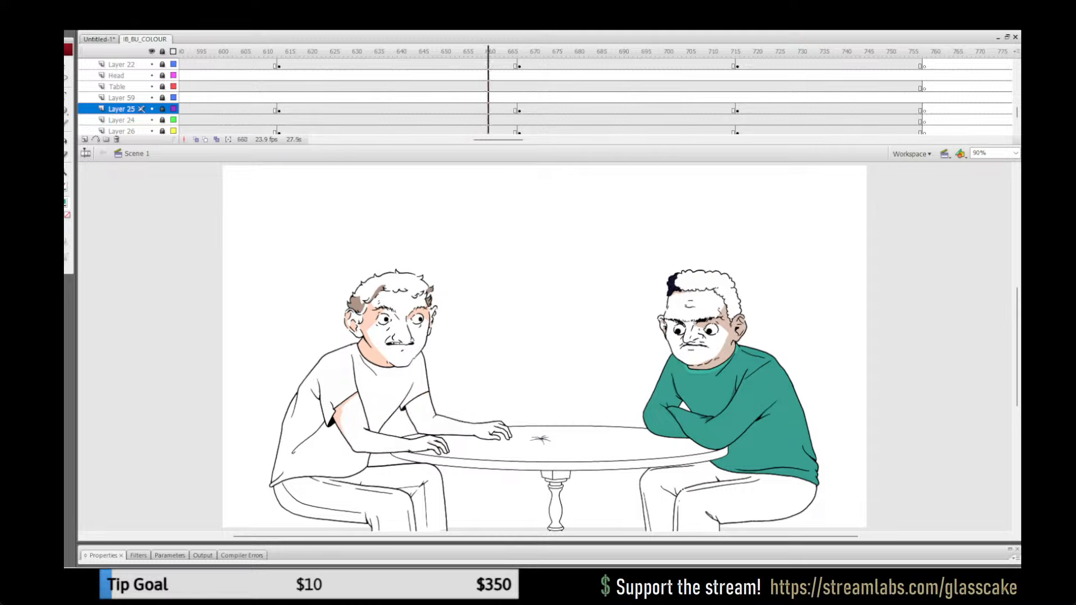
pyautogui.press('Return')
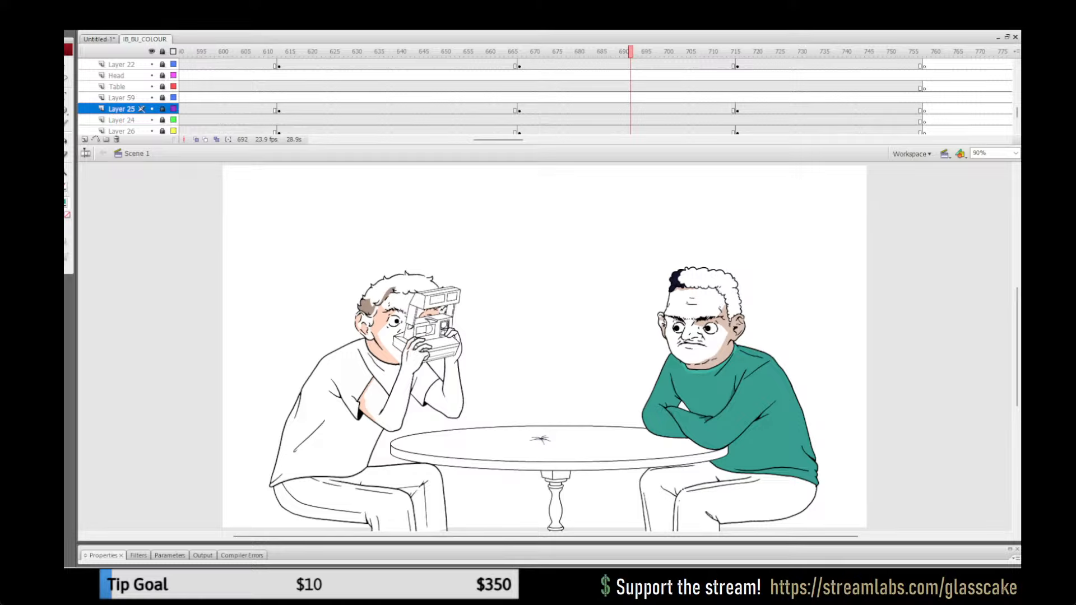
pyautogui.press('Return')
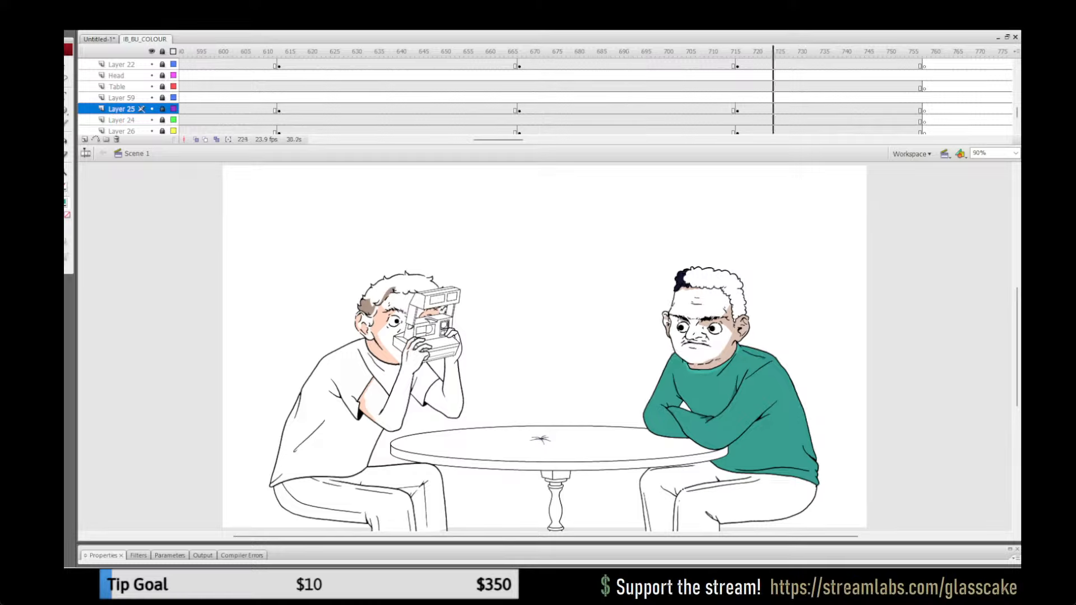
# Step: Play repeatedly from about frames 816 and 821 to check the sweater while the photo is placed on the table
pyautogui.click(755, 51)
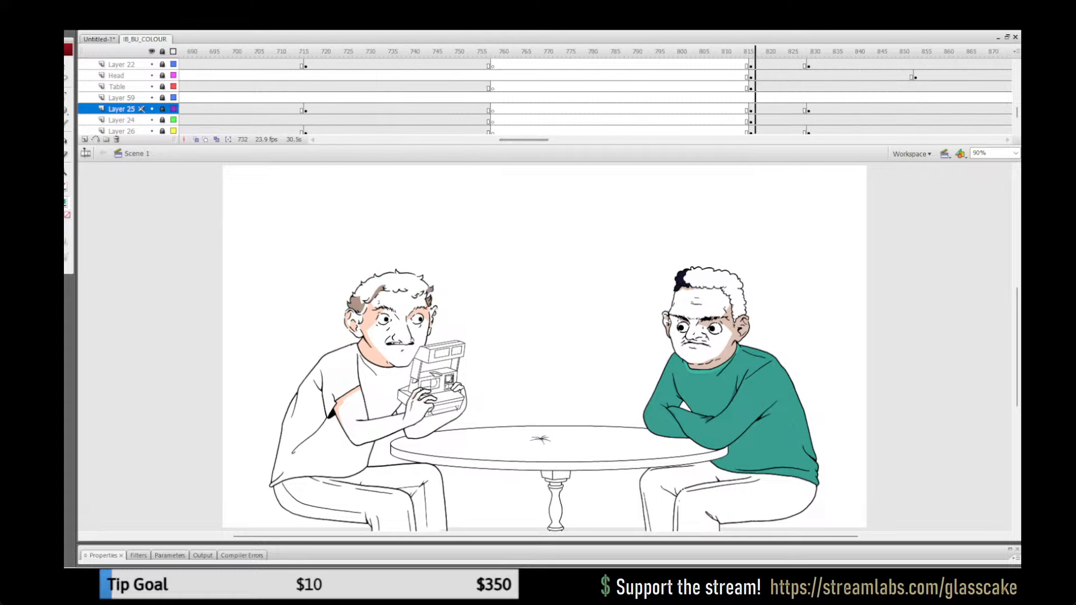
pyautogui.press('Return')
pyautogui.press('Return')
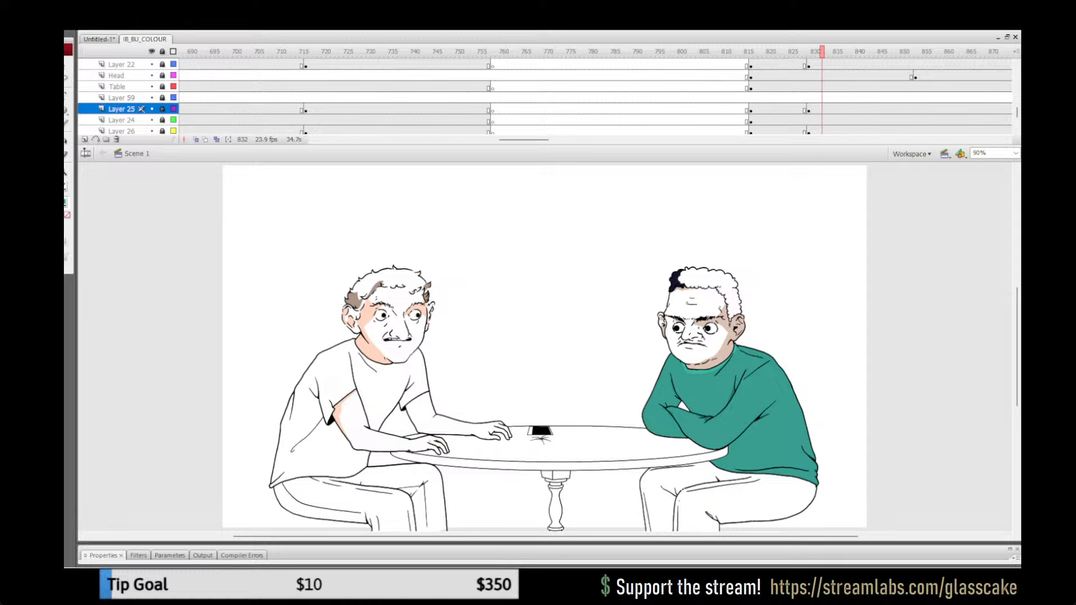
pyautogui.click(773, 52)
pyautogui.press('Return')
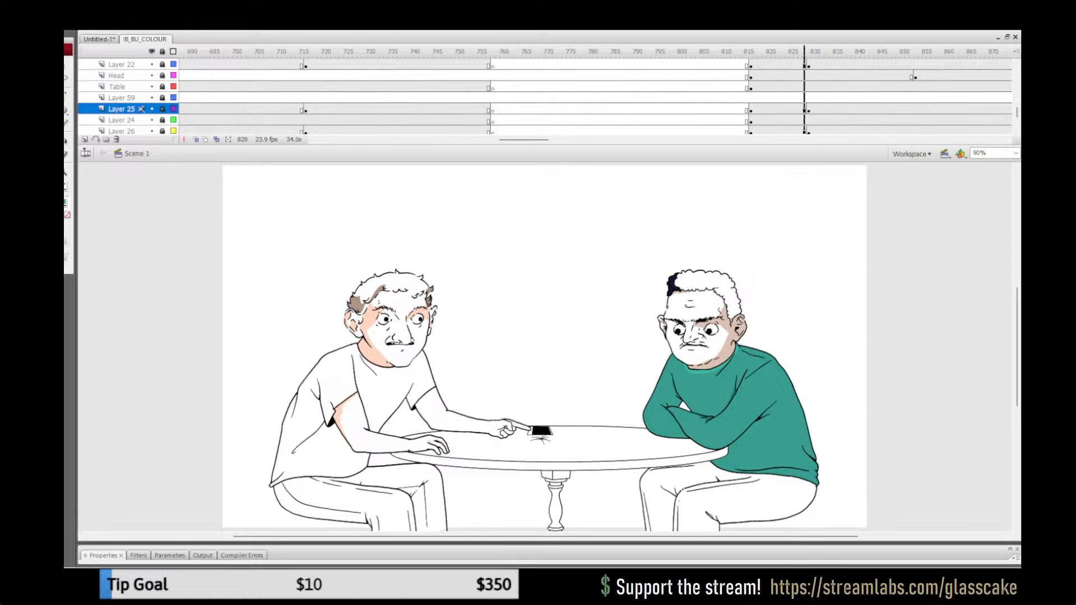
pyautogui.press('Return')
pyautogui.click(774, 51)
pyautogui.press('Return')
pyautogui.press('Return')
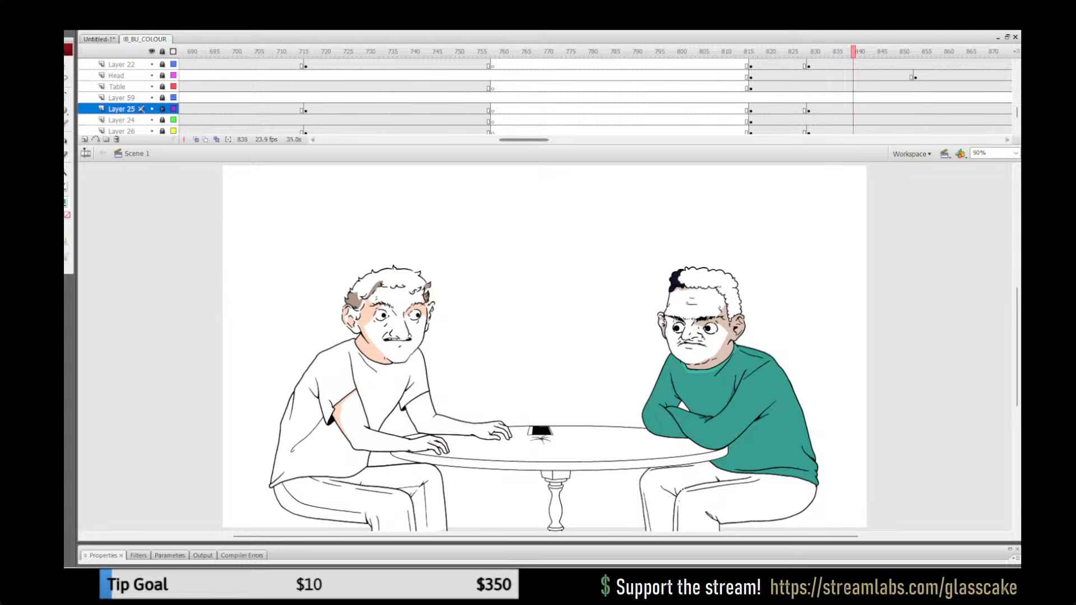
# Step: Play from about frame 848 and again from frame 821 to check the crossed-arm sweater around the photo slide
pyautogui.moveTo(525, 140); pyautogui.dragTo(541, 140)
pyautogui.click(697, 51)
pyautogui.click(622, 51)
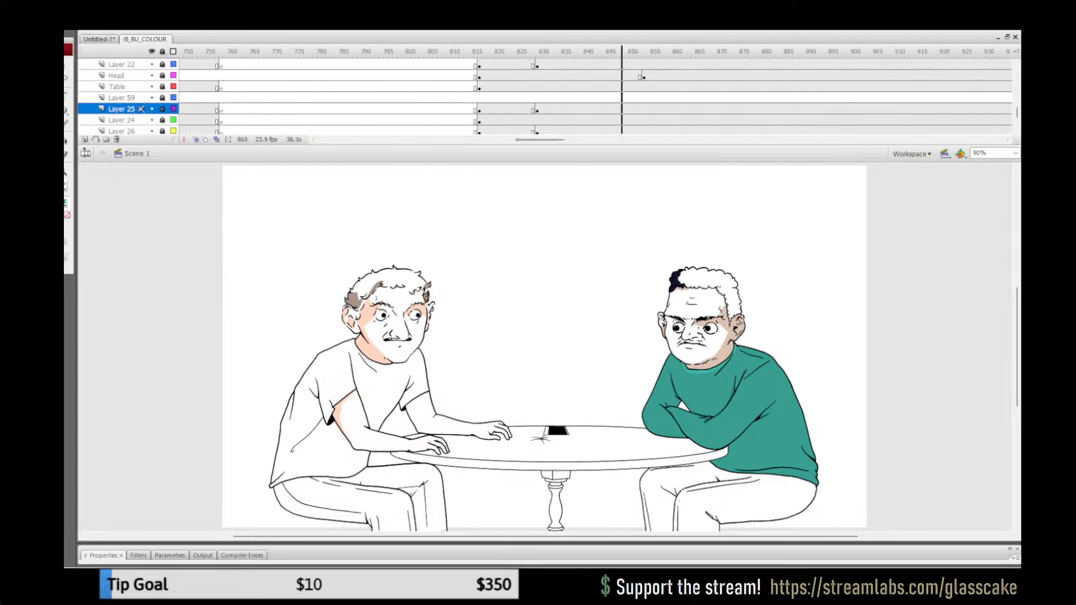
pyautogui.press('Return')
pyautogui.press('Return')
pyautogui.click(502, 52)
# Step: Play from about frames 1035 and 1024 to check the sweater as the man picks up the photo and beyond
pyautogui.press('Return')
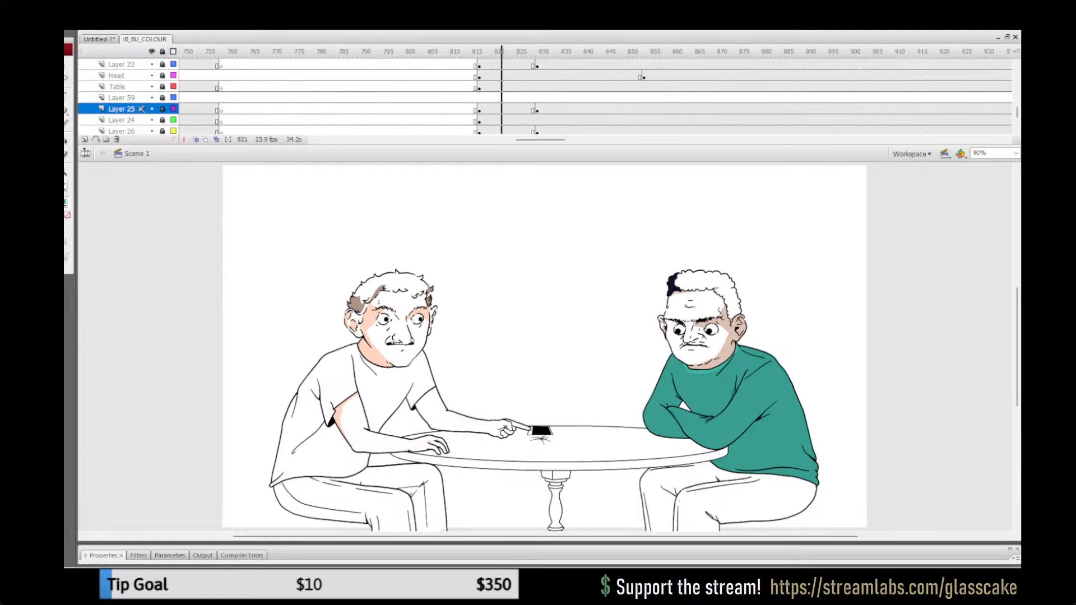
pyautogui.moveTo(540, 140); pyautogui.dragTo(593, 140)
pyautogui.click(564, 52)
pyautogui.press('Return')
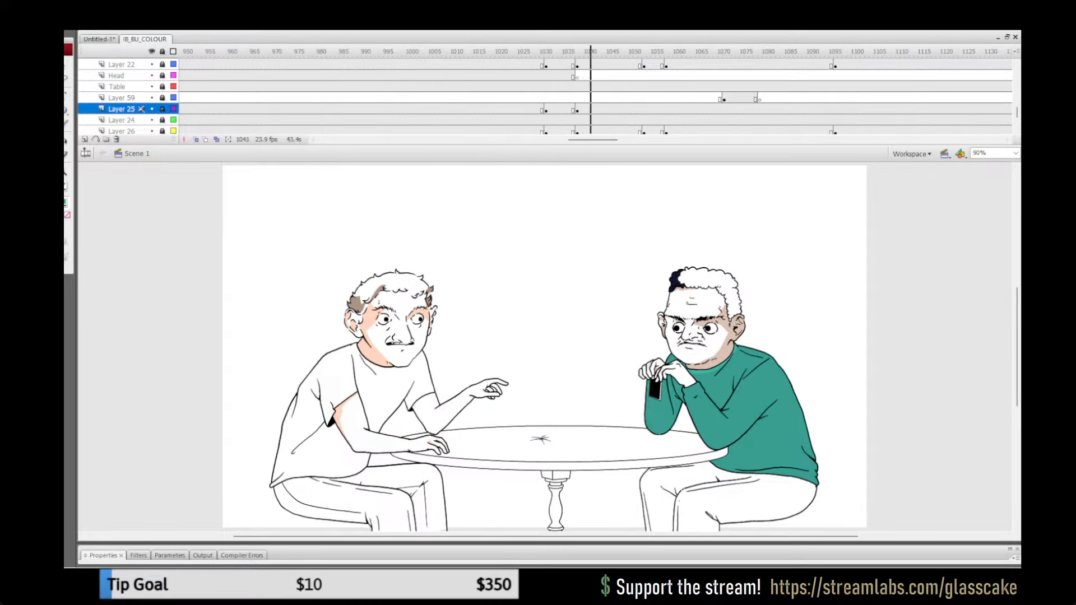
pyautogui.click(568, 52)
pyautogui.press('Return')
pyautogui.press('Return')
pyautogui.click(516, 52)
pyautogui.press('Return')
pyautogui.press('Return')
pyautogui.click(515, 51)
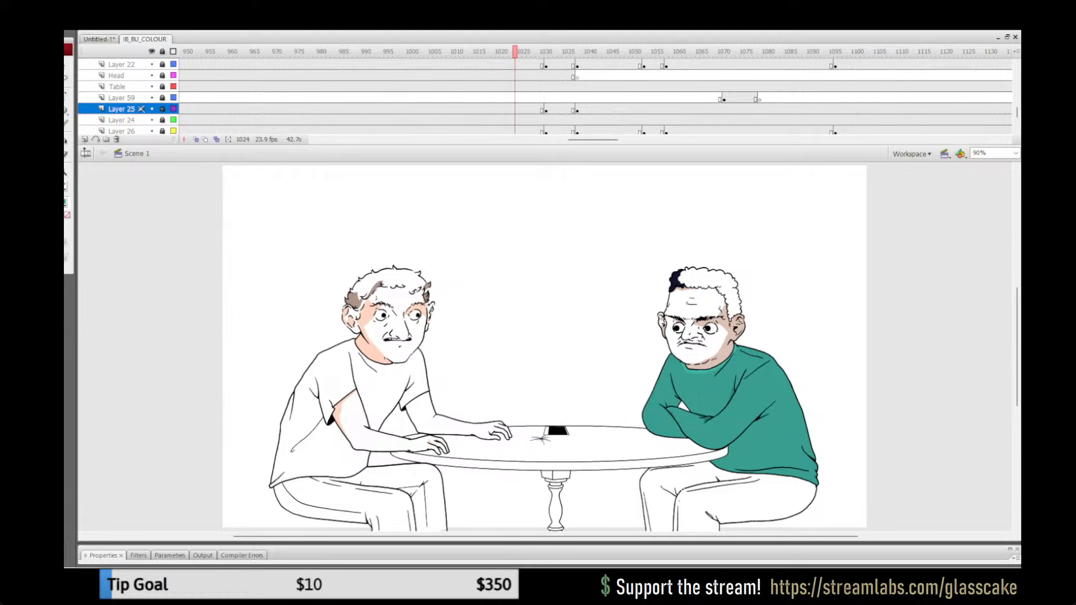
pyautogui.press('Return')
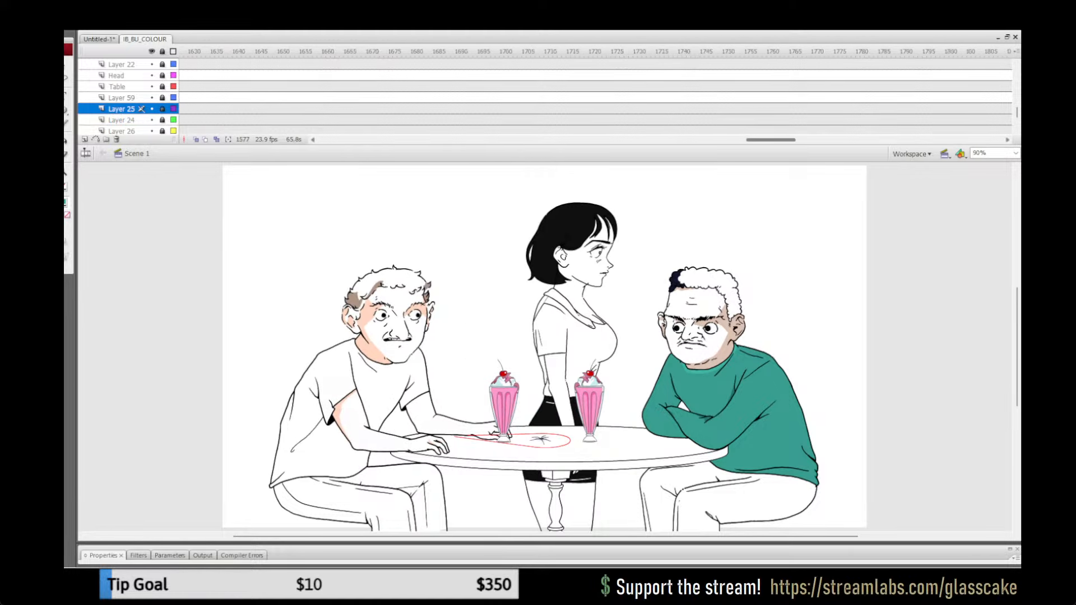
# Step: Play and jump through the closing milkshake section around frame 1843 to check the sweater colouring
pyautogui.moveTo(770, 140); pyautogui.dragTo(821, 139)
pyautogui.click(785, 98)
pyautogui.press('Return')
pyautogui.click(549, 65)
pyautogui.click(315, 52)
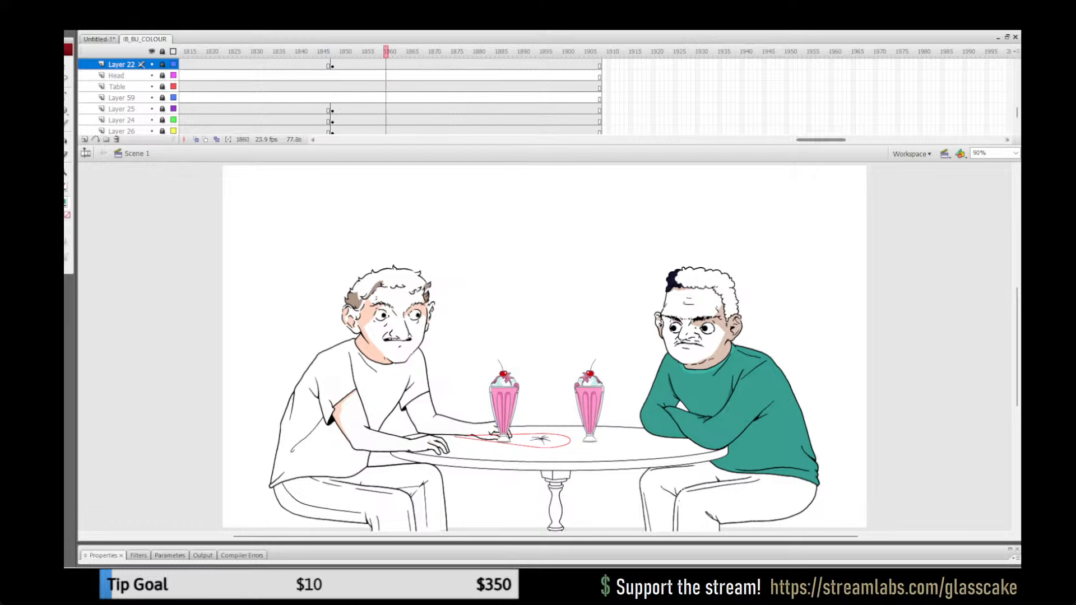
# Step: Scrub the waitress and milkshake shots between frames 1463 and 1507 and an earlier section to check the sweater
pyautogui.moveTo(819, 140); pyautogui.dragTo(708, 139)
pyautogui.moveTo(591, 52); pyautogui.dragTo(533, 51)
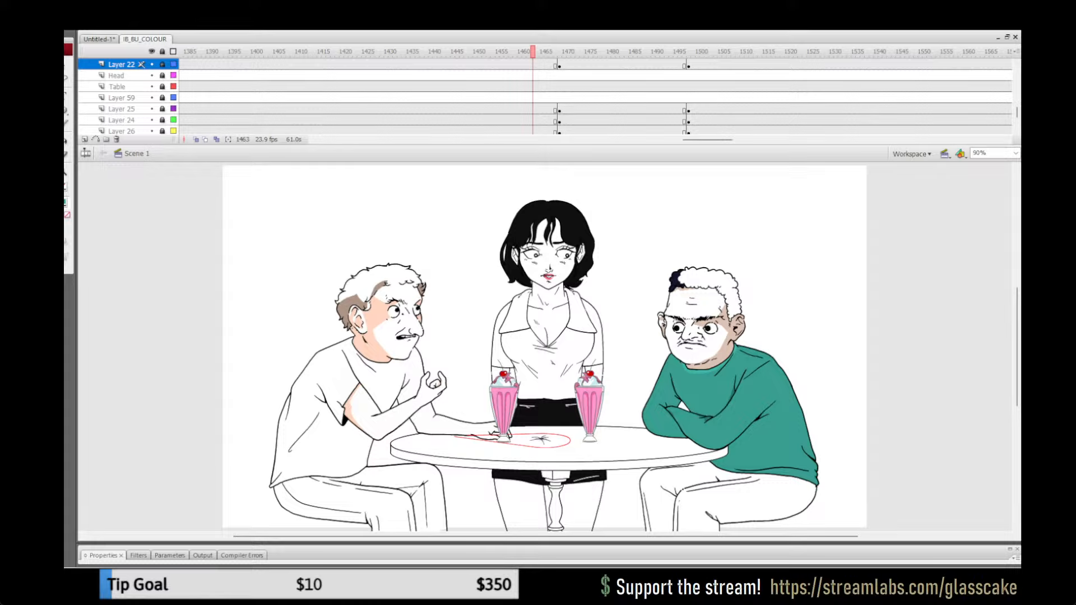
pyautogui.moveTo(533, 51); pyautogui.dragTo(728, 52)
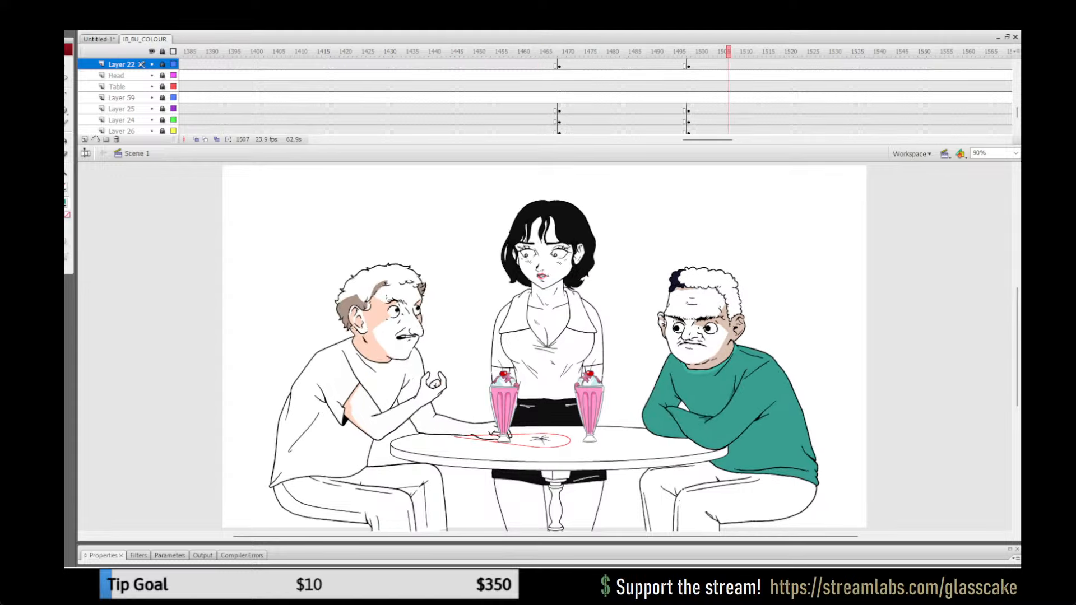
pyautogui.moveTo(707, 140); pyautogui.dragTo(661, 139)
pyautogui.moveTo(266, 51); pyautogui.dragTo(292, 52)
# Step: Scrub to frame 1072 and play from frame 1025 to check the sweater in the raised-hand and photo shots
pyautogui.moveTo(662, 140); pyautogui.dragTo(603, 140)
pyautogui.moveTo(511, 52); pyautogui.dragTo(559, 51)
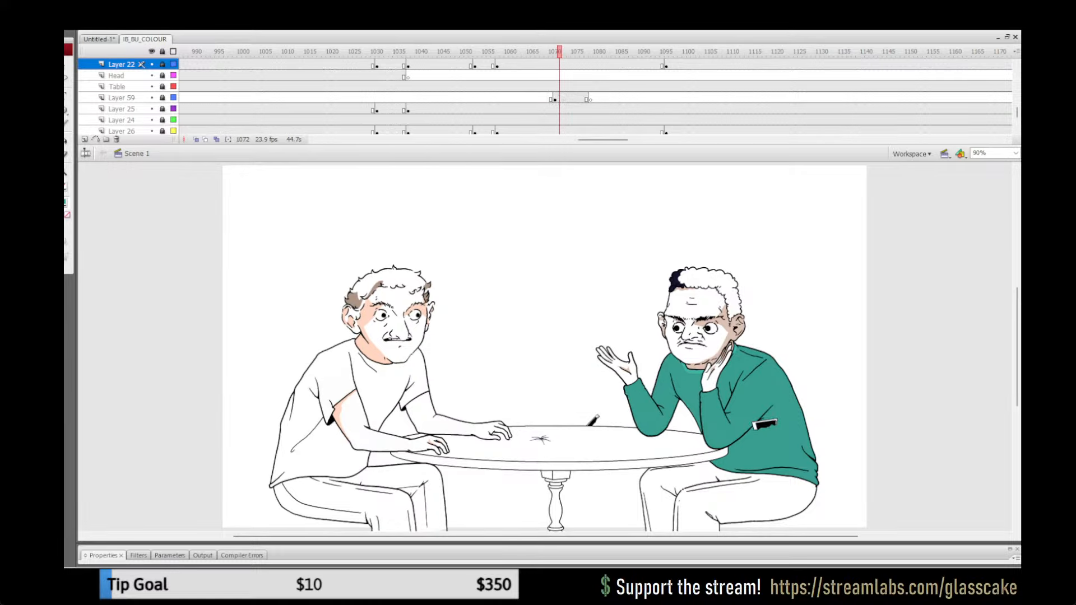
pyautogui.moveTo(359, 52)
pyautogui.mouseDown()
pyautogui.moveTo(525, 51)
pyautogui.moveTo(351, 51)
pyautogui.mouseUp()
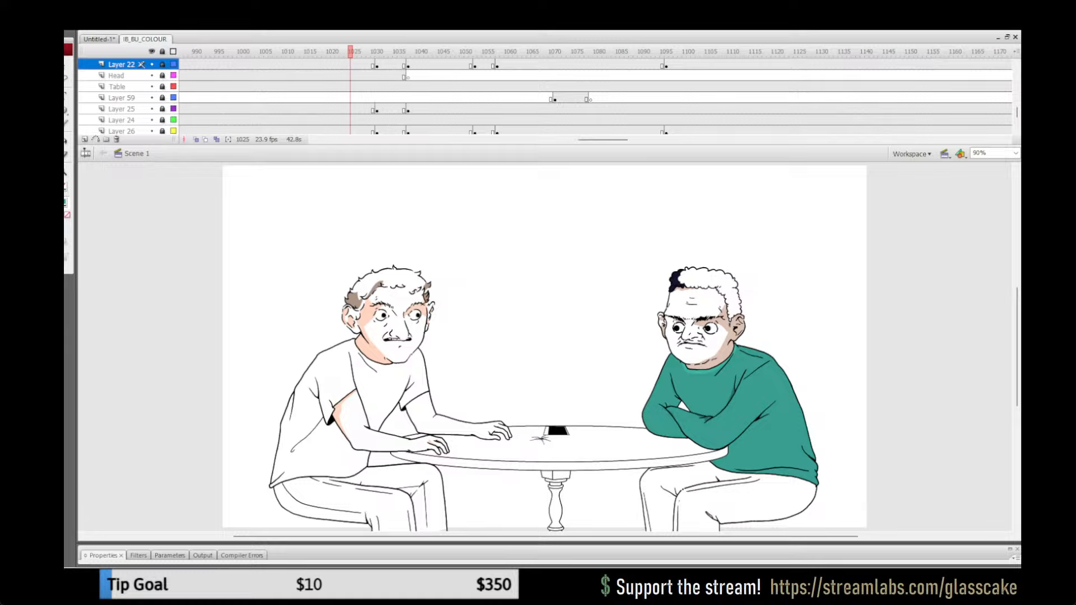
pyautogui.press('Return')
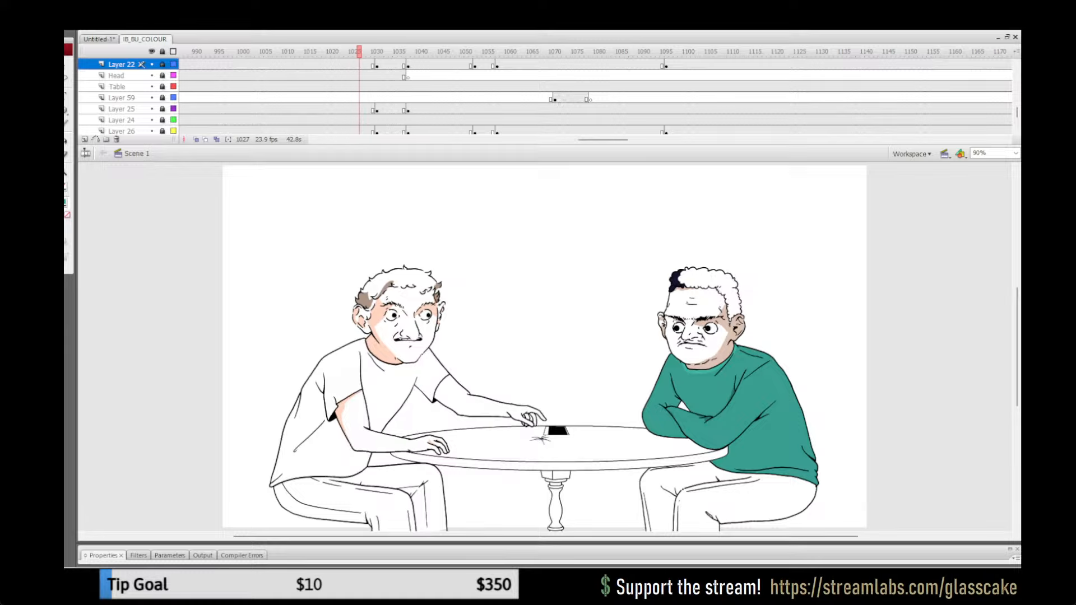
# Step: Scrub back to frame 832 and around frame 662 to compare the sweater before and after the camera shots
pyautogui.moveTo(586, 140); pyautogui.dragTo(545, 140)
pyautogui.click(436, 51)
pyautogui.moveTo(435, 51); pyautogui.dragTo(466, 51)
pyautogui.moveTo(544, 140); pyautogui.dragTo(510, 140)
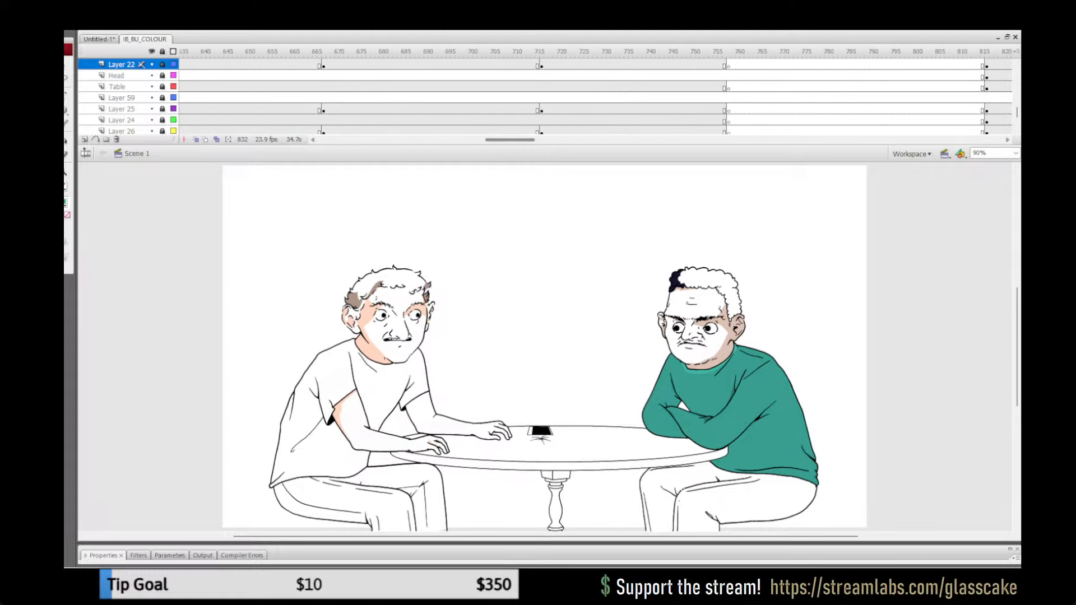
pyautogui.click(364, 52)
pyautogui.click(301, 52)
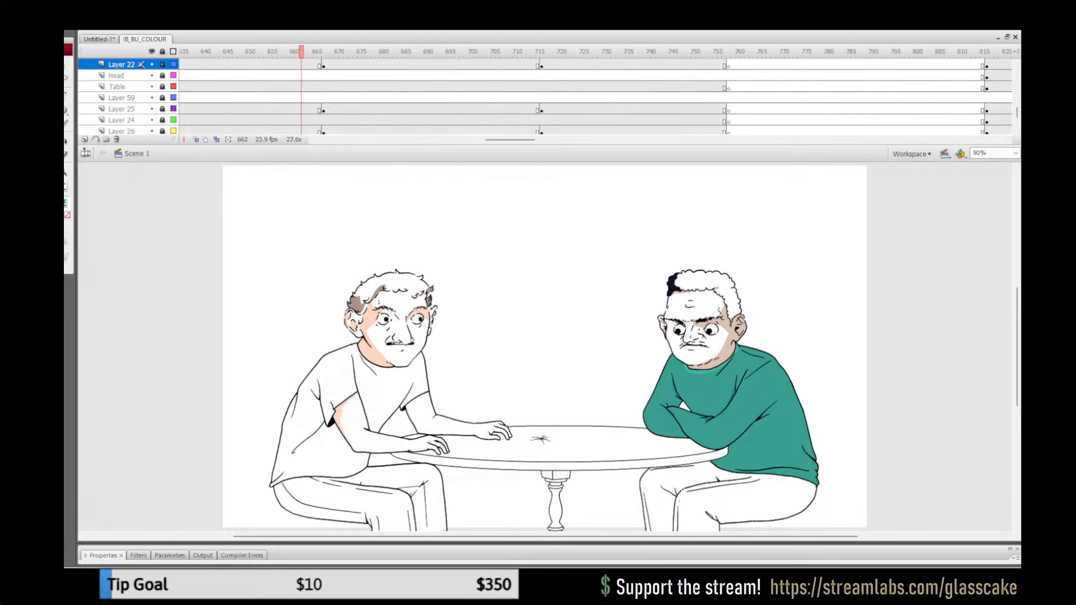
pyautogui.moveTo(301, 51); pyautogui.dragTo(323, 52)
# Step: Scrub to frame 625 and play from about frame 591 to check the sweater during the raised-fist shot
pyautogui.moveTo(509, 140); pyautogui.dragTo(480, 140)
pyautogui.moveTo(465, 51); pyautogui.dragTo(639, 52)
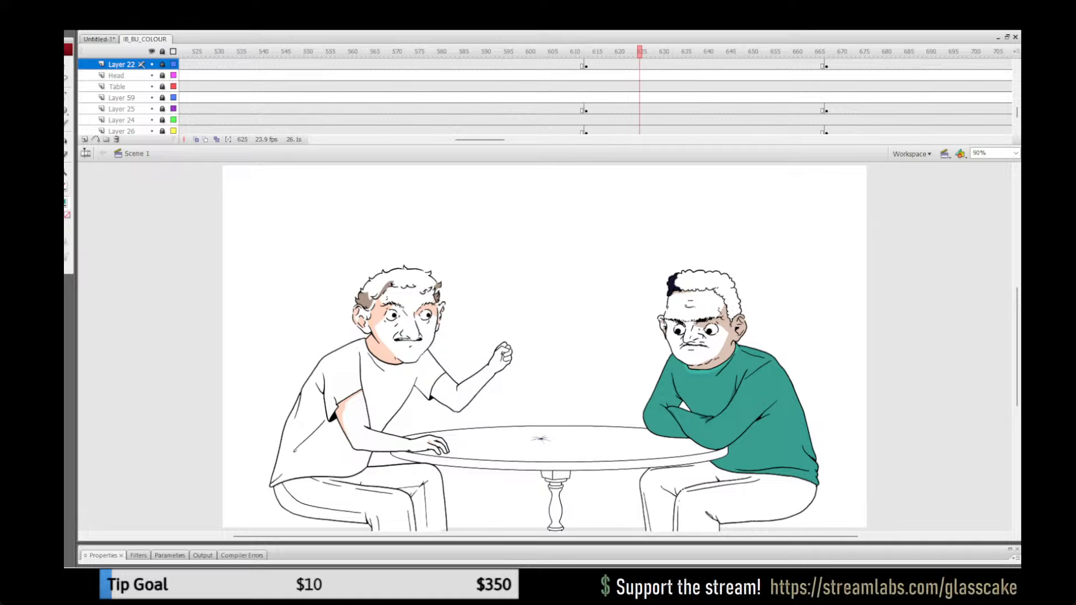
pyautogui.click(488, 65)
pyautogui.press('Return')
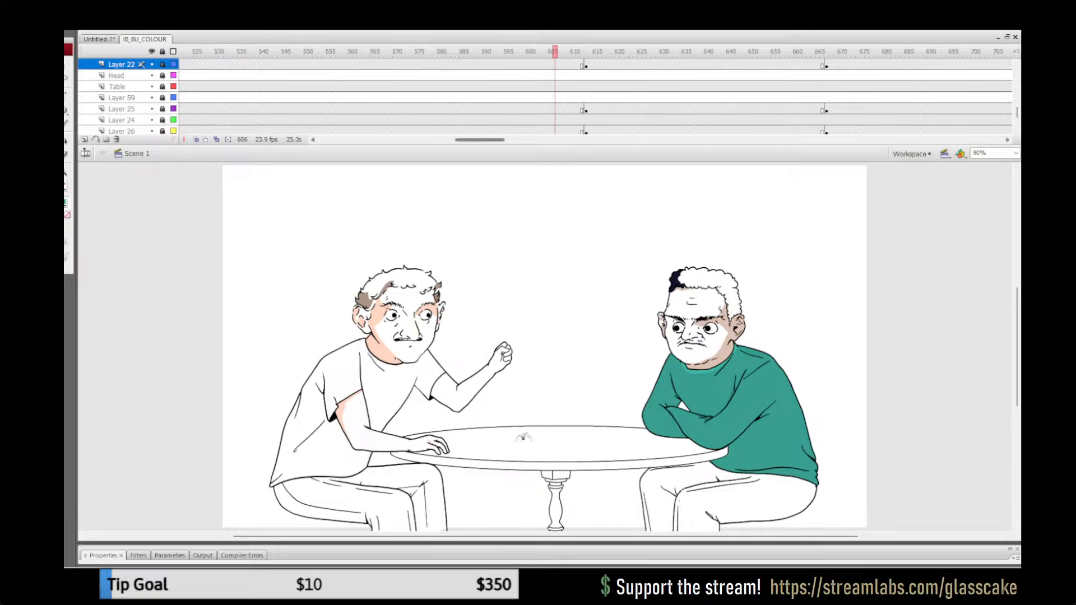
# Step: Play from about frame 363 to check the crossed-arm sweater while the two men sit alone
pyautogui.moveTo(480, 139); pyautogui.dragTo(423, 139)
pyautogui.click(439, 52)
pyautogui.press('Return')
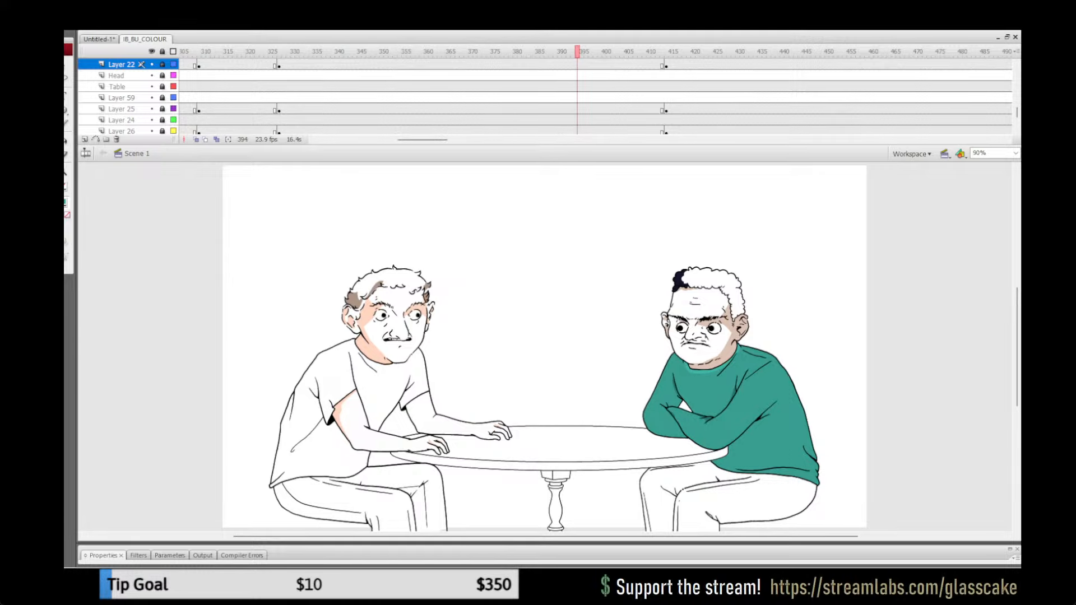
# Step: Replay from frame 317 to check the sweater on the two-finger gesture beside the waitress
pyautogui.moveTo(248, 51); pyautogui.dragTo(234, 52)
pyautogui.press('Return')
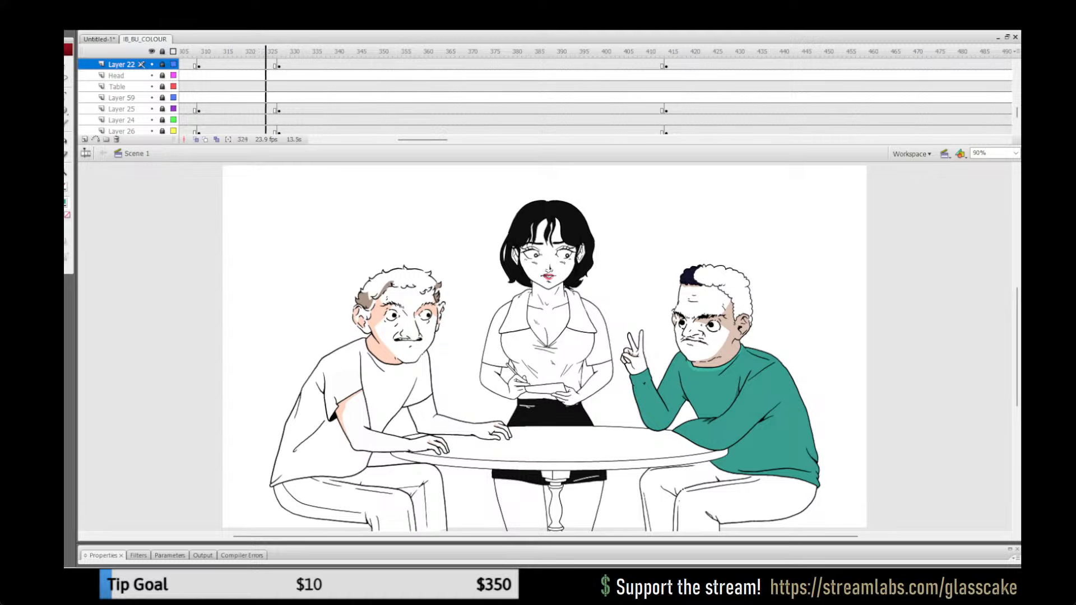
pyautogui.click(234, 52)
pyautogui.press('Return')
pyautogui.click(234, 52)
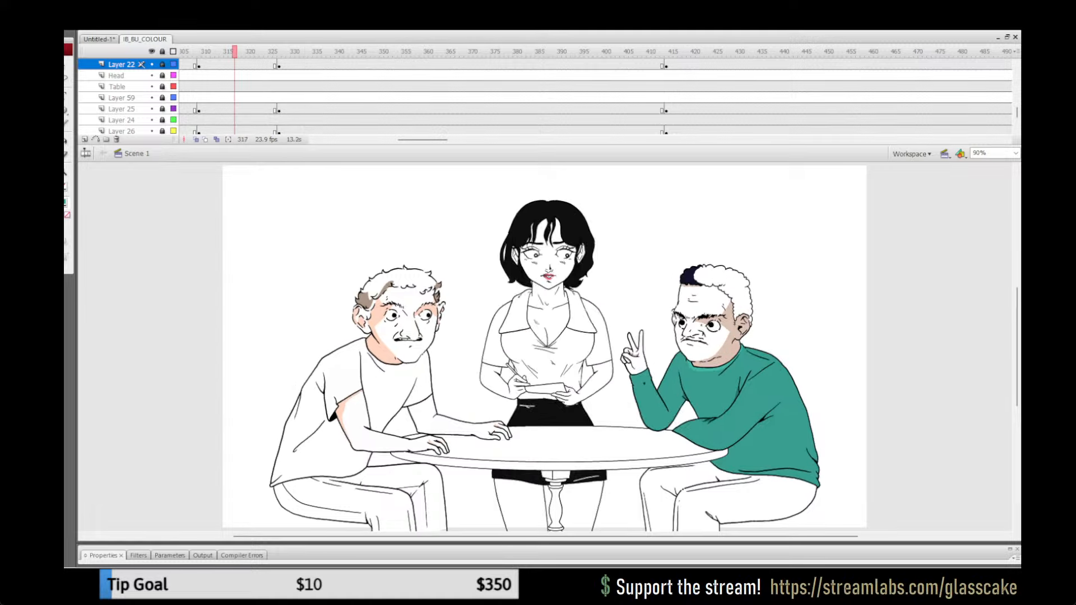
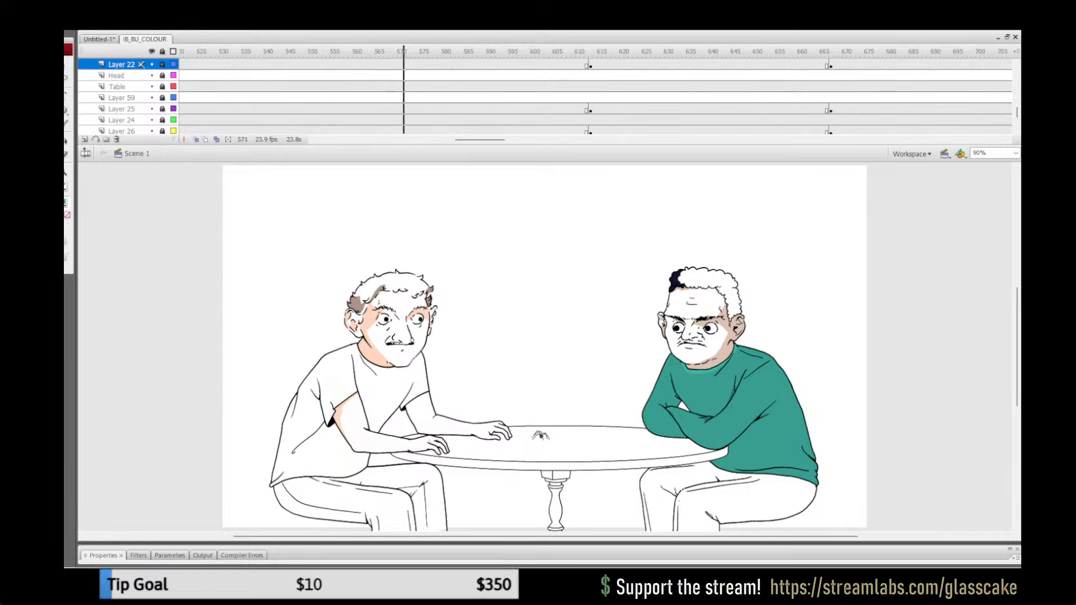
# Step: Scrub from frame 571 through about frames 677 and 730 to 822, checking the sweater across the camera and photo shots
pyautogui.moveTo(618, 51); pyautogui.dragTo(876, 51)
pyautogui.moveTo(481, 140); pyautogui.dragTo(497, 140)
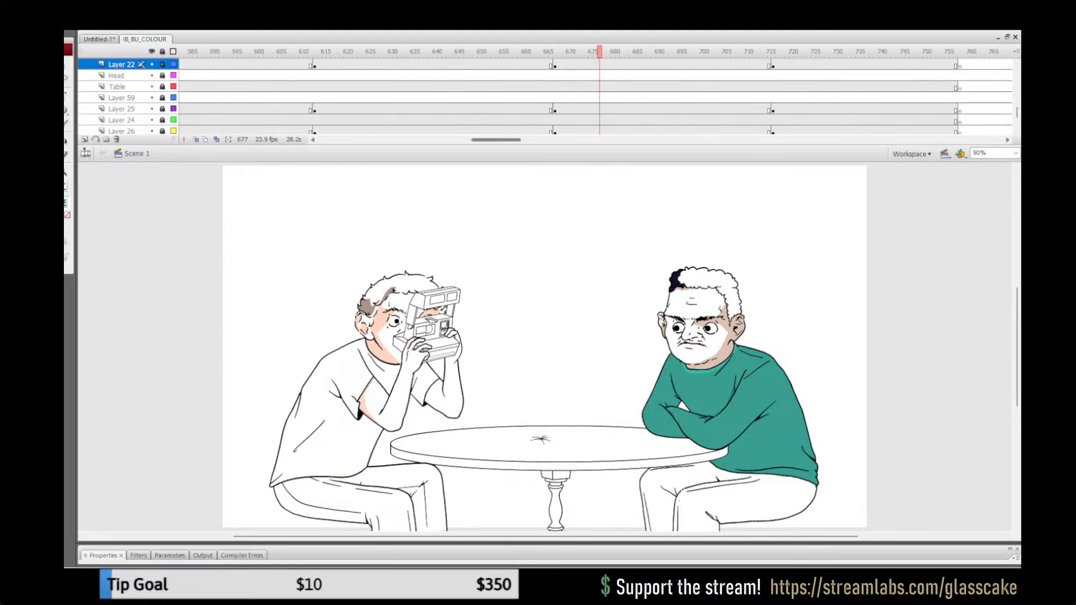
pyautogui.moveTo(602, 51); pyautogui.dragTo(835, 51)
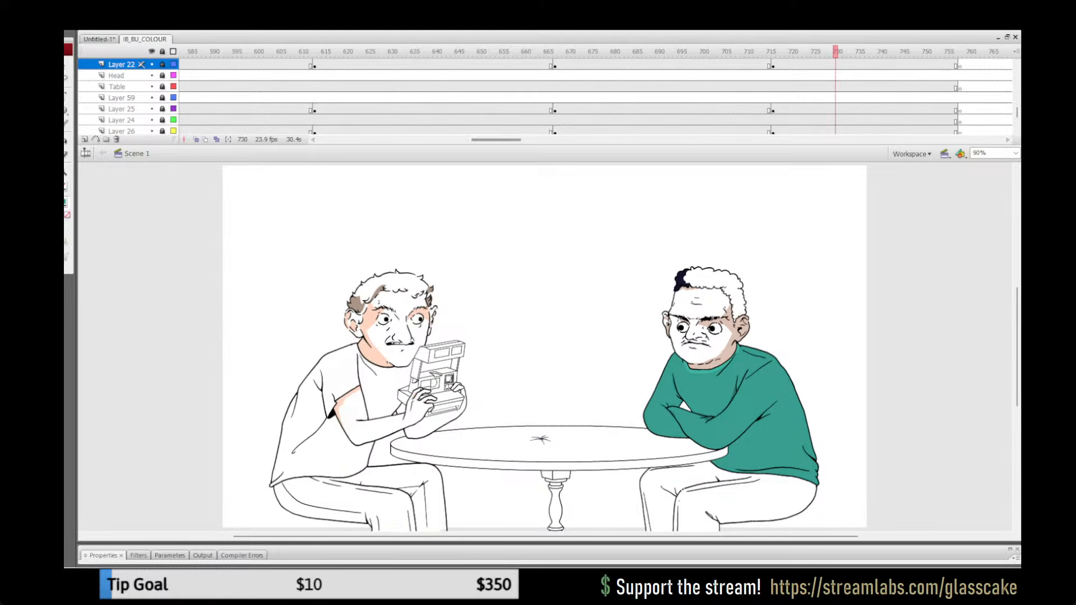
pyautogui.moveTo(497, 140); pyautogui.dragTo(519, 139)
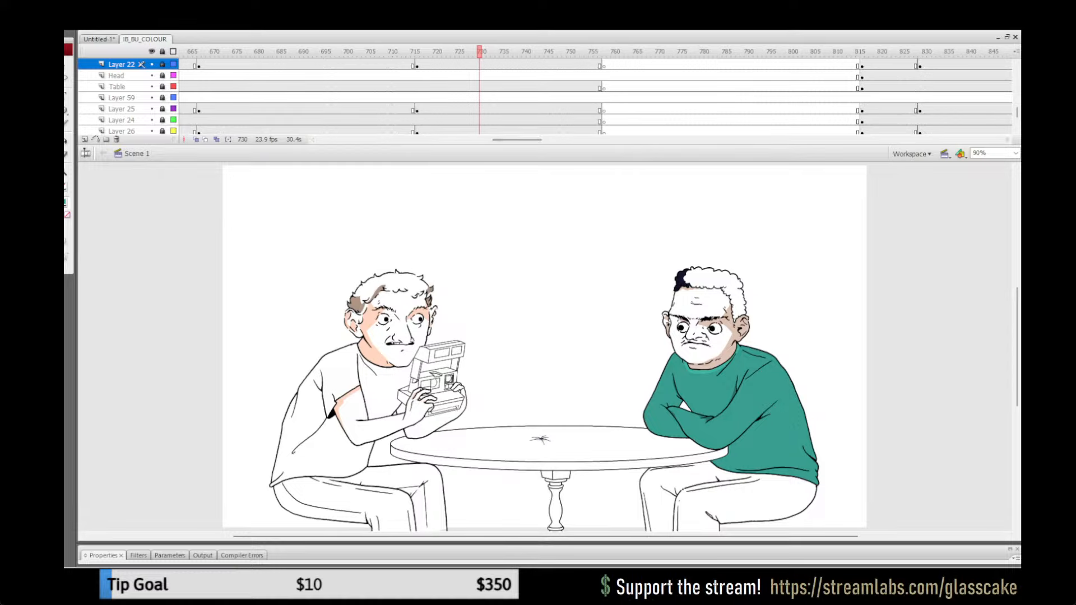
pyautogui.moveTo(877, 51); pyautogui.dragTo(889, 51)
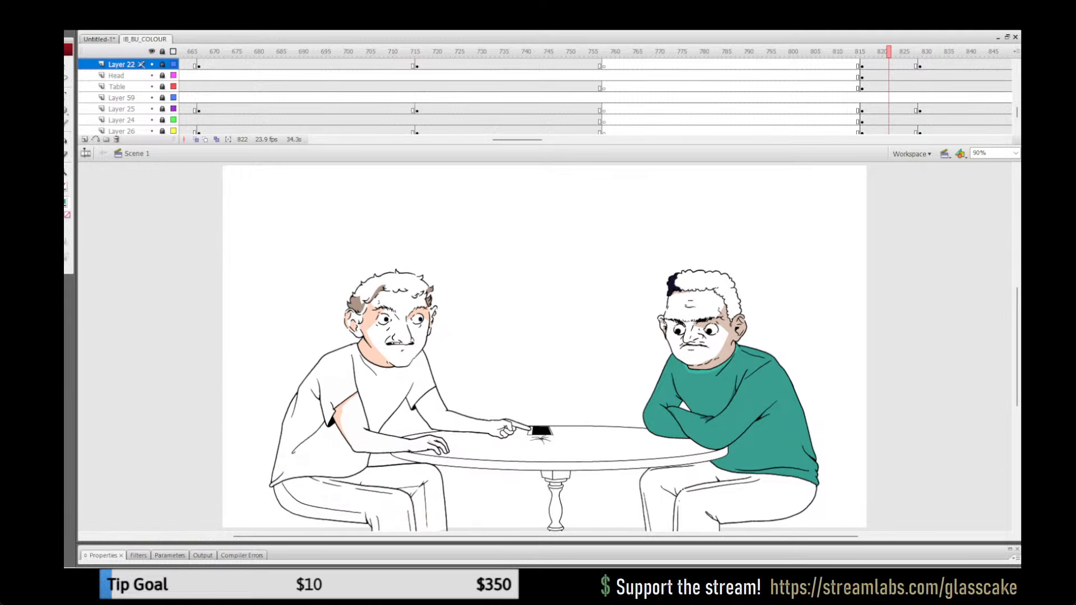
# Step: Replay the camera shots from about frame 647 past 843 and continue through the later shots to check the colouring
pyautogui.moveTo(470, 52); pyautogui.dragTo(497, 52)
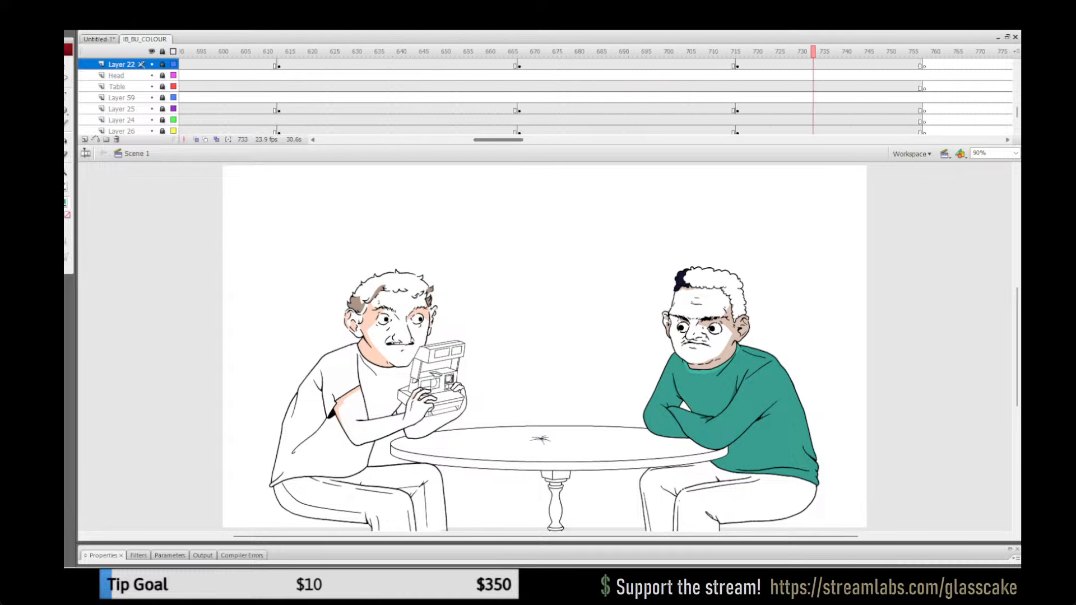
pyautogui.press('Return')
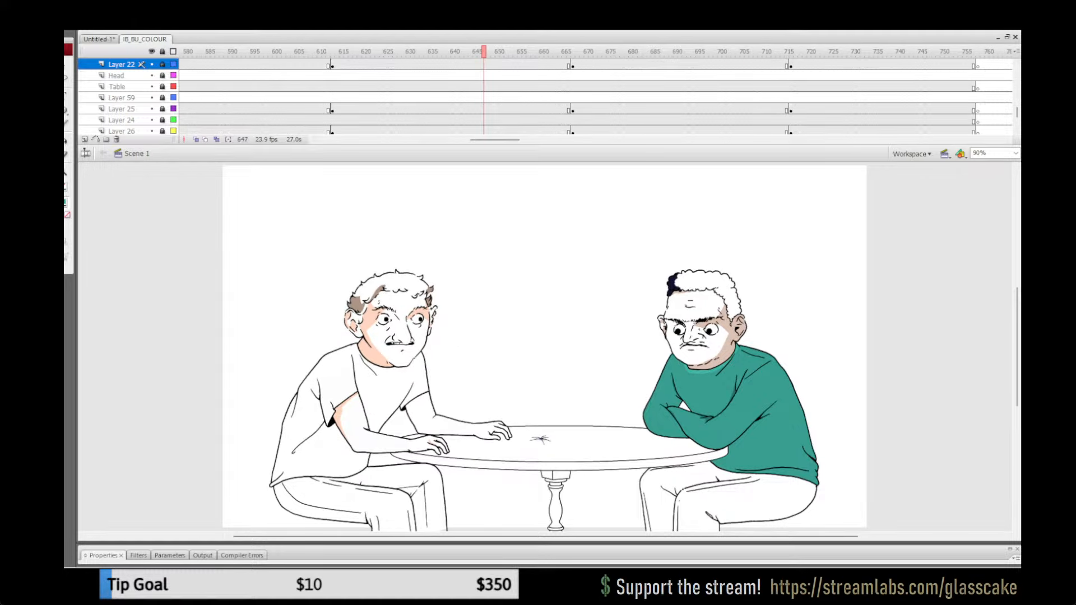
pyautogui.press('Return')
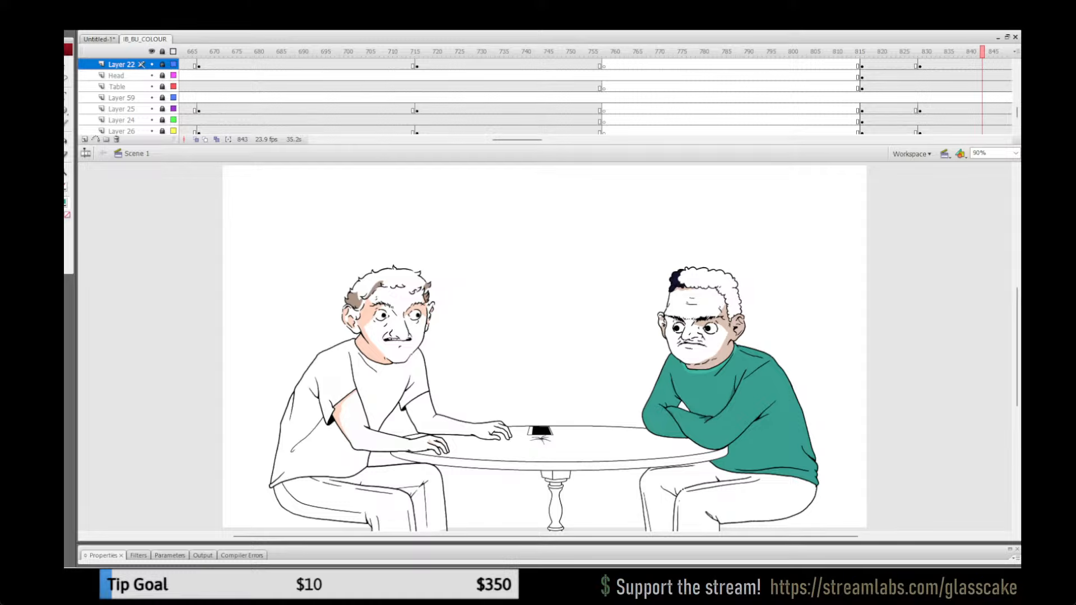
pyautogui.click(871, 52)
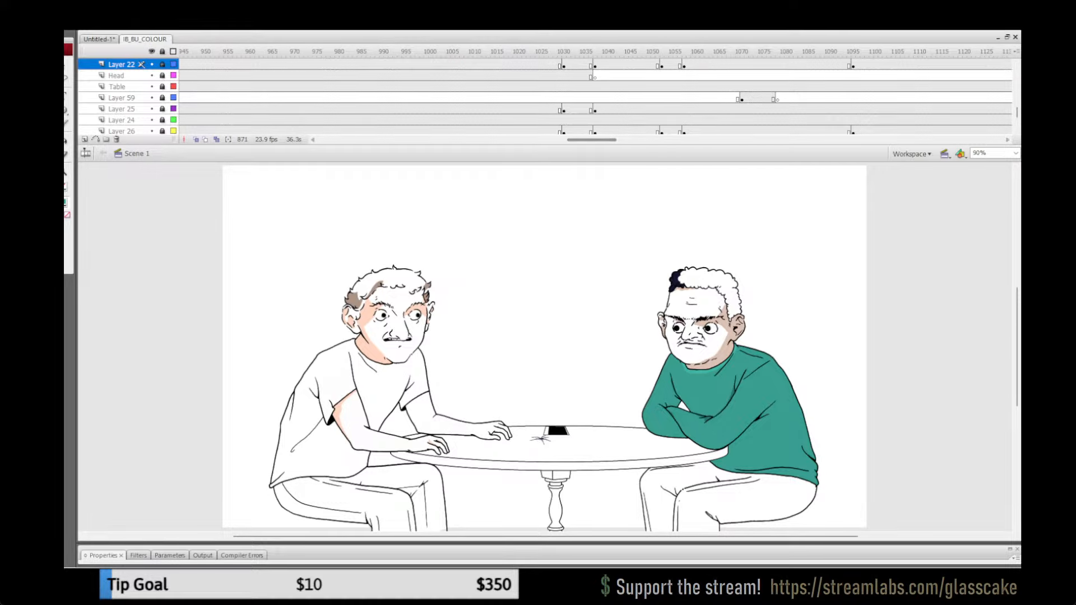
pyautogui.click(582, 51)
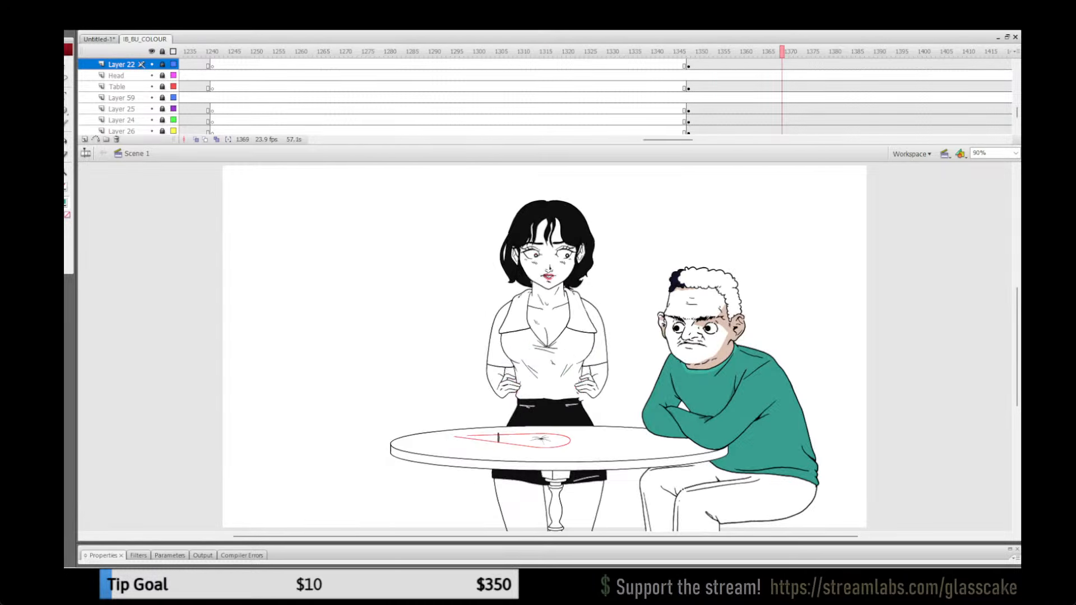
# Step: Go back to frame 1233 and sample the peach skin-shadow tone from the moustached man's face as the fill colour
pyautogui.moveTo(781, 52); pyautogui.dragTo(692, 51)
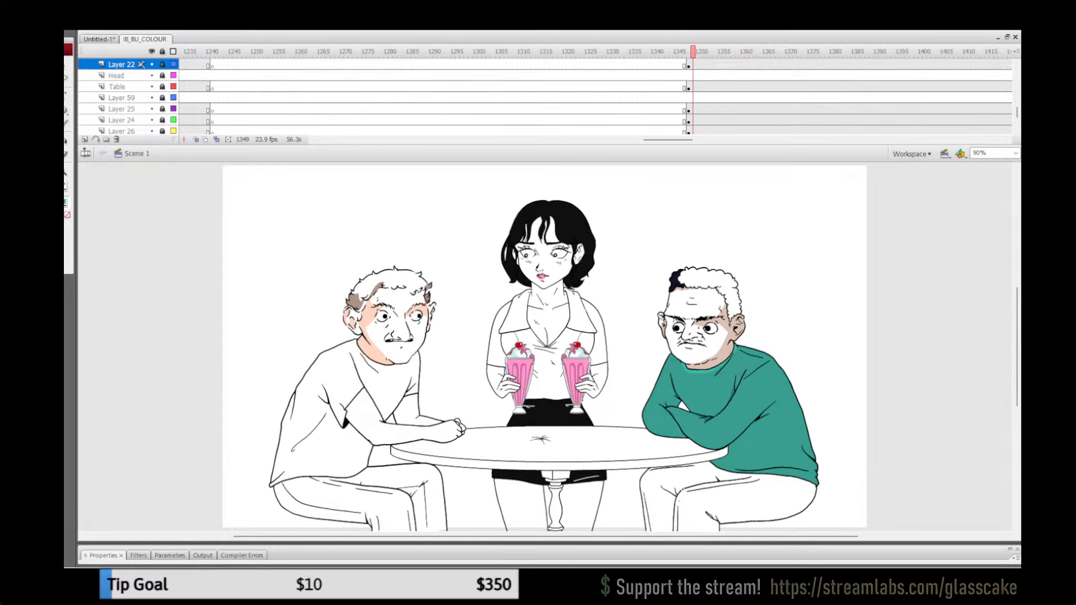
pyautogui.moveTo(668, 140); pyautogui.dragTo(651, 139)
pyautogui.click(466, 52)
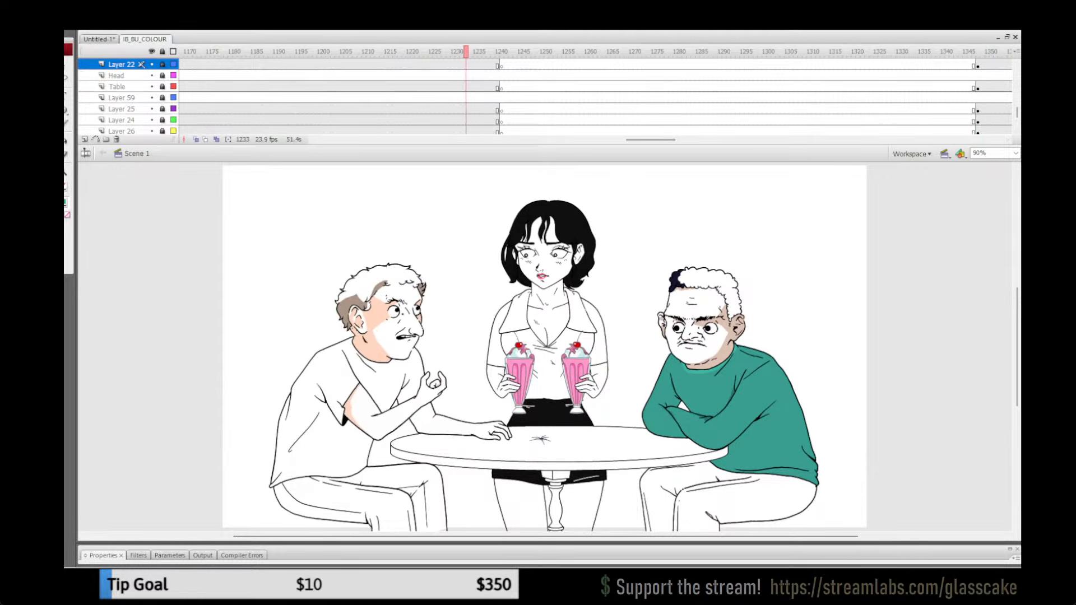
pyautogui.click(65, 202)
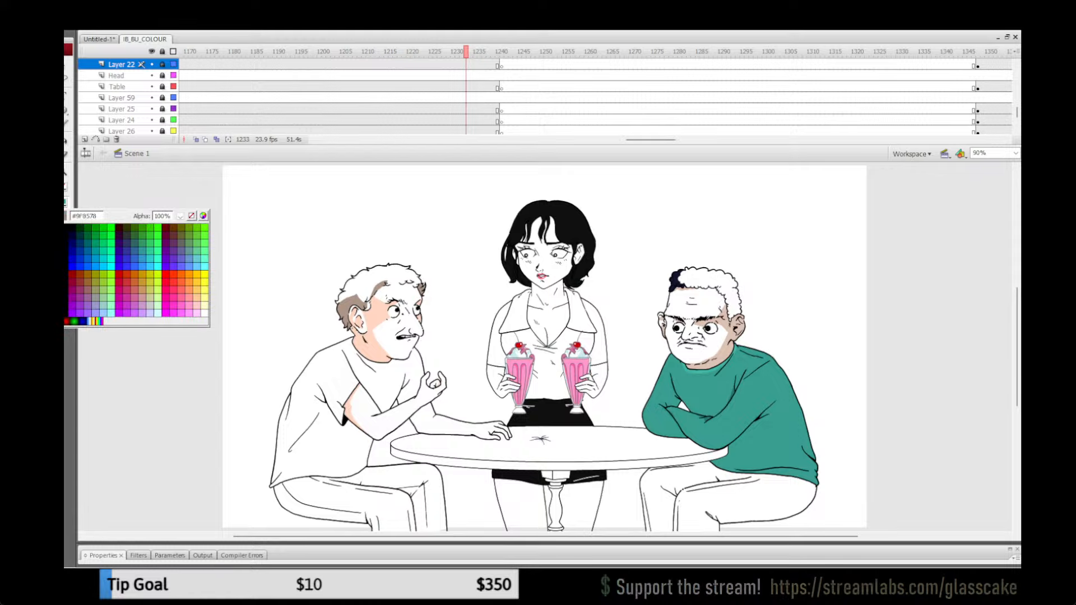
pyautogui.click(381, 315)
# Step: Return to frame 1350, unlock all layers and open the moustached man's upper-arm group for editing
pyautogui.moveTo(650, 139); pyautogui.dragTo(669, 140)
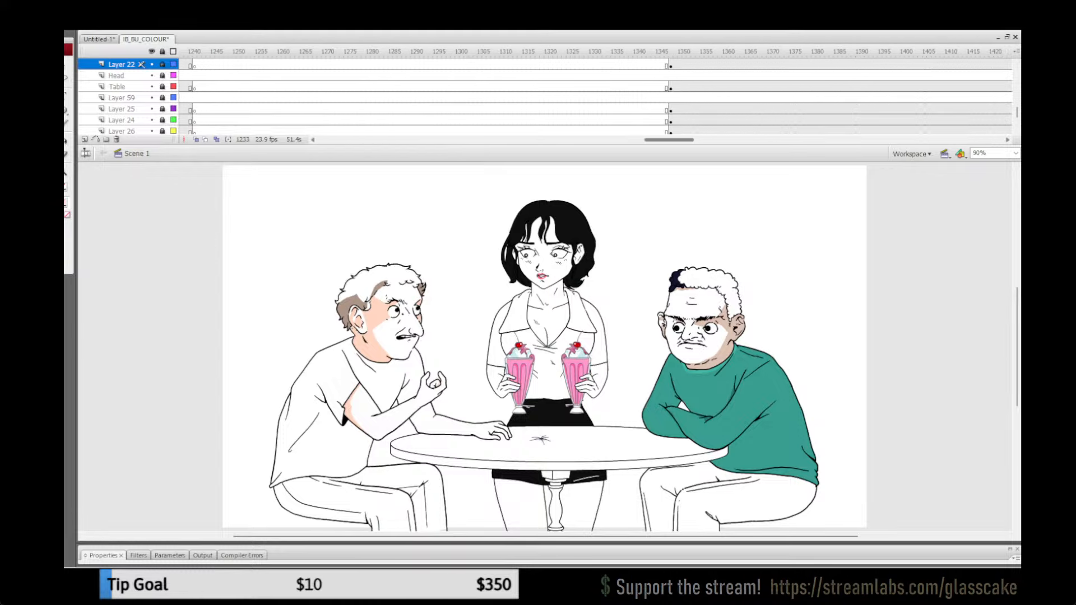
pyautogui.click(680, 52)
pyautogui.click(162, 51)
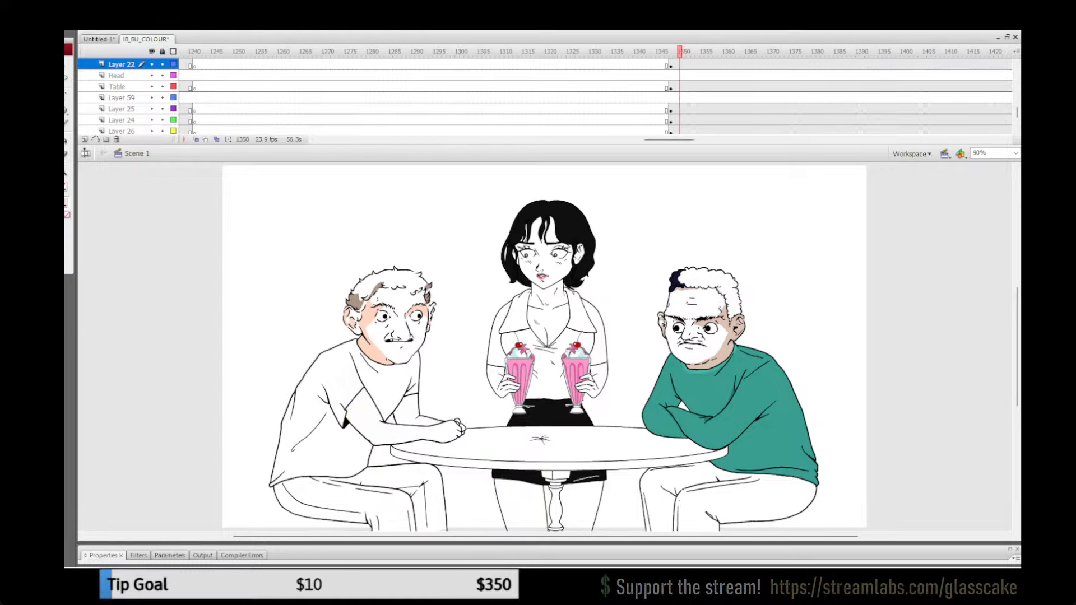
pyautogui.doubleClick(363, 408)
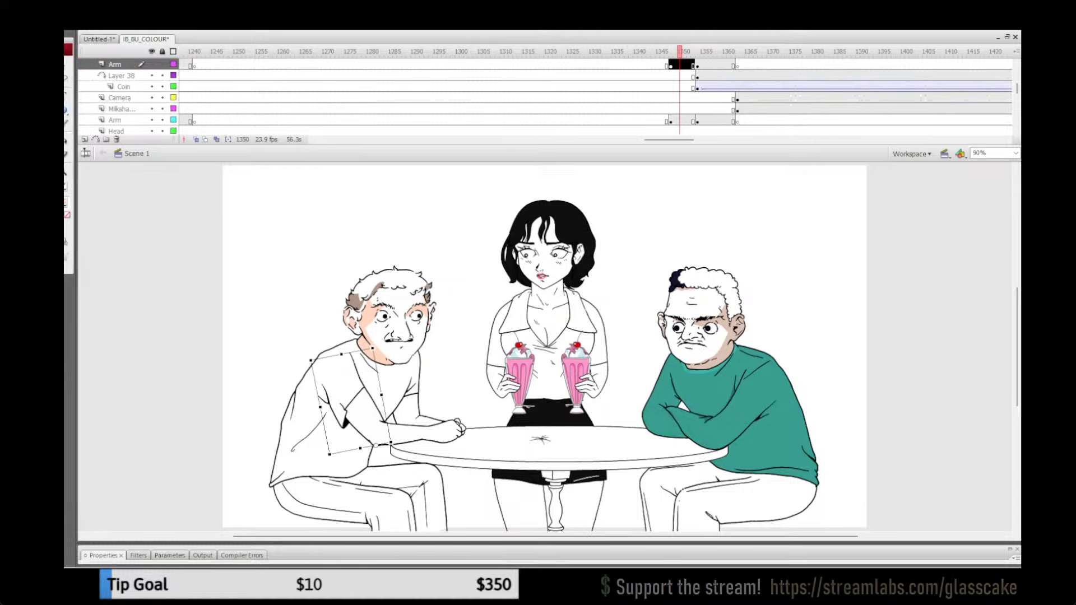
pyautogui.press('z')
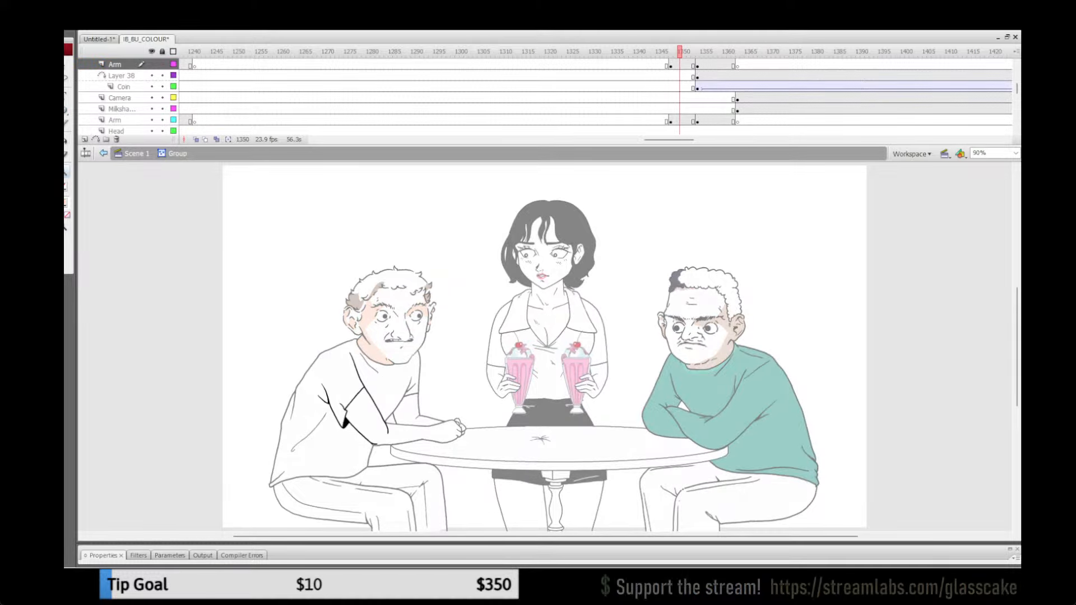
# Step: Outline a narrow shadow along the sleeve edge and underside of the upper arm, and fill it with the sampled peach tone
pyautogui.click(374, 418)
pyautogui.click(539, 398)
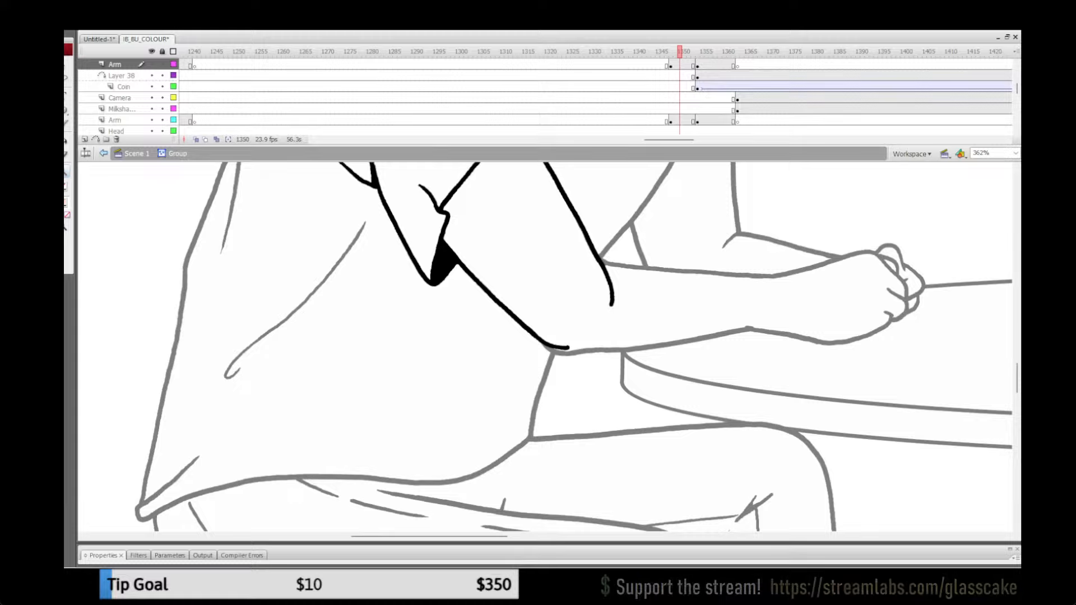
pyautogui.scroll(4, 546, 348)
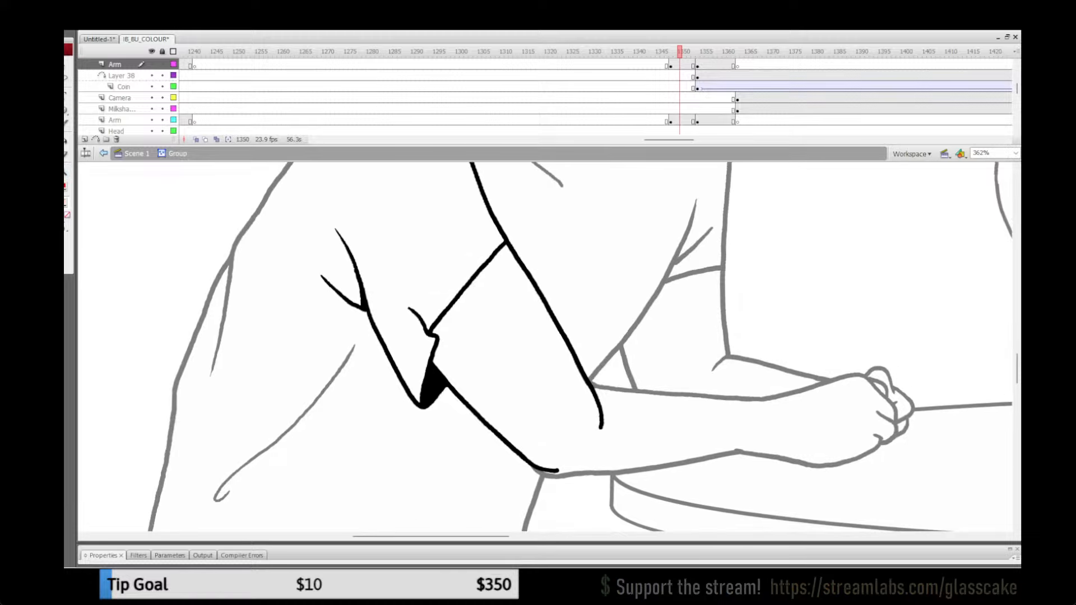
pyautogui.moveTo(524, 247); pyautogui.dragTo(458, 325)
pyautogui.moveTo(461, 381); pyautogui.dragTo(524, 460)
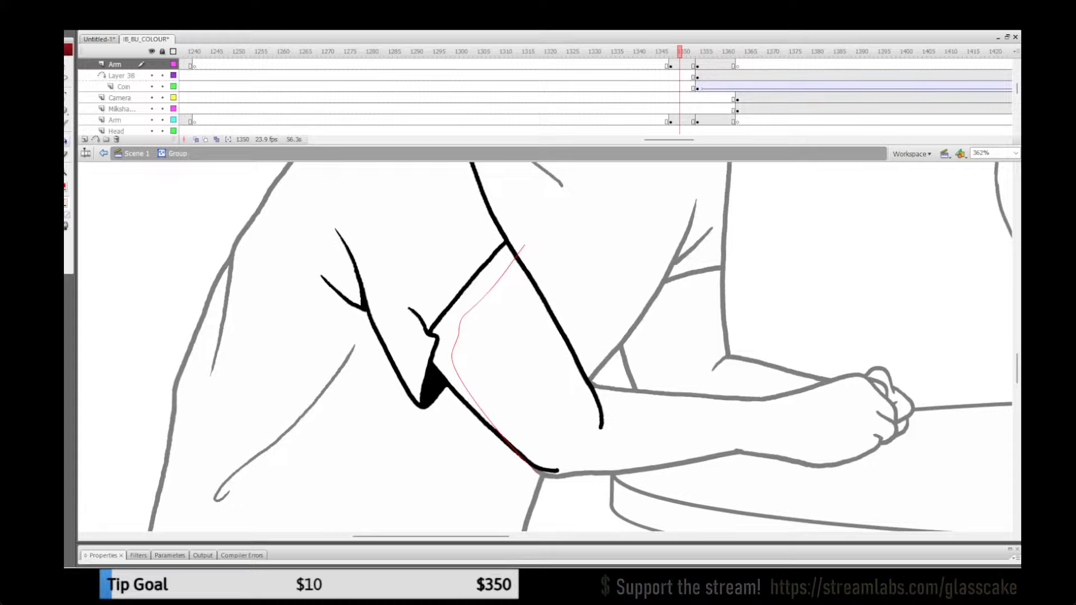
pyautogui.click(450, 332)
# Step: Remove the red guide outline from the arm shadow and return to the main scene
pyautogui.hotkey('ctrl', 'a')
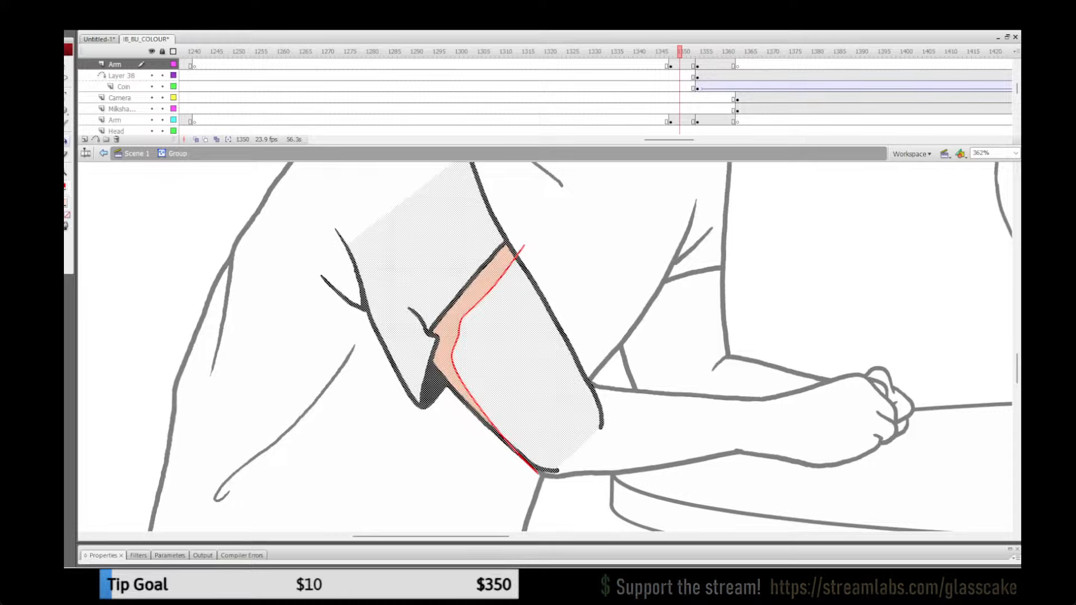
pyautogui.click(66, 187)
pyautogui.click(191, 199)
pyautogui.press('q')
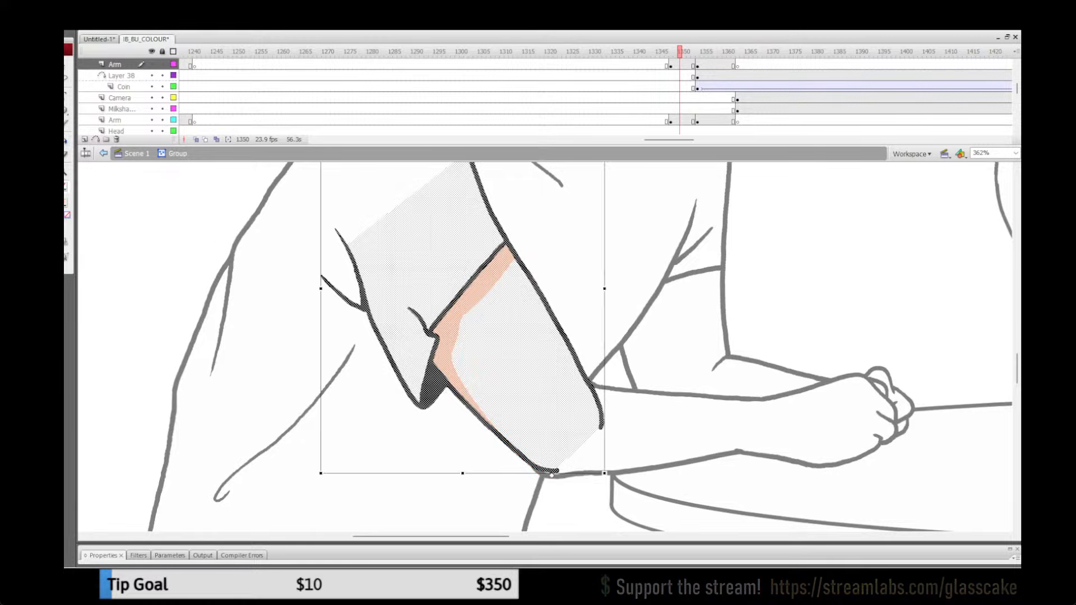
pyautogui.click(269, 303)
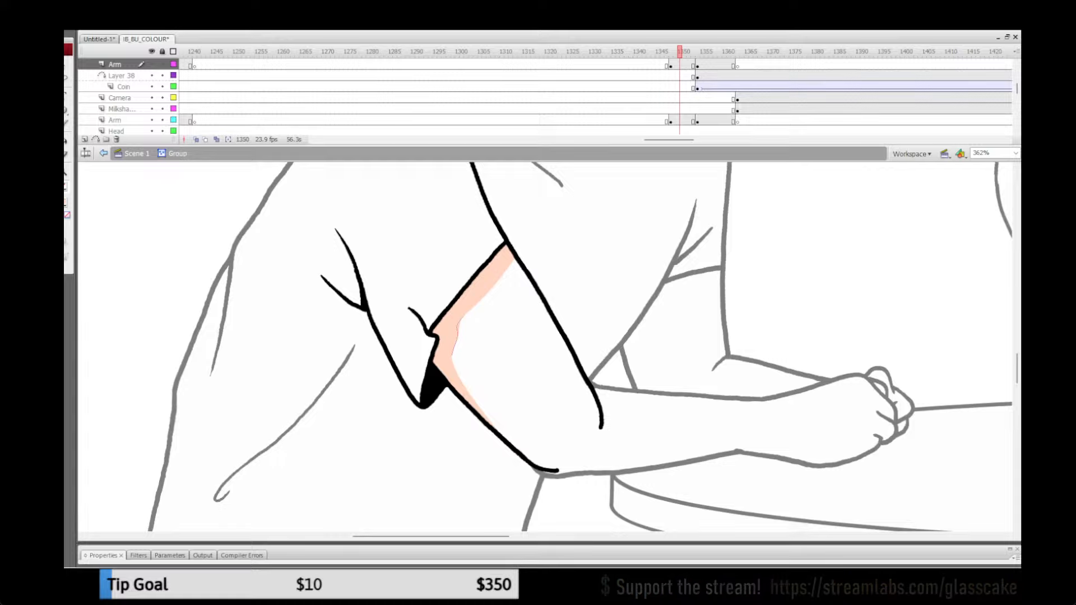
pyautogui.click(136, 153)
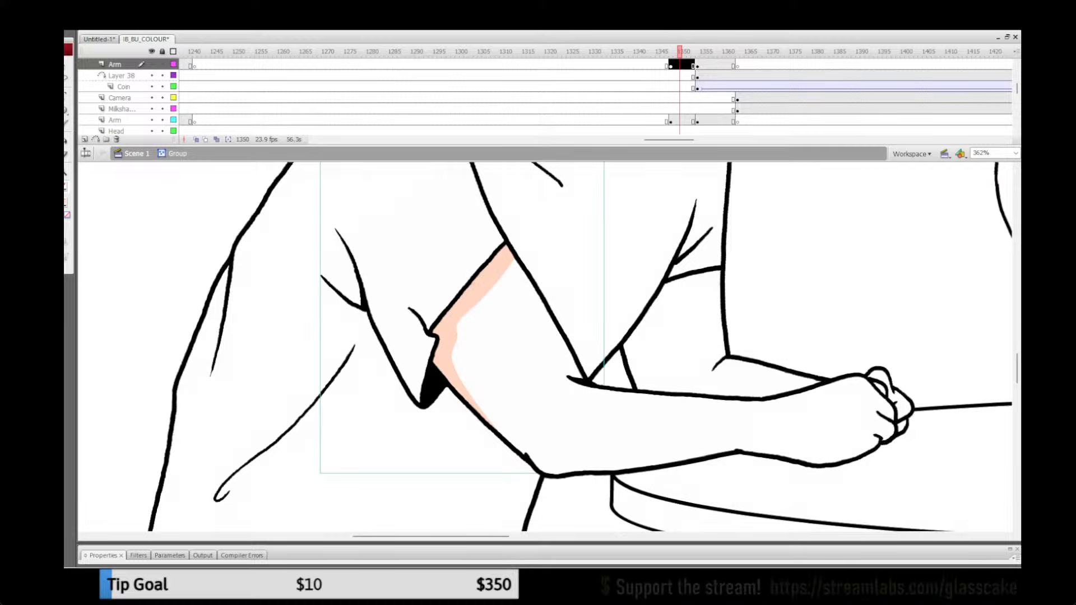
# Step: Save the file and step through the frames around 1352 to check the new arm shadow
pyautogui.hotkey('ctrl', '1')
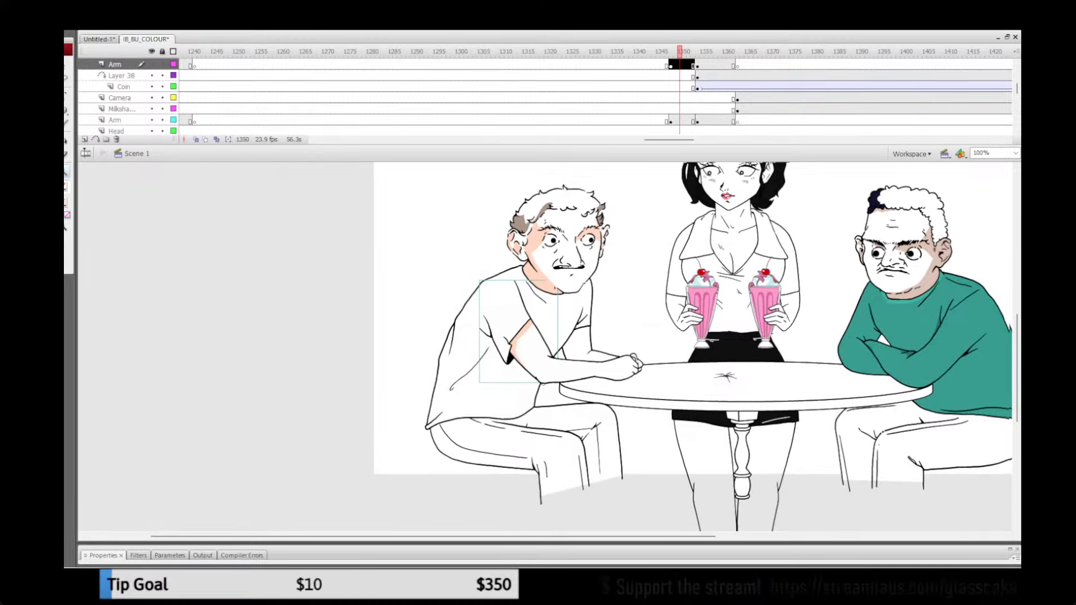
pyautogui.hotkey('ctrl', 's')
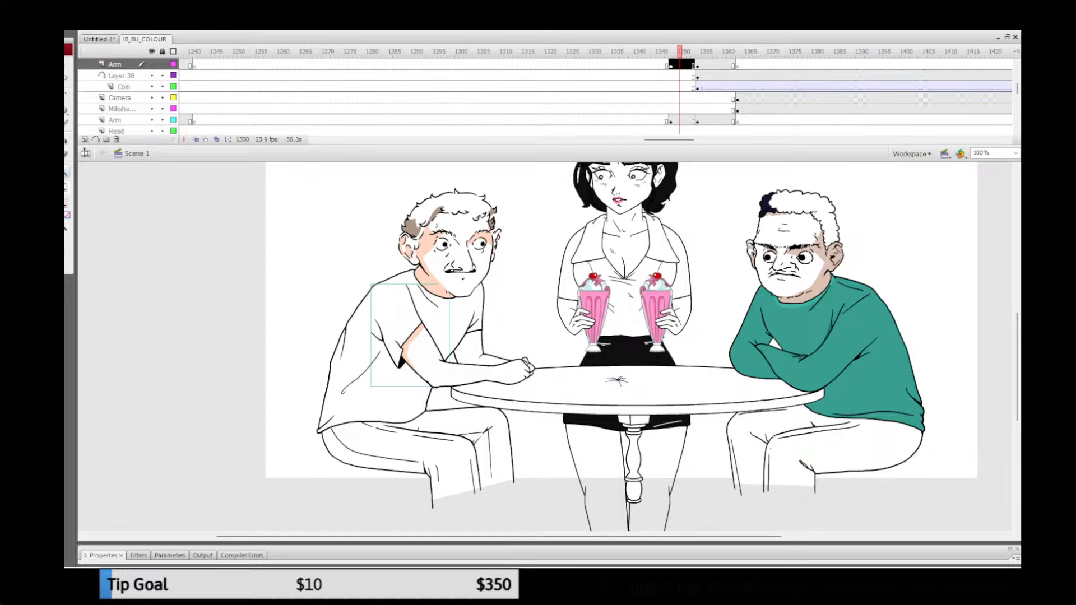
pyautogui.press('Return')
pyautogui.press(',')
pyautogui.press(',')
pyautogui.press(',')
pyautogui.press(',')
pyautogui.press(',')
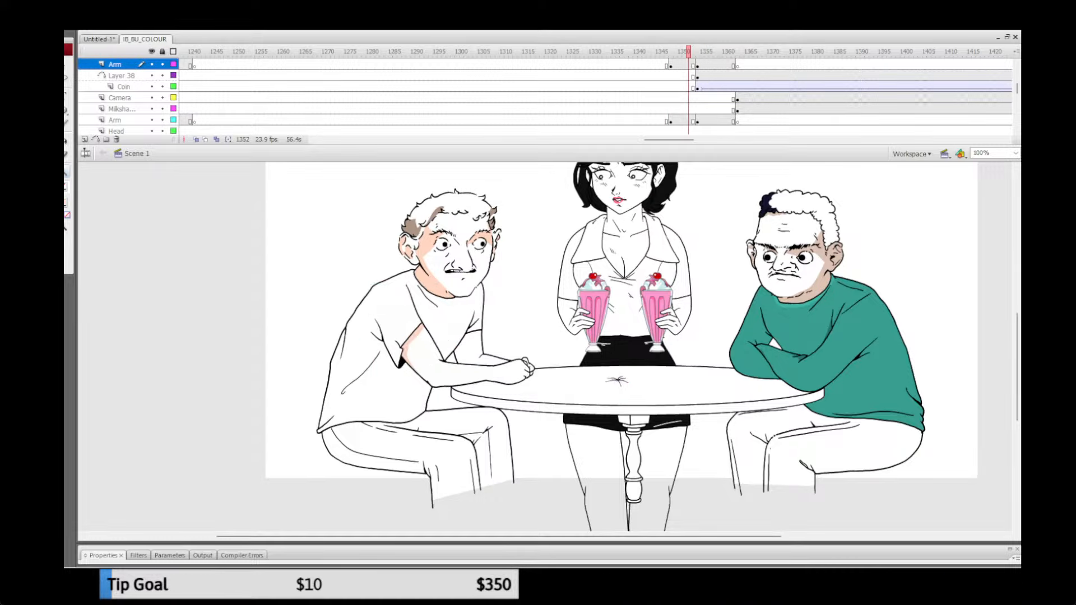
# Step: Open the upper-arm group at frame 1352, inspect the shadow edge against the bare arm fill, and return to the scene
pyautogui.press('v')
pyautogui.doubleClick(421, 352)
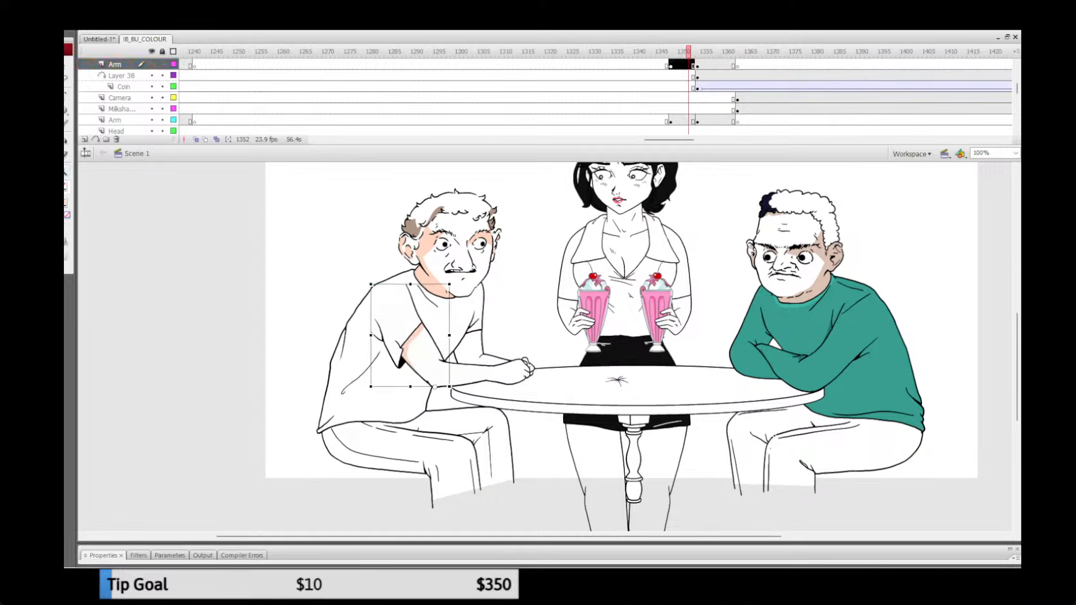
pyautogui.press('z')
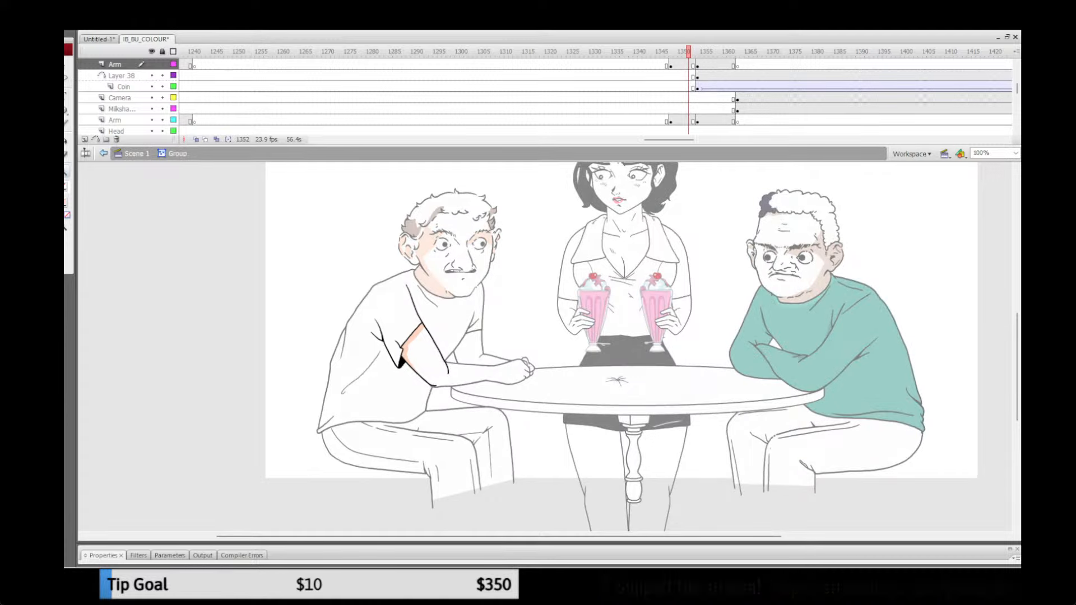
pyautogui.click(482, 333)
pyautogui.click(464, 367)
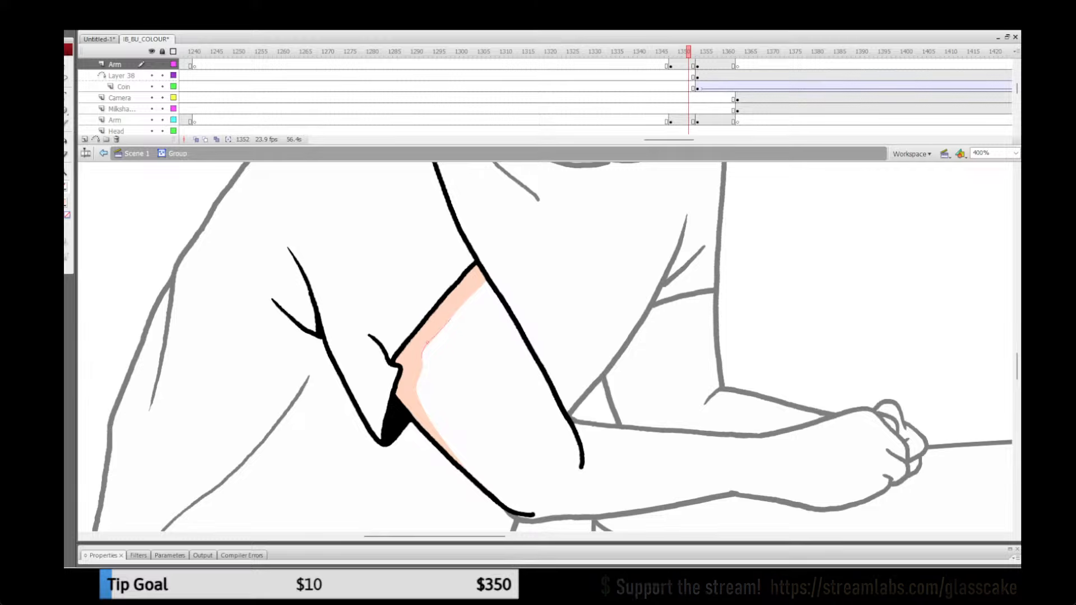
pyautogui.click(493, 387)
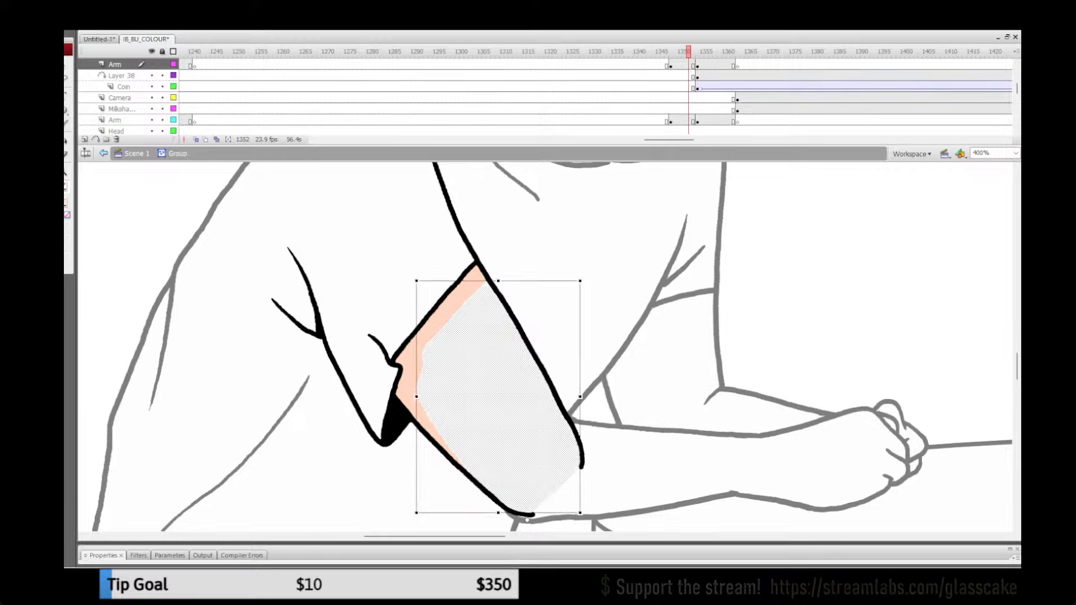
pyautogui.press('Escape')
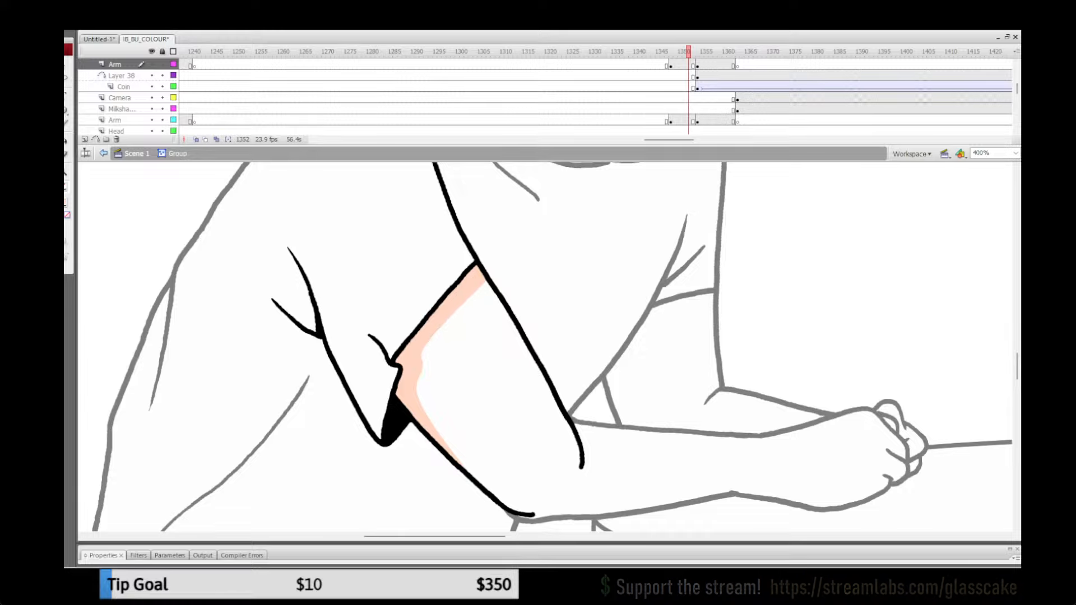
pyautogui.click(136, 154)
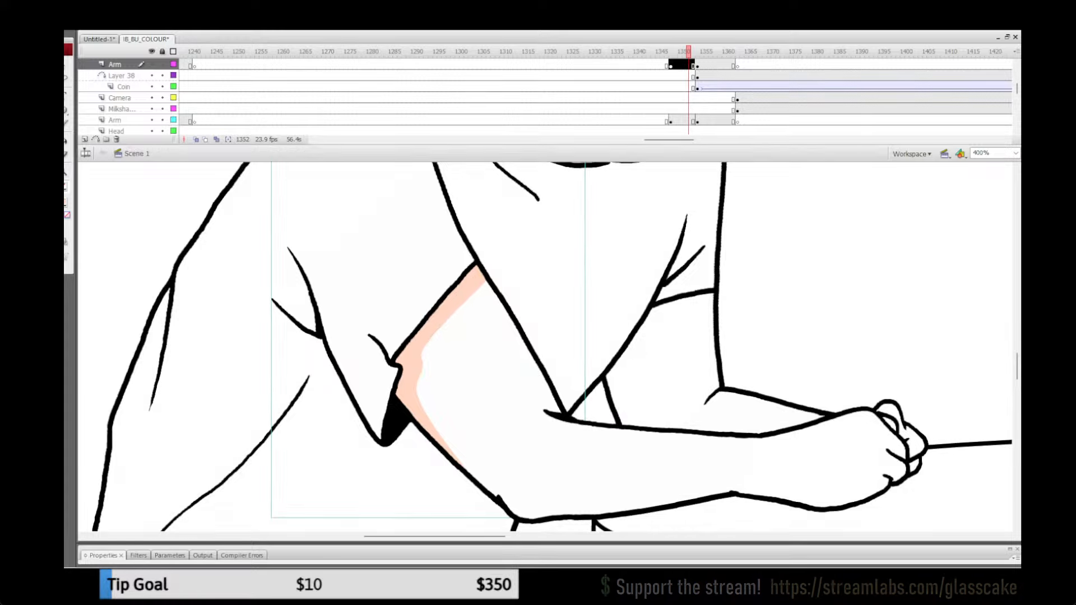
# Step: Reopen the moustached man's upper-arm group at 200% zoom, select all its artwork and exit to the scene
pyautogui.doubleClick(65, 173)
pyautogui.click(575, 340)
pyautogui.press('q')
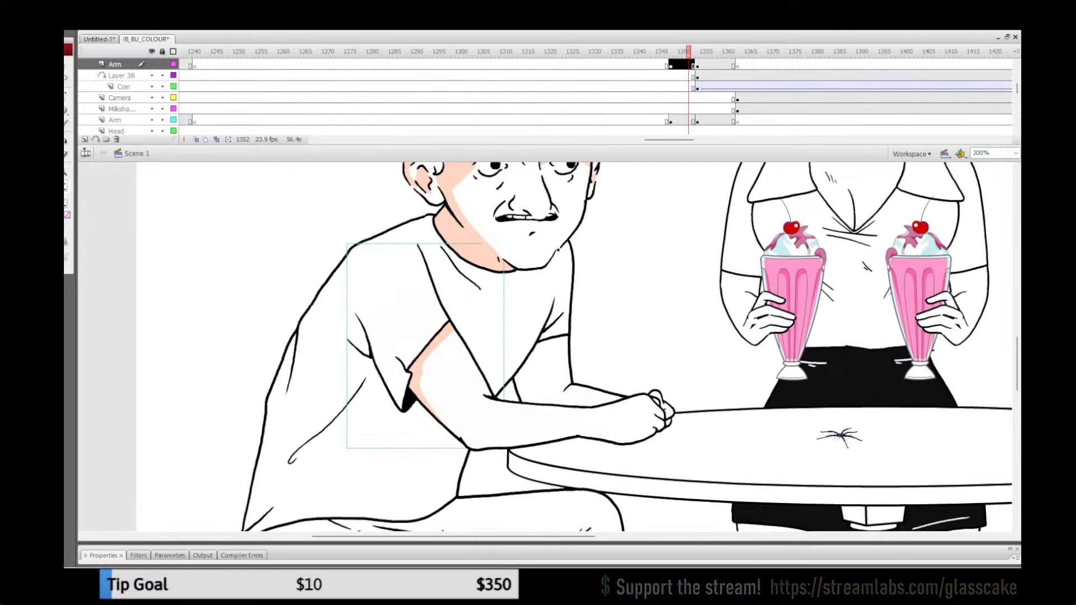
pyautogui.doubleClick(455, 381)
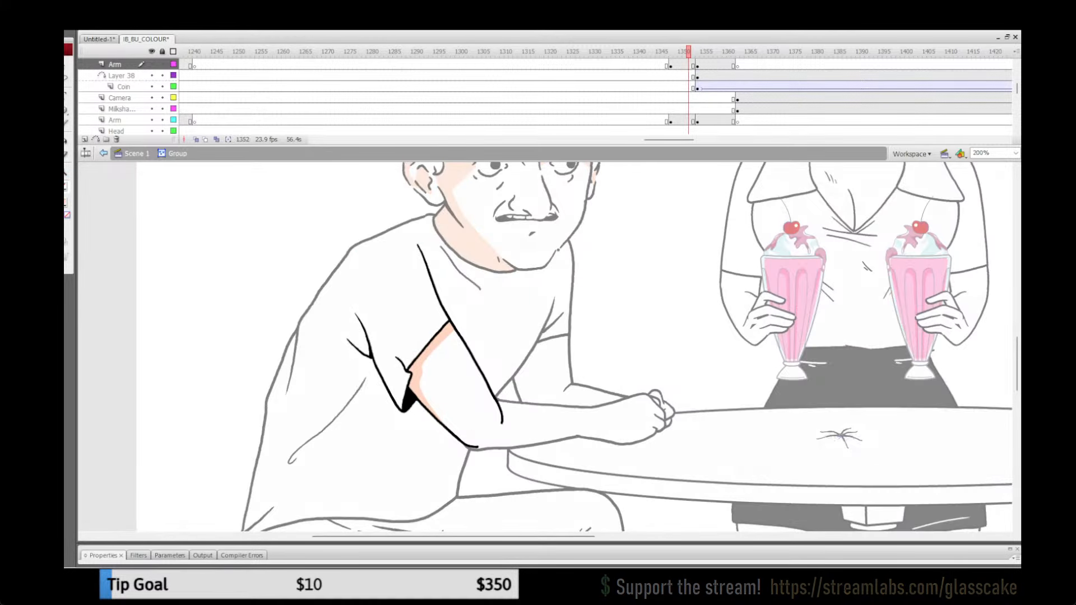
pyautogui.hotkey('ctrl', 'a')
pyautogui.click(115, 65)
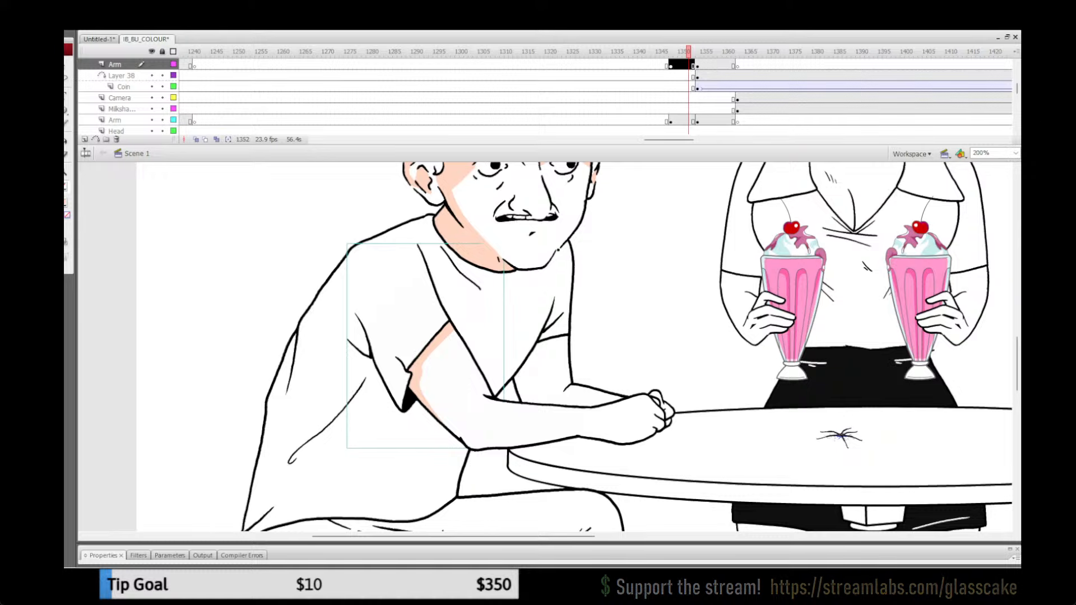
# Step: Open the moustached man's upper-arm group at frame 1354, paste the shaded arm artwork in place and rotate it to fit the new pose
pyautogui.press('.')
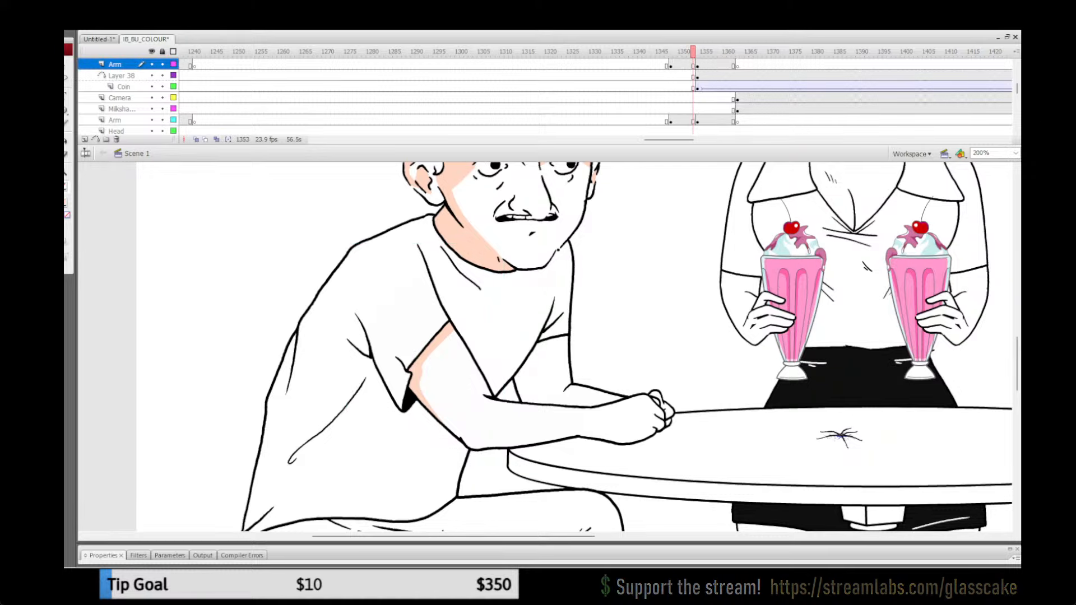
pyautogui.press('.')
pyautogui.click(115, 65)
pyautogui.doubleClick(417, 369)
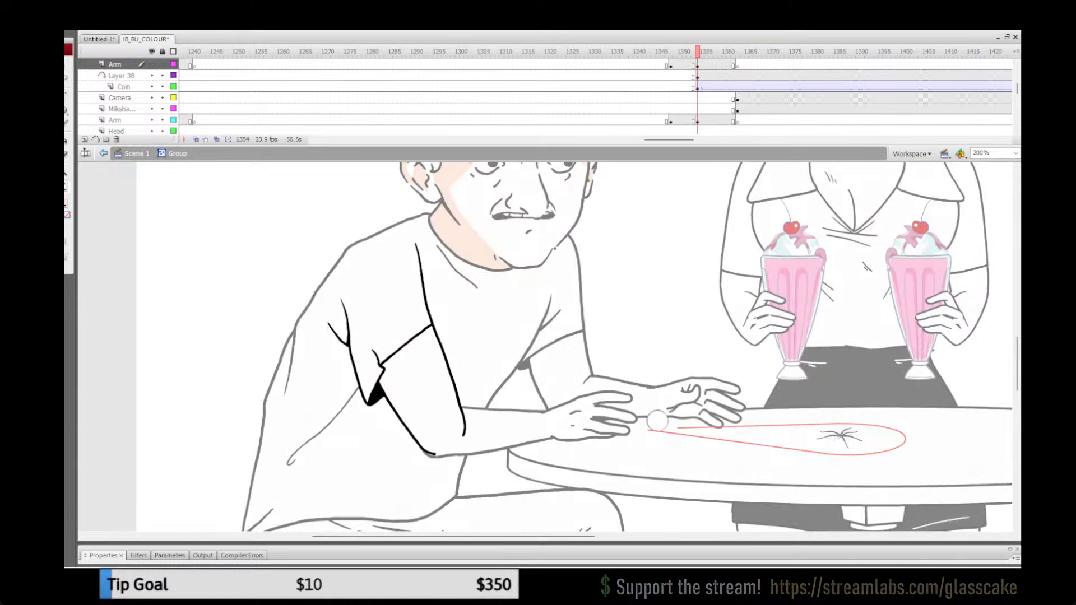
pyautogui.hotkey('ctrl', 'shift', 'v')
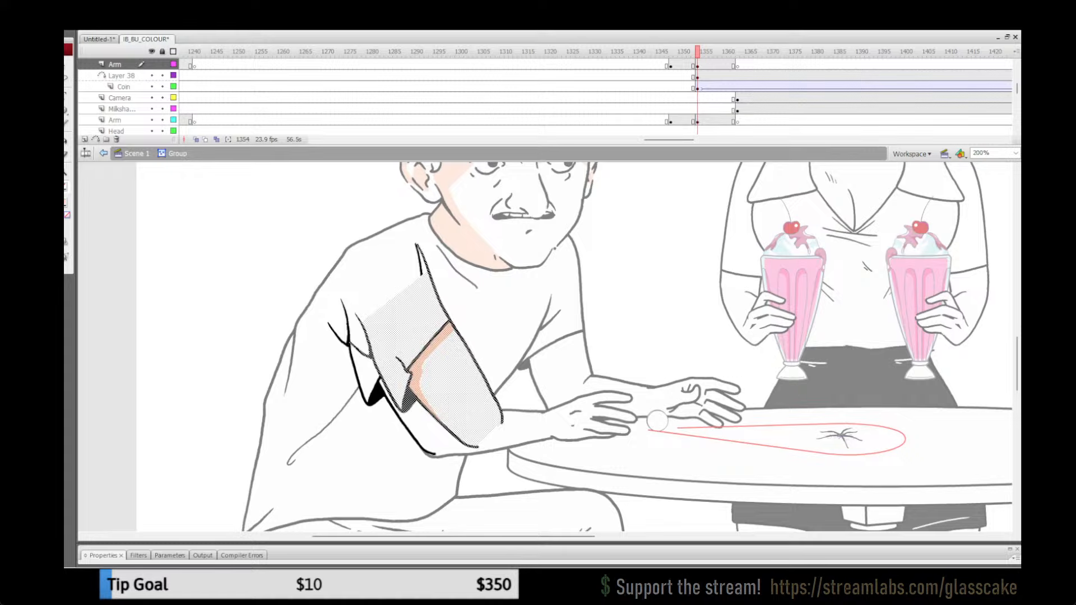
pyautogui.press('q')
pyautogui.moveTo(506, 451); pyautogui.dragTo(463, 465)
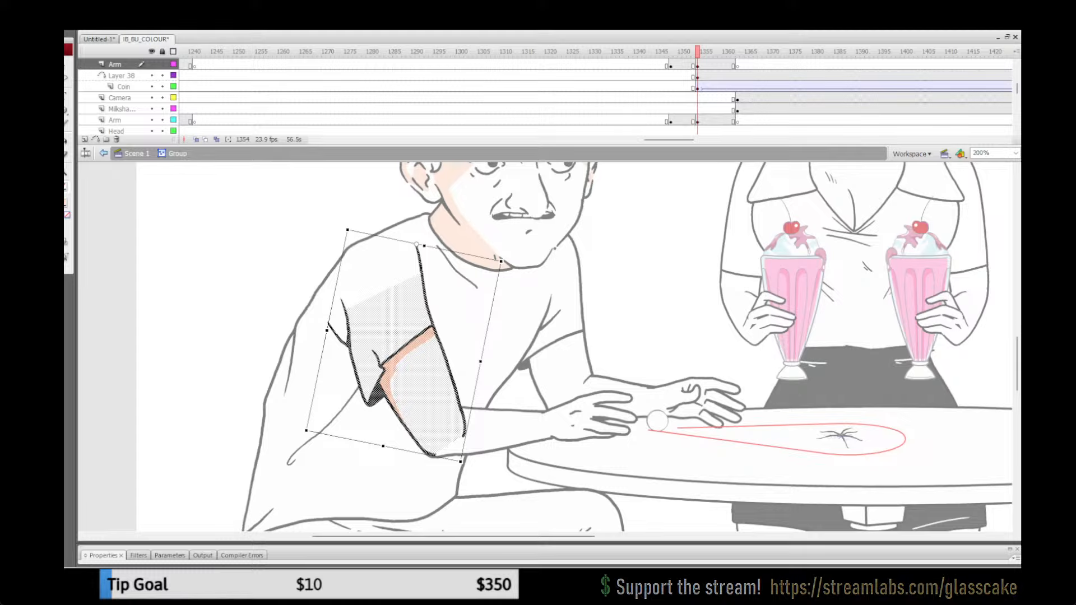
# Step: Replace the group's old upper-arm outline with the fitted shaded artwork and return to the main scene
pyautogui.hotkey('ctrl', 'z')
pyautogui.hotkey('ctrl', 'z')
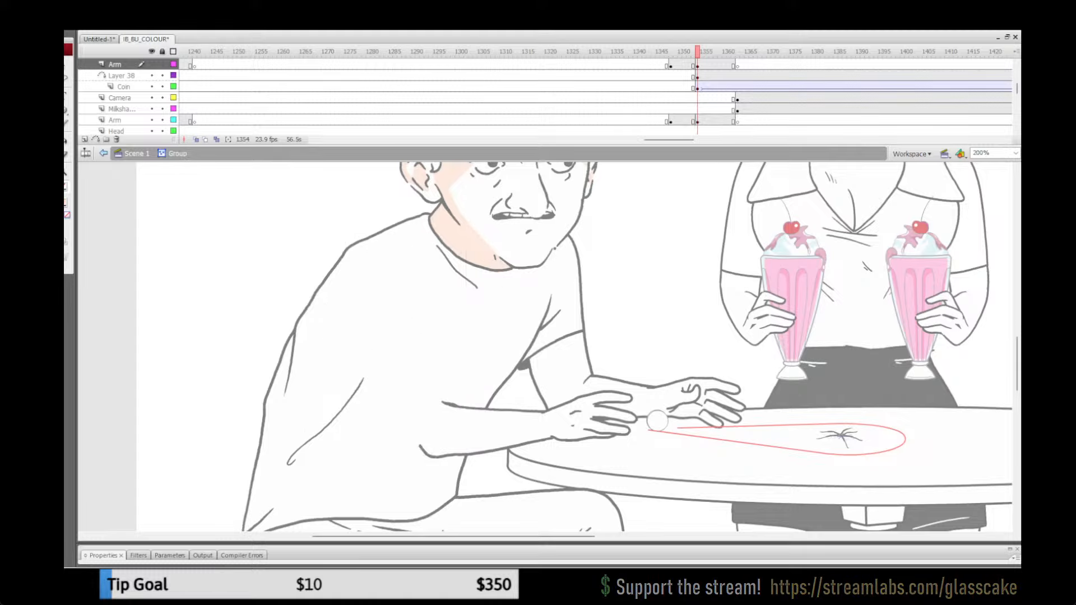
pyautogui.hotkey('ctrl', 'z')
pyautogui.hotkey('ctrl', 'z')
pyautogui.hotkey('ctrl', 'z')
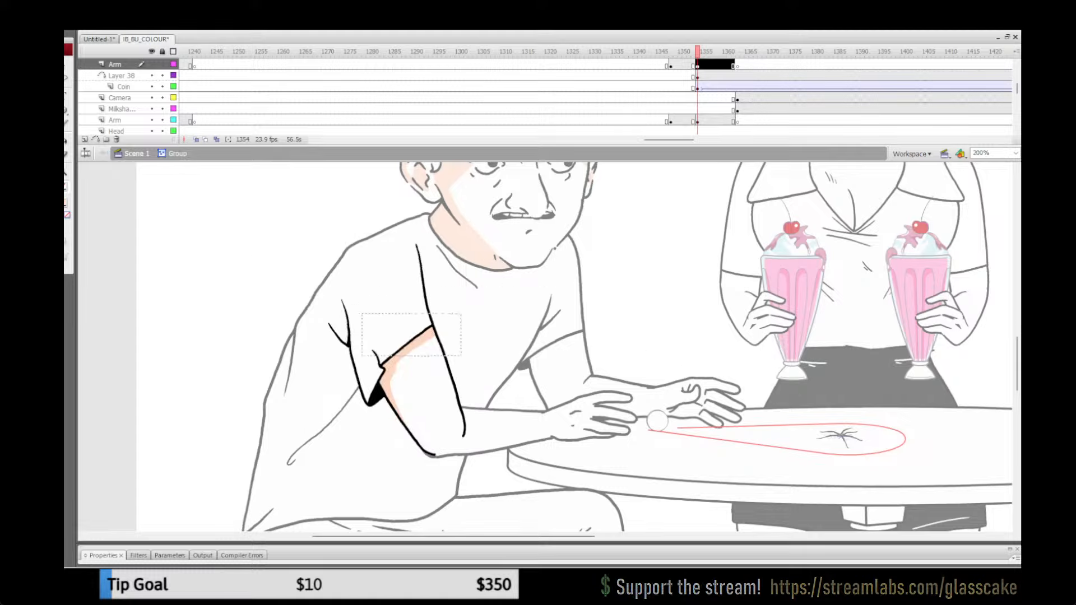
pyautogui.hotkey('ctrl', 'z')
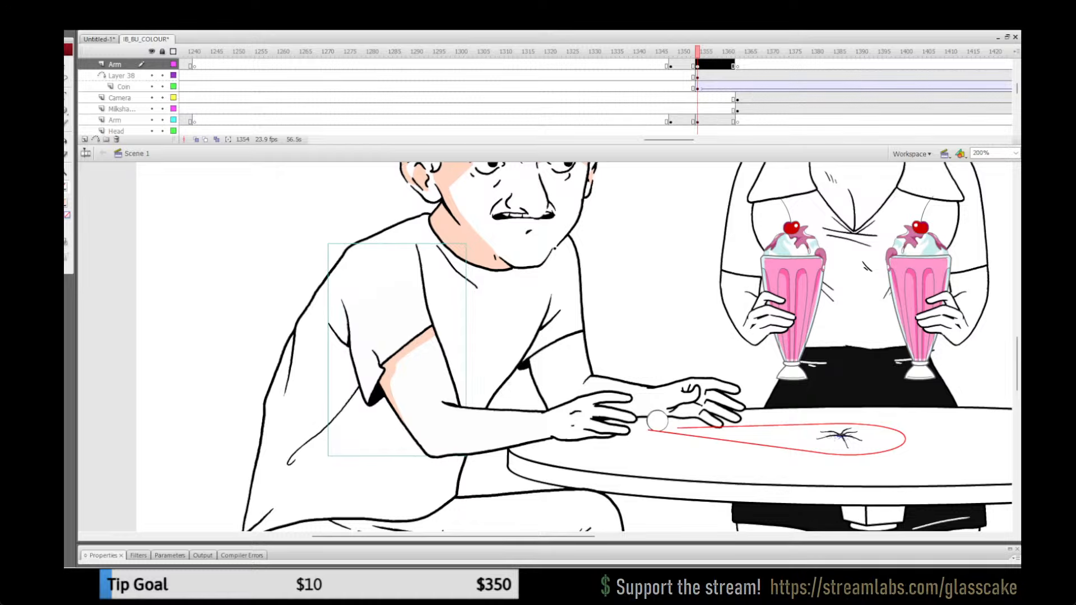
pyautogui.press('Escape')
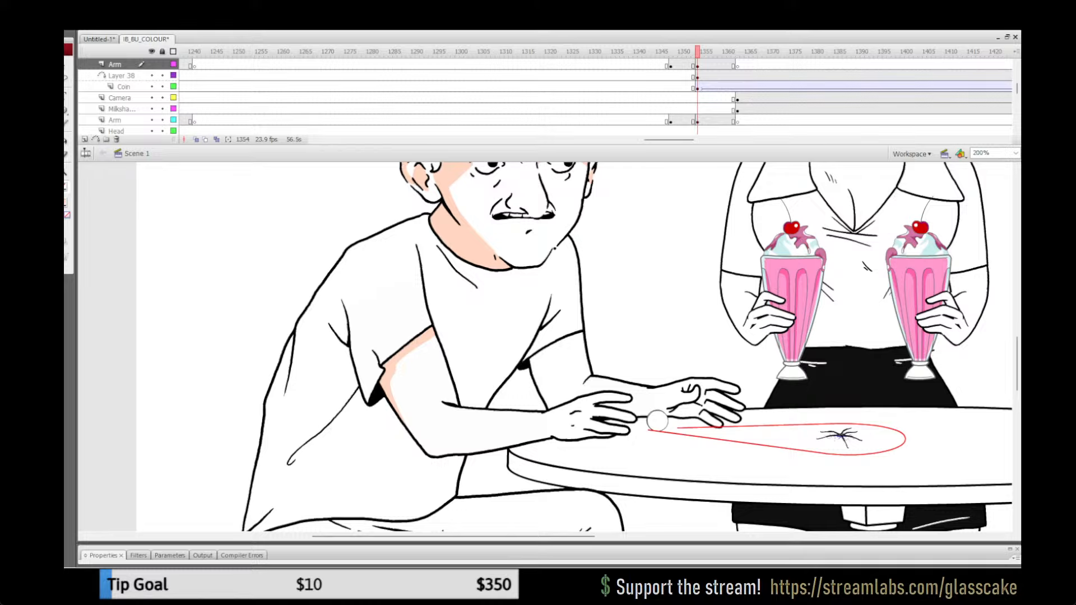
# Step: Open the moustached man's far hand group at frame 1357 and outline a shadow in red above the thumb crease
pyautogui.moveTo(697, 51)
pyautogui.mouseDown()
pyautogui.moveTo(685, 51)
pyautogui.moveTo(725, 51)
pyautogui.moveTo(680, 51)
pyautogui.moveTo(710, 51)
pyautogui.mouseUp()
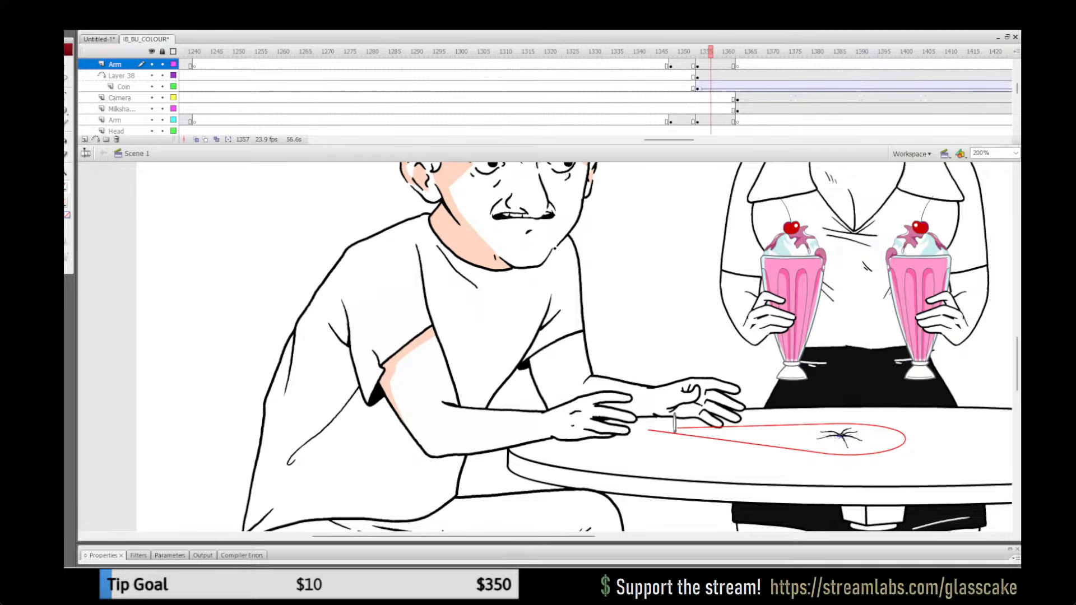
pyautogui.doubleClick(695, 403)
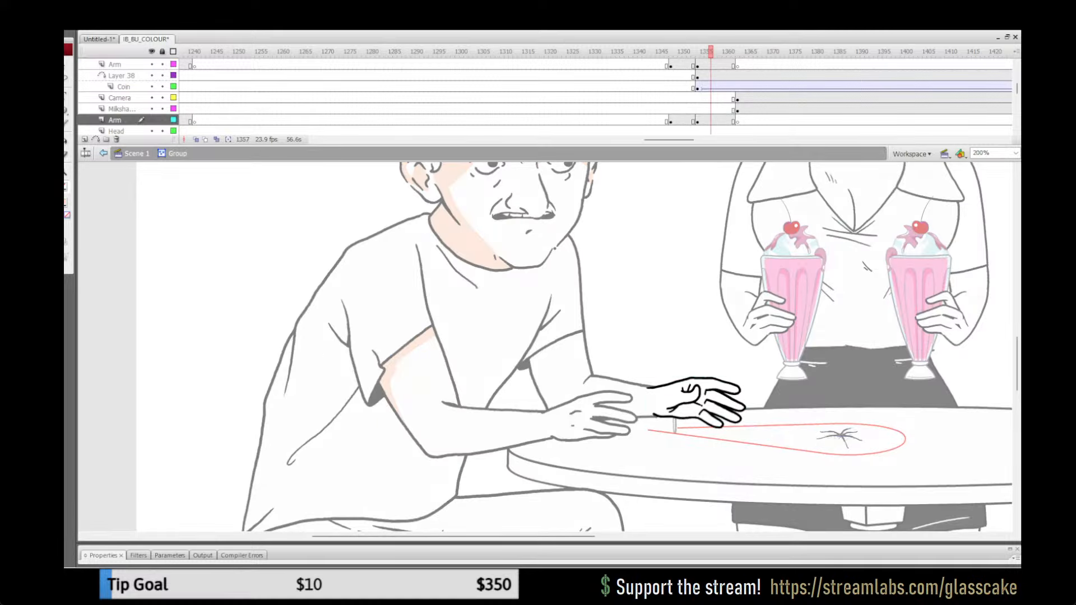
pyautogui.click(672, 369)
pyautogui.click(643, 405)
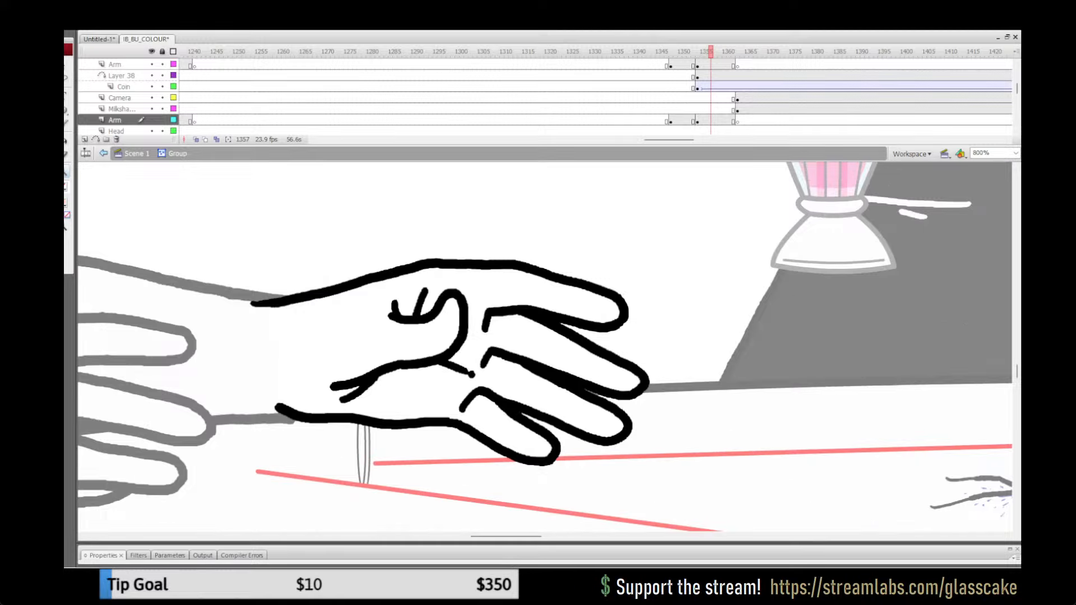
pyautogui.press('y')
pyautogui.hotkey('ctrl', 'z')
pyautogui.moveTo(395, 305); pyautogui.dragTo(431, 270)
pyautogui.hotkey('ctrl', 'z')
# Step: Outline the palm shadow in red from the thumb along the bases of the fingers
pyautogui.moveTo(458, 292); pyautogui.dragTo(474, 302)
pyautogui.hotkey('ctrl', 'z')
pyautogui.moveTo(483, 325)
pyautogui.mouseDown()
pyautogui.moveTo(510, 340)
pyautogui.moveTo(491, 346)
pyautogui.mouseUp()
pyautogui.moveTo(480, 385)
pyautogui.mouseDown()
pyautogui.moveTo(469, 372)
pyautogui.moveTo(497, 393)
pyautogui.mouseUp()
pyautogui.hotkey('ctrl', 'z')
pyautogui.hotkey('ctrl', 'z')
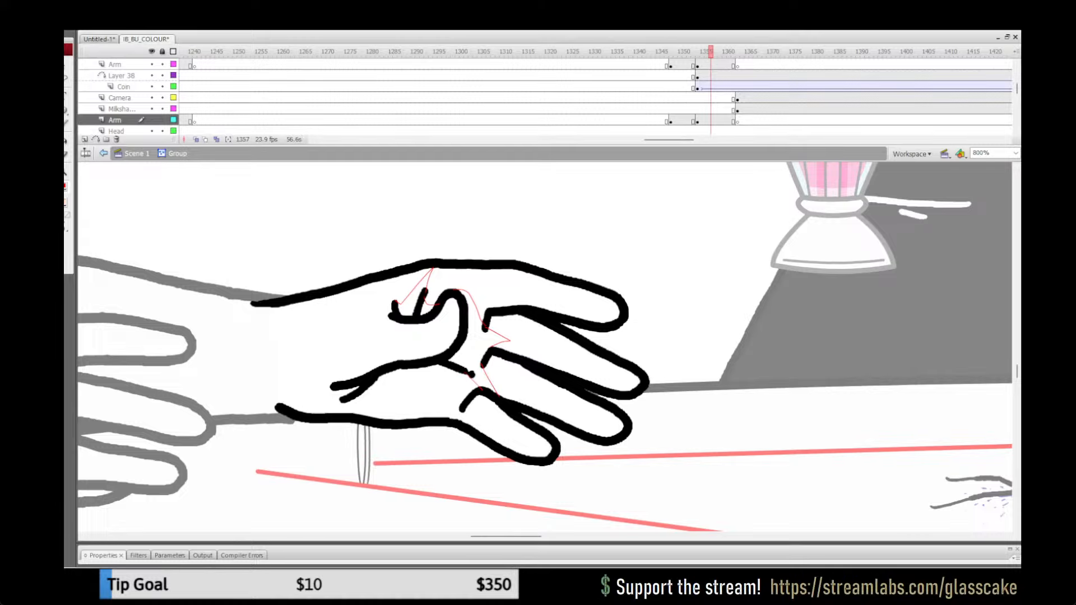
# Step: Go back to frame 1352 at 100% zoom and compare the whole scene with frame 1354
pyautogui.press(',')
pyautogui.press(',')
pyautogui.press(',')
pyautogui.press(',')
pyautogui.press(',')
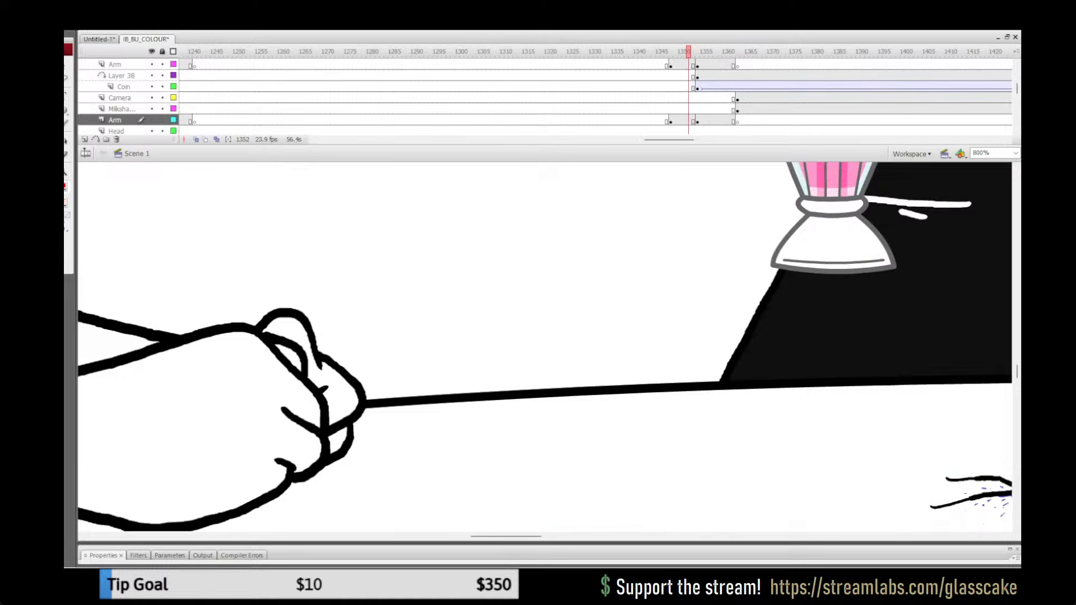
pyautogui.hotkey('ctrl', '1')
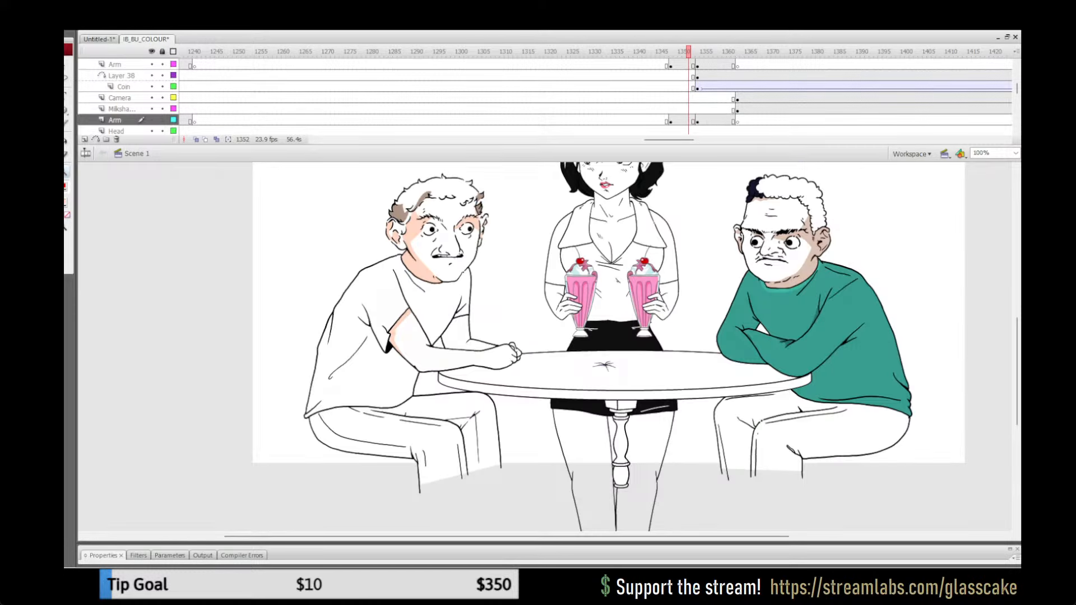
pyautogui.click(65, 202)
pyautogui.click(416, 266)
pyautogui.press('.')
pyautogui.press('.')
pyautogui.press('.')
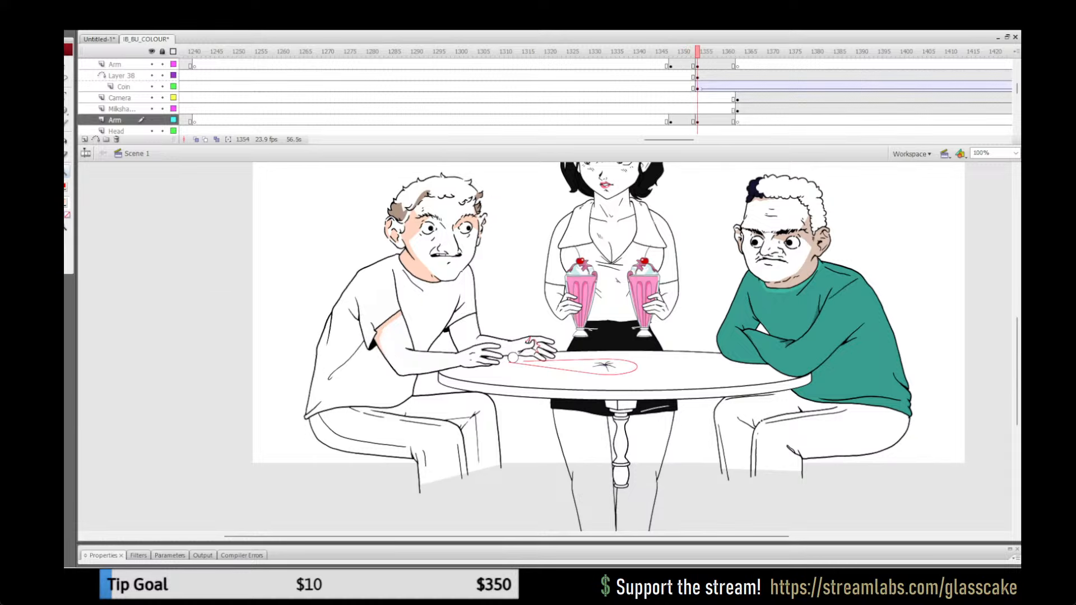
# Step: Reopen the far hand group at frame 1355 and fill the red-outlined palm and thumb areas with the peach shadow colour
pyautogui.hotkey('ctrl', '=')
pyautogui.hotkey('ctrl', '=')
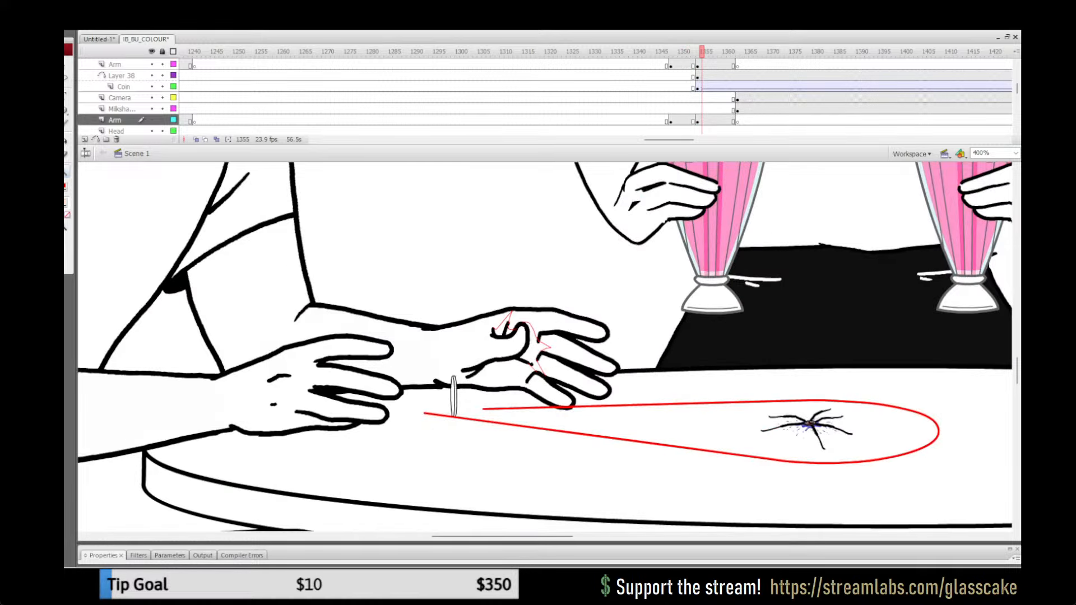
pyautogui.doubleClick(504, 353)
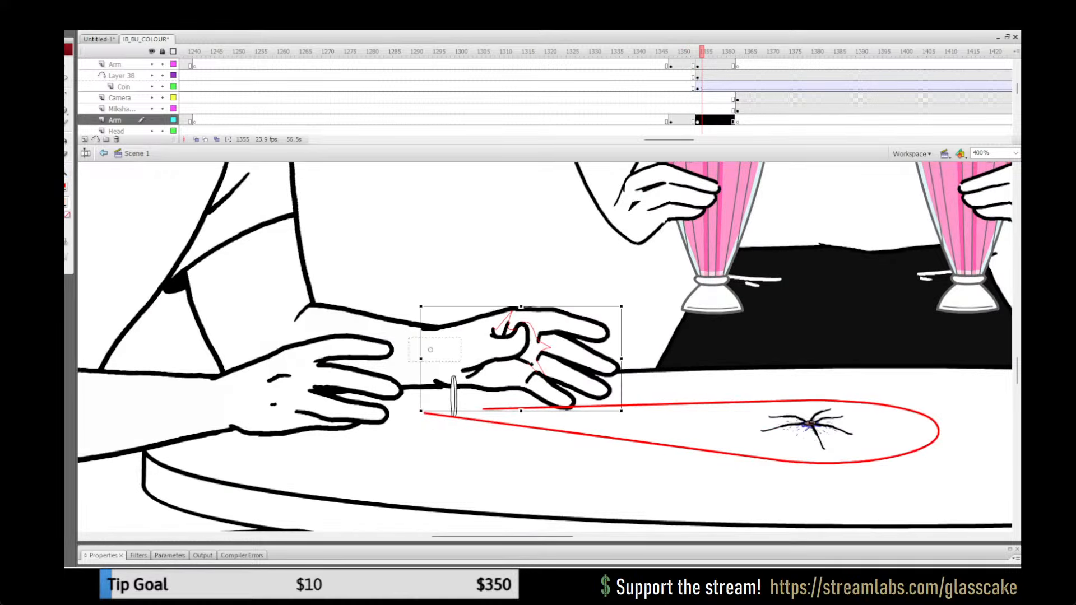
pyautogui.click(534, 349)
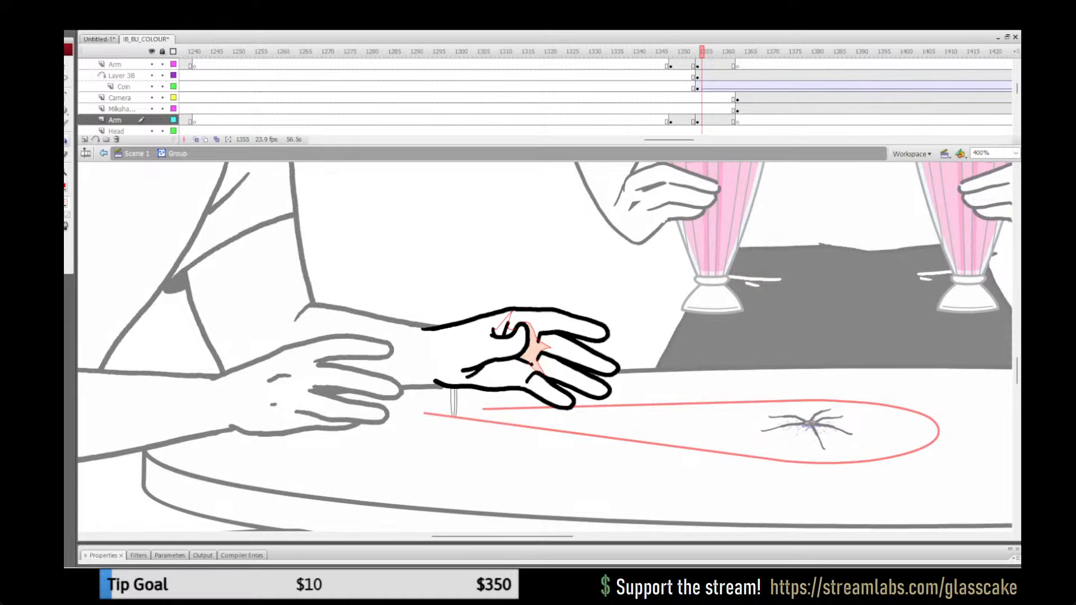
pyautogui.click(502, 328)
# Step: Remove the red guide outline from the far hand's shadow and return to the main scene
pyautogui.hotkey('ctrl', 'a')
pyautogui.click(66, 187)
pyautogui.click(192, 199)
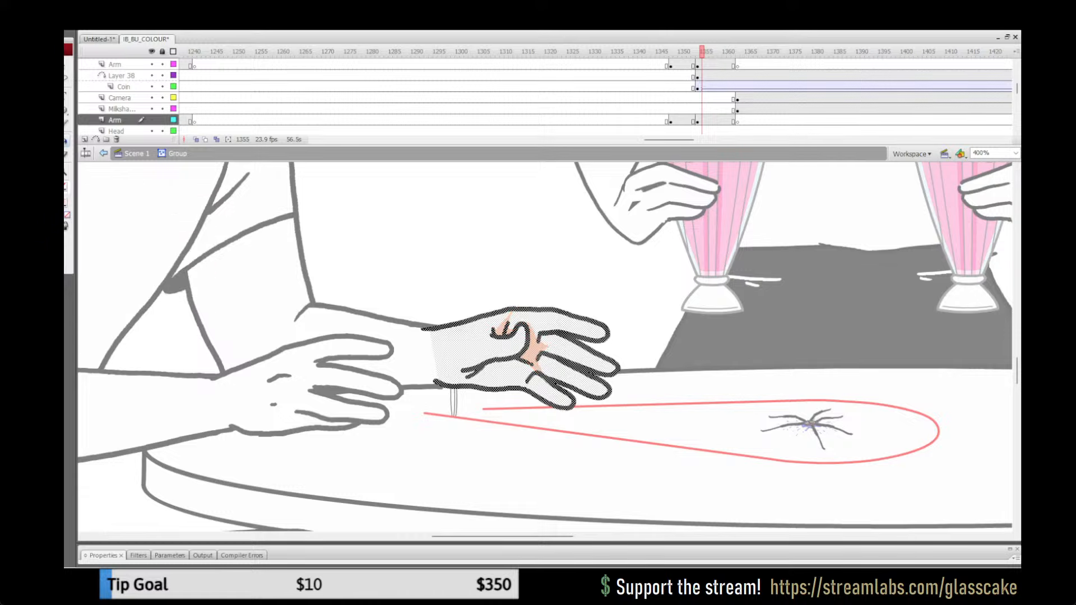
pyautogui.press('q')
pyautogui.press('Escape')
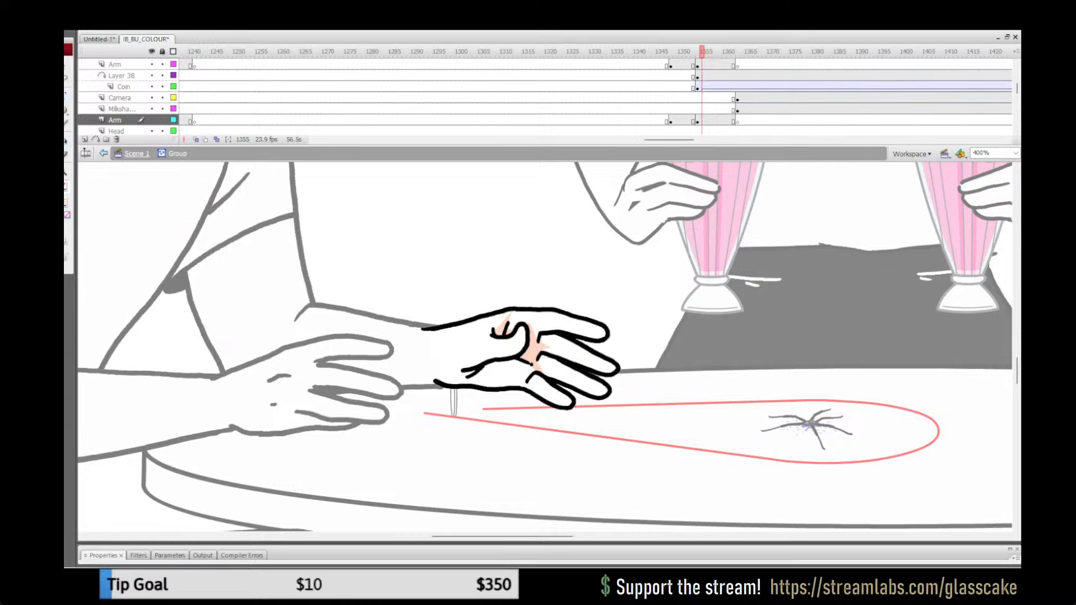
pyautogui.moveTo(1073, 416); pyautogui.dragTo(453, 336)
pyautogui.doubleClick(356, 297)
pyautogui.click(357, 297)
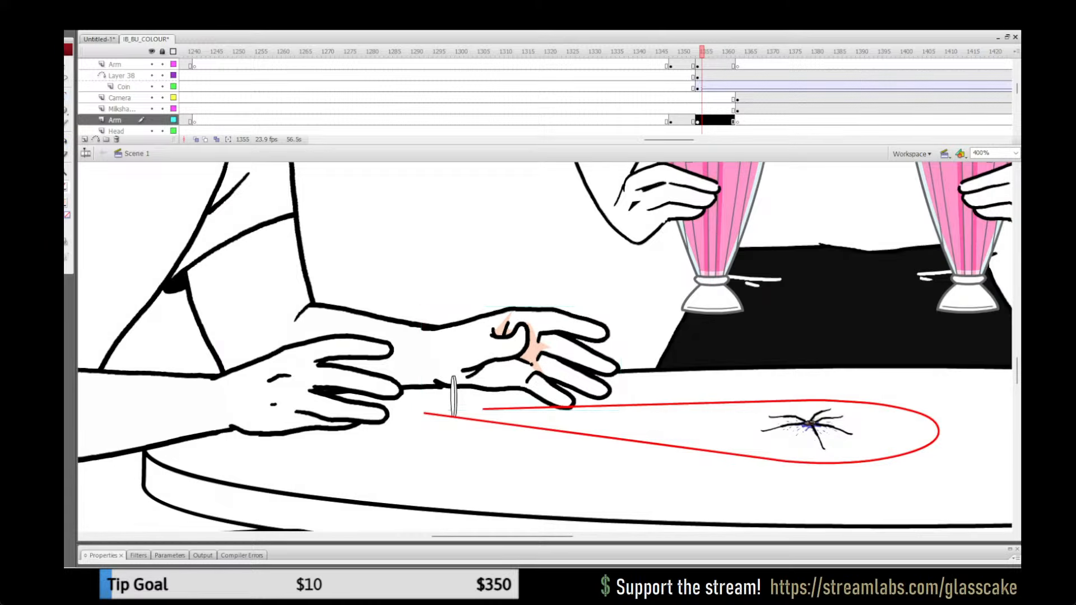
# Step: Open the man's near hand group and outline small red shadow shapes where the fingers meet the hand
pyautogui.doubleClick(314, 382)
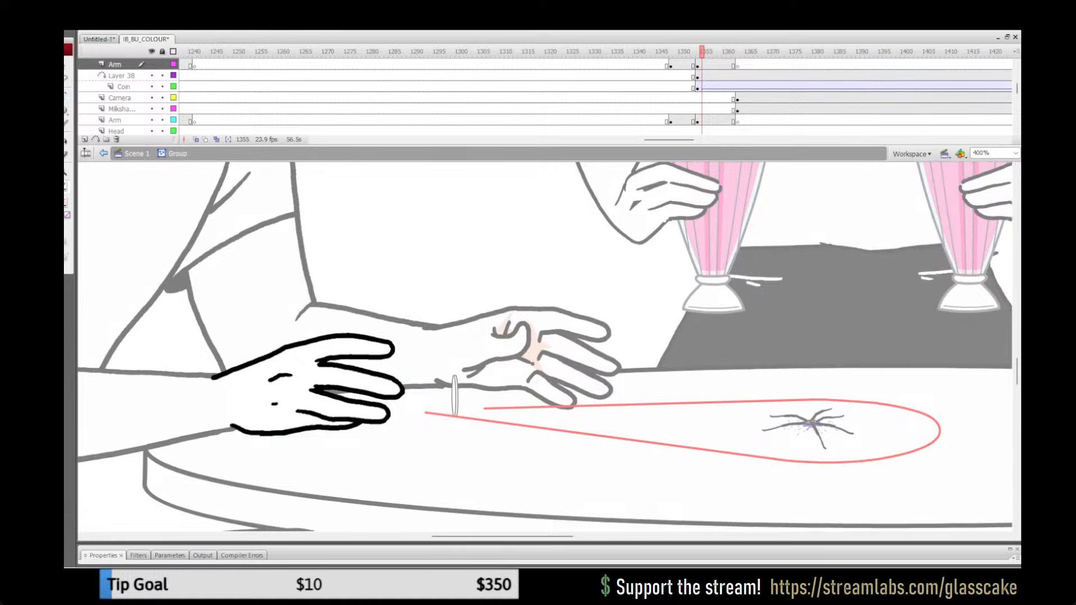
pyautogui.moveTo(314, 382); pyautogui.dragTo(501, 342)
pyautogui.press('y')
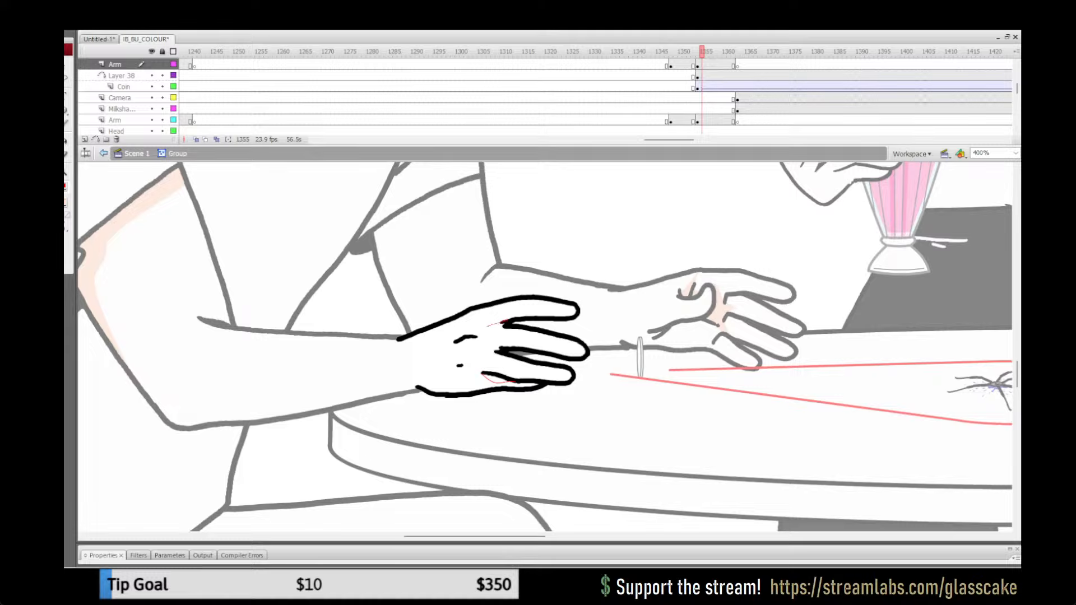
pyautogui.moveTo(500, 329); pyautogui.dragTo(511, 326)
# Step: Fill the three outlined shapes between the near hand's fingers with the peach shadow colour
pyautogui.press('k')
pyautogui.click(499, 326)
pyautogui.click(494, 348)
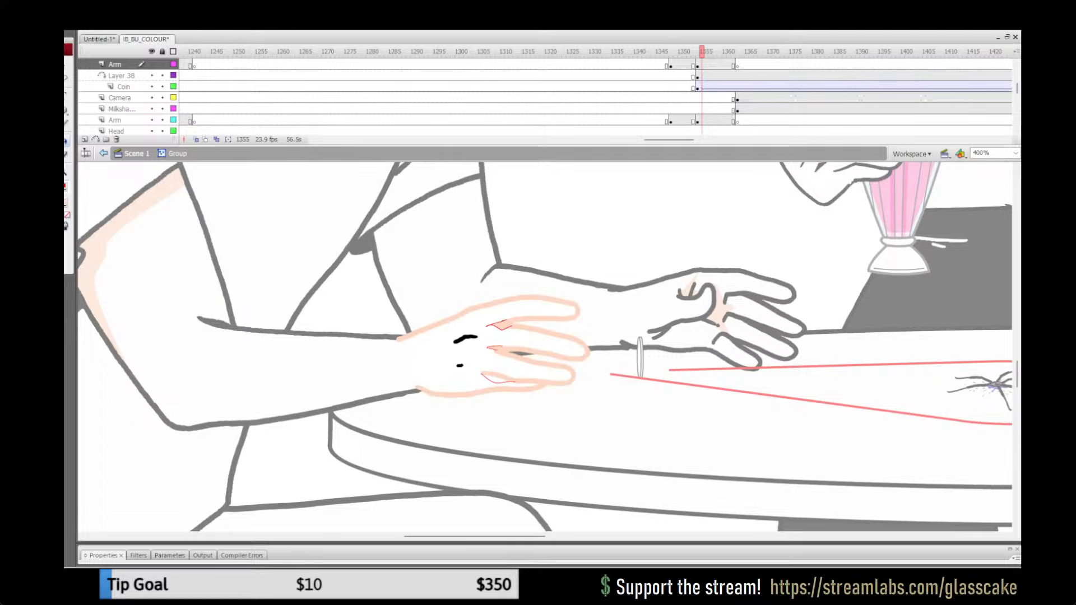
pyautogui.click(493, 380)
# Step: Remove the red guide outlines from the near hand's shadows, return to the main scene and save the file
pyautogui.hotkey('ctrl', 'a')
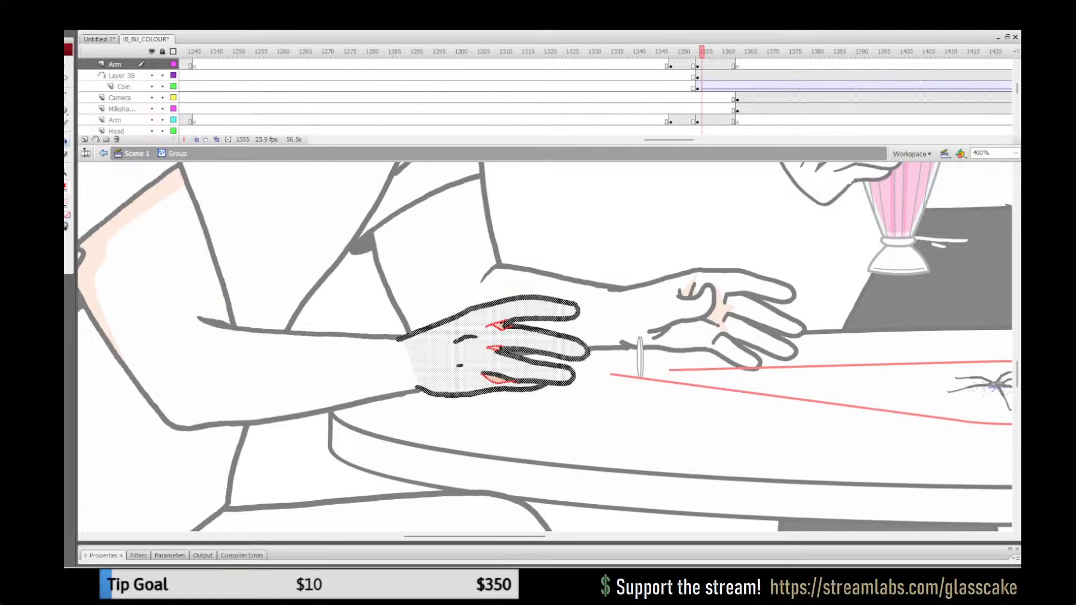
pyautogui.click(66, 188)
pyautogui.click(191, 199)
pyautogui.press('q')
pyautogui.click(387, 285)
pyautogui.moveTo(386, 286); pyautogui.dragTo(626, 385)
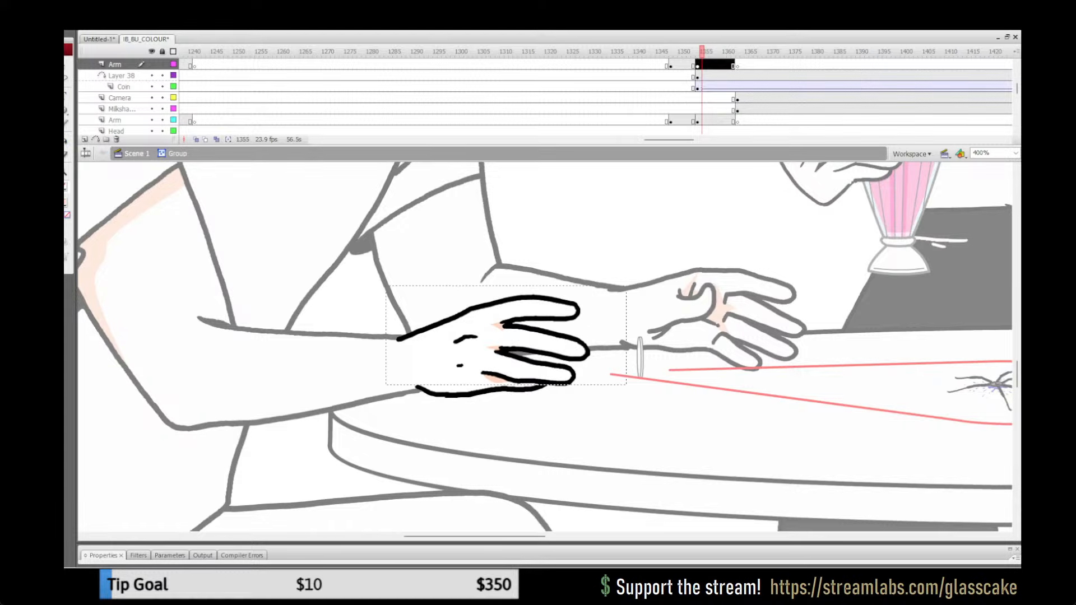
pyautogui.hotkey('ctrl', 'e')
pyautogui.hotkey('ctrl', 's')
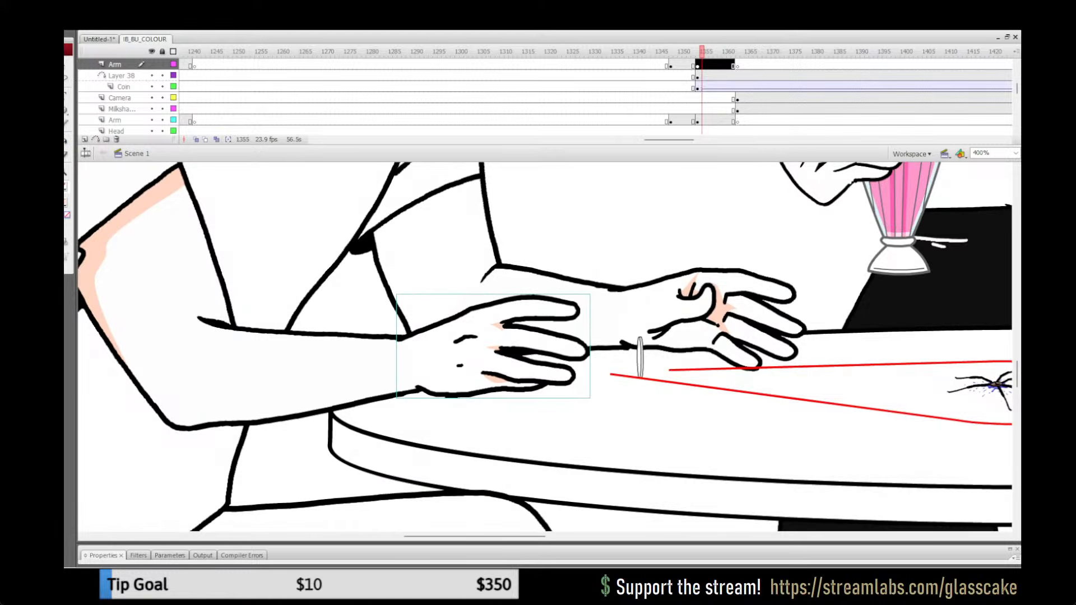
# Step: Check the new shadows on both hands at frame 1355, viewing them at 100% and 400% zoom
pyautogui.hotkey('ctrl', '1')
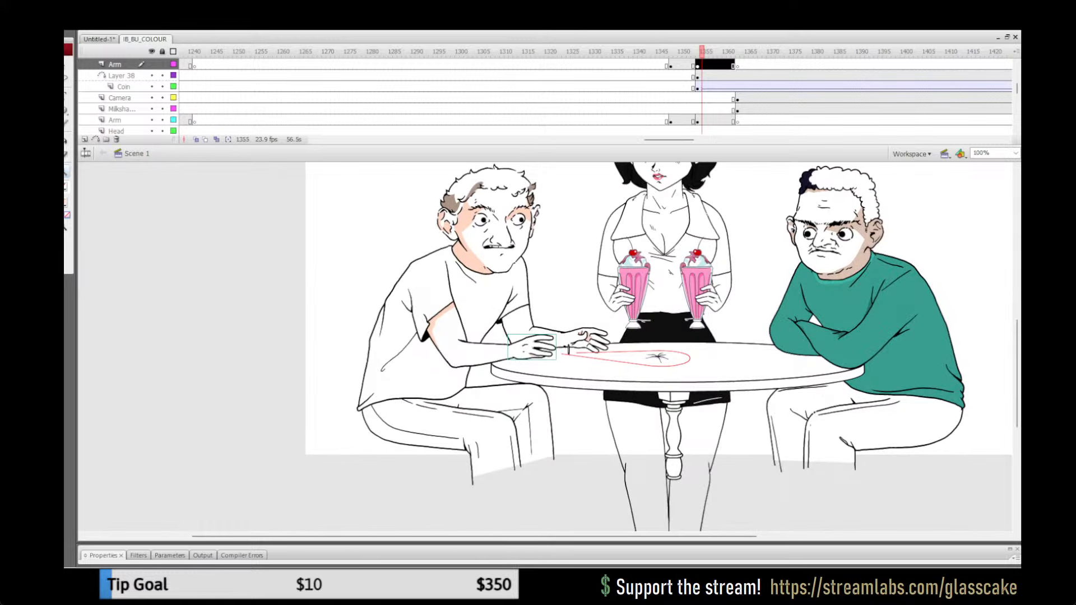
pyautogui.hotkey('ctrl', '4')
pyautogui.press('q')
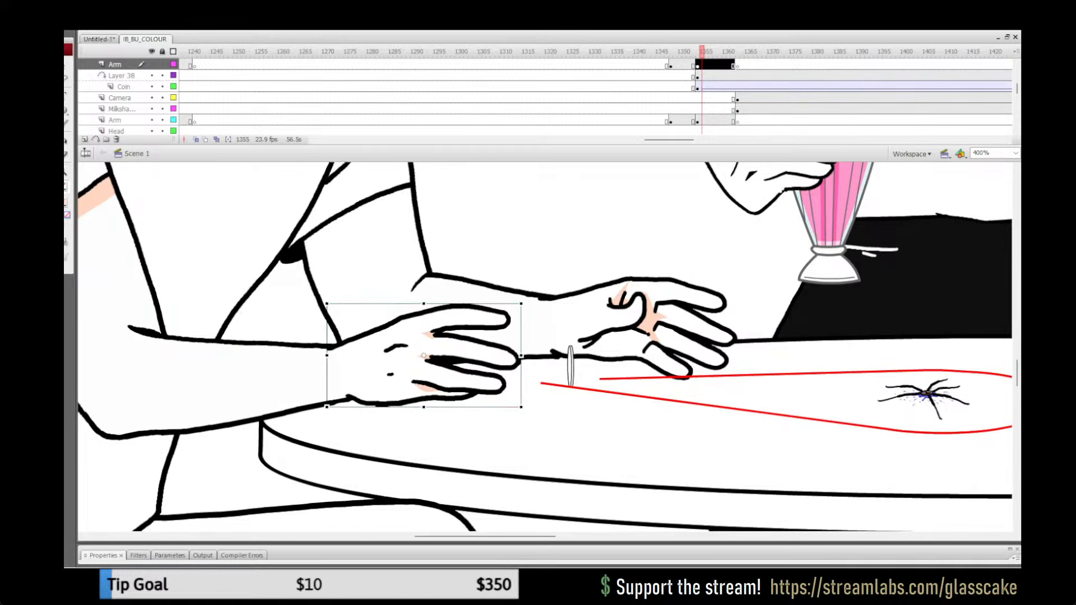
pyautogui.press('Escape')
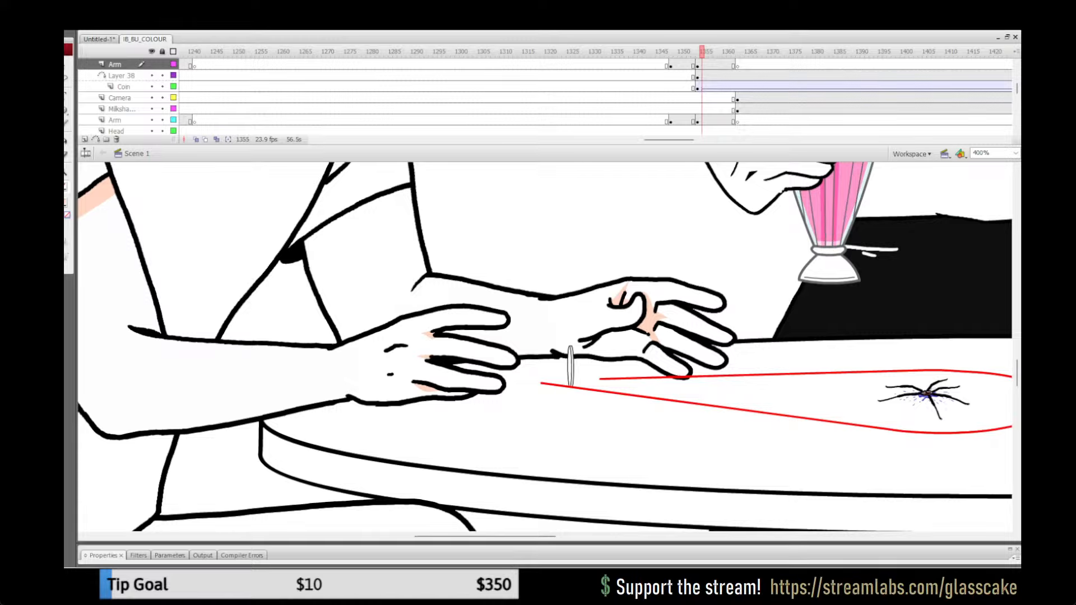
pyautogui.hotkey('ctrl', '1')
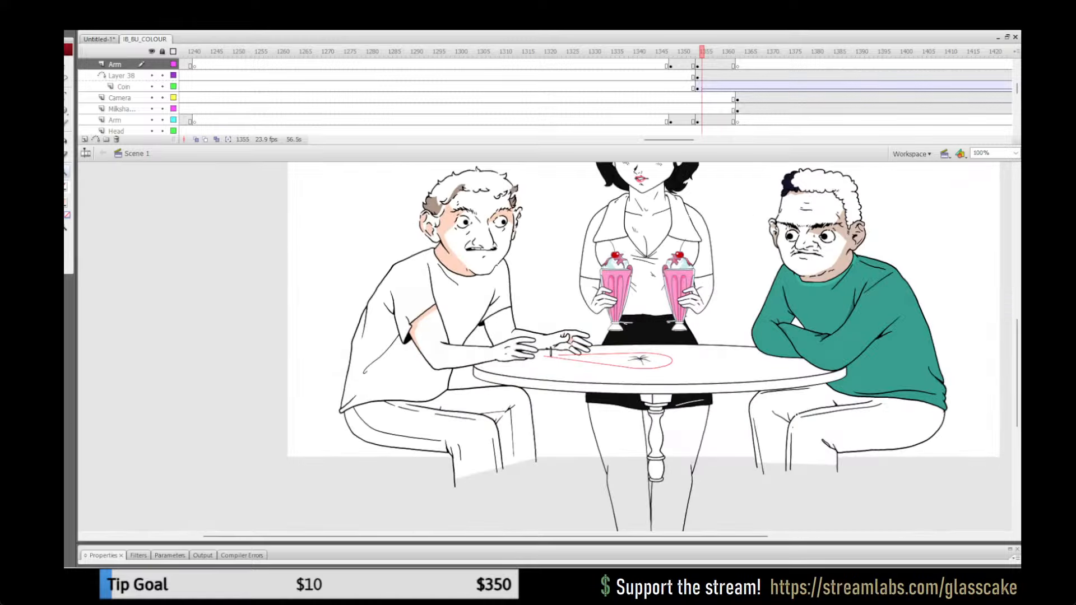
# Step: Review the arm shading at frame 1350, and inspect the table scene at frame 1363 at 100% zoom
pyautogui.moveTo(702, 52); pyautogui.dragTo(680, 51)
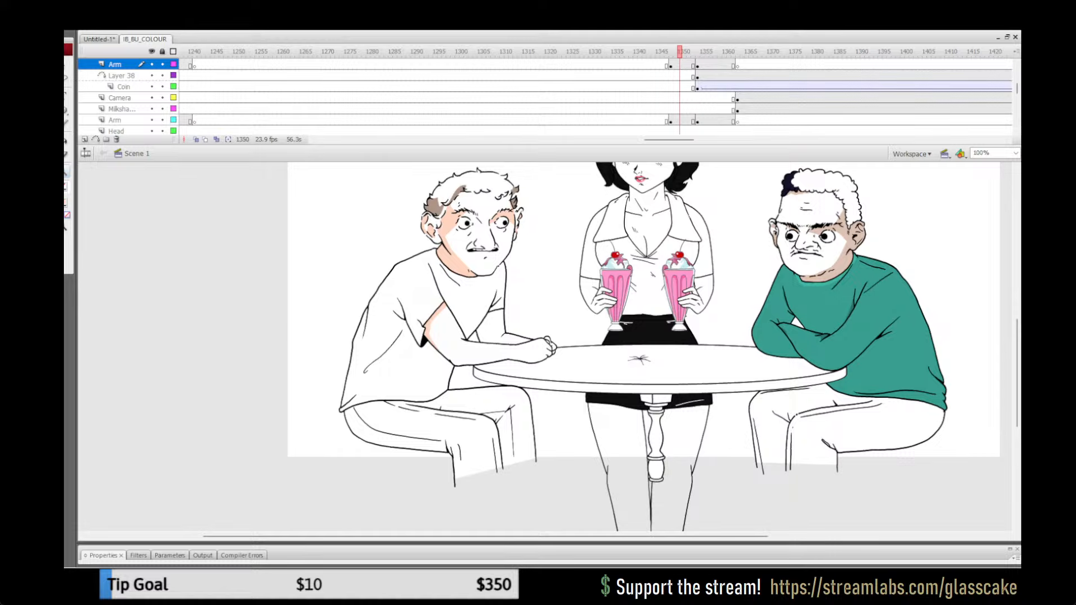
pyautogui.click(517, 322)
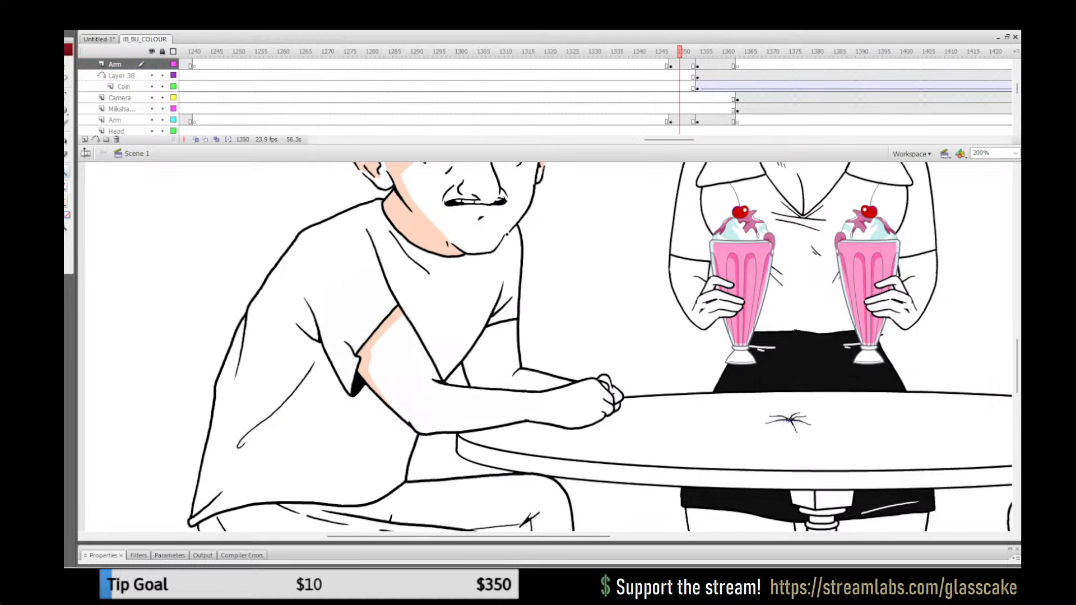
pyautogui.moveTo(680, 52); pyautogui.dragTo(737, 52)
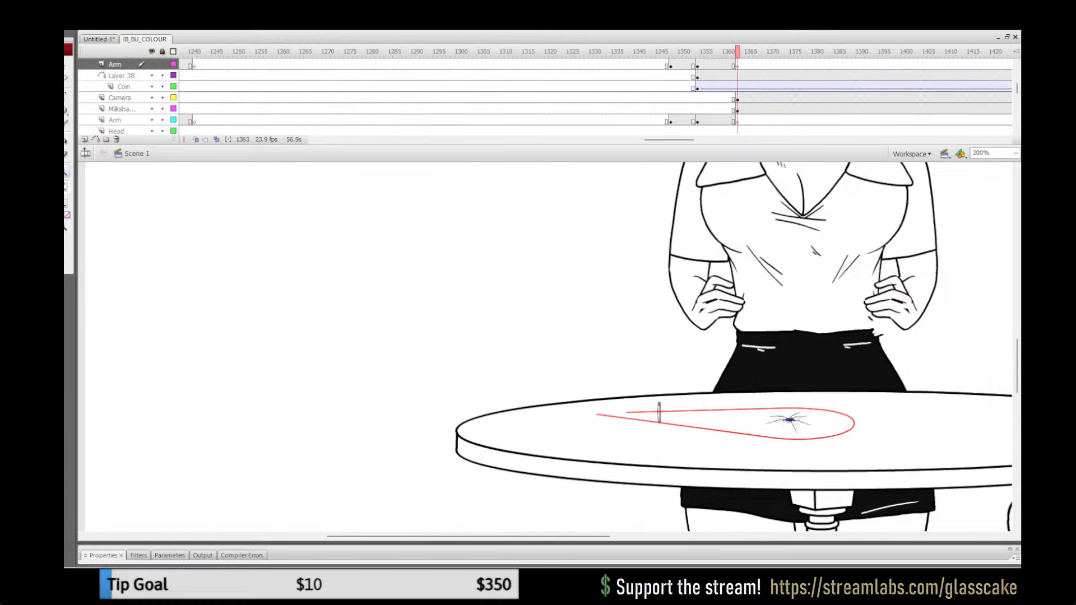
pyautogui.hotkey('ctrl', '-')
pyautogui.moveTo(718, 335); pyautogui.dragTo(564, 349)
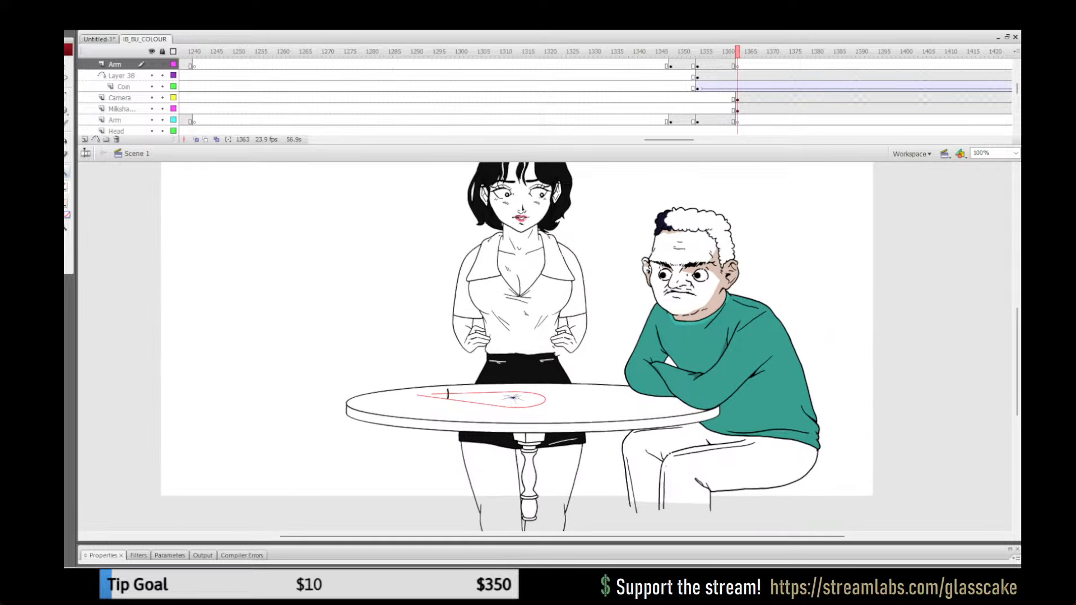
# Step: Try deleting the white patch that covers the outline at the waitress's waist at frame 1374
pyautogui.click(563, 350)
pyautogui.click(608, 347)
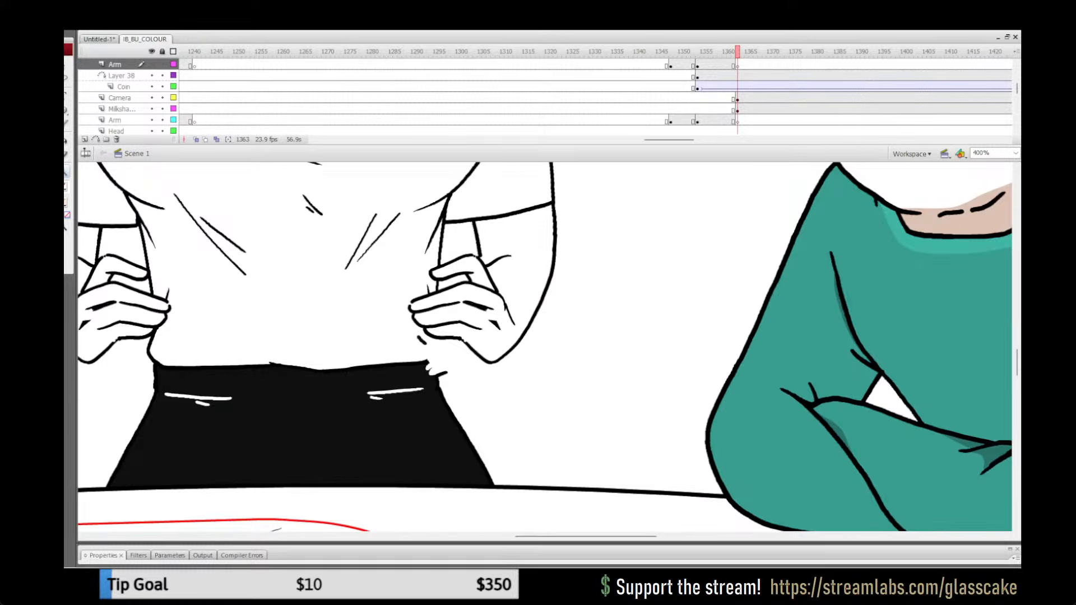
pyautogui.moveTo(737, 51); pyautogui.dragTo(786, 51)
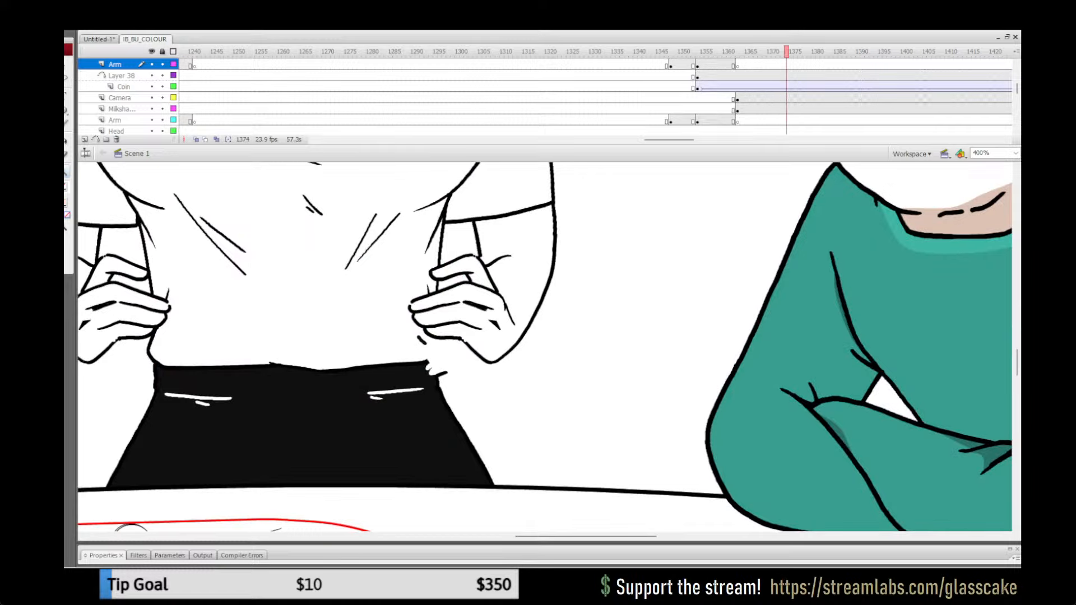
pyautogui.press('q')
pyautogui.click(440, 362)
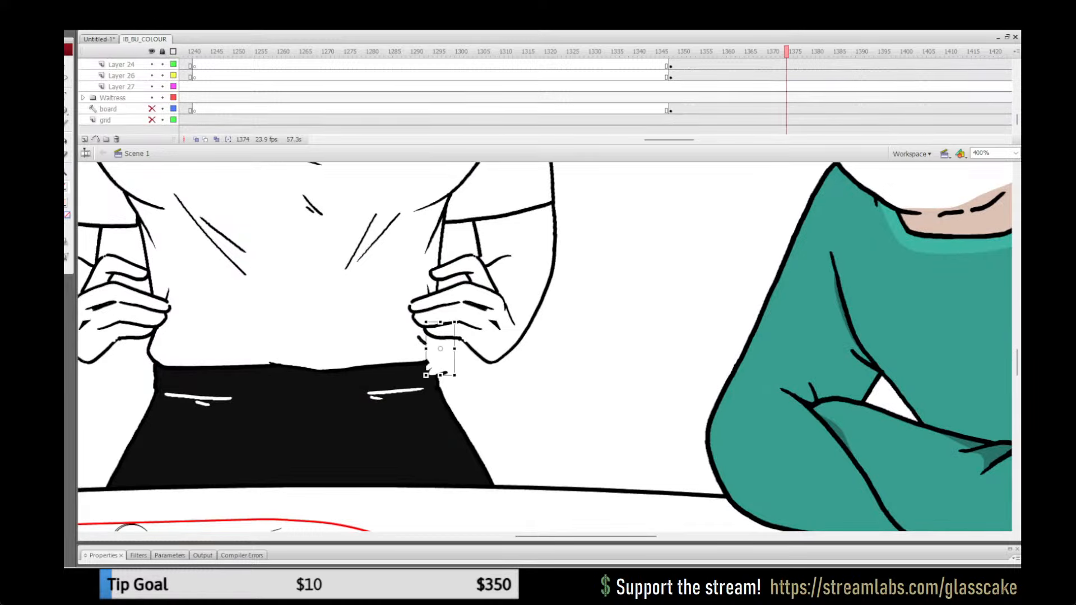
pyautogui.press('Delete')
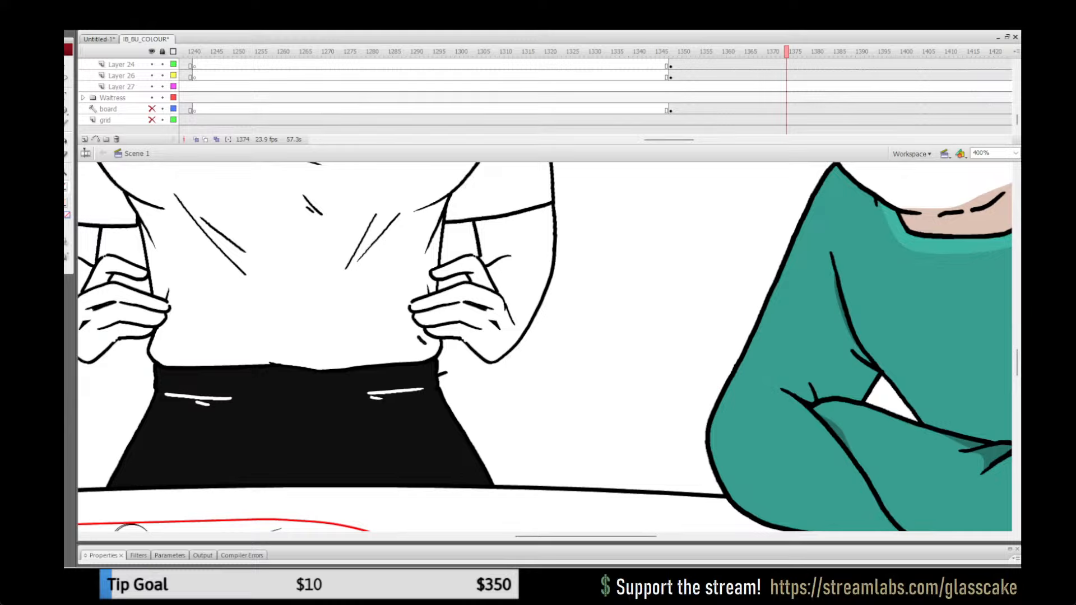
pyautogui.hotkey('ctrl', 'z')
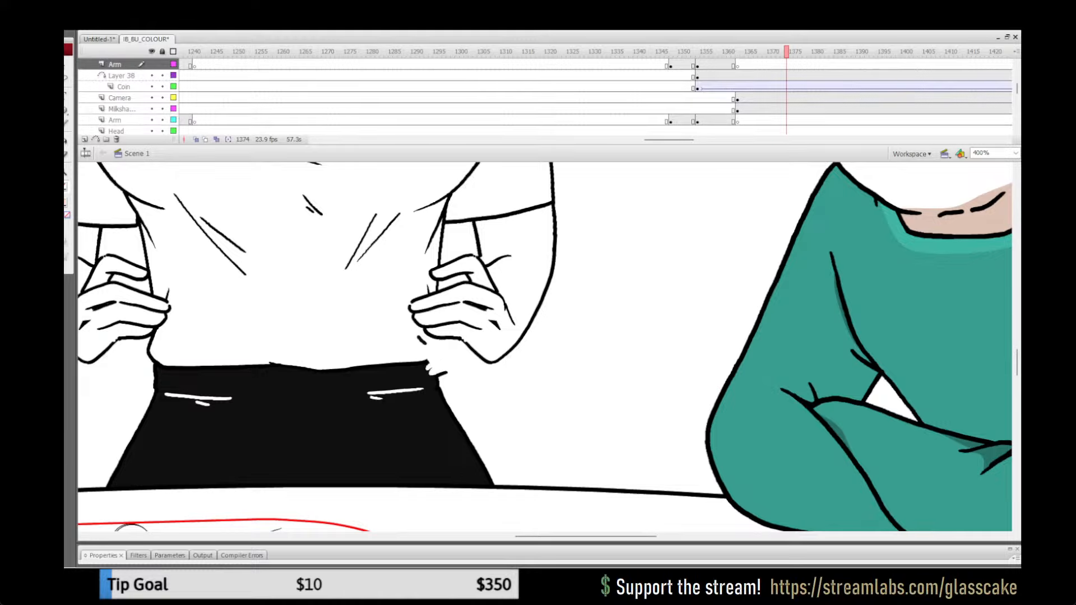
# Step: Inspect the white patch at the waitress's waist in outline view and delete it so the waist line shows
pyautogui.click(440, 361)
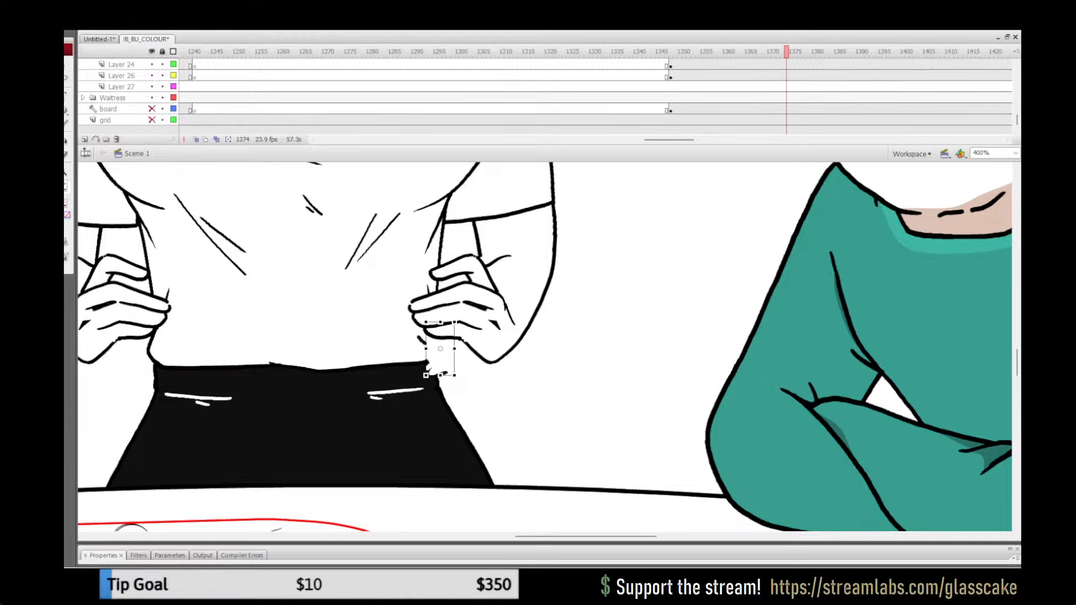
pyautogui.click(173, 52)
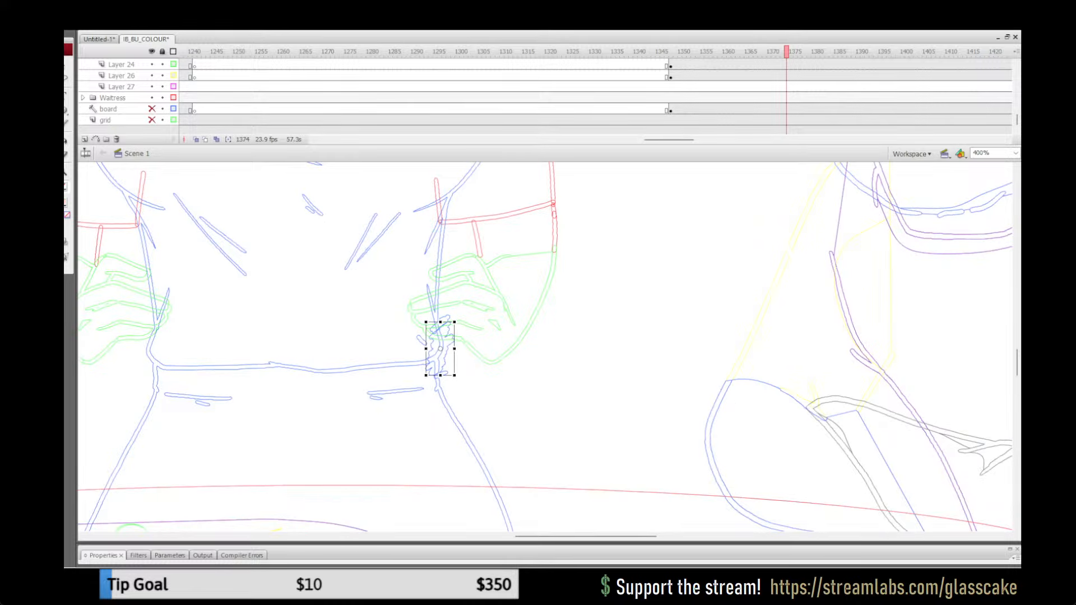
pyautogui.click(173, 51)
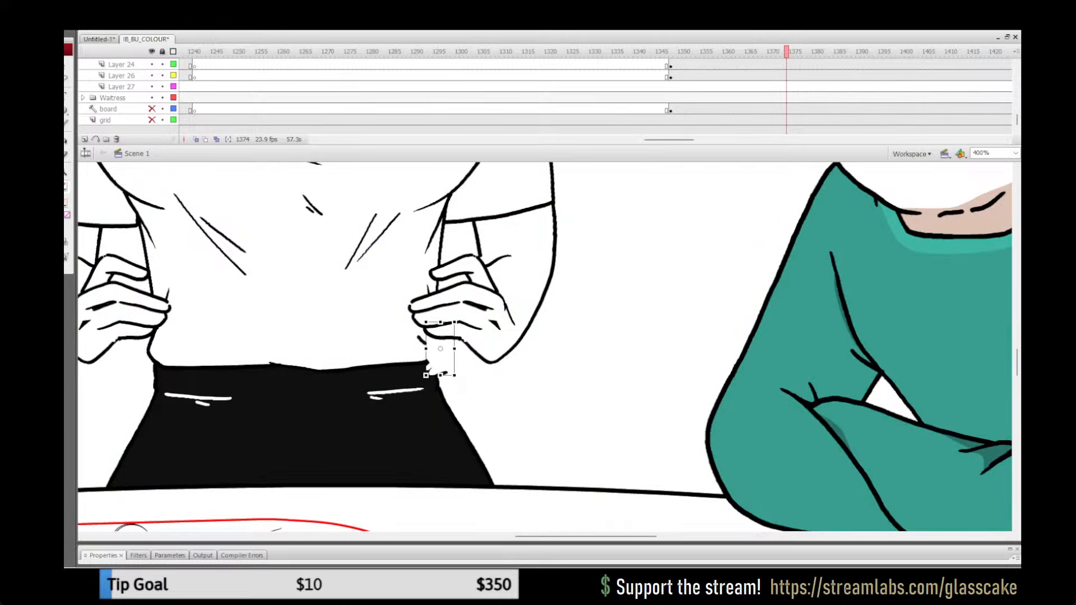
pyautogui.moveTo(441, 351); pyautogui.dragTo(509, 375)
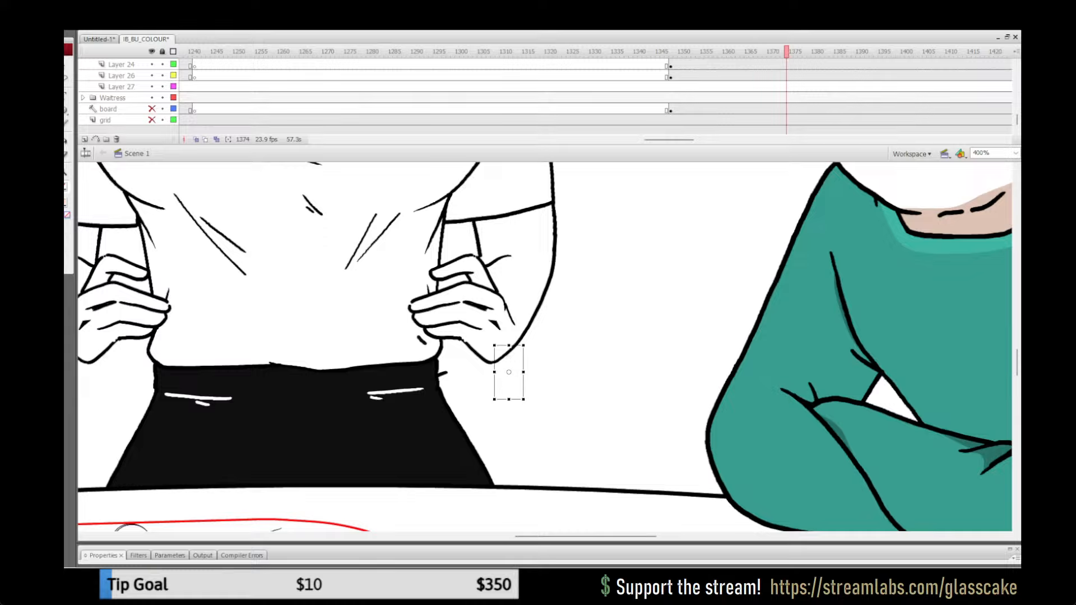
pyautogui.hotkey('ctrl', 'z')
pyautogui.press('Delete')
# Step: Check the waitress's waist in the table scene at frame 1374 at 100% zoom and save the file
pyautogui.click(555, 51)
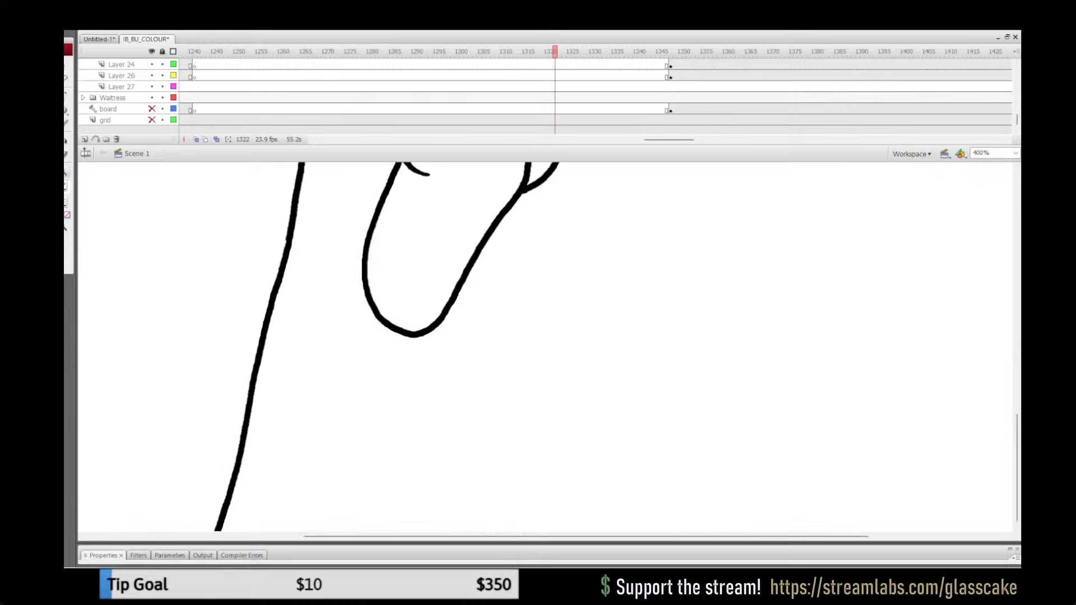
pyautogui.hotkey('ctrl', '1')
pyautogui.press('Return')
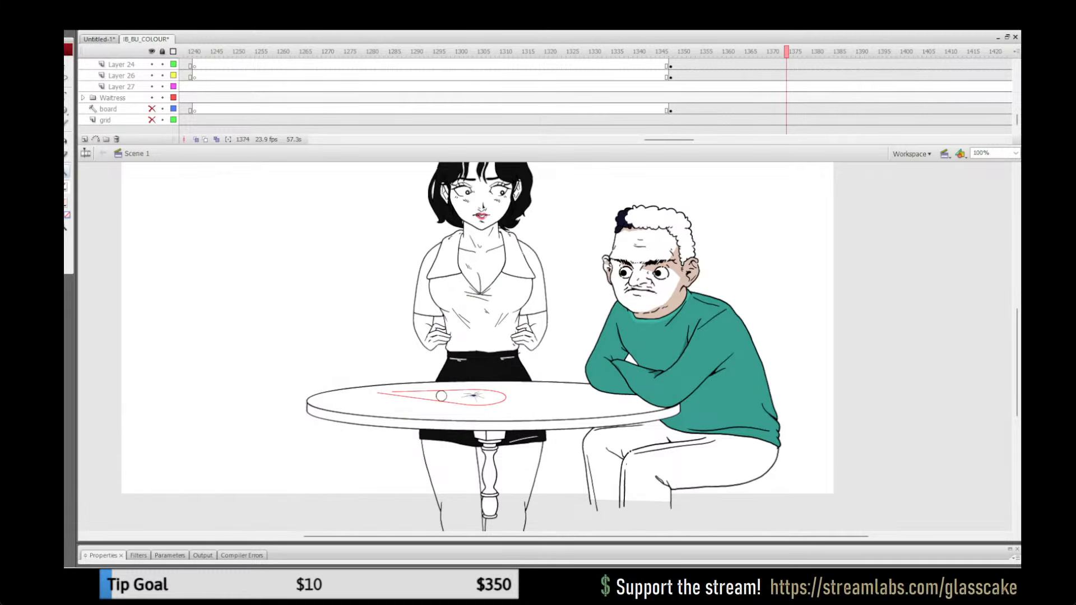
pyautogui.hotkey('ctrl', 's')
# Step: Play back the hand close-up from frame 1261 and the table scene from frame 1090 with the whole stage in view
pyautogui.moveTo(211, 51); pyautogui.dragTo(283, 51)
pyautogui.hotkey('ctrl', '2')
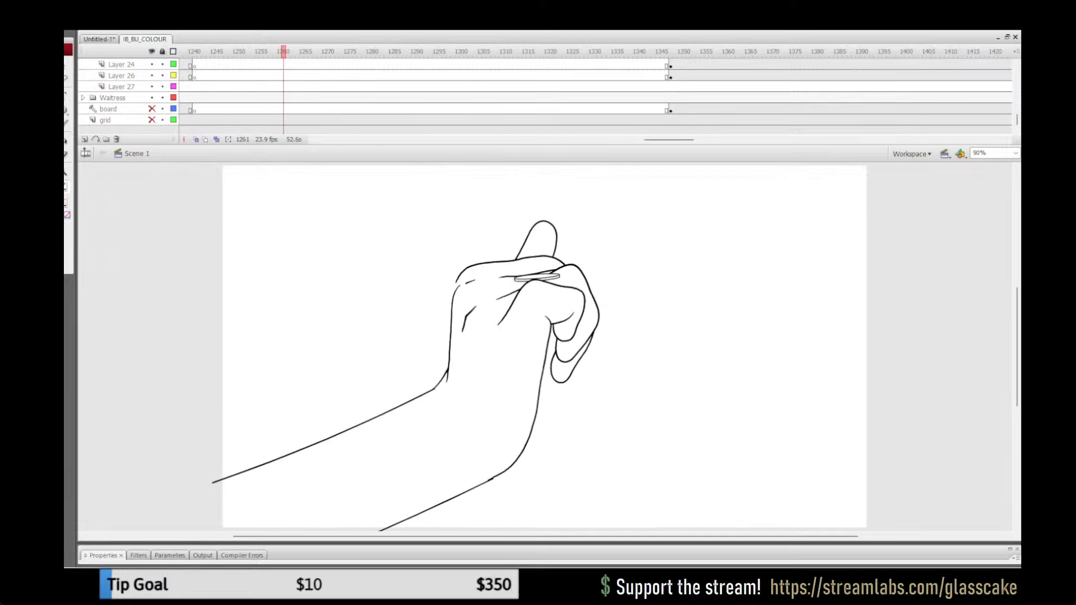
pyautogui.press('Return')
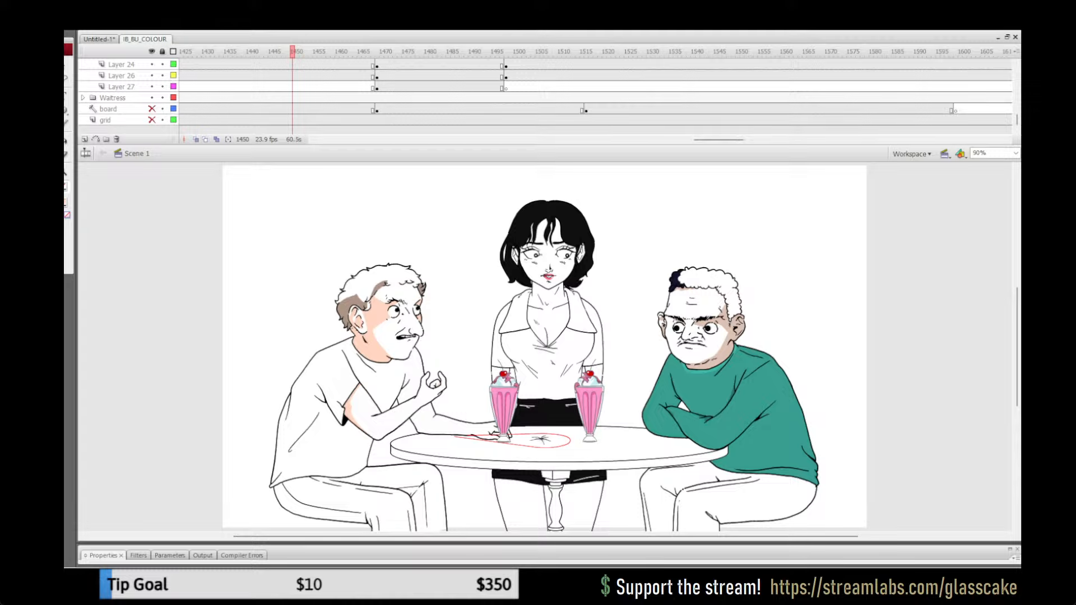
pyautogui.moveTo(719, 139); pyautogui.dragTo(624, 139)
pyautogui.moveTo(260, 51); pyautogui.dragTo(270, 51)
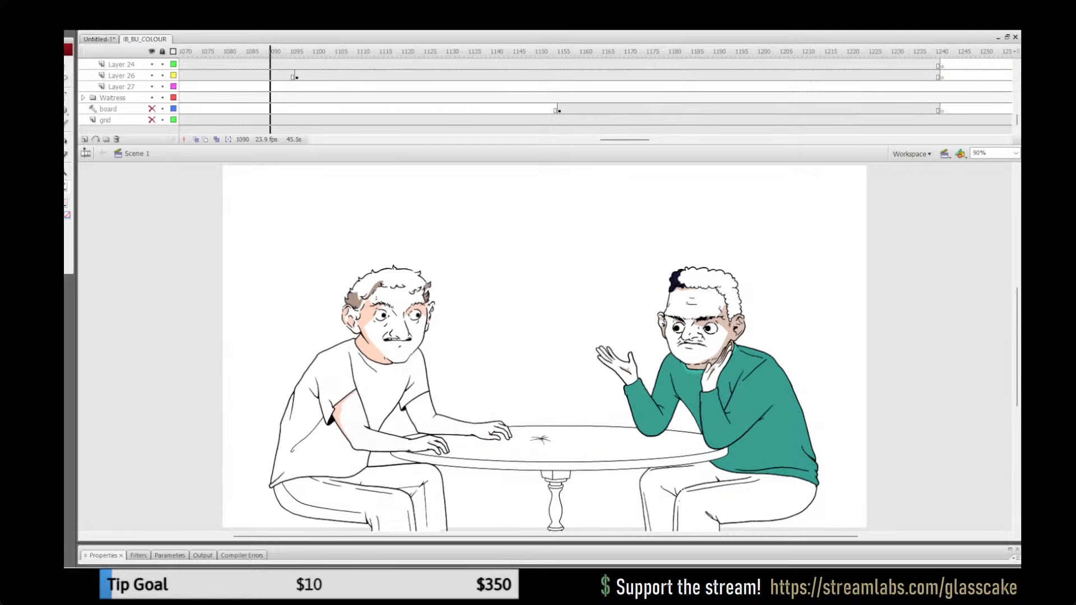
pyautogui.press('Return')
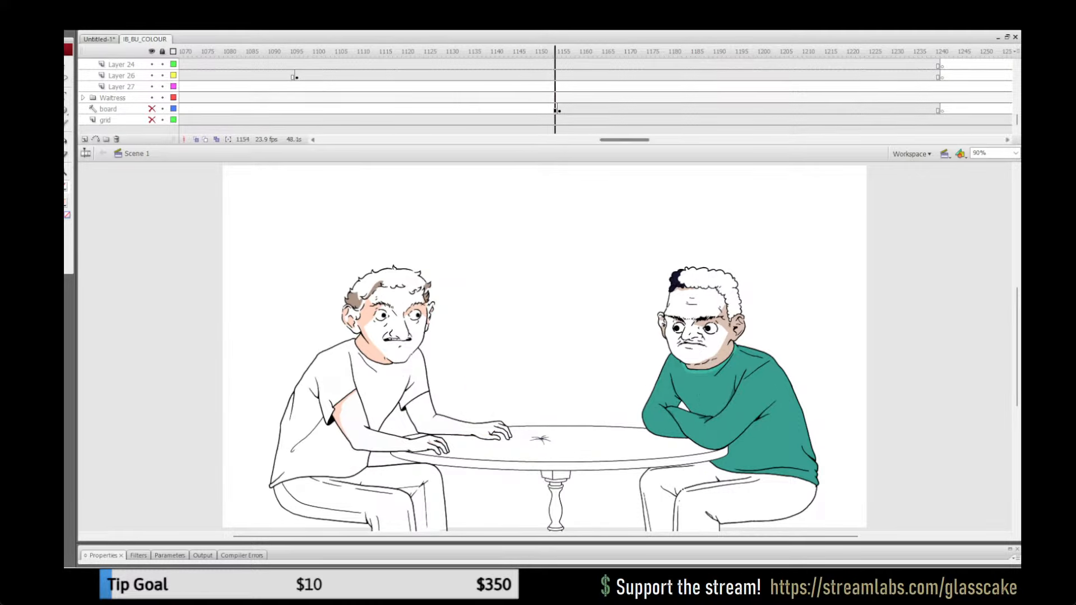
pyautogui.press('Return')
# Step: Play back the waitress table scene from around frame 1371 to review its colouring
pyautogui.moveTo(624, 139); pyautogui.dragTo(673, 140)
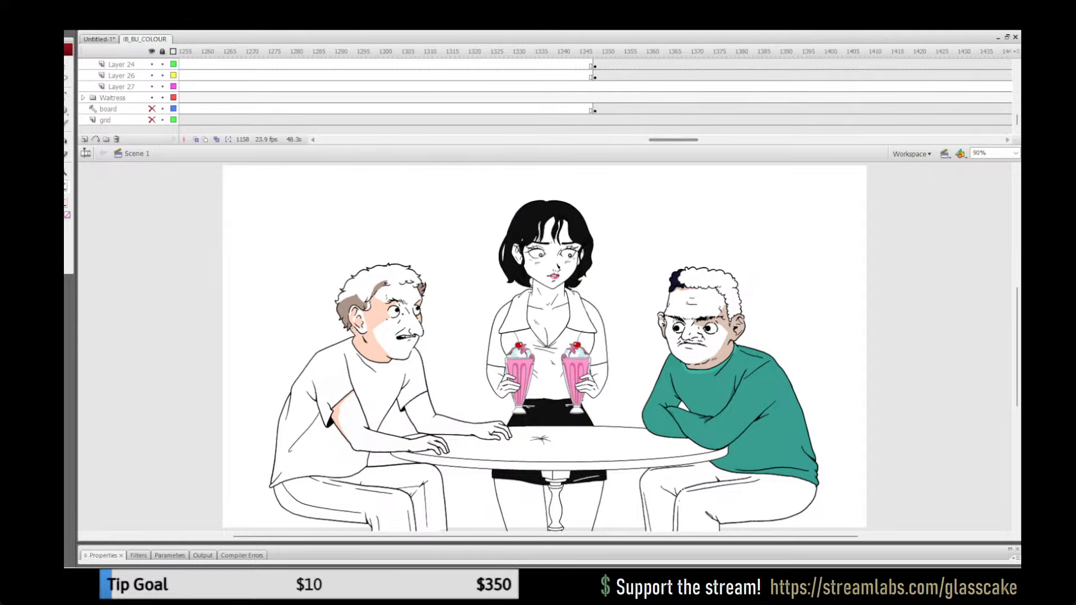
pyautogui.moveTo(653, 52); pyautogui.dragTo(698, 52)
pyautogui.moveTo(675, 140); pyautogui.dragTo(707, 140)
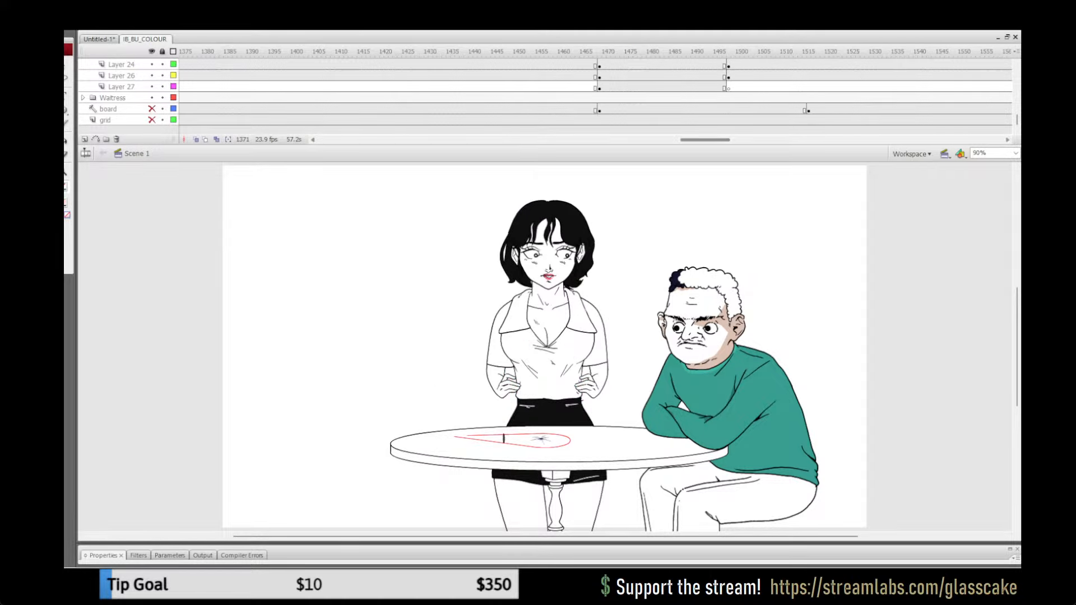
pyautogui.click(658, 65)
pyautogui.press('Return')
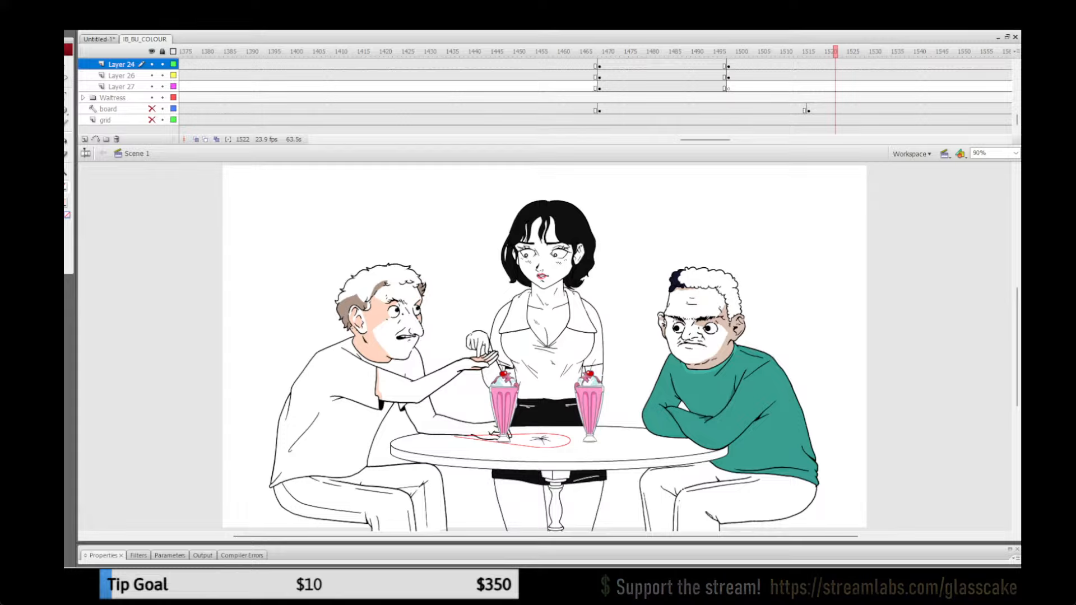
# Step: Scrub the milkshake table scene forward to frame 1540 and back to frame 1475
pyautogui.moveTo(836, 51); pyautogui.dragTo(914, 52)
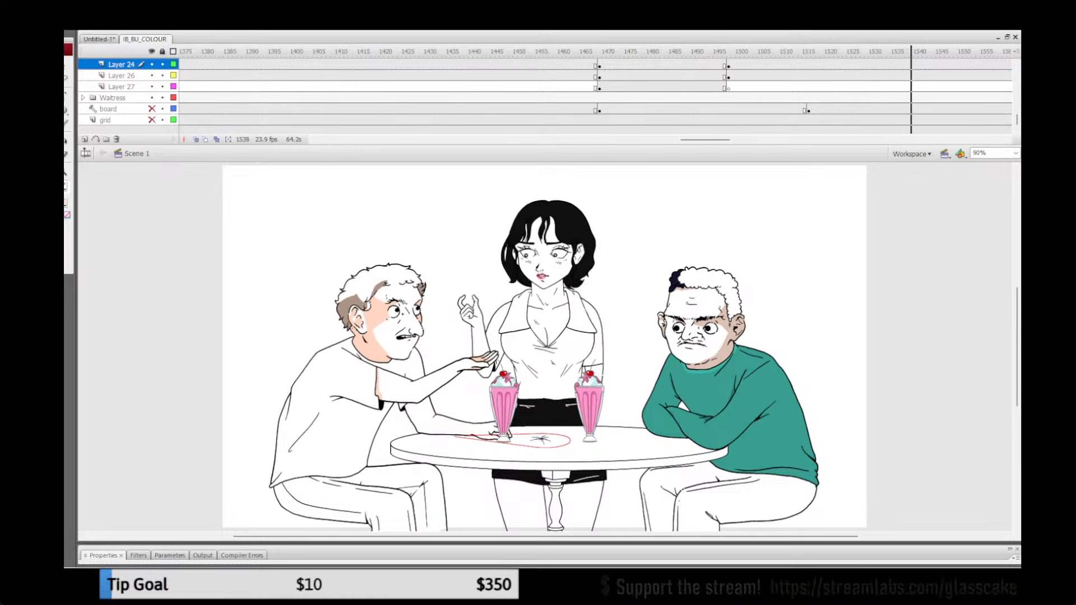
pyautogui.moveTo(705, 140); pyautogui.dragTo(725, 140)
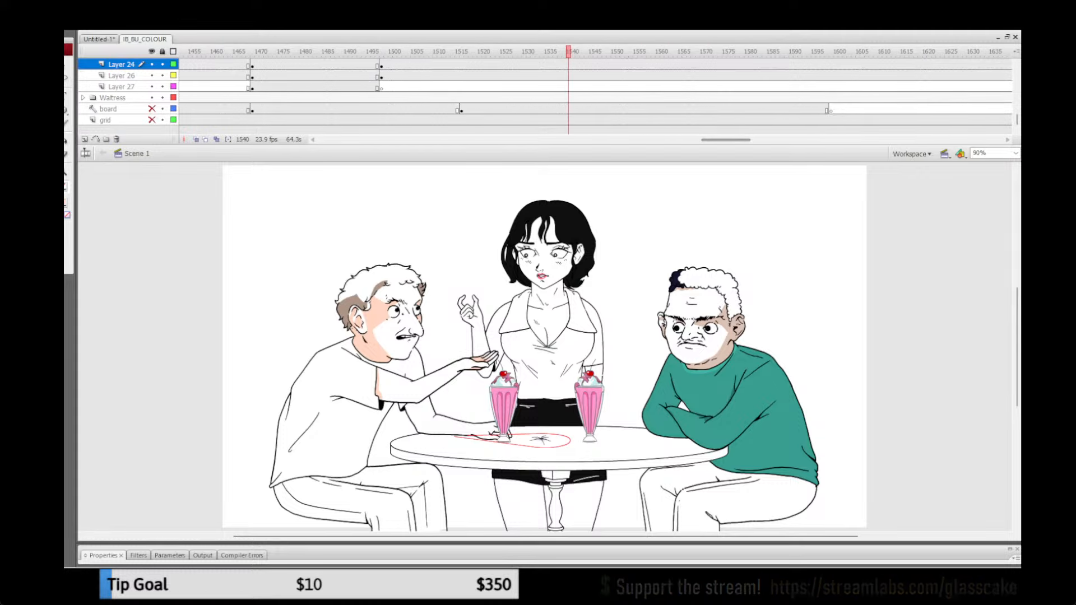
pyautogui.click(809, 51)
pyautogui.moveTo(809, 52); pyautogui.dragTo(280, 52)
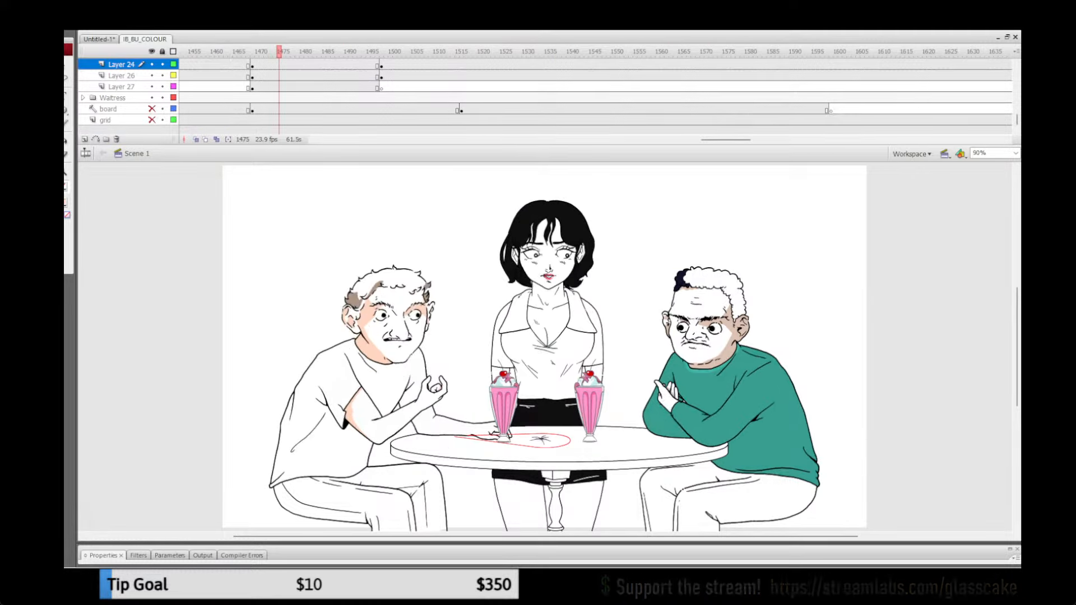
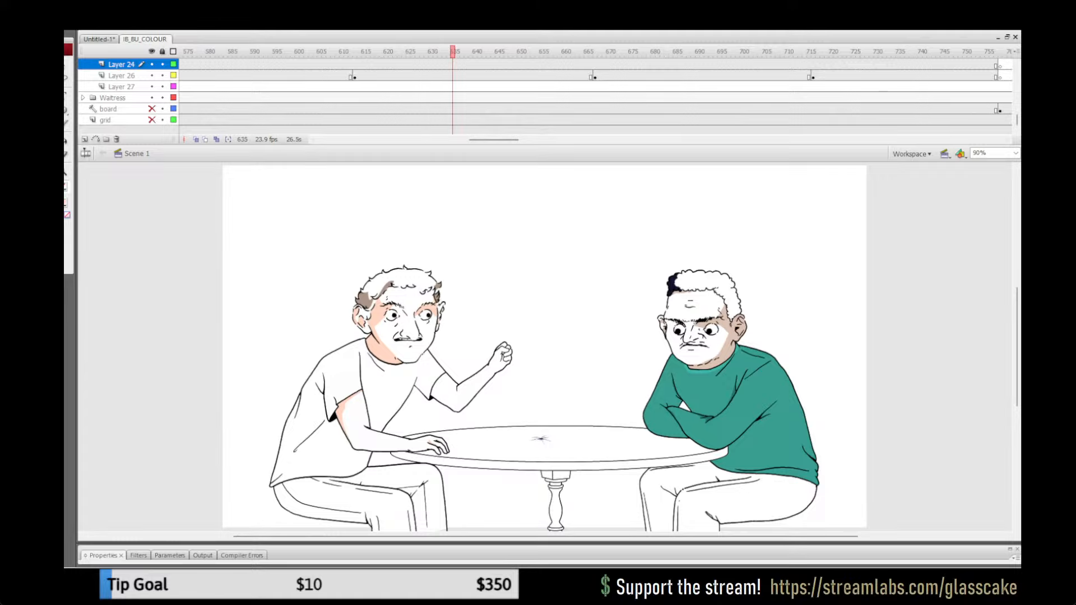
# Step: Play back and scrub the table scene from around frame 300 back to frame 120 to review the men's clothing
pyautogui.moveTo(493, 139); pyautogui.dragTo(407, 139)
pyautogui.click(444, 52)
pyautogui.press('Return')
pyautogui.press('Return')
pyautogui.click(425, 52)
pyautogui.press('Return')
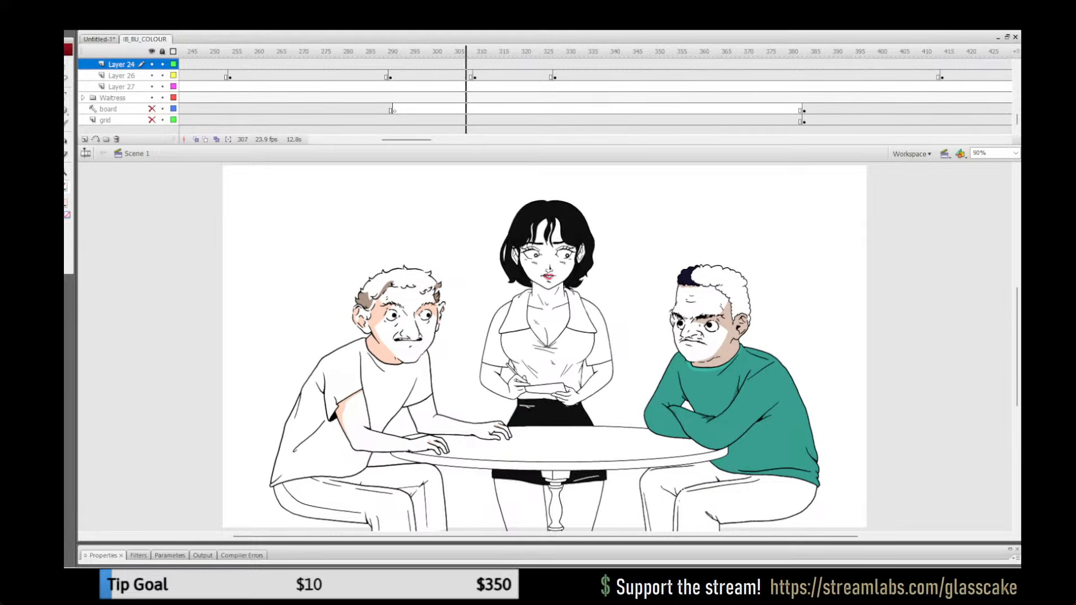
pyautogui.click(355, 52)
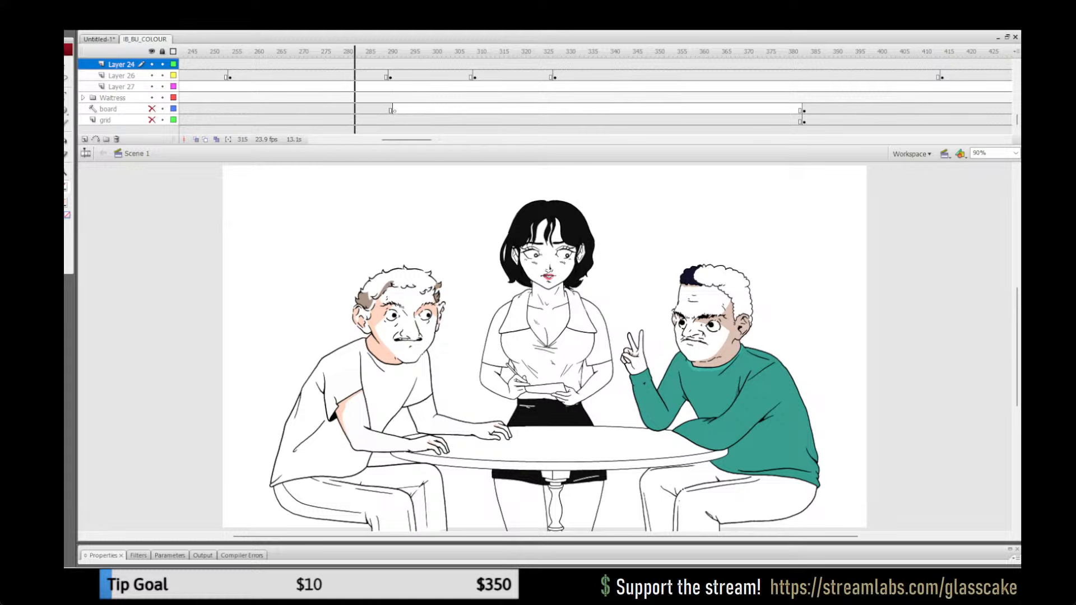
pyautogui.click(314, 51)
pyautogui.moveTo(406, 140); pyautogui.dragTo(386, 139)
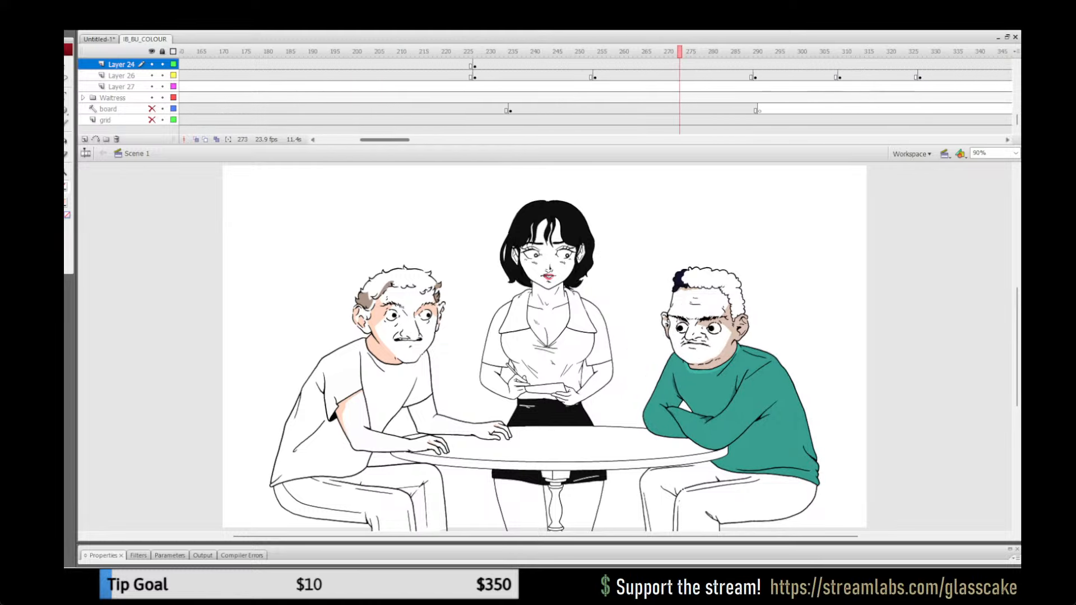
pyautogui.click(515, 52)
pyautogui.moveTo(515, 51)
pyautogui.mouseDown()
pyautogui.moveTo(528, 51)
pyautogui.moveTo(439, 51)
pyautogui.moveTo(502, 52)
pyautogui.mouseUp()
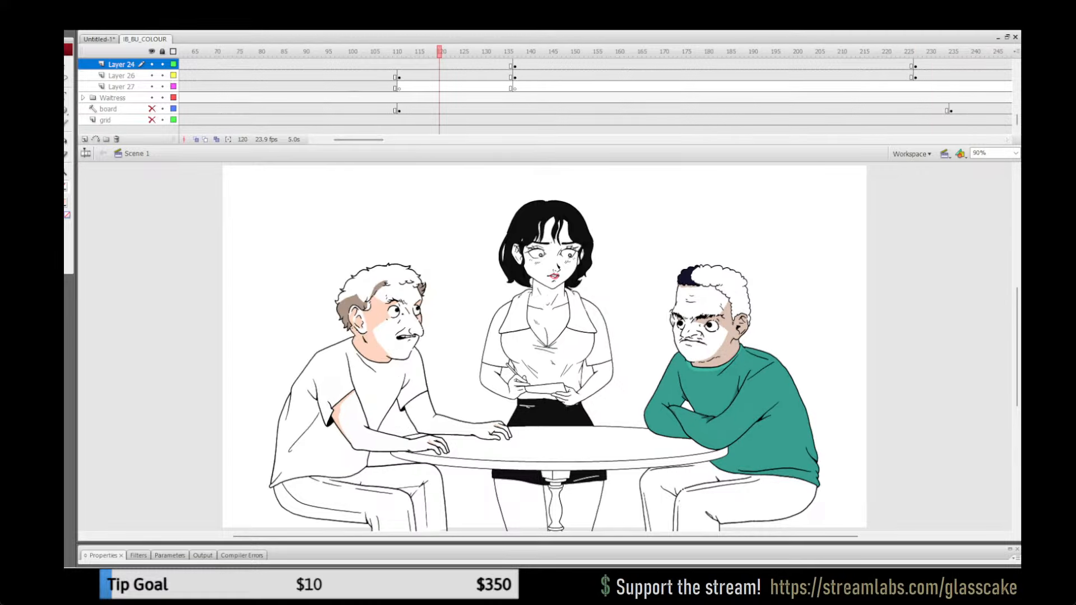
pyautogui.moveTo(359, 139); pyautogui.dragTo(341, 140)
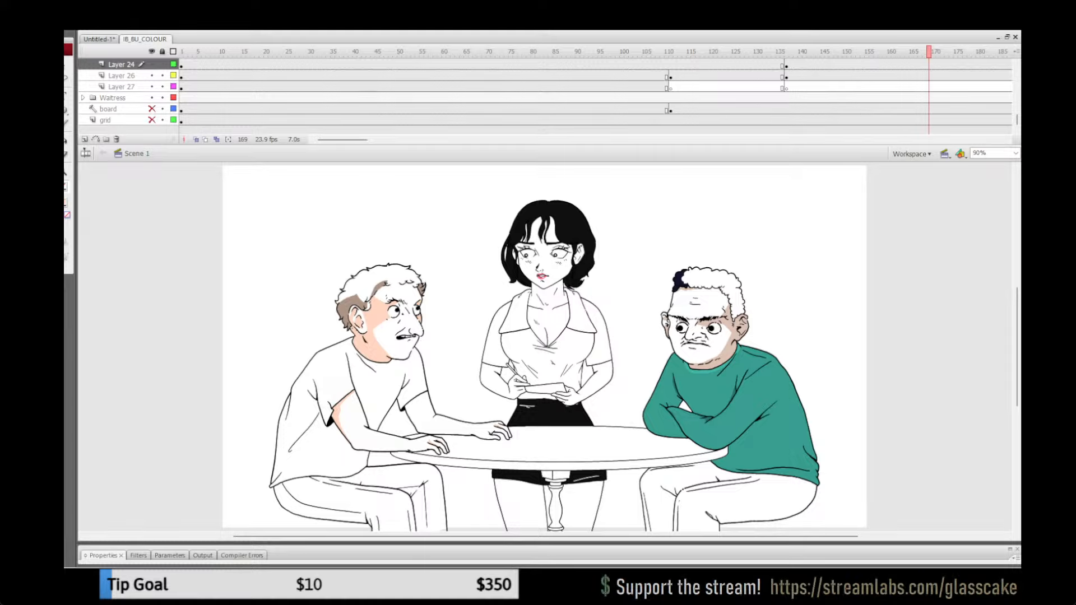
# Step: Lock every layer except Layer 24 and clear its keyframes from about frame 133 to 228
pyautogui.click(122, 64)
pyautogui.click(778, 52)
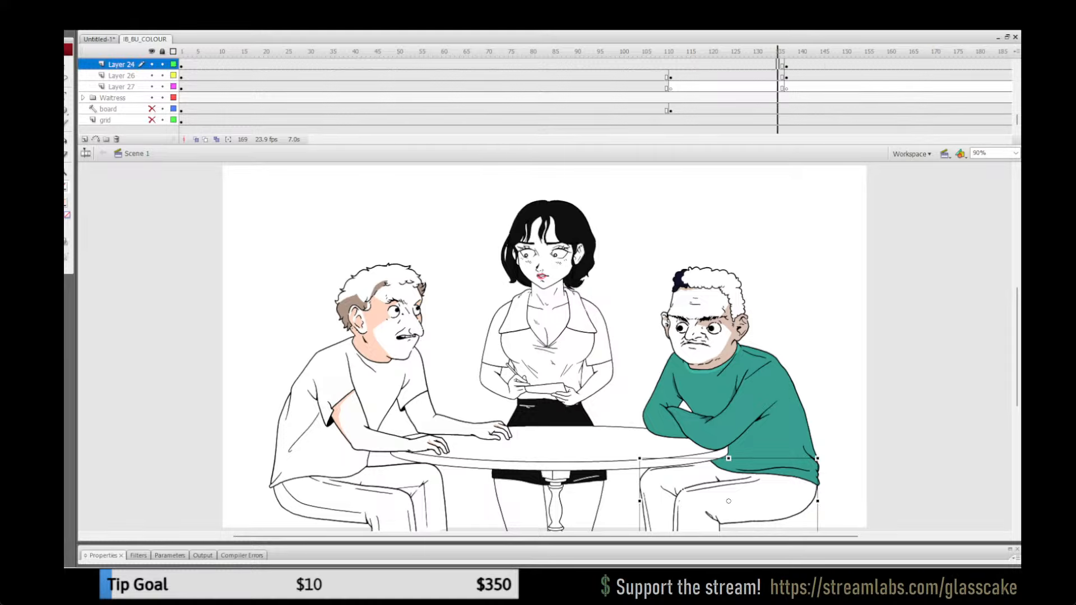
pyautogui.press('.')
pyautogui.press('.')
pyautogui.press('.')
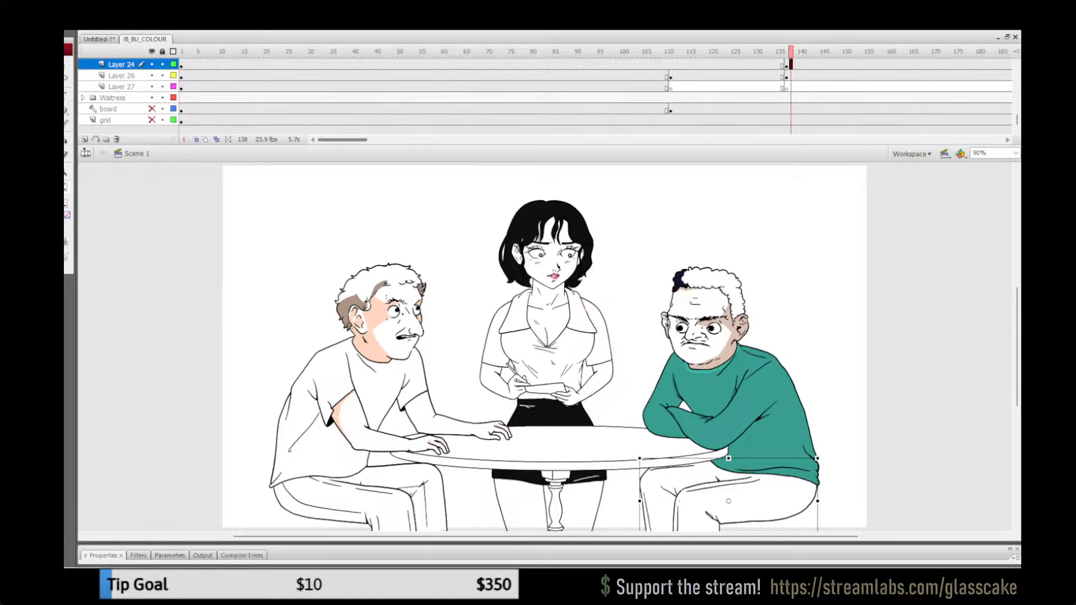
pyautogui.click(163, 51)
pyautogui.moveTo(342, 139)
pyautogui.mouseDown()
pyautogui.moveTo(394, 140)
pyautogui.moveTo(359, 140)
pyautogui.mouseUp()
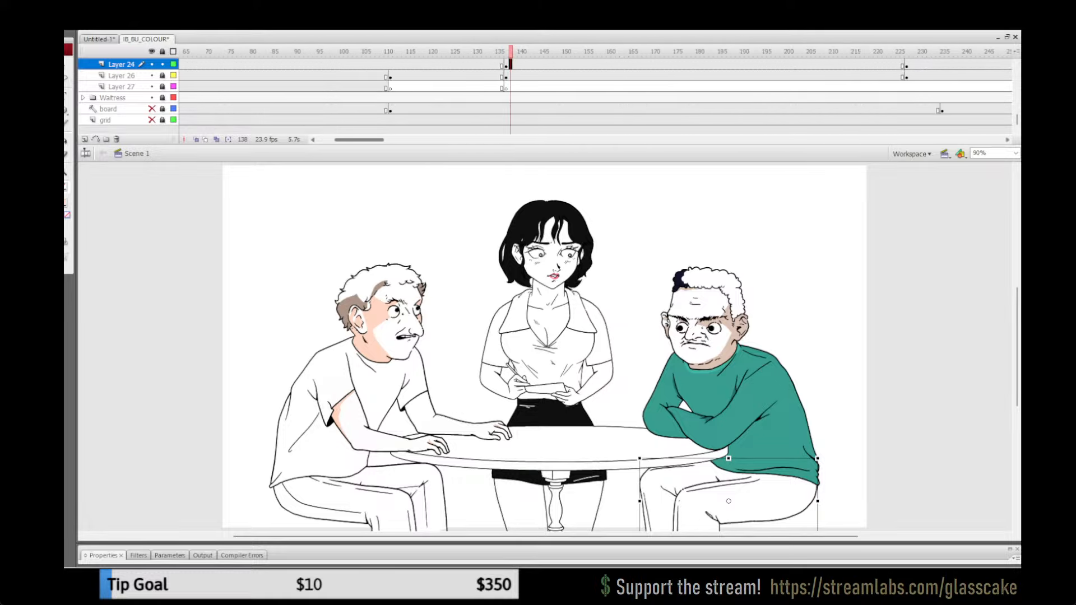
pyautogui.moveTo(493, 64); pyautogui.dragTo(913, 86)
pyautogui.hotkey('shift', 'F6')
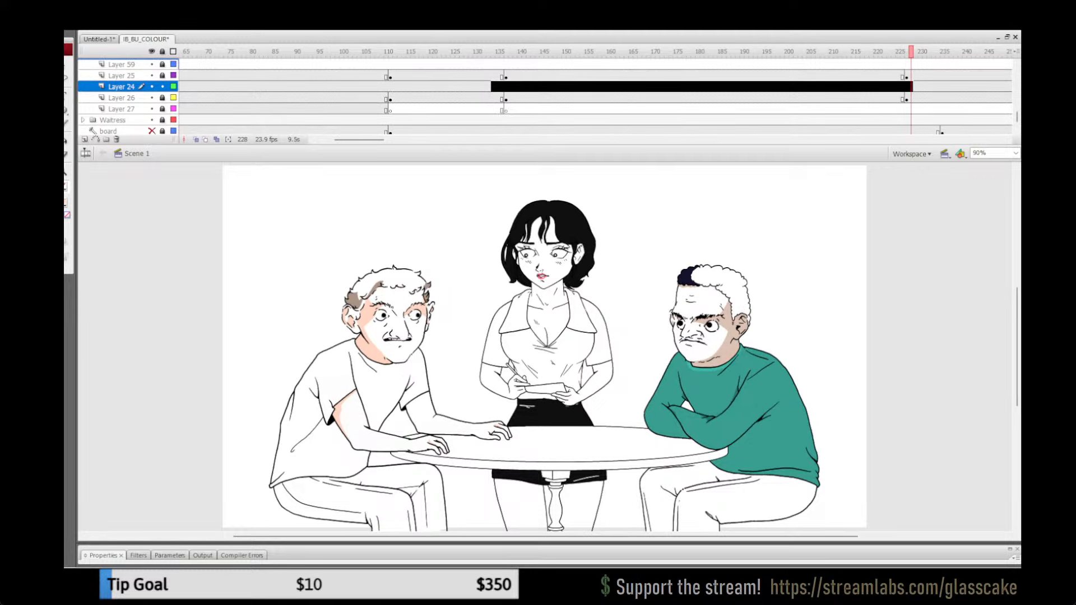
# Step: Clear the Layer 24 keyframes around frames 1463 to 1503 and around frames 1842 to 1852
pyautogui.moveTo(359, 140); pyautogui.dragTo(707, 140)
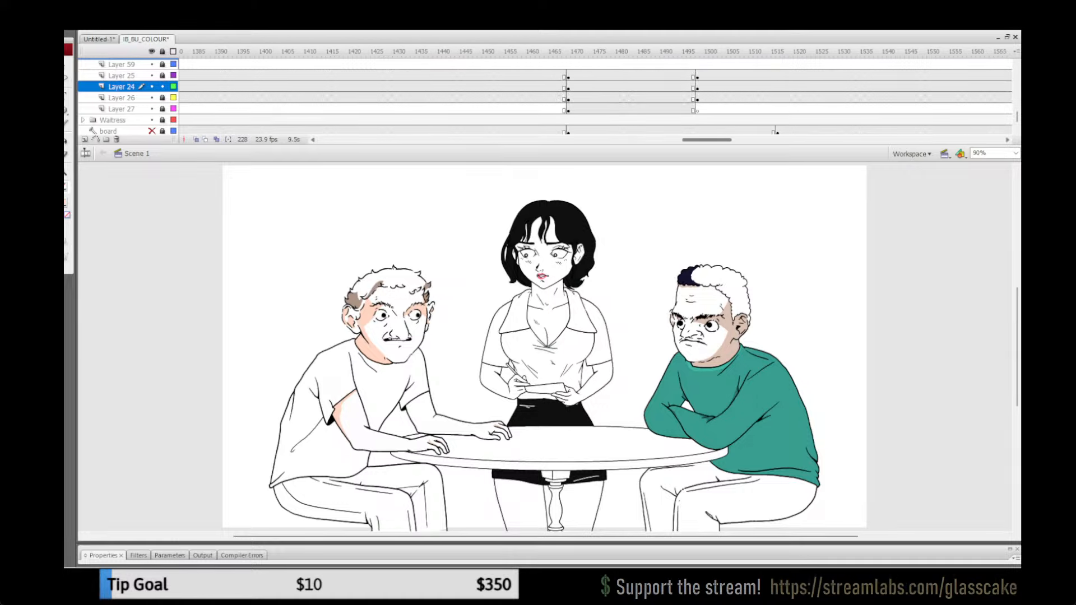
pyautogui.moveTo(706, 87)
pyautogui.mouseDown()
pyautogui.moveTo(559, 97)
pyautogui.moveTo(555, 86)
pyautogui.moveTo(721, 87)
pyautogui.mouseUp()
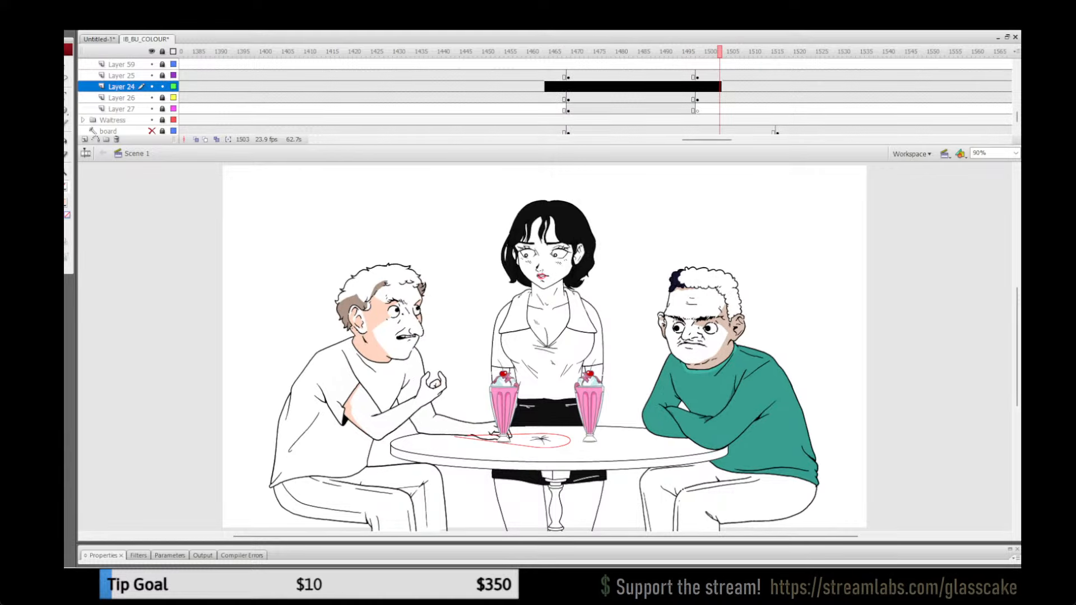
pyautogui.moveTo(707, 140); pyautogui.dragTo(794, 139)
pyautogui.moveTo(765, 86); pyautogui.dragTo(808, 86)
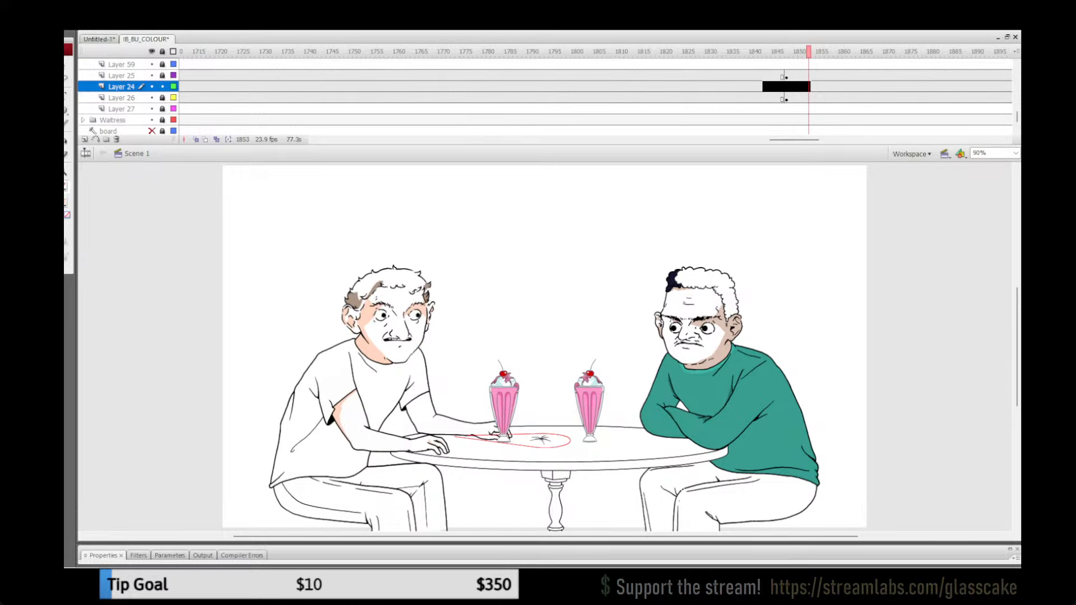
# Step: Return to frame 3 on Layer 24, deselect the artwork and save the file
pyautogui.moveTo(794, 140); pyautogui.dragTo(343, 139)
pyautogui.click(601, 87)
pyautogui.click(608, 98)
pyautogui.click(622, 98)
pyautogui.click(190, 87)
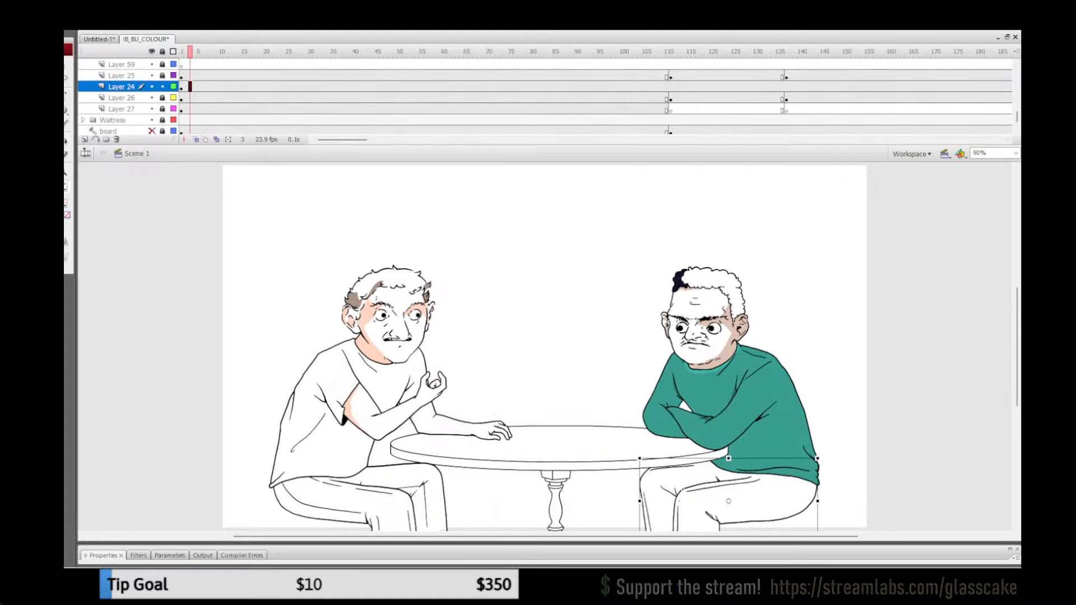
pyautogui.press('Escape')
pyautogui.hotkey('ctrl', 's')
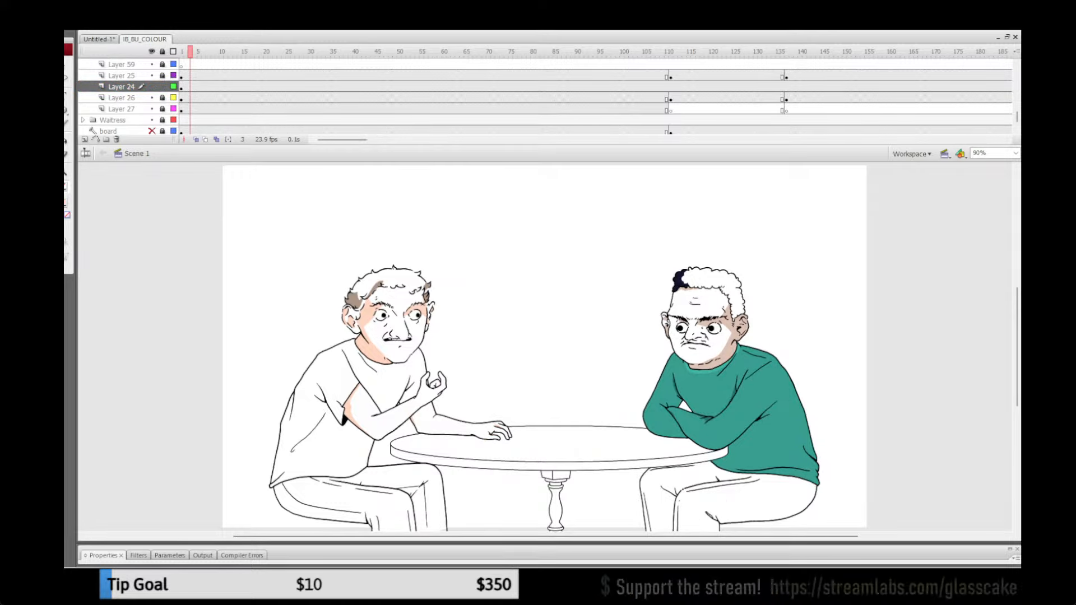
# Step: Fill the trousers of the man in the green sweater with slate grey inside their group, and return to Scene 1
pyautogui.doubleClick(741, 497)
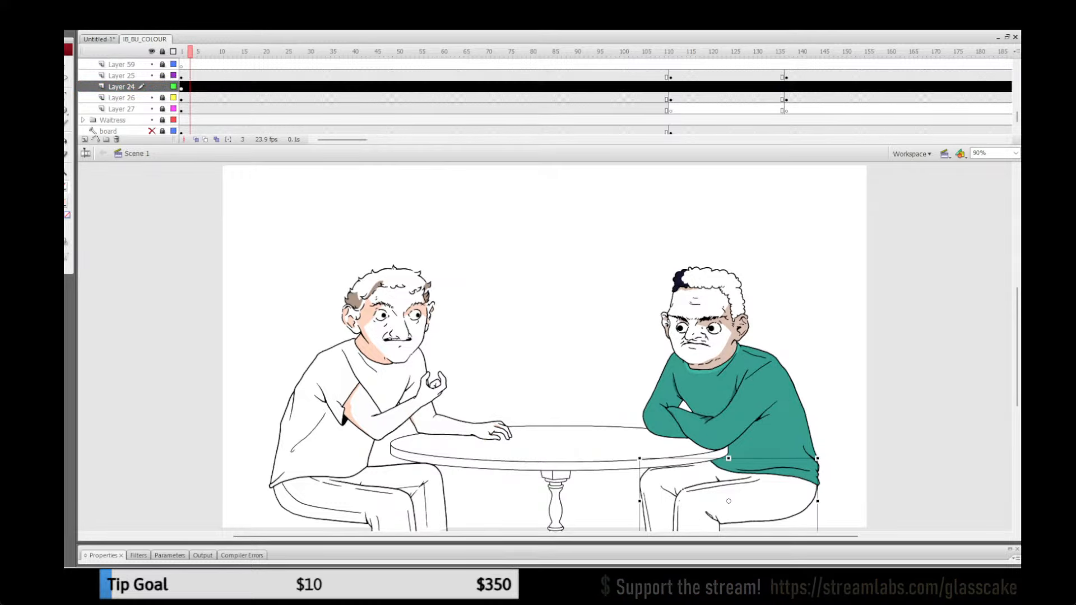
pyautogui.press('k')
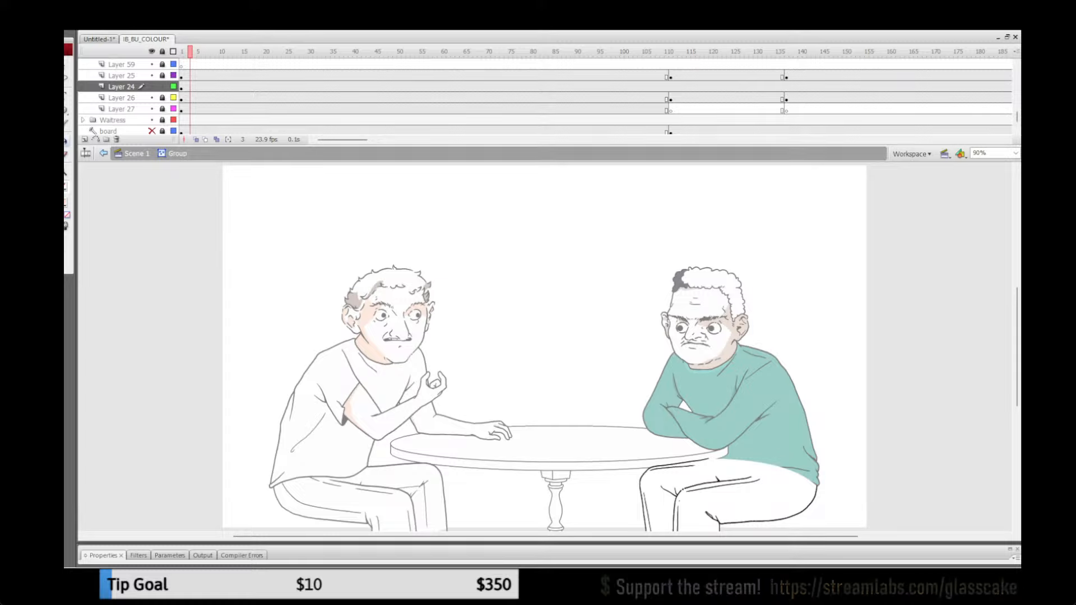
pyautogui.click(65, 202)
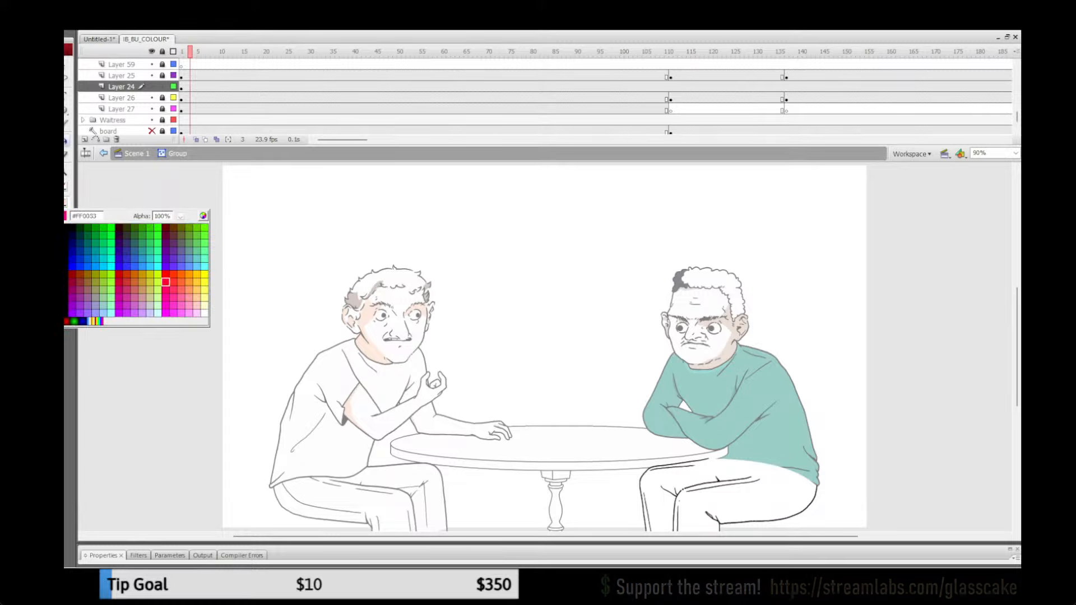
pyautogui.click(181, 243)
pyautogui.click(66, 203)
pyautogui.click(203, 216)
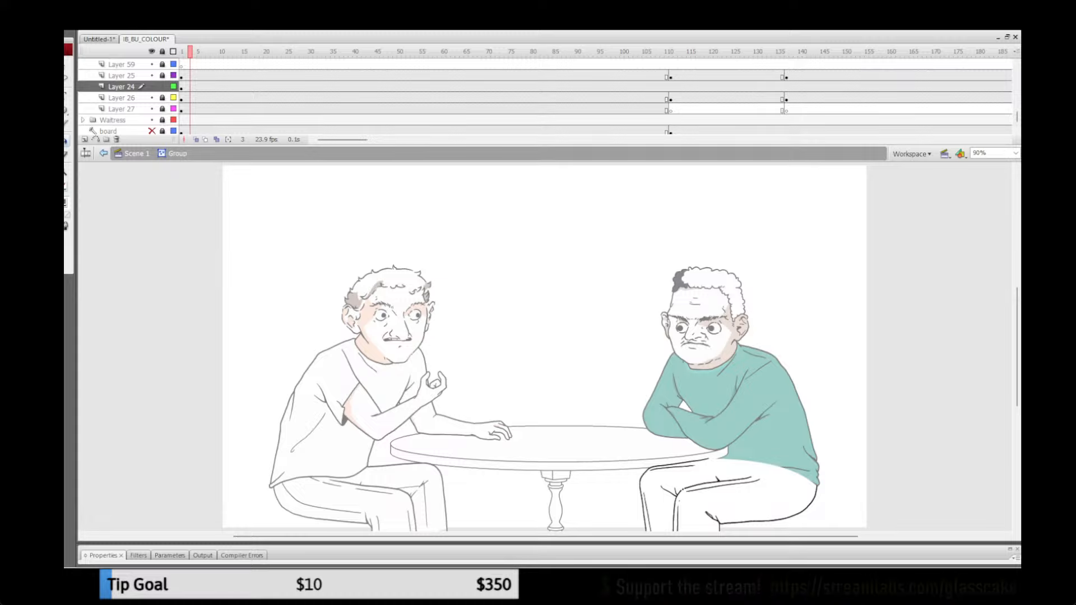
pyautogui.click(743, 501)
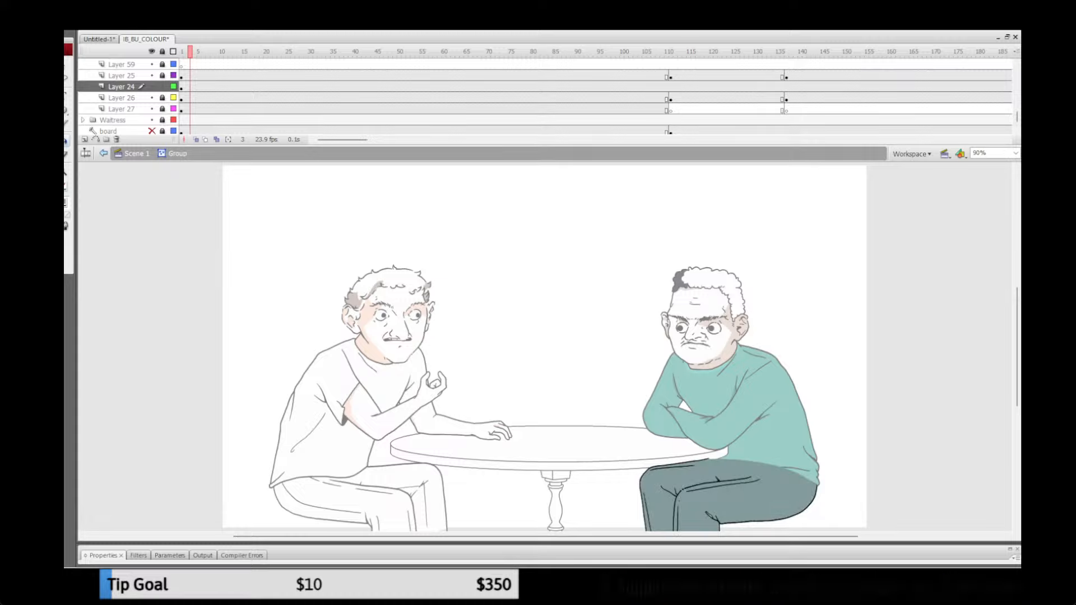
pyautogui.click(137, 153)
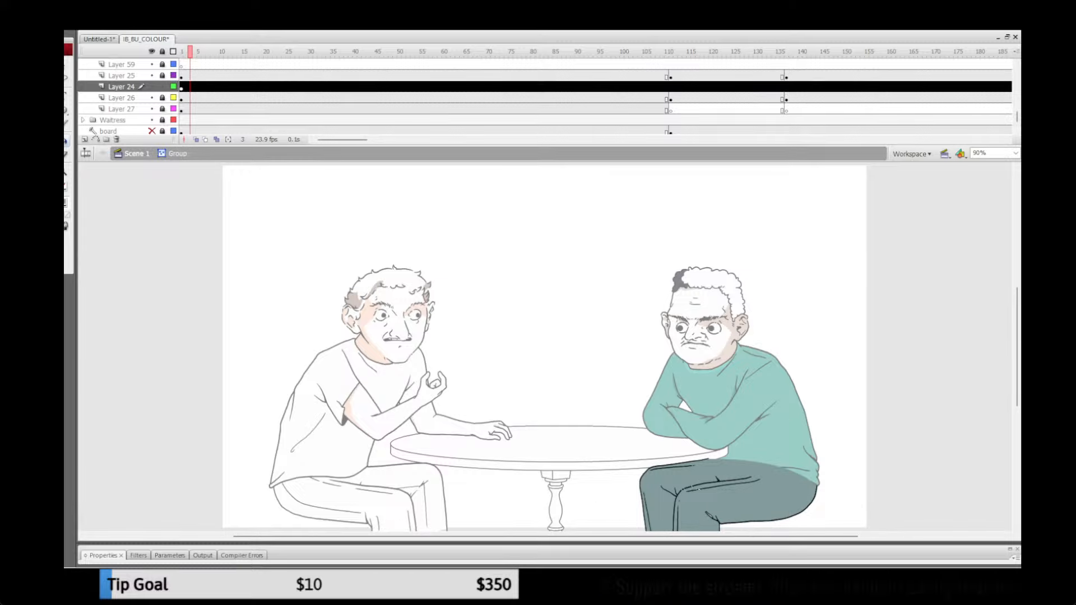
# Step: Refill the green-sweater man's trousers with olive, lock Layer 24 and check the colour up to frame 124
pyautogui.press('q')
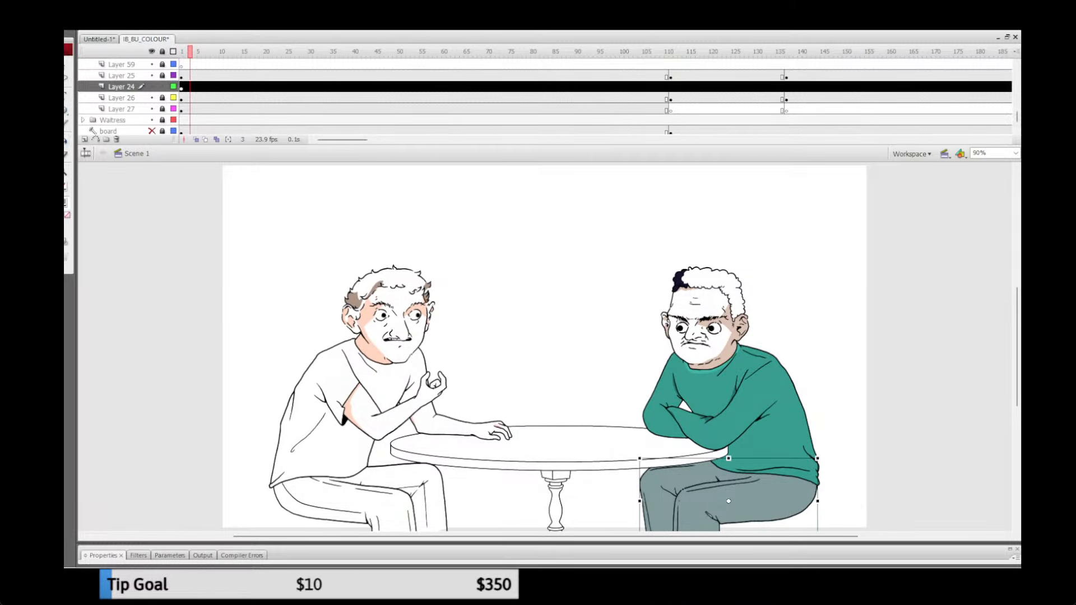
pyautogui.doubleClick(738, 499)
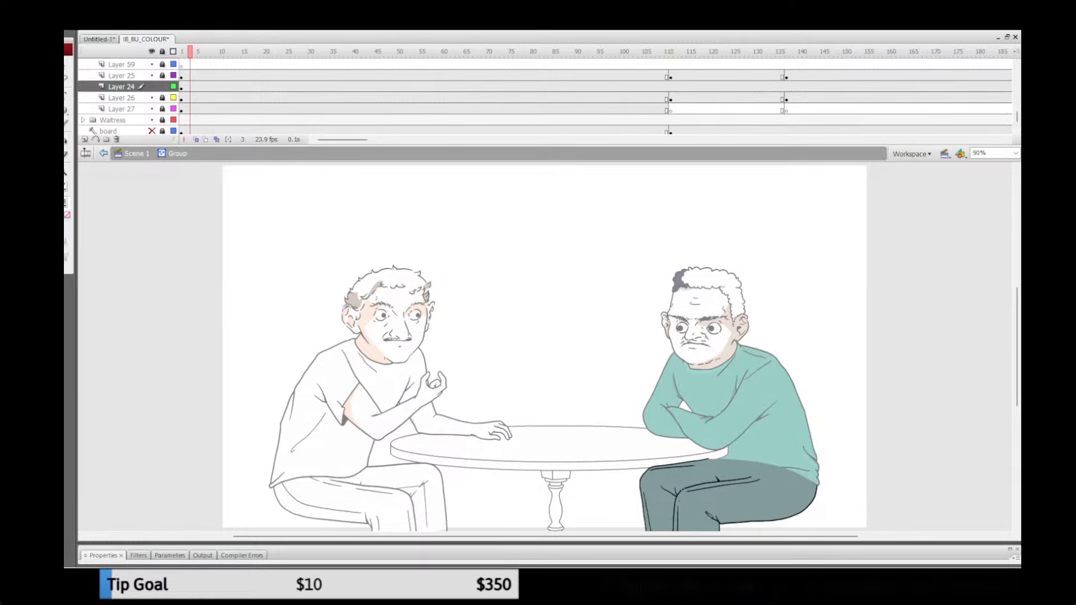
pyautogui.press('k')
pyautogui.click(65, 202)
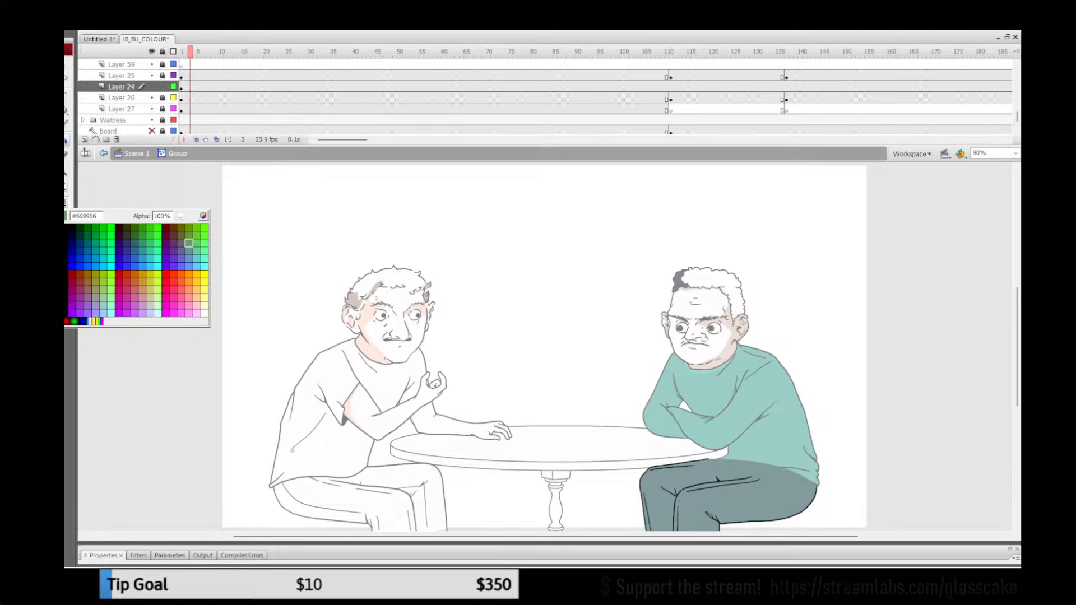
pyautogui.click(94, 290)
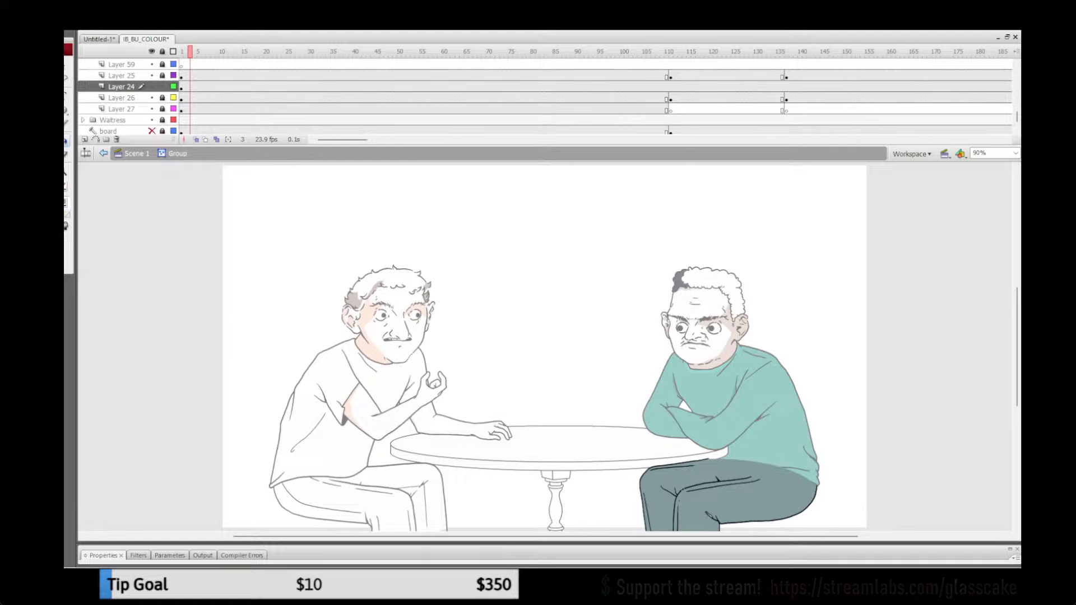
pyautogui.click(66, 202)
pyautogui.click(204, 216)
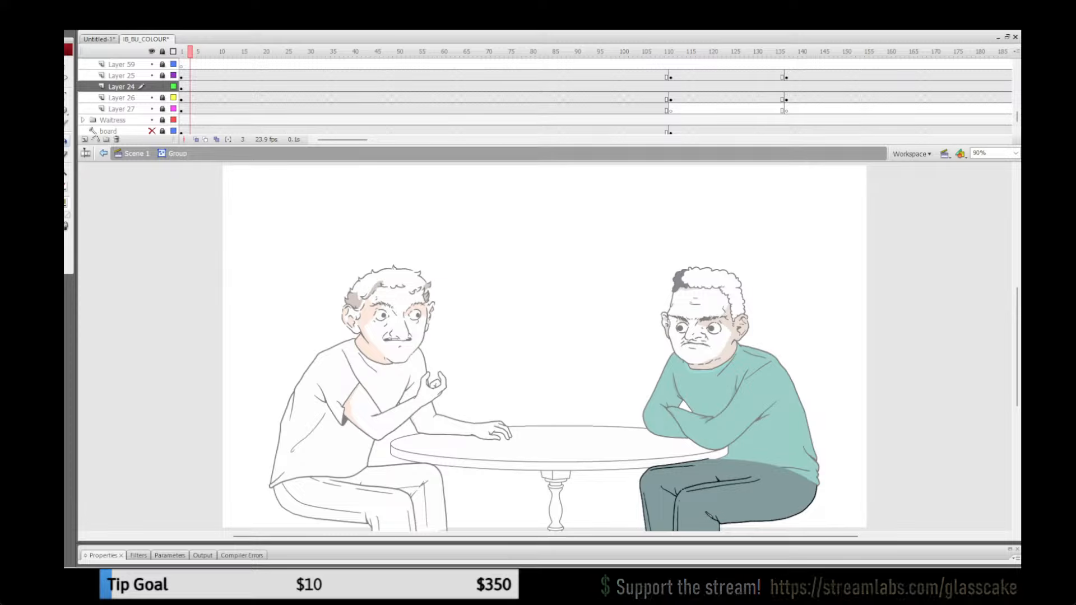
pyautogui.click(739, 496)
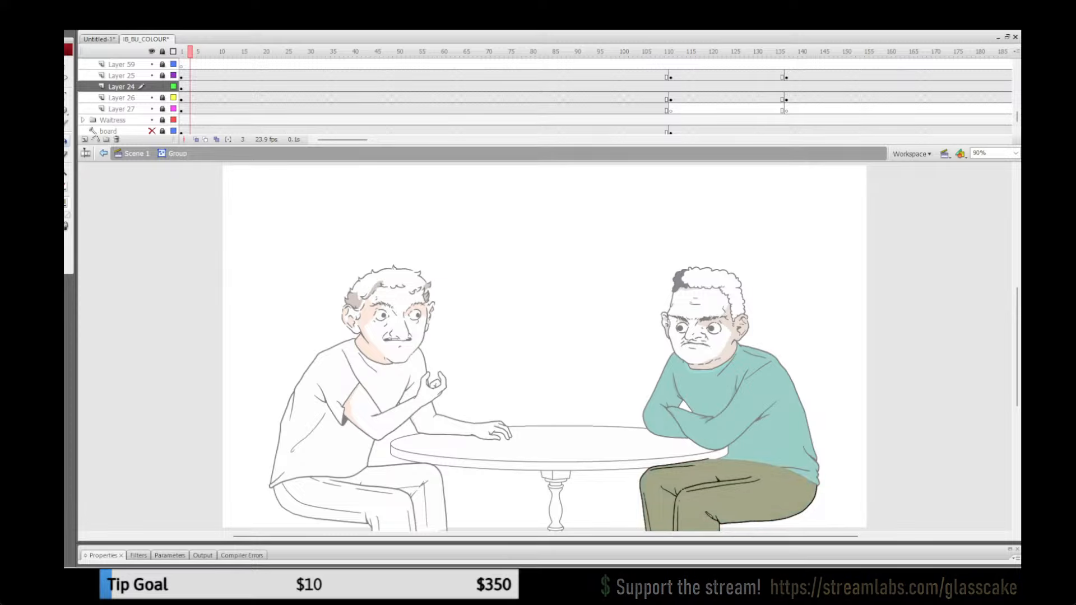
pyautogui.click(137, 154)
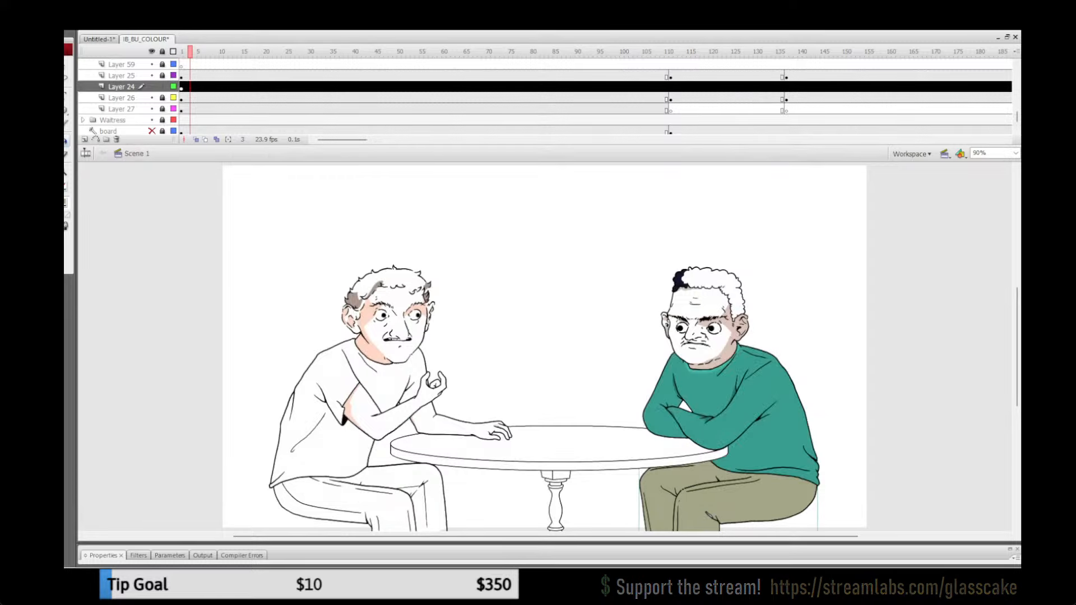
pyautogui.click(163, 87)
pyautogui.moveTo(644, 52); pyautogui.dragTo(728, 51)
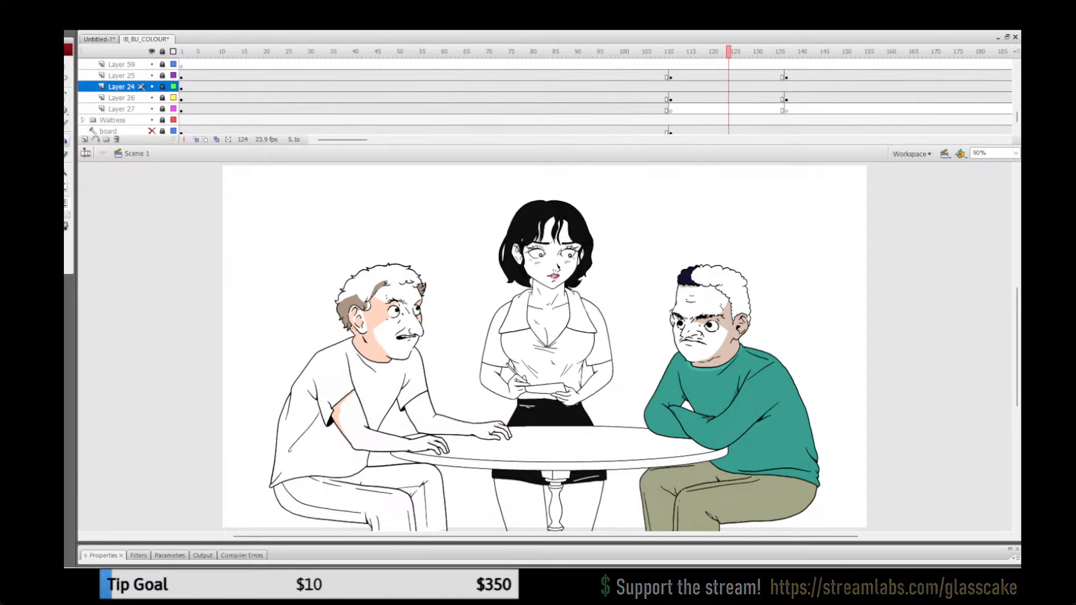
# Step: Recolour the green-sweater man's trousers a greyer khaki at frame 1 and lock Layer 24
pyautogui.click(181, 87)
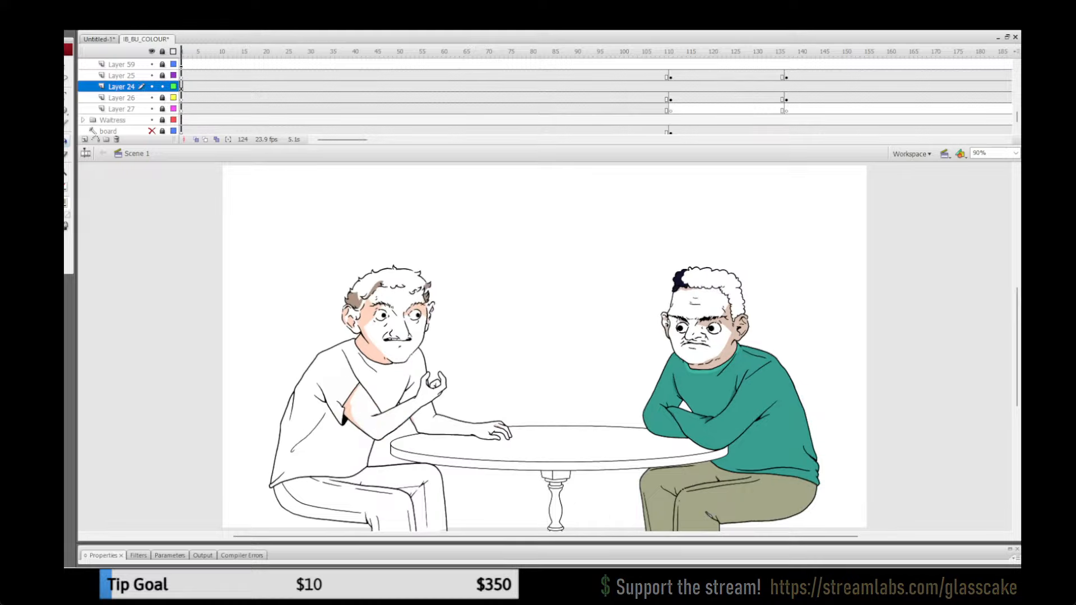
pyautogui.press('q')
pyautogui.click(874, 448)
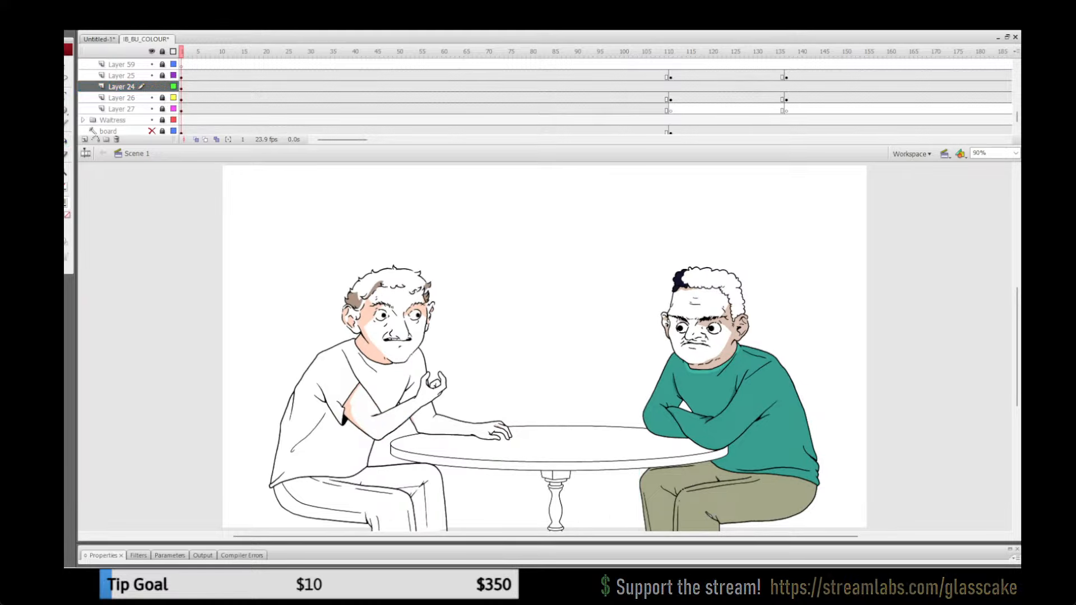
pyautogui.doubleClick(745, 493)
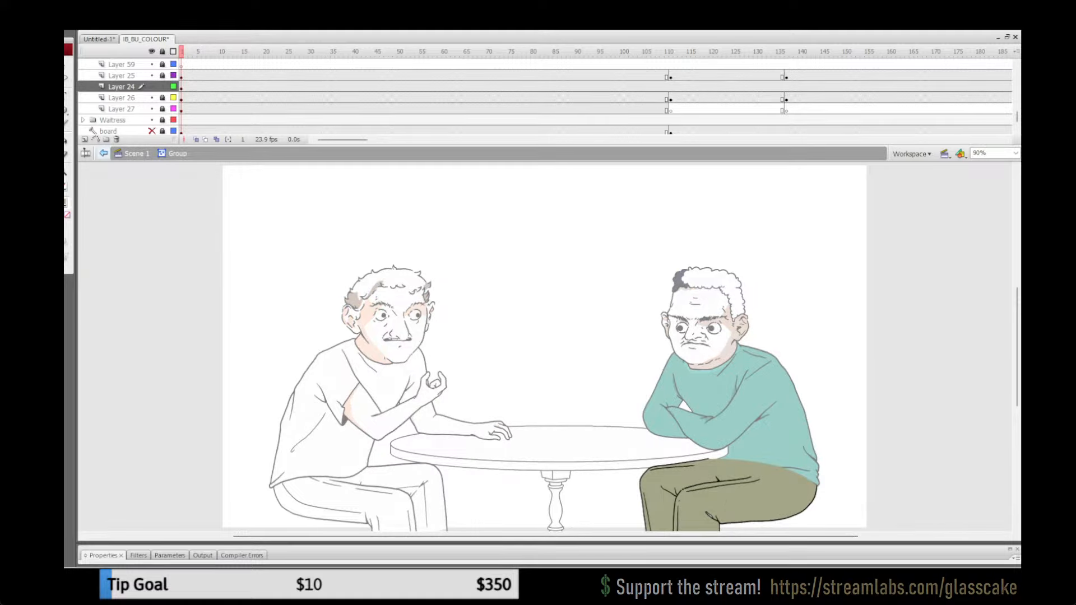
pyautogui.click(65, 142)
pyautogui.click(65, 203)
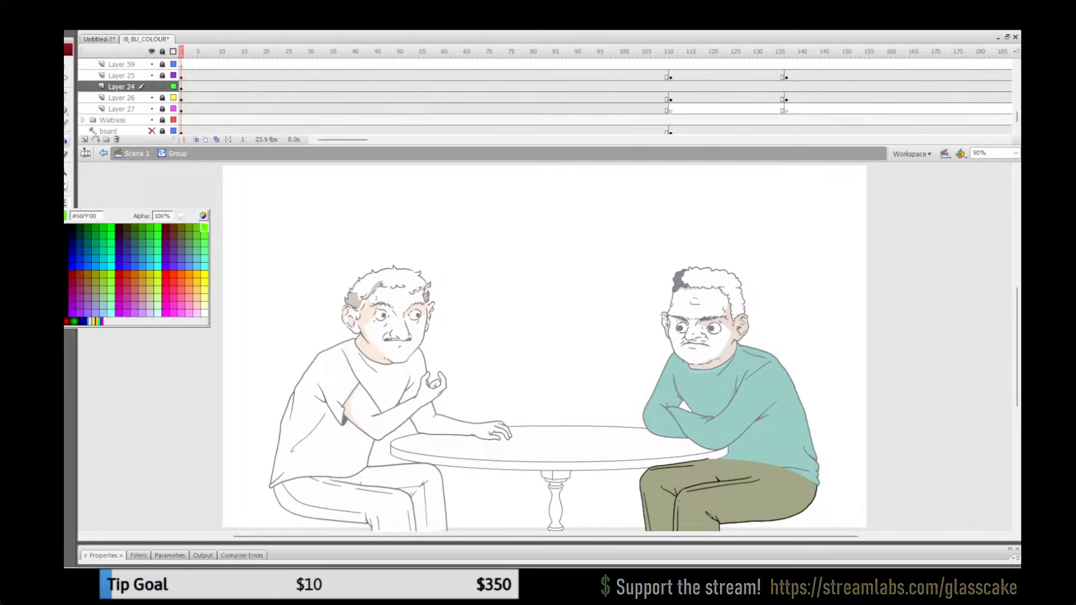
pyautogui.click(203, 216)
pyautogui.click(65, 203)
pyautogui.click(746, 496)
pyautogui.click(65, 203)
pyautogui.click(203, 216)
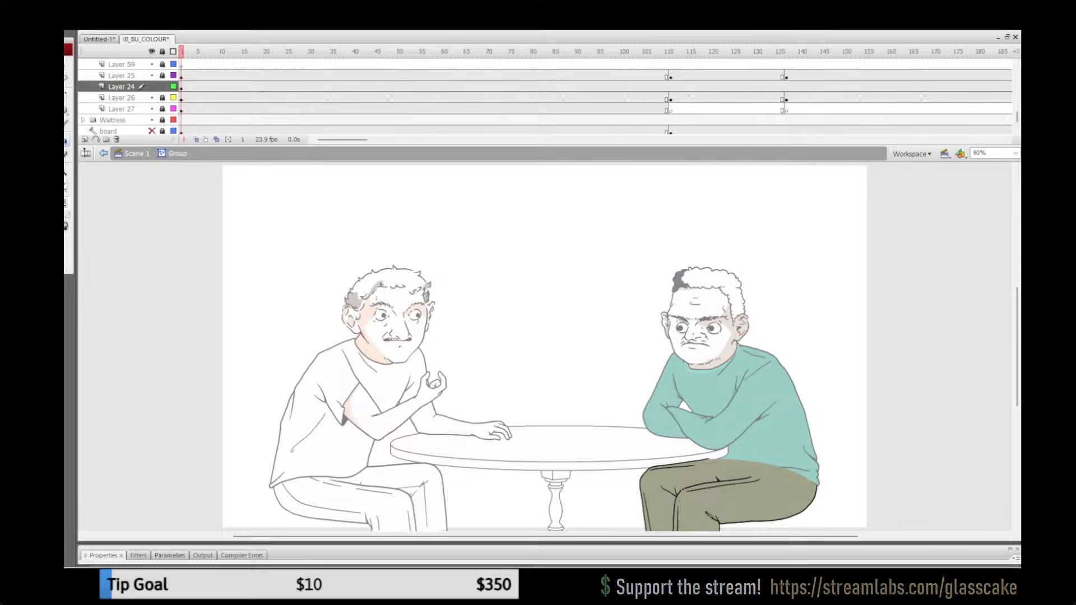
pyautogui.click(137, 154)
pyautogui.click(162, 87)
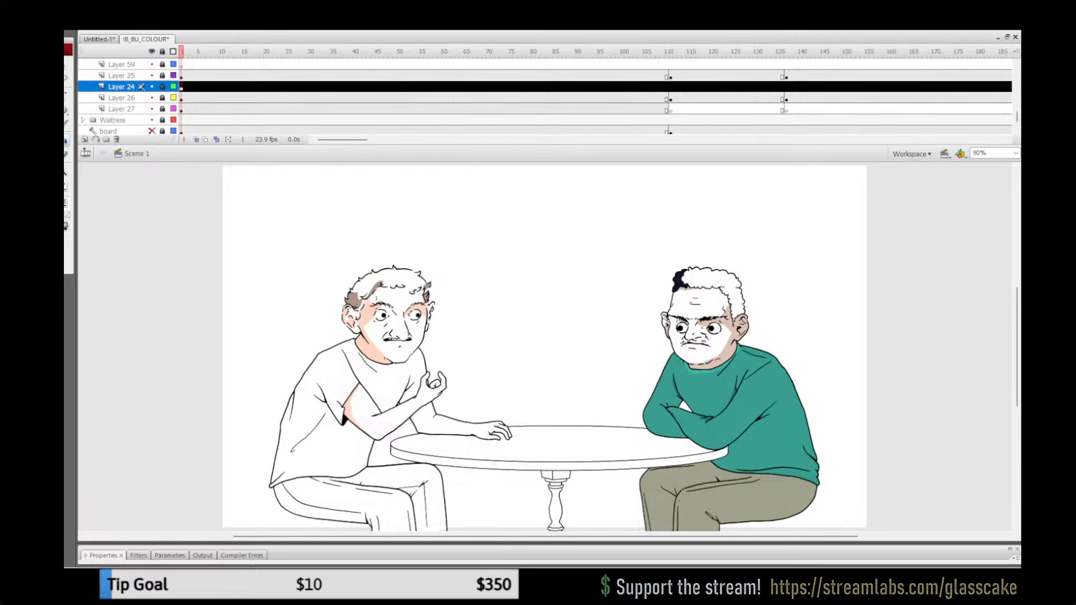
# Step: Play back the table scene from around frame 104 to check the new trouser colour
pyautogui.click(649, 51)
pyautogui.press('Return')
pyautogui.click(640, 64)
pyautogui.press('Return')
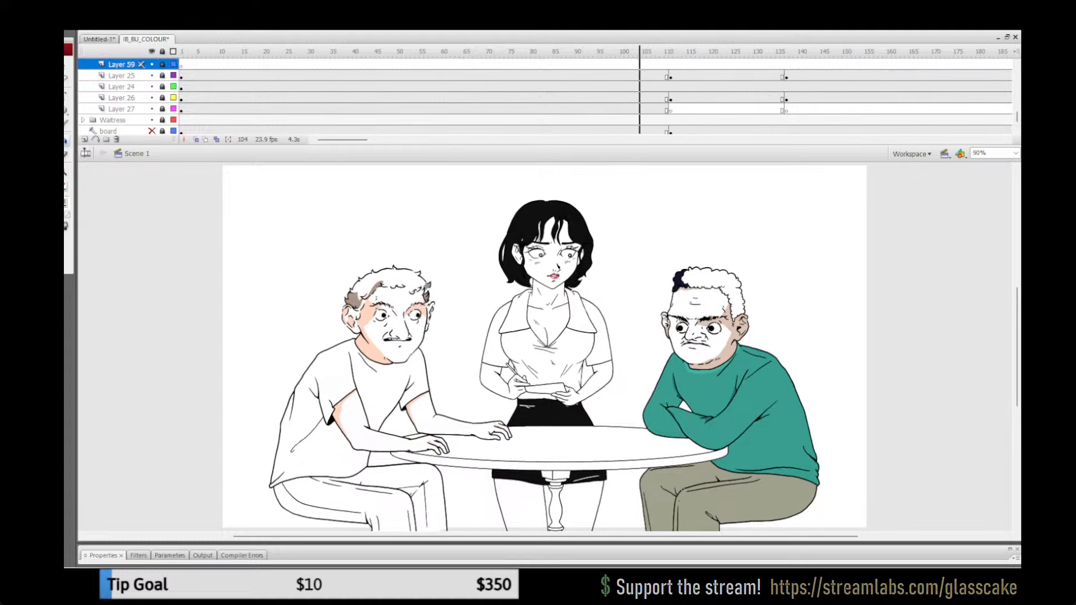
# Step: Stop the playback, save the file, and set only Layer 24 unlocked at frame 4
pyautogui.press('Return')
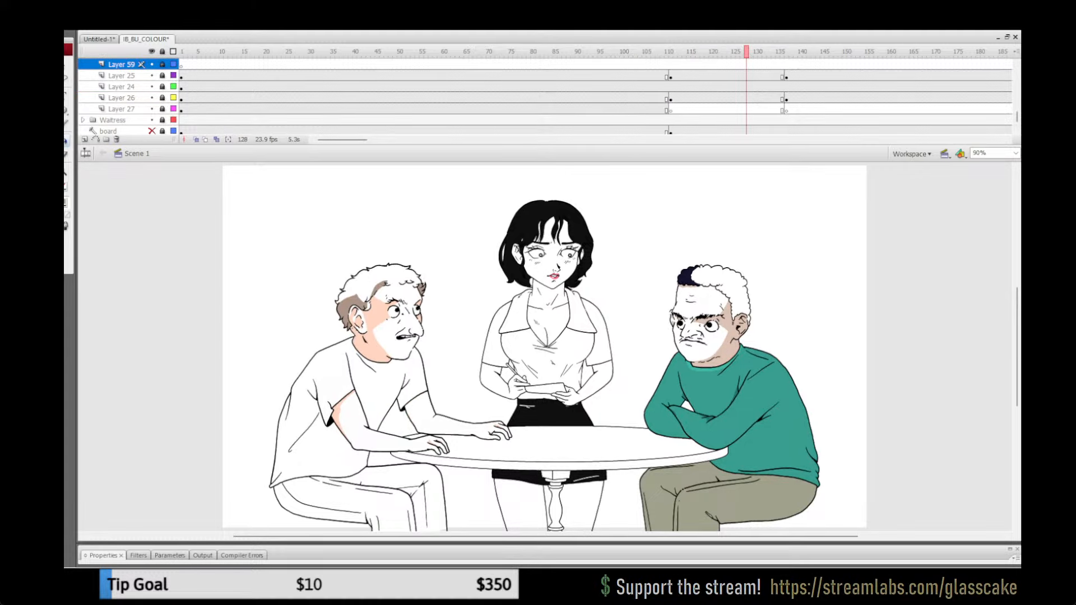
pyautogui.hotkey('ctrl', 's')
pyautogui.click(162, 51)
pyautogui.press('q')
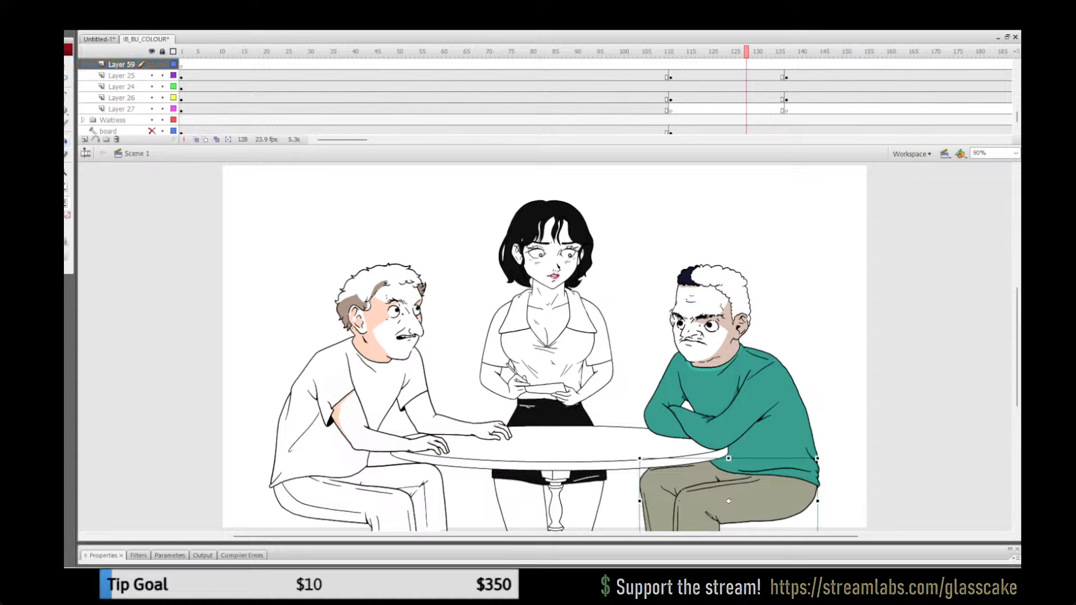
pyautogui.click(121, 87)
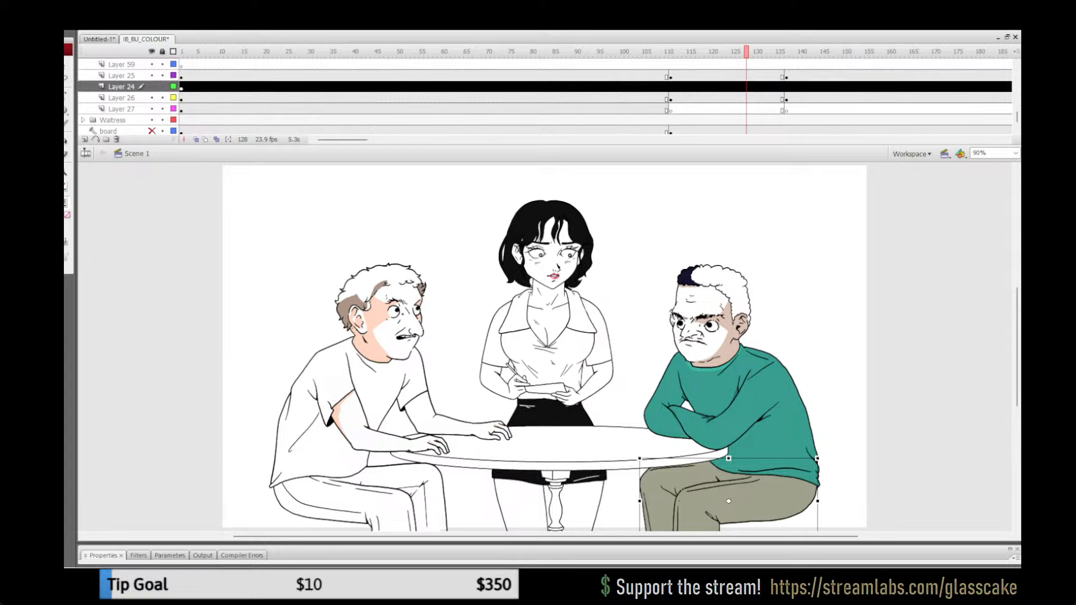
pyautogui.click(163, 52)
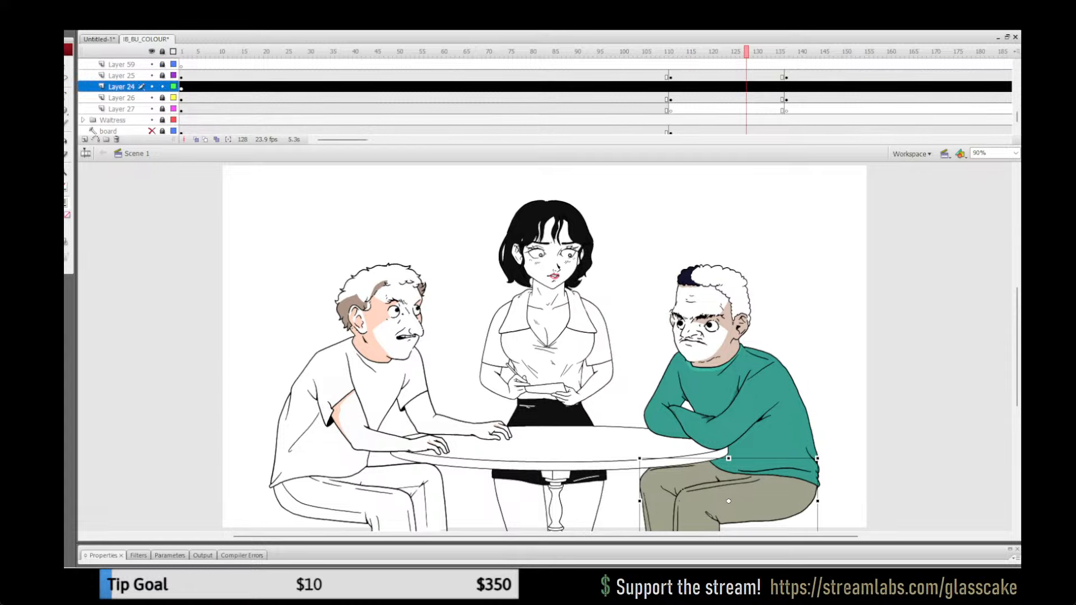
pyautogui.click(195, 87)
pyautogui.press('Escape')
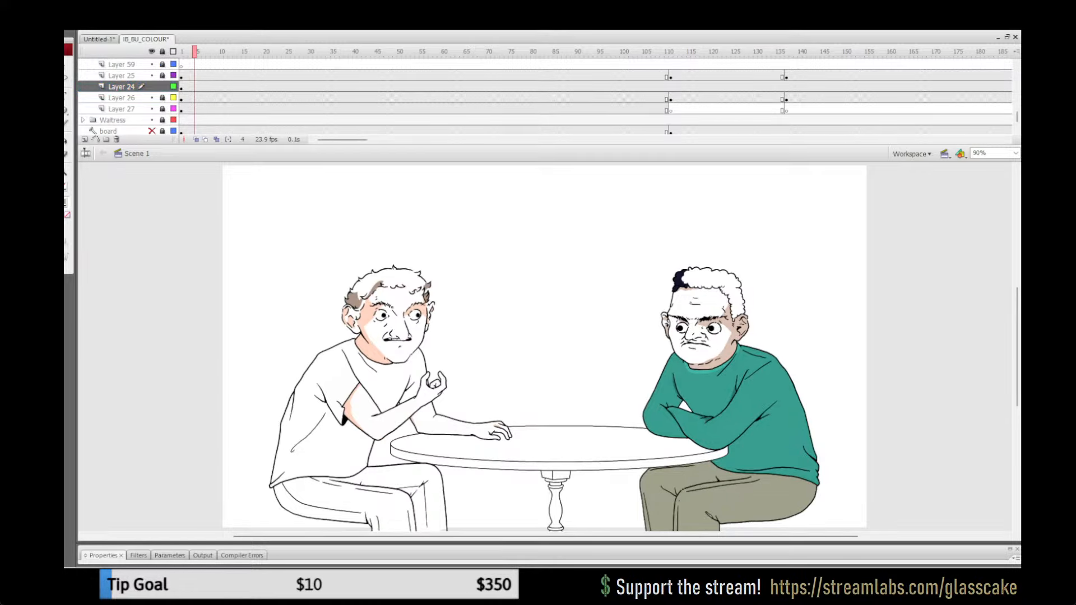
# Step: Fill the small white gap in the crease behind the knee with the trousers' khaki, inside the trousers group
pyautogui.doubleClick(740, 496)
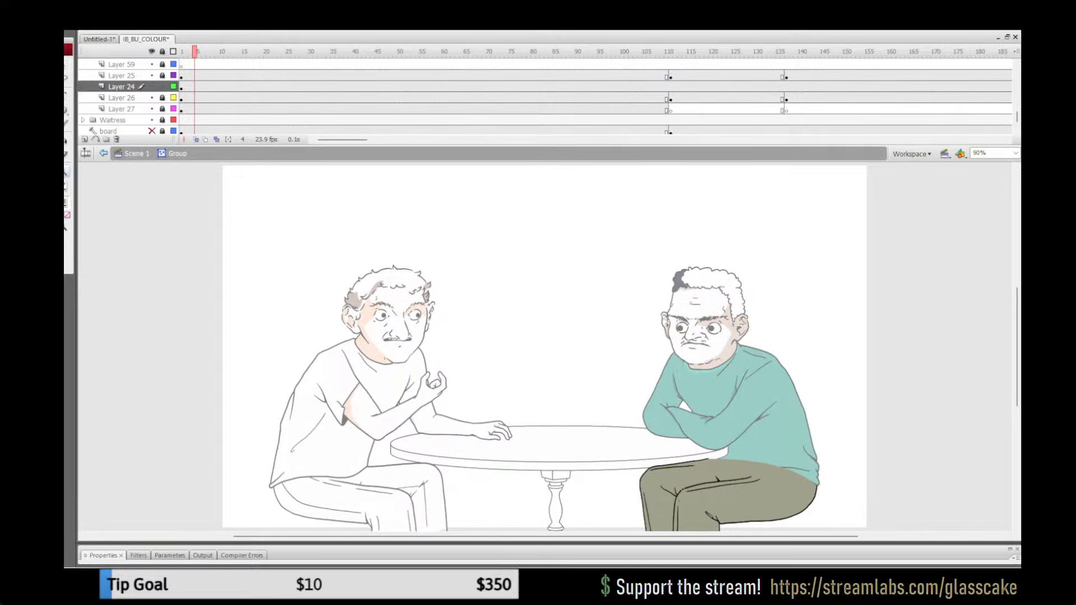
pyautogui.click(760, 440)
pyautogui.click(470, 405)
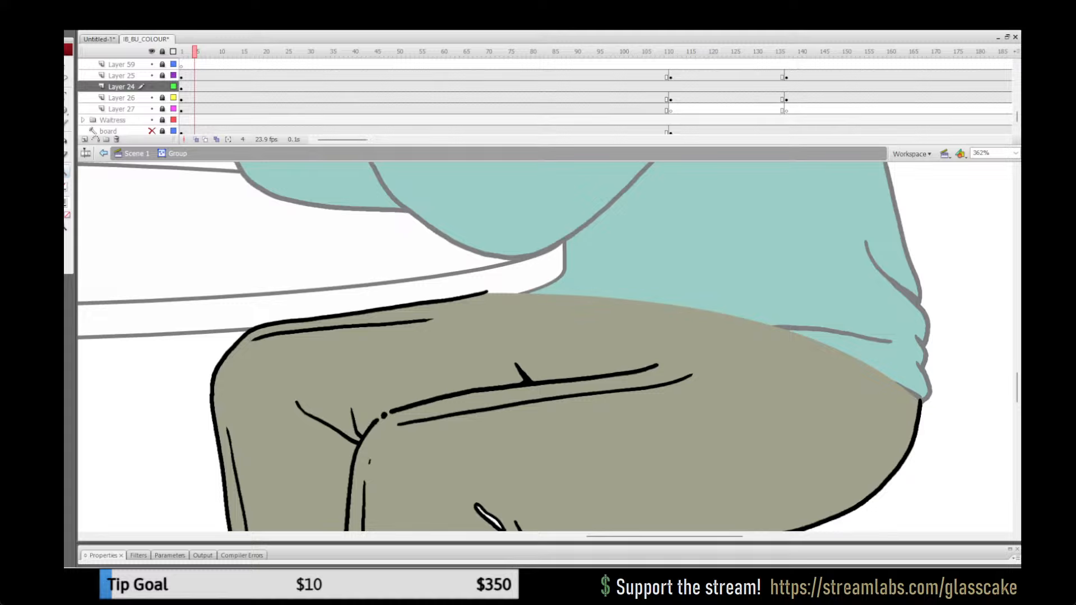
pyautogui.moveTo(470, 405); pyautogui.dragTo(472, 324)
pyautogui.press('k')
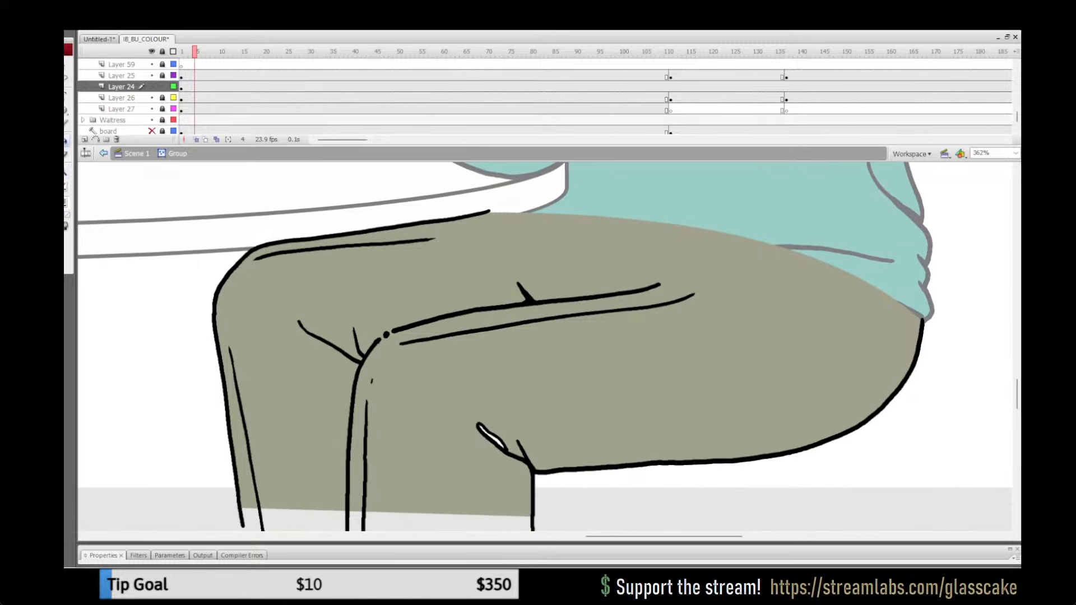
pyautogui.click(66, 202)
pyautogui.click(269, 314)
pyautogui.click(492, 437)
# Step: Try a custom fill colour on the small crease gap behind the knee, and undo it
pyautogui.click(66, 203)
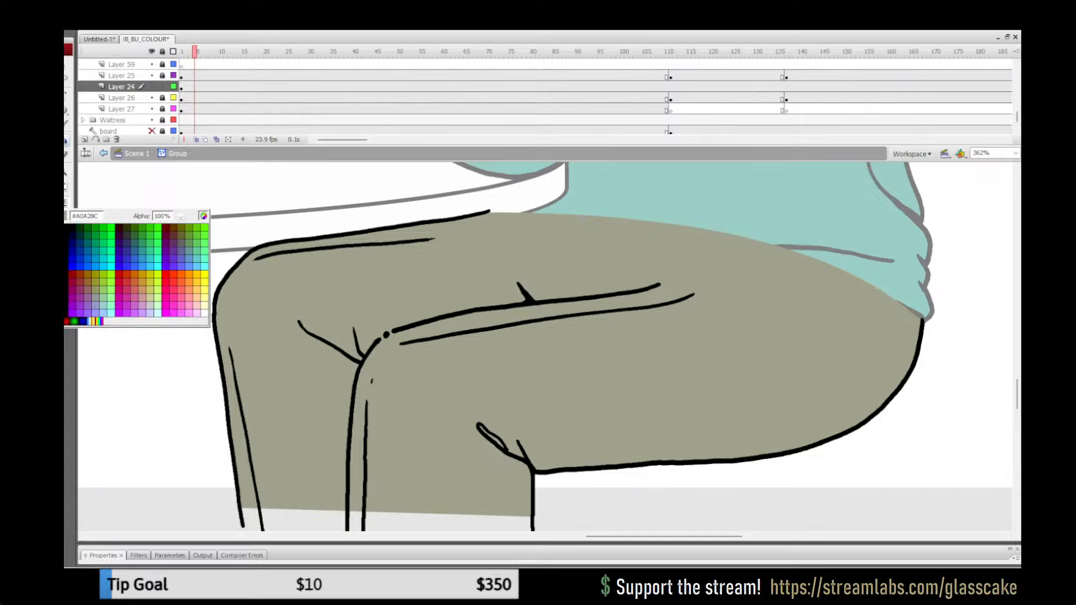
pyautogui.click(204, 216)
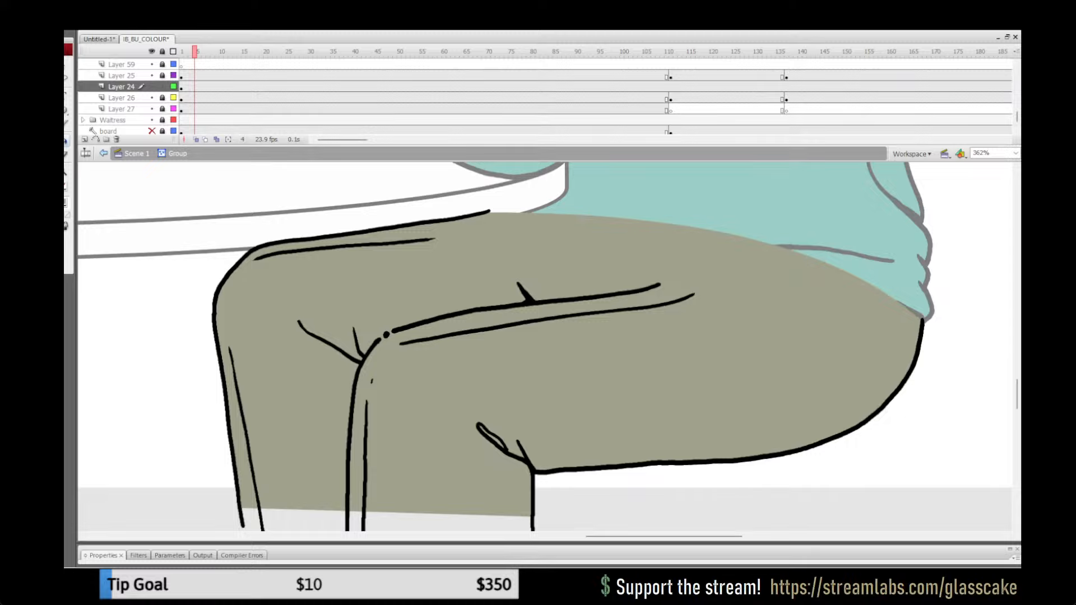
pyautogui.click(494, 438)
pyautogui.hotkey('ctrl', 'z')
pyautogui.click(494, 439)
pyautogui.hotkey('ctrl', 'z')
# Step: Mix a brown shadow colour, then outline and fill shadows on both sides of the small fold on the upper thigh
pyautogui.click(66, 202)
pyautogui.click(204, 216)
pyautogui.press('y')
pyautogui.press('k')
pyautogui.click(511, 300)
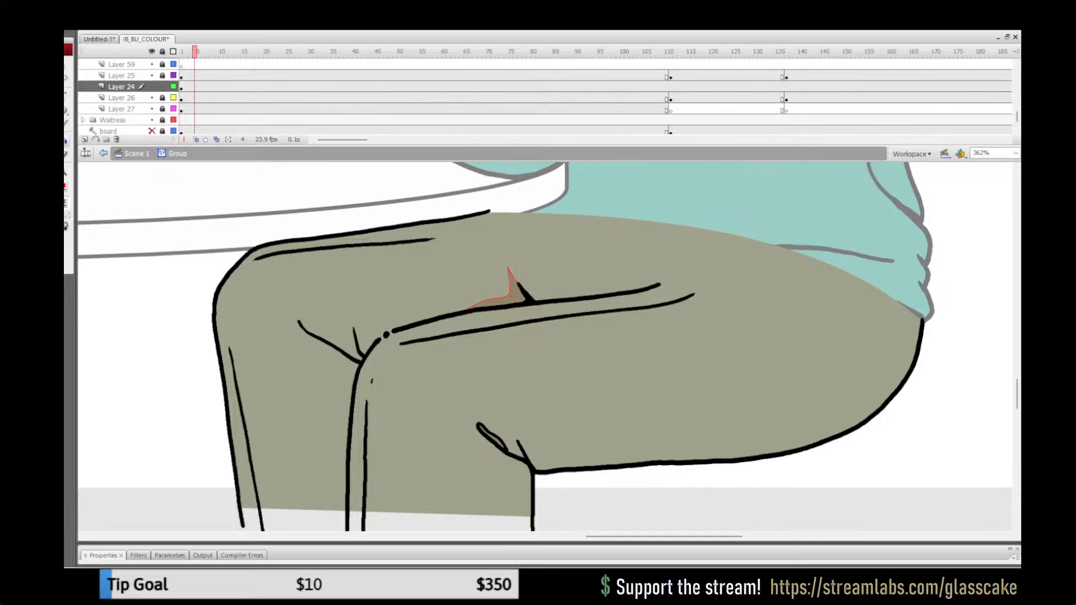
pyautogui.press('y')
pyautogui.hotkey('ctrl', 'z')
pyautogui.moveTo(604, 296); pyautogui.dragTo(520, 289)
pyautogui.press('k')
pyautogui.click(540, 296)
# Step: Outline shadow shapes around the creases at the front of the knee and fill them with the brown shadow colour
pyautogui.press('y')
pyautogui.moveTo(342, 346); pyautogui.dragTo(328, 341)
pyautogui.press('k')
pyautogui.click(366, 346)
pyautogui.click(350, 351)
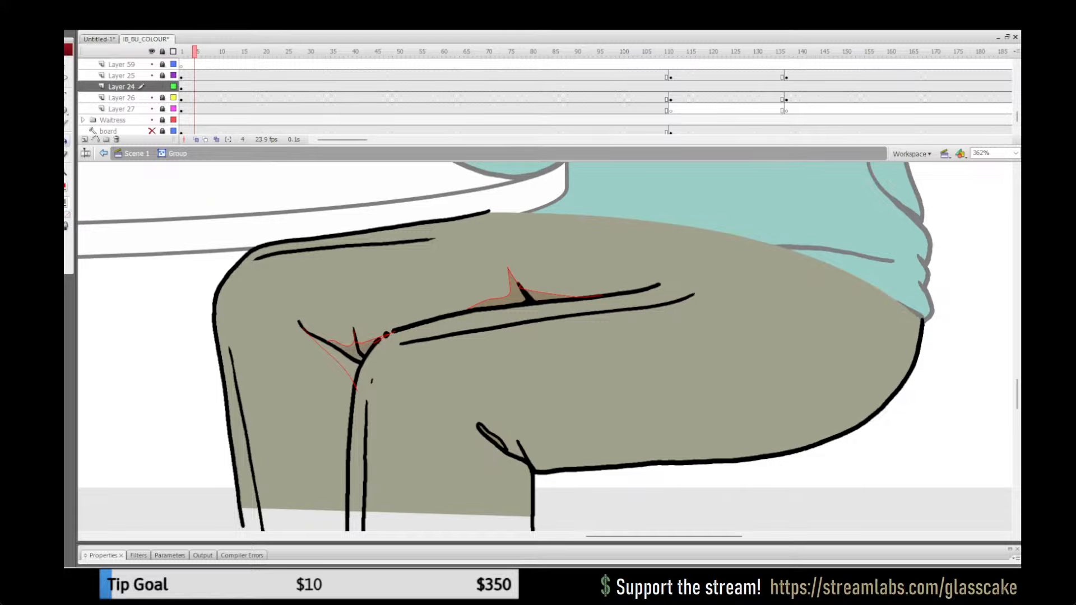
pyautogui.click(346, 363)
# Step: Remove the red outline strokes from the thigh-fold and front-knee shadows, keeping their brown fills
pyautogui.hotkey('ctrl', 'a')
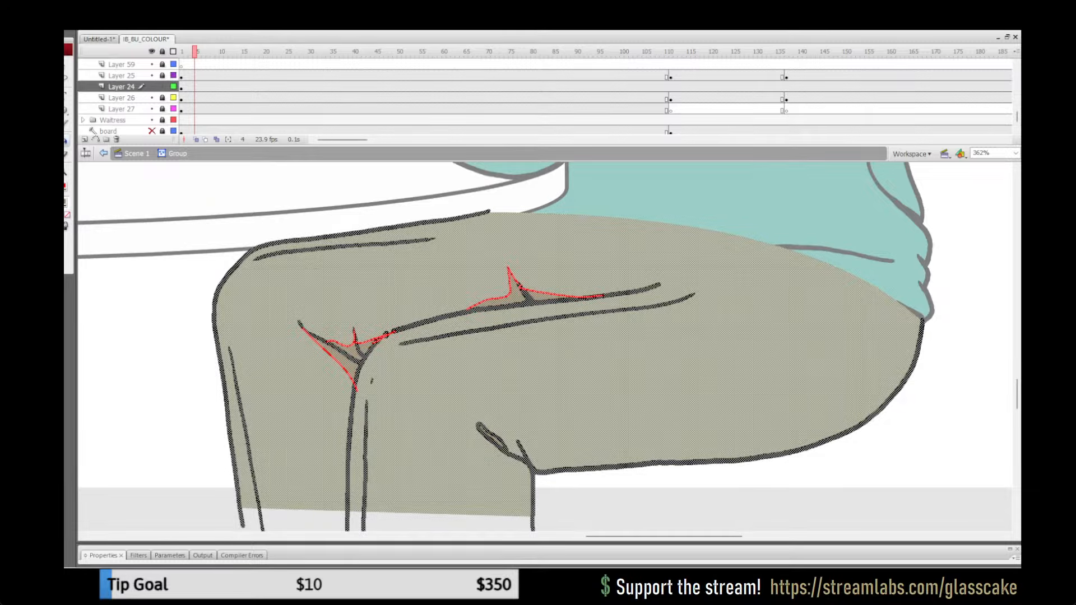
pyautogui.click(65, 187)
pyautogui.click(192, 200)
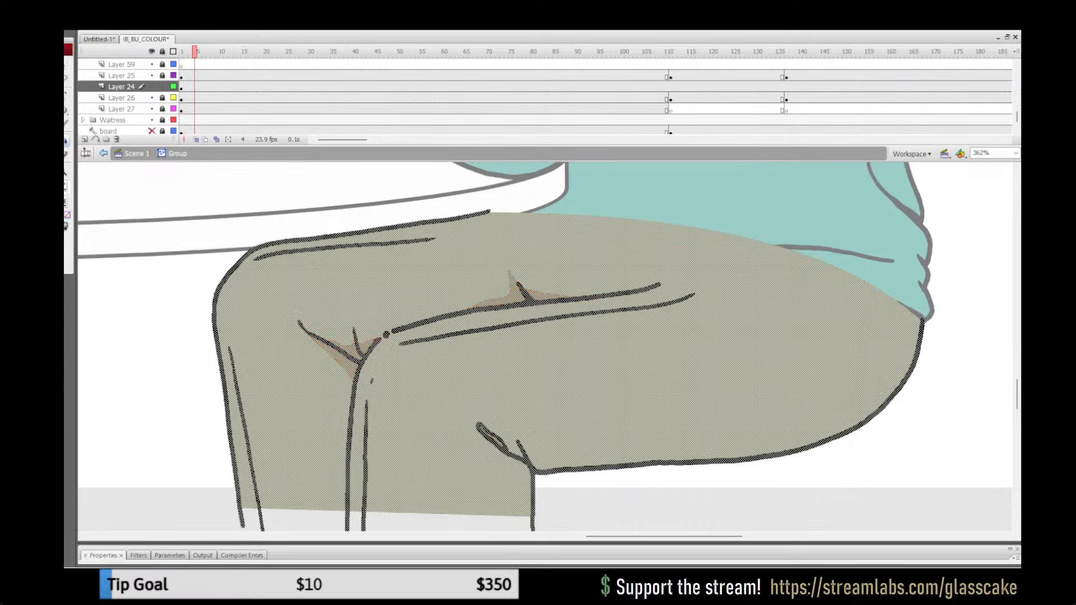
pyautogui.press('v')
pyautogui.press('Escape')
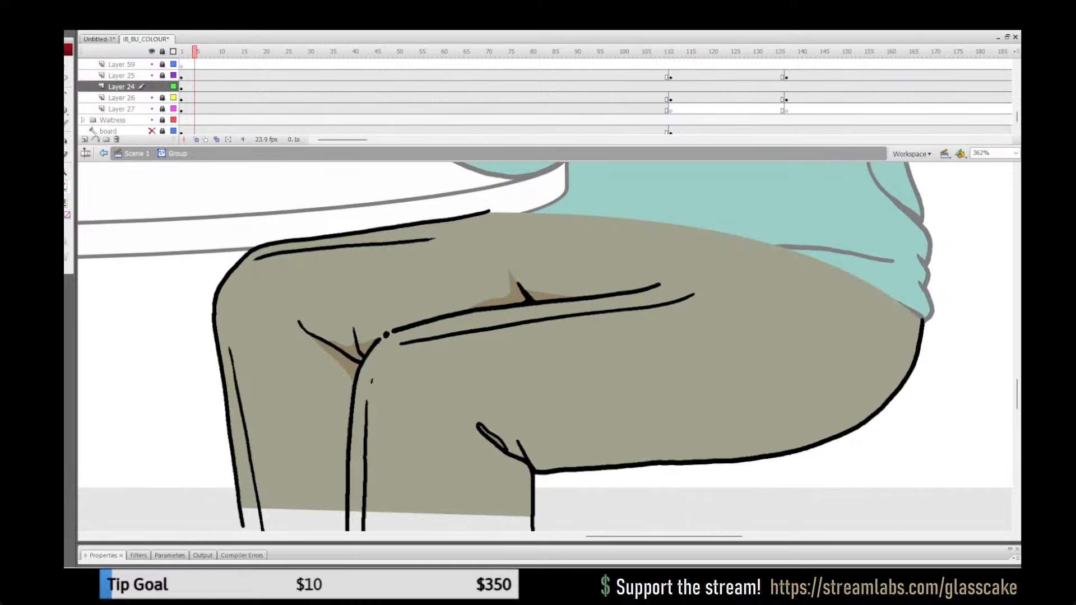
# Step: Outline shadows around the crease behind the knee and along the underside of the thigh, and fill them brown
pyautogui.moveTo(544, 348)
pyautogui.mouseDown()
pyautogui.moveTo(518, 361)
pyautogui.moveTo(516, 346)
pyautogui.mouseUp()
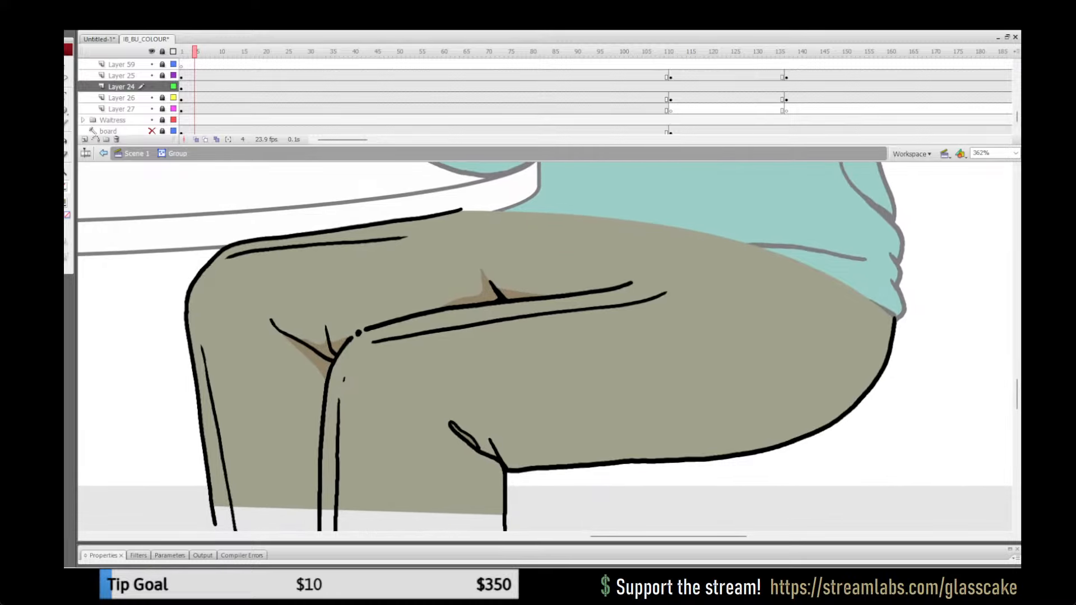
pyautogui.press('y')
pyautogui.hotkey('ctrl', 'z')
pyautogui.moveTo(493, 448); pyautogui.dragTo(499, 452)
pyautogui.press('k')
pyautogui.click(521, 465)
pyautogui.click(487, 450)
pyautogui.click(493, 470)
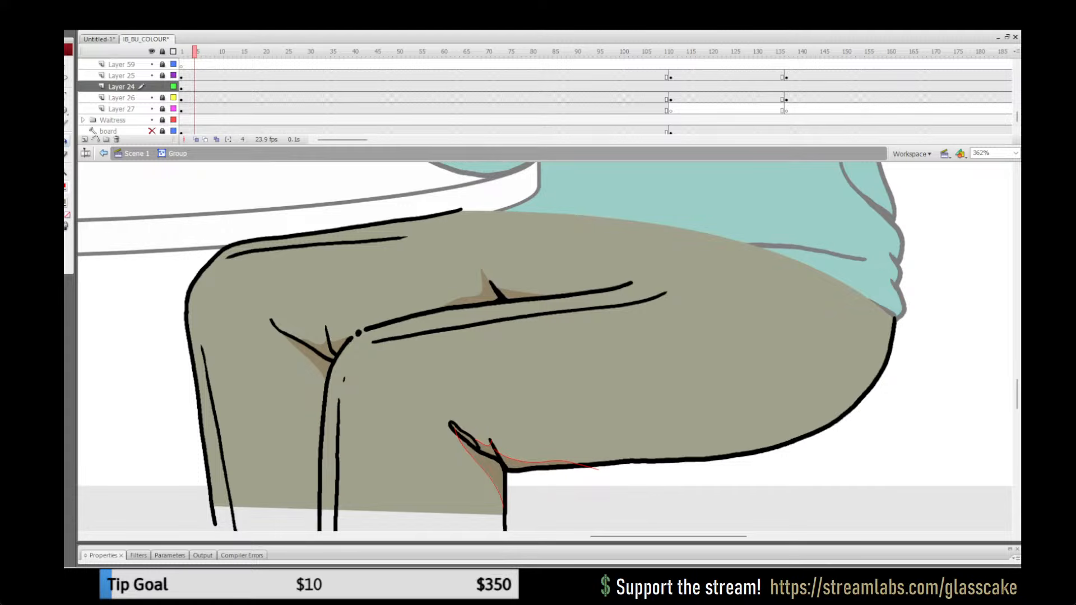
# Step: Clear the red outline strokes from the shadows behind the knee and under the thigh
pyautogui.hotkey('ctrl', 'a')
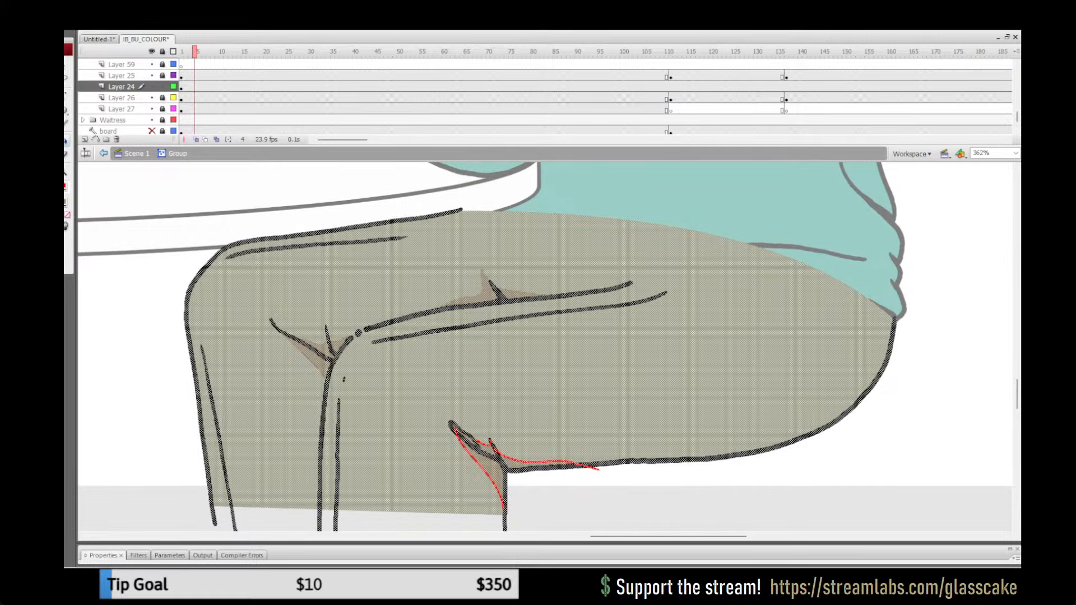
pyautogui.click(65, 187)
pyautogui.click(192, 199)
pyautogui.press('q')
pyautogui.press('Escape')
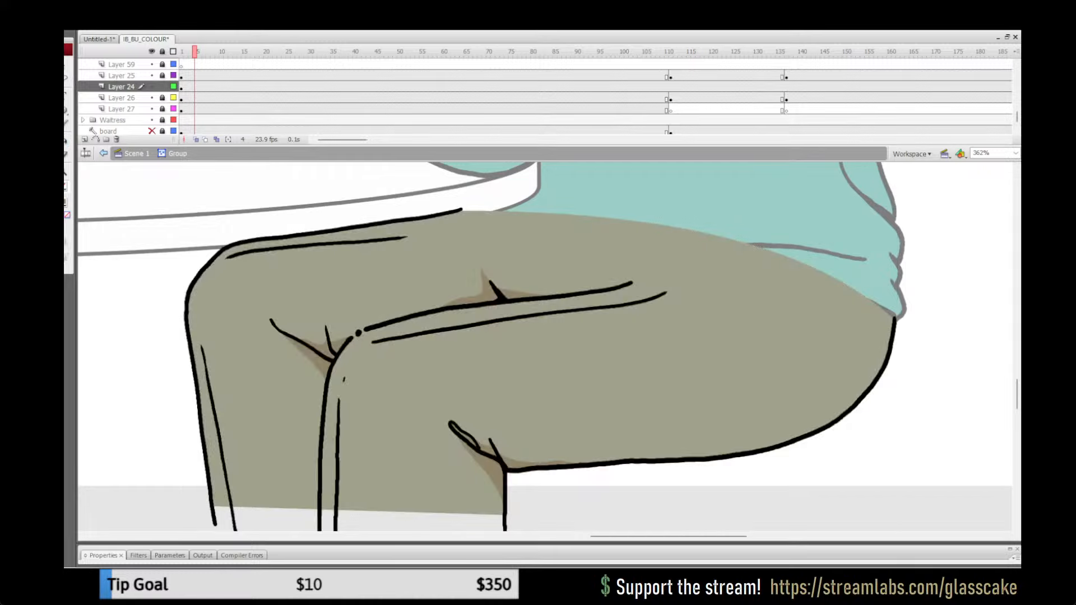
# Step: Draw a narrow shadow strip from the front-knee crease down beside the shin line and fill it brown
pyautogui.press('y')
pyautogui.moveTo(310, 501); pyautogui.dragTo(309, 518)
pyautogui.press('k')
pyautogui.click(317, 415)
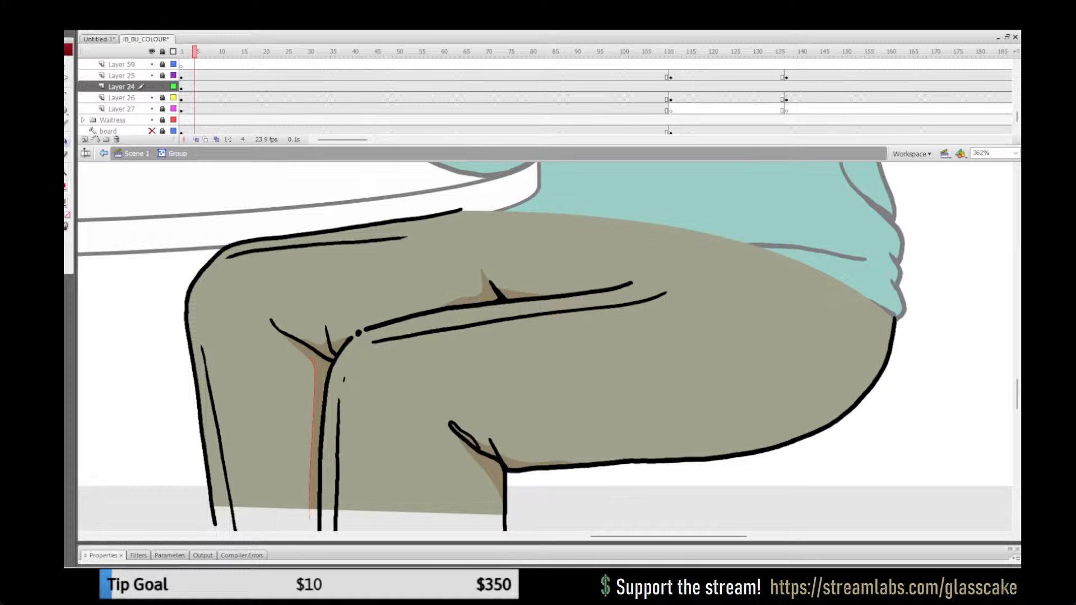
# Step: Remove the red stroke from the shadow strip along the shin
pyautogui.press('y')
pyautogui.moveTo(544, 348)
pyautogui.mouseDown()
pyautogui.moveTo(497, 327)
pyautogui.moveTo(564, 348)
pyautogui.mouseUp()
pyautogui.hotkey('ctrl', 'a')
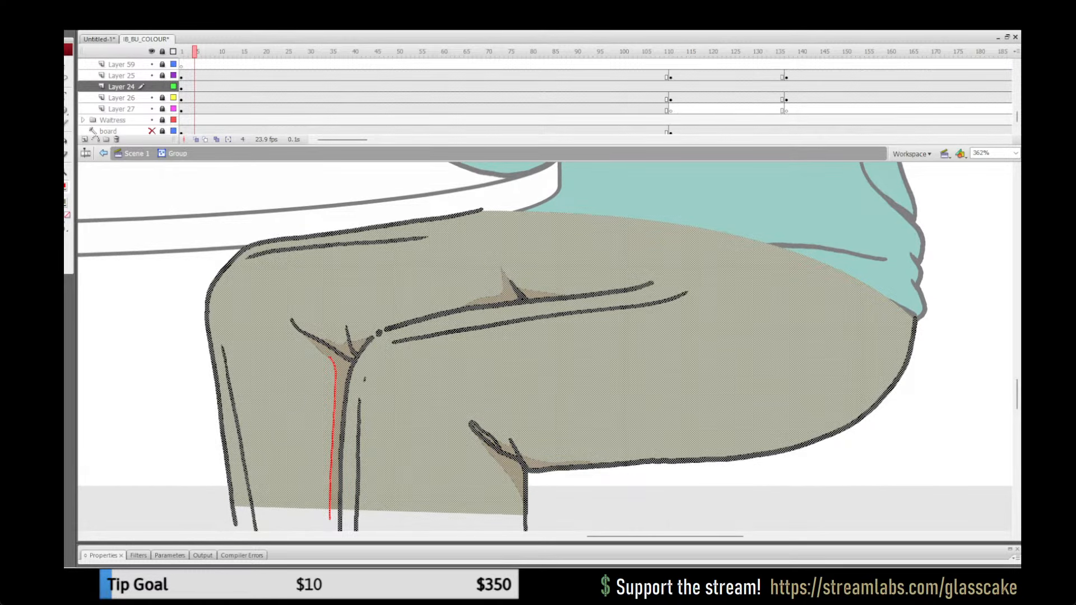
pyautogui.click(66, 187)
pyautogui.click(192, 199)
pyautogui.press('Escape')
# Step: Save the file, return to Scene 1 and lock Layer 24, with the whole stage in view
pyautogui.doubleClick(66, 172)
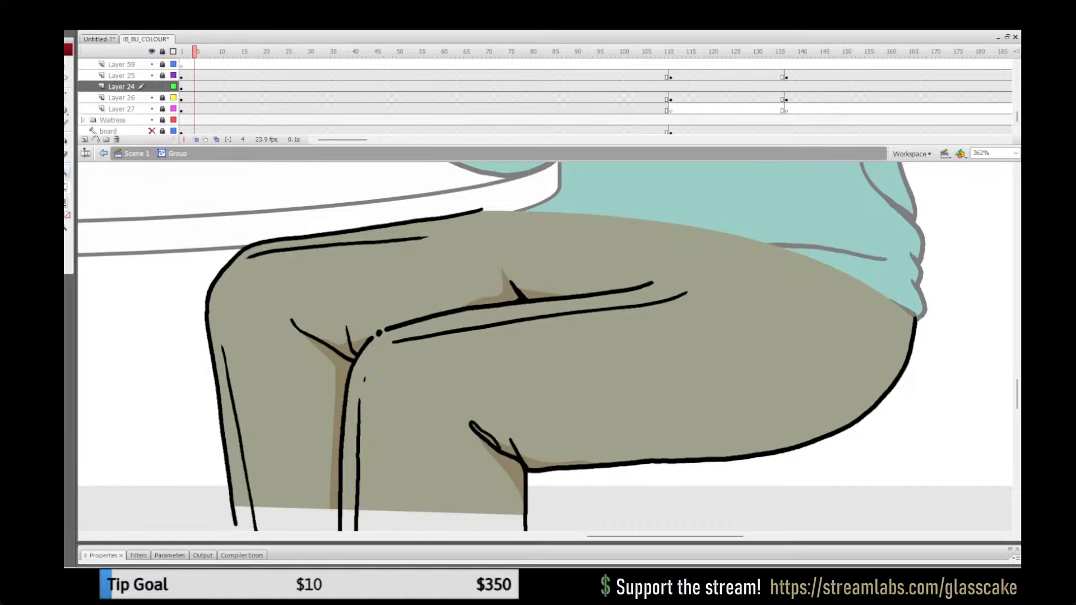
pyautogui.hotkey('ctrl', 's')
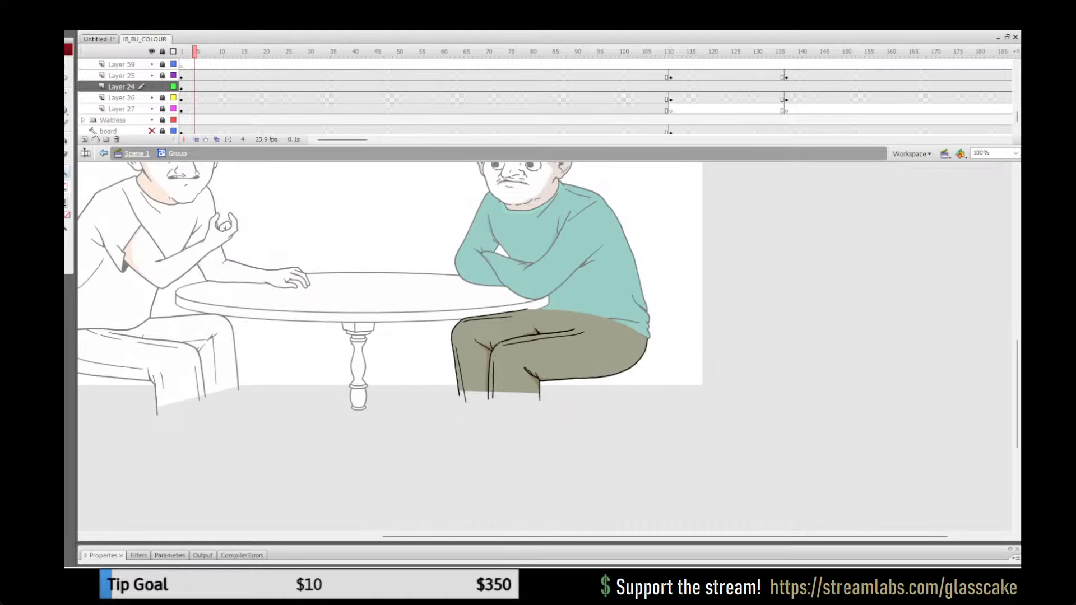
pyautogui.click(136, 154)
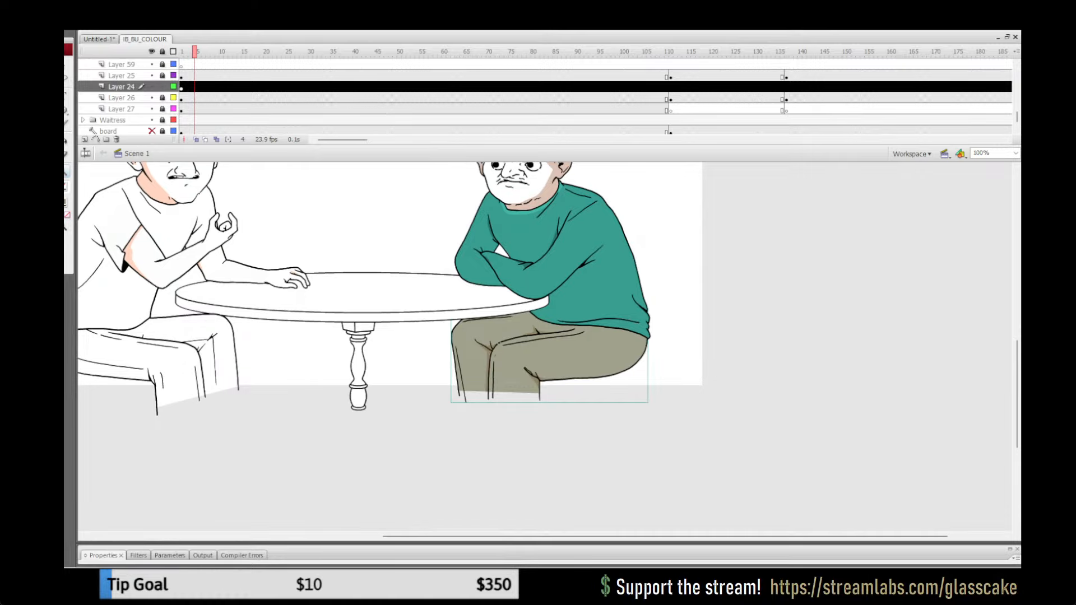
pyautogui.press('Escape')
pyautogui.click(162, 87)
pyautogui.doubleClick(54, 172)
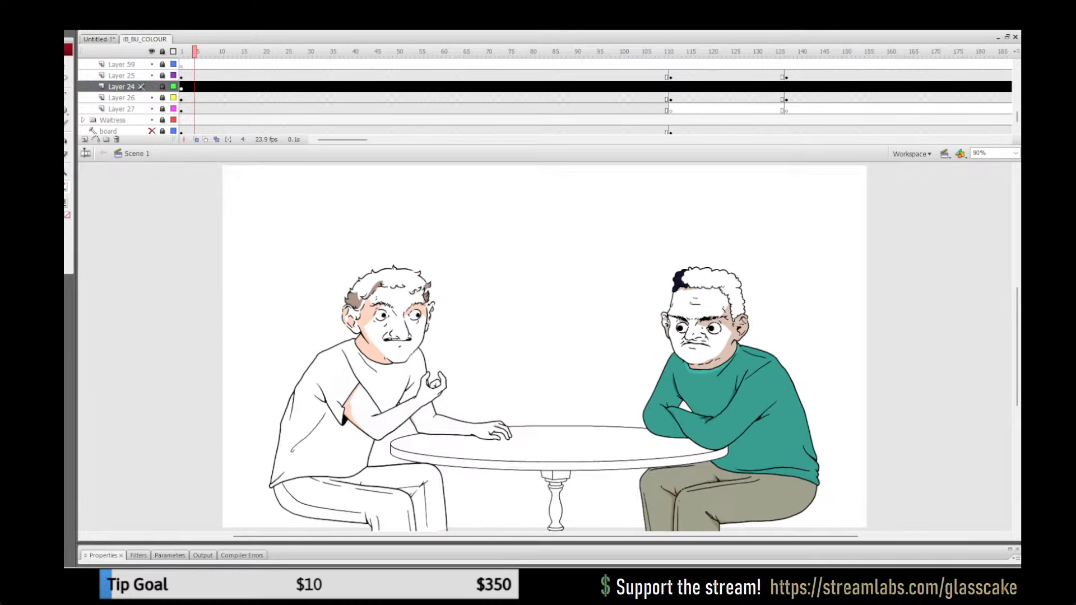
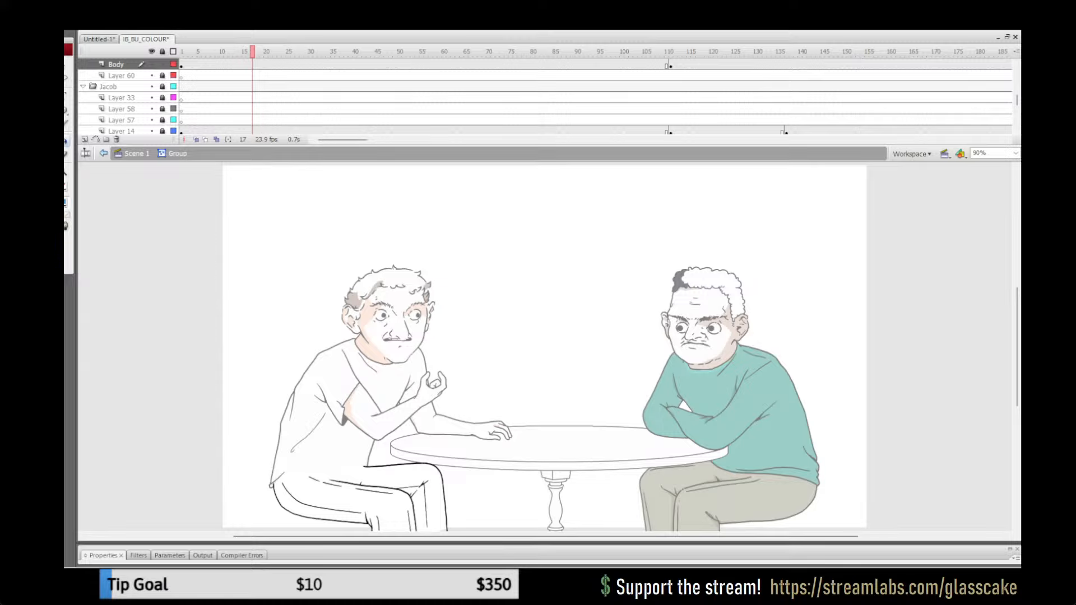
# Step: Fill the white-shirted man's trousers light blue inside their group and return to Scene 1
pyautogui.click(65, 202)
pyautogui.click(204, 216)
pyautogui.click(347, 493)
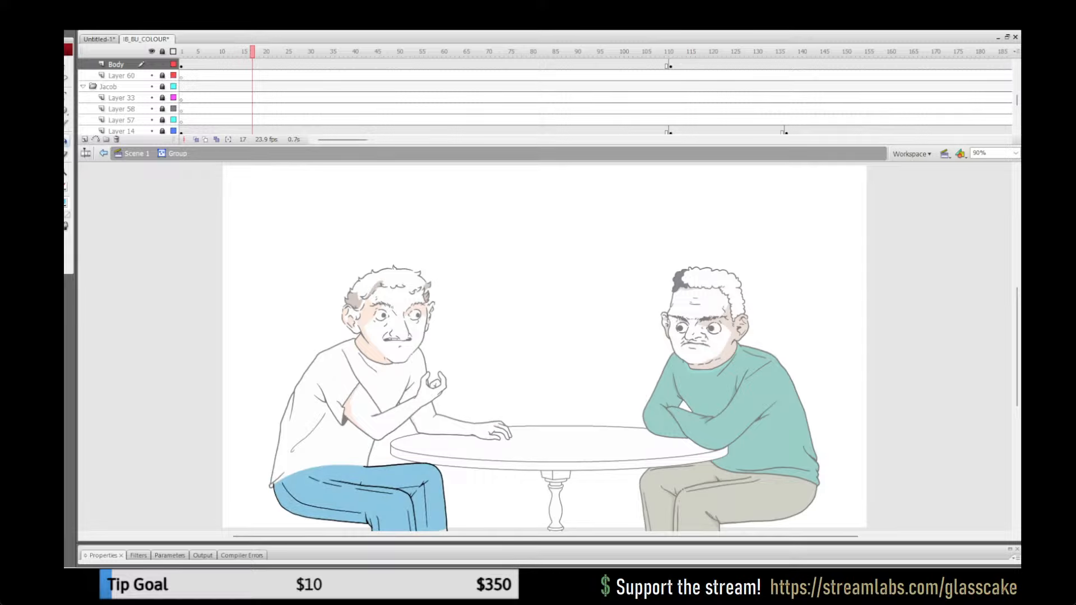
pyautogui.click(137, 153)
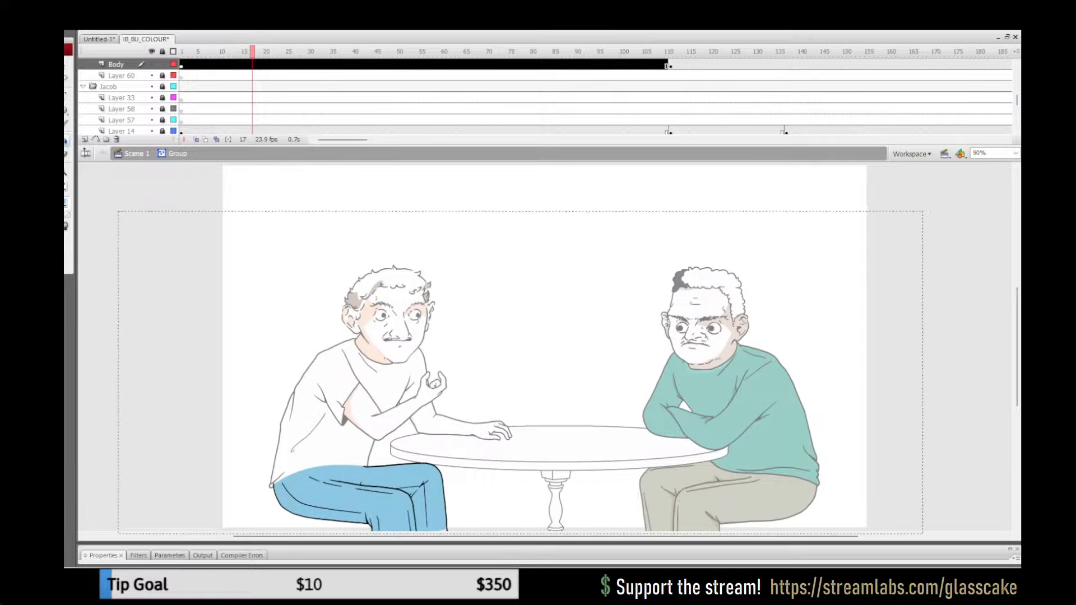
pyautogui.press('q')
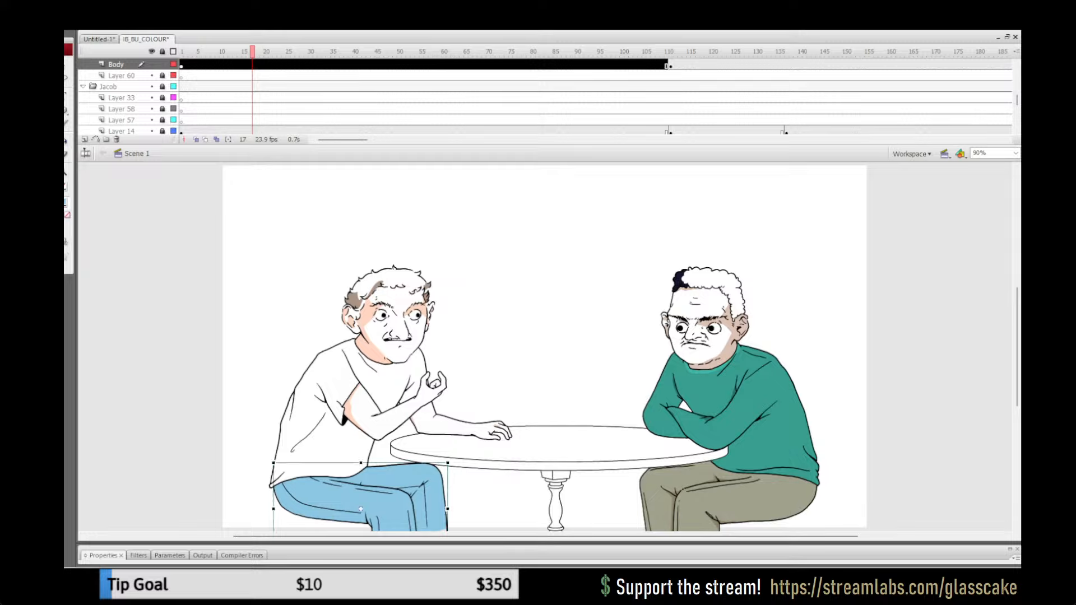
pyautogui.press('Escape')
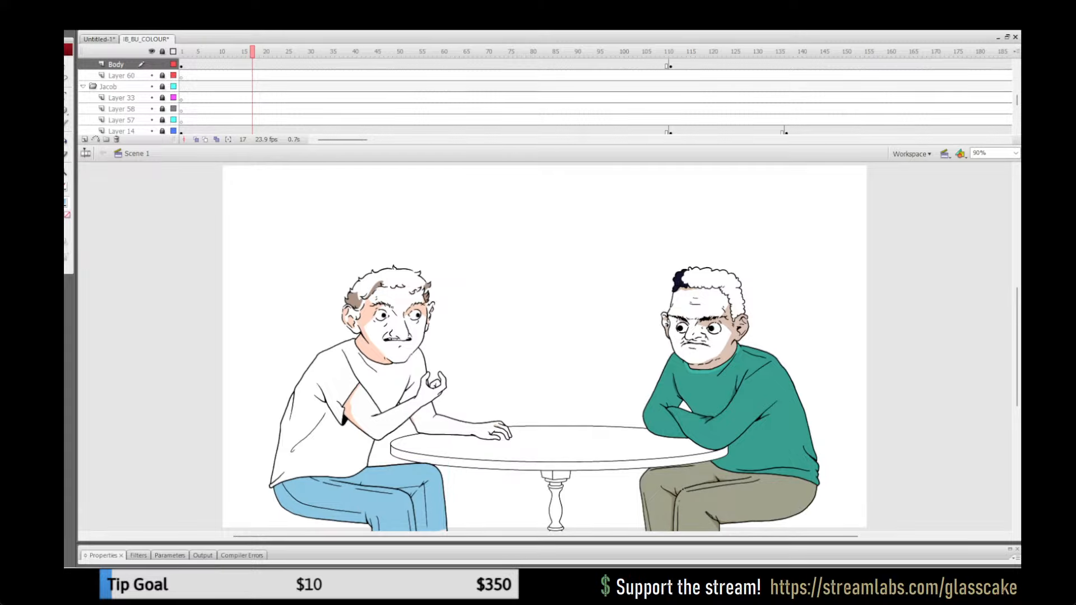
# Step: Recolour the white-shirted man's trousers teal blue #77B5BF inside their group, return to Scene 1 and save the file
pyautogui.doubleClick(381, 482)
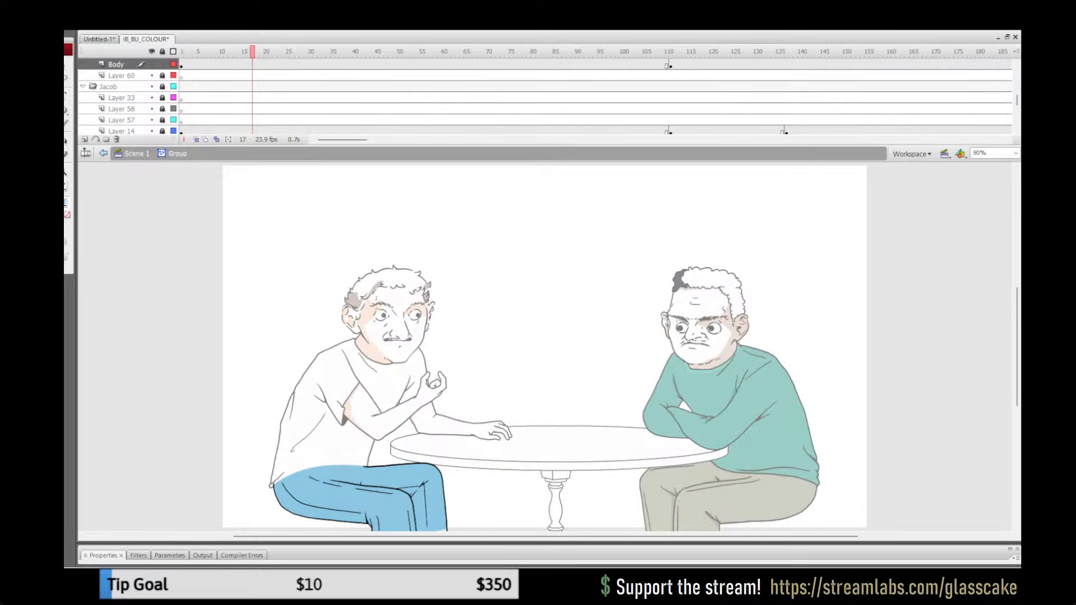
pyautogui.press('k')
pyautogui.click(65, 203)
pyautogui.click(203, 216)
pyautogui.click(386, 480)
pyautogui.click(137, 153)
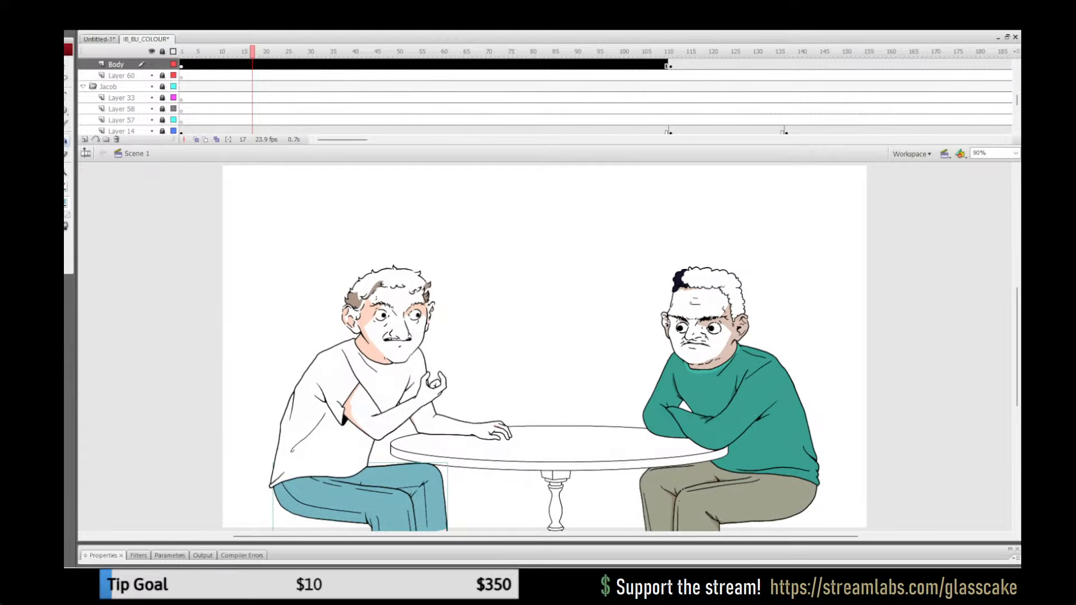
pyautogui.press('v')
pyautogui.press('Escape')
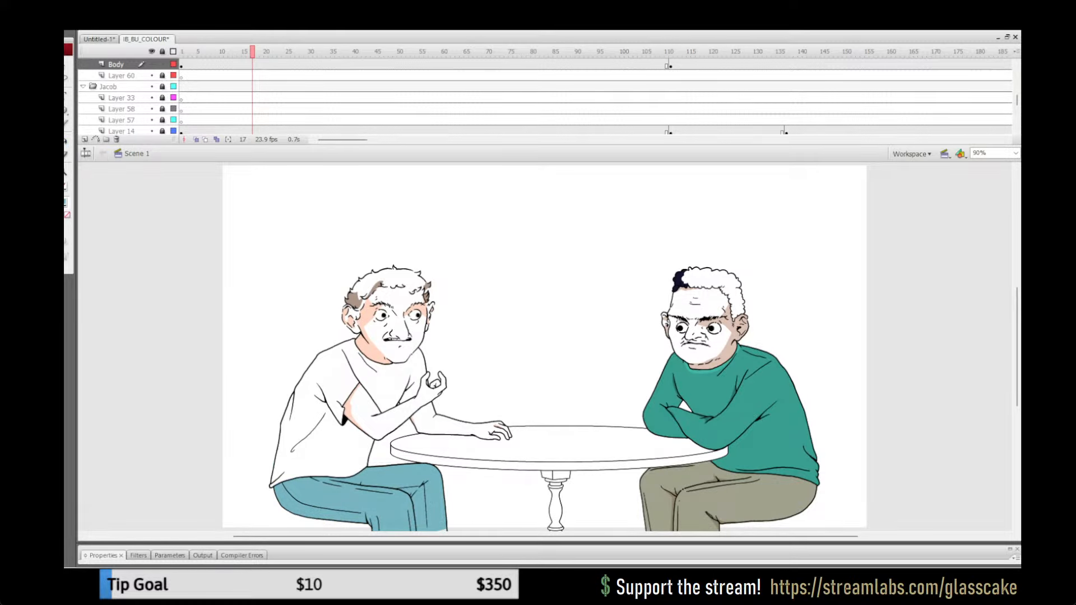
pyautogui.hotkey('ctrl', 's')
# Step: Recolour the white-shirted man's trousers denim blue #789EBE inside their group, return to Scene 1 and save the file
pyautogui.click(432, 493)
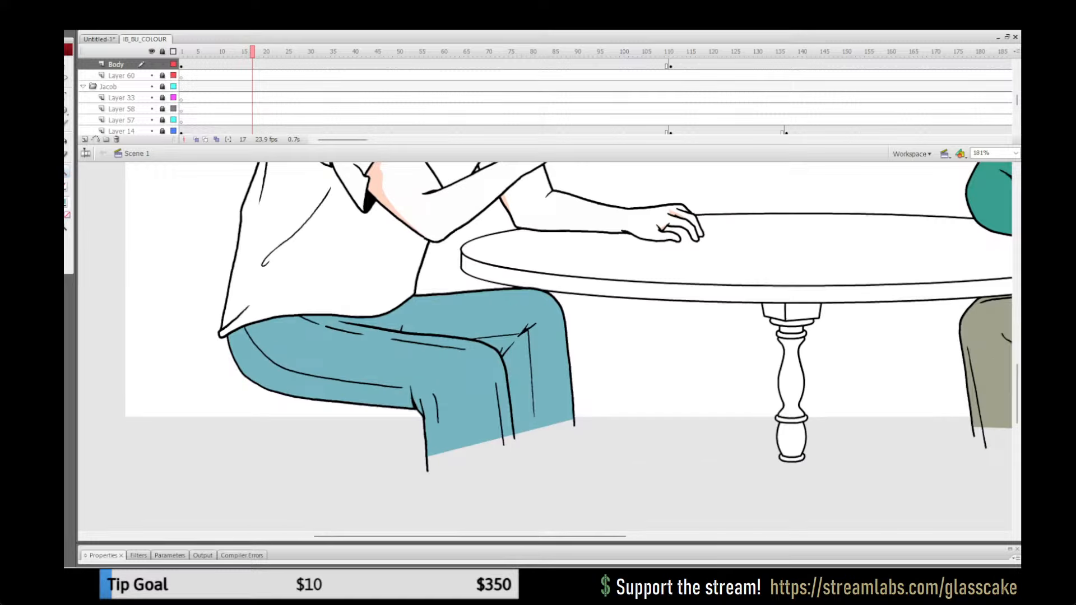
pyautogui.press('q')
pyautogui.doubleClick(404, 364)
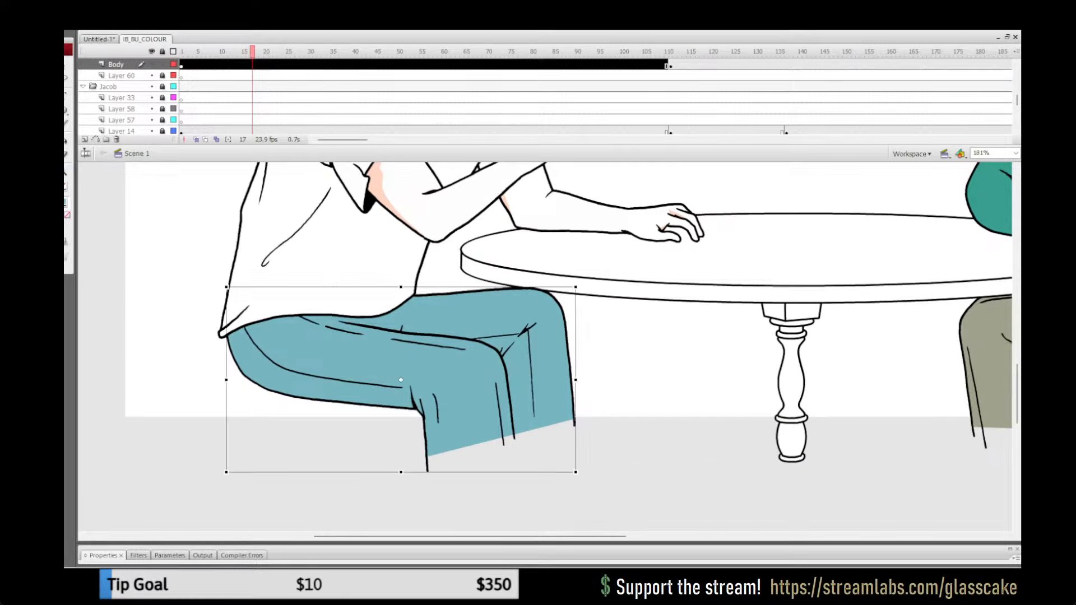
pyautogui.press('y')
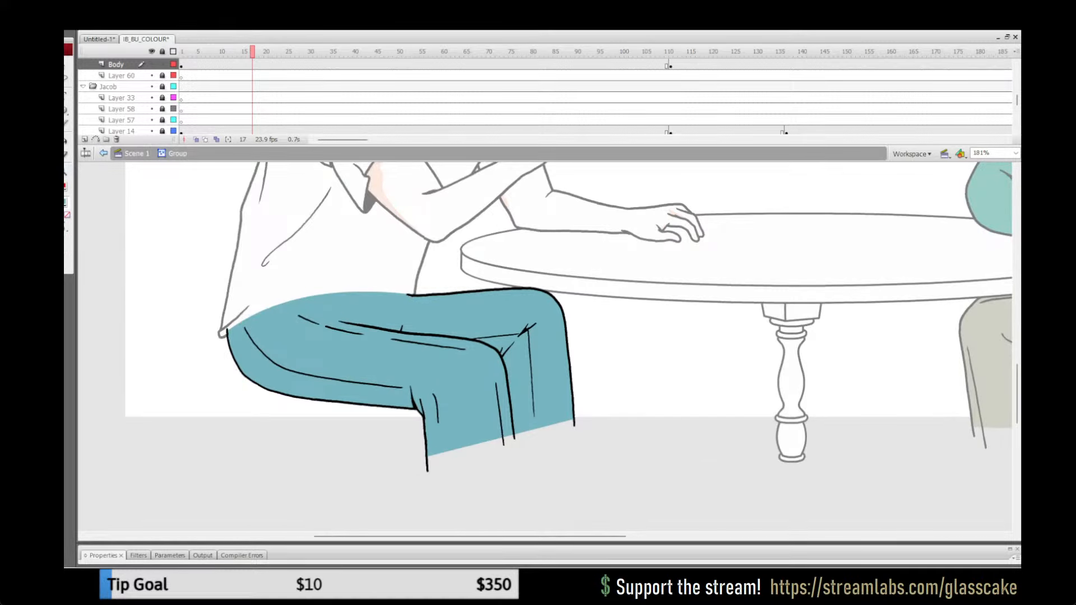
pyautogui.click(66, 202)
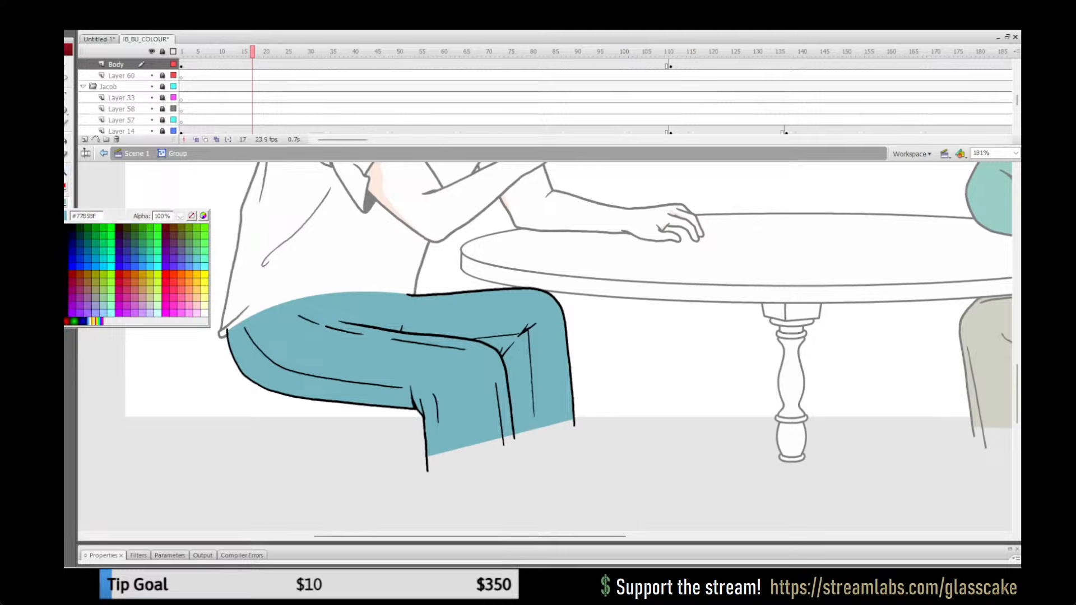
pyautogui.click(280, 337)
pyautogui.click(66, 202)
pyautogui.click(192, 216)
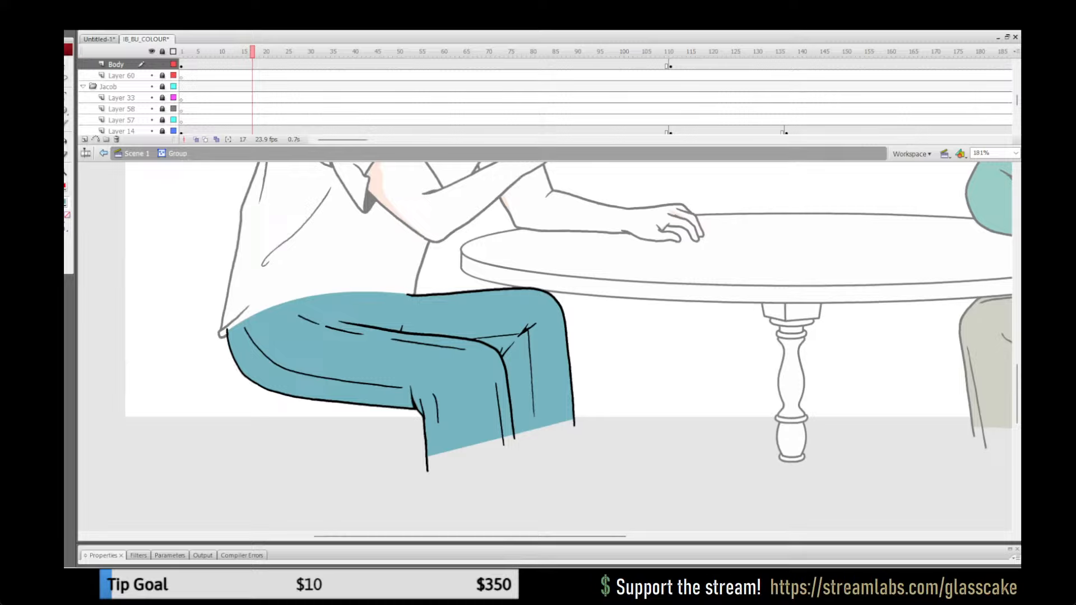
pyautogui.press('k')
pyautogui.click(381, 359)
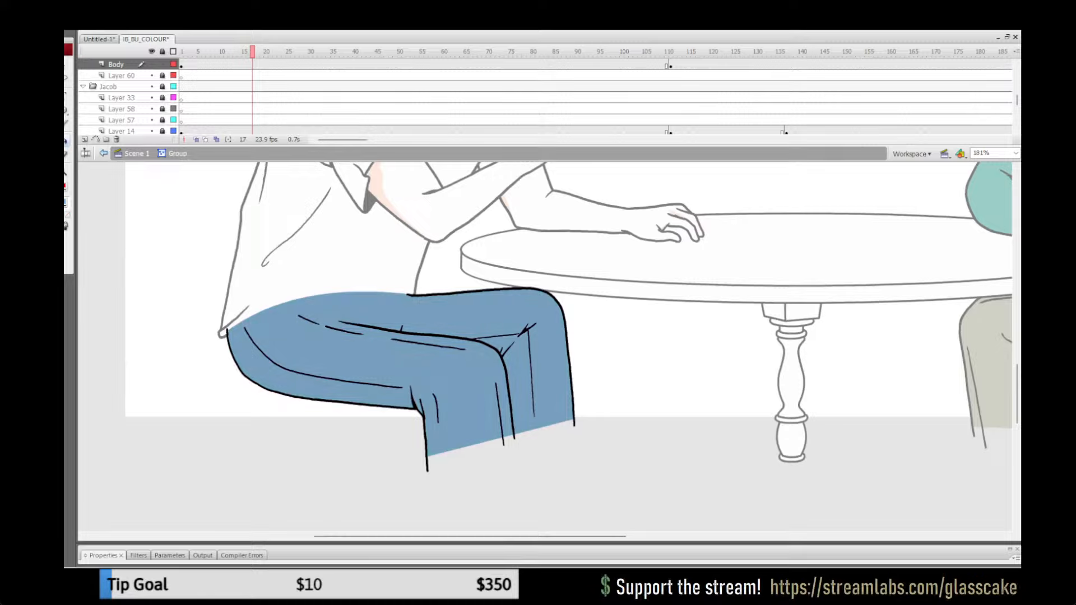
pyautogui.click(137, 154)
pyautogui.doubleClick(66, 173)
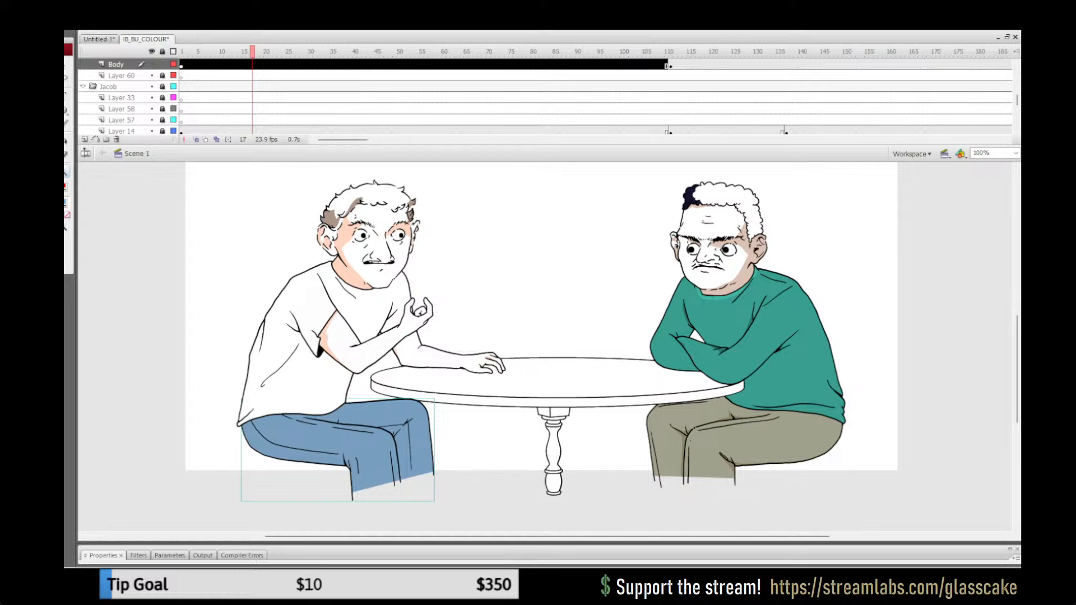
pyautogui.hotkey('ctrl', 's')
# Step: Open the blue trousers group for editing and mix a violet-blue fill colour for the fold shadows
pyautogui.click(376, 424)
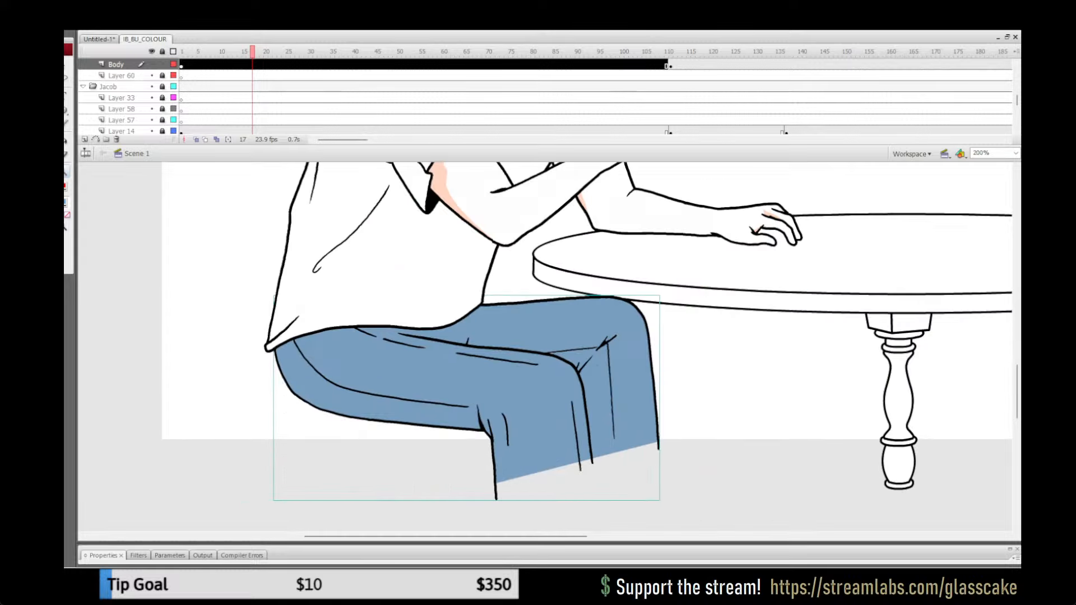
pyautogui.press('q')
pyautogui.doubleClick(408, 386)
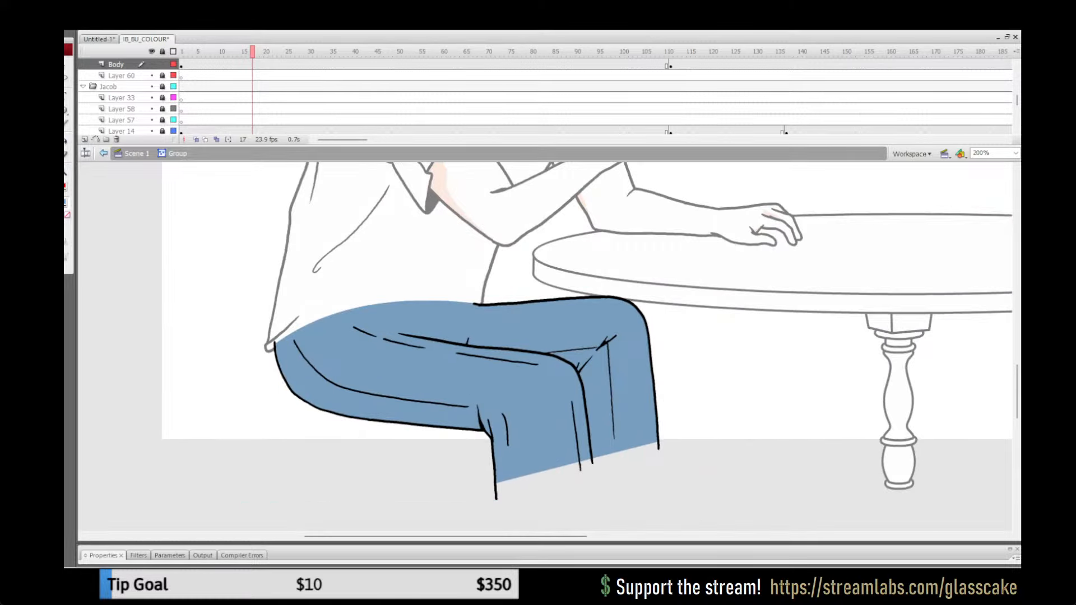
pyautogui.press('k')
pyautogui.click(65, 202)
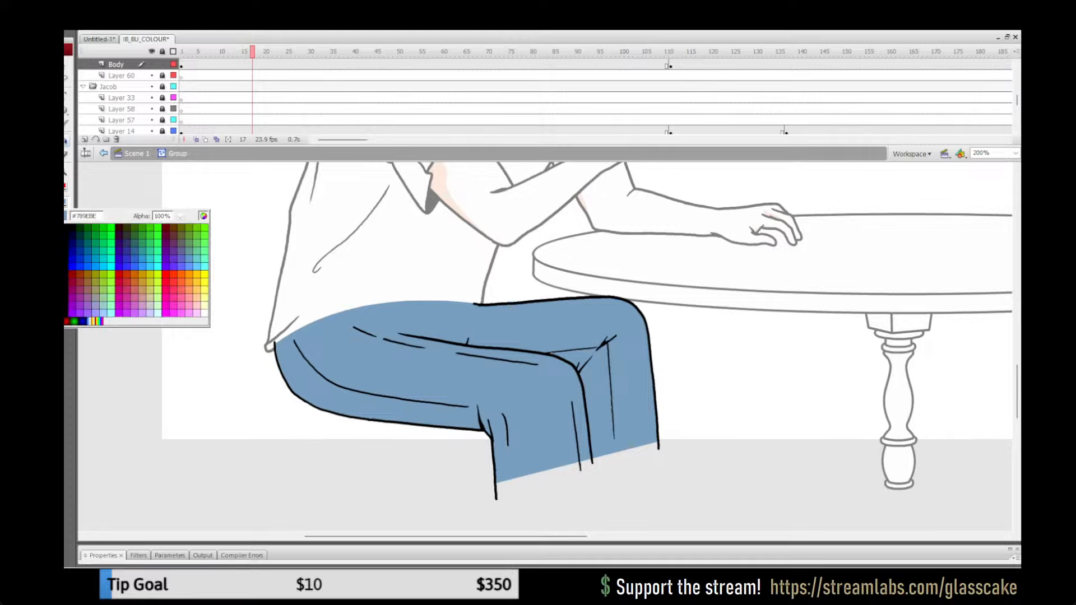
pyautogui.click(204, 216)
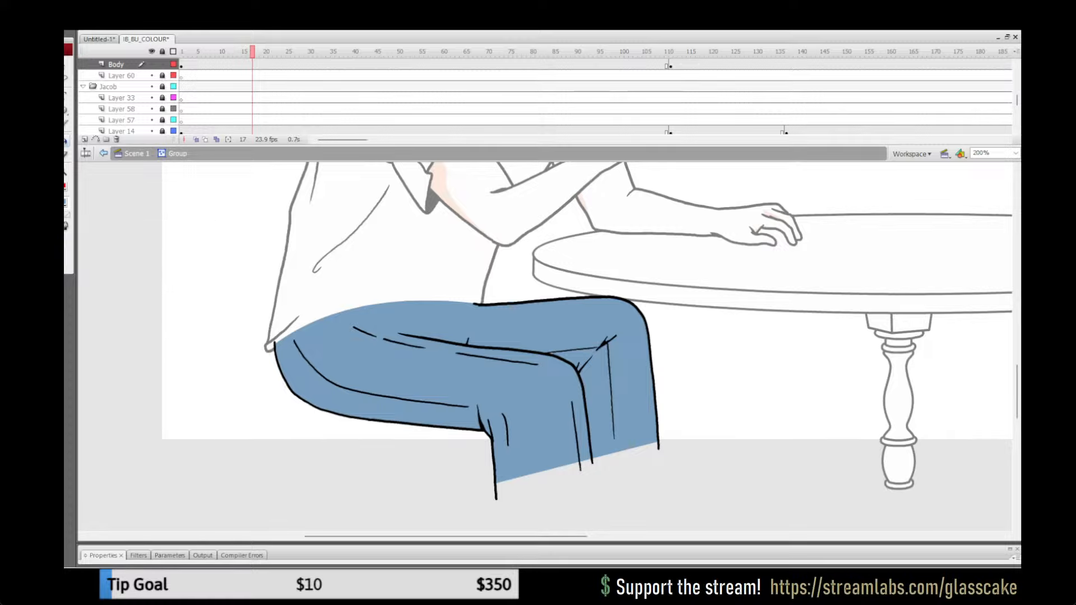
pyautogui.click(437, 376)
pyautogui.hotkey('ctrl', 'z')
# Step: Outline shadow shapes in red between the knees and behind the near knee, and fill them violet-blue
pyautogui.moveTo(606, 343); pyautogui.dragTo(589, 446)
pyautogui.moveTo(604, 346); pyautogui.dragTo(563, 359)
pyautogui.hotkey('ctrl', 'z')
pyautogui.moveTo(474, 423); pyautogui.dragTo(454, 428)
pyautogui.press('k')
pyautogui.click(486, 425)
pyautogui.click(475, 425)
pyautogui.click(584, 358)
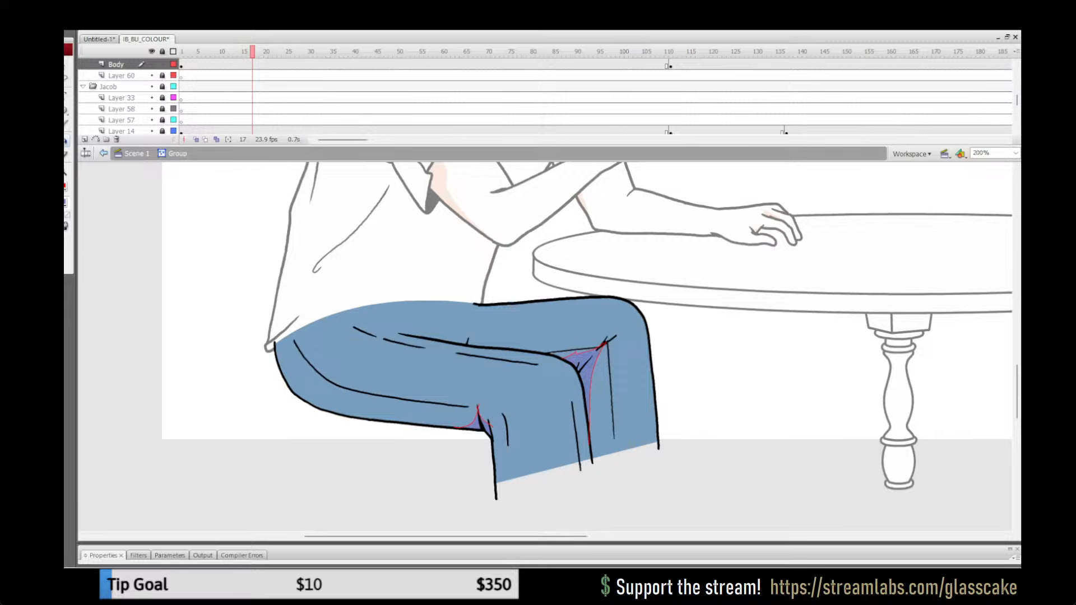
# Step: Outline and fill a small shadow at the crease on the upper thigh line, and fill the sliver above the shadow between the knees
pyautogui.press('v')
pyautogui.moveTo(472, 328); pyautogui.dragTo(449, 340)
pyautogui.press('k')
pyautogui.moveTo(473, 343)
pyautogui.mouseDown()
pyautogui.moveTo(488, 313)
pyautogui.moveTo(500, 334)
pyautogui.mouseUp()
pyautogui.press('y')
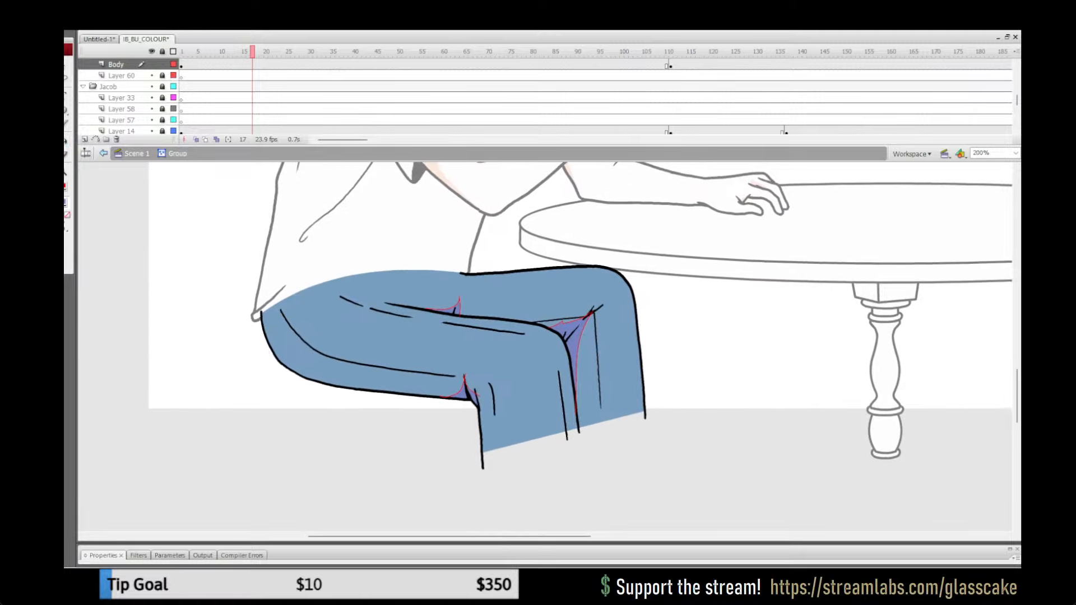
pyautogui.press('k')
pyautogui.click(553, 323)
# Step: Try to fill the tiny white gap at the near knee's crease using different gap-size settings
pyautogui.click(66, 225)
pyautogui.click(101, 242)
pyautogui.click(538, 334)
pyautogui.hotkey('ctrl', 'z')
pyautogui.click(66, 226)
pyautogui.click(101, 260)
pyautogui.press('z')
pyautogui.click(559, 319)
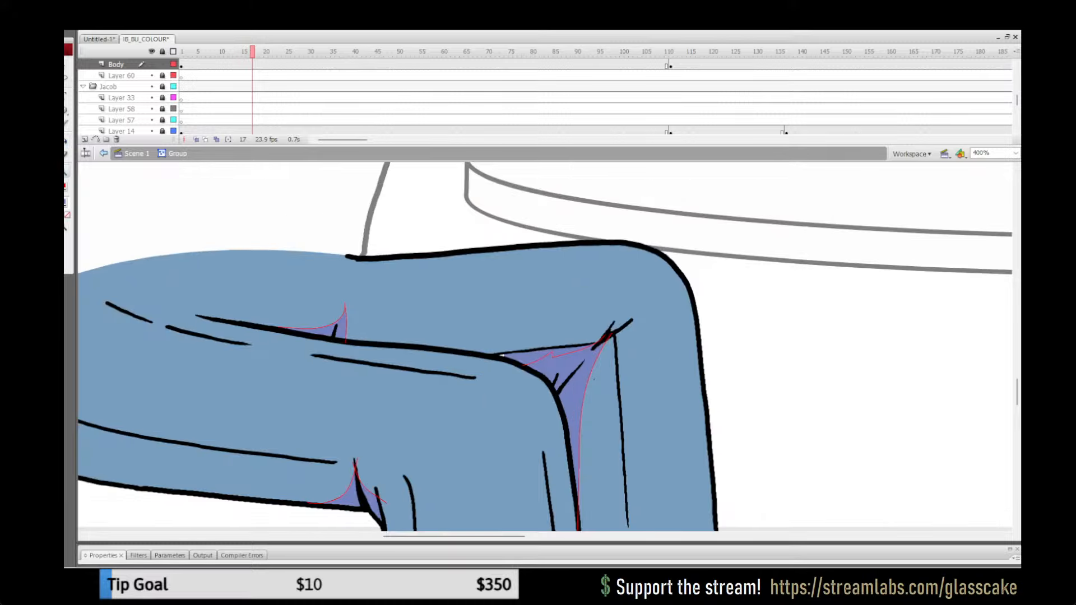
pyautogui.press('k')
pyautogui.click(500, 356)
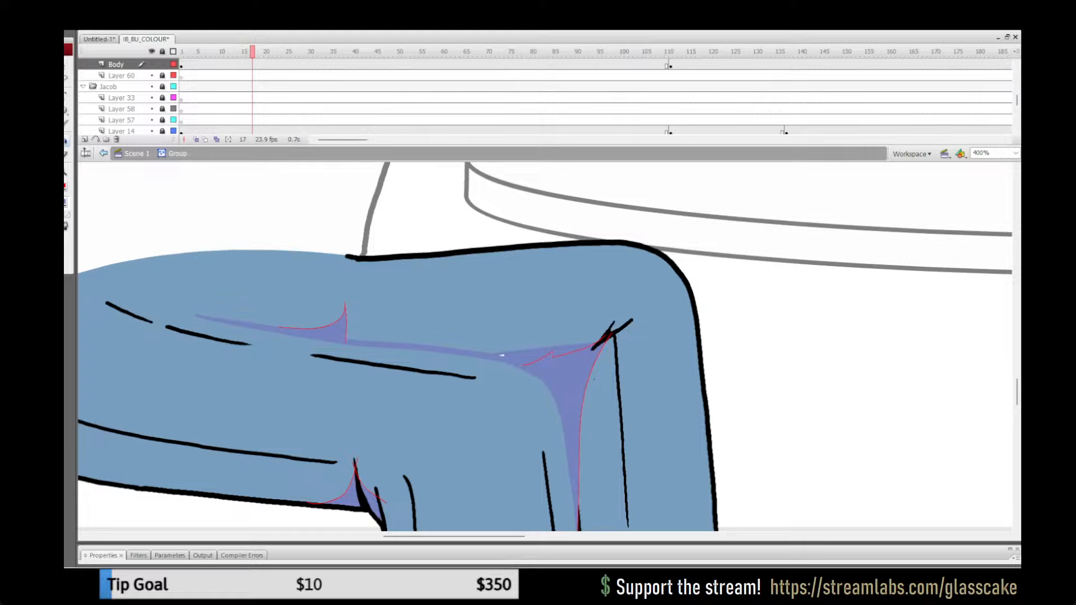
pyautogui.hotkey('ctrl', 'z')
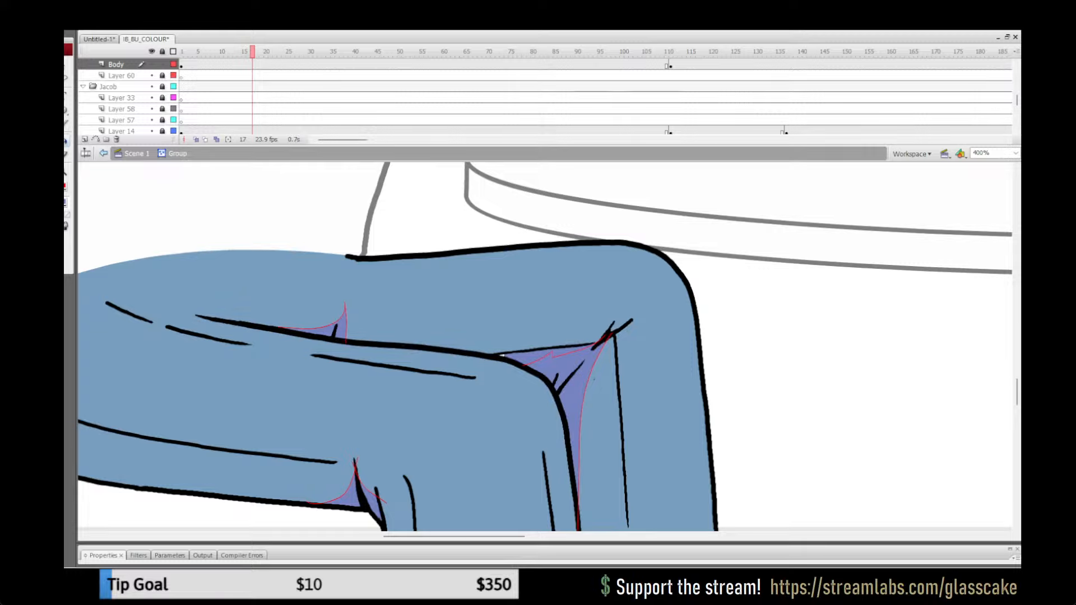
# Step: Remove the red outline strokes from all the trouser shadows
pyautogui.hotkey('ctrl', '1')
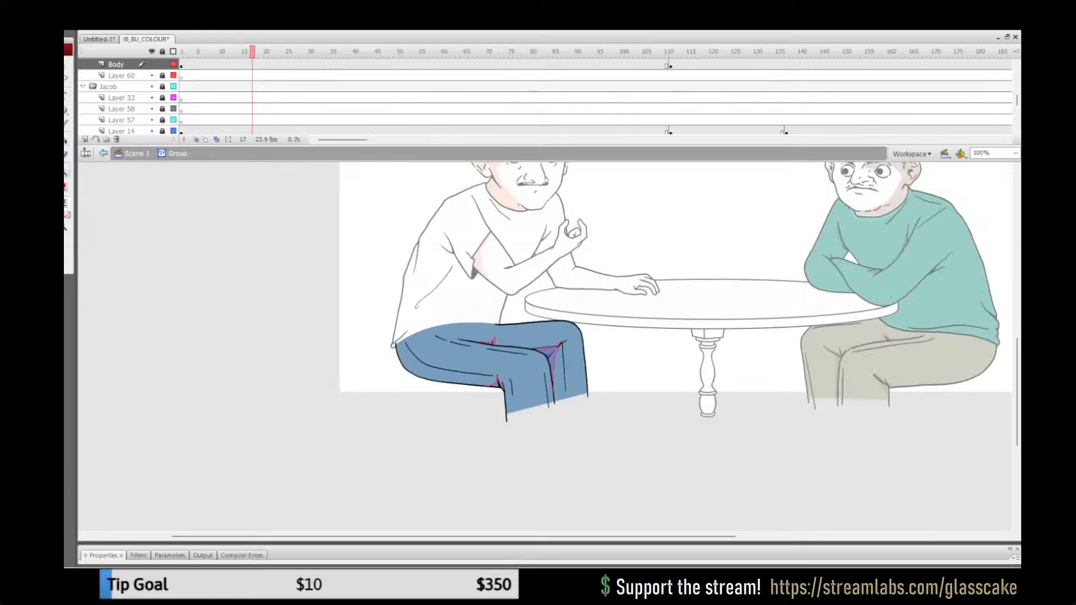
pyautogui.hotkey('ctrl', 'a')
pyautogui.click(66, 187)
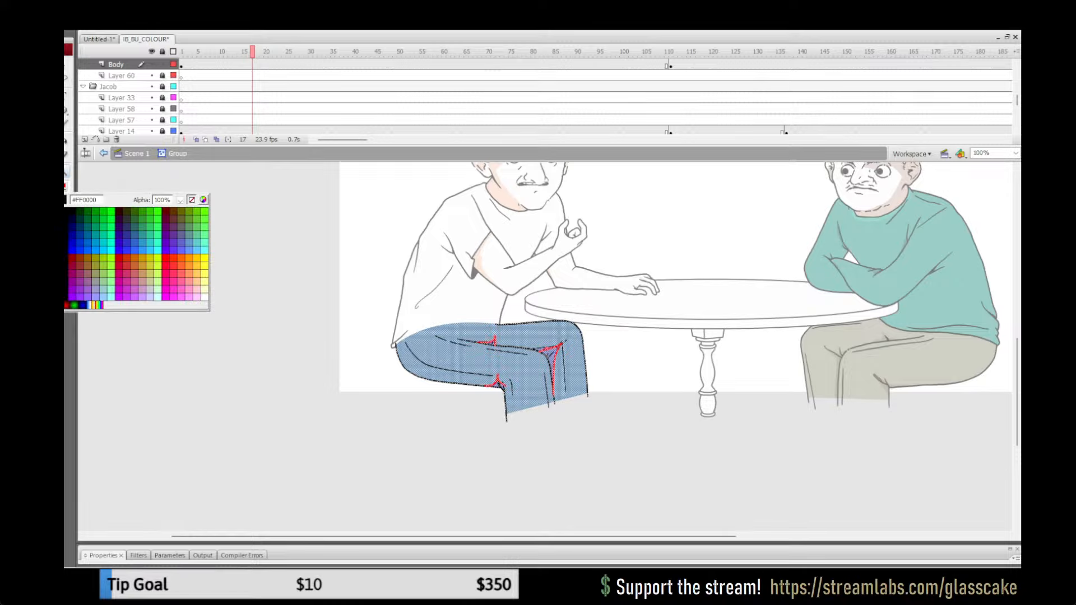
pyautogui.click(192, 200)
pyautogui.press('q')
pyautogui.press('Escape')
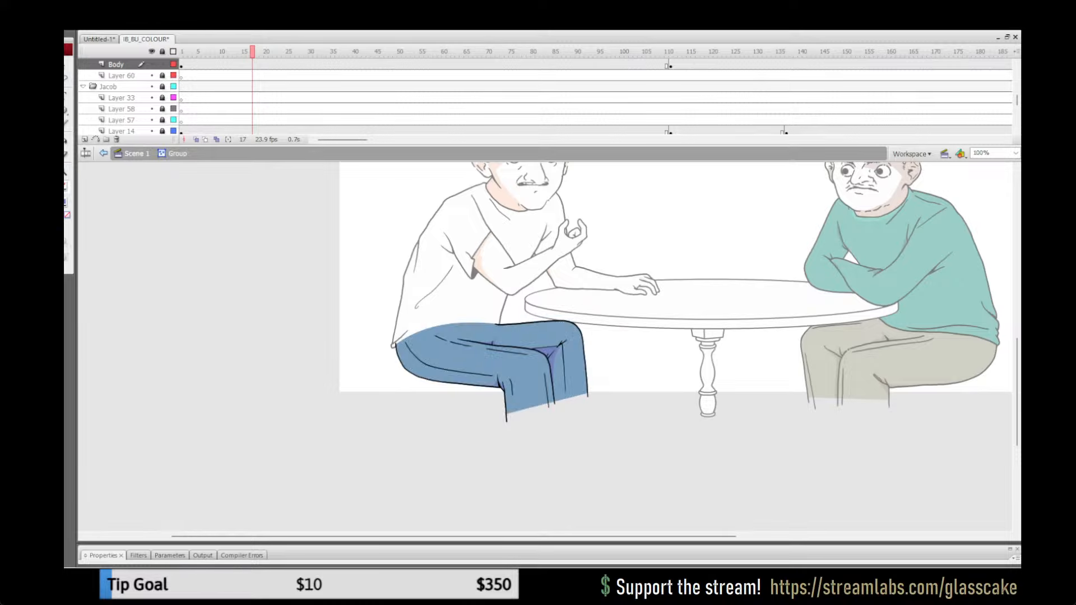
# Step: Draw a long curved shadow edge along the underside of the near thigh and fill the strip violet-blue
pyautogui.press('z')
pyautogui.click(547, 356)
pyautogui.press('y')
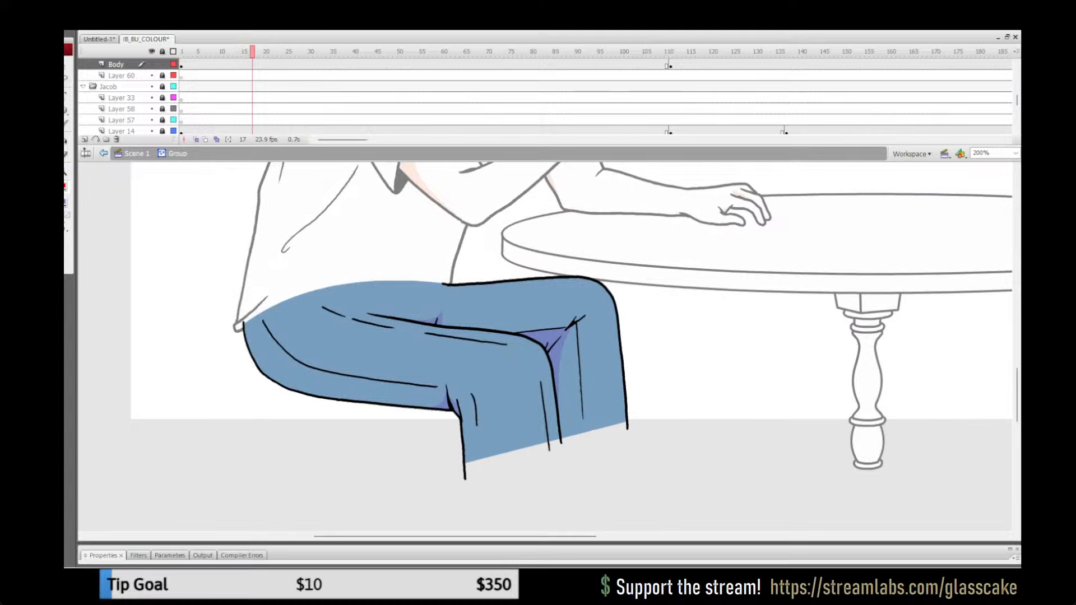
pyautogui.moveTo(415, 399); pyautogui.dragTo(280, 386)
pyautogui.press('k')
pyautogui.click(417, 403)
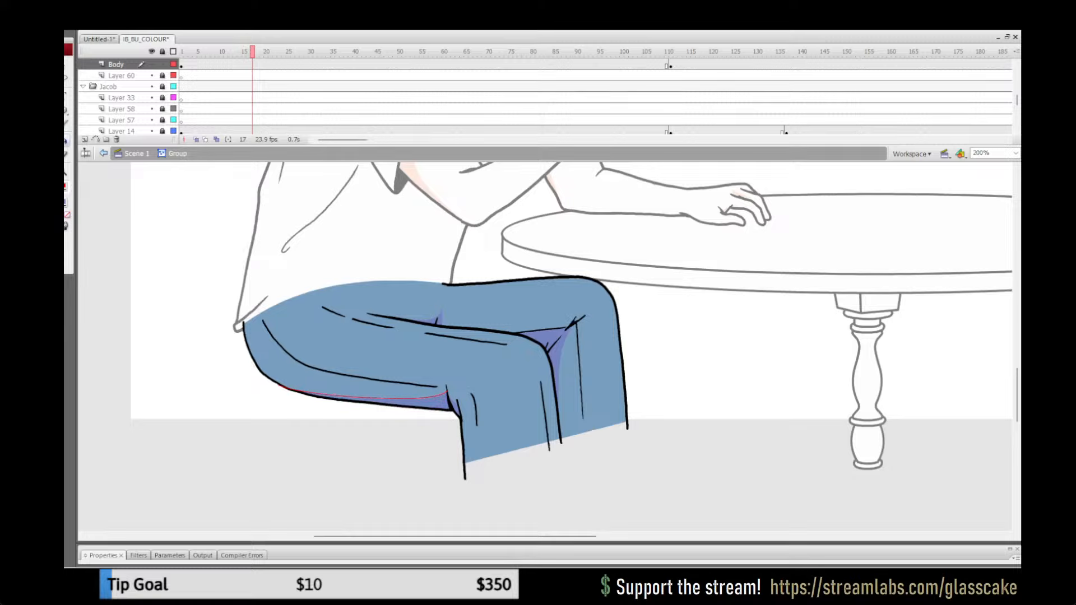
# Step: Remove the red stroke from the shadow strip under the thigh
pyautogui.hotkey('ctrl', 'a')
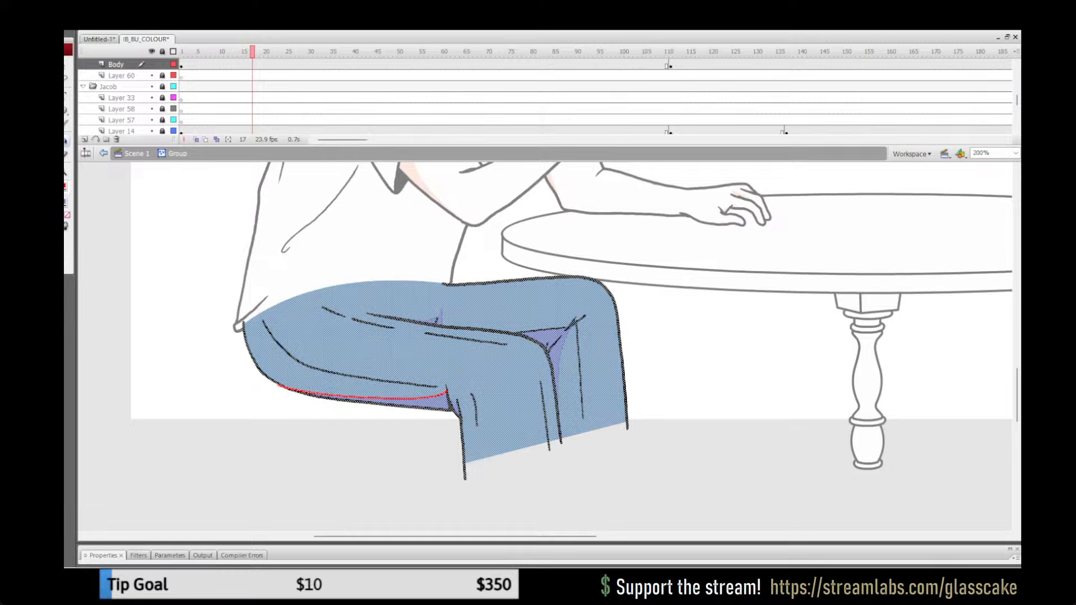
pyautogui.click(65, 187)
pyautogui.click(191, 199)
pyautogui.press('q')
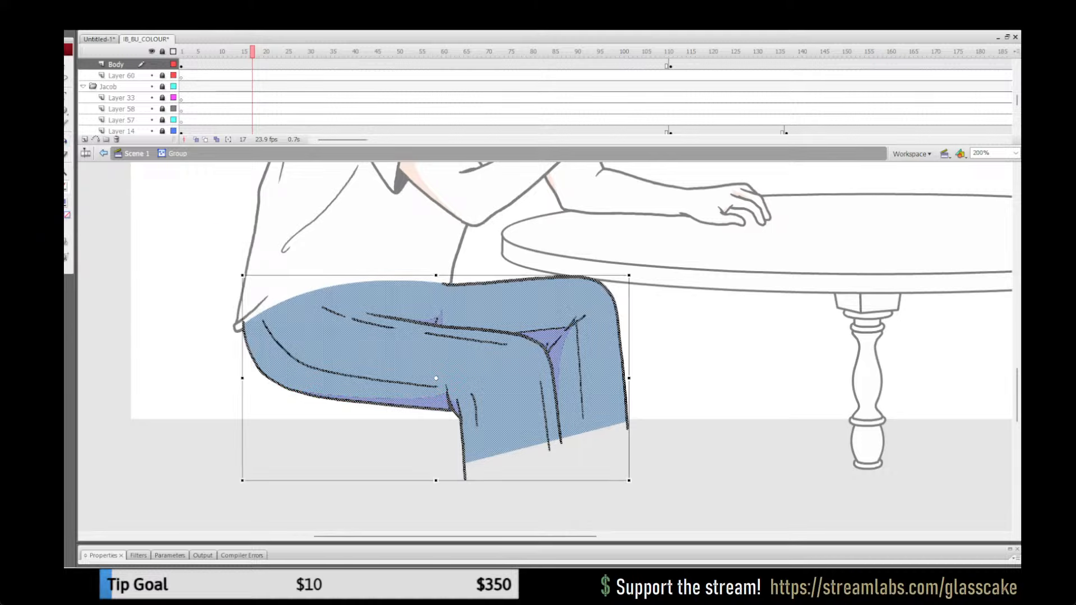
pyautogui.press('Escape')
# Step: Return to Scene 1 with the whole stage in view and save the file
pyautogui.doubleClick(66, 172)
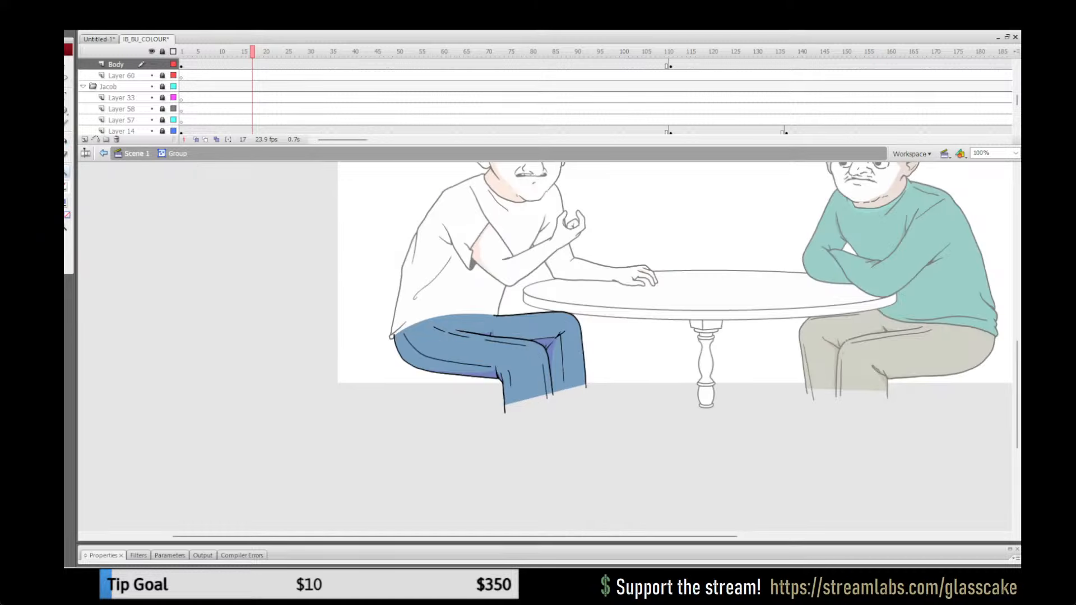
pyautogui.click(137, 153)
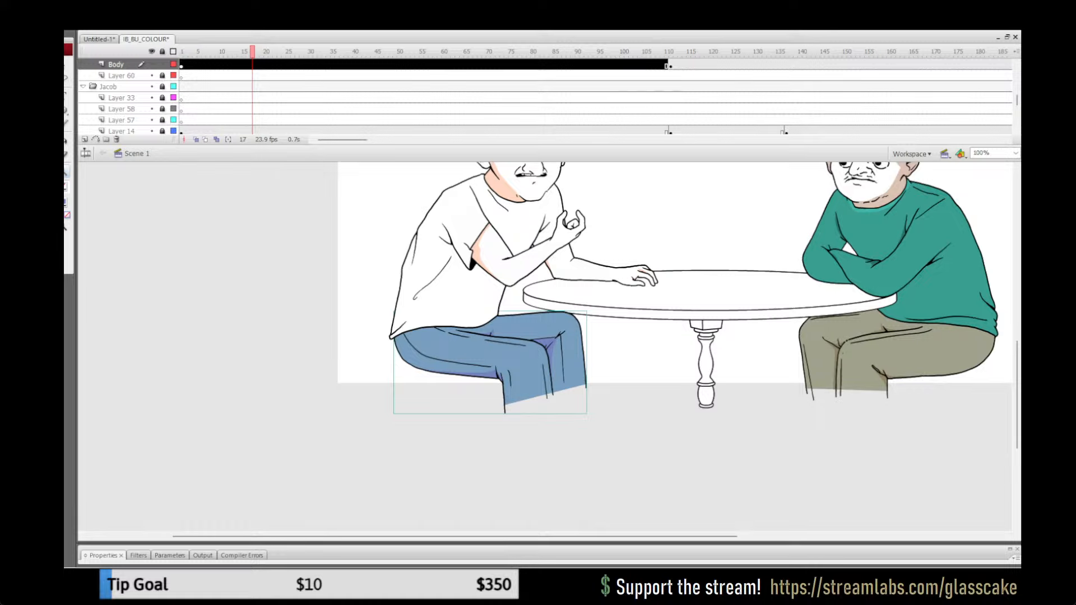
pyautogui.doubleClick(53, 172)
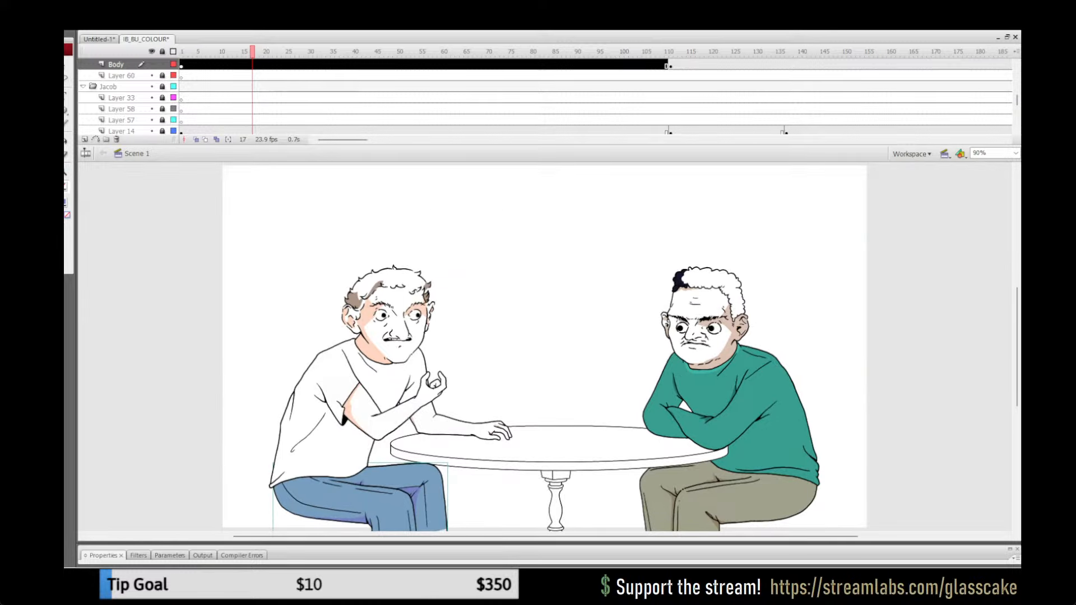
pyautogui.hotkey('ctrl', 's')
# Step: Scrub the timeline from frame 3 to frame 74 to check the coloured trousers across the animation
pyautogui.press('q')
pyautogui.click(190, 52)
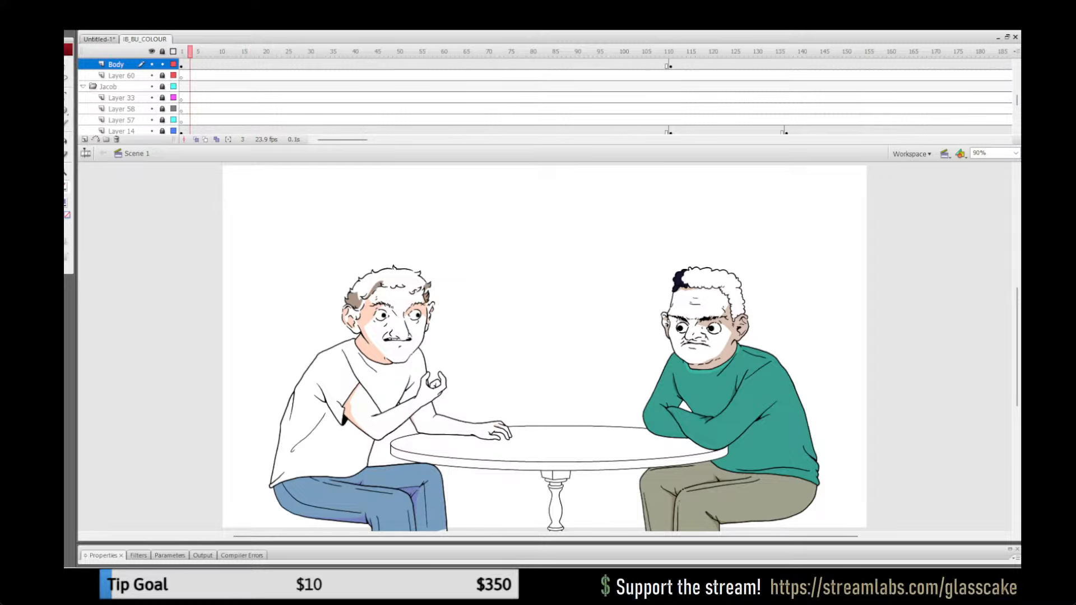
pyautogui.moveTo(190, 52); pyautogui.dragTo(506, 52)
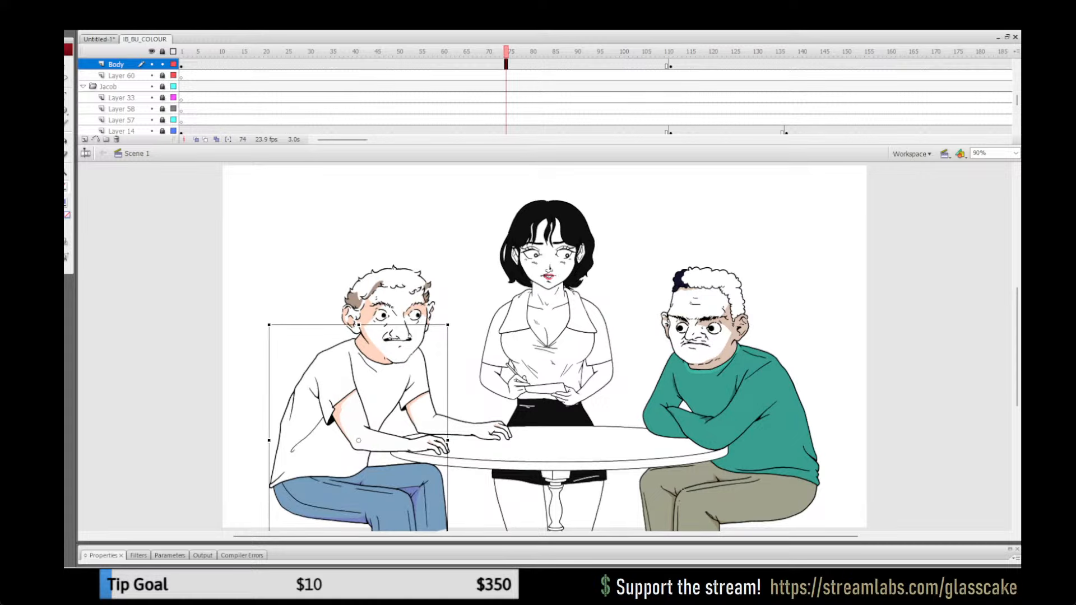
# Step: Compare the man's trousers in the Body layer at frames 74, 114 and 50
pyautogui.click(465, 281)
pyautogui.click(387, 483)
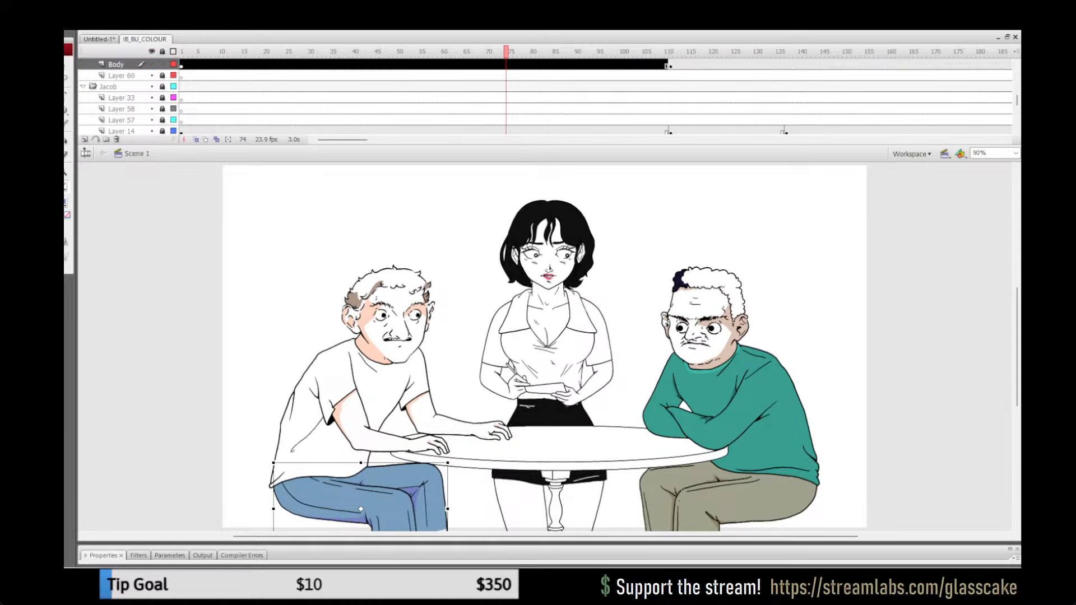
pyautogui.click(684, 52)
pyautogui.hotkey('ctrl', 'shift', 'v')
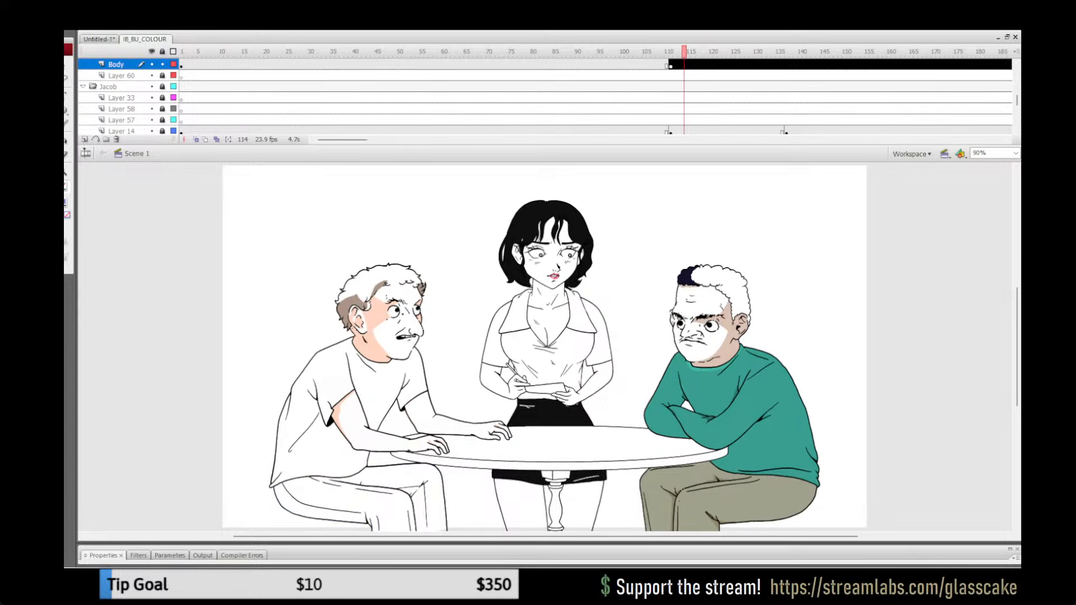
pyautogui.click(386, 493)
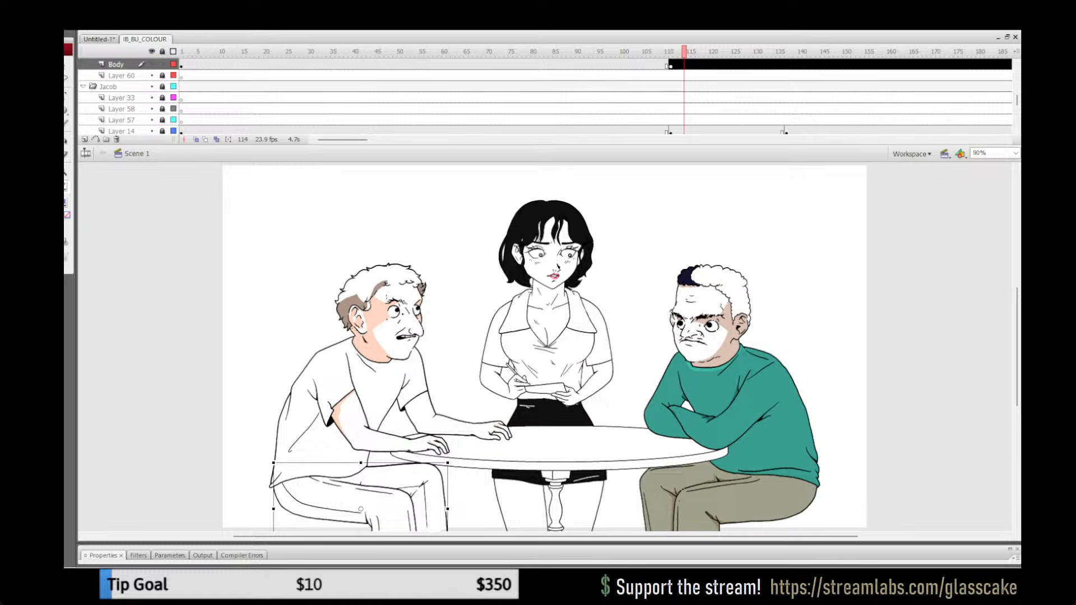
pyautogui.click(399, 65)
pyautogui.click(493, 252)
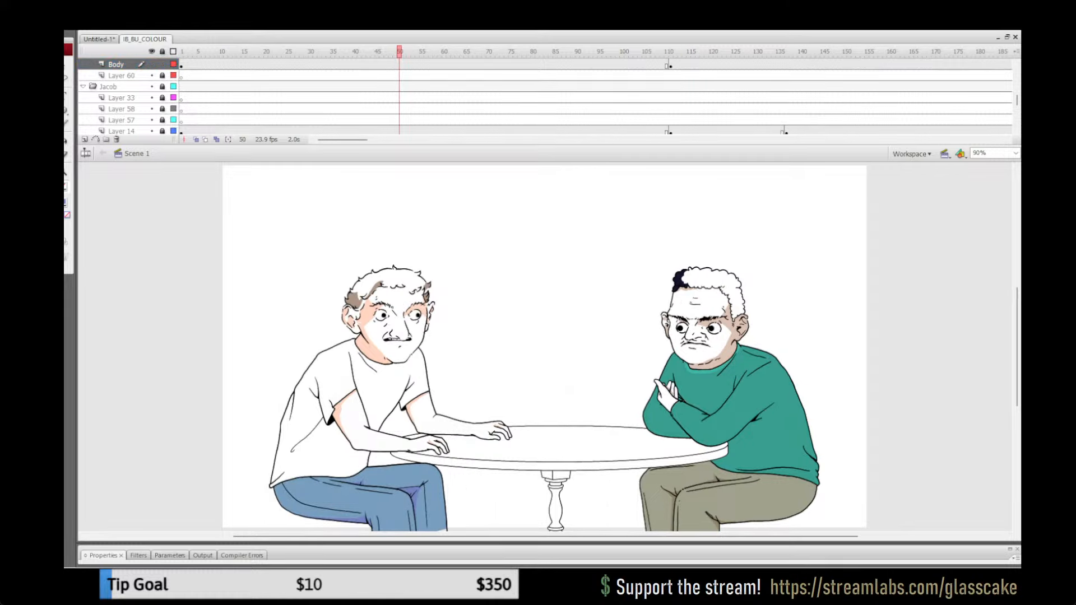
# Step: Cut the blue trousers from the Body layer and paste them in place on a new layer directly beneath it
pyautogui.click(359, 499)
pyautogui.hotkey('ctrl', 'x')
pyautogui.click(84, 140)
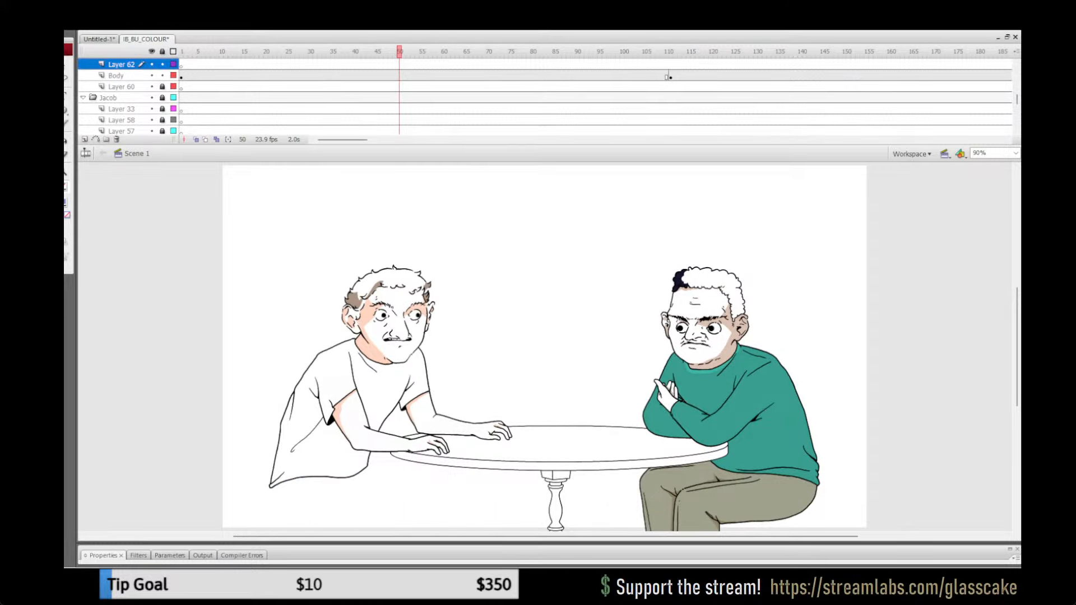
pyautogui.moveTo(121, 64); pyautogui.dragTo(120, 81)
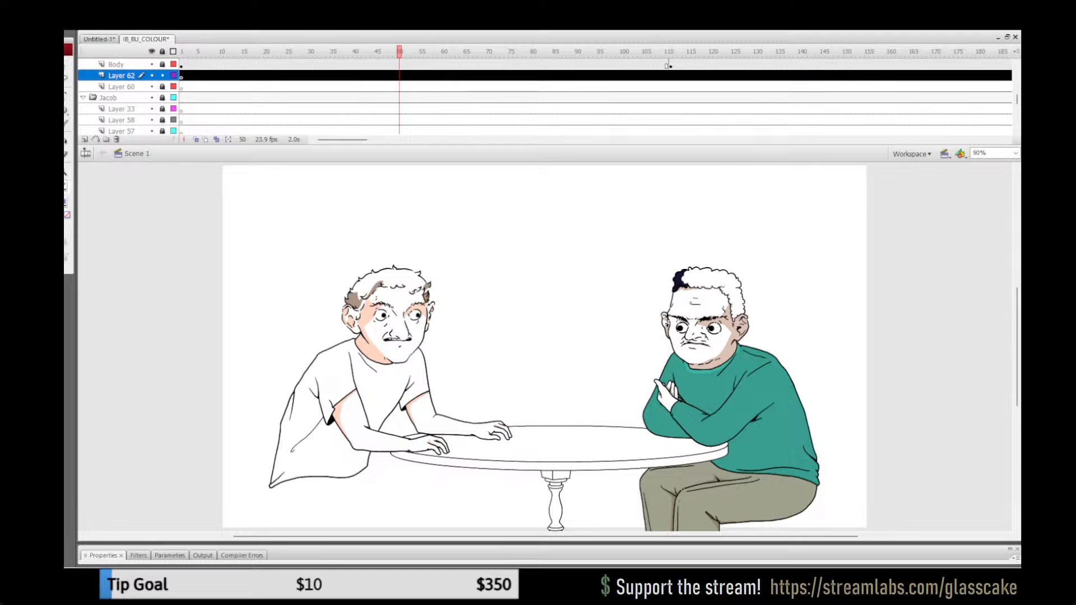
pyautogui.click(174, 64)
pyautogui.click(493, 253)
pyautogui.hotkey('ctrl', 'shift', 'v')
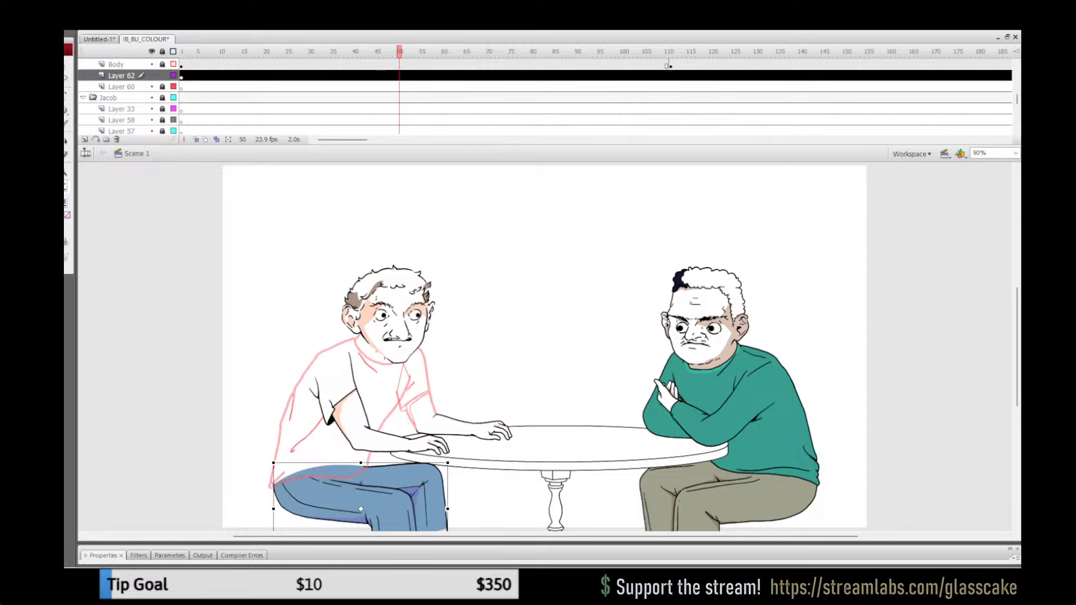
# Step: Turn off the Body layer's outline display and delete its uncoloured trousers at frame 113, locking the layers
pyautogui.click(680, 52)
pyautogui.click(173, 64)
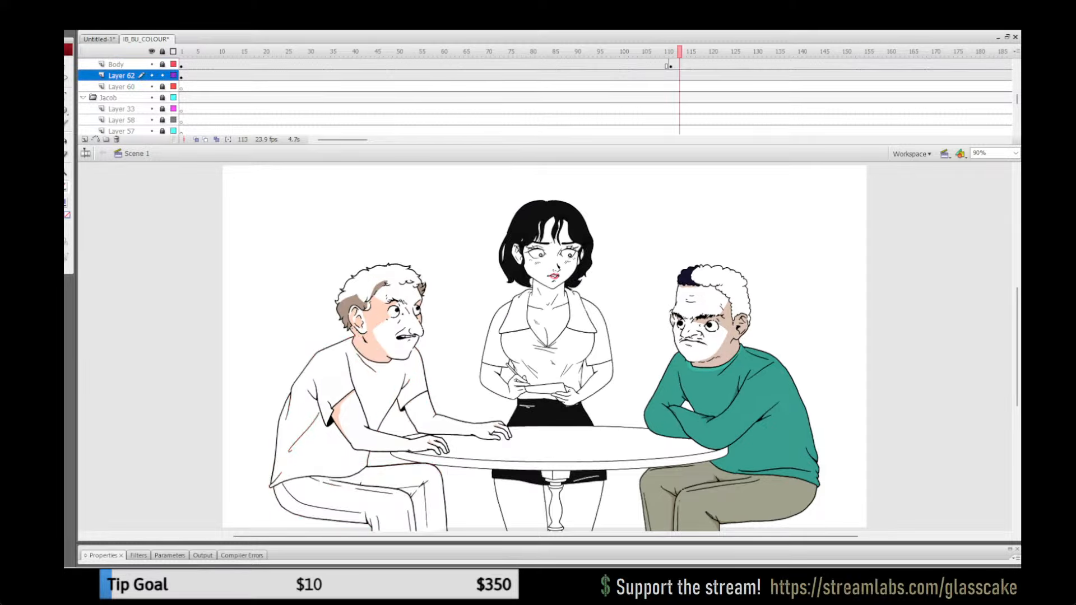
pyautogui.click(358, 493)
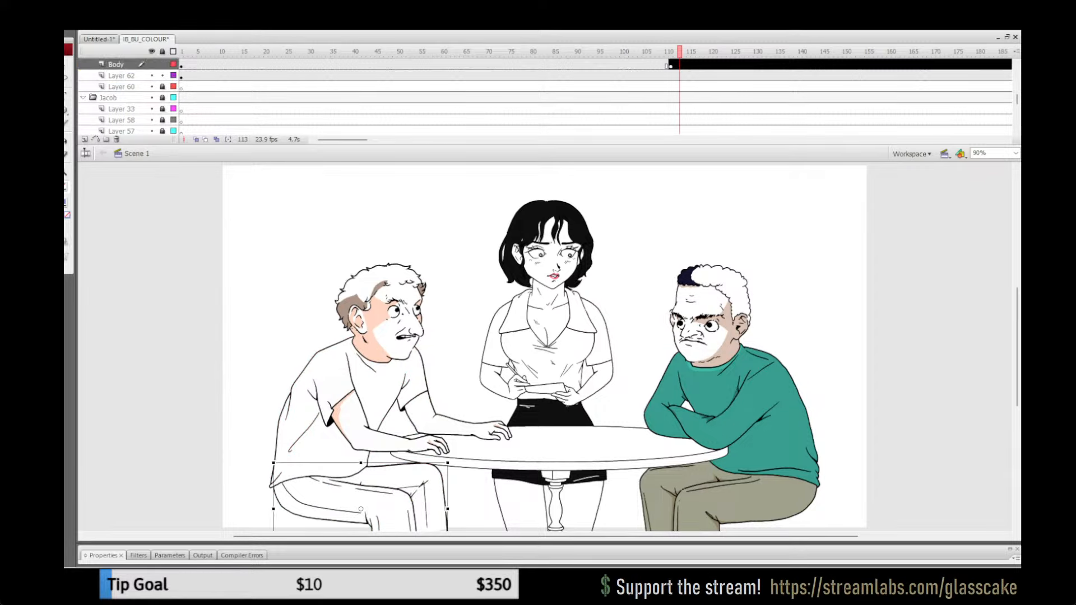
pyautogui.press('Delete')
pyautogui.click(162, 52)
pyautogui.moveTo(653, 51); pyautogui.dragTo(711, 51)
# Step: Unlock the Body layer and delete its uncoloured trousers at frames 231 and 277
pyautogui.moveTo(342, 139); pyautogui.dragTo(391, 140)
pyautogui.click(399, 52)
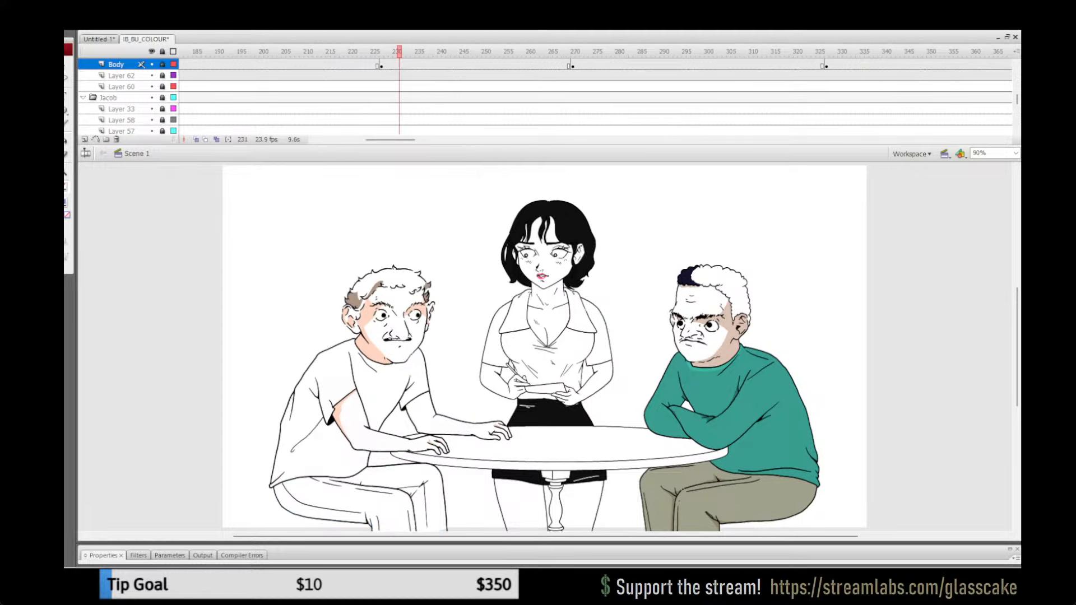
pyautogui.click(116, 64)
pyautogui.hotkey('ctrl', 'shift', 'v')
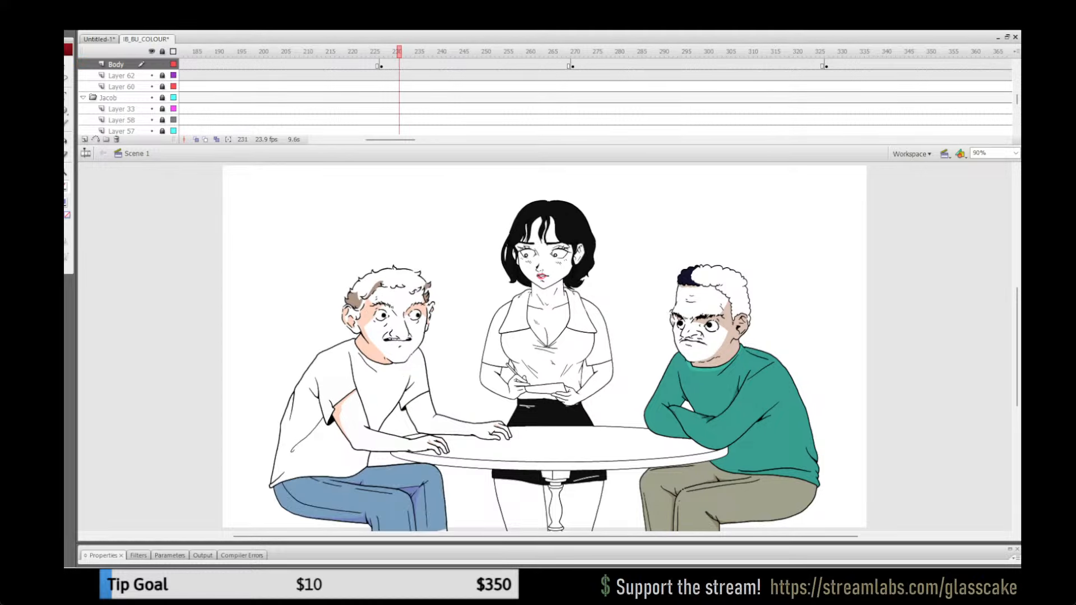
pyautogui.click(604, 52)
pyautogui.click(116, 65)
pyautogui.hotkey('ctrl', 'shift', 'v')
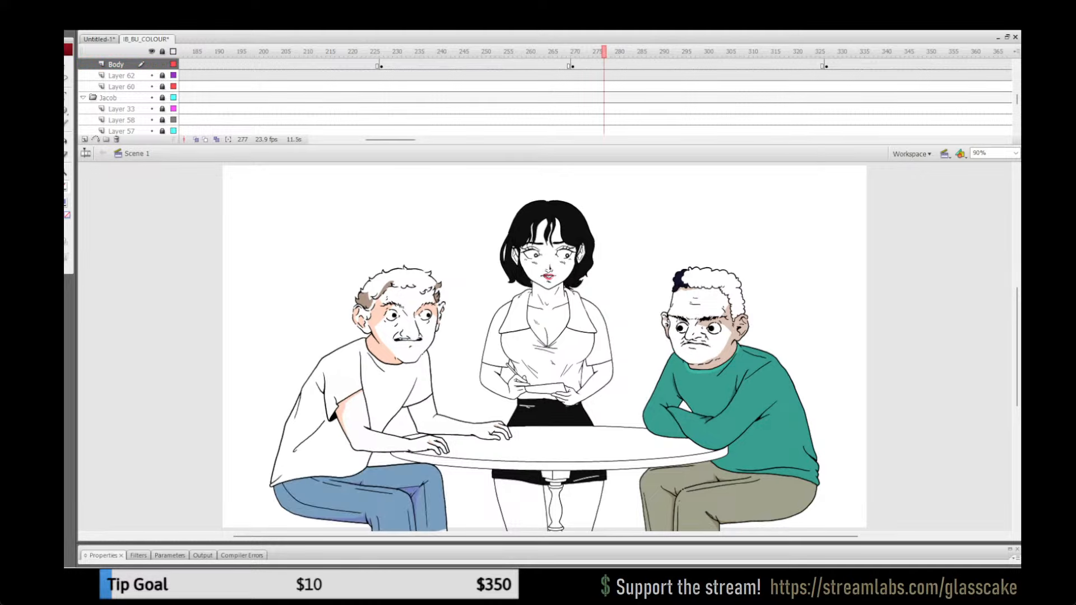
# Step: Delete the uncoloured trousers from the Body layer's keyframe spans between frames 277 and 476
pyautogui.moveTo(390, 140); pyautogui.dragTo(449, 140)
pyautogui.click(493, 52)
pyautogui.click(116, 65)
pyautogui.hotkey('ctrl', 'shift', 'v')
pyautogui.click(617, 52)
pyautogui.click(116, 65)
pyautogui.hotkey('ctrl', 'shift', 'v')
# Step: Delete the uncoloured trousers from the Body layer at frames 476, 501 and 512
pyautogui.click(515, 66)
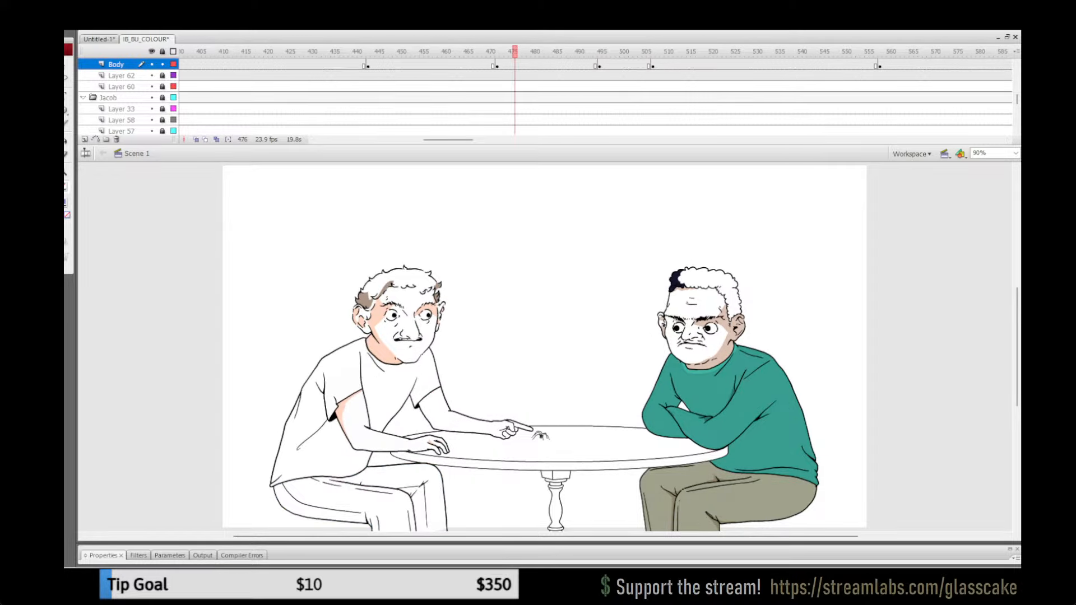
pyautogui.hotkey('ctrl', 'shift', 'v')
pyautogui.click(626, 66)
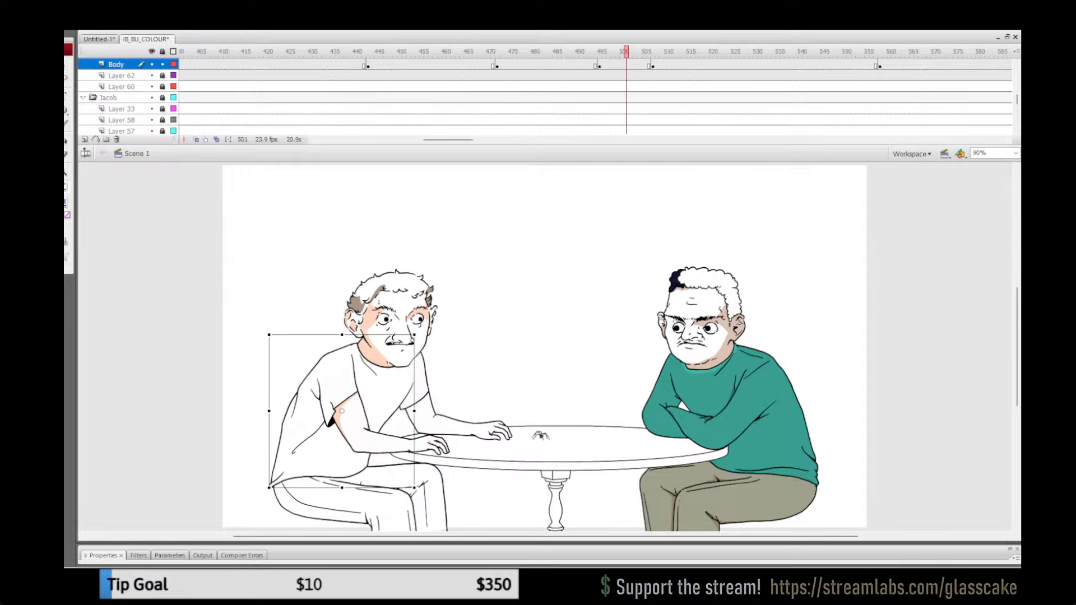
pyautogui.hotkey('ctrl', 'shift', 'v')
pyautogui.click(676, 65)
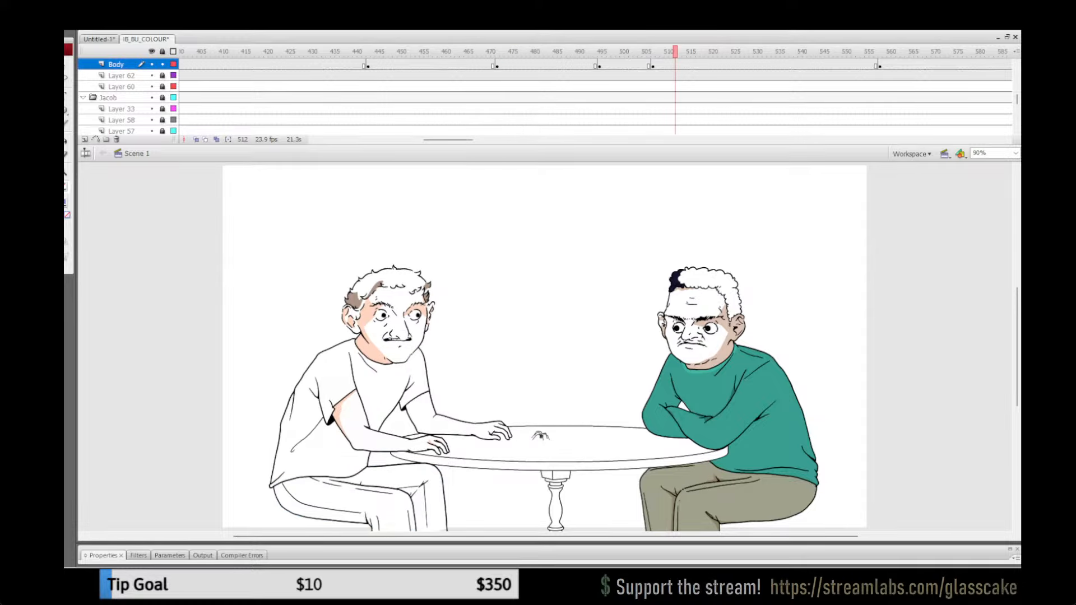
pyautogui.hotkey('ctrl', 'shift', 'v')
# Step: Delete the uncoloured trousers from the Body layer at frames 563 and 608
pyautogui.moveTo(448, 140); pyautogui.dragTo(465, 139)
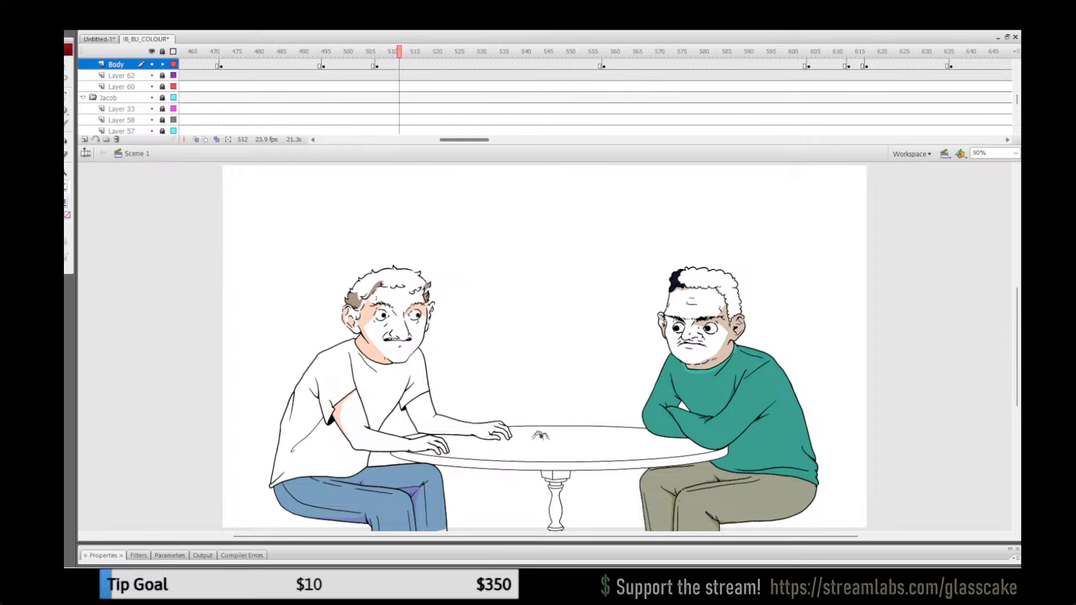
pyautogui.click(635, 66)
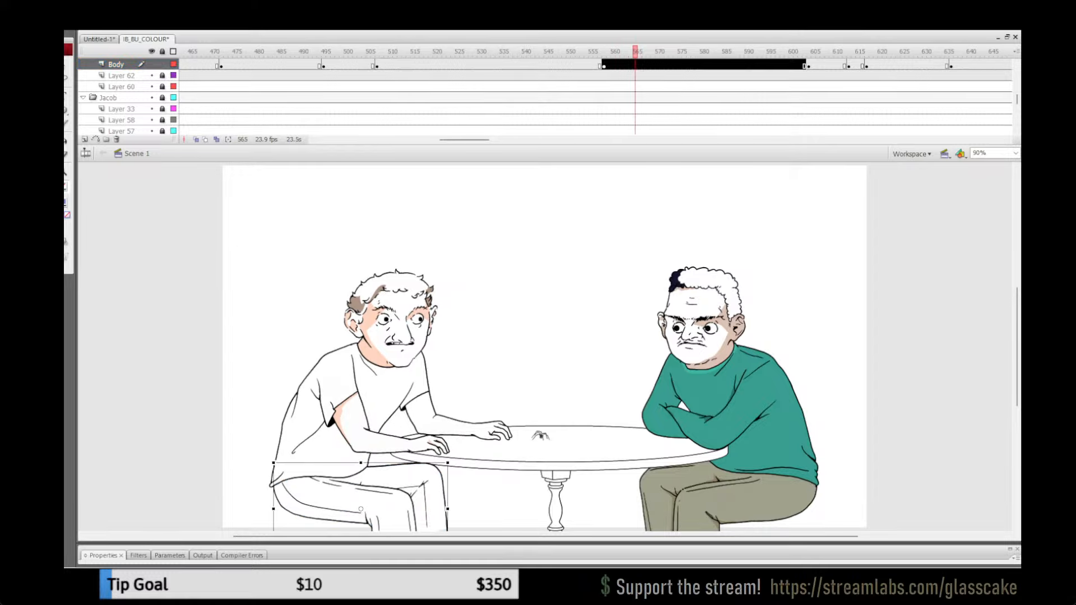
pyautogui.hotkey('ctrl', 'shift', 'v')
pyautogui.moveTo(465, 140); pyautogui.dragTo(483, 140)
pyautogui.click(501, 52)
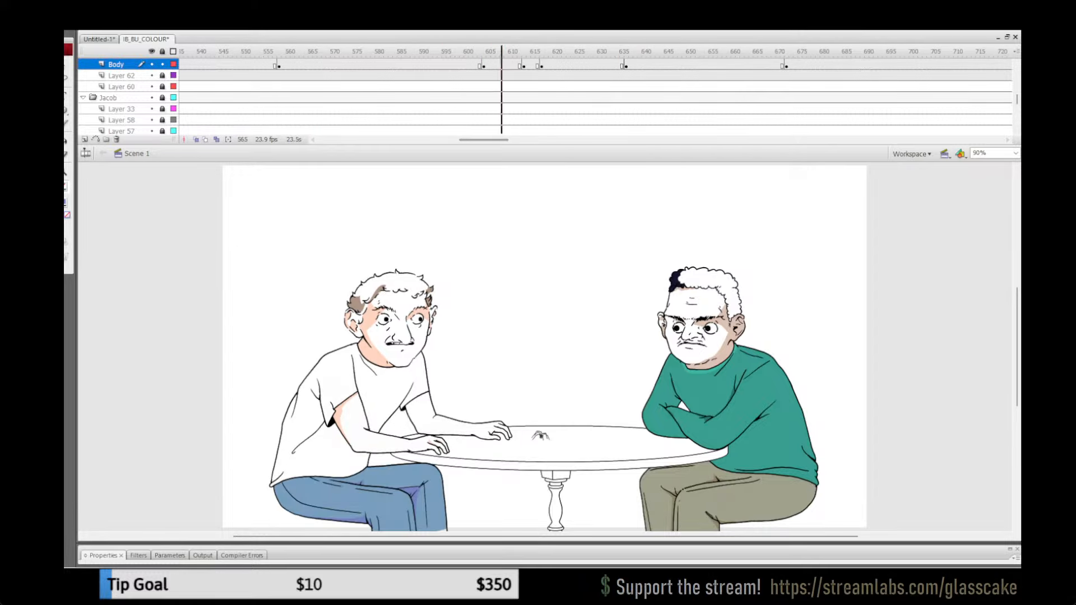
pyautogui.hotkey('ctrl', 'shift', 'v')
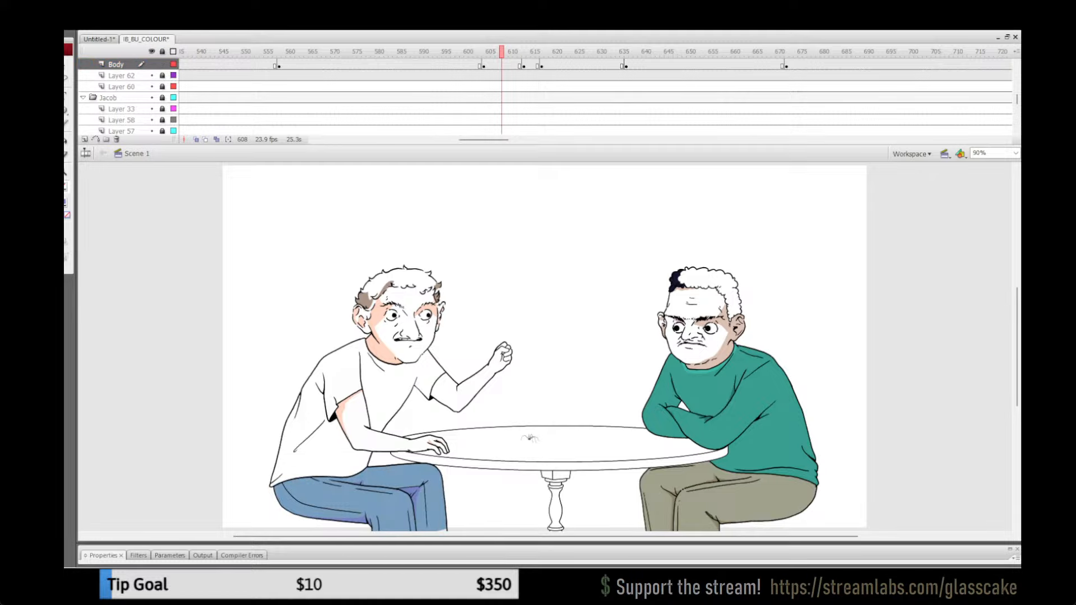
# Step: Delete the uncoloured trousers from the Body layer at frames 616 and 624
pyautogui.click(537, 52)
pyautogui.hotkey('ctrl', 'shift', 'v')
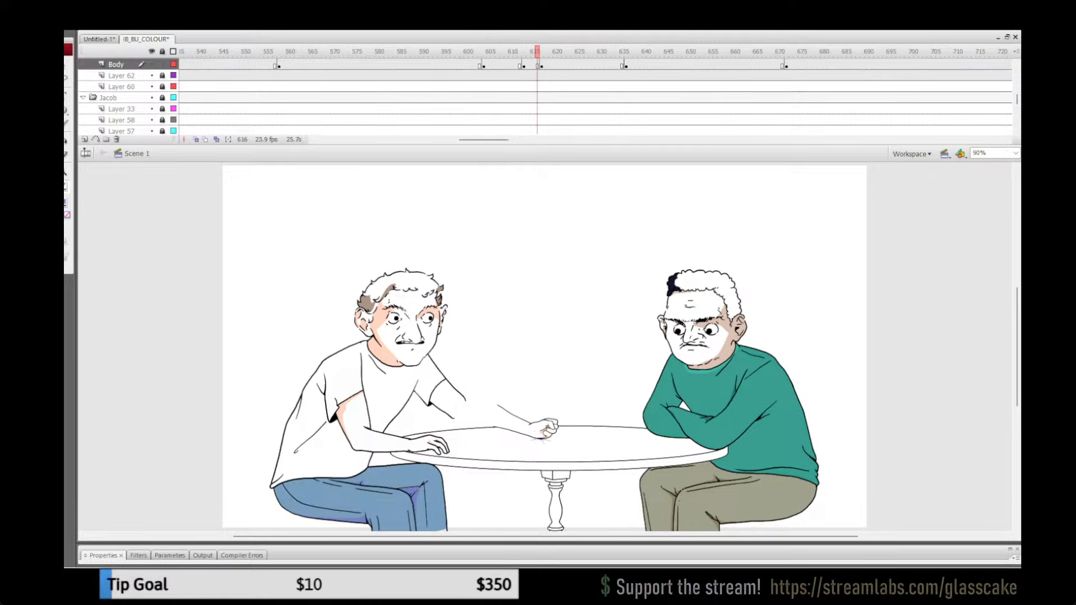
pyautogui.click(573, 51)
pyautogui.hotkey('ctrl', 'a')
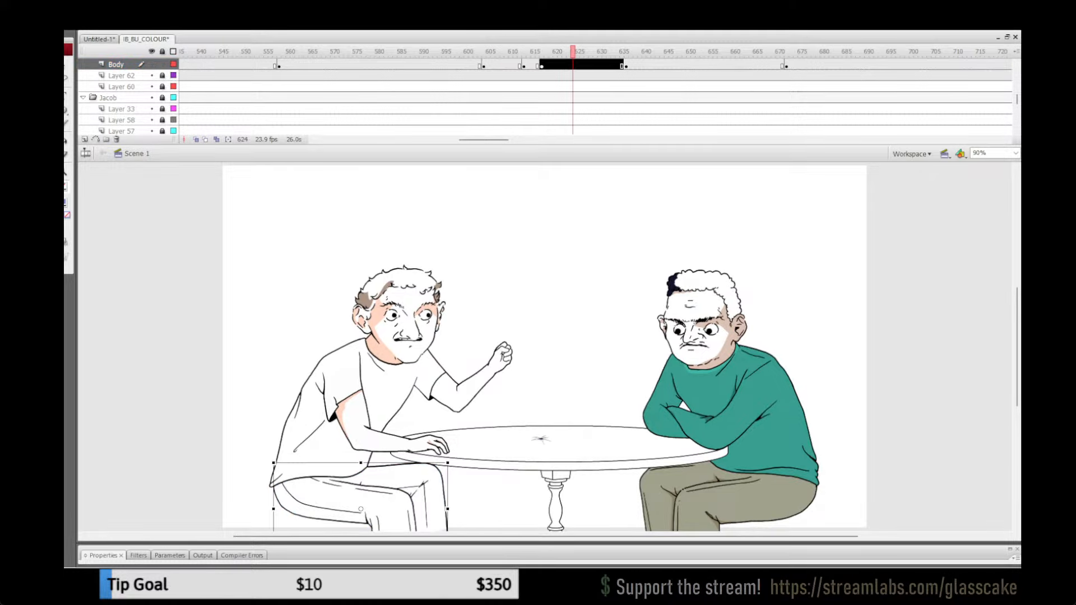
pyautogui.hotkey('ctrl', 'shift', 'v')
# Step: Delete the uncoloured trousers from the Body layer at frames 653 and 680
pyautogui.moveTo(483, 139); pyautogui.dragTo(496, 139)
pyautogui.click(492, 51)
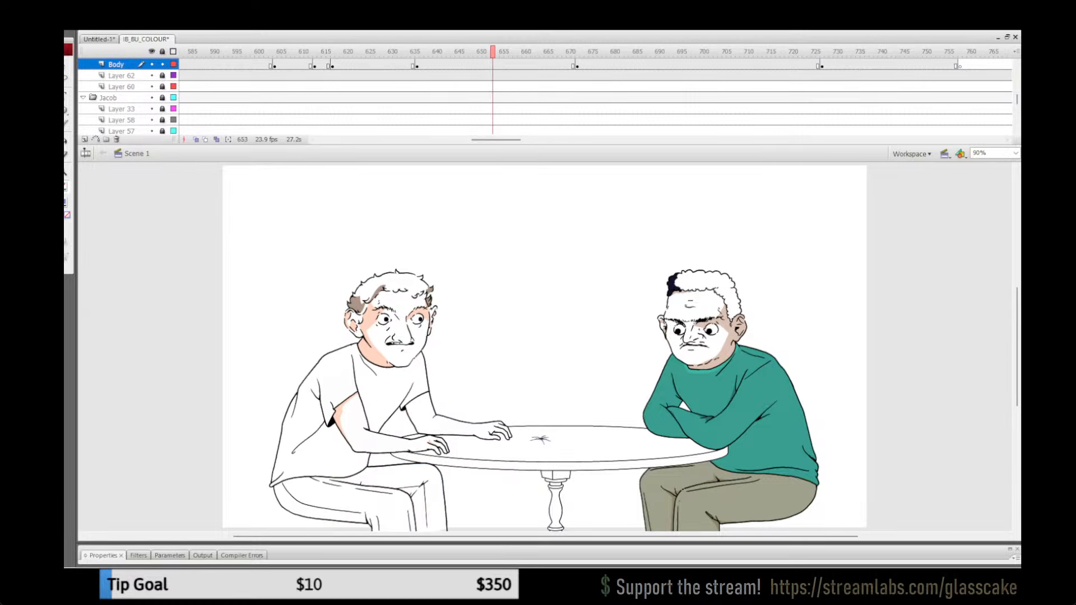
pyautogui.hotkey('ctrl', 'a')
pyautogui.hotkey('ctrl', 'shift', 'v')
pyautogui.click(612, 51)
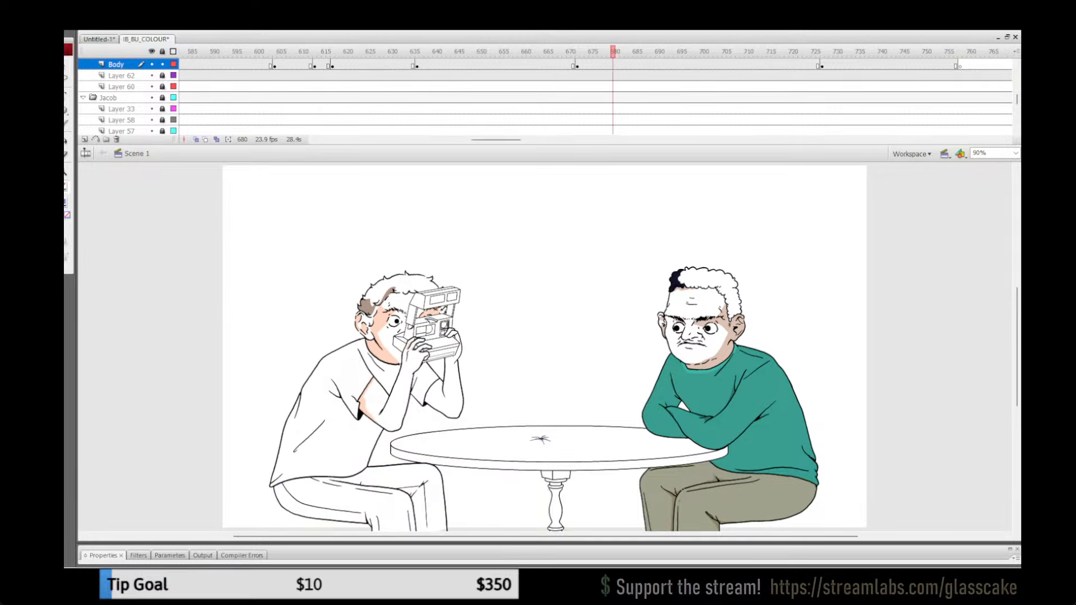
pyautogui.hotkey('ctrl', 'shift', 'v')
# Step: Delete the uncoloured trousers from the Body layer at frame 737 and scrub the neighbouring frames to check the swap
pyautogui.moveTo(495, 140); pyautogui.dragTo(511, 140)
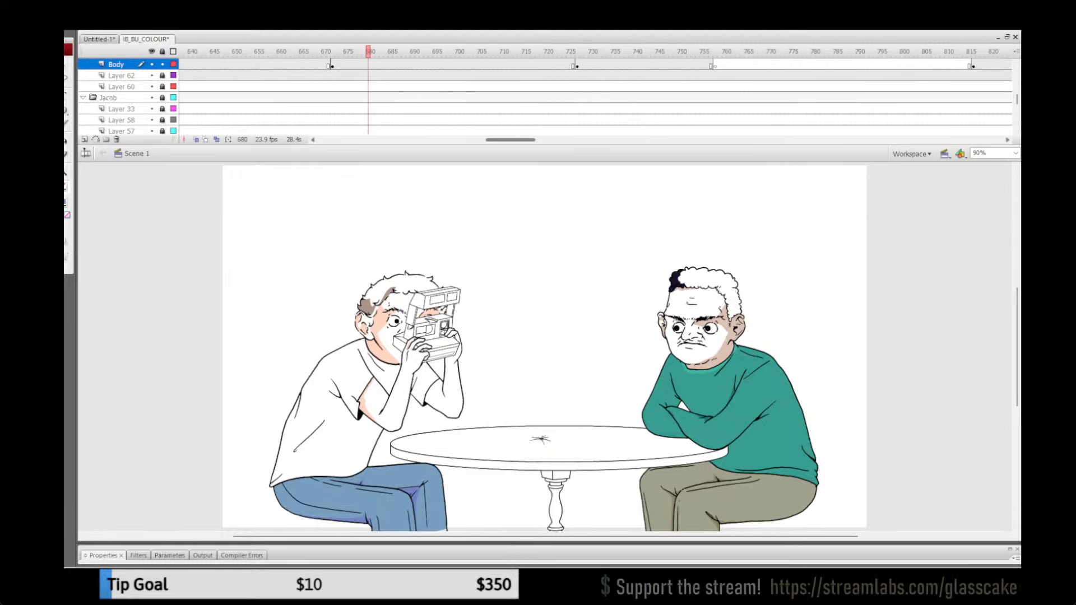
pyautogui.click(621, 51)
pyautogui.hotkey('ctrl', 'a')
pyautogui.press('Escape')
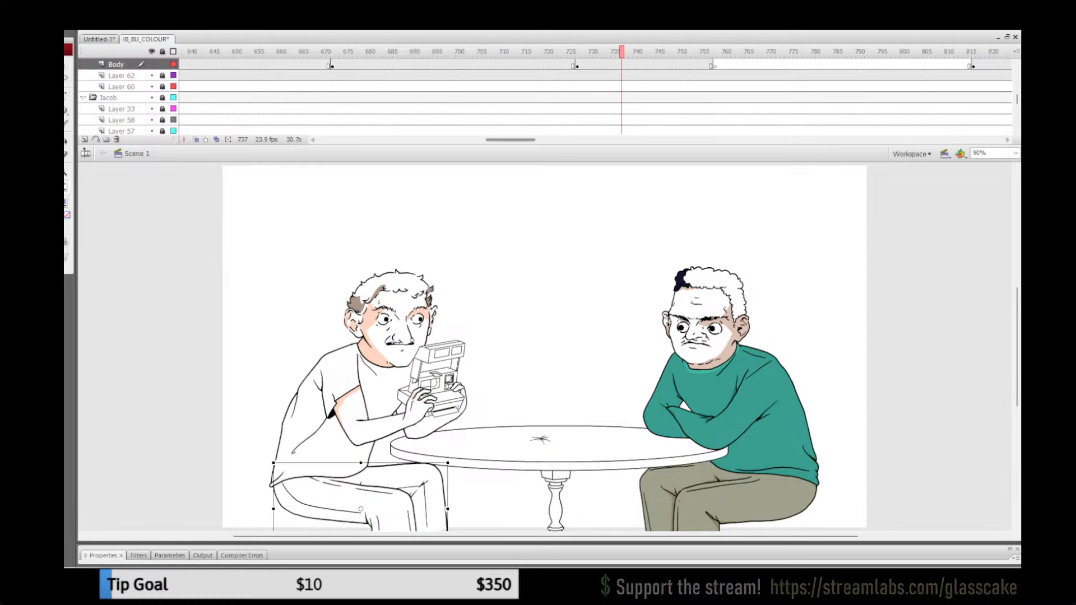
pyautogui.hotkey('ctrl', 'shift', 'v')
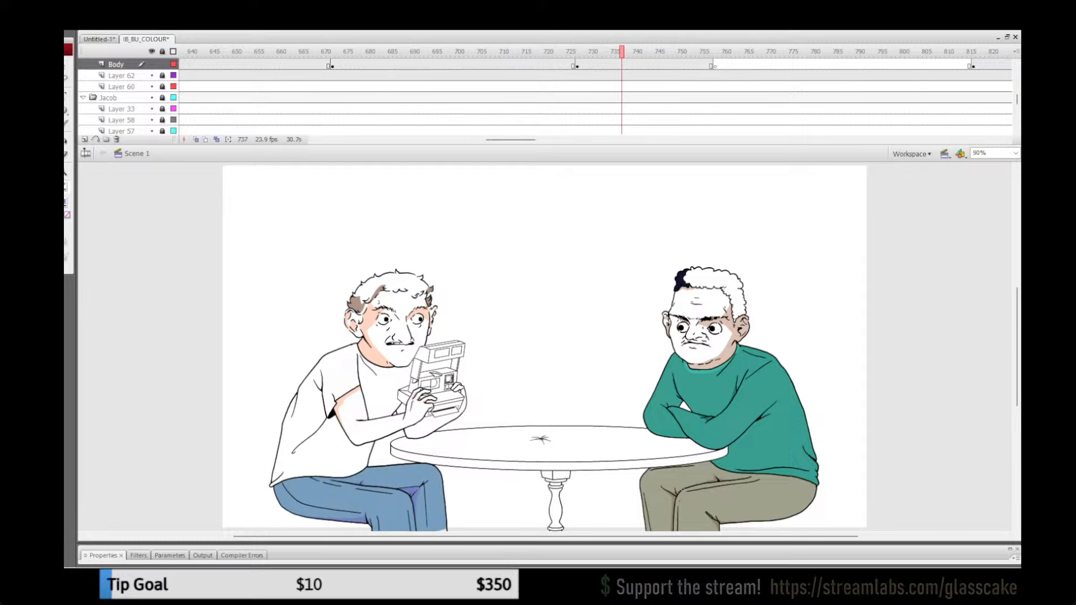
pyautogui.moveTo(546, 51); pyautogui.dragTo(600, 51)
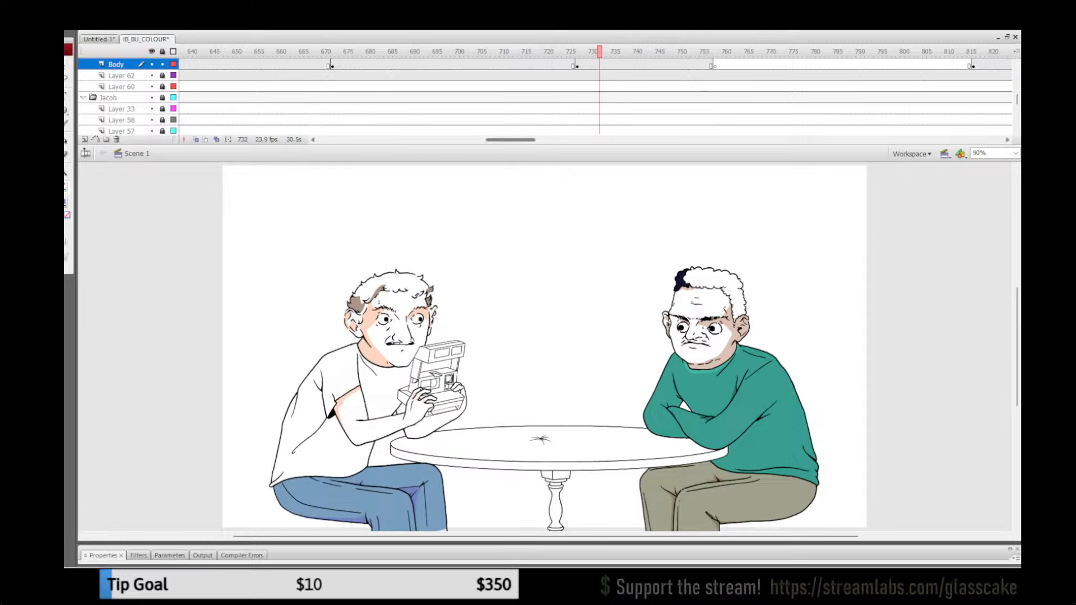
# Step: Delete the uncoloured trousers from the Body layer at frames 822 and 841
pyautogui.moveTo(511, 139); pyautogui.dragTo(535, 140)
pyautogui.click(590, 51)
pyautogui.click(386, 499)
pyautogui.hotkey('ctrl', 'shift', 'v')
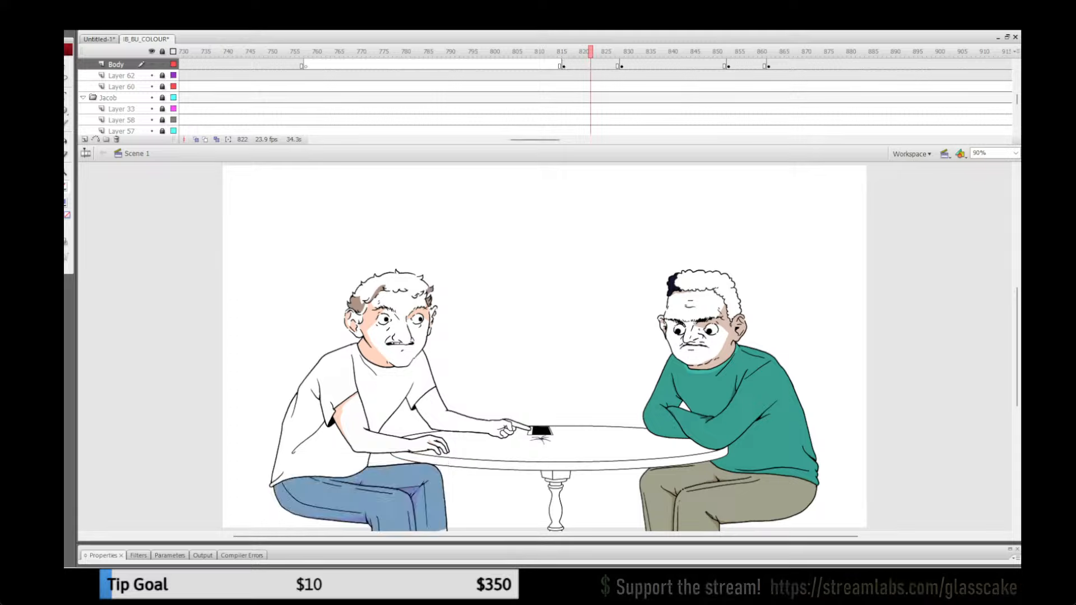
pyautogui.click(675, 52)
pyautogui.click(387, 499)
pyautogui.hotkey('ctrl', 'shift', 'v')
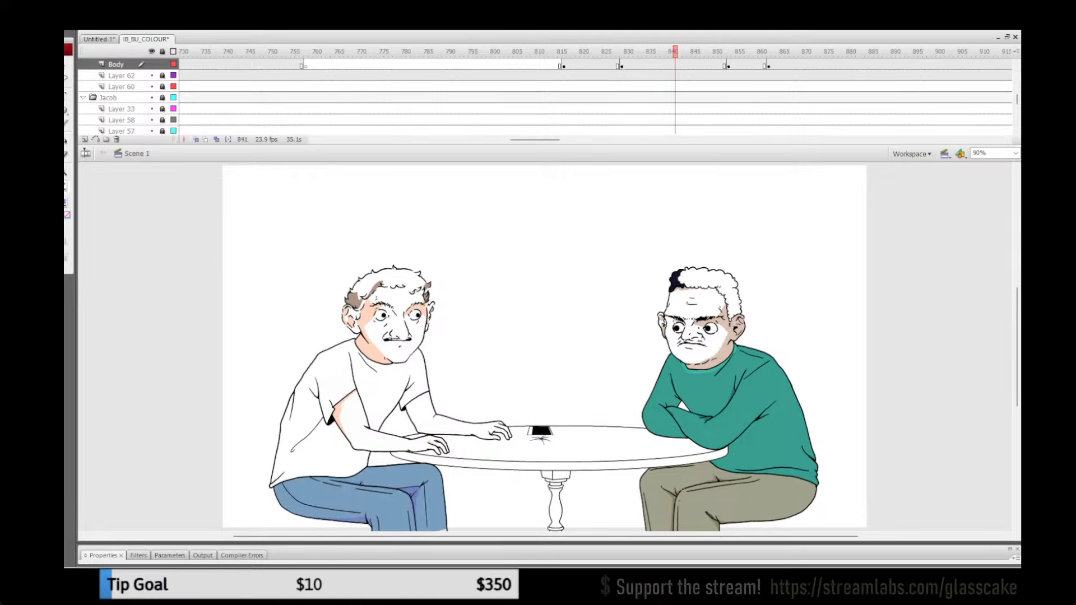
# Step: Delete the uncoloured trousers from the Body layer at frames 859 and 873
pyautogui.click(755, 52)
pyautogui.click(387, 499)
pyautogui.hotkey('ctrl', 'shift', 'v')
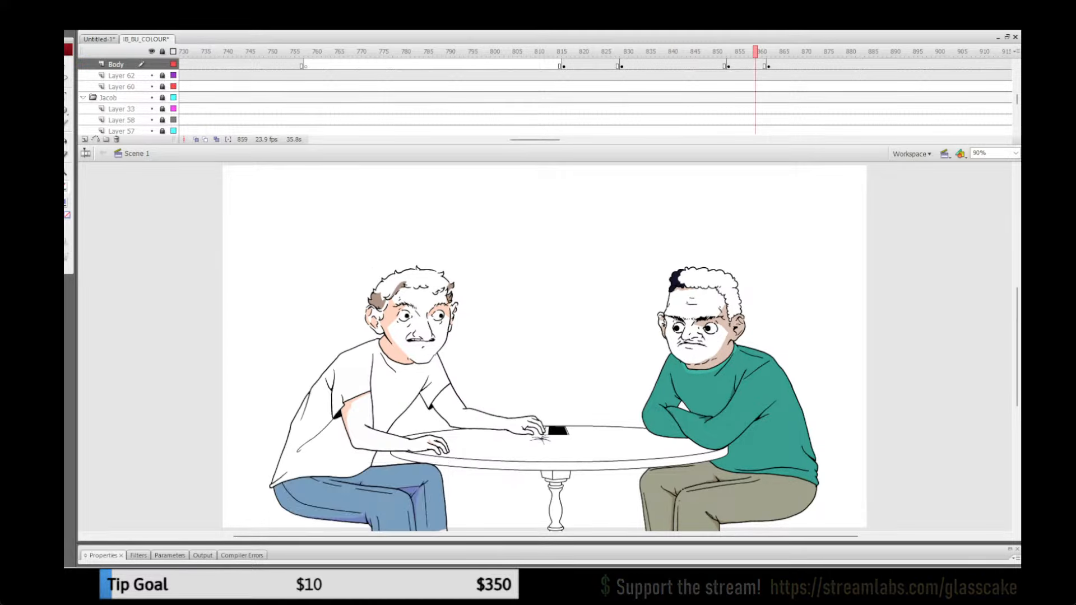
pyautogui.click(818, 51)
pyautogui.click(386, 499)
pyautogui.hotkey('ctrl', 'shift', 'v')
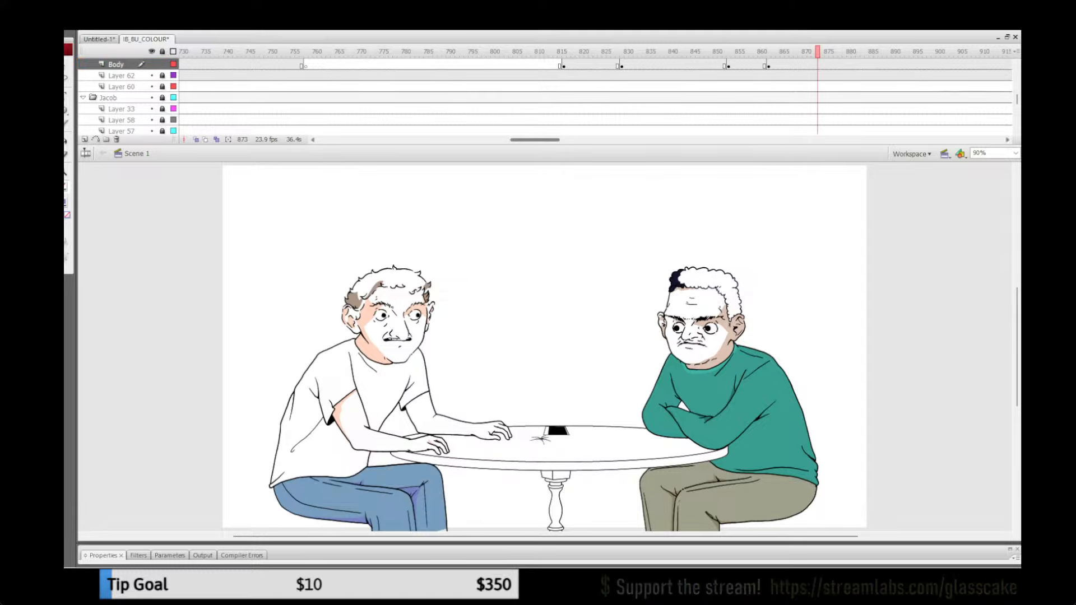
# Step: Delete the uncoloured trousers from the Body layer at frames 1033 and 1044
pyautogui.moveTo(534, 140); pyautogui.dragTo(590, 140)
pyautogui.click(600, 52)
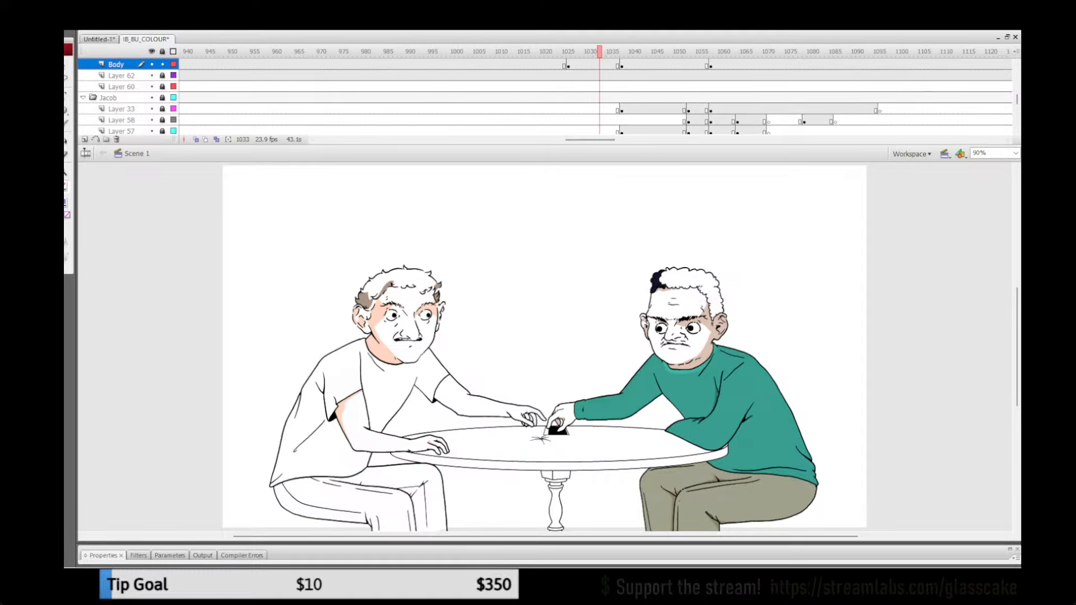
pyautogui.click(387, 498)
pyautogui.hotkey('ctrl', 'shift', 'v')
pyautogui.click(649, 52)
pyautogui.click(387, 498)
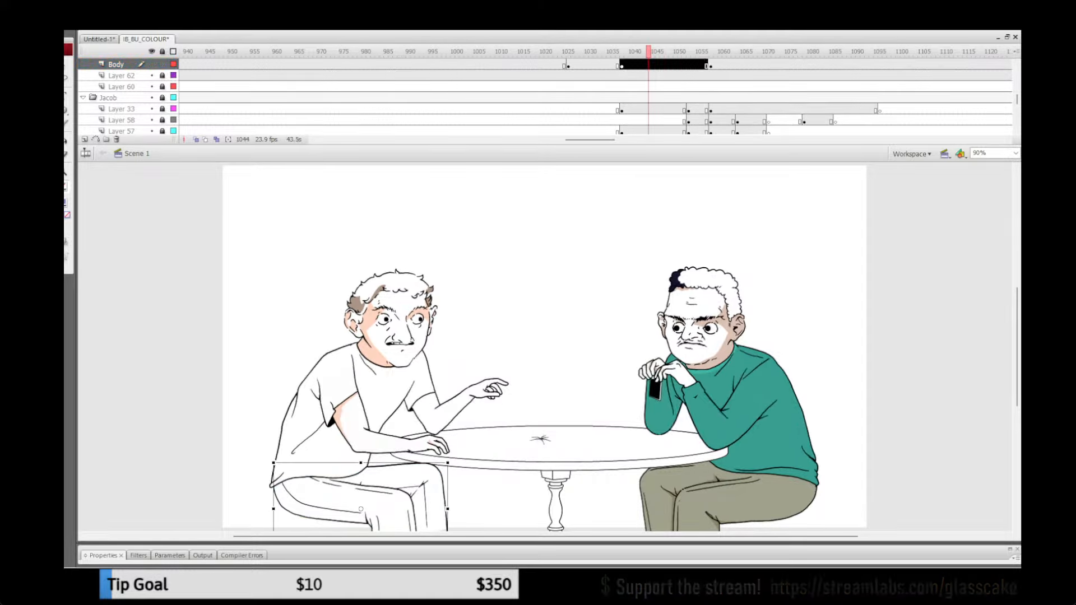
pyautogui.hotkey('ctrl', 'shift', 'v')
# Step: Delete the uncoloured trousers from the Body layer at frame 1068
pyautogui.click(755, 52)
pyautogui.click(387, 499)
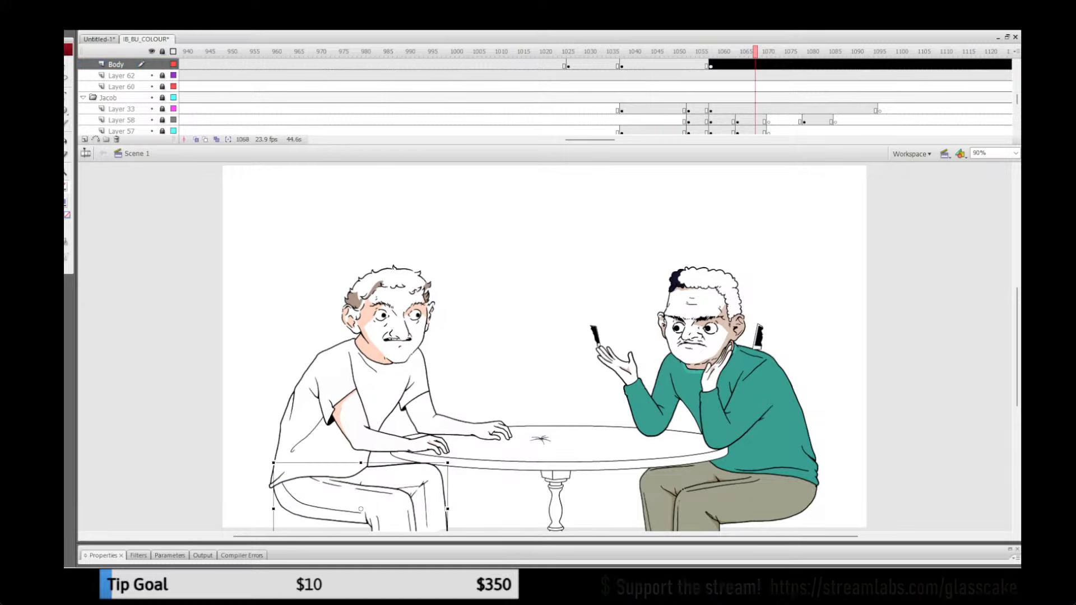
pyautogui.hotkey('ctrl', 'shift', 'v')
pyautogui.moveTo(590, 139); pyautogui.dragTo(629, 140)
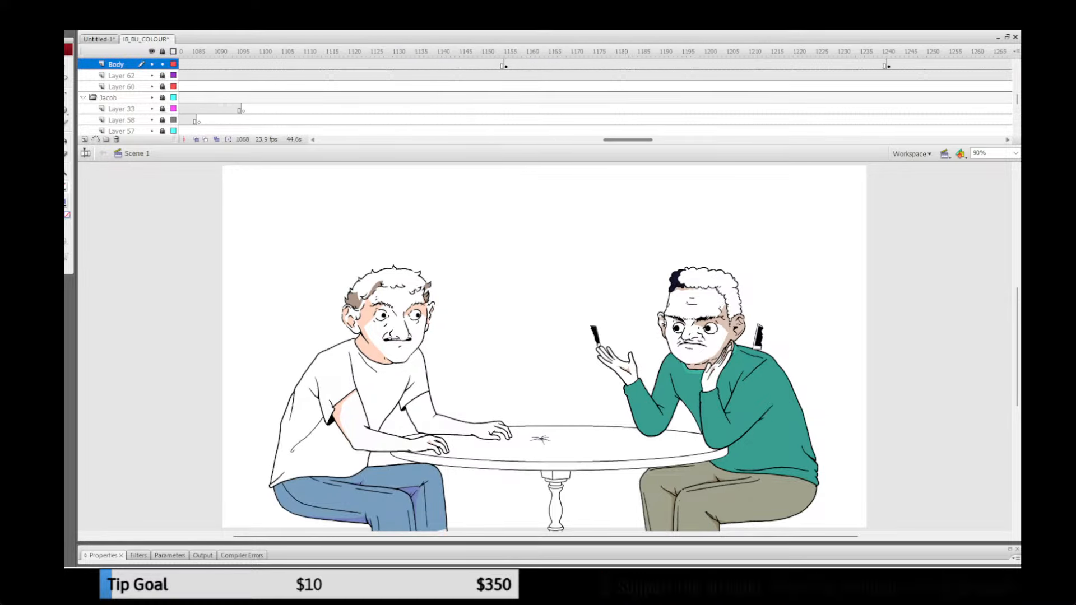
# Step: Delete the uncoloured trousers from the Body layer at frame 1171
pyautogui.click(577, 52)
pyautogui.click(386, 499)
pyautogui.hotkey('ctrl', 'shift', 'v')
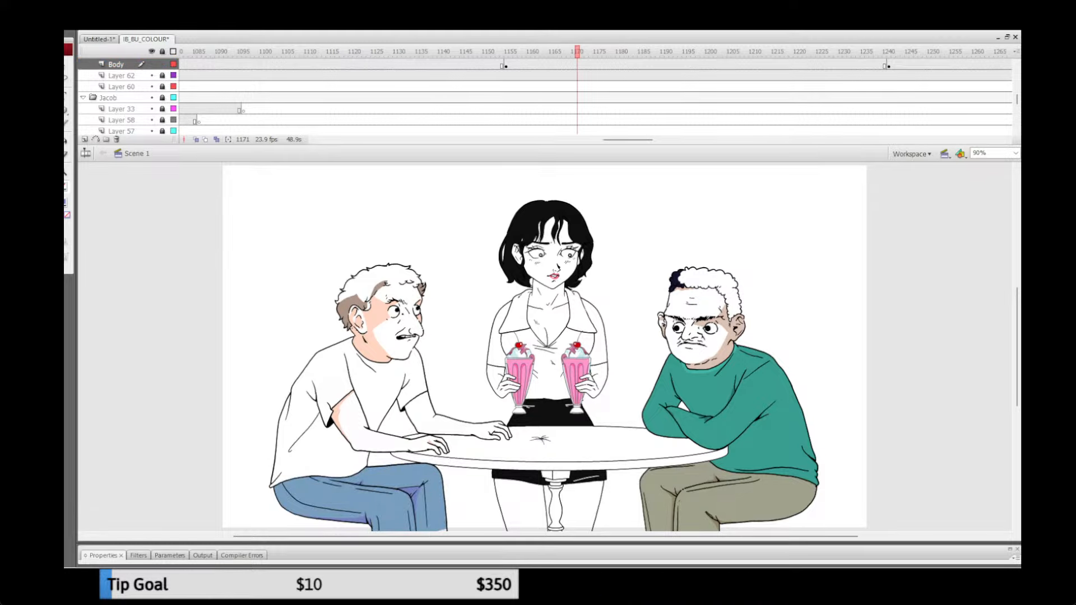
# Step: Insert a keyframe on Layer 62 at frame 1241, where the hand close-up begins
pyautogui.click(897, 52)
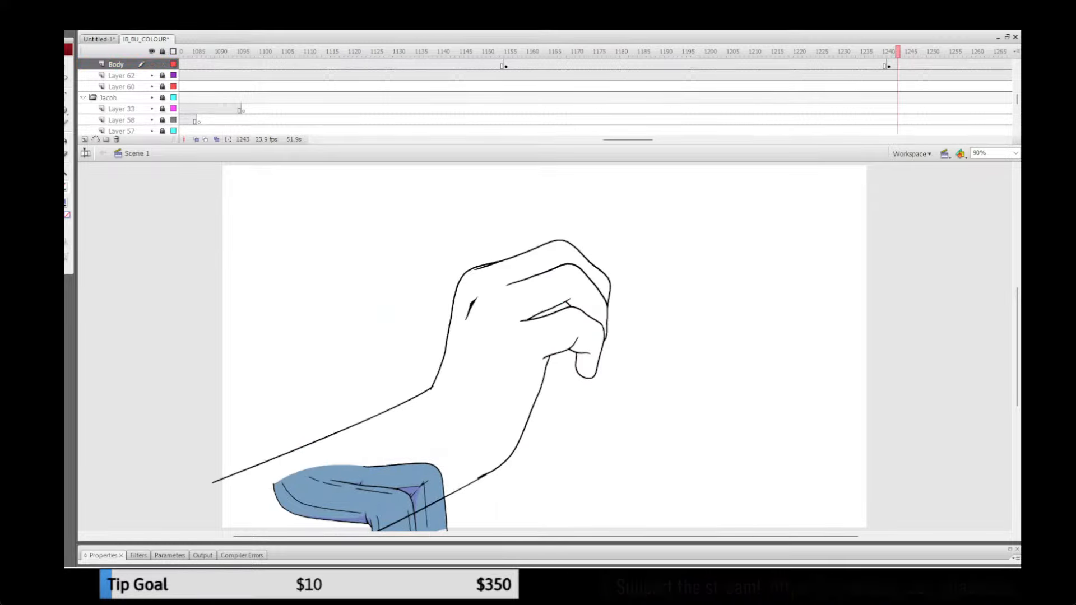
pyautogui.click(885, 76)
pyautogui.click(894, 75)
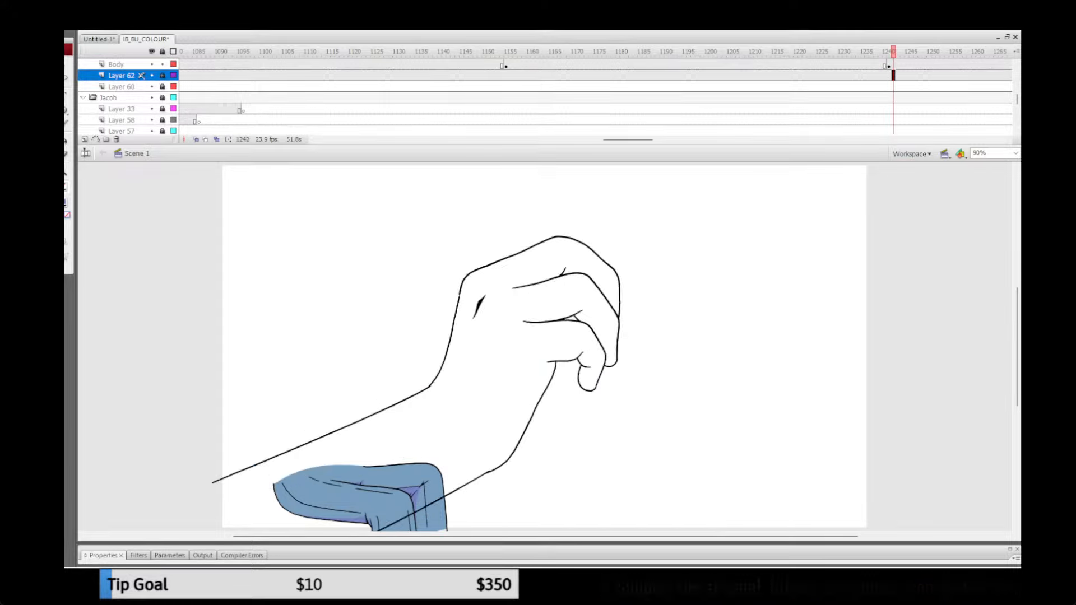
pyautogui.press('F6')
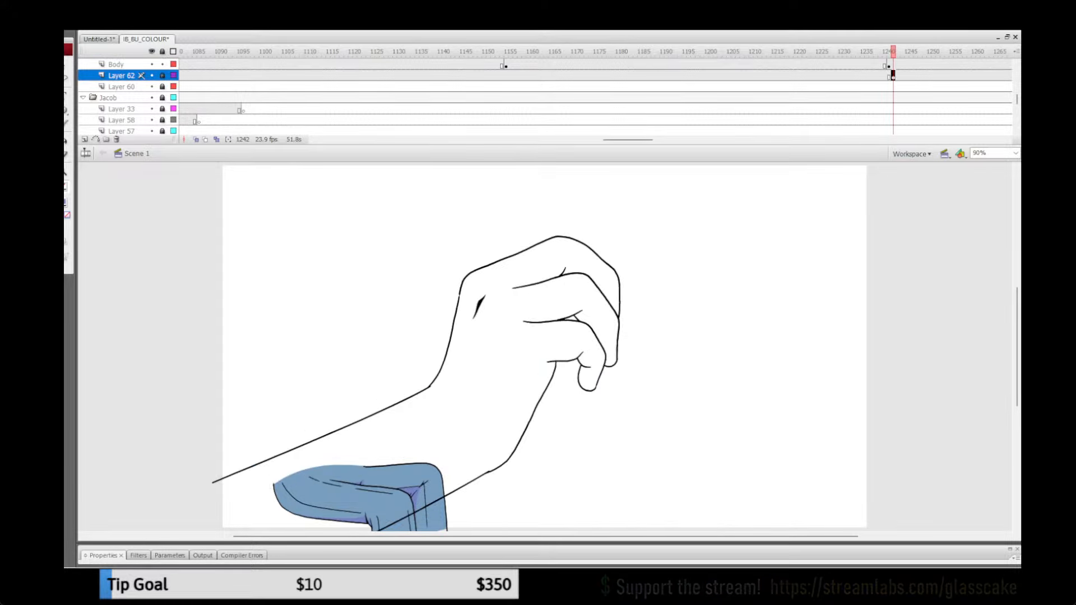
pyautogui.moveTo(629, 140); pyautogui.dragTo(639, 140)
pyautogui.hotkey('ctrl', 'z')
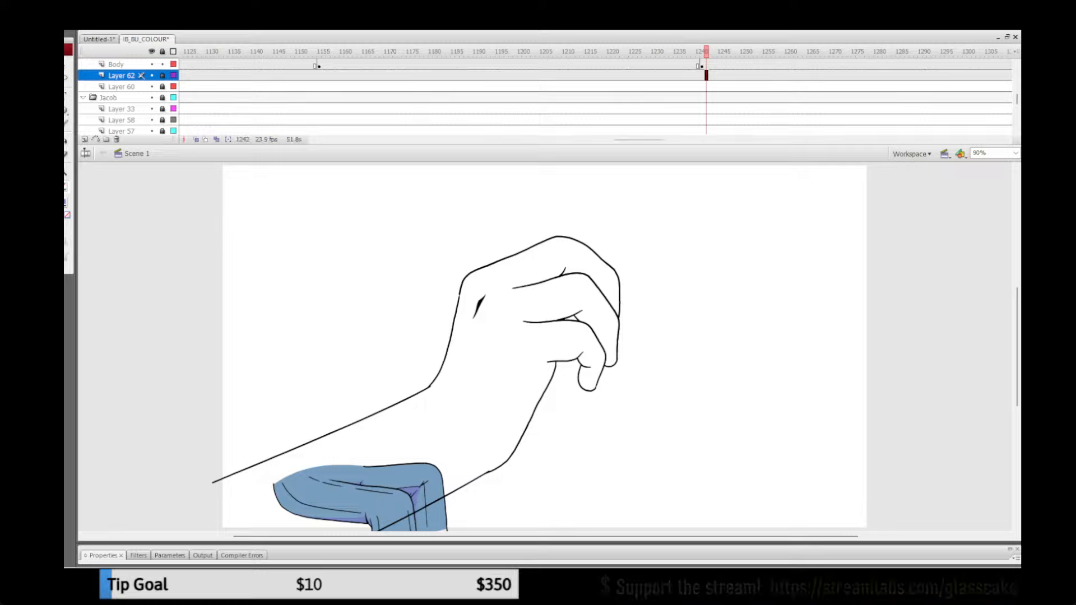
pyautogui.press(',')
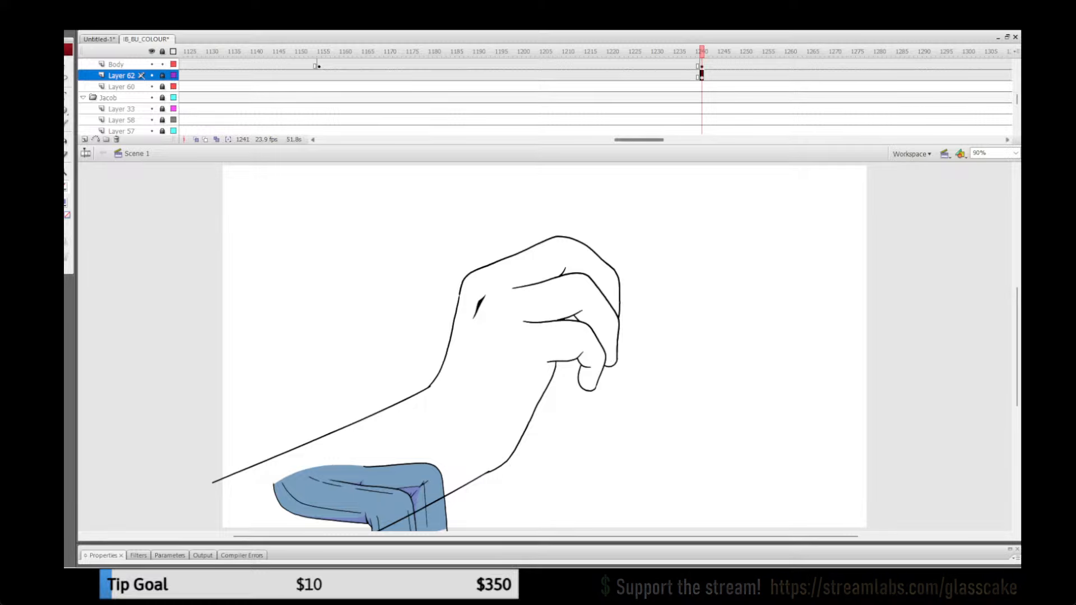
# Step: Insert a keyframe on Layer 62 at frame 1348 and delete the blue trousers from the hand close-up before it
pyautogui.moveTo(639, 140); pyautogui.dragTo(666, 140)
pyautogui.click(724, 76)
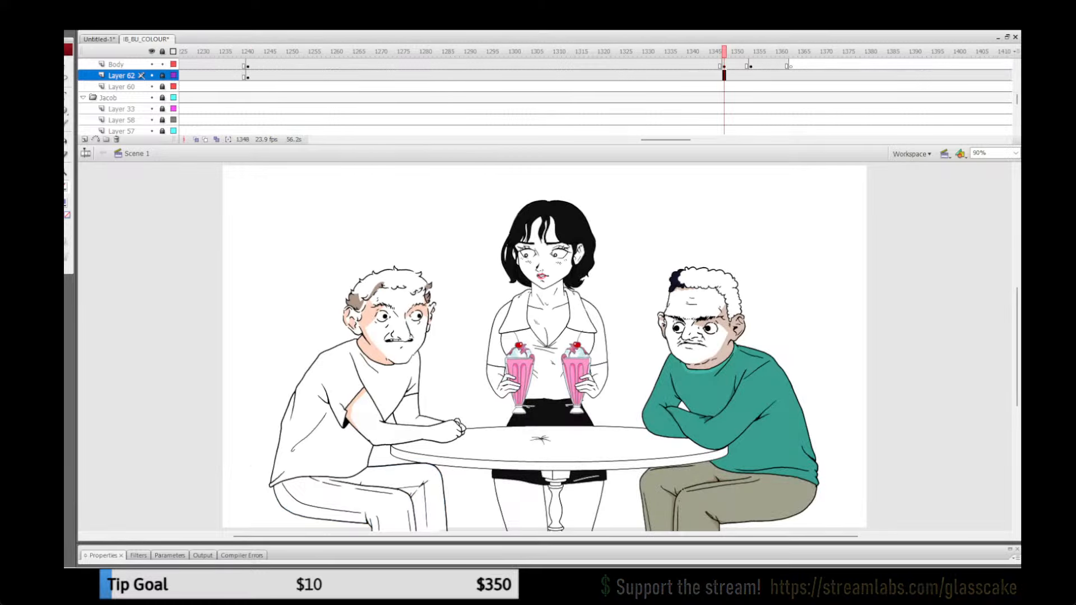
pyautogui.click(706, 76)
pyautogui.click(720, 76)
pyautogui.click(724, 76)
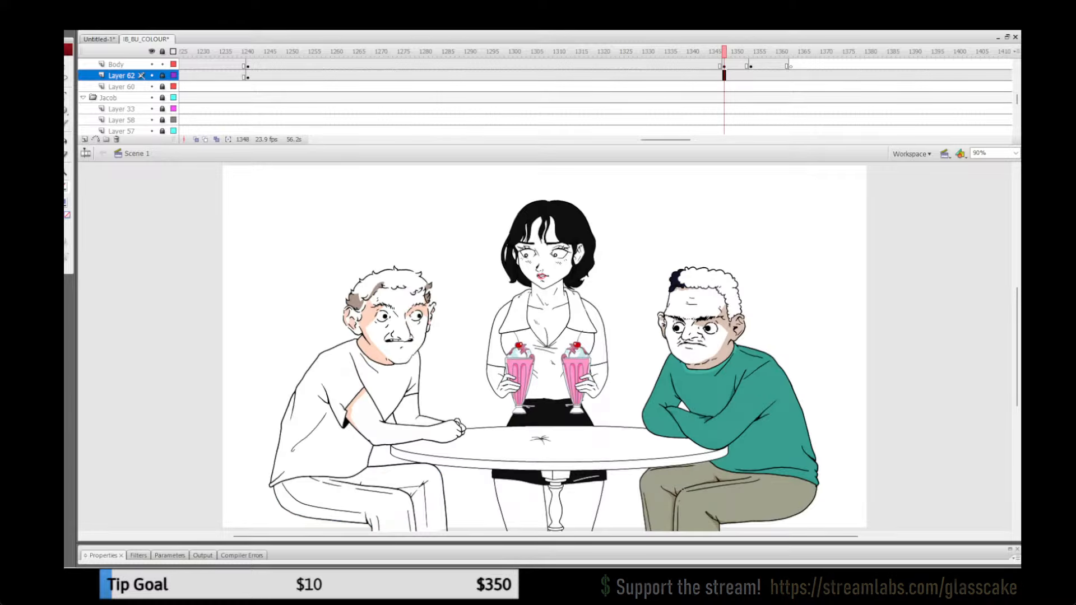
pyautogui.click(693, 76)
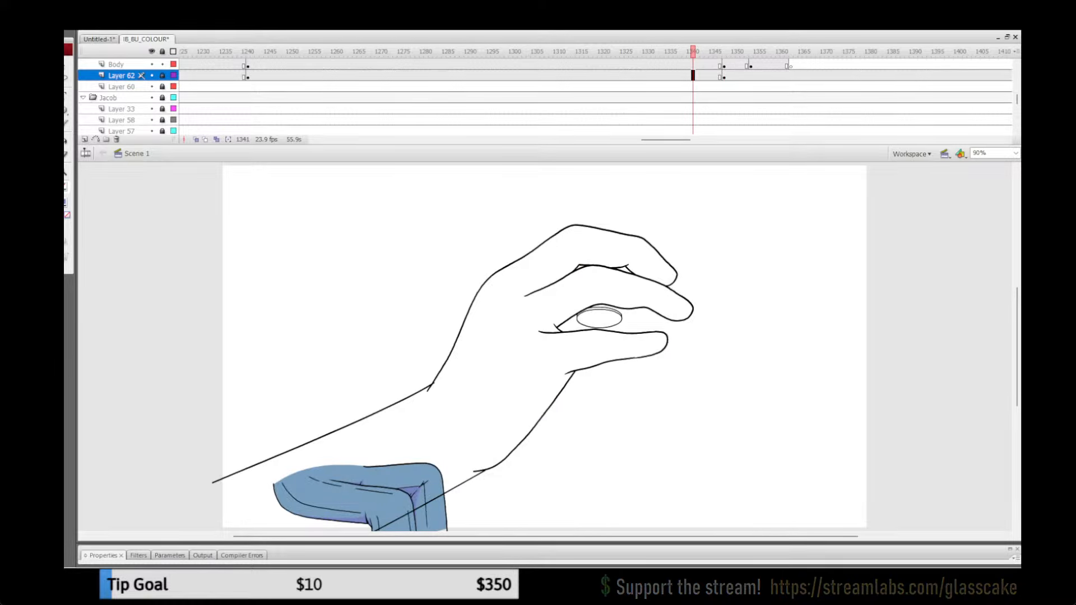
pyautogui.click(506, 76)
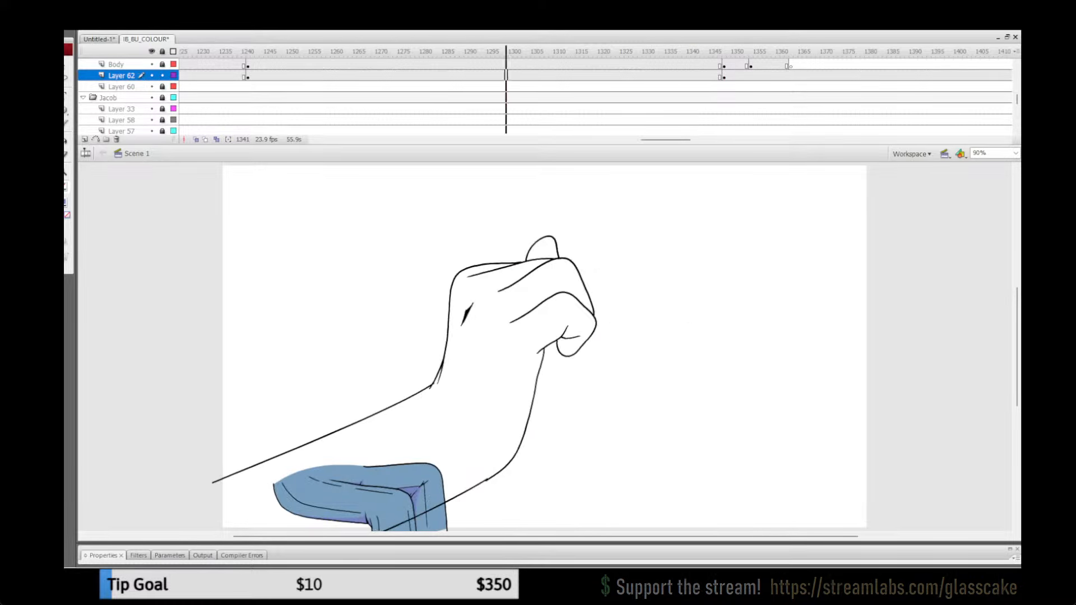
pyautogui.press('Delete')
pyautogui.click(710, 75)
pyautogui.moveTo(710, 52); pyautogui.dragTo(746, 51)
pyautogui.moveTo(667, 139); pyautogui.dragTo(675, 140)
pyautogui.click(599, 75)
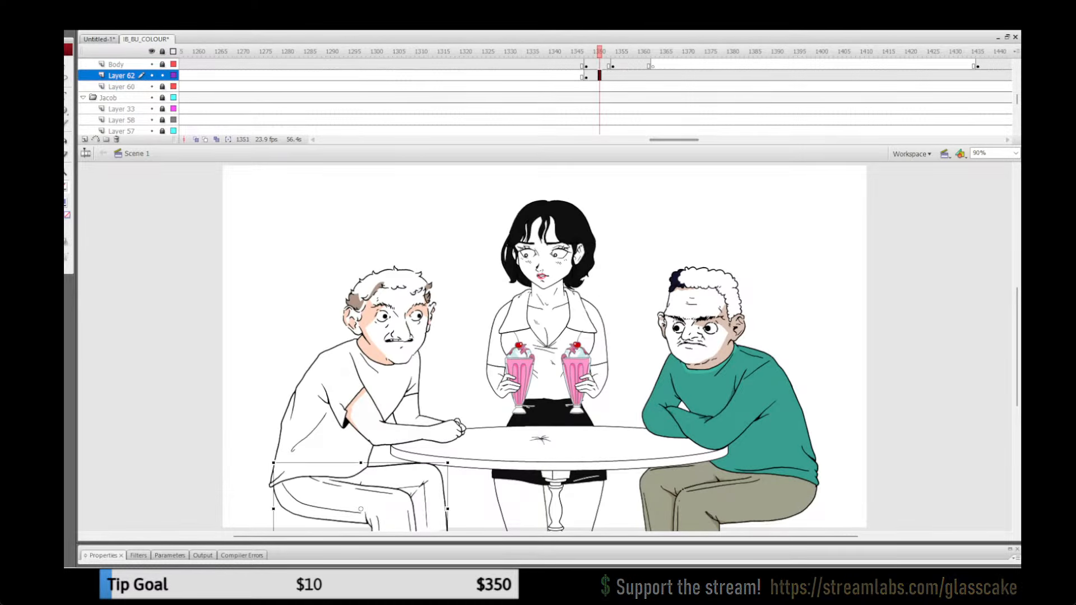
pyautogui.press('Delete')
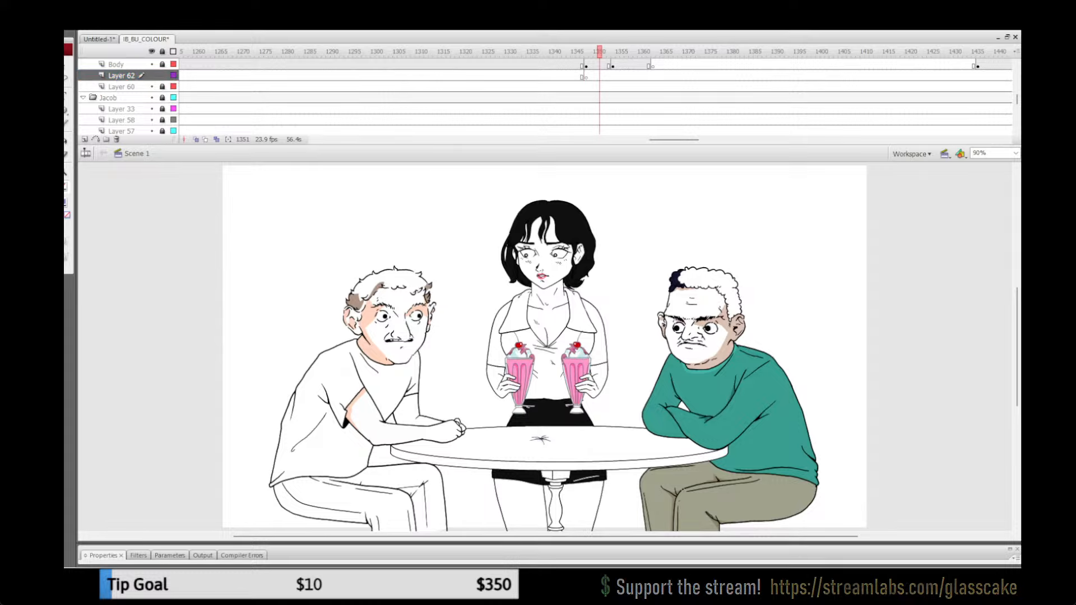
pyautogui.hotkey('ctrl', 'z')
# Step: Lock Layer 62 and delete the uncoloured trousers from the Body layer at frames 1350 and 1358
pyautogui.click(163, 75)
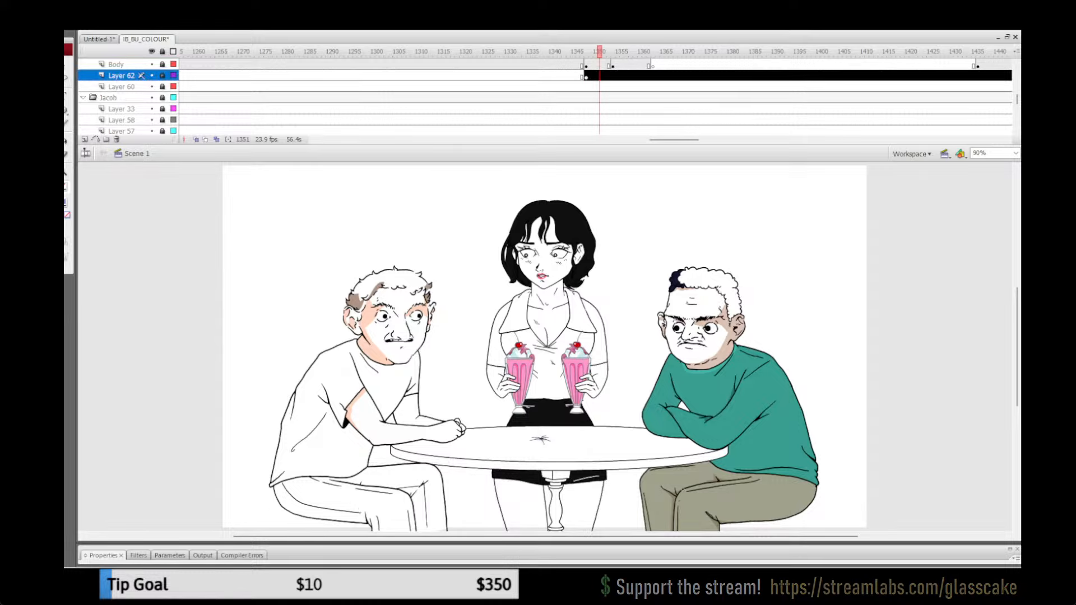
pyautogui.click(595, 65)
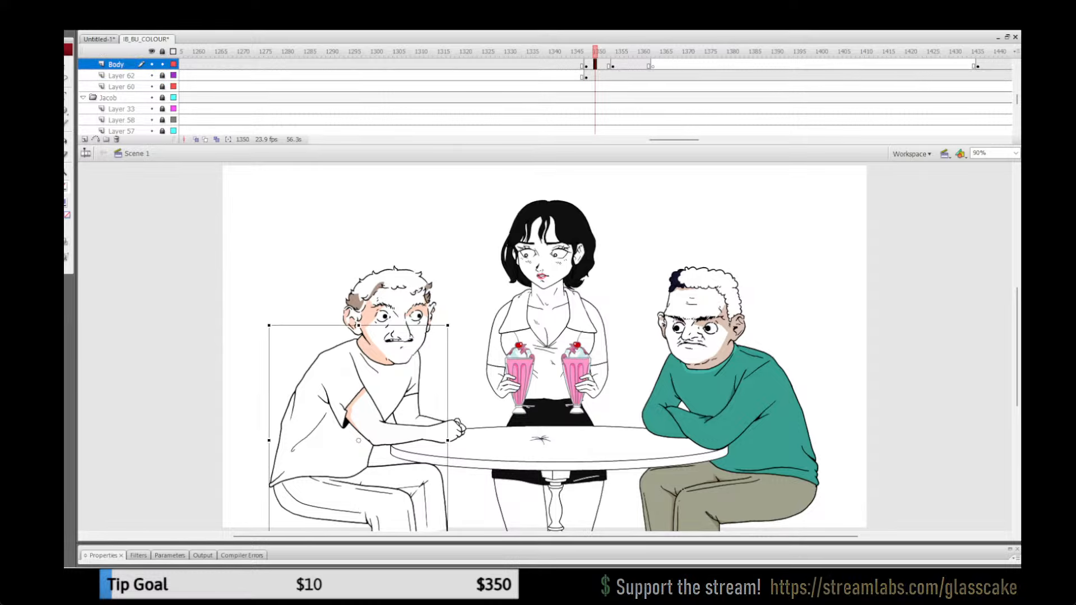
pyautogui.click(471, 504)
pyautogui.click(387, 493)
pyautogui.press('Delete')
pyautogui.click(631, 51)
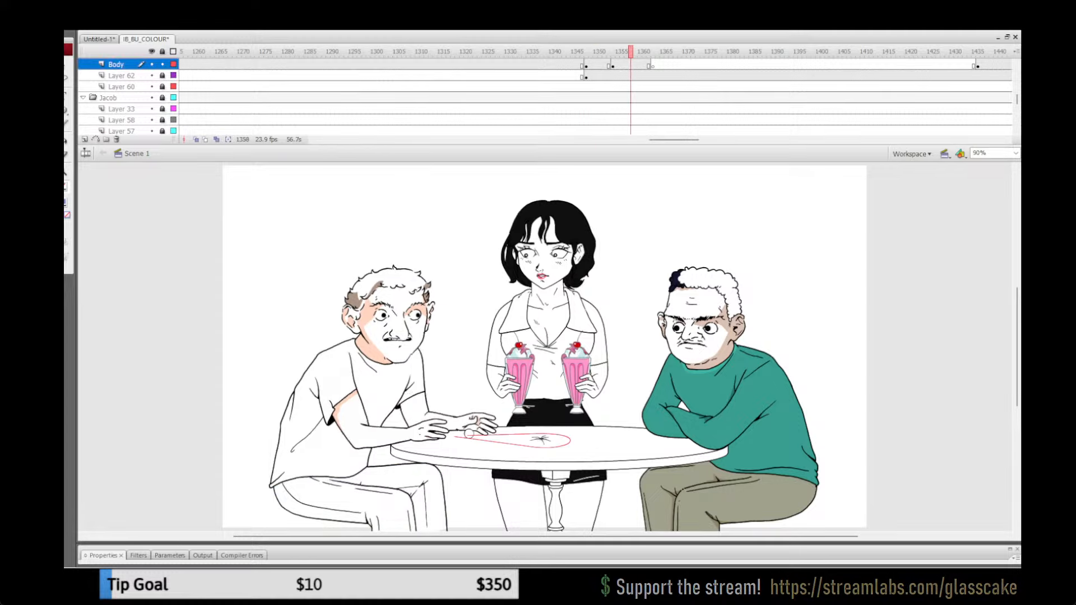
pyautogui.click(386, 493)
pyautogui.press('Delete')
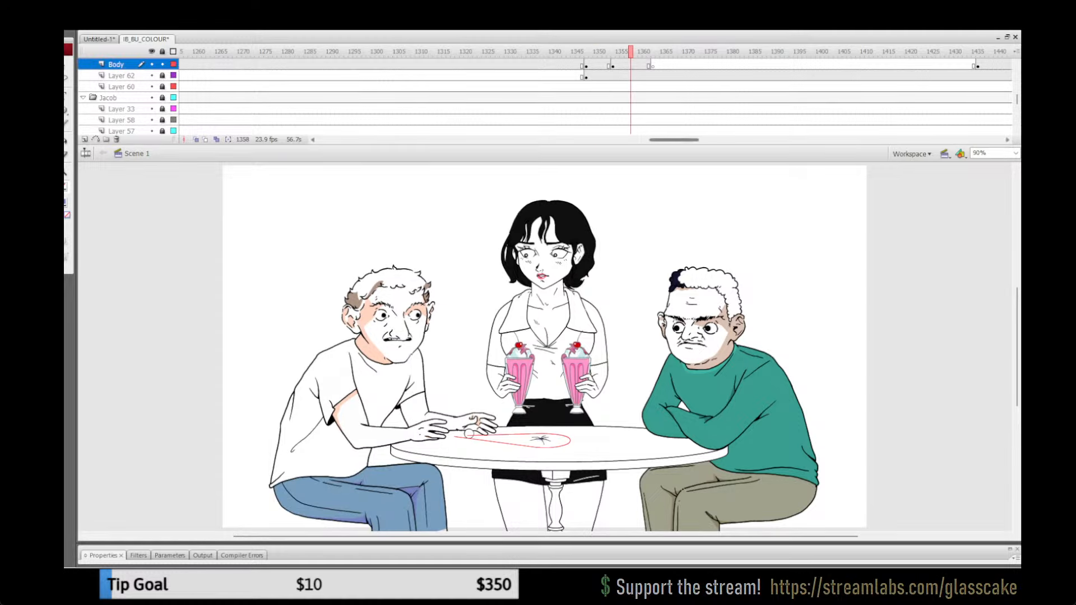
# Step: Delete the uncoloured trousers from the Body layer at frames 1453 and 1472
pyautogui.moveTo(674, 139); pyautogui.dragTo(693, 139)
pyautogui.click(724, 65)
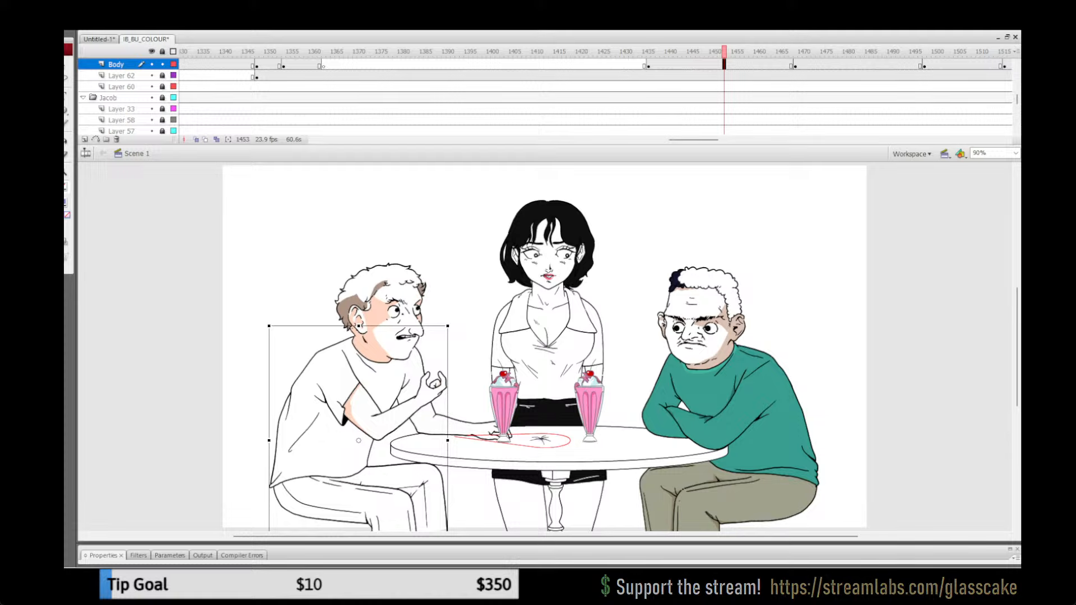
pyautogui.click(471, 504)
pyautogui.click(387, 493)
pyautogui.press('Delete')
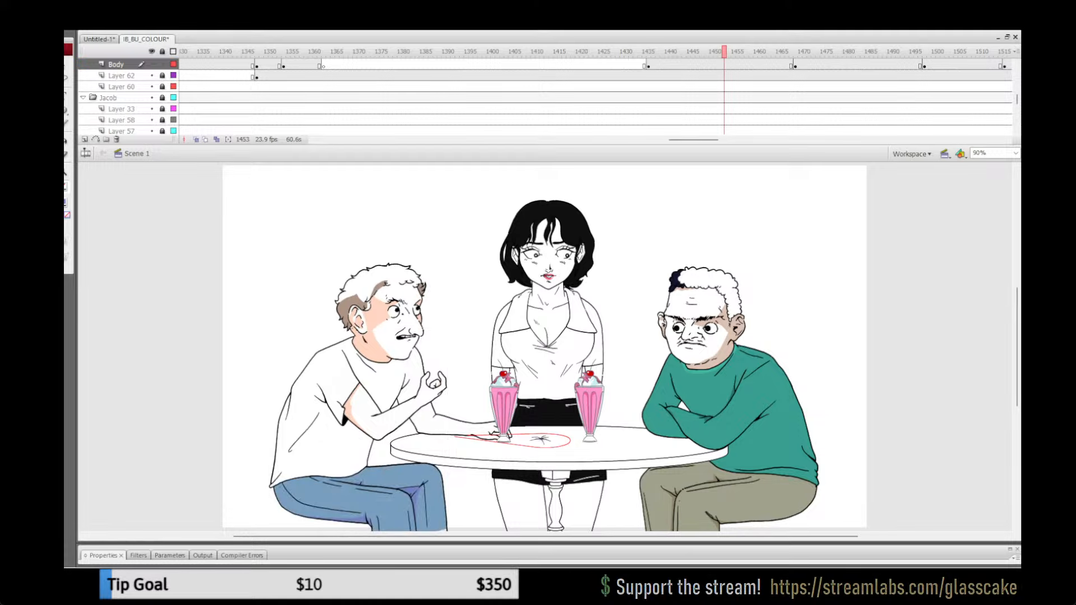
pyautogui.click(809, 65)
pyautogui.click(470, 504)
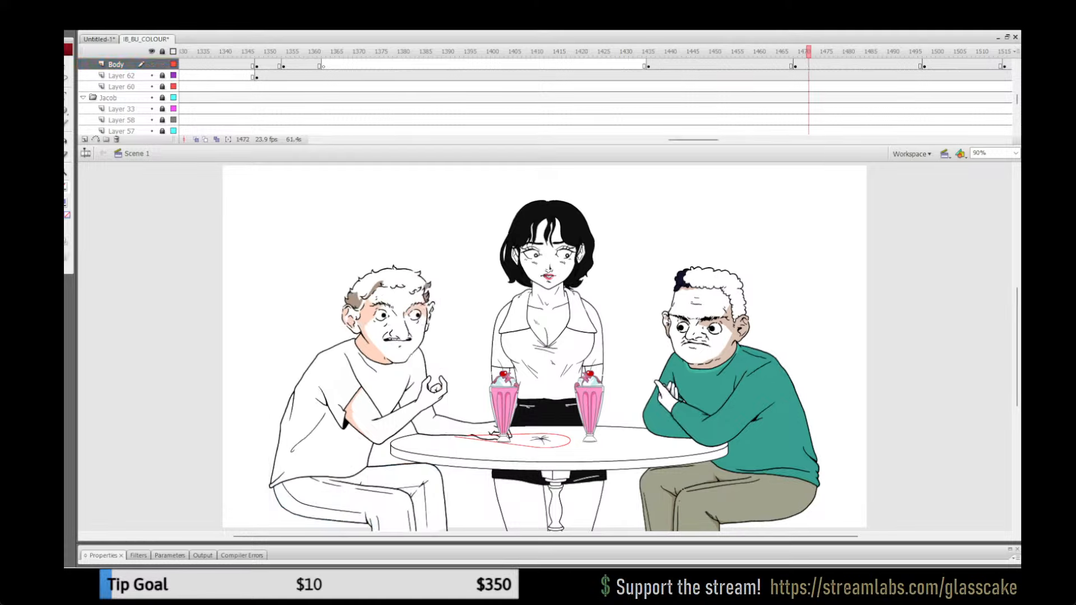
pyautogui.click(386, 493)
pyautogui.press('Delete')
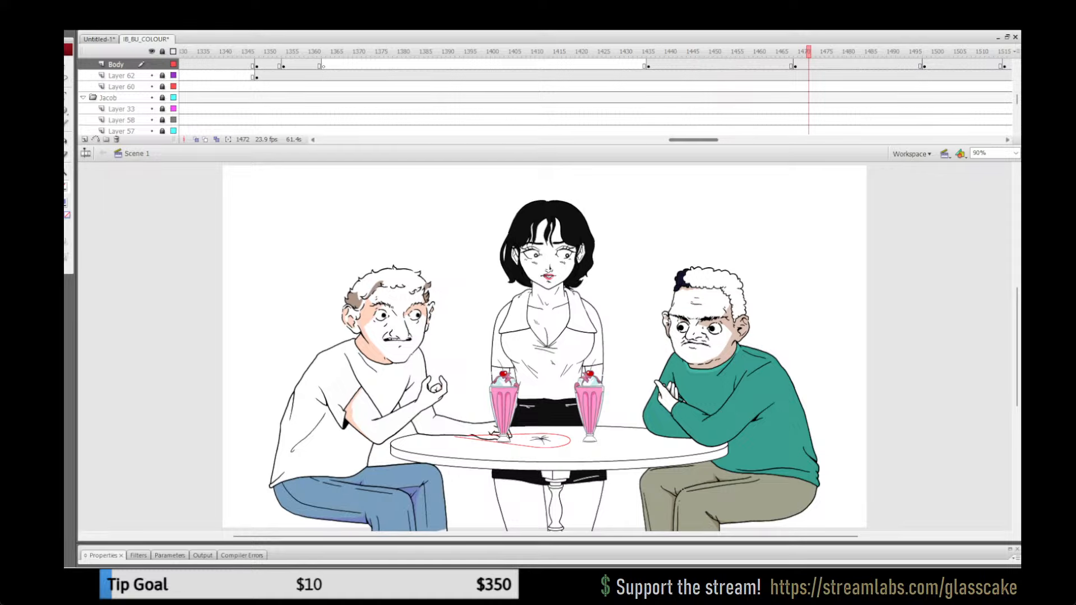
# Step: Delete the uncoloured trousers from the Body layer at frame 1503, about frame 1549, and frame 1583
pyautogui.hscroll(5, 510, 72)
pyautogui.click(649, 65)
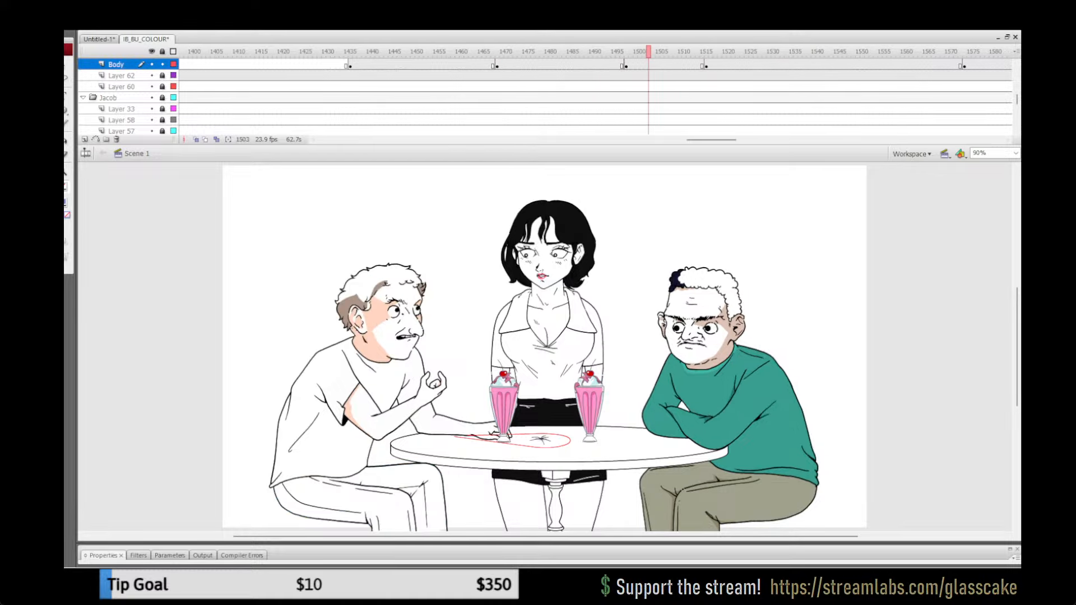
pyautogui.press('Delete')
pyautogui.hscroll(5, 594, 89)
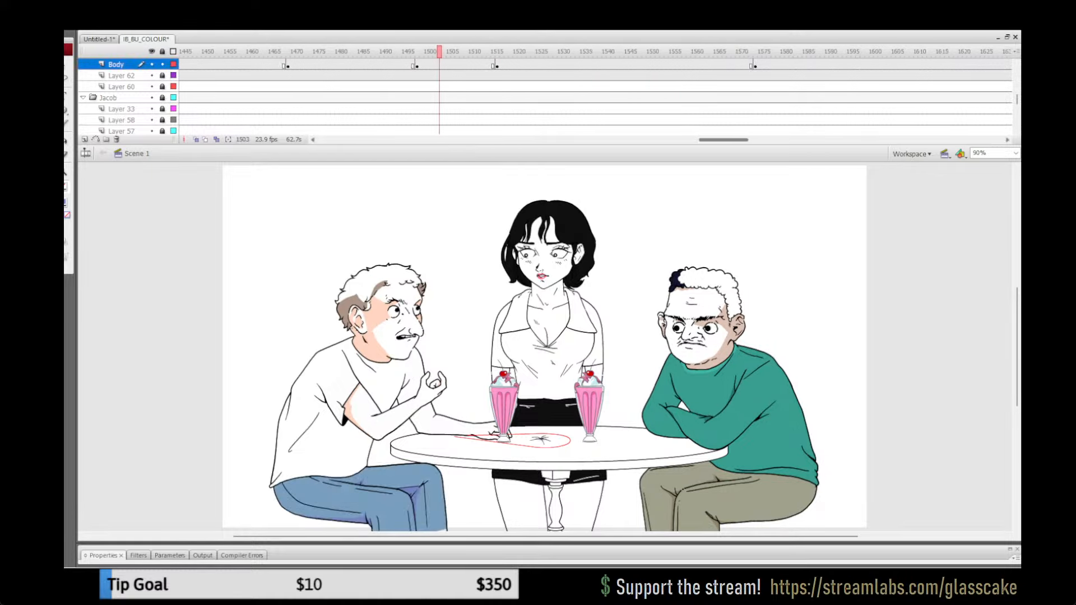
pyautogui.click(644, 65)
pyautogui.press('Delete')
pyautogui.click(795, 65)
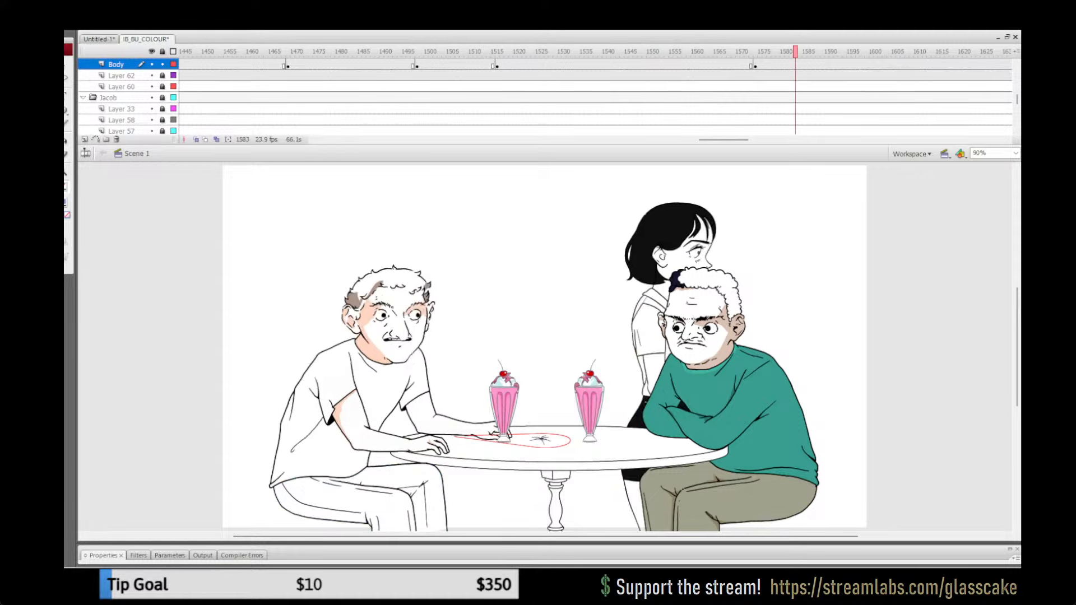
pyautogui.click(795, 65)
pyautogui.press('Delete')
# Step: Delete the uncoloured trousers from the Body layer at frames 1728 and 1748
pyautogui.hscroll(5, 594, 90)
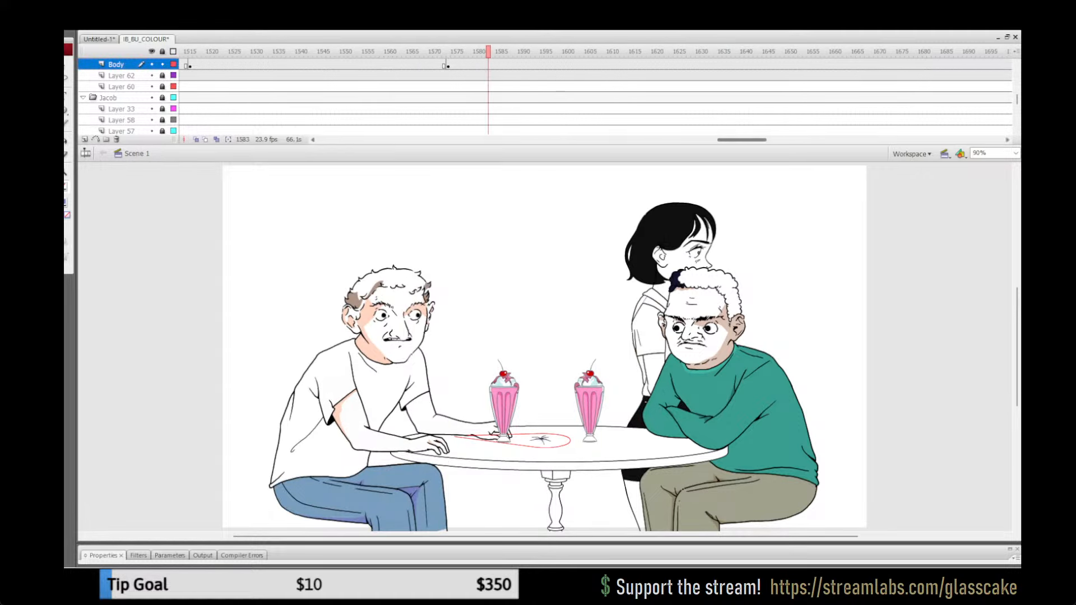
pyautogui.click(729, 52)
pyautogui.click(358, 493)
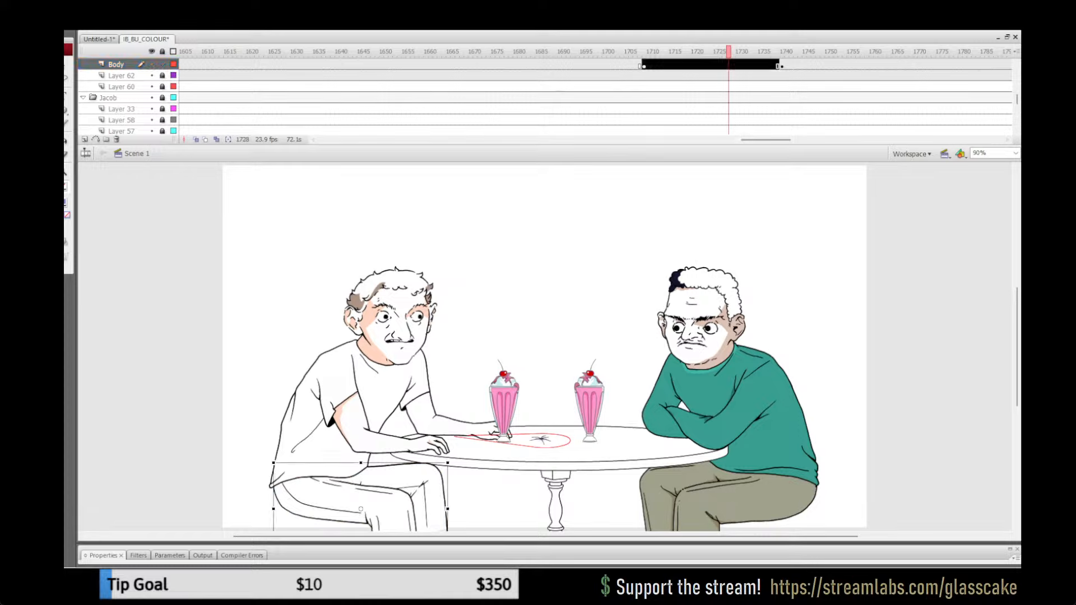
pyautogui.press('Delete')
pyautogui.click(817, 51)
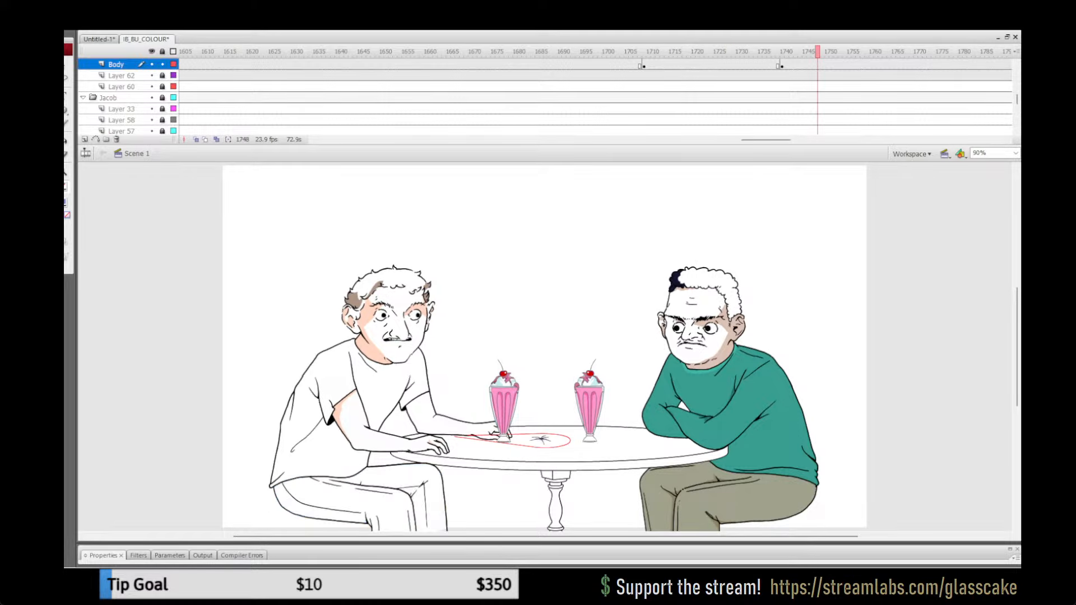
pyautogui.click(359, 494)
pyautogui.press('Delete')
# Step: Insert keyframes on Layer 62 at frames 758 and 816 and delete the blue trousers from the squashed-bug close-up between them
pyautogui.moveTo(766, 139); pyautogui.dragTo(812, 140)
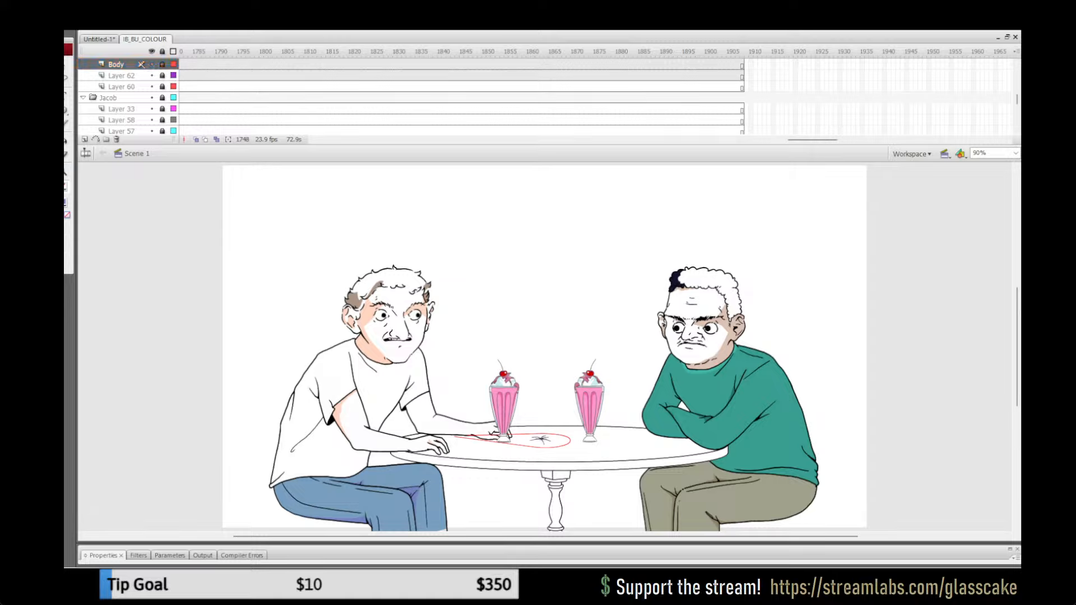
pyautogui.moveTo(813, 139); pyautogui.dragTo(342, 139)
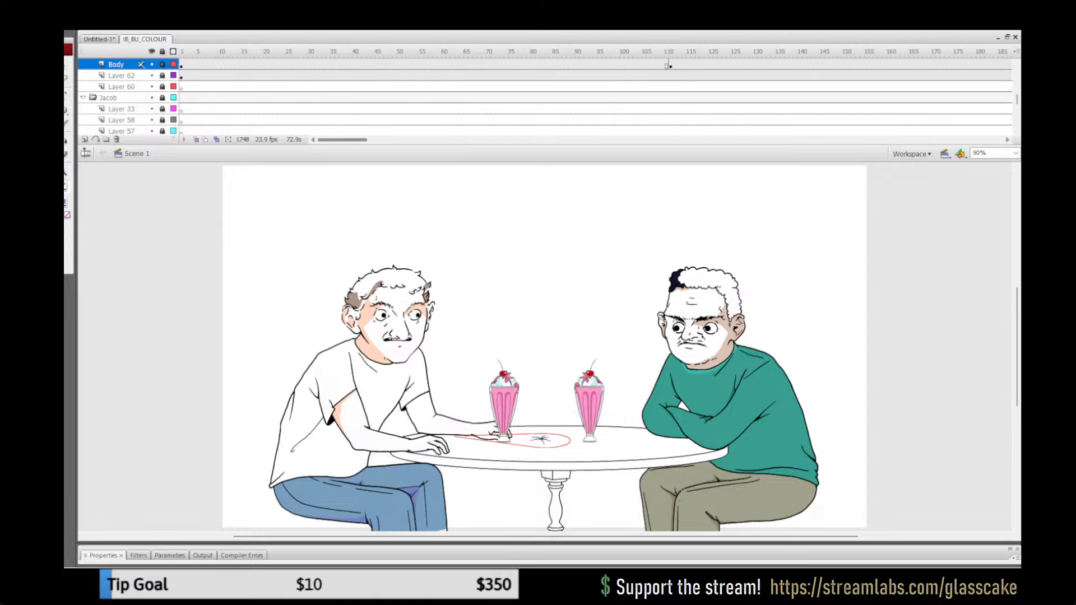
pyautogui.moveTo(488, 51); pyautogui.dragTo(698, 52)
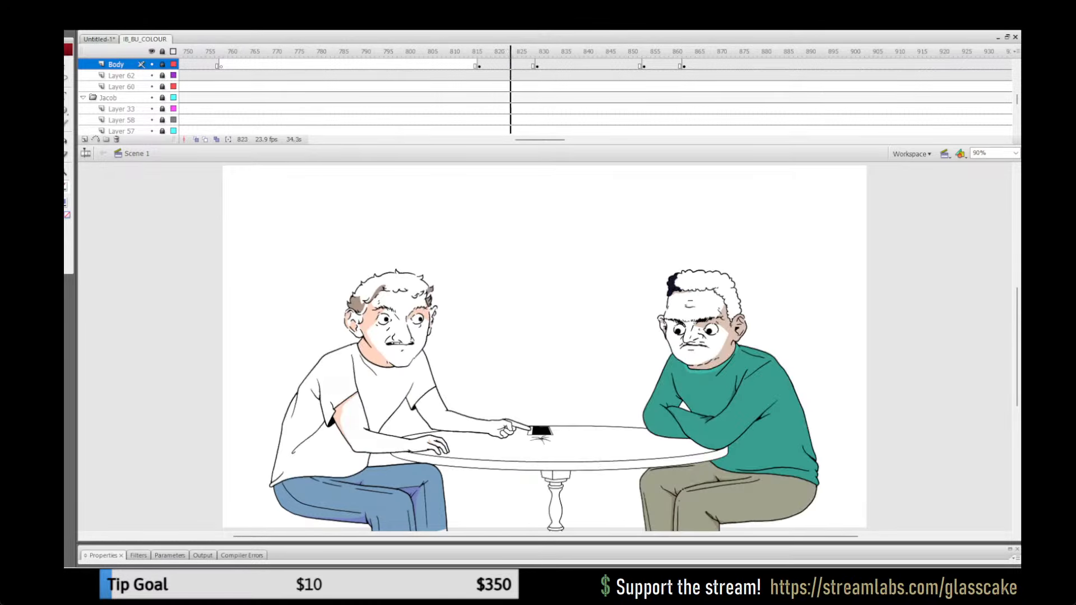
pyautogui.click(221, 76)
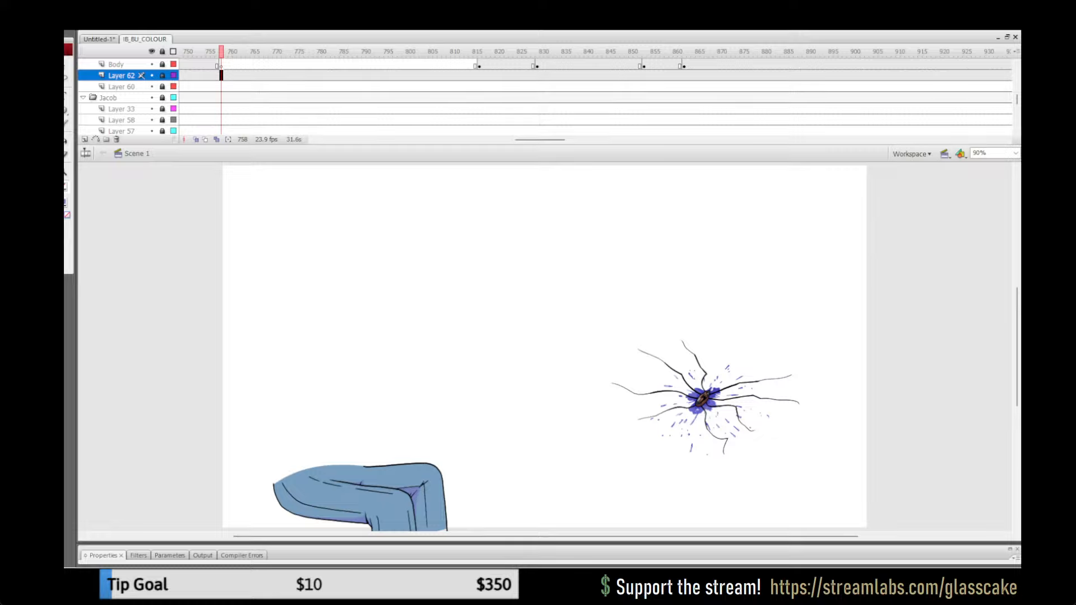
pyautogui.click(479, 76)
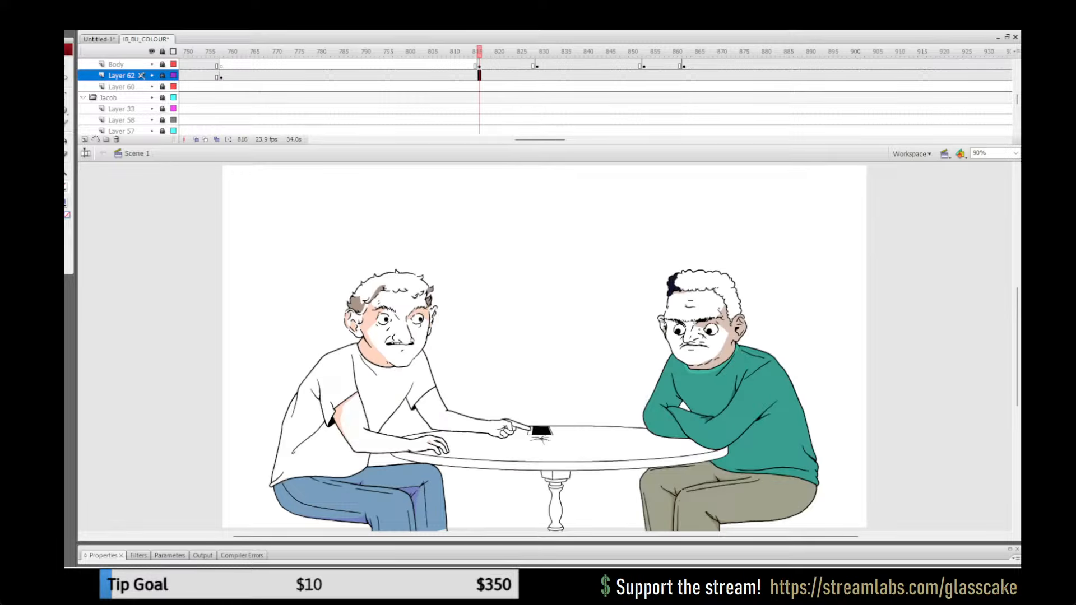
pyautogui.click(257, 76)
pyautogui.press('Delete')
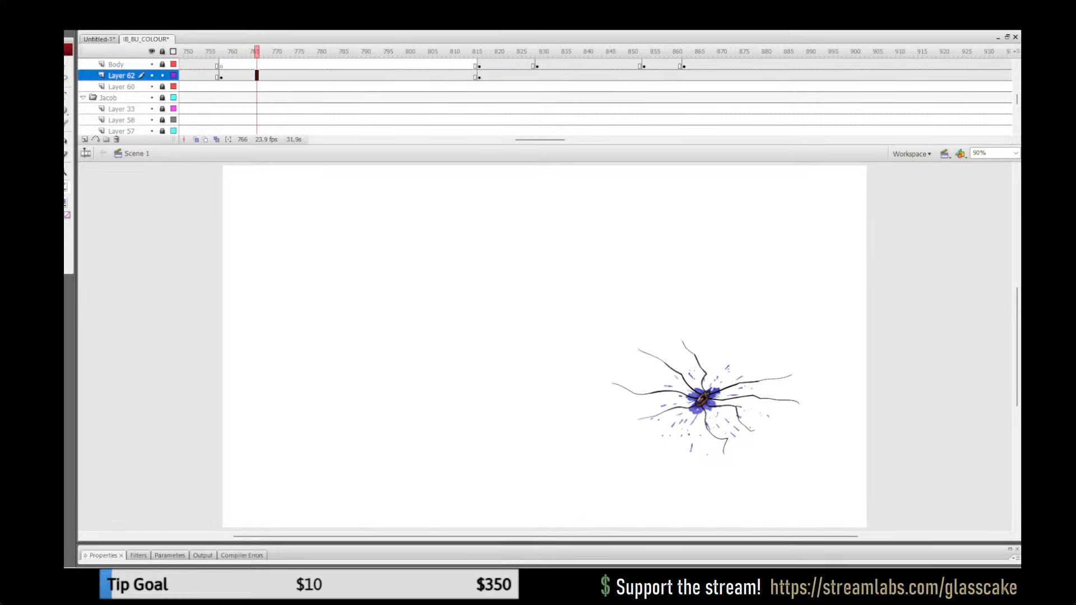
# Step: Preview the table shot following the squashed-bug close-up, and save the file with Layer 62 locked
pyautogui.click(208, 76)
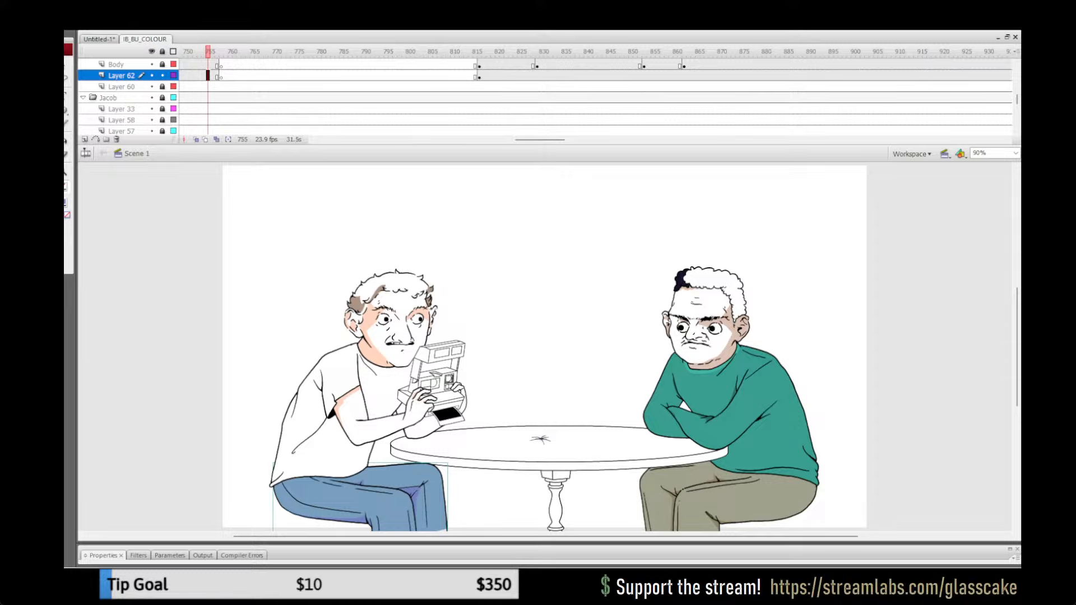
pyautogui.click(515, 65)
pyautogui.press('Return')
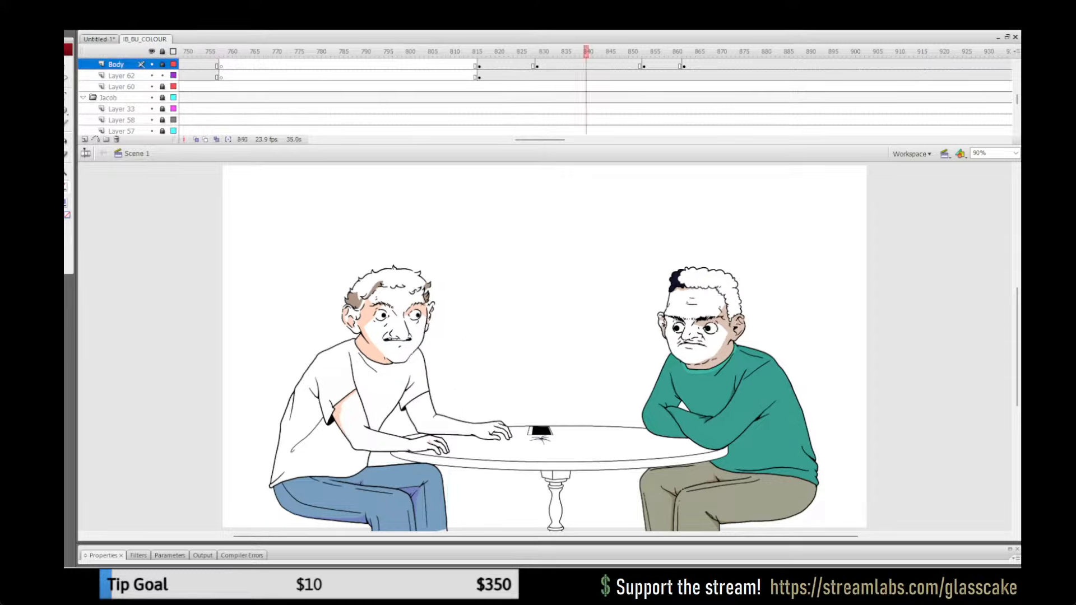
pyautogui.click(162, 75)
pyautogui.hotkey('ctrl', 's')
# Step: Scrub through the earlier frames back to the start of the timeline to check the coloured trousers in each shot
pyautogui.moveTo(540, 140); pyautogui.dragTo(494, 139)
pyautogui.click(355, 65)
pyautogui.press('.')
pyautogui.press('.')
pyautogui.press('.')
pyautogui.click(568, 65)
pyautogui.press('.')
pyautogui.press('.')
pyautogui.moveTo(333, 52); pyautogui.dragTo(376, 52)
pyautogui.moveTo(494, 140); pyautogui.dragTo(478, 140)
pyautogui.moveTo(355, 51); pyautogui.dragTo(404, 52)
pyautogui.moveTo(478, 139); pyautogui.dragTo(397, 139)
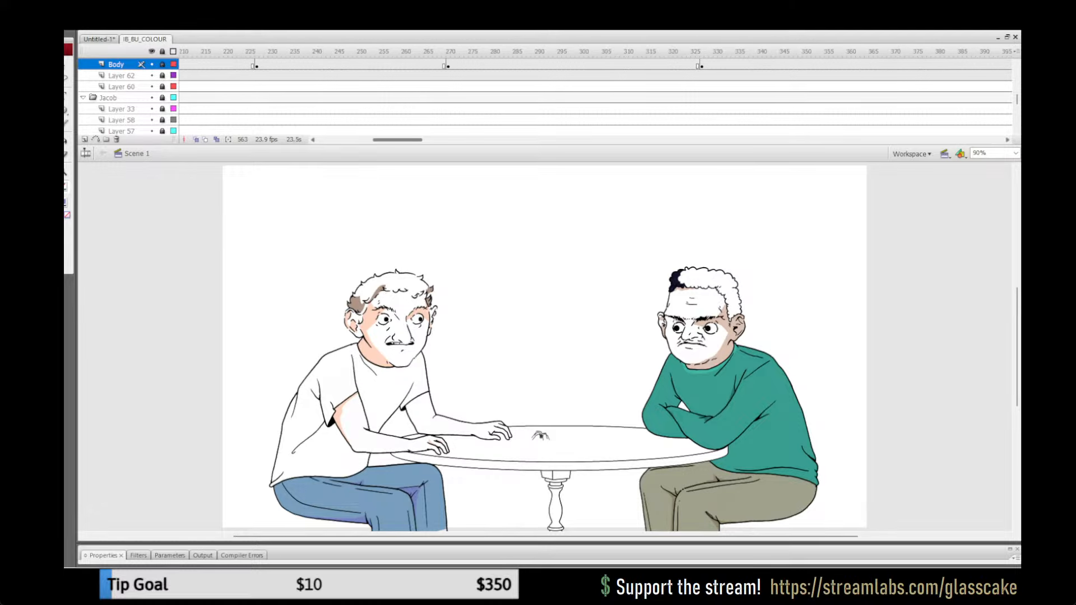
pyautogui.moveTo(372, 52); pyautogui.dragTo(435, 52)
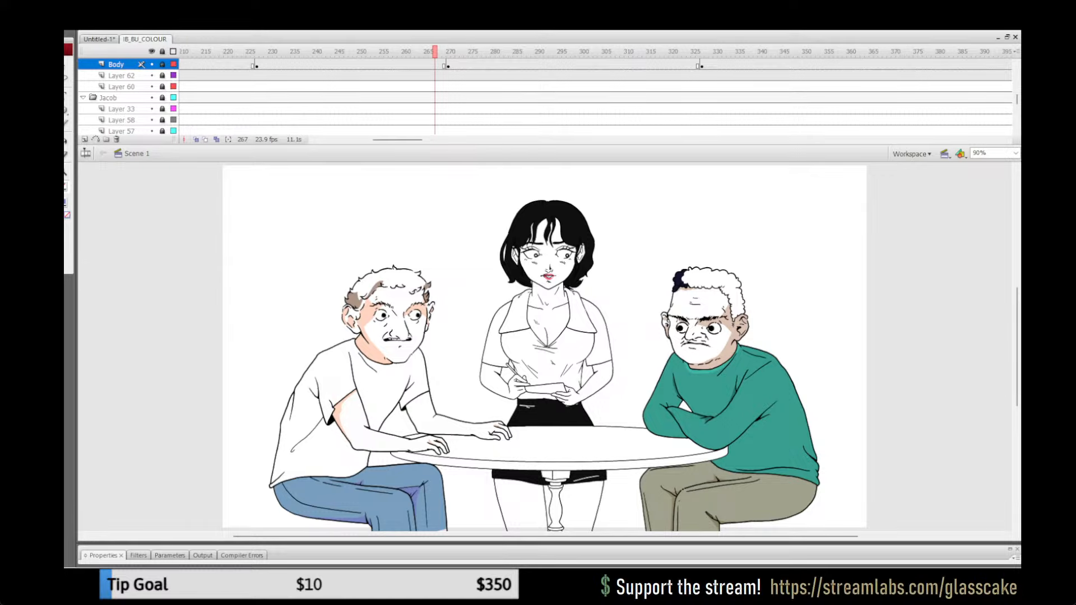
pyautogui.moveTo(217, 52); pyautogui.dragTo(274, 51)
pyautogui.moveTo(398, 139); pyautogui.dragTo(341, 139)
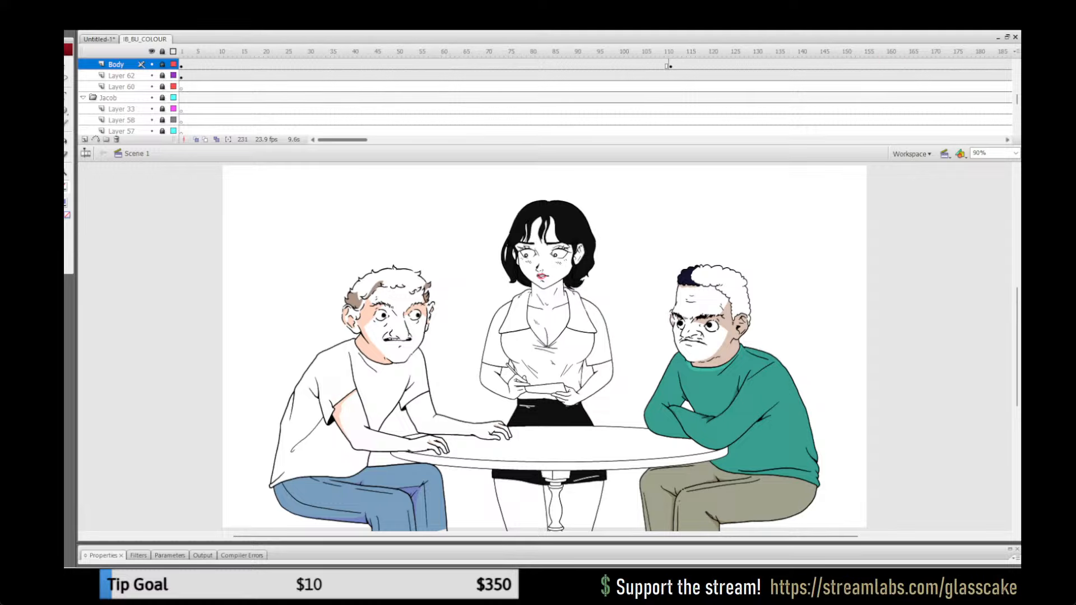
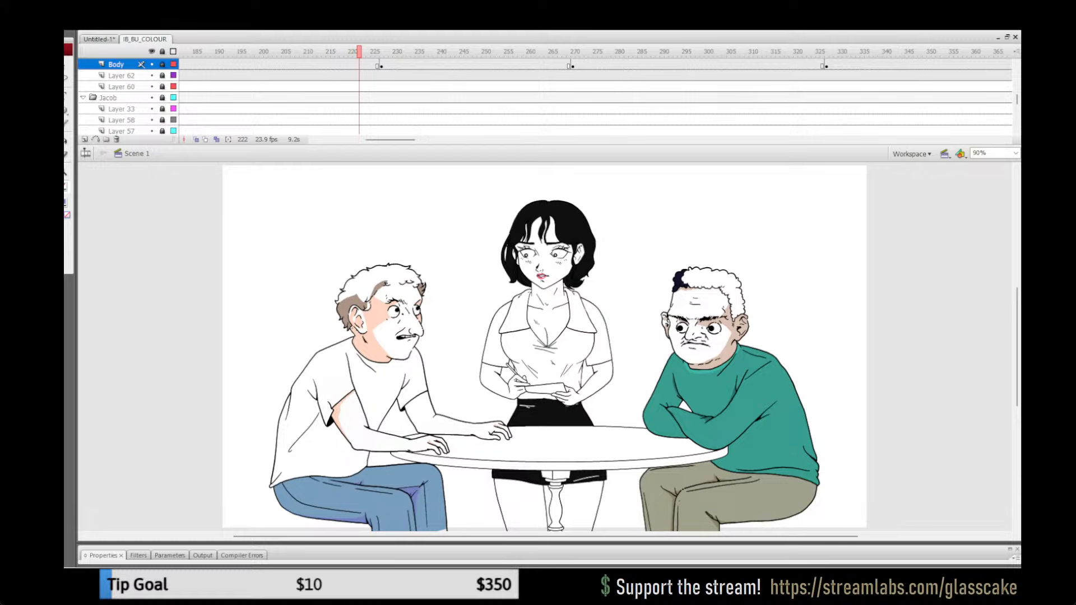
# Step: Replay the opening table shot around frames 91 to 122 several times to check the two men's and the waitress's movements
pyautogui.moveTo(359, 52)
pyautogui.mouseDown()
pyautogui.moveTo(395, 51)
pyautogui.moveTo(355, 51)
pyautogui.mouseUp()
pyautogui.moveTo(391, 140); pyautogui.dragTo(348, 140)
pyautogui.moveTo(471, 52); pyautogui.dragTo(479, 52)
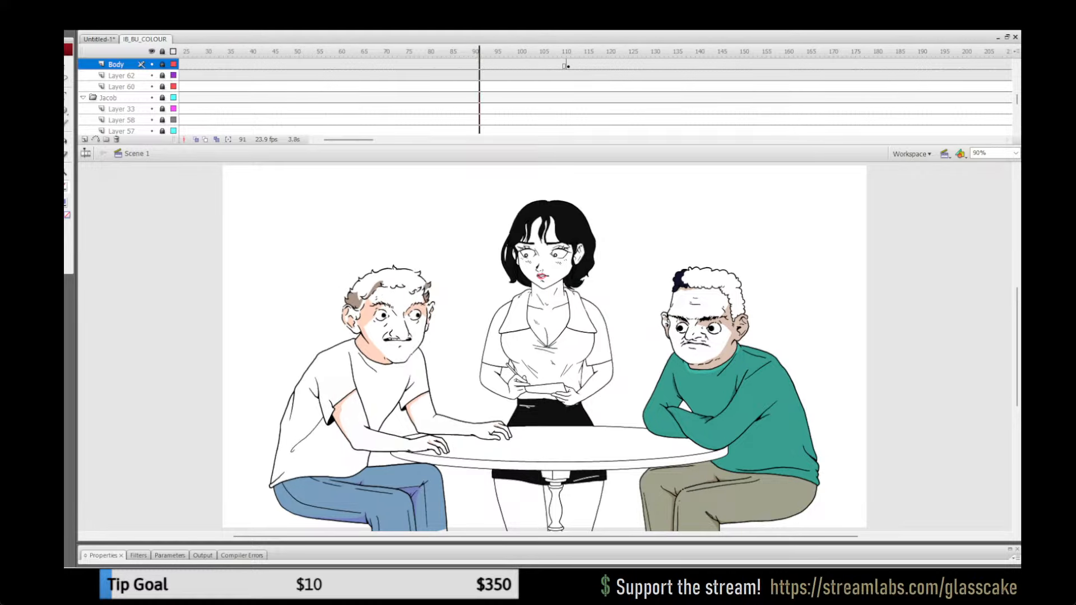
pyautogui.press('Return')
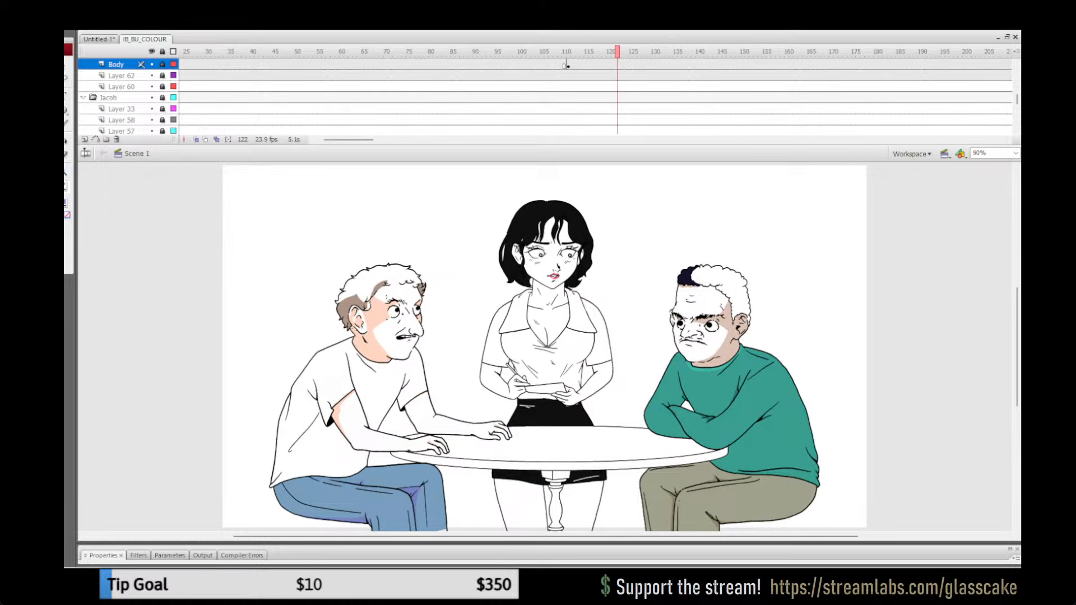
pyautogui.click(550, 52)
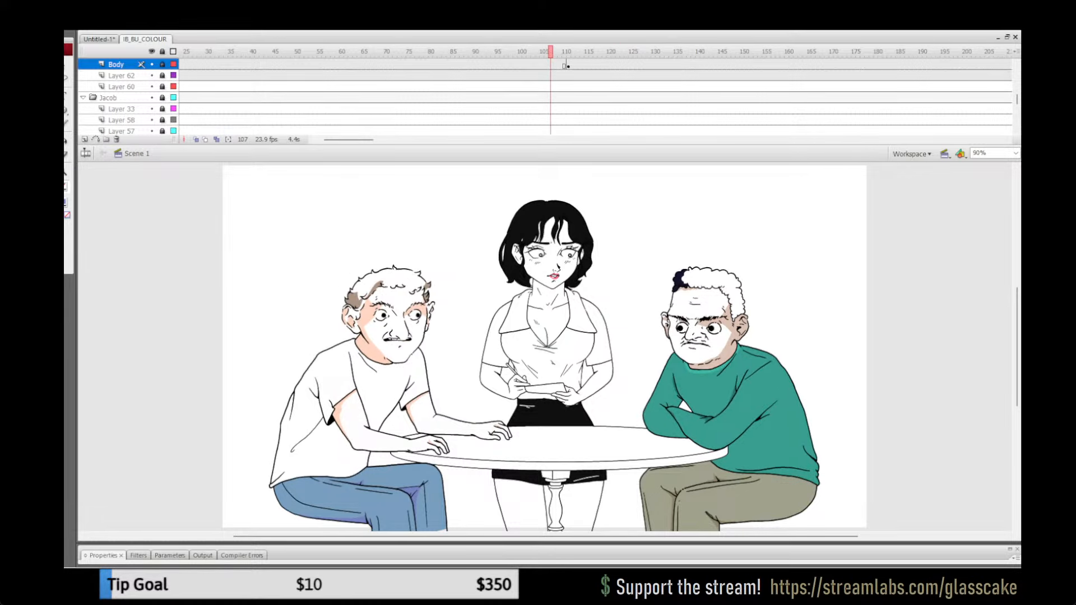
pyautogui.press('Return')
pyautogui.press('Return')
pyautogui.click(550, 51)
pyautogui.press('Return')
pyautogui.click(550, 51)
pyautogui.click(493, 52)
pyautogui.press('Return')
pyautogui.press('Return')
pyautogui.click(493, 52)
pyautogui.press('Return')
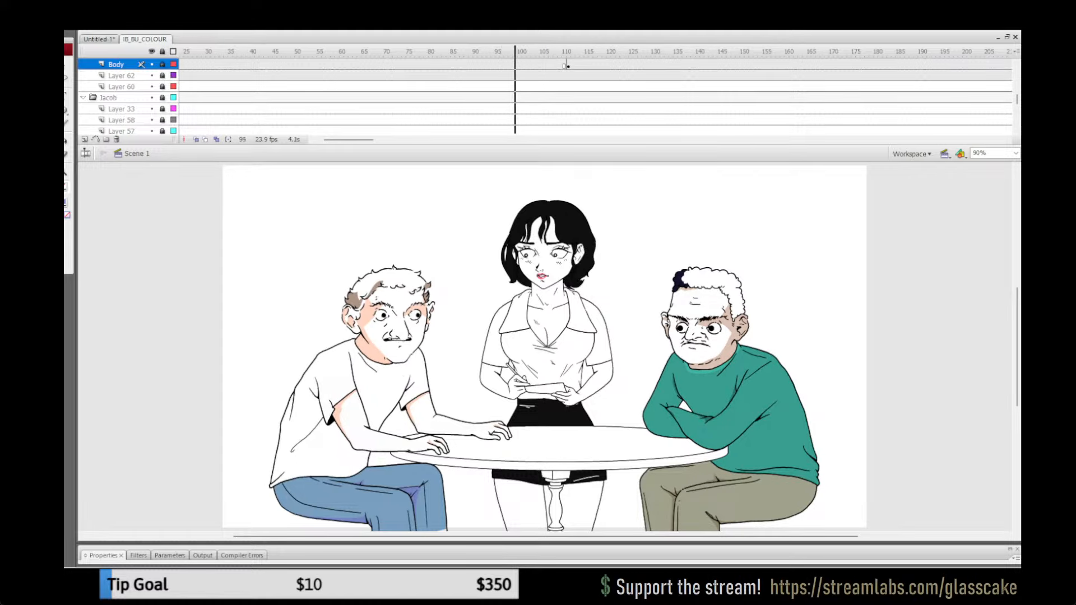
pyautogui.press('Return')
pyautogui.click(492, 51)
# Step: Preview the following table shots from about frame 267 up to the man pointing at the spider at frame 449
pyautogui.press('Return')
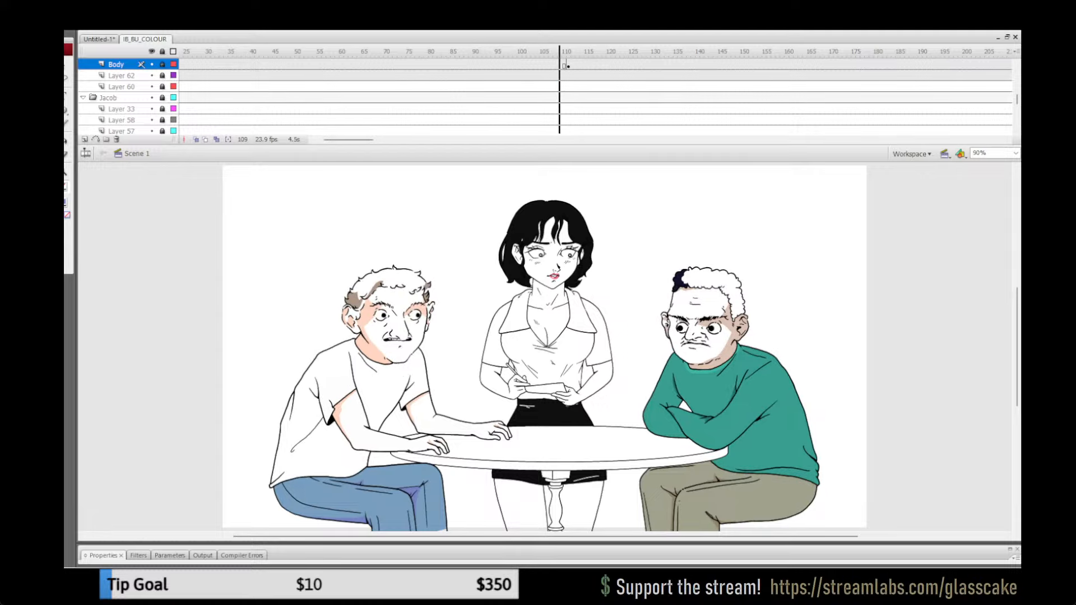
pyautogui.press('Return')
pyautogui.moveTo(348, 140); pyautogui.dragTo(395, 140)
pyautogui.click(484, 52)
pyautogui.press('Return')
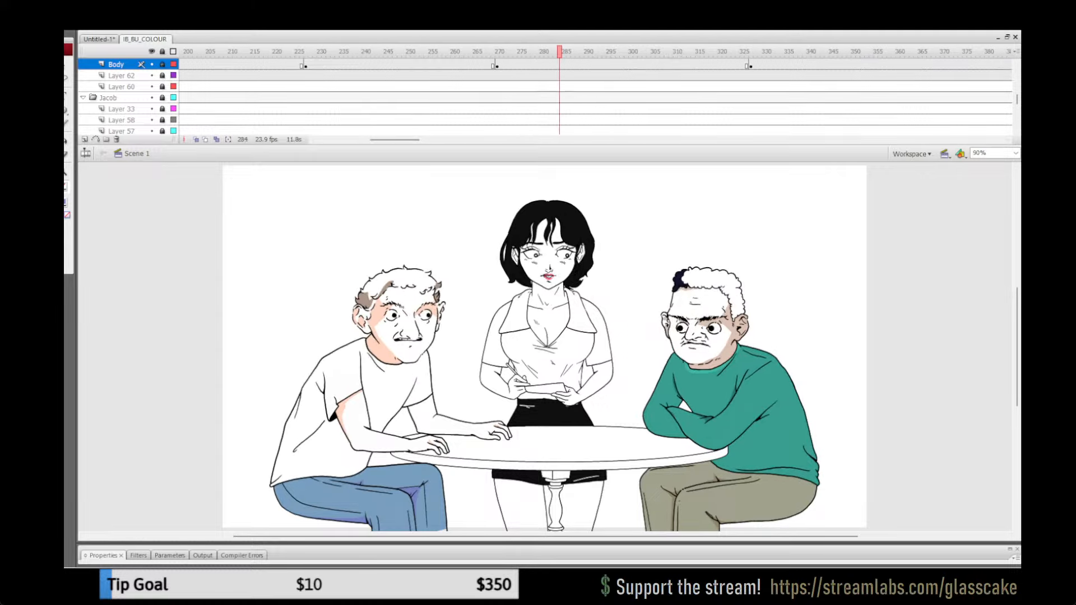
pyautogui.click(783, 51)
pyautogui.moveTo(394, 140); pyautogui.dragTo(436, 139)
pyautogui.click(574, 51)
pyautogui.press('Return')
pyautogui.click(511, 52)
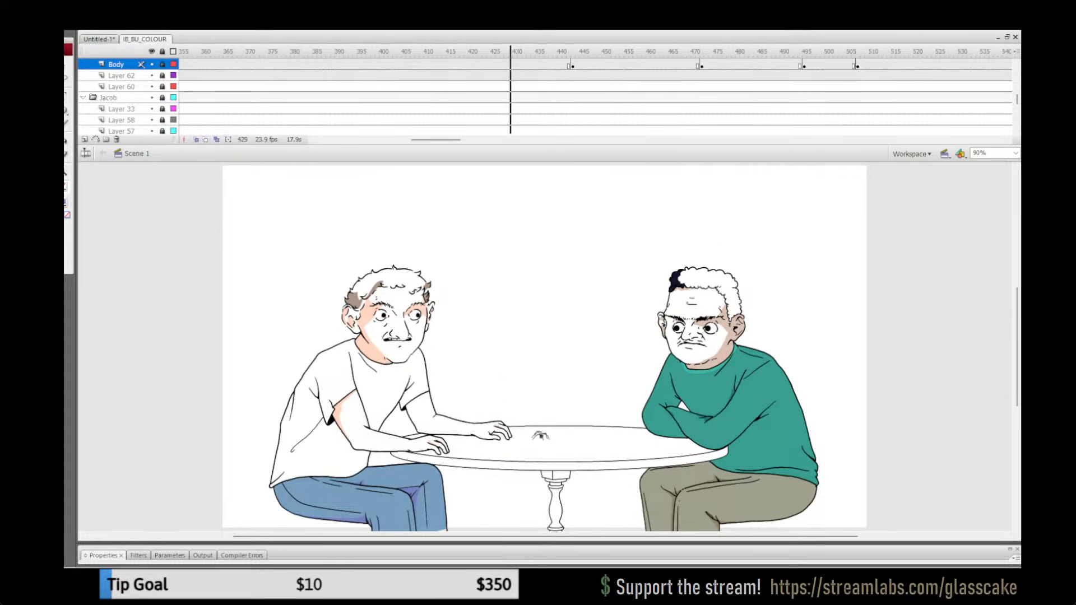
pyautogui.press('Return')
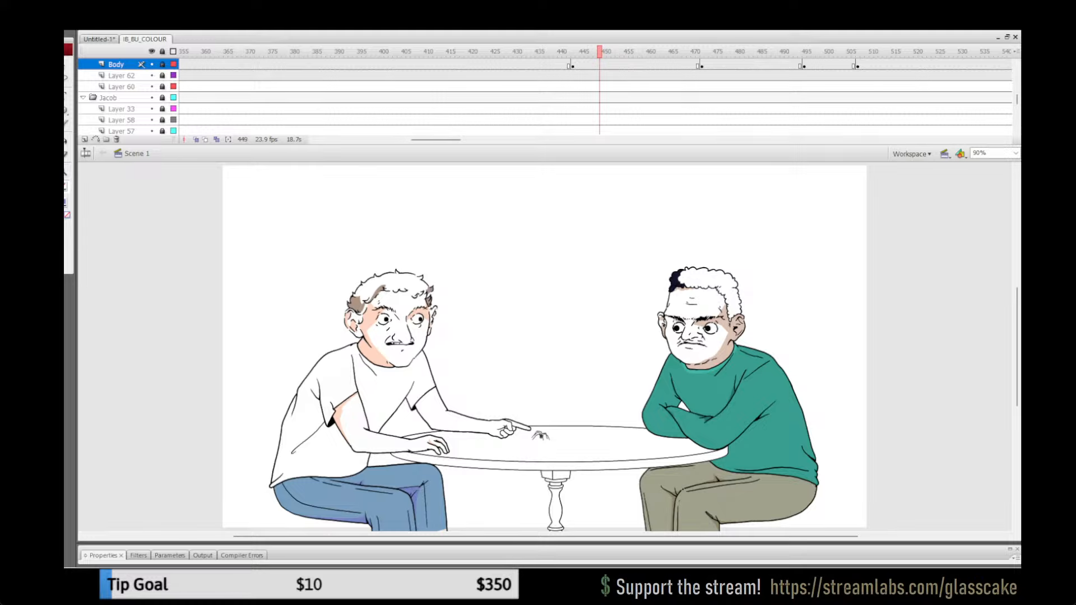
# Step: Unlock all layers and outline the shadow areas in red inside the pointing hand's group on the Arm layer at frame 448
pyautogui.click(66, 173)
pyautogui.click(532, 385)
pyautogui.click(494, 417)
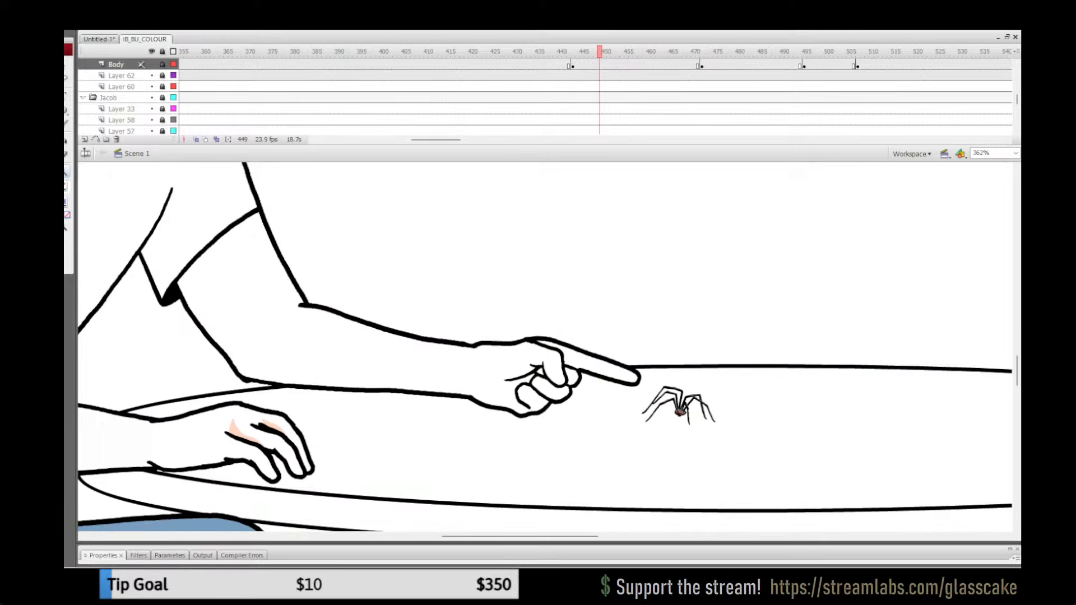
pyautogui.moveTo(600, 51)
pyautogui.mouseDown()
pyautogui.moveTo(707, 52)
pyautogui.moveTo(542, 51)
pyautogui.moveTo(595, 52)
pyautogui.mouseUp()
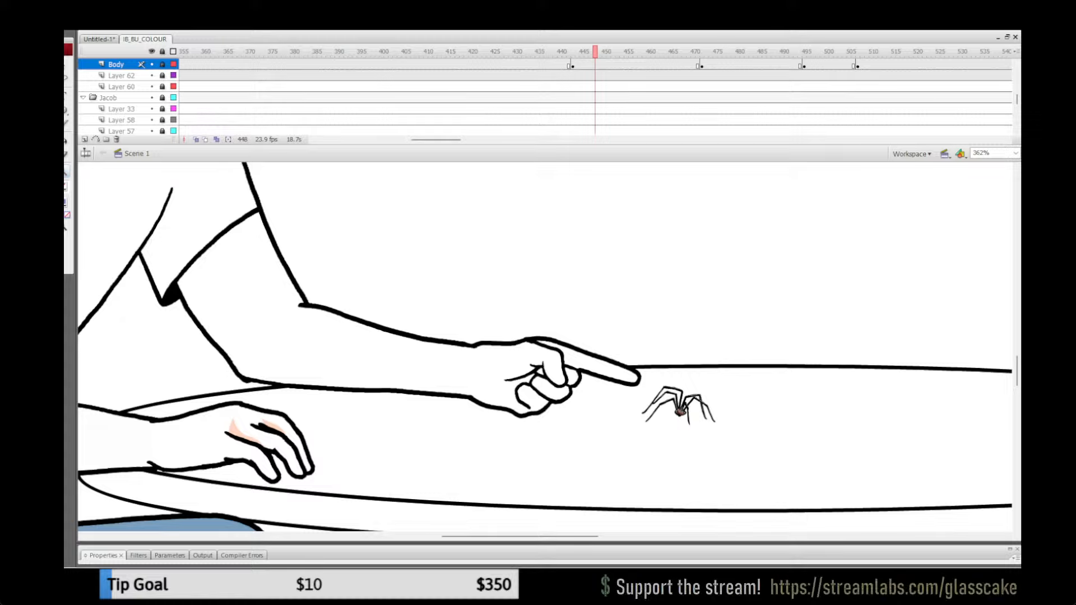
pyautogui.click(163, 52)
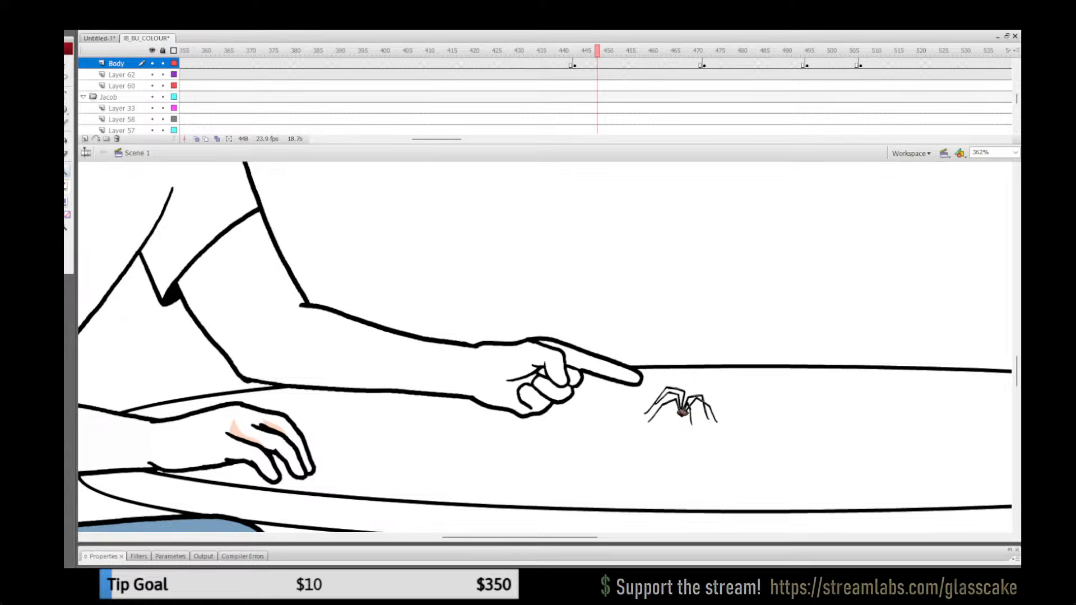
pyautogui.press('q')
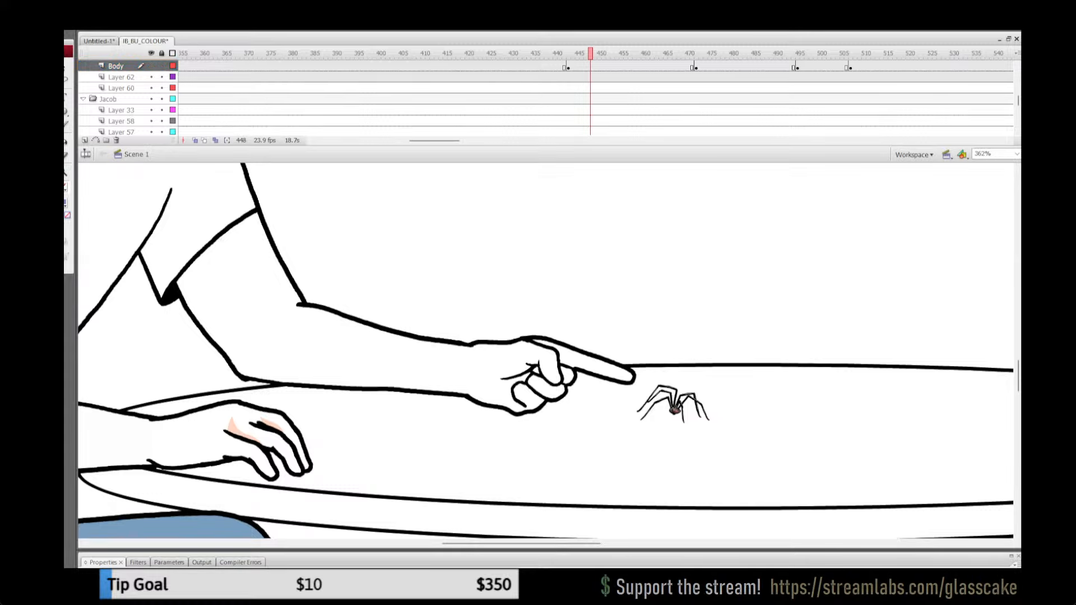
pyautogui.click(538, 381)
pyautogui.doubleClick(538, 381)
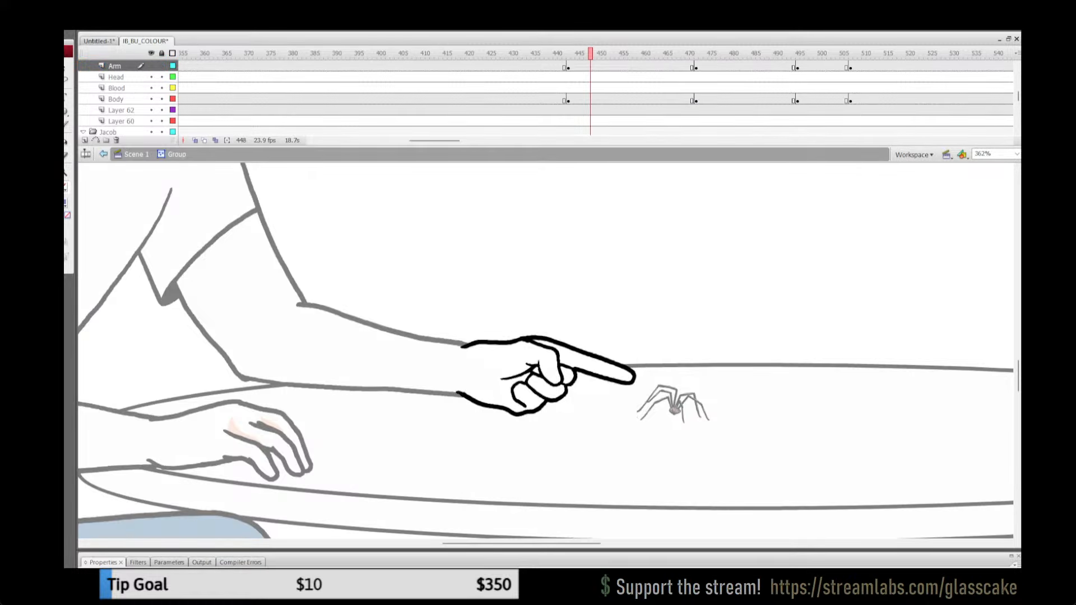
pyautogui.press('y')
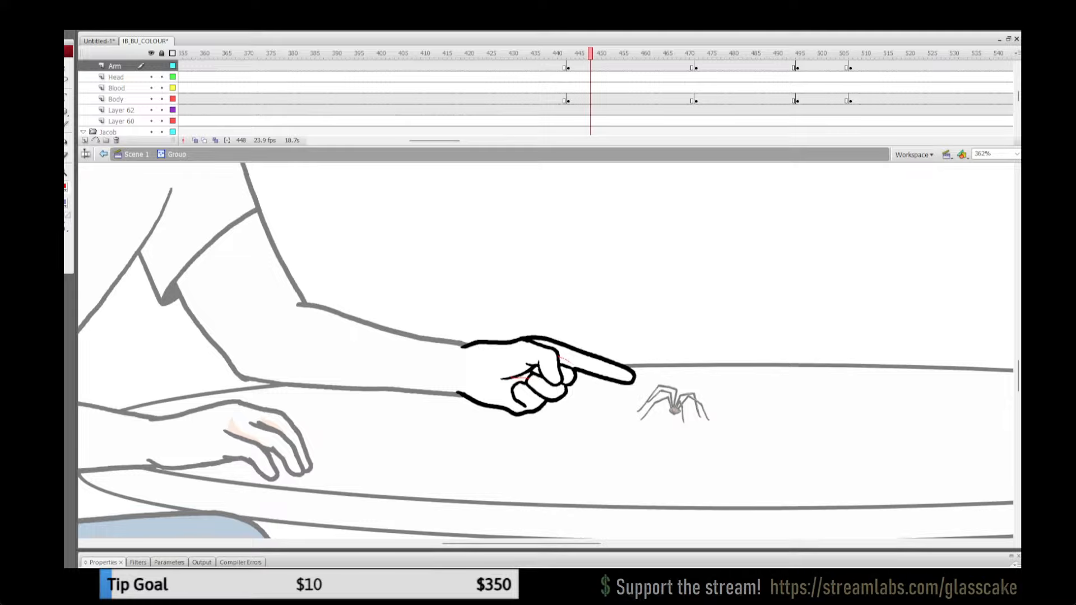
pyautogui.moveTo(558, 357); pyautogui.dragTo(583, 369)
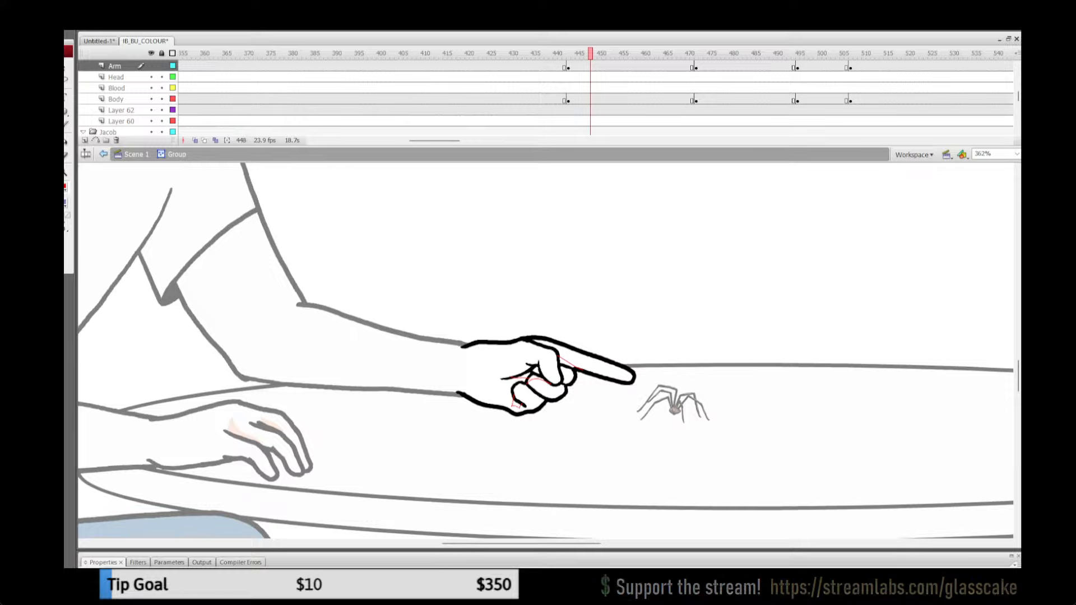
pyautogui.hotkey('ctrl', 'z')
# Step: Sample the peach shadow colour from the resting hand and fill the outlined shadow areas on the pointing hand
pyautogui.click(136, 155)
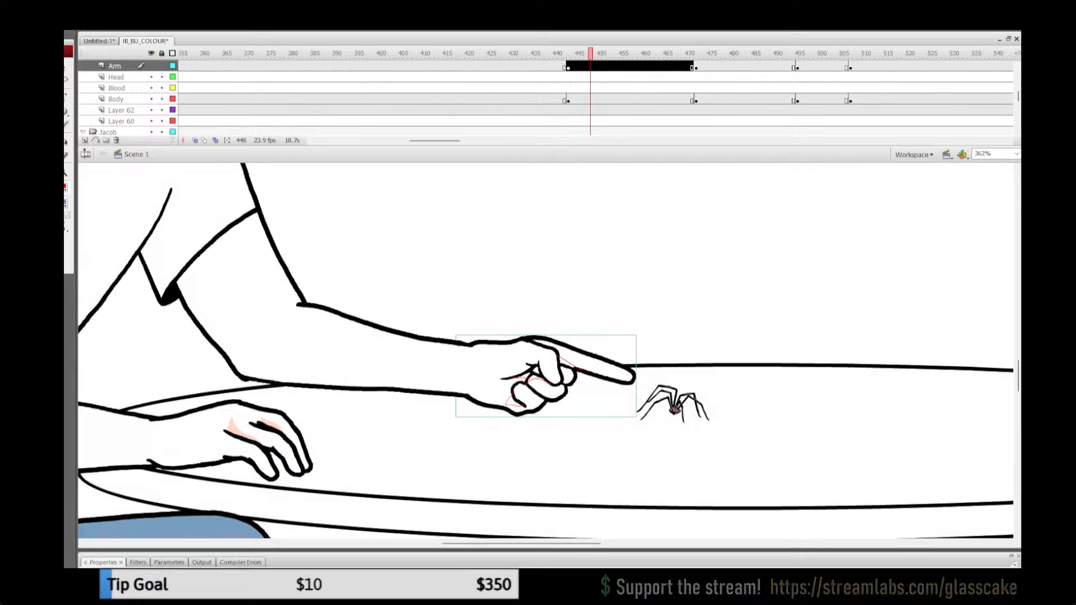
pyautogui.press('q')
pyautogui.press('Escape')
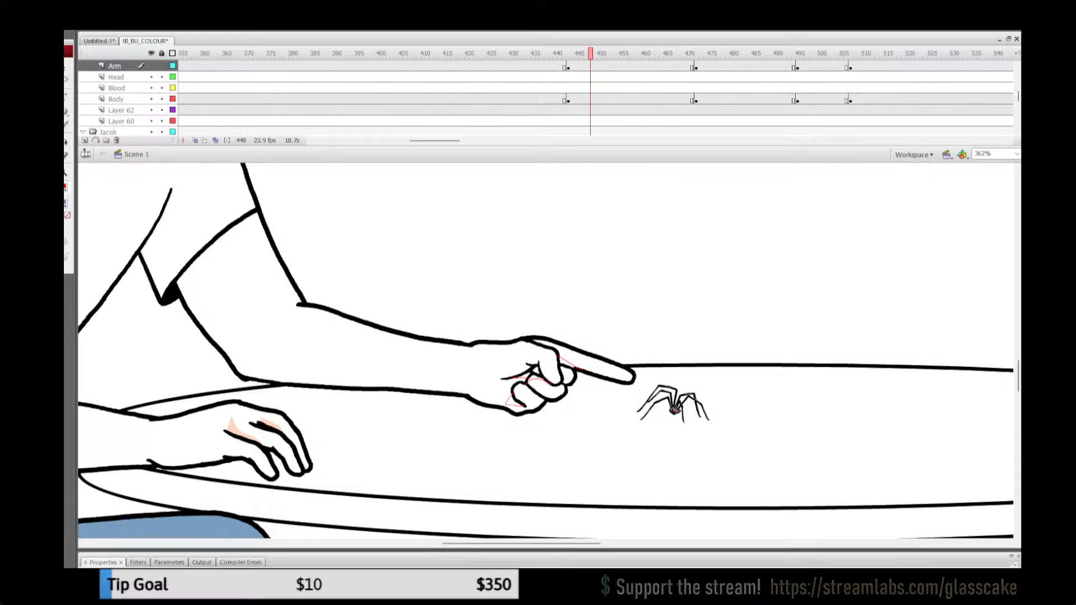
pyautogui.click(66, 203)
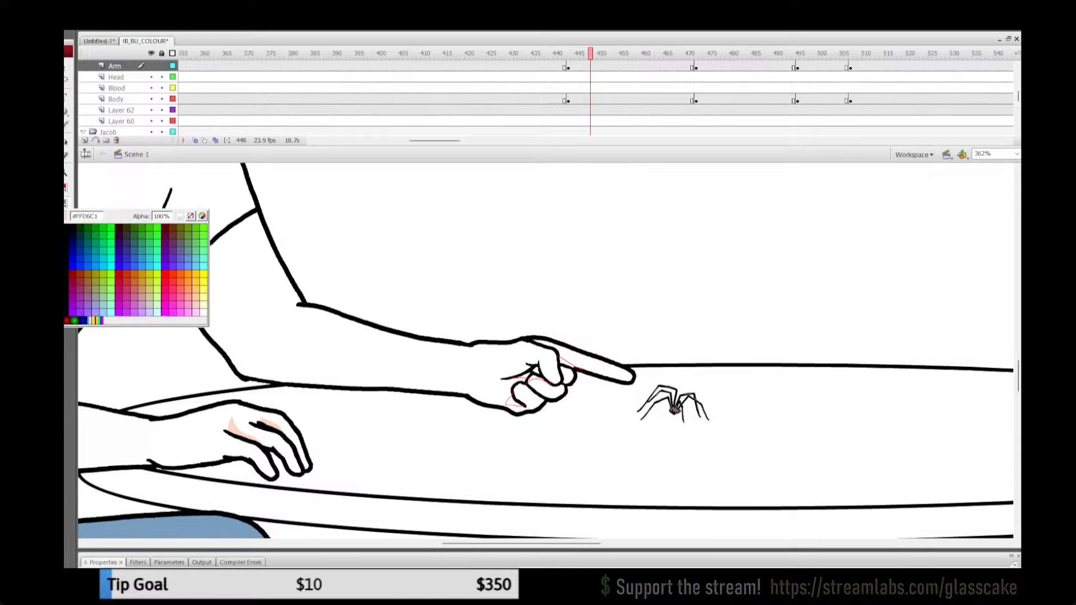
pyautogui.click(238, 432)
pyautogui.doubleClick(558, 360)
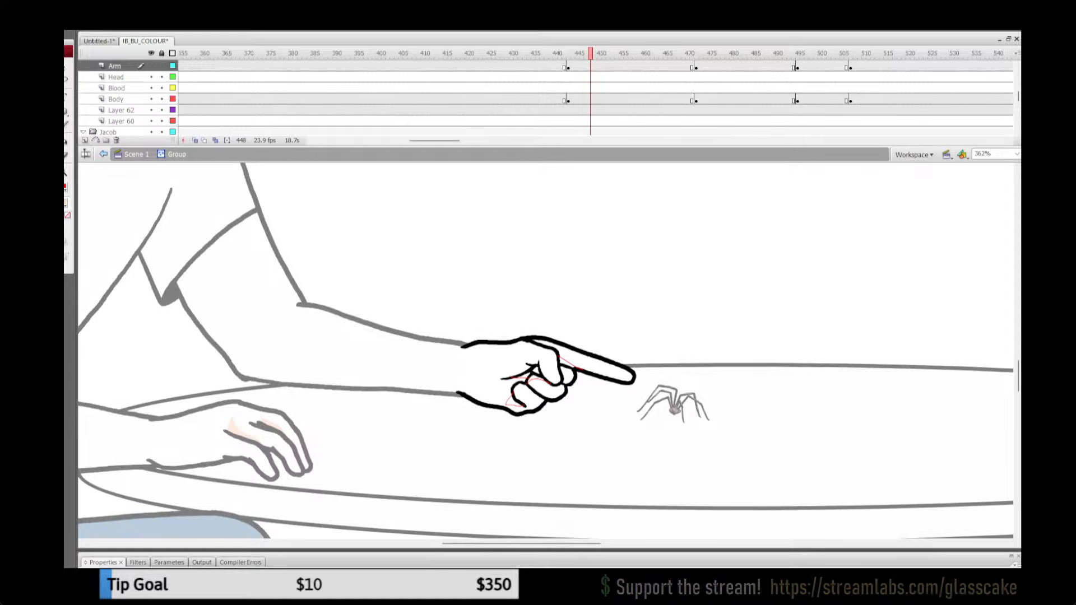
pyautogui.press('k')
pyautogui.click(537, 371)
pyautogui.click(537, 378)
pyautogui.click(526, 376)
pyautogui.click(566, 363)
pyautogui.click(513, 402)
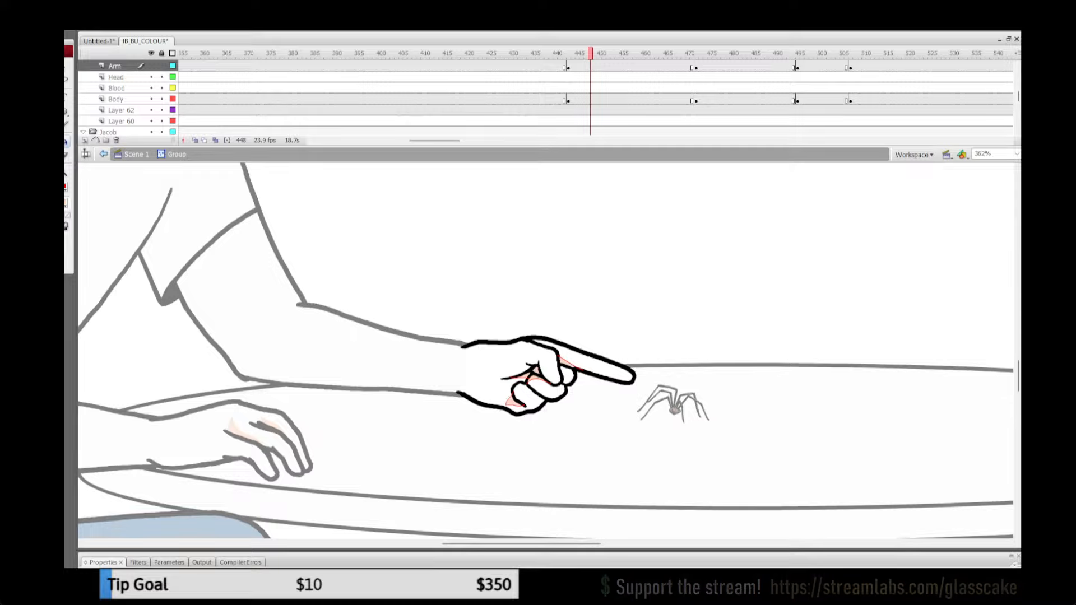
# Step: Remove the red outlines from the pointing hand's shadows and leave the group
pyautogui.hotkey('ctrl', 'a')
pyautogui.click(65, 187)
pyautogui.click(191, 201)
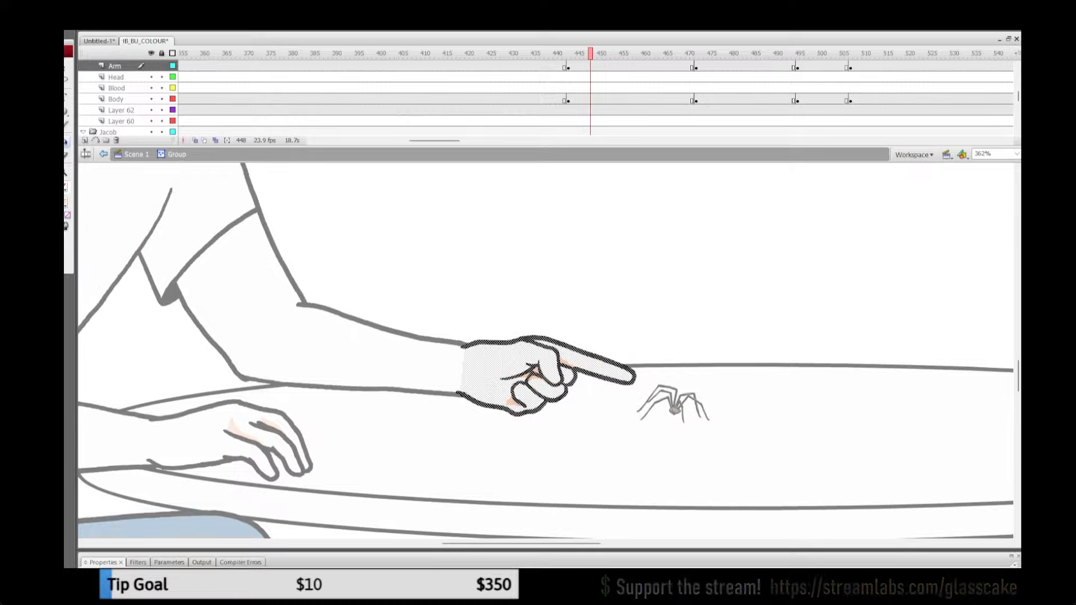
pyautogui.press('q')
pyautogui.click(136, 155)
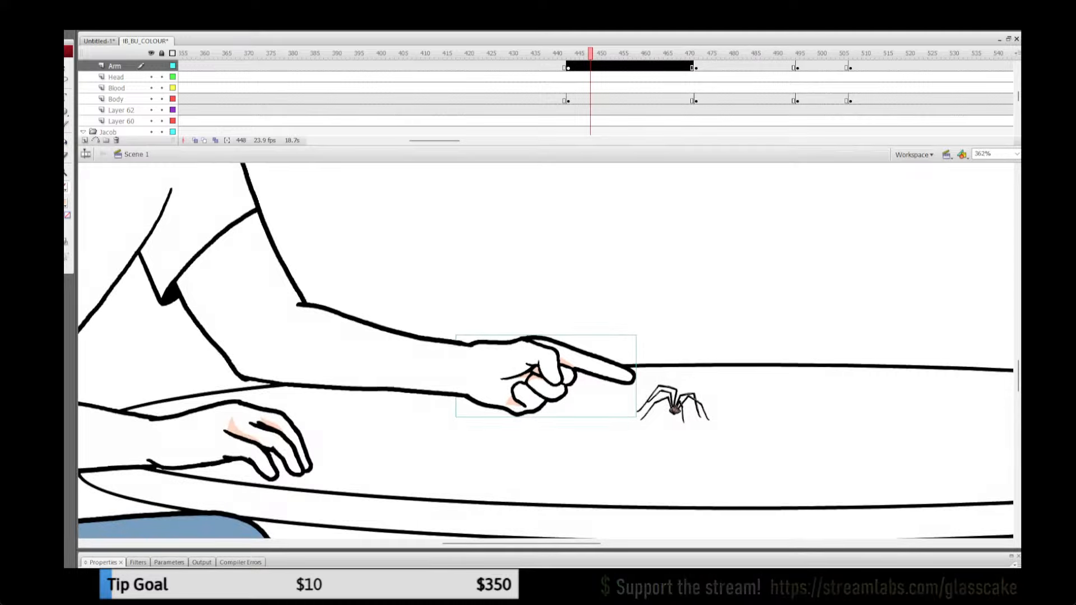
# Step: Copy the shaded pointing hand's artwork at frame 448 and open the uncoloured pointing hand's group at frame 475
pyautogui.doubleClick(546, 377)
pyautogui.hotkey('ctrl', 'a')
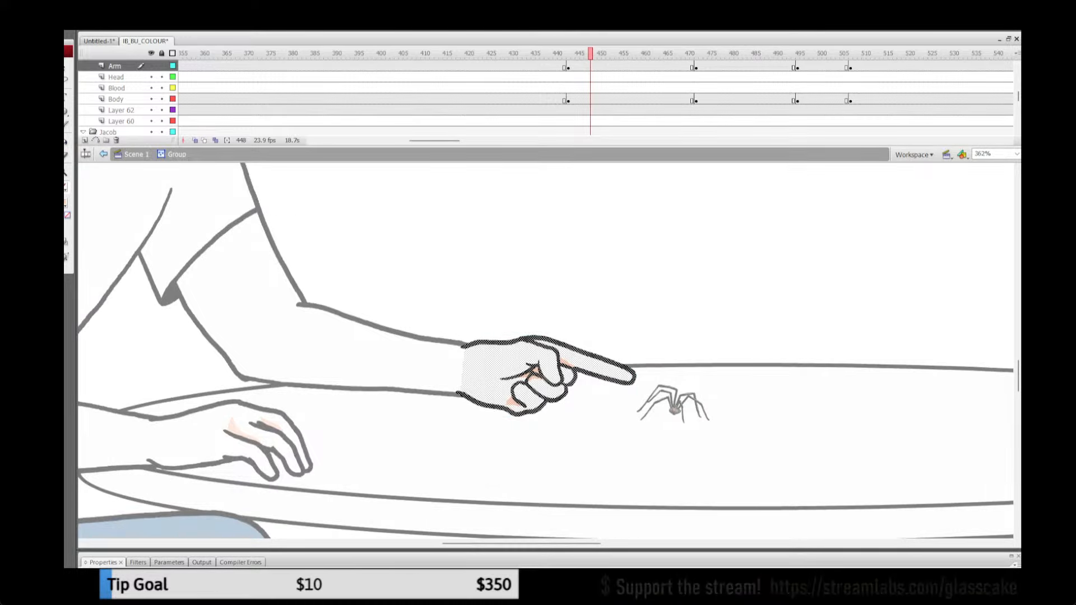
pyautogui.click(104, 154)
pyautogui.click(710, 54)
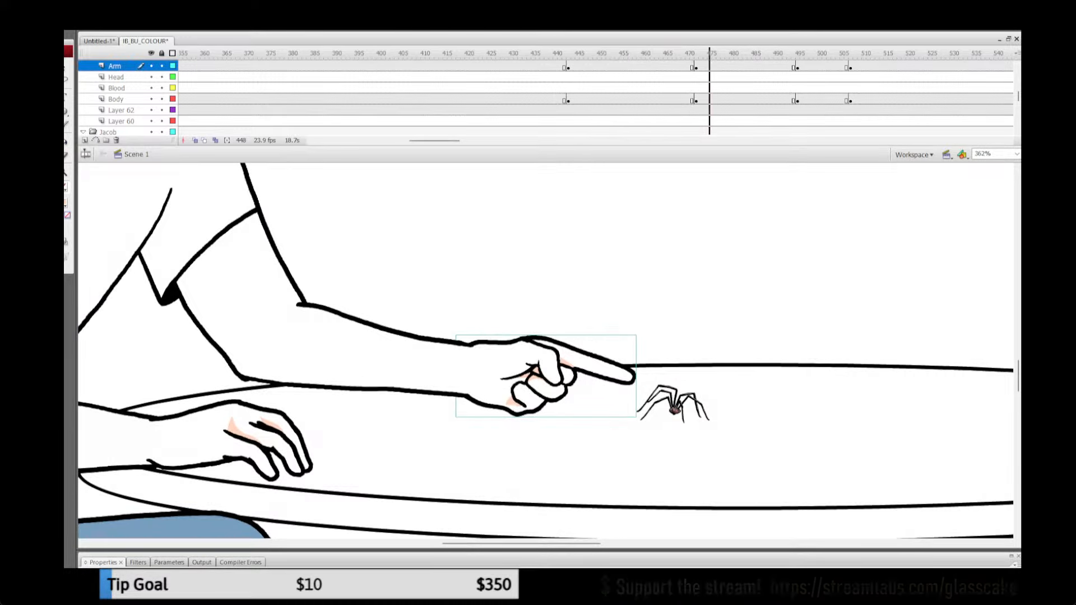
pyautogui.click(552, 381)
pyautogui.doubleClick(552, 381)
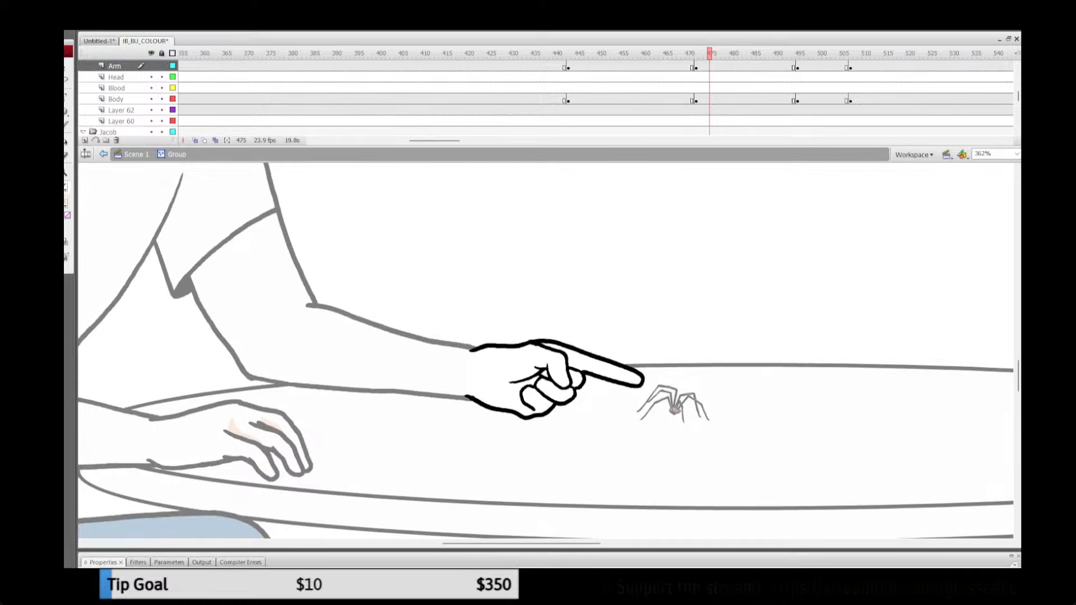
# Step: Replace the uncoloured pointing hand at frame 475 with the shaded copy, nudged into line with the forearm
pyautogui.hotkey('ctrl', 'a')
pyautogui.press('Right')
pyautogui.press('Right')
pyautogui.press('Right')
pyautogui.press('Right')
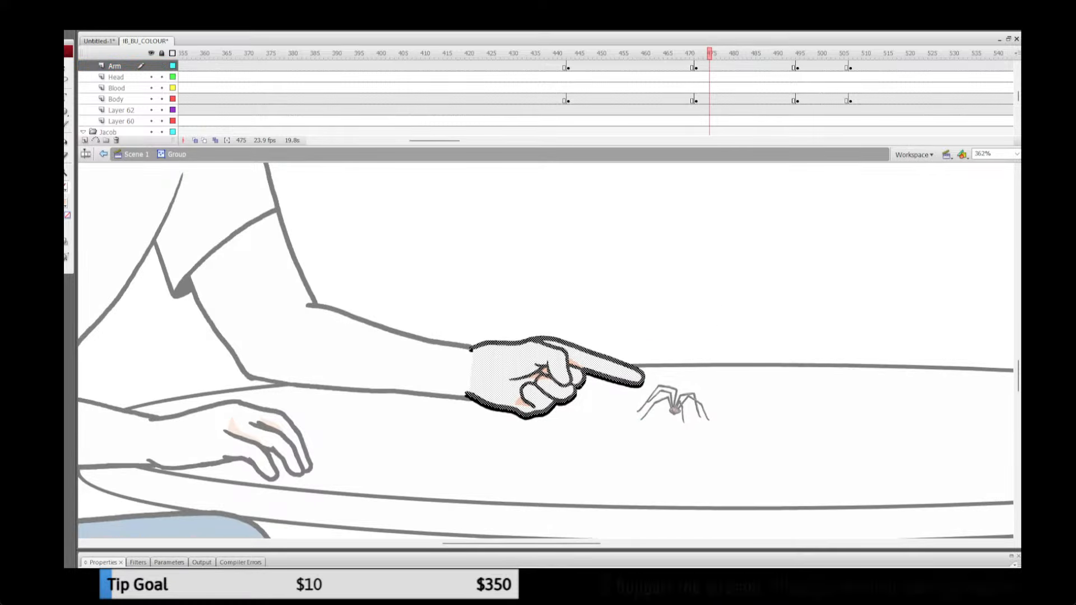
pyautogui.press('Down')
pyautogui.press('Down')
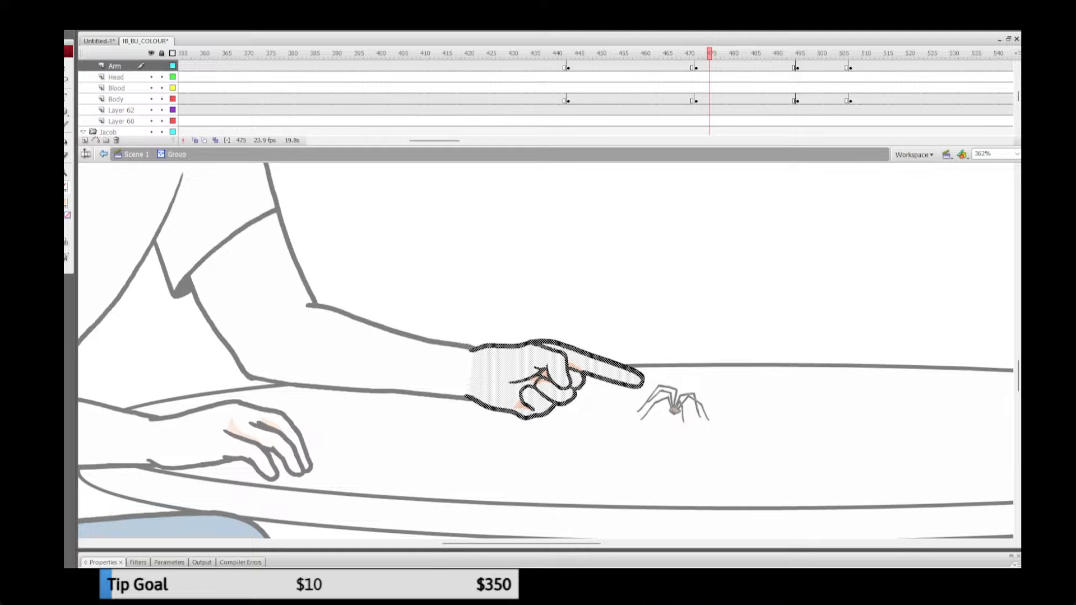
pyautogui.press('Delete')
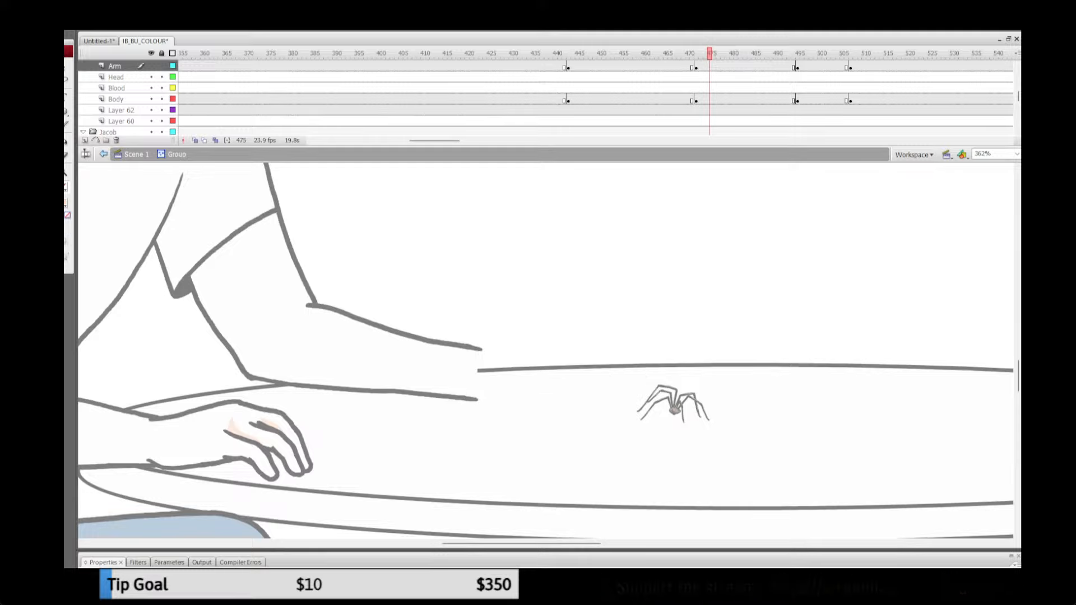
pyautogui.hotkey('ctrl', 'z')
pyautogui.click(136, 155)
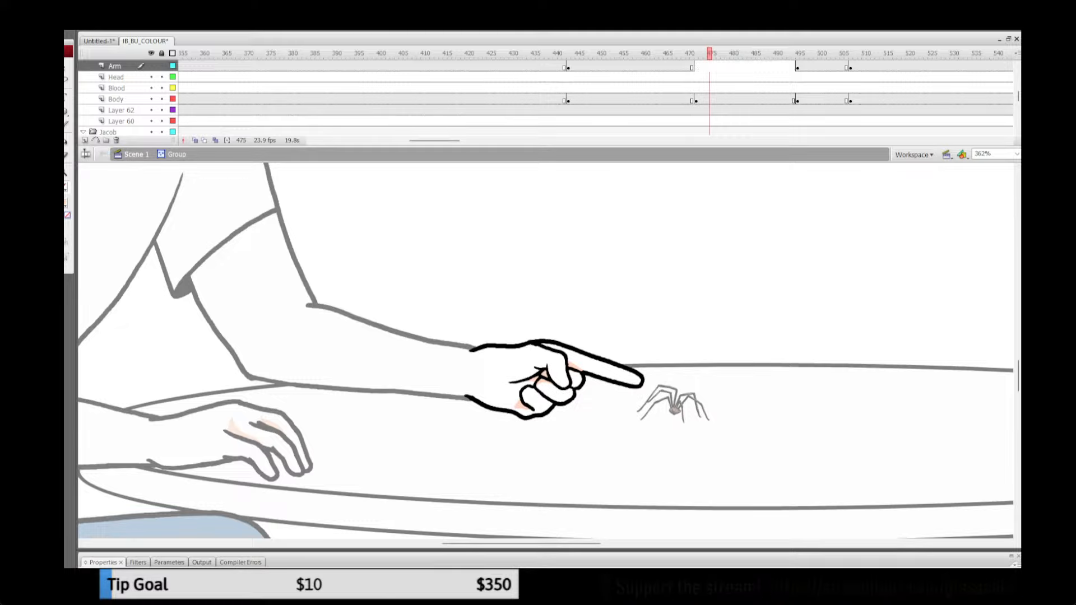
# Step: Play the pointing gesture through to frame 501 to check the hand shading
pyautogui.click(524, 53)
pyautogui.press('Return')
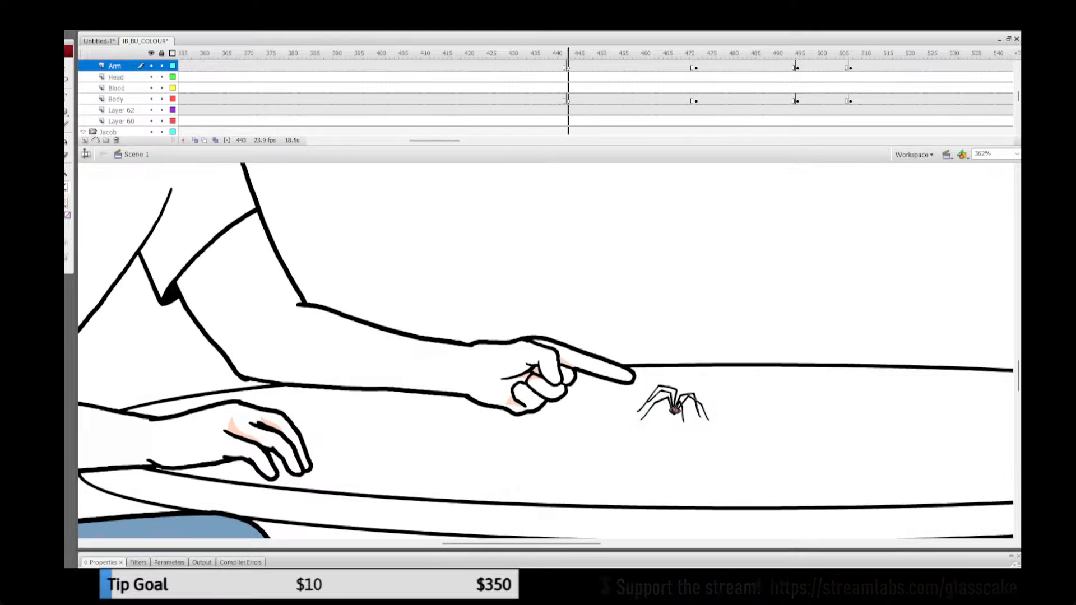
pyautogui.press('Return')
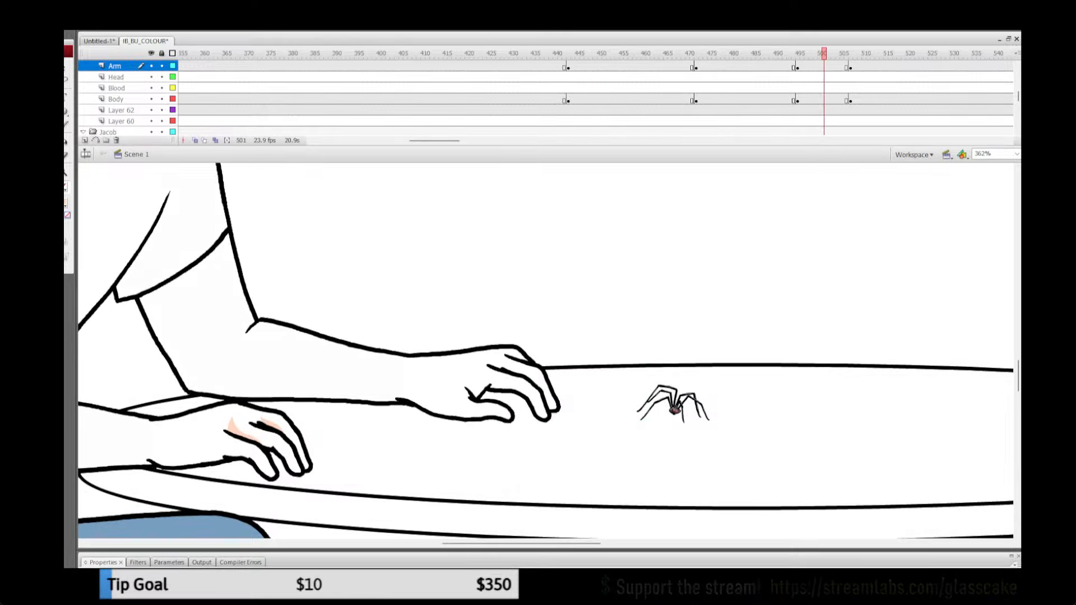
# Step: Replace the uncoloured flat hand on the Arm layer at frame 499 with the shaded hand copied from frame 431
pyautogui.click(515, 53)
pyautogui.click(482, 381)
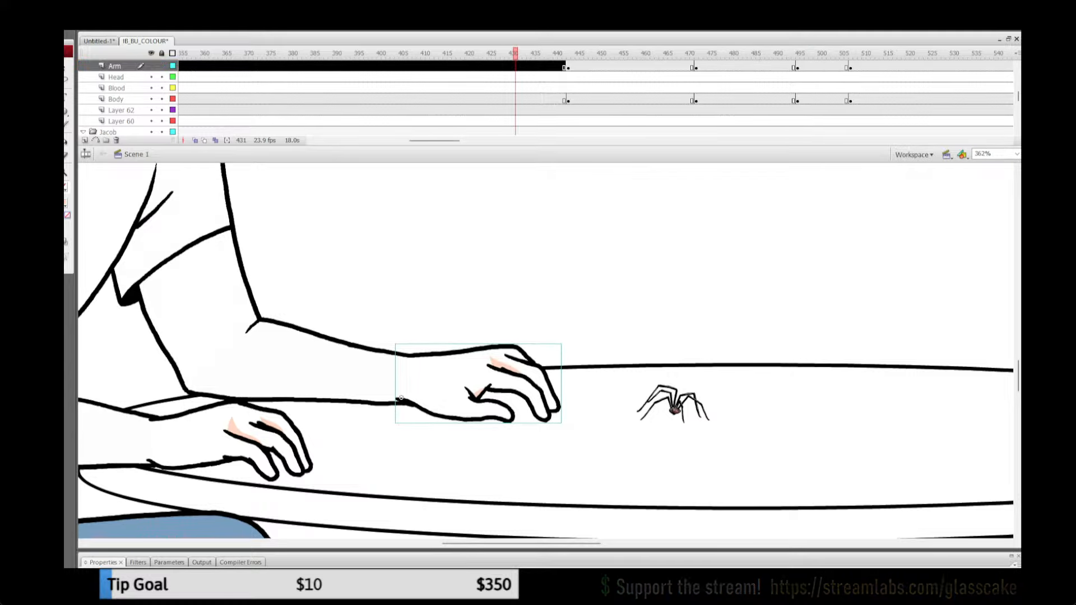
pyautogui.click(855, 53)
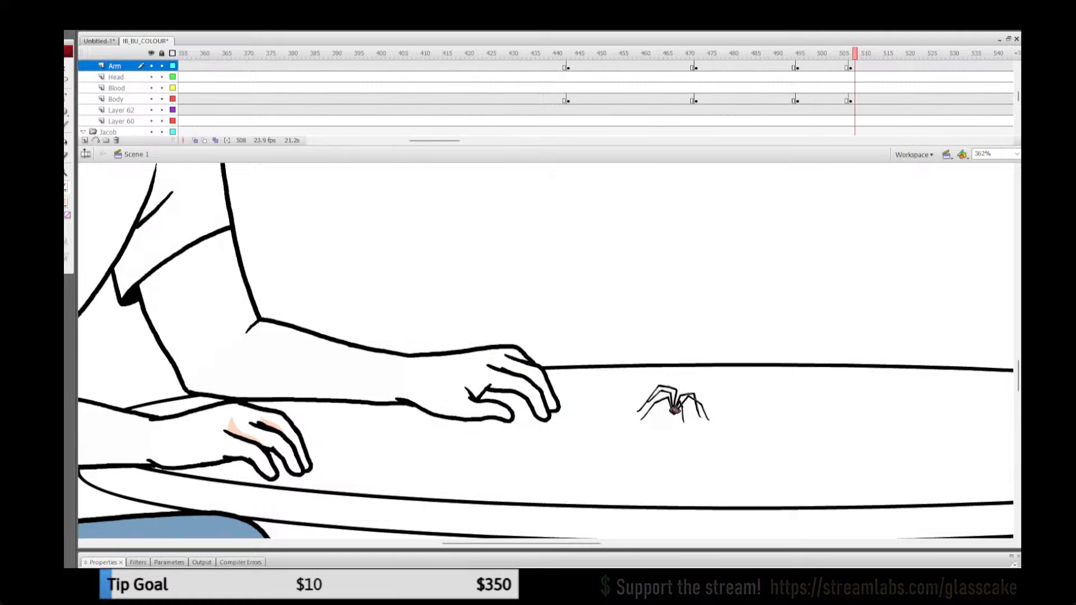
pyautogui.click(815, 67)
pyautogui.press('Escape')
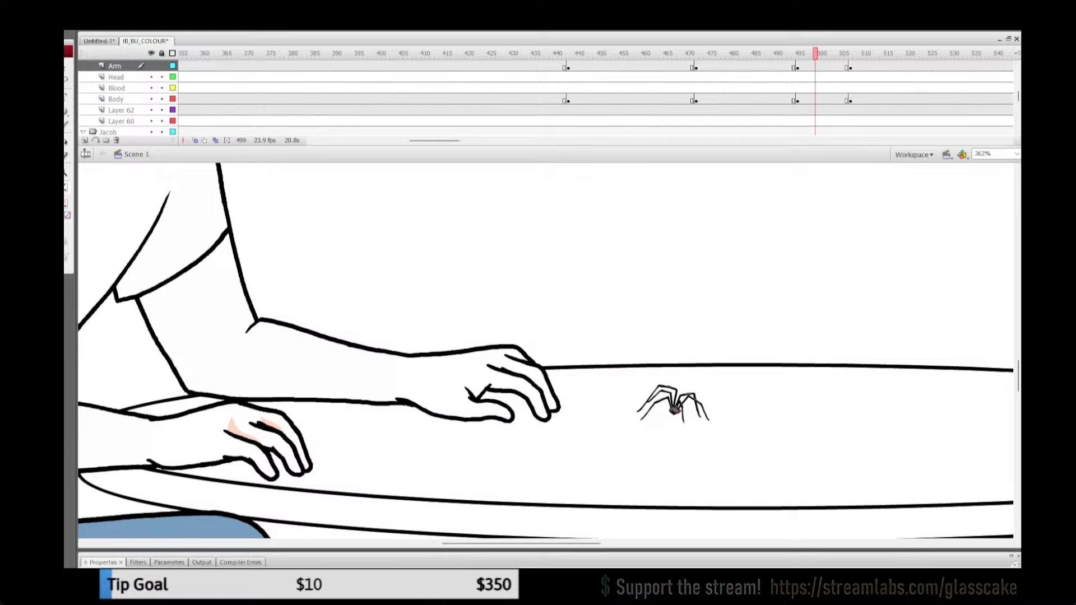
pyautogui.click(478, 384)
pyautogui.press('Escape')
pyautogui.hotkey('ctrl', 'shift', 'v')
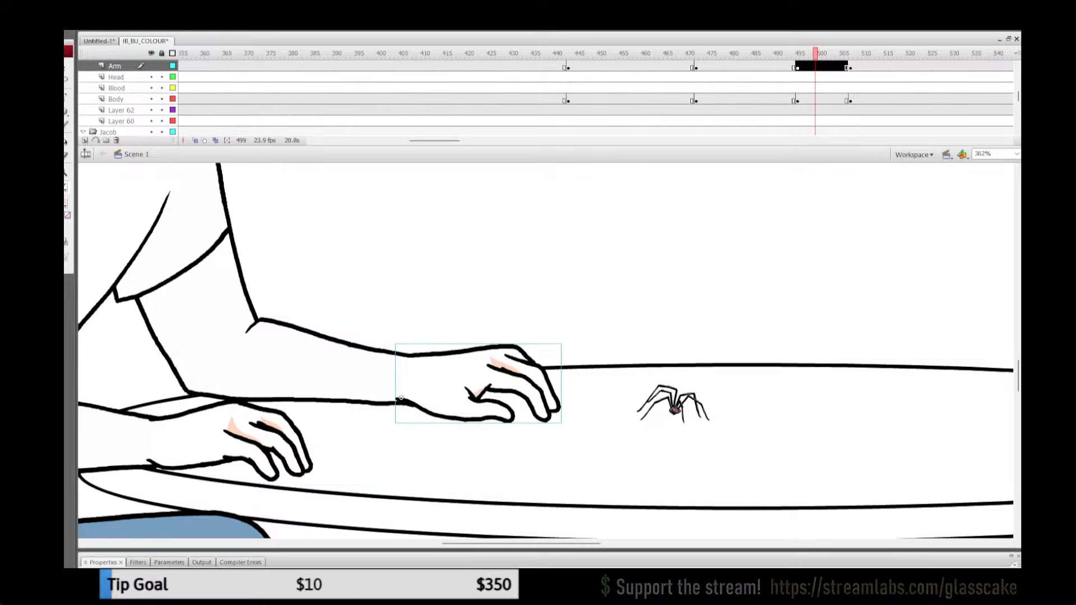
# Step: Remove the uncoloured flat hand on the Arm layer at frame 499 and paste the shaded hand in its place
pyautogui.hotkey('ctrl', 'z')
pyautogui.click(401, 398)
pyautogui.press('Escape')
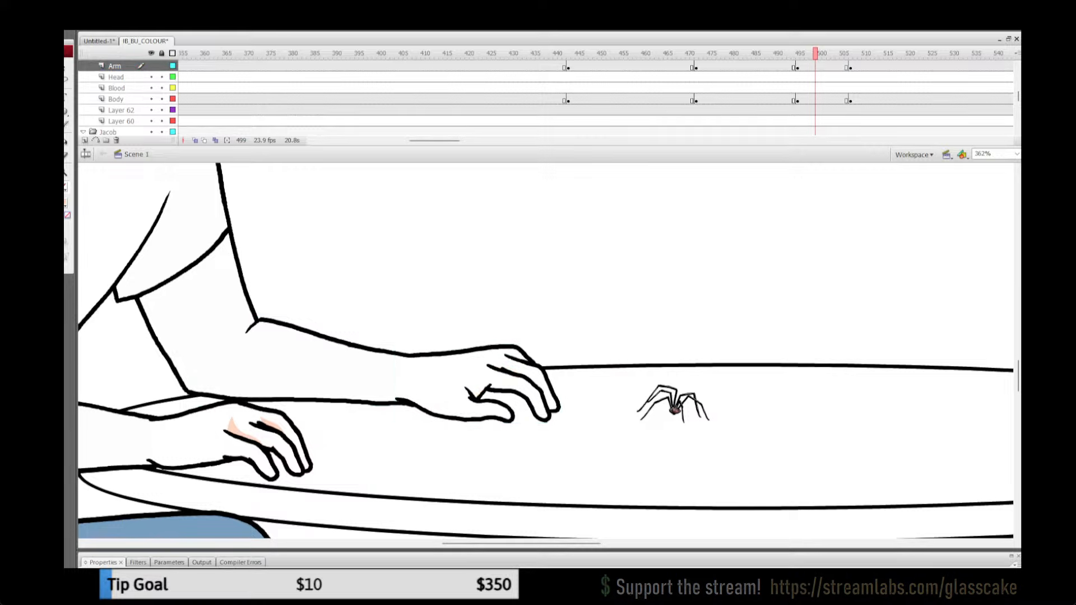
pyautogui.click(478, 385)
pyautogui.press('Delete')
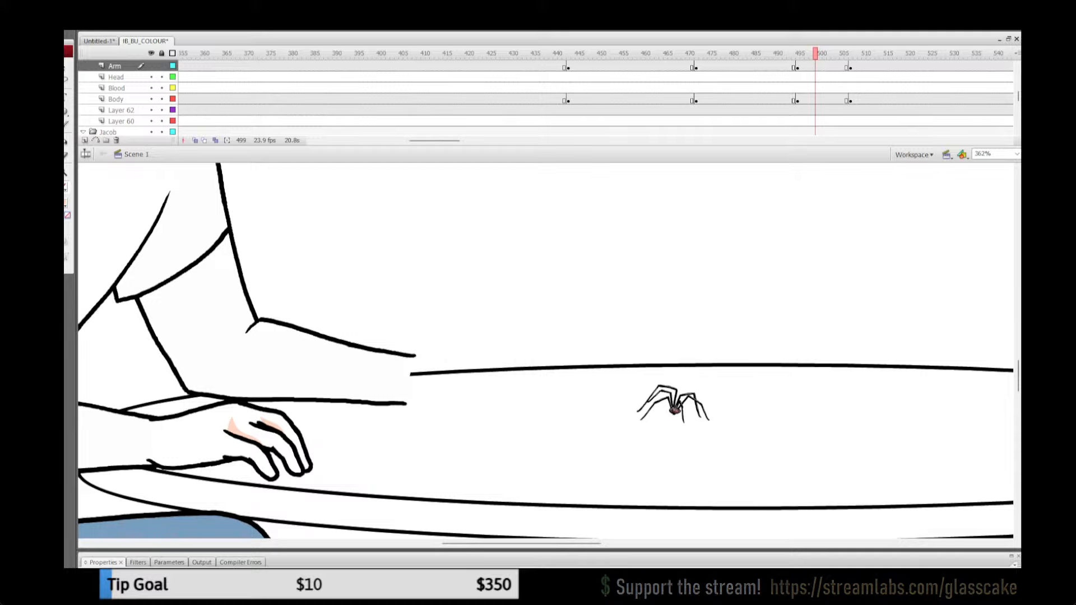
pyautogui.hotkey('ctrl', 'z')
pyautogui.press('Escape')
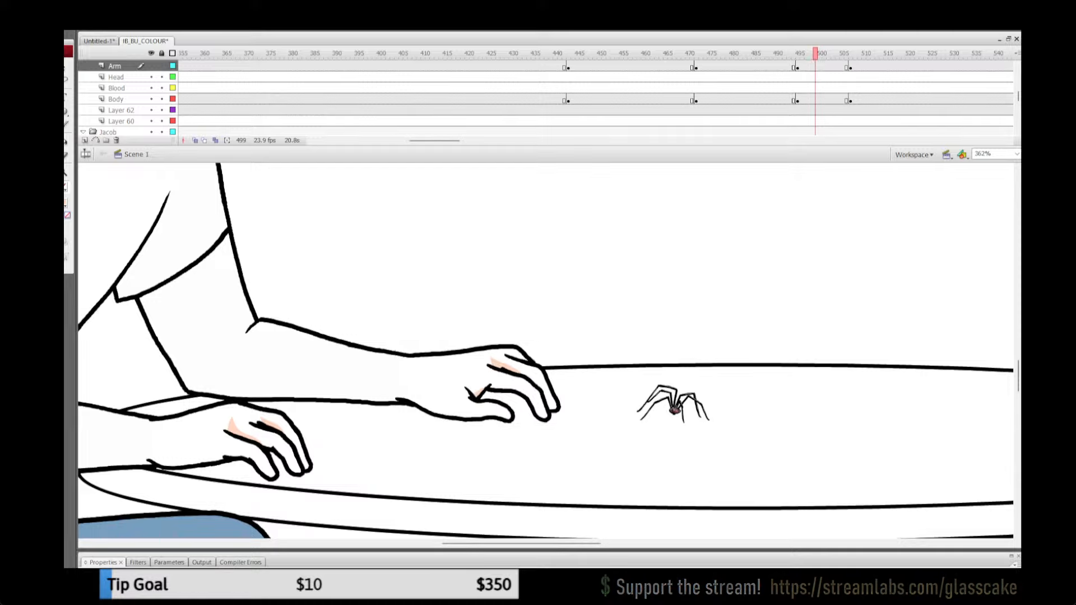
# Step: Replace the uncoloured flat hand on the Arm layer at frame 510 with the shaded copy
pyautogui.click(864, 53)
pyautogui.click(478, 385)
pyautogui.press('Delete')
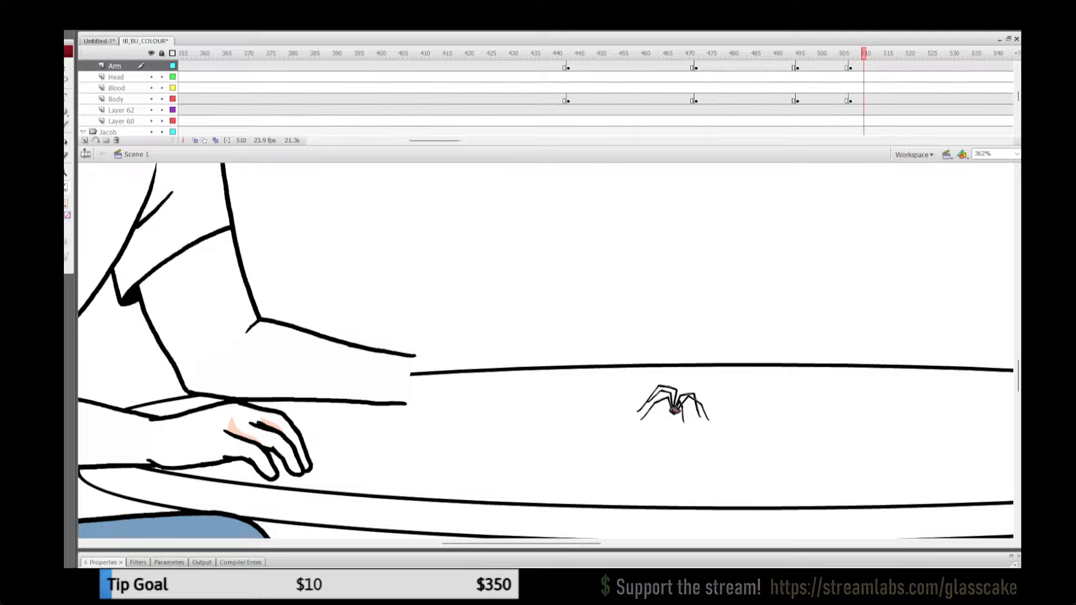
pyautogui.hotkey('ctrl', 'z')
pyautogui.press('Escape')
# Step: Play back the pointing gesture with both seated men in view to check the replaced hands
pyautogui.moveTo(864, 53); pyautogui.dragTo(890, 53)
pyautogui.doubleClick(66, 172)
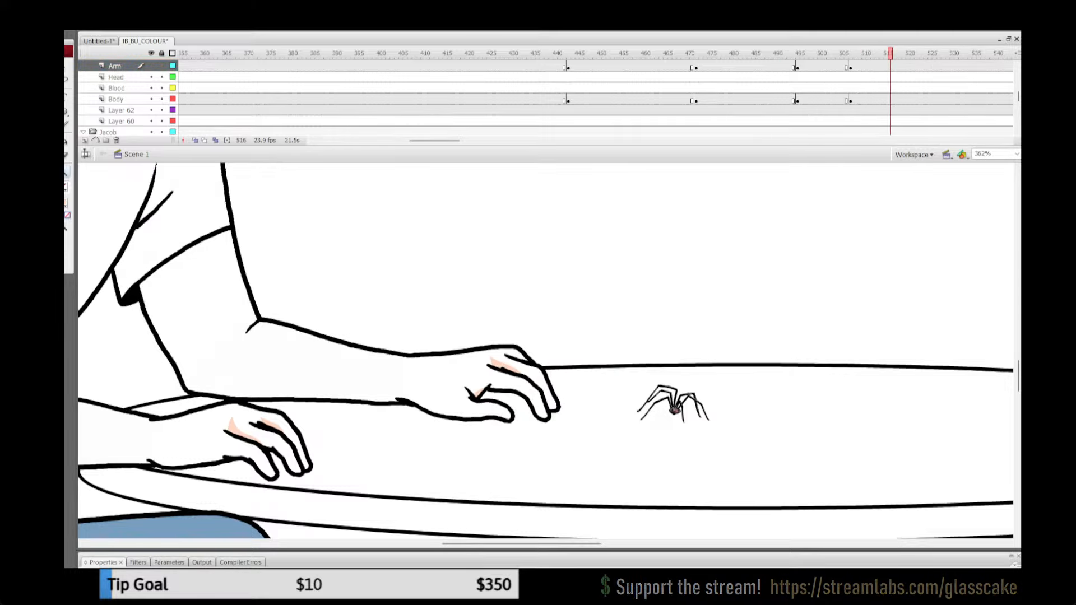
pyautogui.moveTo(682, 53); pyautogui.dragTo(780, 53)
pyautogui.press('Return')
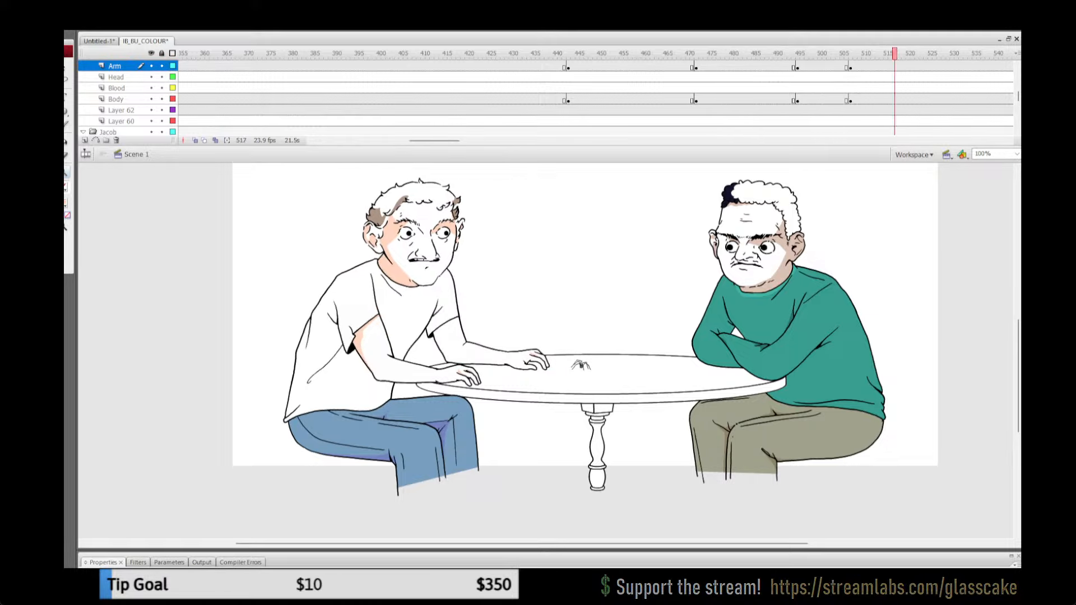
pyautogui.click(683, 66)
pyautogui.moveTo(682, 53); pyautogui.dragTo(714, 53)
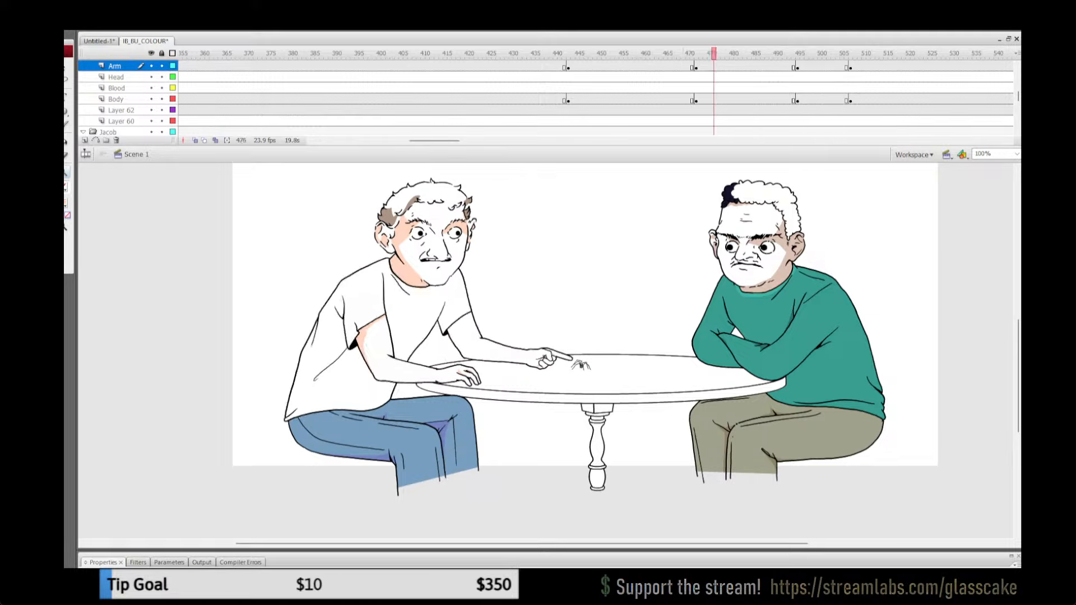
pyautogui.hotkey('ctrl', '2')
pyautogui.press('Return')
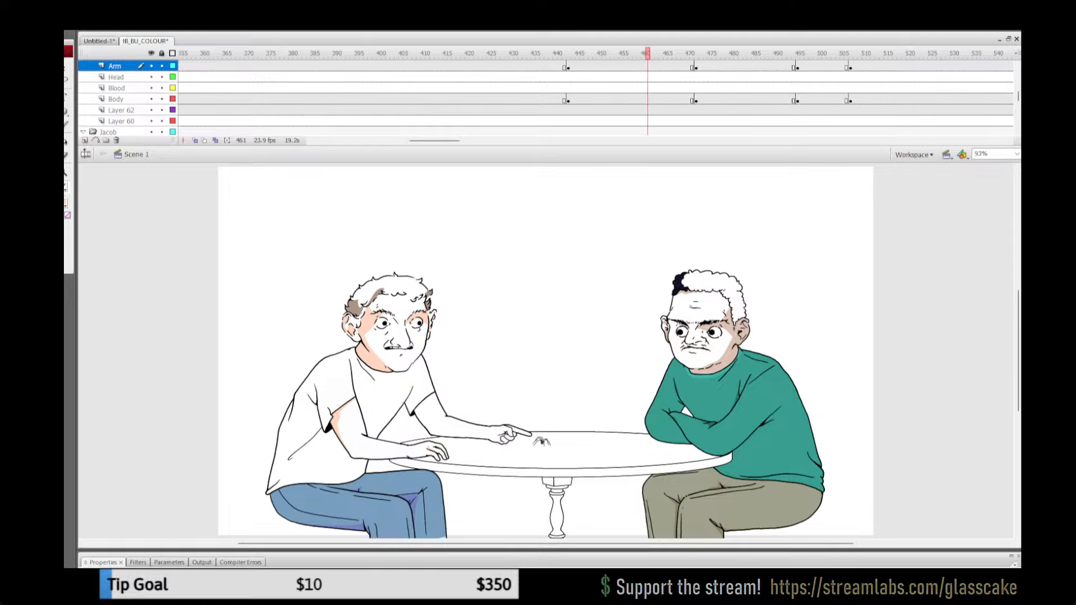
# Step: Open the white-shirted man's far upper arm group at frame 450 and draw a red shadow boundary just below the sleeve hem
pyautogui.moveTo(533, 54); pyautogui.dragTo(599, 54)
pyautogui.press('z')
pyautogui.click(390, 394)
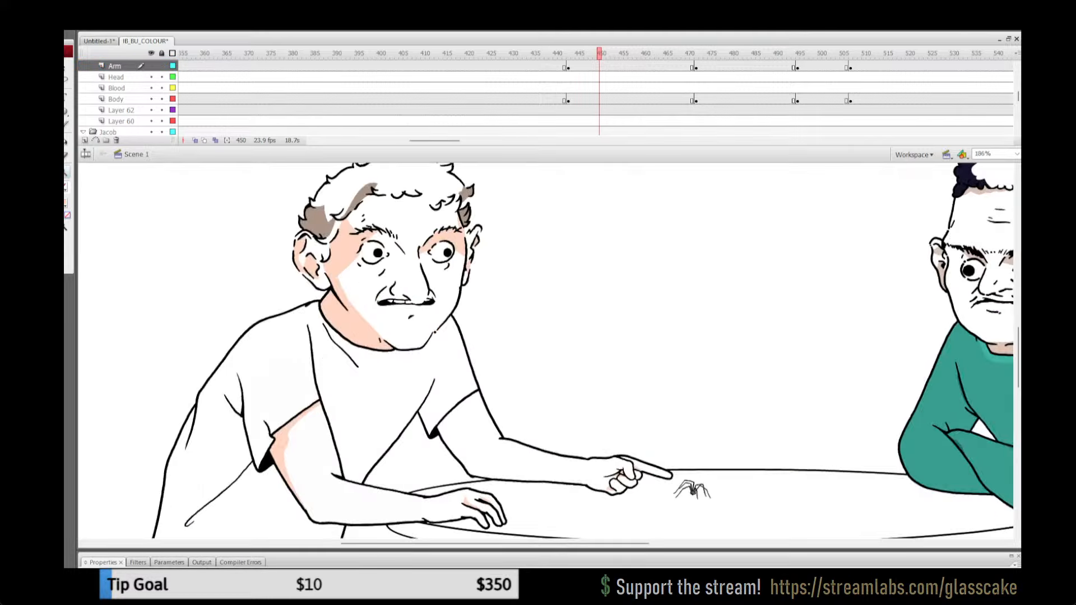
pyautogui.click(436, 400)
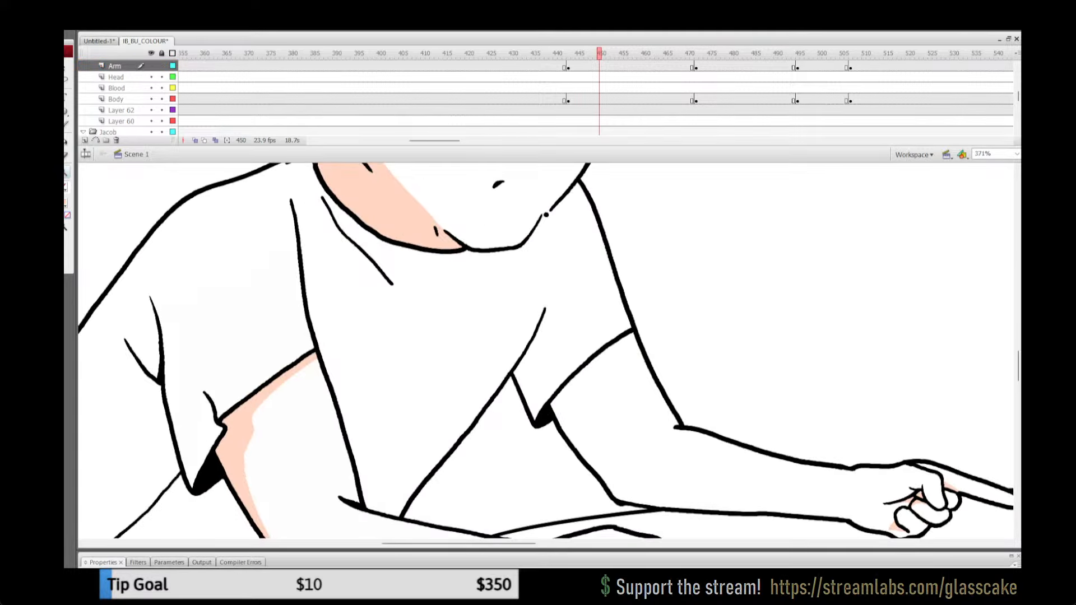
pyautogui.press('q')
pyautogui.click(587, 363)
pyautogui.doubleClick(586, 363)
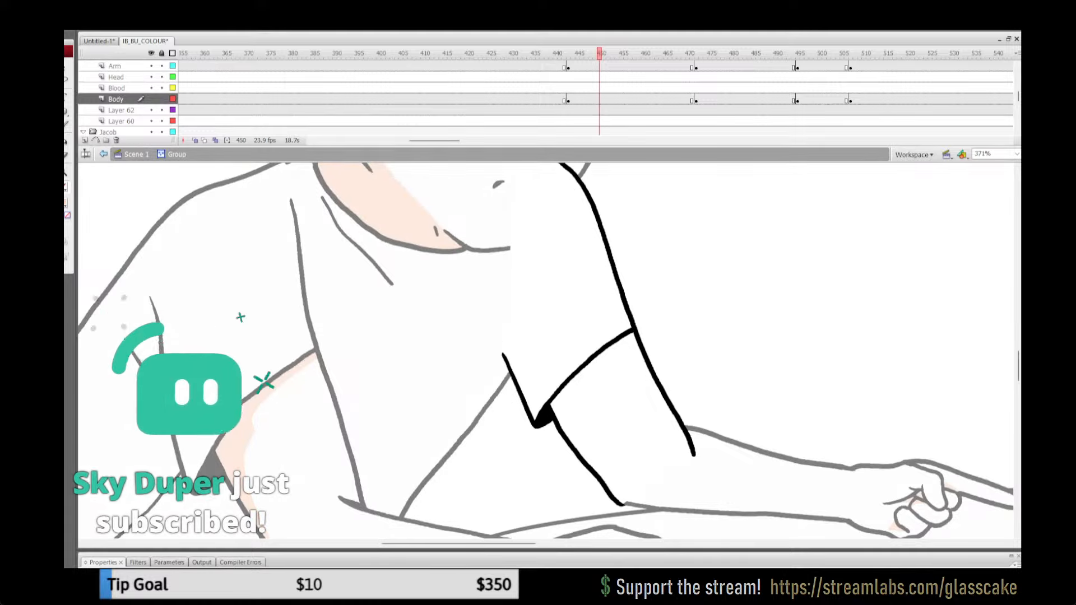
pyautogui.press('y')
pyautogui.moveTo(569, 397)
pyautogui.mouseDown()
pyautogui.moveTo(574, 448)
pyautogui.moveTo(653, 335)
pyautogui.mouseUp()
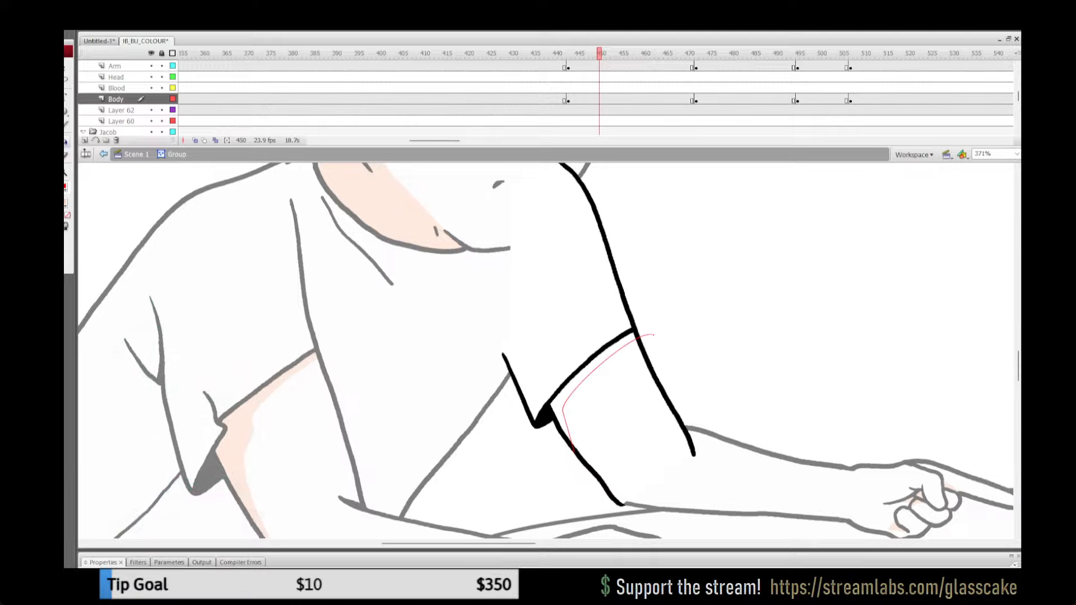
# Step: Fill the strip below the far sleeve with the peach shadow colour, remove the red boundary stroke and leave the group
pyautogui.click(577, 379)
pyautogui.hotkey('ctrl', 'a')
pyautogui.click(66, 188)
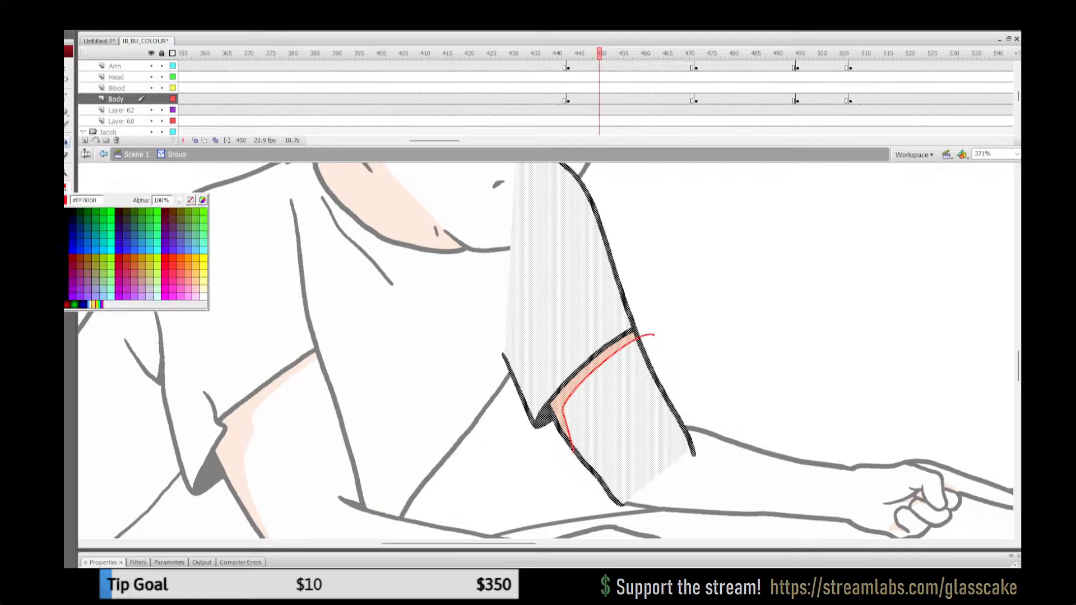
pyautogui.click(192, 200)
pyautogui.press('q')
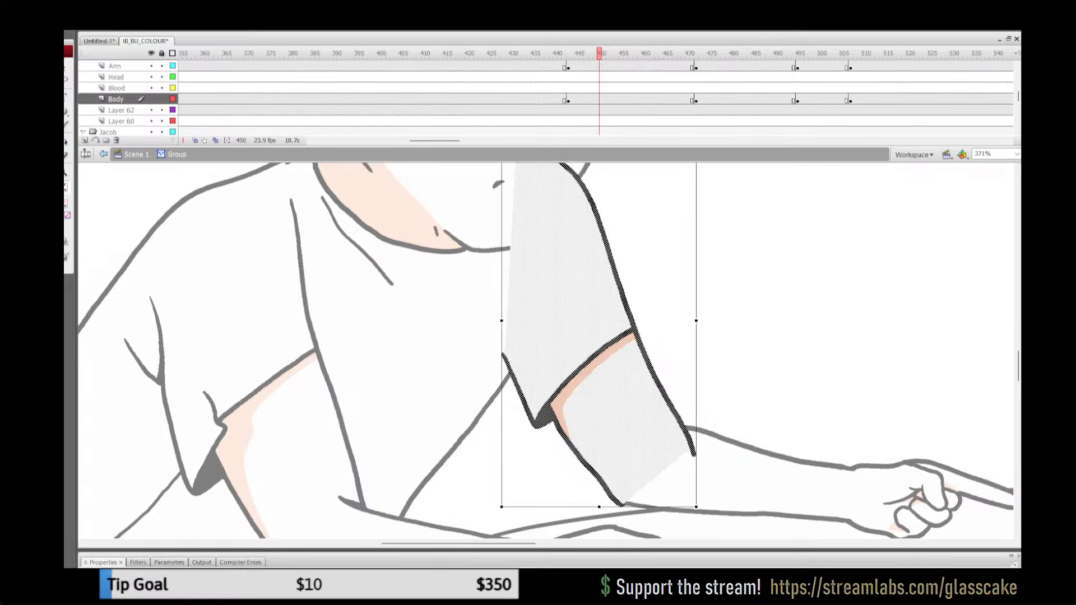
pyautogui.doubleClick(784, 280)
pyautogui.press('b')
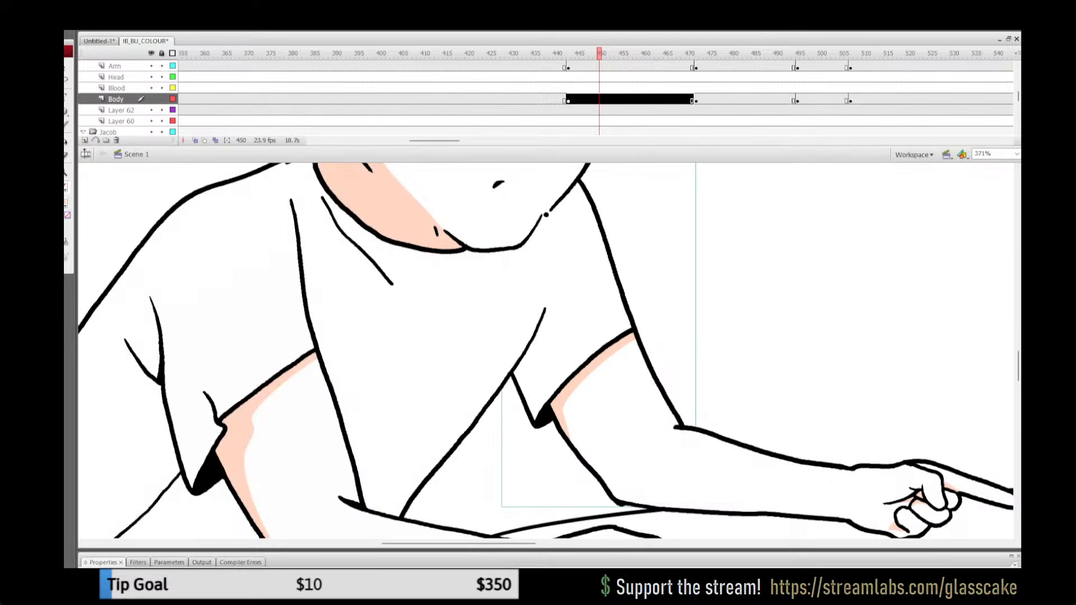
# Step: Open the uncoloured far upper arm's group on the Body layer at frame 475 and paste the shaded arm in place
pyautogui.hotkey('ctrl', '1')
pyautogui.hotkey('ctrl', '=')
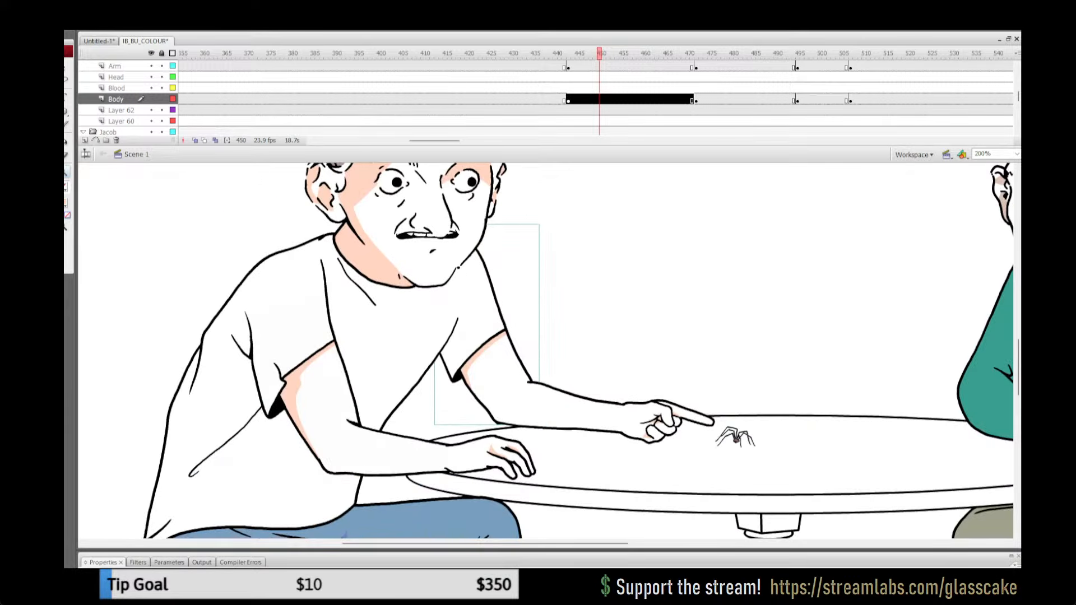
pyautogui.click(714, 89)
pyautogui.click(709, 99)
pyautogui.press('q')
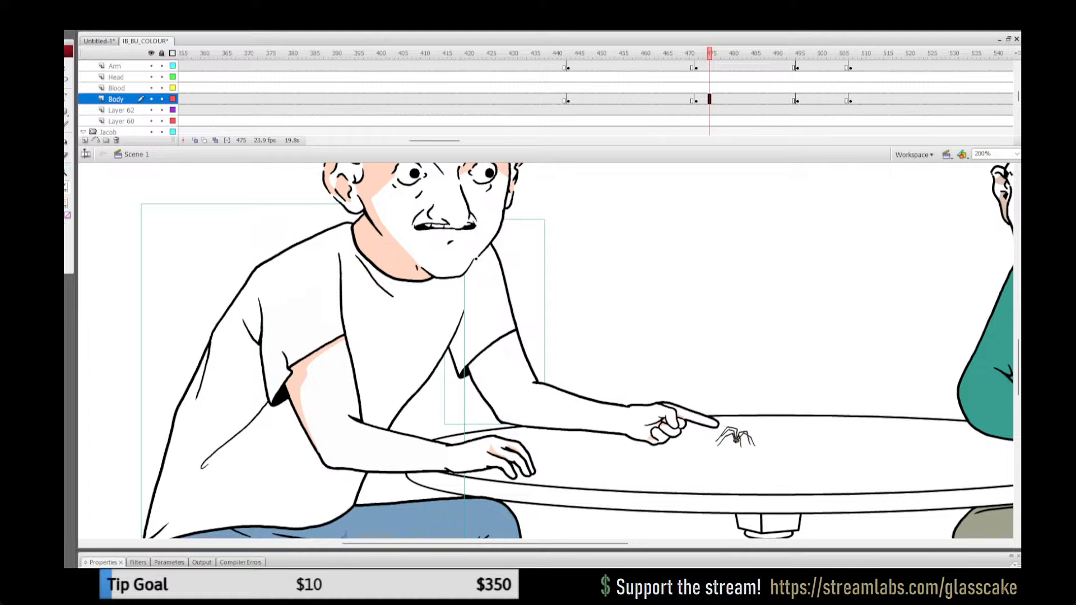
pyautogui.click(605, 303)
pyautogui.doubleClick(492, 317)
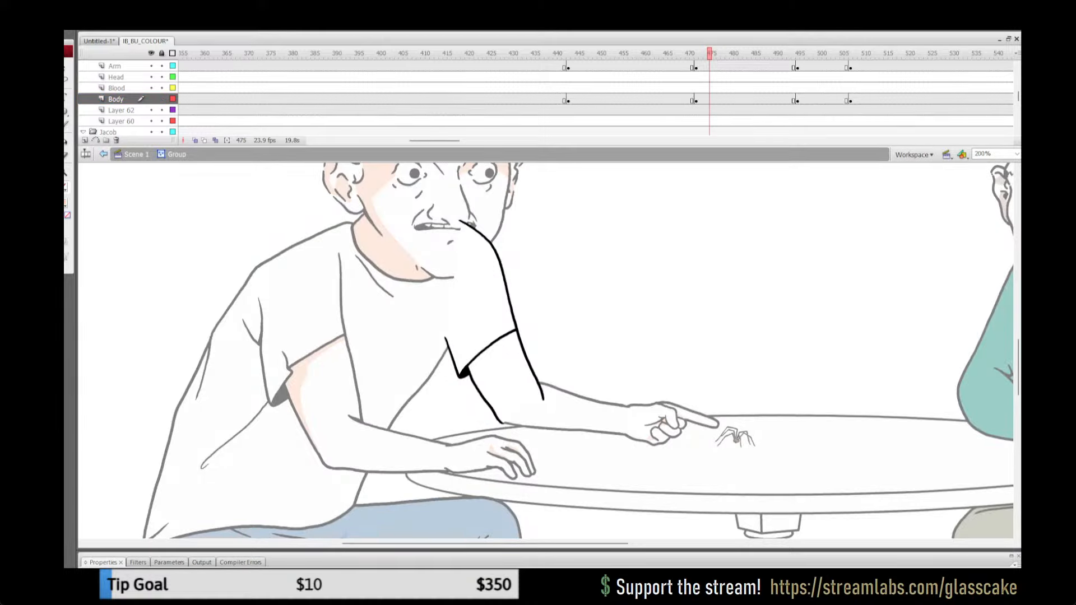
pyautogui.hotkey('ctrl', 'shift', 'v')
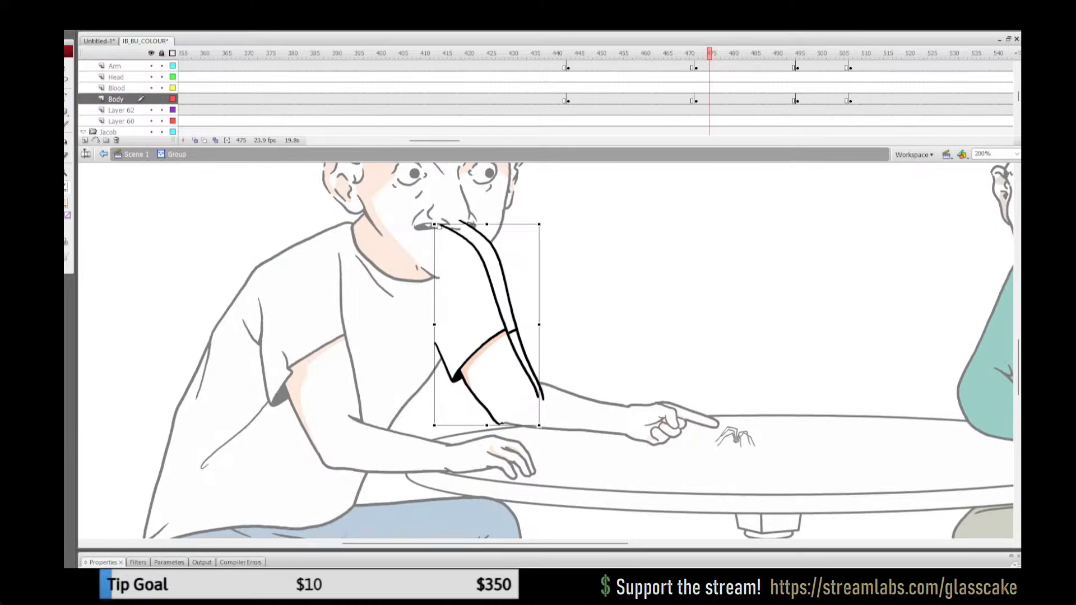
# Step: Nudge the pasted shaded arm across and slightly up until its shoulder line meets the uncoloured arm's shoulder
pyautogui.press('Right')
pyautogui.press('Right')
pyautogui.press('Right')
pyautogui.press('Right')
pyautogui.press('Right')
pyautogui.press('Right')
pyautogui.press('Right')
pyautogui.press('Right')
pyautogui.press('Right')
pyautogui.press('Right')
pyautogui.press('Right')
pyautogui.press('Right')
pyautogui.press('Right')
pyautogui.press('Right')
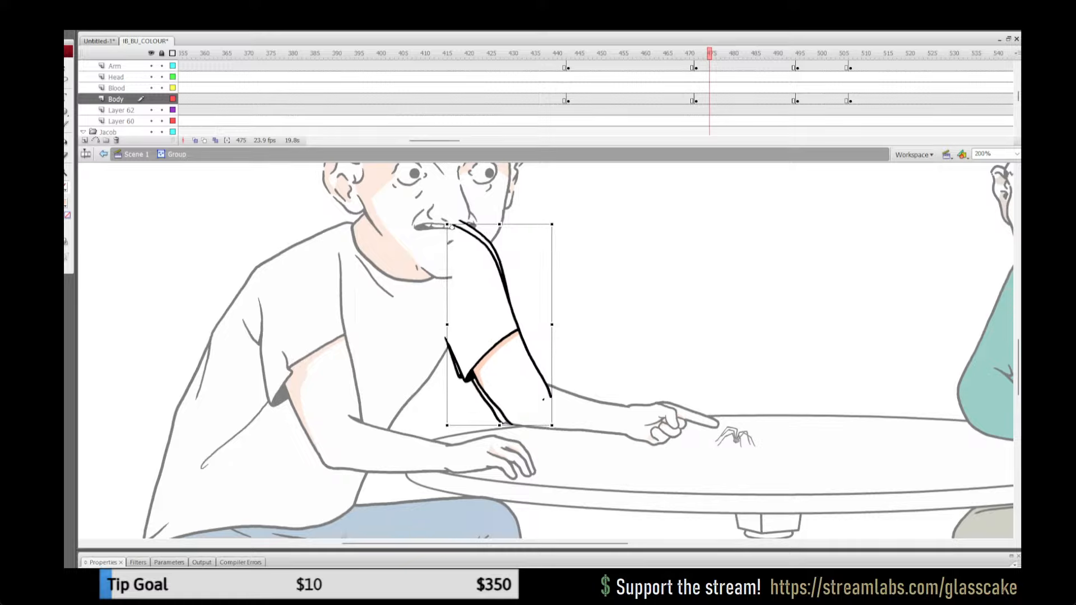
pyautogui.hotkey('ctrl', 'b')
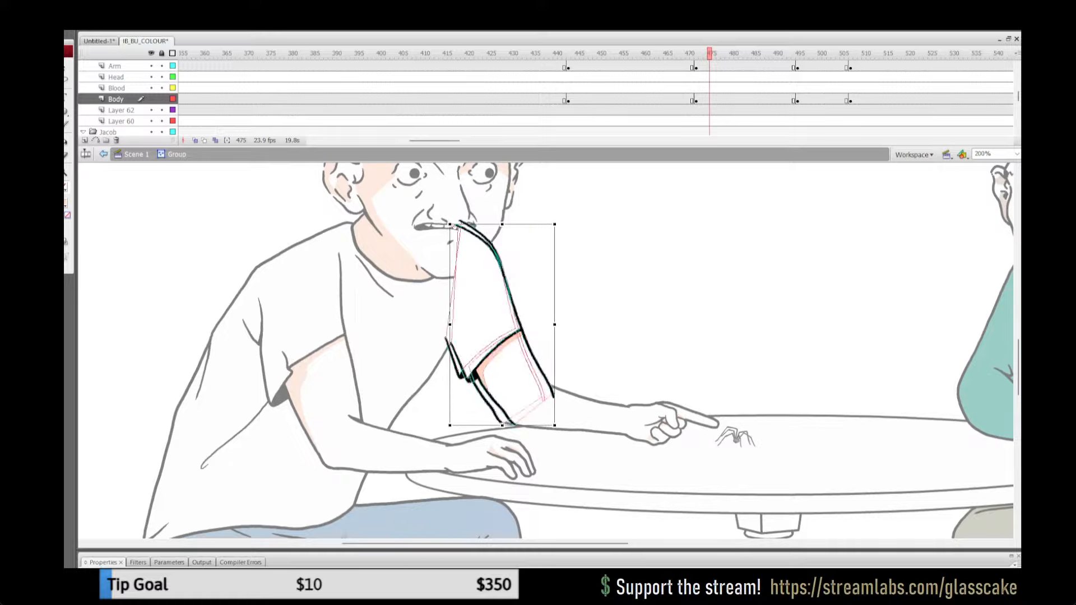
pyautogui.hotkey('ctrl', 'z')
pyautogui.press('Up')
pyautogui.press('Up')
pyautogui.press('Up')
pyautogui.press('Up')
pyautogui.press('Right')
pyautogui.press('Right')
pyautogui.press('Right')
pyautogui.press('Right')
pyautogui.press('Right')
pyautogui.press('Right')
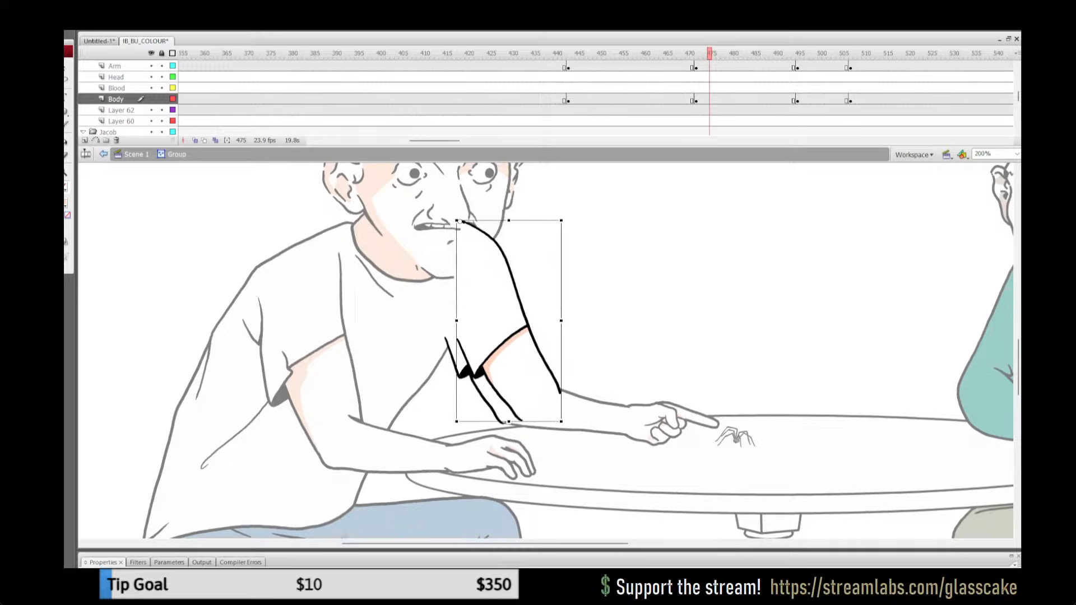
pyautogui.press('Left')
pyautogui.press('Left')
pyautogui.press('Left')
pyautogui.press('Left')
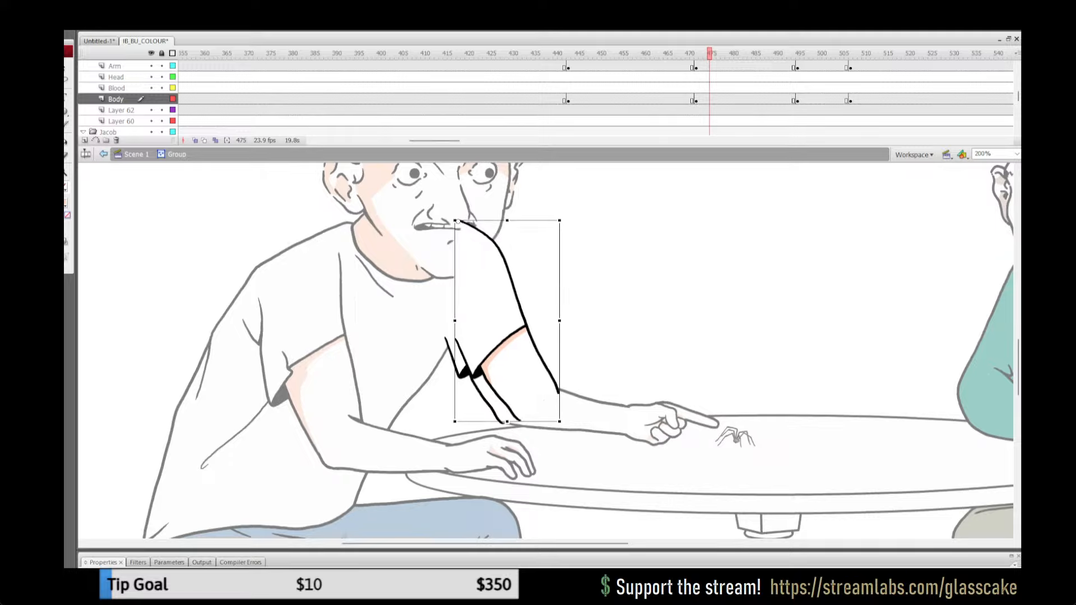
pyautogui.press('Left')
pyautogui.press('Left')
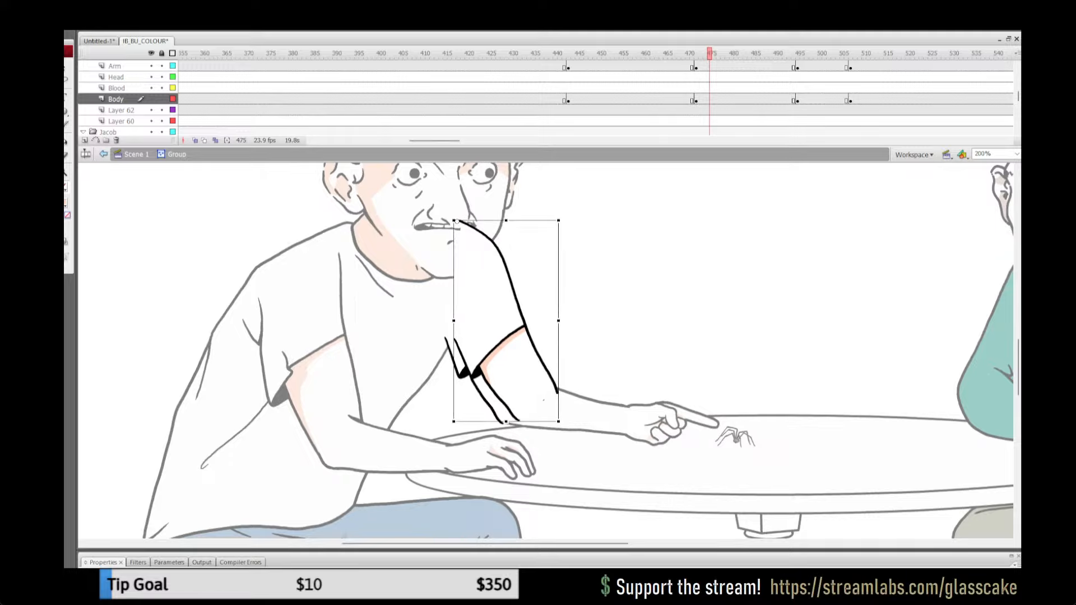
pyautogui.click(173, 99)
pyautogui.click(173, 99)
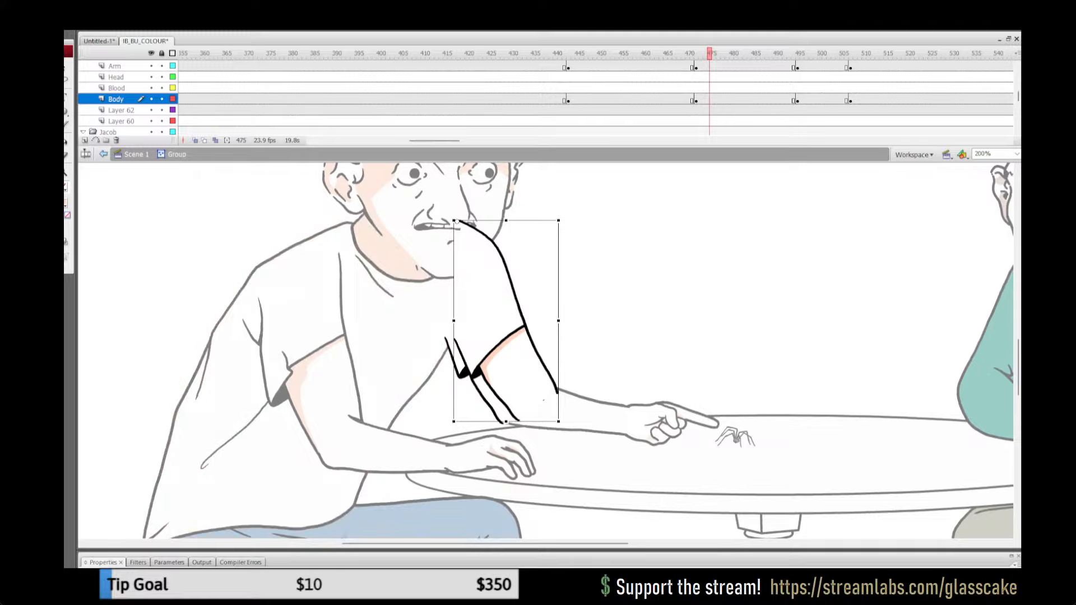
pyautogui.click(173, 65)
pyautogui.click(172, 65)
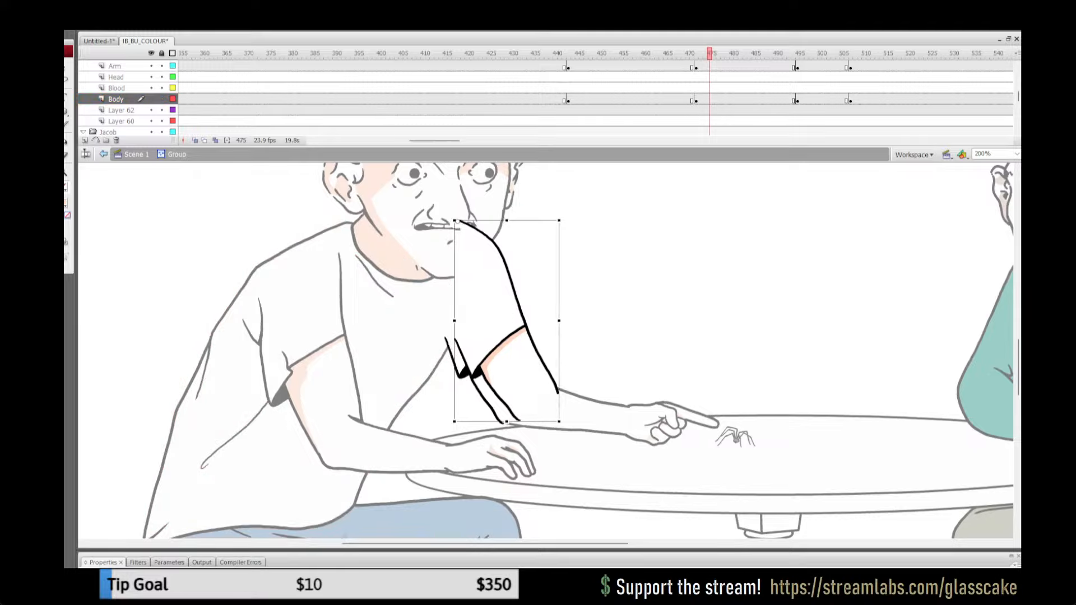
pyautogui.hotkey('ctrl', 'z')
pyautogui.hotkey('ctrl', 'z')
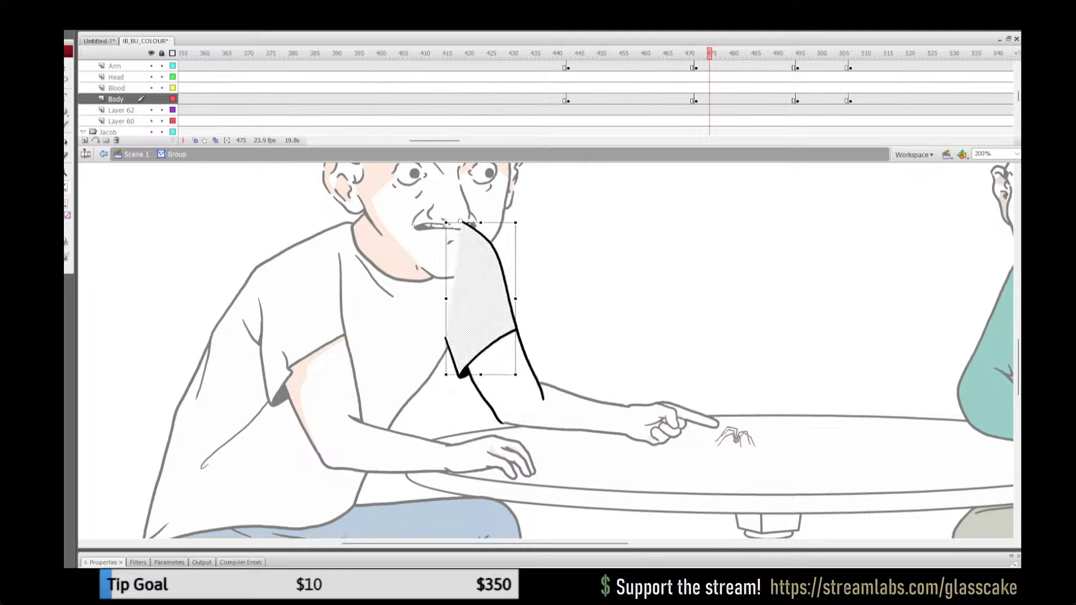
pyautogui.hotkey('ctrl', 'y')
pyautogui.hotkey('ctrl', 'y')
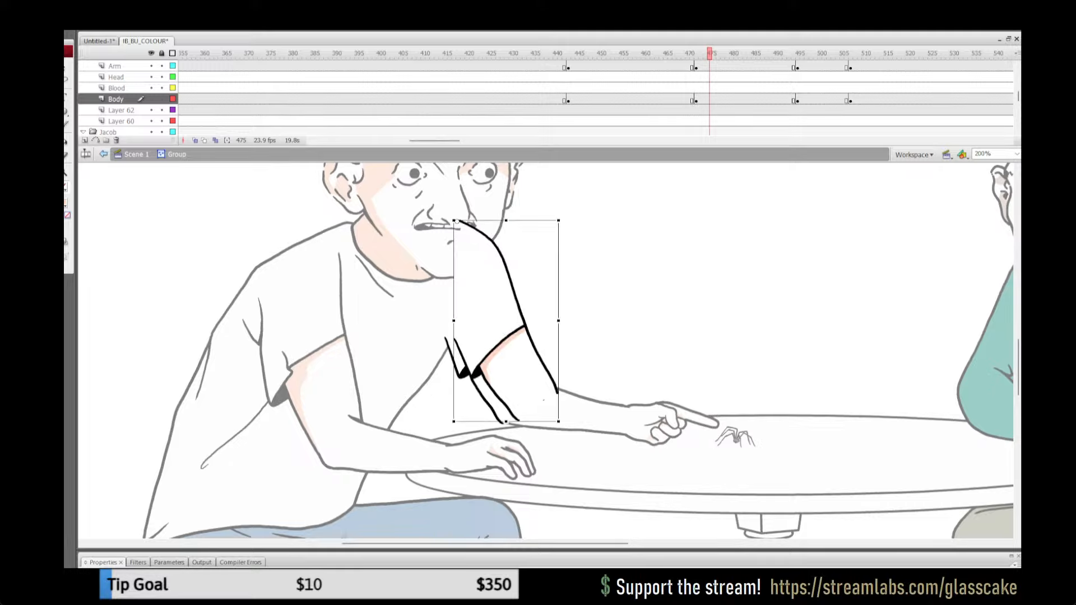
# Step: Rotate the shaded arm slightly clockwise to match the uncoloured arm, and replace the group's old artwork with it
pyautogui.moveTo(560, 424); pyautogui.dragTo(543, 428)
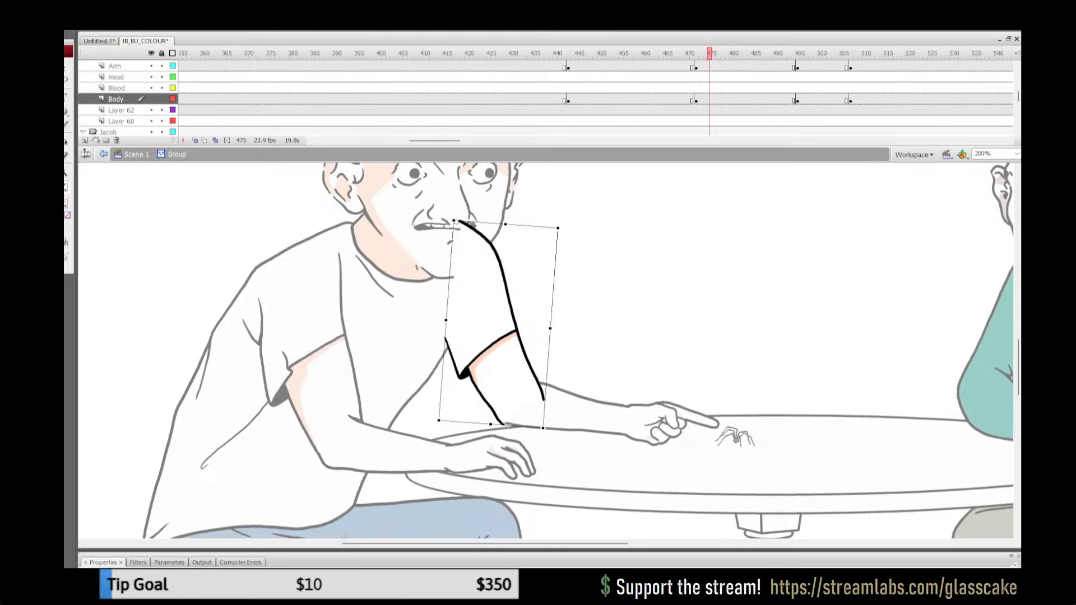
pyautogui.press('Escape')
pyautogui.hotkey('ctrl', 'a')
pyautogui.hotkey('ctrl', 'x')
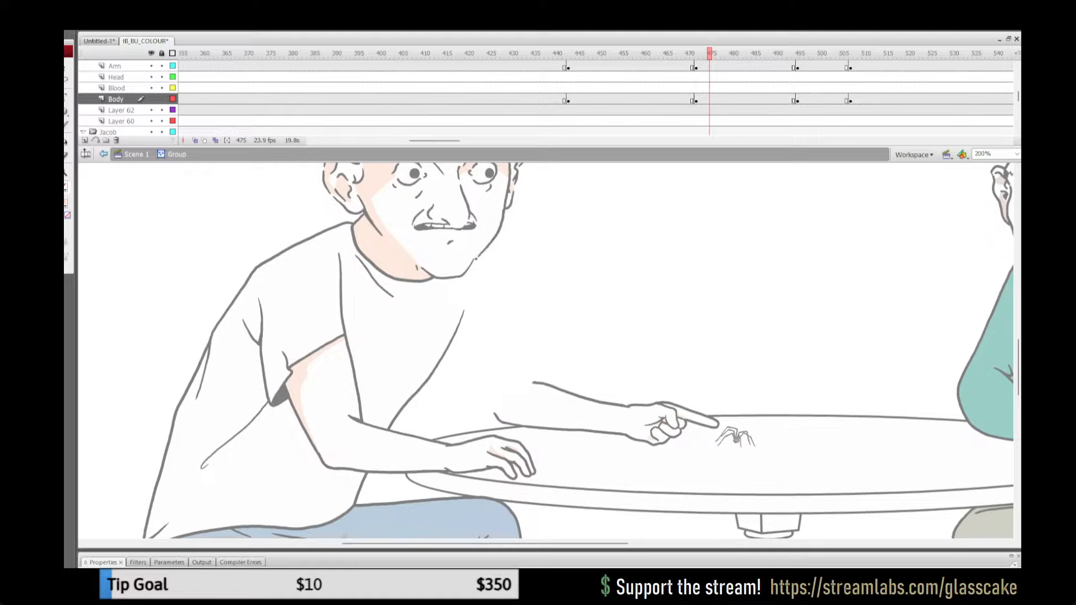
pyautogui.hotkey('ctrl', 'shift', 'v')
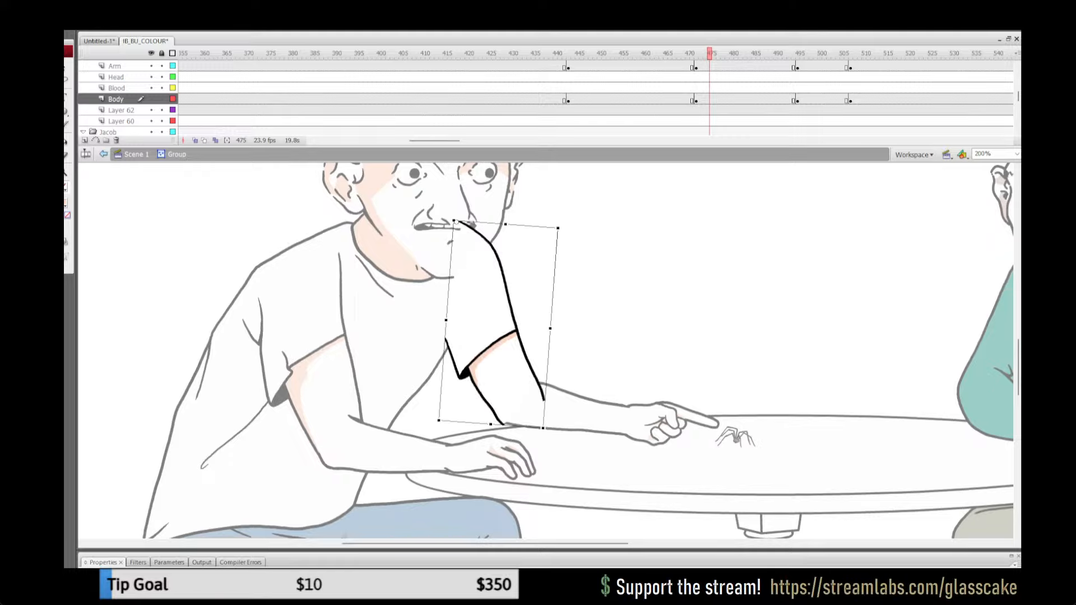
# Step: Nudge the rotated shaded arm slightly up into line with the forearm, break it apart and return to Scene 1
pyautogui.press('Up')
pyautogui.press('Up')
pyautogui.press('Up')
pyautogui.press('Up')
pyautogui.press('Left')
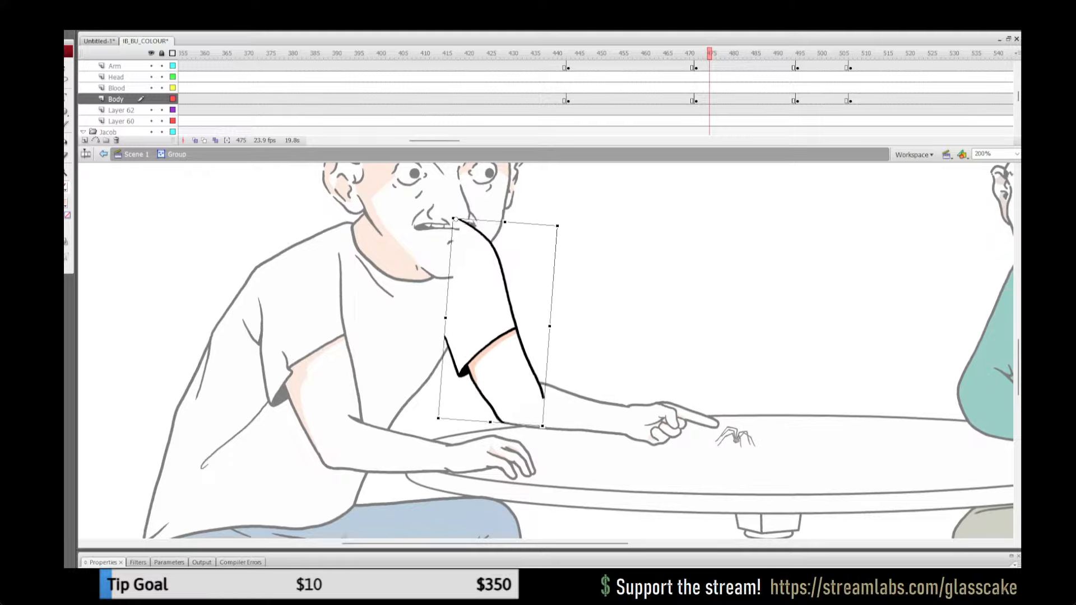
pyautogui.press('Escape')
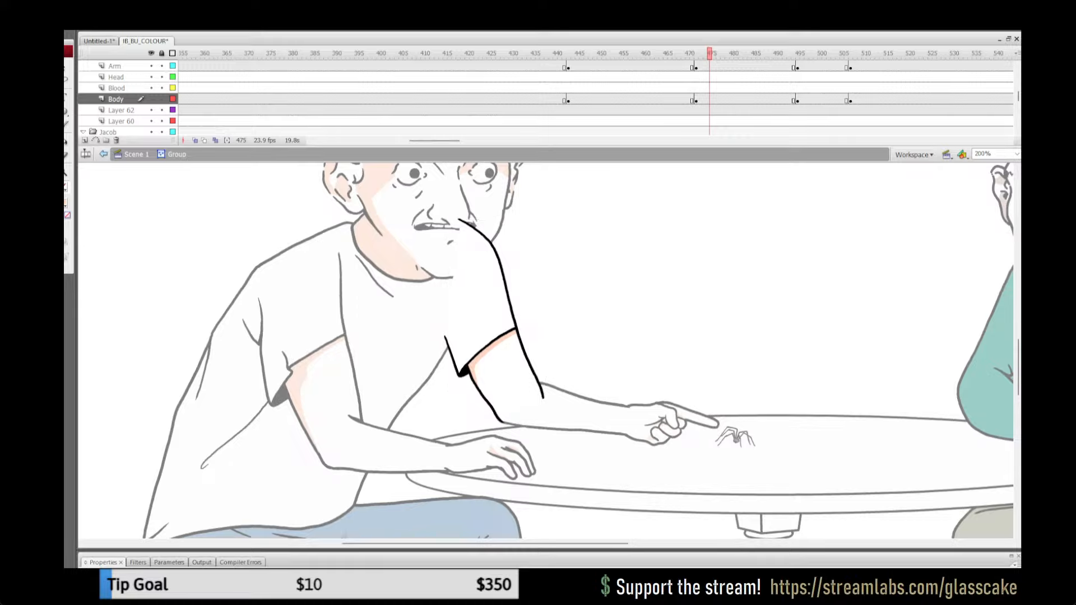
pyautogui.hotkey('ctrl', 'a')
pyautogui.hotkey('ctrl', 'b')
pyautogui.click(136, 154)
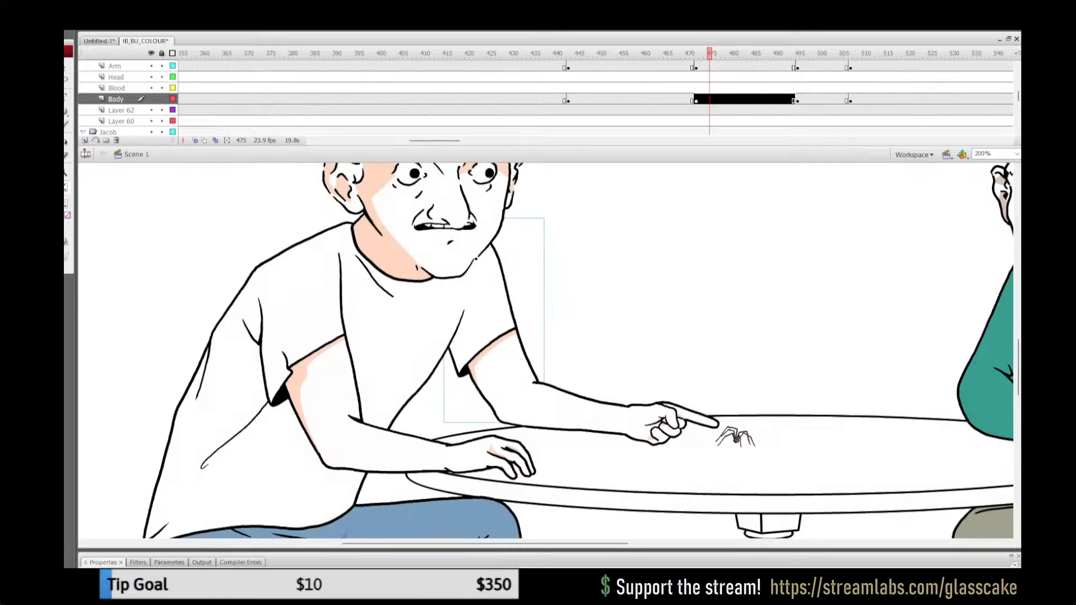
# Step: Play the pointing gesture through to frame 511 to check the far upper arm's shading
pyautogui.press('Escape')
pyautogui.click(671, 99)
pyautogui.press('Return')
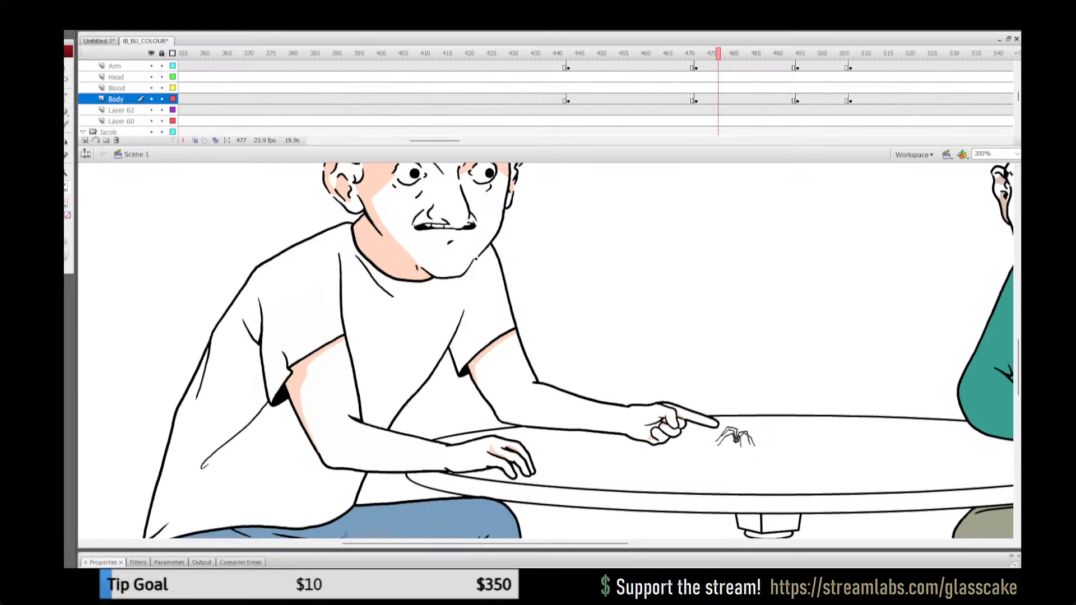
pyautogui.click(661, 88)
pyautogui.press('Return')
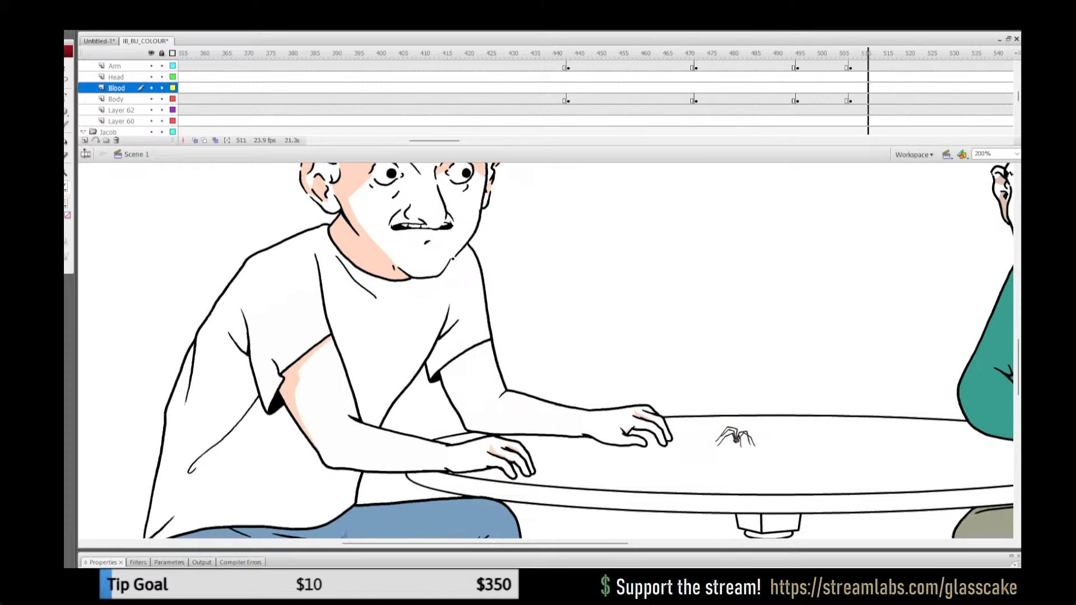
# Step: Copy the shaded far upper arm artwork from inside its Body layer group at frame 449
pyautogui.press('Return')
pyautogui.click(635, 99)
pyautogui.click(507, 88)
pyautogui.click(771, 99)
pyautogui.click(639, 100)
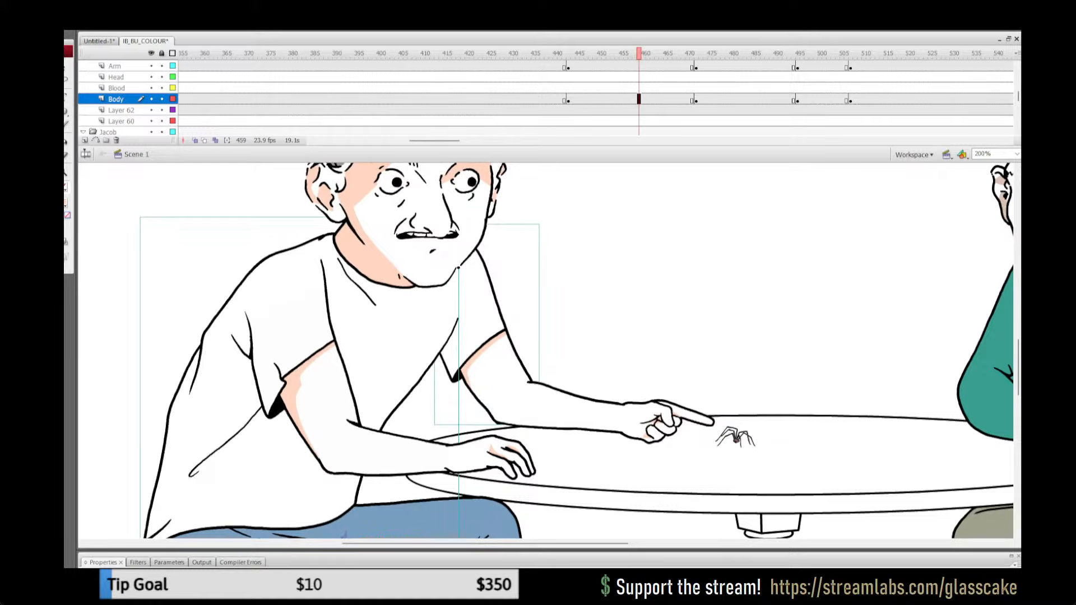
pyautogui.click(547, 88)
pyautogui.click(595, 99)
pyautogui.click(594, 314)
pyautogui.click(496, 364)
pyautogui.doubleClick(496, 364)
pyautogui.hotkey('ctrl', 'a')
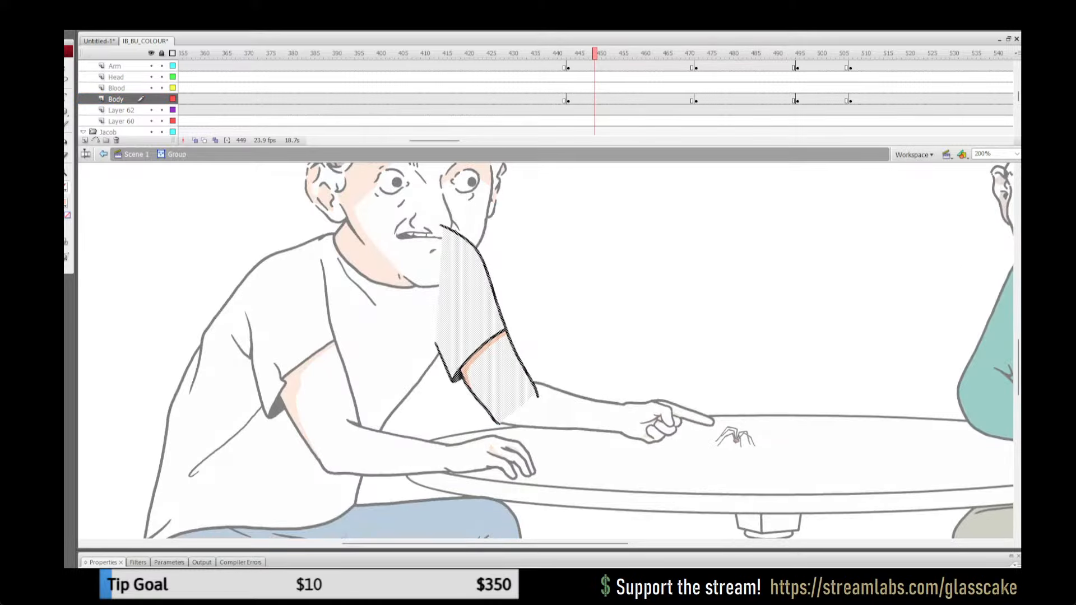
# Step: Paste the shaded arm in place inside the uncoloured far upper arm group at frame 430
pyautogui.click(136, 154)
pyautogui.click(511, 100)
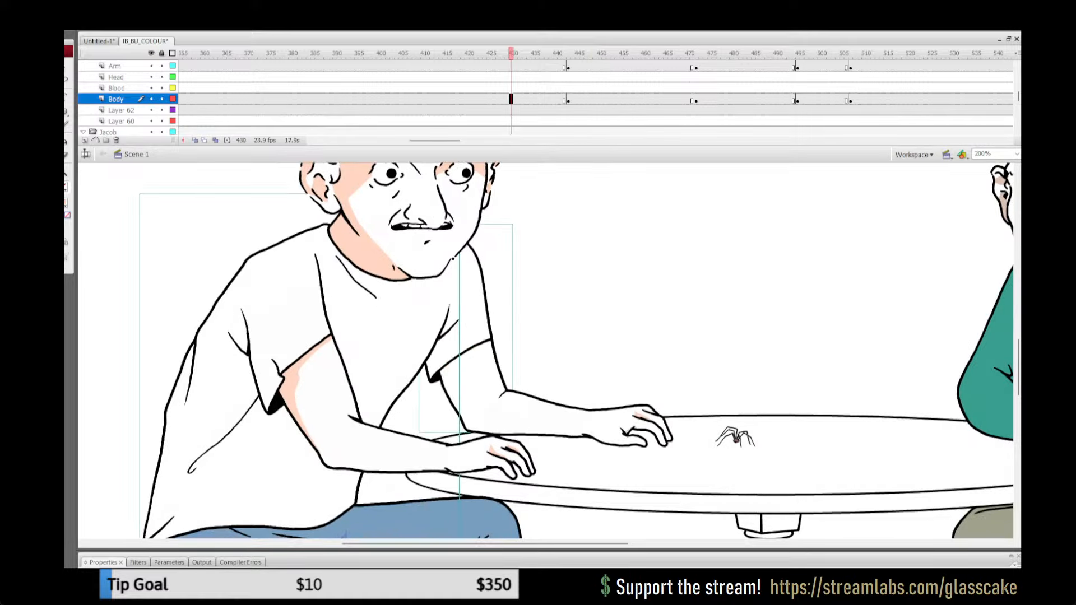
pyautogui.click(594, 314)
pyautogui.click(482, 359)
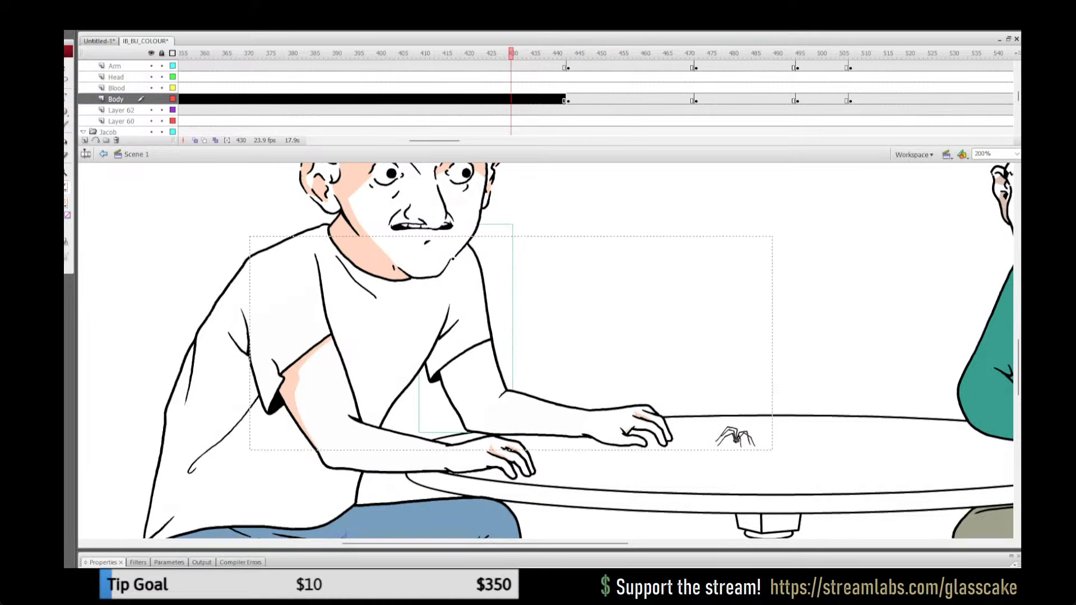
pyautogui.doubleClick(482, 359)
pyautogui.hotkey('ctrl', 'shift', 'v')
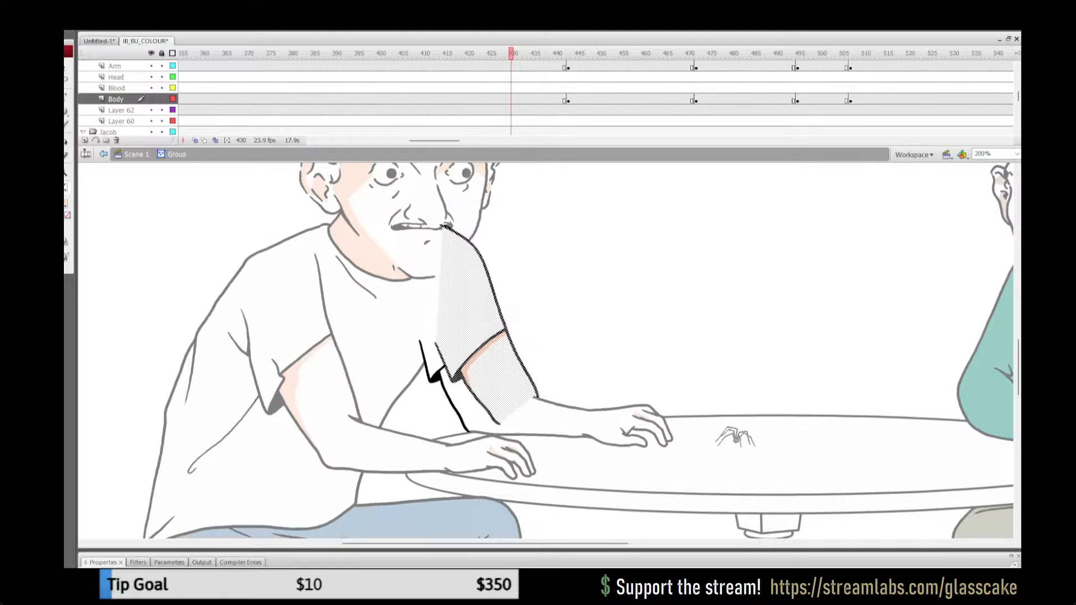
# Step: Rotate the pasted shaded arm clockwise and move it over the uncoloured arm's sleeve and outline
pyautogui.press('q')
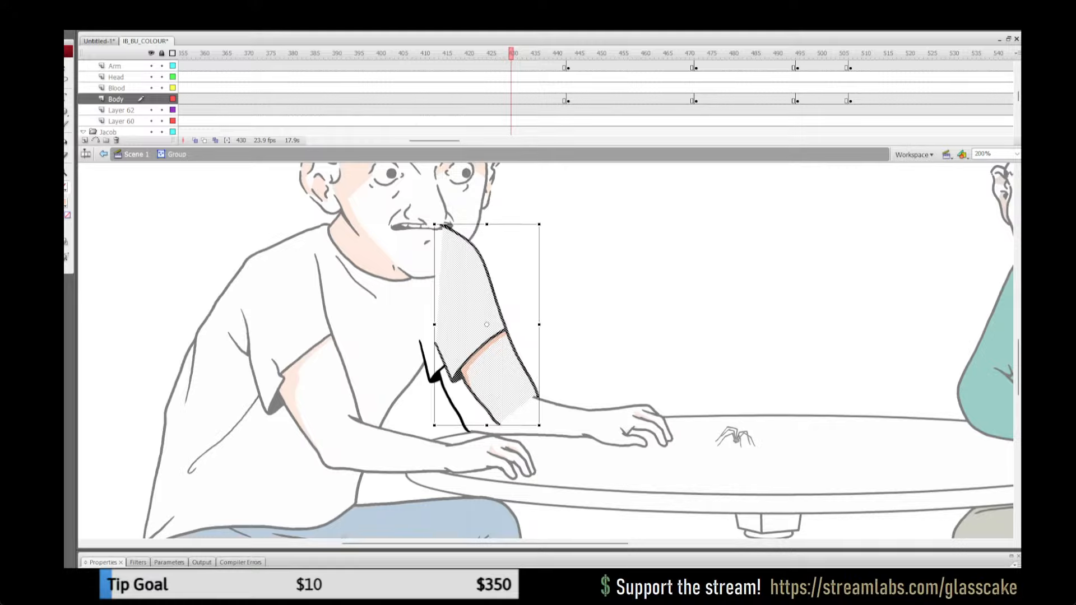
pyautogui.moveTo(540, 428); pyautogui.dragTo(521, 435)
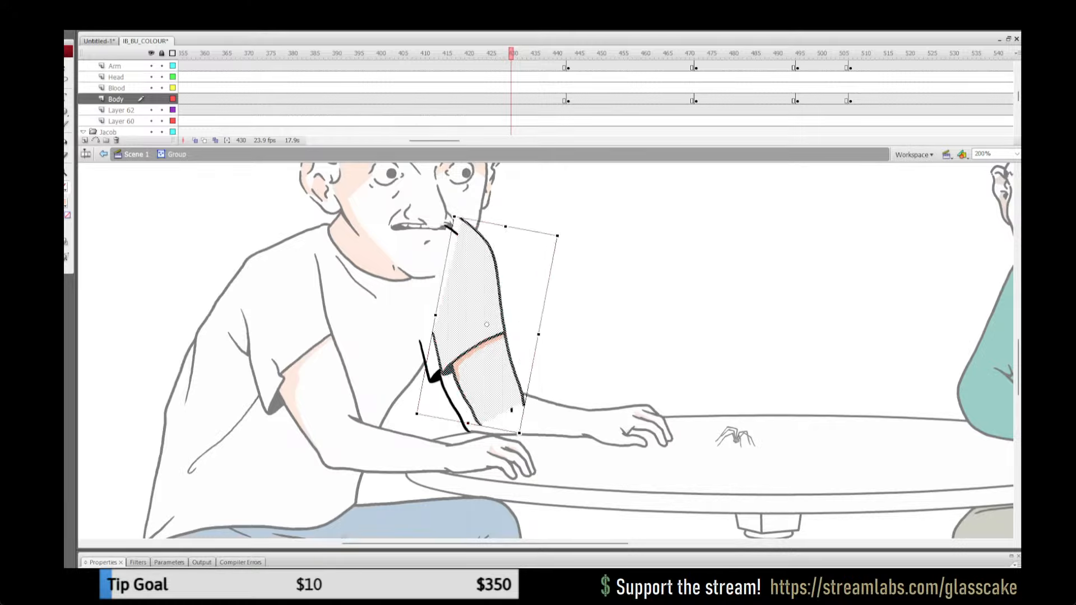
pyautogui.moveTo(487, 365); pyautogui.dragTo(473, 369)
pyautogui.press('Right')
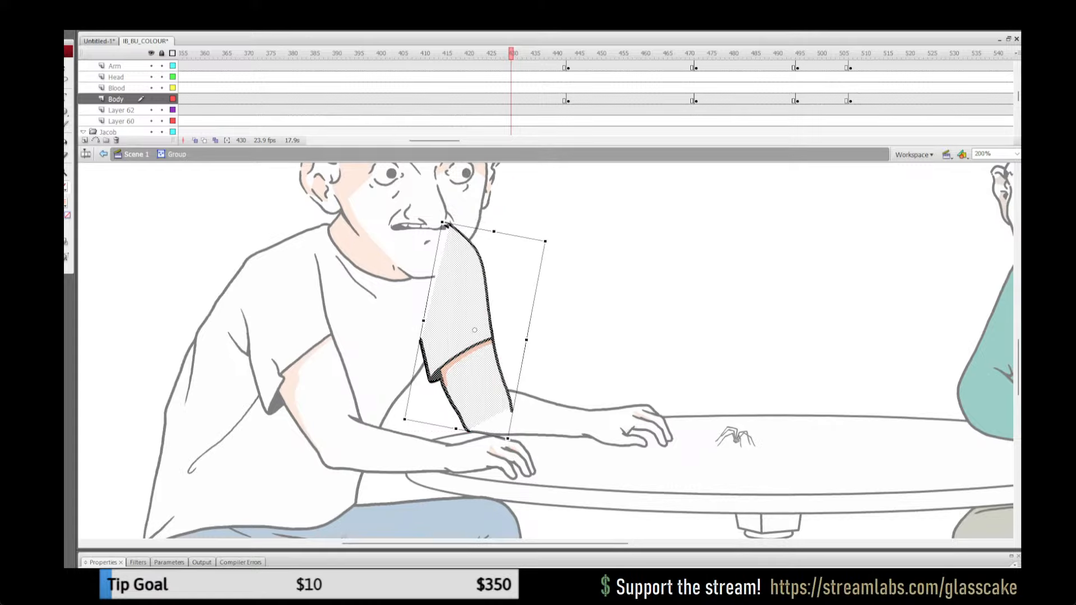
# Step: Set the shaded arm's pivot near the elbow and rotate it slightly counter-clockwise to match the uncoloured arm's outer line
pyautogui.moveTo(474, 331); pyautogui.dragTo(511, 411)
pyautogui.moveTo(545, 242); pyautogui.dragTo(541, 241)
pyautogui.press('Right')
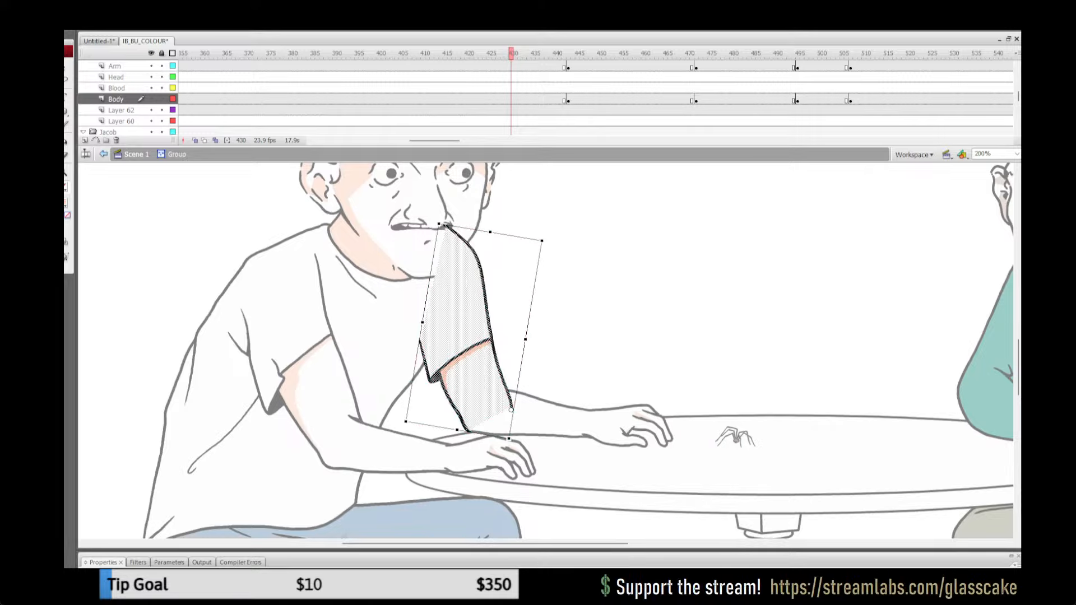
# Step: Replace the group's old uncoloured artwork with the aligned shaded arm at frame 430
pyautogui.hotkey('ctrl', 'x')
pyautogui.hotkey('ctrl', 'shift', 'v')
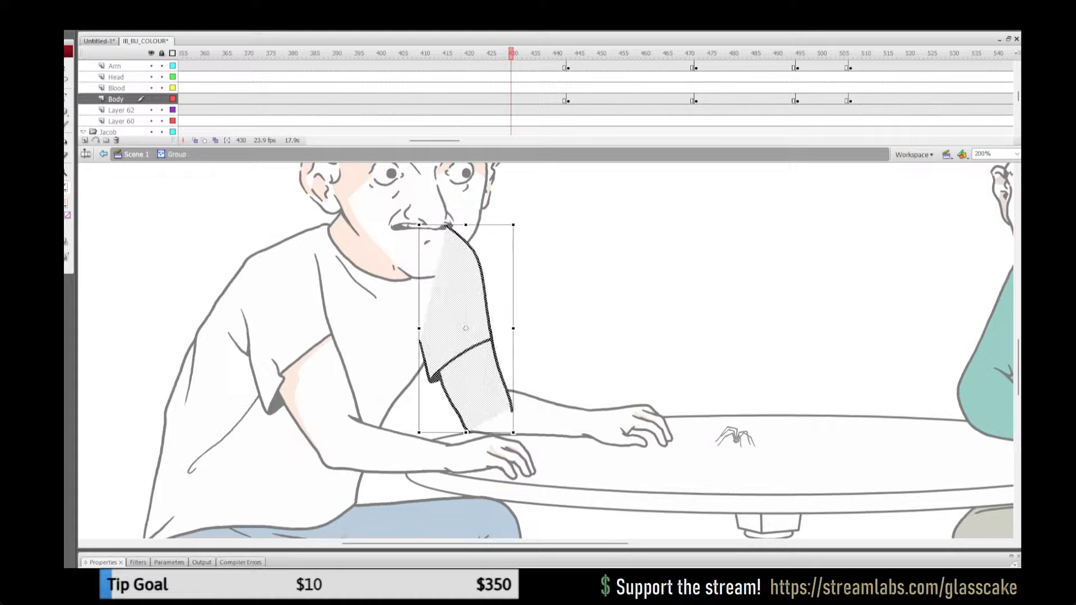
pyautogui.press('Delete')
pyautogui.hotkey('ctrl', 'z')
pyautogui.hotkey('ctrl', 'z')
pyautogui.hotkey('ctrl', 'z')
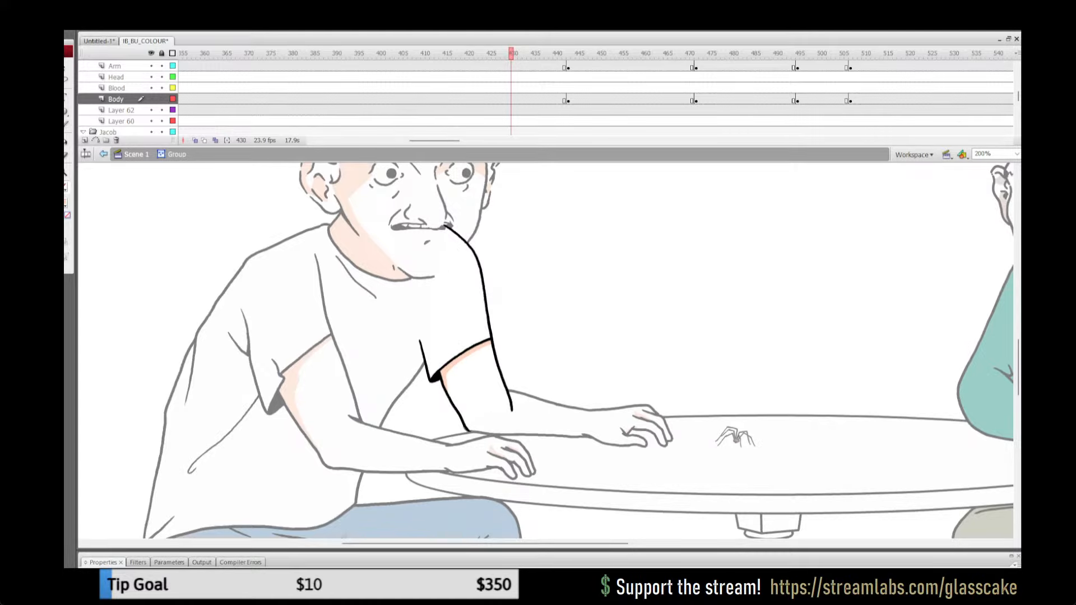
# Step: Play the pointing gesture in Scene 1, and copy the shaded far upper arm group at frame 434
pyautogui.press('Return')
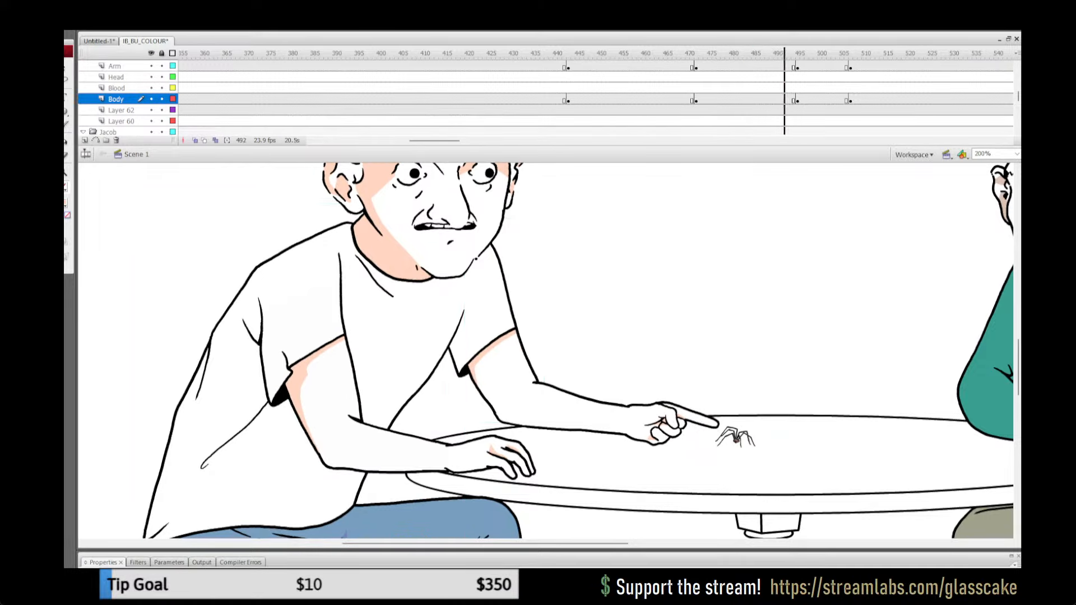
pyautogui.click(529, 99)
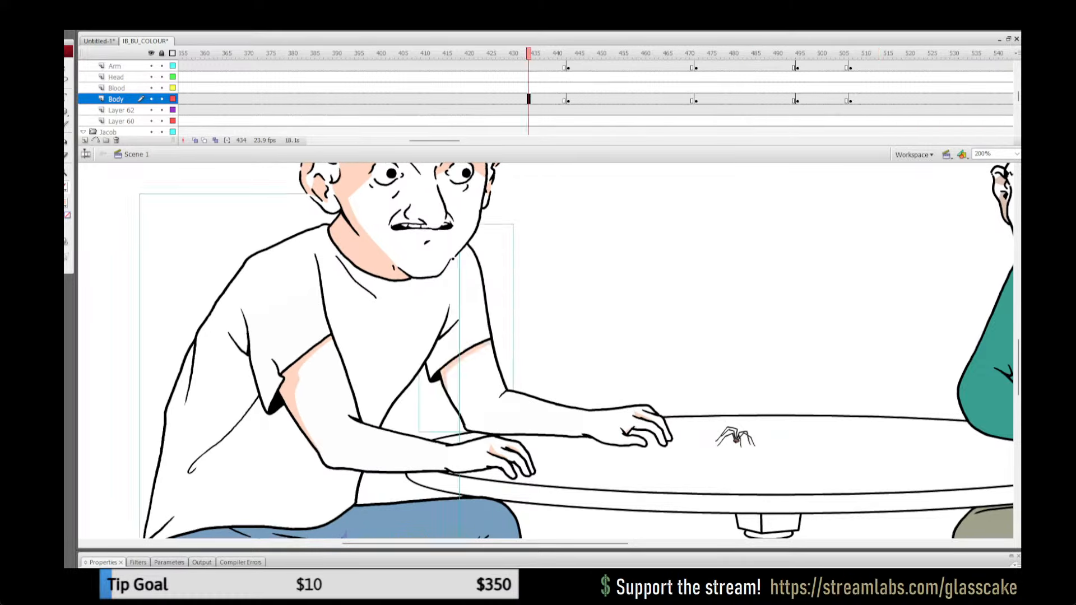
pyautogui.click(566, 326)
pyautogui.click(447, 370)
# Step: Replace the uncoloured far upper arm at frame 510 with the copied shaded group, sent to the back of the Body layer
pyautogui.click(863, 100)
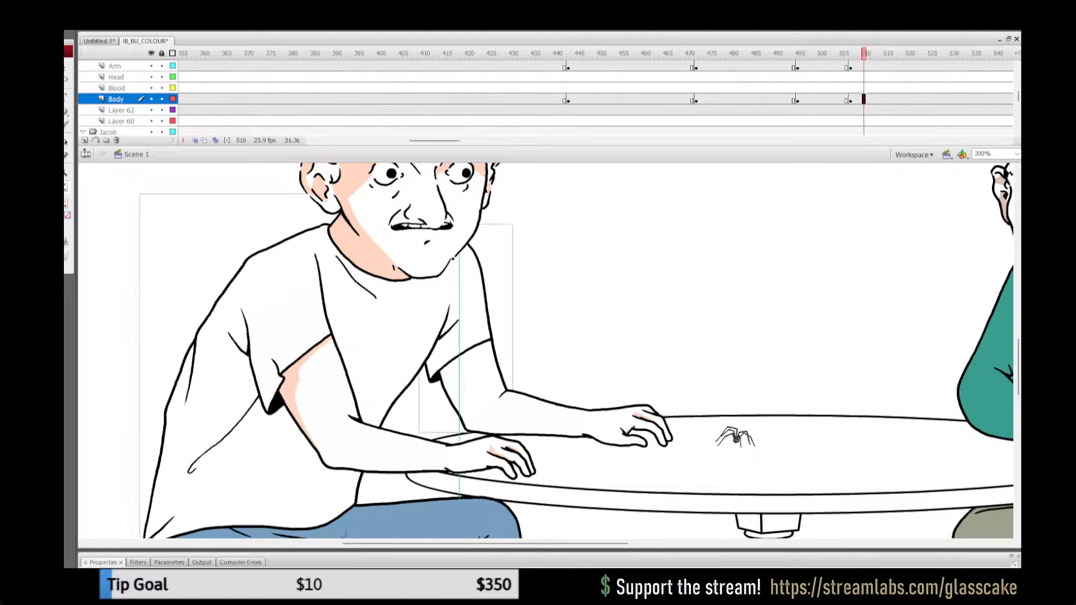
pyautogui.click(566, 325)
pyautogui.click(471, 367)
pyautogui.press('Delete')
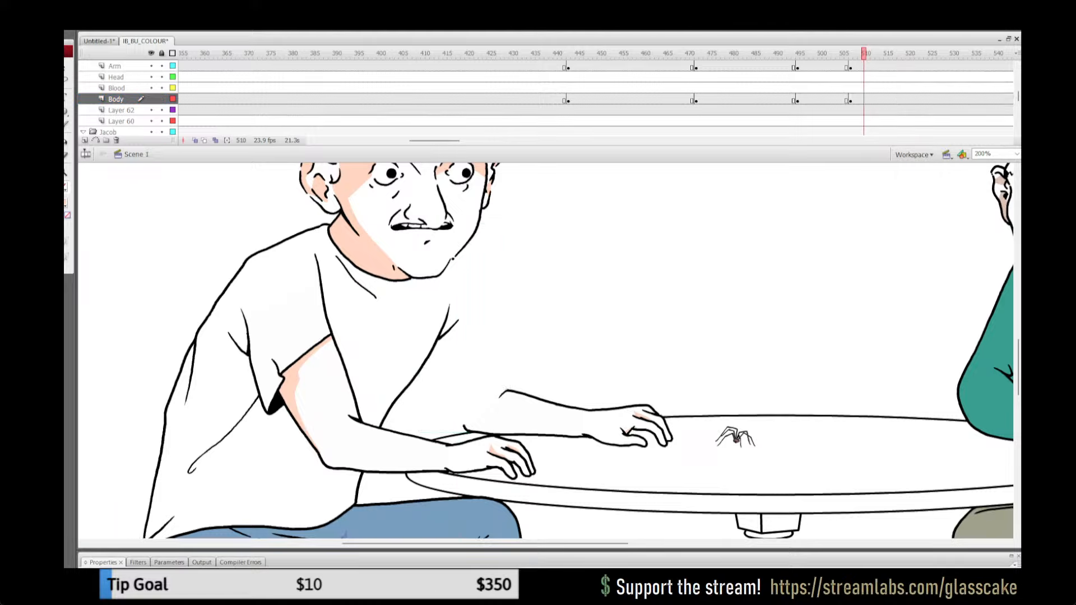
pyautogui.hotkey('ctrl', 'shift', 'v')
pyautogui.hotkey('ctrl', 'shift', 'Down')
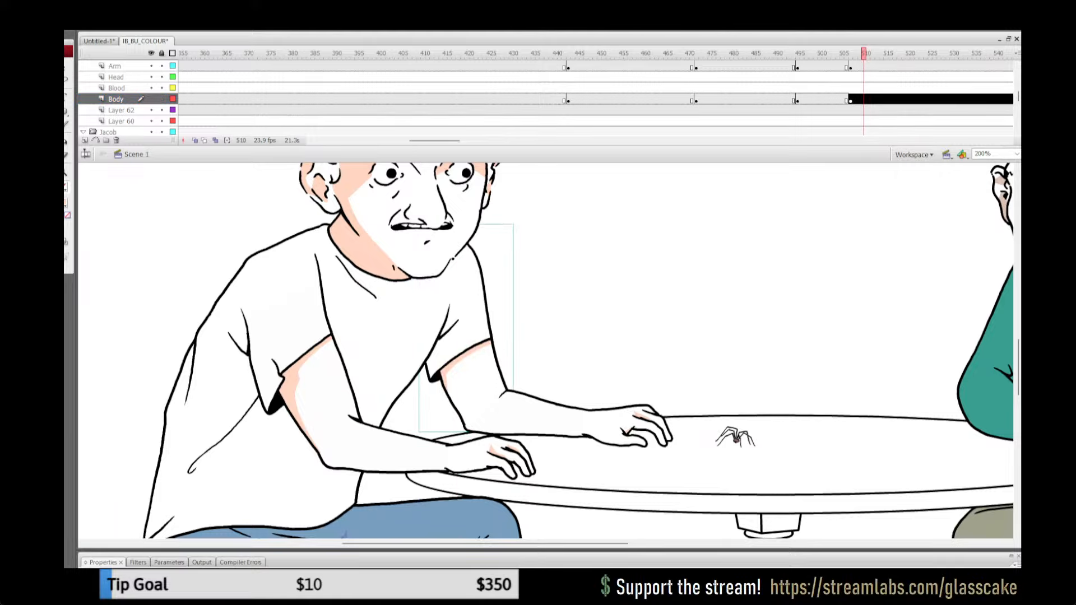
pyautogui.moveTo(771, 52); pyautogui.dragTo(882, 53)
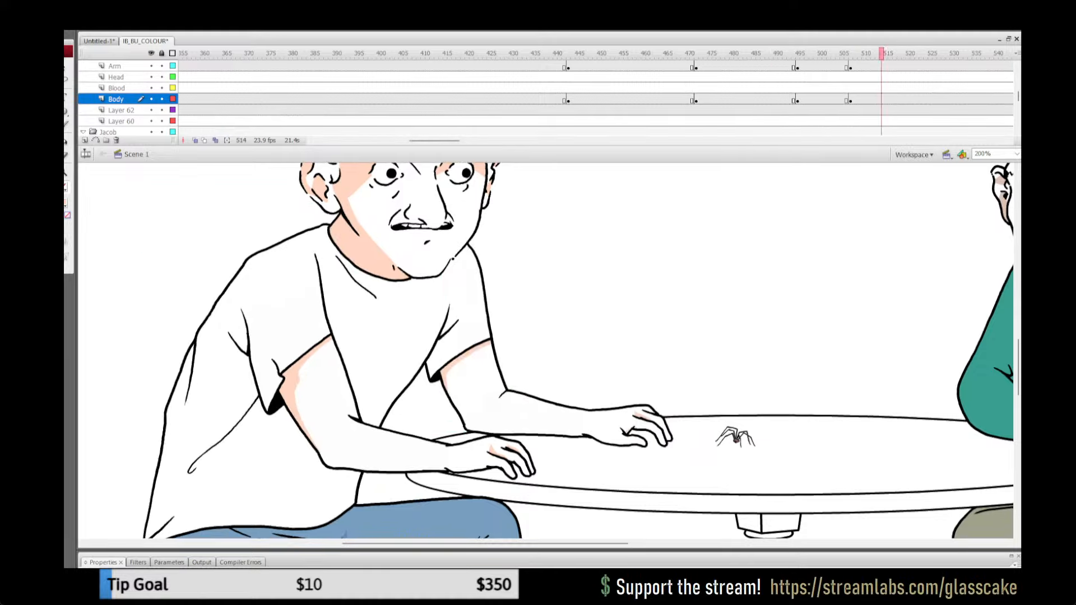
pyautogui.click(881, 99)
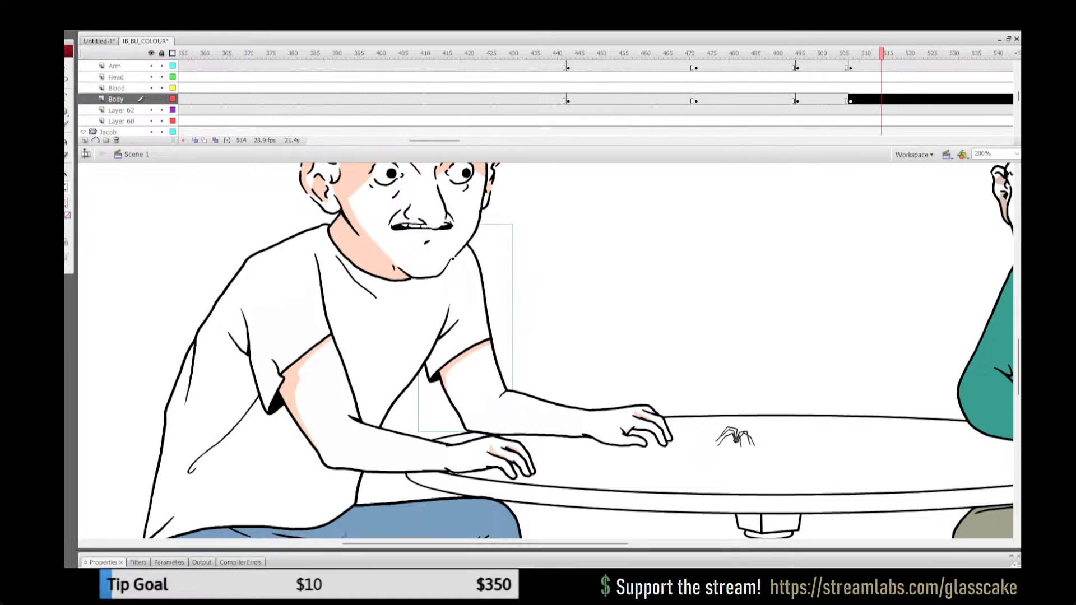
# Step: Open the white-shirted man's uncoloured far upper arm group at frame 499 for close-up editing
pyautogui.click(819, 77)
pyautogui.moveTo(819, 53)
pyautogui.mouseDown()
pyautogui.moveTo(869, 53)
pyautogui.moveTo(816, 53)
pyautogui.mouseUp()
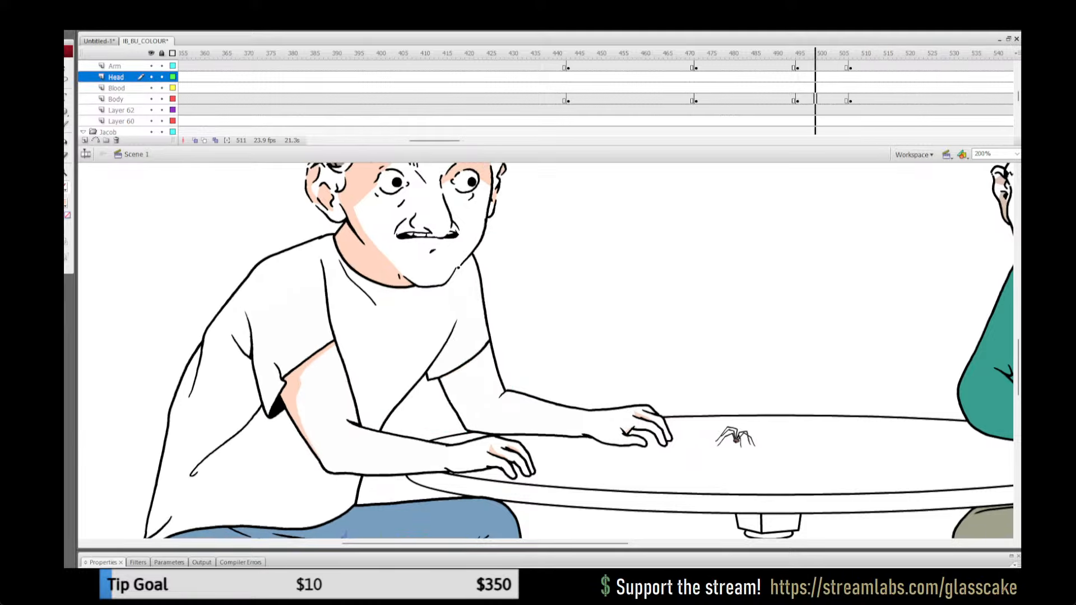
pyautogui.click(816, 99)
pyautogui.click(594, 280)
pyautogui.moveTo(475, 336); pyautogui.dragTo(493, 320)
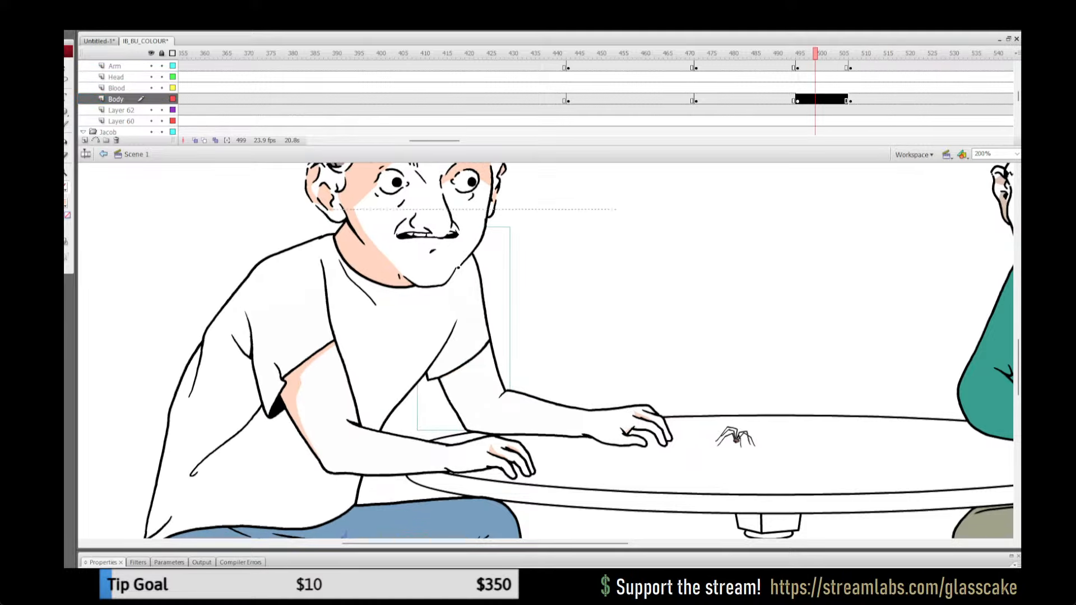
pyautogui.doubleClick(458, 268)
pyautogui.press('z')
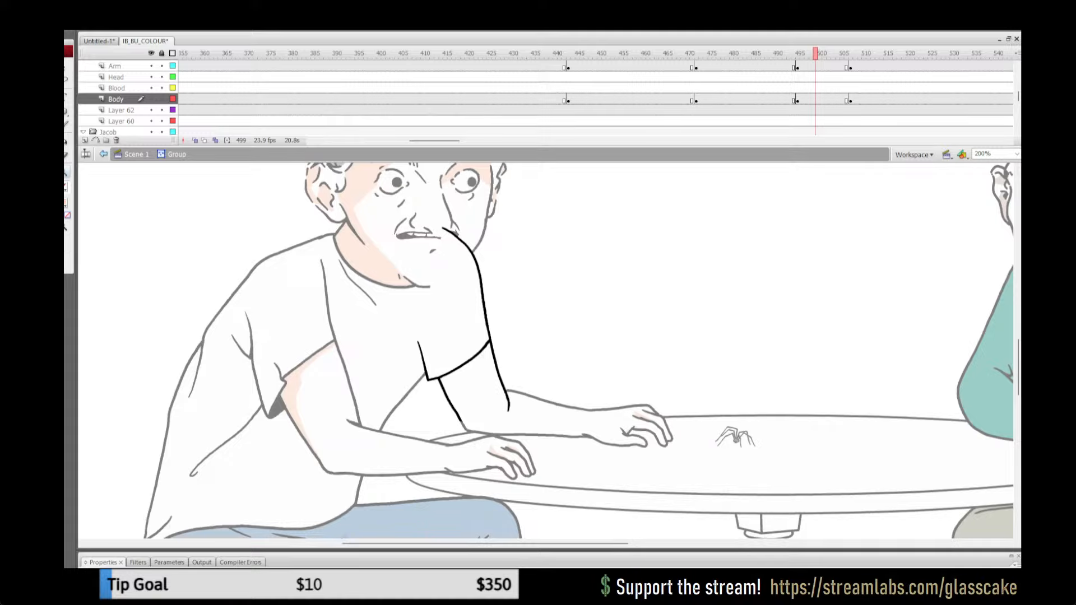
pyautogui.click(507, 387)
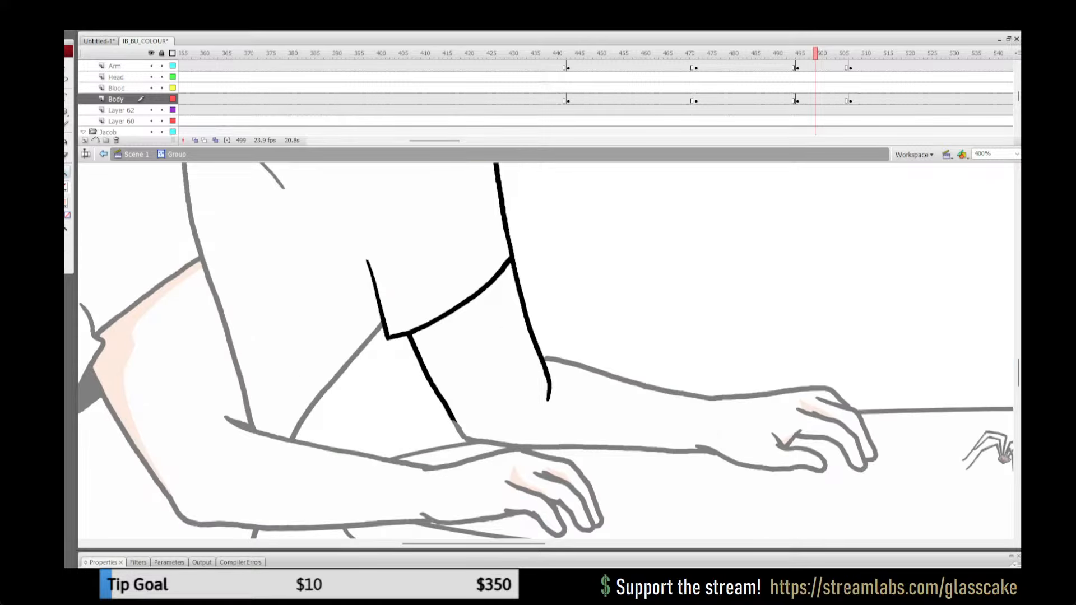
# Step: Draw a red shadow boundary on the far upper arm, running below the sleeve hem and down the arm's inner edge
pyautogui.press('y')
pyautogui.moveTo(442, 402)
pyautogui.mouseDown()
pyautogui.moveTo(426, 339)
pyautogui.moveTo(514, 289)
pyautogui.mouseUp()
pyautogui.hotkey('ctrl', 'z')
pyautogui.moveTo(426, 342); pyautogui.dragTo(510, 289)
pyautogui.hotkey('ctrl', 'z')
pyautogui.moveTo(426, 342); pyautogui.dragTo(523, 276)
pyautogui.hotkey('ctrl', 'z')
pyautogui.moveTo(425, 341); pyautogui.dragTo(525, 275)
# Step: Fill the strip under the sleeve with the peach skin shadow and remove the red boundary line
pyautogui.press('k')
pyautogui.click(470, 310)
pyautogui.hotkey('ctrl', 'a')
pyautogui.click(65, 187)
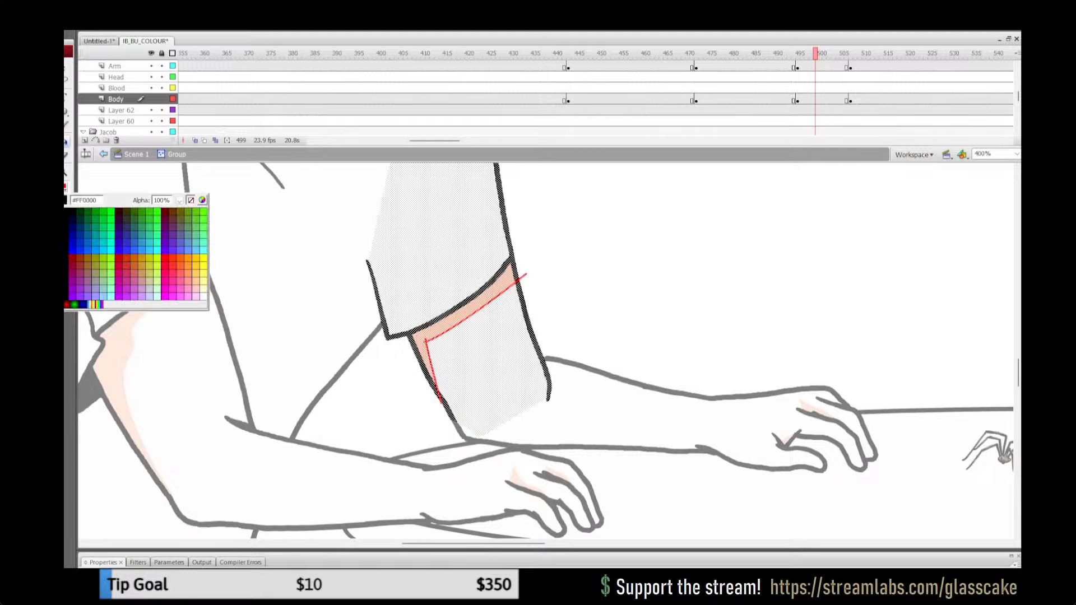
pyautogui.click(191, 200)
pyautogui.press('v')
pyautogui.press('Escape')
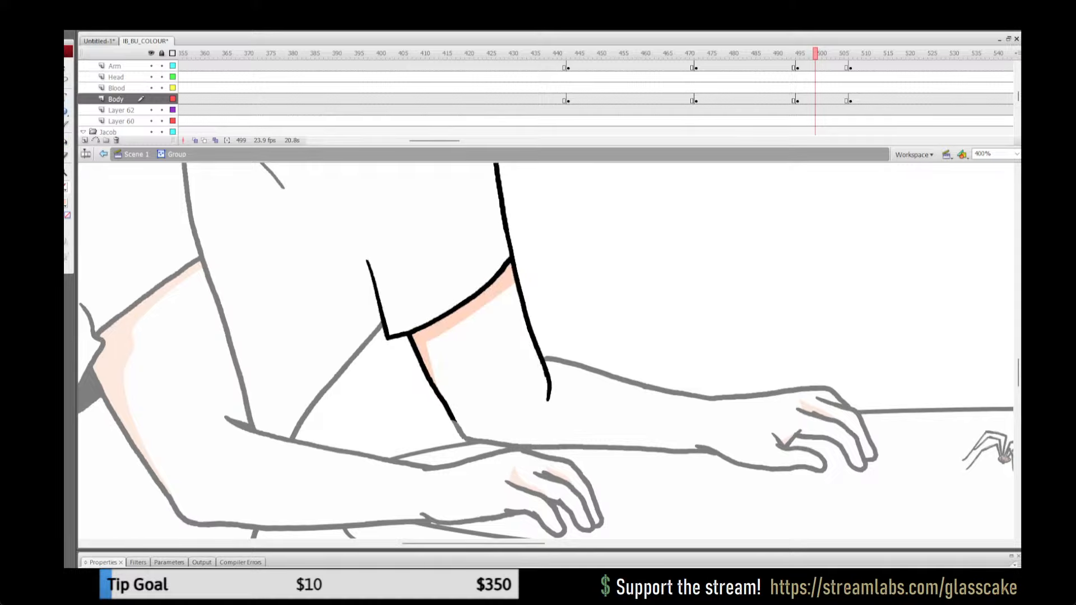
# Step: Return to Scene 1 at 100% and replay the end of the pointing gesture to check the far upper arm's shading
pyautogui.click(136, 154)
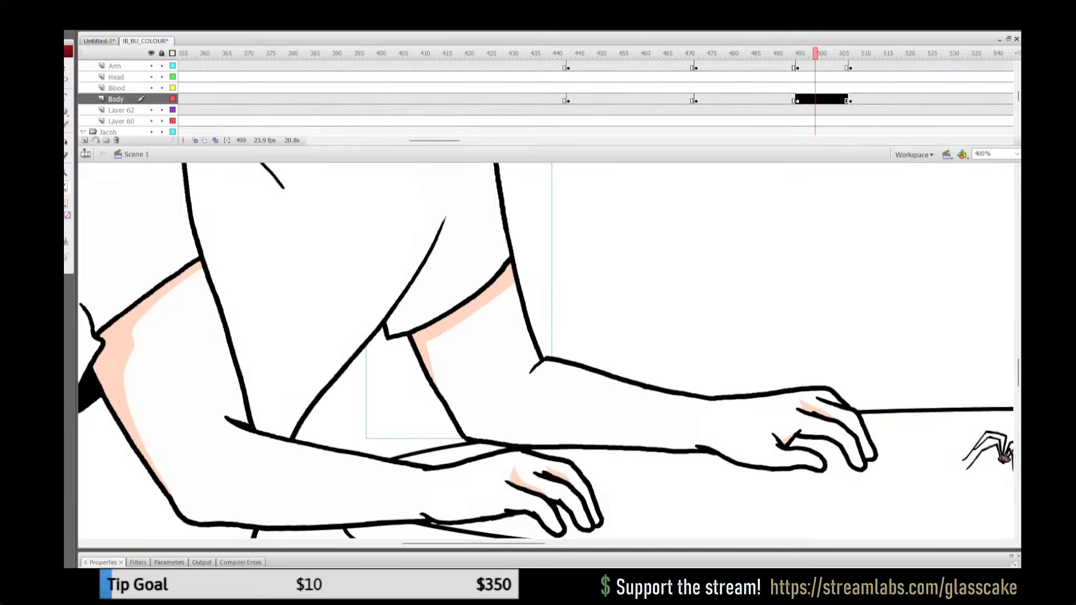
pyautogui.hotkey('ctrl', '1')
pyautogui.press('Return')
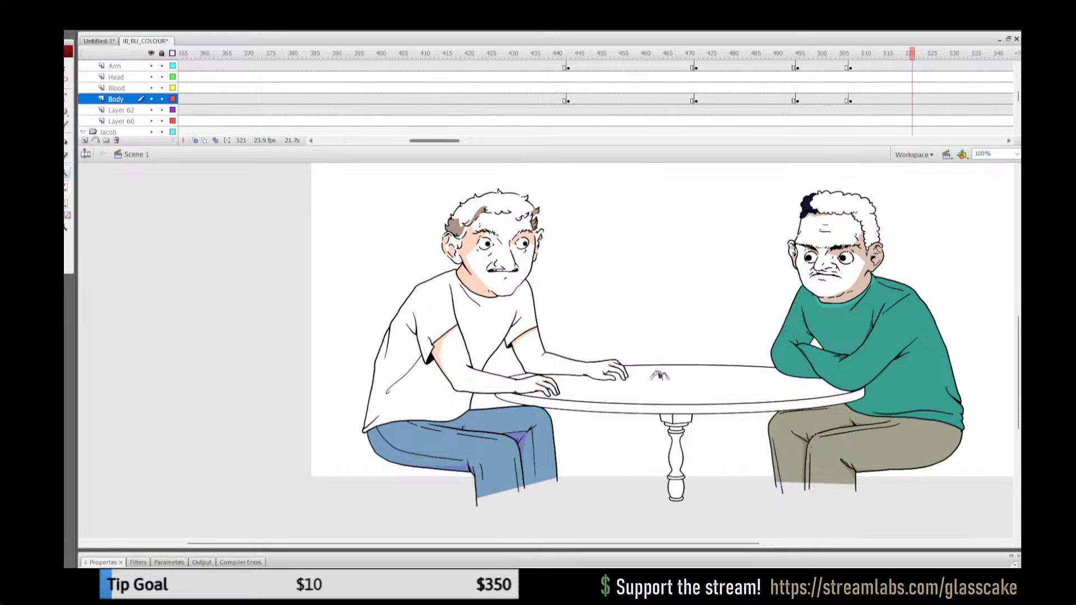
pyautogui.press('Return')
pyautogui.click(745, 88)
pyautogui.press('Return')
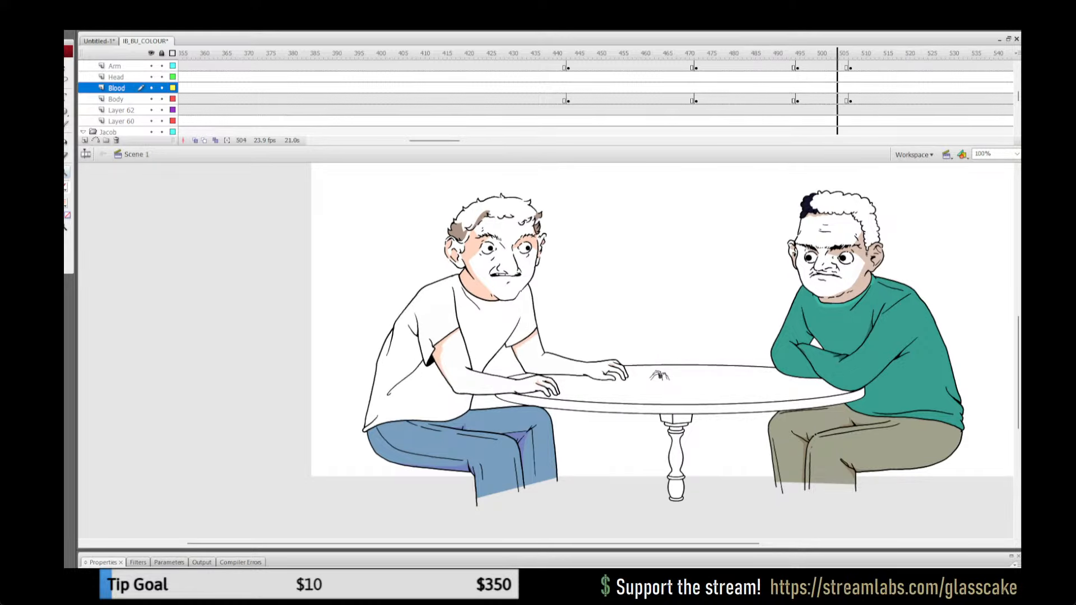
pyautogui.press('Return')
pyautogui.click(754, 99)
pyautogui.press('Return')
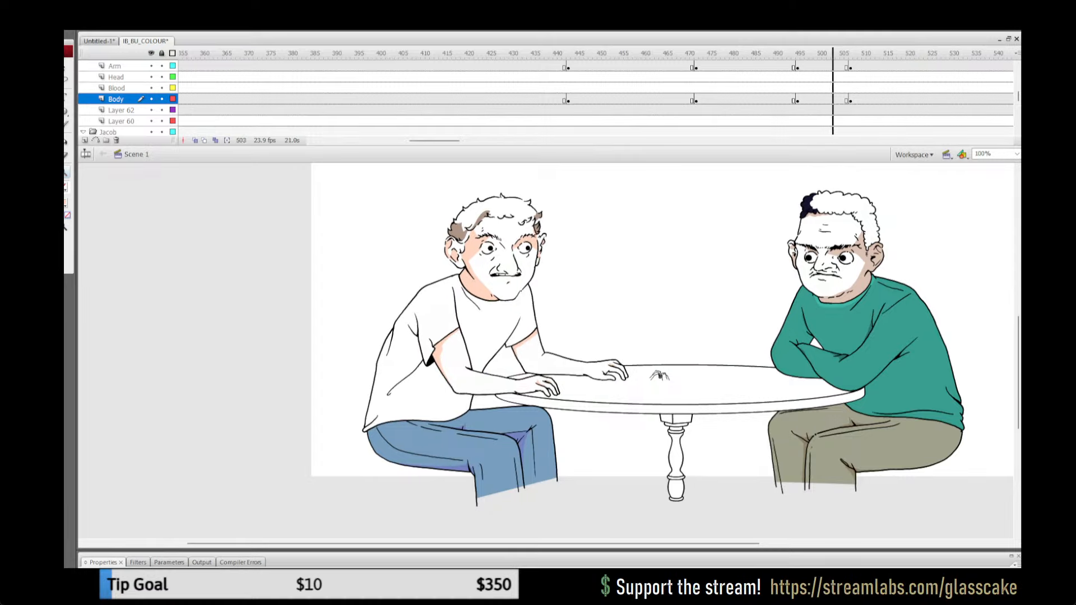
pyautogui.press('Return')
pyautogui.click(754, 99)
pyautogui.press('Return')
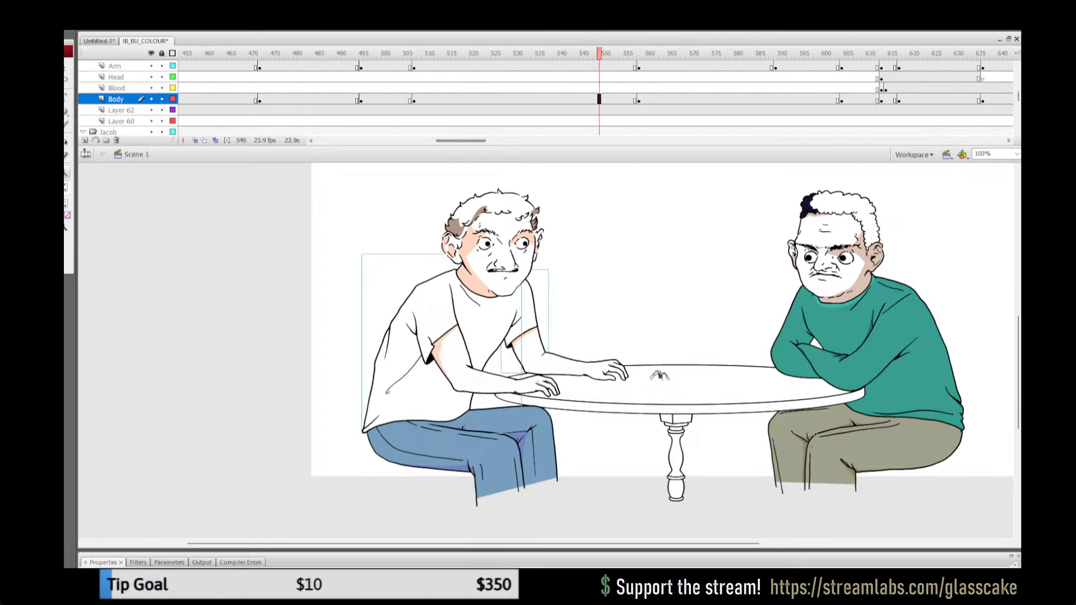
pyautogui.press('Return')
# Step: Copy the shaded far upper arm from around frame 551 and paste it in place inside the far upper arm group at frame 560
pyautogui.click(476, 100)
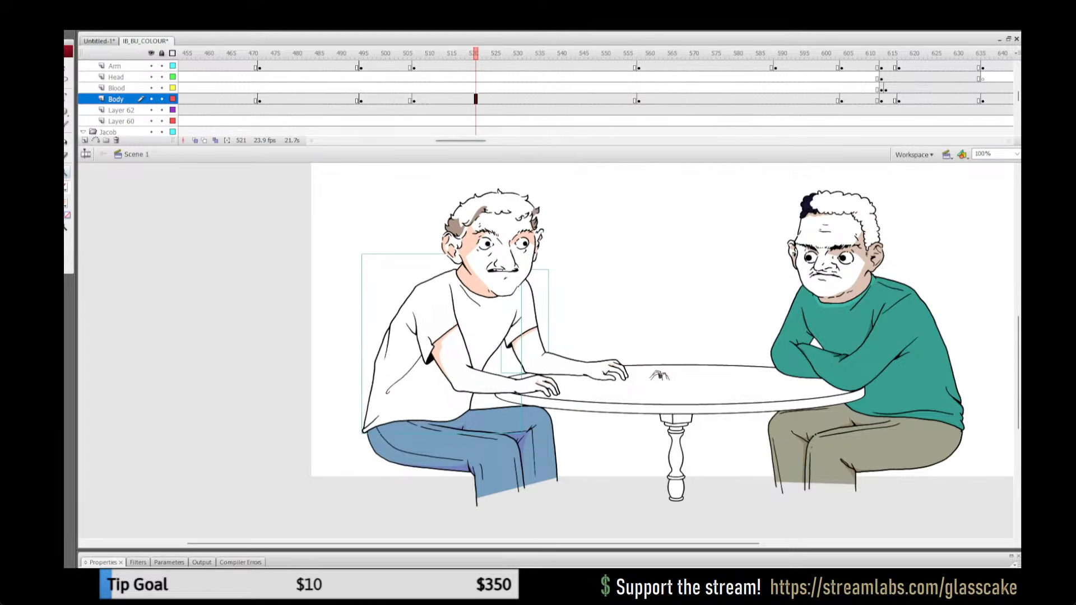
pyautogui.press('q')
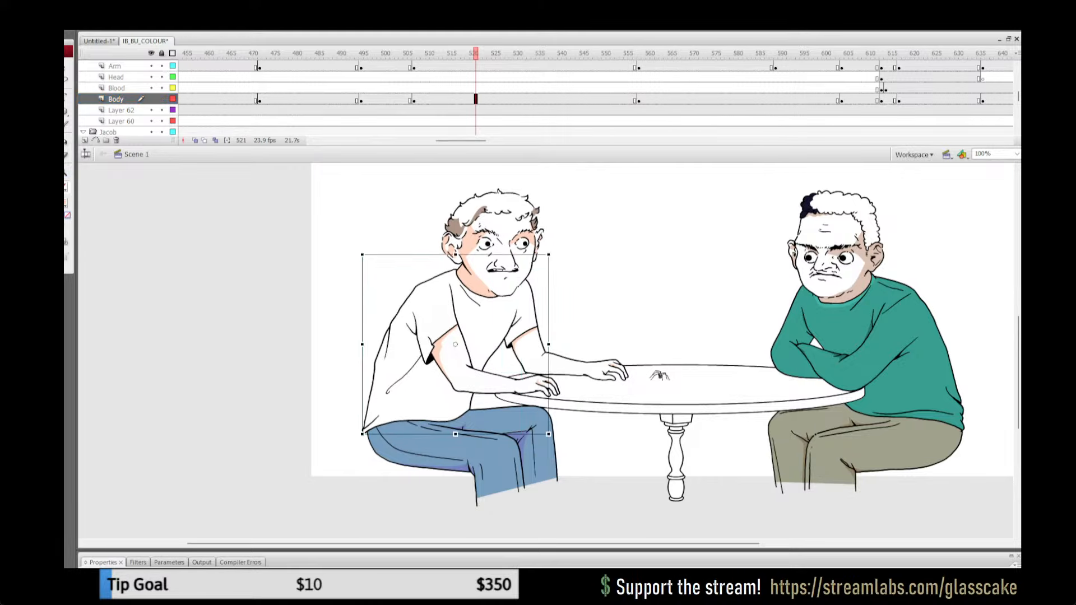
pyautogui.click(661, 53)
pyautogui.moveTo(661, 53); pyautogui.dragTo(608, 53)
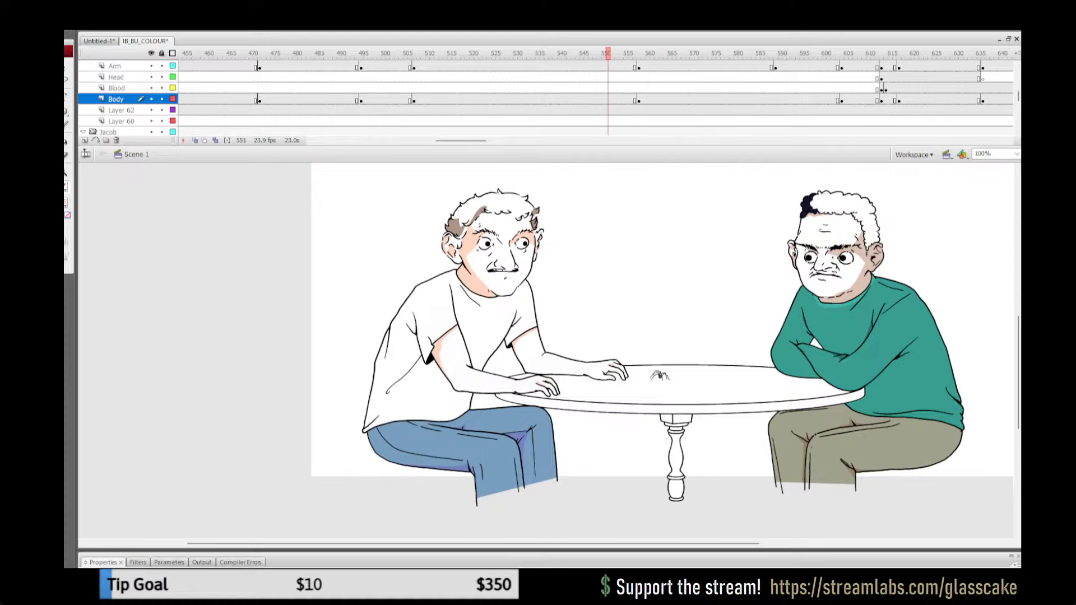
pyautogui.click(534, 317)
pyautogui.click(648, 99)
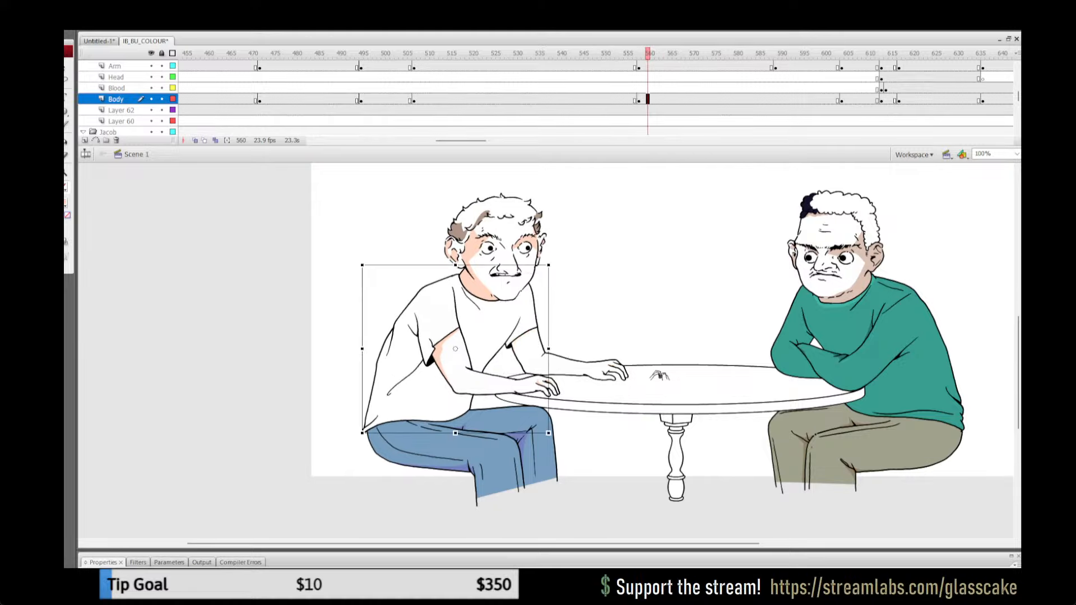
pyautogui.click(644, 252)
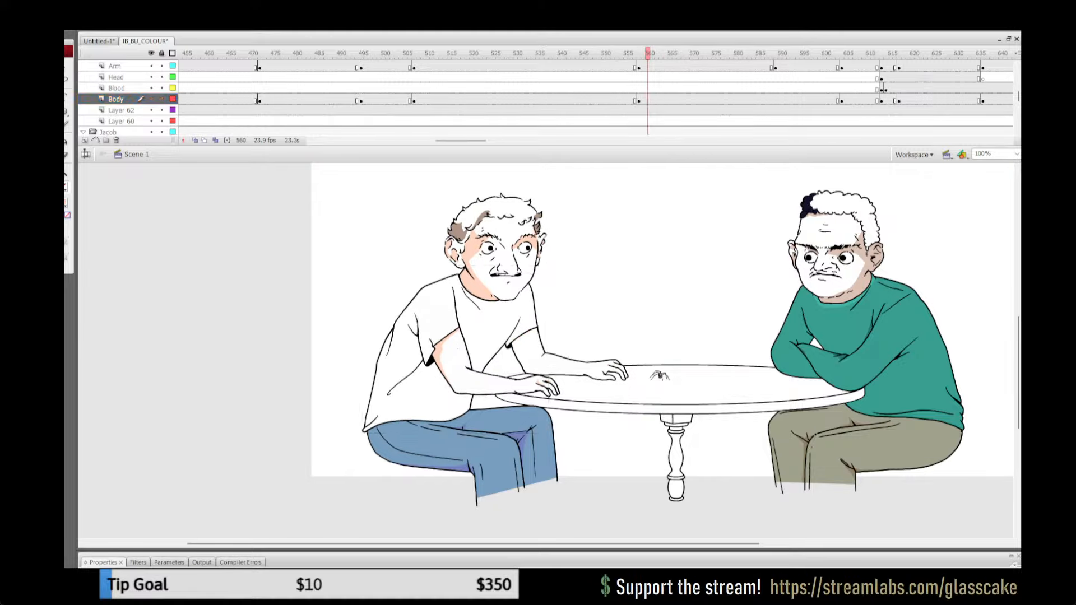
pyautogui.doubleClick(536, 315)
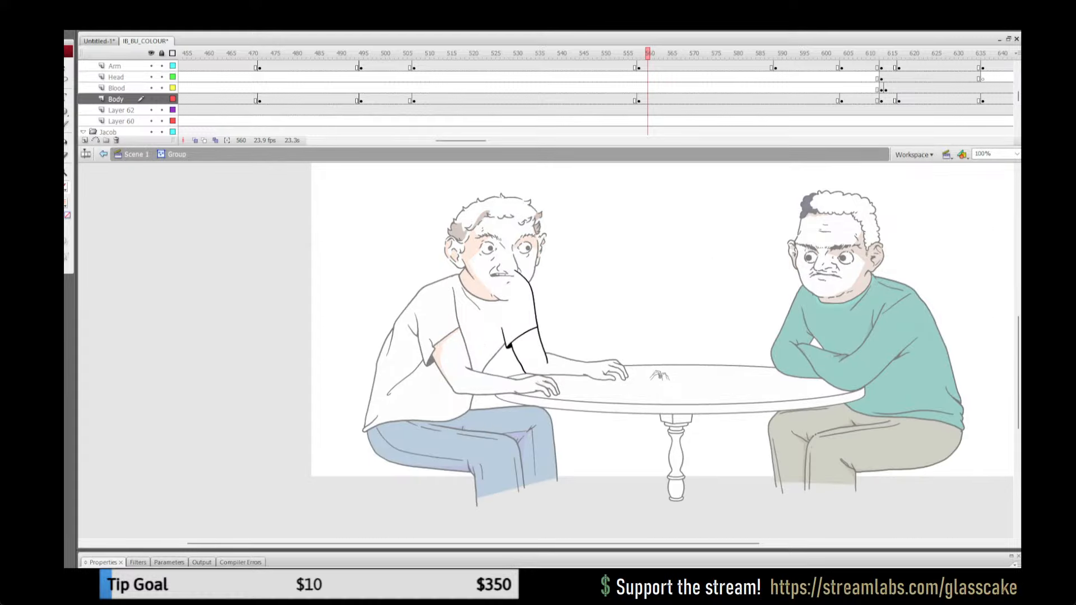
pyautogui.hotkey('ctrl', 'shift', 'v')
pyautogui.hotkey('ctrl', 'g')
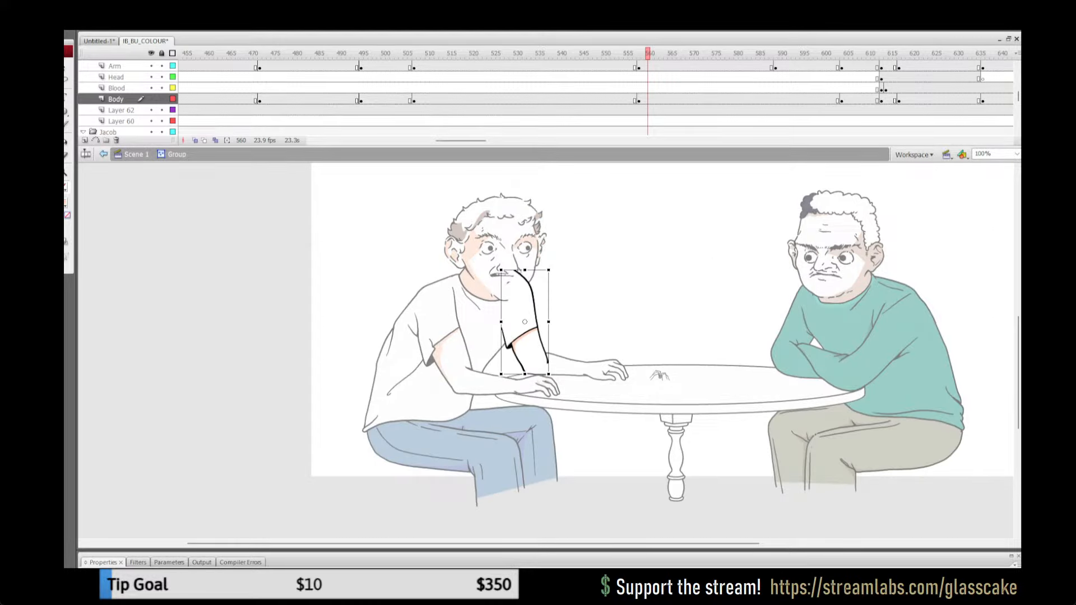
# Step: Adjust the pasted arm's rotation slightly and nudge it until its lines align with the far upper arm outline at frame 560
pyautogui.press('z')
pyautogui.click(548, 327)
pyautogui.click(520, 347)
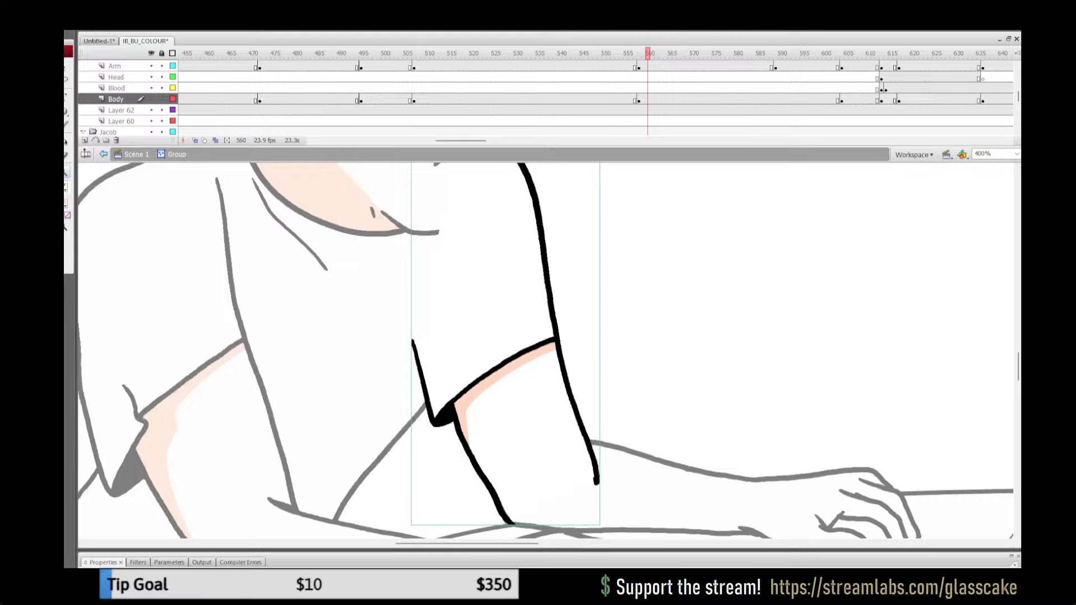
pyautogui.scroll(3, 546, 350)
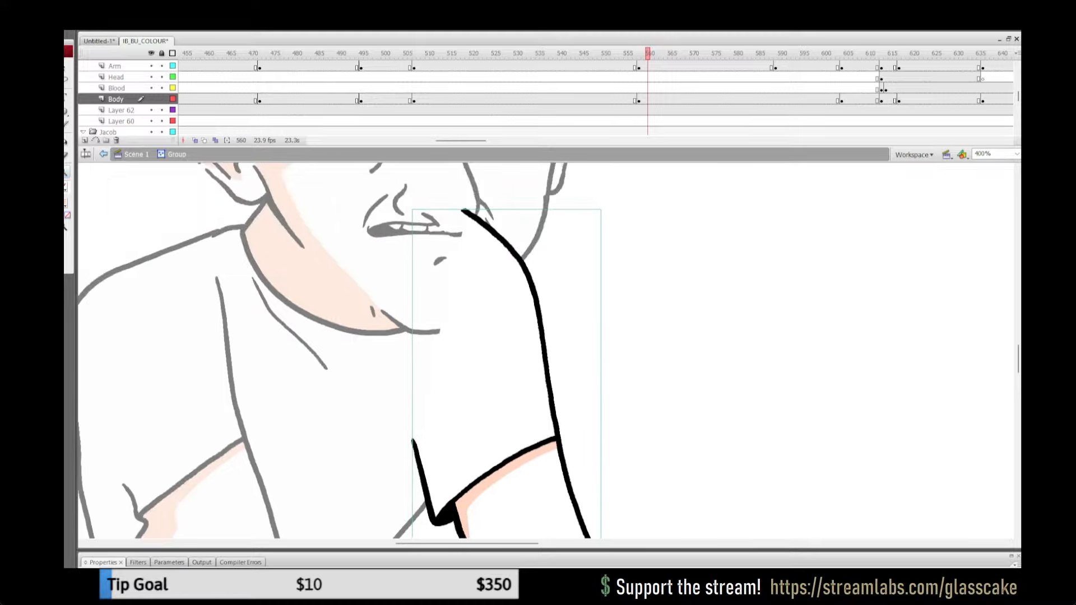
pyautogui.press('q')
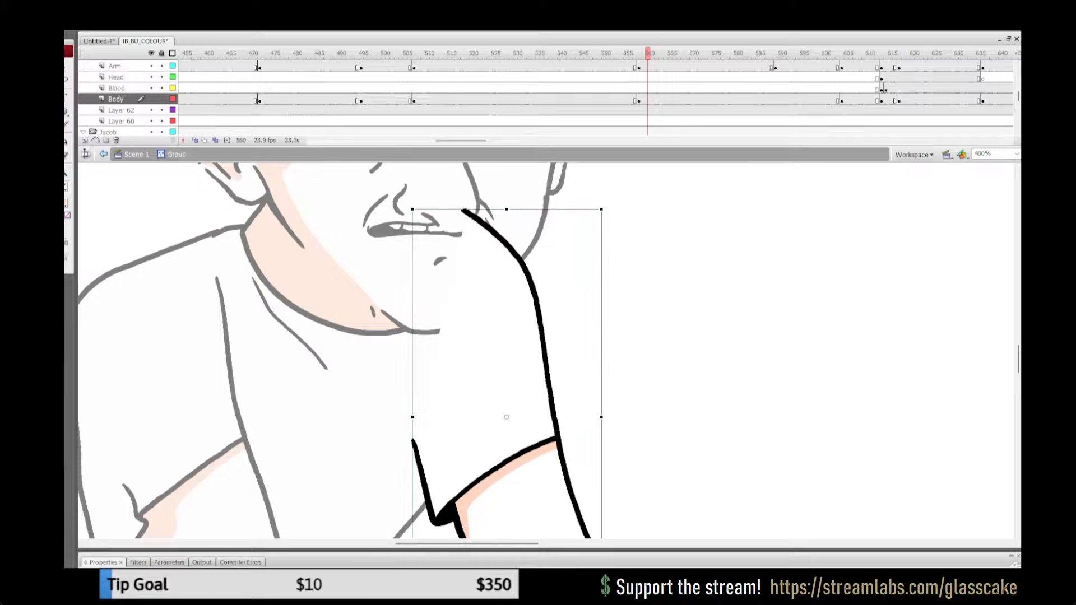
pyautogui.moveTo(477, 223); pyautogui.dragTo(477, 224)
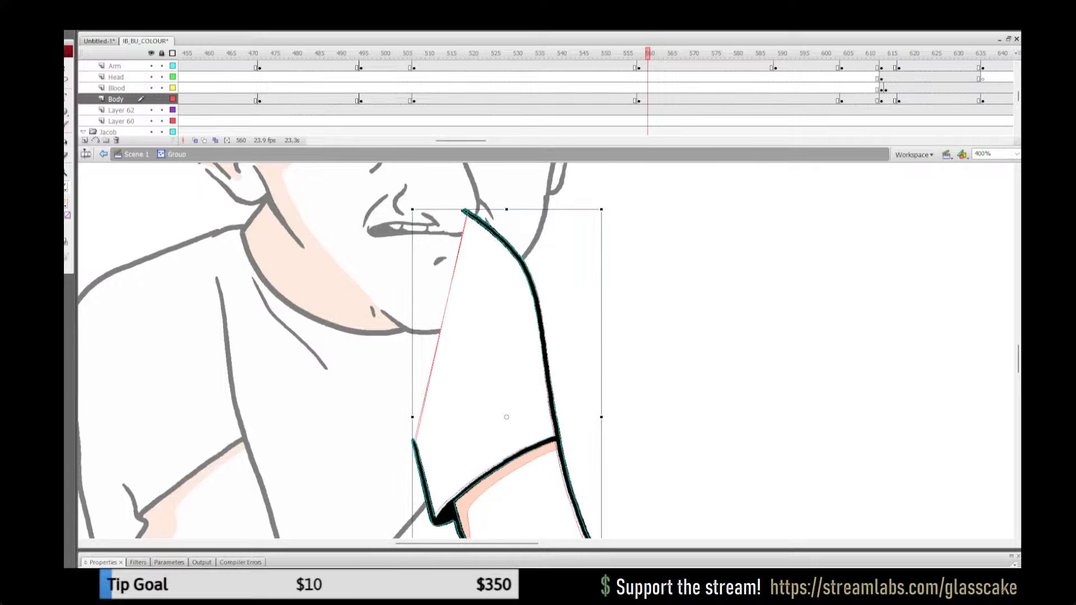
pyautogui.scroll(-3, 545, 350)
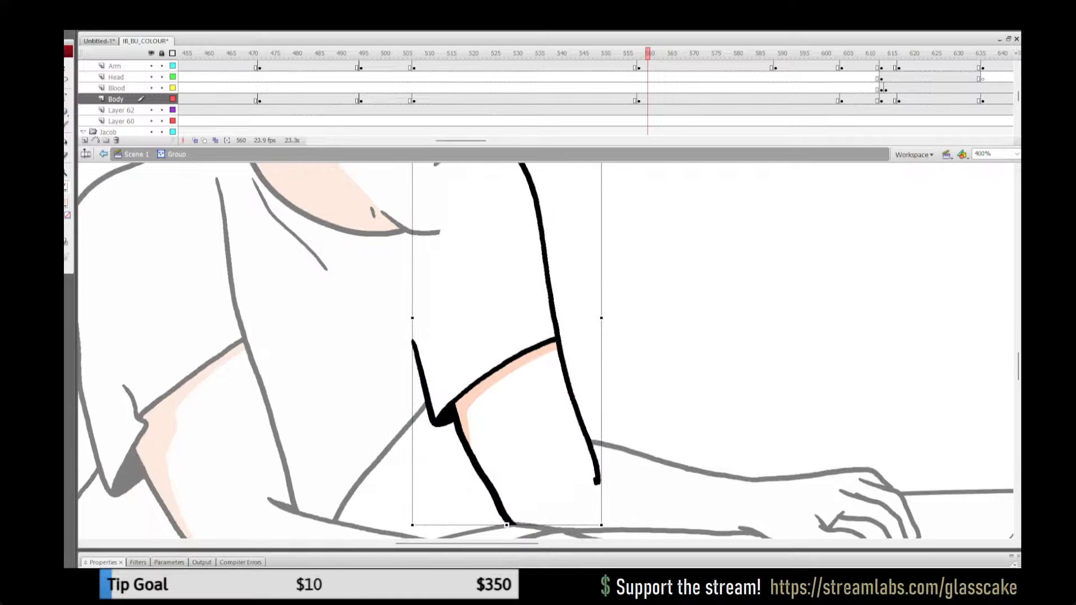
pyautogui.moveTo(604, 528); pyautogui.dragTo(598, 526)
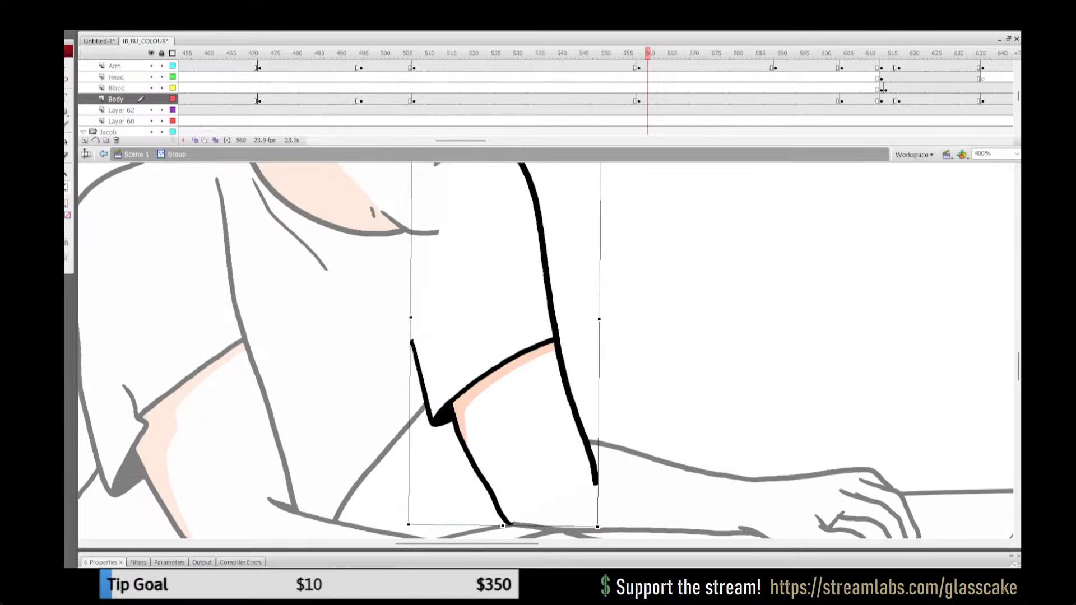
pyautogui.press('Right')
pyautogui.press('Right')
pyautogui.press('Right')
pyautogui.press('Left')
pyautogui.press('Left')
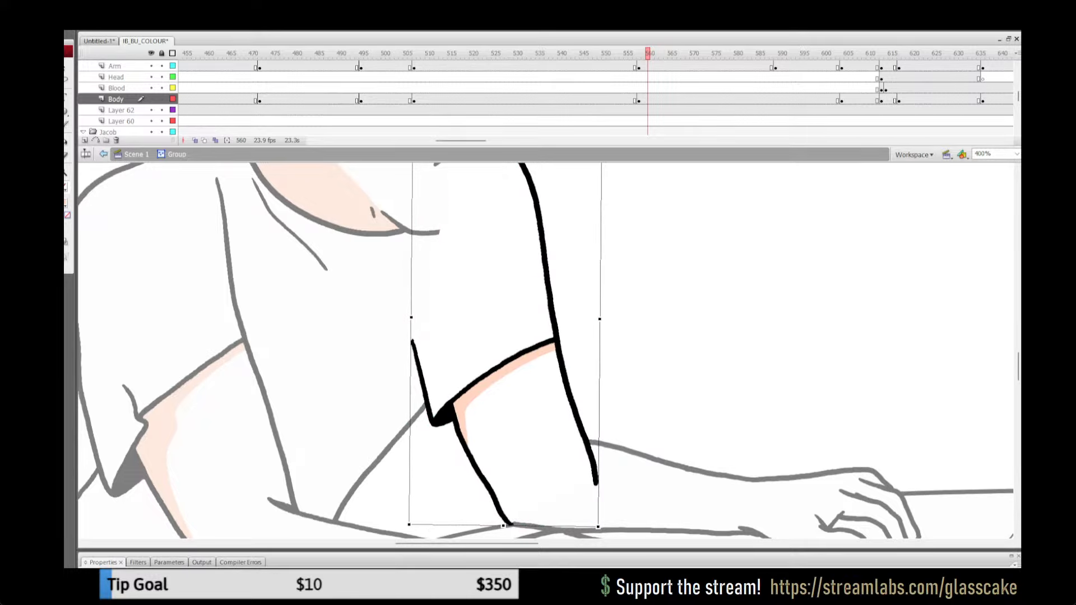
pyautogui.press('Right')
# Step: Break the aligned arm copy apart inside the far upper arm group and return to Scene 1
pyautogui.hotkey('ctrl', 'b')
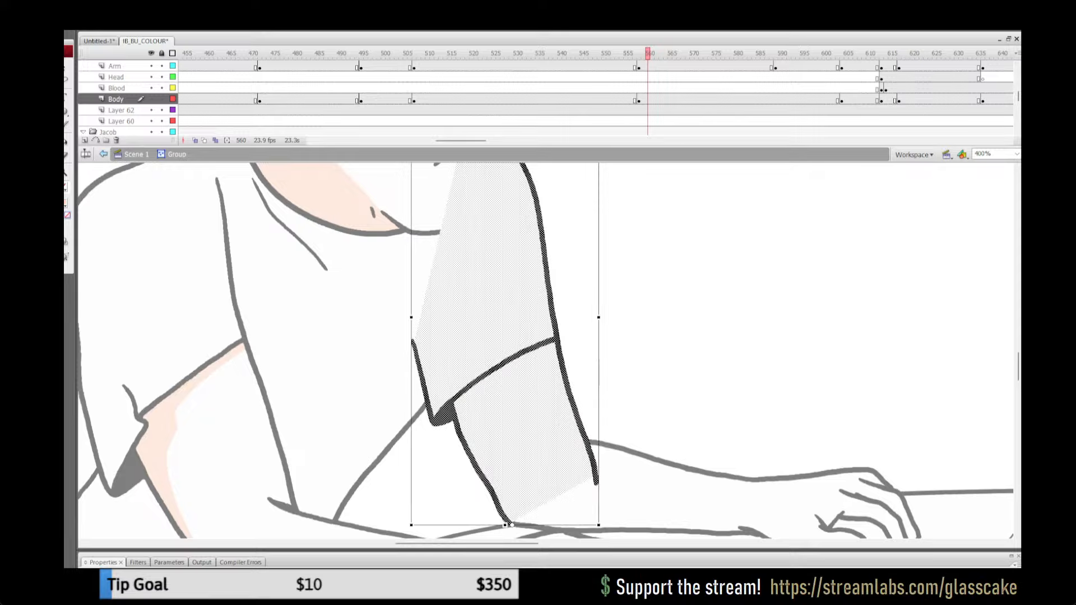
pyautogui.hotkey('ctrl', 'x')
pyautogui.hotkey('ctrl', 'z')
pyautogui.hotkey('ctrl', 'z')
pyautogui.press('Escape')
pyautogui.hotkey('ctrl', 'a')
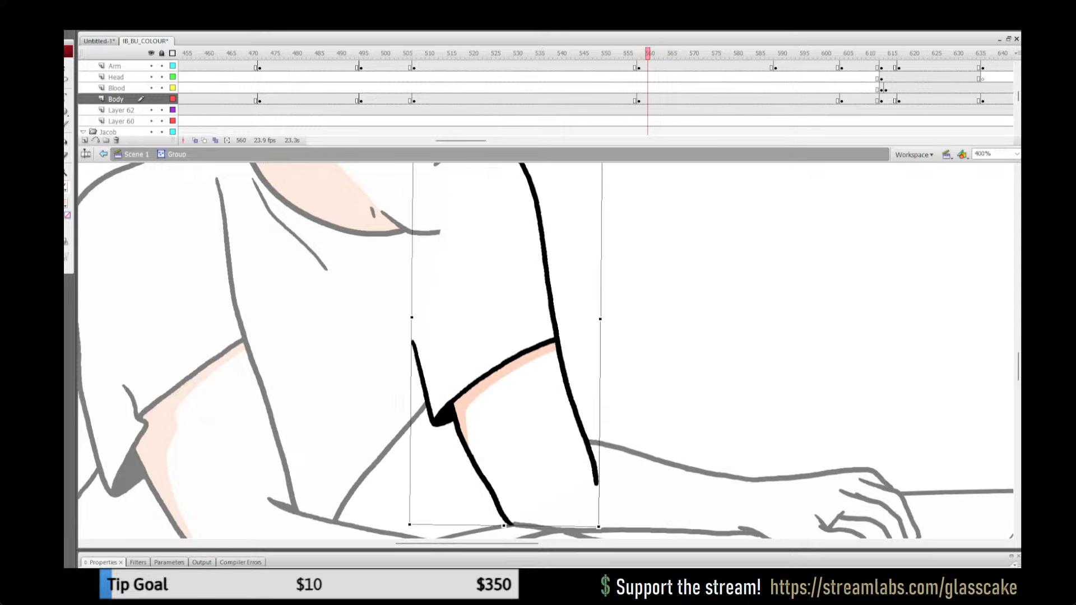
pyautogui.hotkey('ctrl', 'b')
pyautogui.press('Escape')
pyautogui.hotkey('ctrl', 'e')
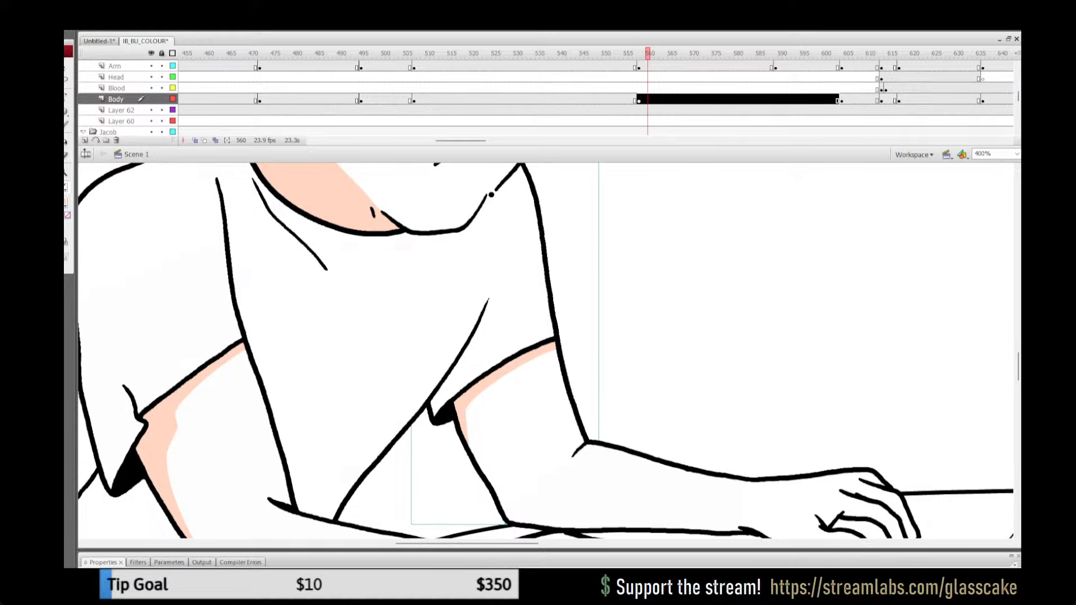
# Step: Replay the frames up to 596 and examine the white-shirted man's far arm and hand for missing shading
pyautogui.click(617, 77)
pyautogui.press('Return')
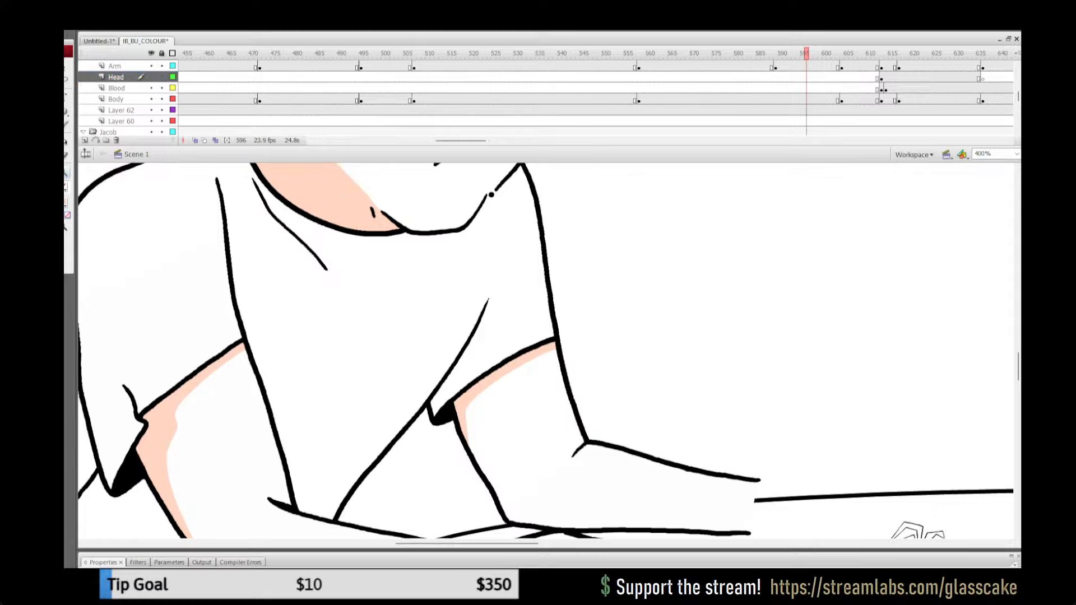
pyautogui.hotkey('ctrl', '1')
pyautogui.click(577, 362)
pyautogui.click(582, 346)
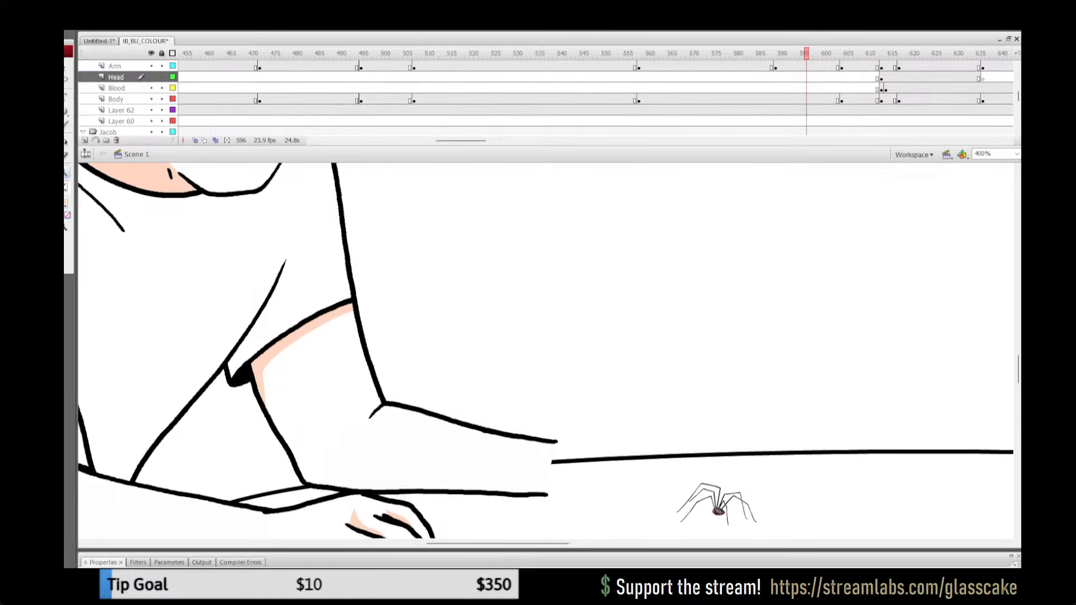
# Step: Replace the uncoloured far hand at frame 560 with an in-place copy of the shaded hand from frame 547
pyautogui.click(709, 54)
pyautogui.click(590, 53)
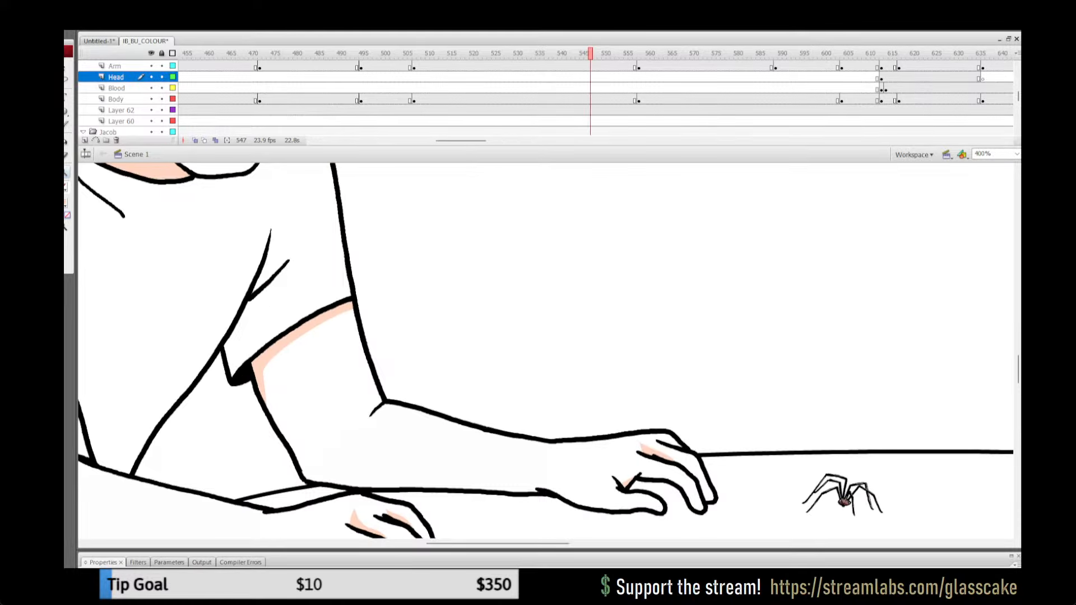
pyautogui.click(542, 489)
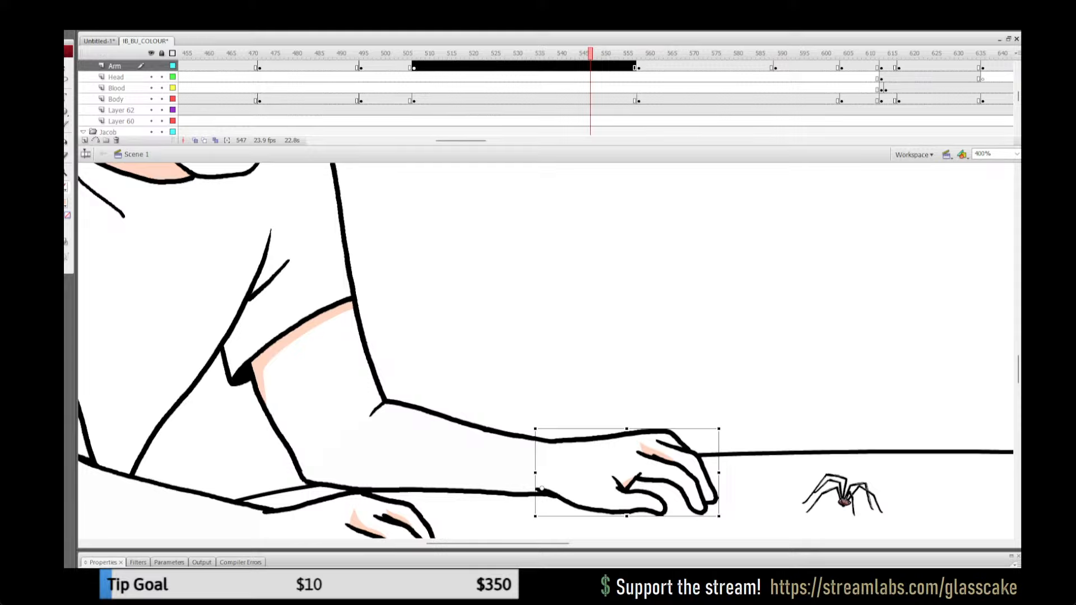
pyautogui.click(648, 54)
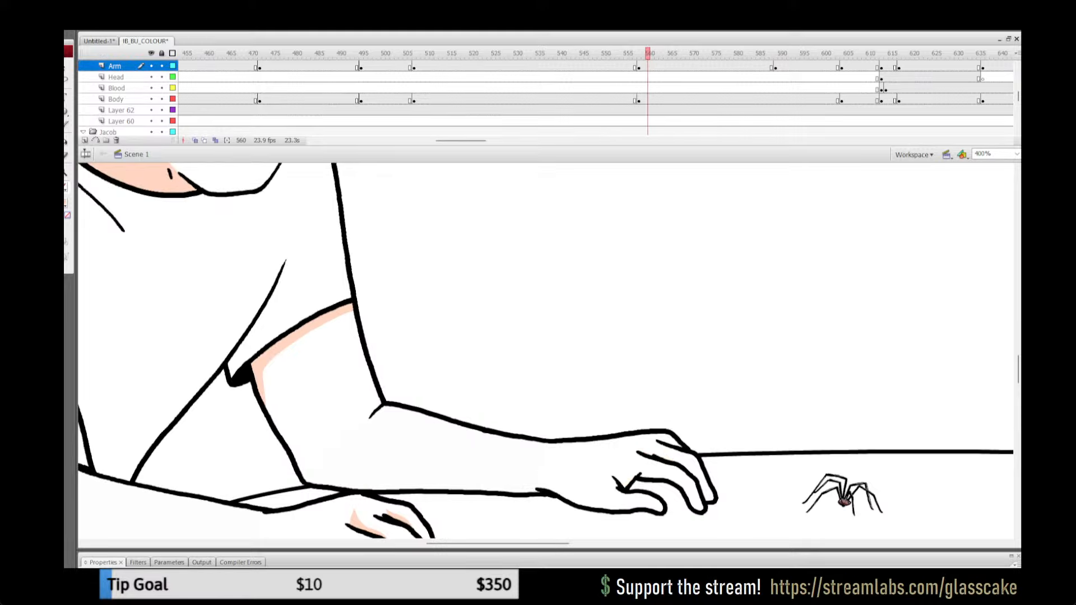
pyautogui.click(625, 476)
pyautogui.press('Delete')
pyautogui.hotkey('ctrl', 'shift', 'v')
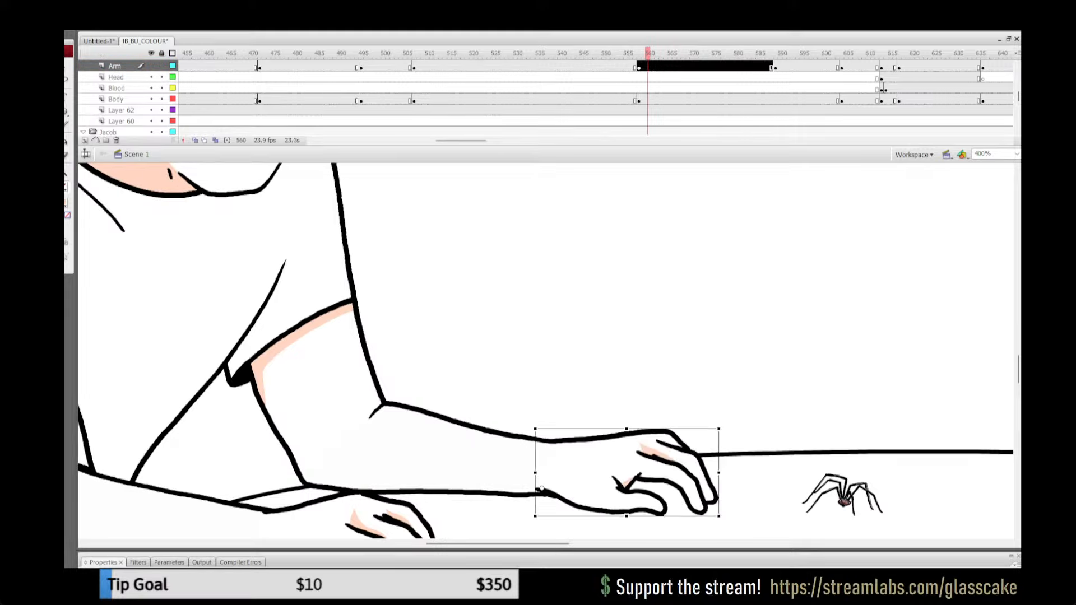
pyautogui.press('Escape')
# Step: Review the animation up to frame 617, return to 100% view of both men and save the file
pyautogui.moveTo(648, 53); pyautogui.dragTo(899, 54)
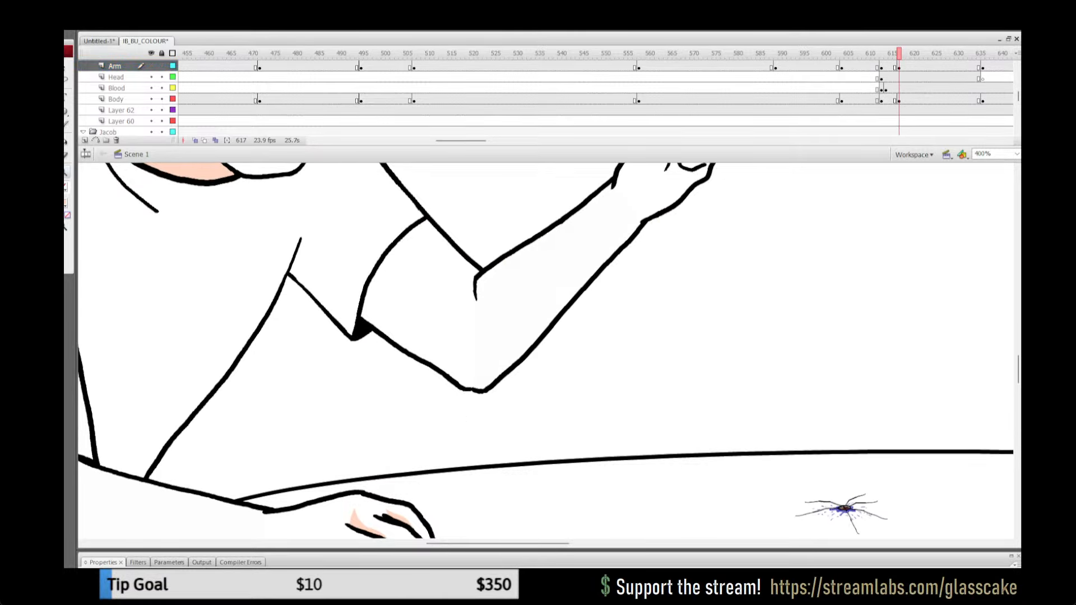
pyautogui.hotkey('ctrl', '1')
pyautogui.moveTo(580, 294); pyautogui.dragTo(505, 328)
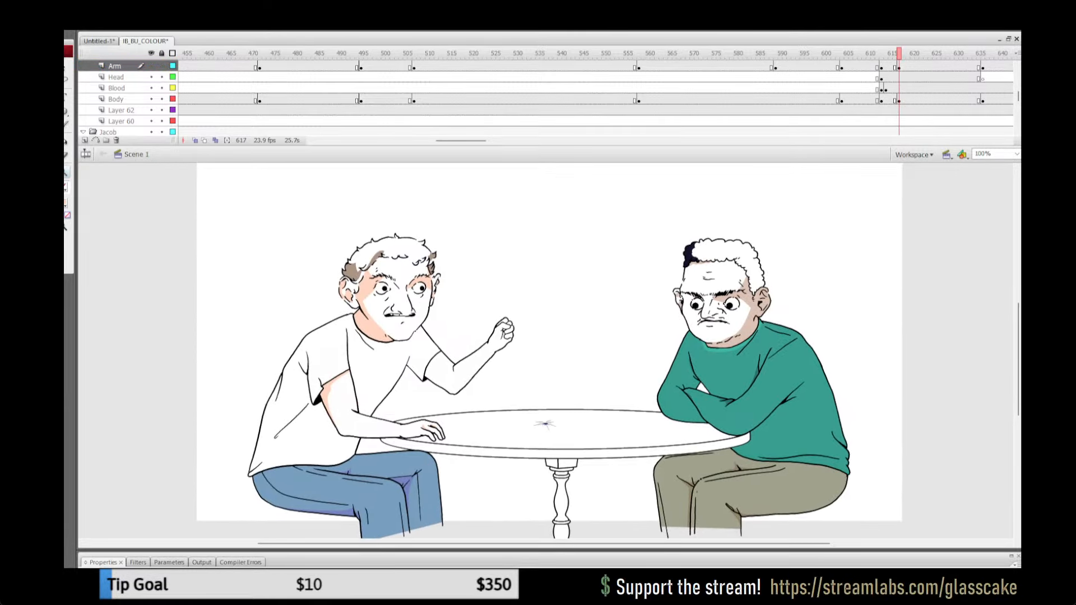
pyautogui.hotkey('ctrl', 's')
# Step: Step through the fist slam from frame 613 onward to examine how the far arm and blood are drawn
pyautogui.moveTo(899, 53)
pyautogui.mouseDown()
pyautogui.moveTo(885, 53)
pyautogui.moveTo(917, 53)
pyautogui.mouseUp()
pyautogui.click(881, 89)
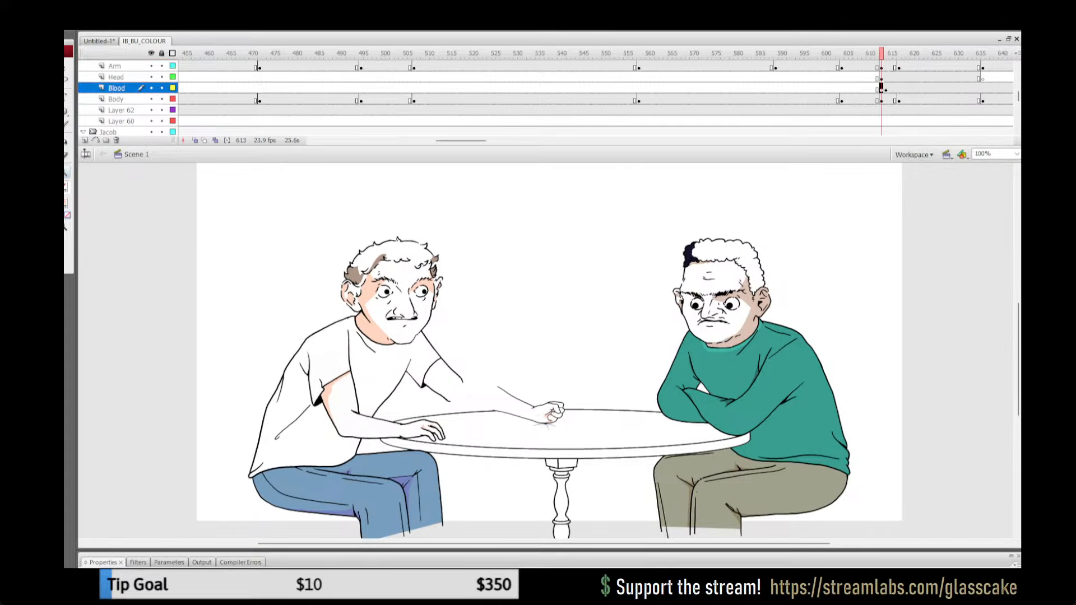
pyautogui.press('.')
pyautogui.press('.')
pyautogui.moveTo(881, 53); pyautogui.dragTo(921, 54)
# Step: Replay and scrub between the pointing gesture and the raised fist to compare the far arm's shading across keyframes
pyautogui.click(603, 66)
pyautogui.press('Return')
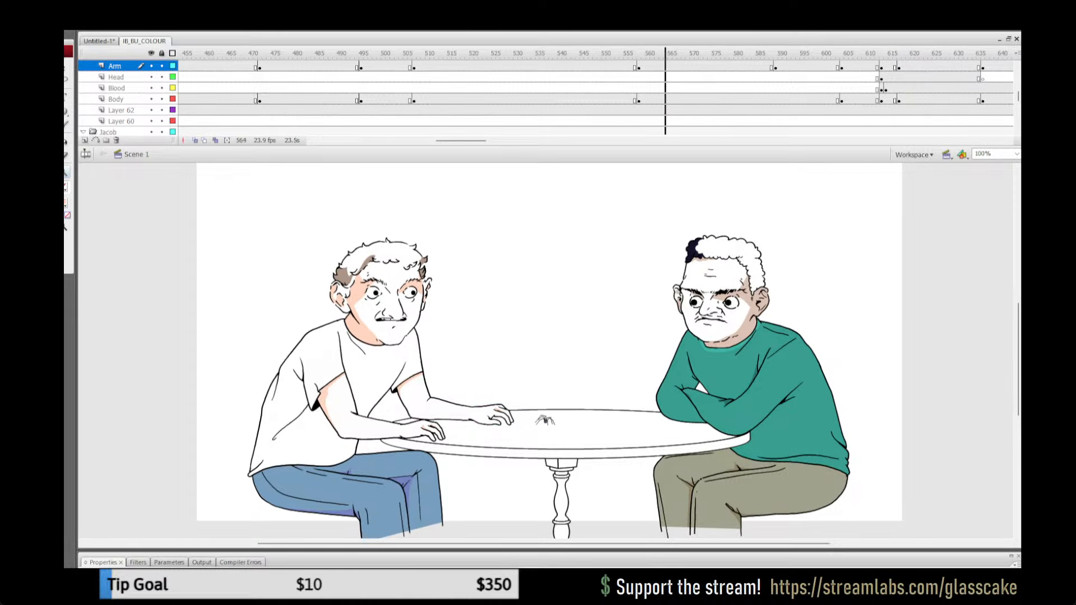
pyautogui.moveTo(481, 54); pyautogui.dragTo(378, 53)
pyautogui.click(330, 66)
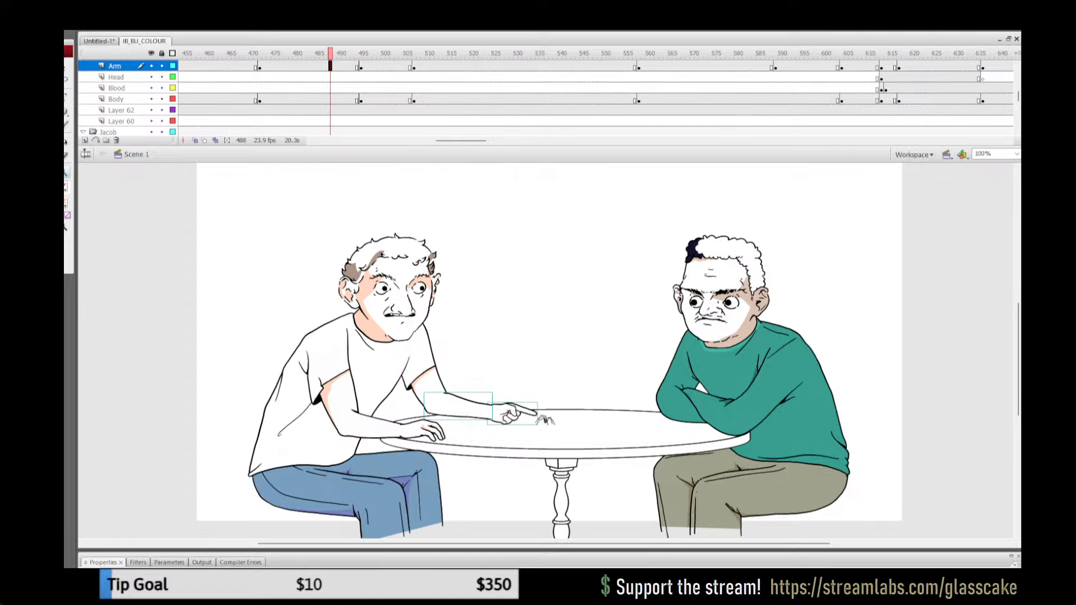
pyautogui.click(497, 66)
pyautogui.moveTo(499, 54); pyautogui.dragTo(903, 54)
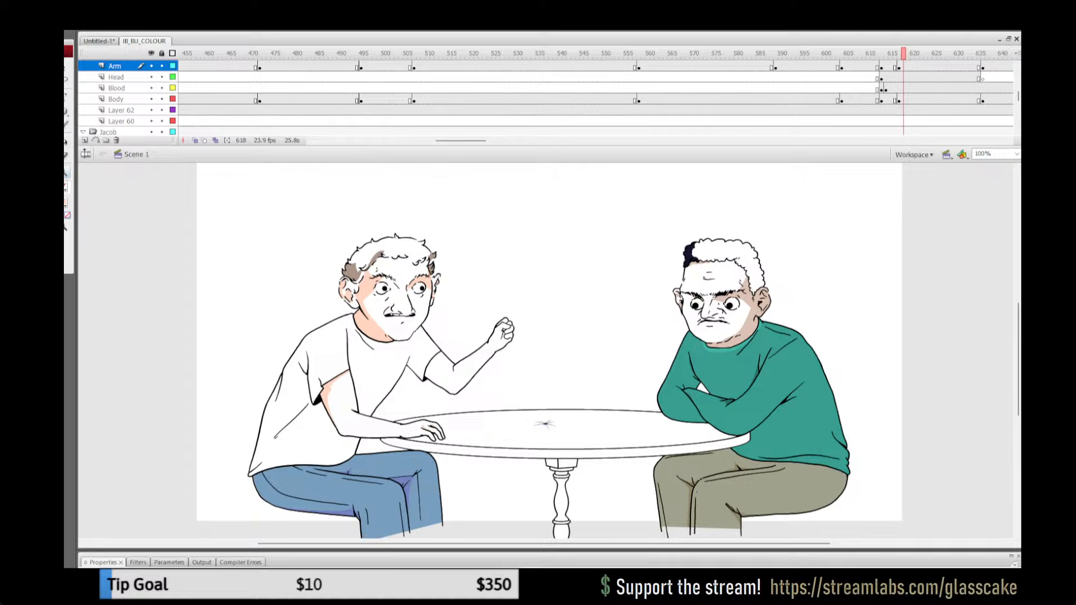
pyautogui.click(608, 53)
pyautogui.moveTo(608, 53); pyautogui.dragTo(344, 53)
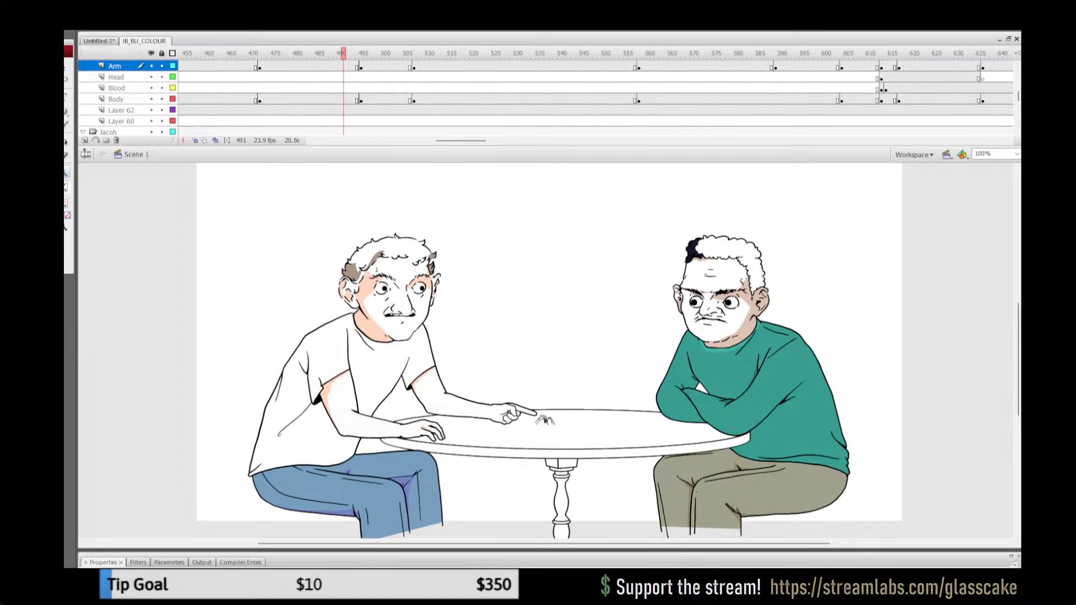
# Step: Replay the pointing gesture from frame 467 and check the arm's shading against the resting pose at frame 431
pyautogui.press('q')
pyautogui.click(237, 66)
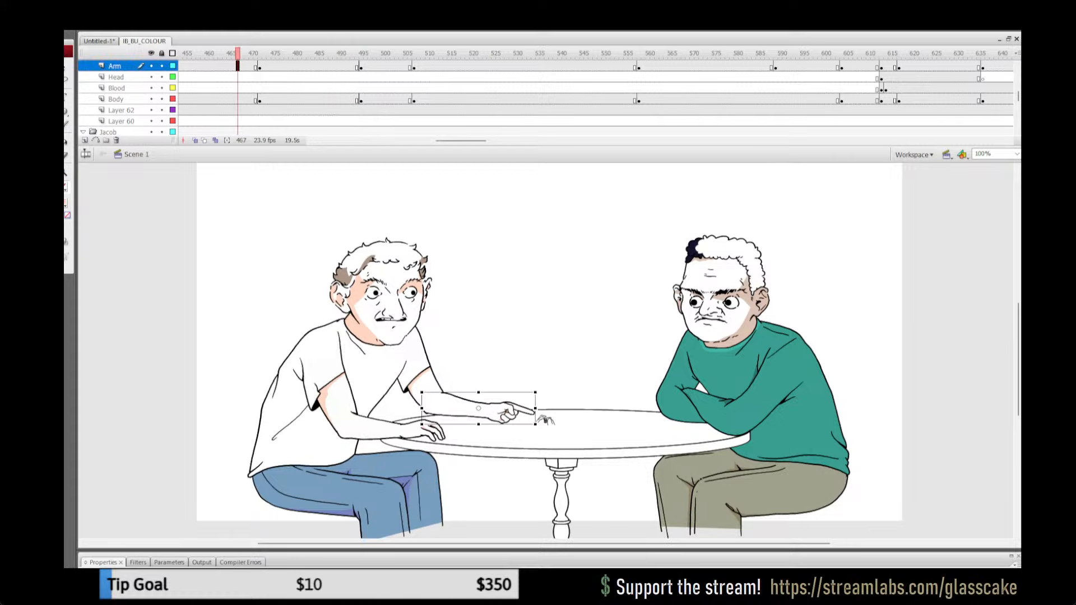
pyautogui.press('Return')
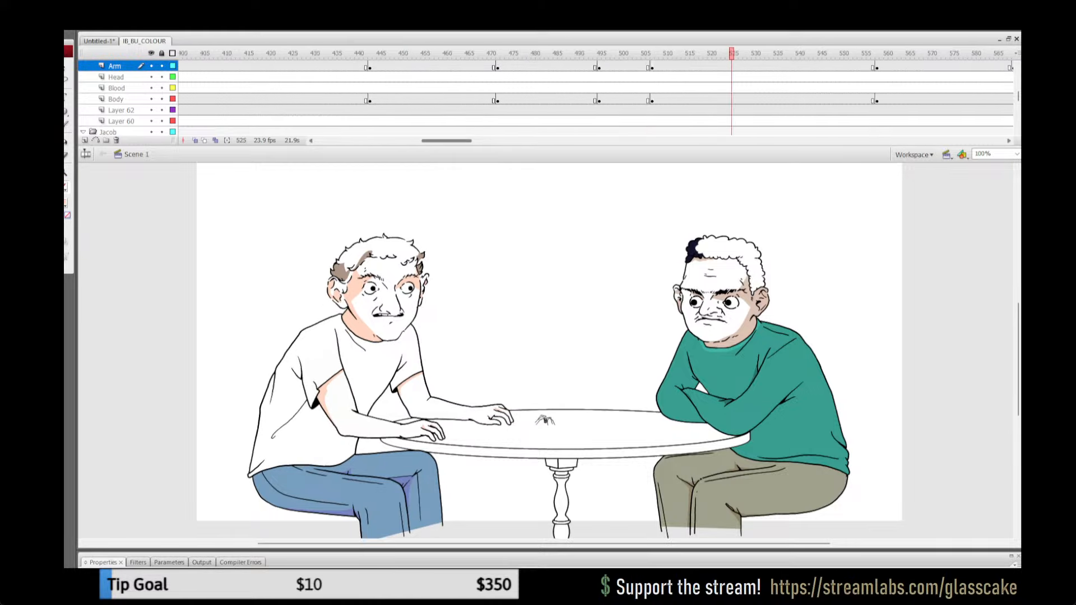
pyautogui.click(410, 53)
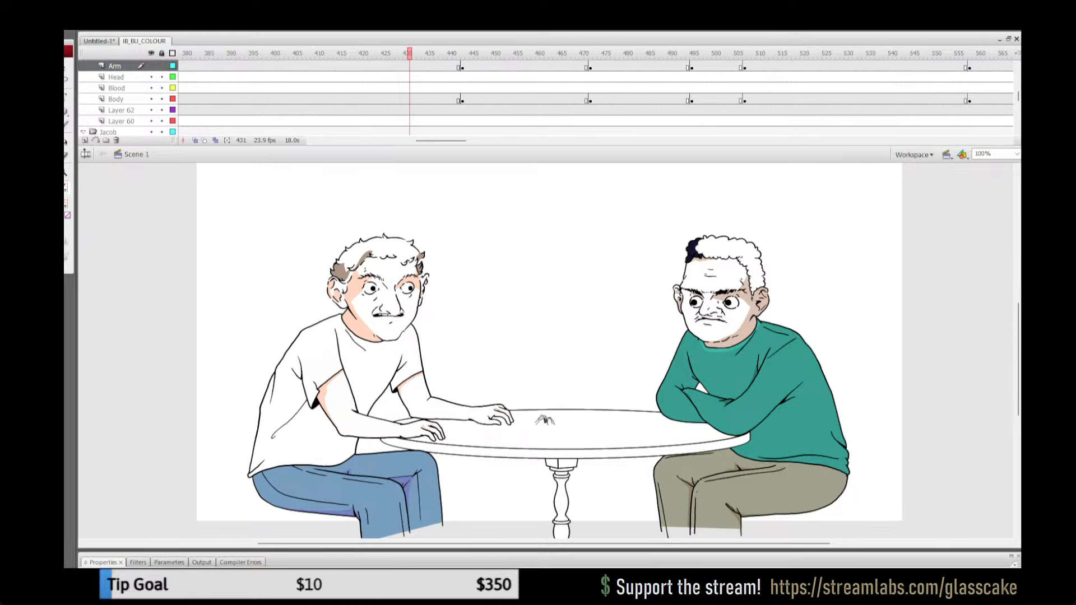
# Step: Check the body layer's drawings from frame 431 through to the raised fist at frame 606
pyautogui.click(116, 99)
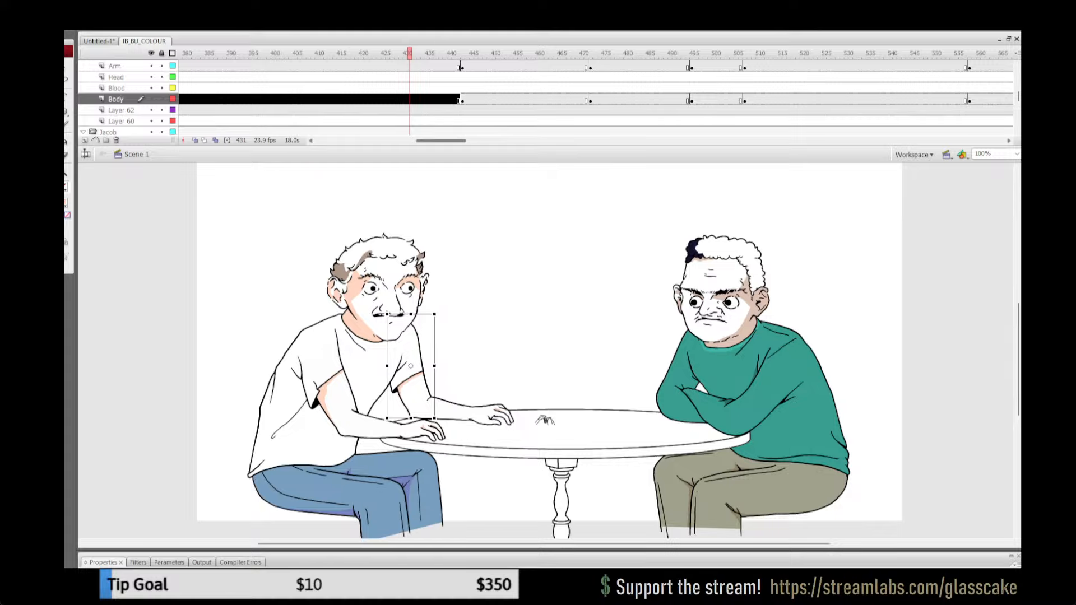
pyautogui.moveTo(441, 141); pyautogui.dragTo(455, 141)
pyautogui.click(440, 99)
pyautogui.click(476, 99)
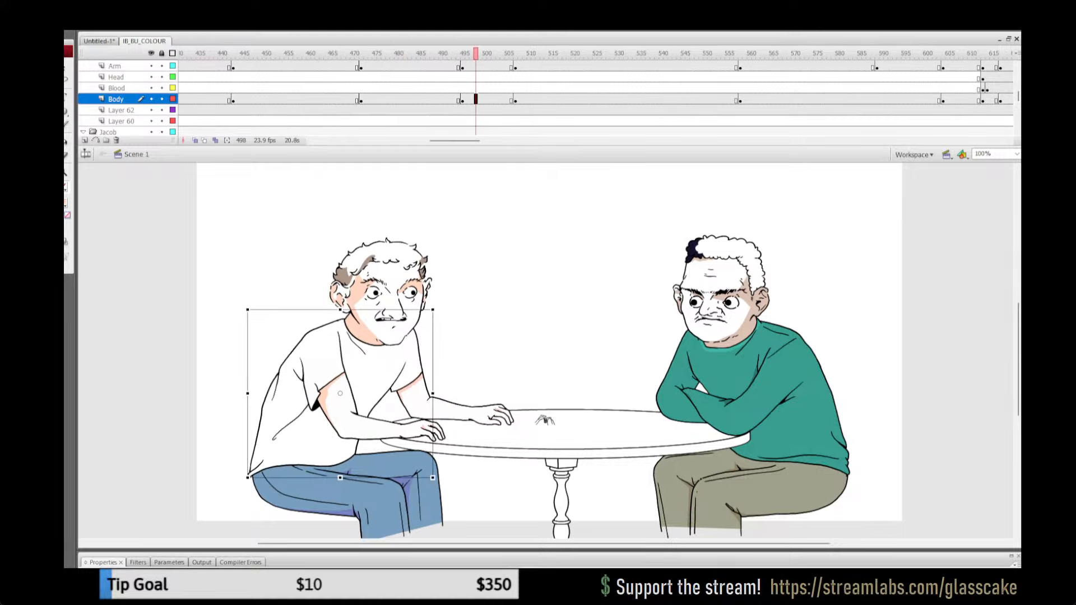
pyautogui.click(555, 99)
pyautogui.click(758, 99)
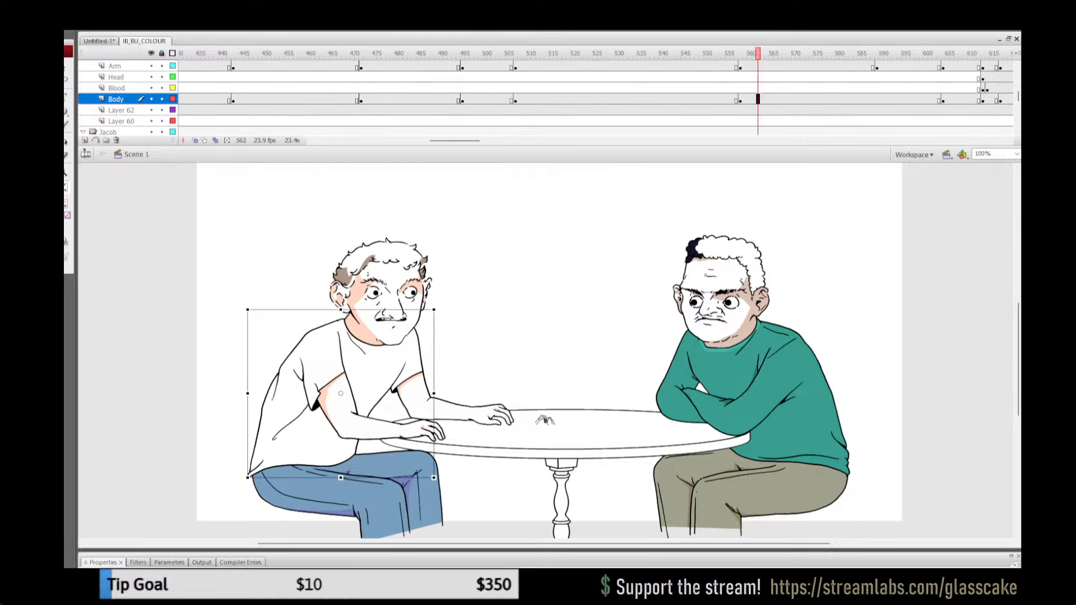
pyautogui.click(952, 100)
# Step: Open the far upper arm's group for editing at frame 606 and switch to the Pencil tool
pyautogui.click(722, 283)
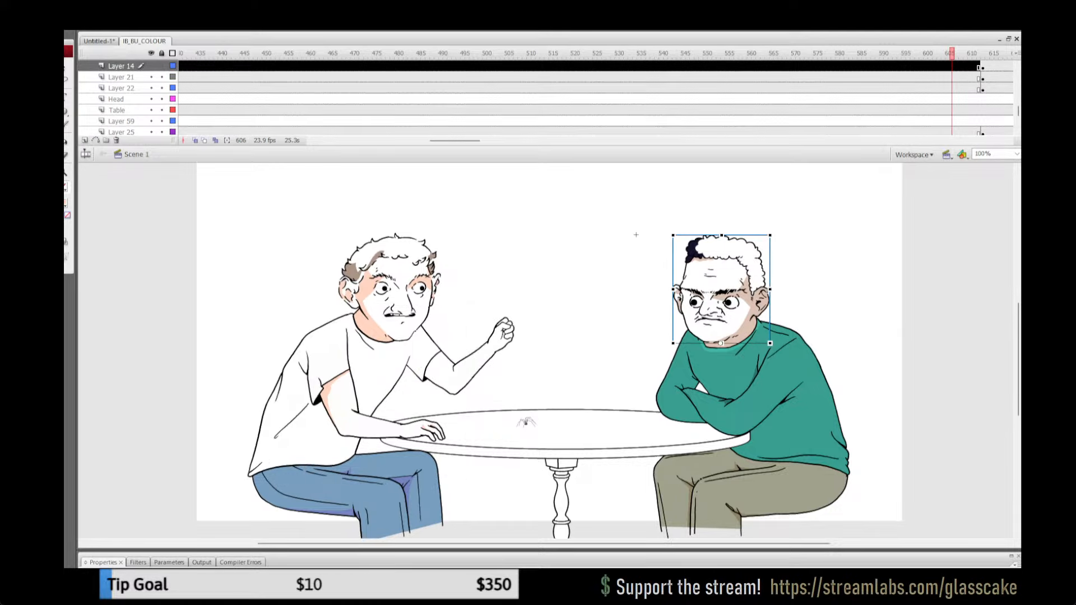
pyautogui.click(637, 234)
pyautogui.click(429, 365)
pyautogui.doubleClick(429, 365)
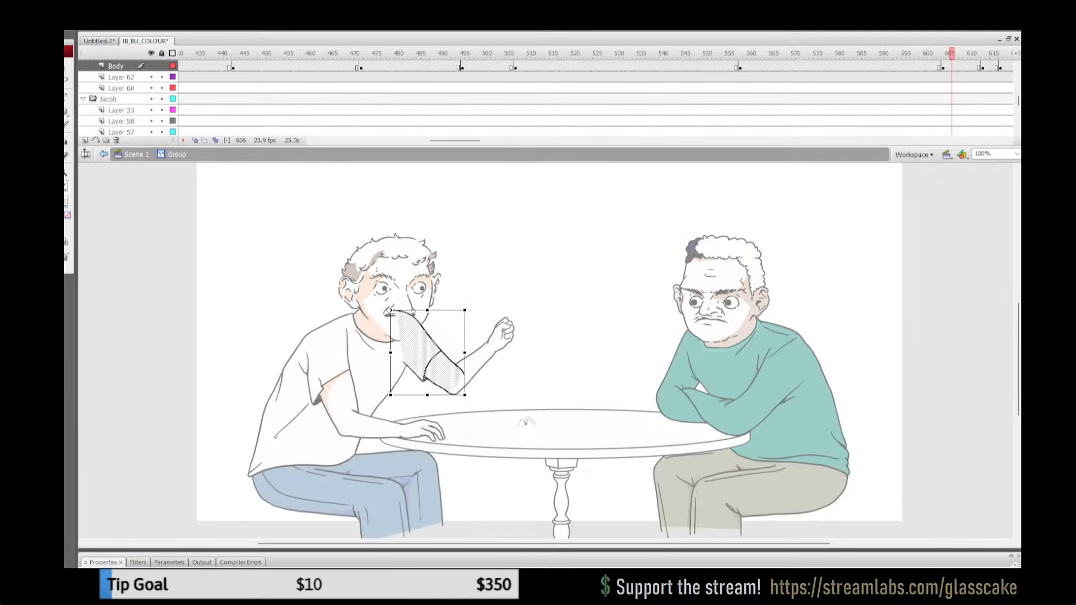
pyautogui.click(473, 355)
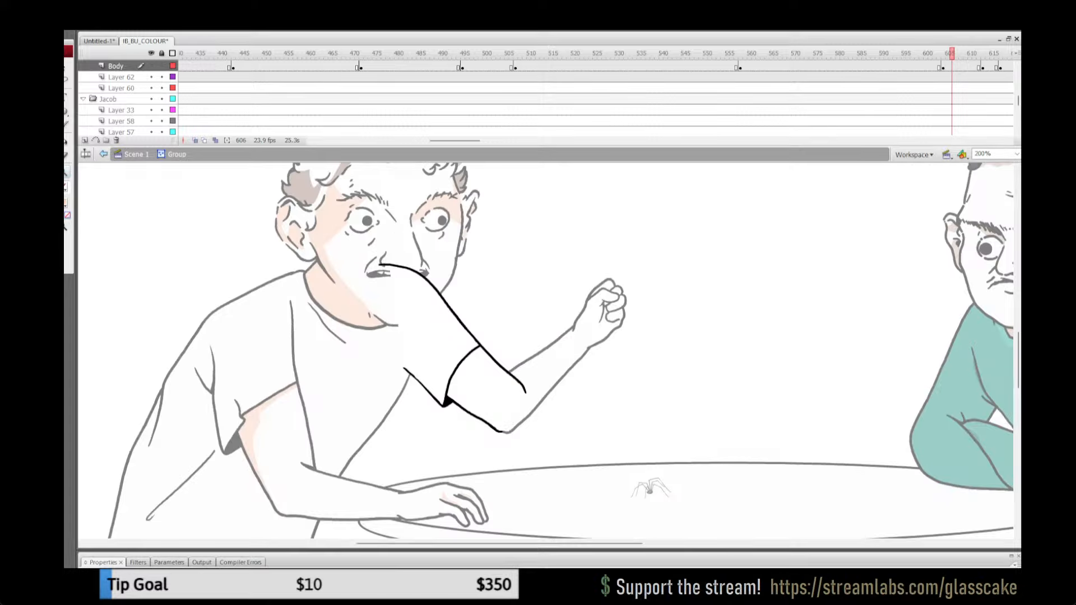
pyautogui.click(499, 380)
pyautogui.press('y')
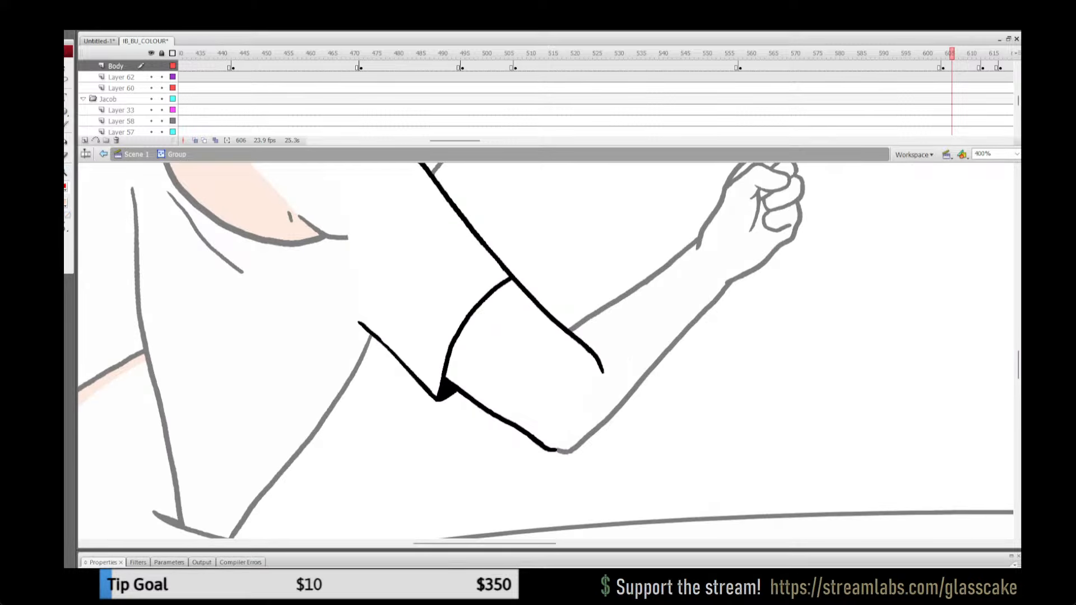
pyautogui.moveTo(522, 283)
pyautogui.mouseDown()
pyautogui.moveTo(491, 312)
pyautogui.moveTo(467, 370)
pyautogui.mouseUp()
pyautogui.moveTo(522, 283)
pyautogui.mouseDown()
pyautogui.moveTo(475, 335)
pyautogui.moveTo(462, 373)
pyautogui.moveTo(476, 387)
pyautogui.mouseUp()
pyautogui.hotkey('ctrl', 'z')
pyautogui.moveTo(524, 282)
pyautogui.mouseDown()
pyautogui.moveTo(480, 323)
pyautogui.moveTo(464, 370)
pyautogui.mouseUp()
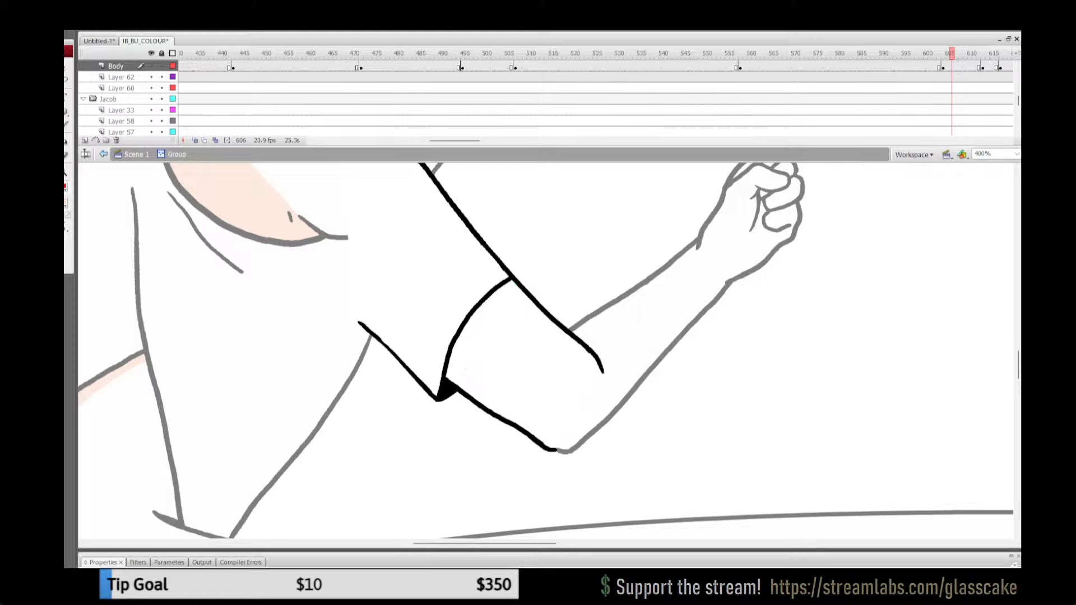
pyautogui.moveTo(519, 283)
pyautogui.mouseDown()
pyautogui.moveTo(471, 339)
pyautogui.moveTo(460, 372)
pyautogui.moveTo(521, 432)
pyautogui.mouseUp()
pyautogui.press('k')
pyautogui.click(461, 359)
pyautogui.hotkey('ctrl', 'z')
pyautogui.hotkey('ctrl', 'z')
pyautogui.hotkey('ctrl', 'z')
# Step: Outline a narrow shadow along the far sleeve's hem and the arm's lower edge, and fill it with peach
pyautogui.press('y')
pyautogui.moveTo(454, 371)
pyautogui.mouseDown()
pyautogui.moveTo(483, 315)
pyautogui.moveTo(526, 275)
pyautogui.mouseUp()
pyautogui.moveTo(453, 368); pyautogui.dragTo(518, 433)
pyautogui.press('k')
pyautogui.click(454, 362)
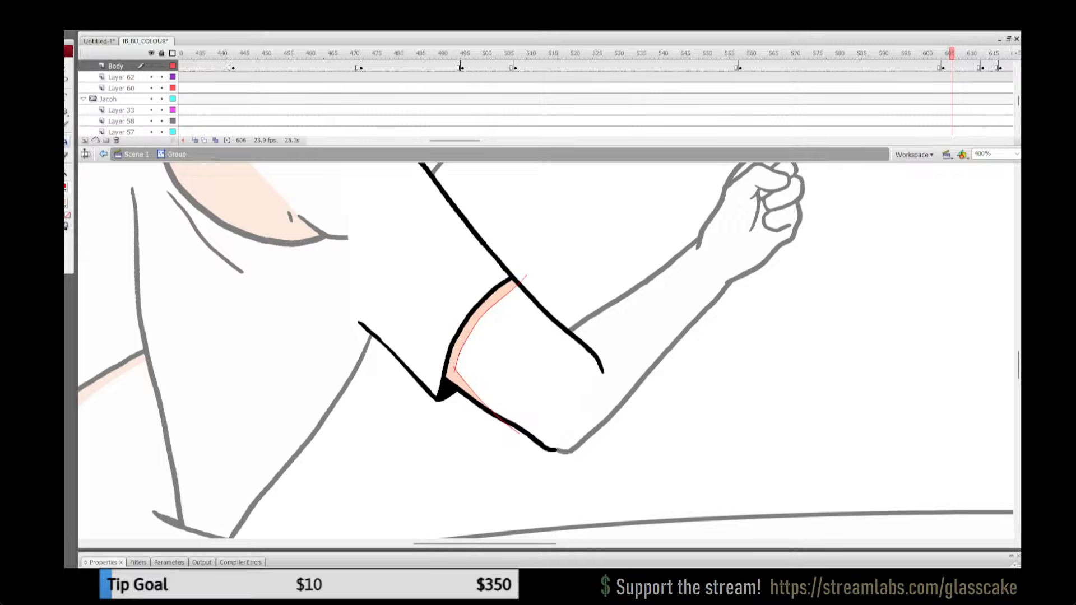
# Step: Remove the red guide lines around the peach shadow by setting the group's stroke to no colour
pyautogui.hotkey('ctrl', 'a')
pyautogui.click(65, 187)
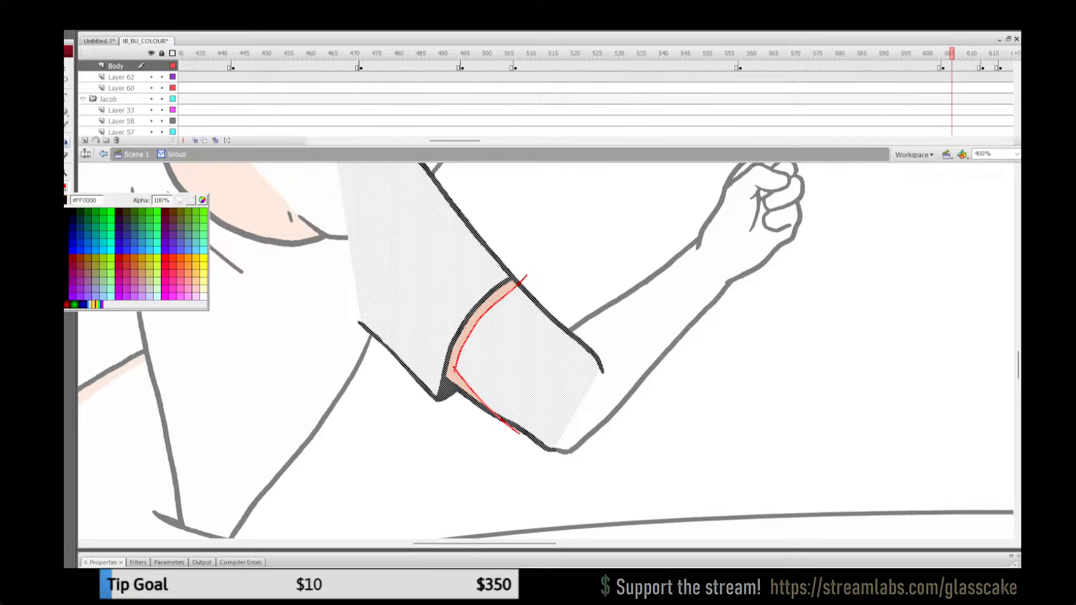
pyautogui.click(192, 200)
pyautogui.press('v')
pyautogui.press('Escape')
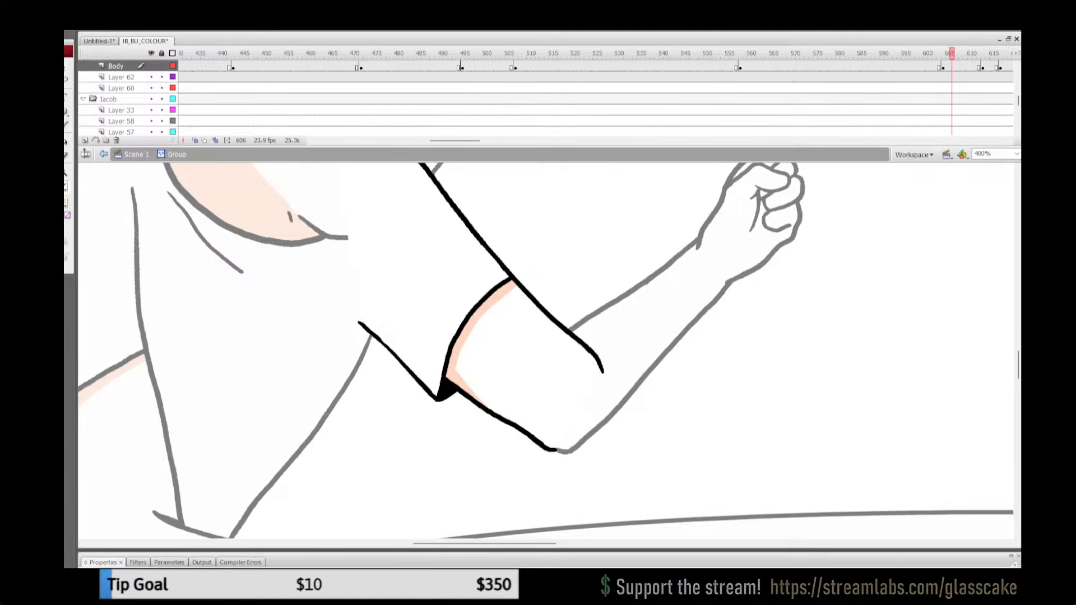
# Step: Return to the main scene at 100% view of both men and save the file
pyautogui.click(137, 154)
pyautogui.doubleClick(65, 172)
pyautogui.moveTo(588, 336); pyautogui.dragTo(529, 374)
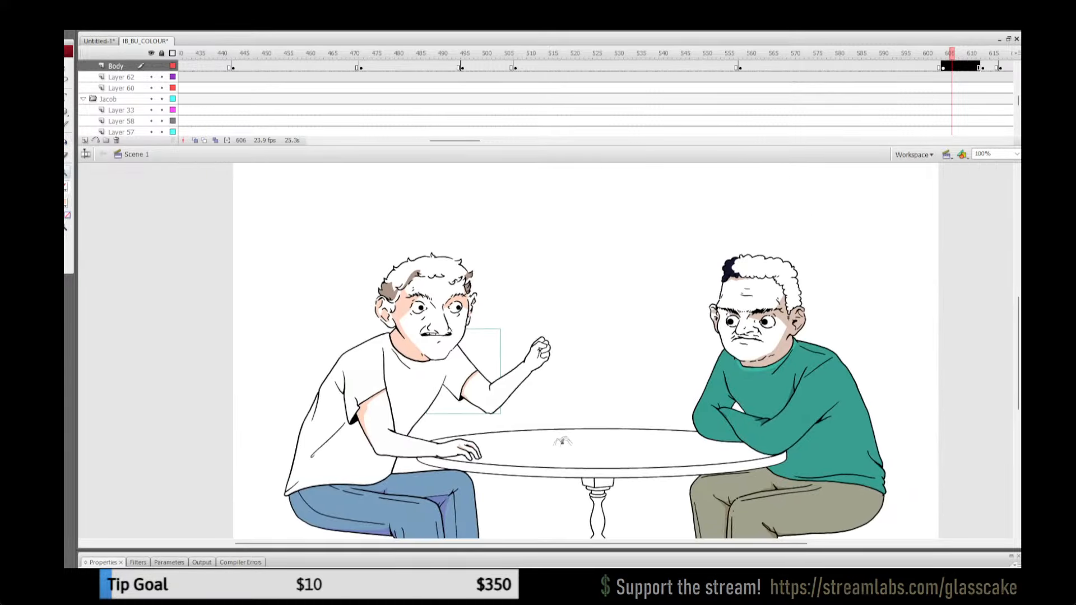
pyautogui.hotkey('ctrl', 's')
# Step: Copy the shaded far upper arm artwork from its group at frame 593 and go to frame 638
pyautogui.moveTo(928, 53); pyautogui.dragTo(982, 54)
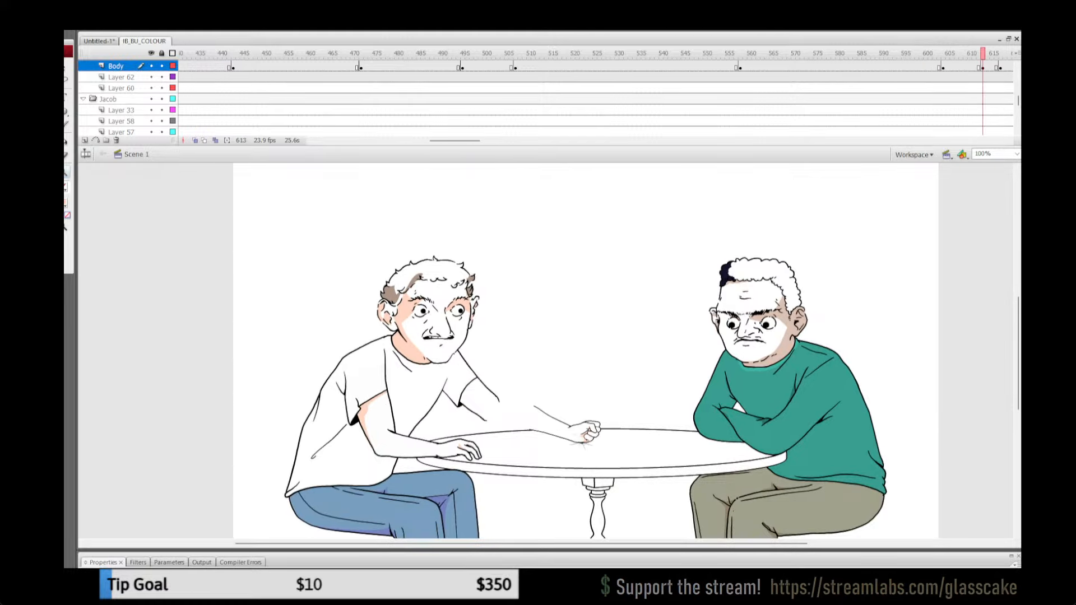
pyautogui.moveTo(455, 141); pyautogui.dragTo(481, 141)
pyautogui.click(692, 53)
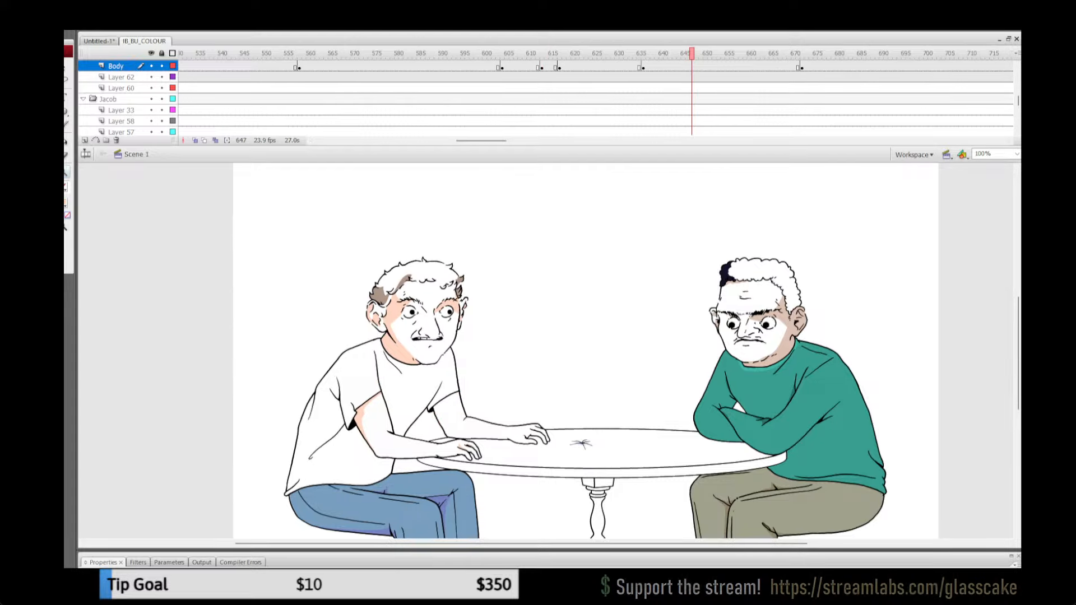
pyautogui.click(454, 54)
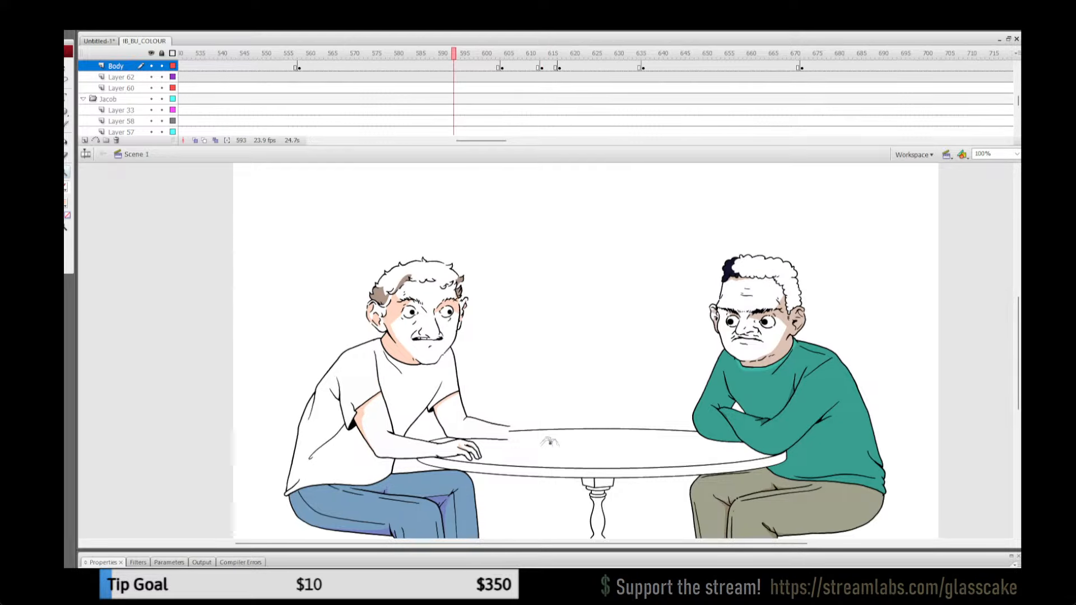
pyautogui.click(430, 409)
pyautogui.doubleClick(429, 409)
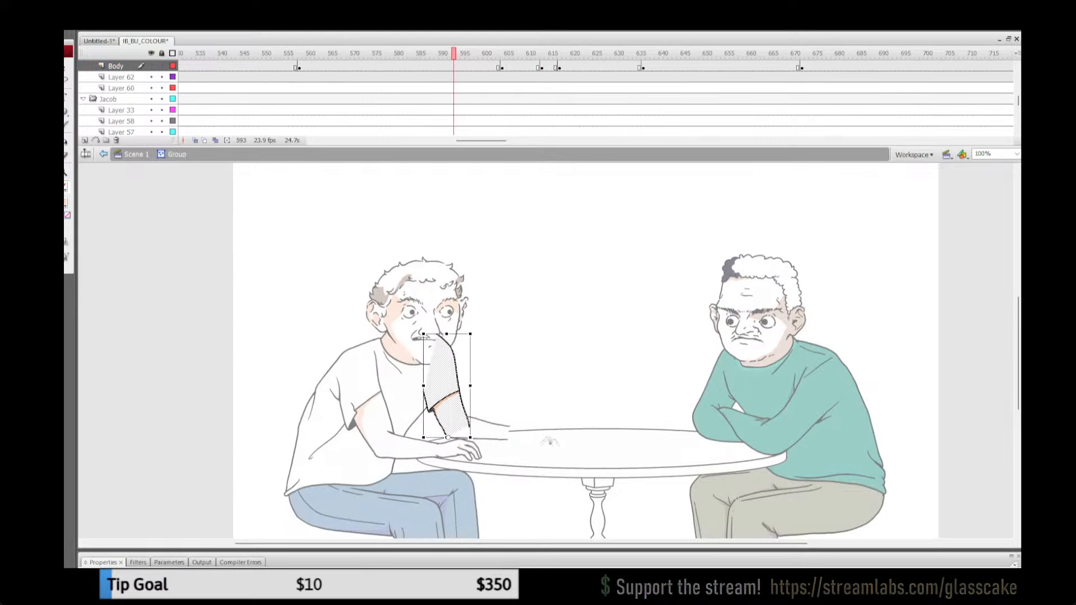
pyautogui.click(133, 154)
pyautogui.click(727, 53)
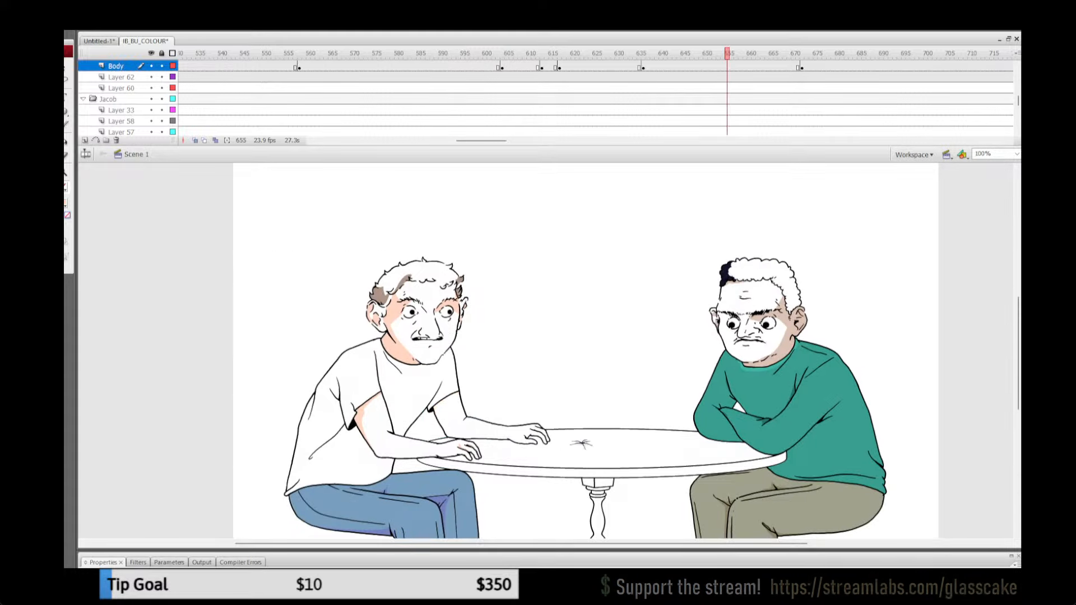
pyautogui.click(652, 67)
pyautogui.doubleClick(477, 428)
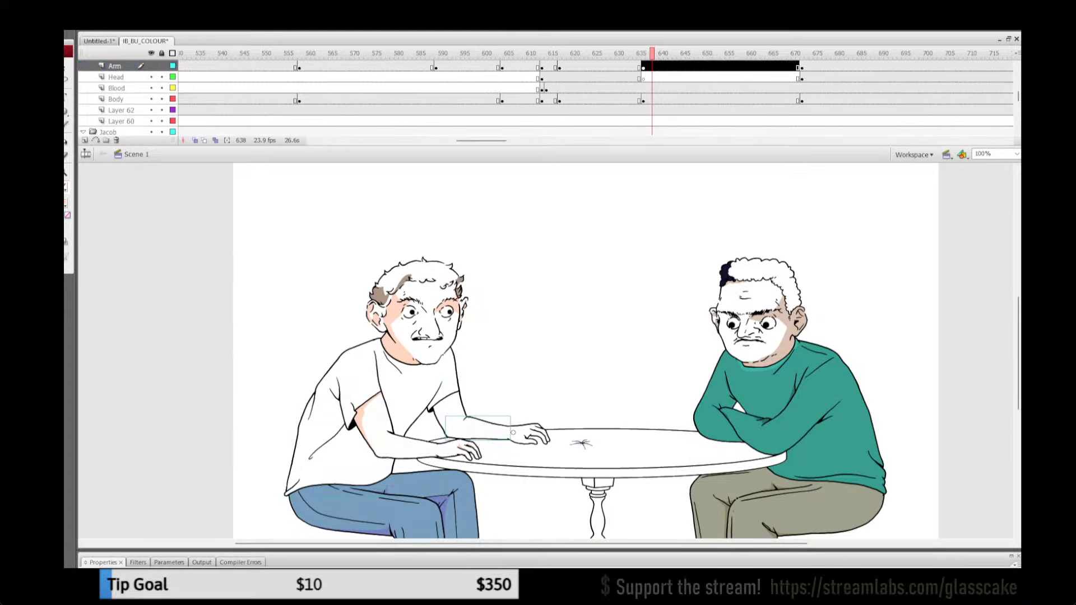
pyautogui.doubleClick(459, 391)
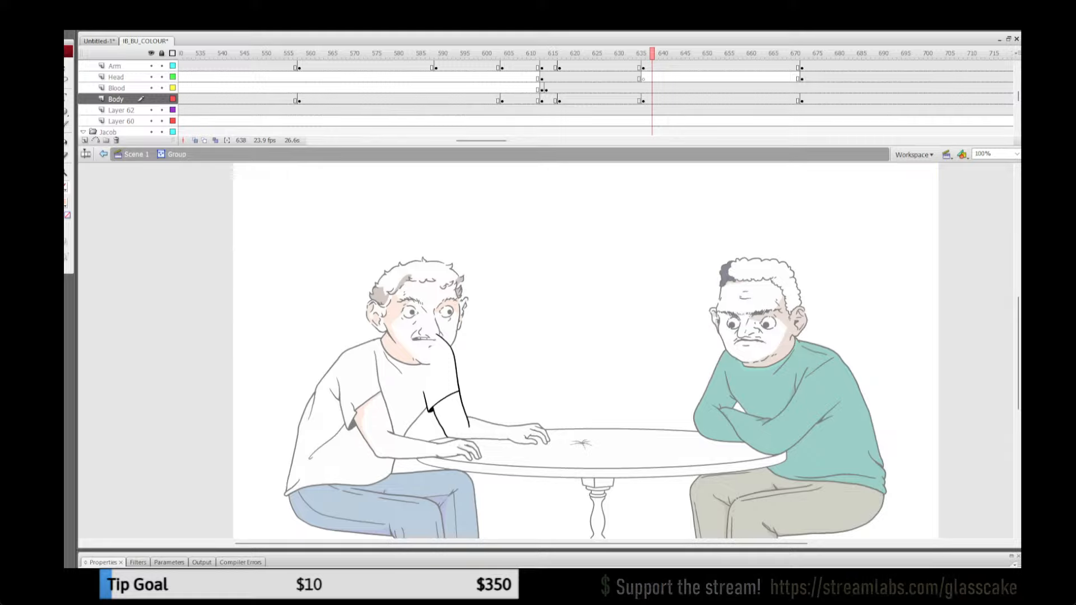
pyautogui.hotkey('ctrl', 'a')
pyautogui.press('z')
pyautogui.click(505, 437)
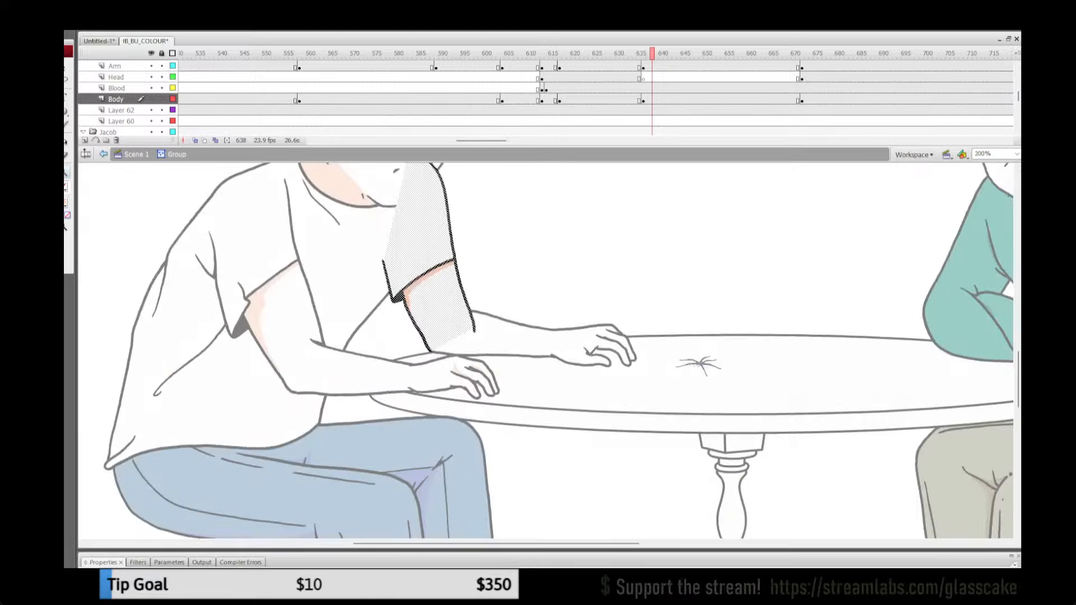
pyautogui.hotkey('ctrl', '=')
pyautogui.hotkey('ctrl', 'z')
pyautogui.hotkey('ctrl', 'z')
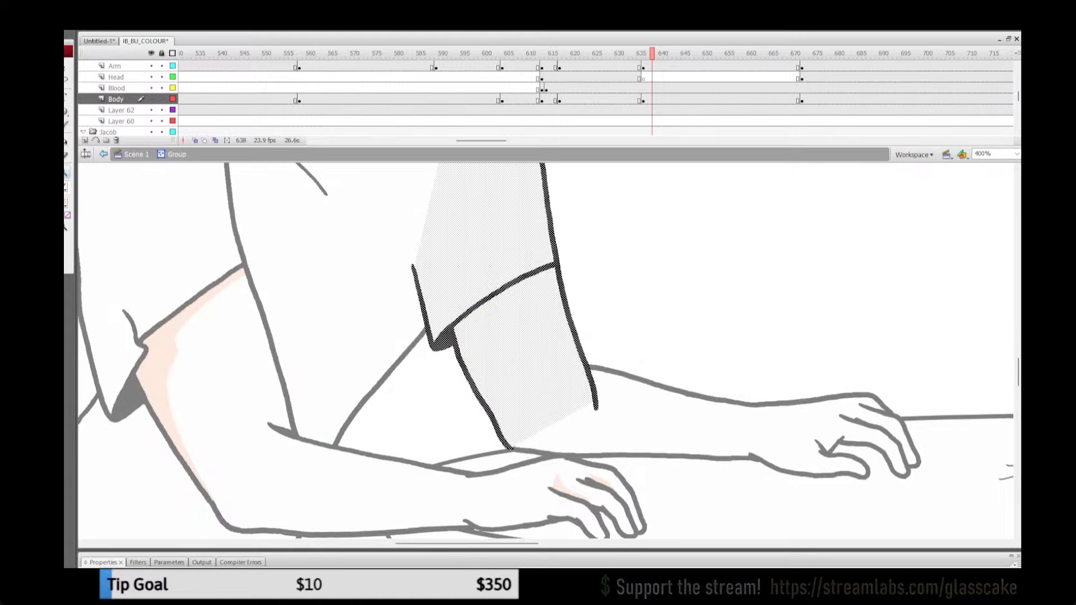
pyautogui.press('Return')
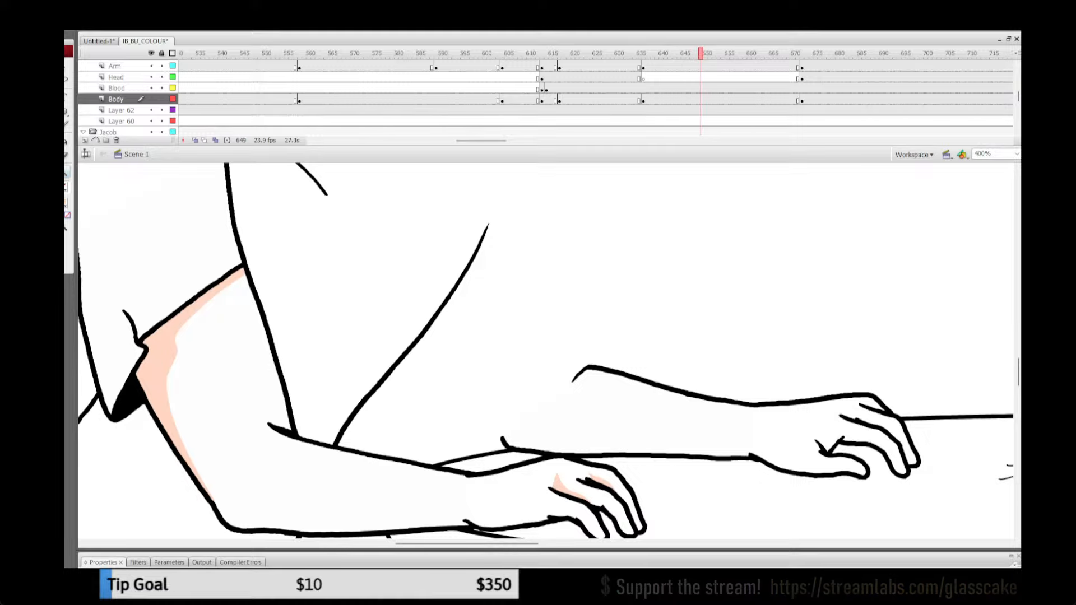
pyautogui.hotkey('ctrl', 'z')
pyautogui.press('q')
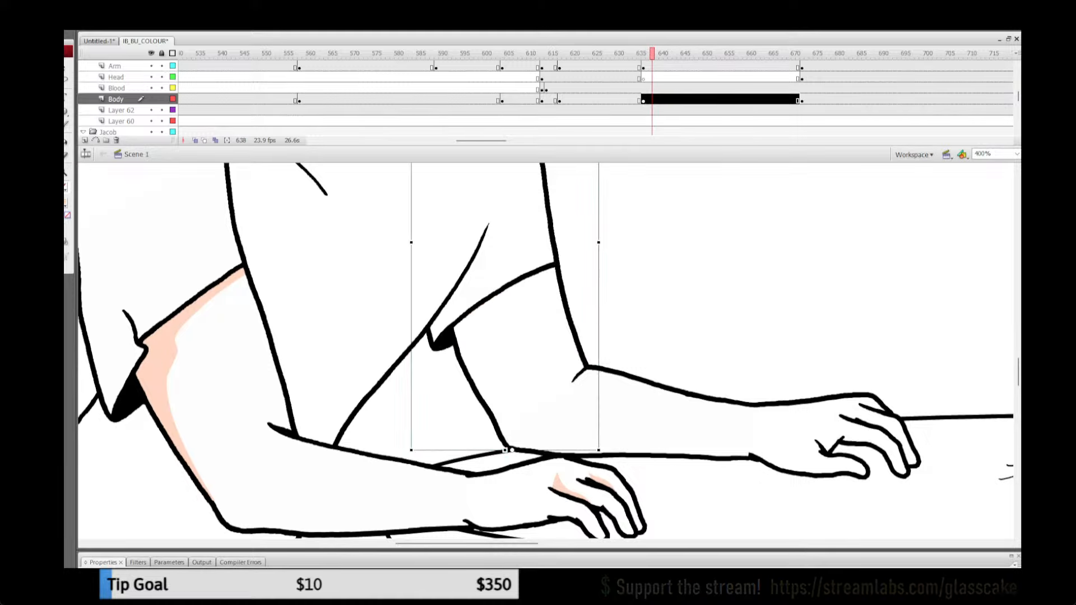
# Step: Replace the artwork in the far upper arm's group at frame 638 with the copied shaded version, kept in place
pyautogui.doubleClick(500, 415)
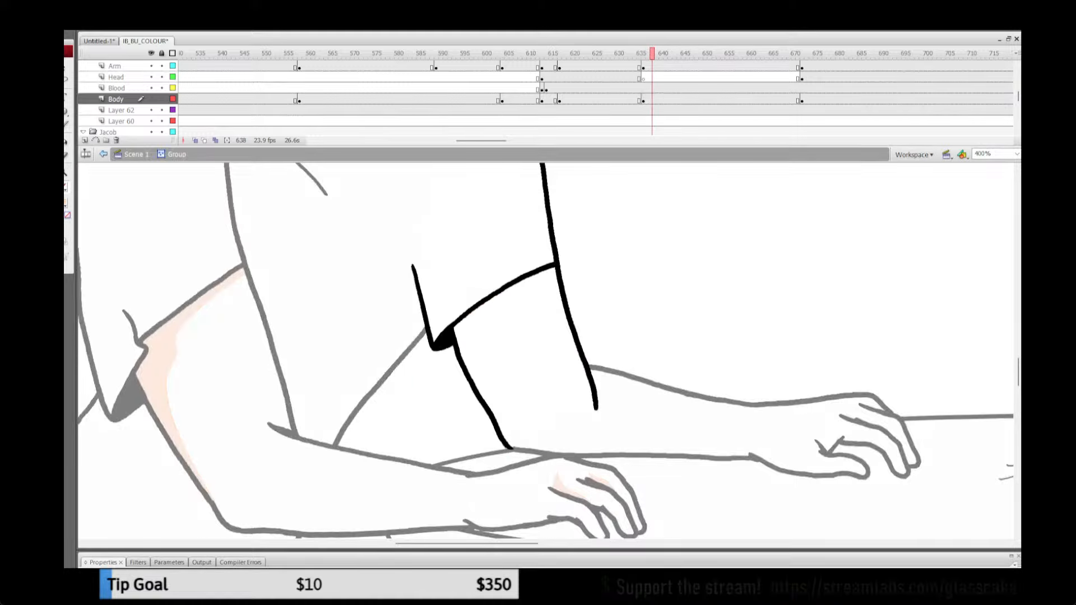
pyautogui.hotkey('ctrl', 'a')
pyautogui.press('Delete')
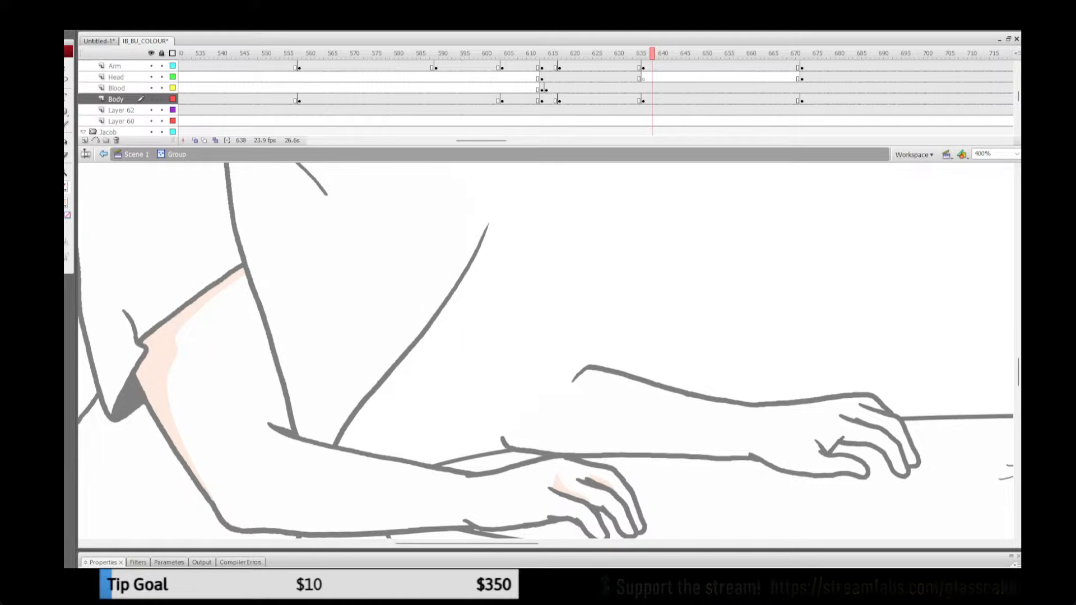
pyautogui.hotkey('ctrl', 'shift', 'v')
pyautogui.press('Escape')
pyautogui.click(136, 155)
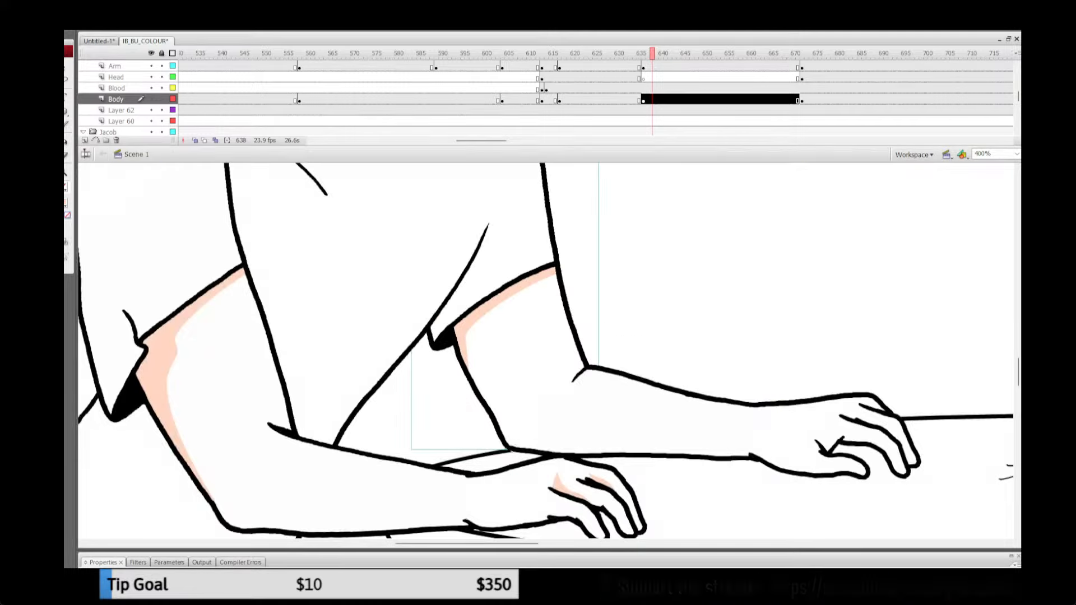
# Step: Replace the far hand at frame 644 with the shaded hand copied from frame 542, pasted in place
pyautogui.click(454, 78)
pyautogui.click(229, 67)
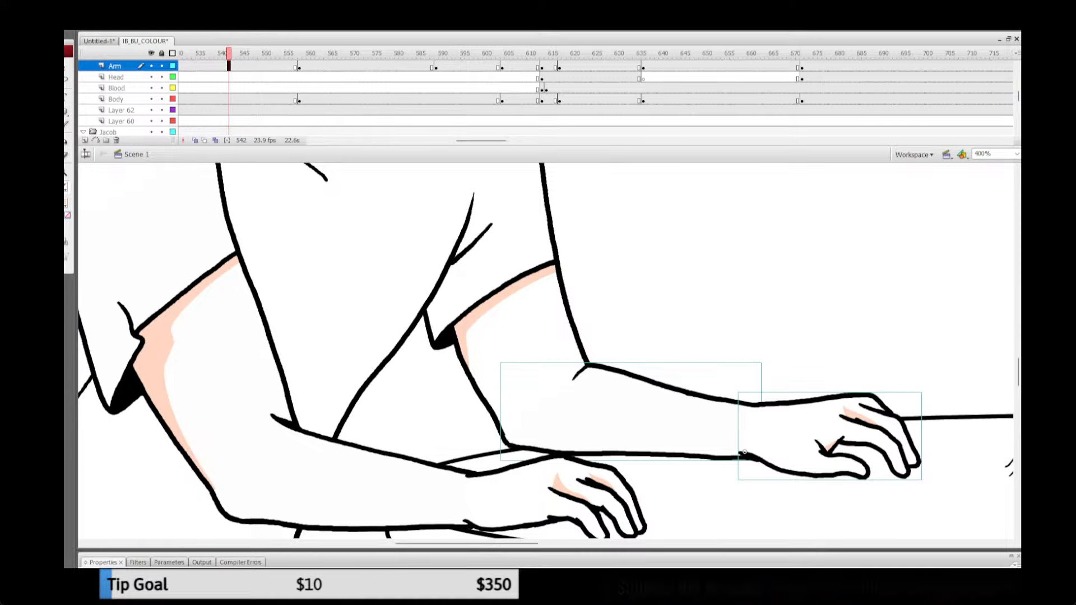
pyautogui.click(798, 436)
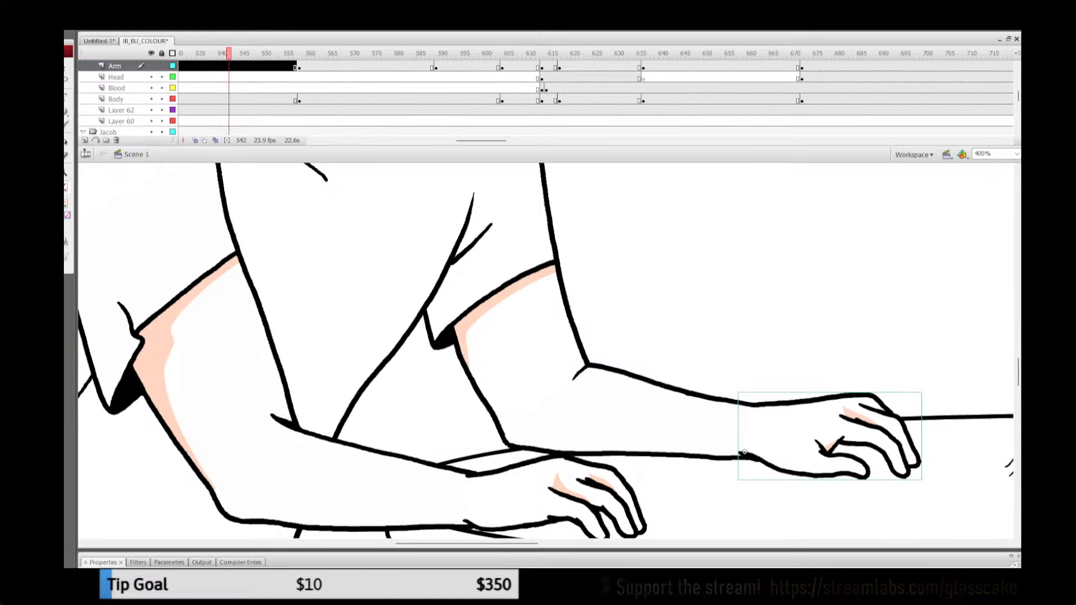
pyautogui.click(596, 54)
pyautogui.click(679, 54)
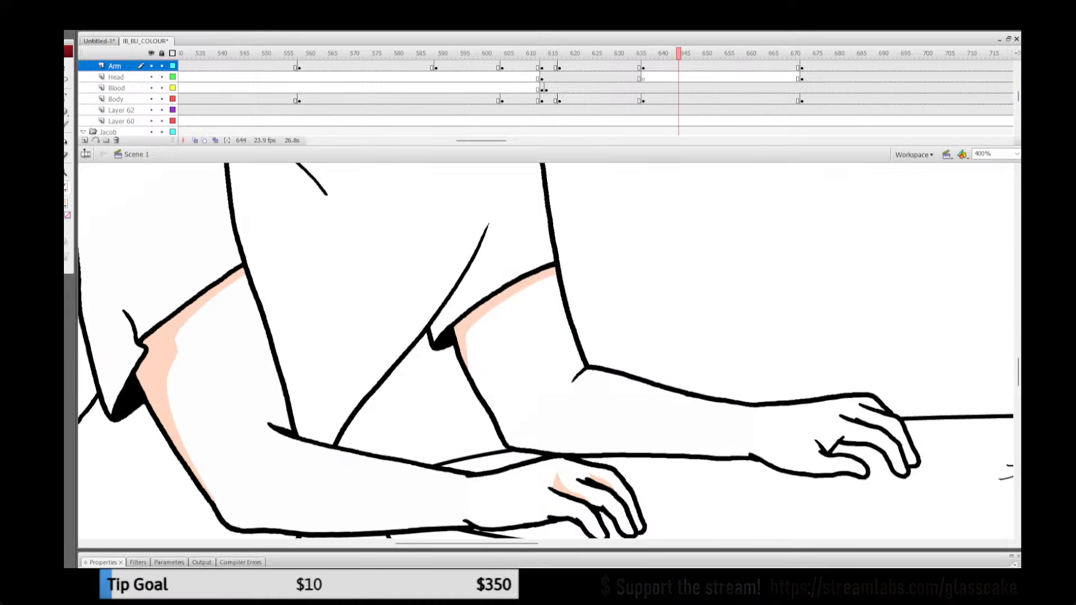
pyautogui.click(798, 436)
pyautogui.press('Delete')
pyautogui.hotkey('ctrl', 'shift', 'v')
pyautogui.press('Escape')
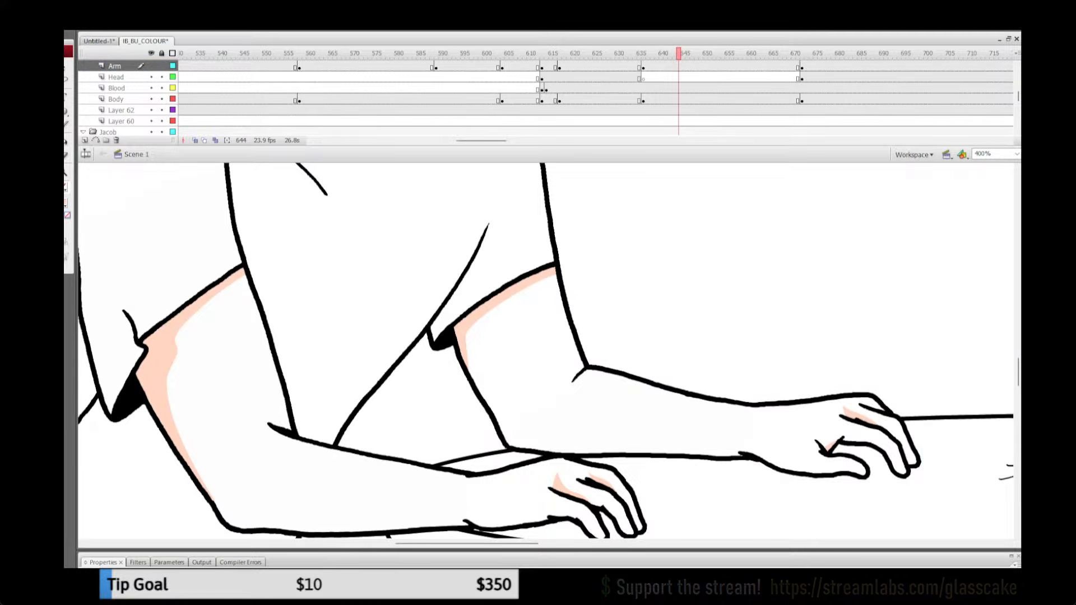
# Step: Check the arms at frame 677, then replay the fist slam in full-frame view to examine the far arm's shading
pyautogui.click(824, 54)
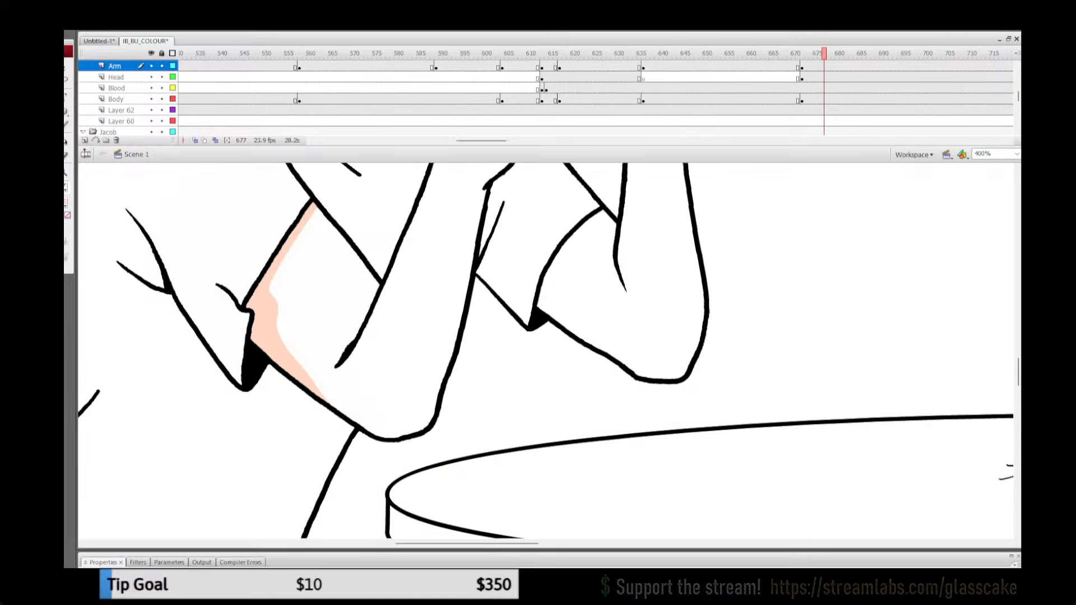
pyautogui.hotkey('ctrl', '2')
pyautogui.click(519, 54)
pyautogui.press('Return')
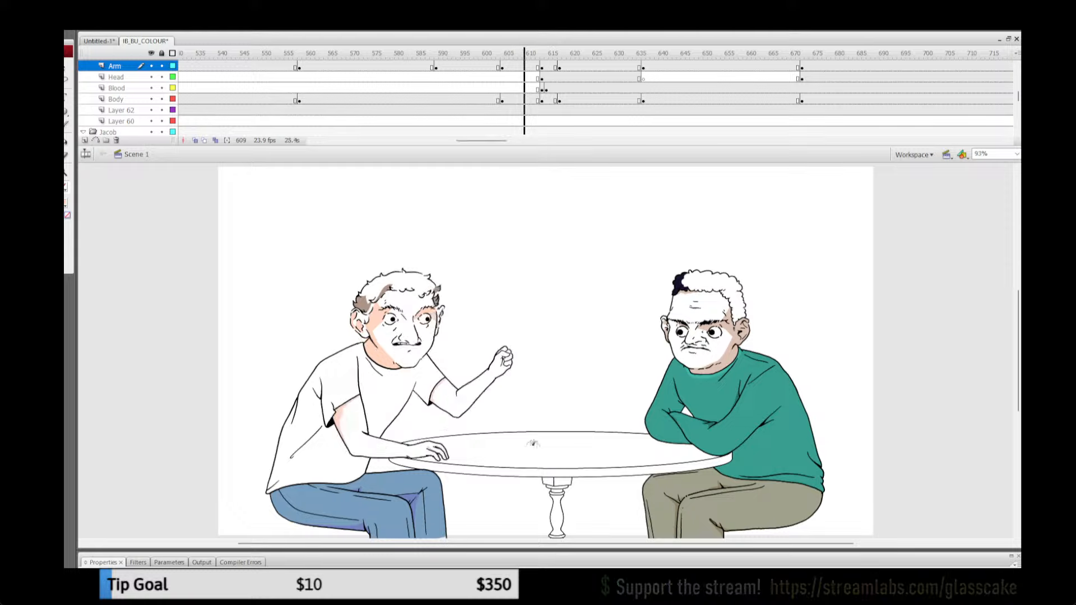
pyautogui.click(519, 54)
pyautogui.press('Return')
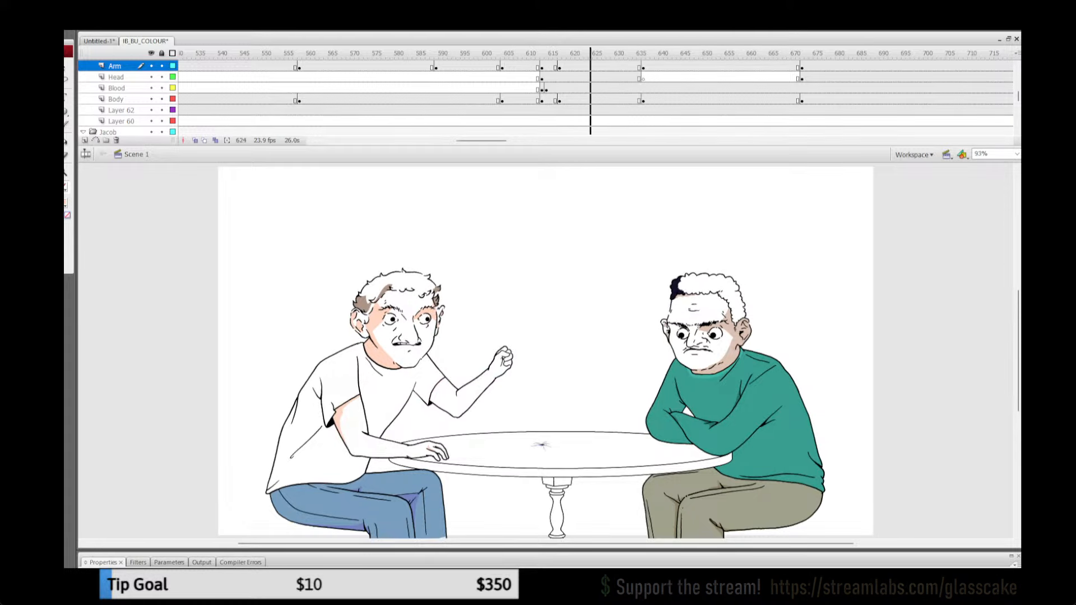
pyautogui.press('Return')
pyautogui.click(537, 54)
pyautogui.press('Return')
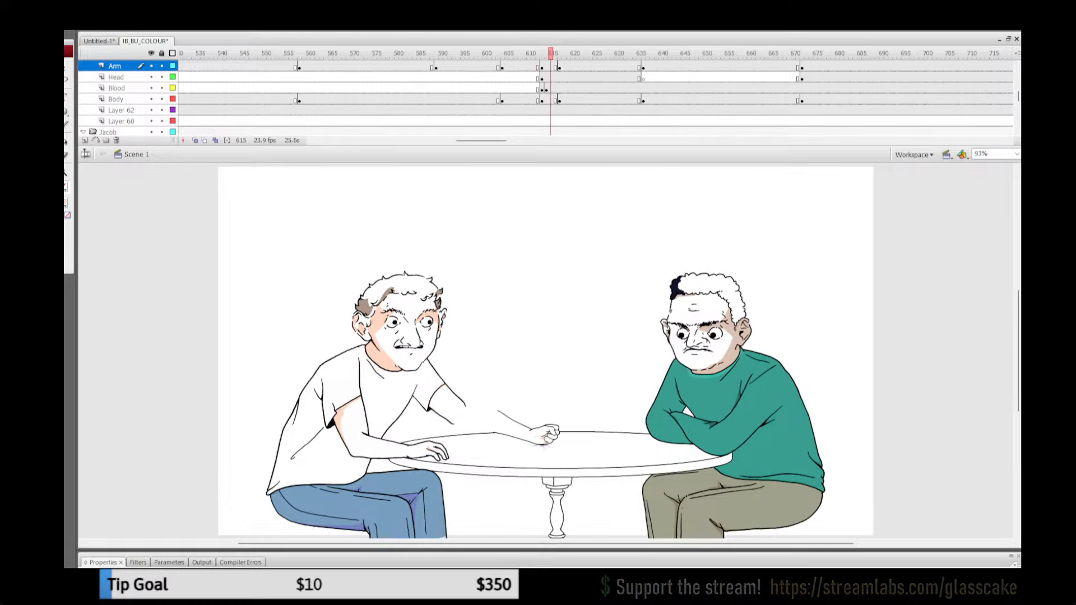
pyautogui.click(533, 54)
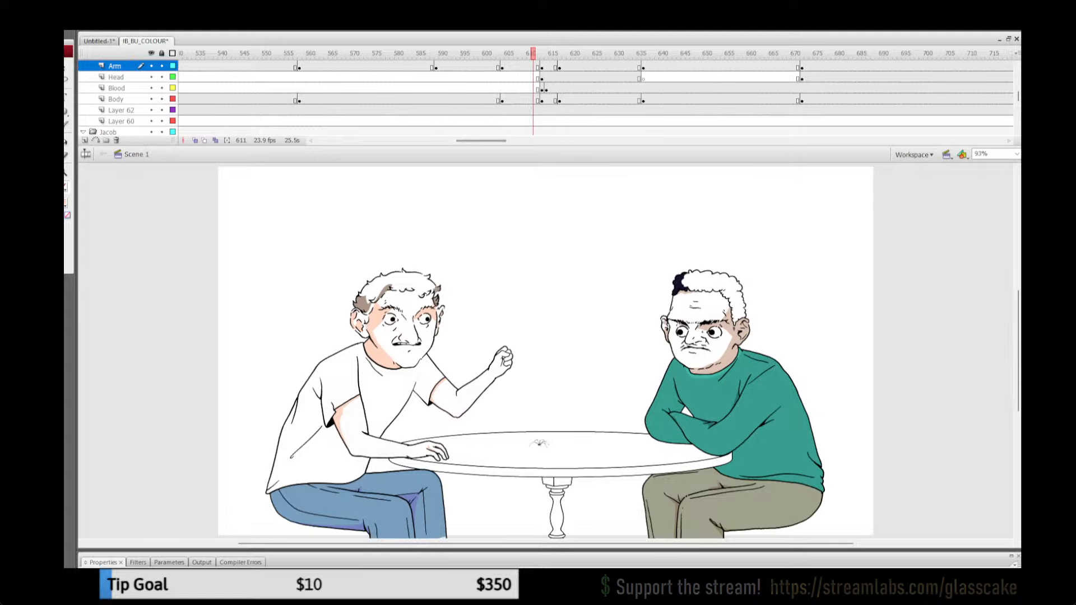
# Step: Replay the fist slam, then cut the far upper arm at frame 623 and paste it back in place on the Body layer
pyautogui.press('Return')
pyautogui.click(116, 99)
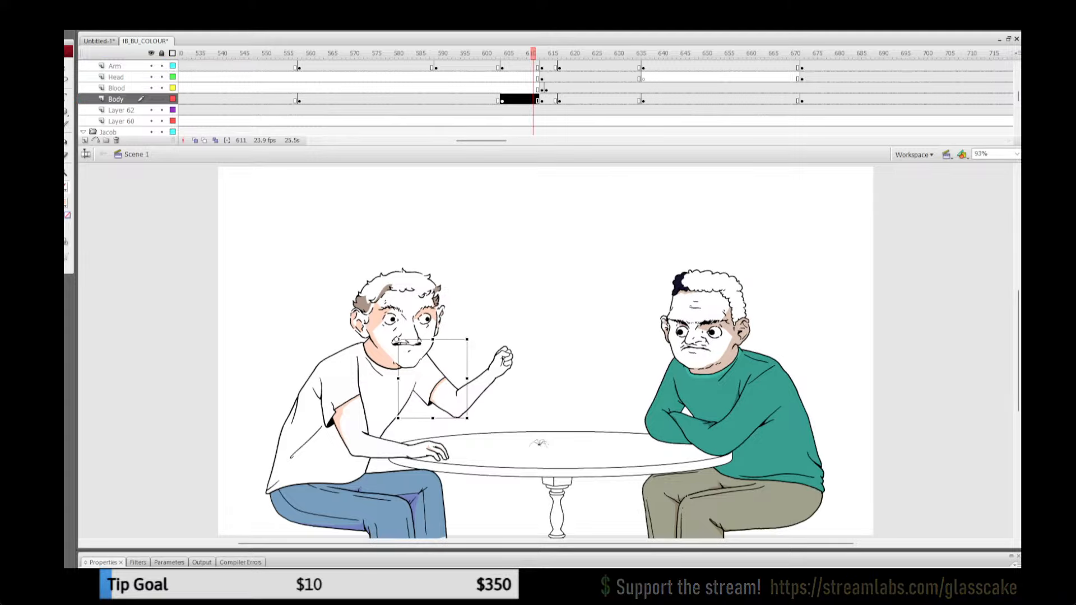
pyautogui.click(644, 100)
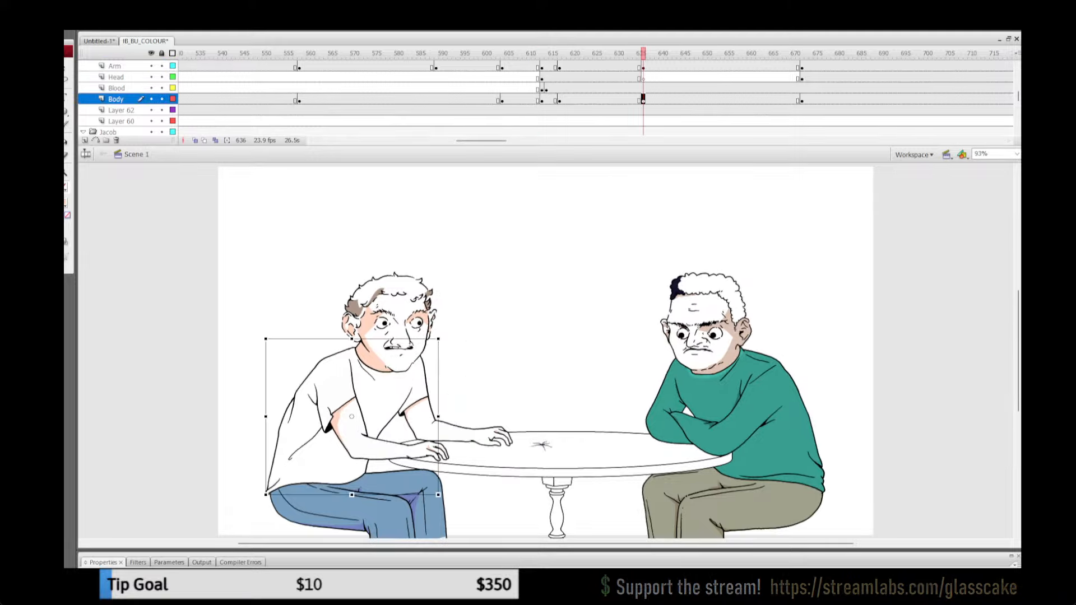
pyautogui.moveTo(643, 53); pyautogui.dragTo(516, 53)
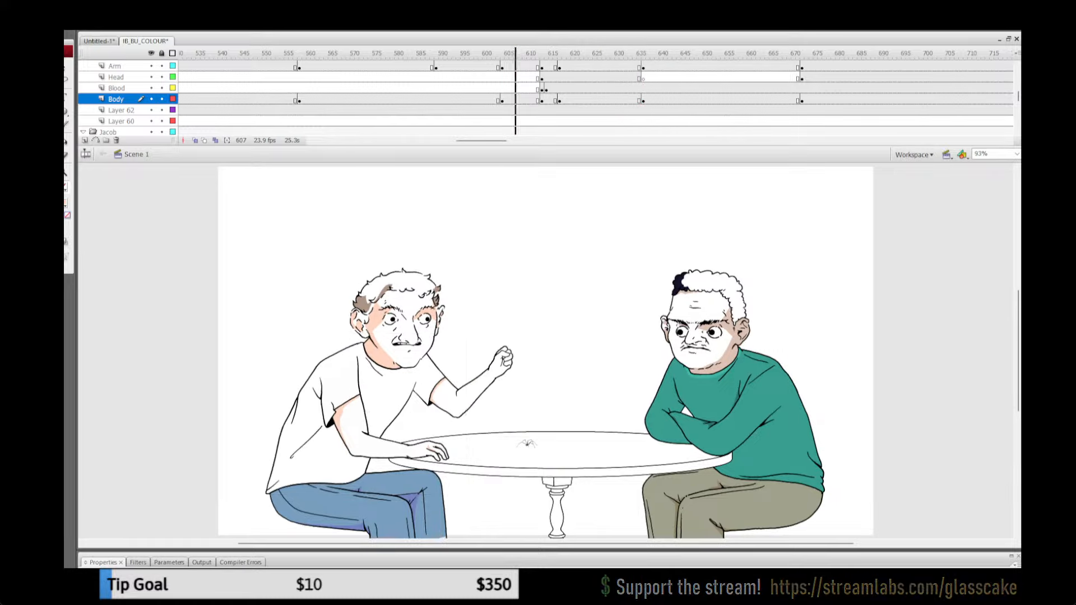
pyautogui.press('Return')
pyautogui.click(436, 392)
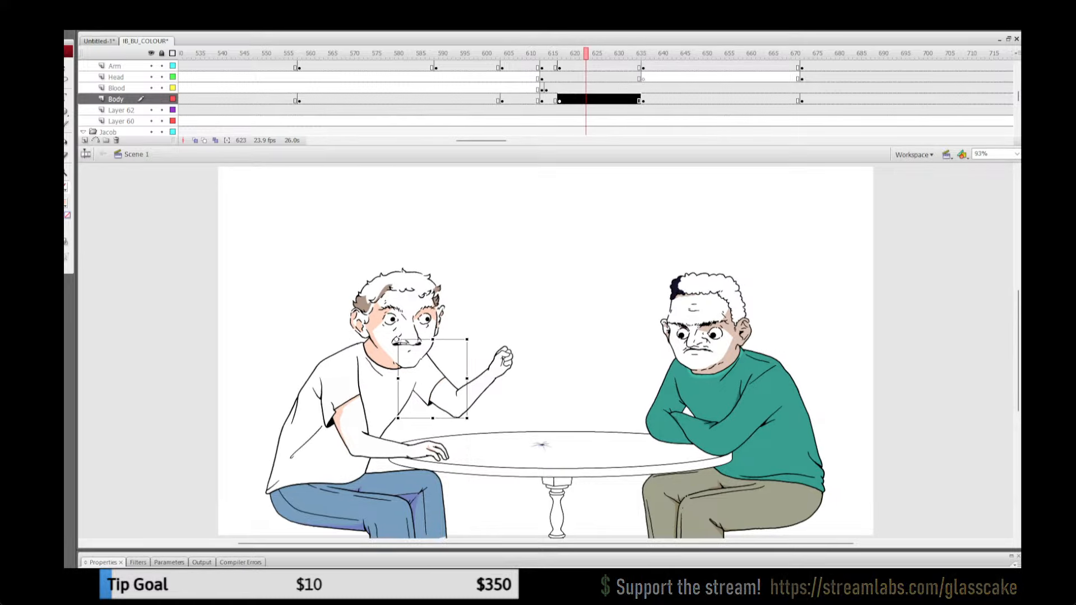
pyautogui.hotkey('ctrl', 'x')
pyautogui.hotkey('ctrl', 'shift', 'v')
pyautogui.press('Escape')
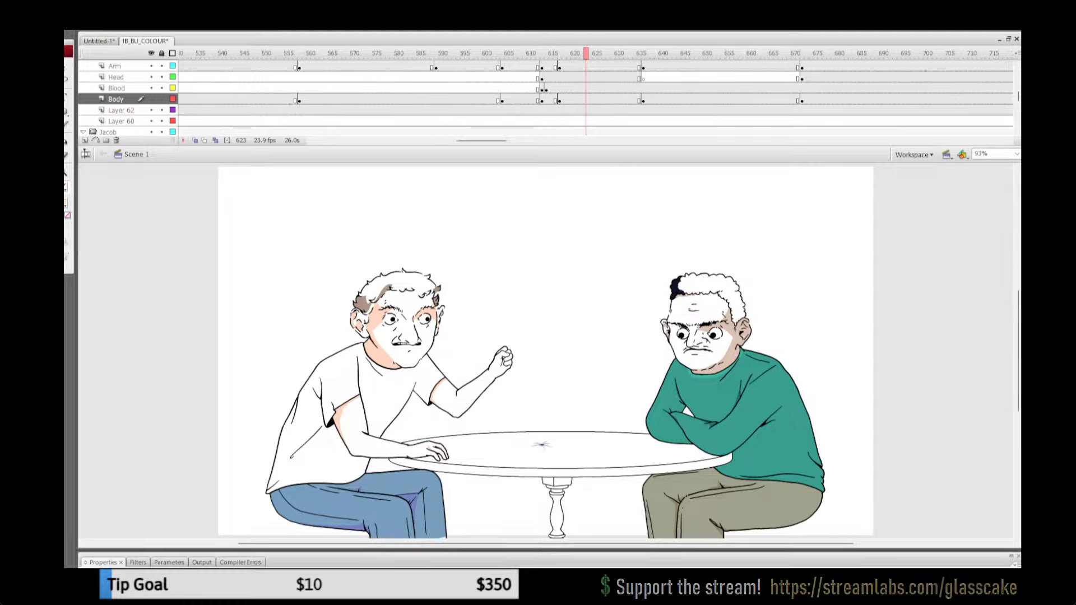
# Step: With all layers unlocked, open the far upper arm's group on the Body layer at frame 674, where the man holds the camera
pyautogui.click(162, 53)
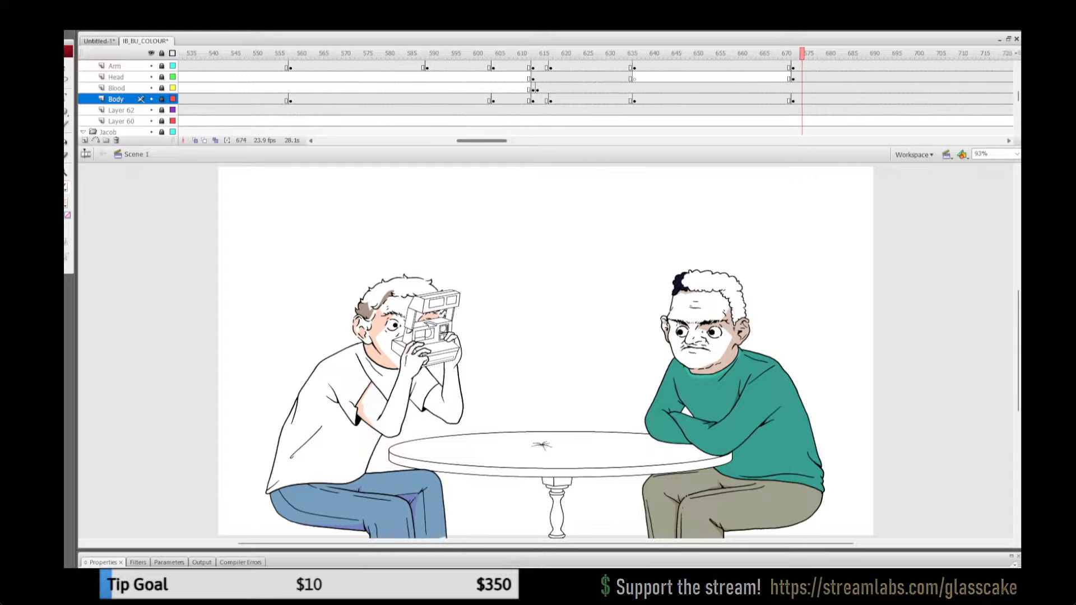
pyautogui.click(161, 53)
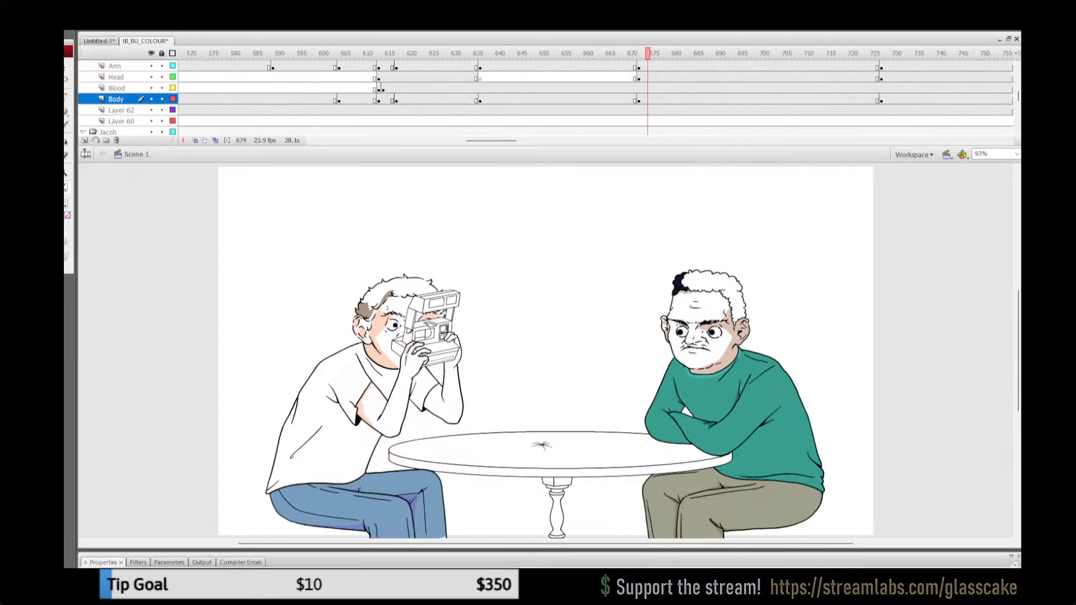
pyautogui.click(116, 99)
pyautogui.doubleClick(440, 400)
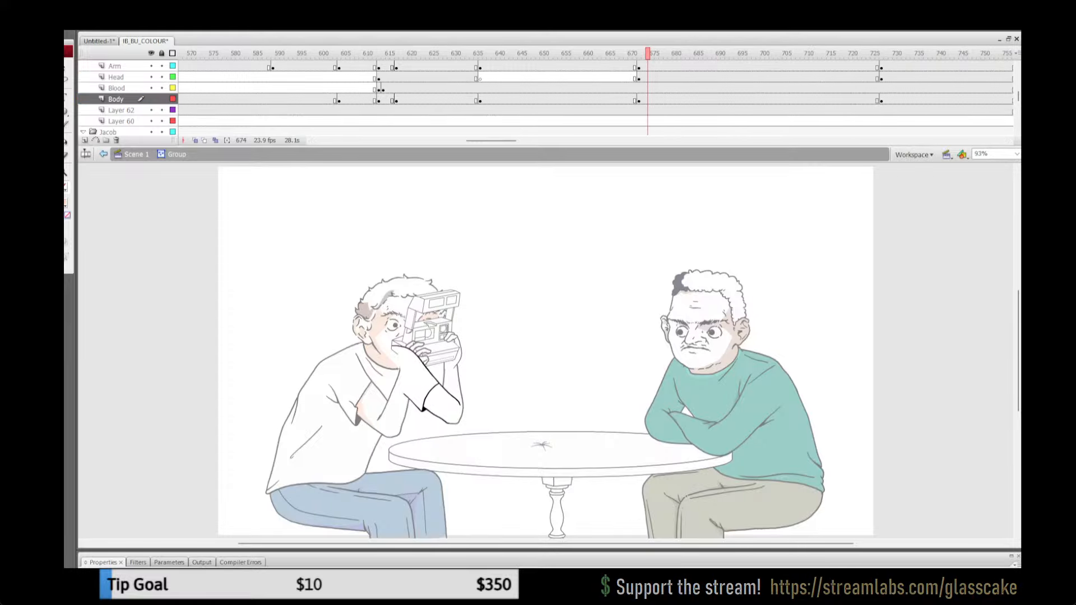
# Step: Outline a shadow below the far sleeve and along the upper arm's underside with red lines and fill it with peach
pyautogui.press('z')
pyautogui.click(421, 400)
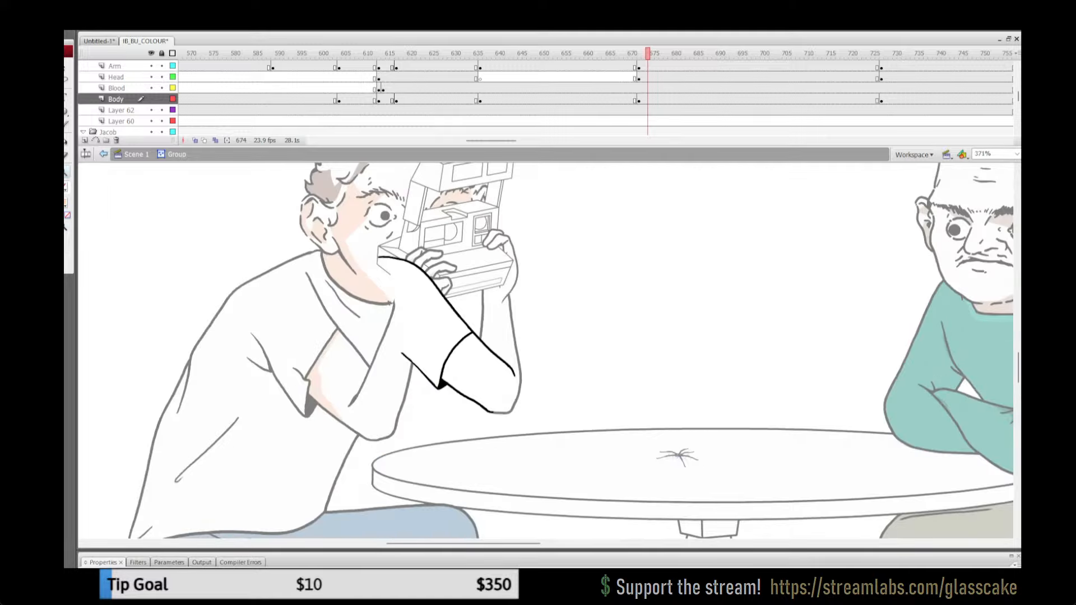
pyautogui.click(422, 401)
pyautogui.press('n')
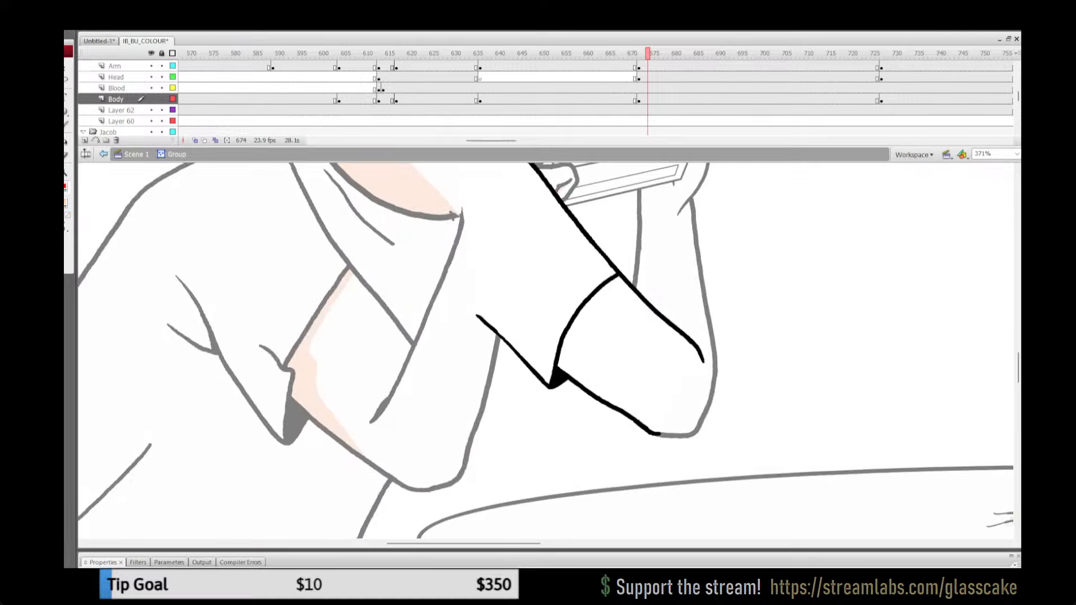
pyautogui.moveTo(642, 425)
pyautogui.mouseDown()
pyautogui.moveTo(580, 369)
pyautogui.moveTo(574, 348)
pyautogui.moveTo(625, 279)
pyautogui.mouseUp()
pyautogui.press('k')
pyautogui.click(568, 355)
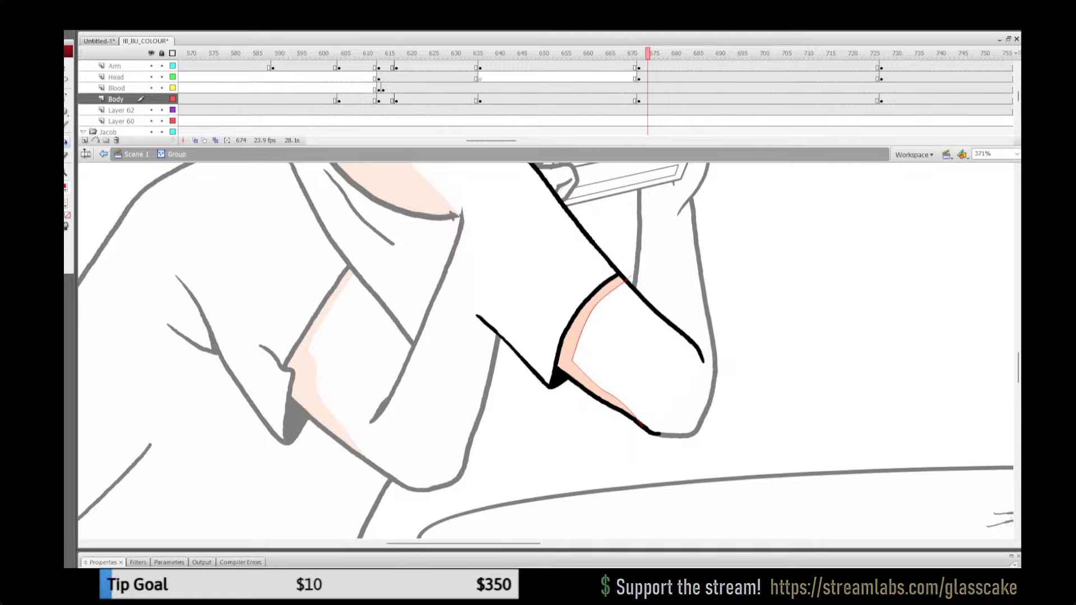
# Step: Remove the red stroke lines from the upper arm's artwork and return to the main scene
pyautogui.hotkey('ctrl', 'a')
pyautogui.click(65, 187)
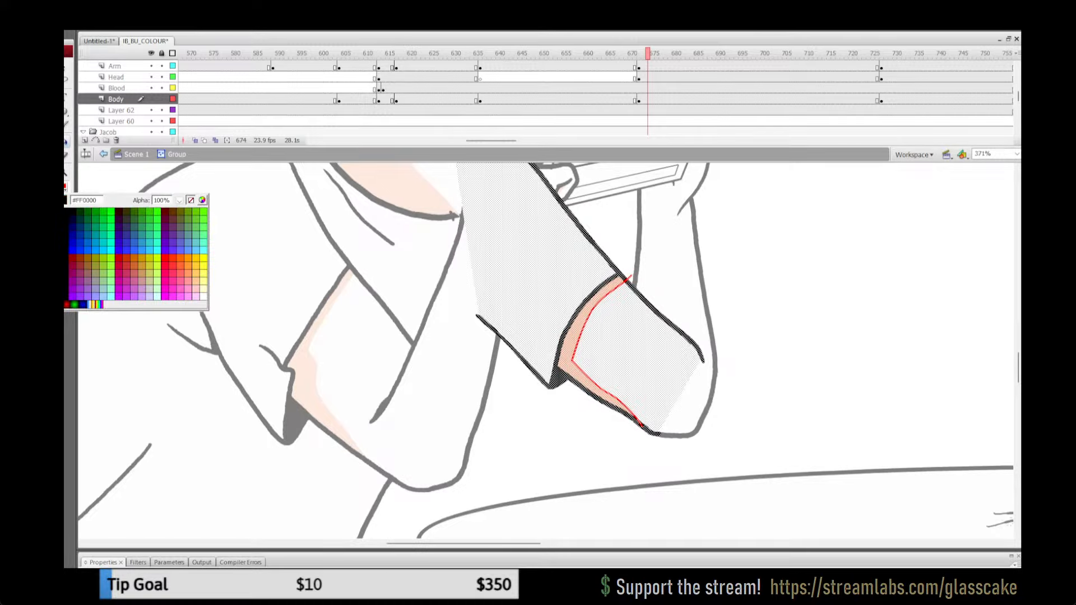
pyautogui.click(191, 200)
pyautogui.click(115, 99)
pyautogui.doubleClick(66, 173)
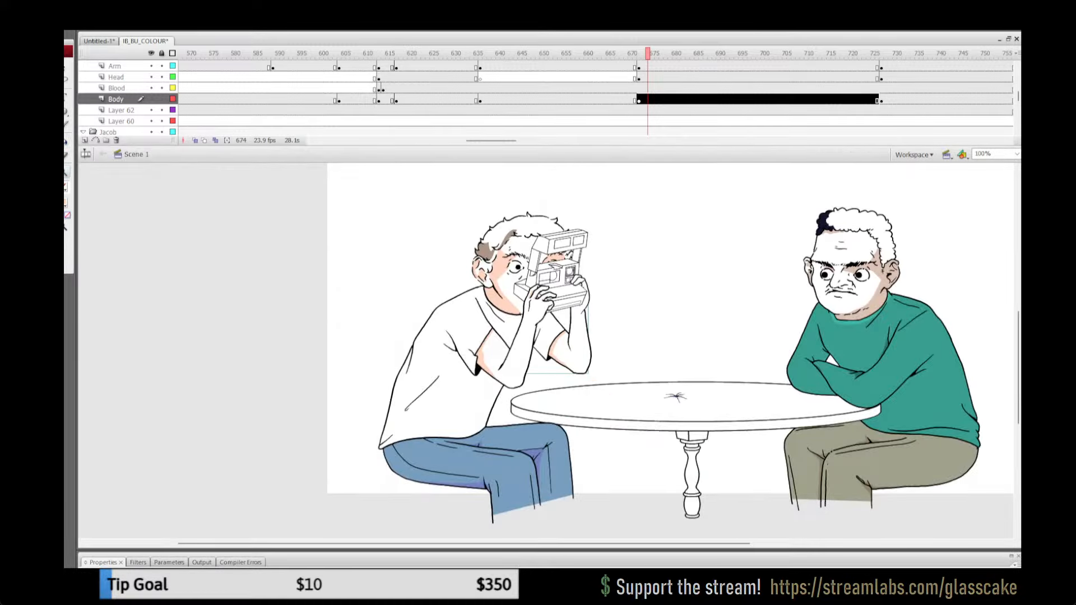
# Step: Play the animation onward through the instant photo close-up and show the whole frame to review the colouring
pyautogui.click(598, 88)
pyautogui.press('Return')
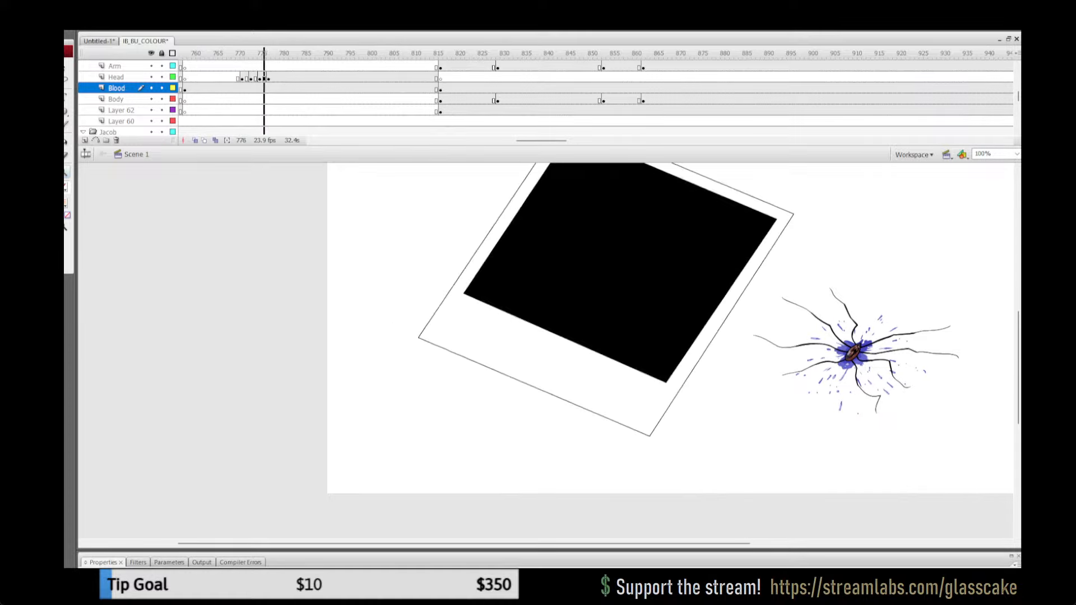
pyautogui.press('Return')
pyautogui.doubleClick(53, 173)
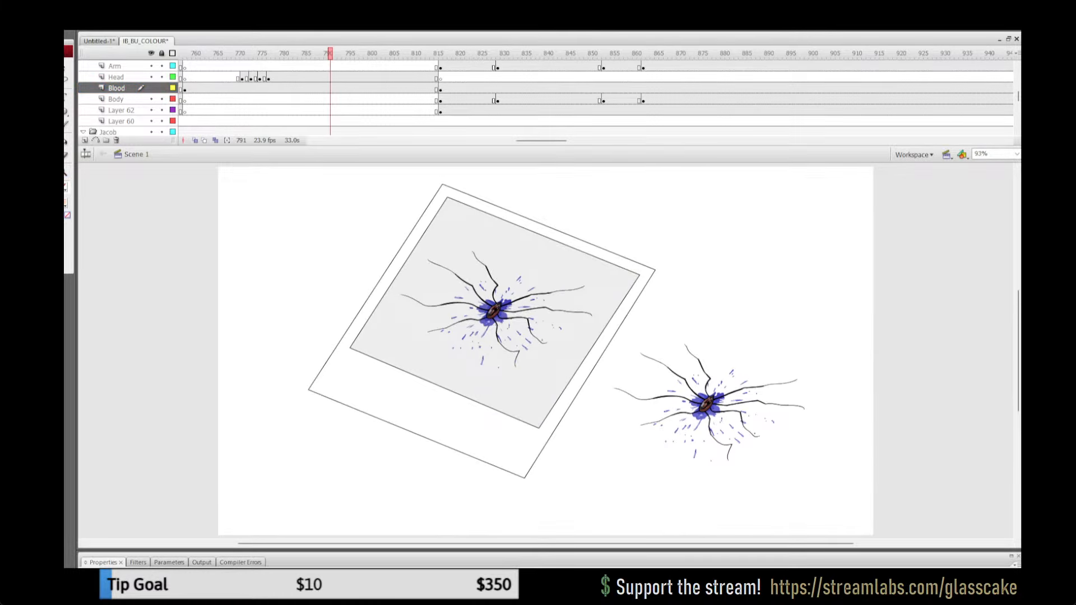
pyautogui.click(463, 53)
pyautogui.press('Return')
# Step: Replay the camera-lowering section and play on to frame 1028, where the far hand reaches for the photo
pyautogui.moveTo(541, 141); pyautogui.dragTo(518, 141)
pyautogui.click(449, 66)
pyautogui.click(374, 53)
pyautogui.press('Return')
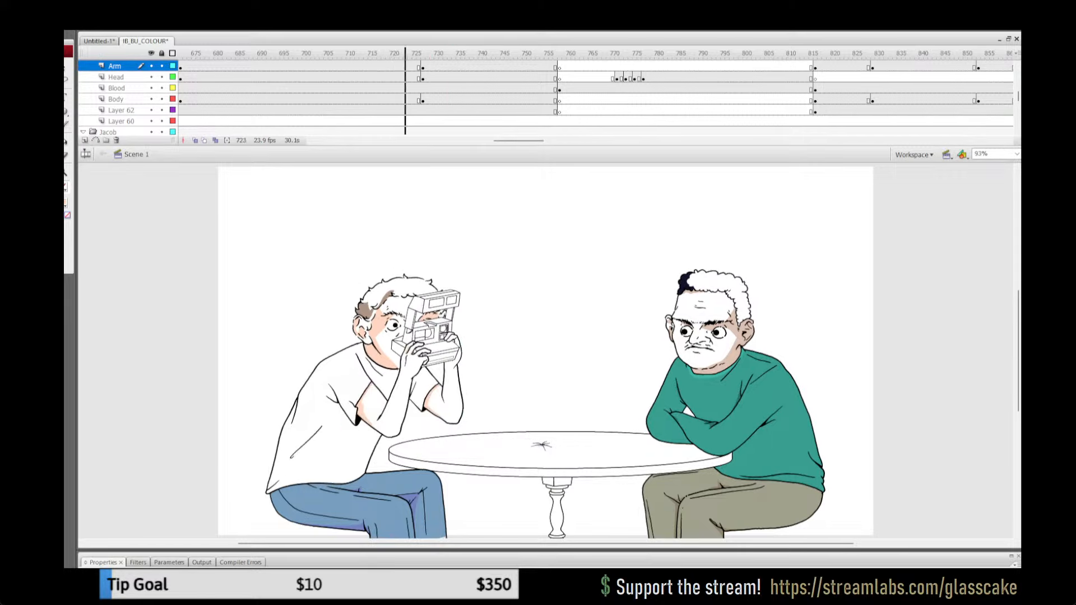
pyautogui.press('Return')
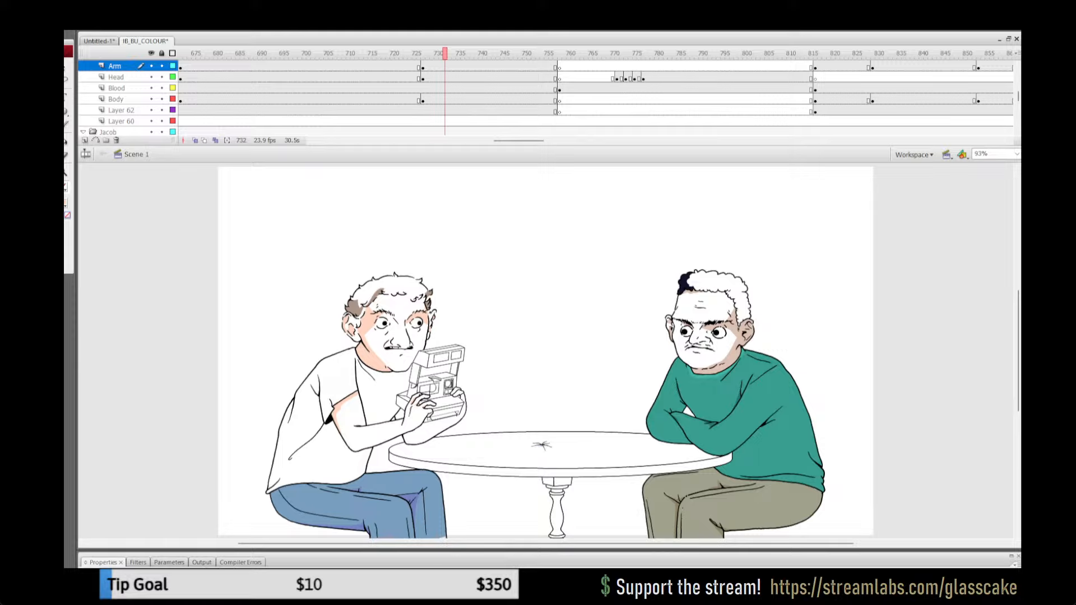
pyautogui.press(',')
pyautogui.press(',')
pyautogui.press(',')
pyautogui.press(',')
pyautogui.press(',')
pyautogui.press(',')
pyautogui.press(',')
pyautogui.press(',')
pyautogui.press(',')
pyautogui.press(',')
pyautogui.press(',')
pyautogui.press(',')
pyautogui.press(',')
pyautogui.press(',')
pyautogui.press(',')
pyautogui.press('Return')
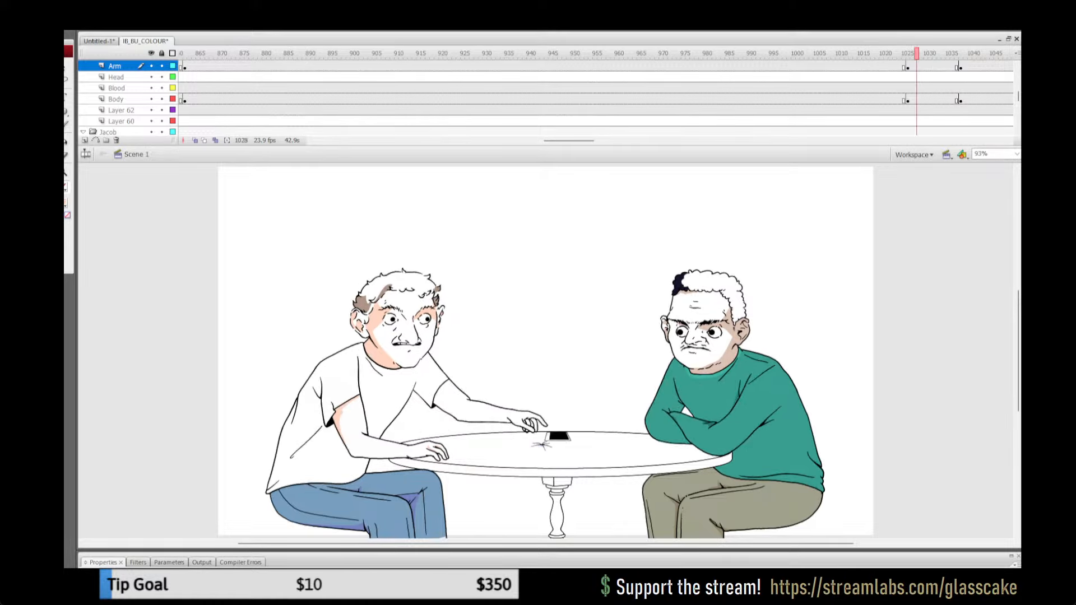
# Step: Sample the peach neck shadow as the fill colour and open the far hand's group on the Arm layer at frame 1028
pyautogui.click(66, 173)
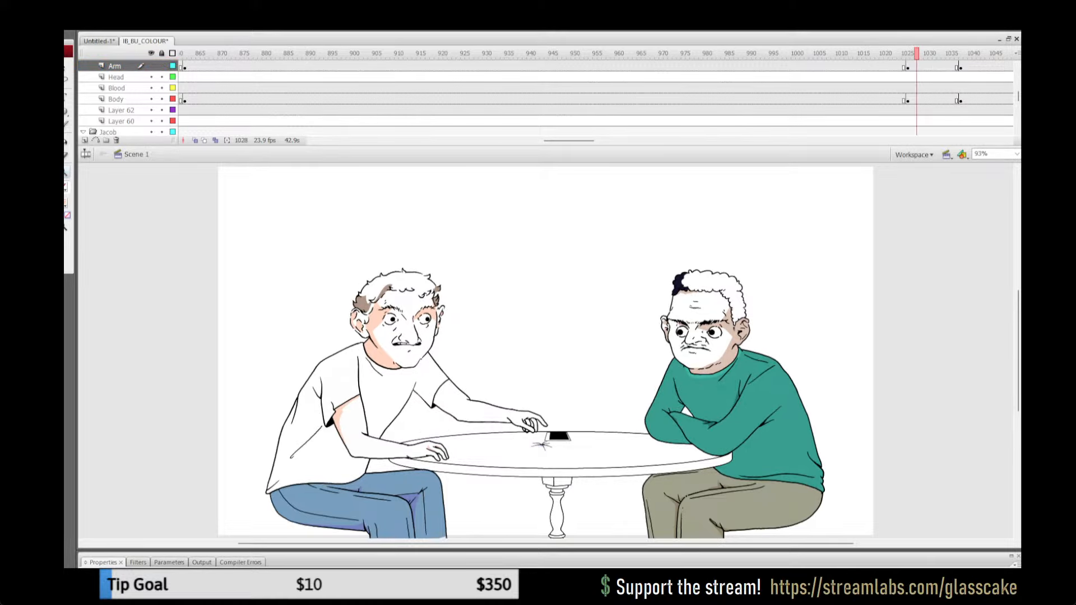
pyautogui.click(564, 428)
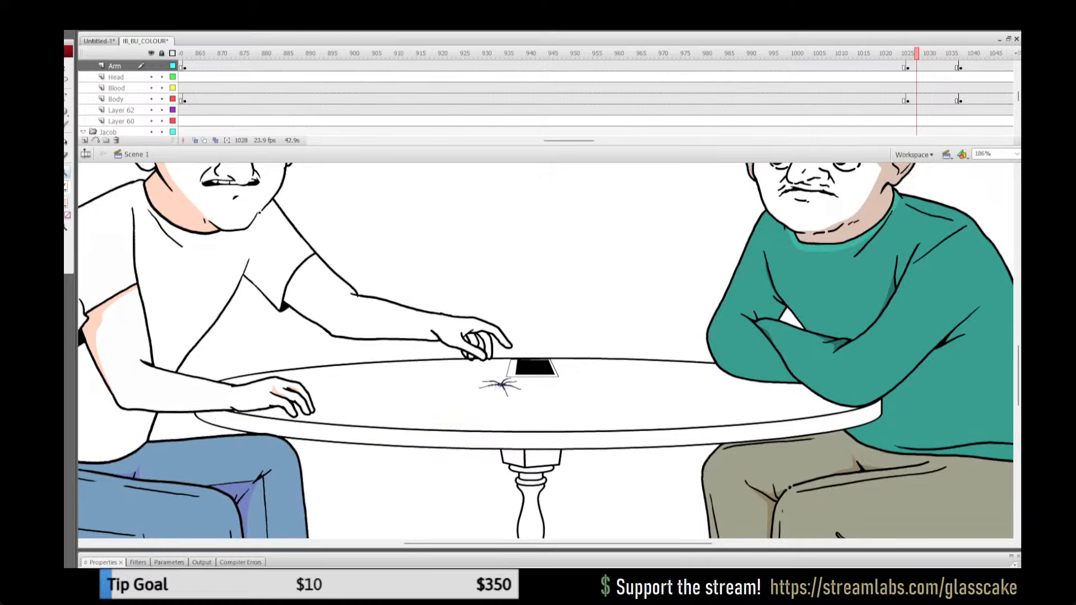
pyautogui.click(66, 203)
pyautogui.click(168, 197)
pyautogui.click(484, 338)
pyautogui.press('q')
pyautogui.click(498, 335)
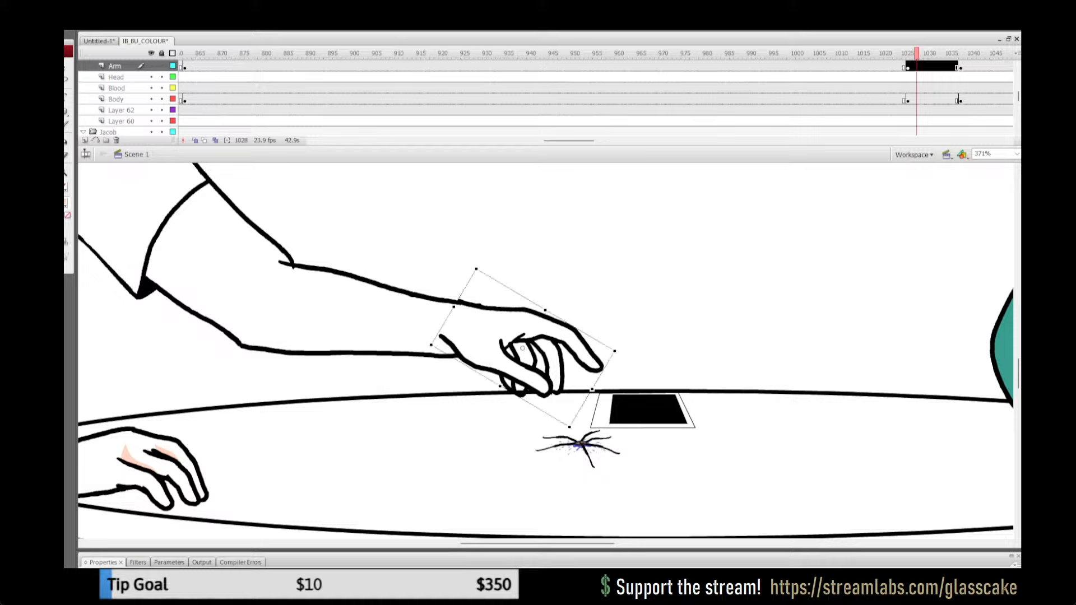
pyautogui.doubleClick(499, 335)
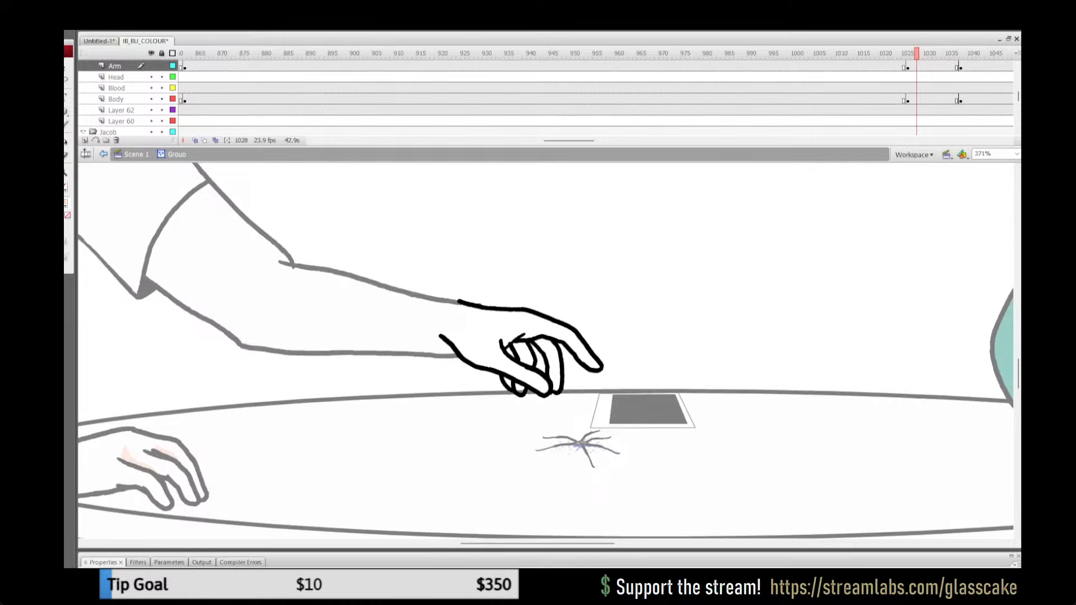
# Step: Fill the inner palm behind the thumb with peach and shade the curled finger beside it, bounded by a red line
pyautogui.press('e')
pyautogui.click(524, 353)
pyautogui.click(510, 352)
pyautogui.press('e')
pyautogui.press('k')
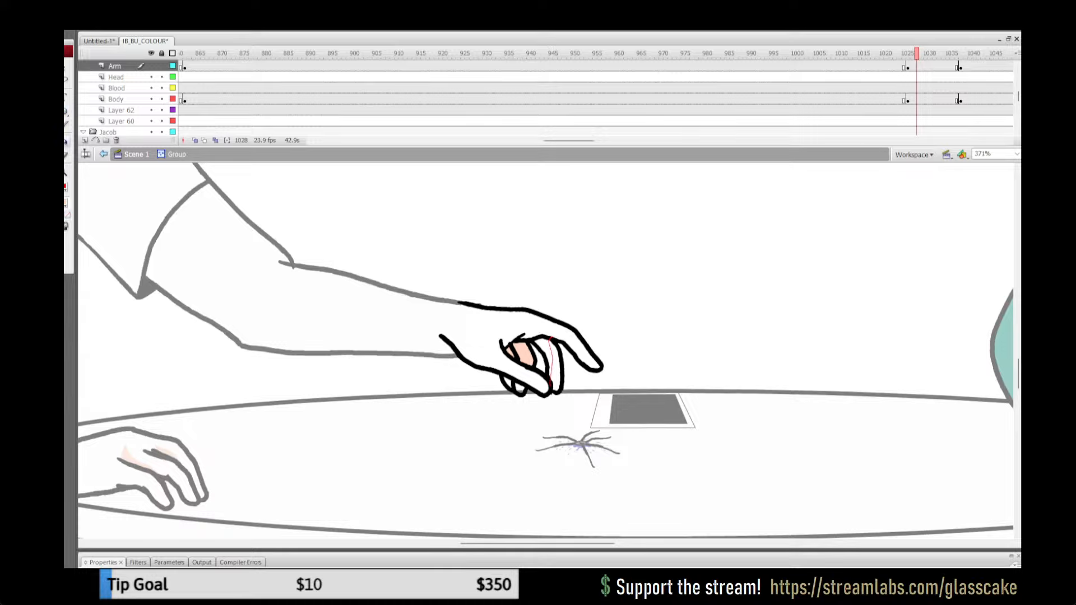
pyautogui.click(543, 359)
# Step: Fill the fingertips below the thumb with peach and add an outlined peach shadow on the hand above the curled fingers
pyautogui.press('e')
pyautogui.press('k')
pyautogui.click(520, 389)
pyautogui.click(507, 384)
pyautogui.click(515, 336)
# Step: Remove the red stroke lines from the far hand's artwork and leave its group
pyautogui.hotkey('ctrl', 'a')
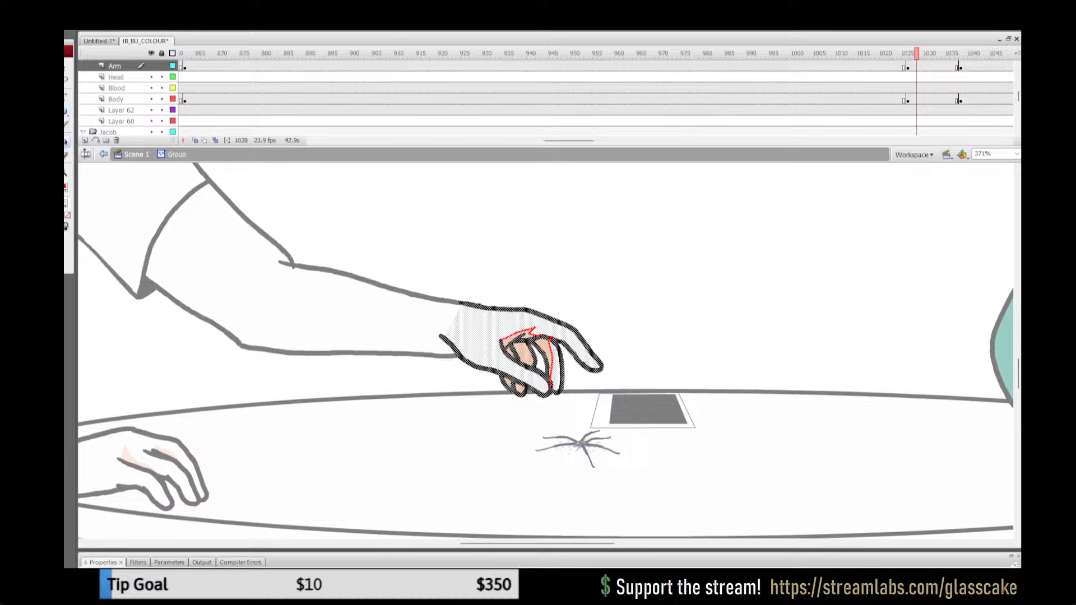
pyautogui.click(65, 187)
pyautogui.click(191, 200)
pyautogui.press('v')
pyautogui.press('Escape')
pyautogui.click(137, 155)
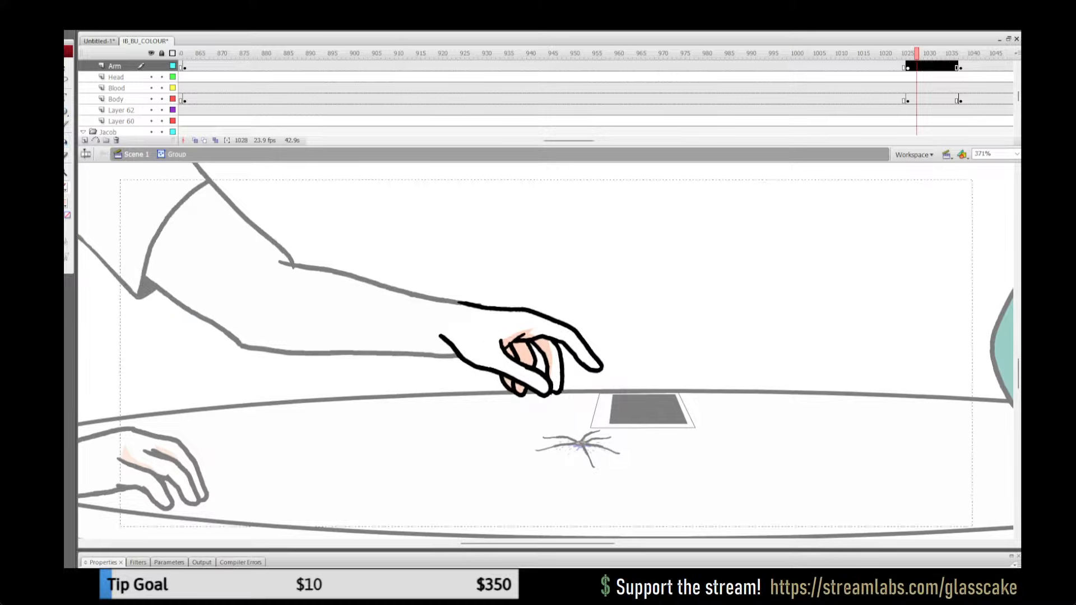
# Step: Check the shaded hand against the frames just before frame 1028 at 100% zoom and save the file
pyautogui.doubleClick(66, 173)
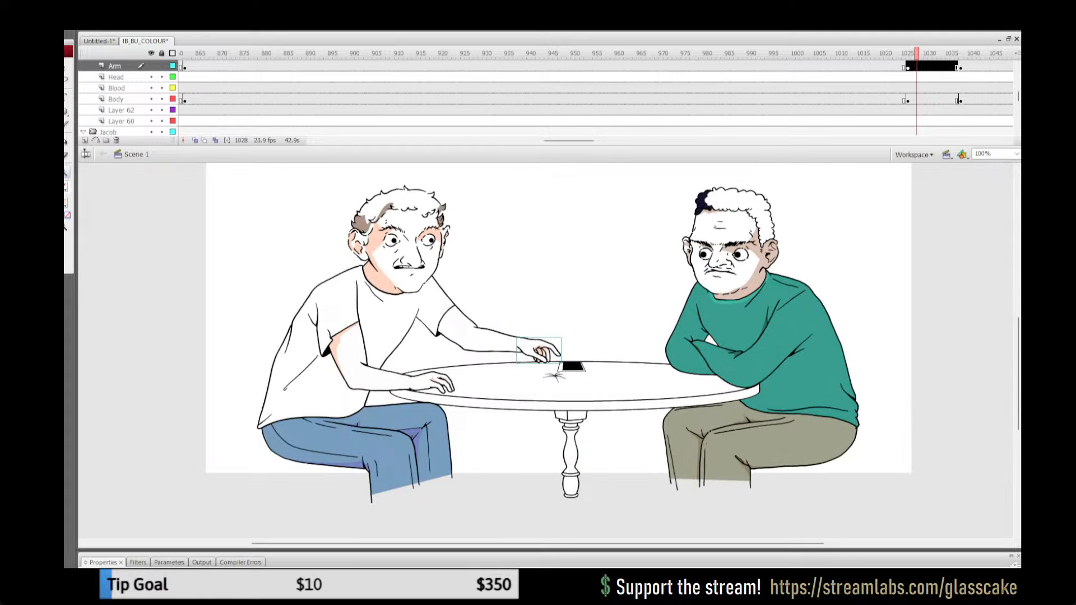
pyautogui.press(',')
pyautogui.press(',')
pyautogui.press(',')
pyautogui.press('.')
pyautogui.press('.')
pyautogui.press('.')
pyautogui.hotkey('ctrl', 's')
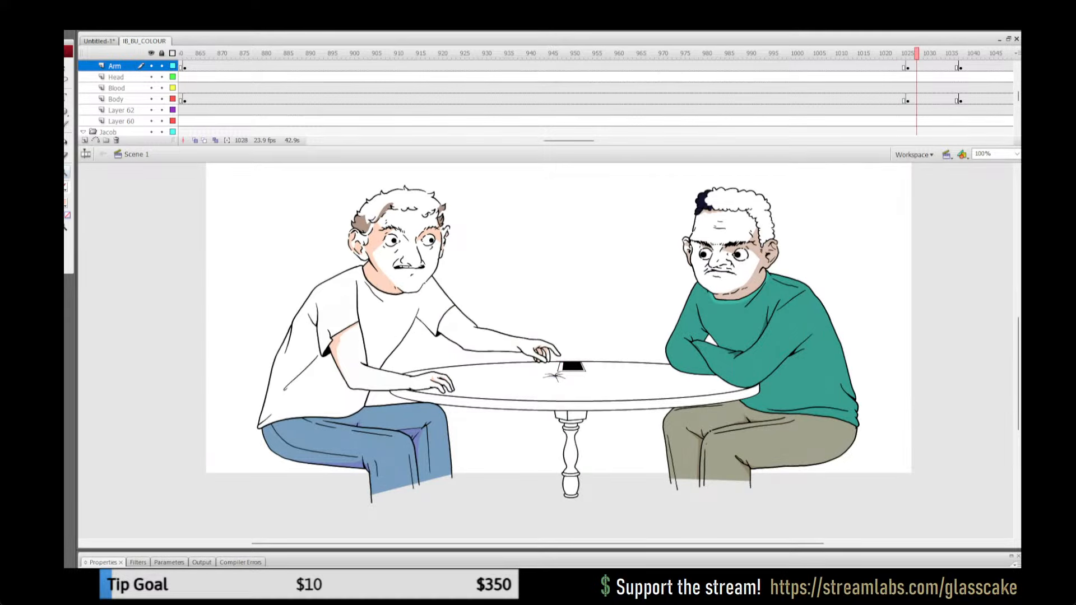
# Step: View the resting far arm at frame 1018 and look through earlier Arm layer frames for the same pose, ending at frame 655
pyautogui.click(872, 53)
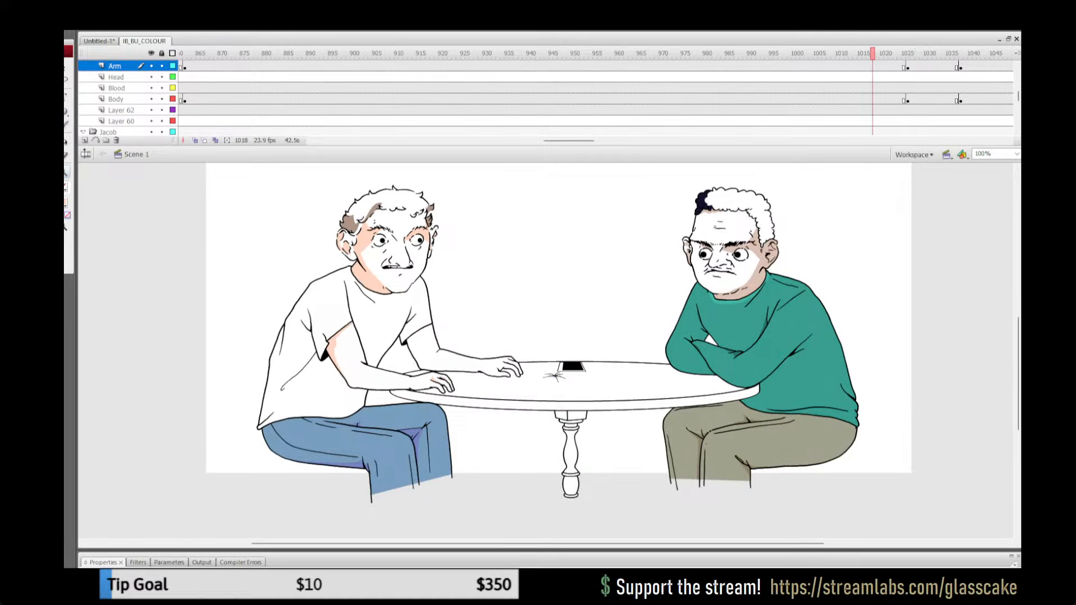
pyautogui.moveTo(568, 141); pyautogui.dragTo(504, 141)
pyautogui.click(415, 66)
pyautogui.click(353, 53)
pyautogui.click(392, 54)
pyautogui.click(286, 54)
pyautogui.click(361, 54)
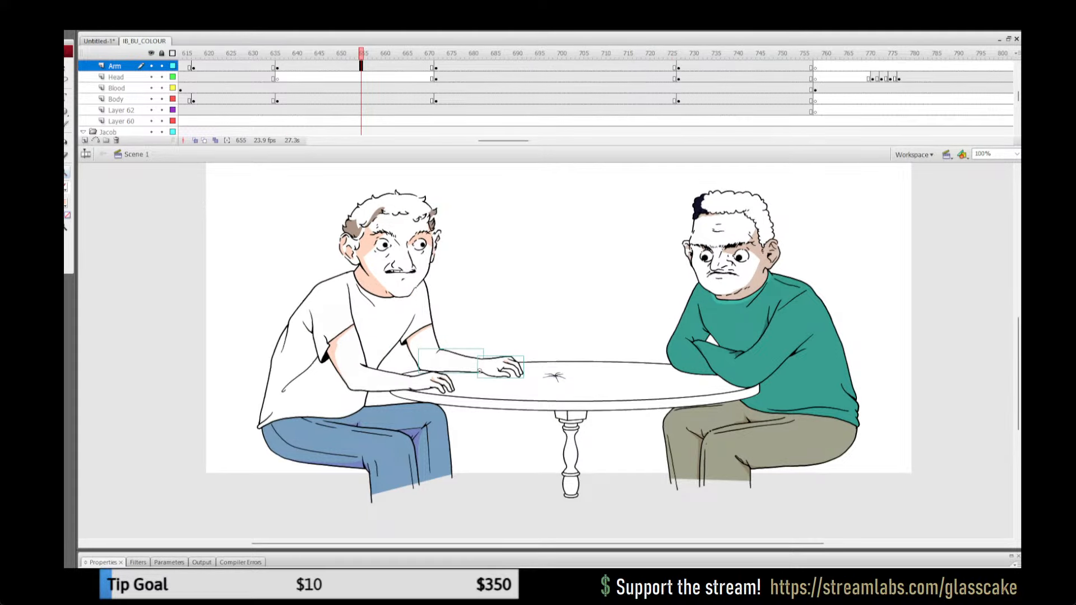
# Step: Copy the peach-shaded far upper arm group from the Body layer at frame 660
pyautogui.click(428, 325)
pyautogui.hotkey('ctrl', '-')
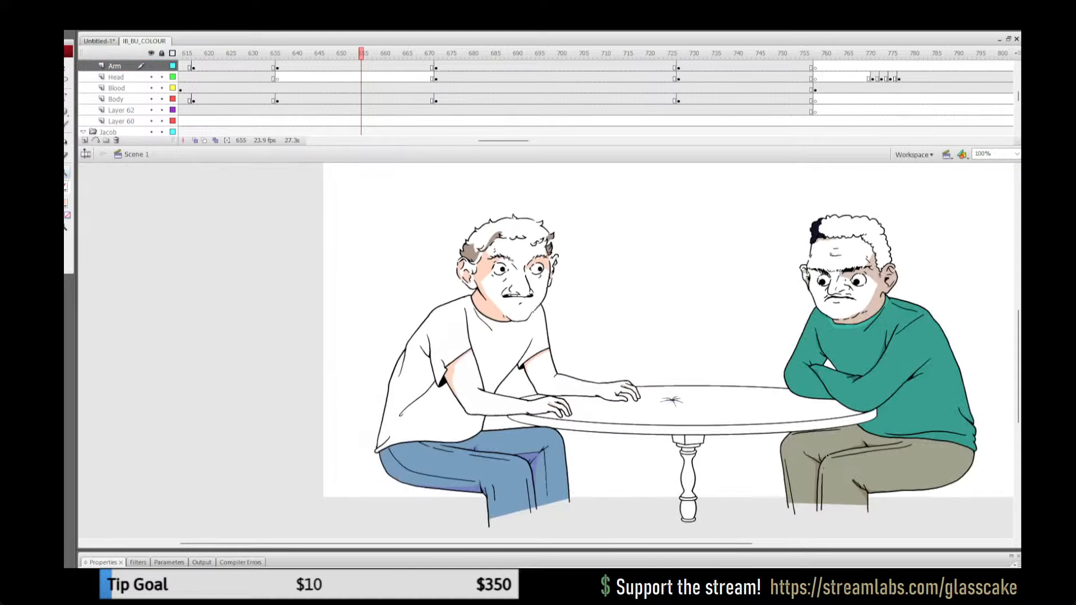
pyautogui.press('q')
pyautogui.click(616, 386)
pyautogui.keyDown('shift'); pyautogui.click(580, 380); pyautogui.keyUp('shift')
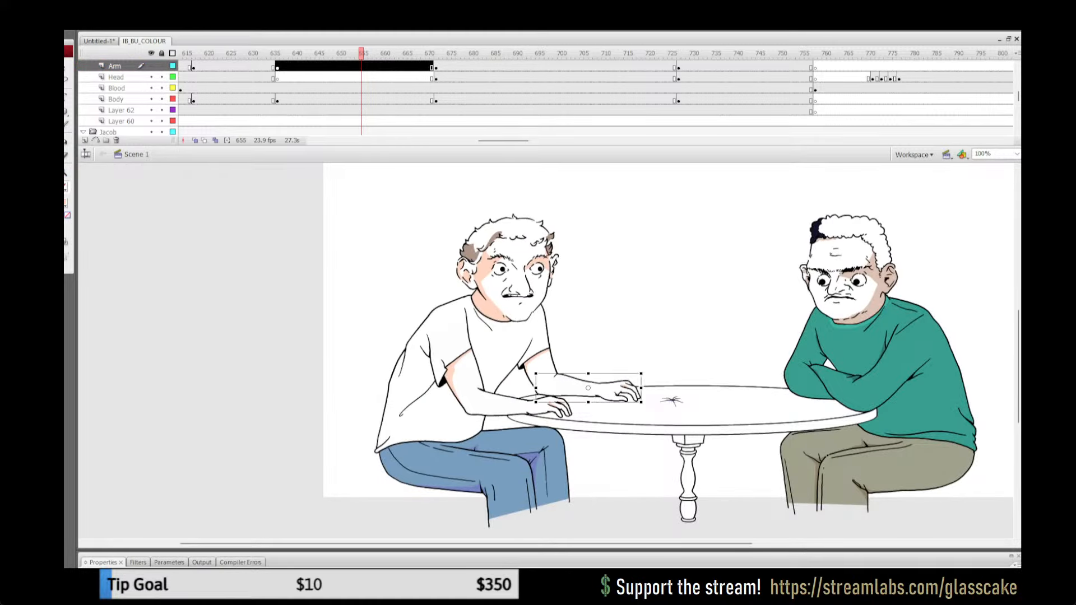
pyautogui.keyDown('shift'); pyautogui.click(552, 362); pyautogui.keyUp('shift')
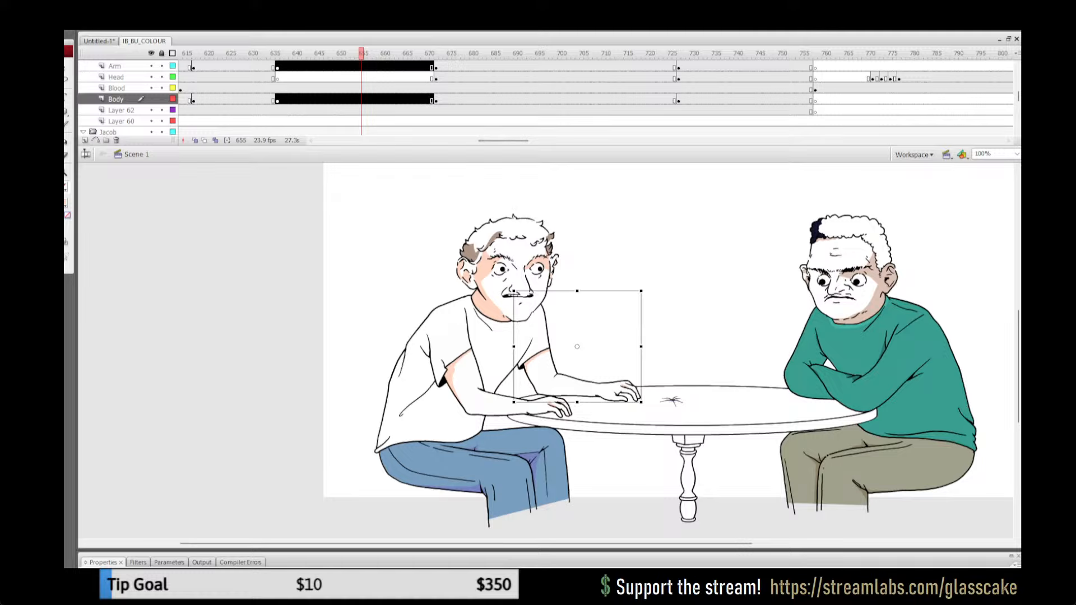
pyautogui.click(384, 66)
pyautogui.click(549, 361)
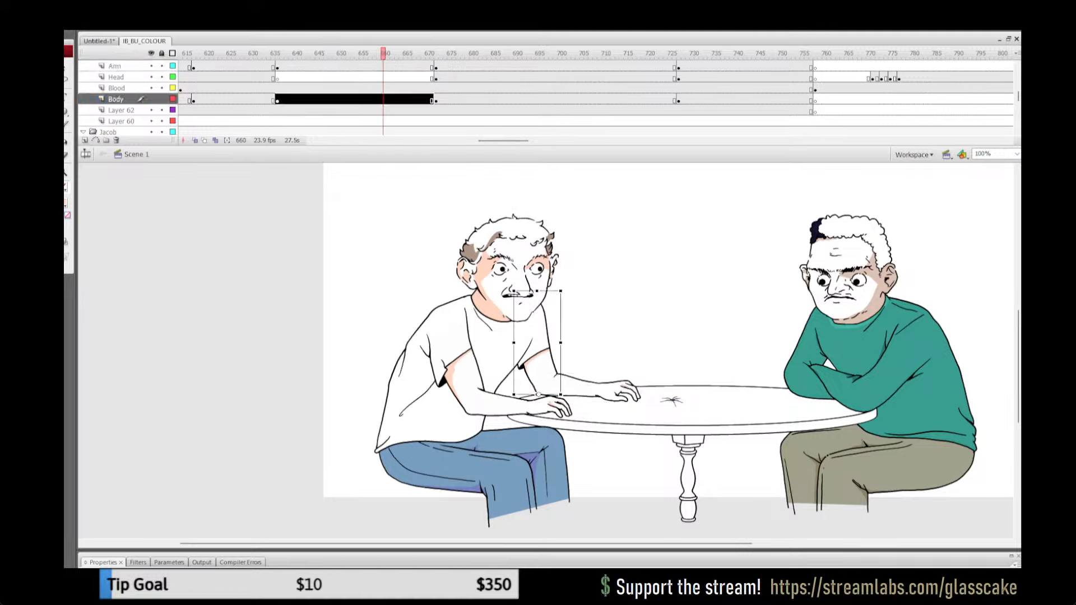
# Step: Replace the unshaded far upper arm on the Body layer at frame 835 with the shaded copy, pasted in place
pyautogui.moveTo(503, 141); pyautogui.dragTo(534, 140)
pyautogui.click(596, 99)
pyautogui.press('Return')
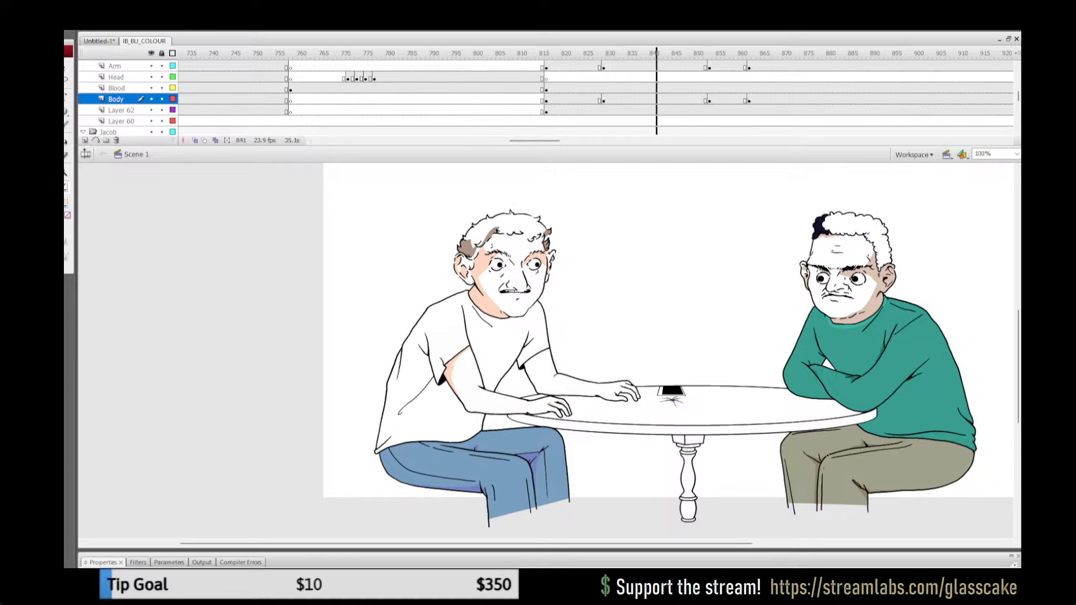
pyautogui.press('Return')
pyautogui.click(630, 99)
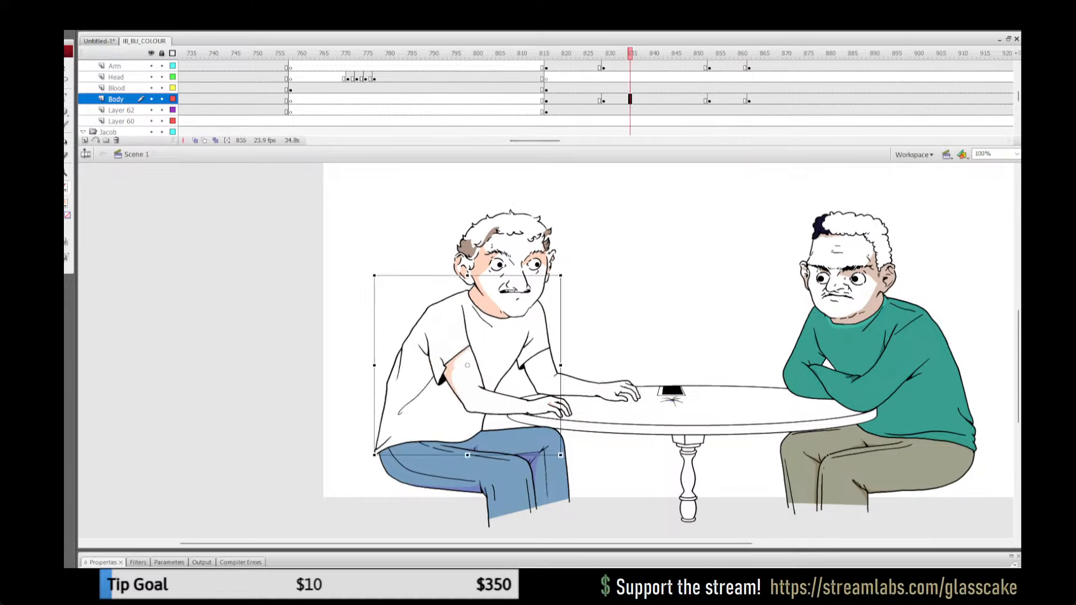
pyautogui.click(611, 331)
pyautogui.click(542, 359)
pyautogui.press('Delete')
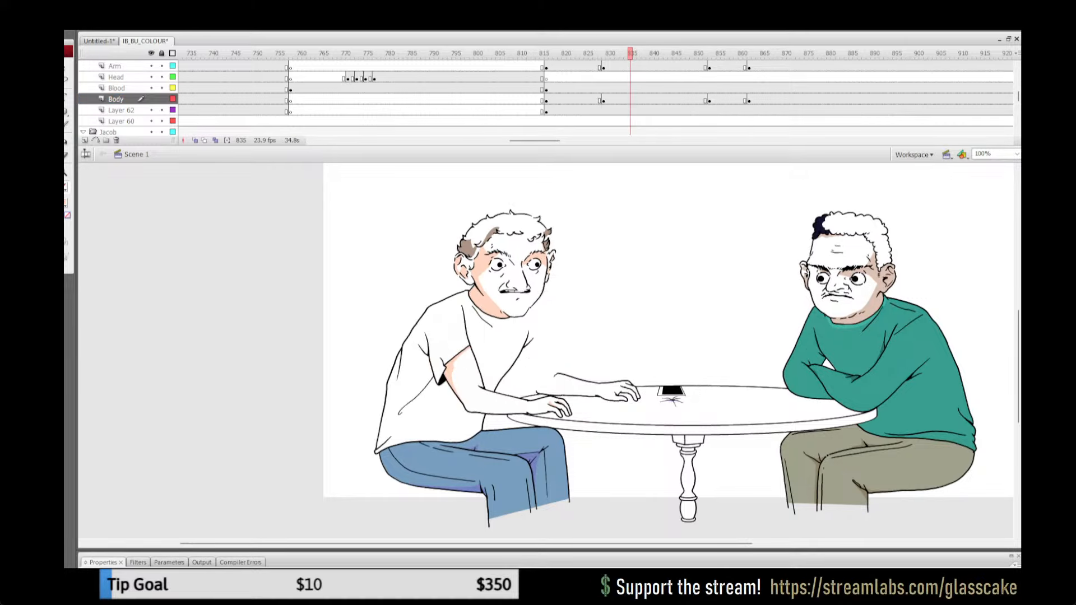
pyautogui.hotkey('ctrl', 'z')
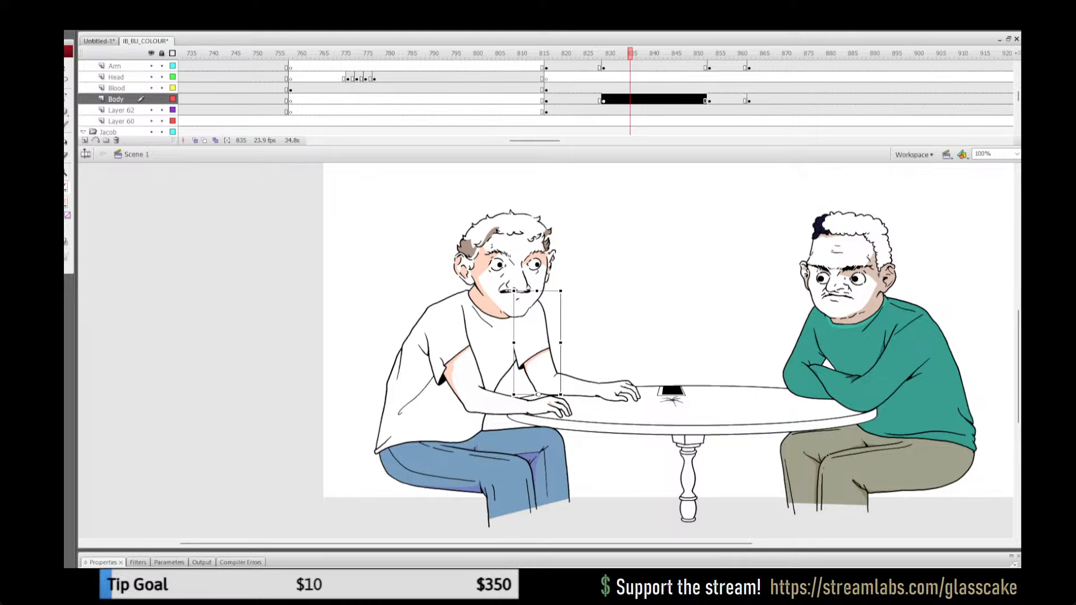
pyautogui.press('Delete')
pyautogui.hotkey('ctrl', 'z')
# Step: Look back through the earlier camera frames and copy the far hand from the Arm layer at frame 668
pyautogui.moveTo(630, 53)
pyautogui.mouseDown()
pyautogui.moveTo(572, 53)
pyautogui.moveTo(639, 53)
pyautogui.mouseUp()
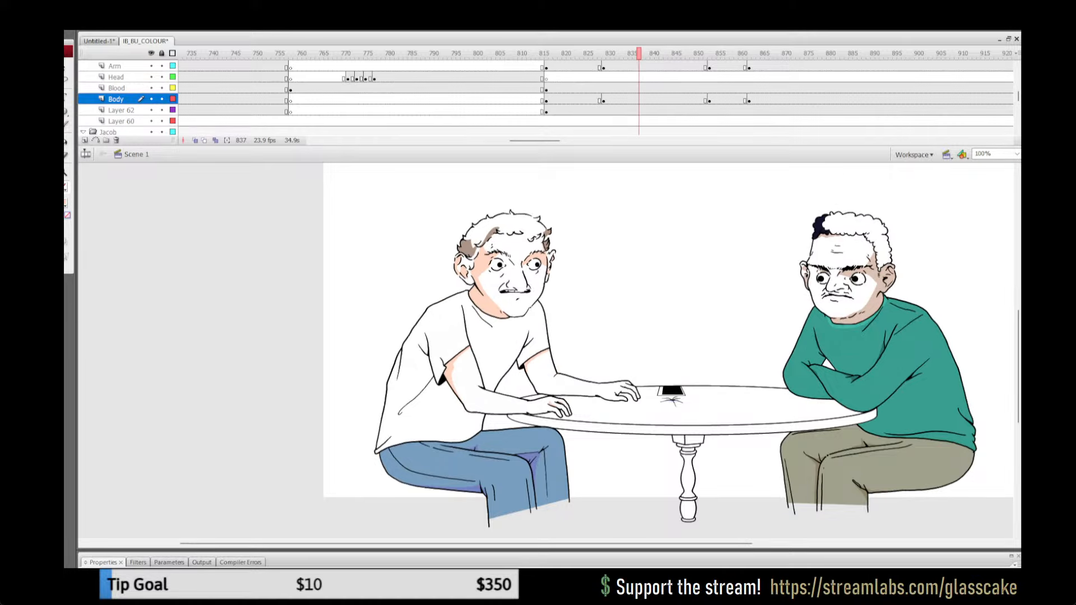
pyautogui.click(481, 54)
pyautogui.click(269, 54)
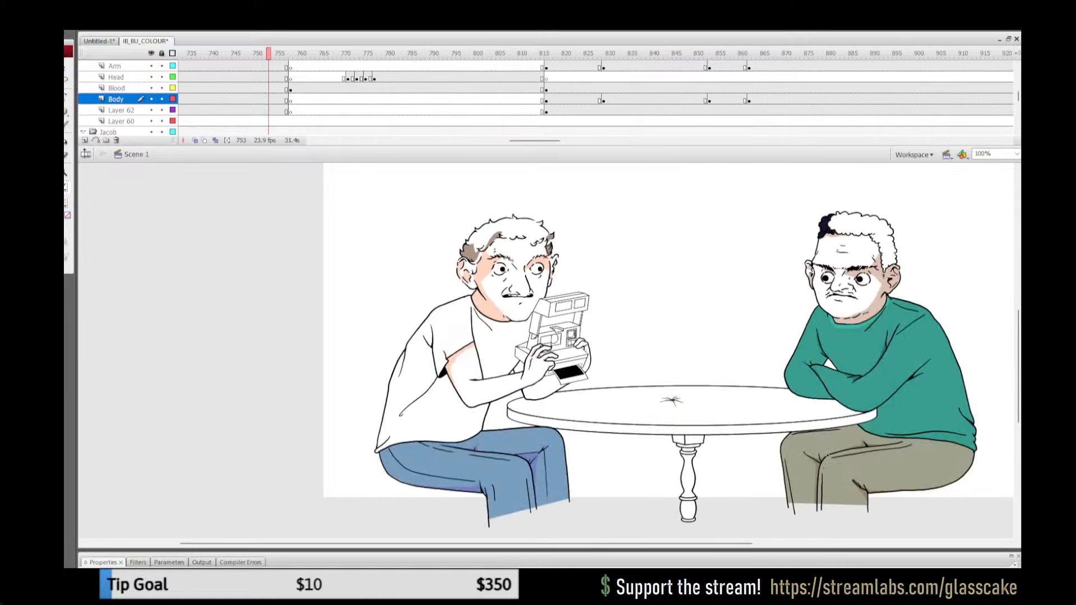
pyautogui.moveTo(534, 140); pyautogui.dragTo(516, 140)
pyautogui.click(366, 53)
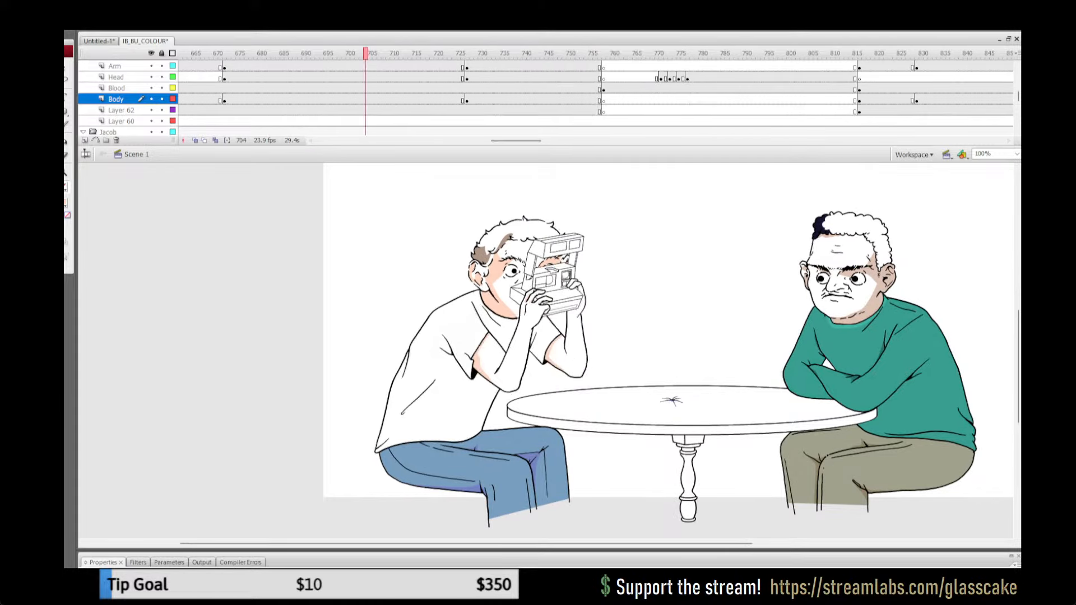
pyautogui.click(206, 53)
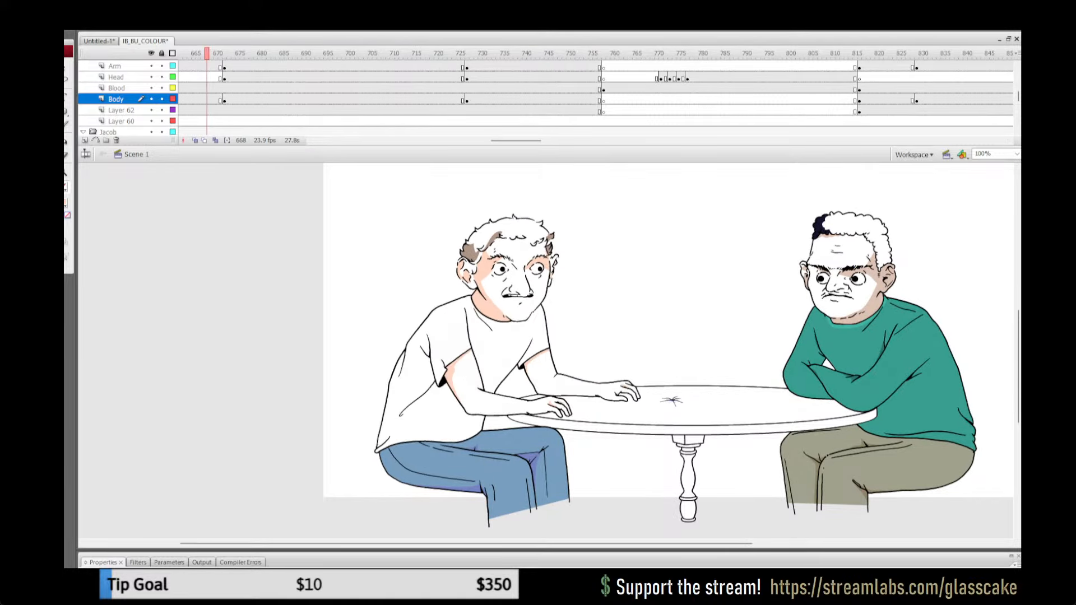
pyautogui.click(616, 391)
# Step: Replace the far hand on the Arm layer at frame 838 with the copied hand, in the same place
pyautogui.moveTo(516, 141); pyautogui.dragTo(525, 141)
pyautogui.click(736, 53)
pyautogui.press('Return')
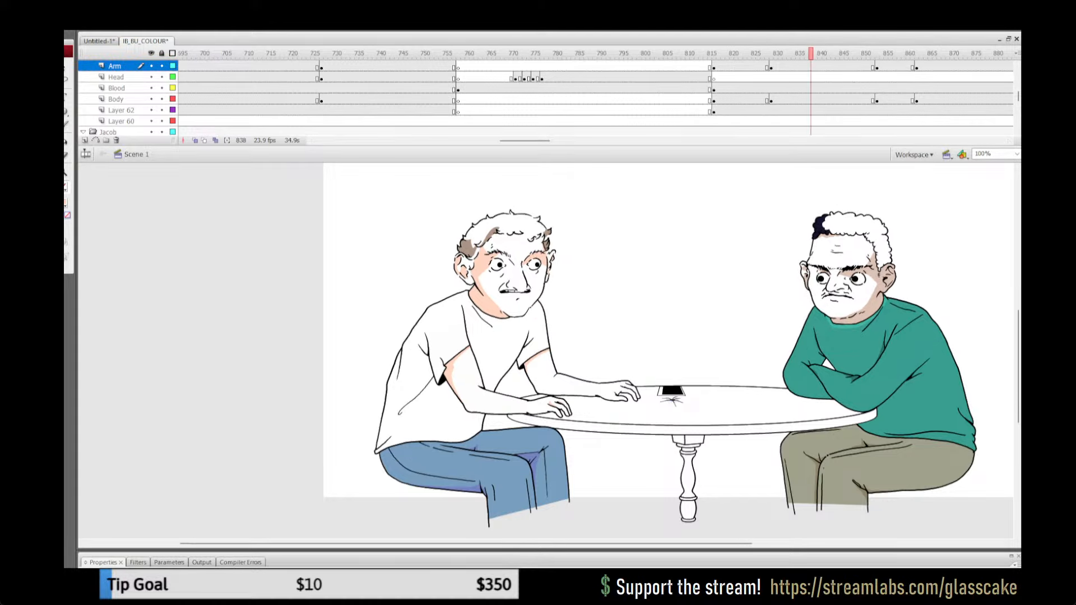
pyautogui.click(617, 392)
pyautogui.press('Delete')
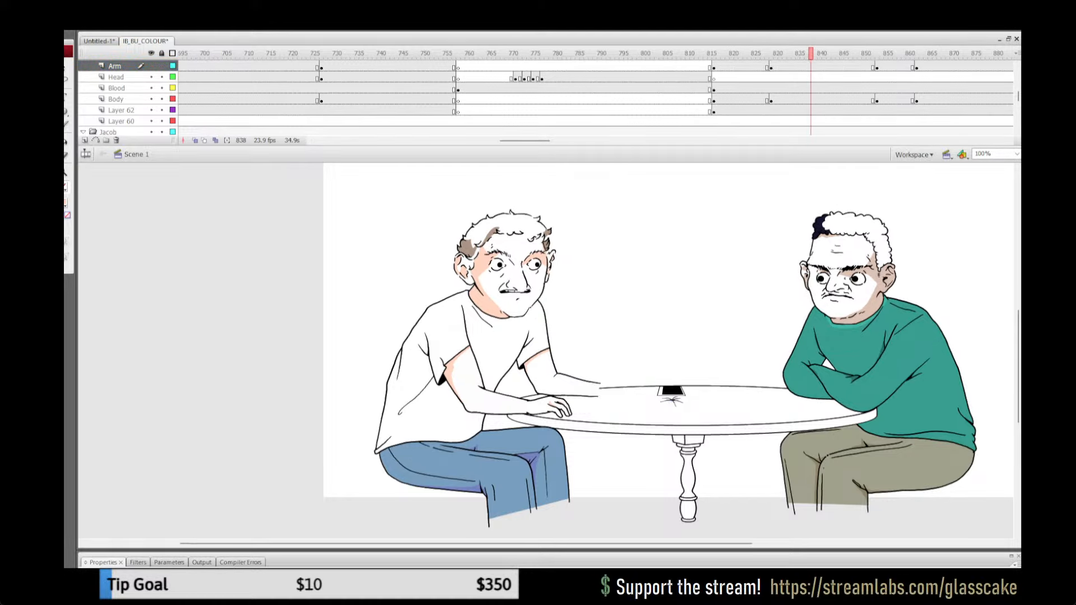
pyautogui.hotkey('ctrl', 'z')
# Step: Replace the unshaded far upper arm on the Body layer at frame 863 with the shaded one copied from frame 838
pyautogui.press('Return')
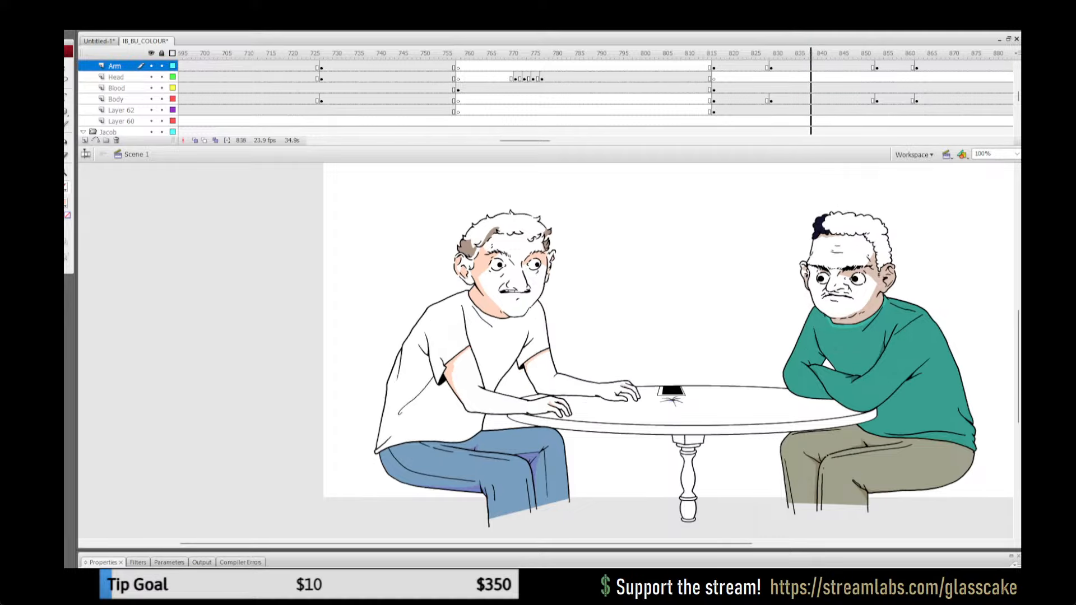
pyautogui.press('Return')
pyautogui.click(811, 67)
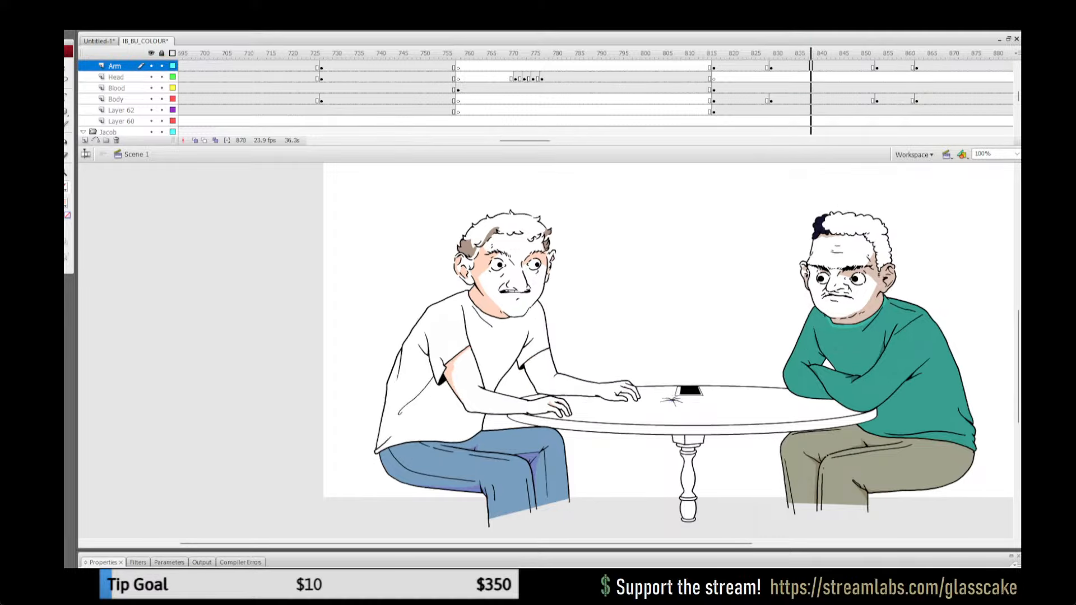
pyautogui.press('Escape')
pyautogui.click(811, 100)
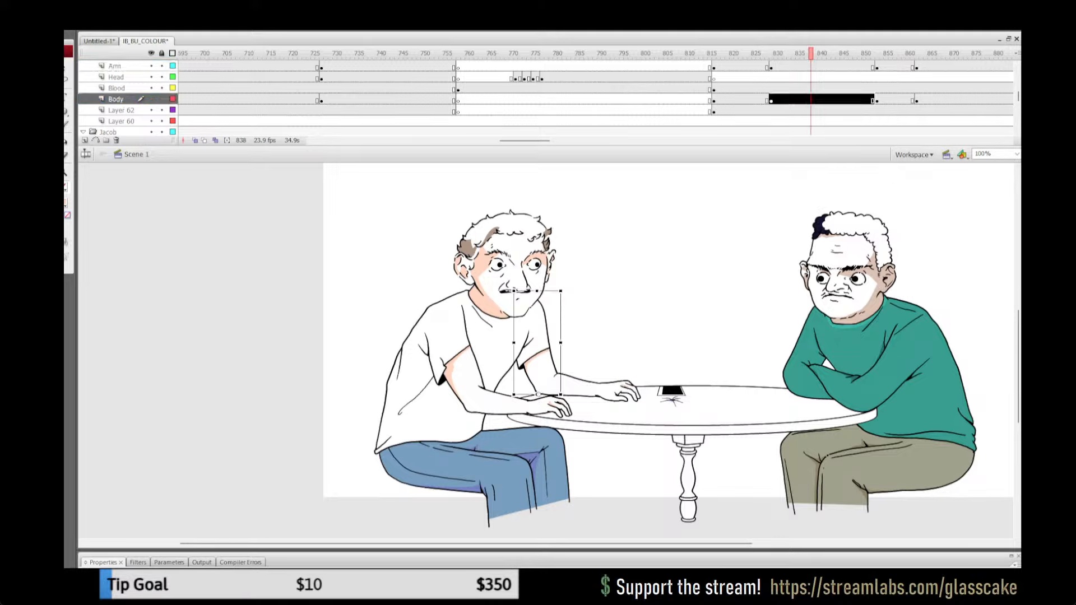
pyautogui.click(921, 99)
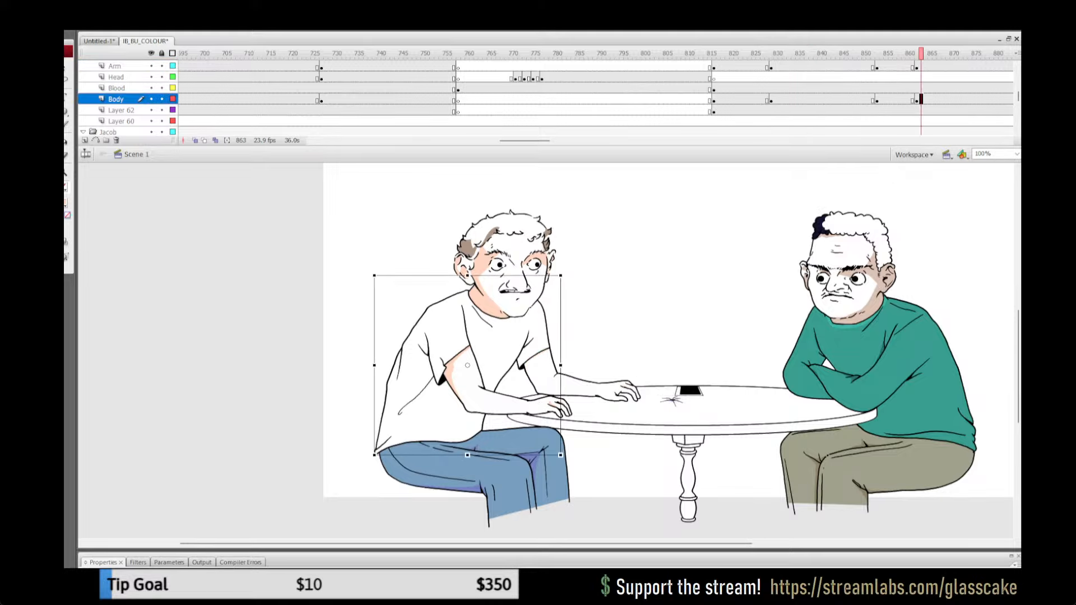
pyautogui.press('Escape')
pyautogui.click(542, 356)
pyautogui.press('Delete')
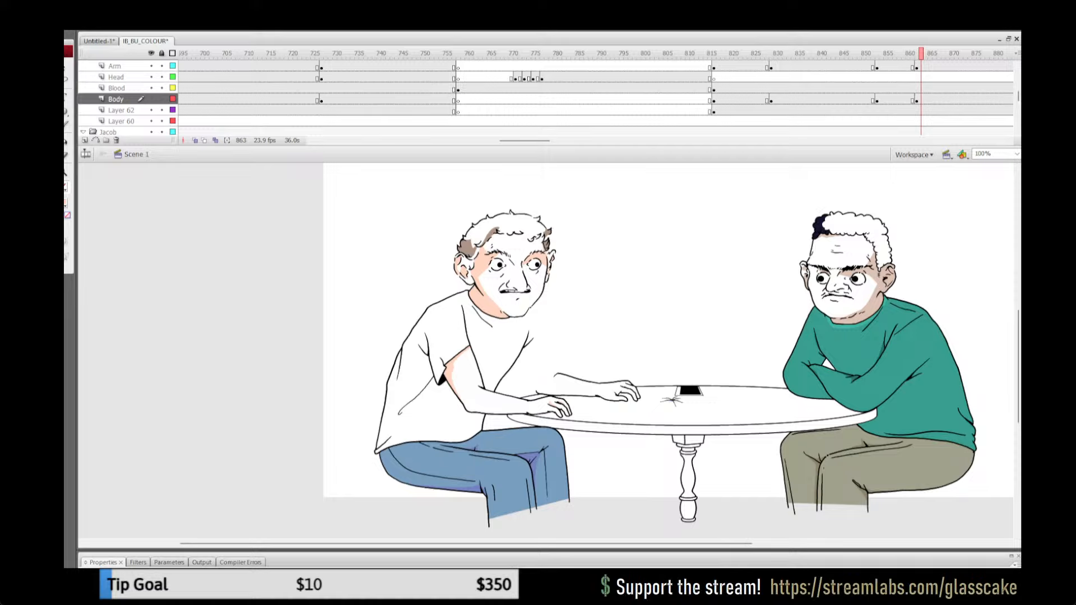
pyautogui.hotkey('ctrl', 'z')
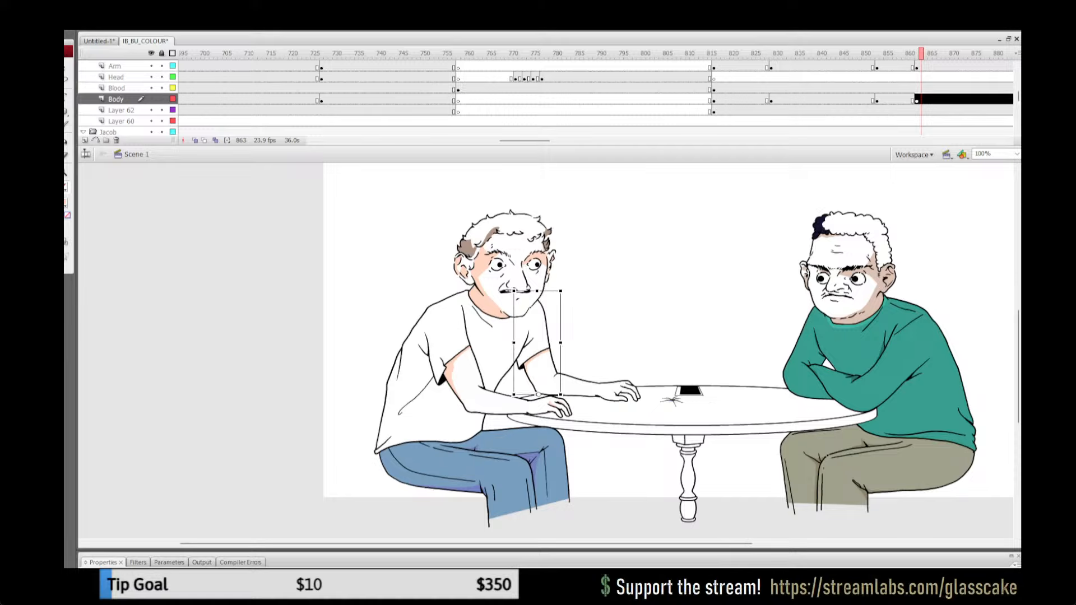
# Step: Copy the far hand from frame 834 and put it in place of the hand on the Arm layer at frame 863
pyautogui.click(736, 53)
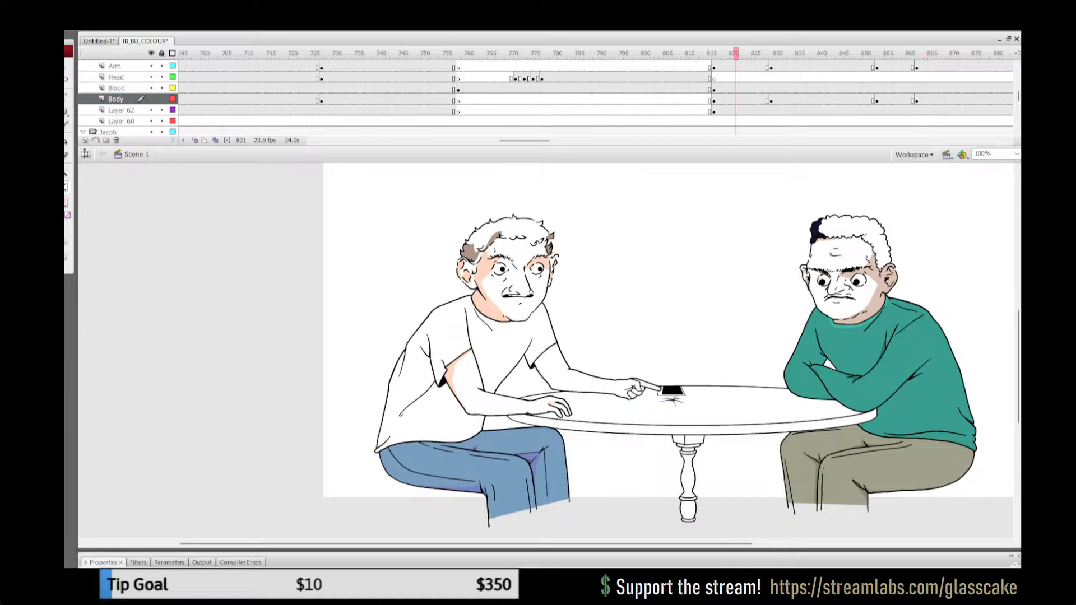
pyautogui.press('Return')
pyautogui.click(617, 392)
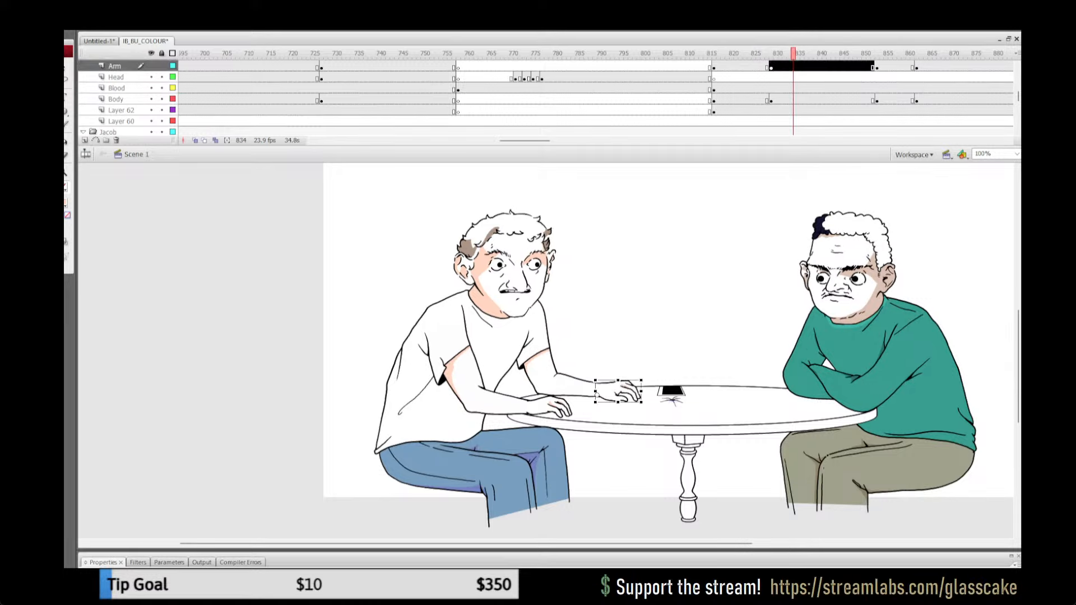
pyautogui.click(921, 66)
pyautogui.click(634, 342)
pyautogui.click(618, 391)
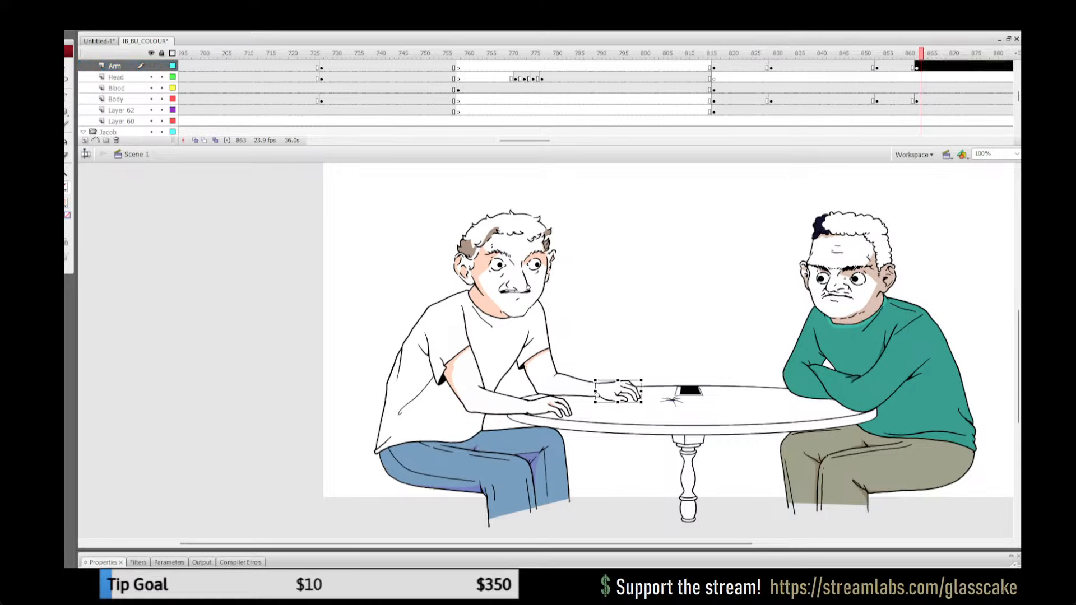
pyautogui.click(633, 342)
pyautogui.click(617, 391)
# Step: Copy all the artwork inside the shaded far upper arm group at frame 841 and leave the group
pyautogui.click(824, 54)
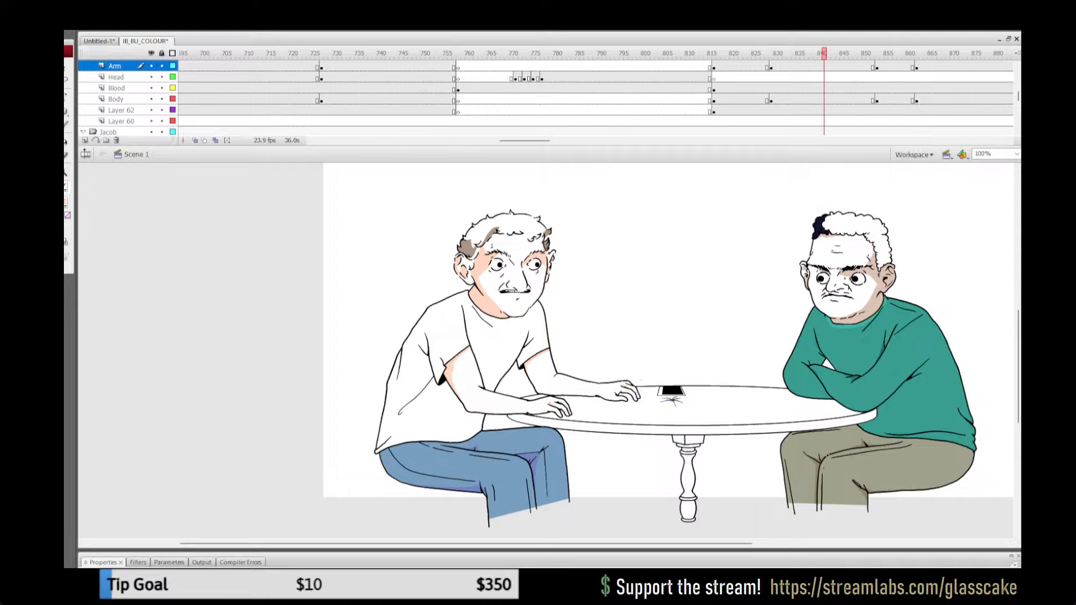
pyautogui.doubleClick(540, 373)
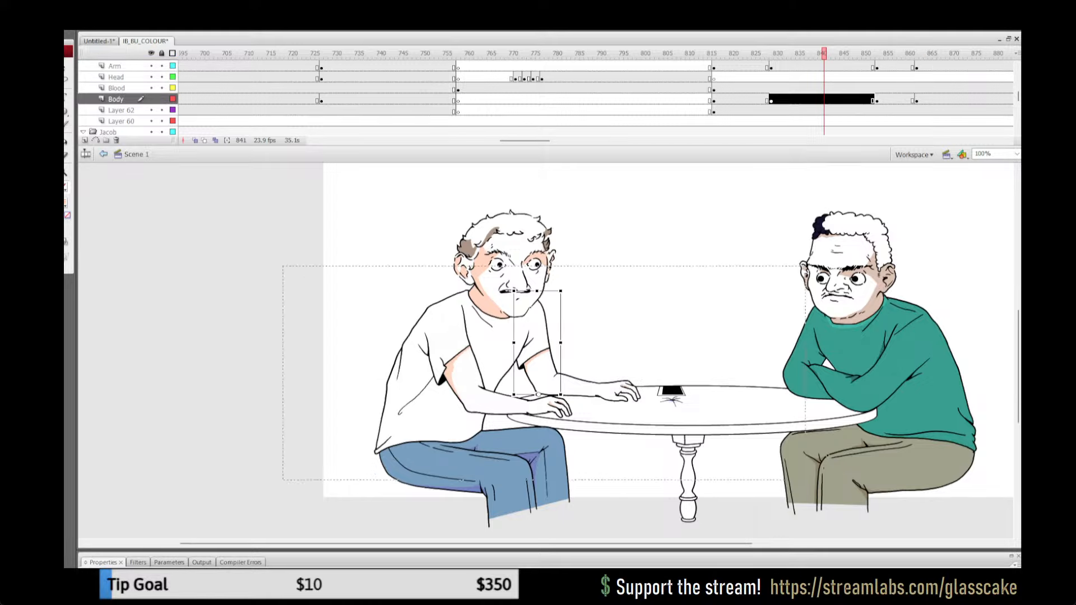
pyautogui.click(541, 373)
pyautogui.hotkey('ctrl', 'a')
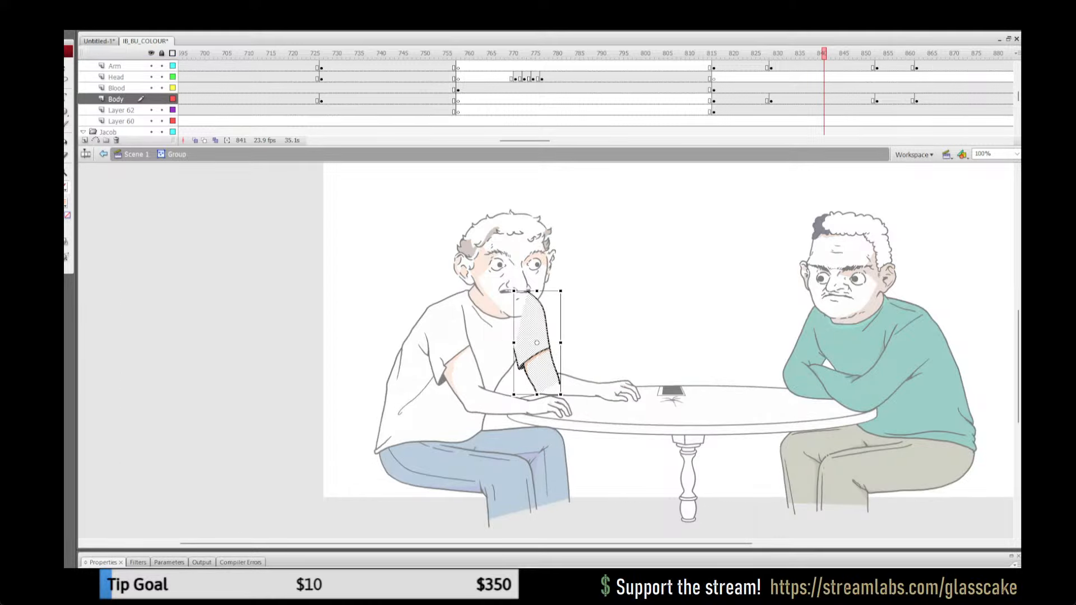
pyautogui.click(136, 154)
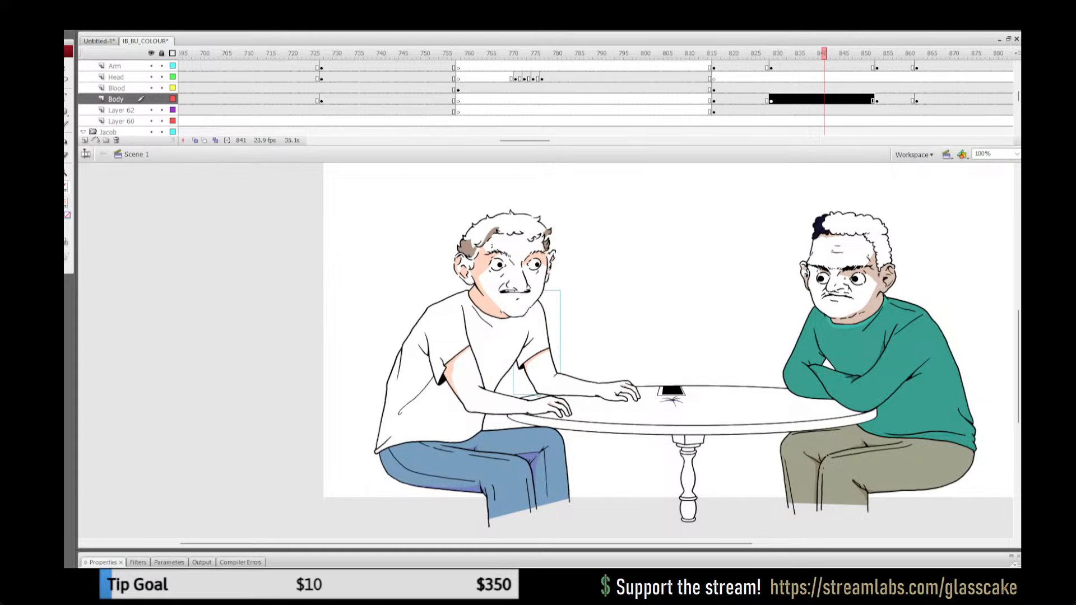
# Step: Paste the shaded arm artwork in place inside the far upper arm group at frame 854
pyautogui.press('Return')
pyautogui.click(564, 350)
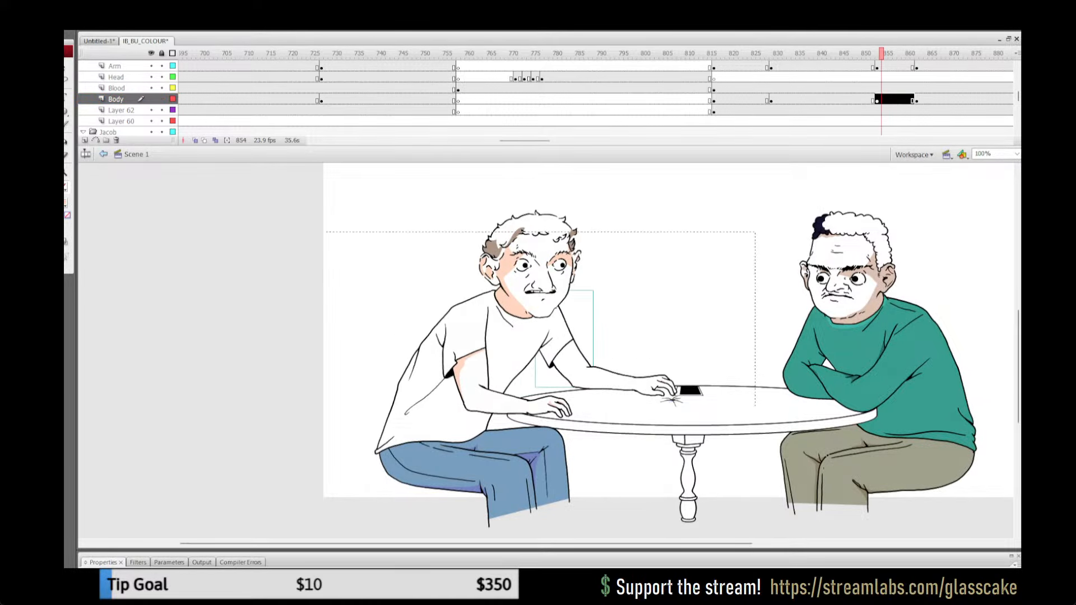
pyautogui.doubleClick(563, 351)
pyautogui.hotkey('ctrl', 'shift', 'v')
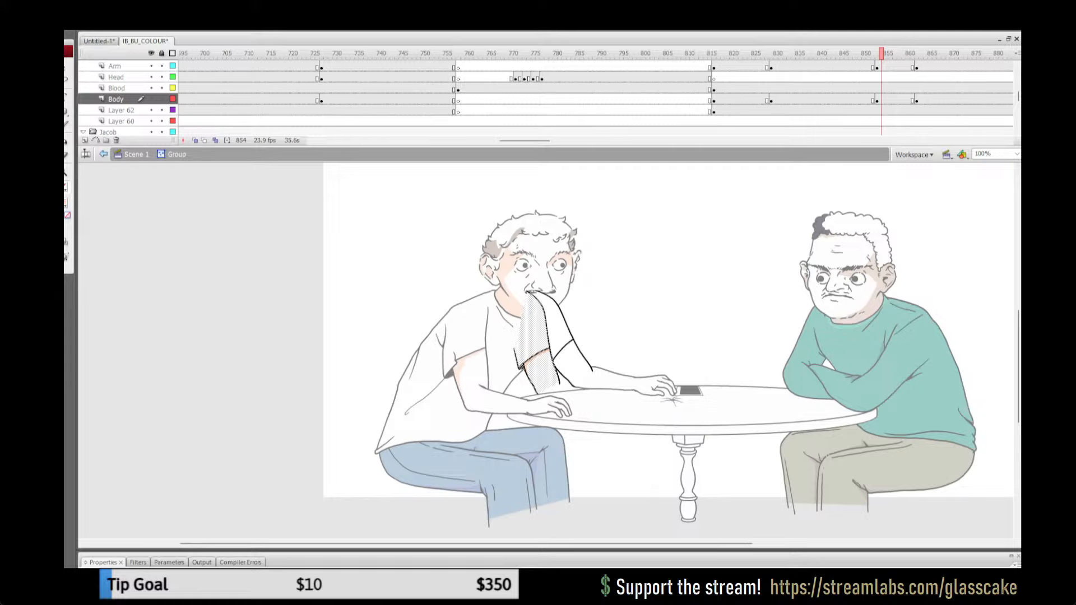
# Step: Move the pasted arm's shoulder onto the reaching arm's shoulder and rotate it about that point to match the outline
pyautogui.press('z')
pyautogui.click(584, 350)
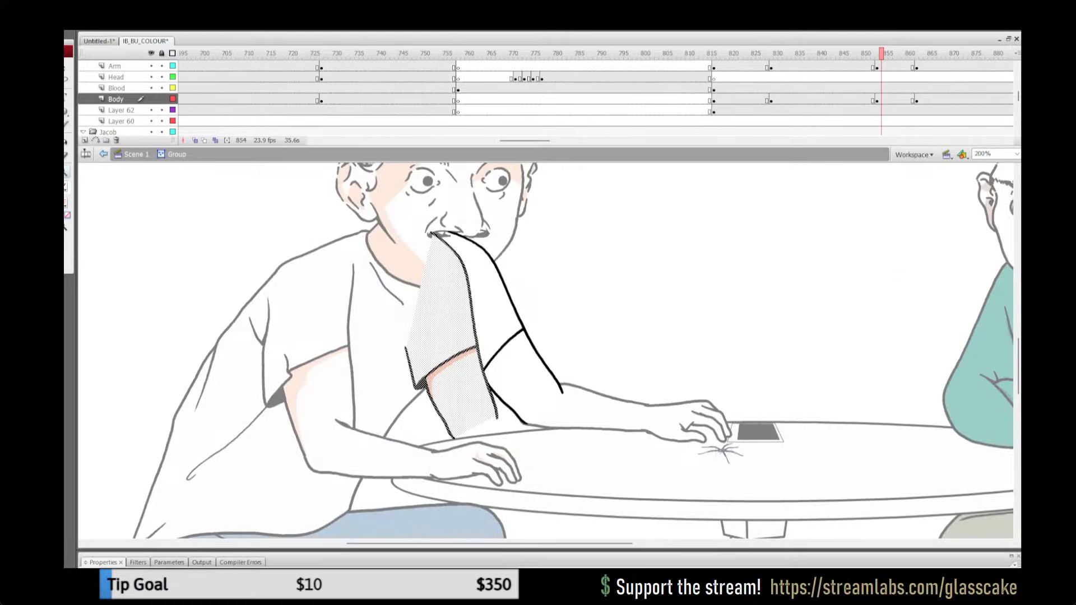
pyautogui.press('Right')
pyautogui.press('Right')
pyautogui.press('Right')
pyautogui.press('Right')
pyautogui.press('Right')
pyautogui.press('Right')
pyautogui.press('Right')
pyautogui.press('Right')
pyautogui.press('Right')
pyautogui.press('Right')
pyautogui.press('Right')
pyautogui.press('Right')
pyautogui.press('Right')
pyautogui.press('Right')
pyautogui.press('Right')
pyautogui.press('Right')
pyautogui.press('Right')
pyautogui.press('Up')
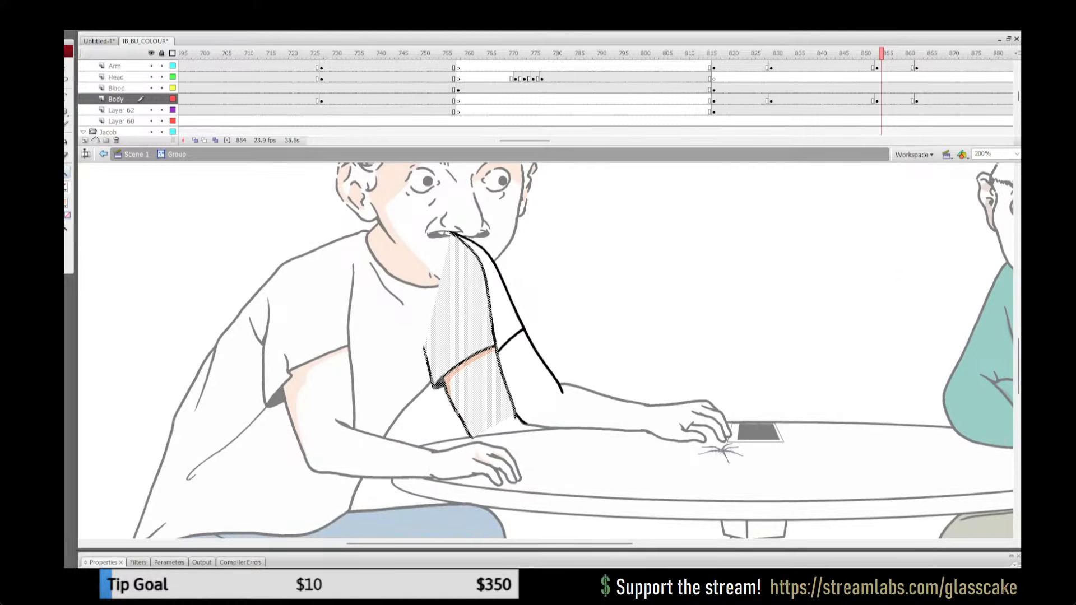
pyautogui.press('q')
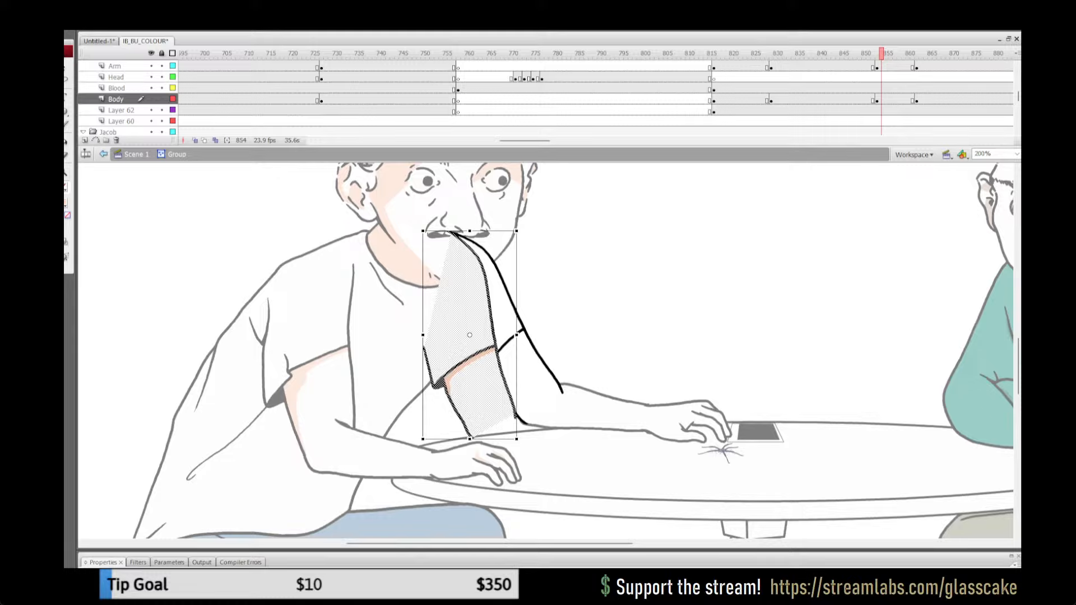
pyautogui.moveTo(470, 335); pyautogui.dragTo(448, 233)
pyautogui.moveTo(518, 440); pyautogui.dragTo(570, 413)
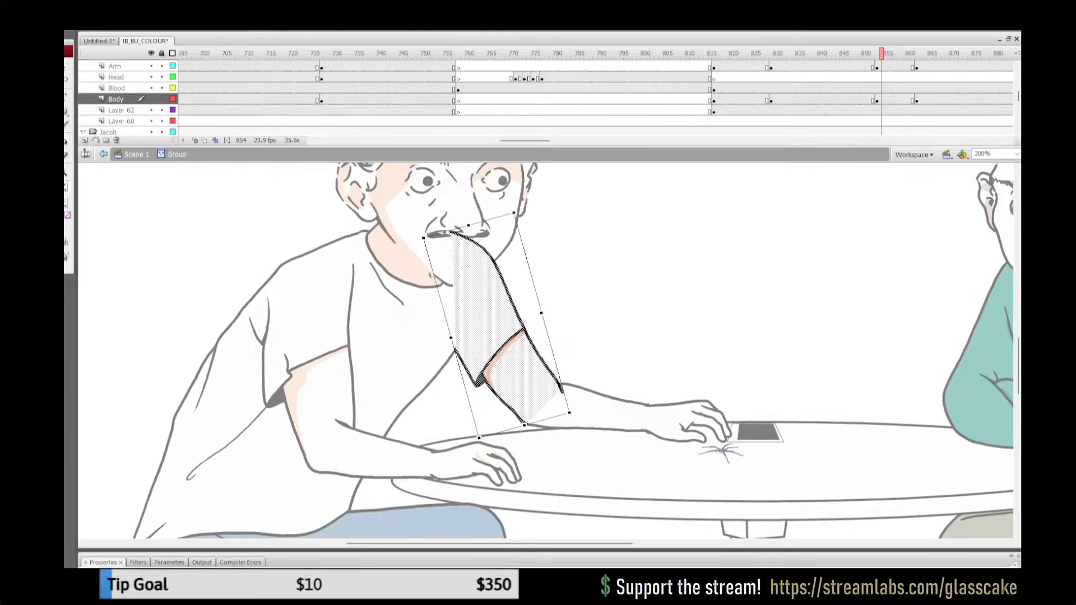
# Step: Cut all the artwork in the arm group and paste it back in place as one merged drawing
pyautogui.press('Escape')
pyautogui.hotkey('ctrl', 'a')
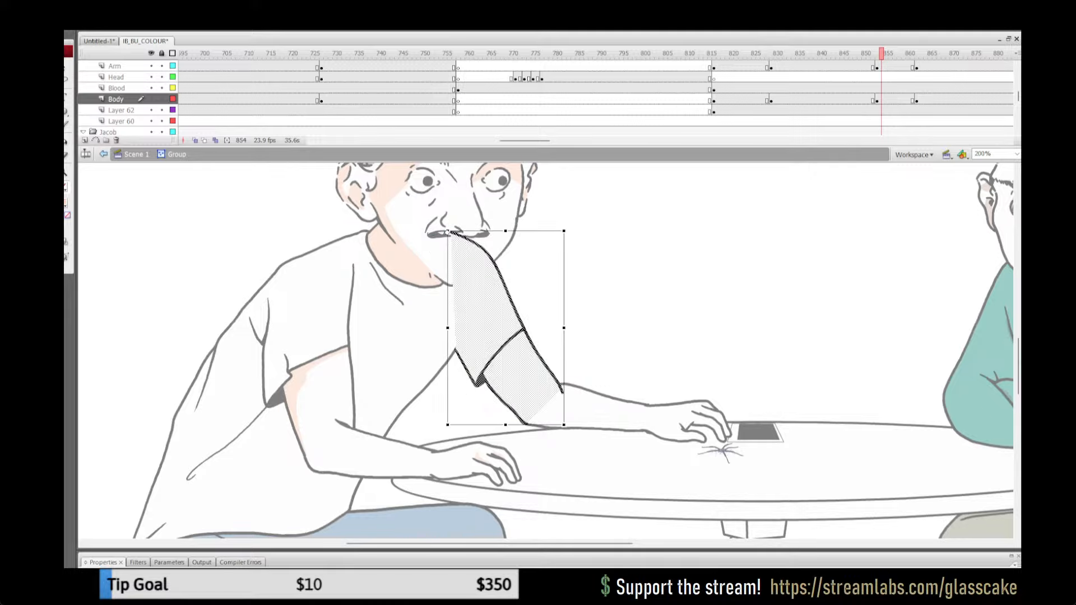
pyautogui.hotkey('ctrl', 'x')
pyautogui.hotkey('ctrl', 'shift', 'v')
pyautogui.press('Escape')
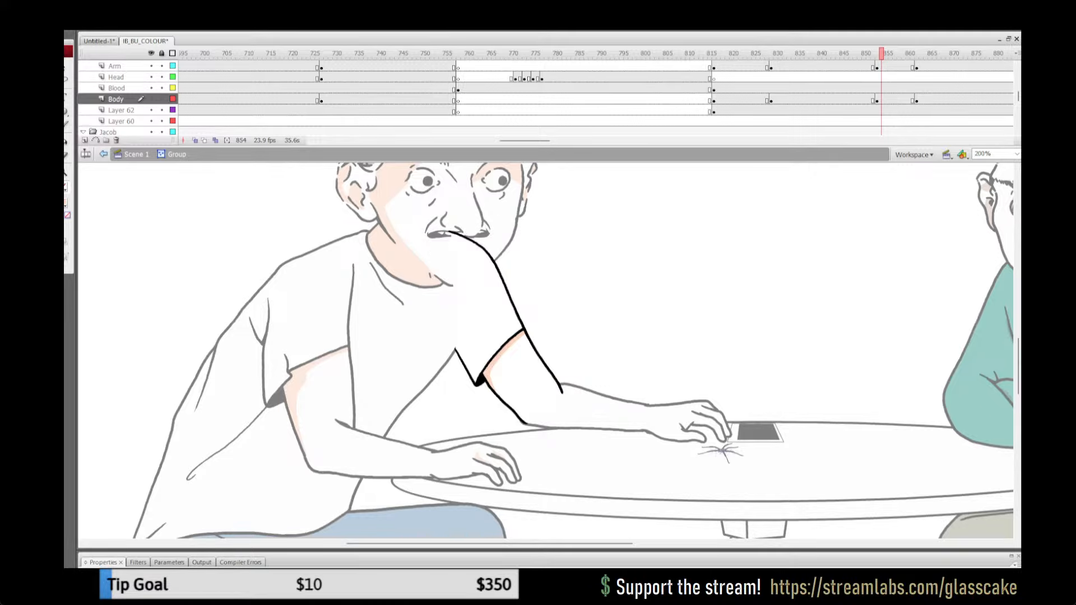
# Step: Leave the upper arm group and copy all the artwork inside the shaded far hand group at frame 846
pyautogui.click(136, 155)
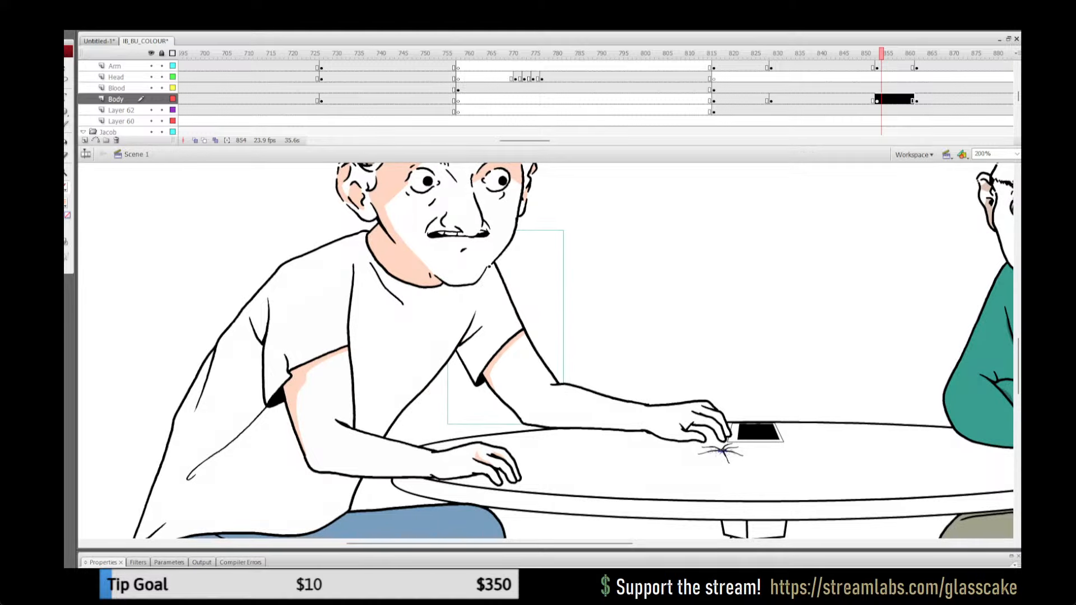
pyautogui.moveTo(881, 54); pyautogui.dragTo(847, 53)
pyautogui.click(628, 463)
pyautogui.click(595, 434)
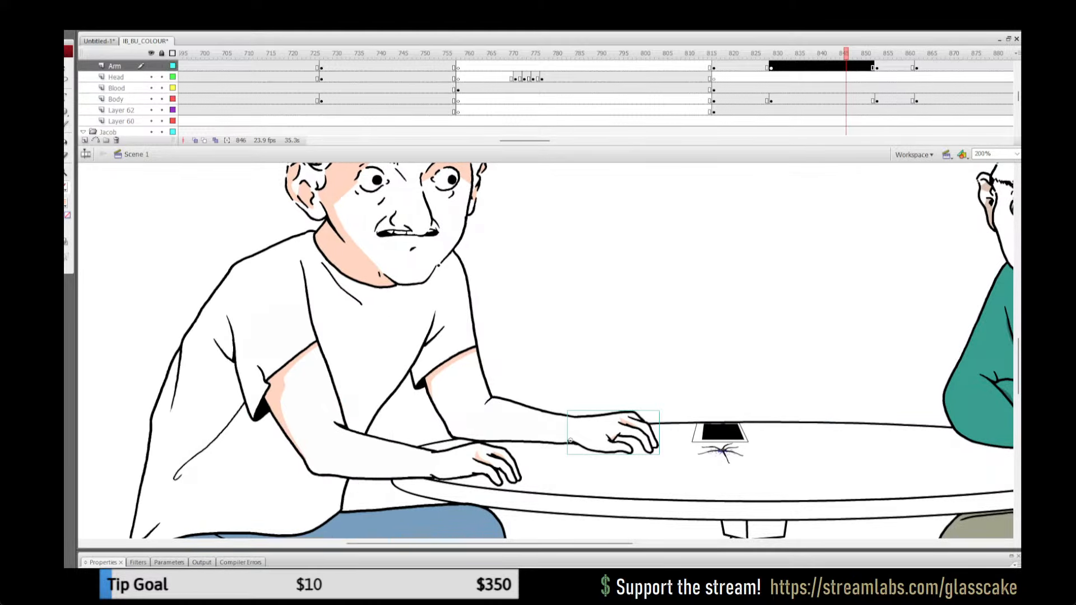
pyautogui.doubleClick(595, 434)
pyautogui.hotkey('ctrl', 'a')
pyautogui.click(136, 154)
# Step: Paste the shaded hand in place inside the far hand group at frame 855 and move it onto the reaching hand
pyautogui.click(886, 53)
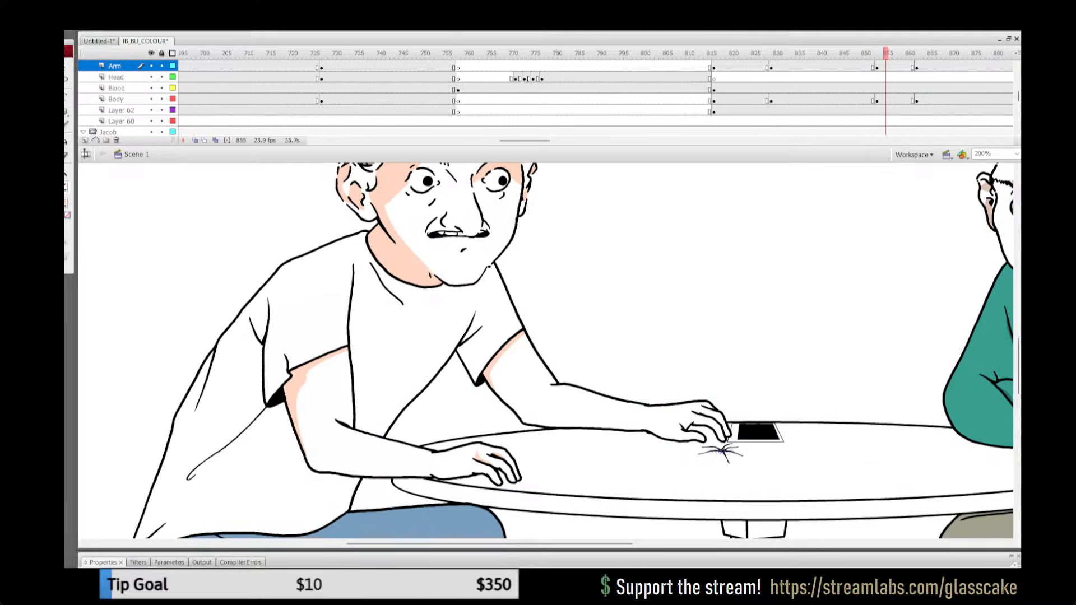
pyautogui.click(701, 426)
pyautogui.doubleClick(700, 426)
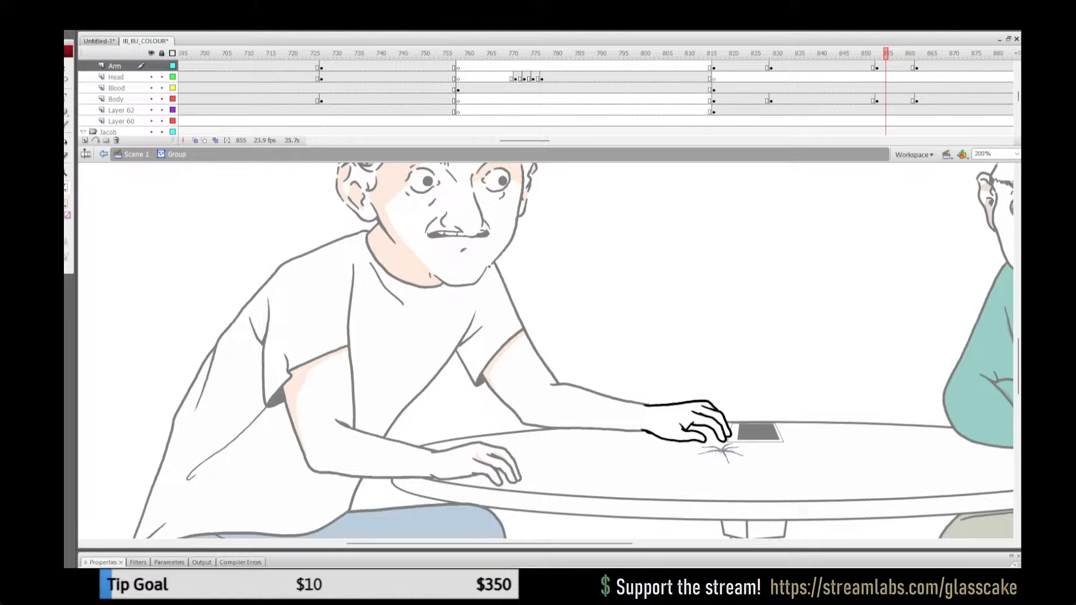
pyautogui.hotkey('ctrl', 'shift', 'v')
pyautogui.moveTo(615, 434); pyautogui.dragTo(690, 423)
# Step: Nudge the pasted hand until it matches the reaching hand's outline, merge it with the drawing and leave the group
pyautogui.press('Right')
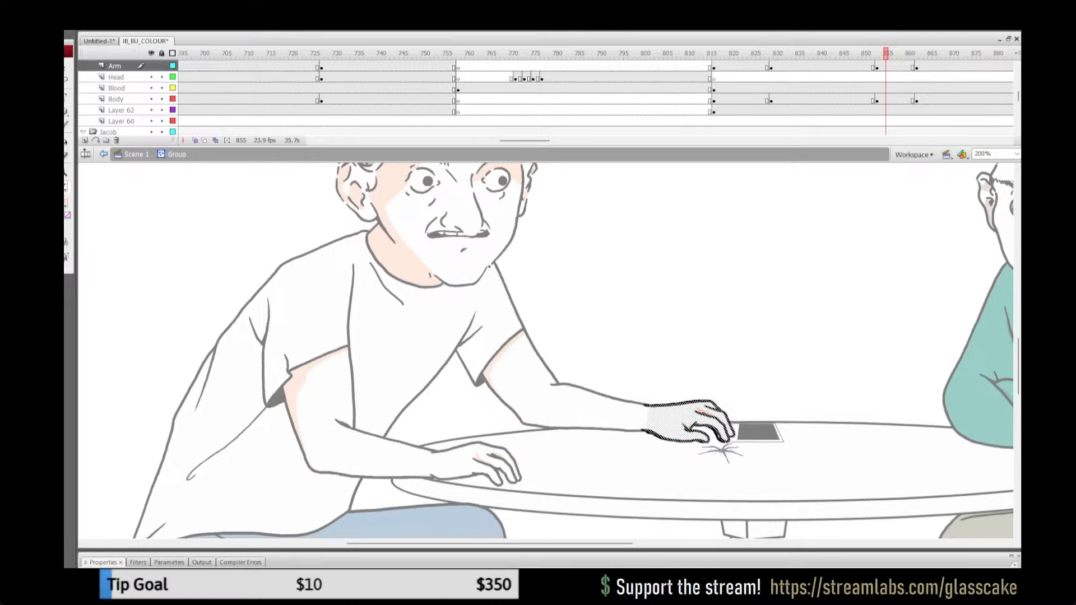
pyautogui.press('Down')
pyautogui.press('Down')
pyautogui.press('Up')
pyautogui.press('Up')
pyautogui.press('Left')
pyautogui.press('Left')
pyautogui.press('Up')
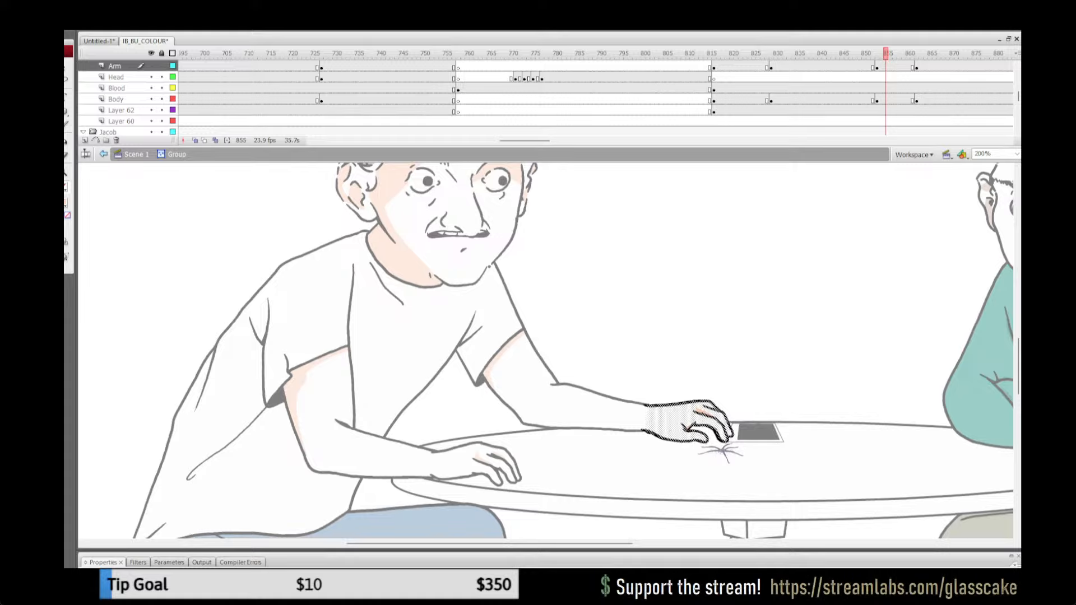
pyautogui.press('Left')
pyautogui.press('Left')
pyautogui.press('Up')
pyautogui.press('Down')
pyautogui.press('Left')
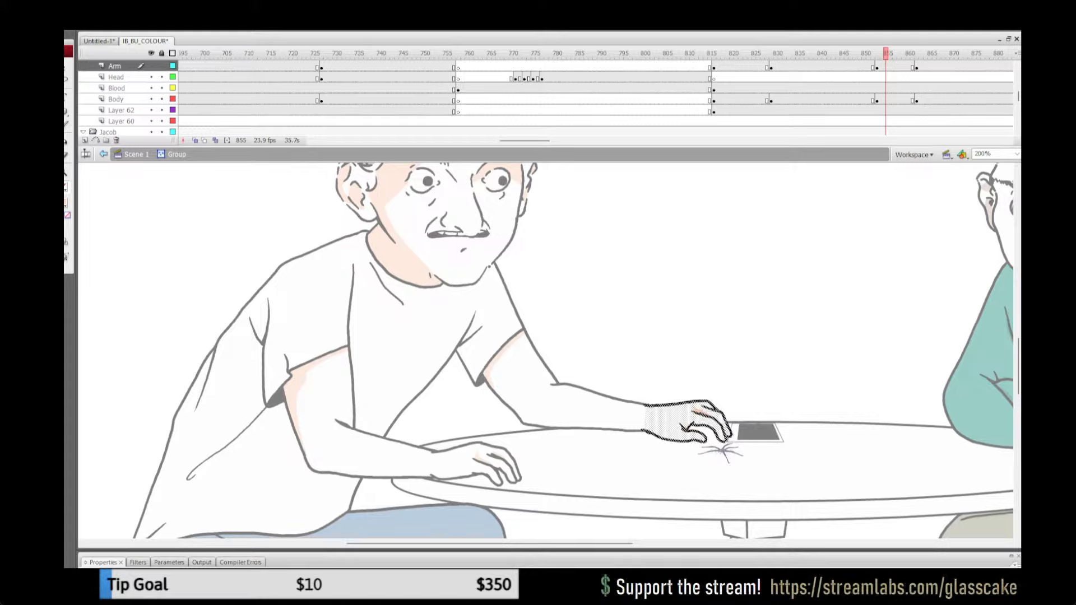
pyautogui.press('Up')
pyautogui.press('Down')
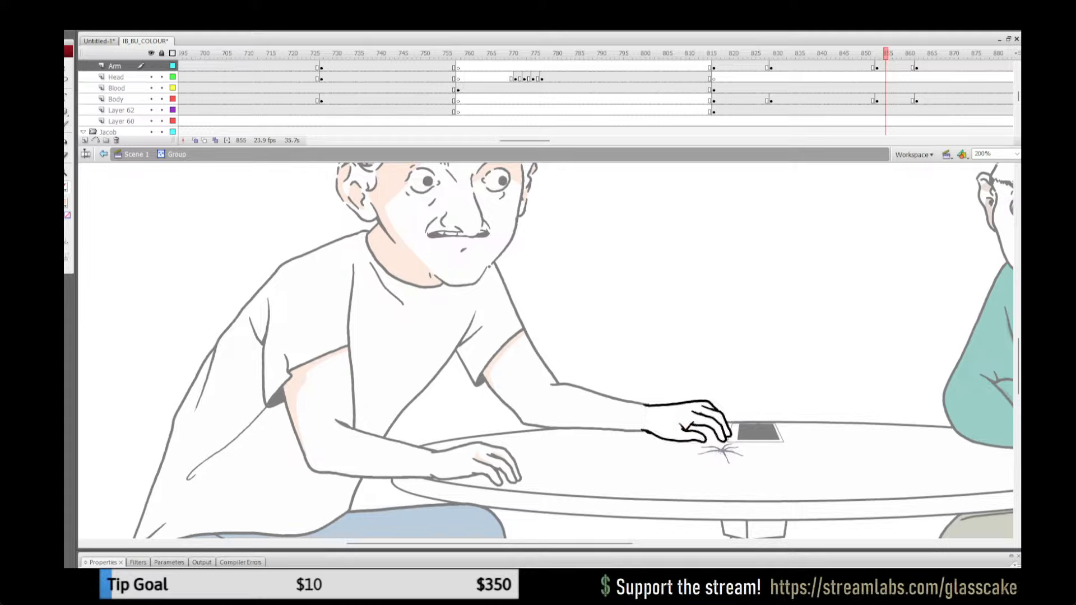
pyautogui.press('Delete')
pyautogui.hotkey('ctrl', 'z')
pyautogui.click(103, 154)
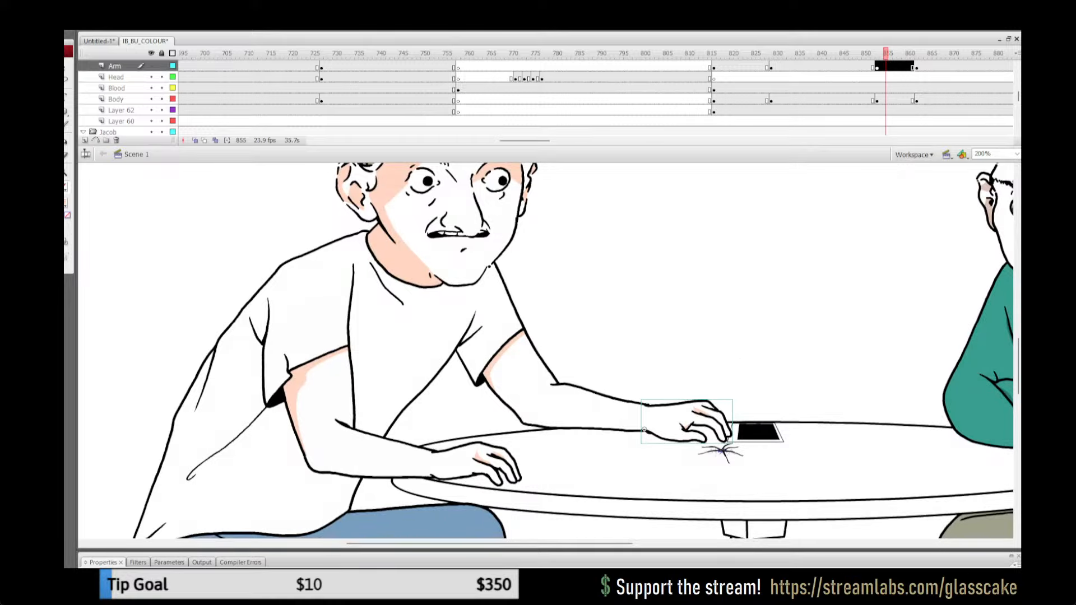
# Step: Lock all layers, play back the white-shirted man's reach with the whole scene in view and save the file
pyautogui.click(161, 54)
pyautogui.click(842, 53)
pyautogui.press('Return')
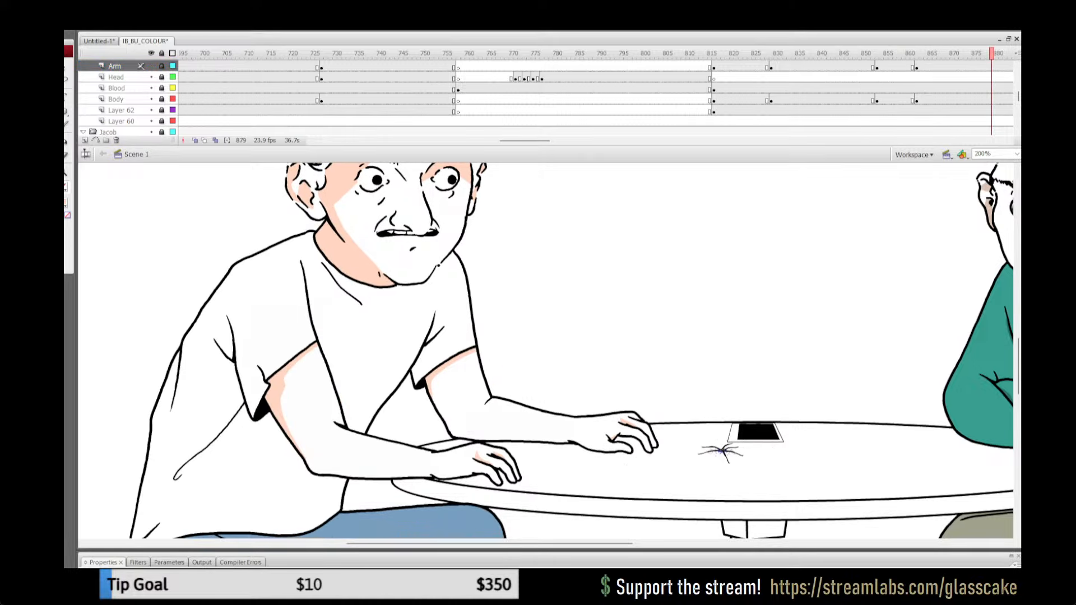
pyautogui.hotkey('ctrl', '2')
pyautogui.hotkey('ctrl', 's')
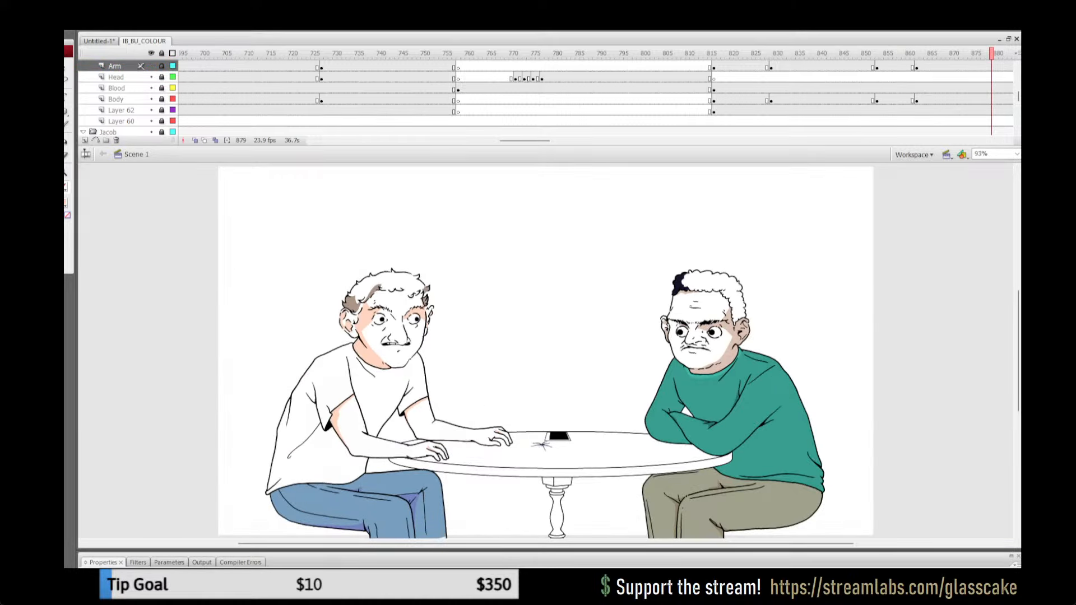
# Step: Play back the animation and check the white-shirted man's far arm in the keyframes between frames 1015 and 1057
pyautogui.press('Return')
pyautogui.press('Return')
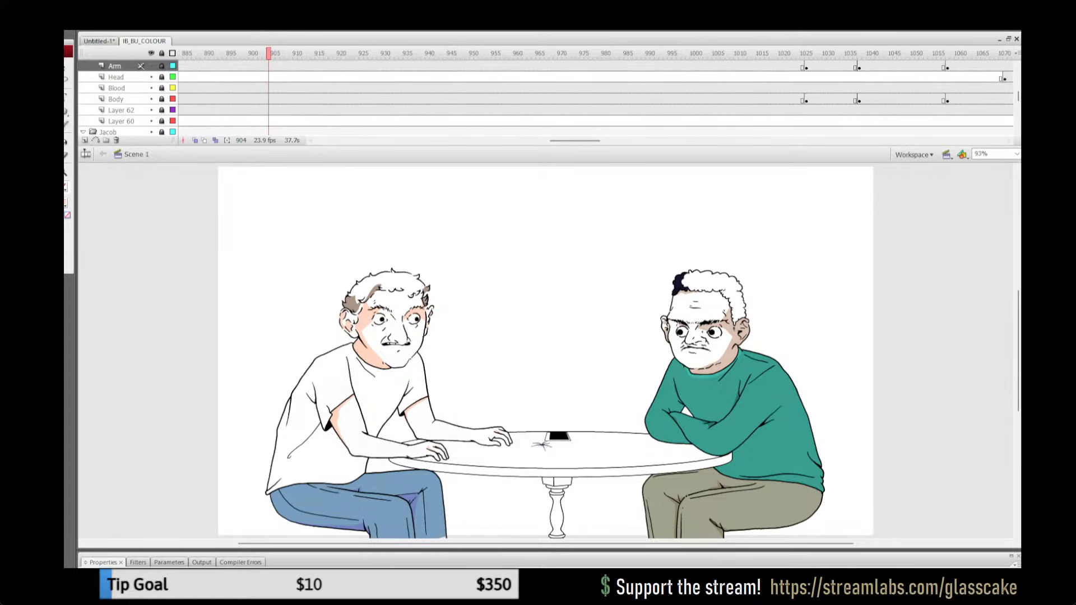
pyautogui.click(794, 54)
pyautogui.press('Return')
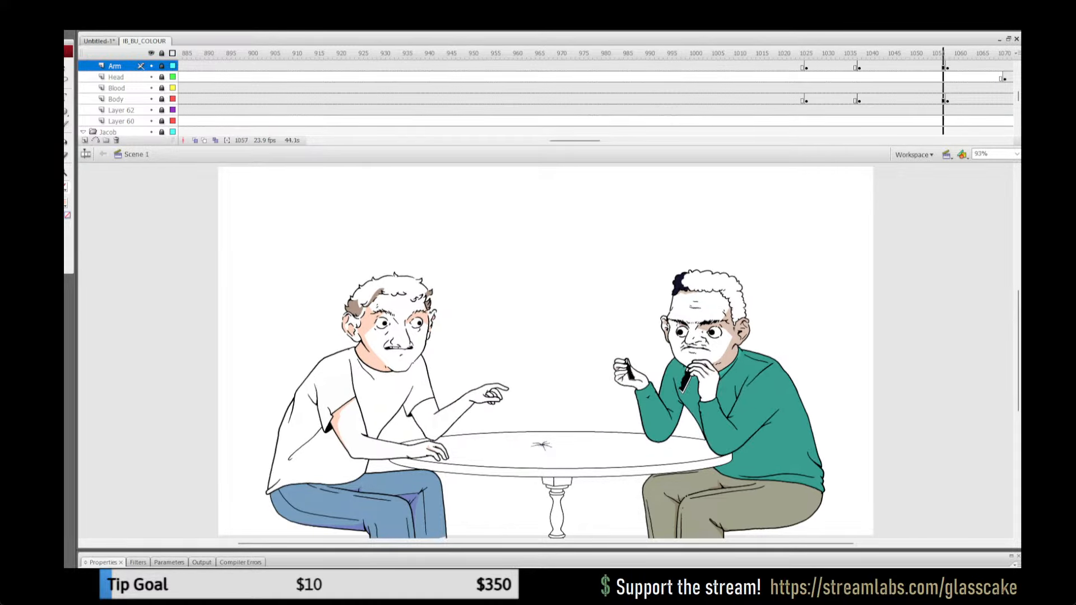
pyautogui.click(816, 53)
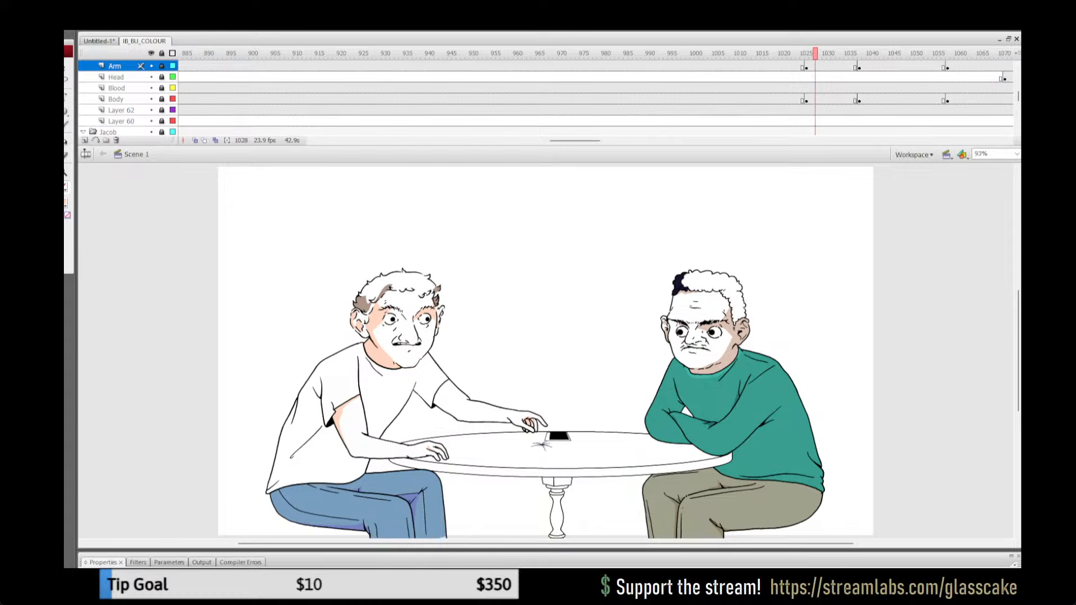
pyautogui.press('z')
pyautogui.click(758, 54)
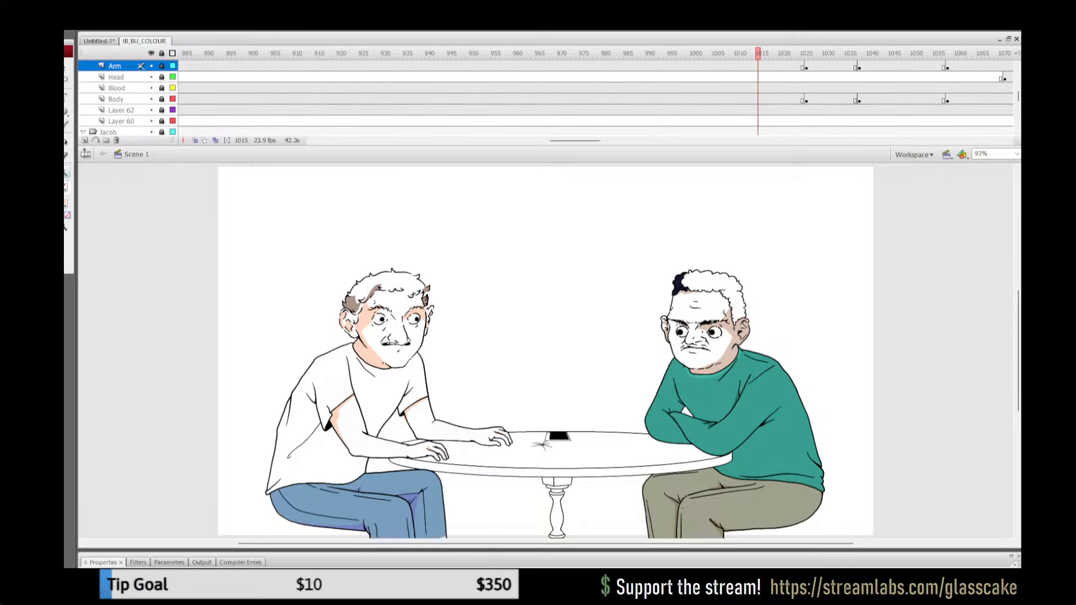
# Step: Unlock all layers and copy all the artwork inside the shaded far upper arm group at frame 837
pyautogui.moveTo(575, 140); pyautogui.dragTo(550, 141)
pyautogui.click(440, 53)
pyautogui.moveTo(440, 54); pyautogui.dragTo(391, 53)
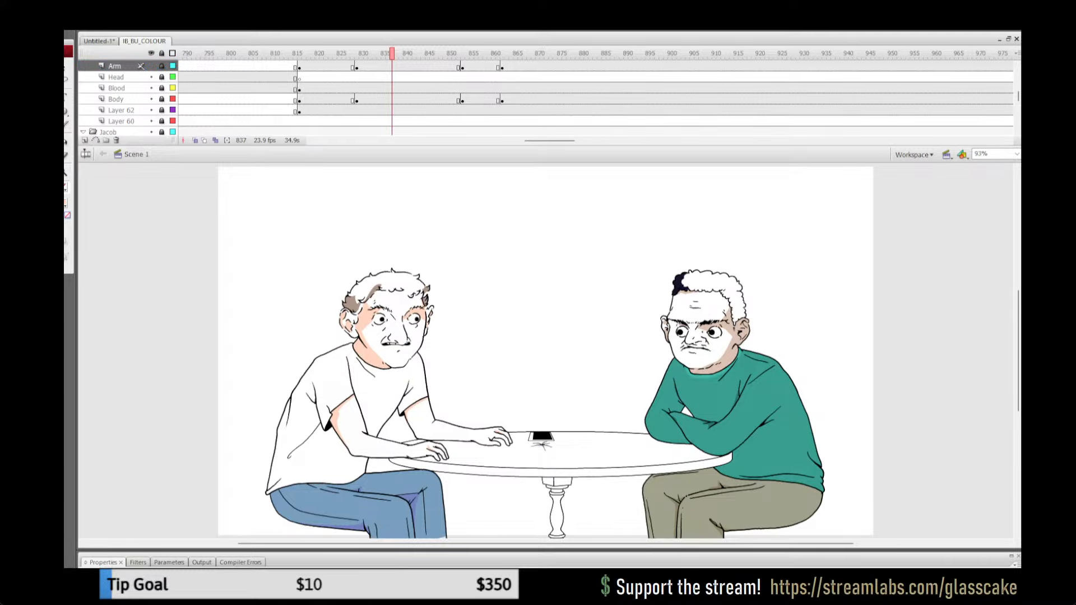
pyautogui.click(161, 53)
pyautogui.press('v')
pyautogui.click(416, 384)
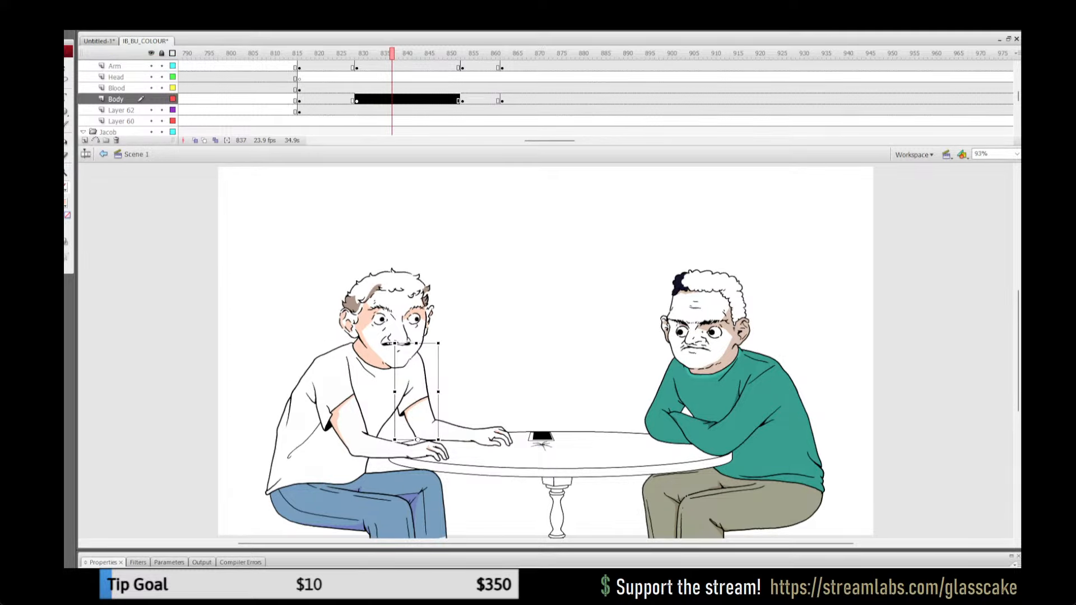
pyautogui.doubleClick(416, 384)
pyautogui.click(115, 100)
# Step: Paste the shaded arm artwork in place inside the pointing pose's far upper arm group at frame 822
pyautogui.click(325, 53)
pyautogui.click(424, 385)
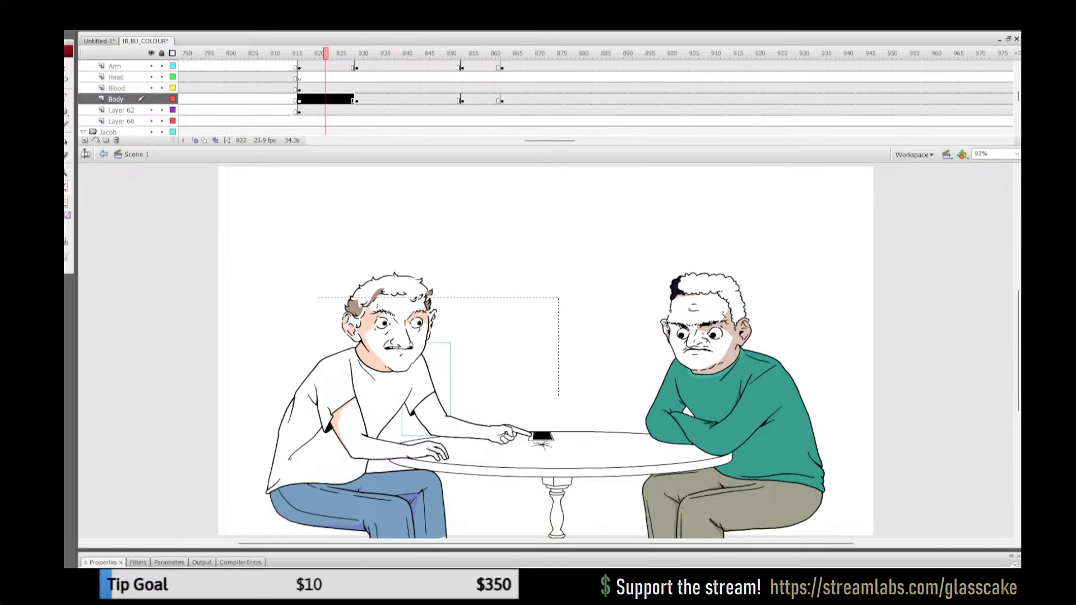
pyautogui.doubleClick(424, 385)
pyautogui.hotkey('ctrl', 'shift', 'v')
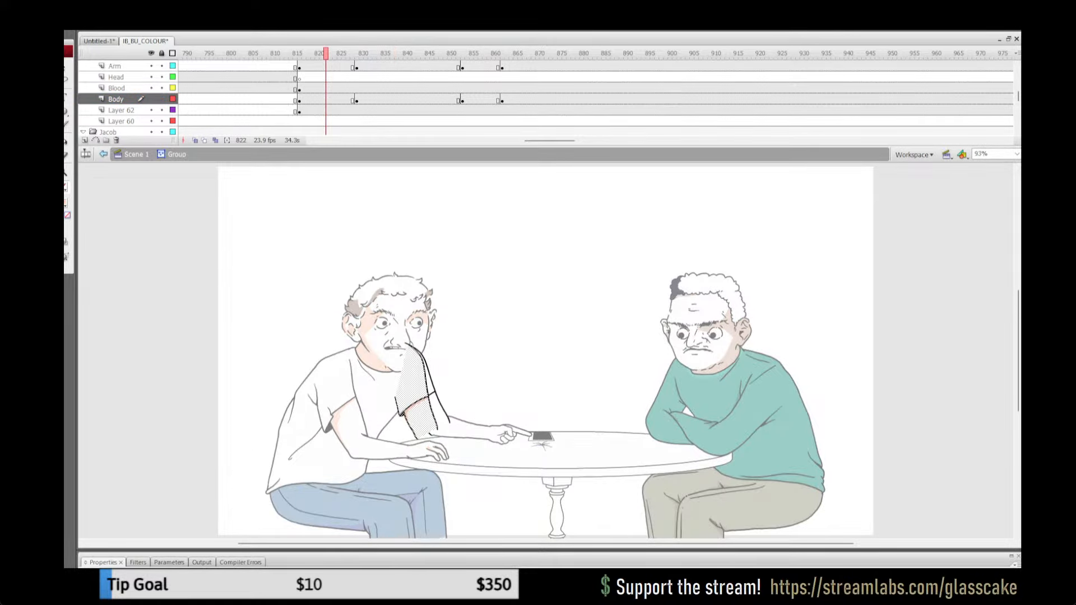
pyautogui.press('z')
pyautogui.click(498, 402)
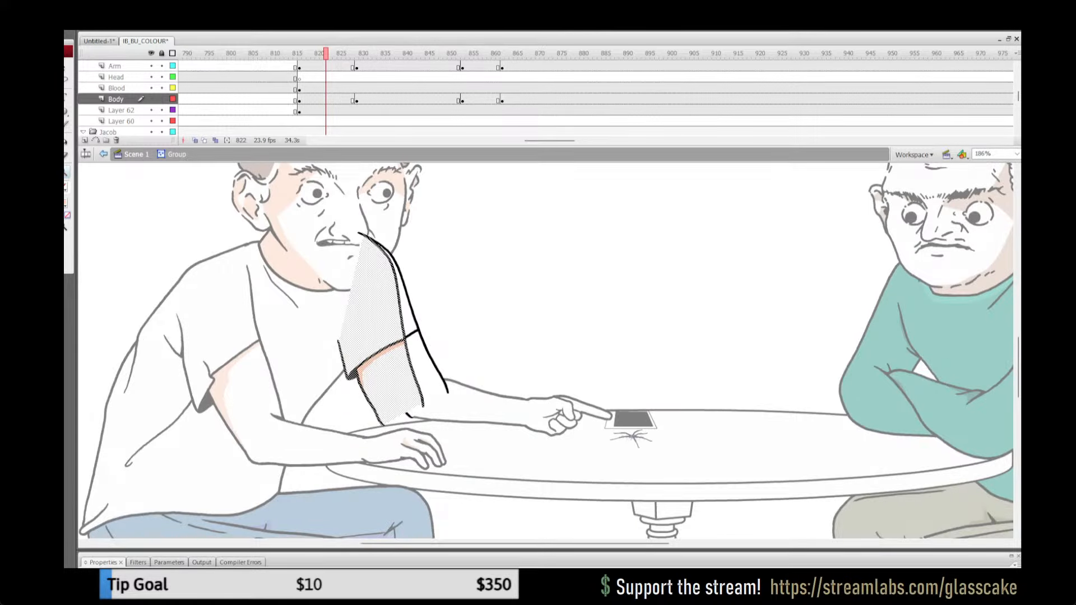
# Step: Place the pasted arm's pivot at its shoulder and align that shoulder with the pointing arm's shoulder
pyautogui.press('q')
pyautogui.moveTo(372, 267); pyautogui.dragTo(359, 237)
pyautogui.moveTo(381, 331); pyautogui.dragTo(360, 236)
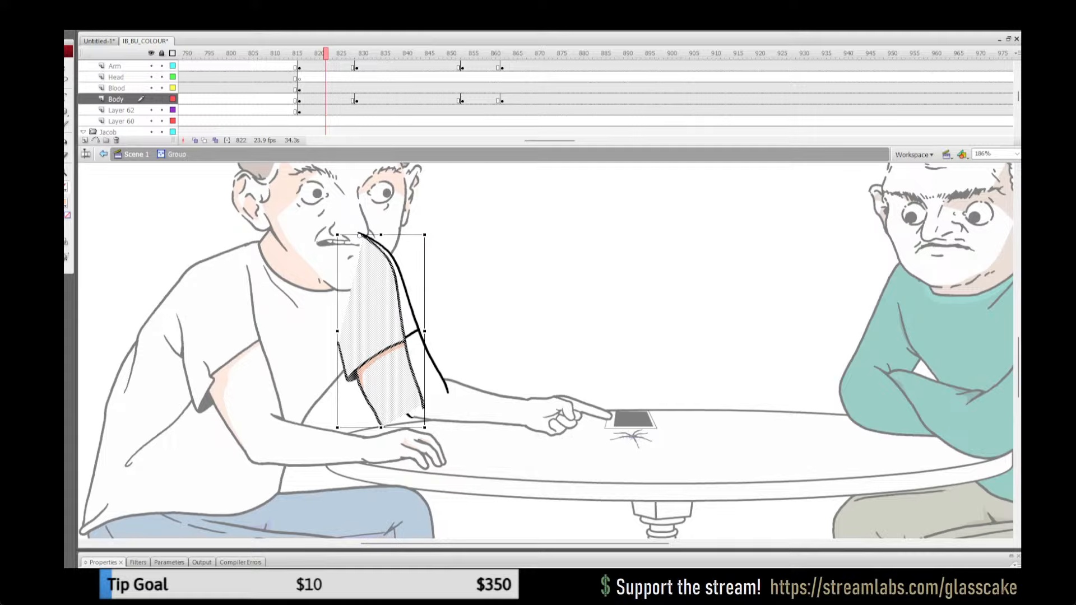
pyautogui.press('Up')
pyautogui.press('Up')
pyautogui.press('Up')
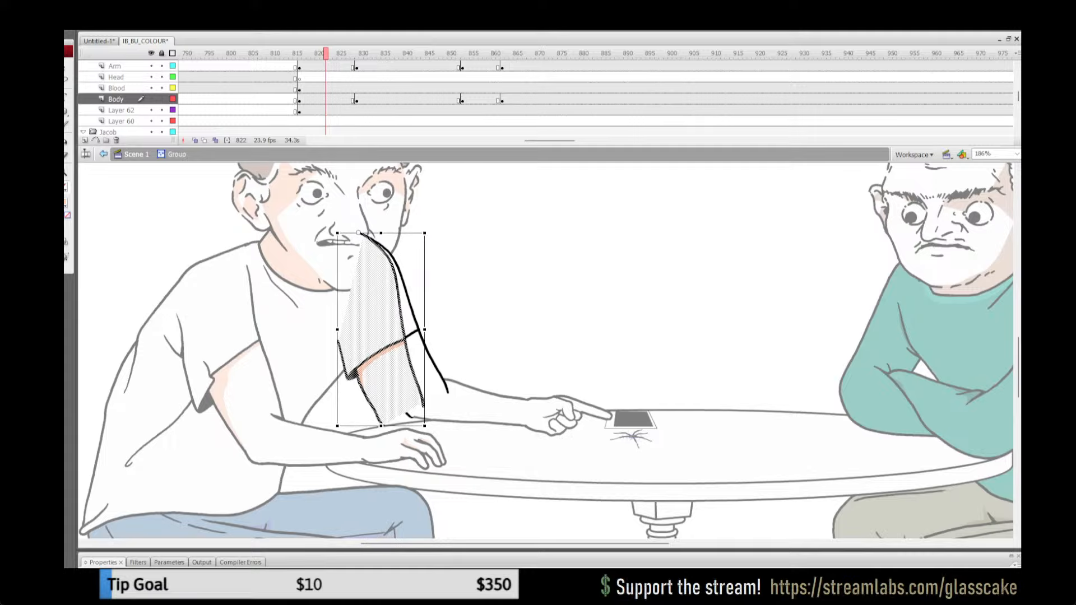
# Step: Rotate the pasted arm about its shoulder and nudge it to match the pointing arm's outline
pyautogui.moveTo(426, 428); pyautogui.dragTo(453, 414)
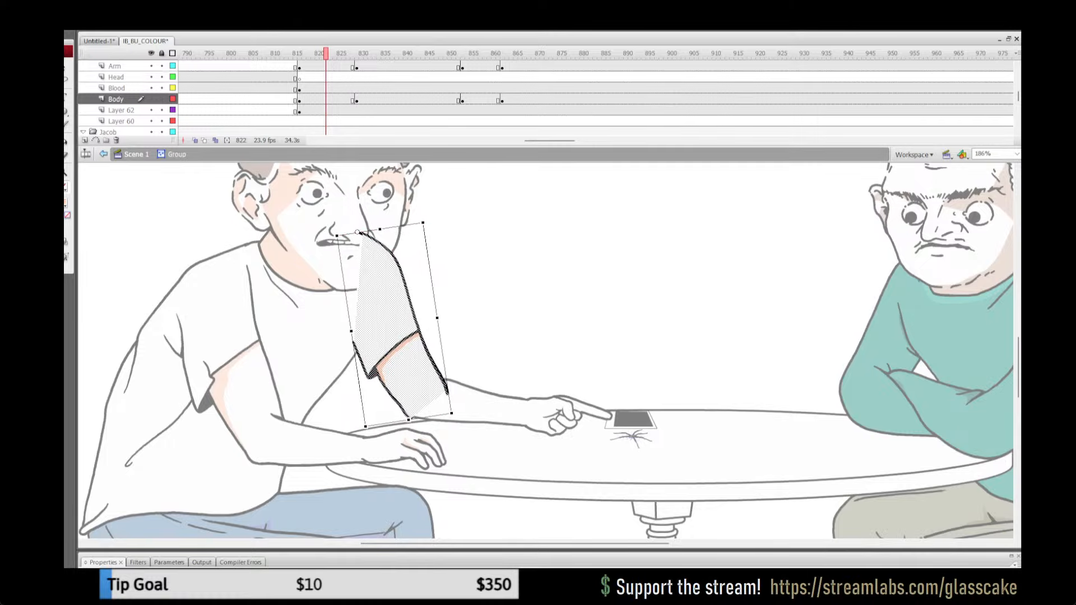
pyautogui.press('Right')
pyautogui.press('Down')
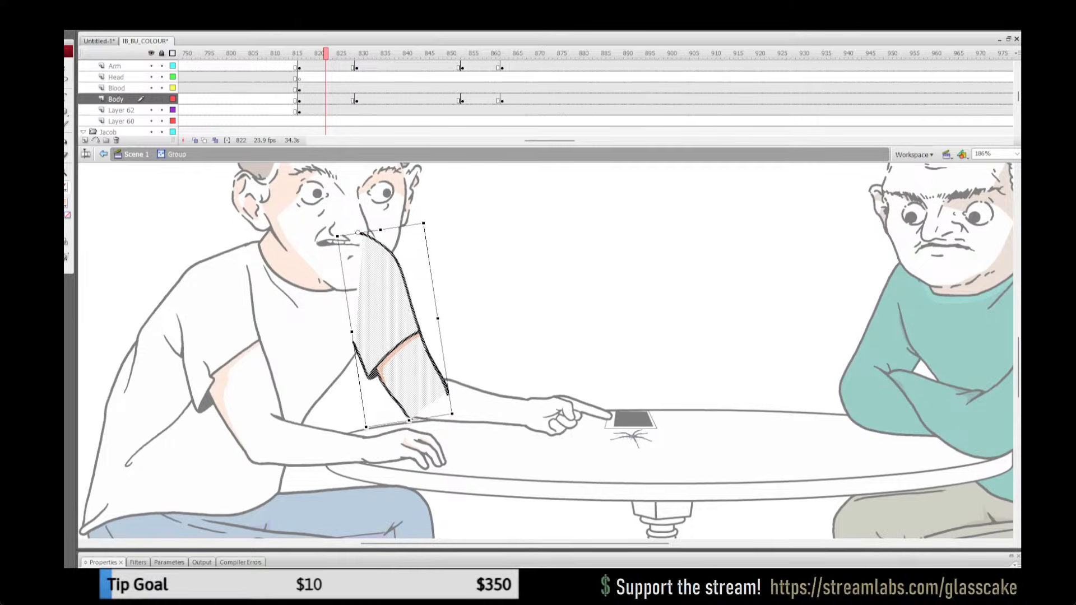
pyautogui.press('Left')
pyautogui.press('Up')
pyautogui.press('Up')
pyautogui.press('Down')
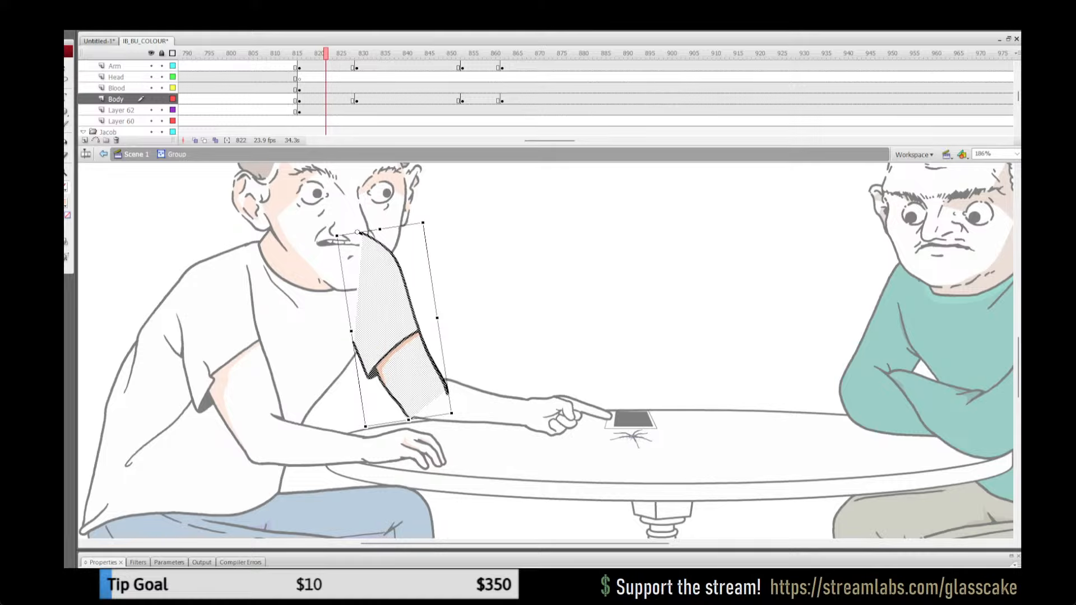
pyautogui.press('Right')
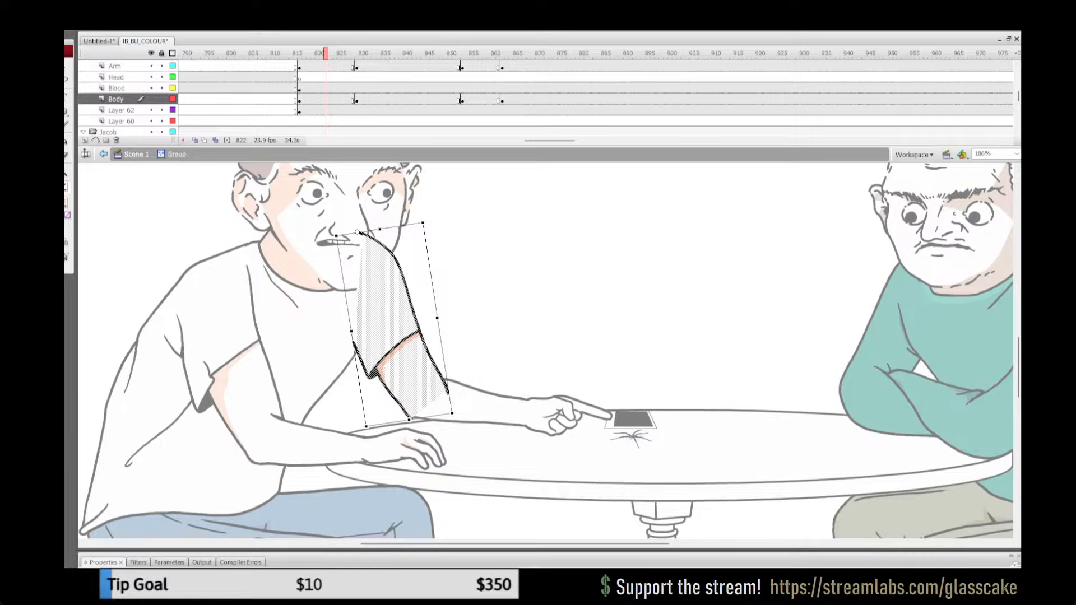
pyautogui.press('Escape')
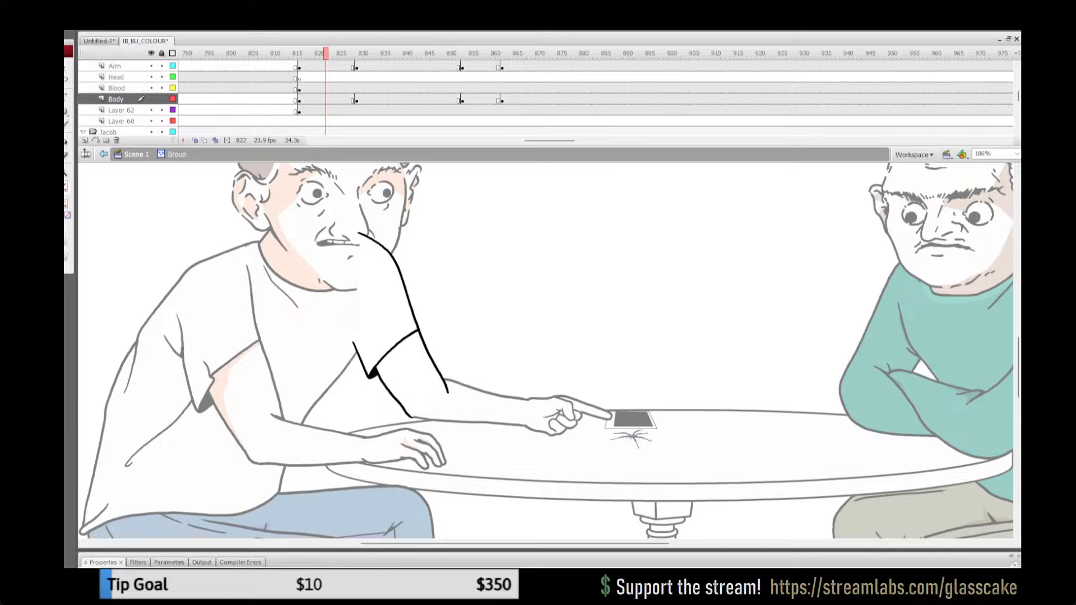
pyautogui.hotkey('ctrl', 'z')
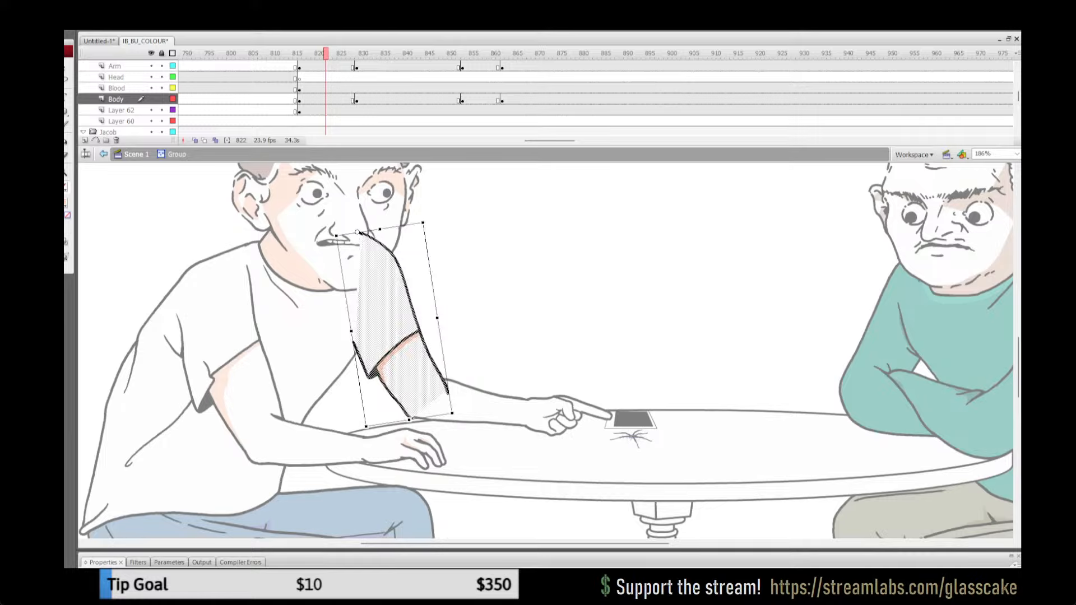
pyautogui.press('Left')
pyautogui.press('Left')
pyautogui.press('Left')
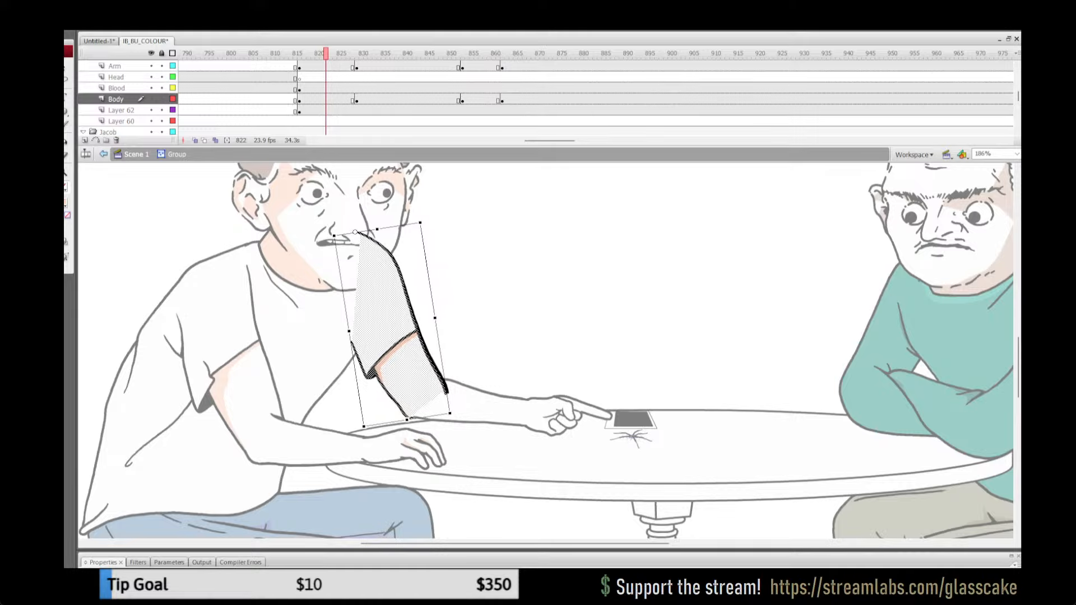
pyautogui.press('Right')
pyautogui.press('Right')
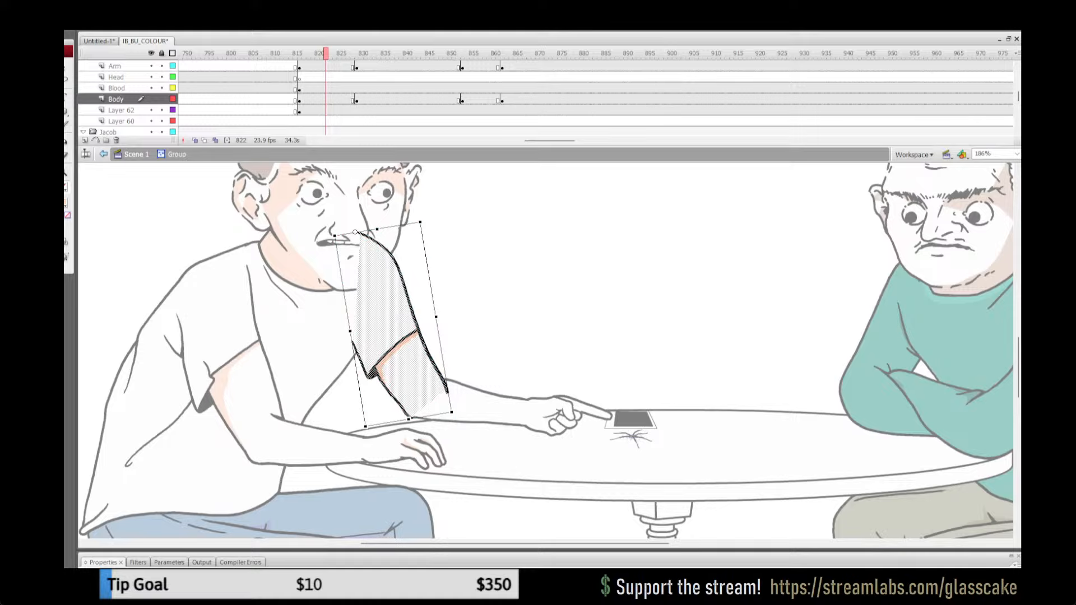
pyautogui.press('Right')
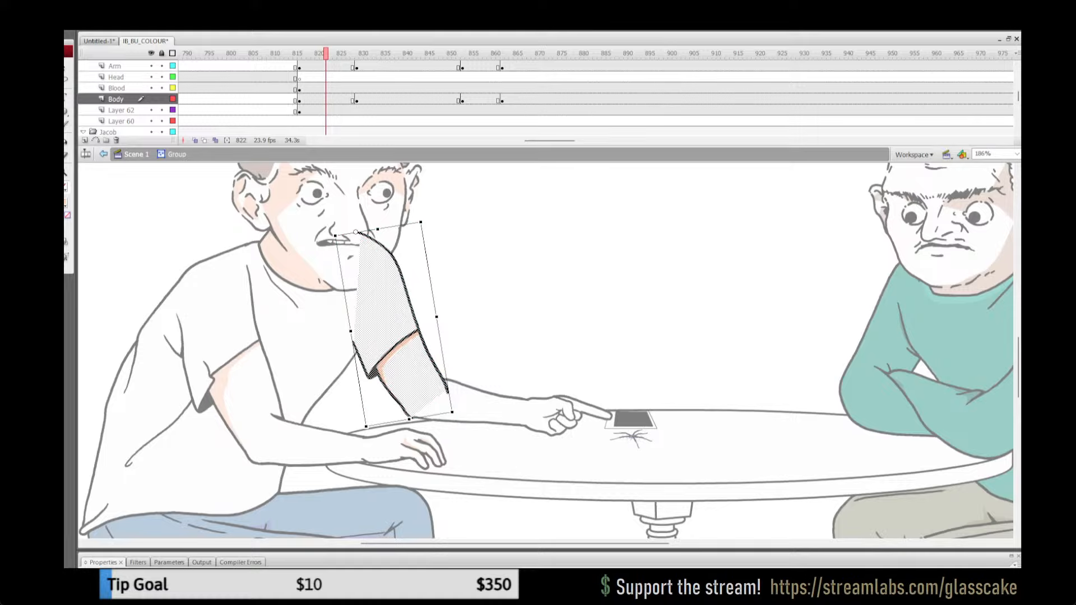
# Step: Cut all the artwork in the pointing arm group, paste it back in place as one merged drawing and leave the group
pyautogui.press('Escape')
pyautogui.hotkey('ctrl', 'a')
pyautogui.hotkey('ctrl', 'x')
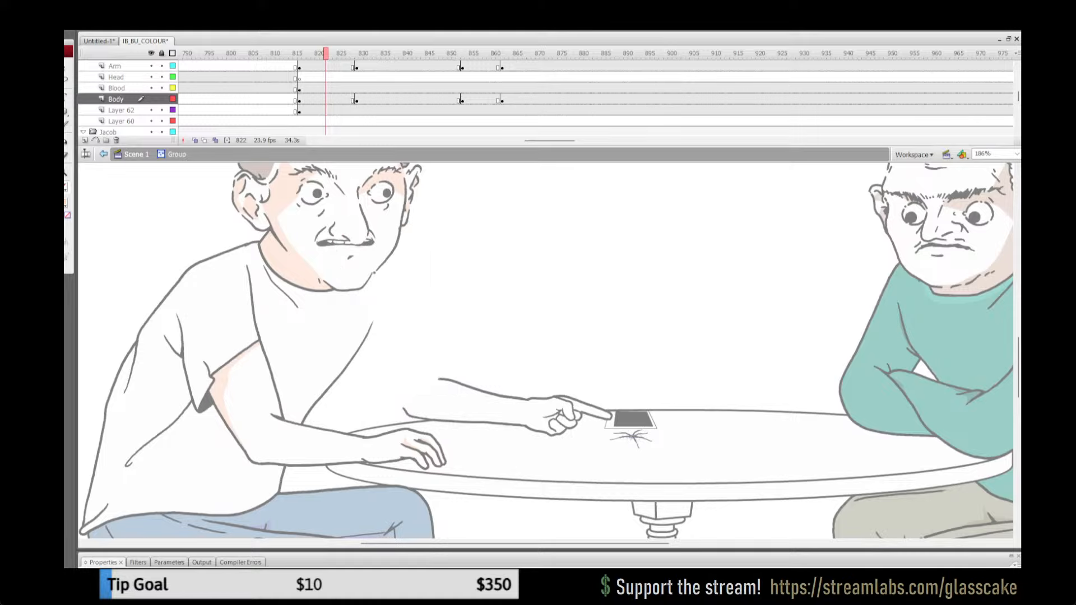
pyautogui.hotkey('ctrl', 'v')
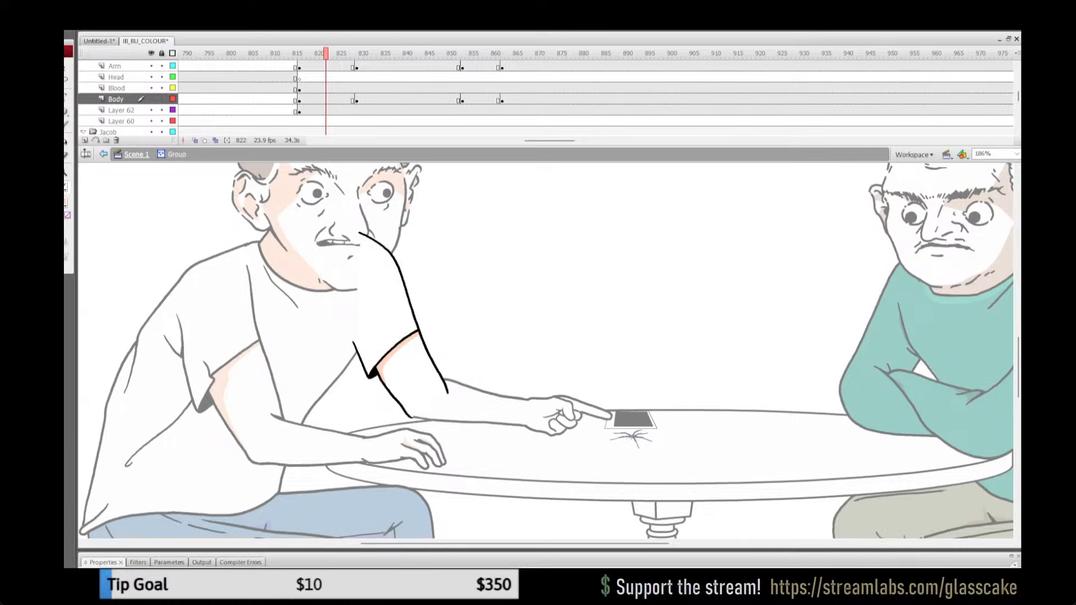
pyautogui.click(137, 154)
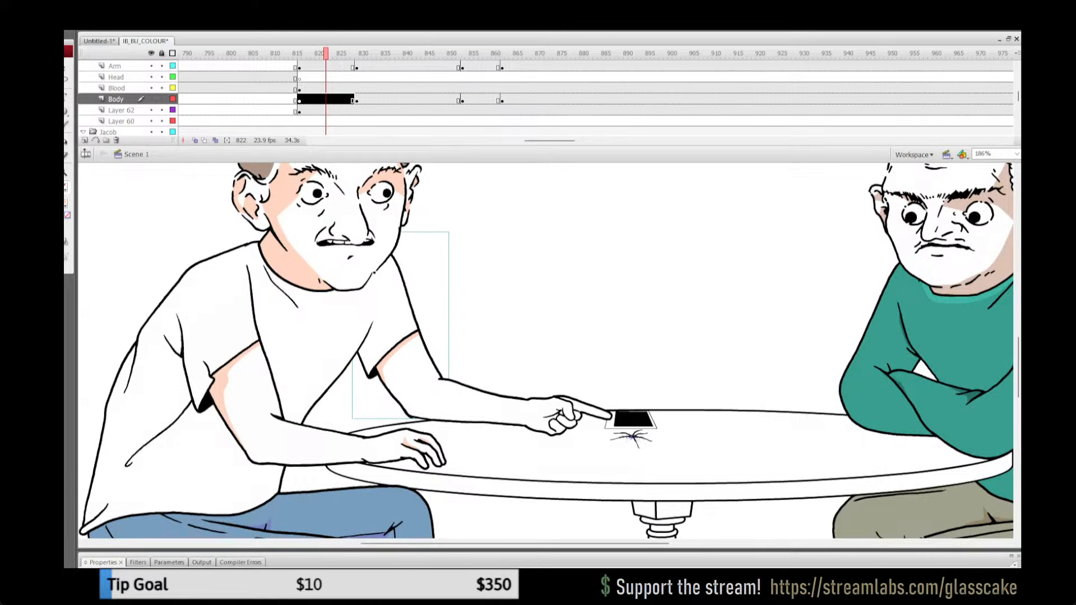
pyautogui.click(268, 88)
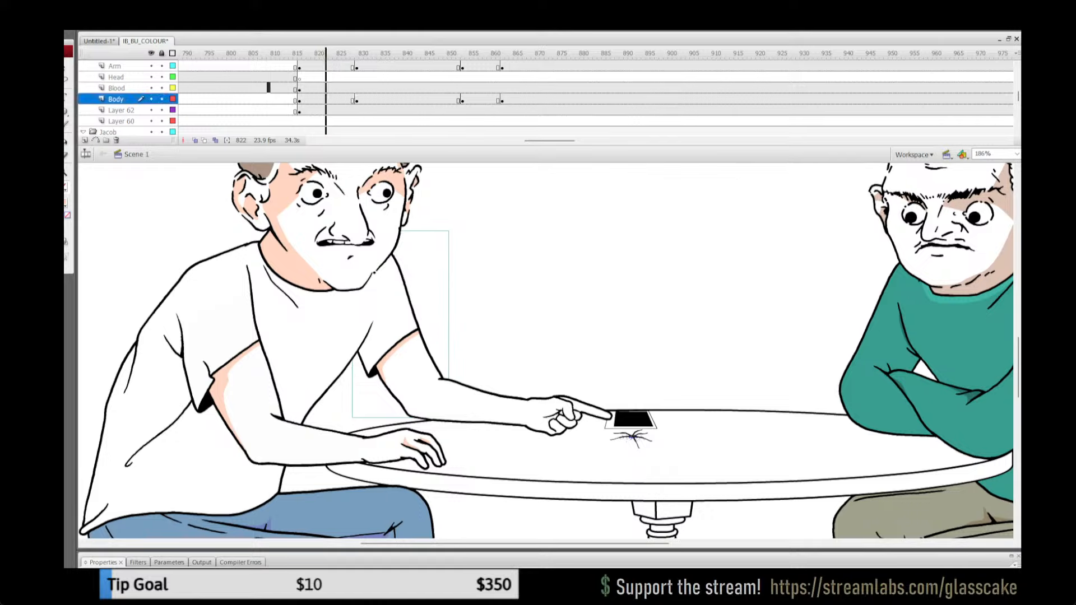
# Step: Copy the white-shirted man's shaded far upper arm from the resting pose at frame 1004
pyautogui.press('Return')
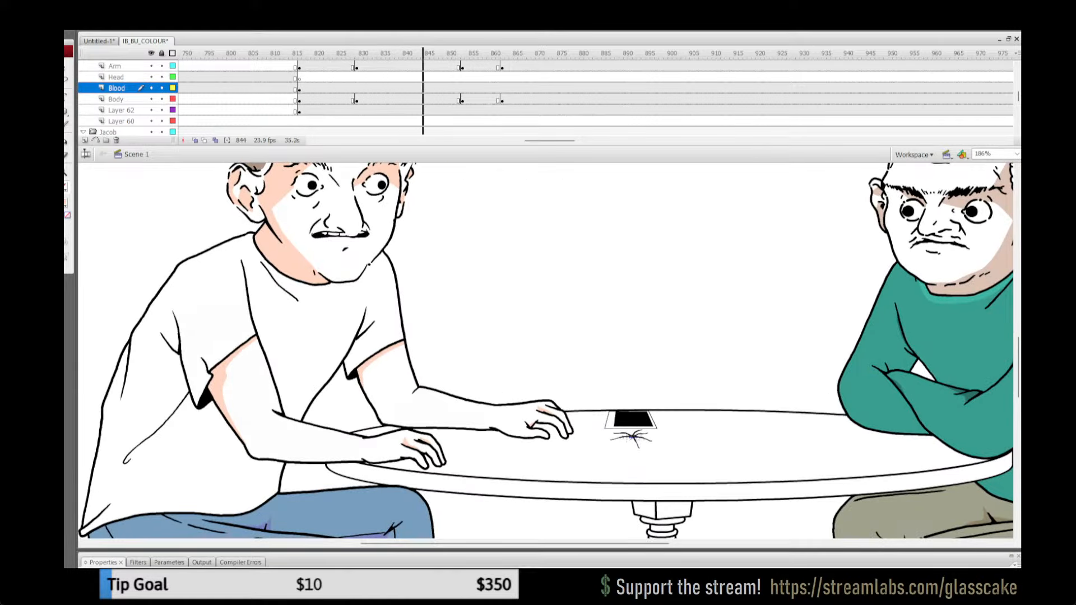
pyautogui.moveTo(549, 140); pyautogui.dragTo(577, 141)
pyautogui.click(740, 111)
pyautogui.press('Return')
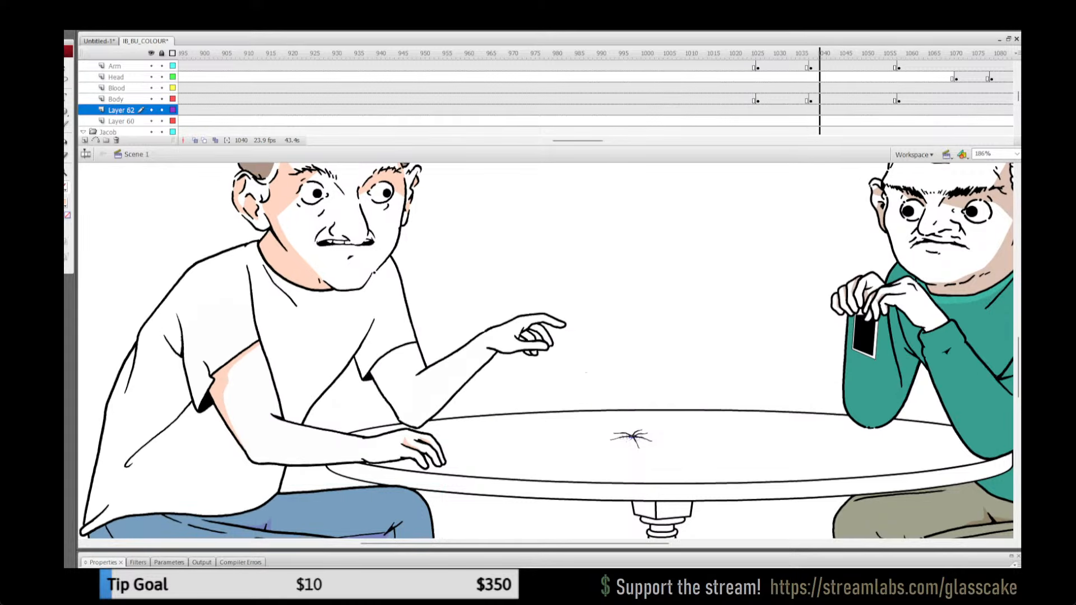
pyautogui.click(661, 99)
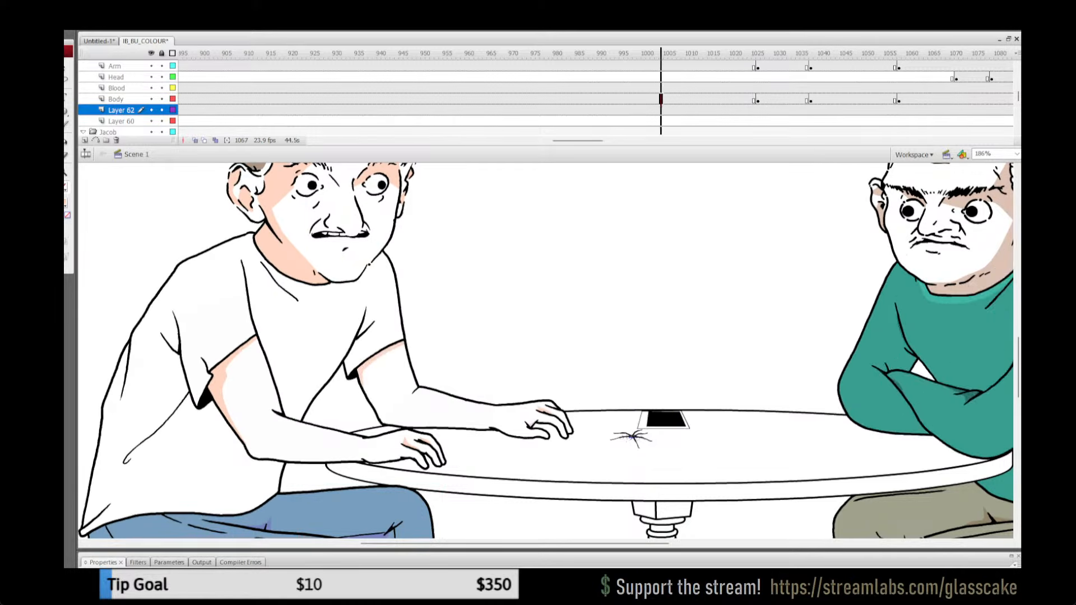
pyautogui.press('q')
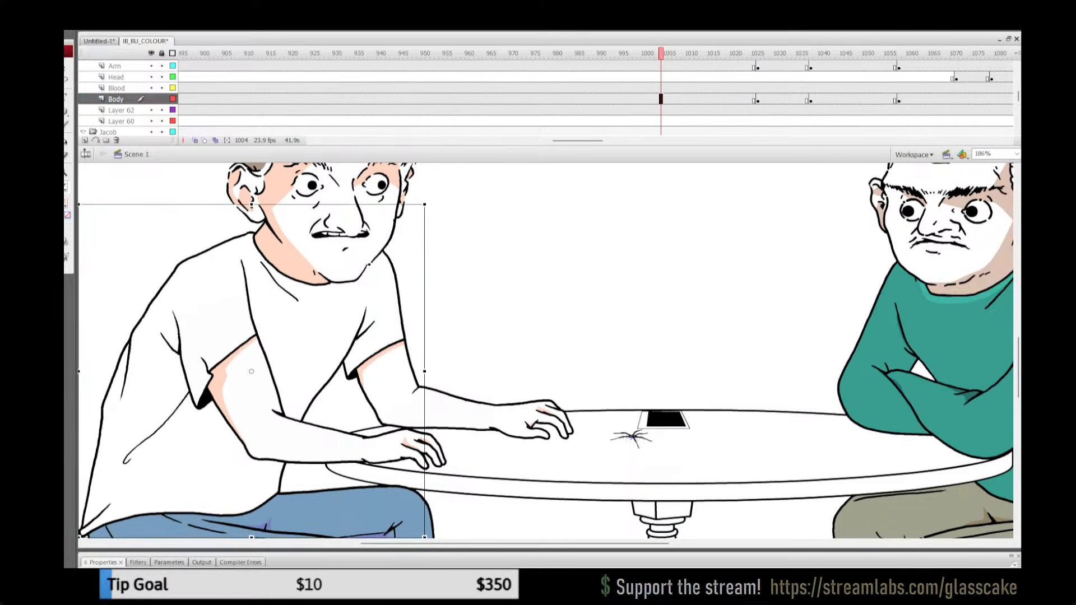
pyautogui.press('Escape')
pyautogui.click(384, 330)
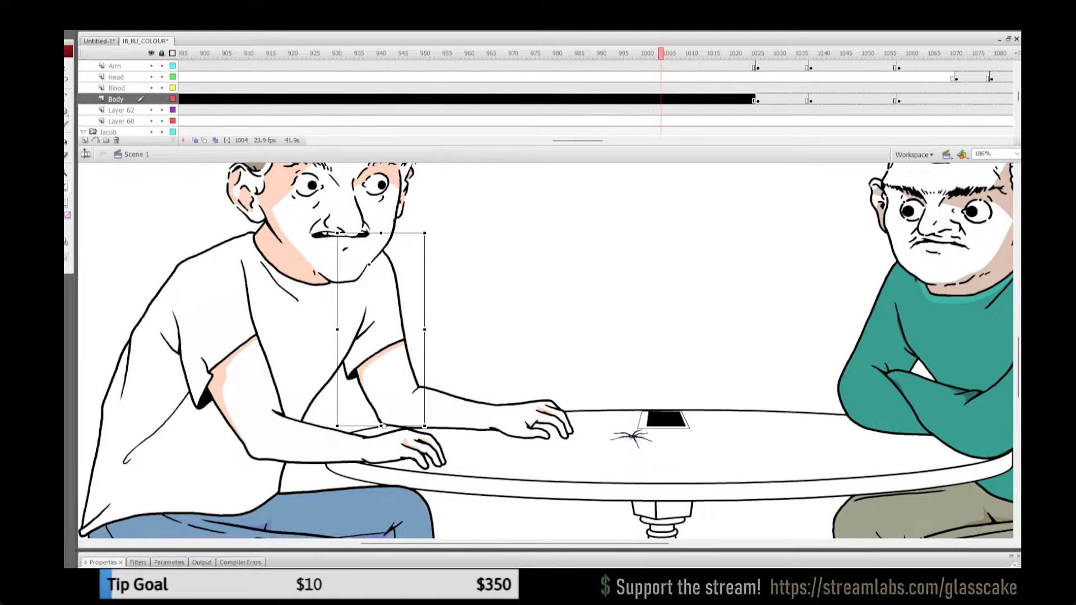
# Step: Replace the unshaded far upper arm at frame 1060 with the shaded copy, pasted in place
pyautogui.moveTo(577, 141); pyautogui.dragTo(590, 140)
pyautogui.click(719, 99)
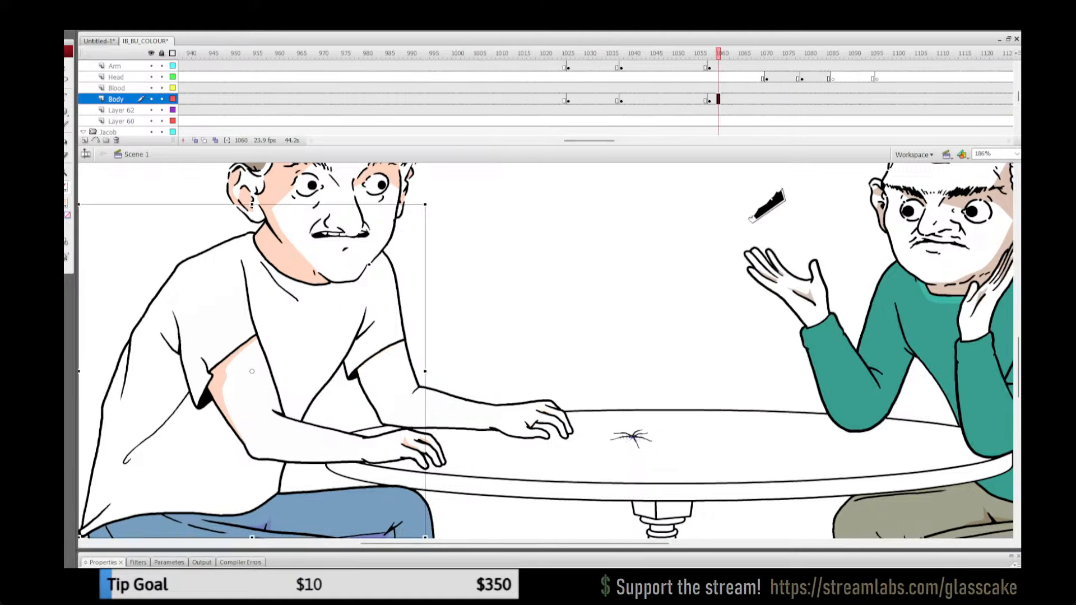
pyautogui.click(385, 334)
pyautogui.press('Delete')
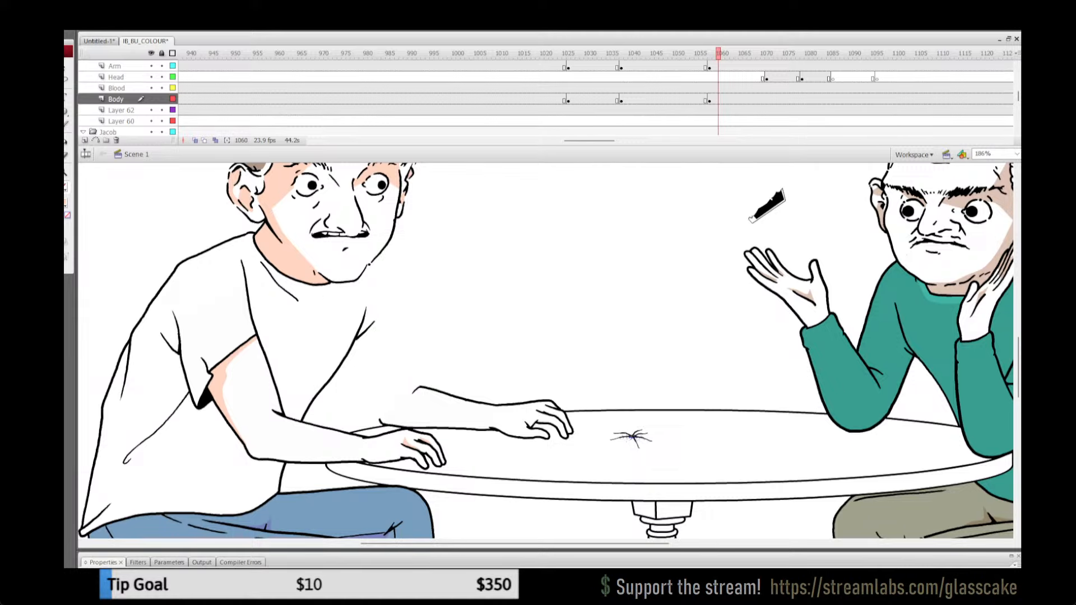
pyautogui.hotkey('ctrl', 'z')
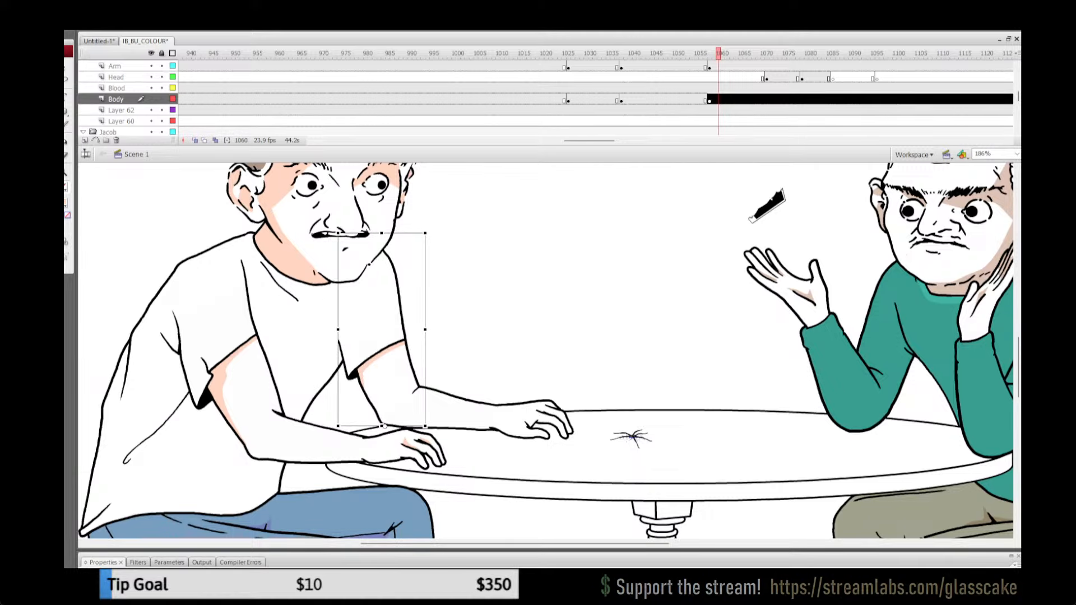
# Step: Send the pasted upper arm behind the shirt artwork at frame 1060 and save the file
pyautogui.click(679, 78)
pyautogui.moveTo(679, 54); pyautogui.dragTo(718, 53)
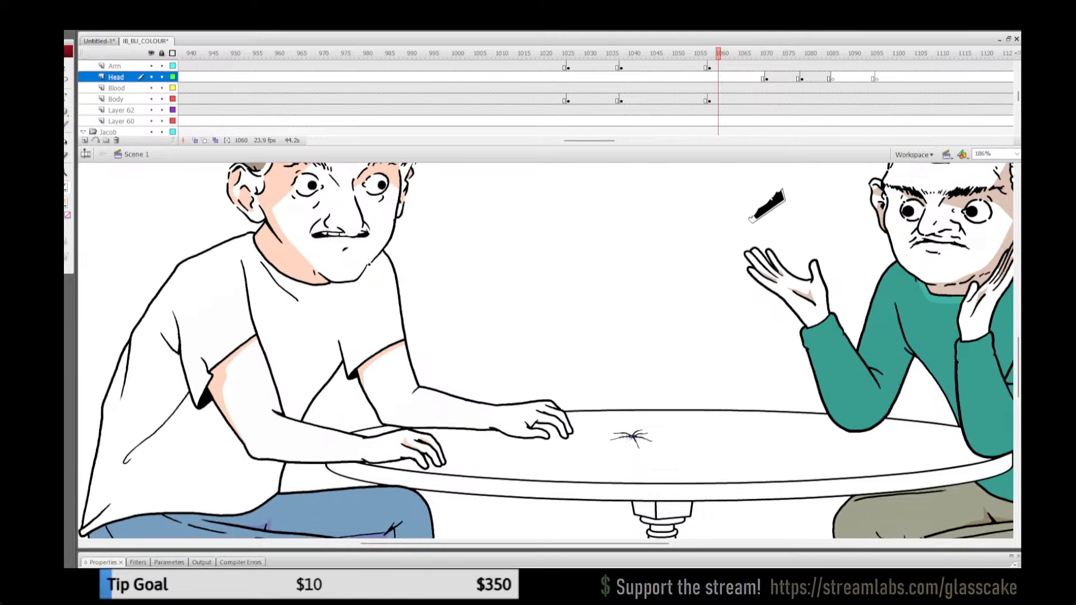
pyautogui.click(385, 334)
pyautogui.hotkey('ctrl', 'shift', 'Down')
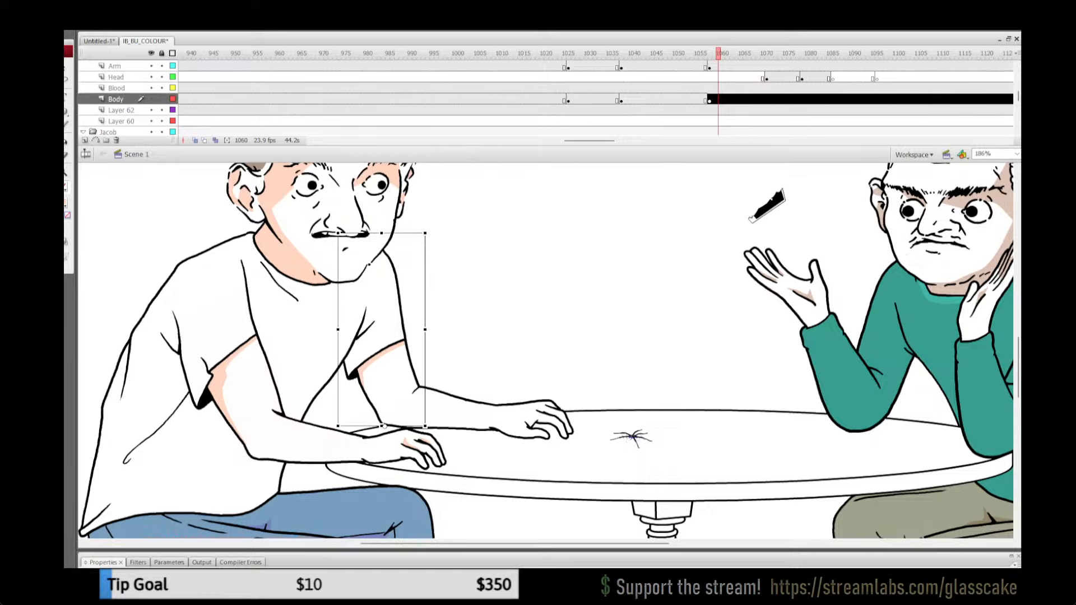
pyautogui.press('Escape')
# Step: Copy the shaded far hand at frame 1020 and paste it in place of the unshaded hand at frame 1063
pyautogui.click(542, 88)
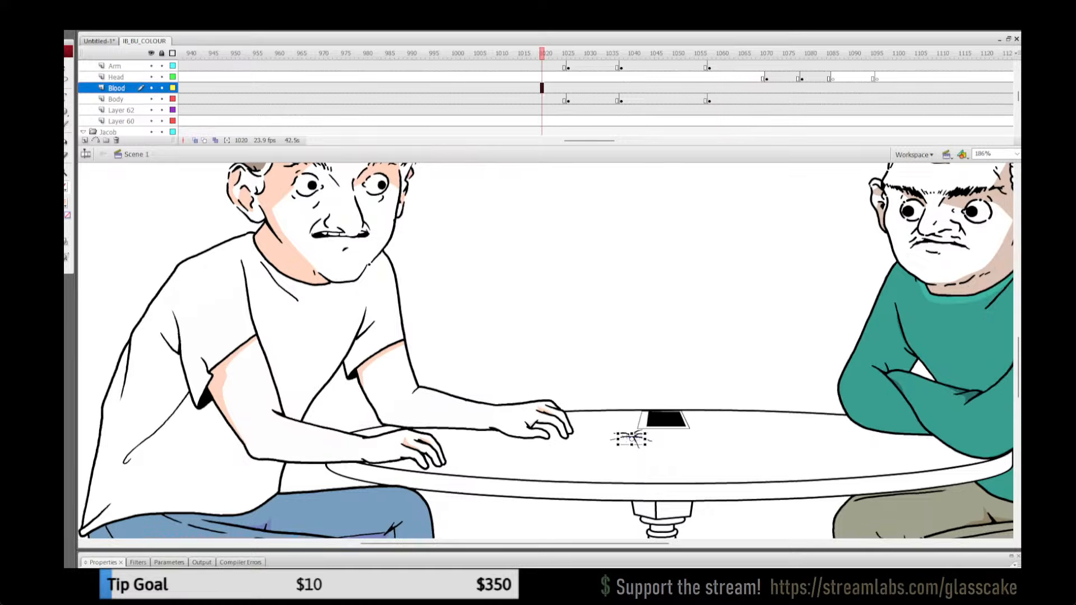
pyautogui.click(521, 420)
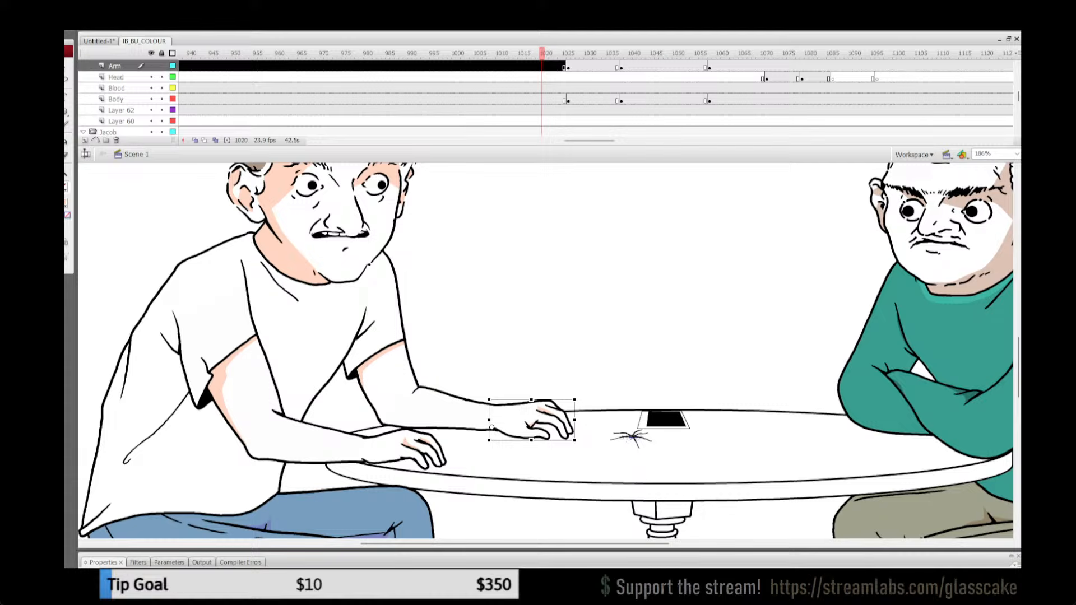
pyautogui.click(731, 67)
pyautogui.moveTo(669, 264); pyautogui.dragTo(550, 412)
pyautogui.click(594, 358)
pyautogui.click(527, 419)
pyautogui.press('Delete')
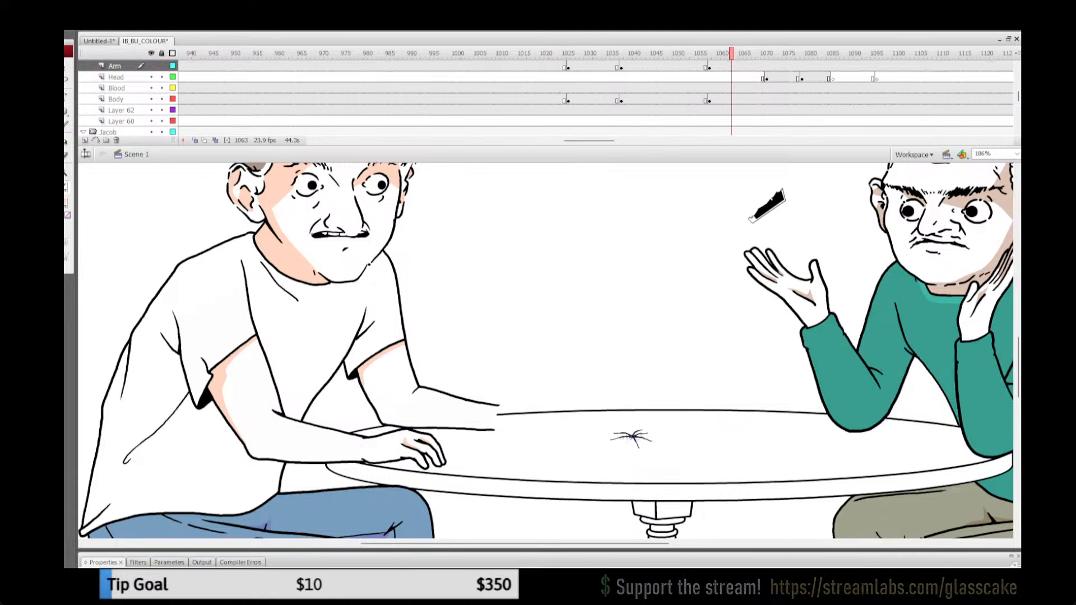
pyautogui.hotkey('ctrl', 'z')
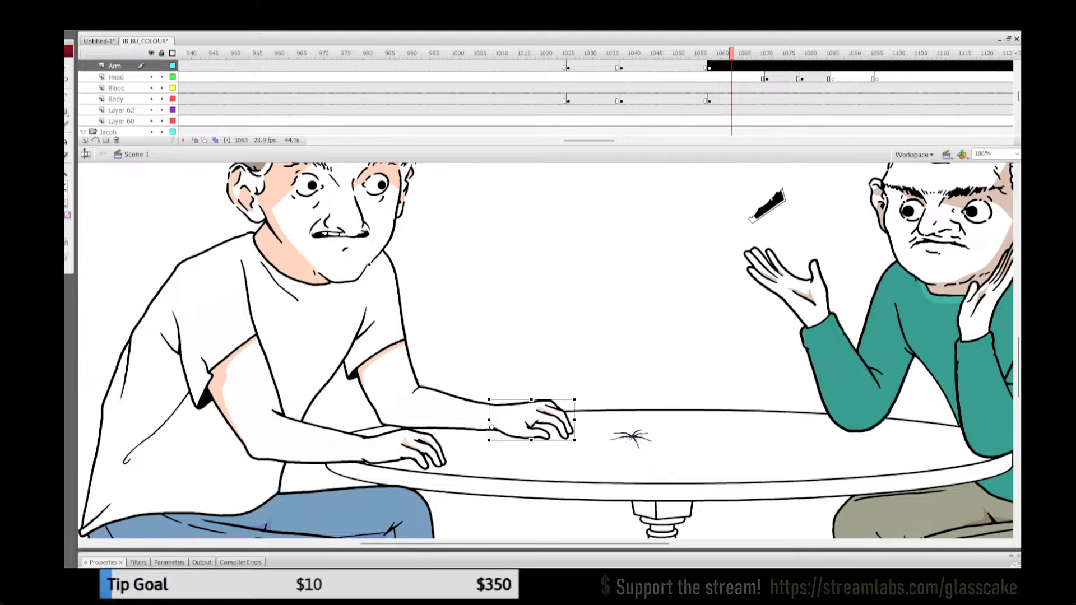
# Step: Lock all layers, save the file and play back the reaching animation
pyautogui.click(161, 53)
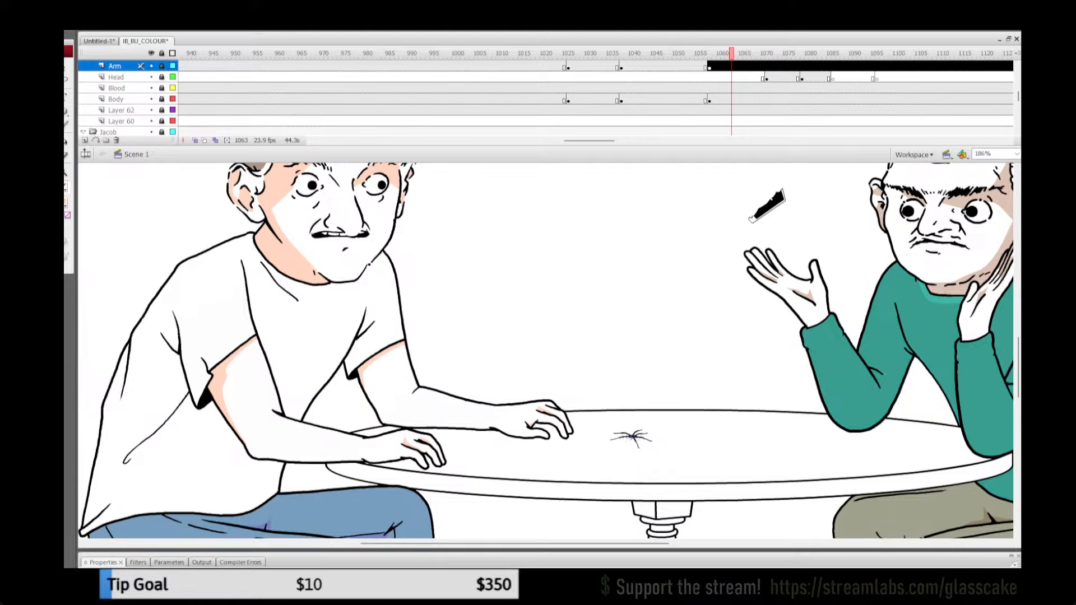
pyautogui.hotkey('ctrl', 's')
pyautogui.click(598, 53)
pyautogui.press('Return')
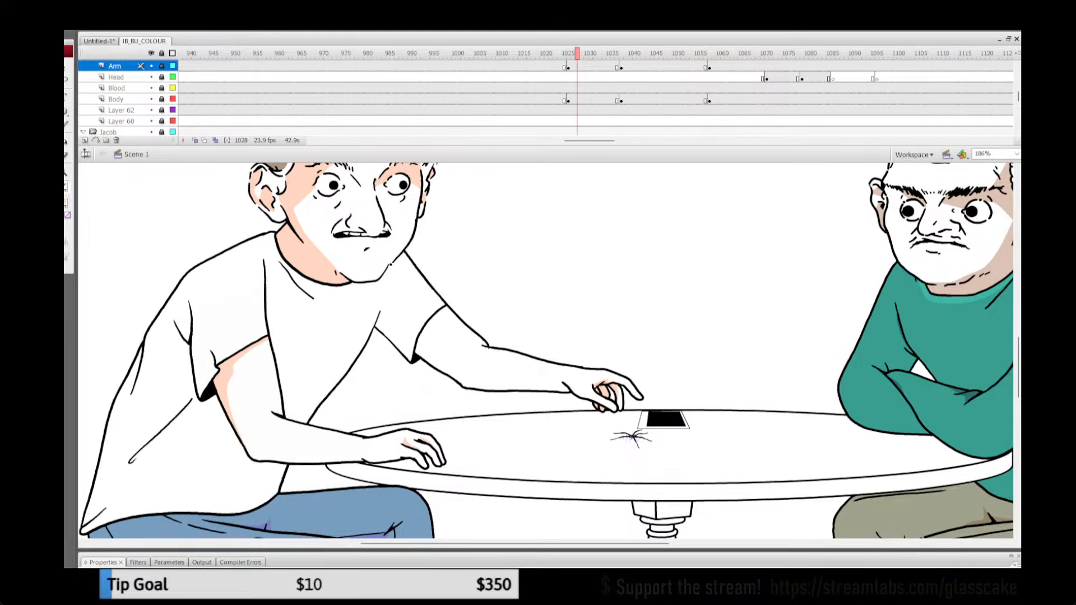
# Step: Unlock all layers and open the reaching pose's far upper arm group at frame 1028
pyautogui.click(161, 66)
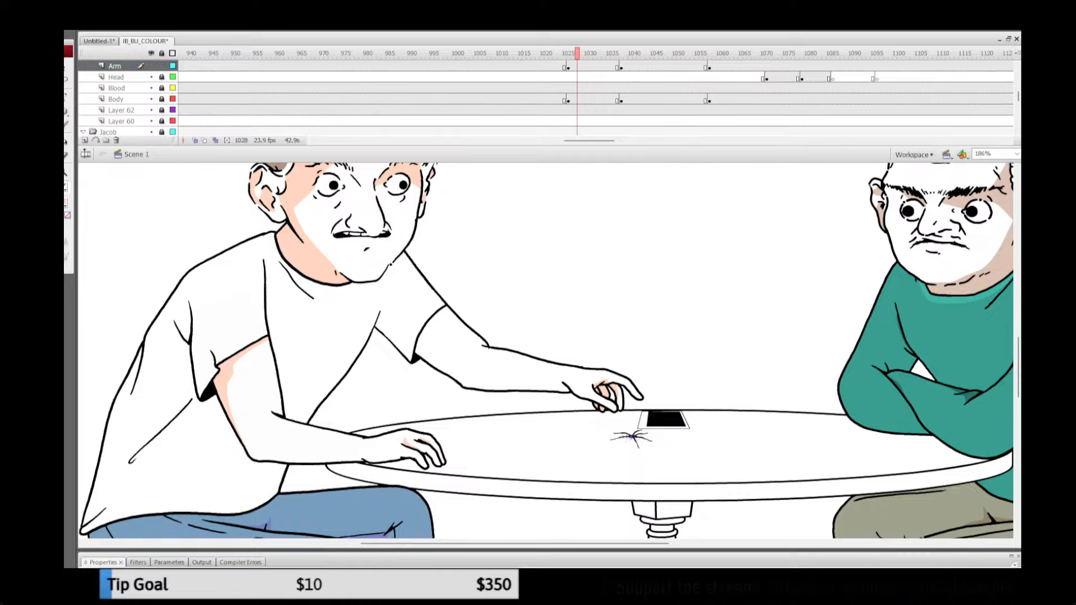
pyautogui.click(161, 53)
pyautogui.click(161, 53)
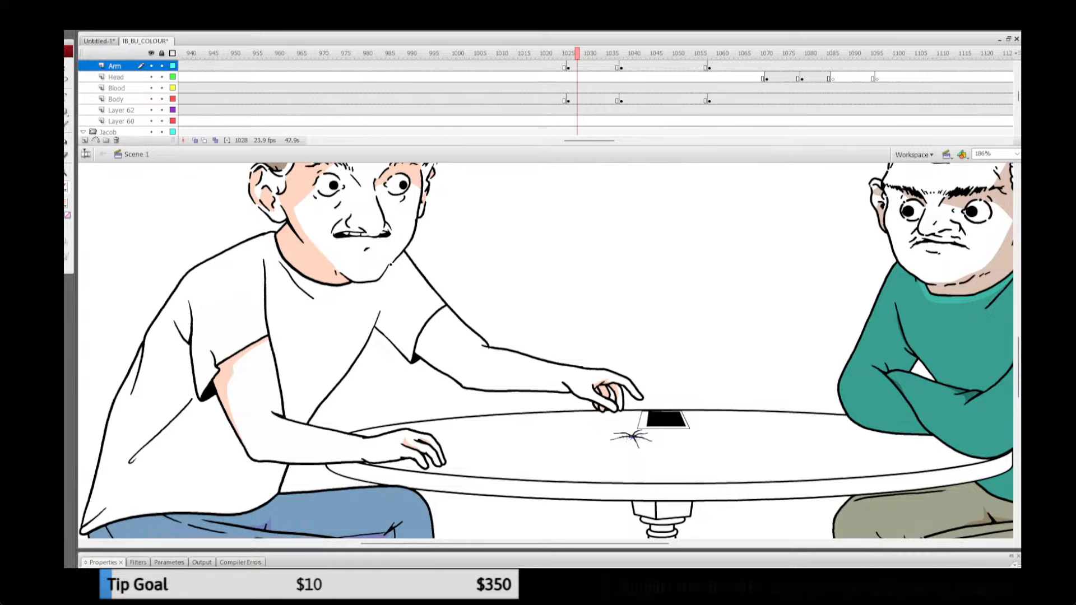
pyautogui.click(427, 314)
pyautogui.doubleClick(427, 313)
pyautogui.click(527, 280)
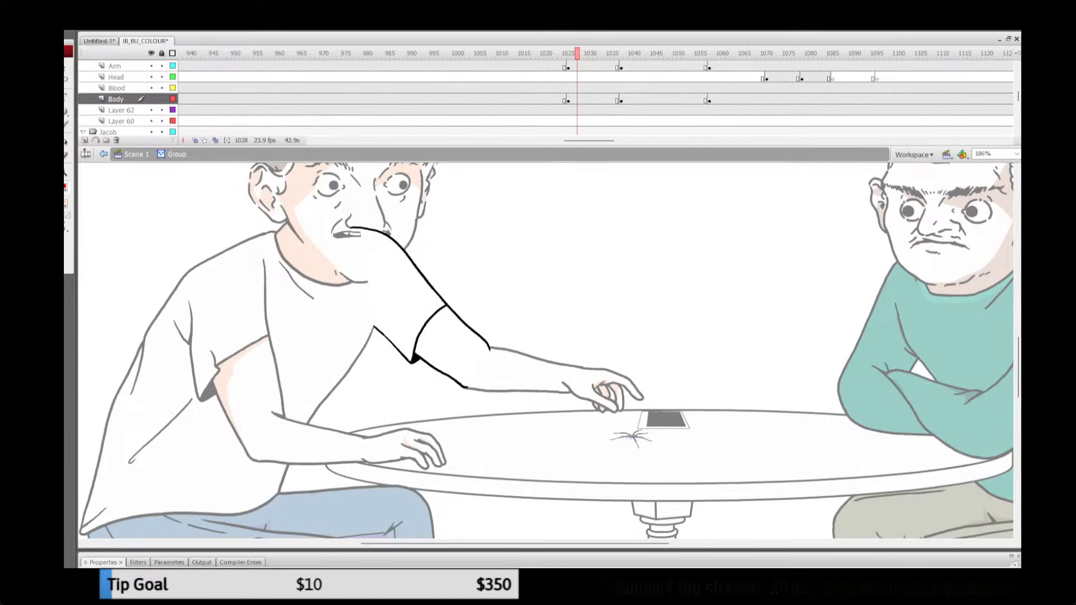
# Step: Outline a shadow below the reaching arm's sleeve, fill it with peach, remove the guide line and leave the group
pyautogui.moveTo(454, 306)
pyautogui.mouseDown()
pyautogui.moveTo(423, 353)
pyautogui.moveTo(458, 385)
pyautogui.mouseUp()
pyautogui.press('k')
pyautogui.click(427, 329)
pyautogui.hotkey('ctrl', 'a')
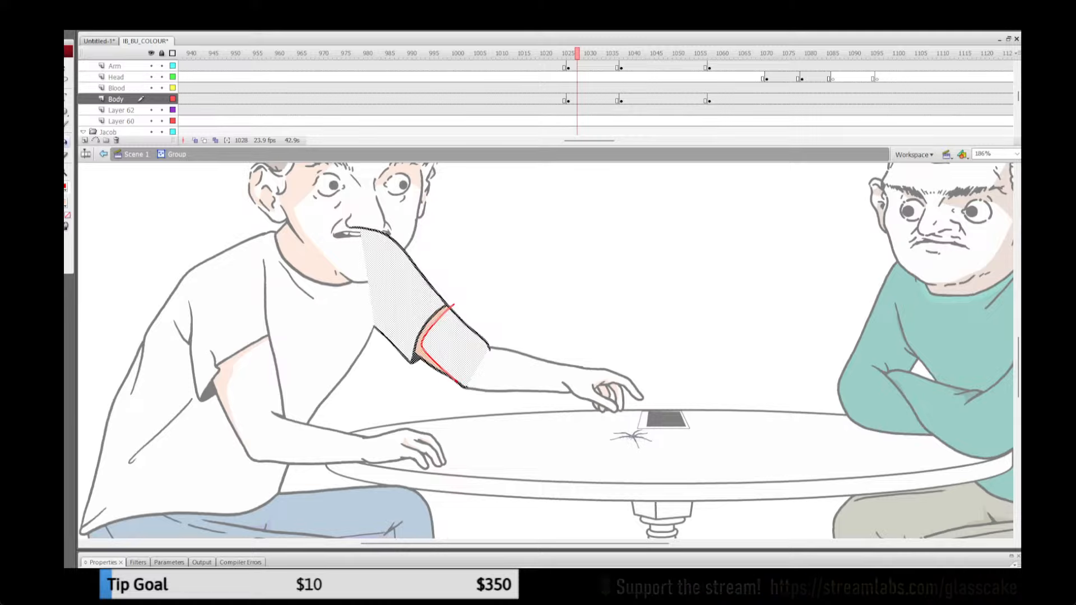
pyautogui.click(66, 188)
pyautogui.click(421, 339)
pyautogui.press('q')
pyautogui.press('Escape')
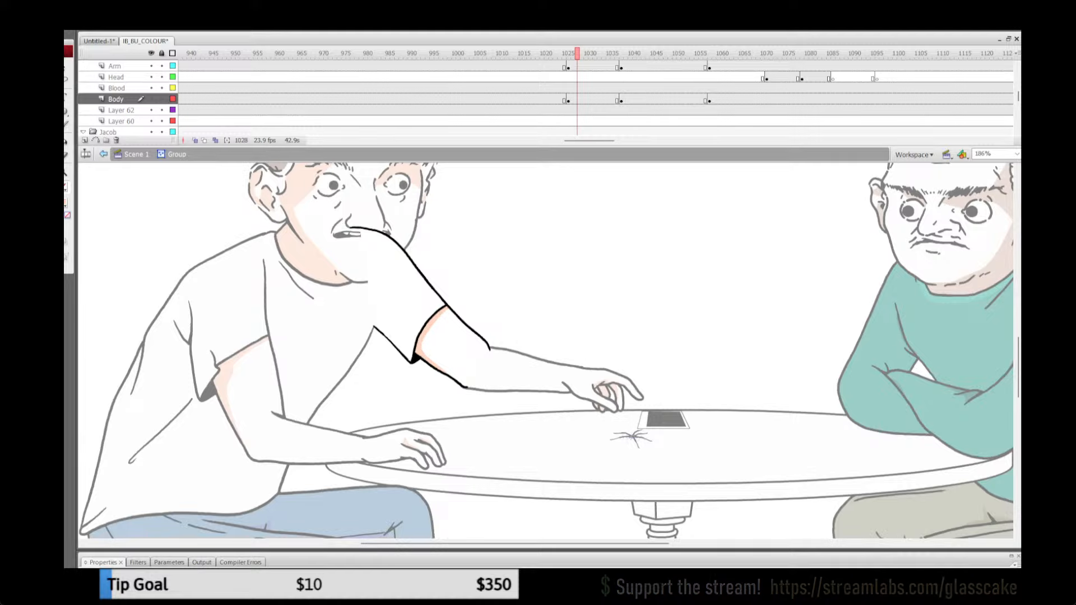
pyautogui.click(135, 154)
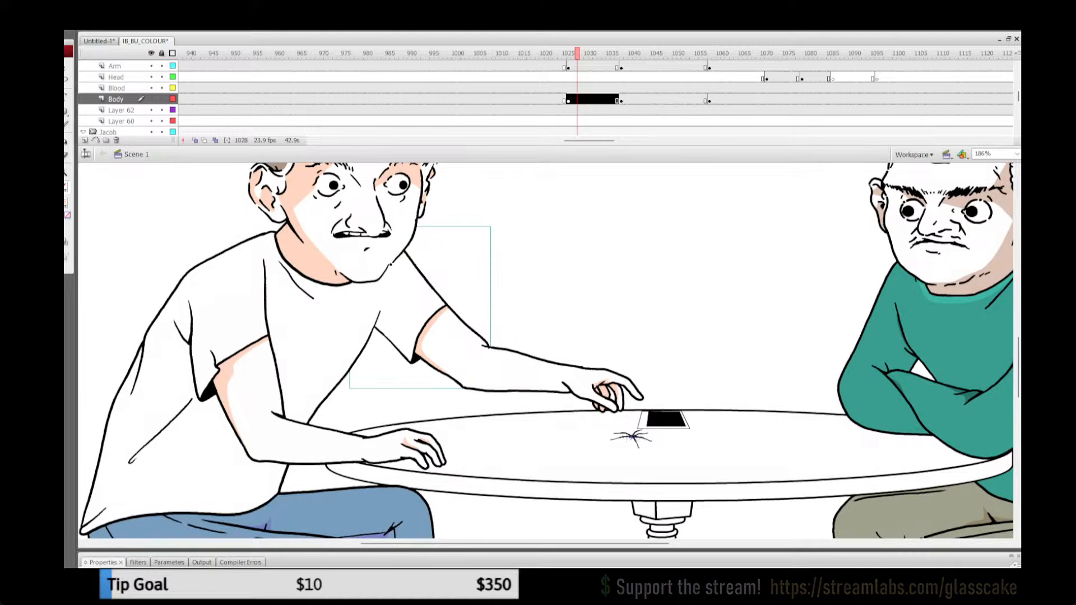
# Step: Copy all the shaded artwork inside the reaching hand group at frame 1031 and leave the group
pyautogui.moveTo(577, 54)
pyautogui.mouseDown()
pyautogui.moveTo(555, 54)
pyautogui.moveTo(586, 53)
pyautogui.mouseUp()
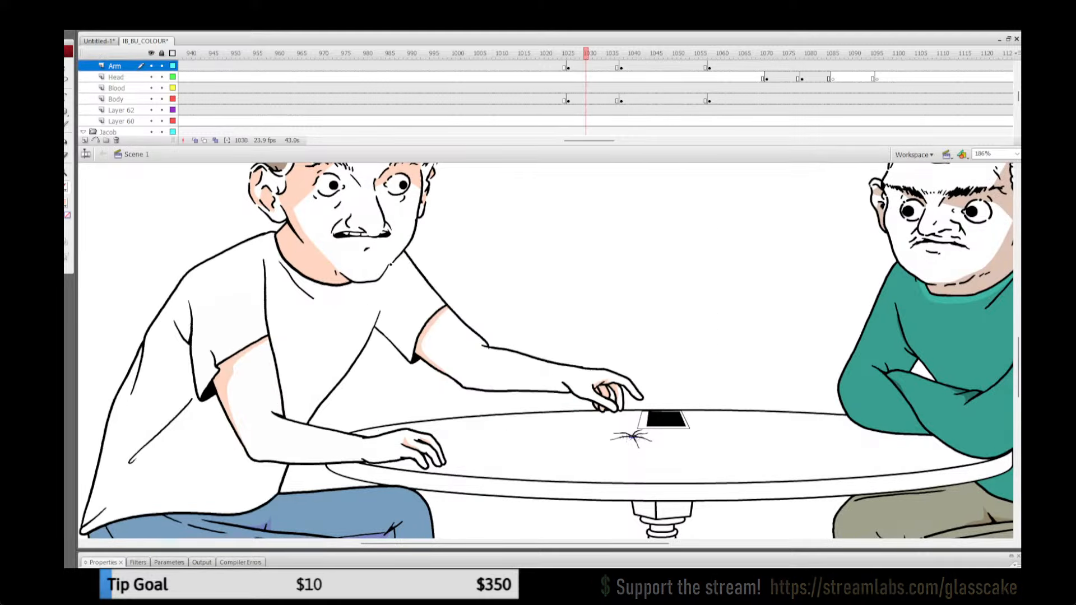
pyautogui.click(605, 393)
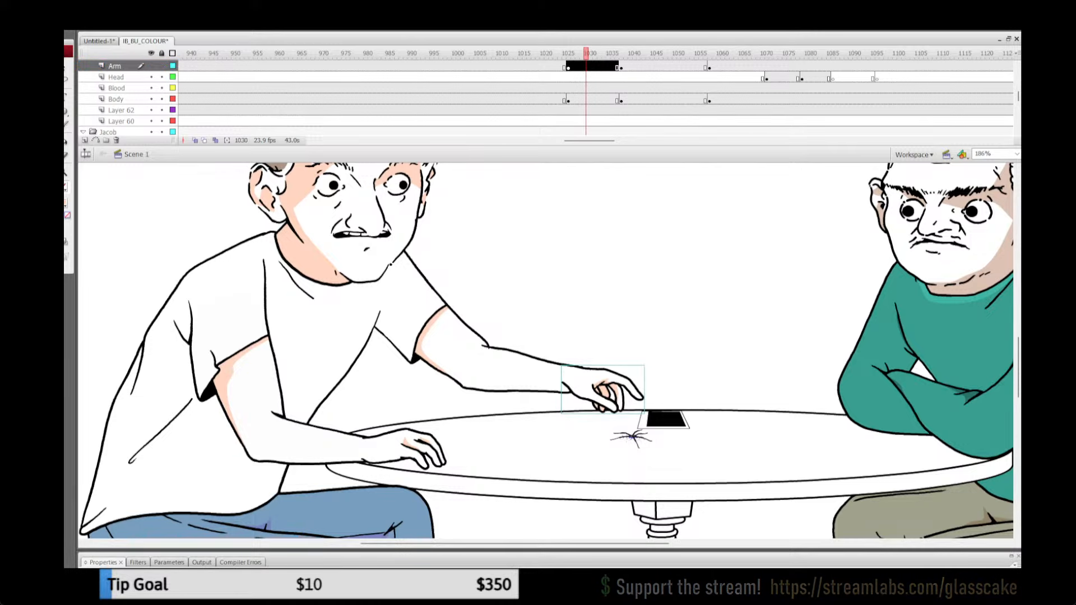
pyautogui.press('Return')
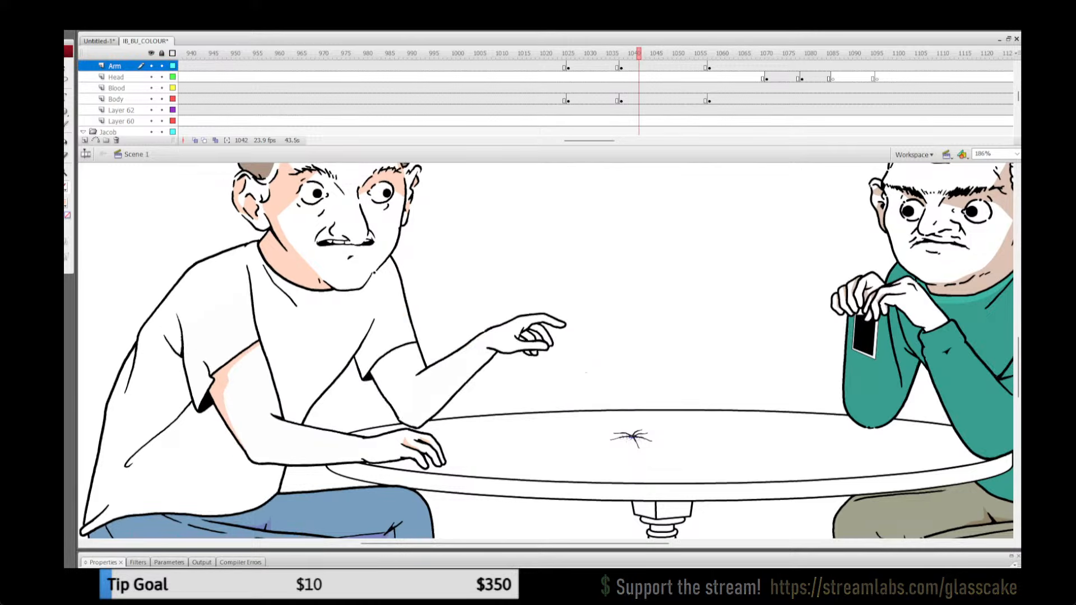
pyautogui.click(590, 53)
pyautogui.click(606, 393)
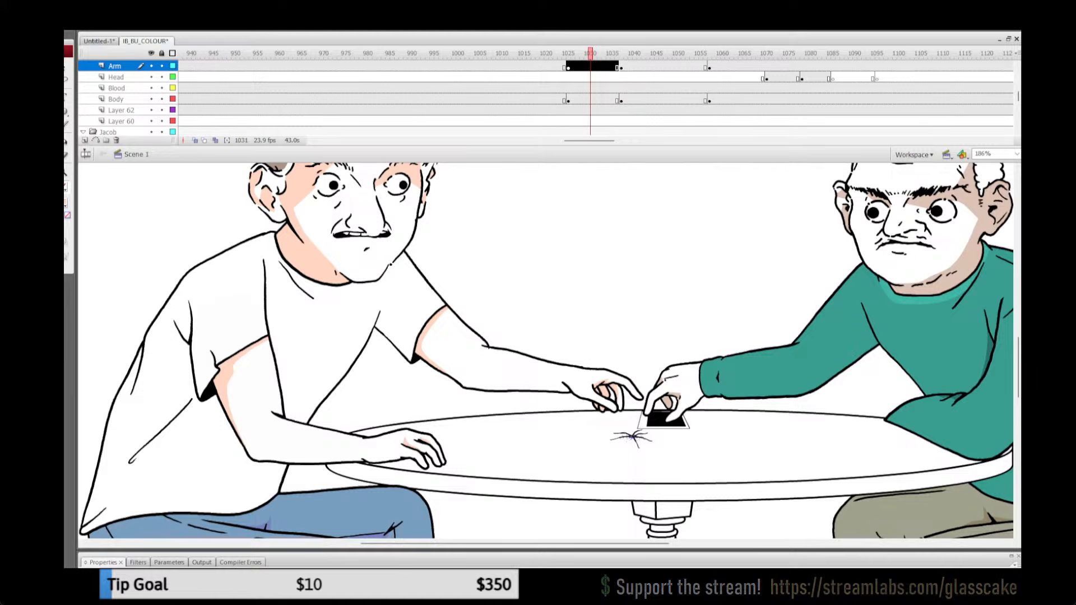
pyautogui.doubleClick(606, 392)
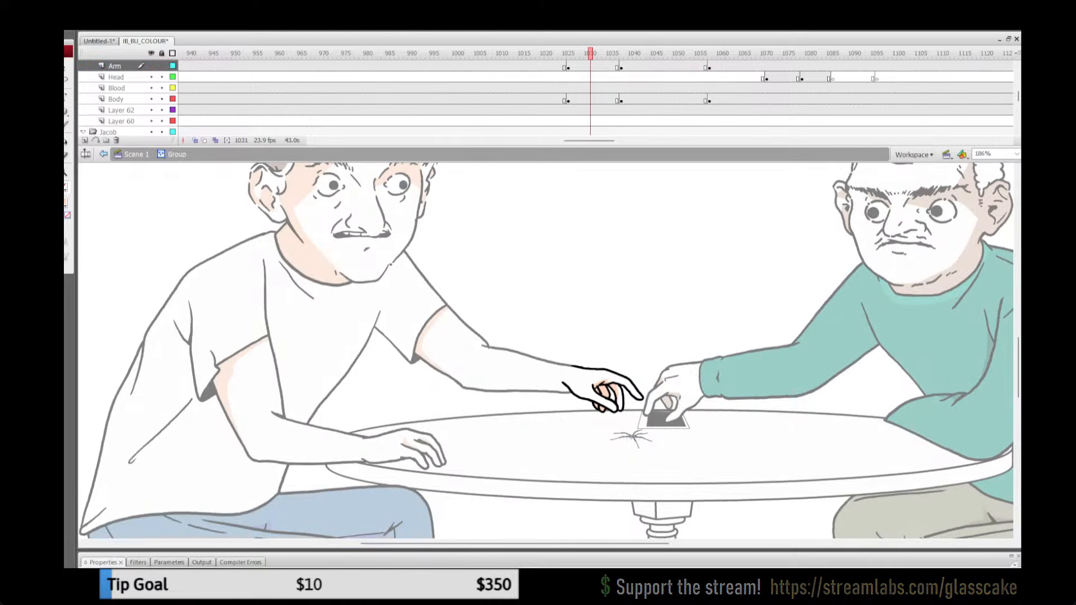
pyautogui.hotkey('ctrl', 'a')
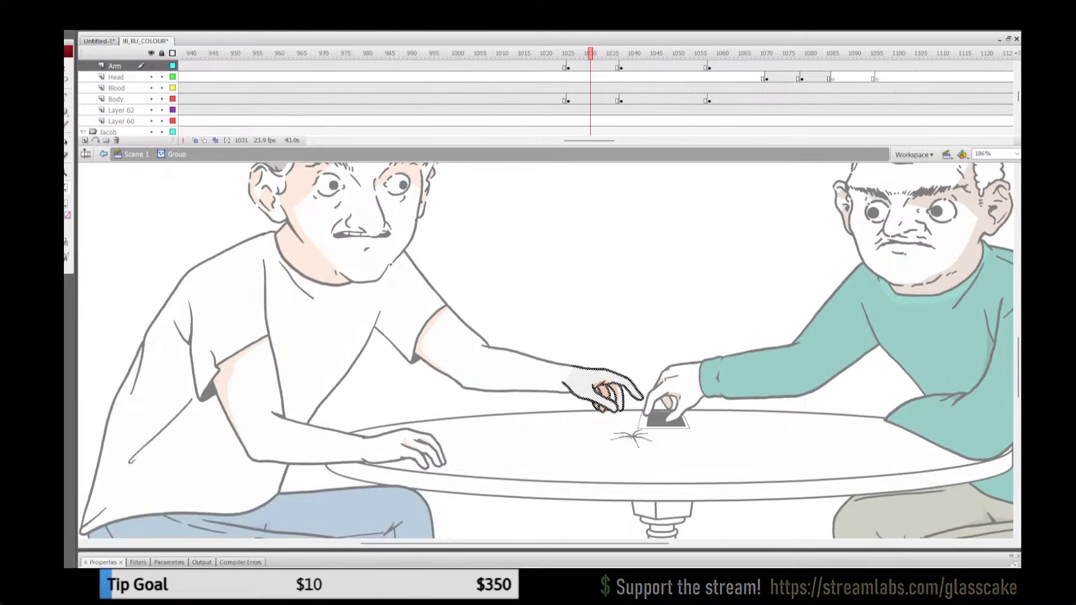
pyautogui.doubleClick(633, 266)
# Step: Paste the shaded hand artwork in place inside the raised far hand group at frame 1043
pyautogui.press('Return')
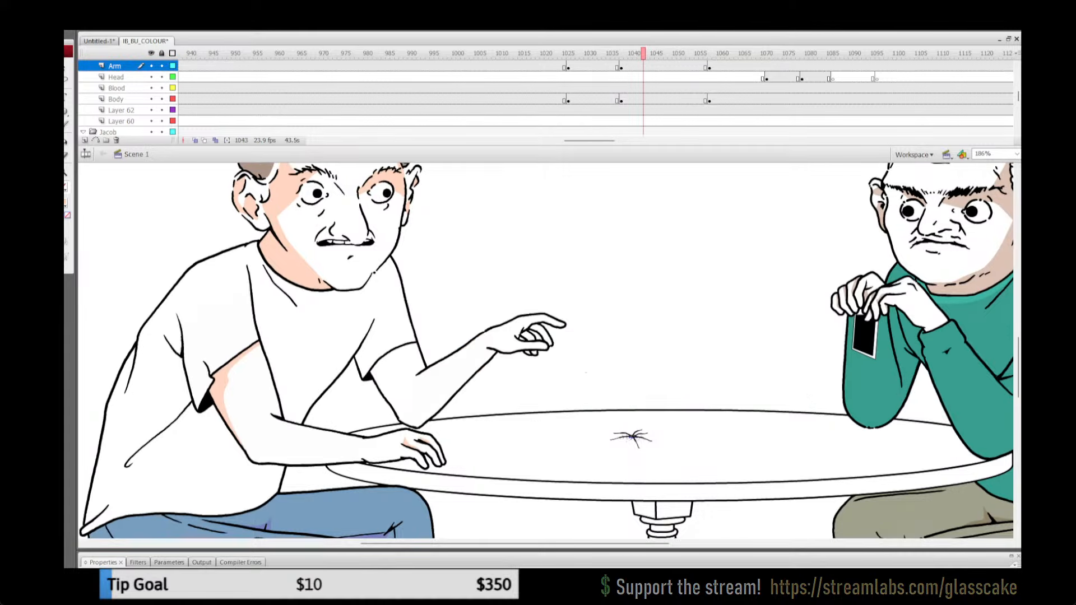
pyautogui.doubleClick(536, 341)
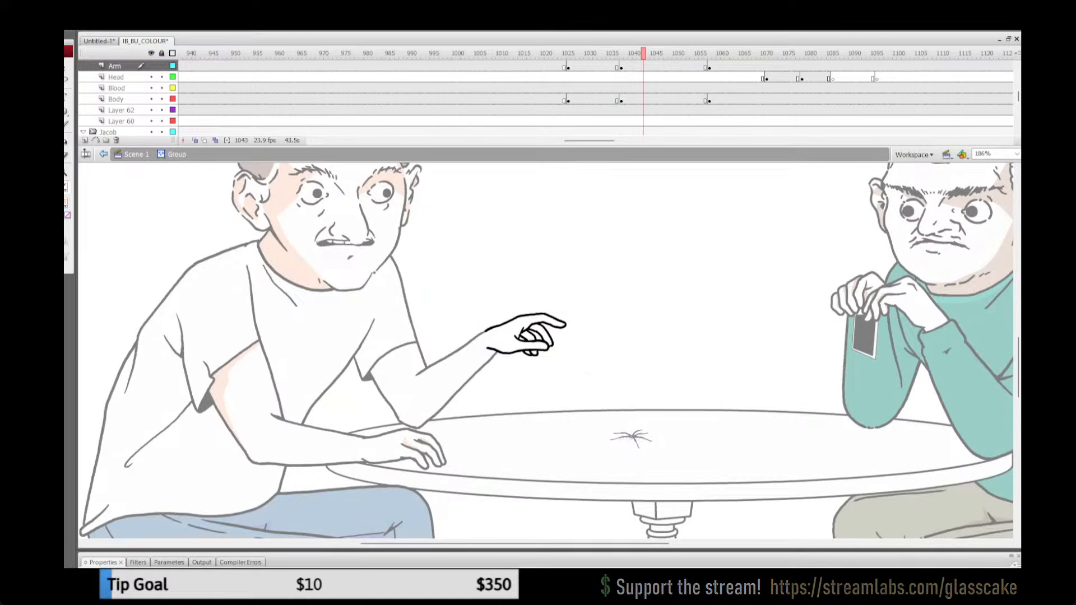
pyautogui.hotkey('ctrl', 'shift', 'v')
pyautogui.hotkey('ctrl', 'g')
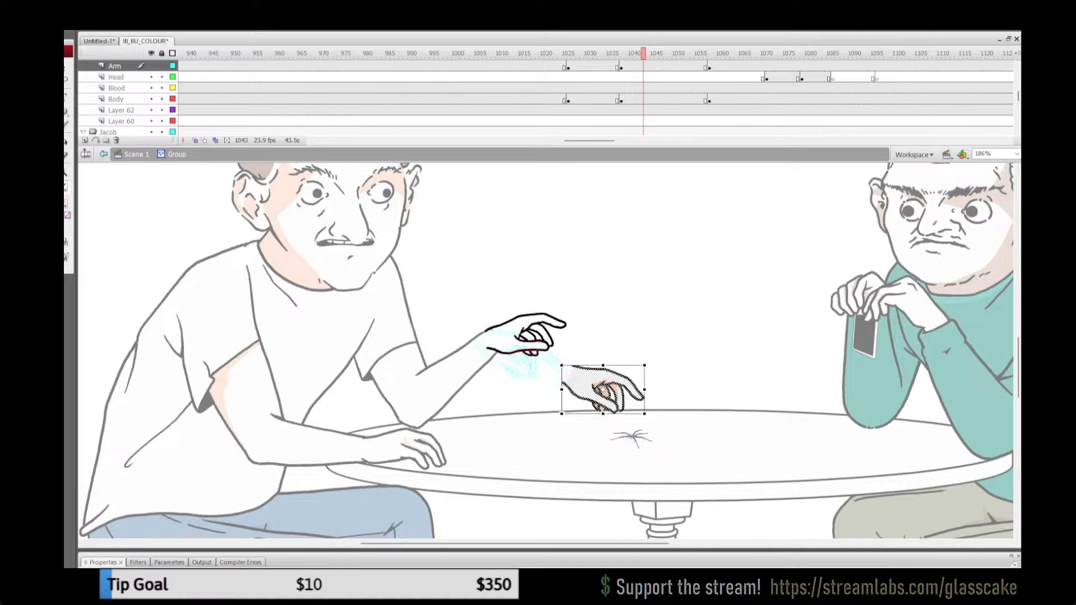
# Step: Move the pasted hand to the raised arm's wrist, then rotate and nudge it to match the raised hand's outline
pyautogui.moveTo(586, 385); pyautogui.dragTo(499, 350)
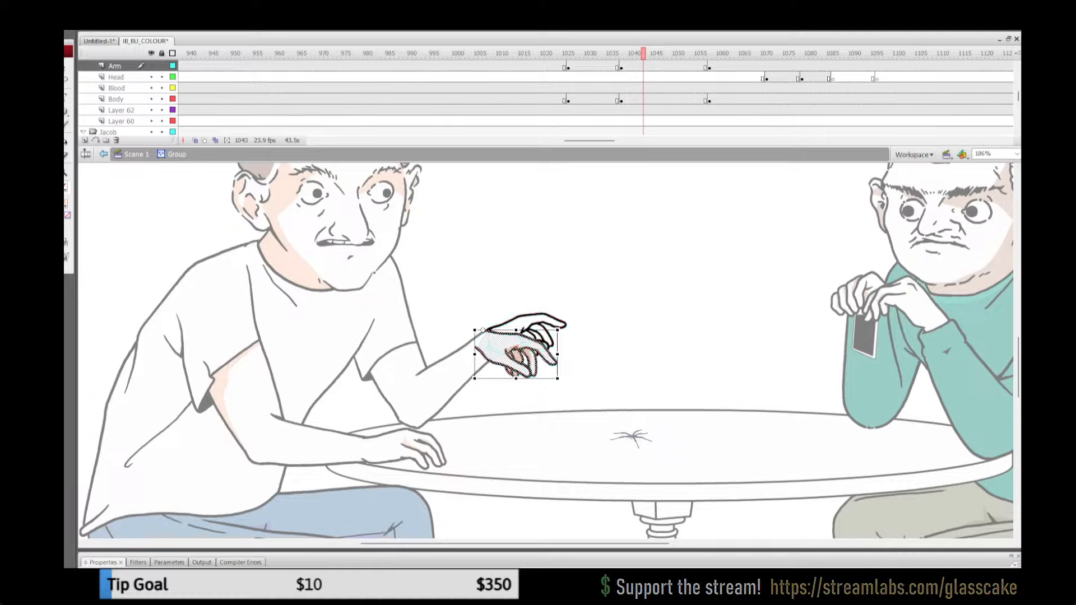
pyautogui.moveTo(567, 346); pyautogui.dragTo(572, 337)
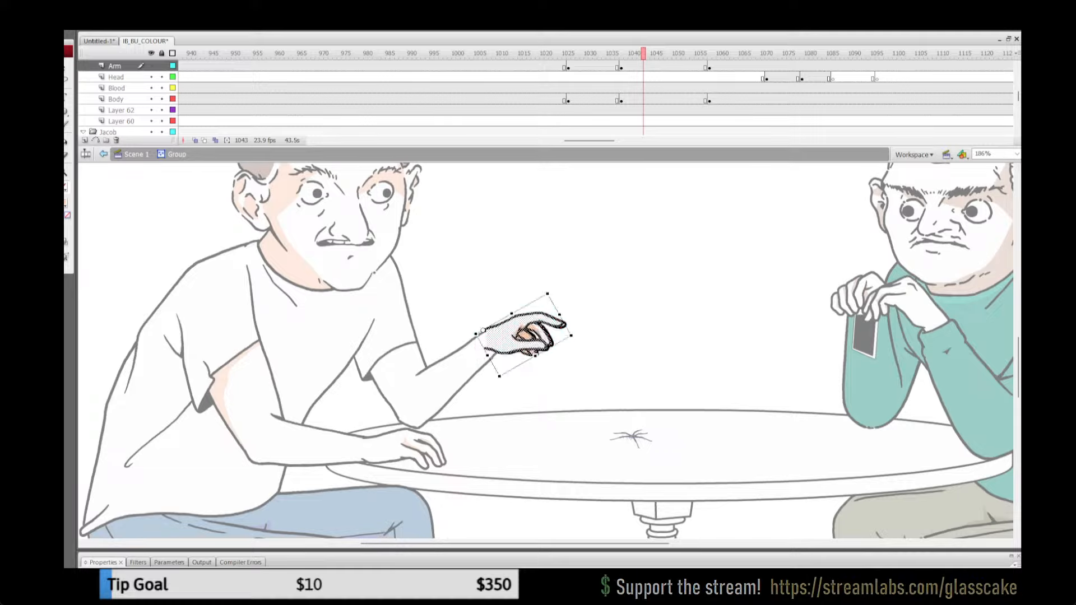
pyautogui.press('Right')
pyautogui.press('Right')
pyautogui.press('Right')
pyautogui.press('Right')
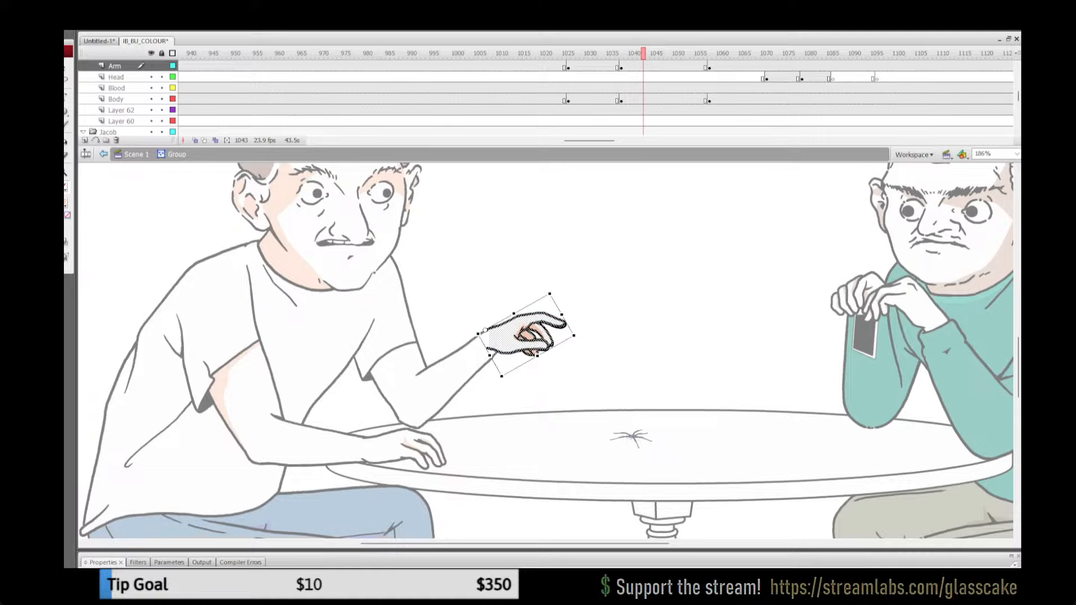
pyautogui.moveTo(574, 336); pyautogui.dragTo(574, 337)
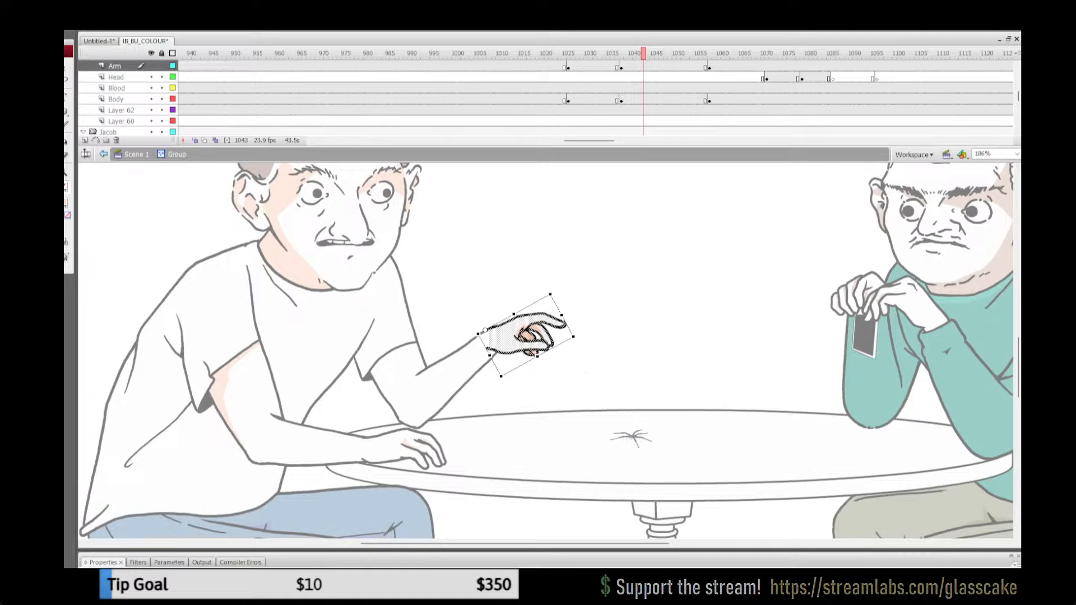
# Step: Replace the unshaded artwork inside the raised far hand group with the aligned shaded hand, pasted in place, and leave the group
pyautogui.press('Right')
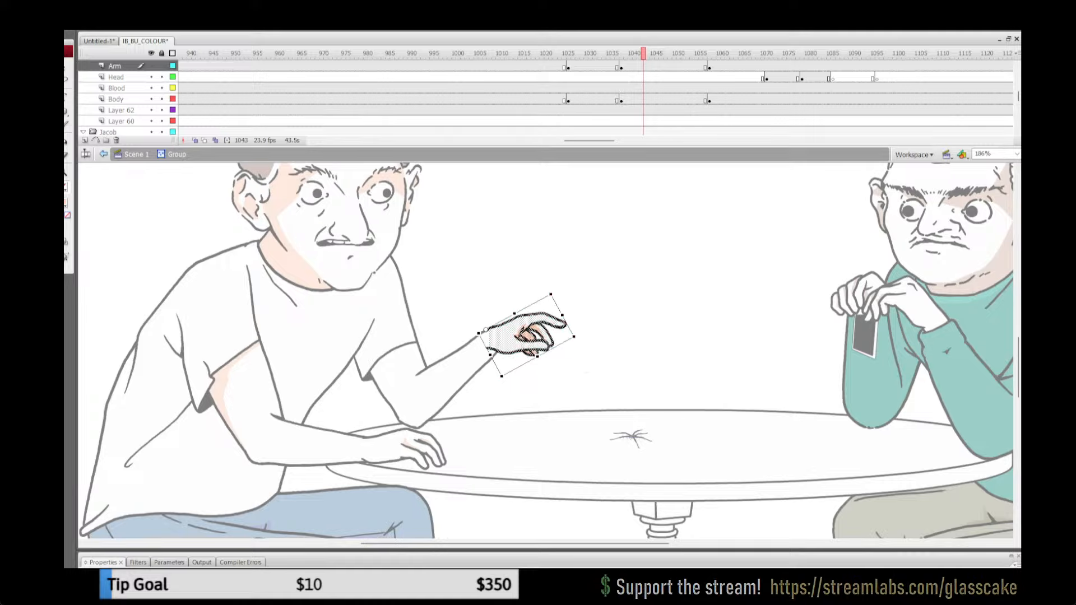
pyautogui.hotkey('ctrl', 'x')
pyautogui.hotkey('ctrl', 'a')
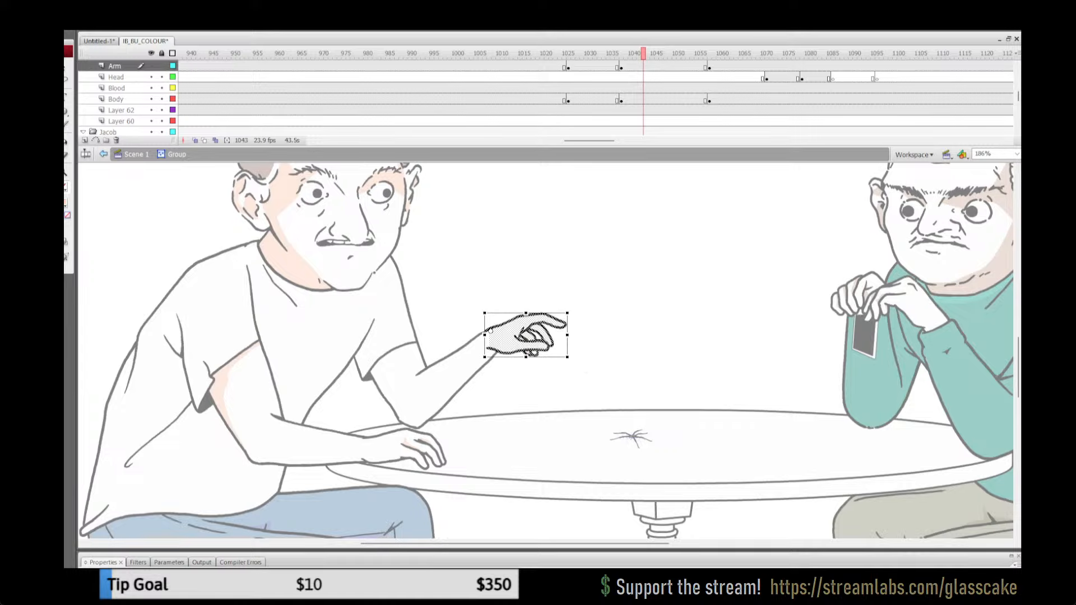
pyautogui.press('Delete')
pyautogui.hotkey('ctrl', 'shift', 'v')
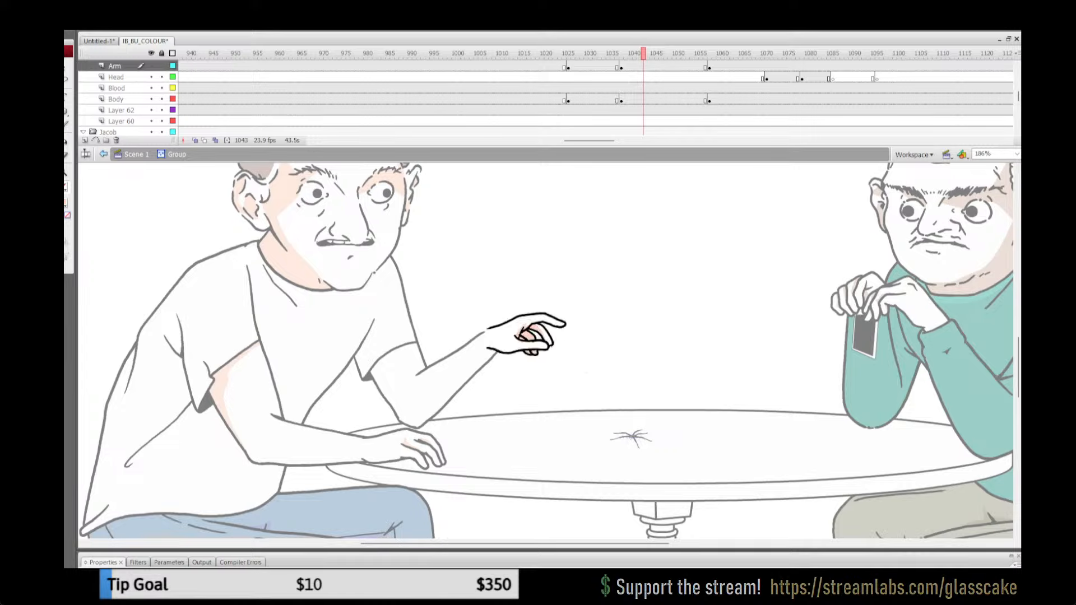
pyautogui.click(643, 67)
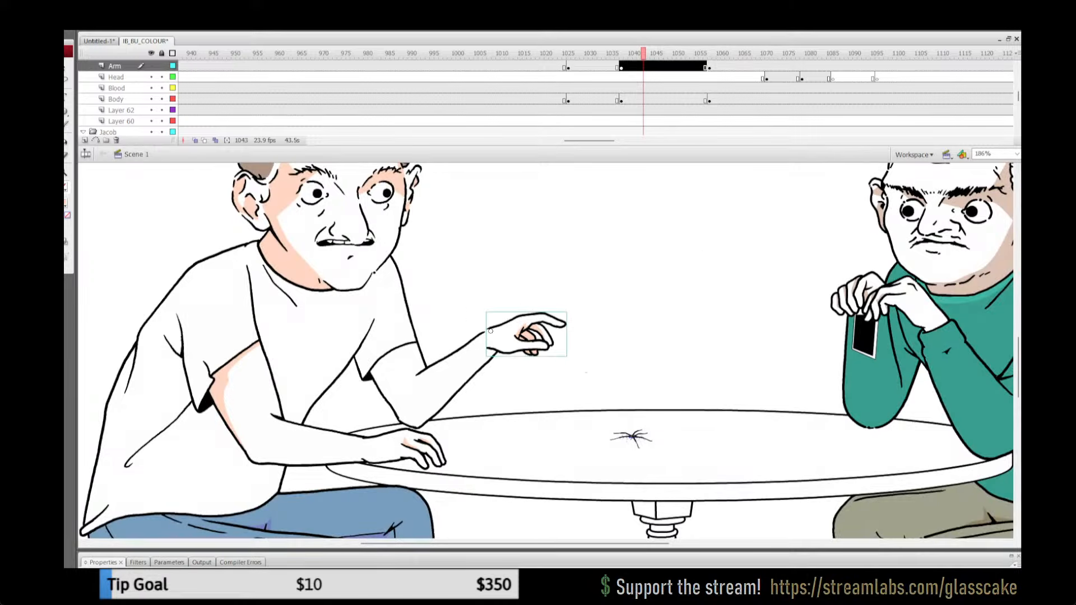
# Step: Nudge the raised far hand group left and down to meet the wrist, and play back the arm movement
pyautogui.press('Left')
pyautogui.press('Down')
pyautogui.press('Left')
pyautogui.press('Down')
pyautogui.press('Left')
pyautogui.press('Down')
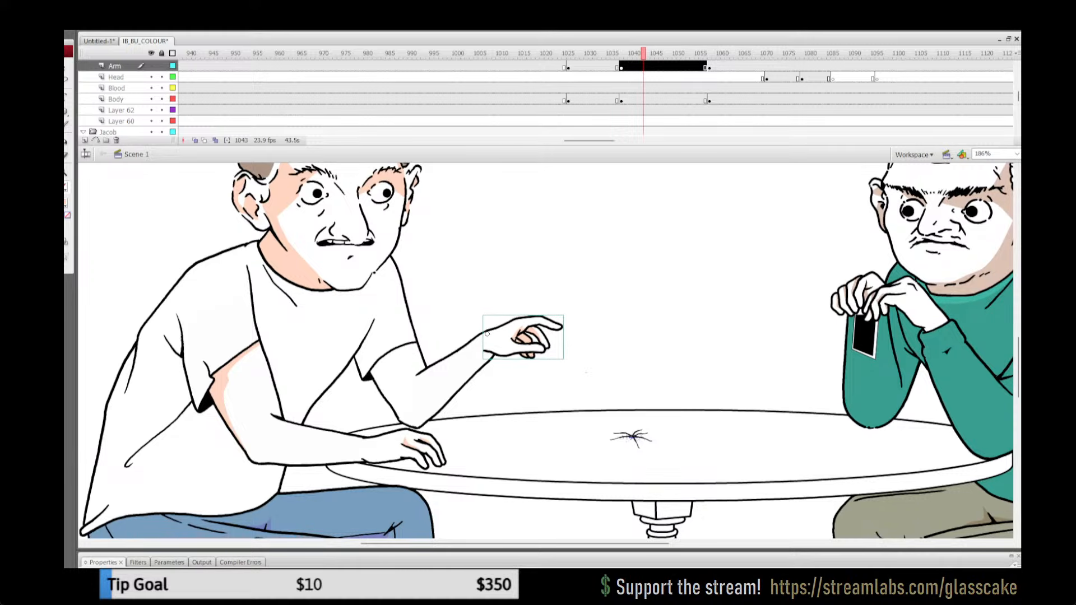
pyautogui.press('Escape')
pyautogui.click(599, 67)
pyautogui.press('Return')
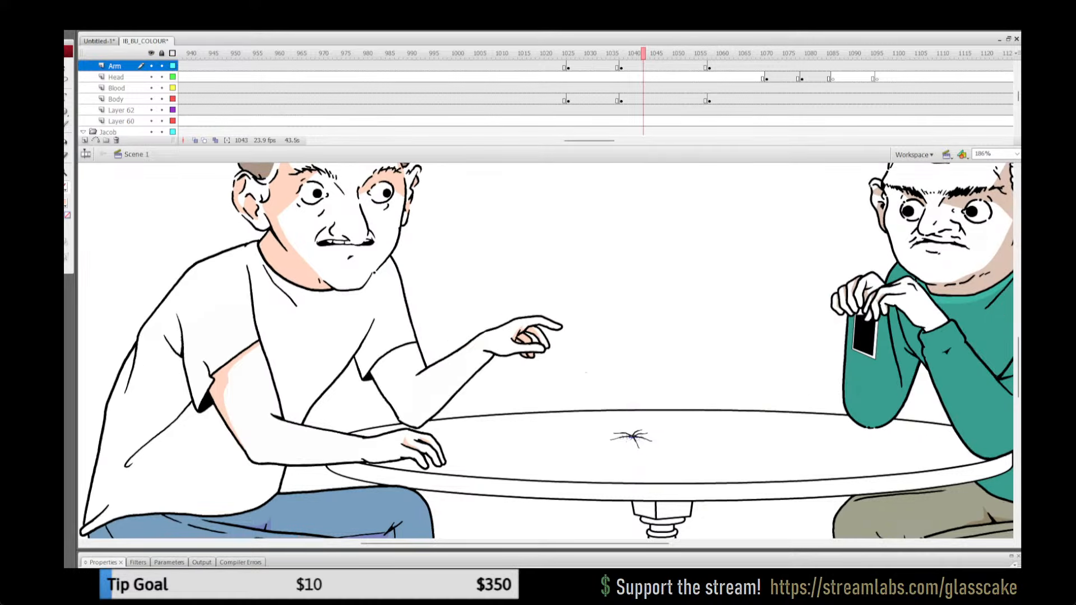
pyautogui.click(599, 67)
pyautogui.press('Return')
# Step: Outline a shadow below the raised far arm's sleeve, fill it with peach, remove the red guide line and leave the group
pyautogui.doubleClick(393, 361)
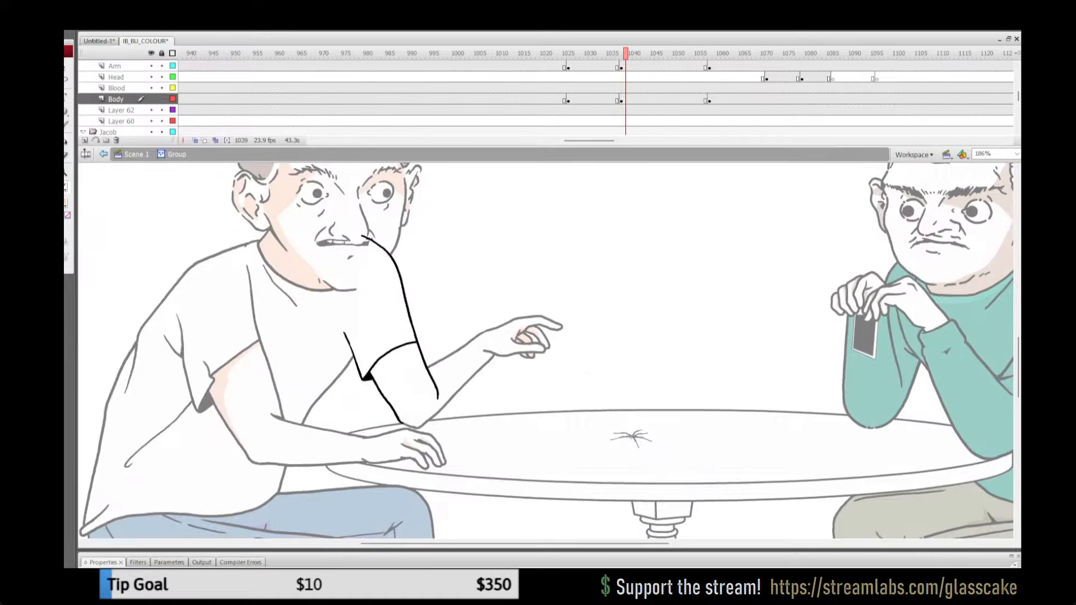
pyautogui.press('y')
pyautogui.moveTo(392, 408)
pyautogui.mouseDown()
pyautogui.moveTo(383, 381)
pyautogui.moveTo(395, 354)
pyautogui.moveTo(424, 344)
pyautogui.mouseUp()
pyautogui.press('k')
pyautogui.click(377, 373)
pyautogui.hotkey('ctrl', 'a')
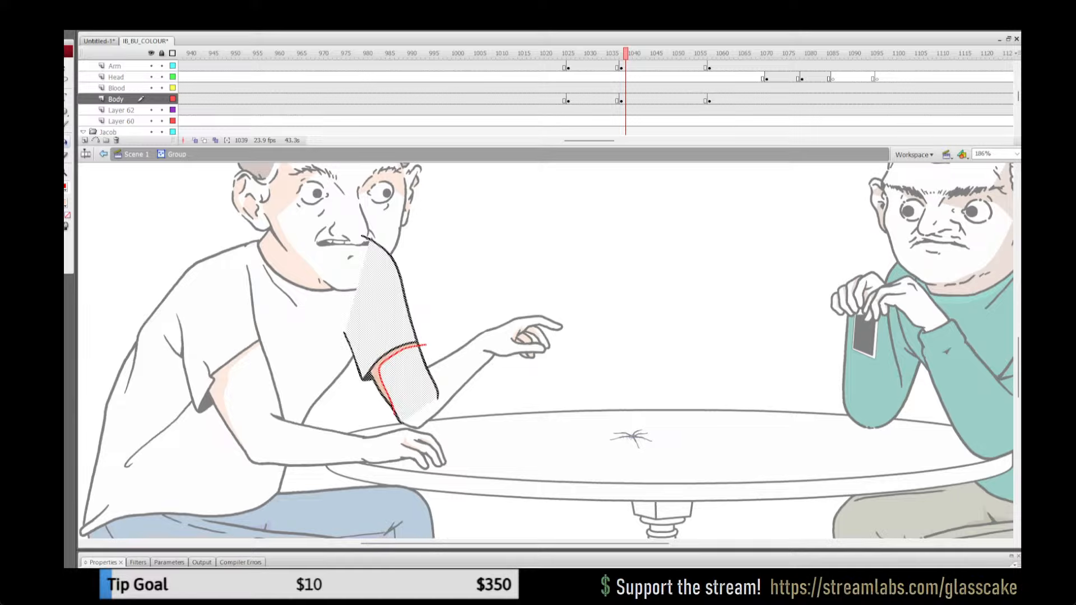
pyautogui.click(65, 187)
pyautogui.click(191, 200)
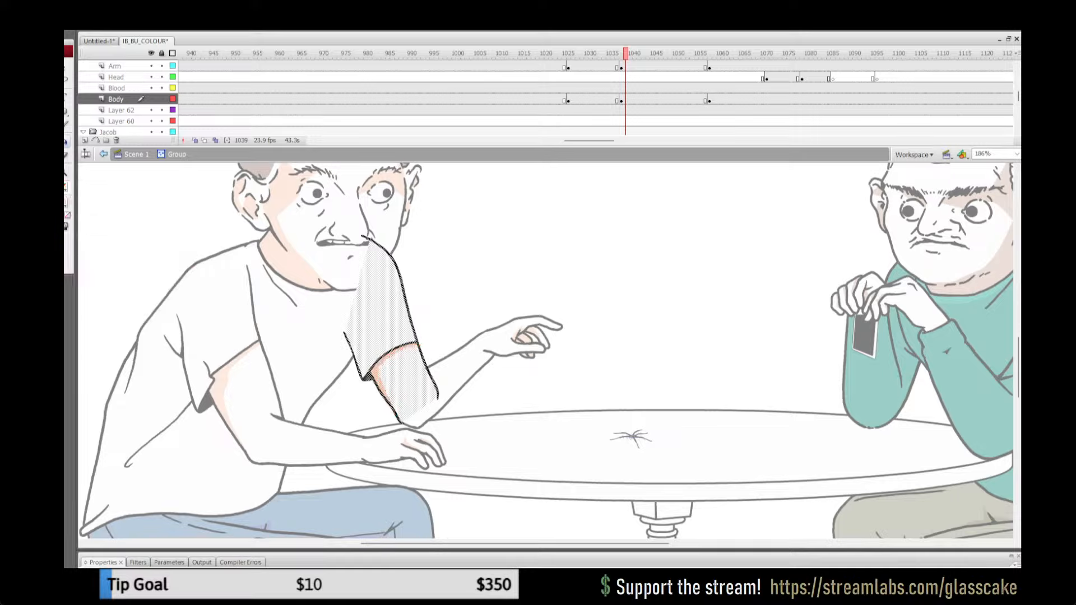
pyautogui.press('v')
pyautogui.click(136, 154)
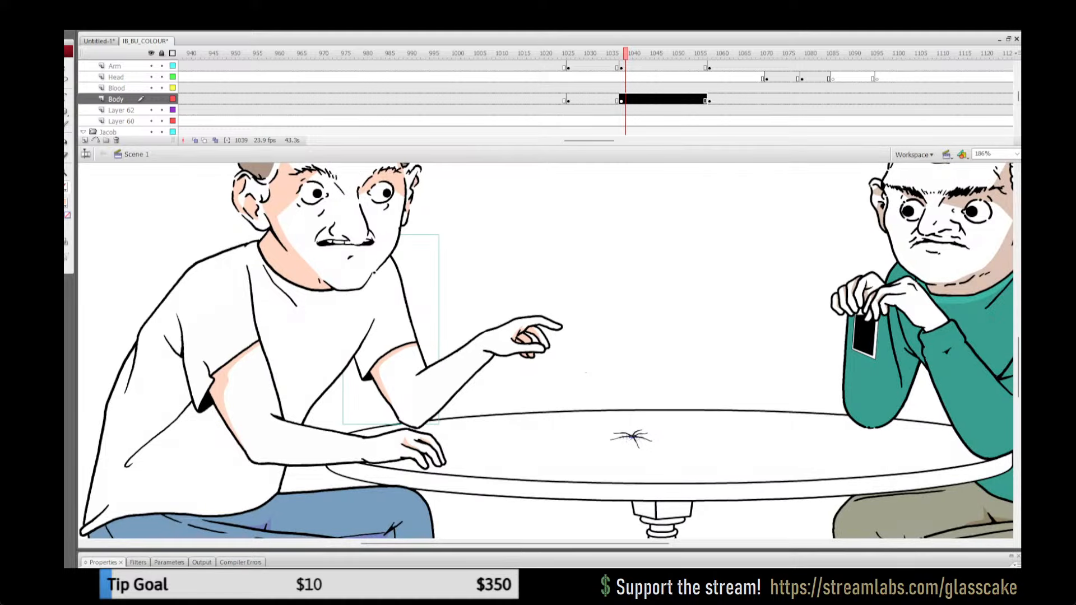
# Step: Lock all layers, save the file at 100% view, and play the animation onward past frame 1155
pyautogui.click(161, 53)
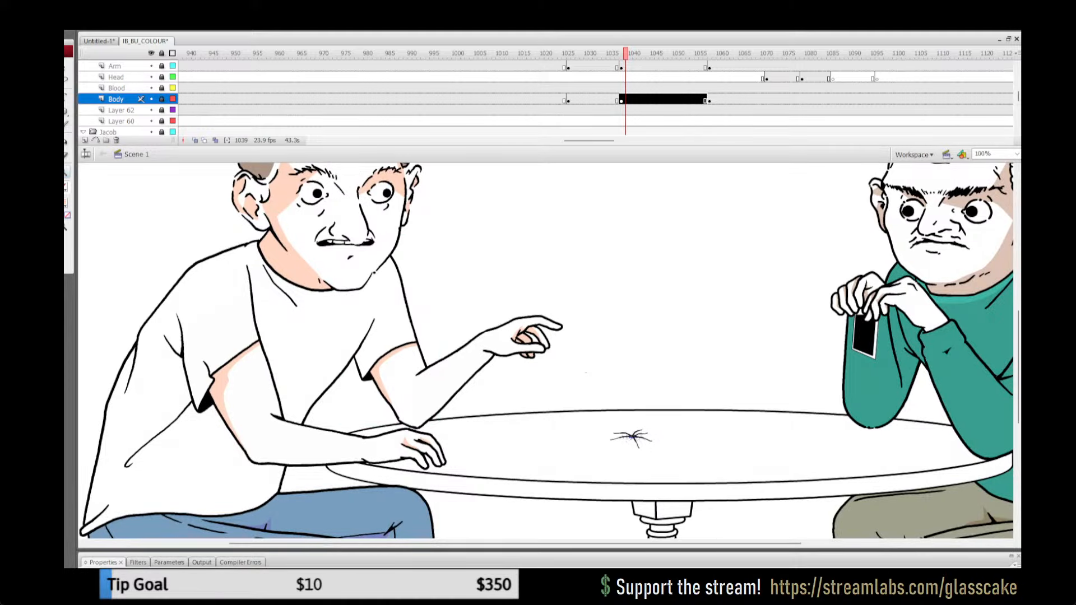
pyautogui.hotkey('ctrl', '1')
pyautogui.hotkey('ctrl', 's')
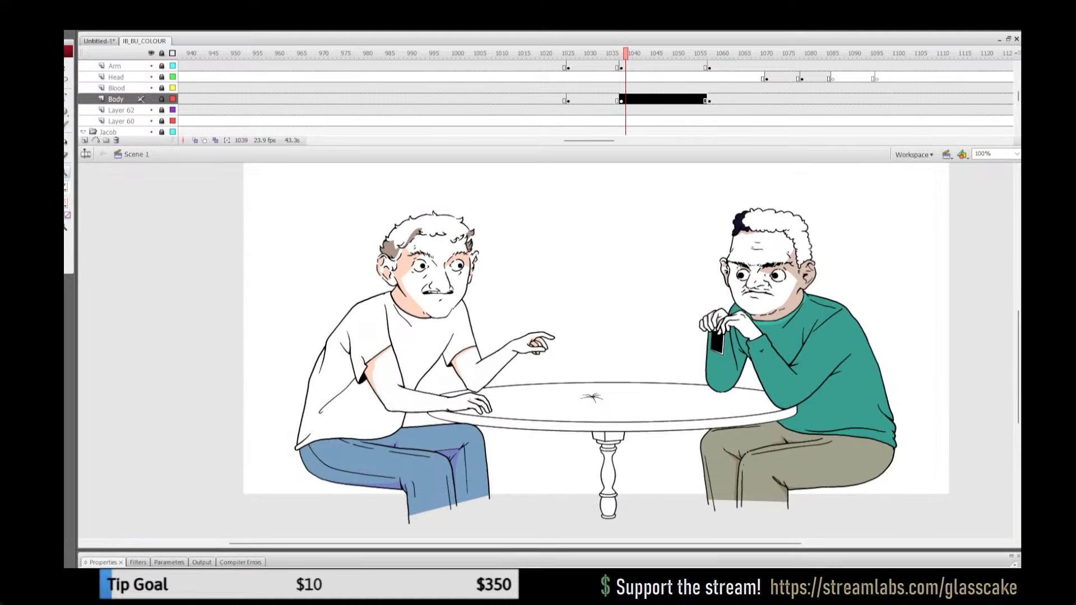
pyautogui.click(598, 77)
pyautogui.press('Return')
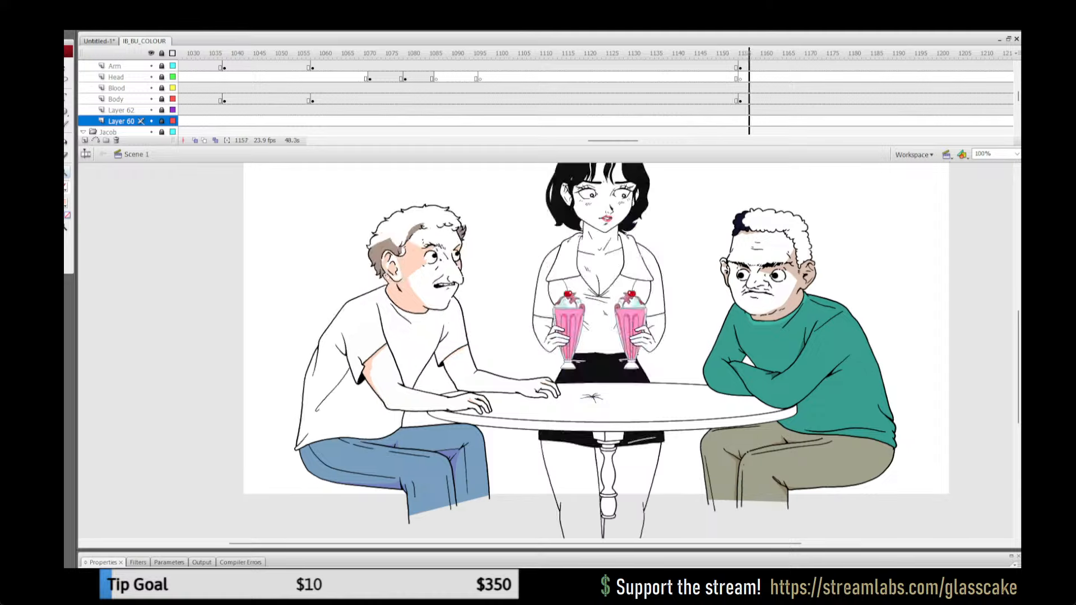
pyautogui.press('Return')
# Step: Unlock all layers and copy the white-shirted man's shaded far upper arm at frame 1117
pyautogui.click(572, 99)
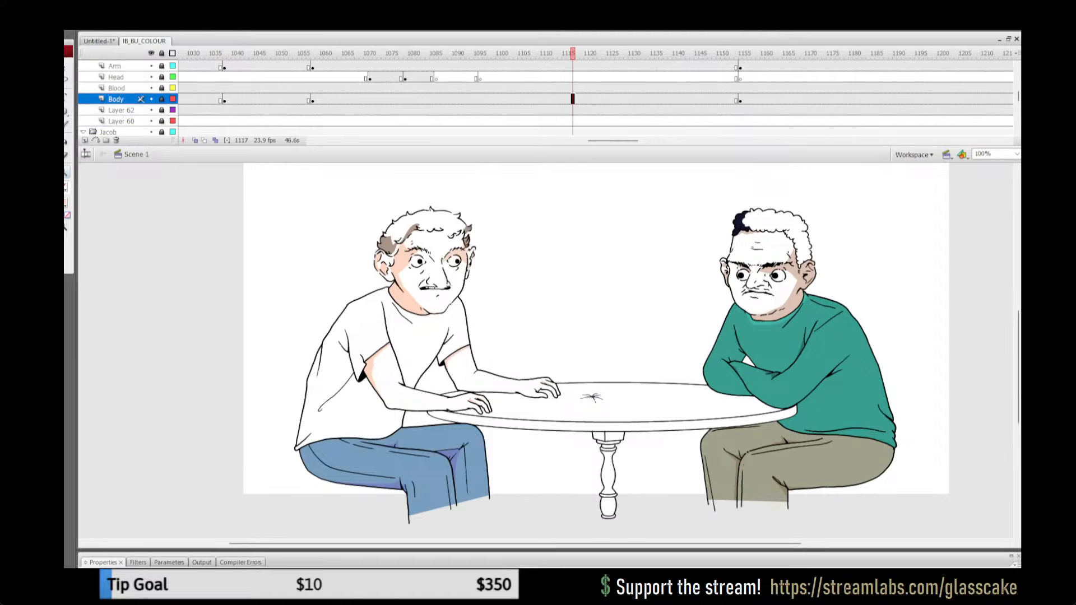
pyautogui.click(162, 53)
pyautogui.press('q')
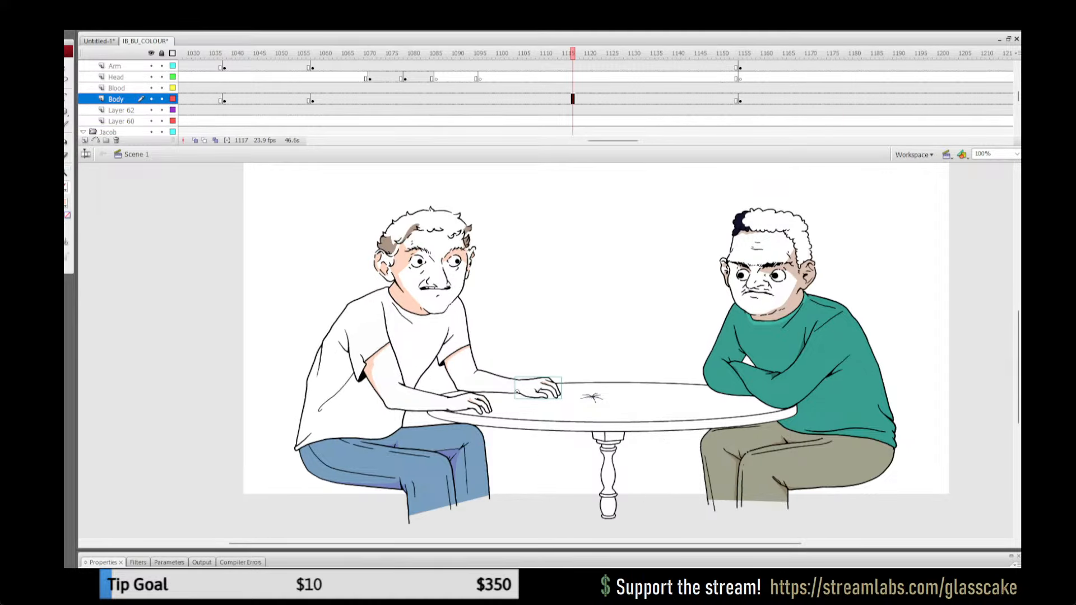
pyautogui.click(461, 365)
# Step: Paste the shaded upper arm in place inside the unshaded far upper arm group at frame 1155
pyautogui.click(740, 99)
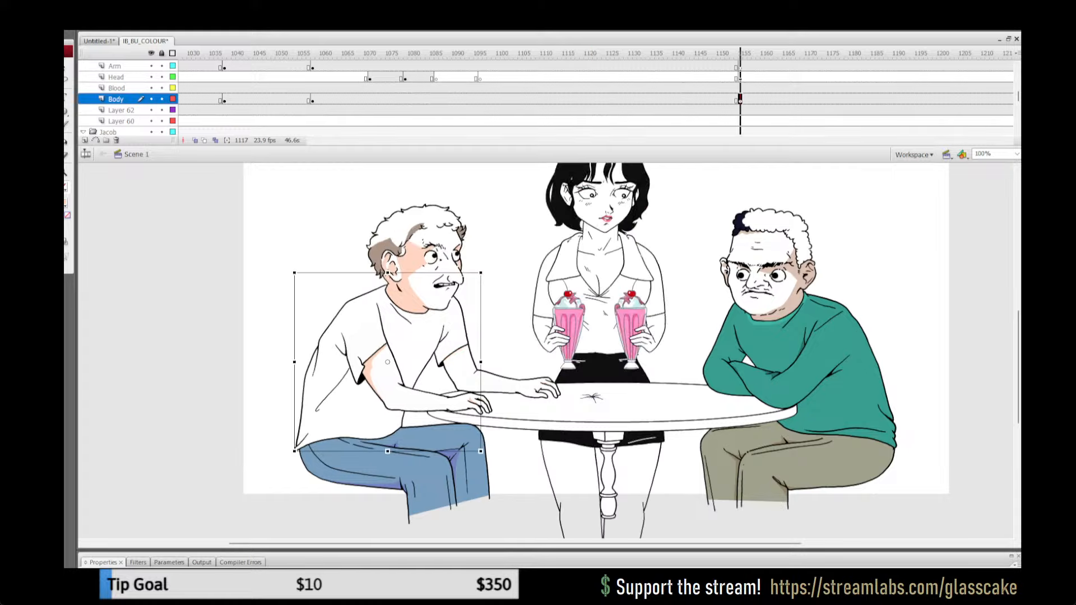
pyautogui.click(461, 363)
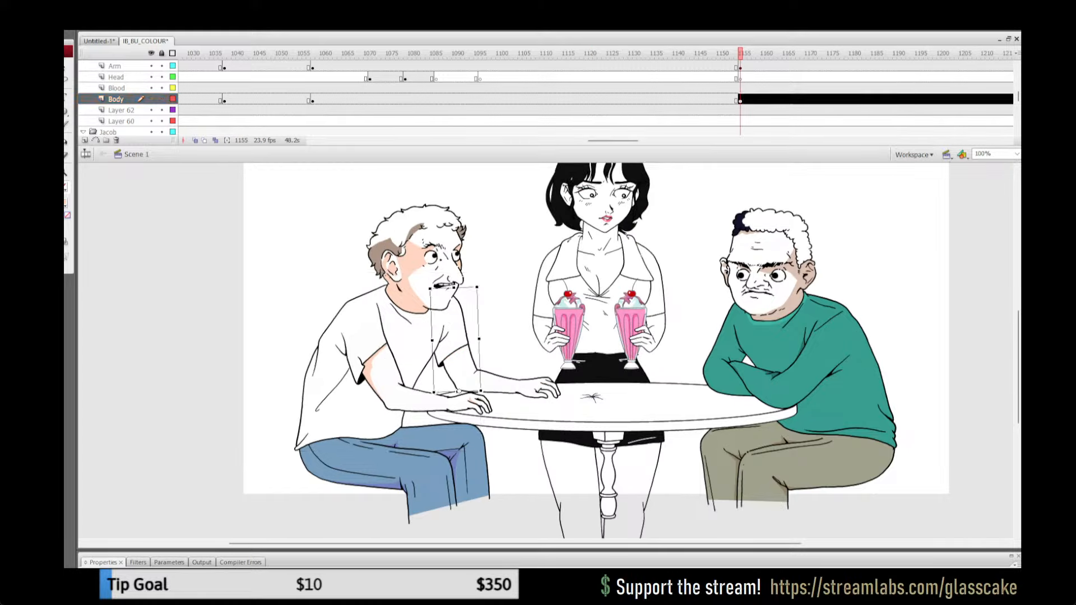
pyautogui.doubleClick(460, 363)
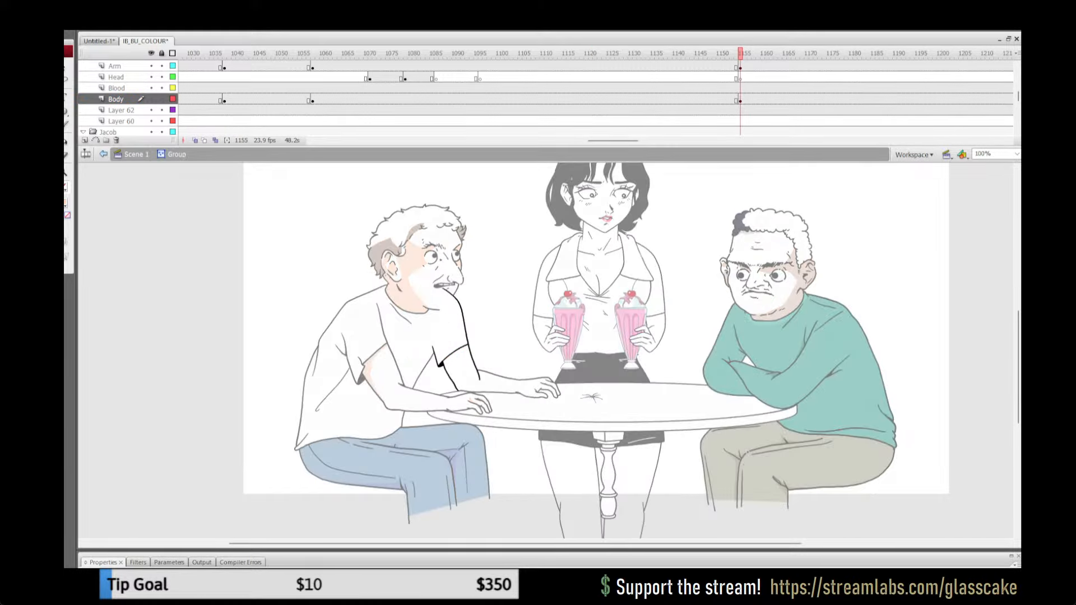
pyautogui.hotkey('ctrl', 'a')
pyautogui.press('z')
pyautogui.click(543, 367)
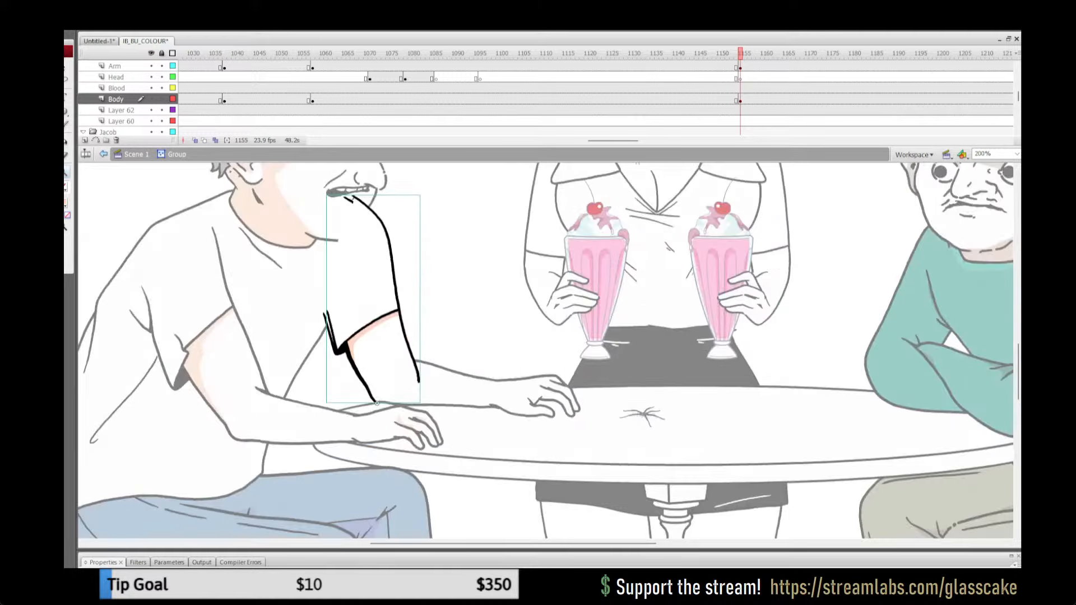
# Step: Rotate the pasted upper arm slightly anticlockwise and nudge it to match the original arm outline
pyautogui.press('q')
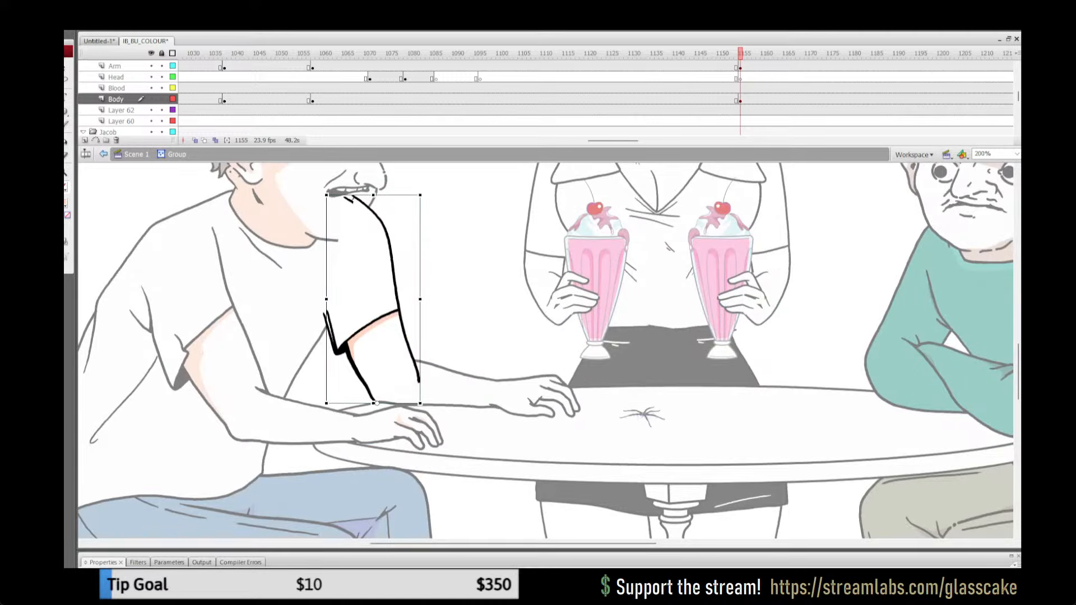
pyautogui.moveTo(421, 193); pyautogui.dragTo(415, 194)
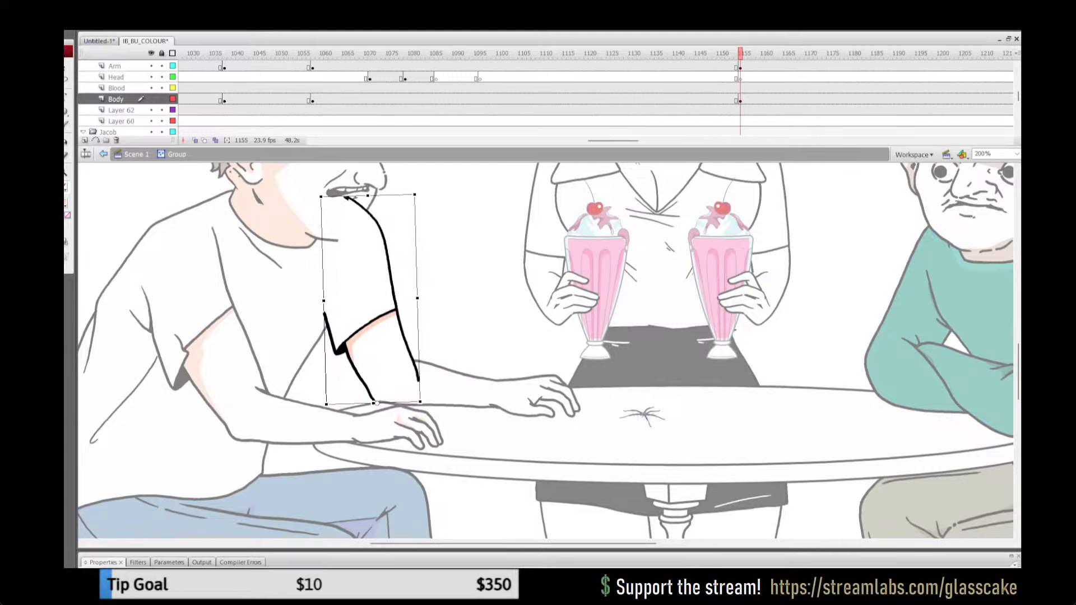
pyautogui.moveTo(417, 298); pyautogui.dragTo(415, 299)
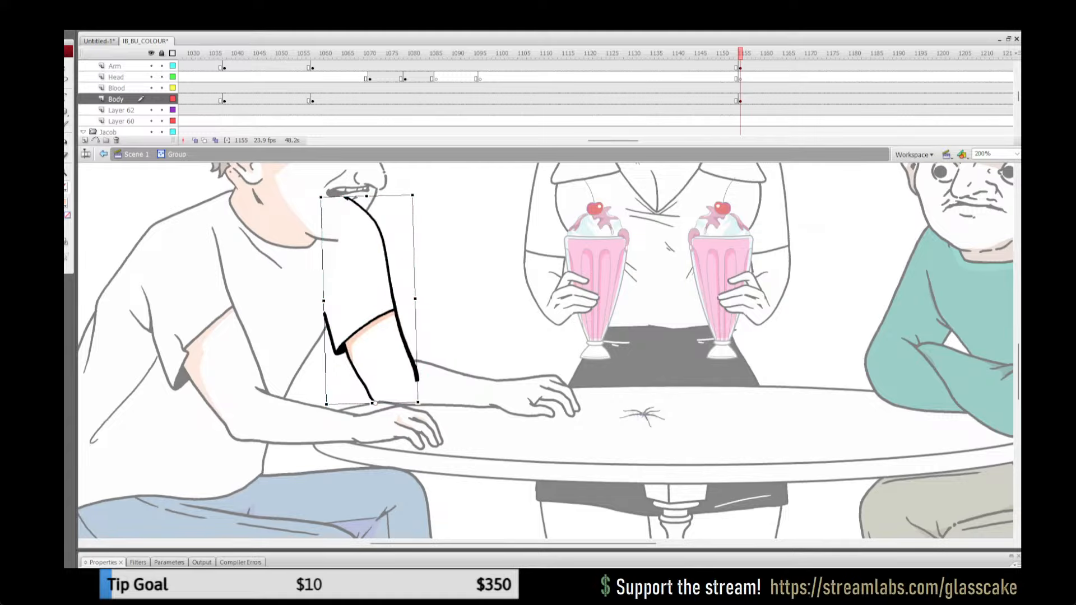
pyautogui.hotkey('ctrl', 'z')
pyautogui.moveTo(417, 194); pyautogui.dragTo(414, 194)
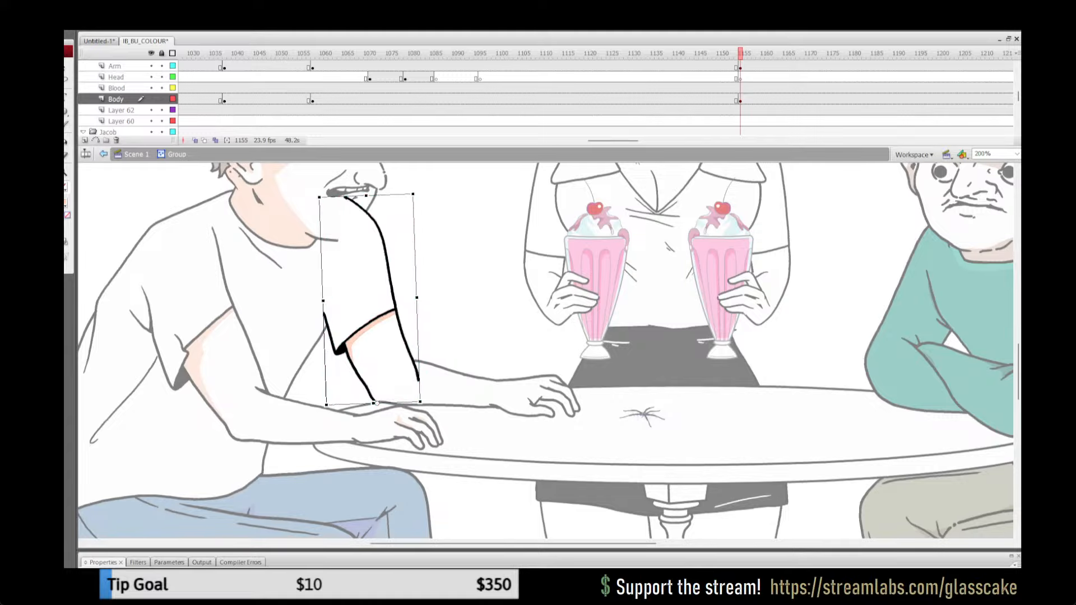
pyautogui.press('Left')
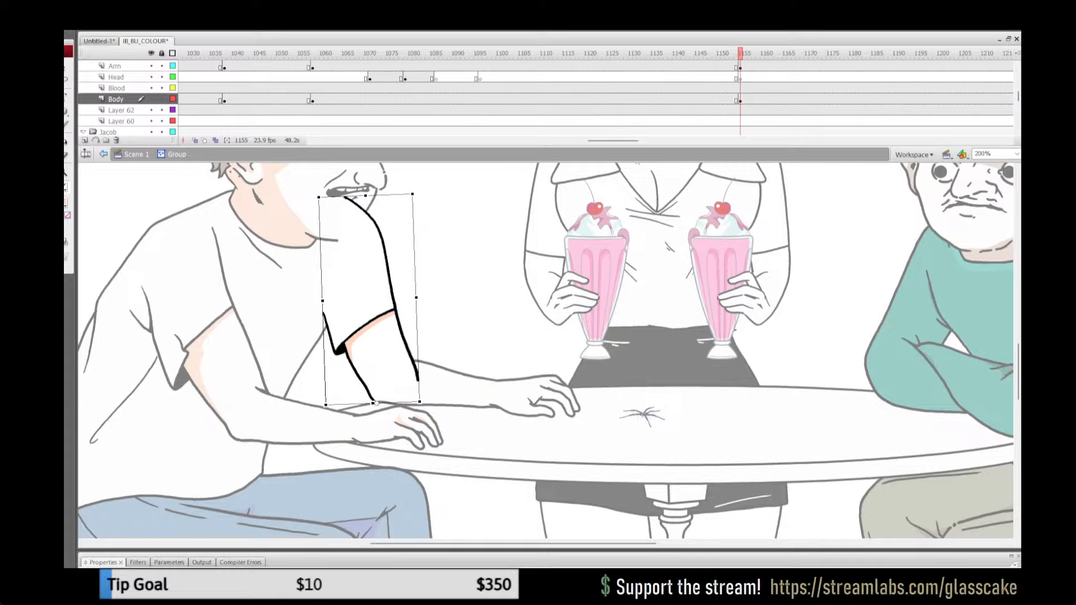
pyautogui.press('Down')
pyautogui.press('Right')
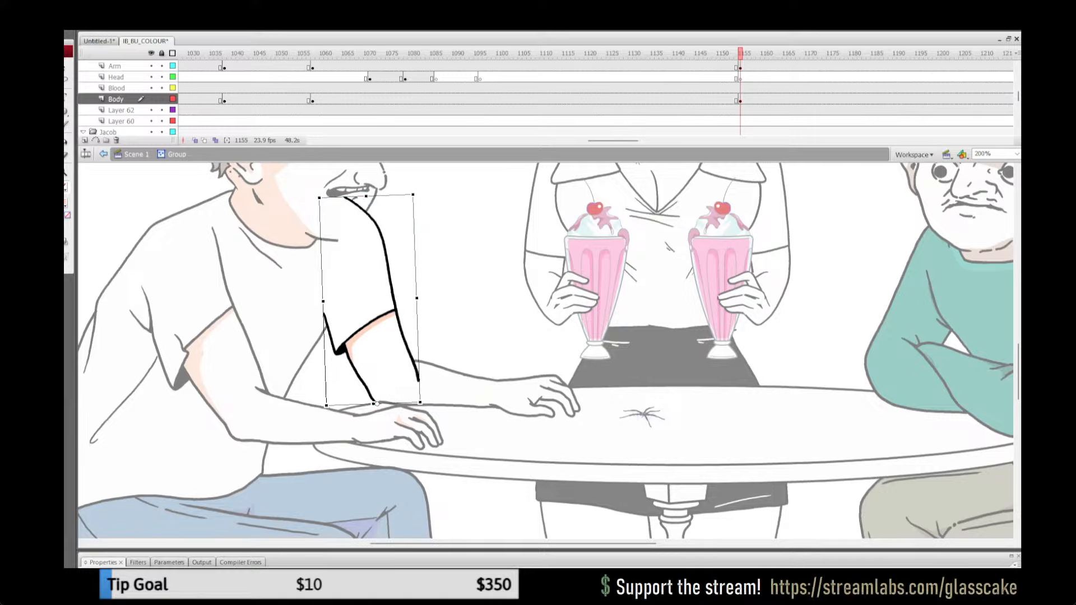
pyautogui.moveTo(415, 193); pyautogui.dragTo(414, 194)
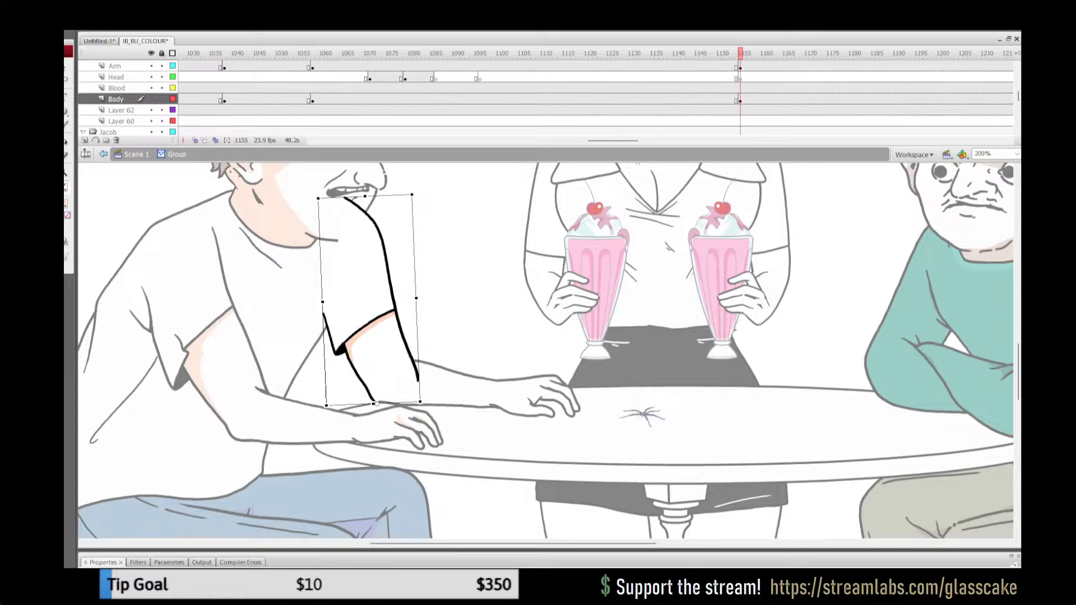
# Step: Replace the group's old upper arm artwork with the fitted shaded arm, break it apart and leave the group
pyautogui.press('Escape')
pyautogui.hotkey('ctrl', 'a')
pyautogui.hotkey('ctrl', 'x')
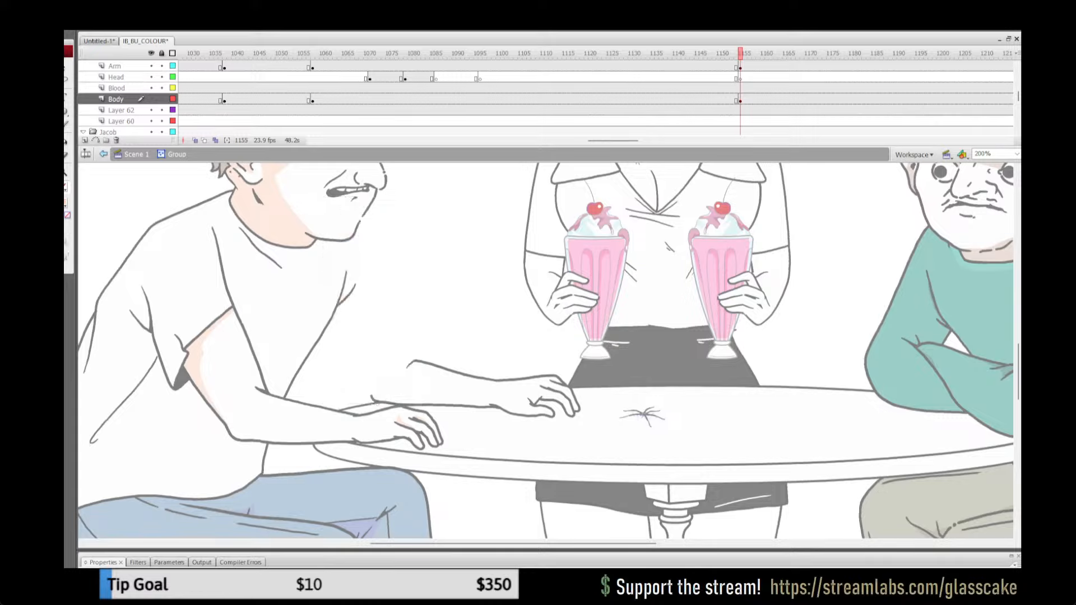
pyautogui.hotkey('ctrl', 'z')
pyautogui.hotkey('ctrl', 'z')
pyautogui.press('Escape')
pyautogui.hotkey('ctrl', 'a')
pyautogui.hotkey('ctrl', 'b')
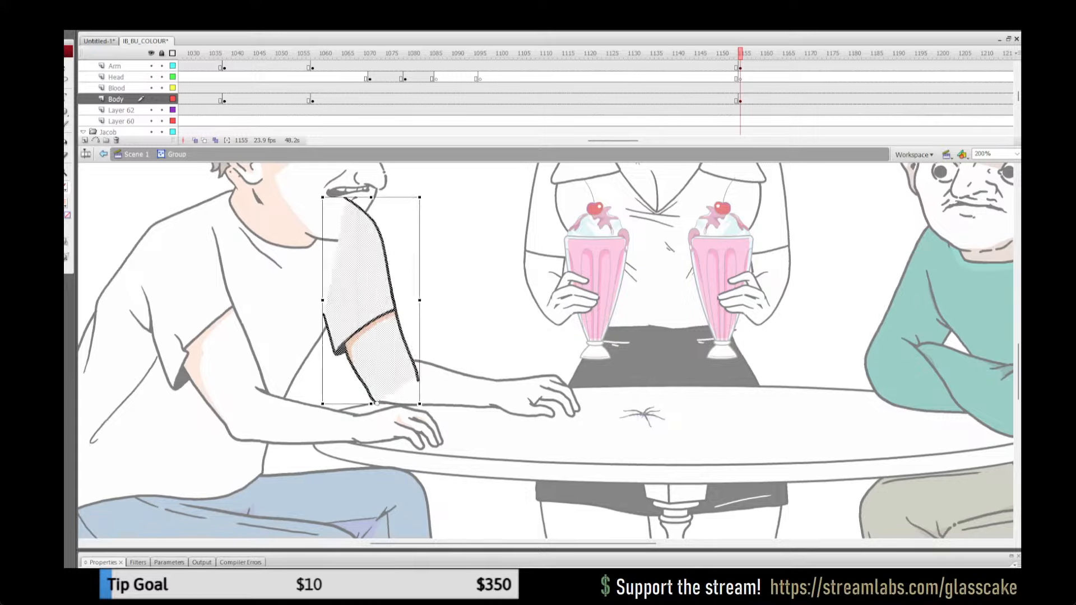
pyautogui.hotkey('ctrl', 'e')
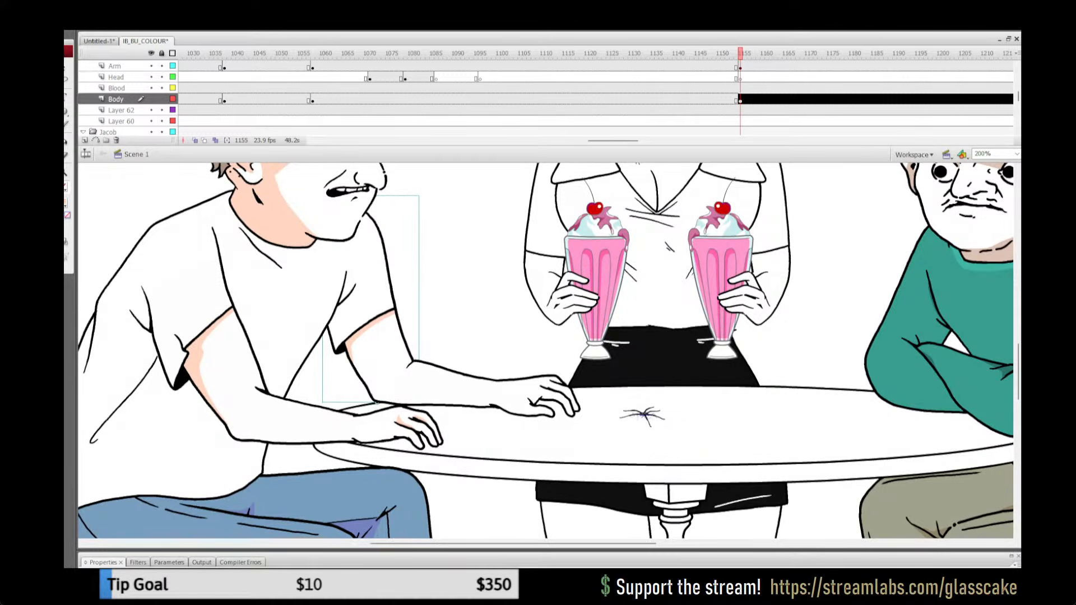
# Step: Copy the far hand at frame 1141 and put it in place of the far hand at frame 1157
pyautogui.click(710, 78)
pyautogui.press('Return')
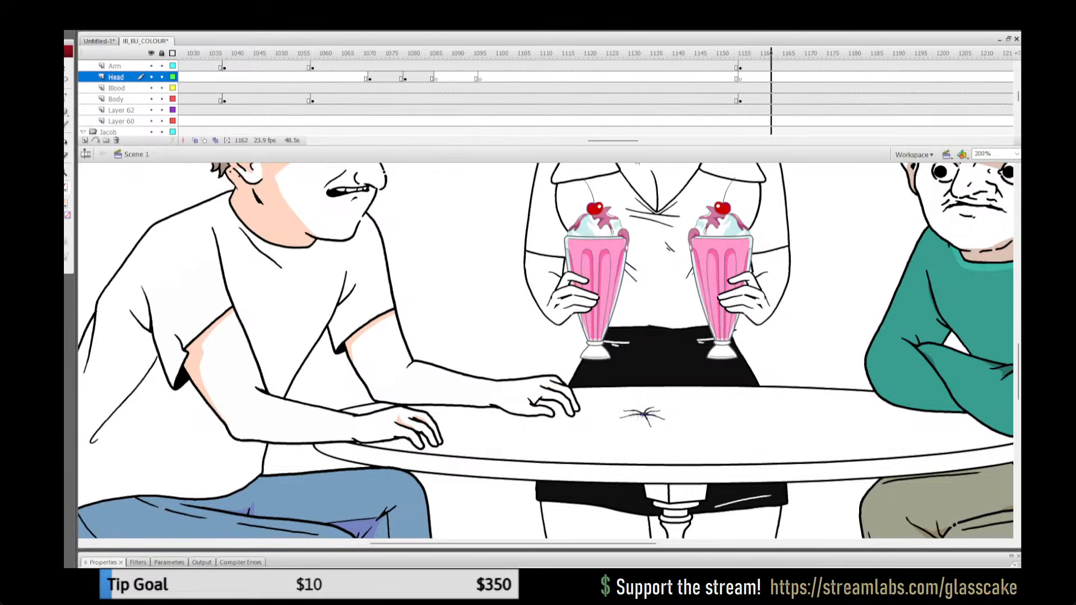
pyautogui.press('Return')
pyautogui.click(679, 53)
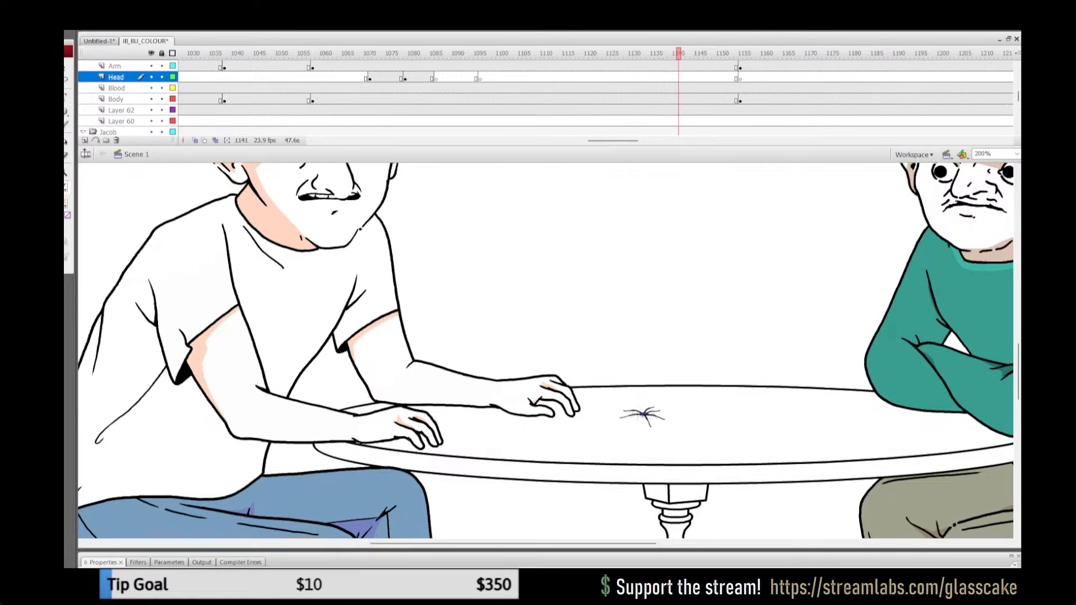
pyautogui.click(526, 398)
pyautogui.click(749, 66)
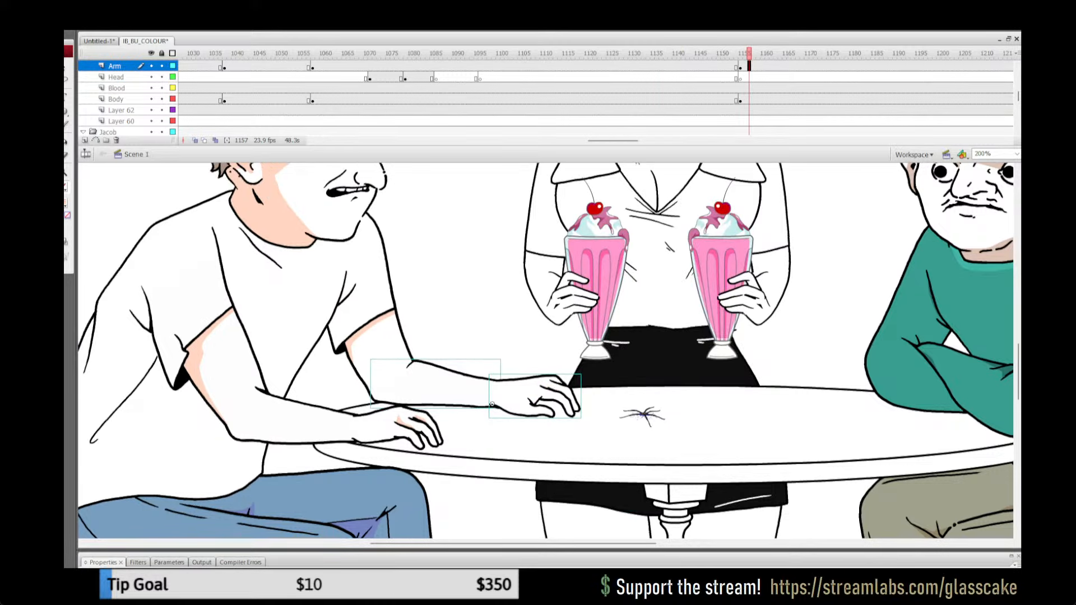
pyautogui.press('Escape')
pyautogui.click(533, 397)
pyautogui.press('Delete')
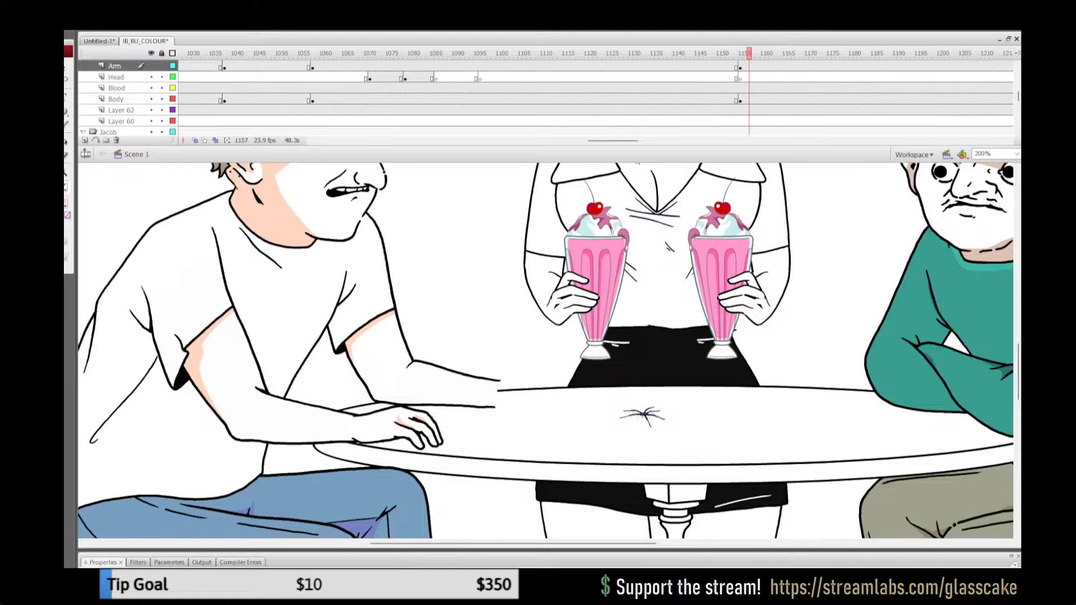
pyautogui.hotkey('ctrl', 'z')
pyautogui.press('Escape')
# Step: Lock all layers and play the animation onward past frame 1240 to review the next shot
pyautogui.click(162, 53)
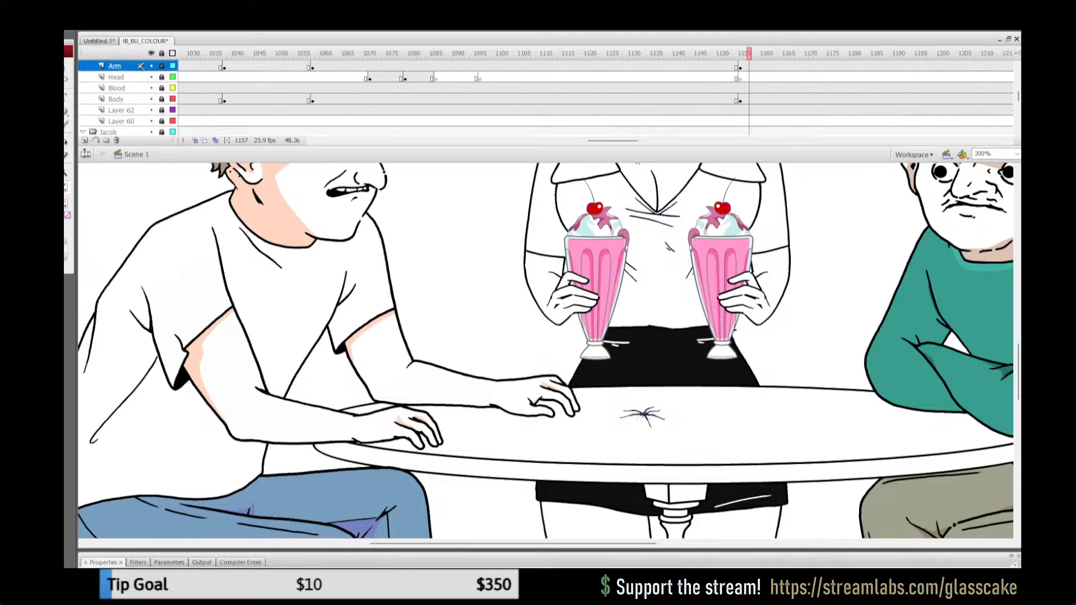
pyautogui.moveTo(749, 53); pyautogui.dragTo(788, 54)
pyautogui.moveTo(613, 140); pyautogui.dragTo(639, 140)
pyautogui.click(661, 53)
pyautogui.press('Return')
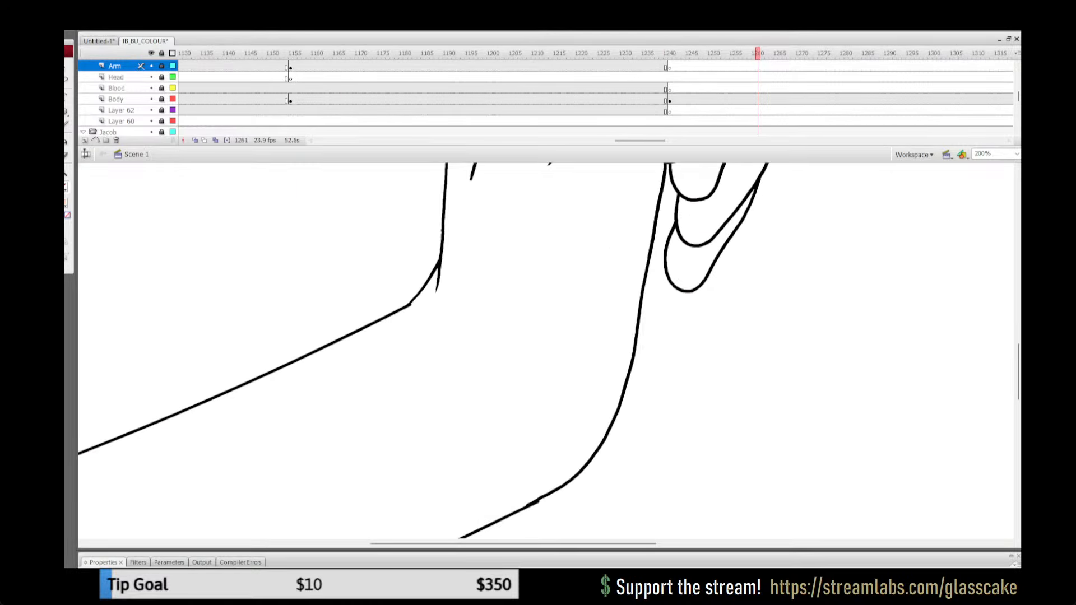
# Step: Play the animation onward from frame 1261 to review the upcoming shots, and stop at frame 1351 of the diner table shot
pyautogui.hotkey('ctrl', '2')
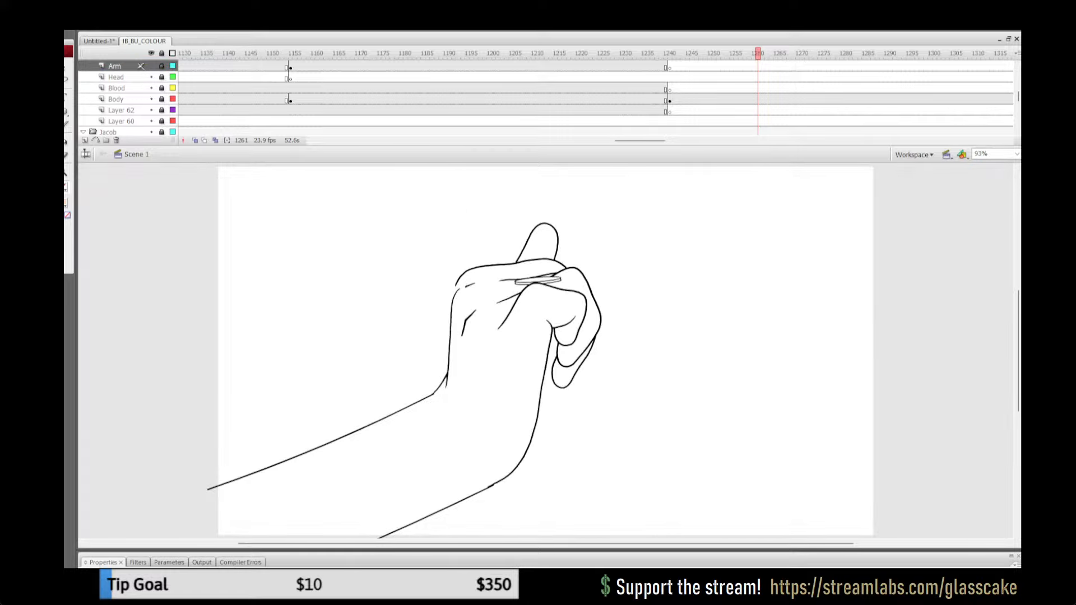
pyautogui.moveTo(612, 54); pyautogui.dragTo(656, 53)
pyautogui.press('Return')
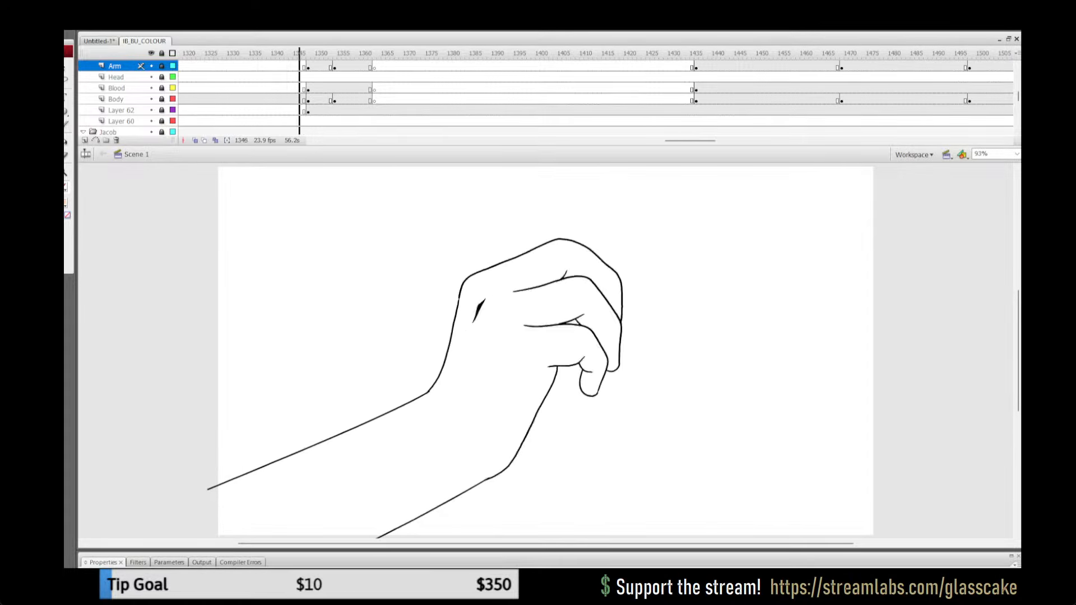
pyautogui.click(321, 66)
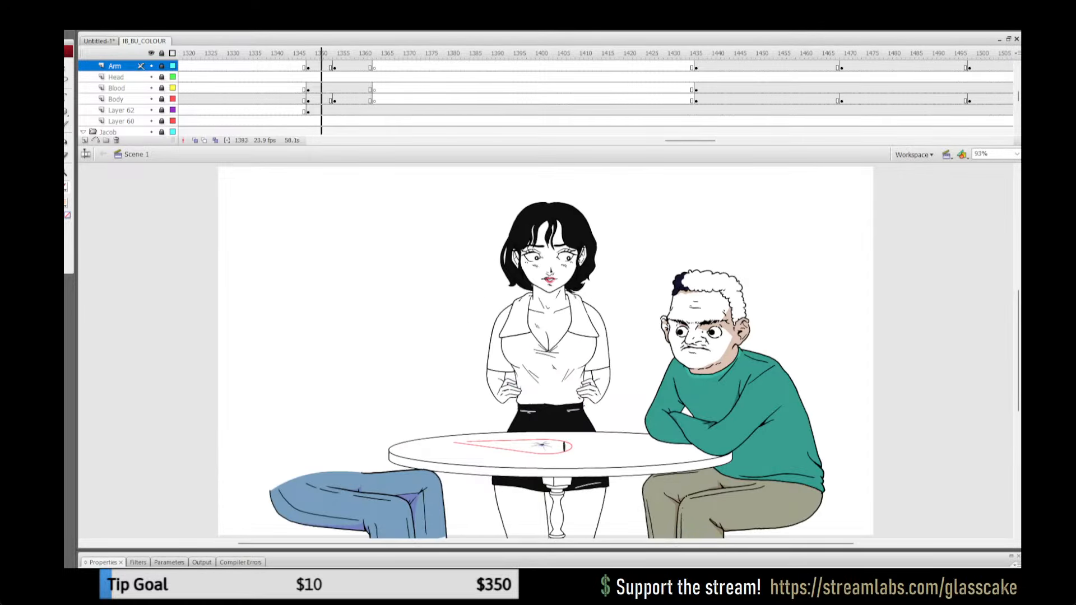
pyautogui.press('Return')
pyautogui.click(321, 66)
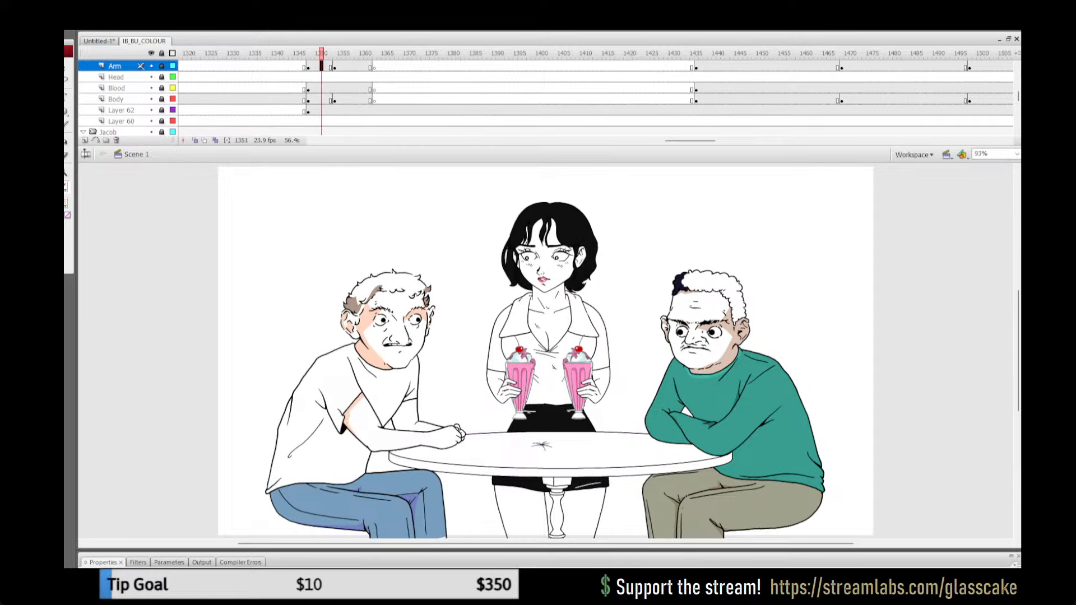
# Step: Unlock all layers and open the white-shirted man's near hand group at frame 1351 for editing
pyautogui.press('z')
pyautogui.click(429, 406)
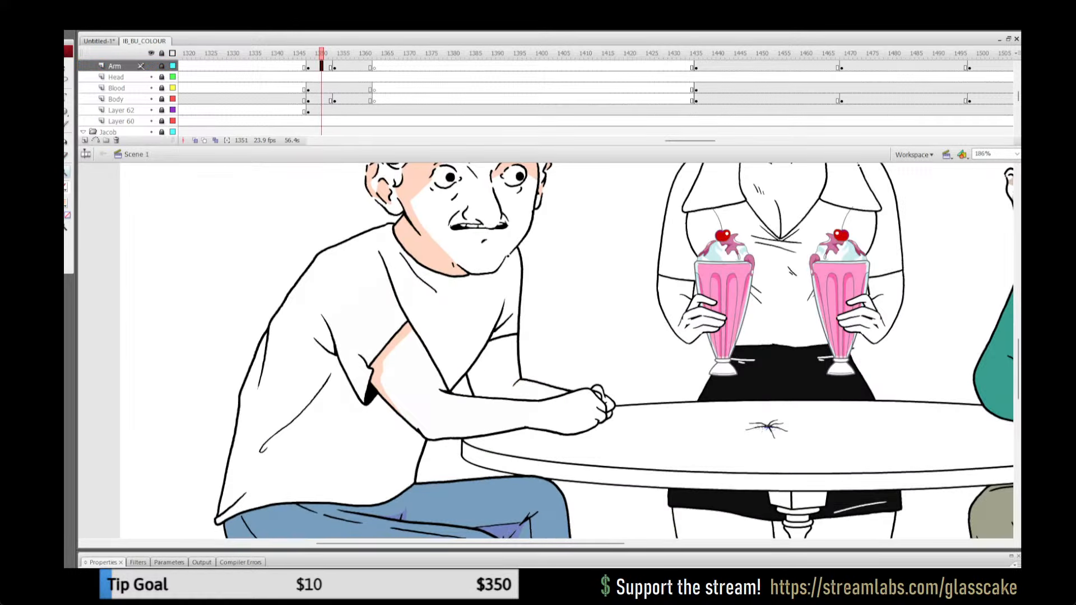
pyautogui.click(601, 386)
pyautogui.click(162, 66)
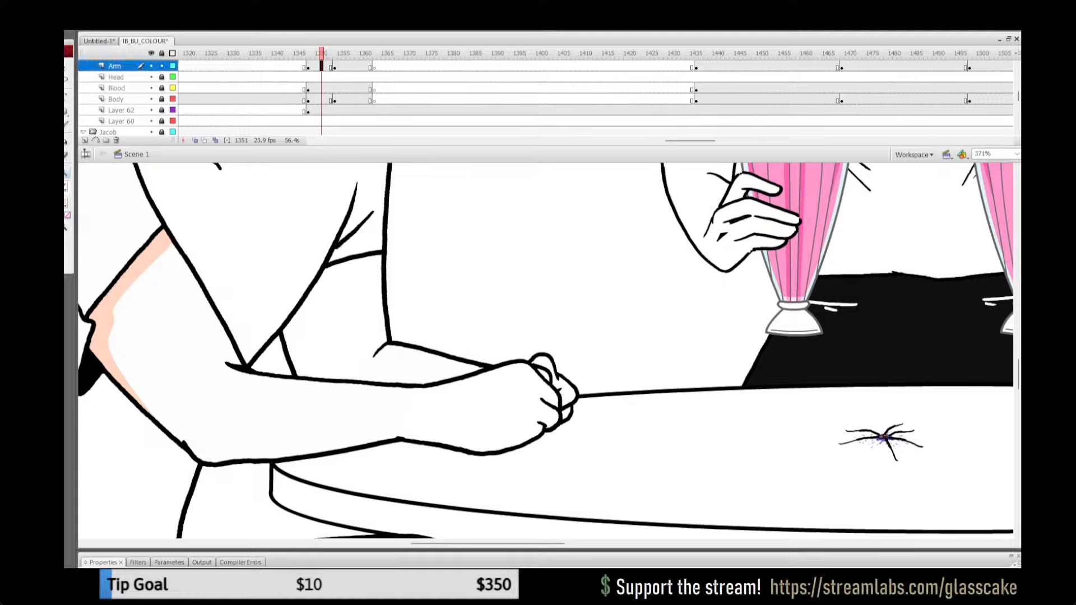
pyautogui.press('q')
pyautogui.press('Escape')
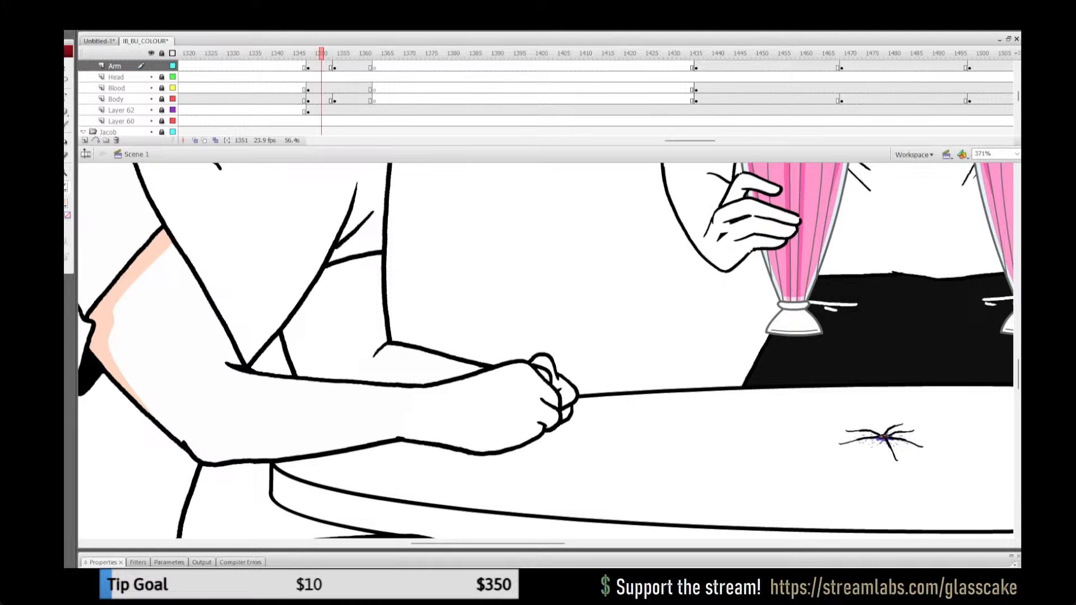
pyautogui.click(162, 53)
pyautogui.click(482, 409)
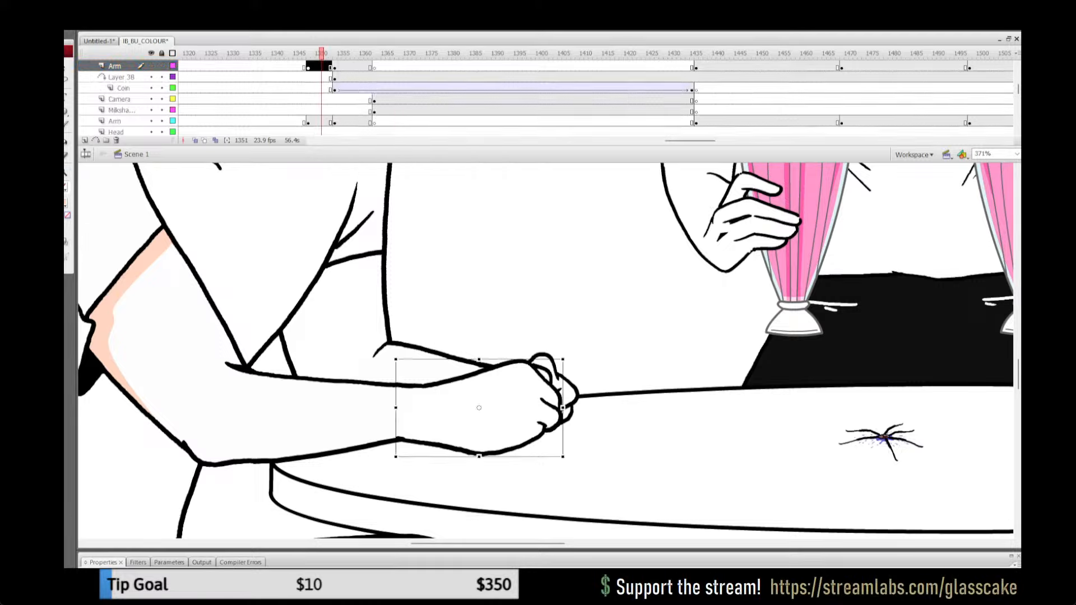
pyautogui.doubleClick(482, 409)
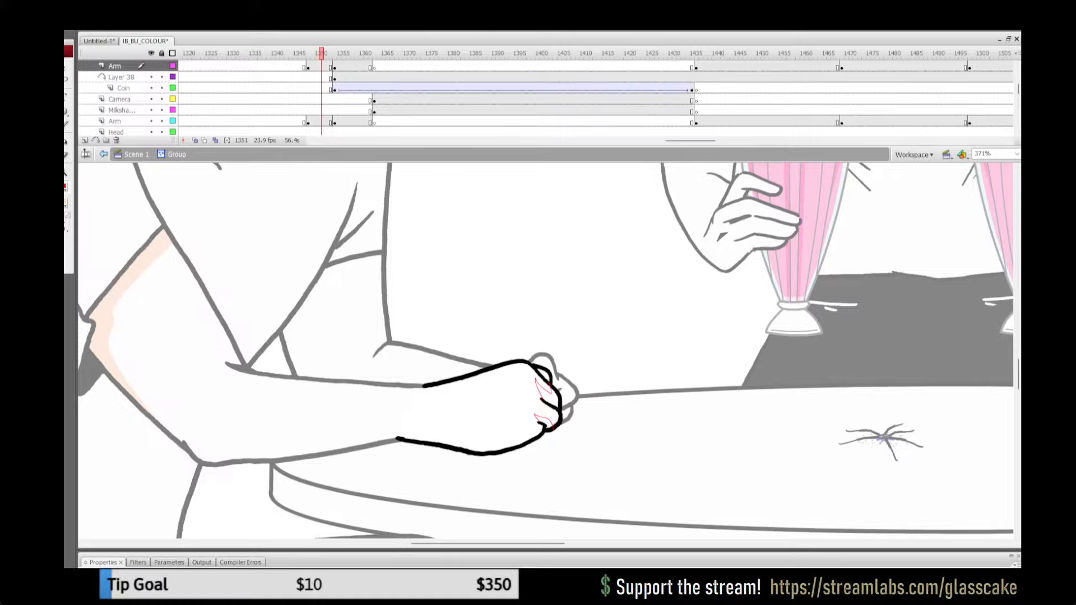
# Step: Outline shadow areas on the near hand's fingers and along its lower wrist edge, and fill them with peach
pyautogui.moveTo(487, 452)
pyautogui.mouseDown()
pyautogui.moveTo(443, 431)
pyautogui.moveTo(455, 447)
pyautogui.mouseUp()
pyautogui.hotkey('ctrl', 'z')
pyautogui.moveTo(414, 438); pyautogui.dragTo(449, 445)
pyautogui.press('k')
pyautogui.click(544, 394)
pyautogui.click(541, 421)
pyautogui.click(428, 441)
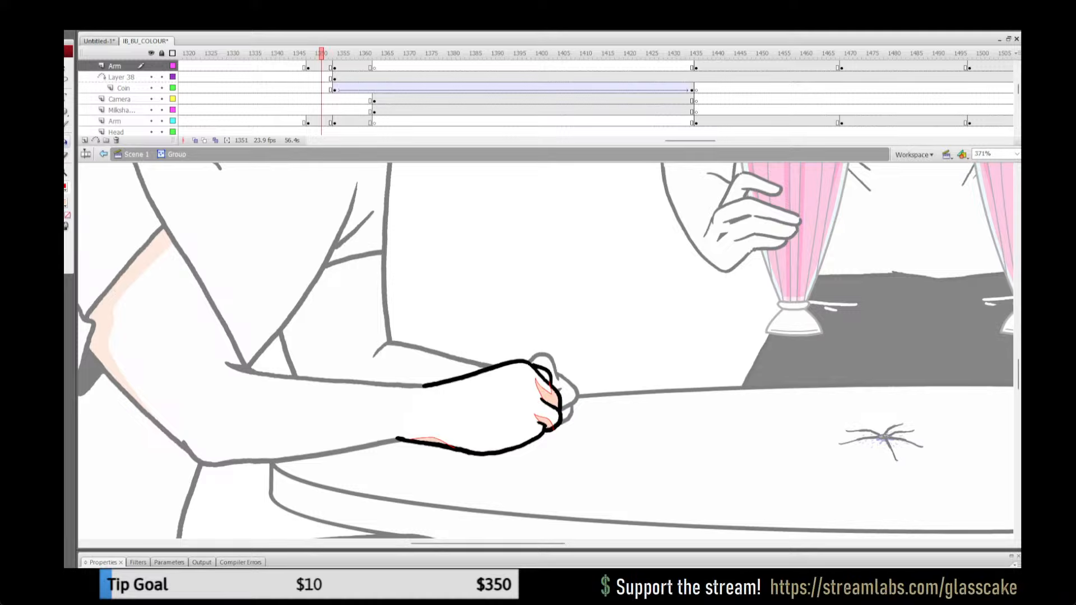
pyautogui.click(544, 374)
# Step: Remove the red shadow outlines from the near hand and leave its group
pyautogui.hotkey('ctrl', 'a')
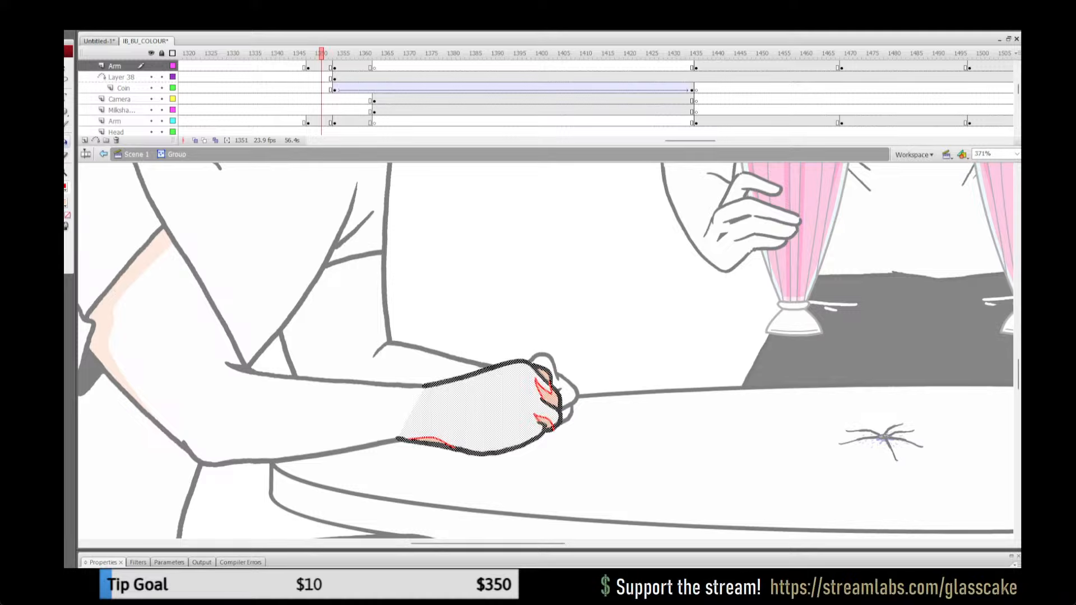
pyautogui.click(65, 187)
pyautogui.click(191, 200)
pyautogui.press('q')
pyautogui.click(137, 154)
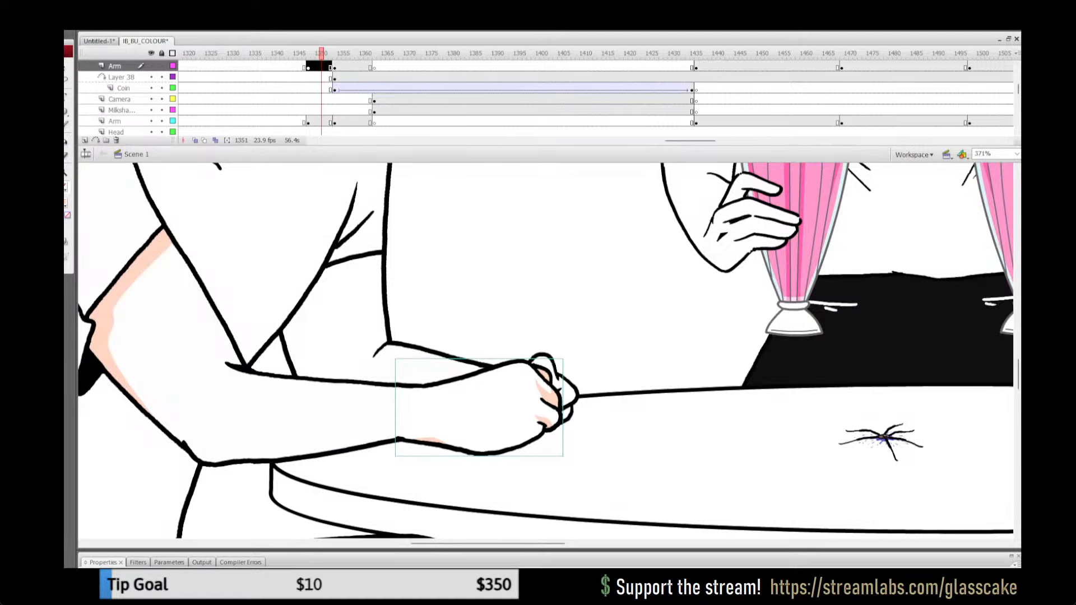
# Step: Isolate the layer holding the far hand by locking all other layers and displaying them as outlines
pyautogui.click(571, 384)
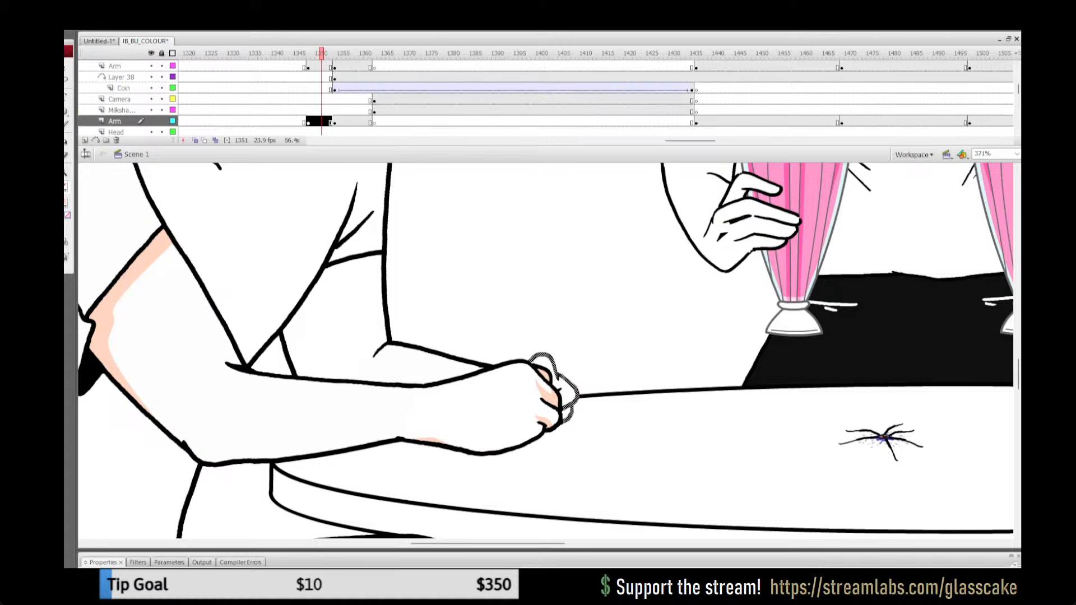
pyautogui.click(161, 53)
pyautogui.click(173, 53)
pyautogui.click(173, 121)
pyautogui.click(162, 121)
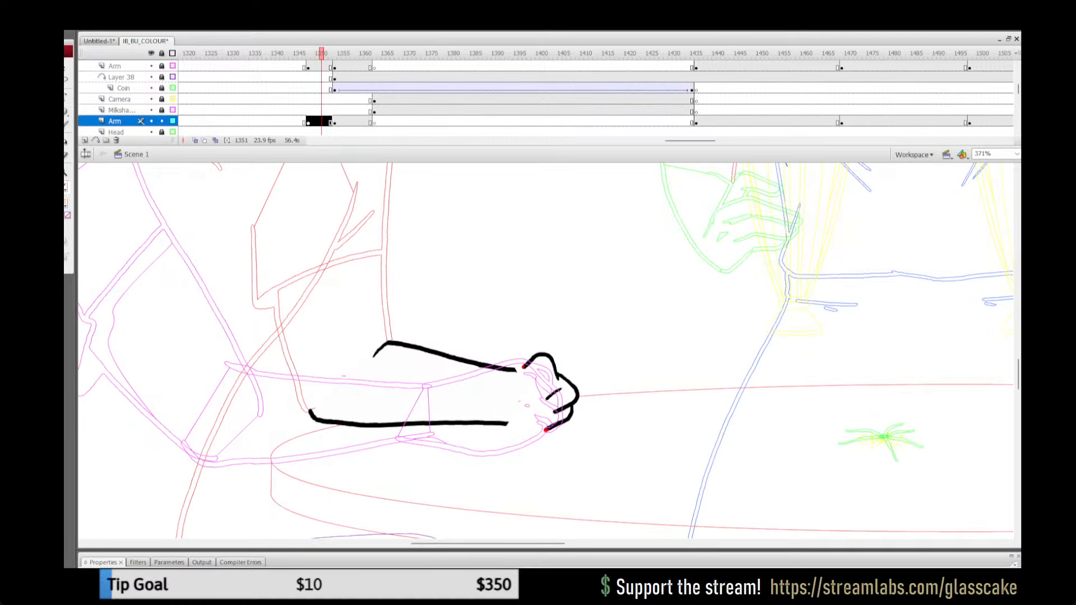
pyautogui.click(572, 385)
pyautogui.click(611, 359)
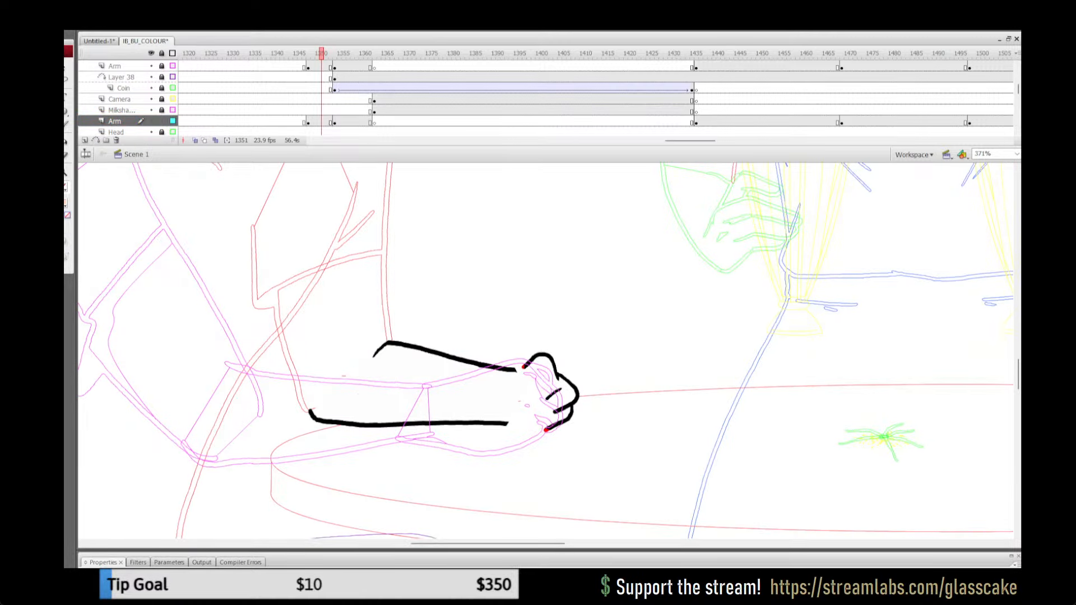
# Step: Close off the far hand's fingers with a straight line and fill them with peach shadow
pyautogui.press('n')
pyautogui.moveTo(524, 366); pyautogui.dragTo(546, 431)
pyautogui.press('k')
pyautogui.click(551, 392)
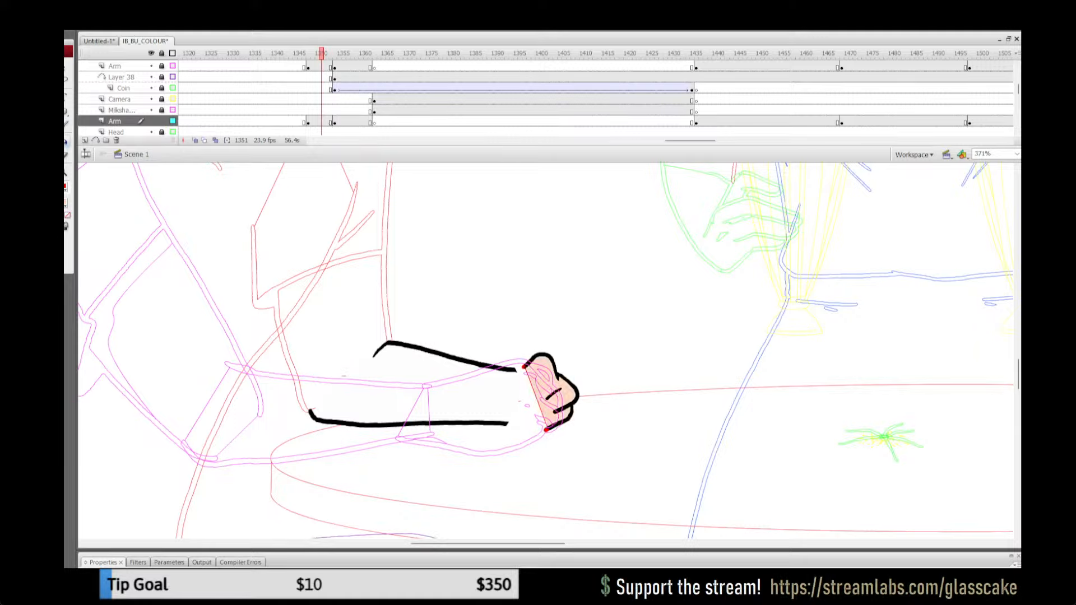
# Step: Delete the red boundary line and the leftover red dots at both its ends from the far hand
pyautogui.hotkey('ctrl', 'a')
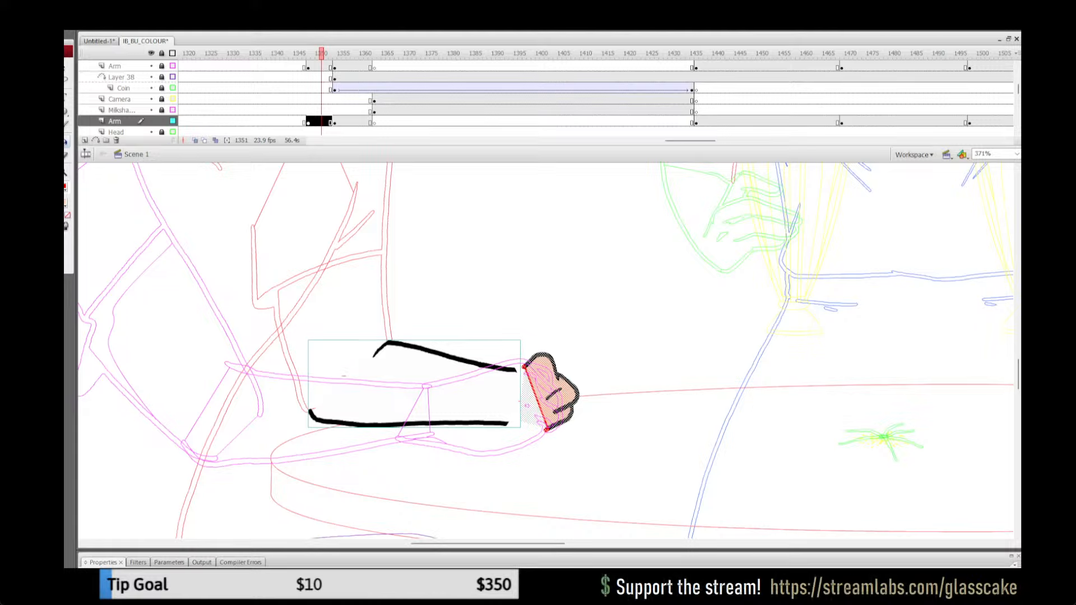
pyautogui.hotkey('ctrl', 'b')
pyautogui.press('v')
pyautogui.press('Escape')
pyautogui.hotkey('ctrl', 'a')
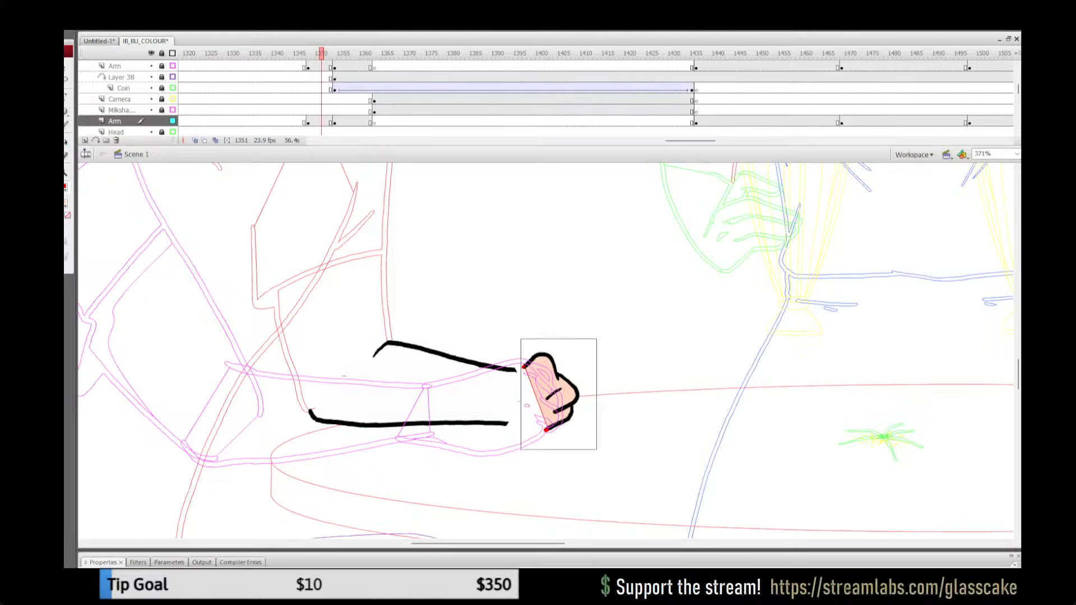
pyautogui.press('Escape')
pyautogui.click(536, 398)
pyautogui.press('Delete')
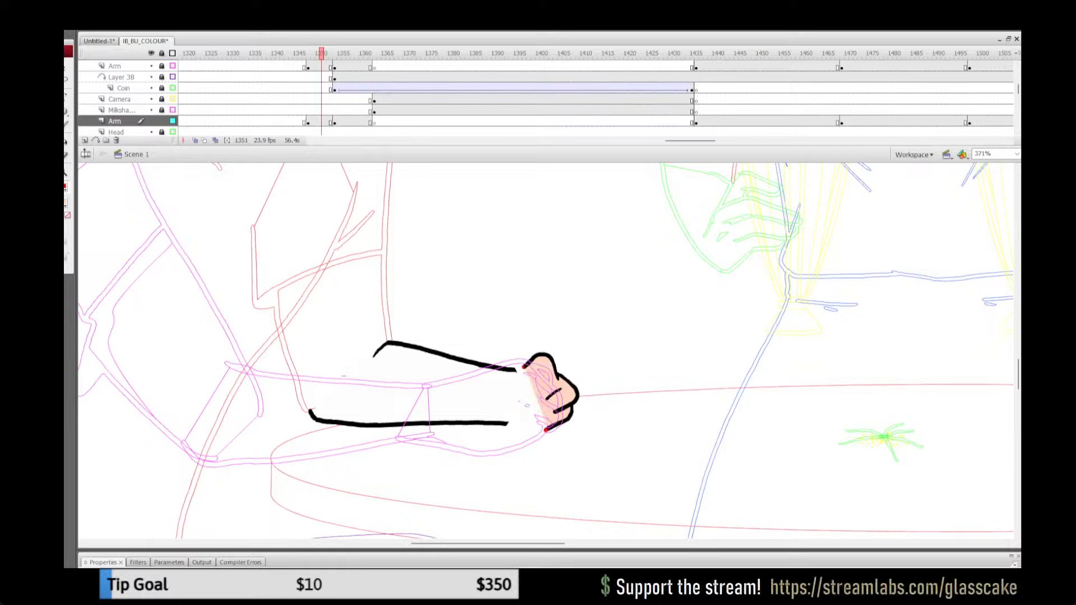
pyautogui.click(546, 430)
pyautogui.press('Delete')
pyautogui.click(524, 367)
pyautogui.press('Delete')
# Step: Lock the far arm layer, return all layers to full display and save the file
pyautogui.click(161, 121)
pyautogui.click(173, 54)
pyautogui.click(172, 53)
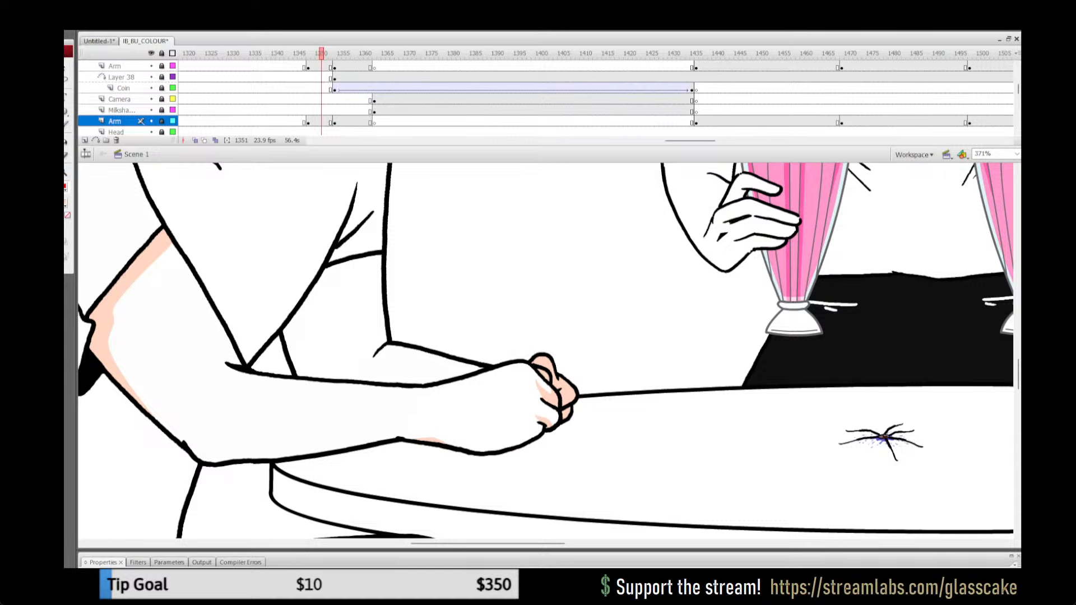
pyautogui.hotkey('ctrl', '2')
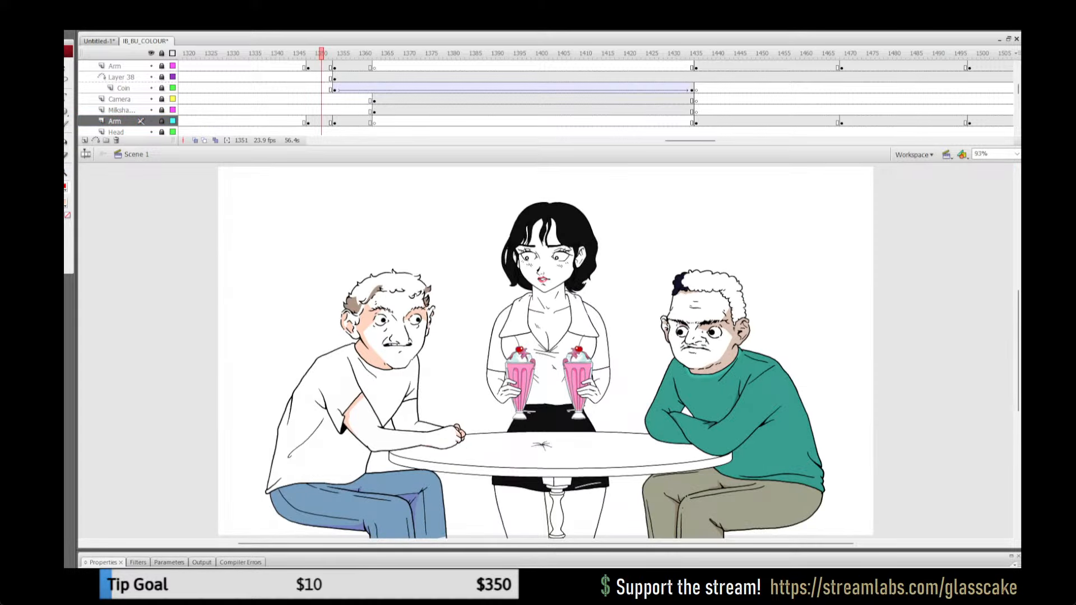
pyautogui.hotkey('ctrl', 's')
# Step: Replay the start of the diner table shot to check the hand shading, and stop at frame 1350
pyautogui.moveTo(307, 54); pyautogui.dragTo(384, 53)
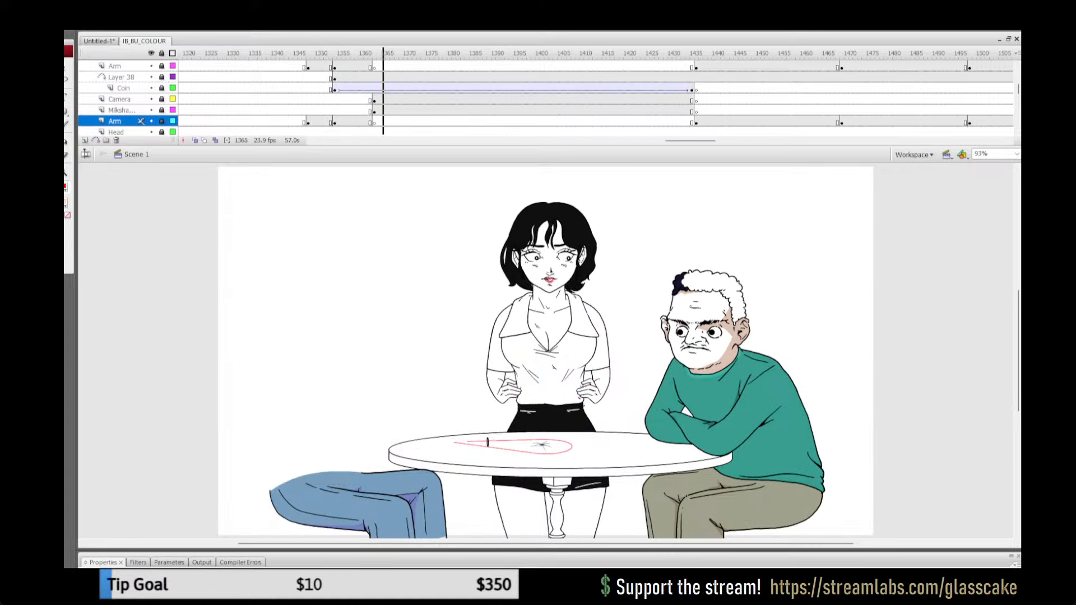
pyautogui.click(308, 53)
pyautogui.press('Return')
pyautogui.click(312, 53)
pyautogui.press('Return')
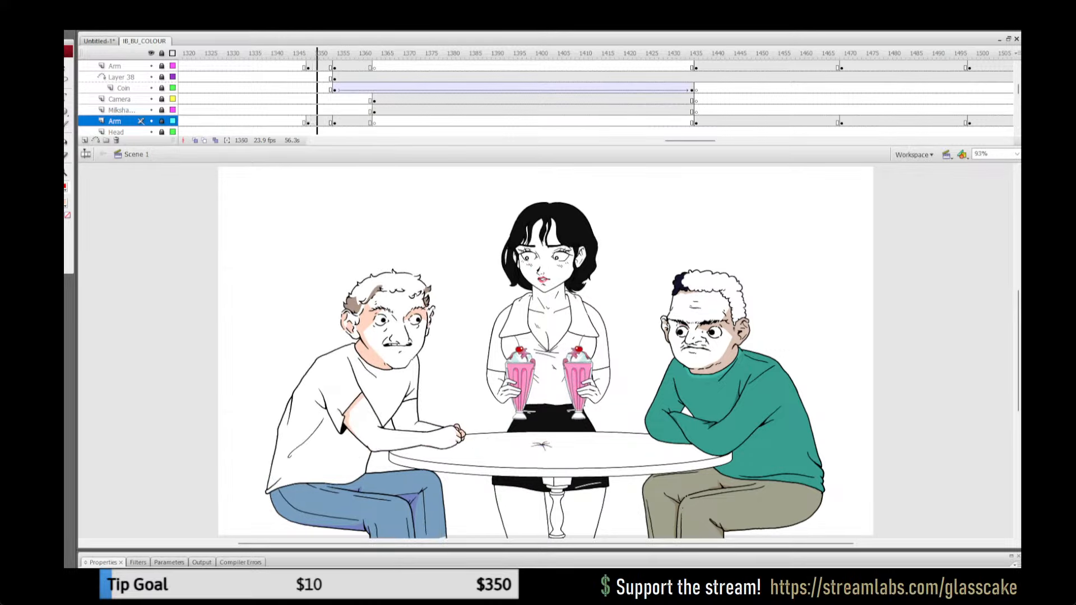
pyautogui.moveTo(317, 53)
pyautogui.mouseDown()
pyautogui.moveTo(362, 53)
pyautogui.moveTo(317, 54)
pyautogui.mouseUp()
# Step: Unlock all layers and open the white-shirted man's far upper arm group at frame 1350 for editing
pyautogui.click(161, 121)
pyautogui.press('z')
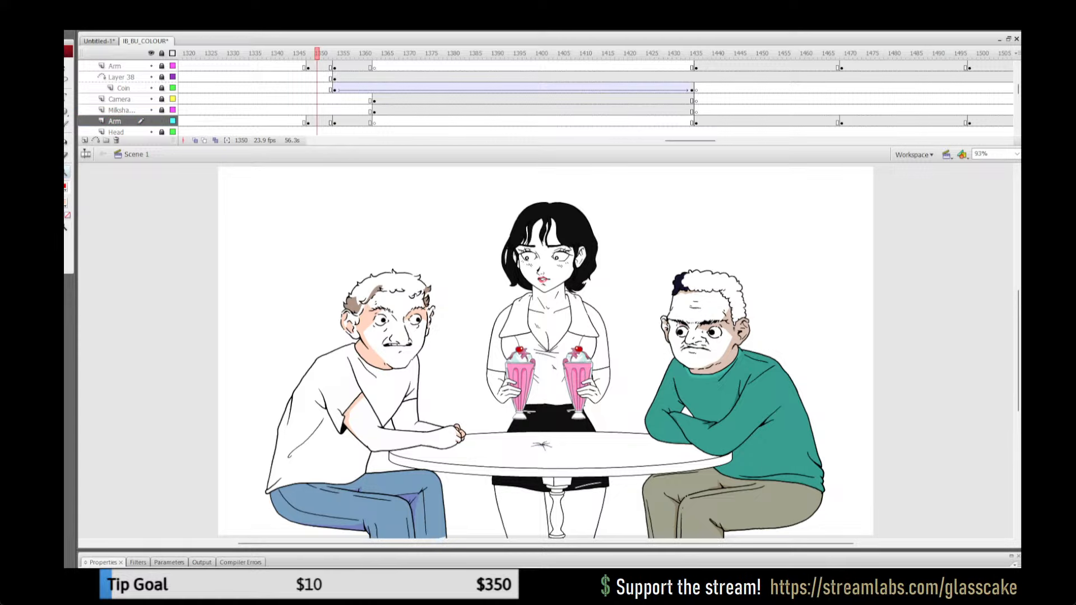
pyautogui.click(436, 392)
pyautogui.click(524, 388)
pyautogui.press('q')
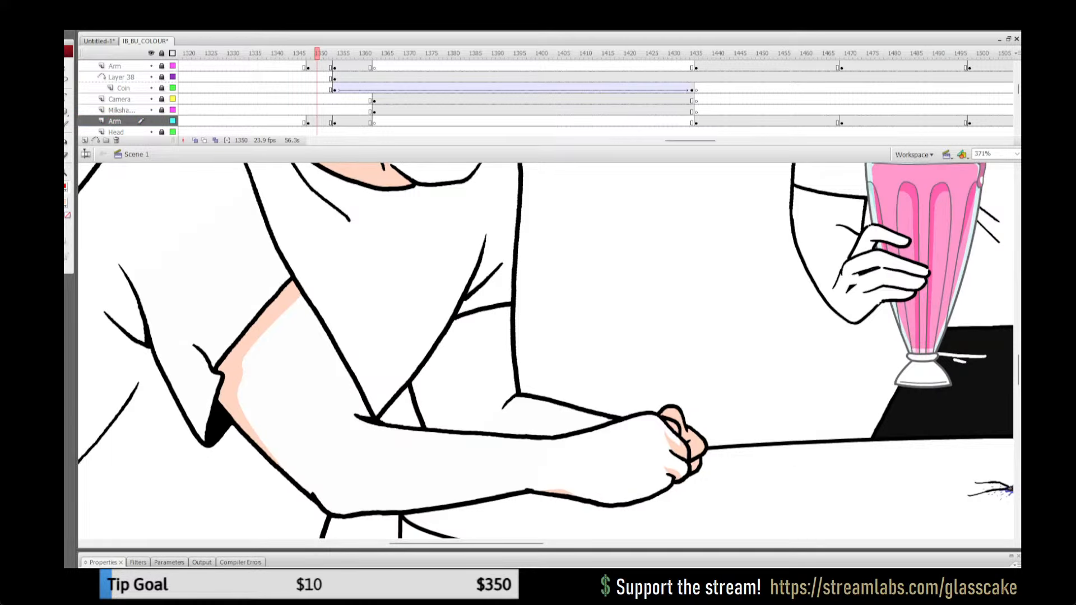
pyautogui.click(161, 53)
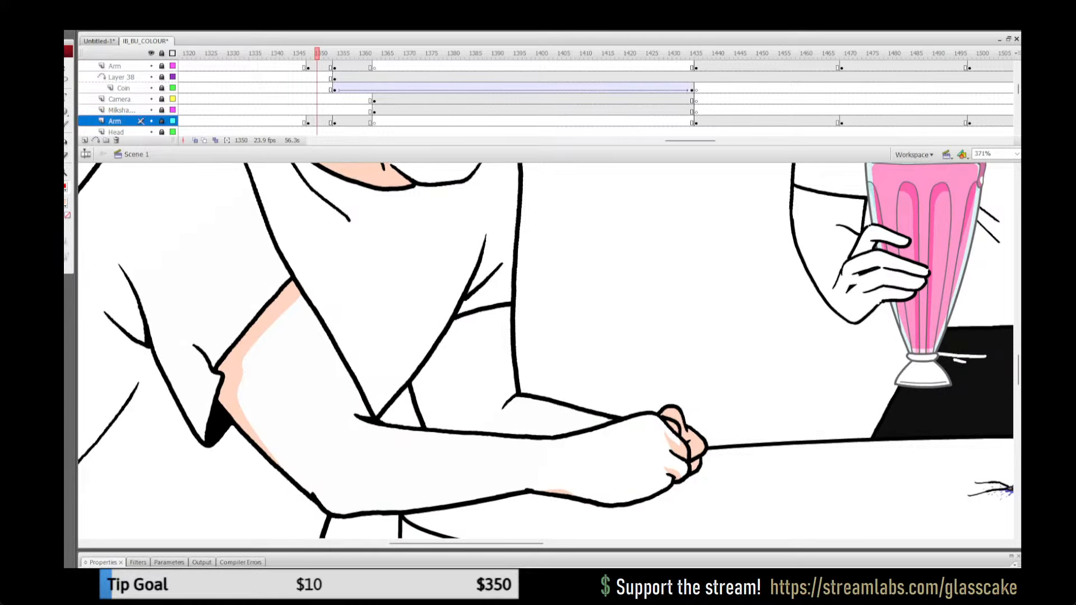
pyautogui.click(161, 53)
pyautogui.doubleClick(470, 362)
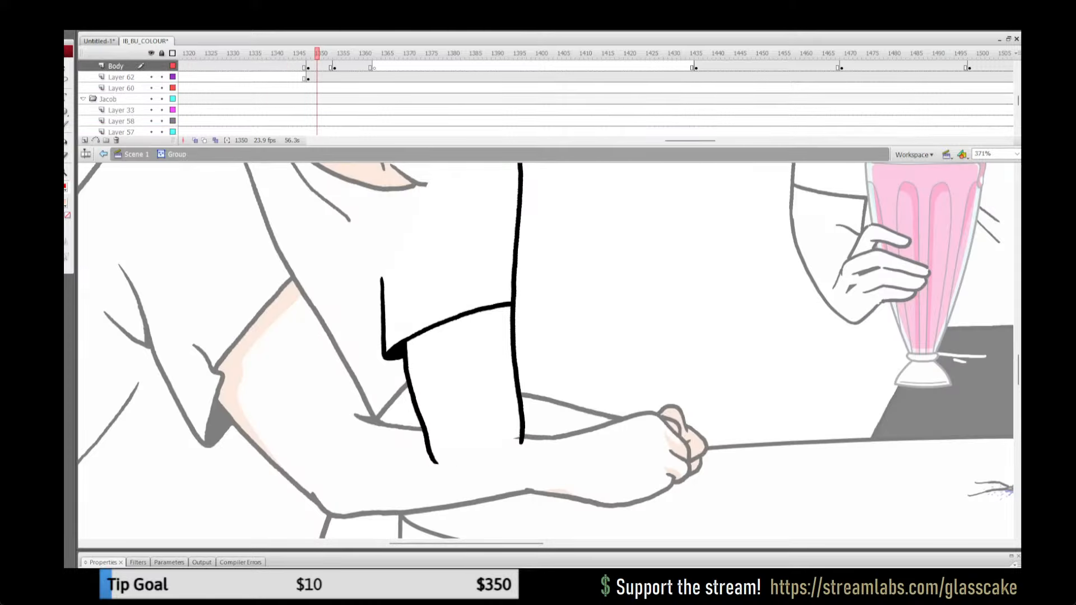
# Step: Draw a shadow outline beneath the far sleeve hem and down the arm's inner edge, and fill it with peach
pyautogui.press('y')
pyautogui.moveTo(513, 312)
pyautogui.mouseDown()
pyautogui.moveTo(418, 343)
pyautogui.moveTo(423, 430)
pyautogui.mouseUp()
pyautogui.press('k')
pyautogui.click(412, 352)
# Step: Remove the red shadow outline from the far upper arm and leave its group
pyautogui.hotkey('ctrl', 'a')
pyautogui.click(66, 187)
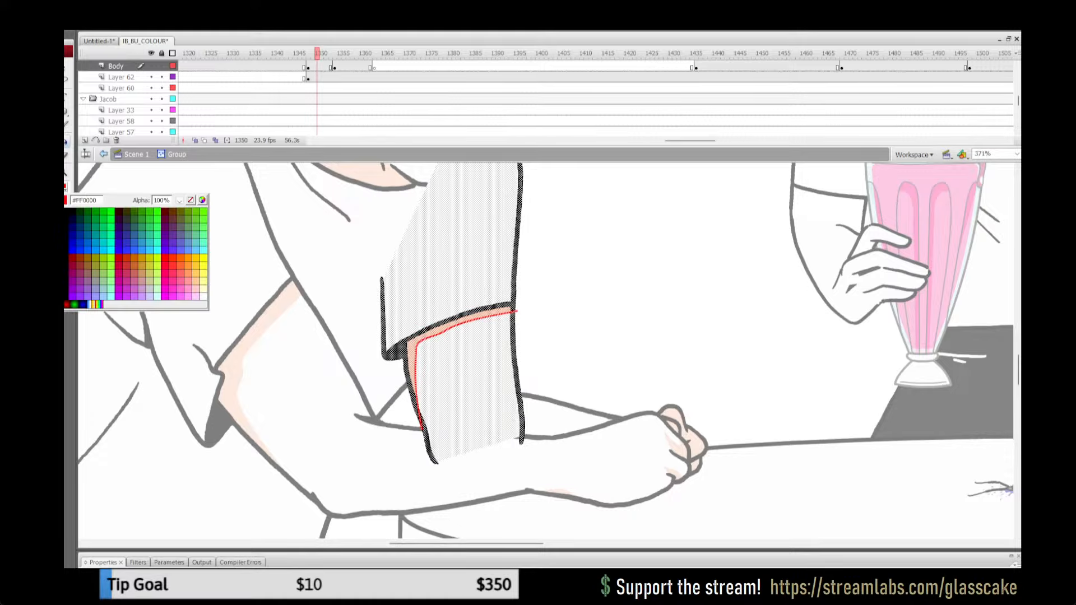
pyautogui.click(190, 200)
pyautogui.press('v')
pyautogui.press('Escape')
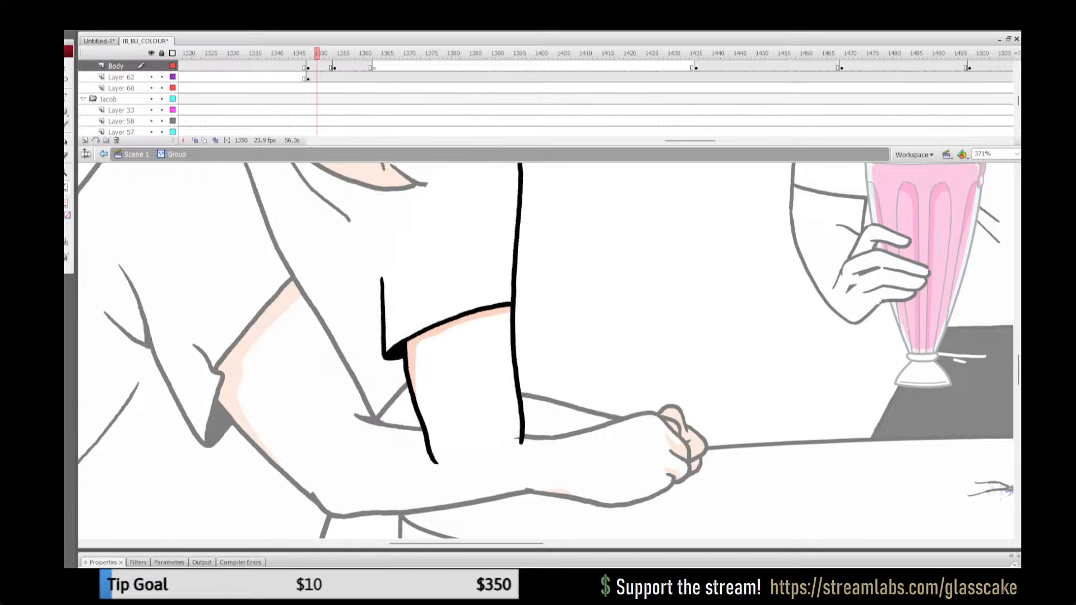
pyautogui.click(137, 155)
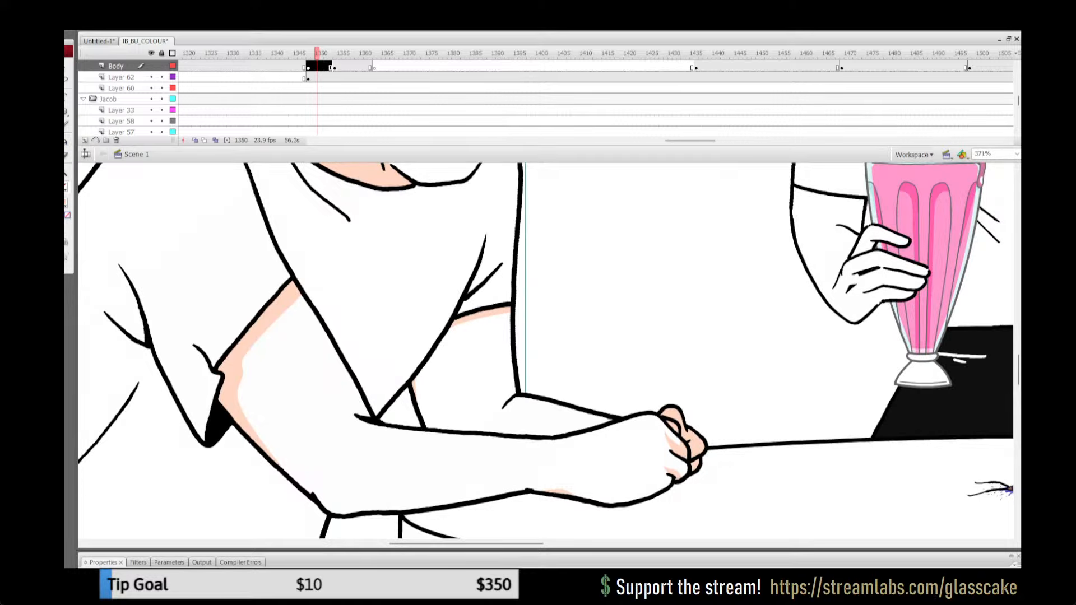
# Step: Open the far forearm group, outline a small shadow at the elbow crease and fill it with peach
pyautogui.doubleClick(552, 420)
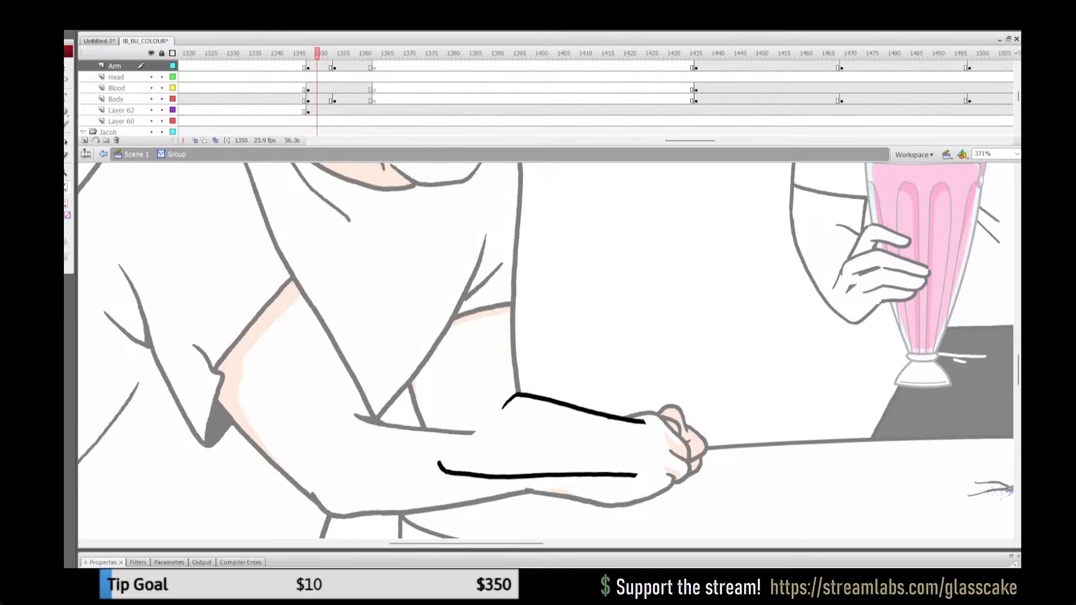
pyautogui.press('k')
pyautogui.moveTo(528, 401); pyautogui.dragTo(489, 418)
pyautogui.press('k')
pyautogui.click(514, 402)
# Step: Remove the red shadow outline from the far forearm and leave its group
pyautogui.hotkey('ctrl', 'a')
pyautogui.click(66, 187)
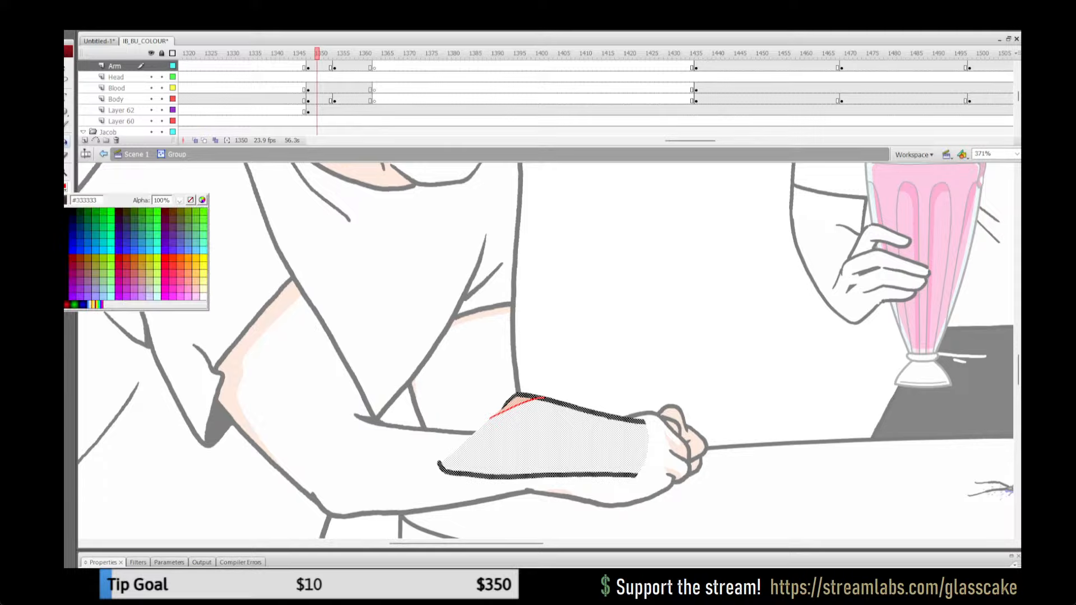
pyautogui.click(191, 200)
pyautogui.click(136, 154)
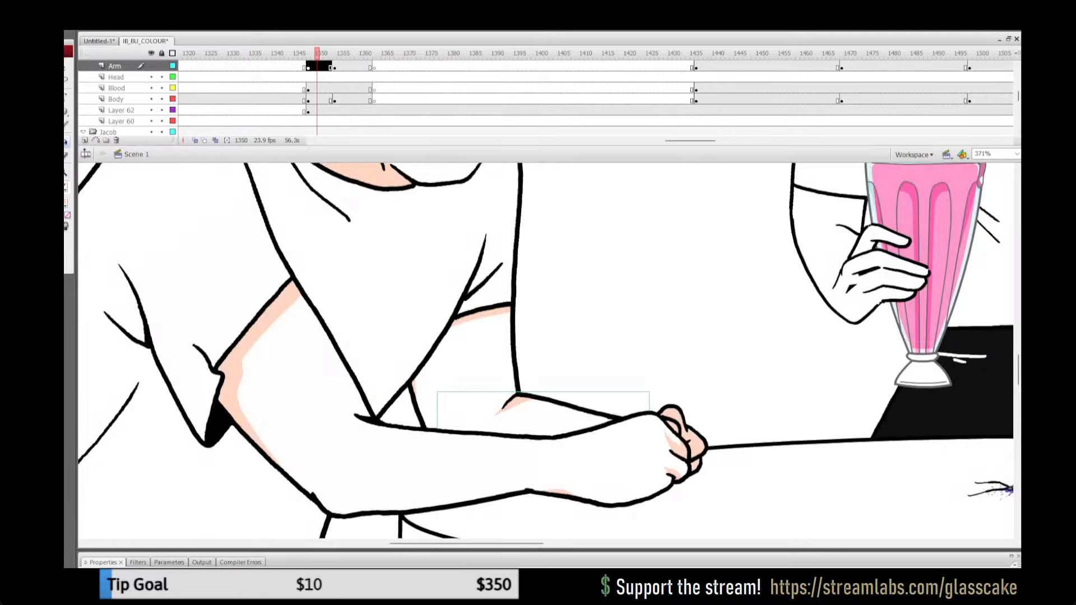
# Step: Go to frame 1354 and open the white-shirted man's far upper arm group for editing
pyautogui.hotkey('ctrl', '1')
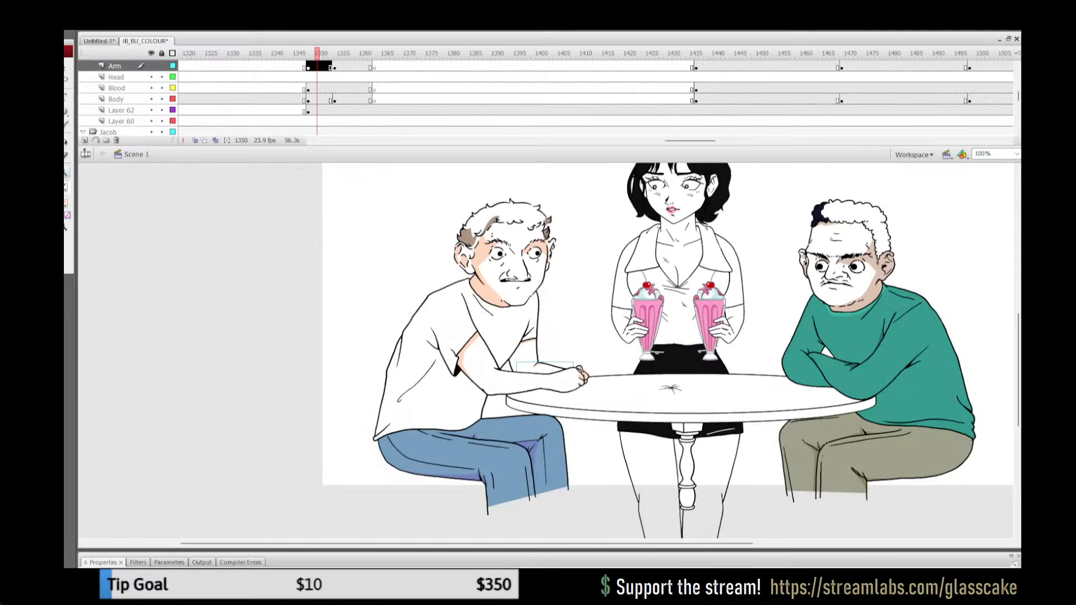
pyautogui.moveTo(316, 53)
pyautogui.mouseDown()
pyautogui.moveTo(378, 54)
pyautogui.moveTo(335, 53)
pyautogui.mouseUp()
pyautogui.press('q')
pyautogui.click(542, 331)
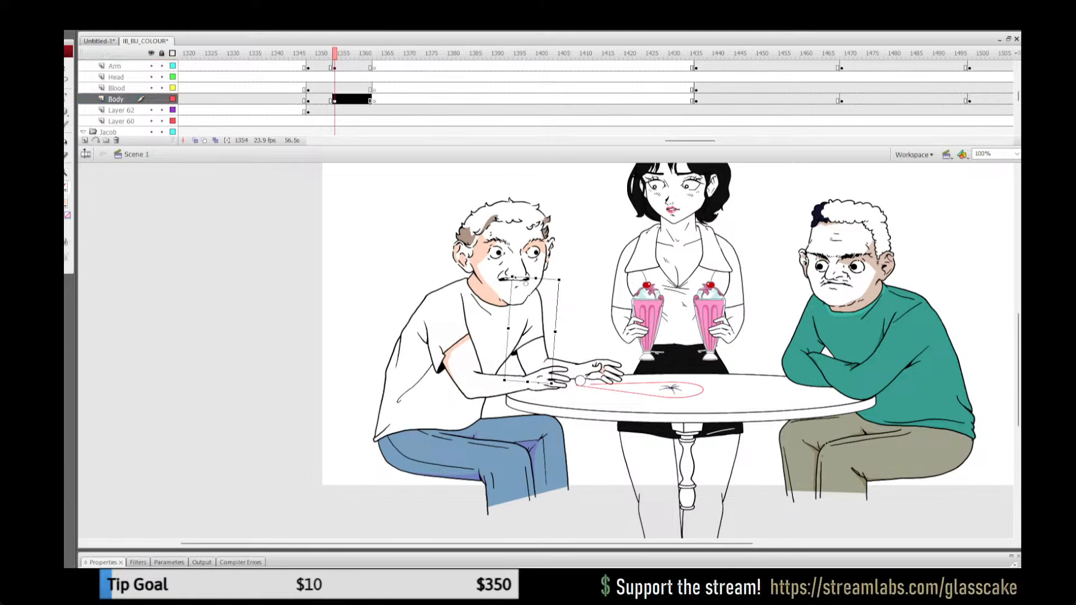
pyautogui.doubleClick(543, 330)
pyautogui.press('z')
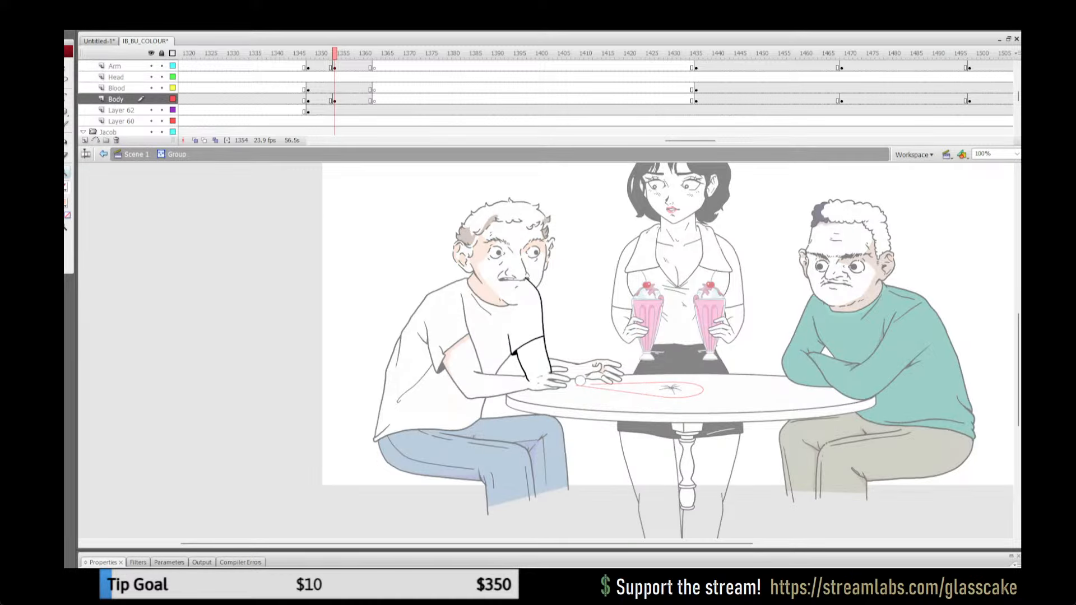
# Step: Outline a thin shadow along the sleeve hem and inner edge of the far upper arm and fill it with peach
pyautogui.click(534, 356)
pyautogui.click(542, 325)
pyautogui.press('y')
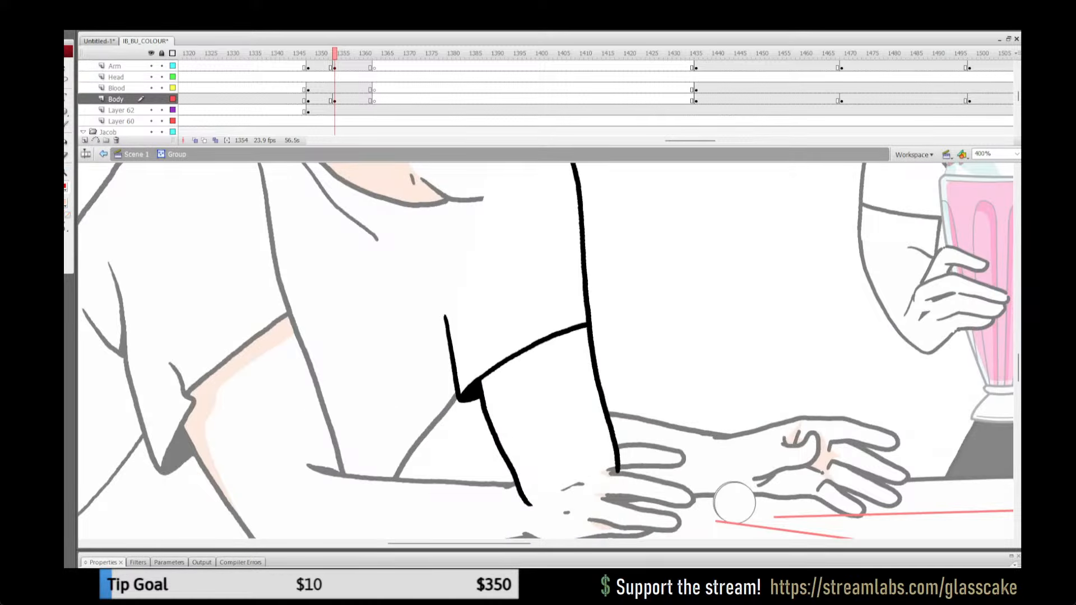
pyautogui.moveTo(490, 429)
pyautogui.mouseDown()
pyautogui.moveTo(491, 389)
pyautogui.moveTo(603, 335)
pyautogui.mouseUp()
pyautogui.press('k')
pyautogui.click(552, 345)
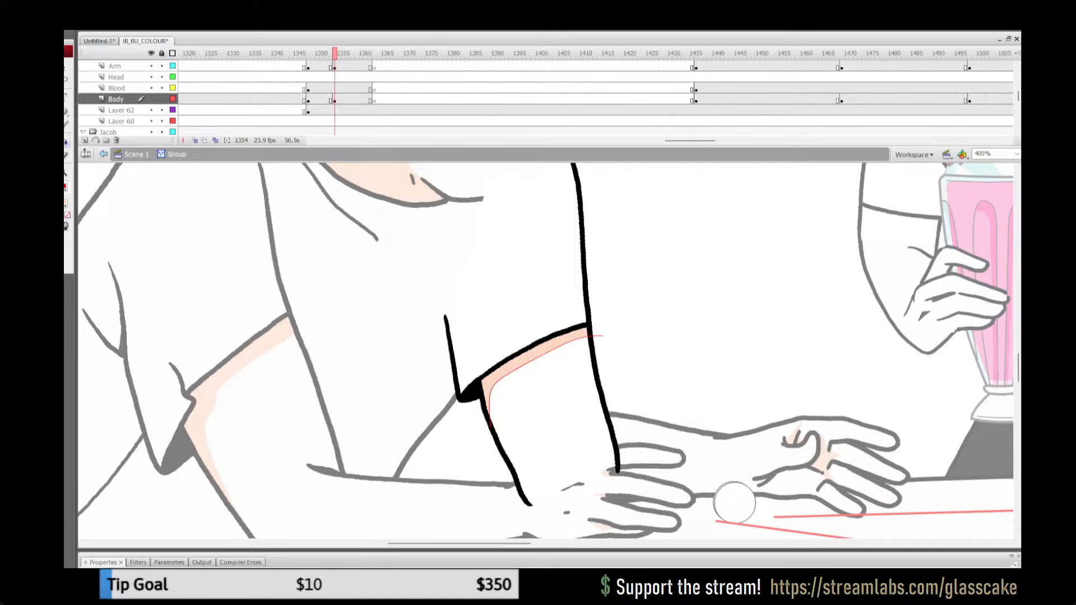
# Step: Remove the red shadow outline from the far upper arm at frame 1354 and leave its group
pyautogui.hotkey('ctrl', 'a')
pyautogui.click(66, 187)
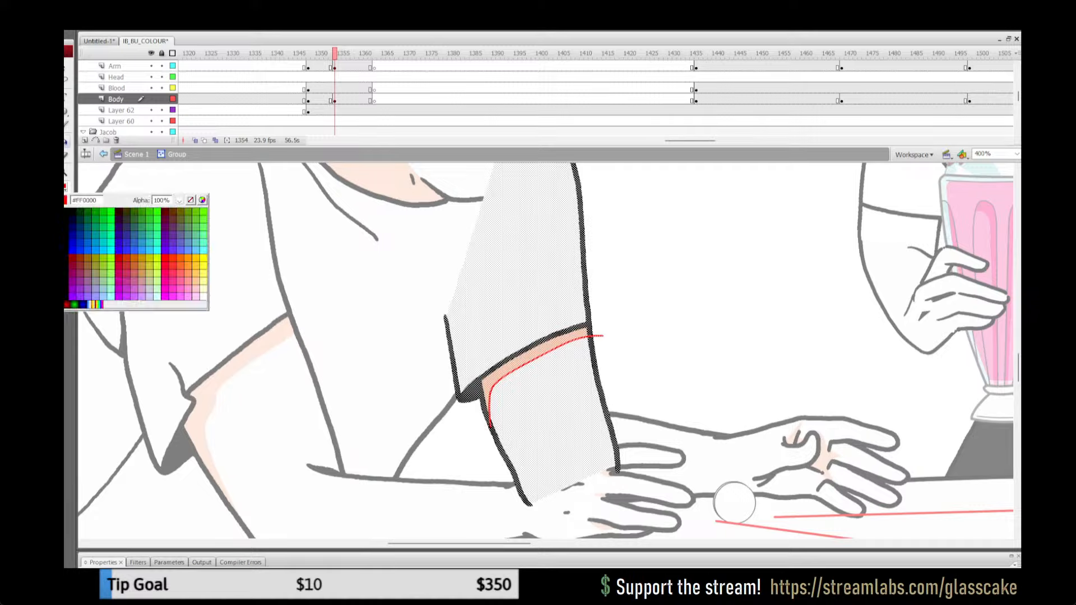
pyautogui.click(192, 198)
pyautogui.click(136, 155)
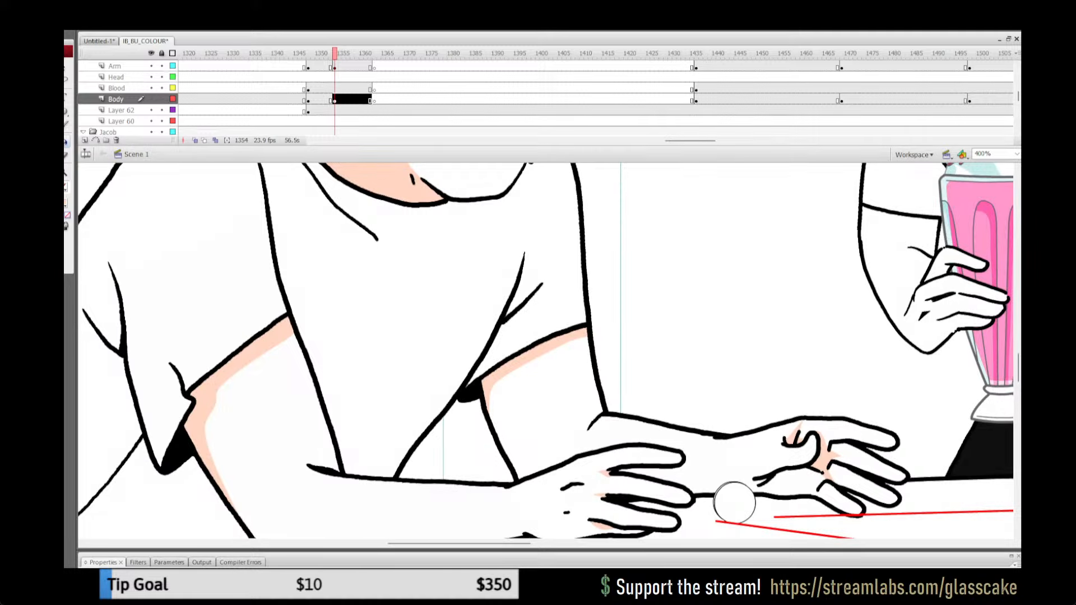
# Step: On Layer 62, blank out the jeans from frame 1363 and bring them back with a keyframe at frame 1435
pyautogui.hotkey('ctrl', '1')
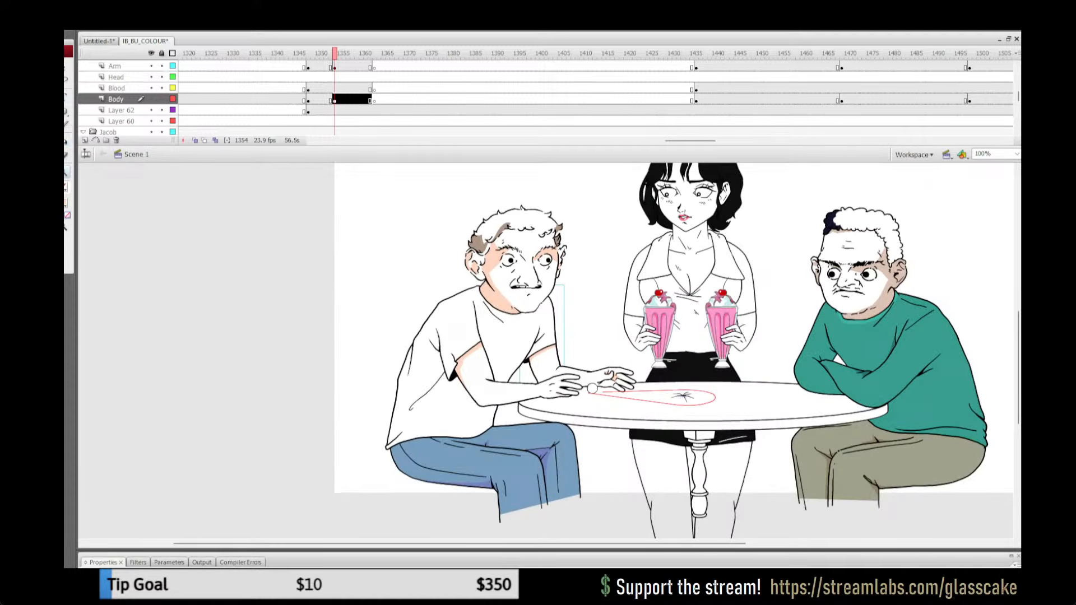
pyautogui.click(271, 100)
pyautogui.press('Return')
pyautogui.press('Return')
pyautogui.click(262, 89)
pyautogui.press('Return')
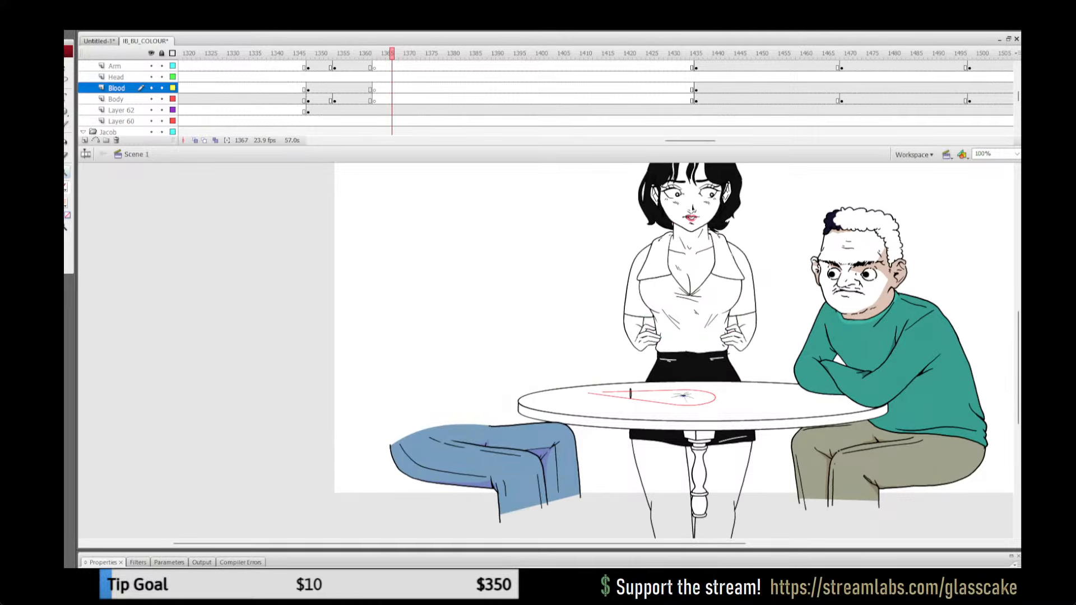
pyautogui.click(374, 111)
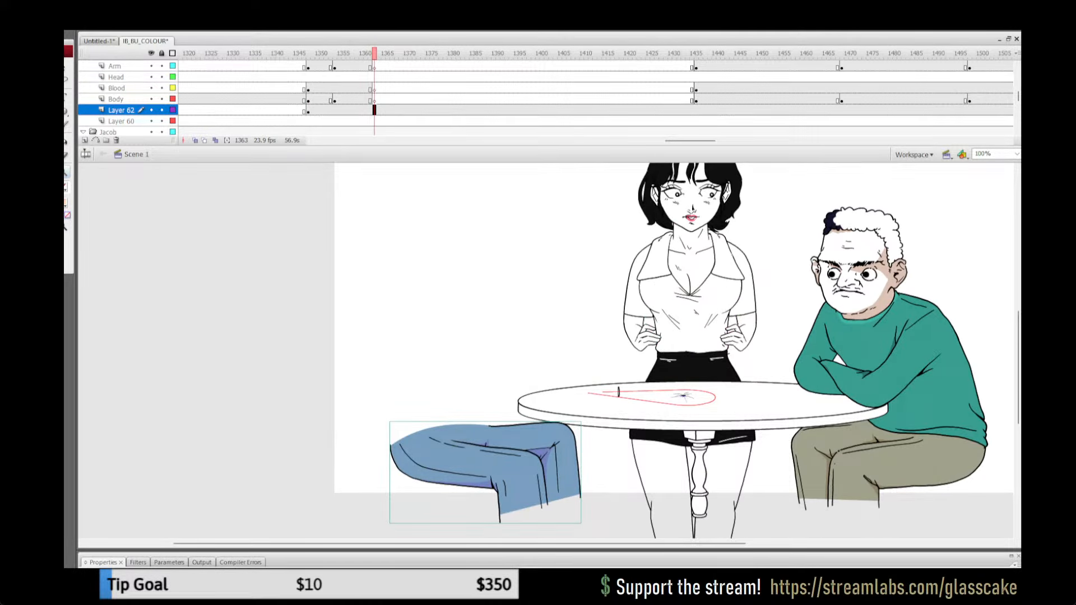
pyautogui.click(696, 111)
pyautogui.click(374, 111)
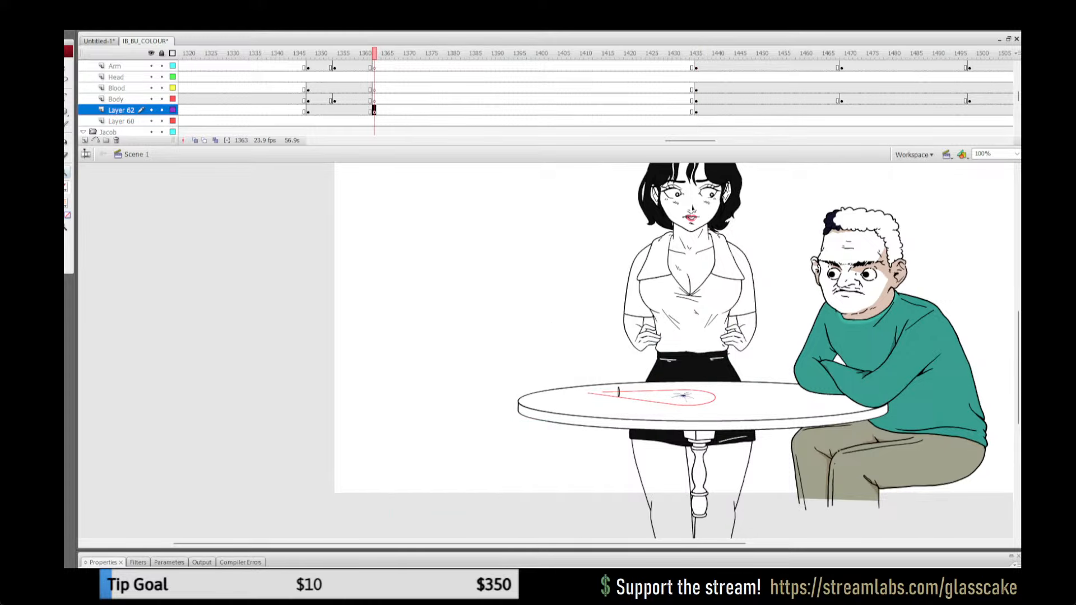
# Step: Play back the shot with the adjusted jeans layer, fit the whole scene in view and save the document
pyautogui.click(352, 88)
pyautogui.press('Return')
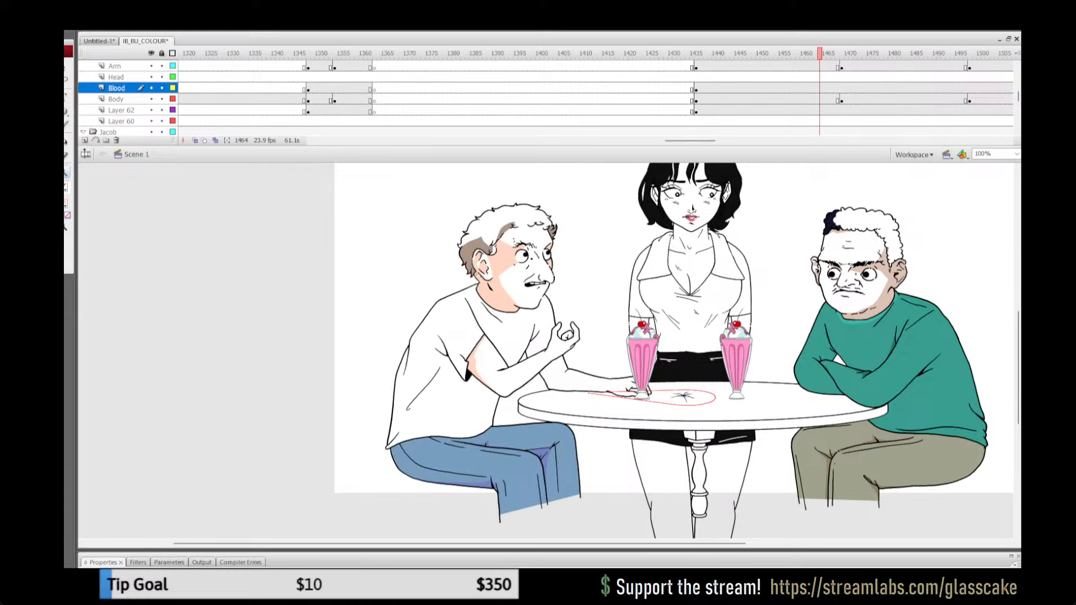
pyautogui.hotkey('ctrl', '2')
pyautogui.hotkey('ctrl', 's')
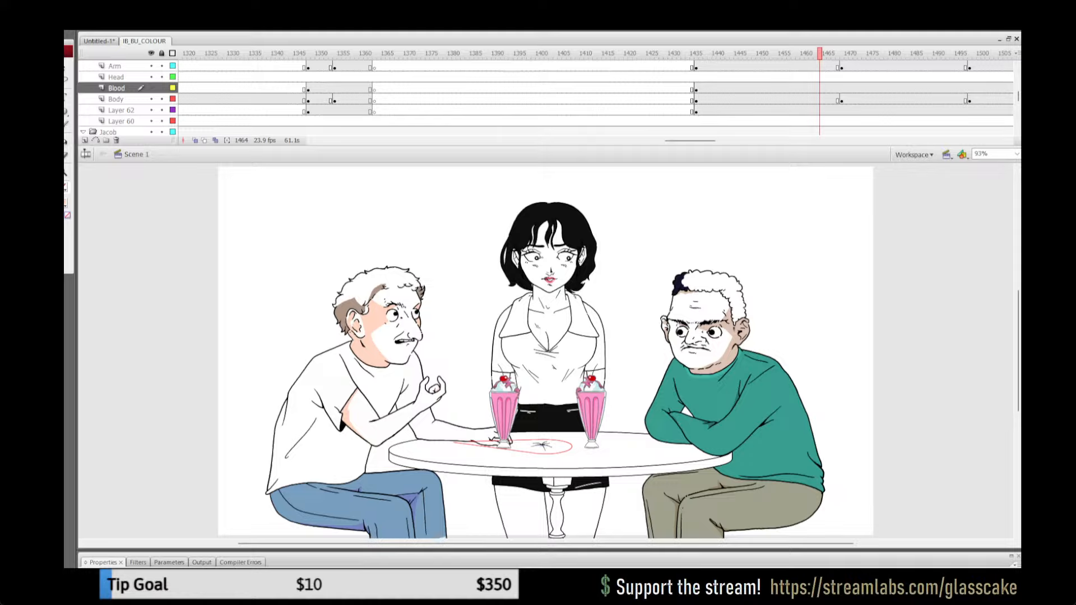
# Step: Play back the table shots from frames 1349, 1440 and 1556 to examine the men's arms and the waitress's movement
pyautogui.click(312, 88)
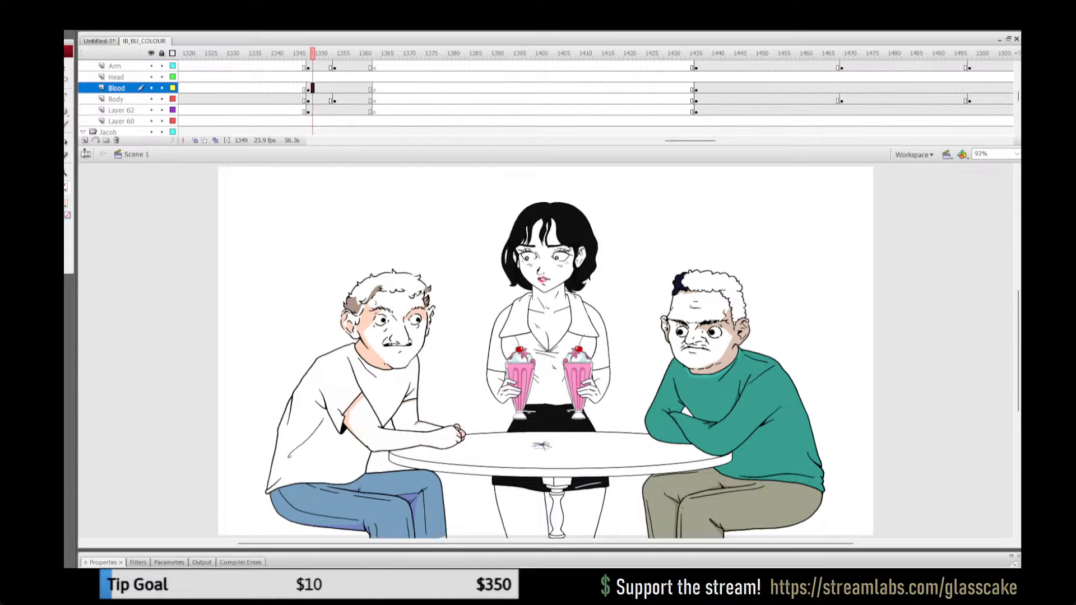
pyautogui.press('Return')
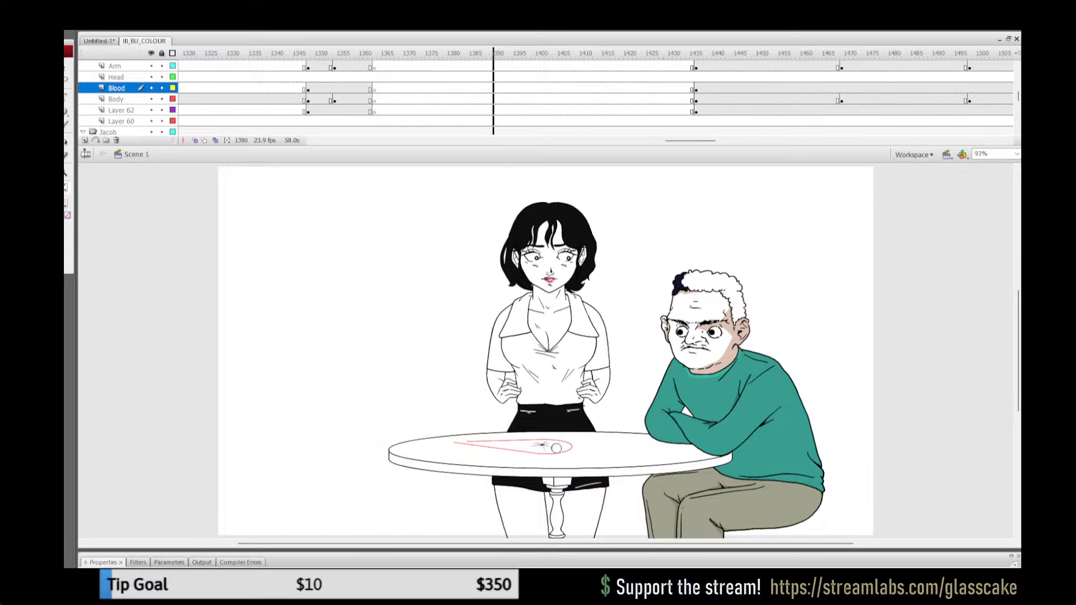
pyautogui.press('Return')
pyautogui.click(714, 78)
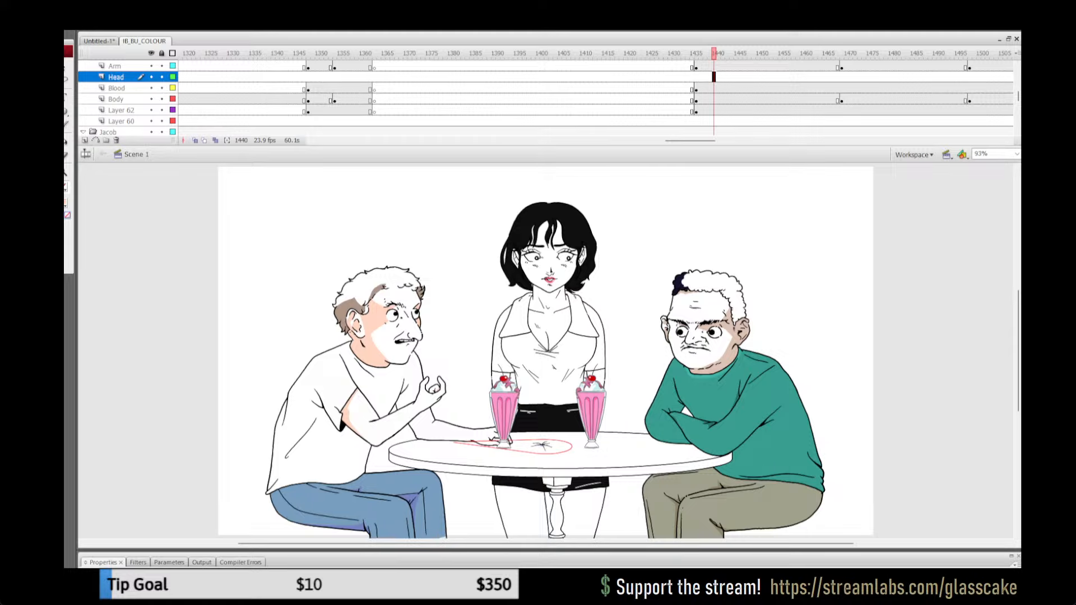
pyautogui.press('Return')
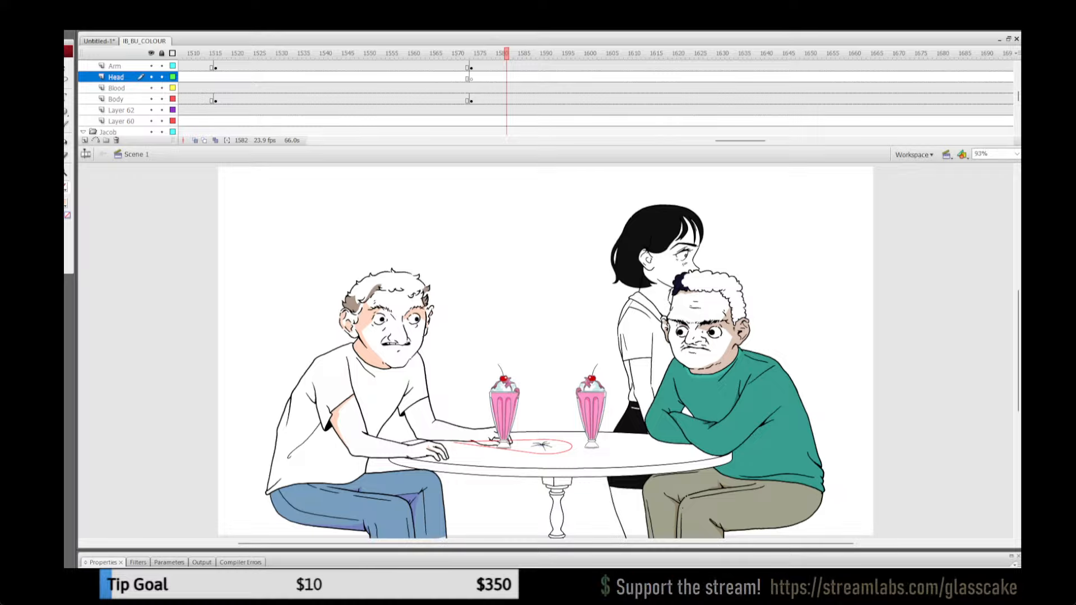
pyautogui.click(392, 67)
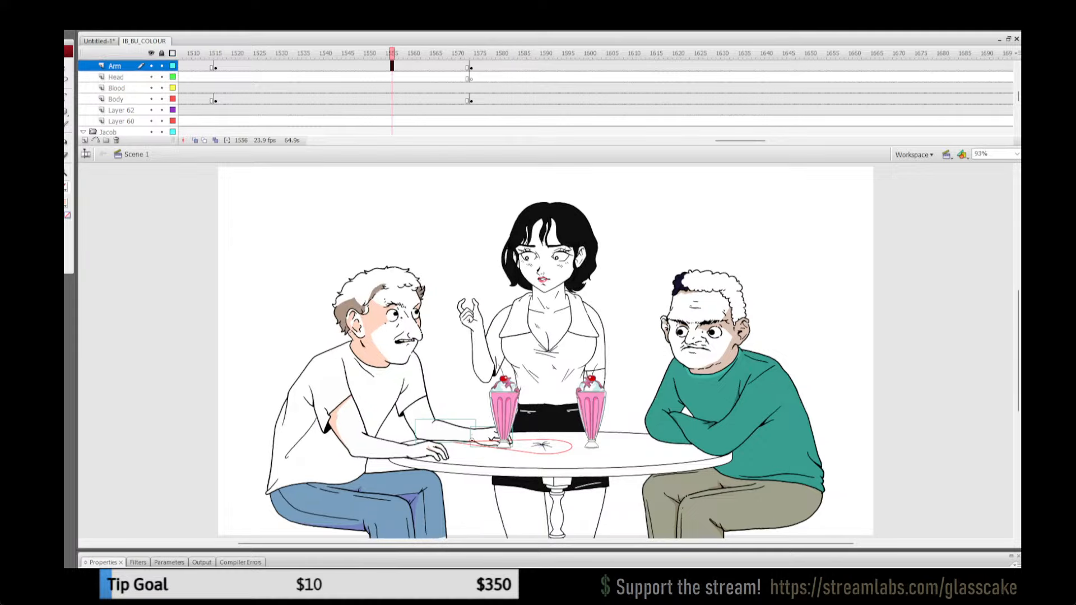
pyautogui.press('Return')
pyautogui.press('Return')
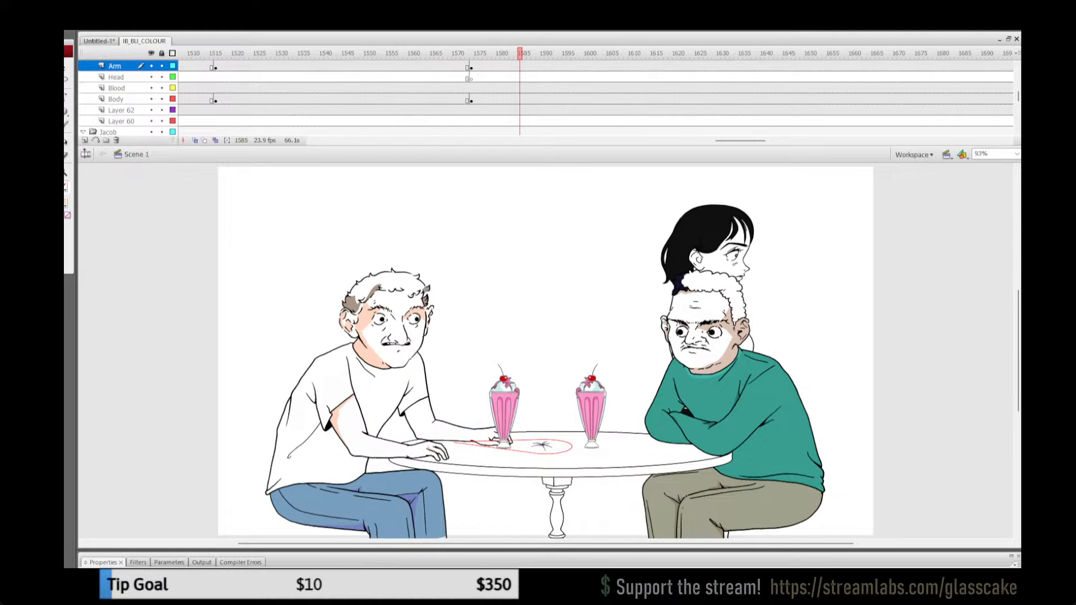
# Step: Lock all layers and review the animation around frame 1523 and the close-up of the hand before frame 1347
pyautogui.click(172, 53)
pyautogui.click(173, 53)
pyautogui.click(162, 53)
pyautogui.moveTo(193, 53); pyautogui.dragTo(247, 54)
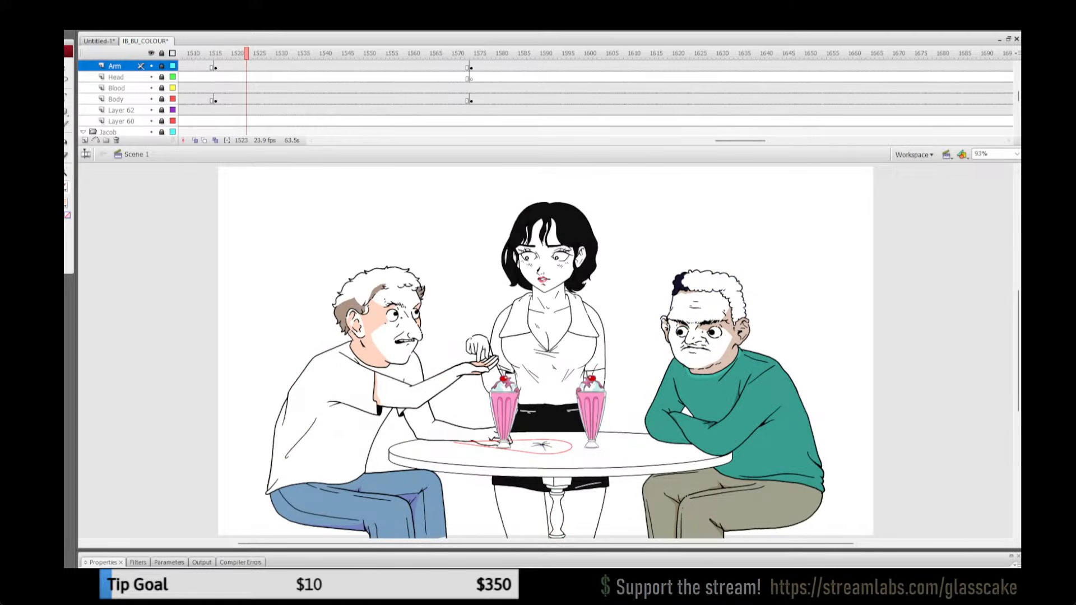
pyautogui.moveTo(739, 140); pyautogui.dragTo(673, 140)
pyautogui.click(586, 89)
pyautogui.press('Return')
pyautogui.press('Return')
pyautogui.click(612, 54)
pyautogui.moveTo(613, 54); pyautogui.dragTo(538, 54)
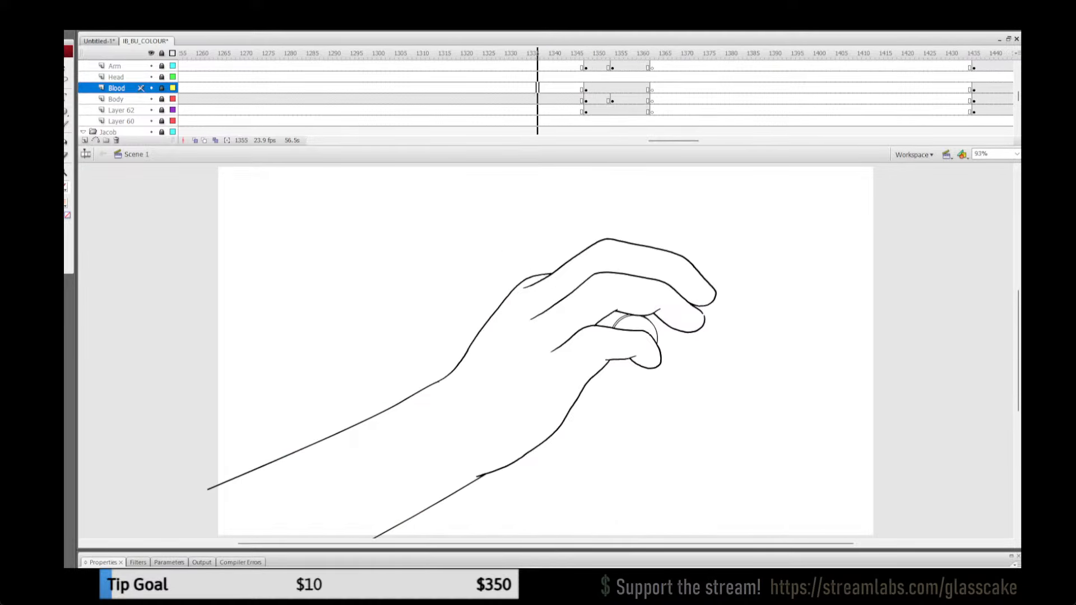
# Step: Play back the earlier table shot and examine the white-shirted man's arms at frame 1139
pyautogui.moveTo(673, 141); pyautogui.dragTo(629, 140)
pyautogui.click(436, 110)
pyautogui.press('Return')
pyautogui.press('Return')
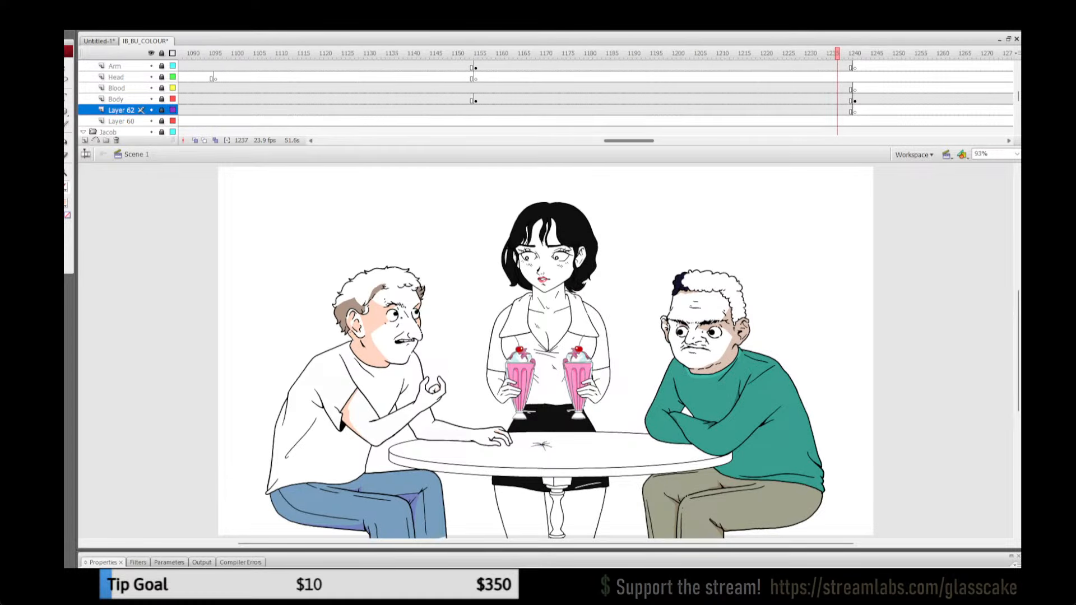
pyautogui.click(431, 99)
pyautogui.click(405, 88)
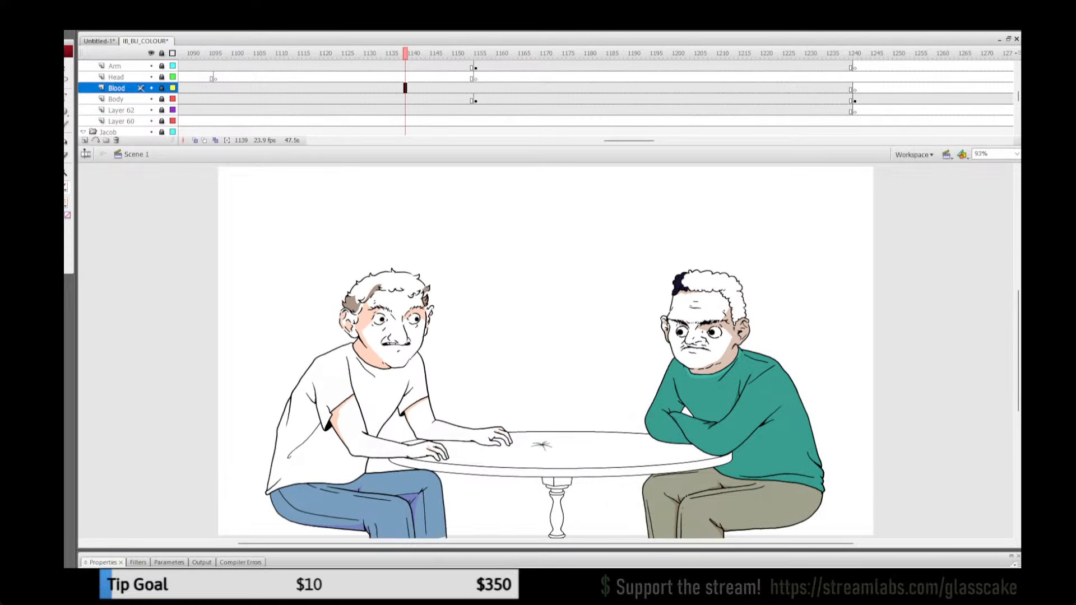
# Step: Unlock all layers and compare the white-shirted man's far upper arm at frames 1139, 1449 and 1484
pyautogui.click(162, 53)
pyautogui.click(504, 347)
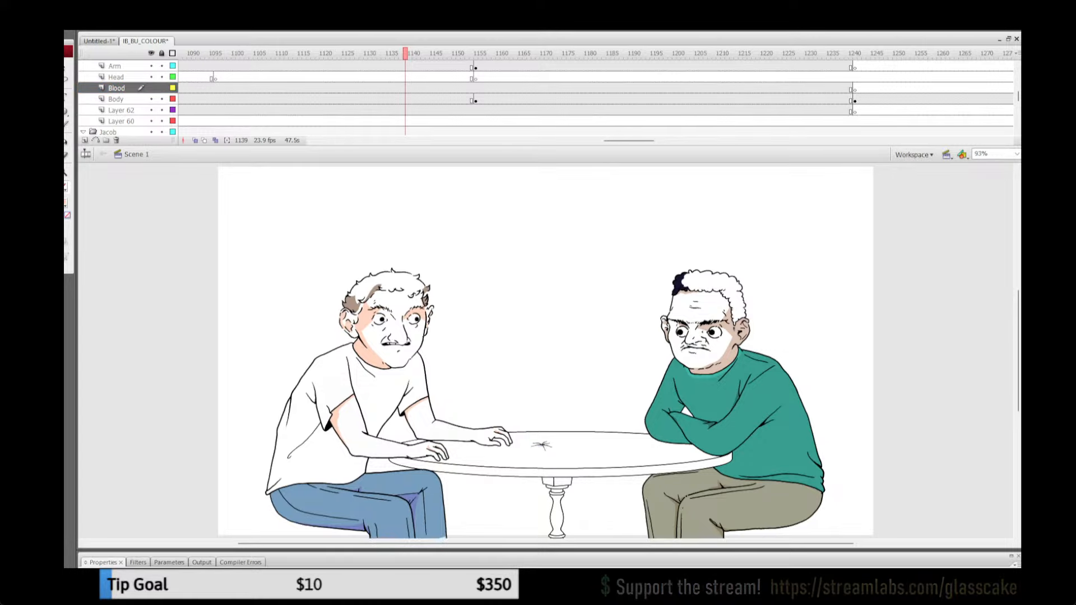
pyautogui.click(417, 392)
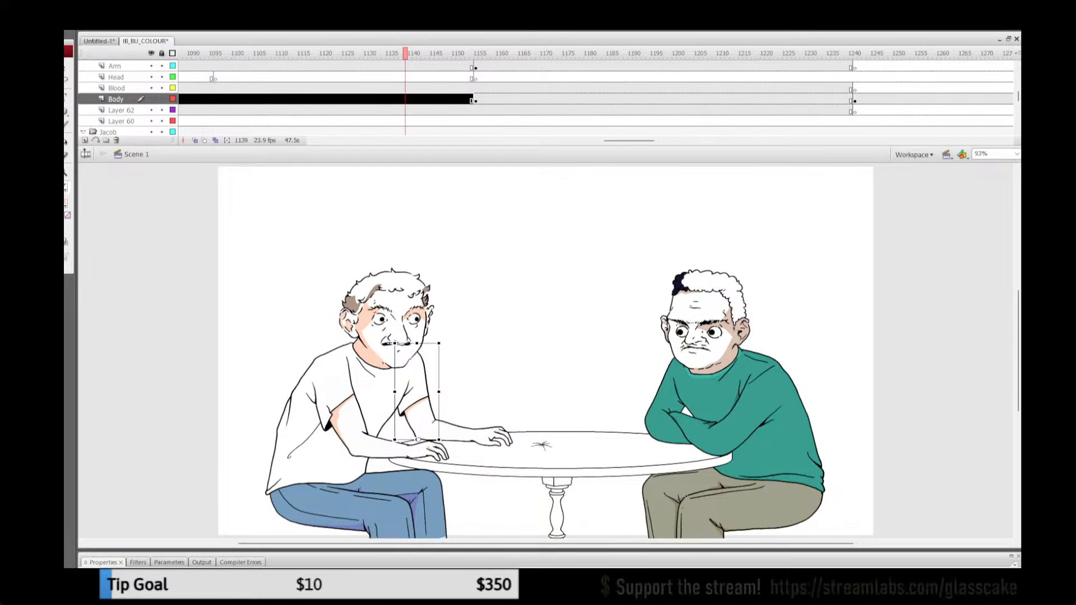
pyautogui.click(630, 100)
pyautogui.moveTo(630, 140); pyautogui.dragTo(693, 141)
pyautogui.click(666, 99)
pyautogui.click(692, 99)
pyautogui.click(710, 99)
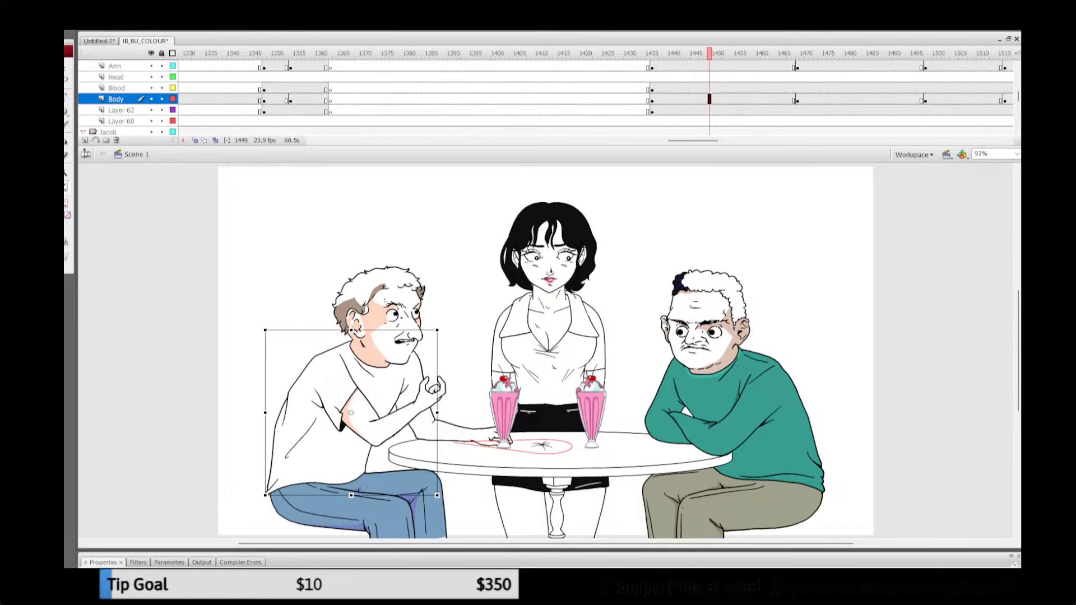
pyautogui.press('Escape')
pyautogui.click(863, 88)
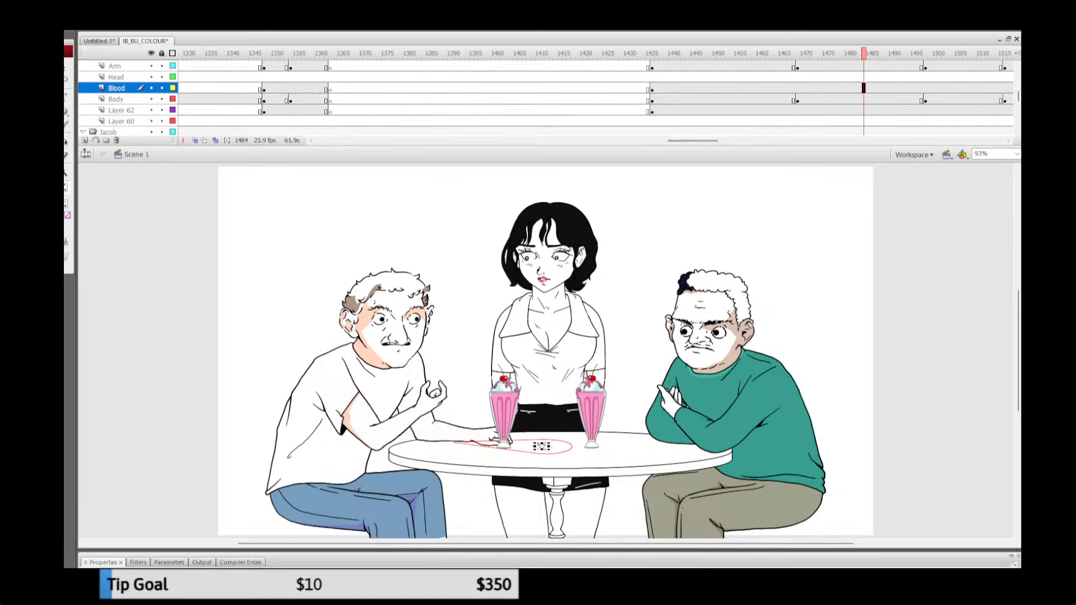
pyautogui.click(736, 99)
# Step: Go to frame 989 and select the white-shirted man's shaded far upper arm on the Body layer
pyautogui.moveTo(693, 141); pyautogui.dragTo(589, 141)
pyautogui.click(334, 100)
pyautogui.click(264, 99)
pyautogui.click(405, 88)
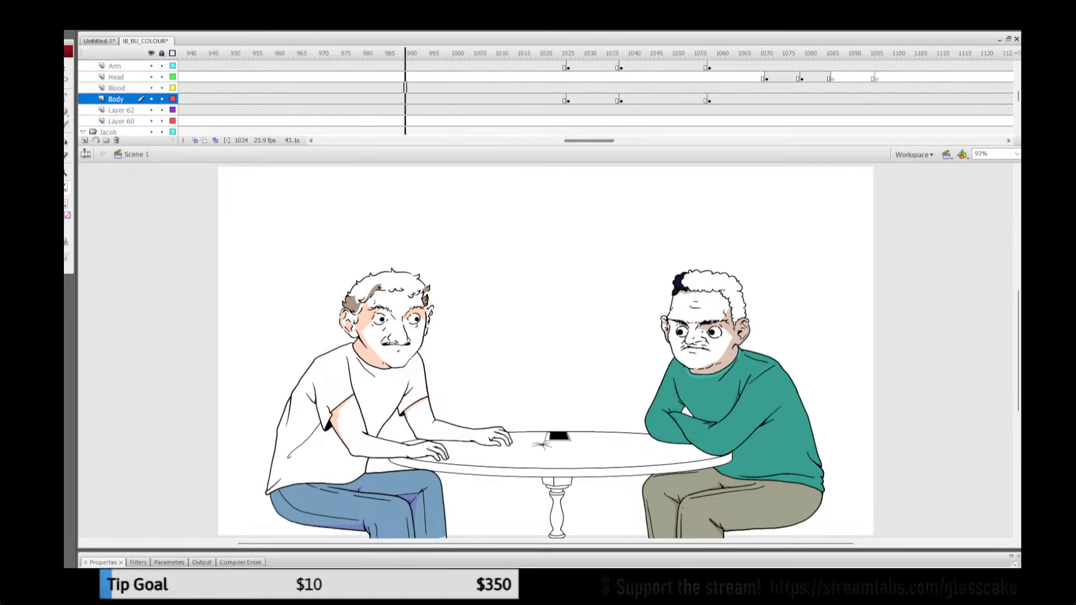
pyautogui.click(116, 100)
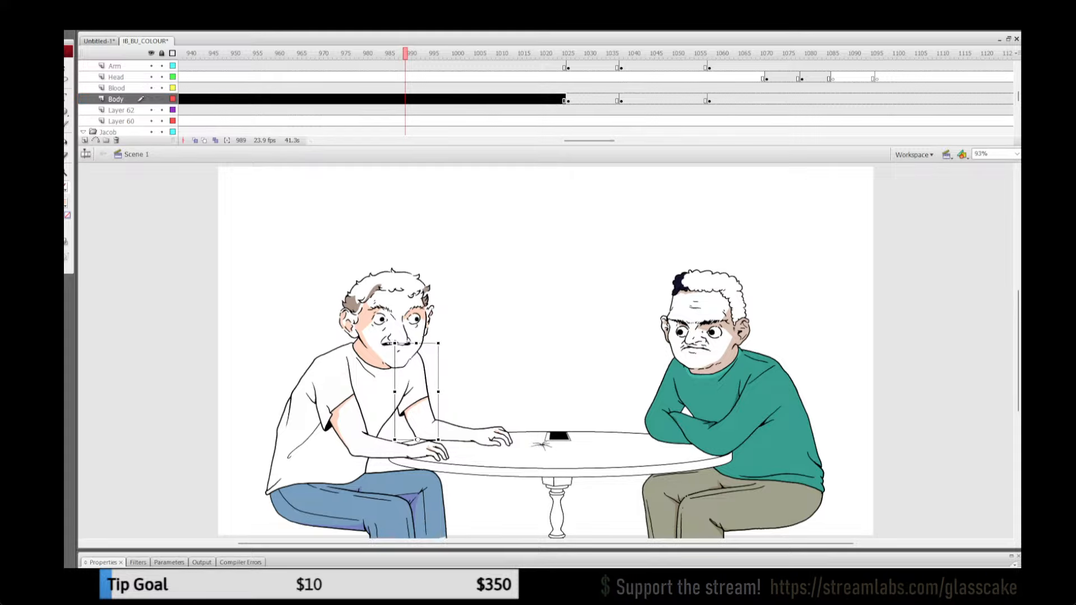
# Step: Lock every layer except the Body layer
pyautogui.click(162, 54)
pyautogui.click(162, 111)
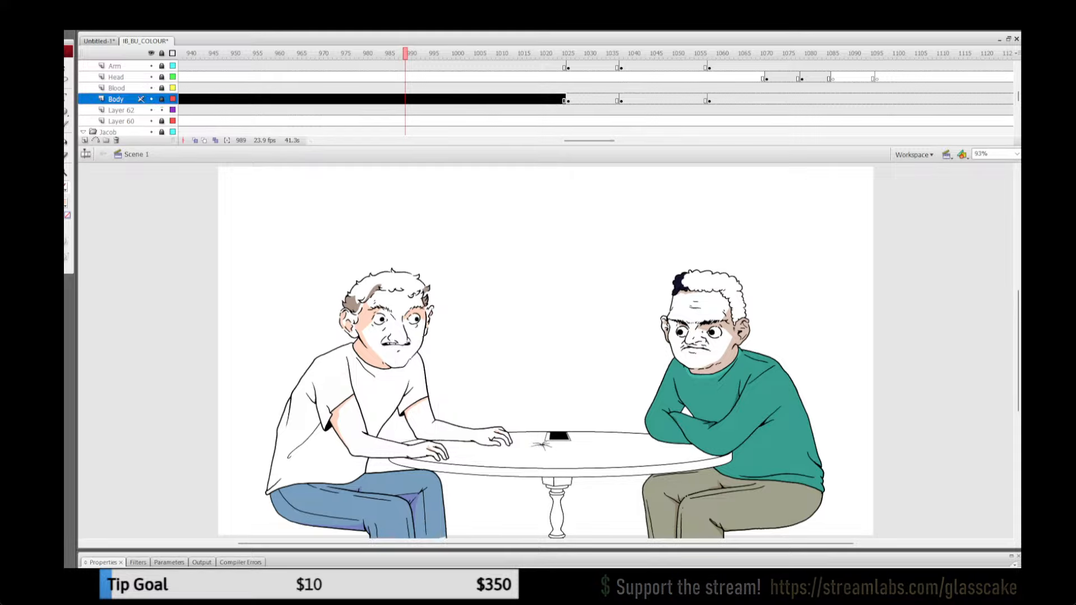
pyautogui.click(162, 110)
pyautogui.click(162, 99)
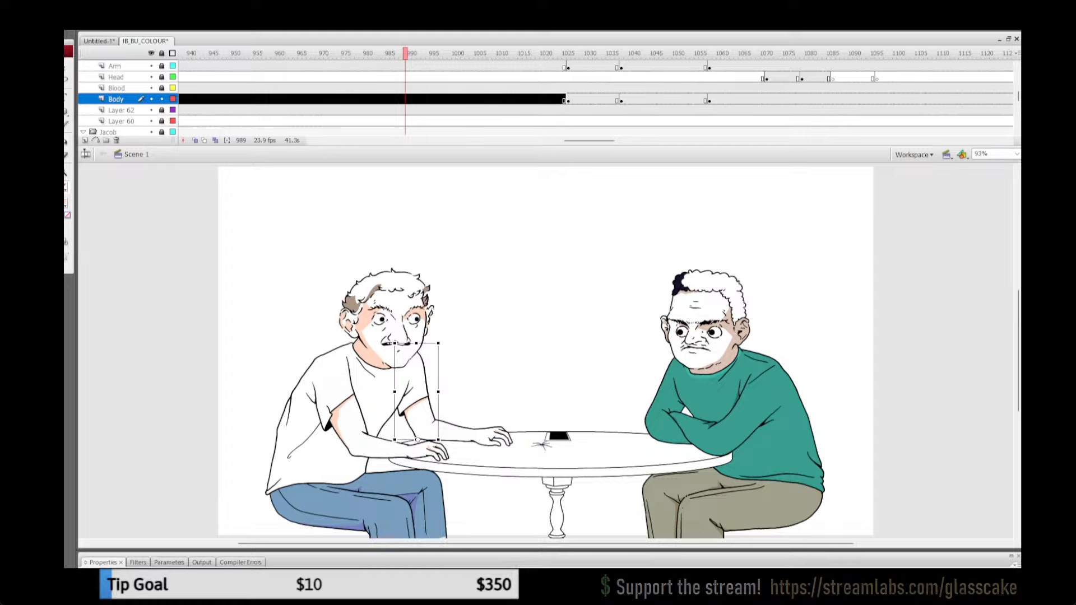
# Step: Try to delete the white-shirted man's far upper arm from the Body layer at frame 1474, and undo the deletion
pyautogui.moveTo(589, 140); pyautogui.dragTo(694, 141)
pyautogui.click(679, 110)
pyautogui.click(718, 110)
pyautogui.click(829, 100)
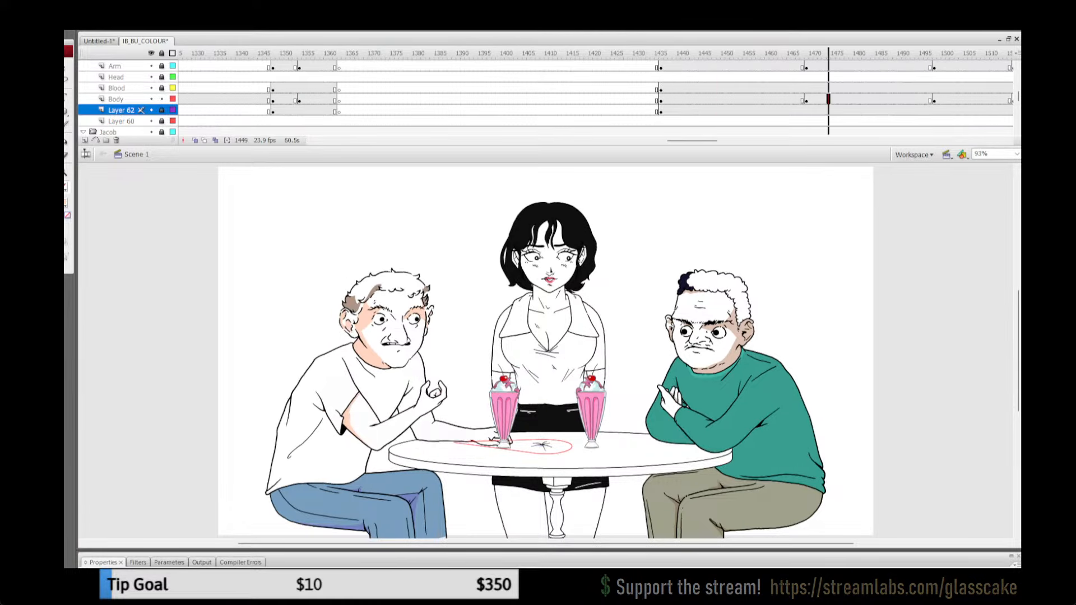
pyautogui.press('Escape')
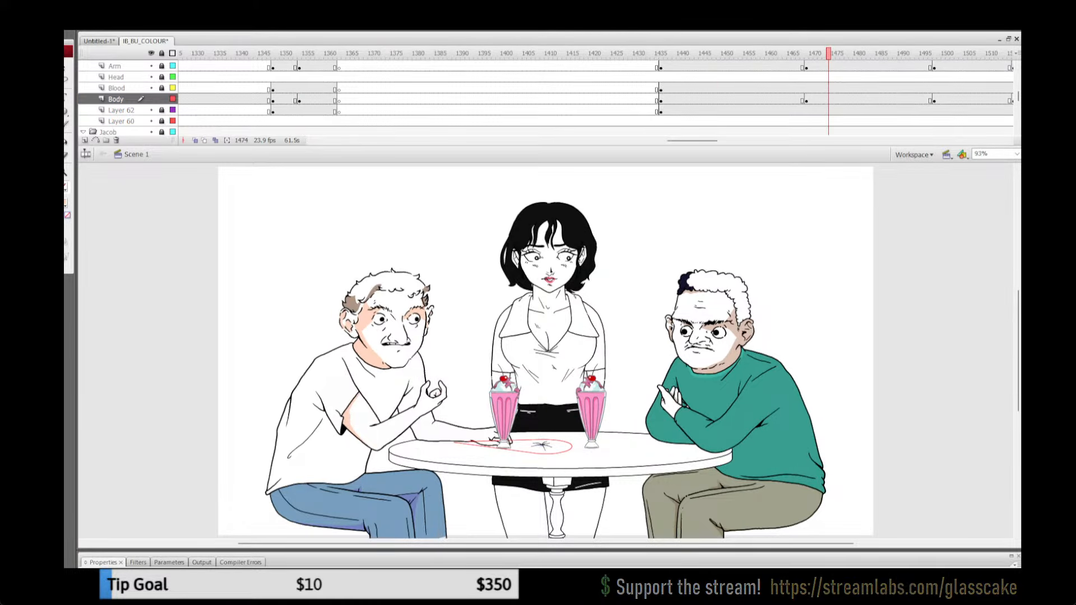
pyautogui.click(413, 404)
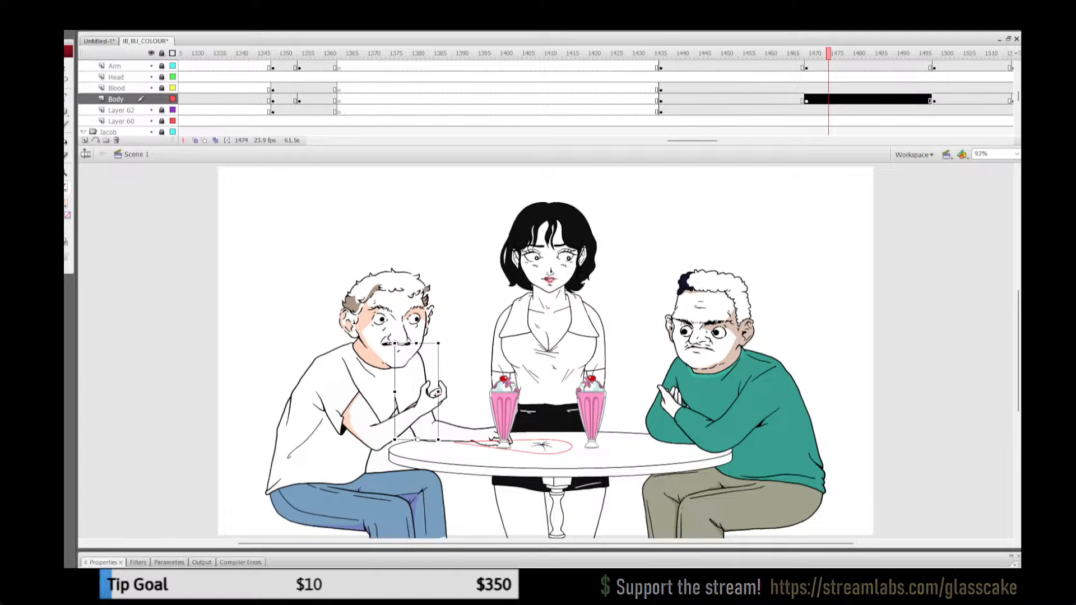
pyautogui.press('Delete')
pyautogui.click(425, 381)
pyautogui.press('Delete')
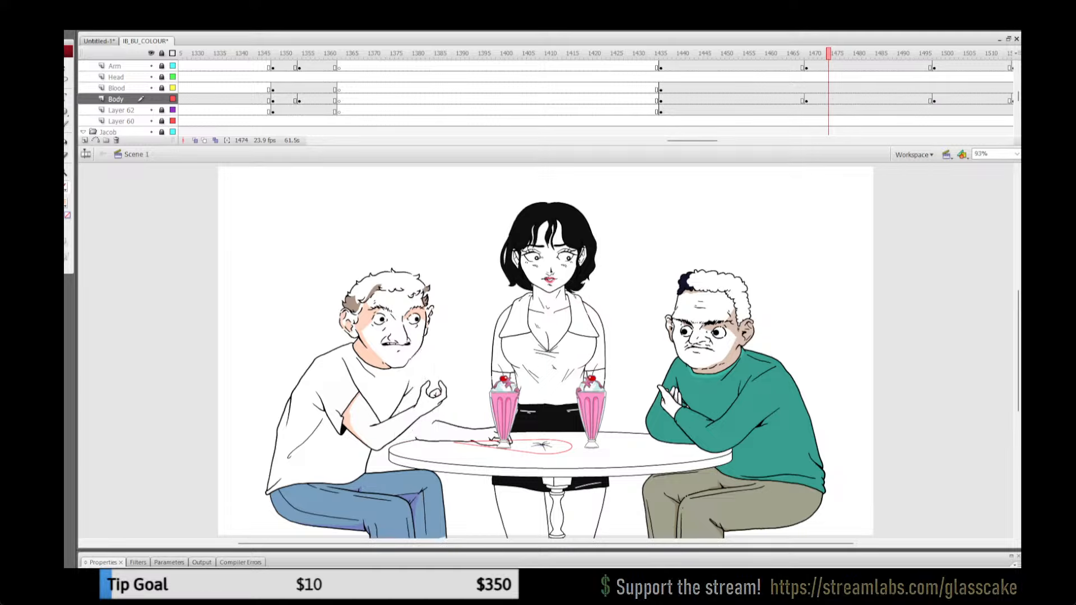
pyautogui.hotkey('ctrl', 'z')
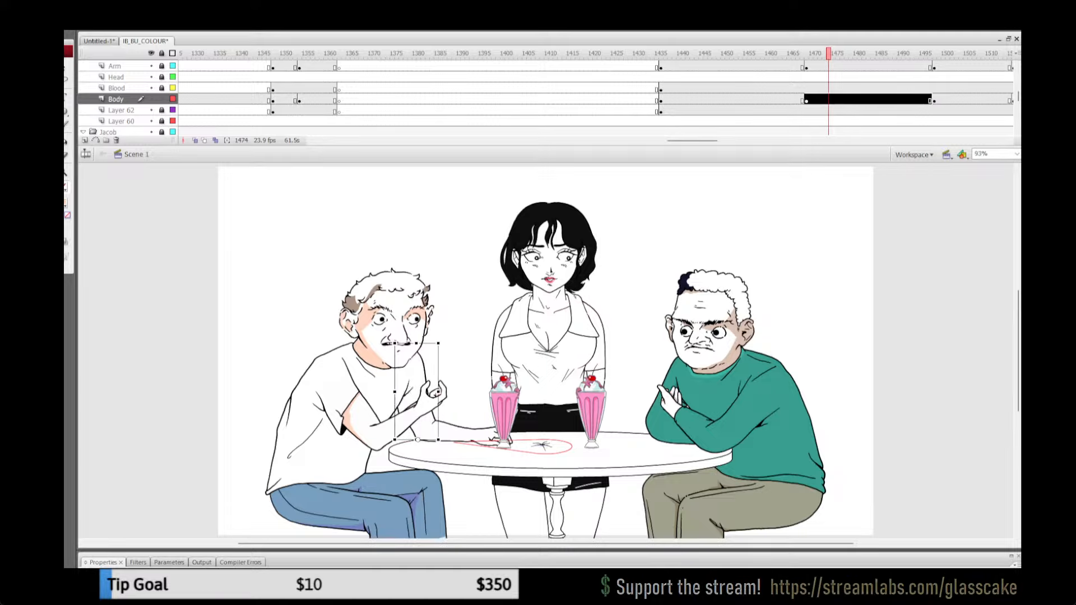
# Step: Check the hand close-up at frame 1339 and go to frame 1447 of the table shot
pyautogui.click(322, 76)
pyautogui.click(233, 76)
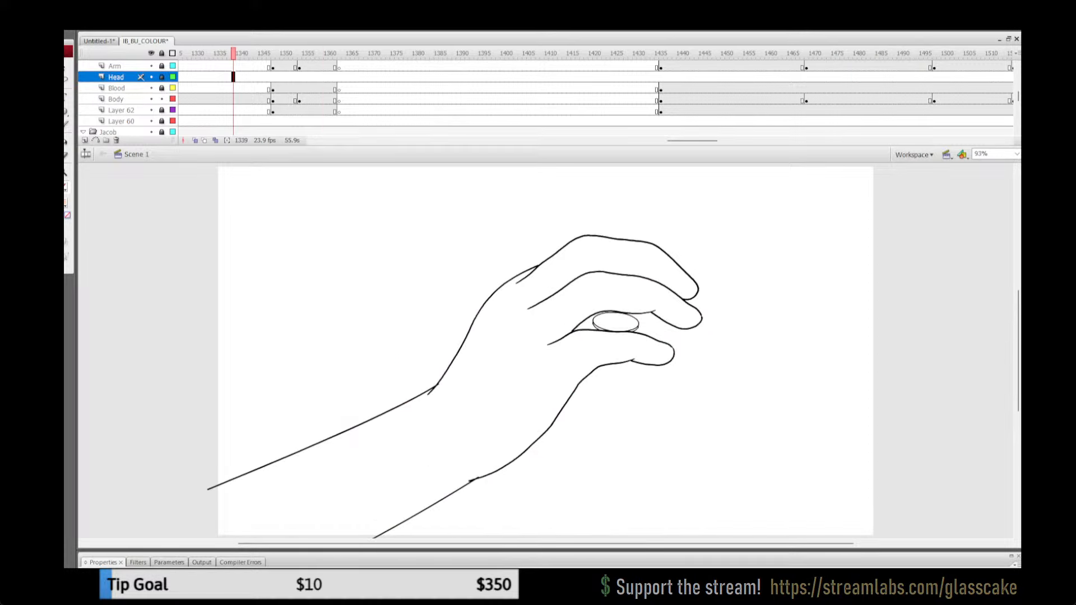
pyautogui.click(710, 88)
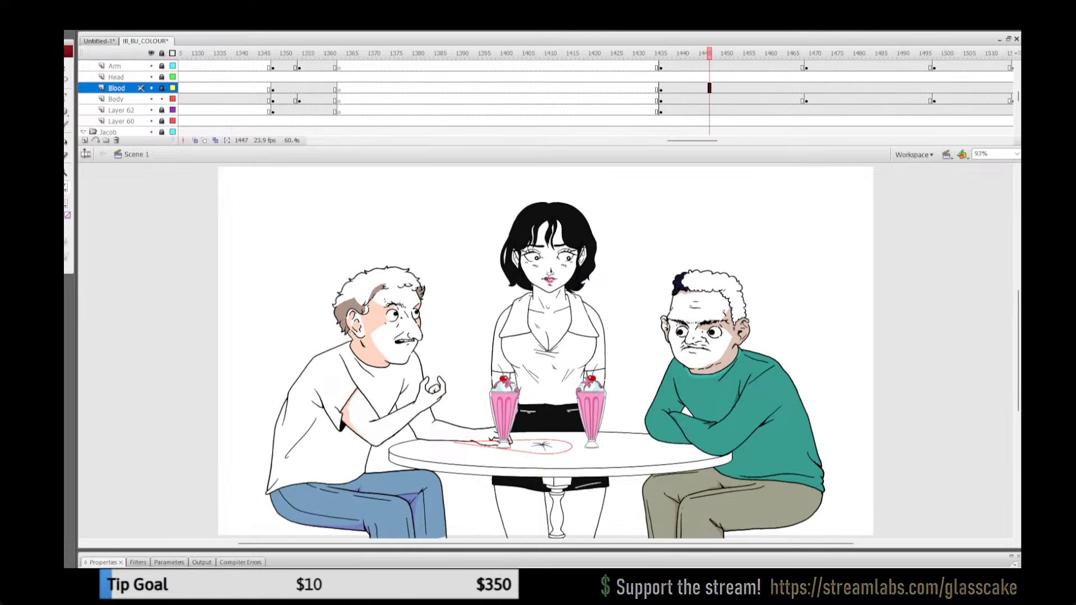
# Step: Unlock all layers and select the white-shirted man's hand resting on the table in the Arm layer at frame 1238
pyautogui.click(842, 77)
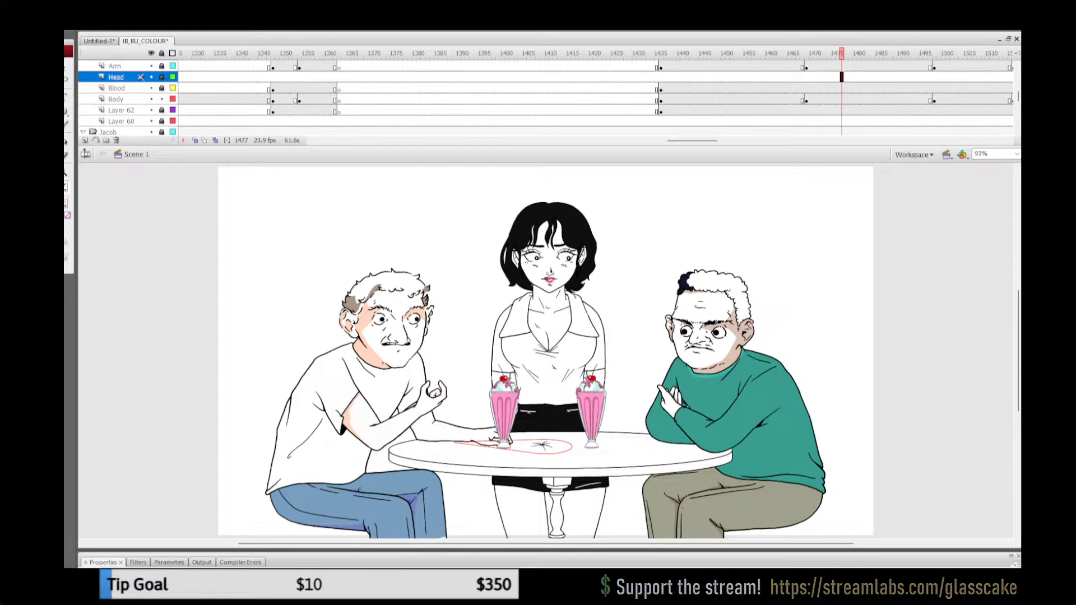
pyautogui.moveTo(693, 141)
pyautogui.mouseDown()
pyautogui.moveTo(701, 141)
pyautogui.moveTo(668, 141)
pyautogui.mouseUp()
pyautogui.click(577, 99)
pyautogui.click(568, 100)
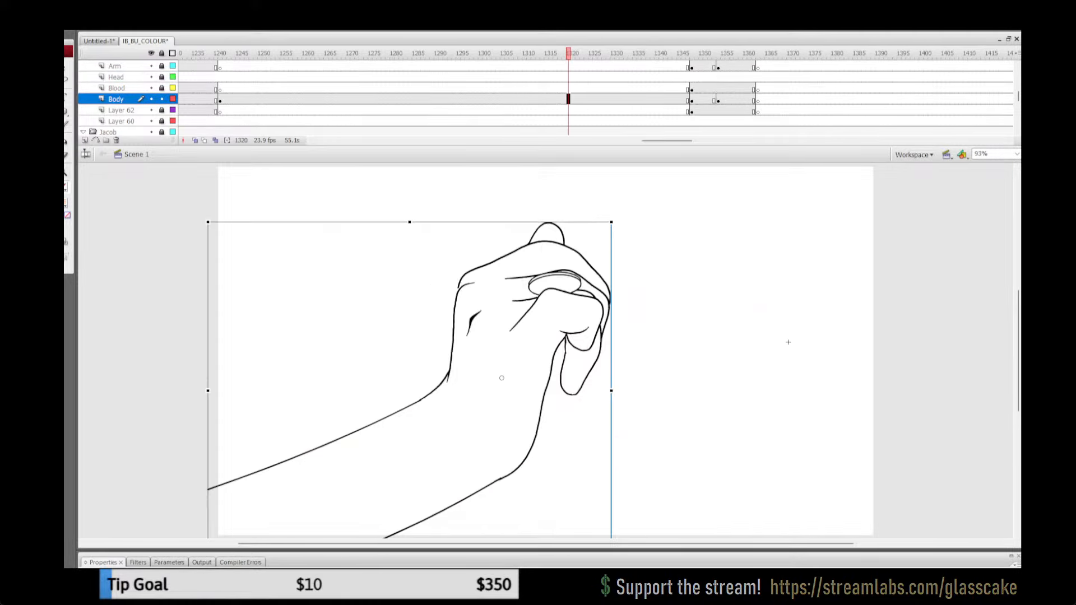
pyautogui.click(207, 88)
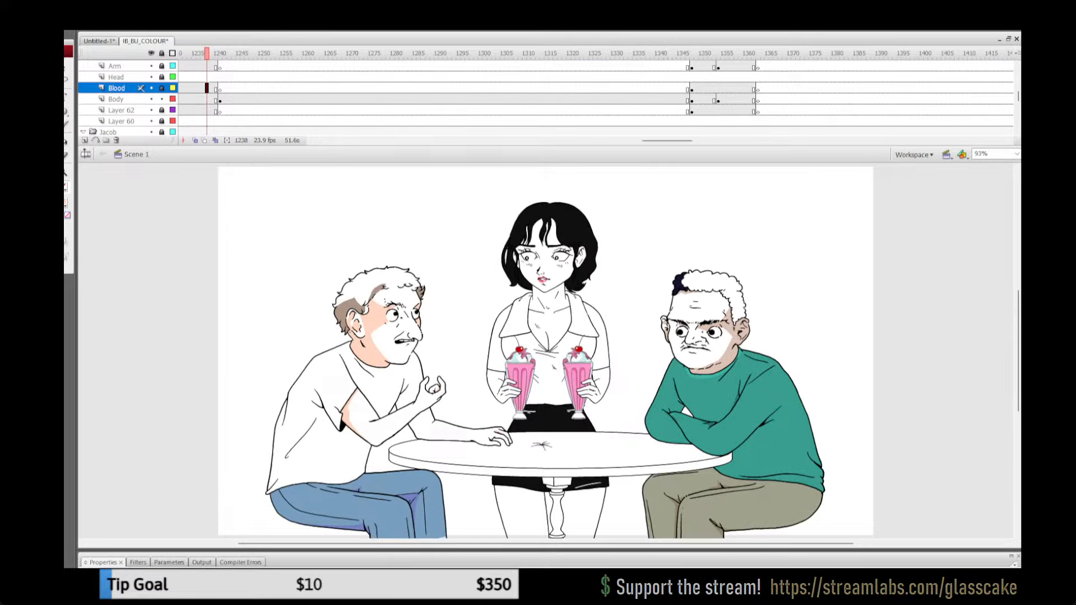
pyautogui.click(168, 224)
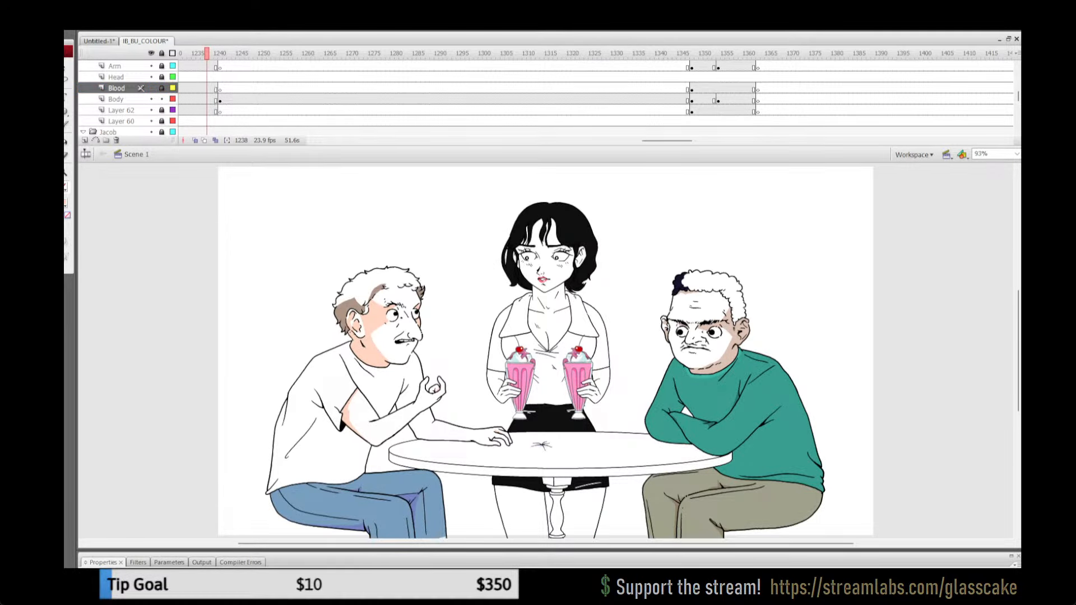
pyautogui.click(161, 53)
pyautogui.click(161, 53)
pyautogui.click(492, 436)
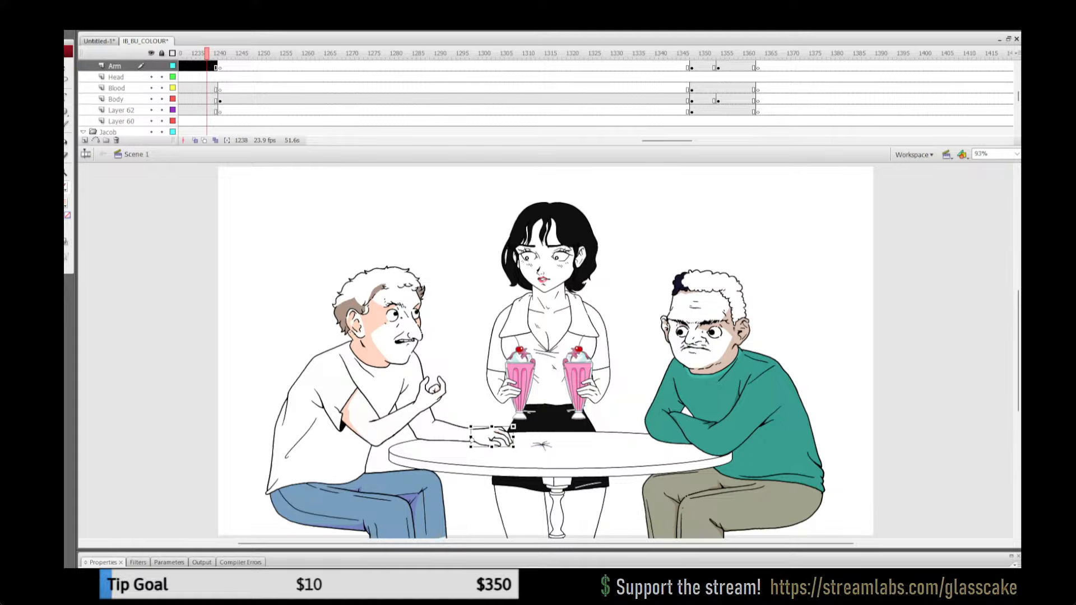
# Step: Cut the white-shirted man's tabletop hand on the Arm layer at frame 1450 and paste it in place
pyautogui.moveTo(667, 141); pyautogui.dragTo(700, 141)
pyautogui.click(594, 54)
pyautogui.click(692, 54)
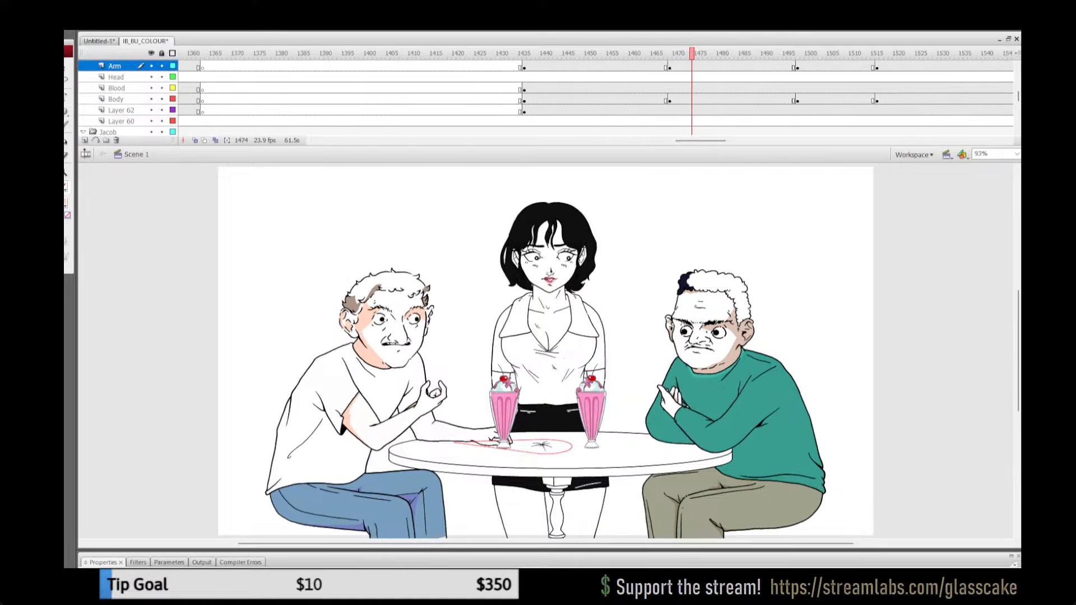
pyautogui.click(586, 54)
pyautogui.click(115, 66)
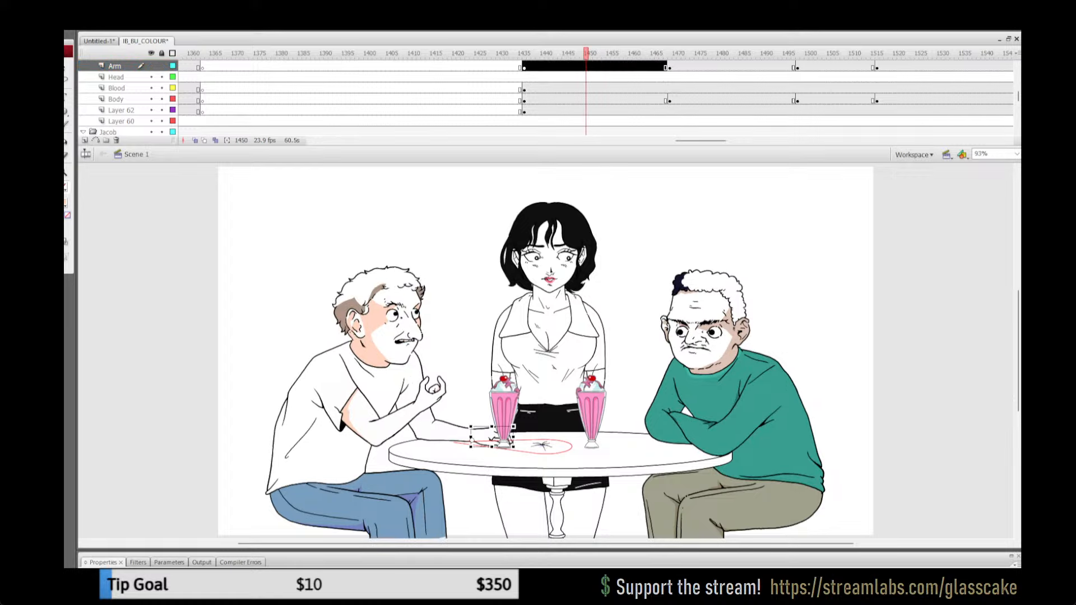
pyautogui.hotkey('ctrl', 'x')
pyautogui.hotkey('ctrl', 'shift', 'v')
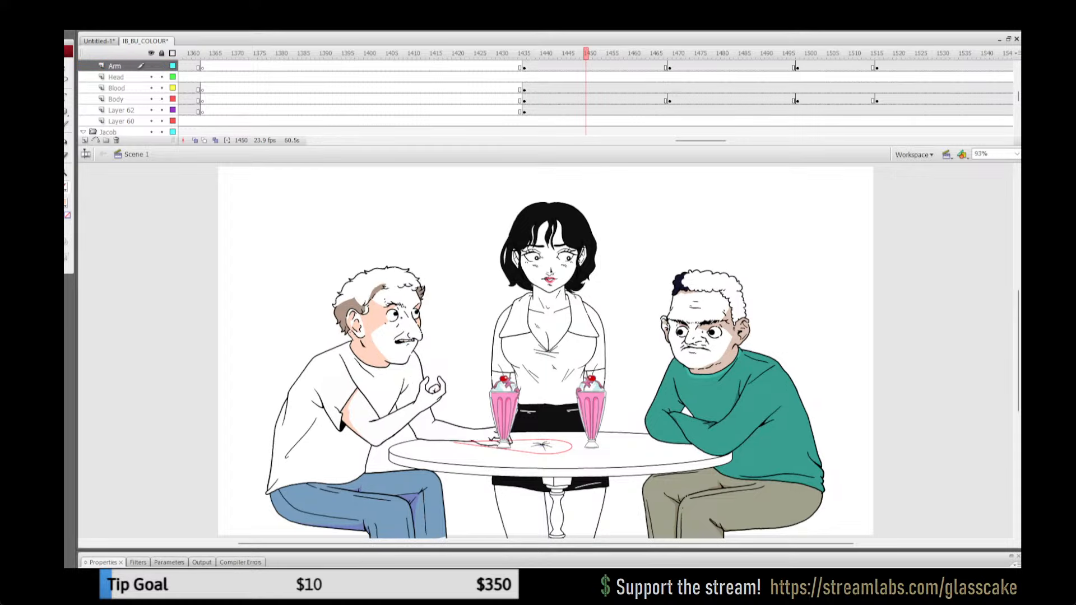
# Step: Cut the tabletop hand on the Arm layer at frame 1475, paste it in place and deselect it
pyautogui.click(696, 54)
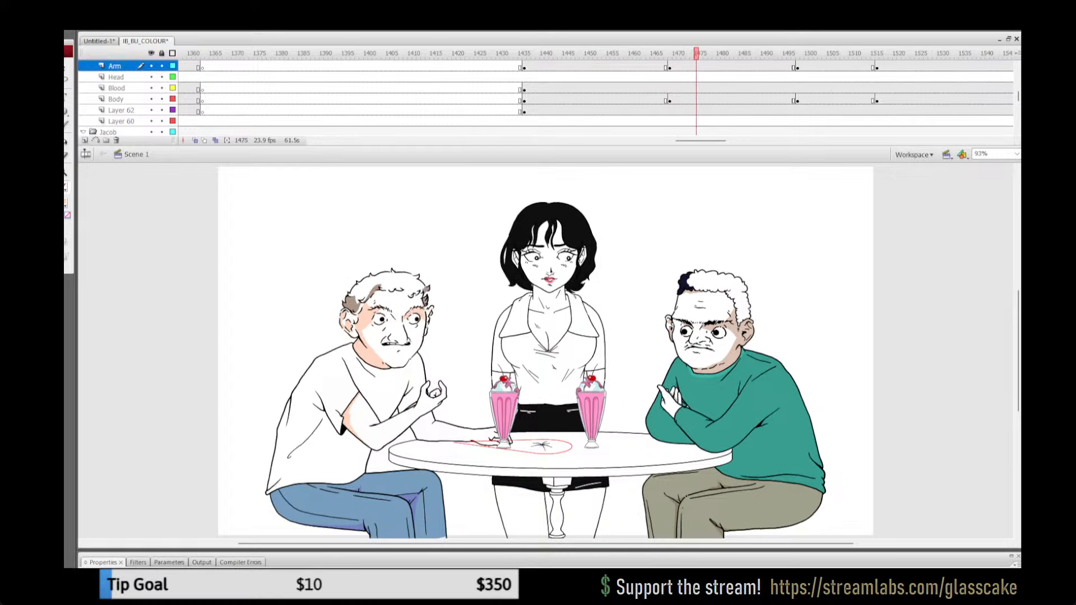
pyautogui.click(115, 66)
pyautogui.hotkey('ctrl', 'x')
pyautogui.hotkey('ctrl', 'shift', 'v')
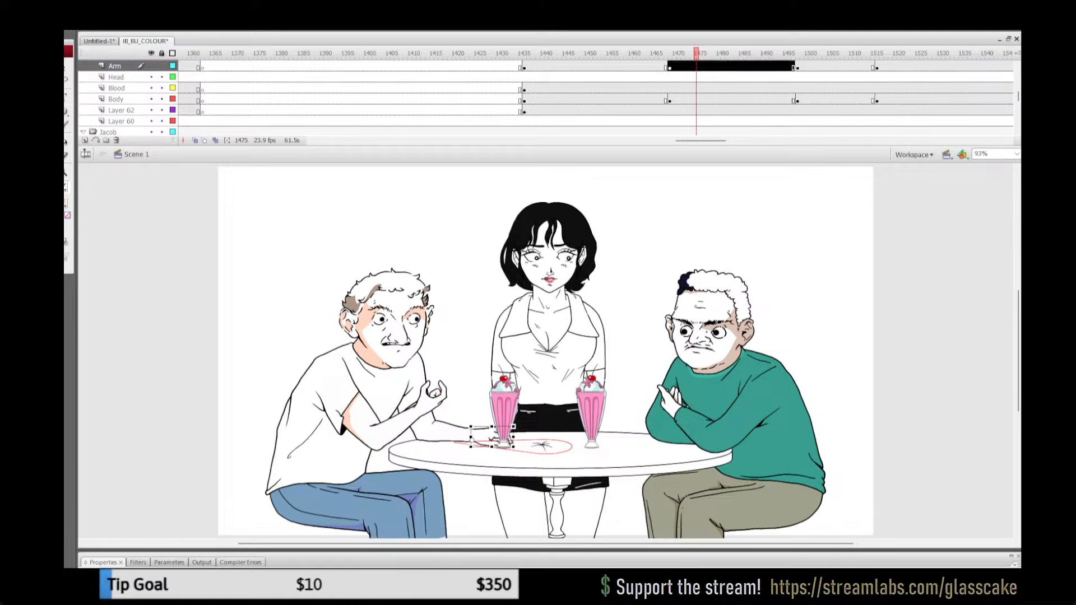
pyautogui.press('Escape')
# Step: Play the shot through to frame 1505, then cut the Arm layer's tabletop hand there and paste it in place
pyautogui.moveTo(653, 54); pyautogui.dragTo(683, 54)
pyautogui.press('Return')
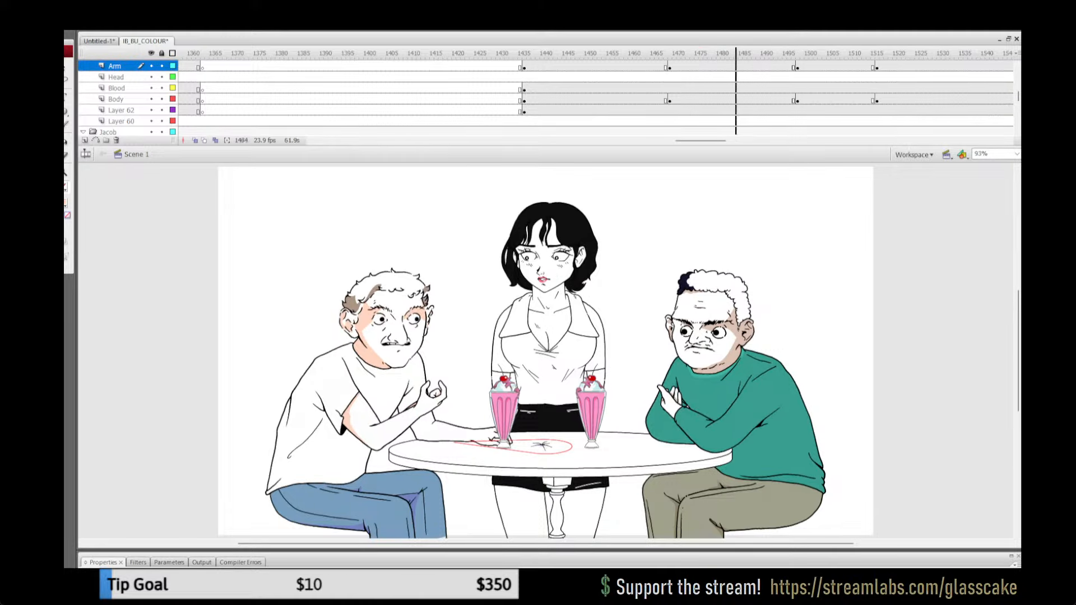
pyautogui.press('Return')
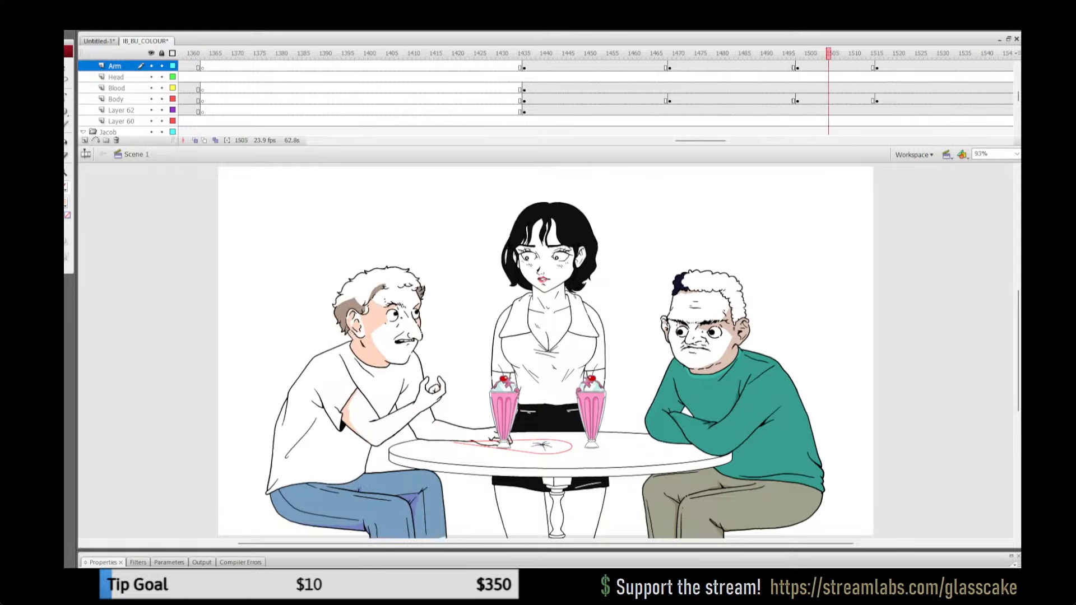
pyautogui.click(115, 66)
pyautogui.hotkey('ctrl', 'x')
pyautogui.hotkey('ctrl', 'shift', 'v')
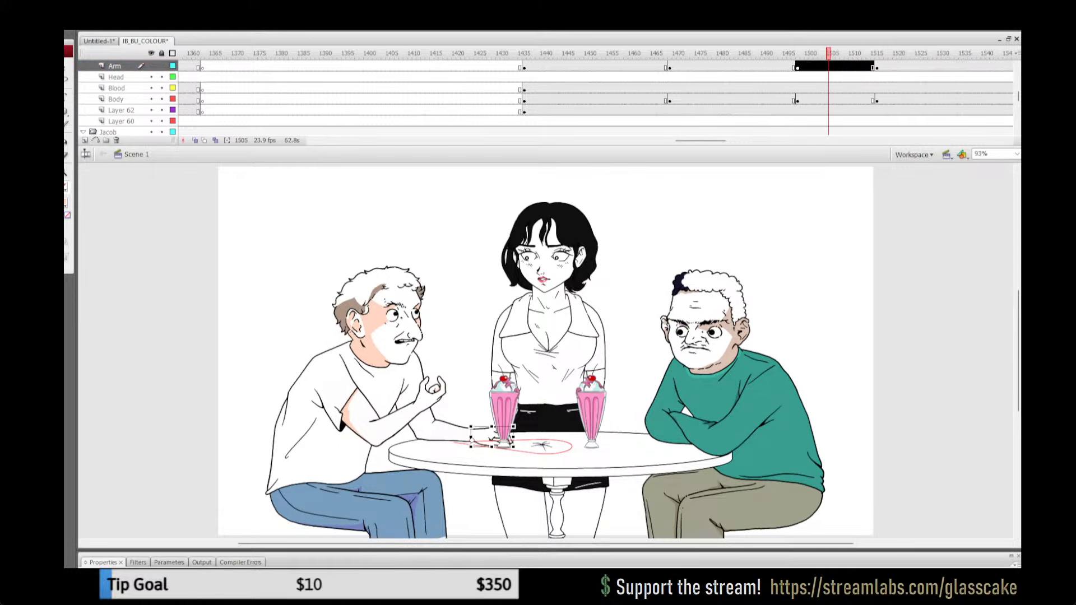
pyautogui.press('Escape')
# Step: Play back the table shot from frame 1484 to check the hand, and return to frame 1505
pyautogui.click(735, 54)
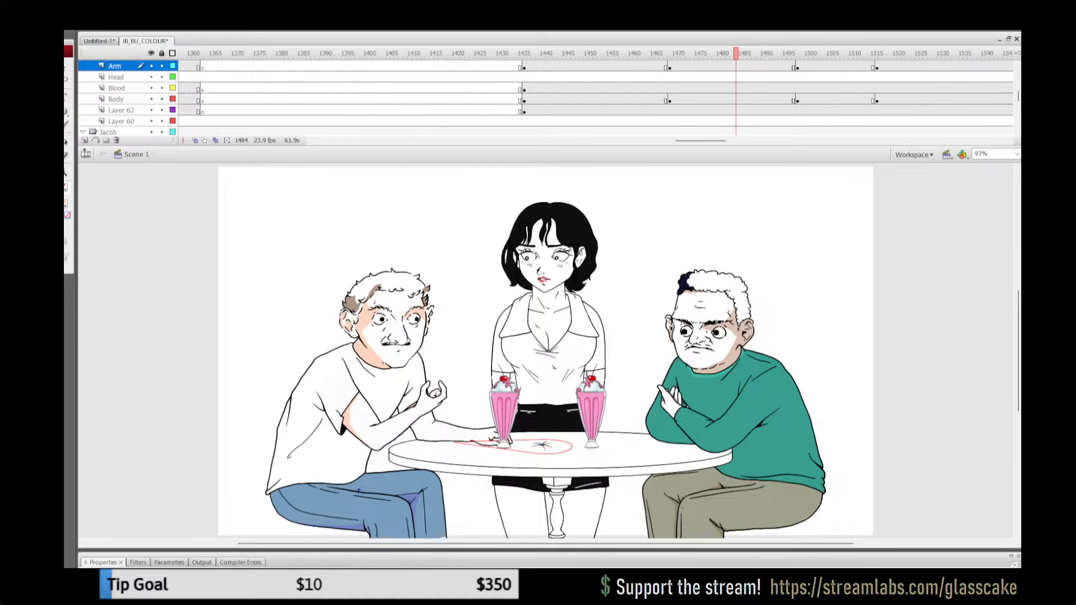
pyautogui.press('Return')
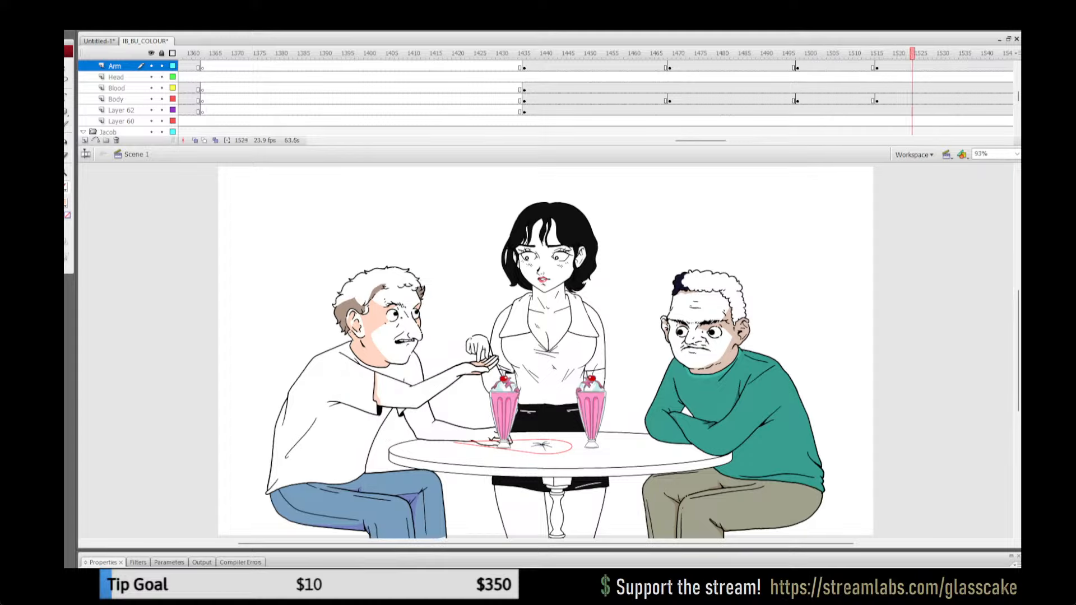
pyautogui.click(829, 53)
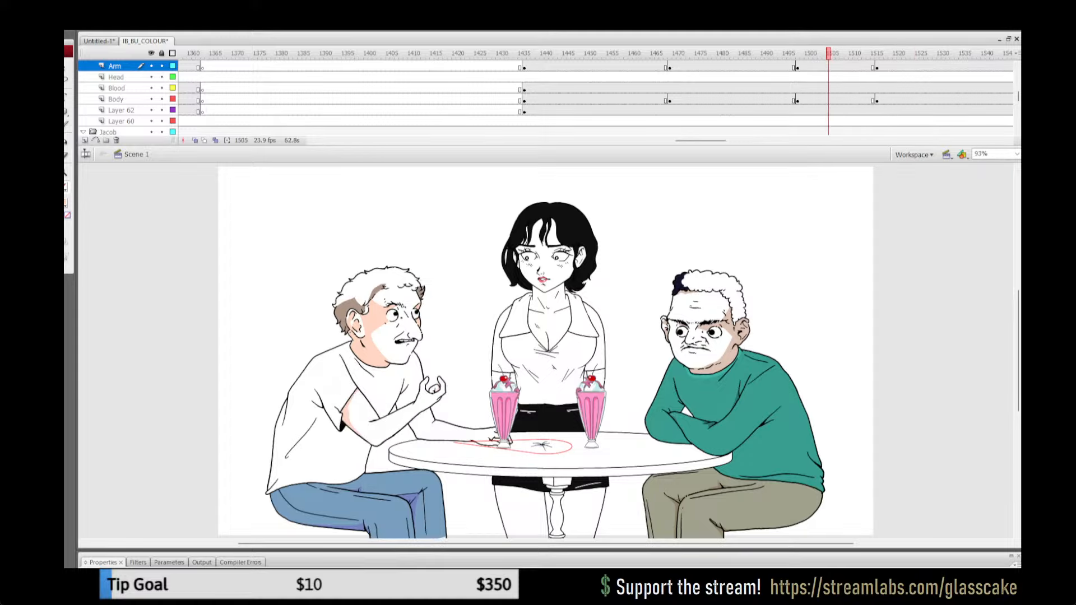
# Step: Try toggling the Arm layer's visibility at frame 1518, undo the last change and clear the hand selection
pyautogui.click(886, 67)
pyautogui.click(151, 66)
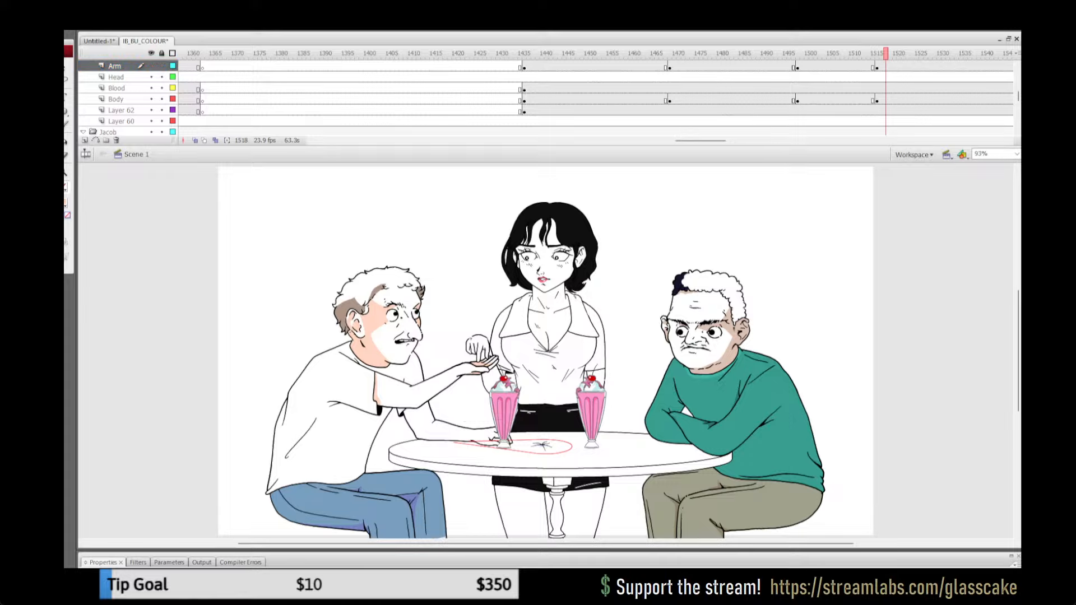
pyautogui.click(151, 66)
pyautogui.click(152, 66)
pyautogui.hotkey('ctrl', 'z')
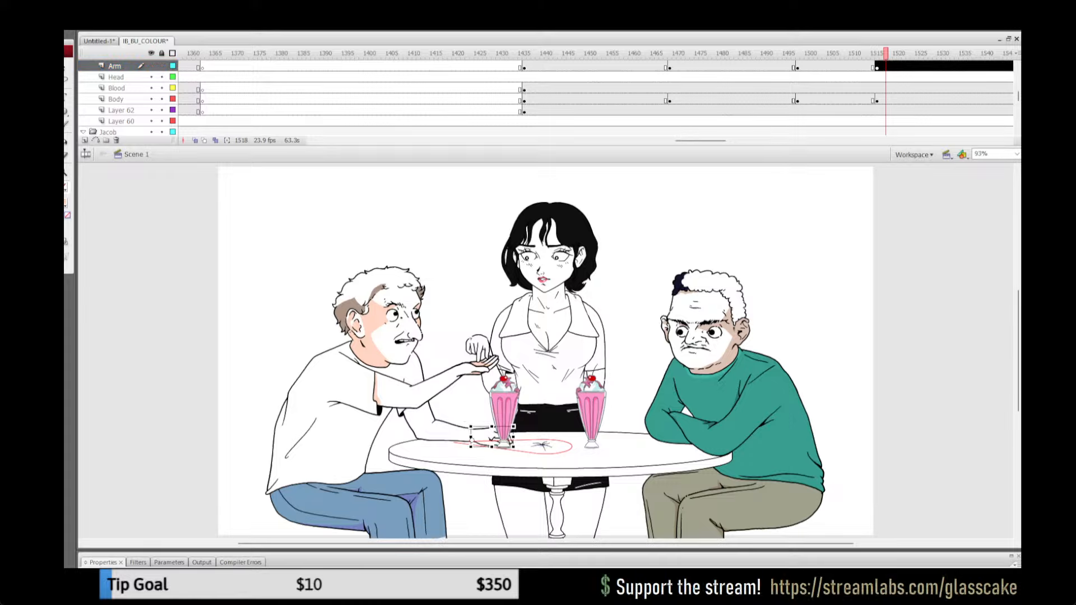
pyautogui.press('Escape')
# Step: Try to delete the white-shirted man's tabletop hand on the Arm layer at frame 1578, and undo the deletion
pyautogui.moveTo(846, 53); pyautogui.dragTo(921, 53)
pyautogui.moveTo(701, 141); pyautogui.dragTo(725, 141)
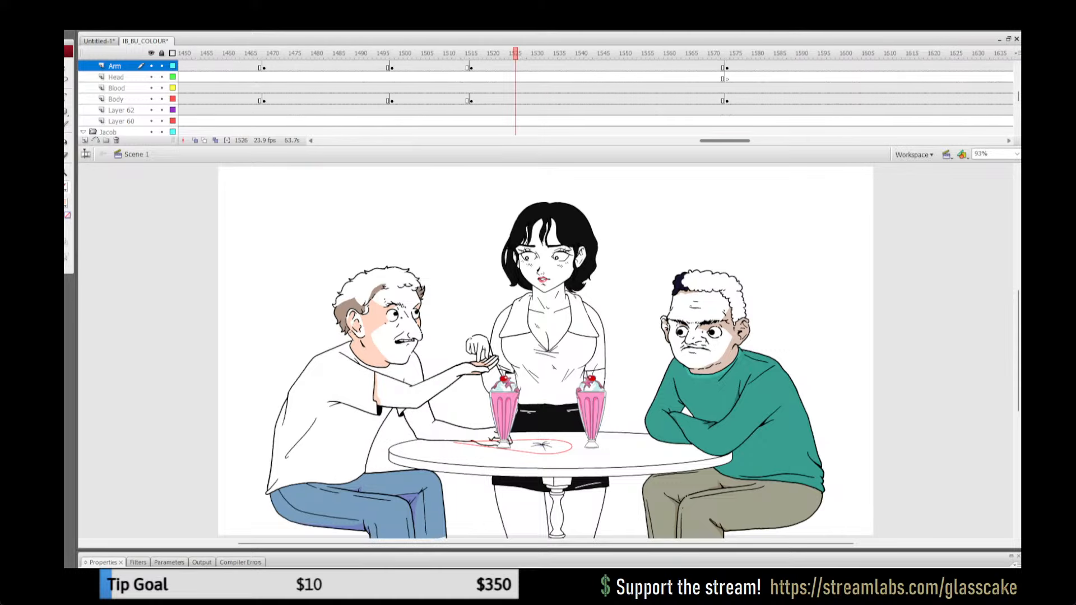
pyautogui.click(745, 53)
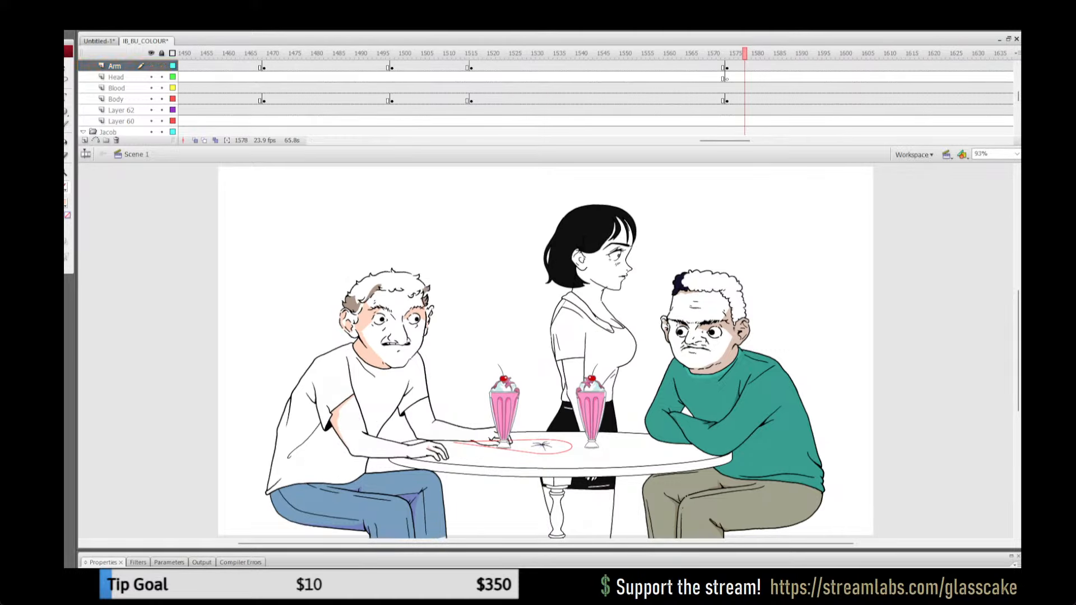
pyautogui.click(491, 438)
pyautogui.press('Delete')
pyautogui.hotkey('ctrl', 'z')
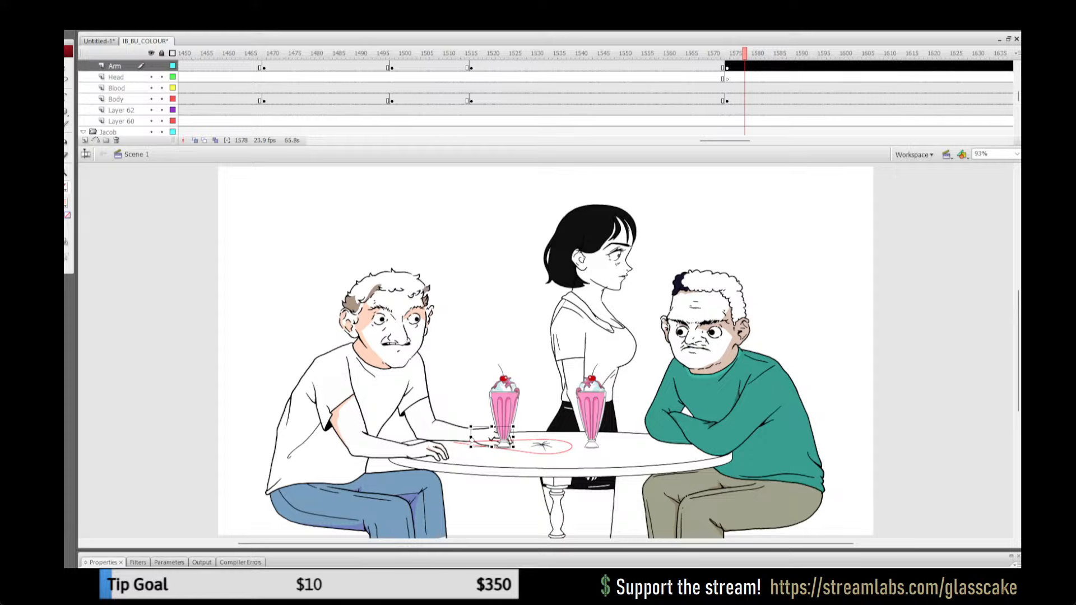
pyautogui.press('Escape')
# Step: Play back the waitress walking off and check the men's poses at frames 1508 and 1477
pyautogui.click(714, 66)
pyautogui.press('Return')
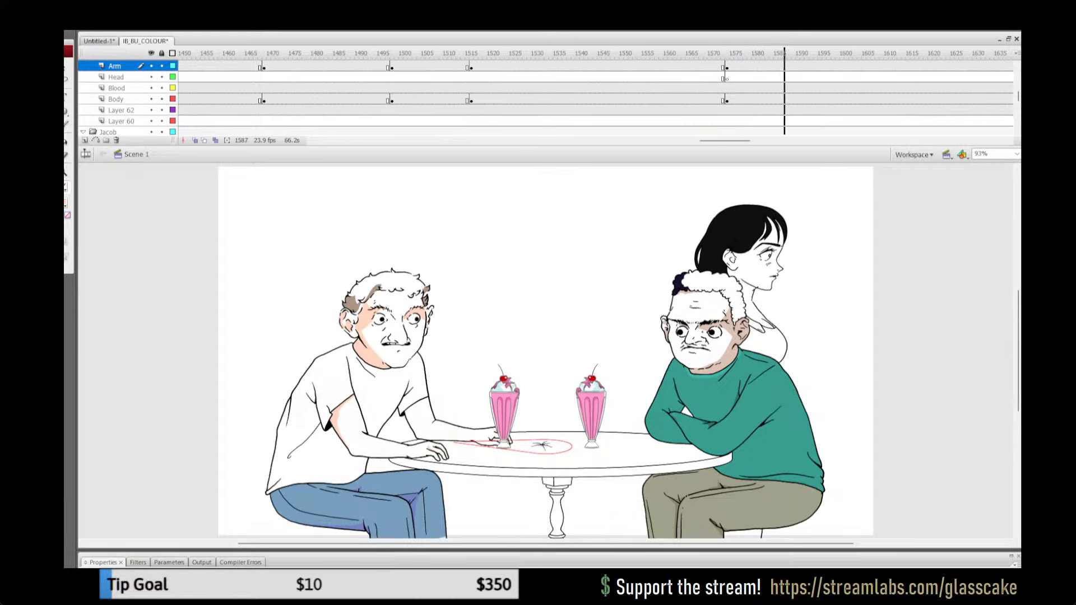
pyautogui.click(651, 54)
pyautogui.click(436, 53)
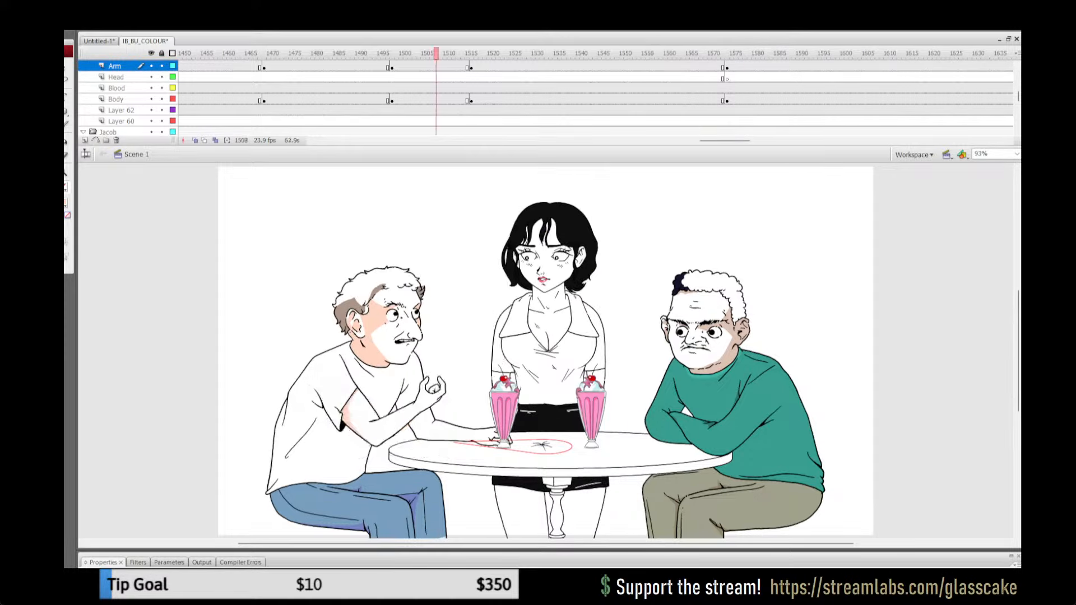
pyautogui.click(300, 53)
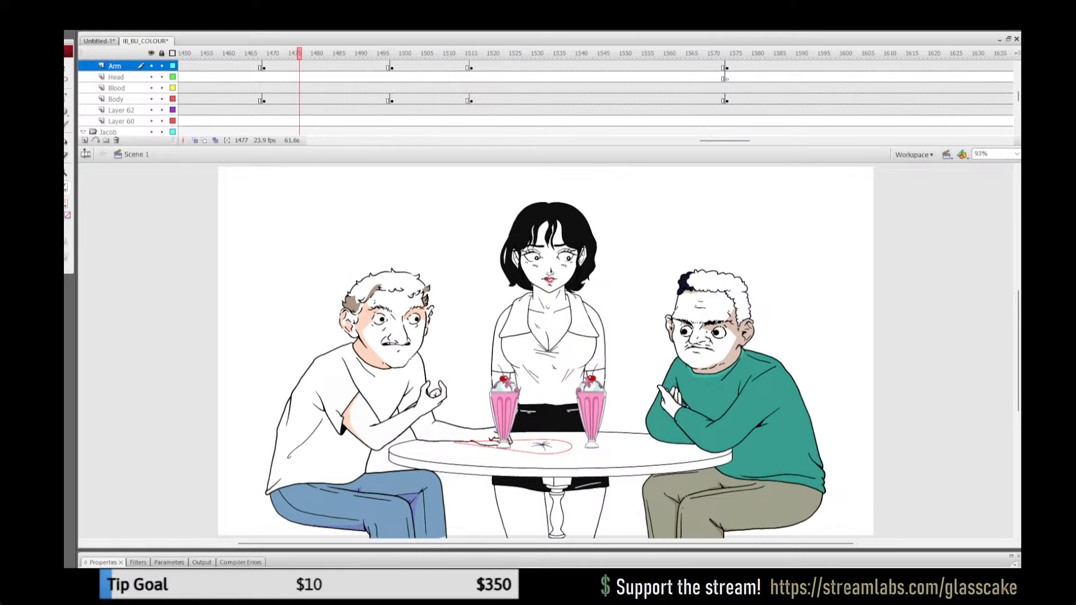
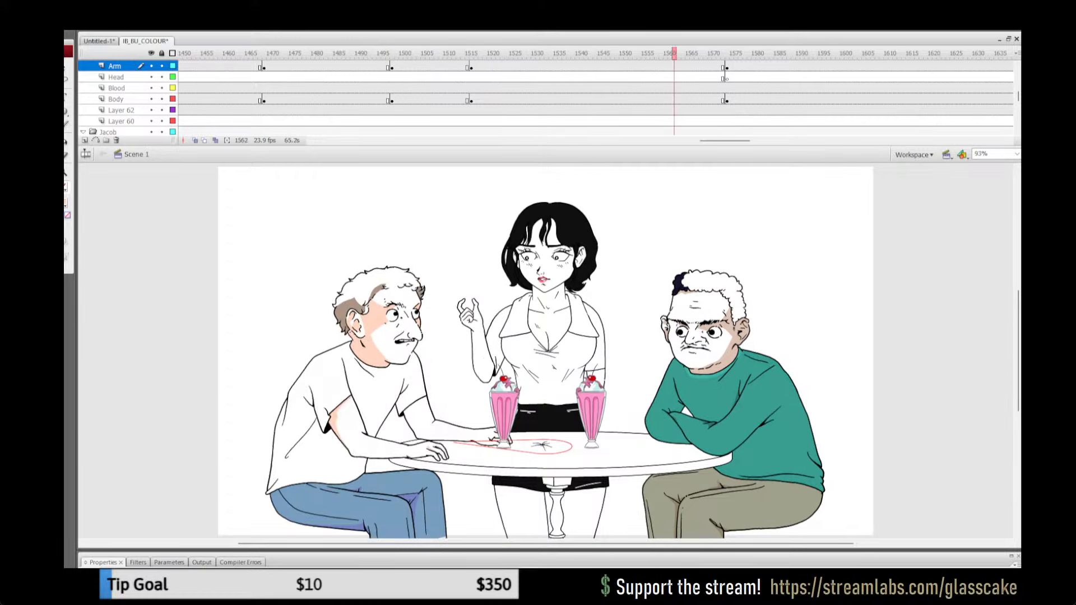
# Step: Compare the white-shirted man's arm poses across the timeline between frames 1460 and 1581
pyautogui.click(357, 53)
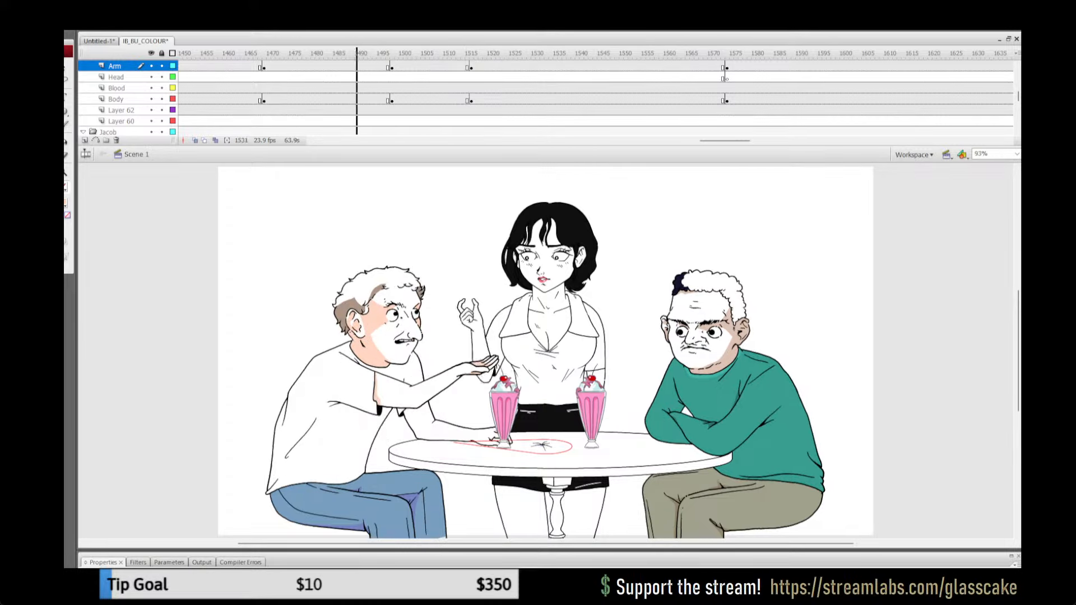
pyautogui.click(224, 53)
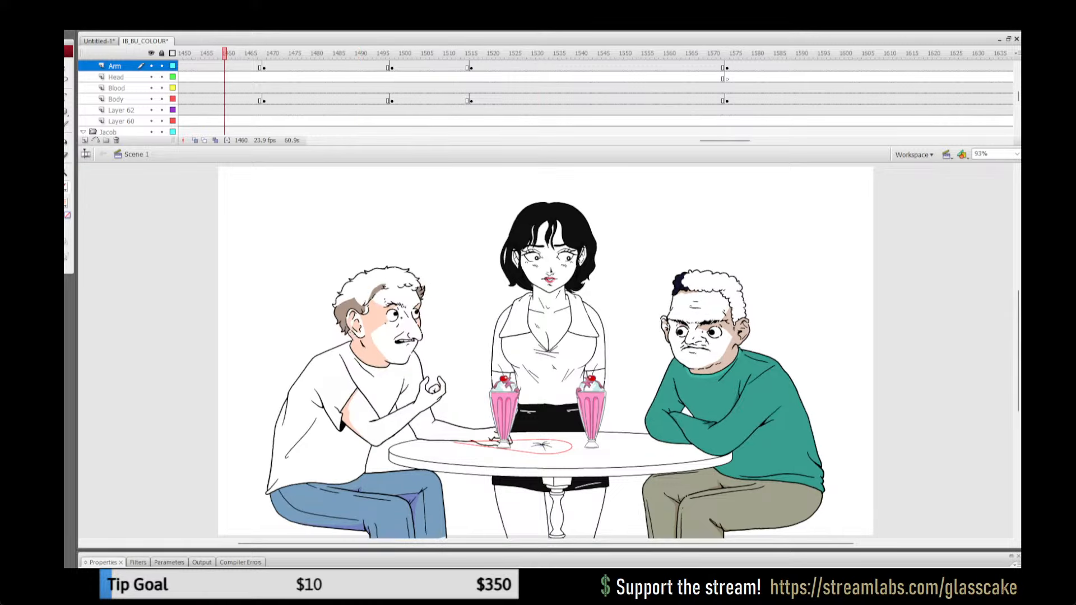
pyautogui.click(339, 53)
pyautogui.click(416, 391)
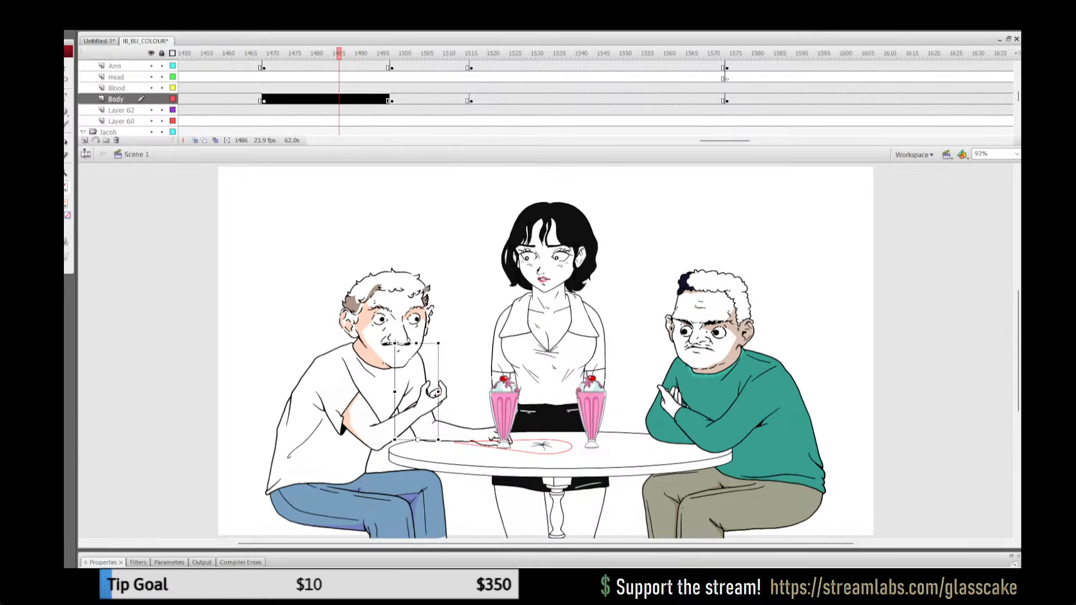
pyautogui.click(485, 54)
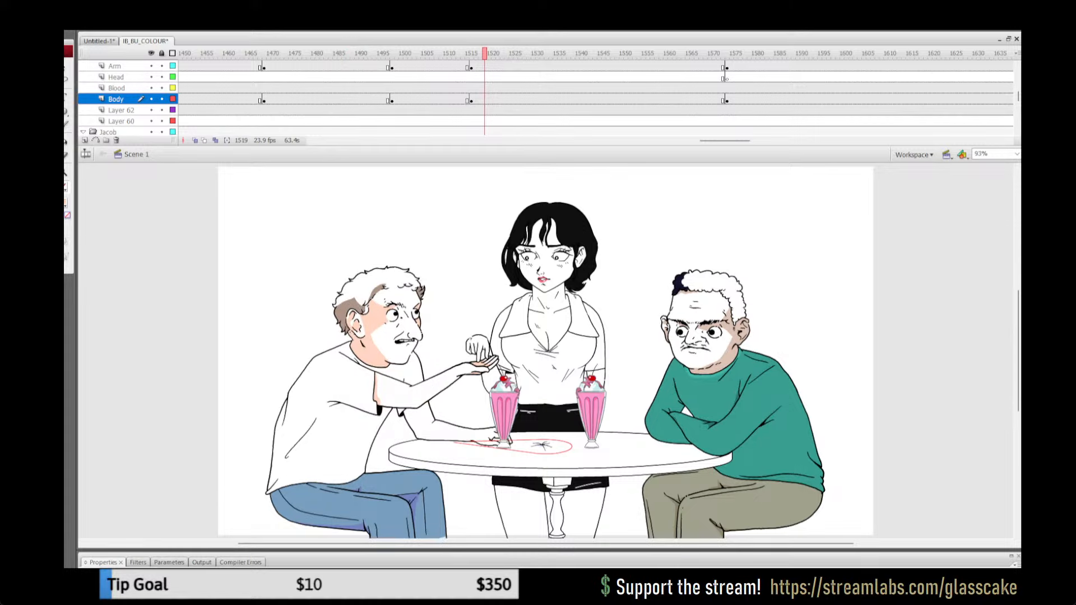
pyautogui.click(445, 53)
pyautogui.click(498, 54)
pyautogui.moveTo(498, 53); pyautogui.dragTo(757, 53)
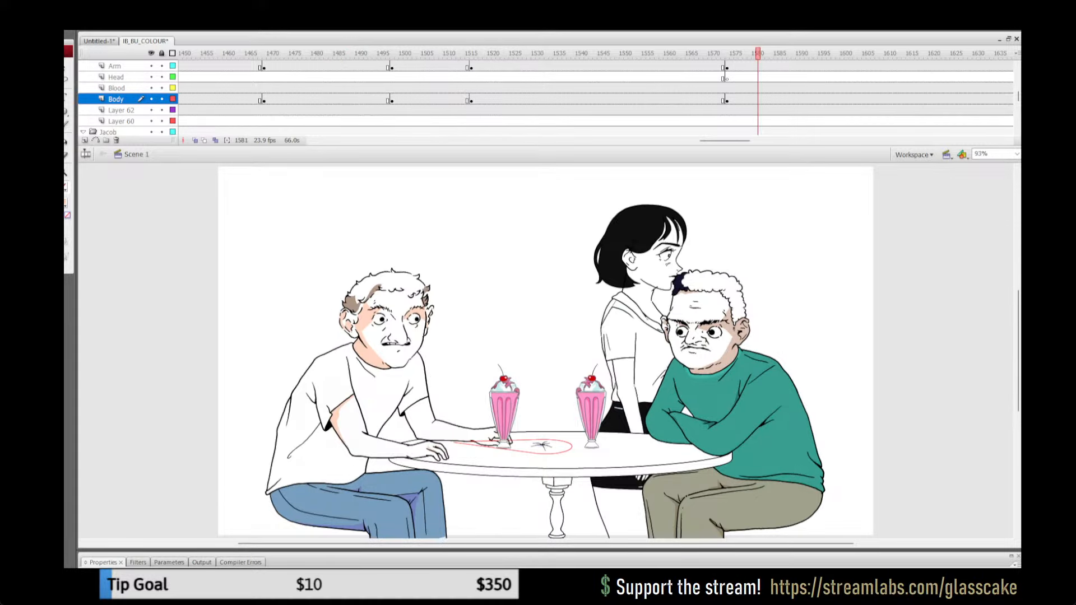
# Step: Replace the white-shirted man's far upper arm at frame 1581 of the Body layer with the copied artwork, pasted in place
pyautogui.click(417, 393)
pyautogui.press('Delete')
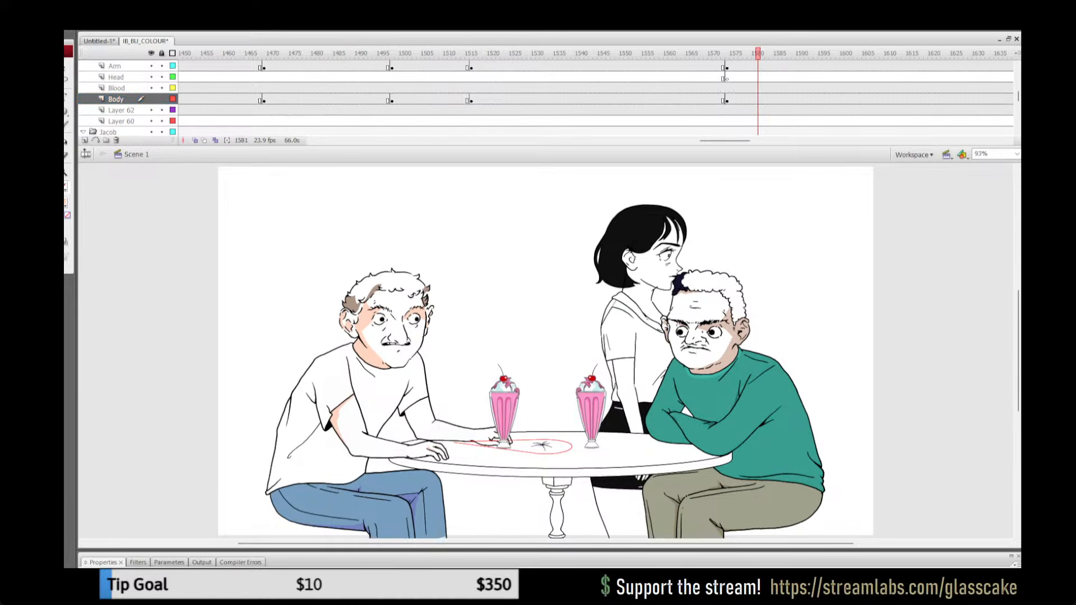
pyautogui.hotkey('ctrl', 'shift', 'v')
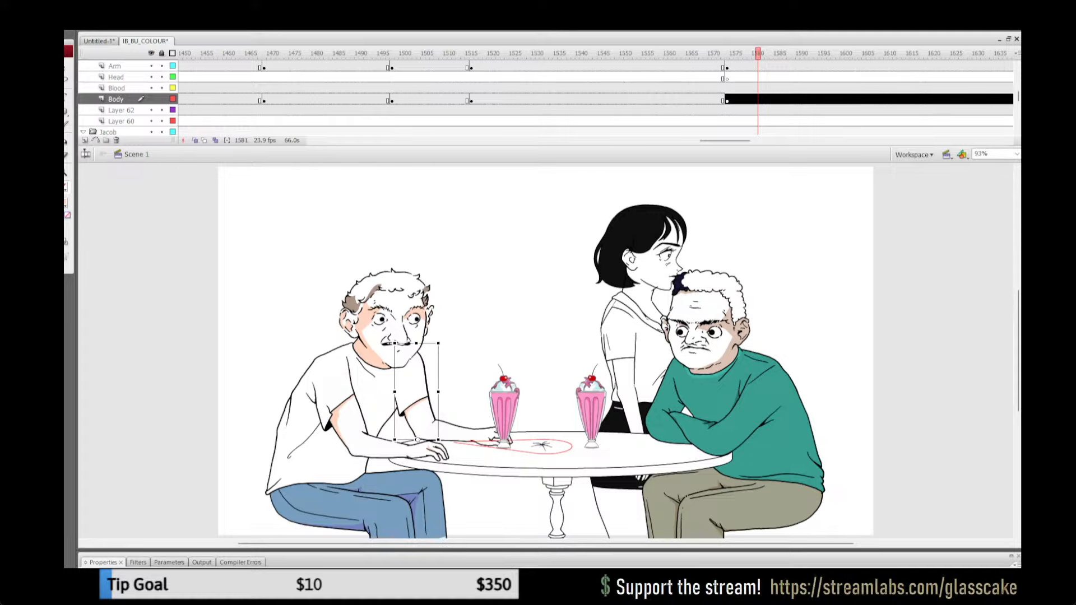
pyautogui.click(476, 325)
pyautogui.click(412, 429)
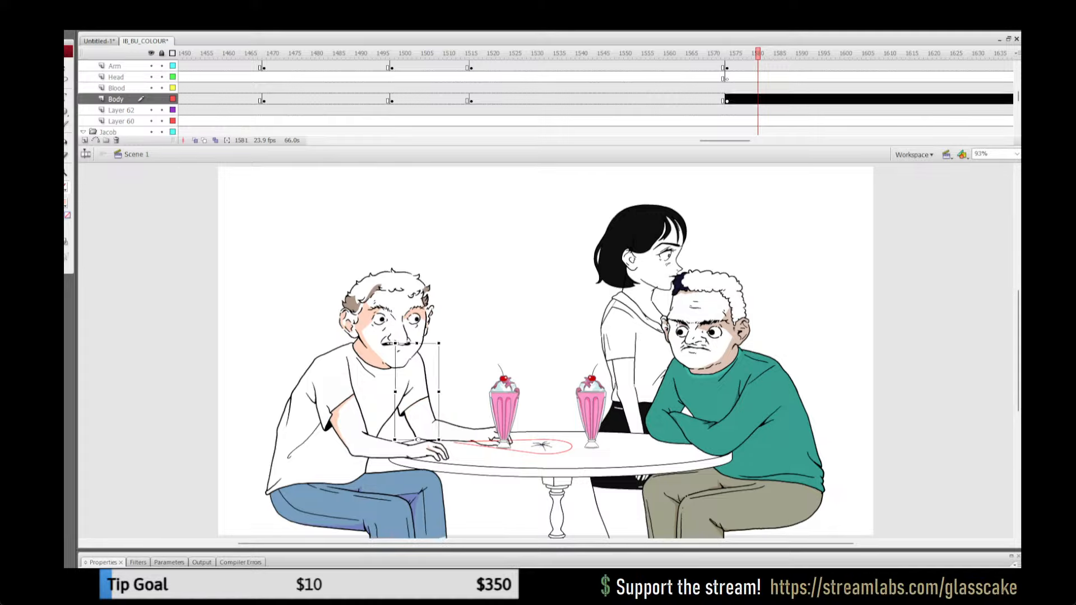
pyautogui.click(477, 325)
# Step: Play back the animation around frame 1575 and again around frame 1700 to check the man's pose
pyautogui.click(709, 66)
pyautogui.press('Return')
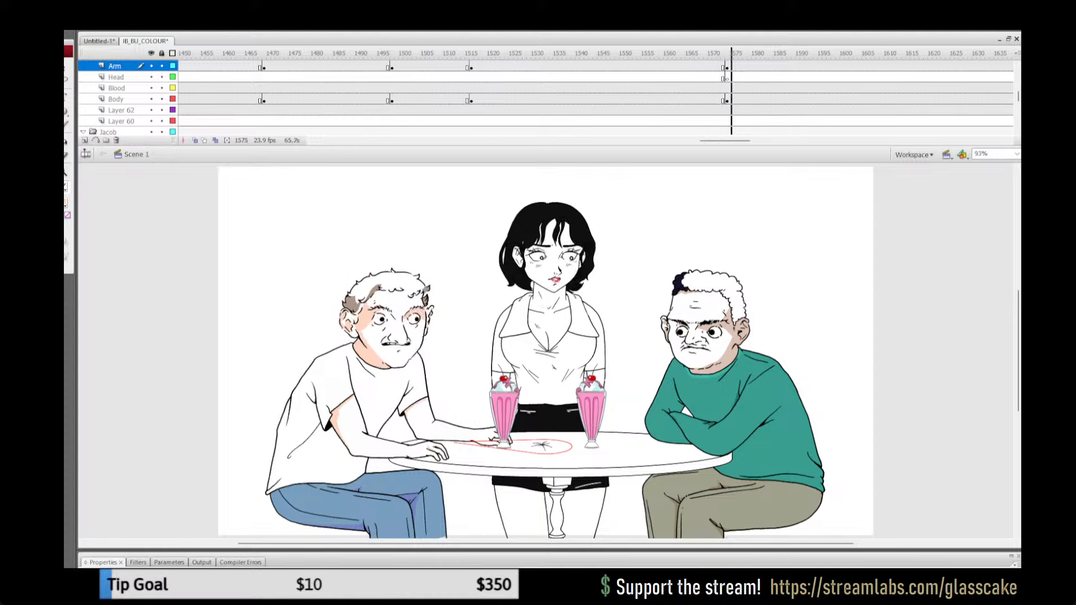
pyautogui.click(709, 66)
pyautogui.press('Return')
pyautogui.press('Return')
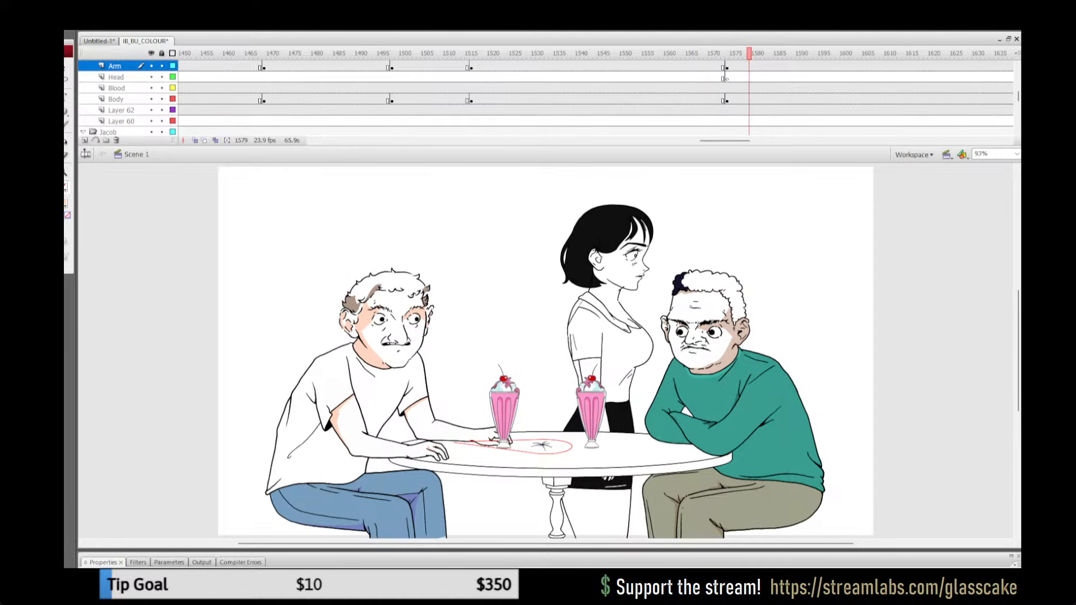
pyautogui.moveTo(725, 141); pyautogui.dragTo(755, 141)
pyautogui.click(762, 88)
pyautogui.press('Return')
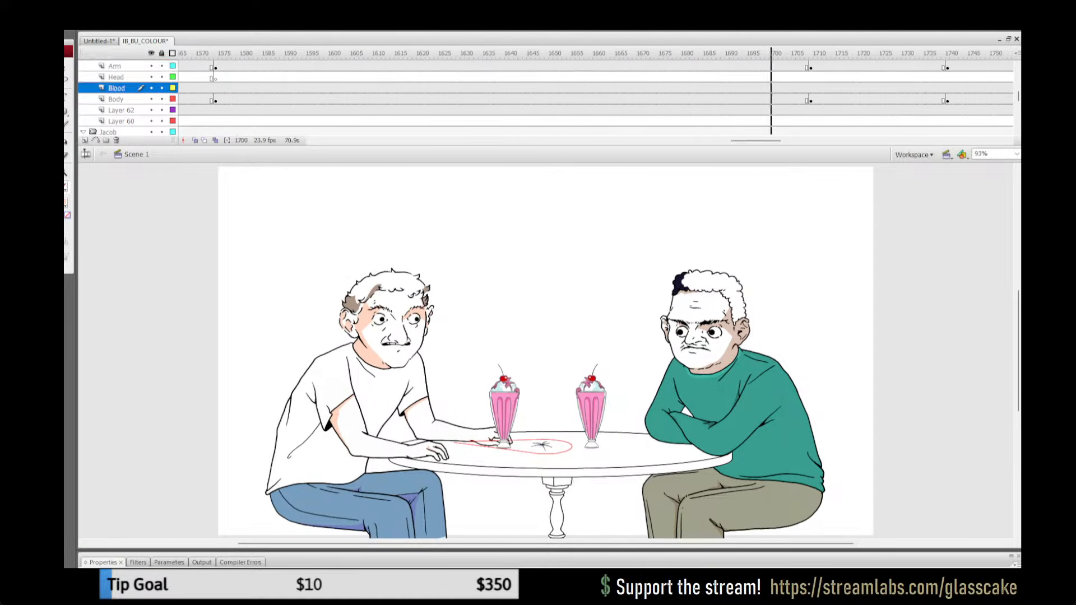
pyautogui.press('Return')
pyautogui.click(762, 88)
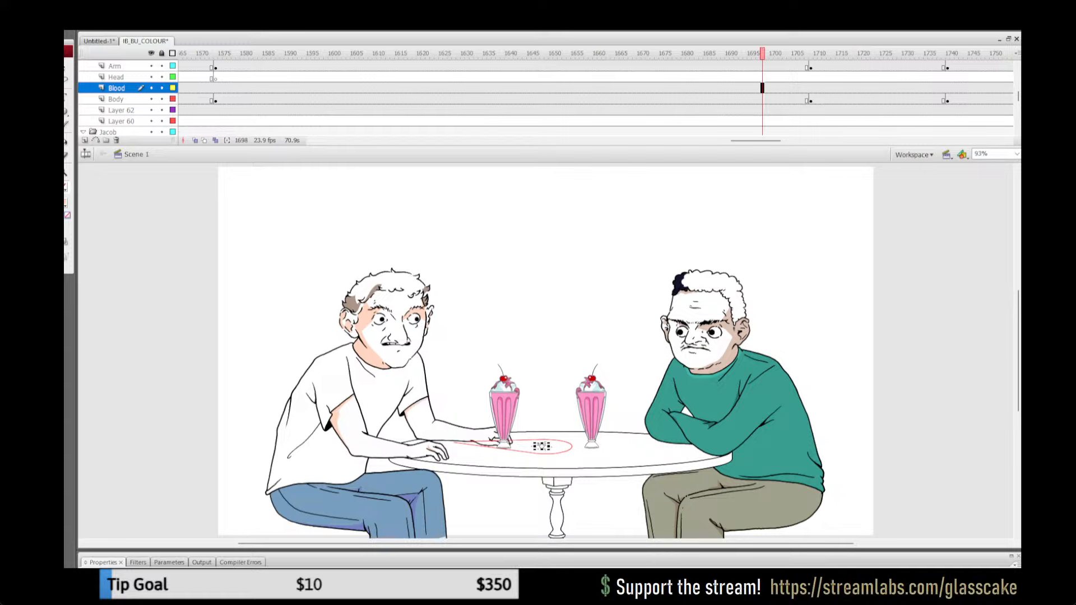
# Step: Look back through the Body layer's earlier poses, including frames 1464 and 1146
pyautogui.moveTo(755, 141); pyautogui.dragTo(720, 141)
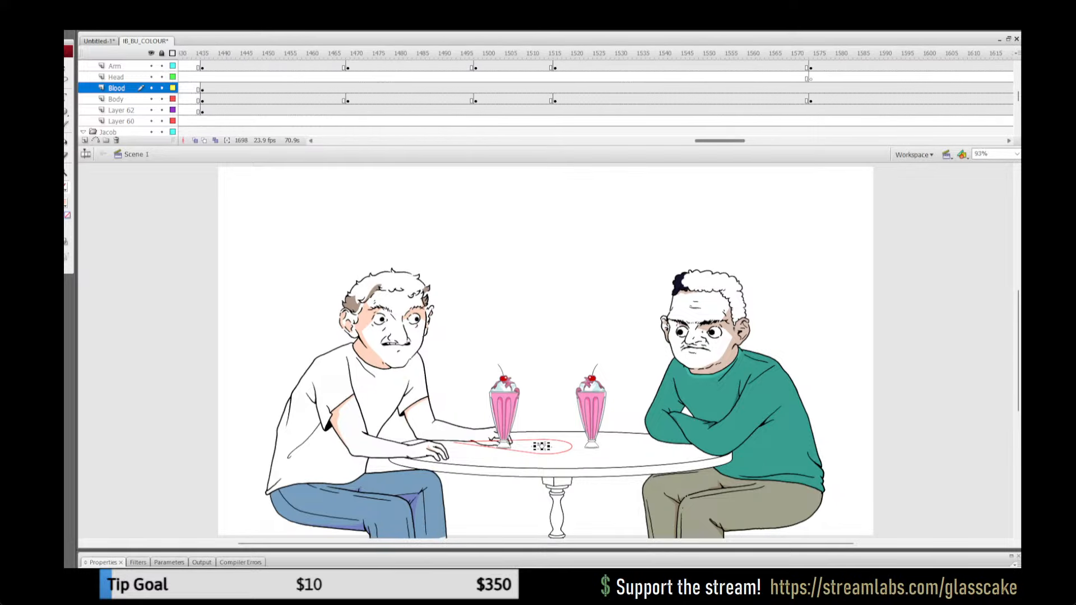
pyautogui.click(515, 100)
pyautogui.click(418, 99)
pyautogui.click(326, 99)
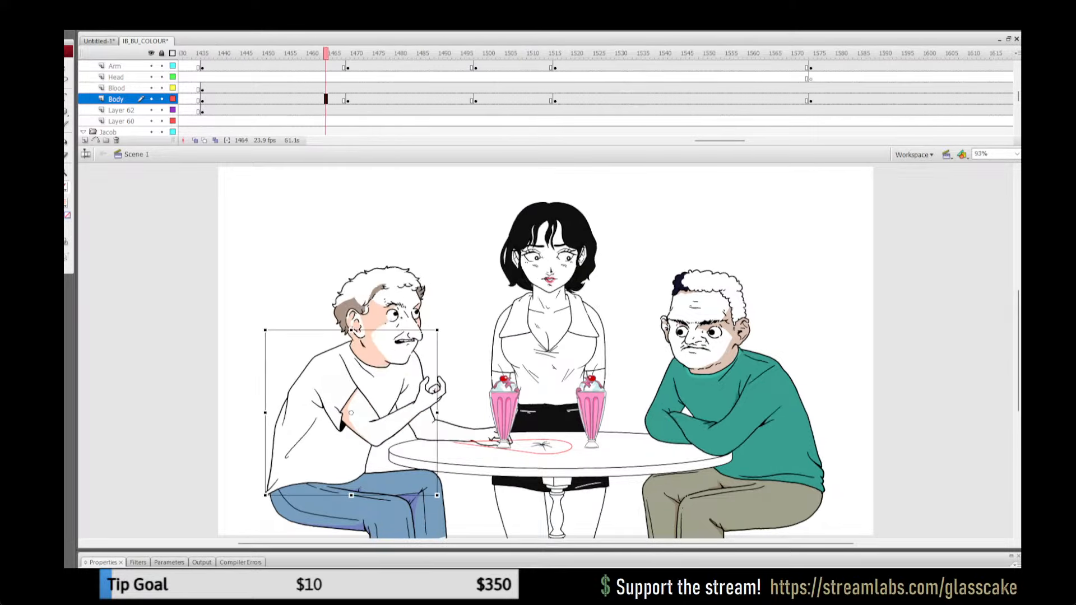
pyautogui.moveTo(720, 141); pyautogui.dragTo(626, 140)
pyautogui.click(567, 88)
pyautogui.click(537, 88)
pyautogui.click(489, 88)
pyautogui.click(454, 100)
pyautogui.click(489, 100)
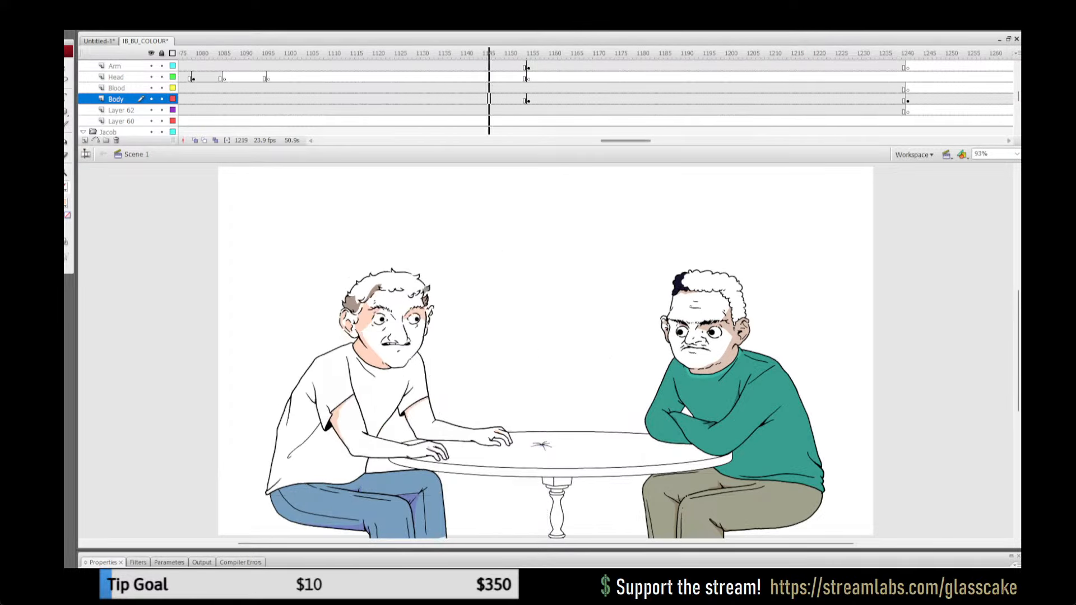
# Step: Inspect the white-shirted man's far upper arm group at frames 1146 and 1141 of the Body layer
pyautogui.click(472, 358)
pyautogui.click(419, 411)
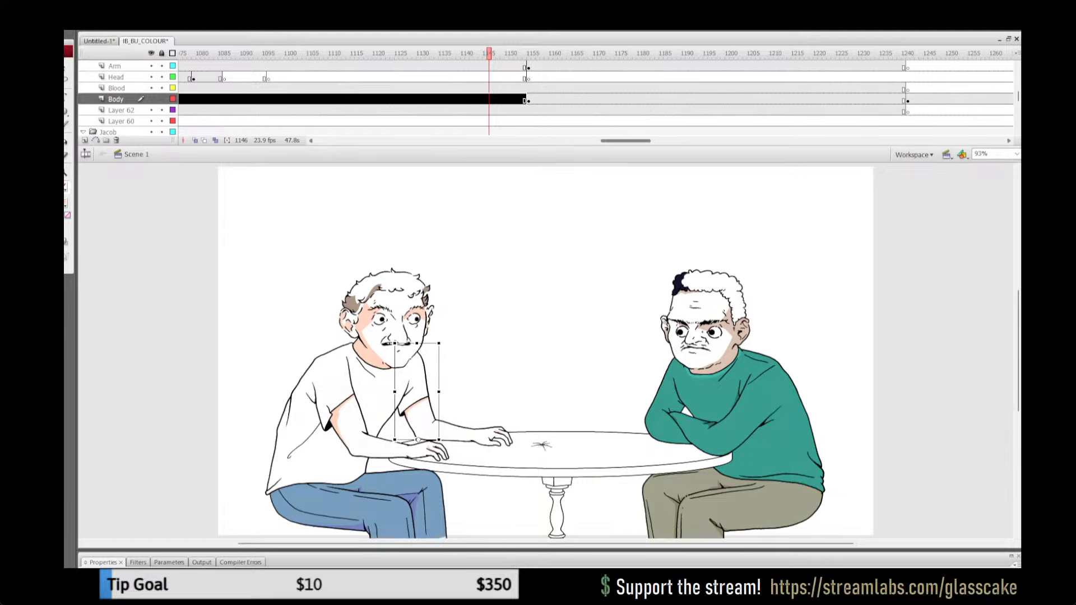
pyautogui.moveTo(626, 141)
pyautogui.mouseDown()
pyautogui.moveTo(643, 140)
pyautogui.moveTo(626, 141)
pyautogui.mouseUp()
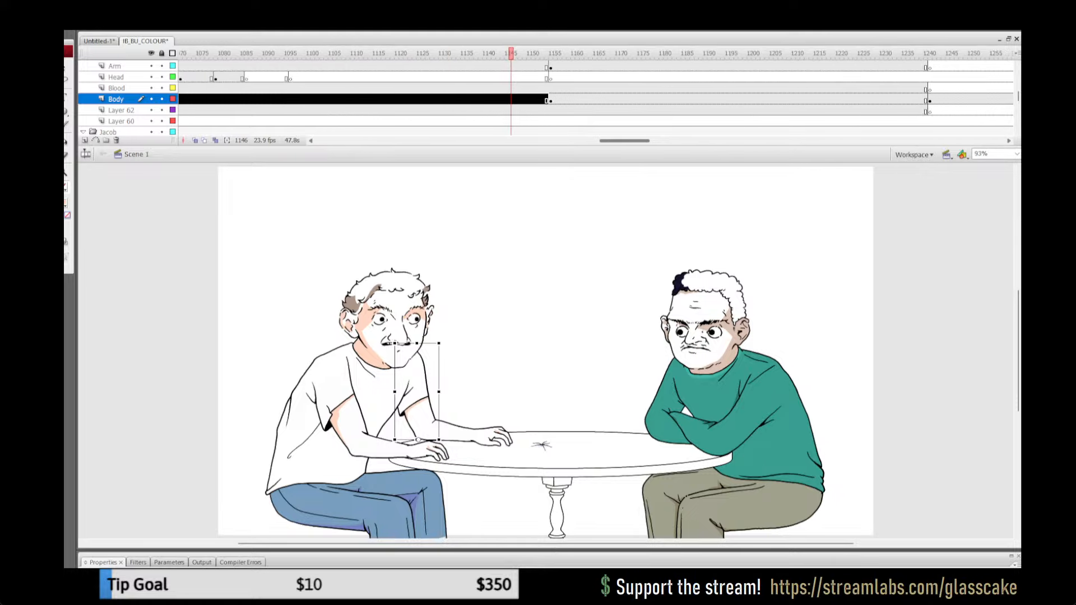
pyautogui.click(489, 99)
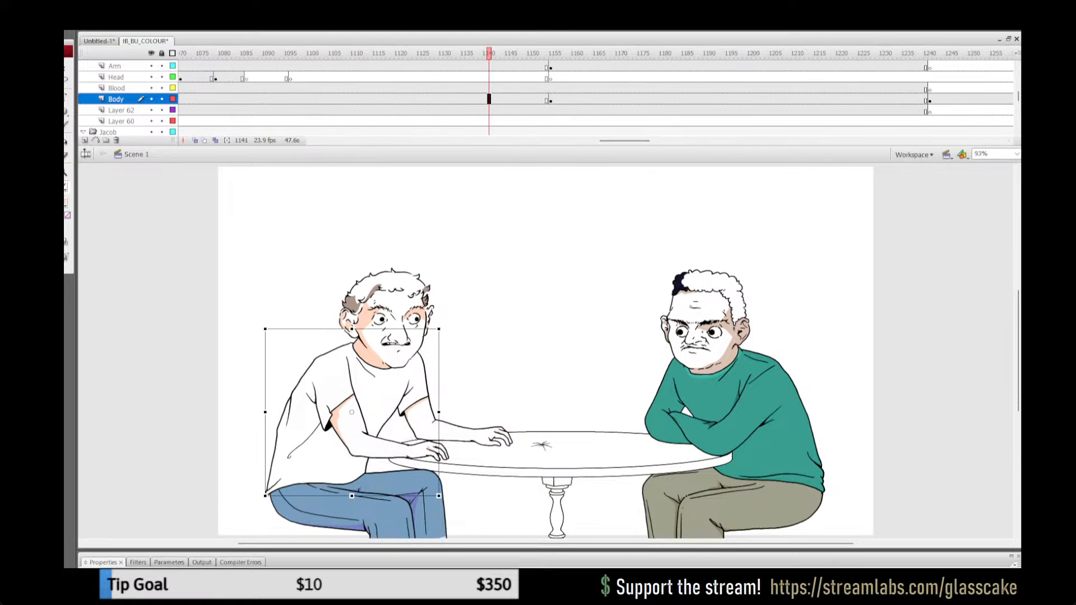
pyautogui.click(476, 365)
pyautogui.click(427, 387)
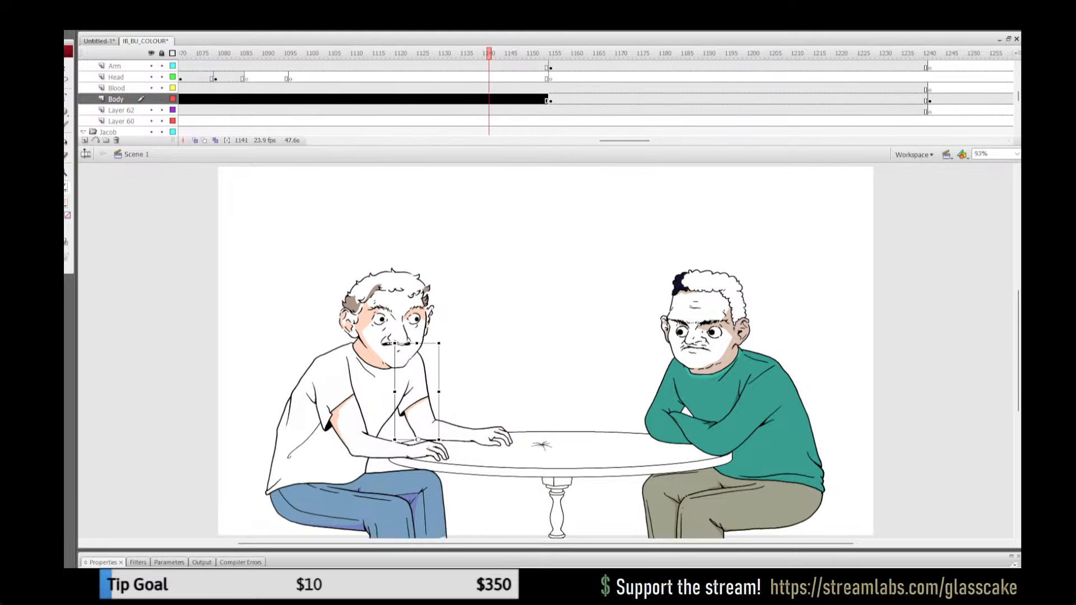
# Step: Inspect the contents of the far upper arm group at frame 1578 of the Body layer and return to the scene
pyautogui.moveTo(624, 141); pyautogui.dragTo(731, 141)
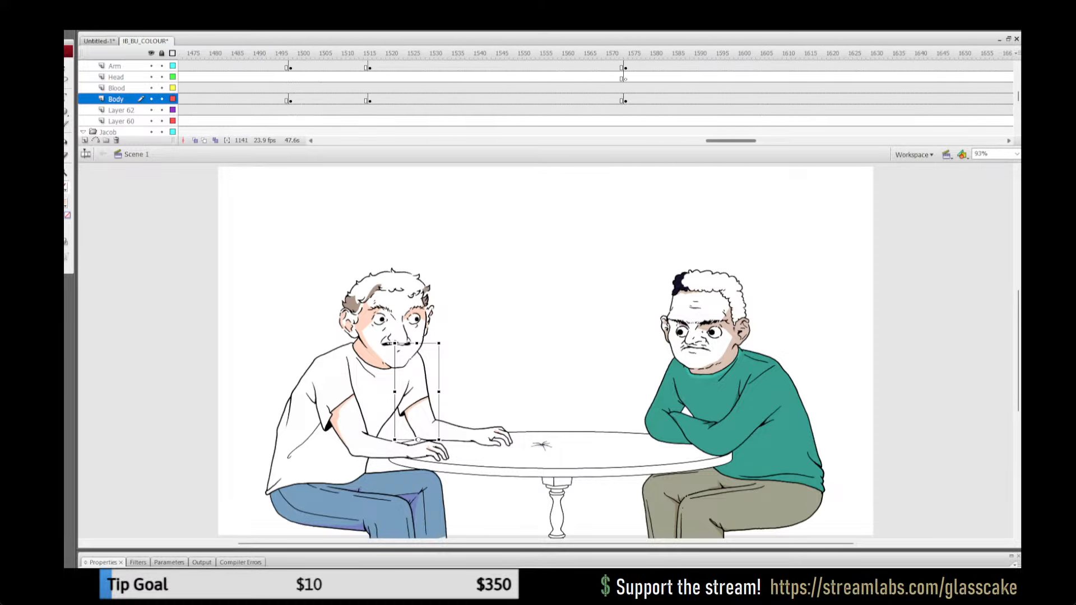
pyautogui.click(656, 99)
pyautogui.click(594, 88)
pyautogui.moveTo(594, 88); pyautogui.dragTo(643, 88)
pyautogui.click(643, 99)
pyautogui.click(482, 325)
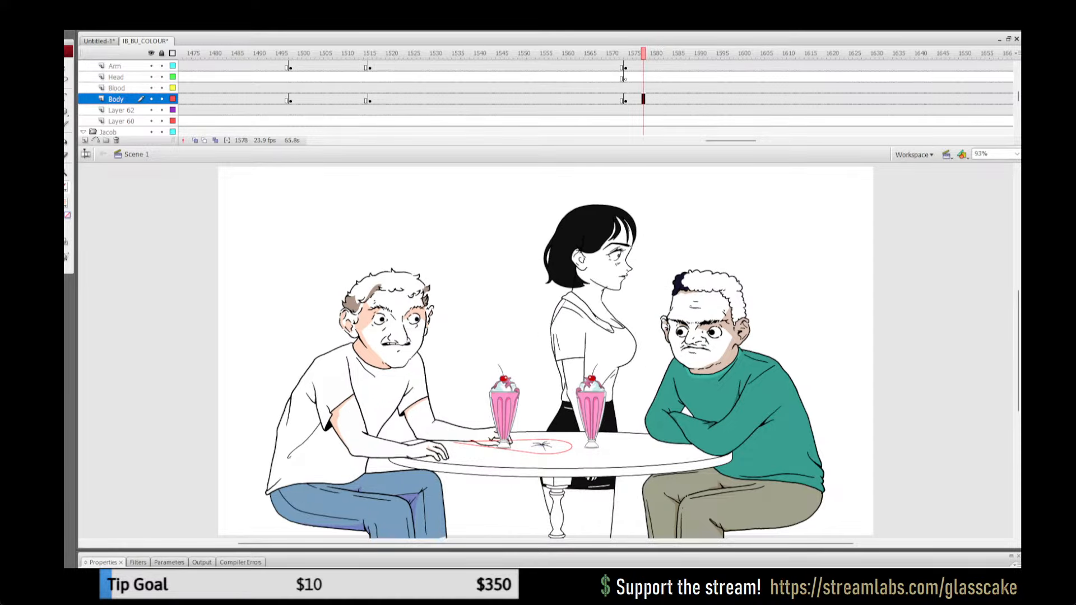
pyautogui.doubleClick(418, 412)
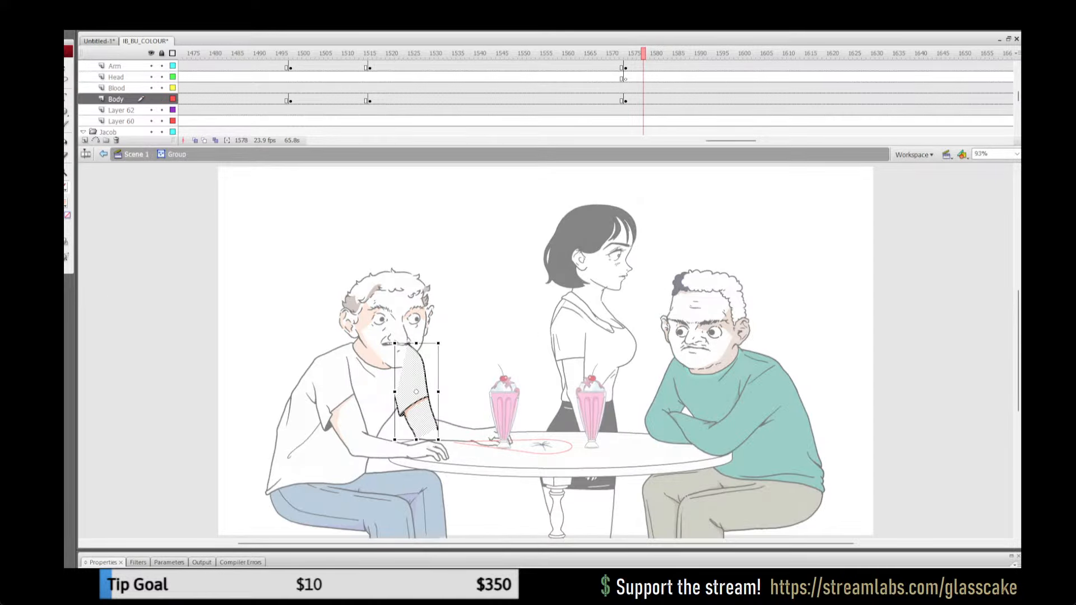
pyautogui.click(135, 154)
# Step: At frame 1520, rotate the far upper arm artwork inside its group slightly counterclockwise about its lower end and nudge it right
pyautogui.click(387, 53)
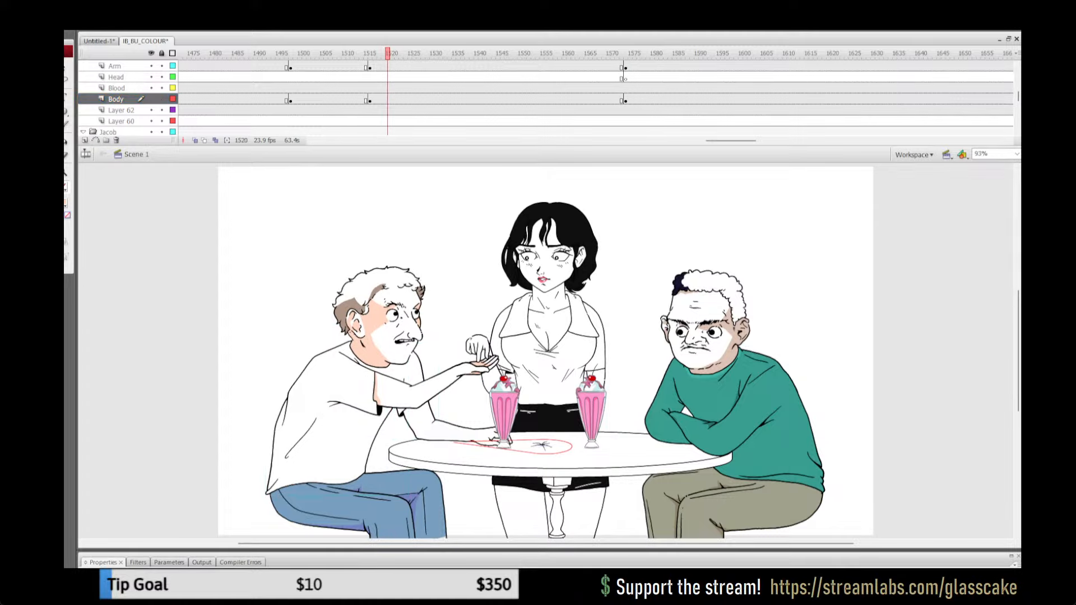
pyautogui.doubleClick(409, 424)
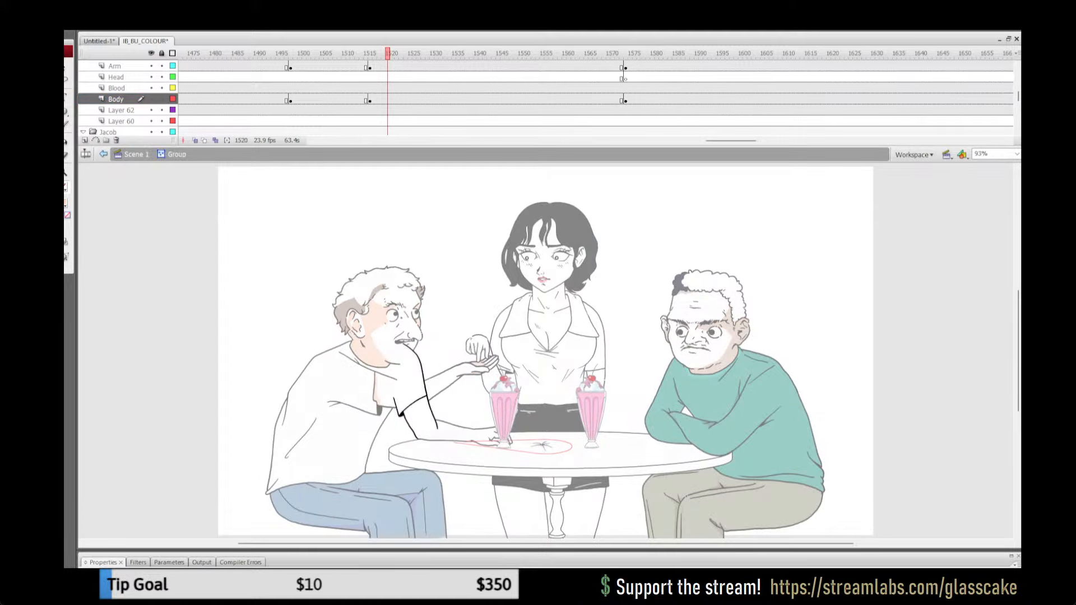
pyautogui.hotkey('ctrl', 'a')
pyautogui.press('z')
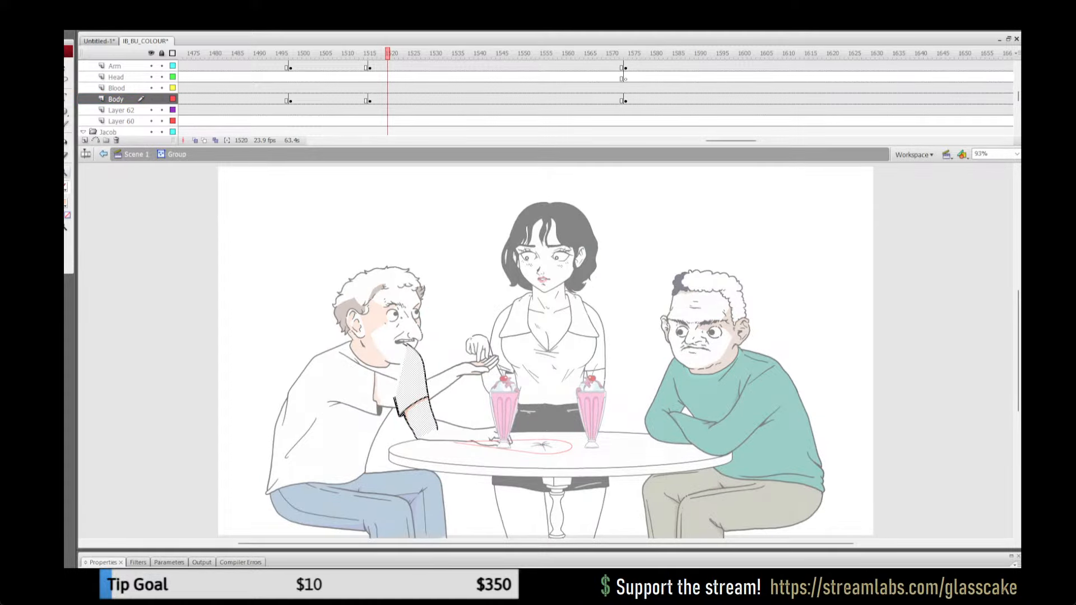
pyautogui.click(484, 404)
pyautogui.press('q')
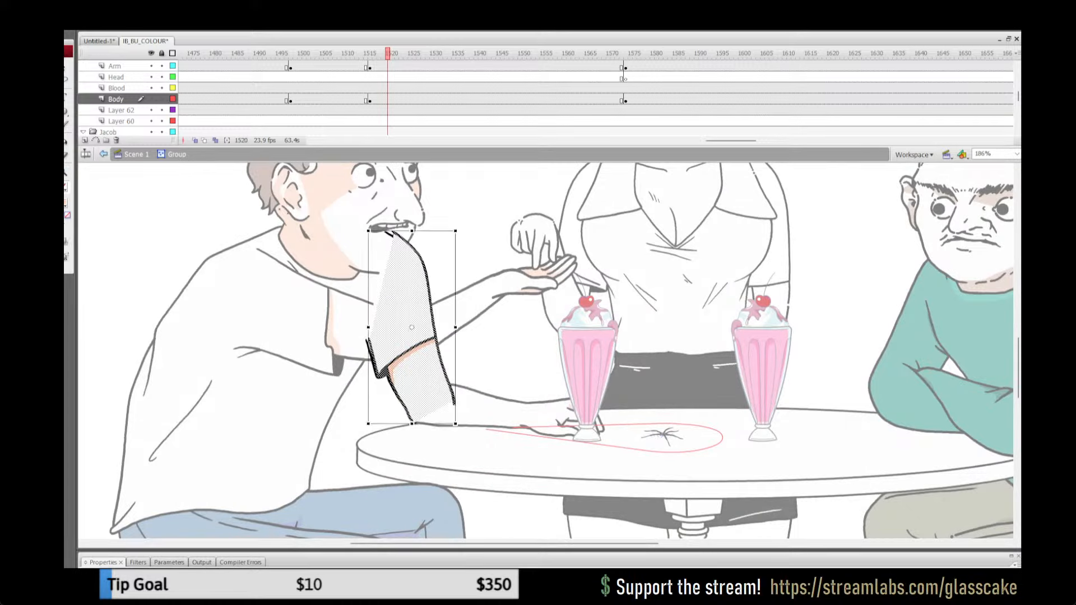
pyautogui.moveTo(429, 230); pyautogui.dragTo(422, 230)
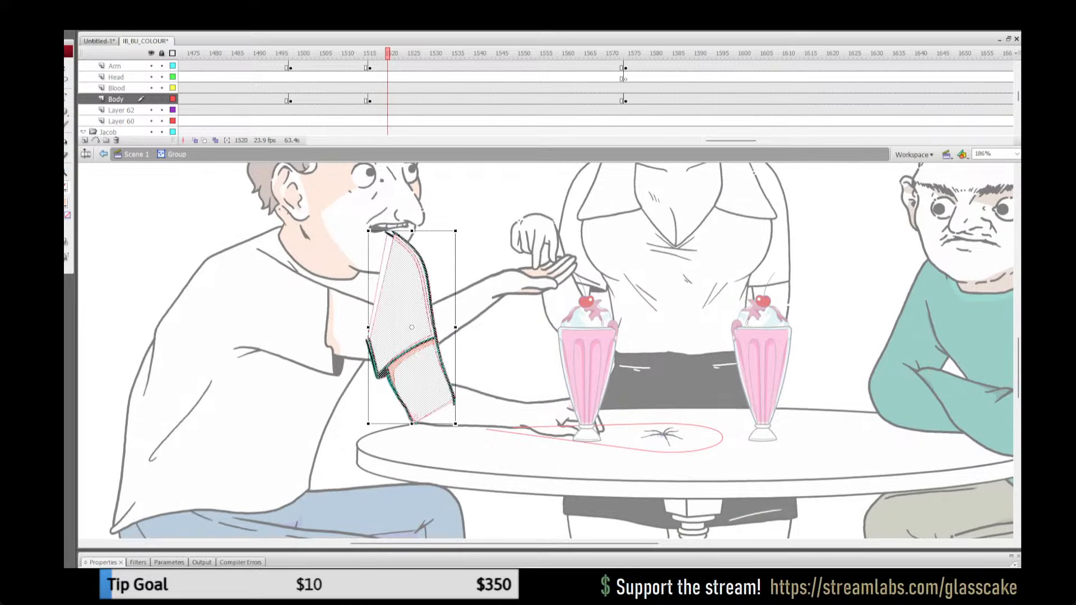
pyautogui.moveTo(412, 327); pyautogui.dragTo(412, 422)
pyautogui.moveTo(456, 229); pyautogui.dragTo(451, 229)
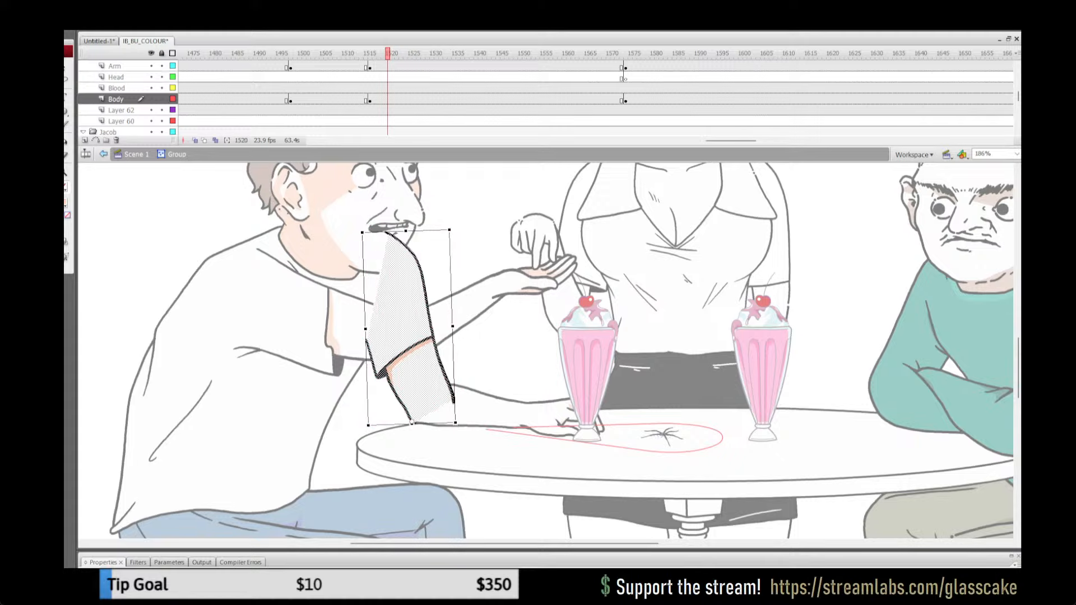
pyautogui.press('Right')
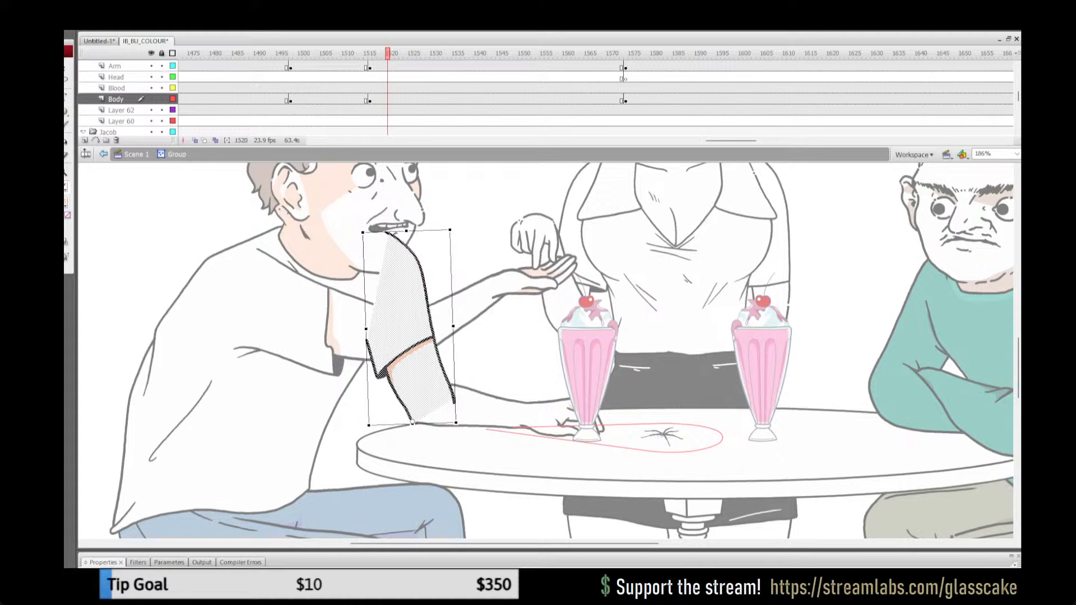
pyautogui.press('Escape')
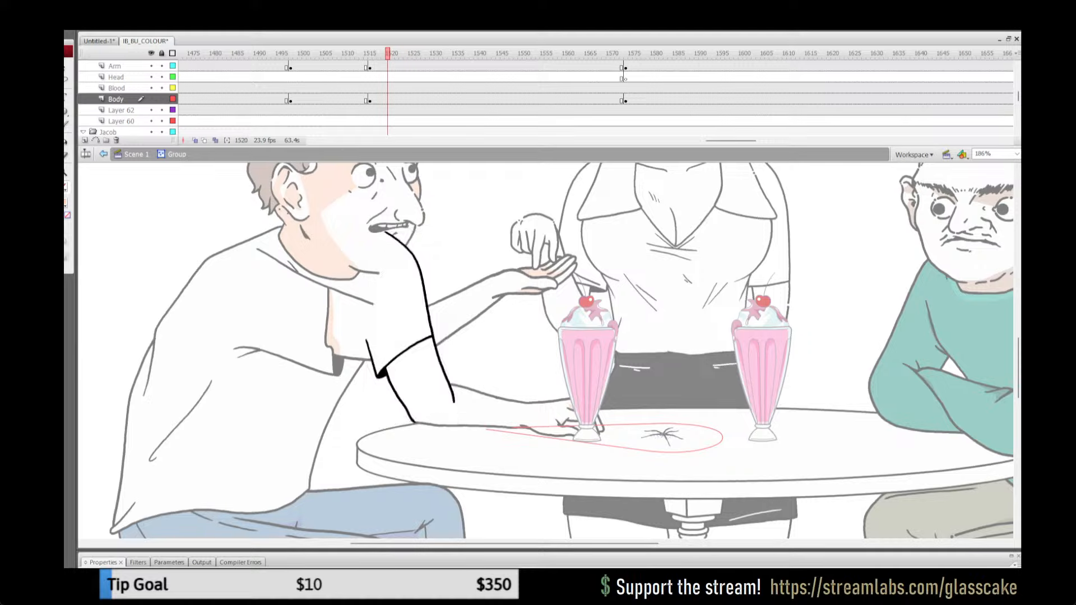
# Step: Cut the rotated arm artwork, paste it back in place inside its group, and return to the main scene
pyautogui.hotkey('ctrl', 'a')
pyautogui.hotkey('ctrl', 'x')
pyautogui.hotkey('ctrl', 'shift', 'v')
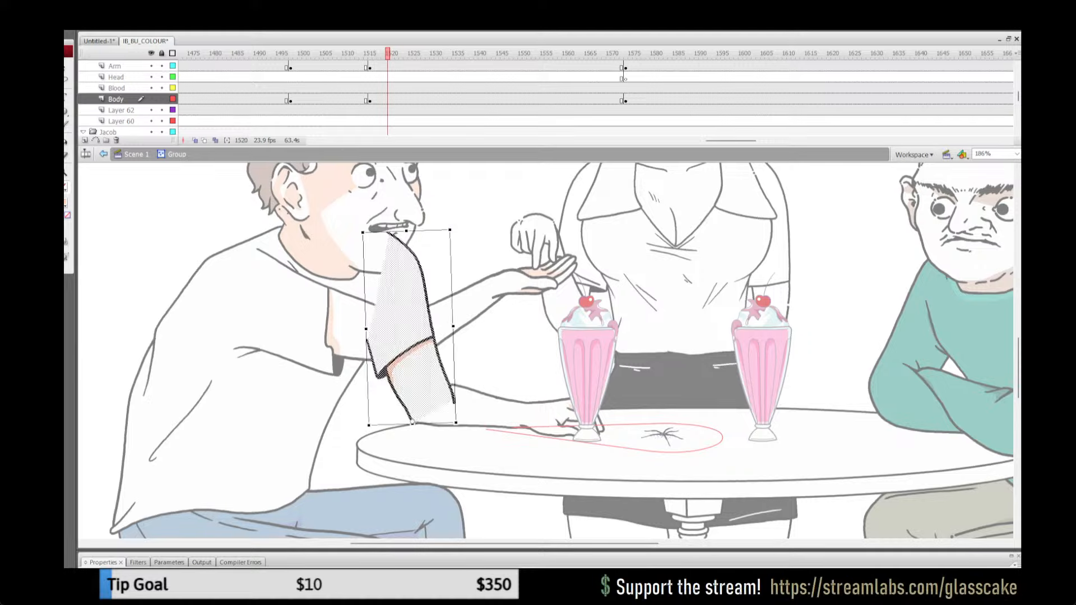
pyautogui.press('Escape')
pyautogui.click(136, 154)
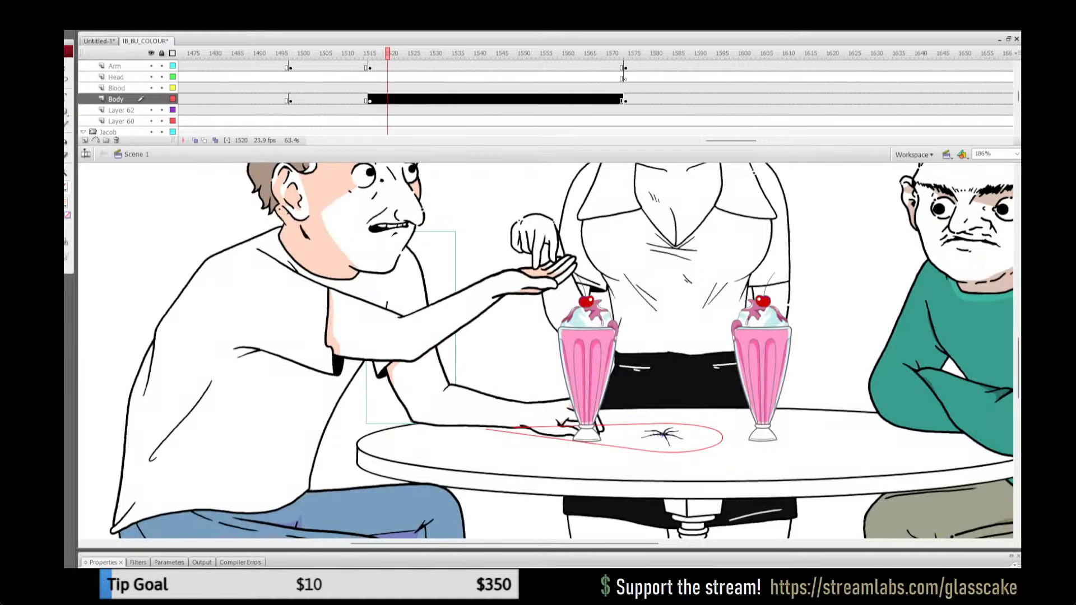
# Step: Play back the frames around 1508 to 1517 to check the arm's transition between poses
pyautogui.click(318, 88)
pyautogui.press('Return')
pyautogui.press('Return')
pyautogui.click(334, 99)
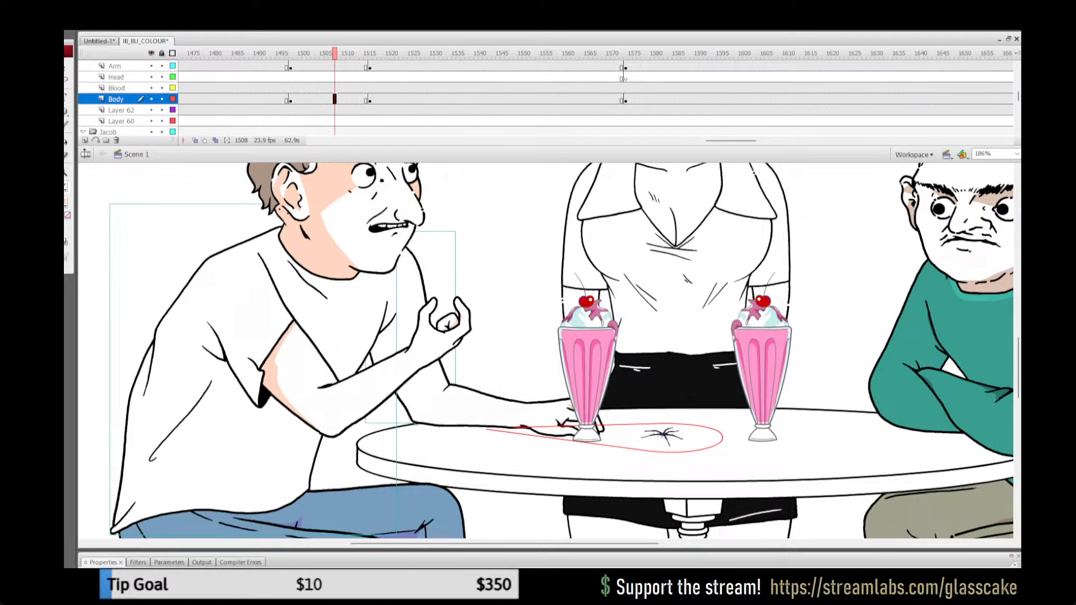
pyautogui.press('Return')
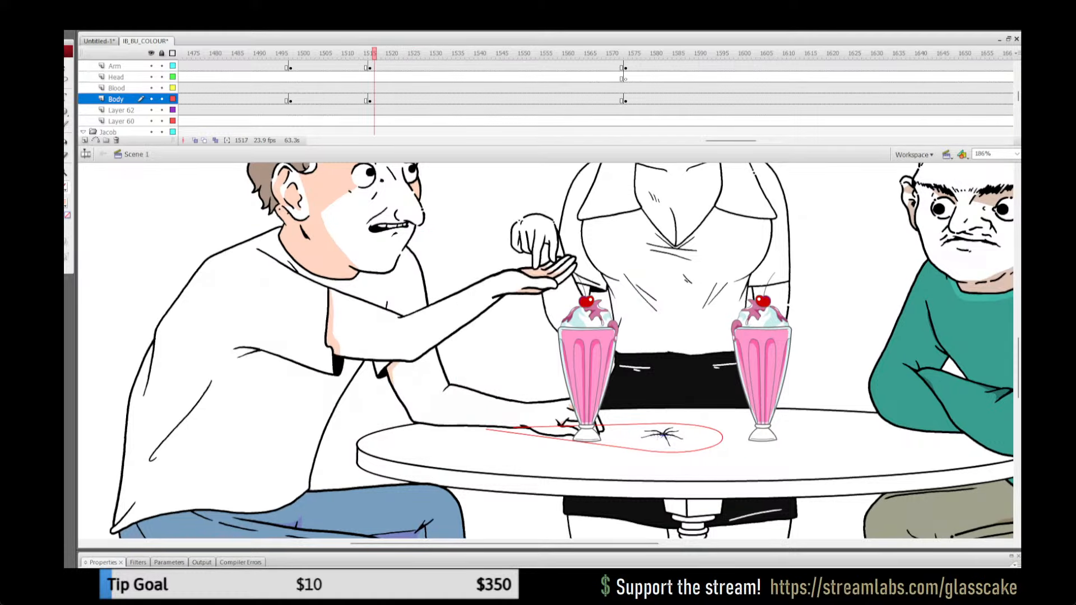
# Step: At frame 1517, rotate the artwork inside the far upper arm group very slightly counterclockwise and return to the main scene
pyautogui.doubleClick(412, 381)
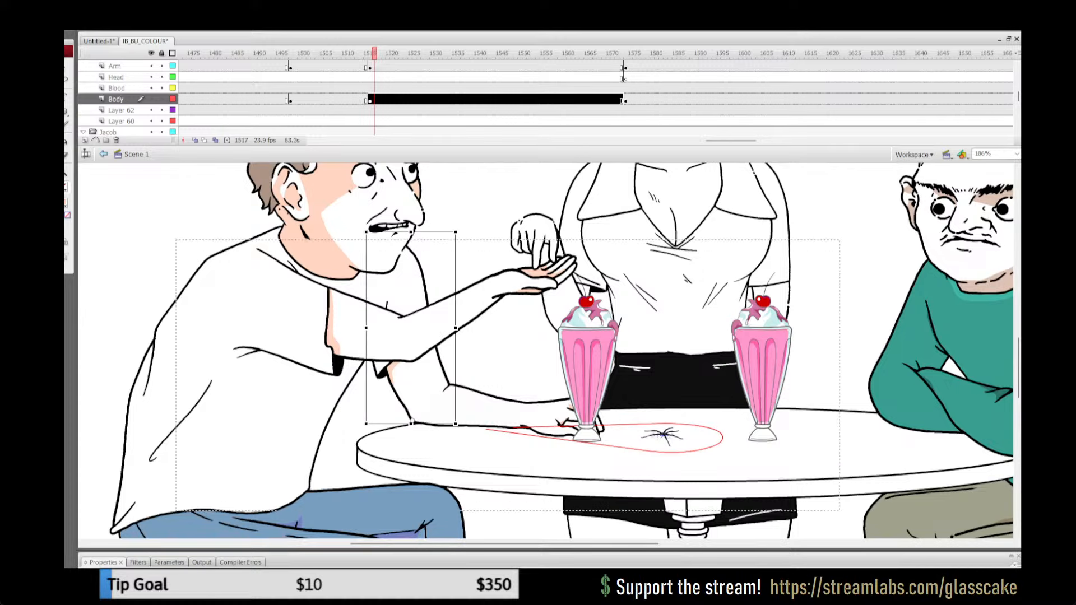
pyautogui.hotkey('ctrl', 'a')
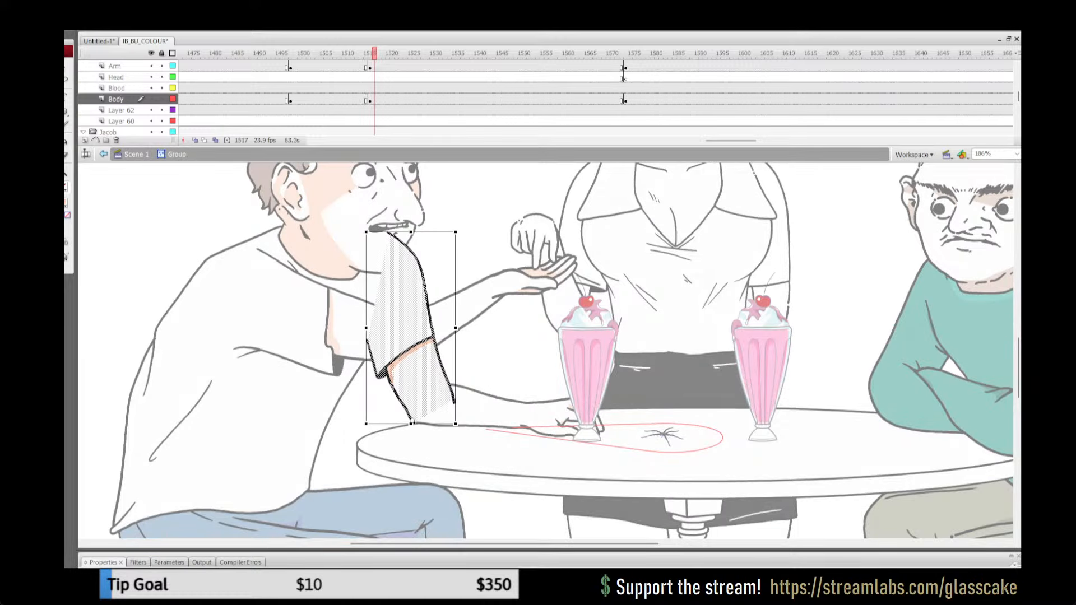
pyautogui.press('q')
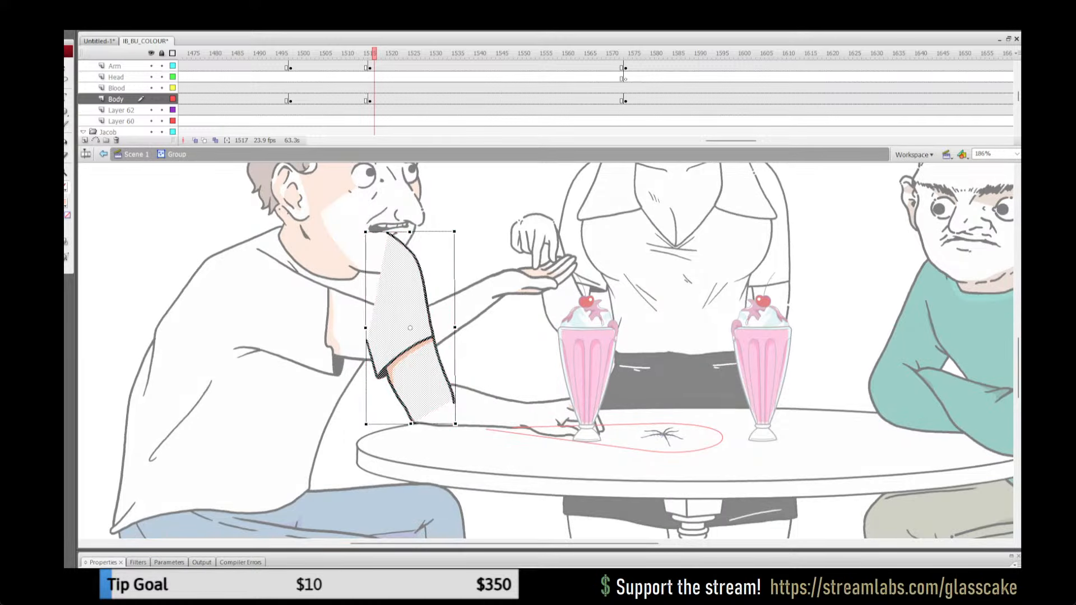
pyautogui.press('Escape')
pyautogui.doubleClick(511, 317)
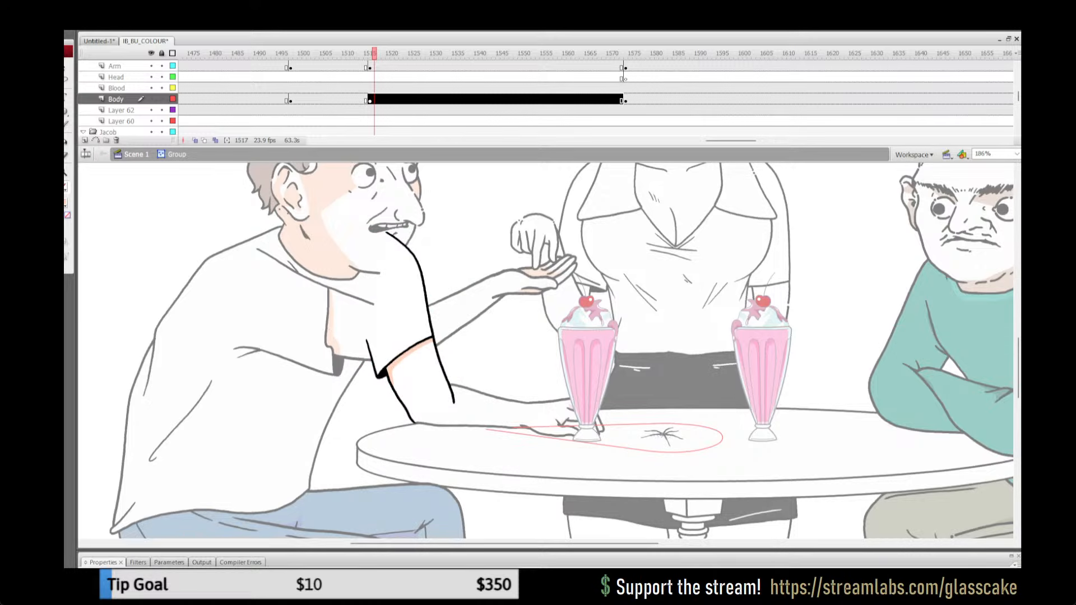
# Step: Select the far upper arm group at frame 1507 of the Body layer and save the file
pyautogui.click(330, 99)
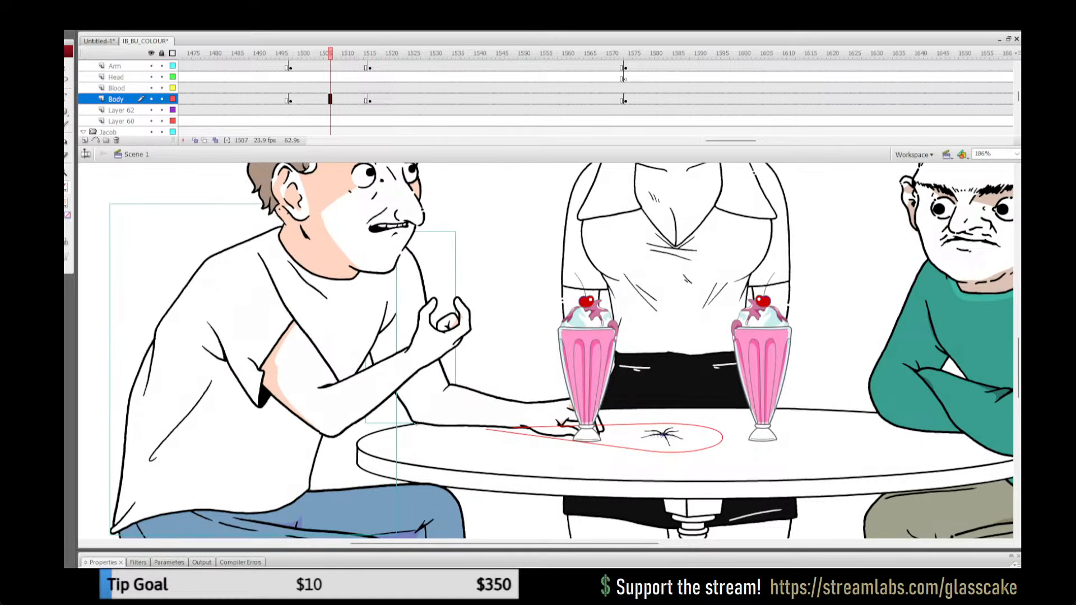
pyautogui.click(422, 386)
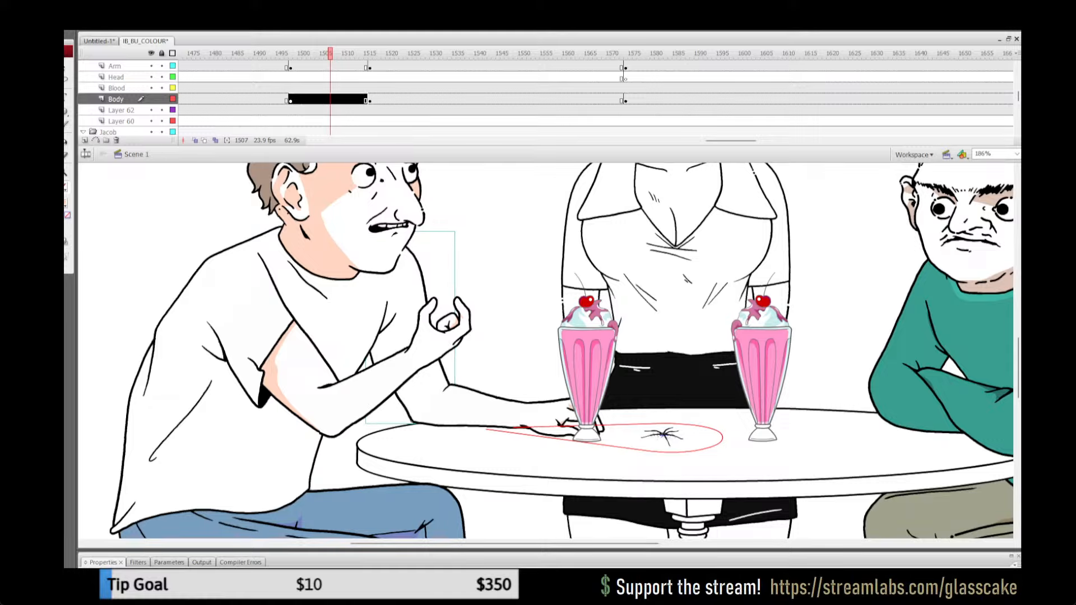
pyautogui.hotkey('ctrl', 's')
# Step: Play back the frames from about 1495 and from about 1562 to check the far arm's transitions between poses
pyautogui.click(282, 88)
pyautogui.press('Return')
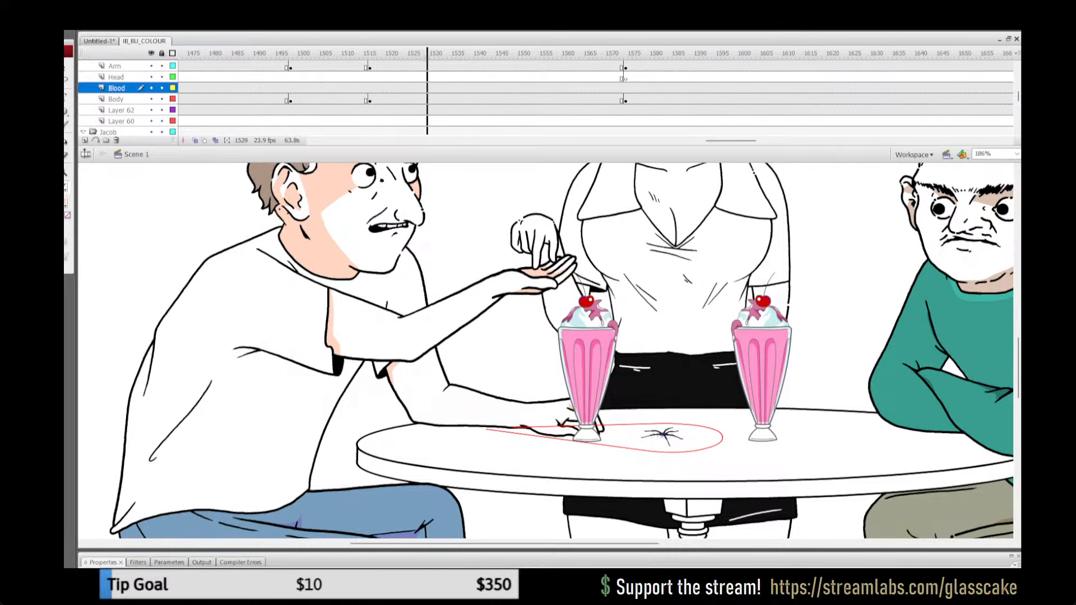
pyautogui.click(278, 88)
pyautogui.press('Return')
pyautogui.press('Return')
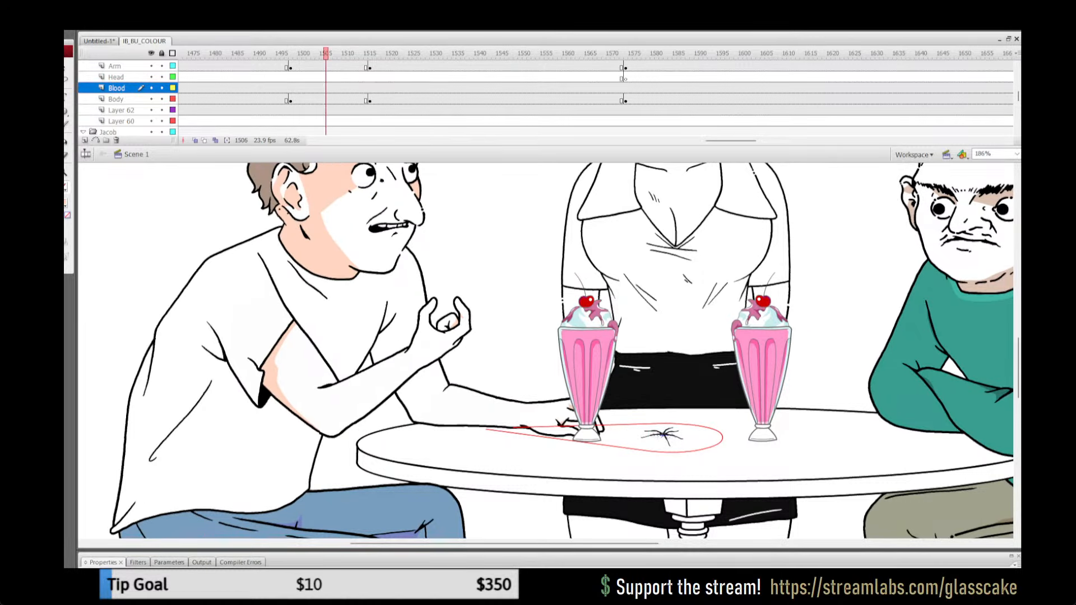
pyautogui.click(572, 99)
pyautogui.press('Return')
pyautogui.press('Return')
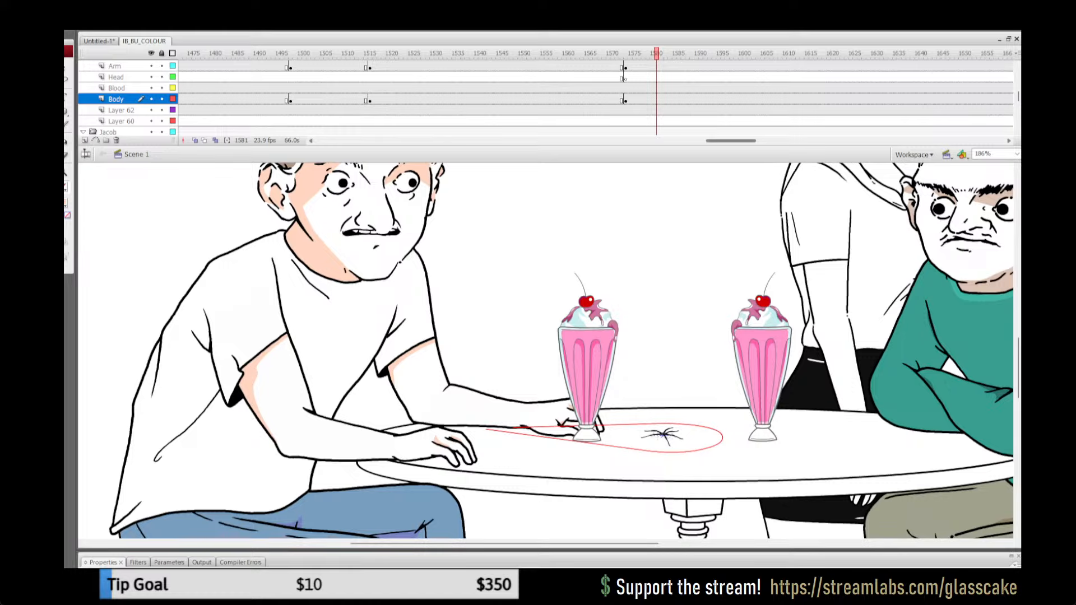
# Step: Compare the far upper arm's position and colouring at frames 1712 and 1701
pyautogui.moveTo(731, 140); pyautogui.dragTo(766, 140)
pyautogui.click(656, 100)
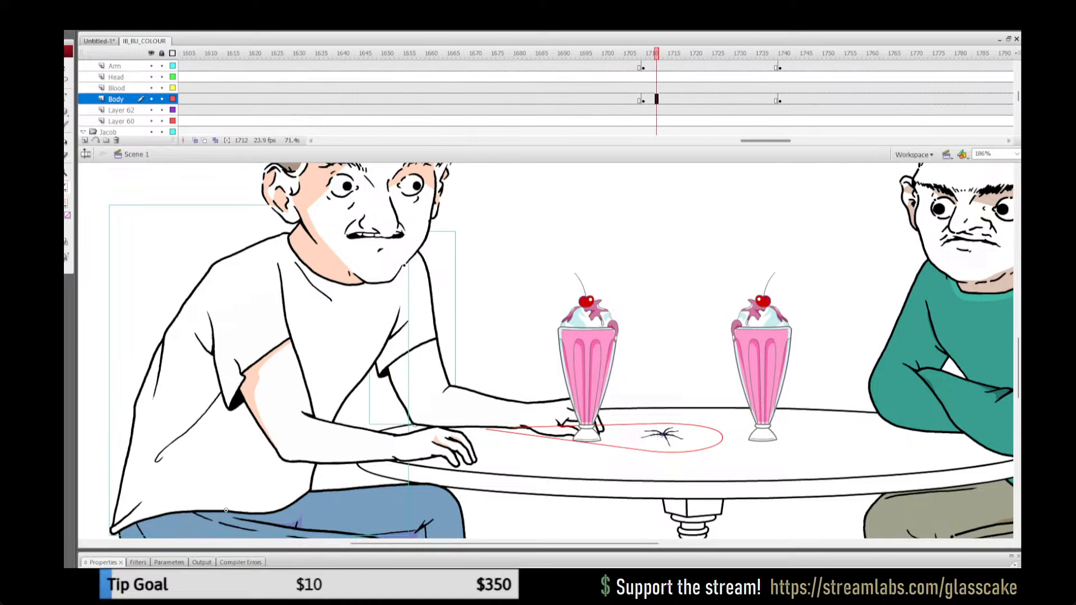
pyautogui.press('Return')
pyautogui.click(608, 88)
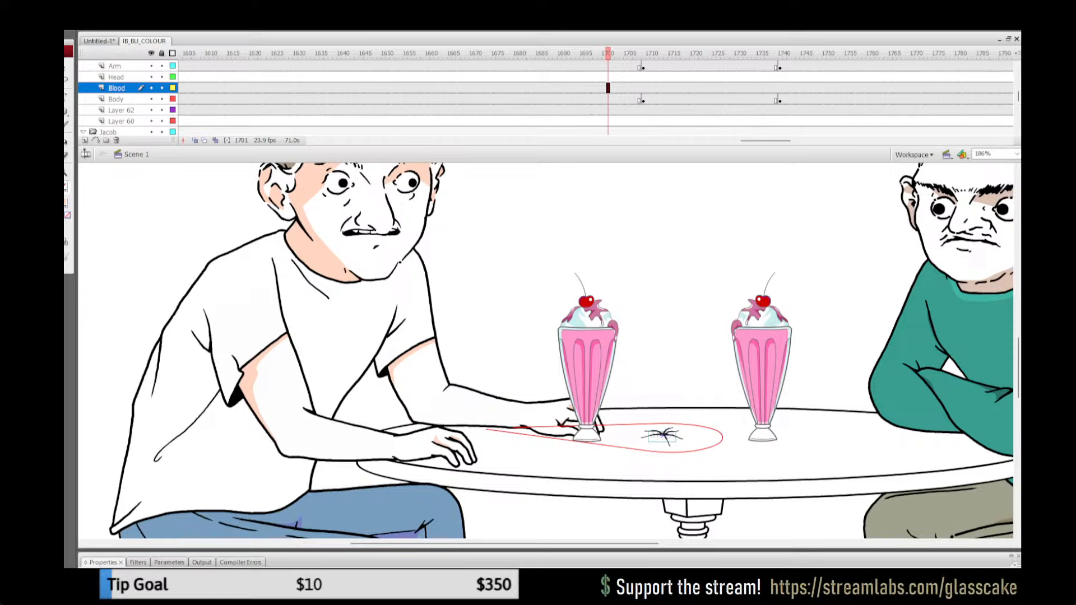
# Step: Copy the coloured far upper arm from frame 1701 and paste it in place inside the arm group at frame 1714
pyautogui.click(400, 261)
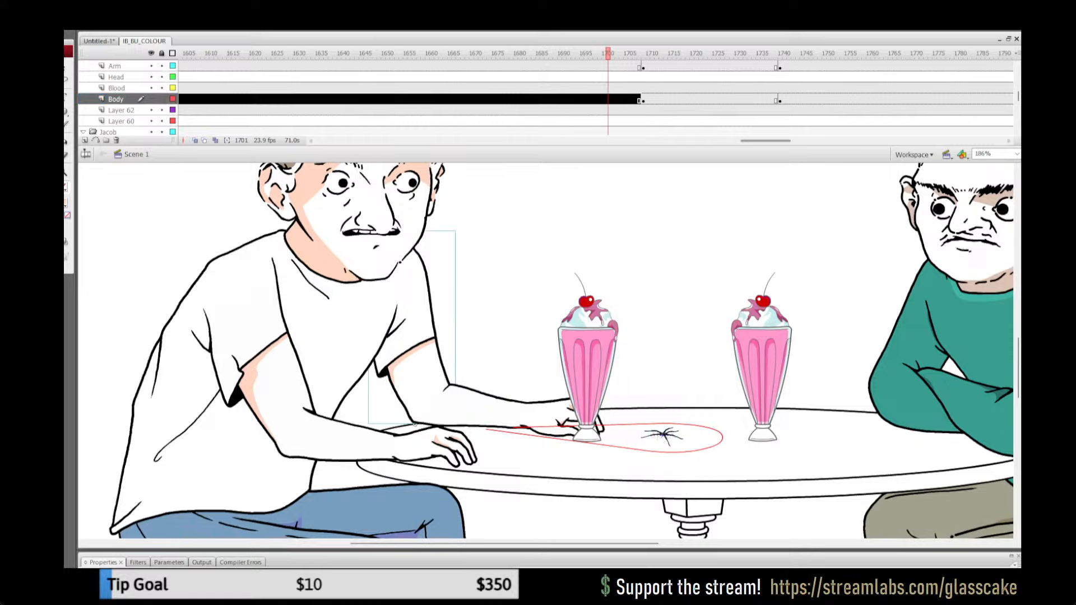
pyautogui.click(665, 99)
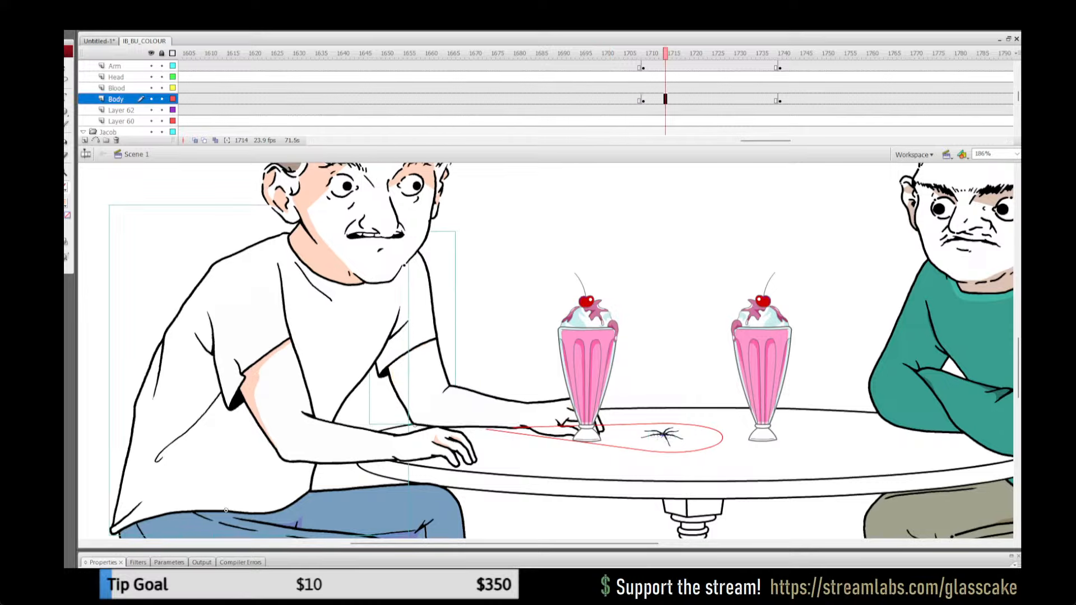
pyautogui.press('Escape')
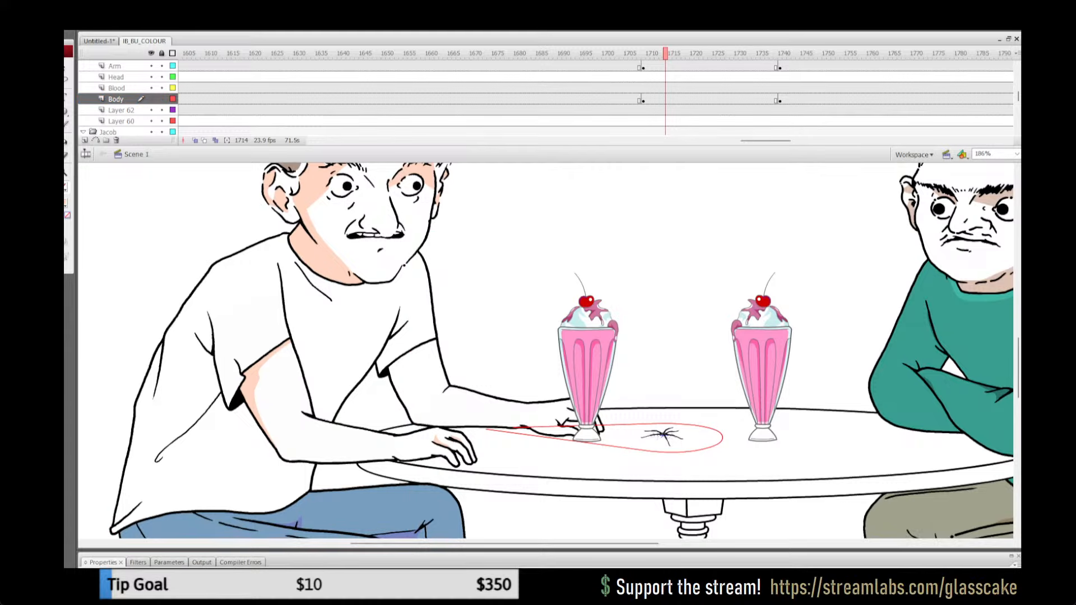
pyautogui.doubleClick(421, 320)
pyautogui.hotkey('ctrl', 'shift', 'v')
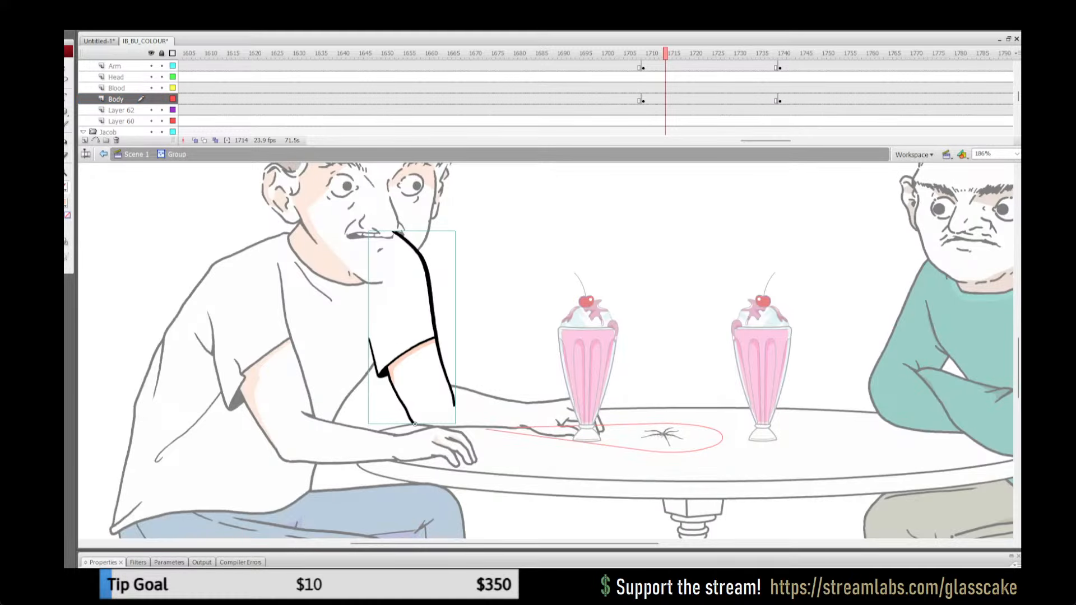
# Step: Rotate the pasted upper arm slightly clockwise about its lower end to fit the pose at frame 1714
pyautogui.press('q')
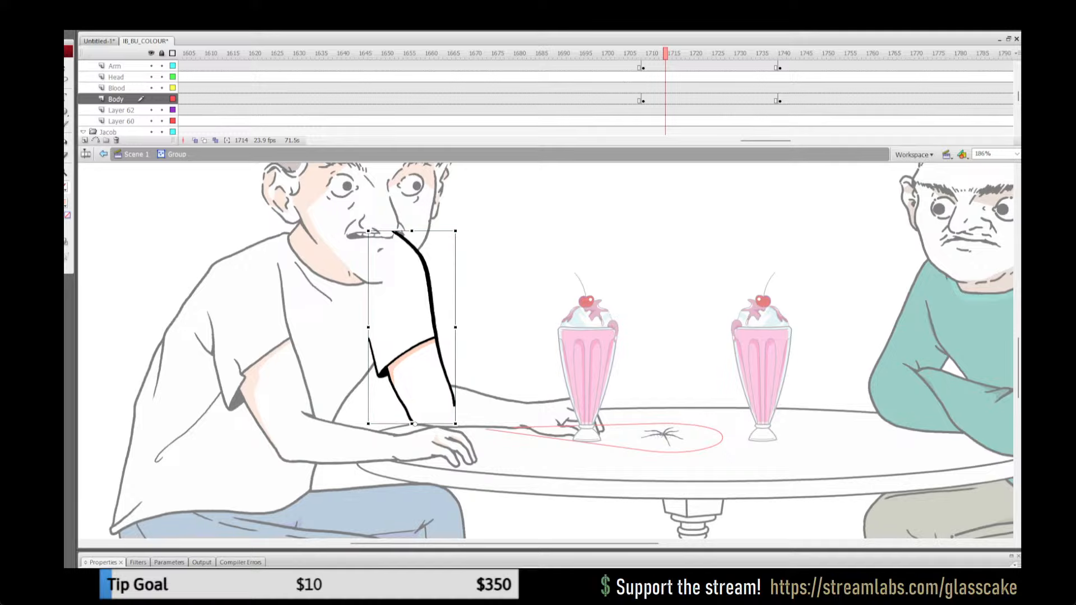
pyautogui.moveTo(458, 229); pyautogui.dragTo(459, 229)
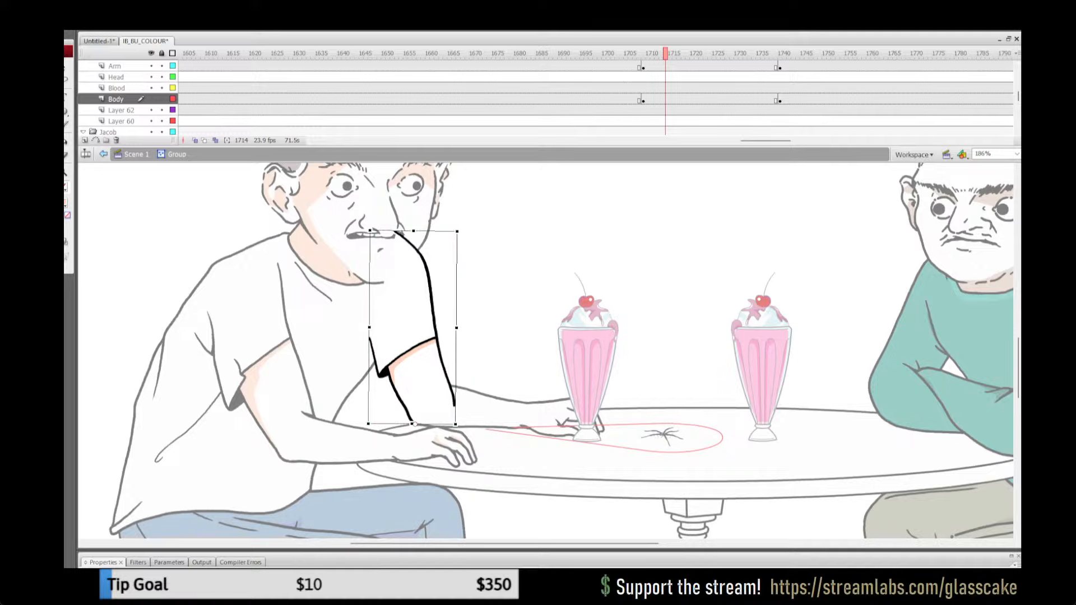
pyautogui.press('Escape')
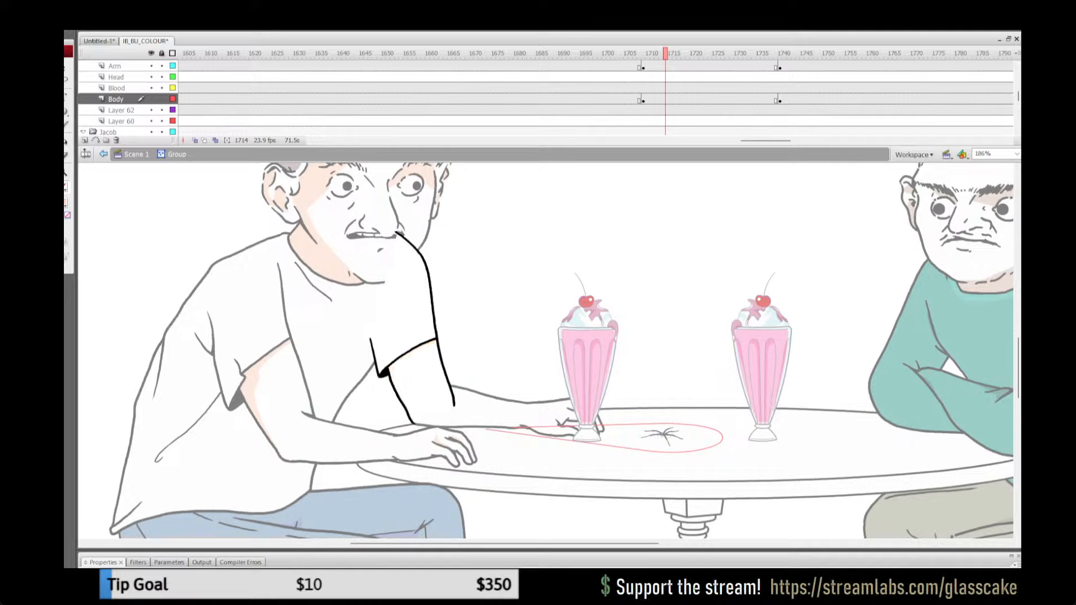
# Step: Cut the rotated arm artwork, paste it back in place inside the group at frame 1714, and return to the main scene
pyautogui.hotkey('ctrl', 'a')
pyautogui.hotkey('ctrl', 'x')
pyautogui.hotkey('ctrl', 'shift', 'v')
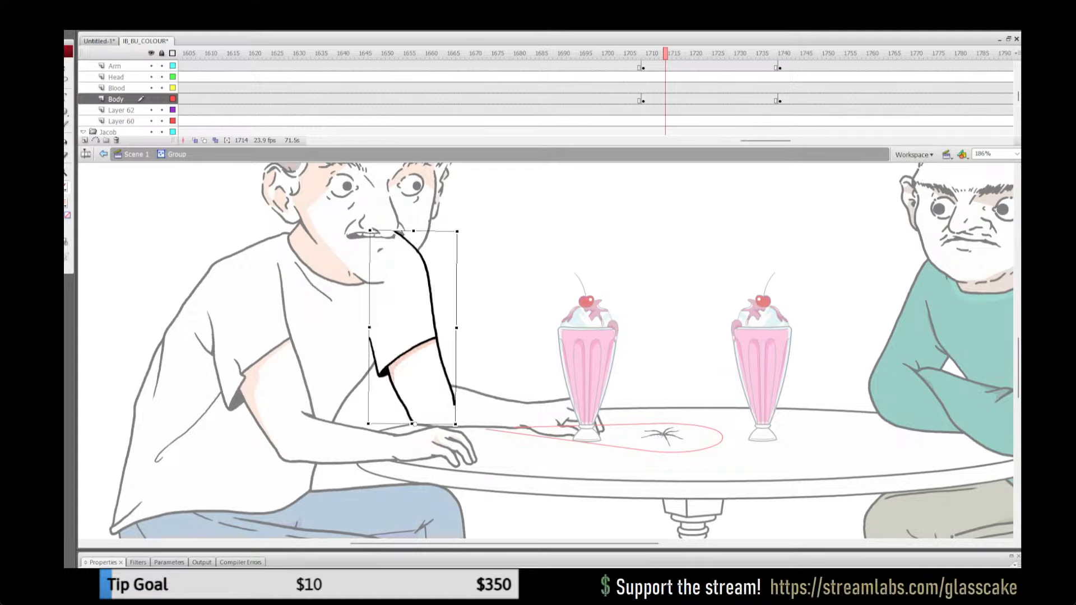
pyautogui.press('Escape')
pyautogui.click(137, 154)
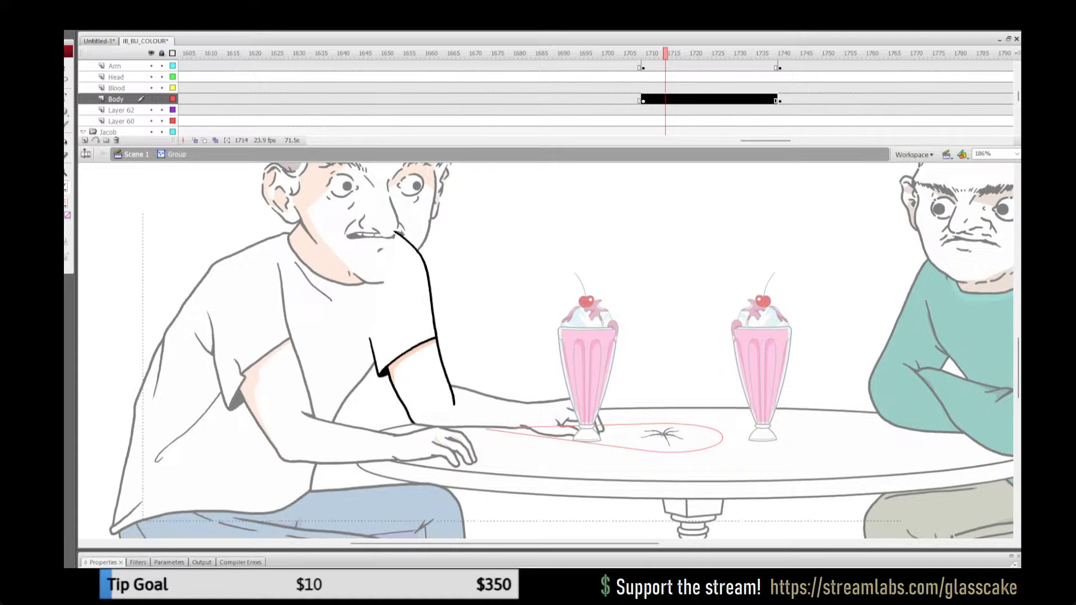
# Step: Play back the frames around 1703 to 1718 and examine how the far arm, forearm and hand meet at frame 1711
pyautogui.click(617, 110)
pyautogui.press('Return')
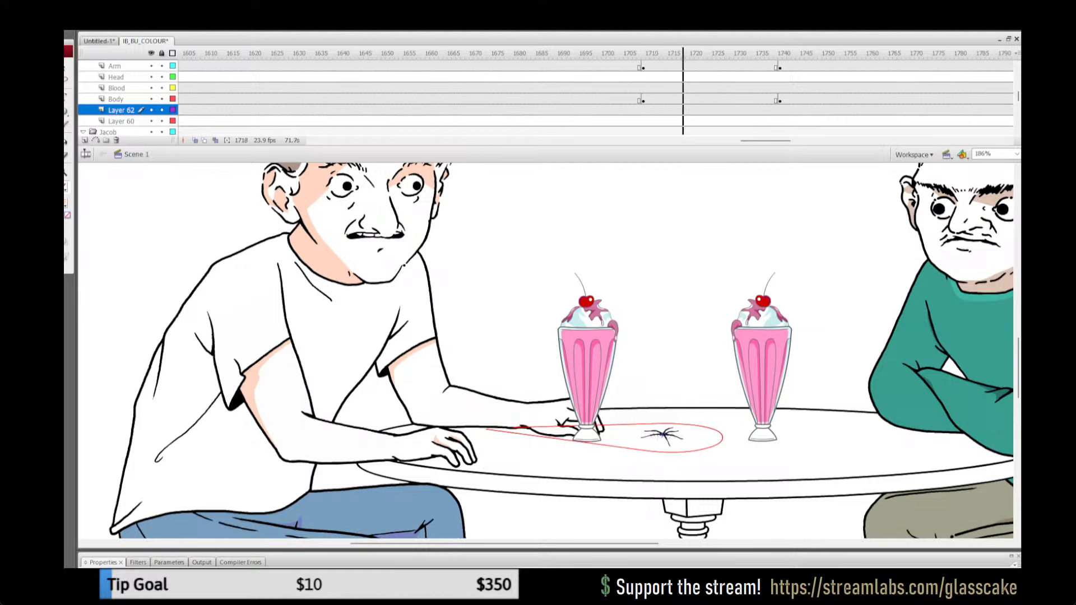
pyautogui.press('Return')
pyautogui.click(613, 110)
pyautogui.click(617, 99)
pyautogui.click(522, 348)
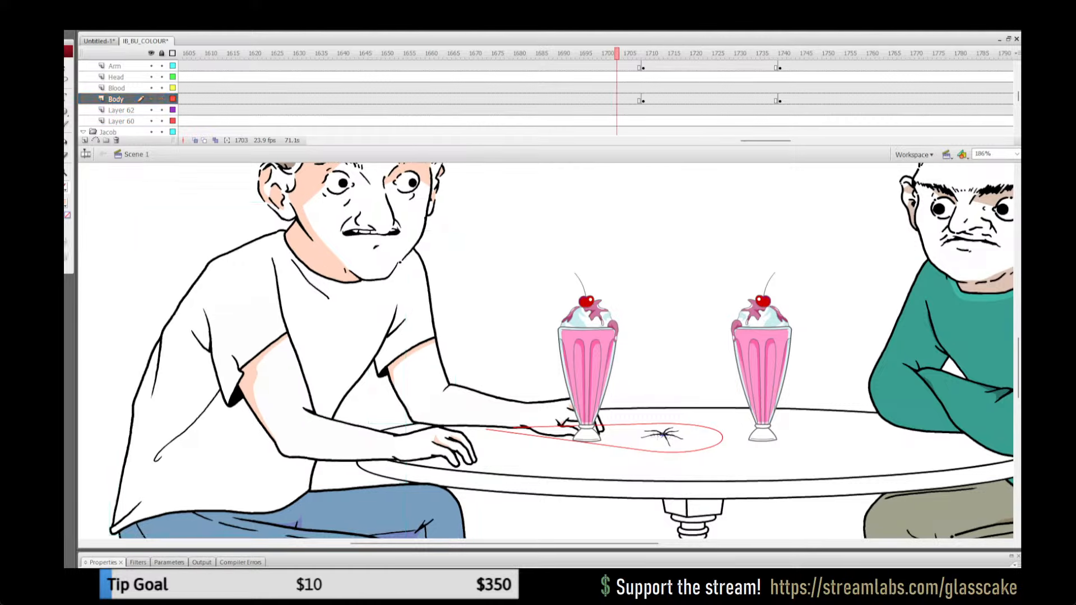
pyautogui.click(523, 425)
pyautogui.press('Return')
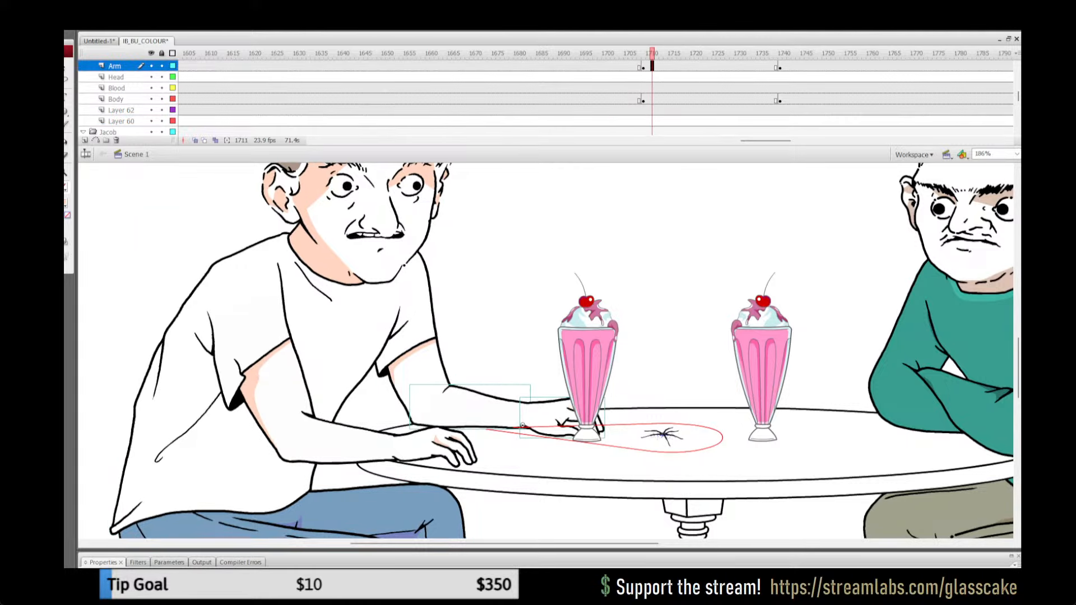
pyautogui.click(522, 347)
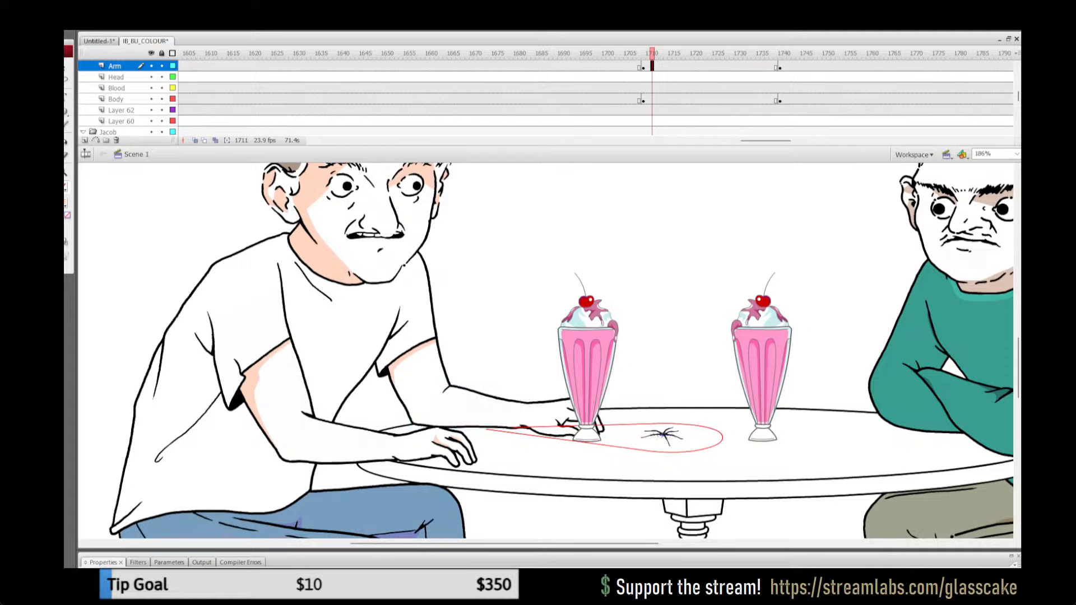
# Step: Try deleting the far hand artwork inside its Arm layer group at frame 1711, undo the deletion, and leave the group
pyautogui.doubleClick(544, 418)
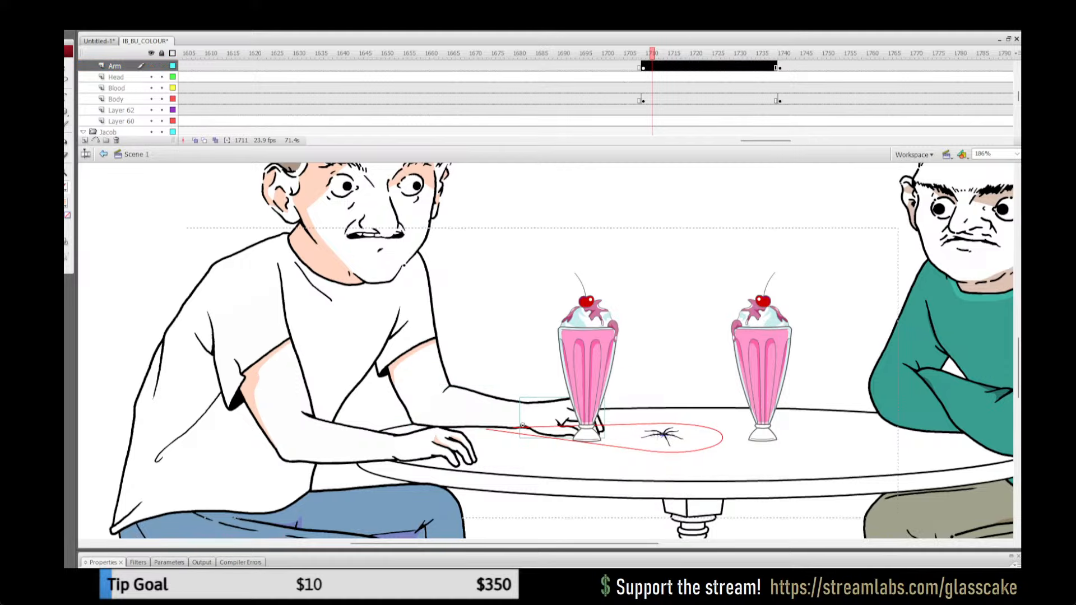
pyautogui.click(522, 425)
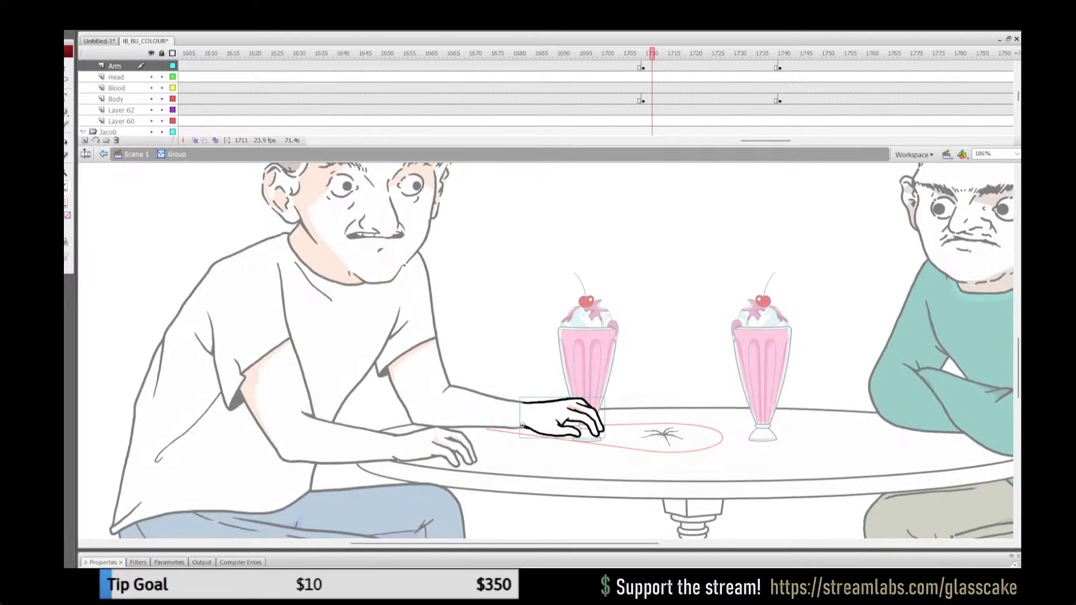
pyautogui.press('Delete')
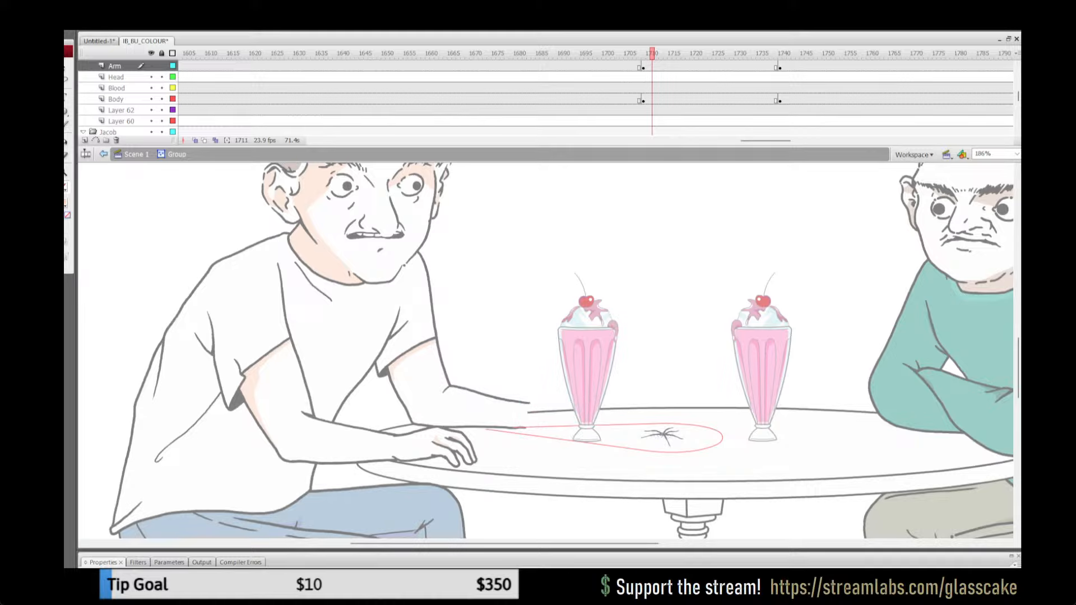
pyautogui.hotkey('ctrl', 'z')
pyautogui.press('Escape')
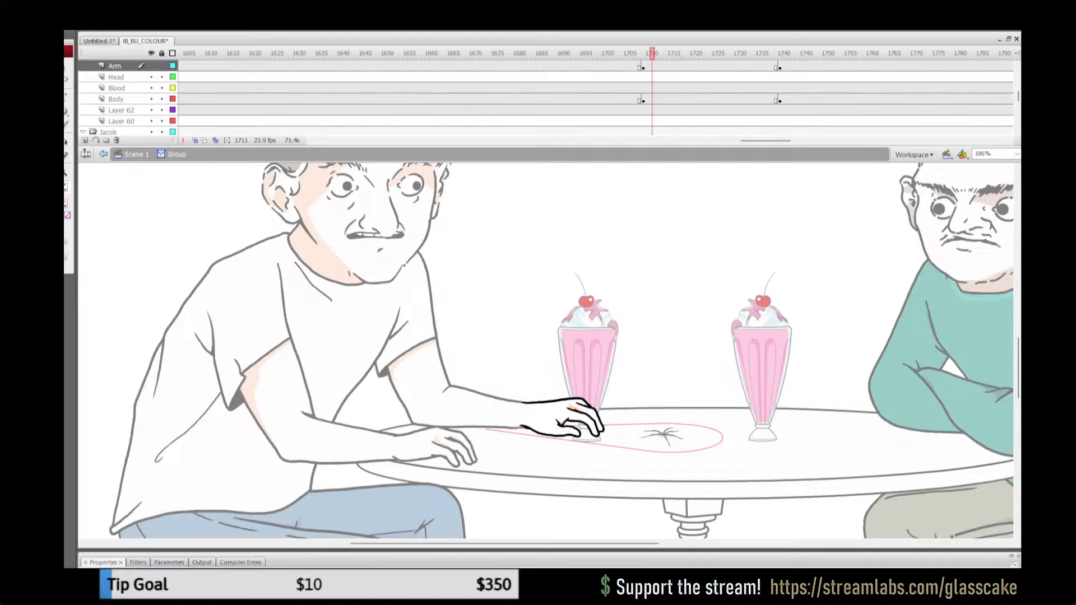
pyautogui.doubleClick(522, 424)
# Step: Replace the uncoloured far upper arm at frame 1744 with the coloured arm from frame 1702, pasted in place
pyautogui.moveTo(612, 53); pyautogui.dragTo(802, 54)
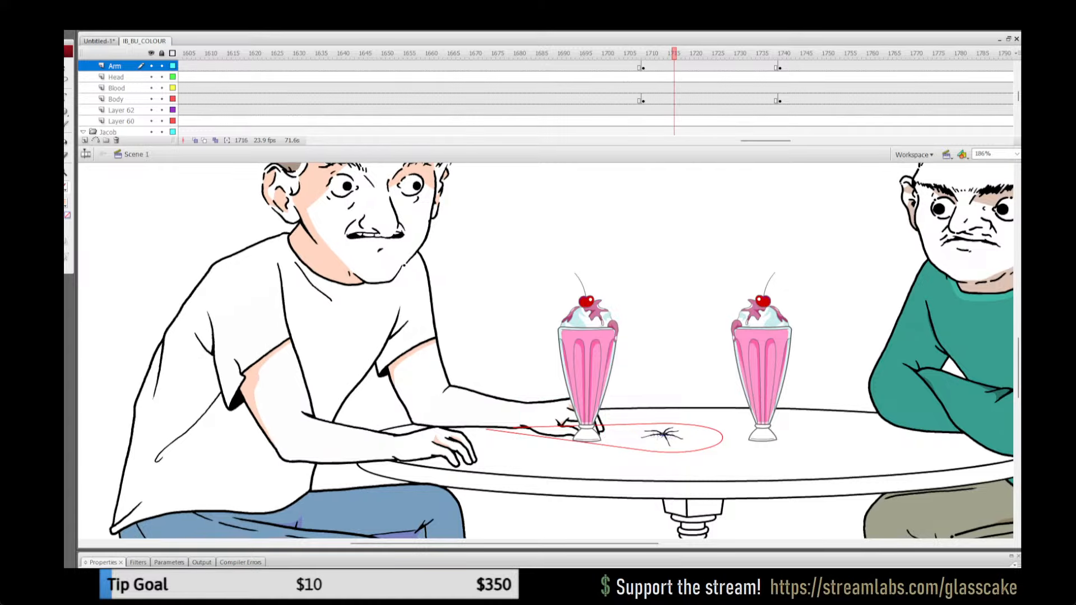
pyautogui.click(399, 261)
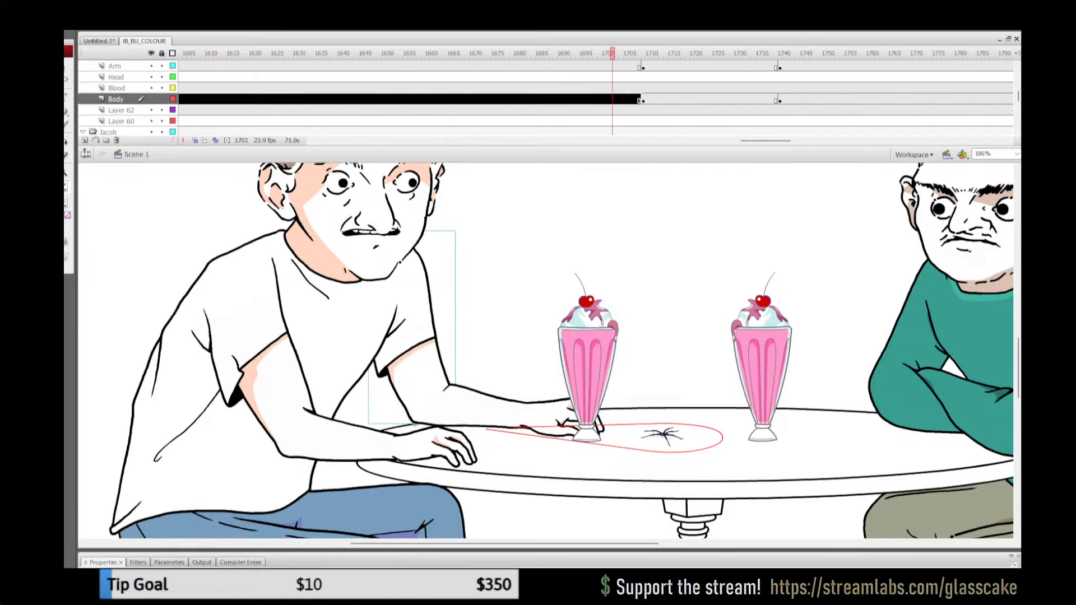
pyautogui.click(797, 54)
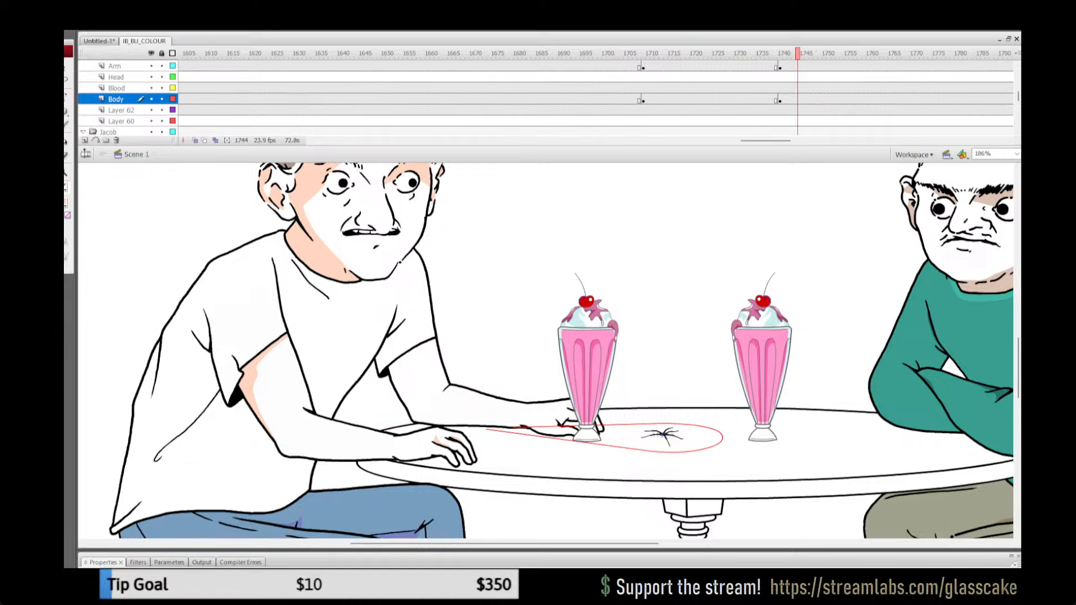
pyautogui.click(414, 358)
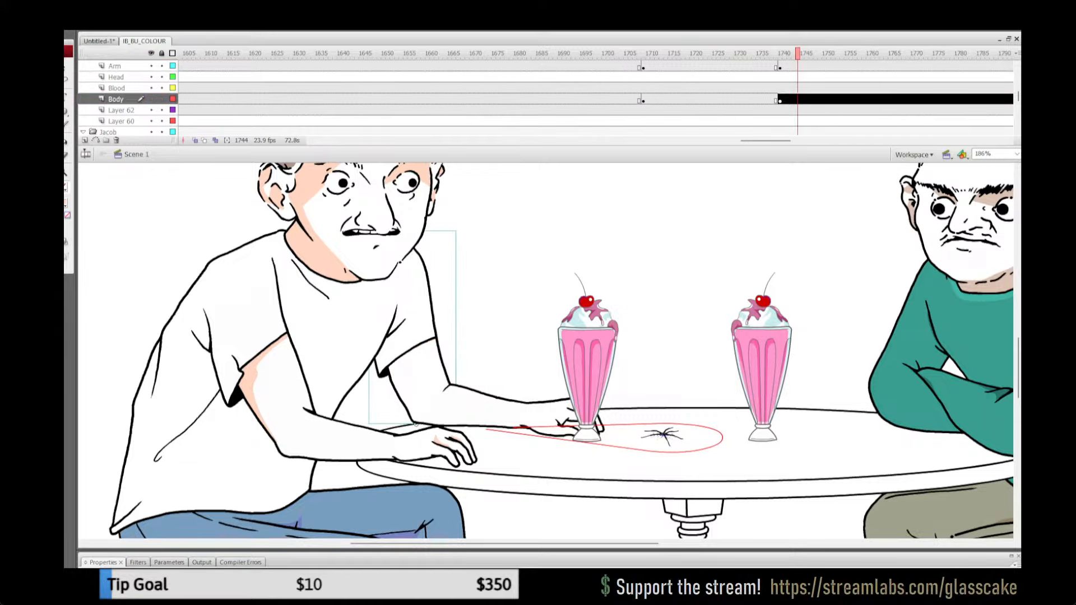
pyautogui.press('Delete')
pyautogui.hotkey('ctrl', 'z')
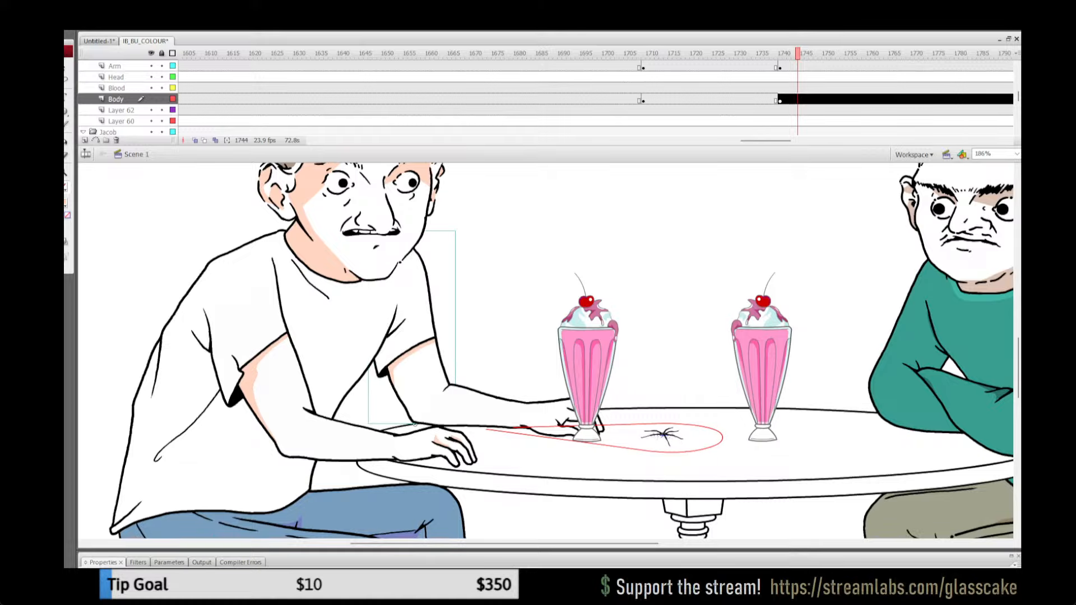
# Step: Cut the white-shirted man's far hand on the Arm layer at frame 1741 and paste it back in place
pyautogui.moveTo(745, 54)
pyautogui.mouseDown()
pyautogui.moveTo(820, 53)
pyautogui.moveTo(740, 54)
pyautogui.mouseUp()
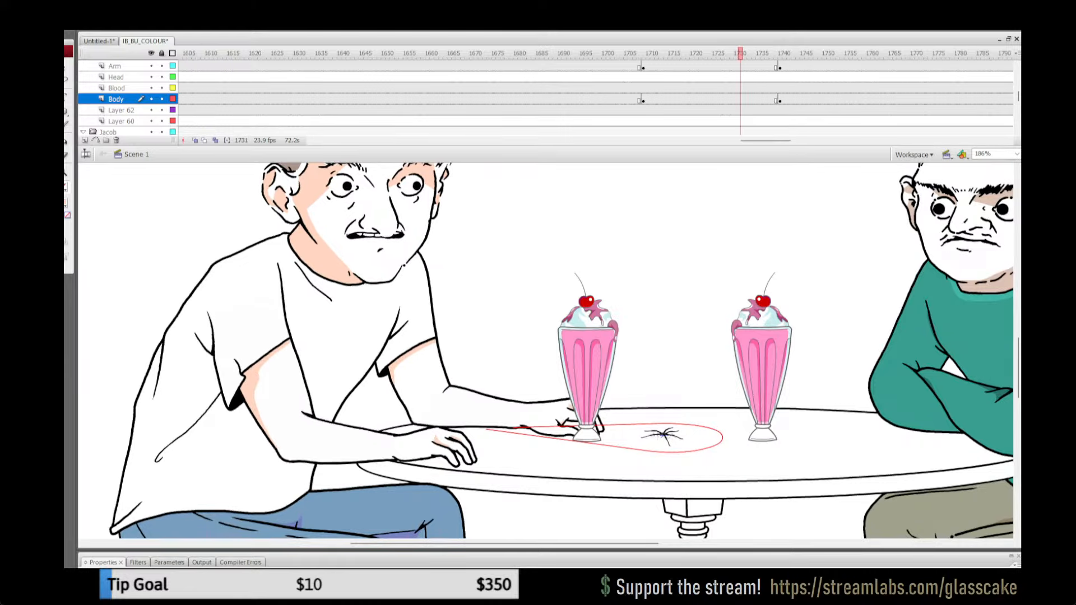
pyautogui.click(522, 426)
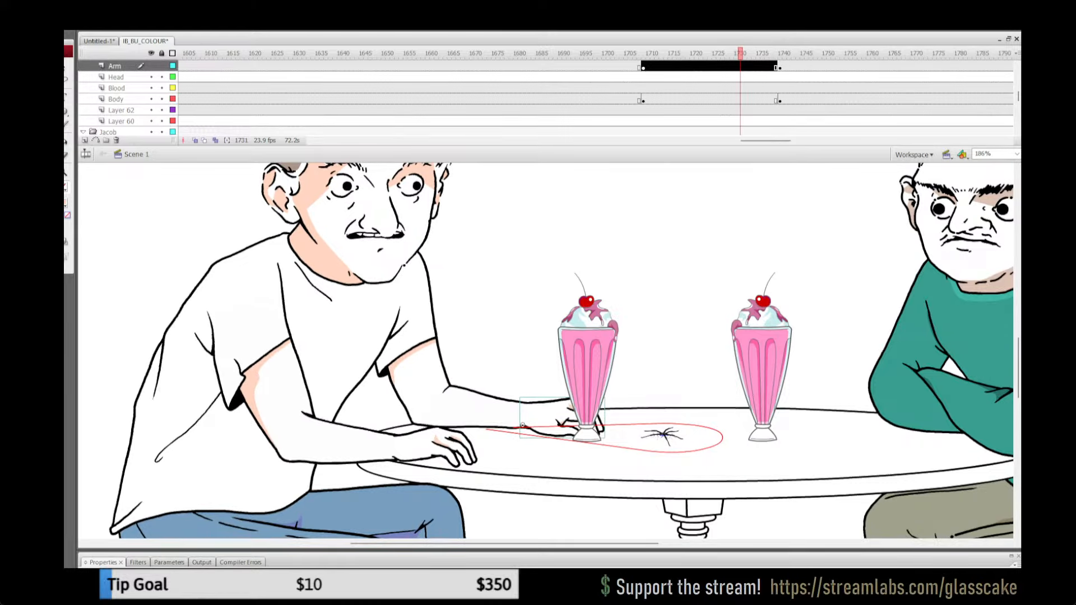
pyautogui.click(784, 66)
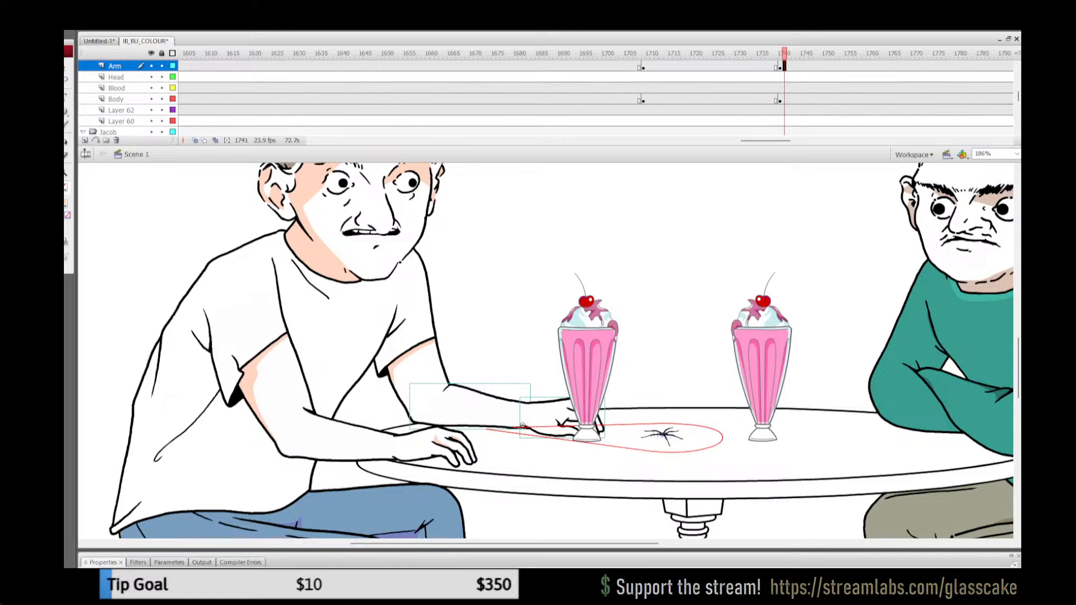
pyautogui.click(541, 415)
pyautogui.hotkey('ctrl', 'x')
pyautogui.hotkey('ctrl', 'shift', 'v')
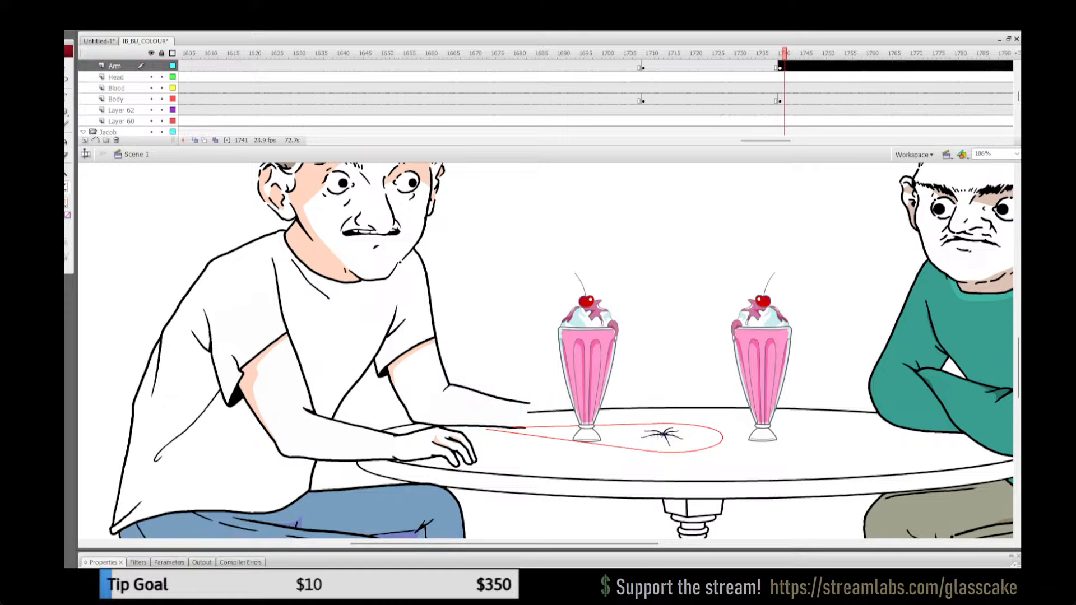
# Step: Save the document and play back the far arm's poses through frame 1771 with the whole café scene in view
pyautogui.click(731, 53)
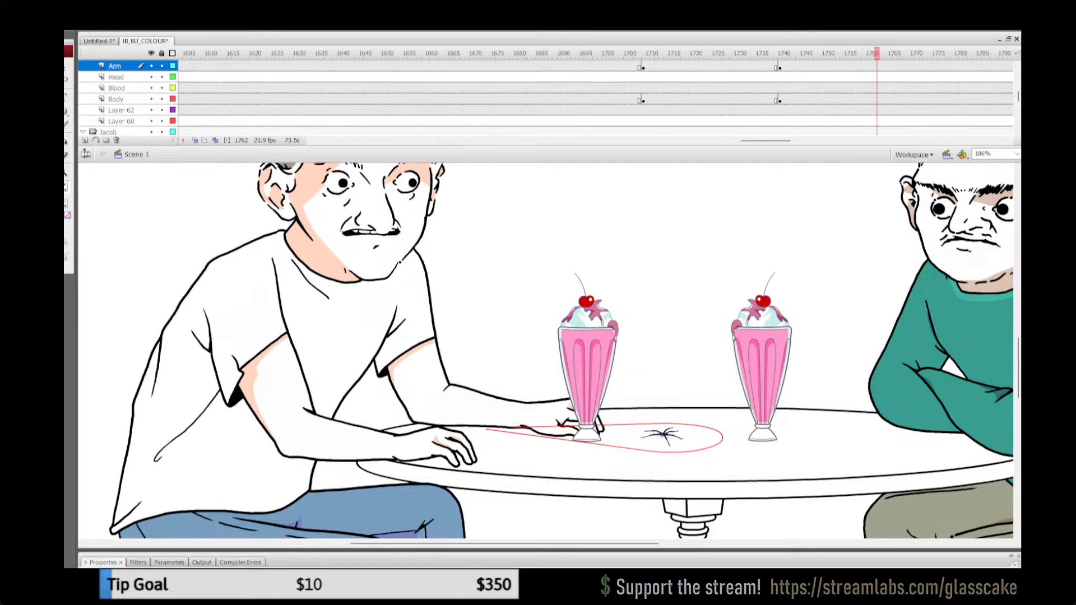
pyautogui.hotkey('ctrl', '-')
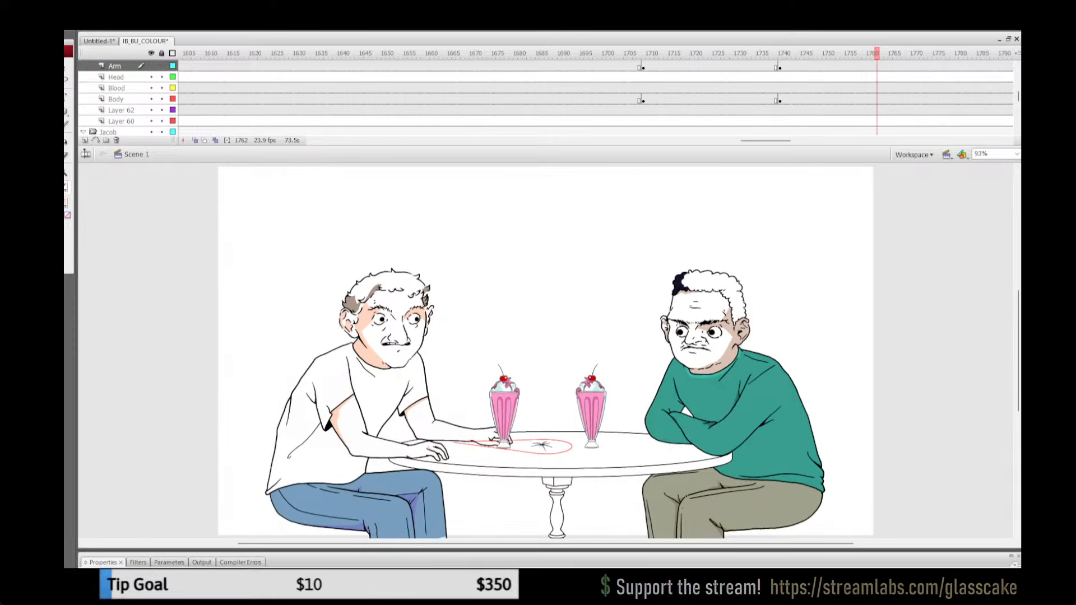
pyautogui.hotkey('ctrl', 's')
pyautogui.moveTo(877, 54); pyautogui.dragTo(626, 53)
pyautogui.press('Return')
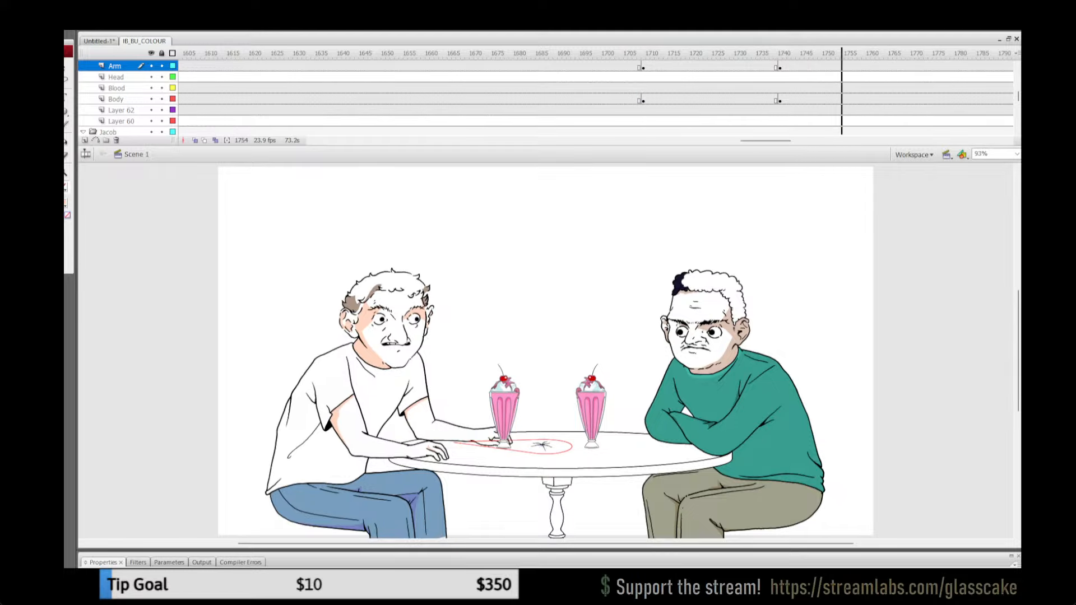
pyautogui.moveTo(766, 141)
pyautogui.mouseDown()
pyautogui.moveTo(812, 141)
pyautogui.moveTo(782, 141)
pyautogui.mouseUp()
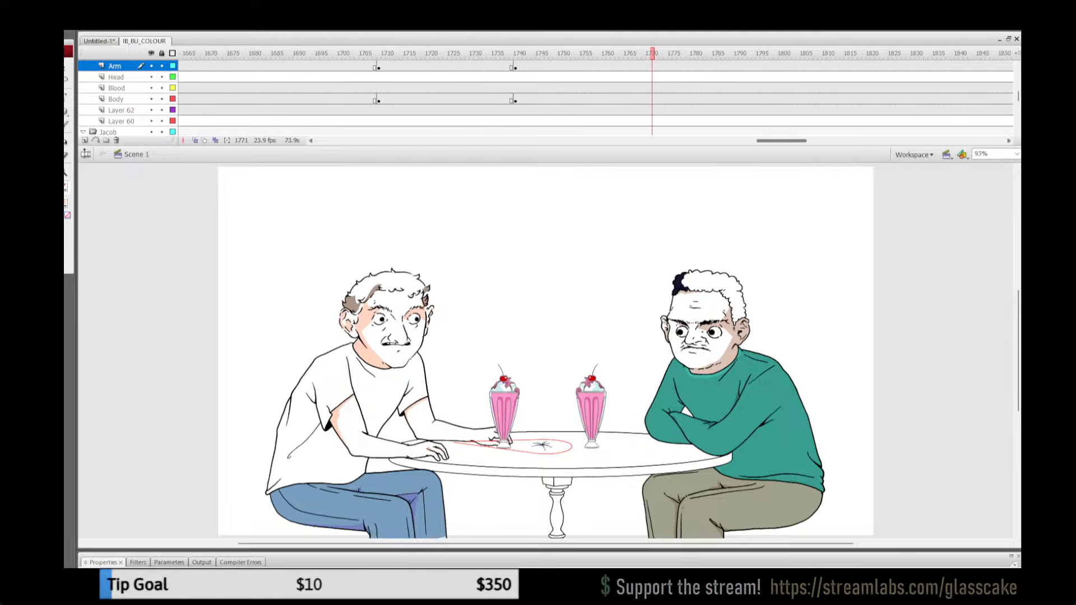
# Step: Lock all timeline layers and save the document
pyautogui.click(327, 66)
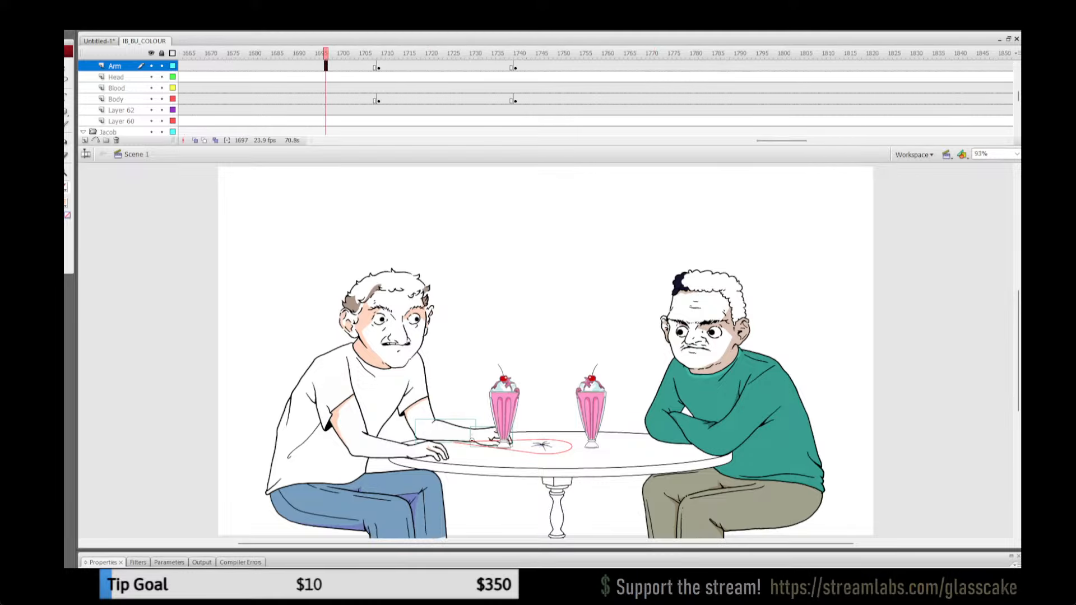
pyautogui.click(162, 53)
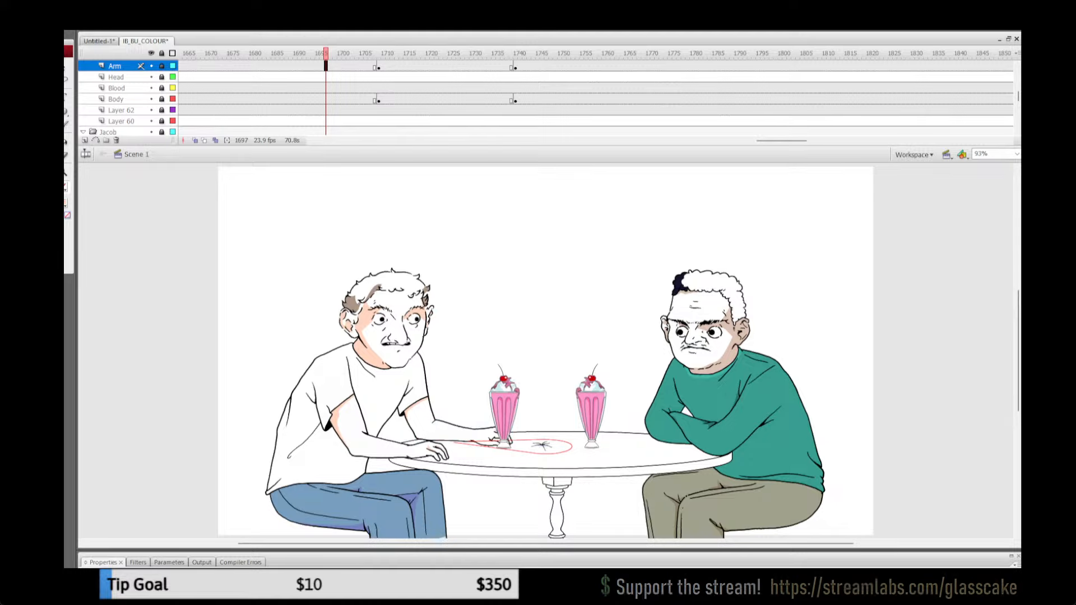
pyautogui.hotkey('ctrl', 's')
# Step: Play back the earlier frames between about 1460 and 1504 and examine the white-shirted man's arm poses
pyautogui.moveTo(782, 141); pyautogui.dragTo(724, 141)
pyautogui.click(436, 53)
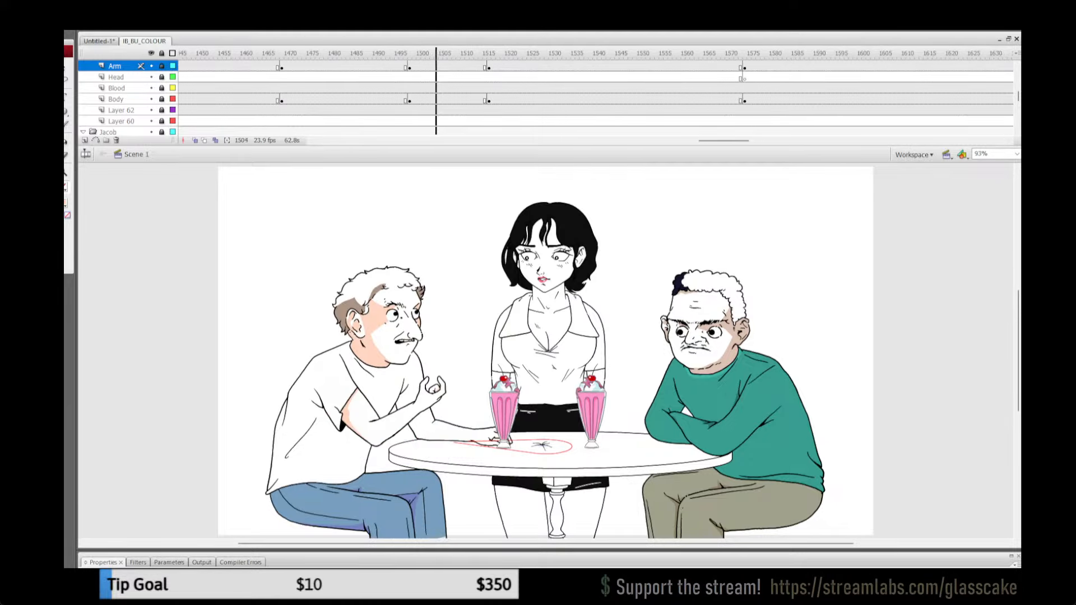
pyautogui.press('Return')
pyautogui.click(370, 53)
pyautogui.press('Return')
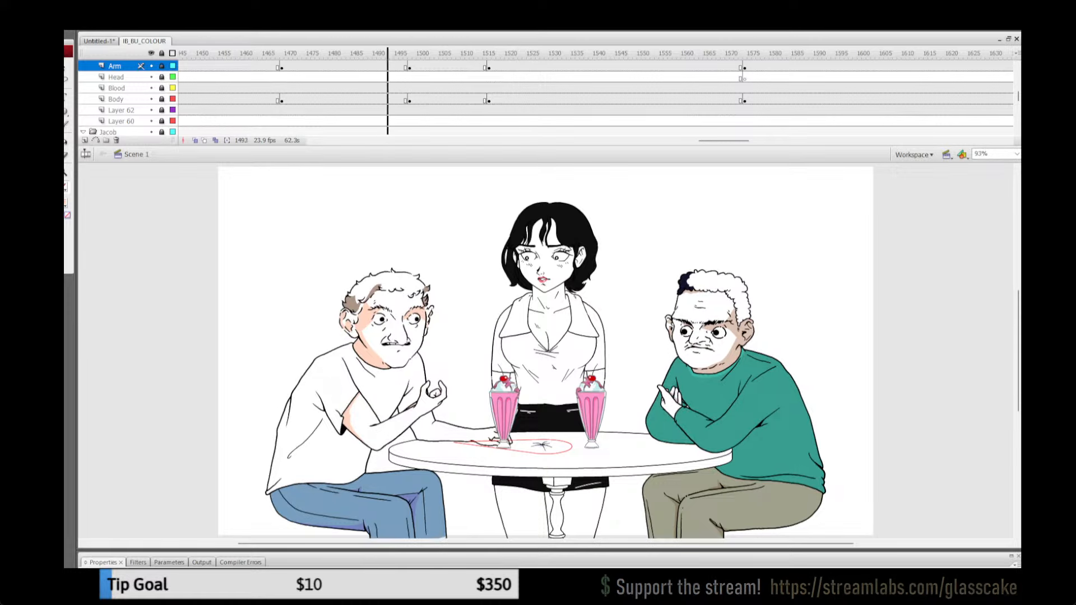
pyautogui.press('Return')
pyautogui.click(247, 66)
pyautogui.press('Return')
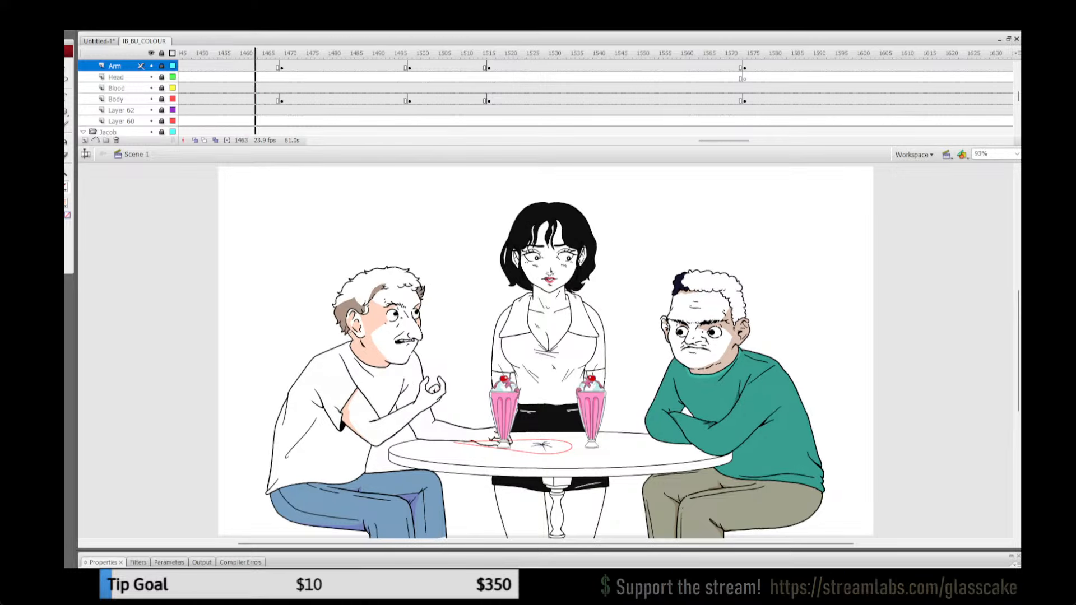
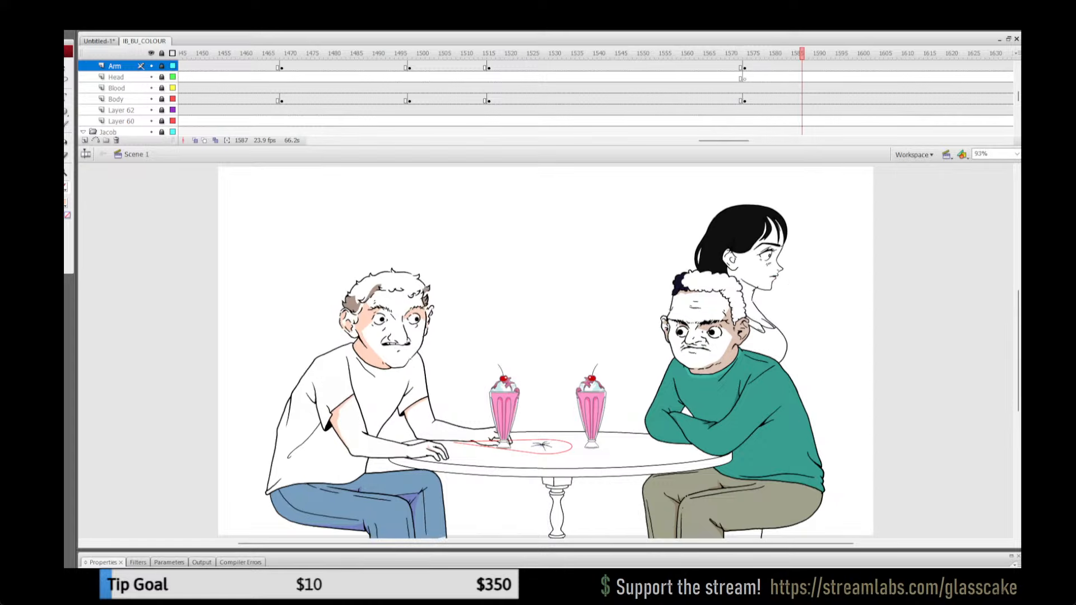
# Step: Play back the café scene from frame 1352 and the close-up hand shot from around frame 1235, examining the arm and finger poses
pyautogui.moveTo(724, 140); pyautogui.dragTo(691, 141)
pyautogui.click(300, 100)
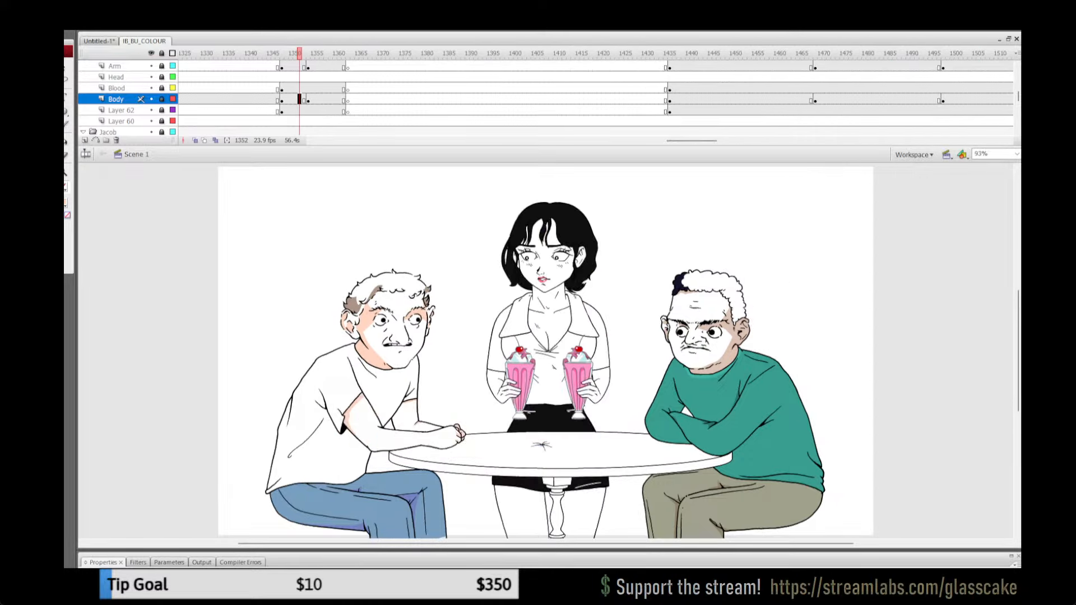
pyautogui.press('Return')
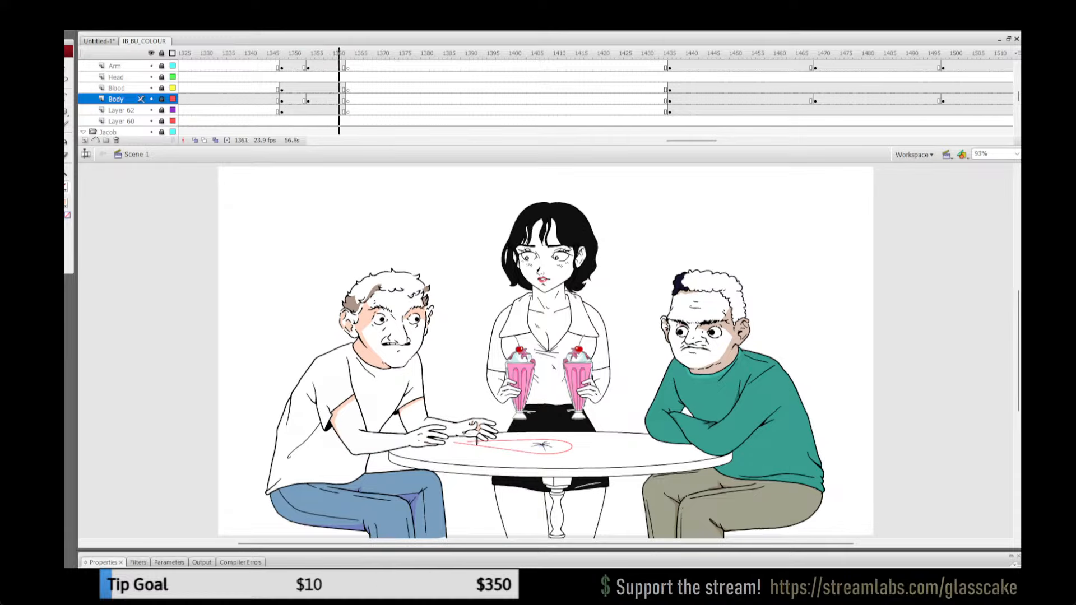
pyautogui.moveTo(692, 141); pyautogui.dragTo(661, 140)
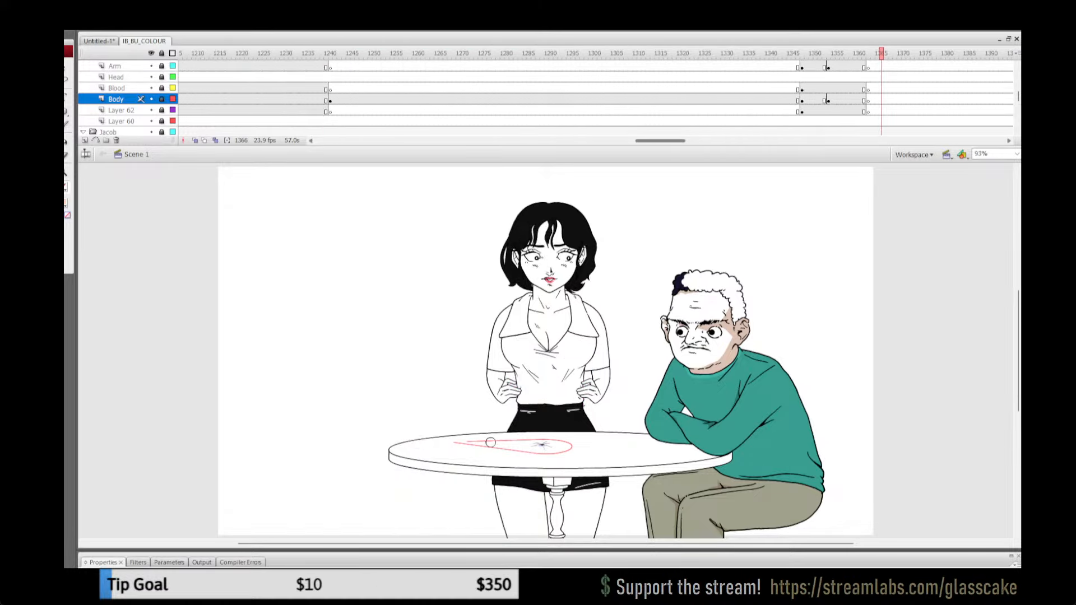
pyautogui.click(308, 88)
pyautogui.press('Return')
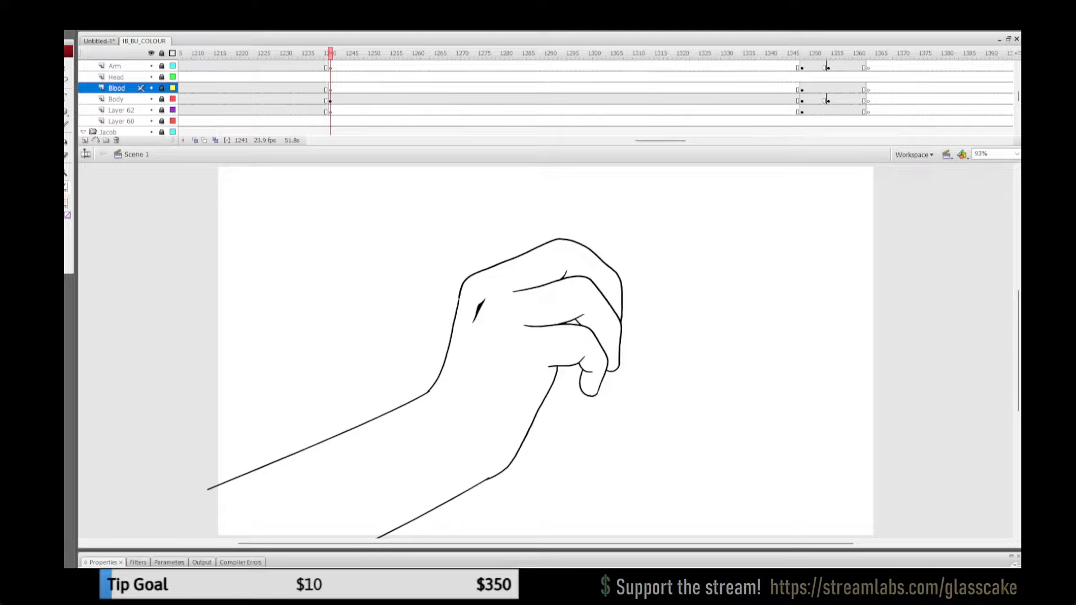
pyautogui.click(304, 100)
pyautogui.press('Return')
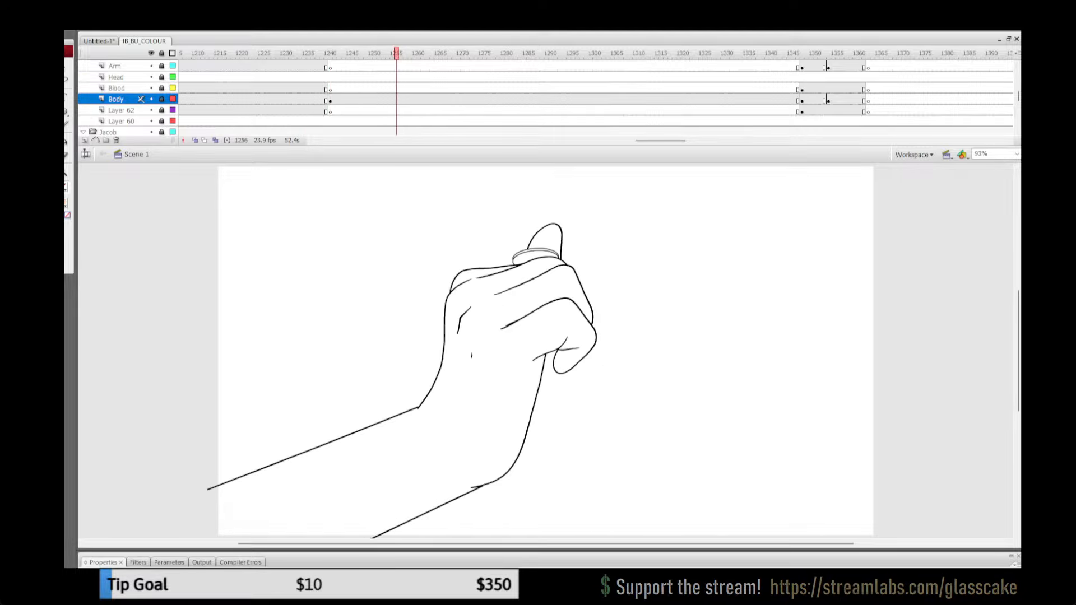
pyautogui.click(300, 66)
pyautogui.press('Return')
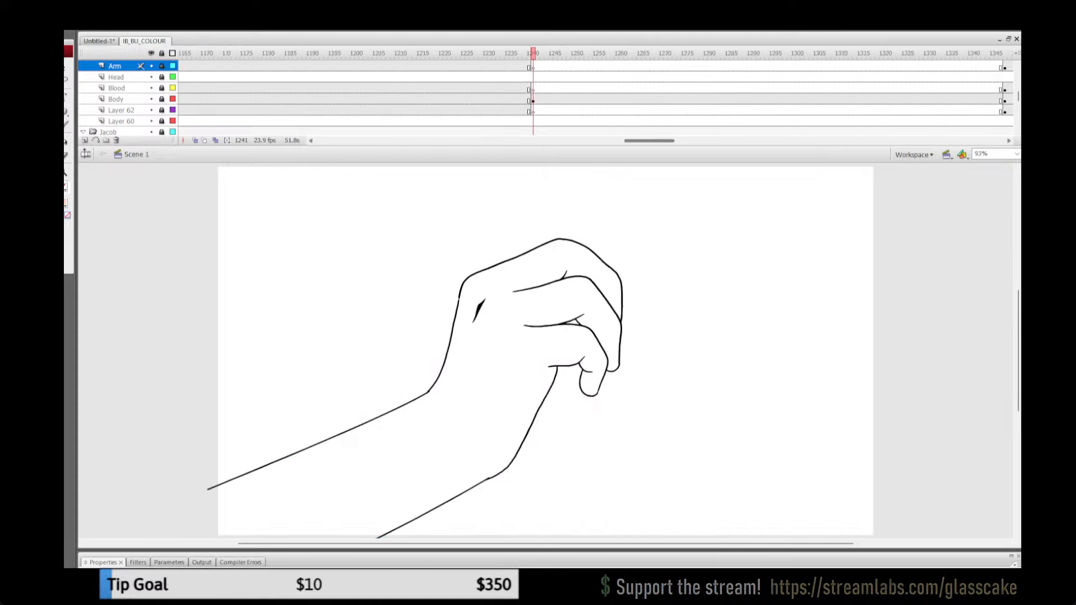
# Step: Scrub from frame 1163 to the close-up hand shot at 1241, and review the frames from there to about 1377
pyautogui.moveTo(649, 141); pyautogui.dragTo(628, 141)
pyautogui.moveTo(446, 54); pyautogui.dragTo(512, 53)
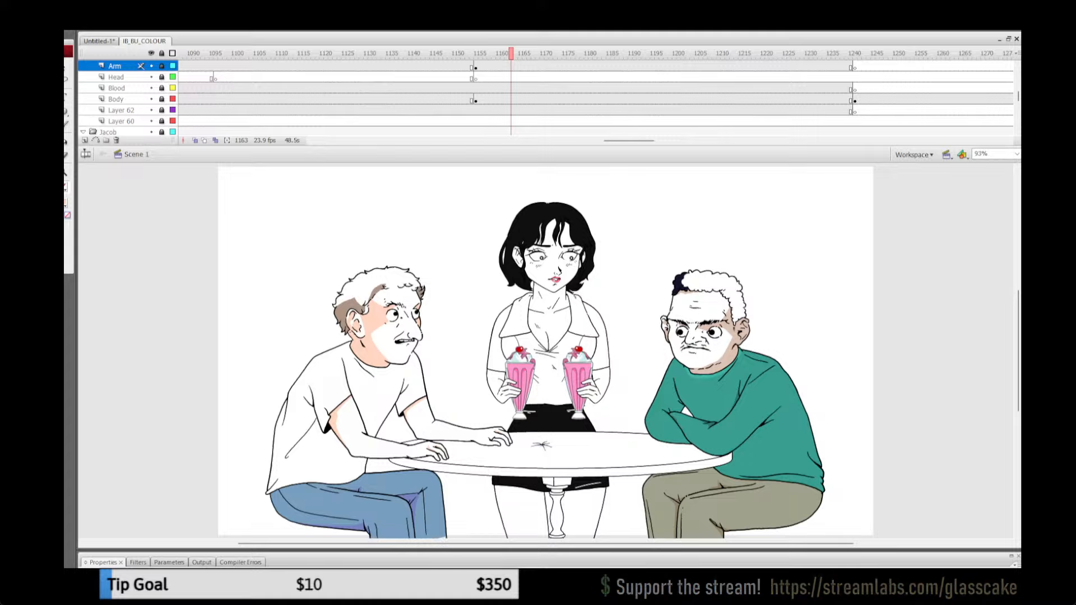
pyautogui.moveTo(511, 54)
pyautogui.mouseDown()
pyautogui.moveTo(455, 54)
pyautogui.moveTo(855, 54)
pyautogui.mouseUp()
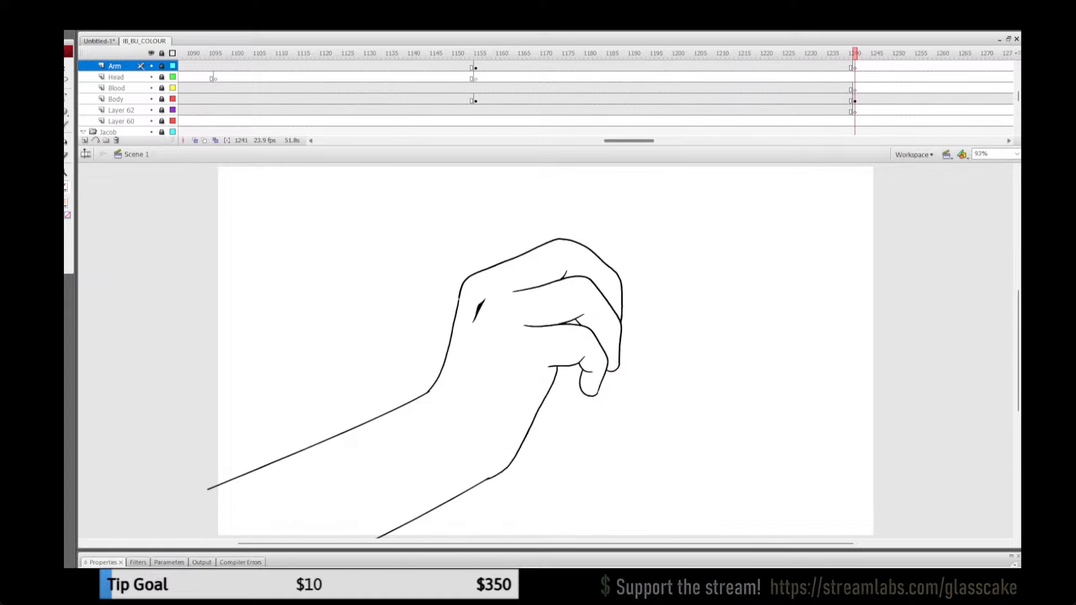
pyautogui.moveTo(629, 141); pyautogui.dragTo(655, 141)
pyautogui.moveTo(842, 54)
pyautogui.mouseDown()
pyautogui.moveTo(912, 54)
pyautogui.moveTo(812, 54)
pyautogui.moveTo(934, 54)
pyautogui.mouseUp()
pyautogui.press('.')
pyautogui.press('.')
pyautogui.press('.')
pyautogui.press('.')
pyautogui.press('.')
pyautogui.press('.')
pyautogui.press('.')
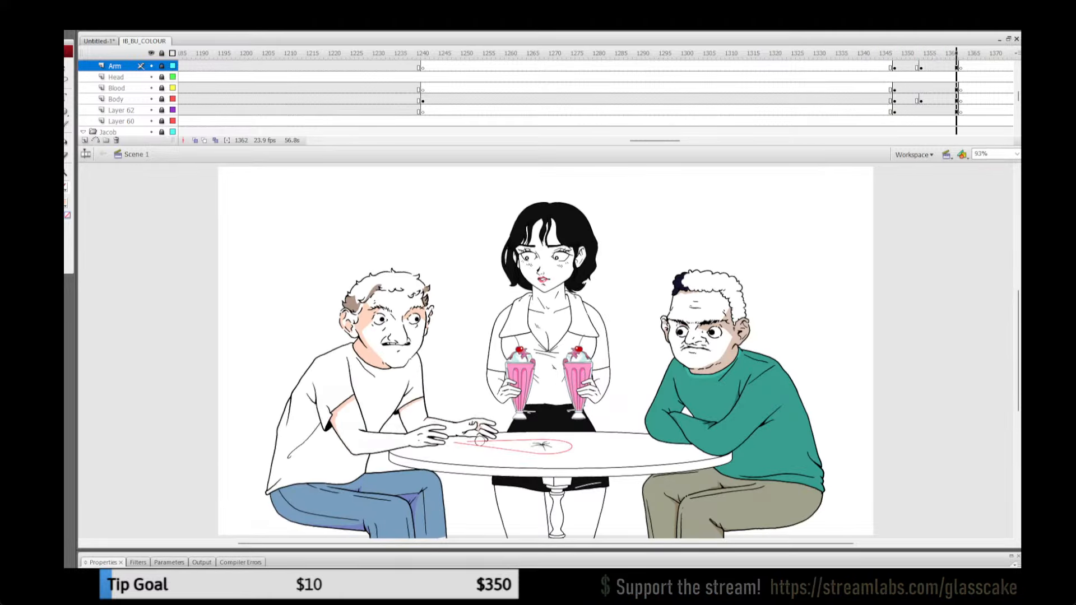
pyautogui.press('.')
pyautogui.press('.')
pyautogui.press('.')
pyautogui.press('.')
pyautogui.press('.')
pyautogui.press('.')
pyautogui.press('.')
pyautogui.press('.')
pyautogui.press('.')
pyautogui.press('.')
pyautogui.press('.')
pyautogui.press('.')
pyautogui.press('.')
pyautogui.press('.')
pyautogui.press('.')
pyautogui.press('.')
pyautogui.press('.')
pyautogui.press('.')
pyautogui.press('.')
pyautogui.press('.')
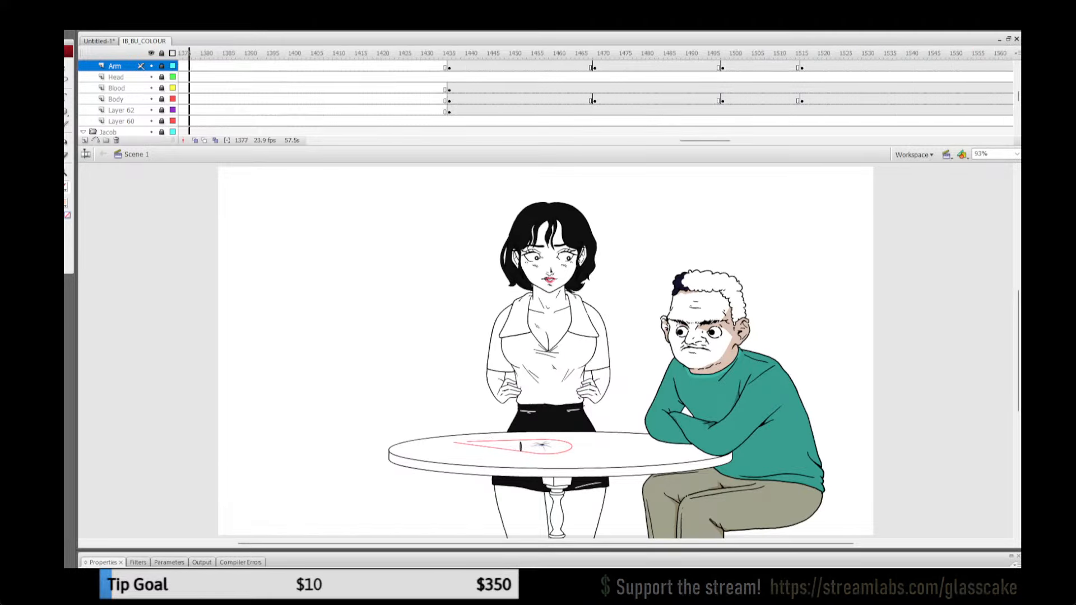
# Step: Run through the café-table scene from about frame 1377 to 1589, examining the white-shirted man's arm poses and the waitress's exit
pyautogui.press('.')
pyautogui.press('.')
pyautogui.press('.')
pyautogui.press('.')
pyautogui.press('.')
pyautogui.press('.')
pyautogui.press('.')
pyautogui.press('.')
pyautogui.press('.')
pyautogui.press('.')
pyautogui.press('.')
pyautogui.press('.')
pyautogui.press('.')
pyautogui.press('.')
pyautogui.press('.')
pyautogui.press('.')
pyautogui.press('.')
pyautogui.press('.')
pyautogui.press('.')
pyautogui.press('.')
pyautogui.press('.')
pyautogui.press('.')
pyautogui.press('.')
pyautogui.press('.')
pyautogui.press('.')
pyautogui.press('.')
pyautogui.press('.')
pyautogui.press('.')
pyautogui.press('.')
pyautogui.press('.')
pyautogui.press('.')
pyautogui.press('.')
pyautogui.press('.')
pyautogui.press('.')
pyautogui.press('.')
pyautogui.press('.')
pyautogui.press('.')
pyautogui.press('.')
pyautogui.press('.')
pyautogui.press('.')
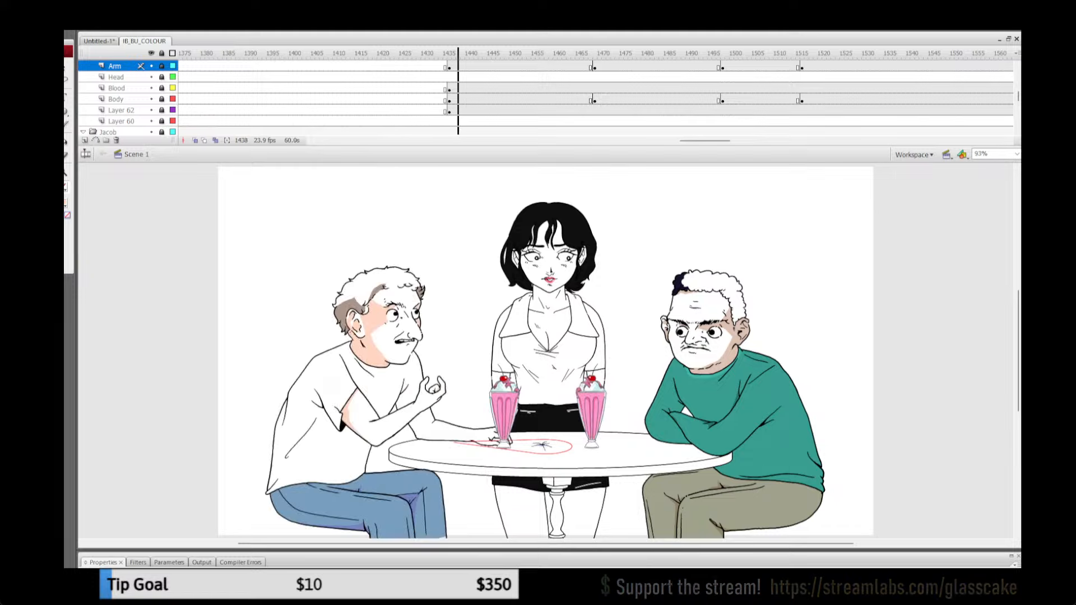
pyautogui.press('.')
pyautogui.press('.')
pyautogui.press('.')
pyautogui.press('.')
pyautogui.press('.')
pyautogui.press('.')
pyautogui.press('.')
pyautogui.press('.')
pyautogui.press('.')
pyautogui.press('.')
pyautogui.press('.')
pyautogui.press('.')
pyautogui.press('.')
pyautogui.press('.')
pyautogui.press('.')
pyautogui.press('.')
pyautogui.press('.')
pyautogui.press('.')
pyautogui.press('.')
pyautogui.press('.')
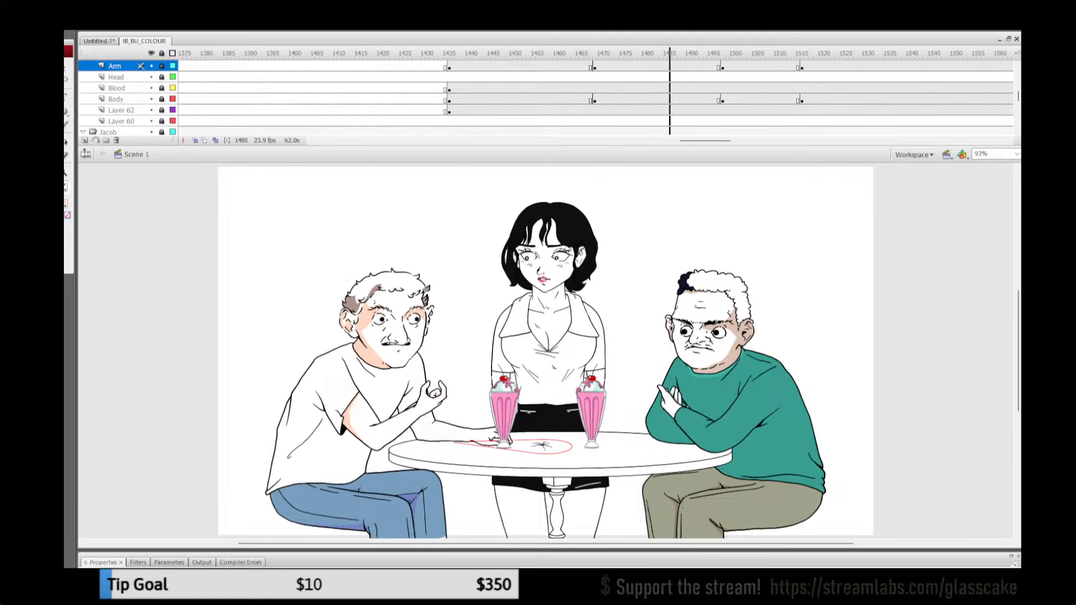
pyautogui.press('.')
pyautogui.press('.')
pyautogui.press('.')
pyautogui.press('.')
pyautogui.press('.')
pyautogui.press('.')
pyautogui.press('.')
pyautogui.press('.')
pyautogui.press('.')
pyautogui.press('.')
pyautogui.press('.')
pyautogui.press('.')
pyautogui.press('.')
pyautogui.press('.')
pyautogui.press('.')
pyautogui.press('.')
pyautogui.press('.')
pyautogui.press('.')
pyautogui.press('.')
pyautogui.press('.')
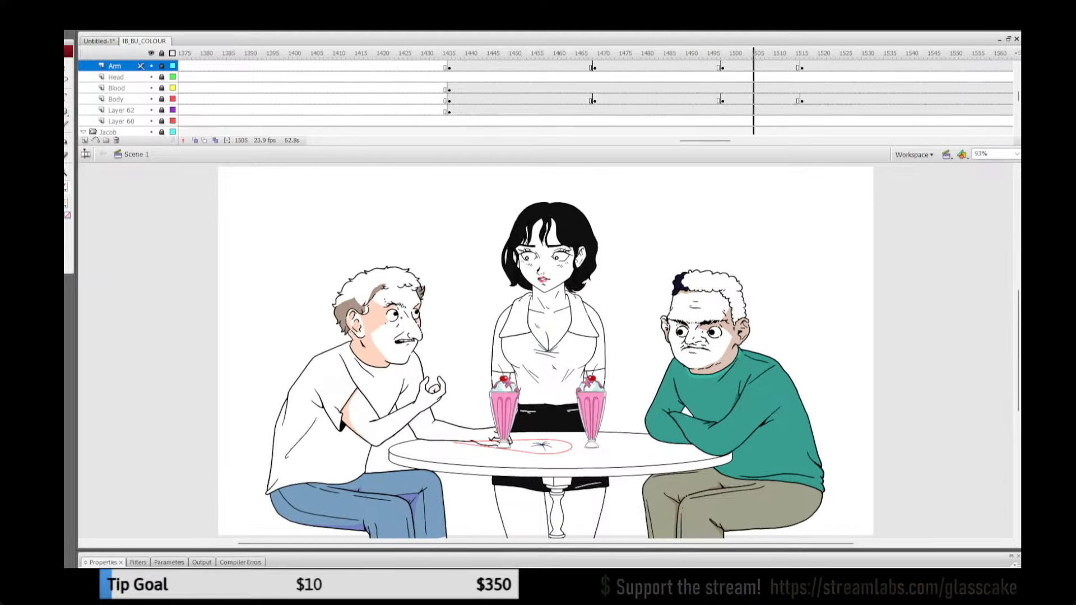
pyautogui.press('.')
pyautogui.press('.')
pyautogui.press('.')
pyautogui.press('.')
pyautogui.press('.')
pyautogui.press('.')
pyautogui.press('.')
pyautogui.press('.')
pyautogui.press('.')
pyautogui.press('.')
pyautogui.press('.')
pyautogui.press('.')
pyautogui.press('.')
pyautogui.press('.')
pyautogui.press('.')
pyautogui.press('.')
pyautogui.press('.')
pyautogui.press('.')
pyautogui.press('.')
pyautogui.press('.')
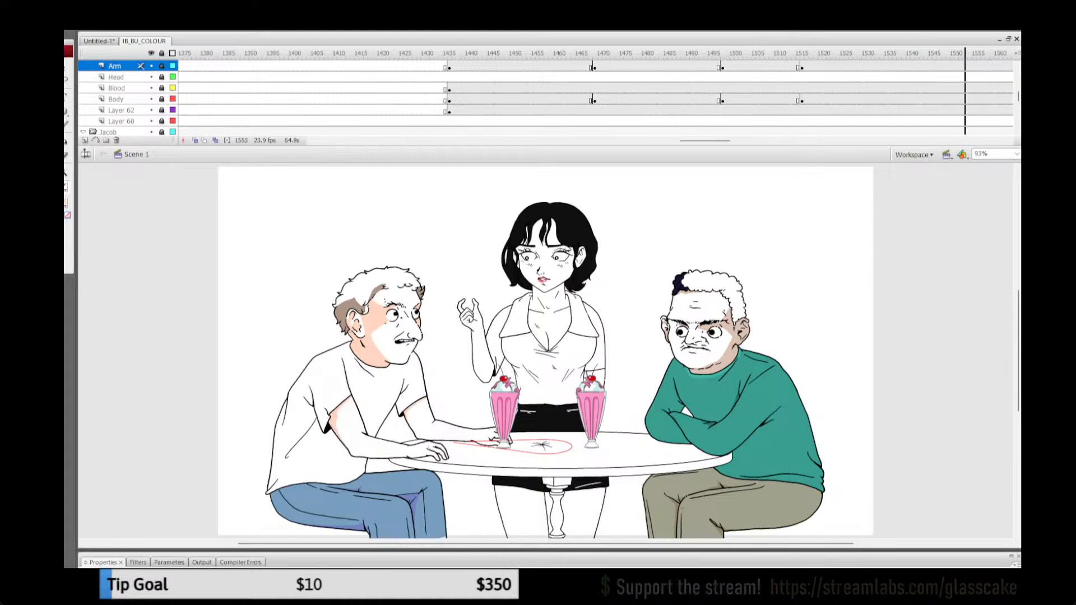
pyautogui.press('.')
pyautogui.press('.')
pyautogui.press('.')
pyautogui.press('.')
pyautogui.press('.')
pyautogui.press('.')
pyautogui.press('.')
pyautogui.press('.')
pyautogui.press('.')
pyautogui.press('.')
pyautogui.press('.')
pyautogui.press('.')
pyautogui.press('.')
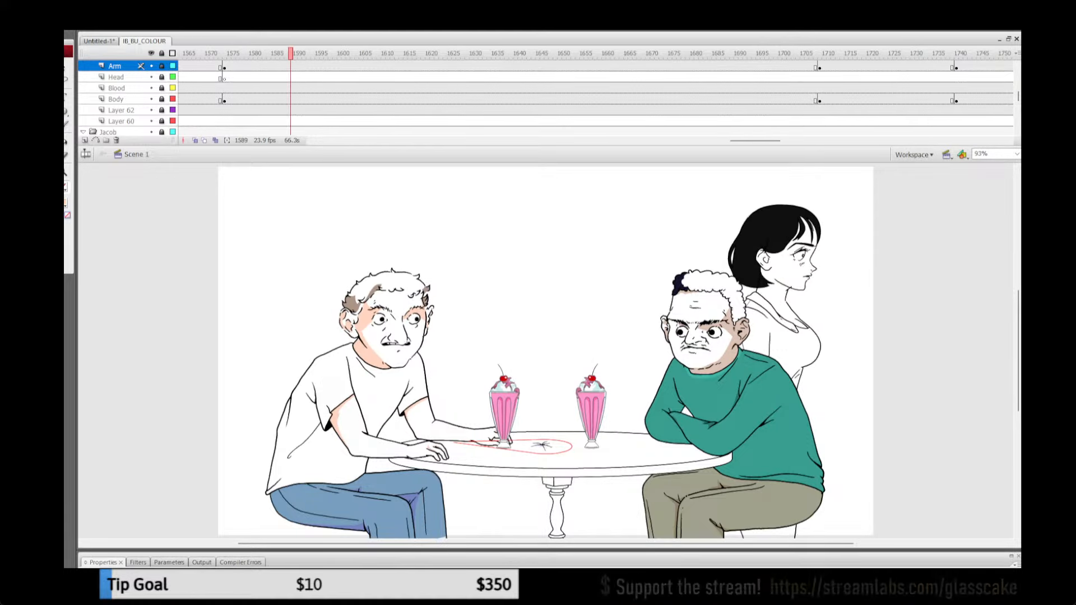
# Step: Replay the two seated men between about frames 1703 and 1739 and examine the white-shirted man's pose changes
pyautogui.click(797, 54)
pyautogui.moveTo(799, 54)
pyautogui.mouseDown()
pyautogui.moveTo(856, 54)
pyautogui.moveTo(802, 54)
pyautogui.mouseUp()
pyautogui.press('Return')
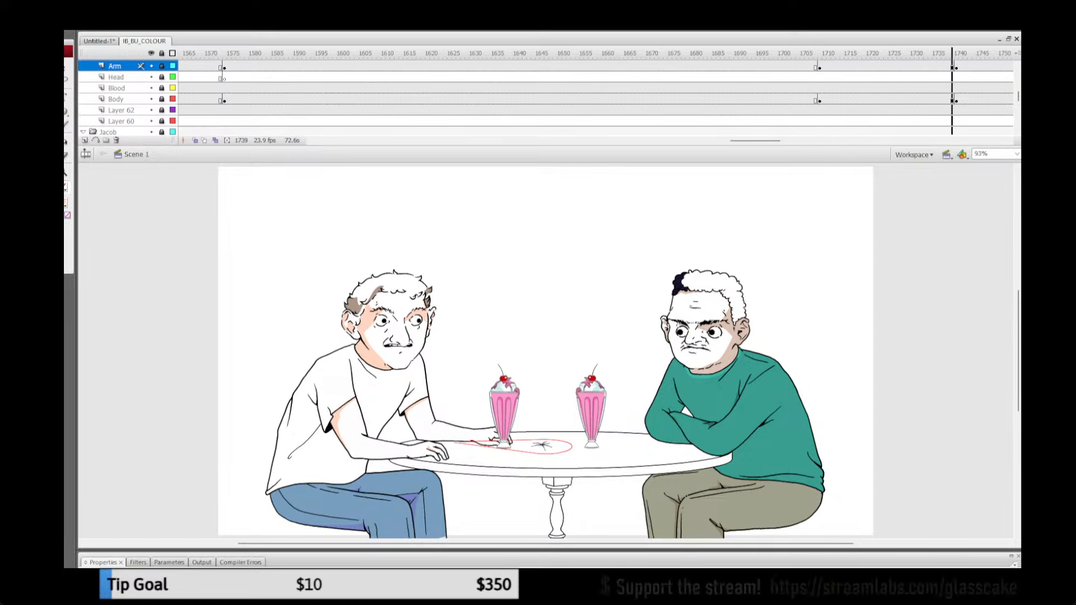
pyautogui.moveTo(805, 141); pyautogui.dragTo(777, 141)
pyautogui.click(547, 53)
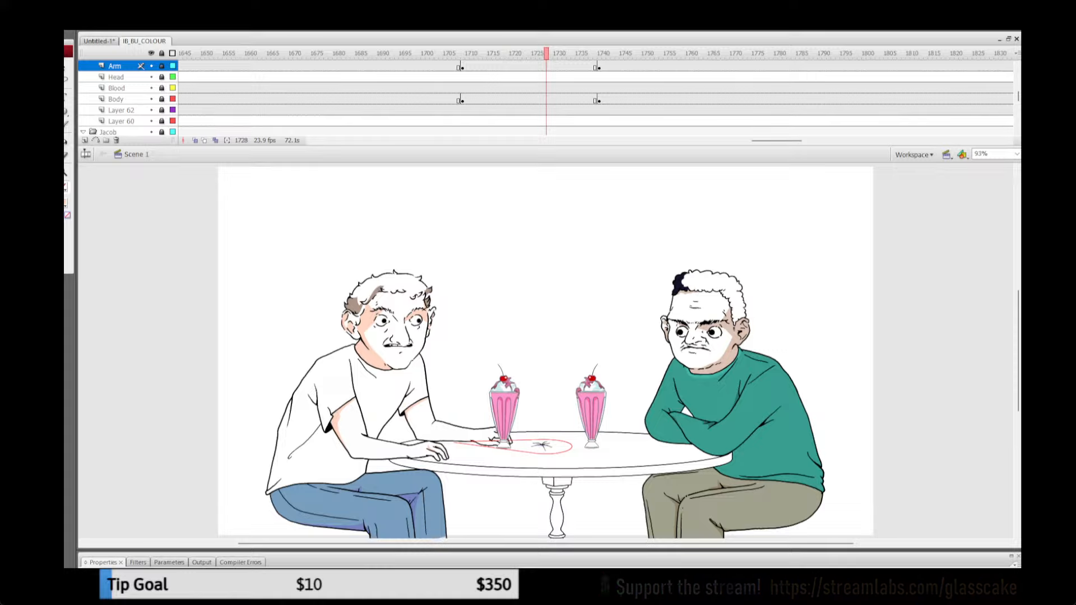
pyautogui.click(449, 53)
pyautogui.press('Return')
pyautogui.press('Return')
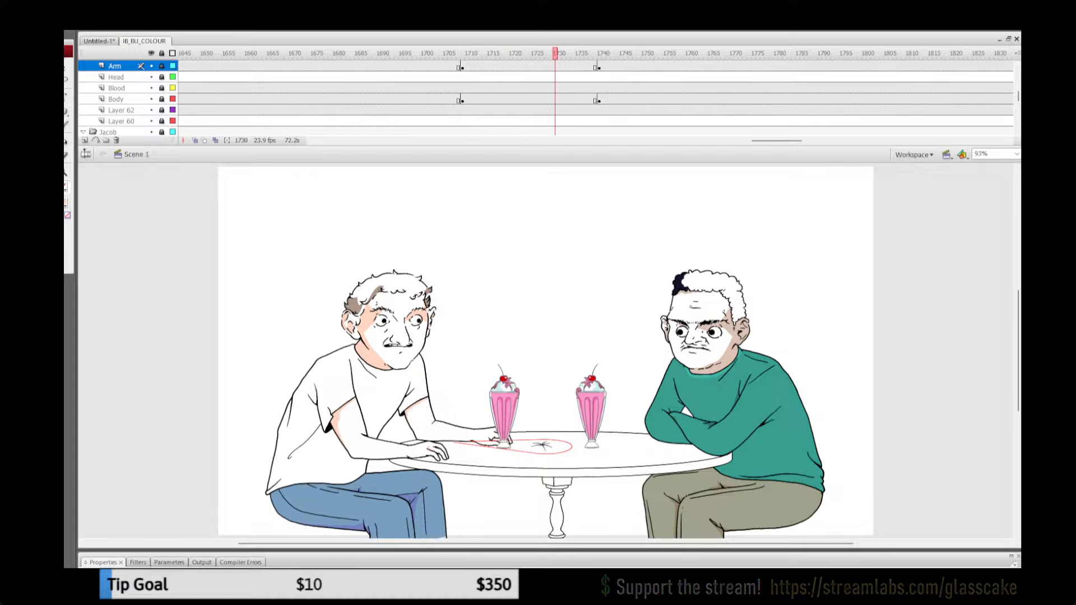
# Step: Review the white-shirted man's gesture from about frame 1437 to 1468, and the cut into the close-up hand shot from about 1235
pyautogui.moveTo(777, 141); pyautogui.dragTo(692, 140)
pyautogui.click(678, 78)
pyautogui.press('Return')
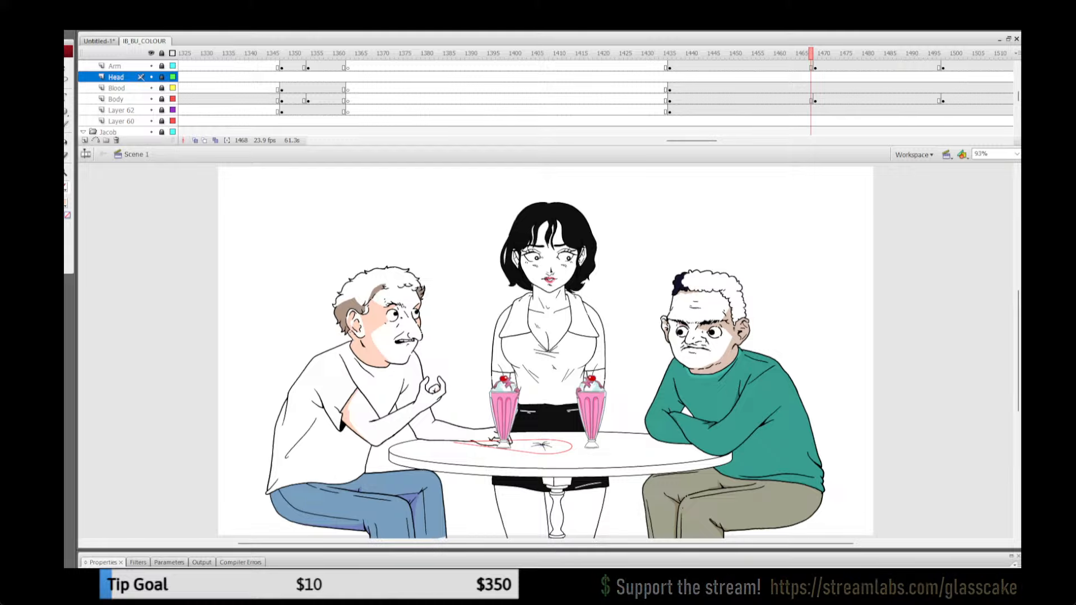
pyautogui.moveTo(811, 53); pyautogui.dragTo(343, 53)
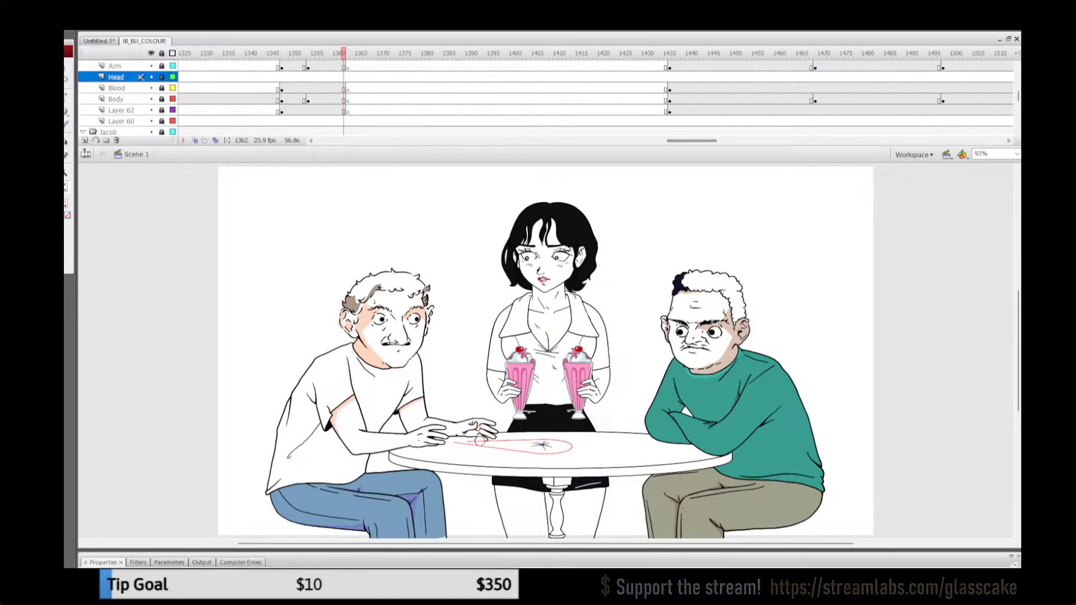
pyautogui.moveTo(691, 141); pyautogui.dragTo(652, 141)
pyautogui.click(449, 53)
pyautogui.click(452, 66)
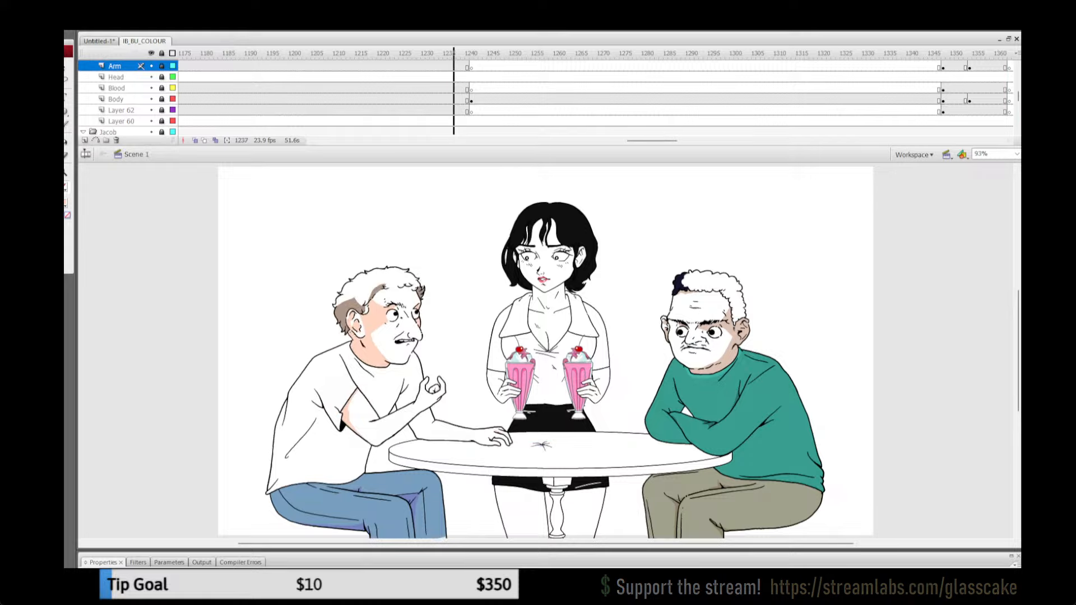
pyautogui.press('Return')
pyautogui.press('Return')
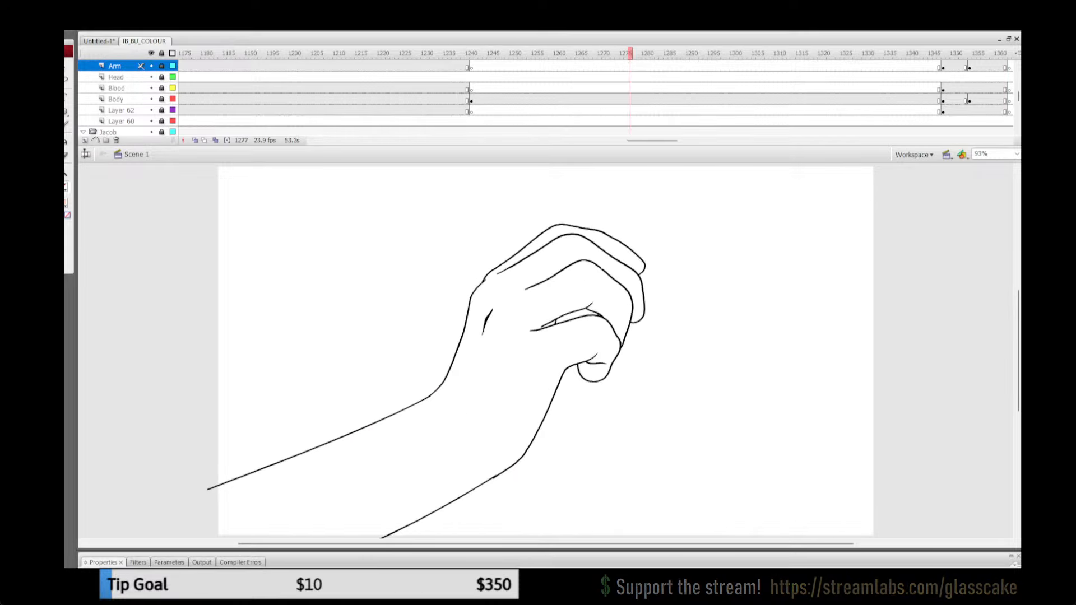
# Step: Play back the sequence from frame 1136 through the close-up hand shot and on to about frame 1497
pyautogui.moveTo(652, 141); pyautogui.dragTo(626, 141)
pyautogui.click(436, 66)
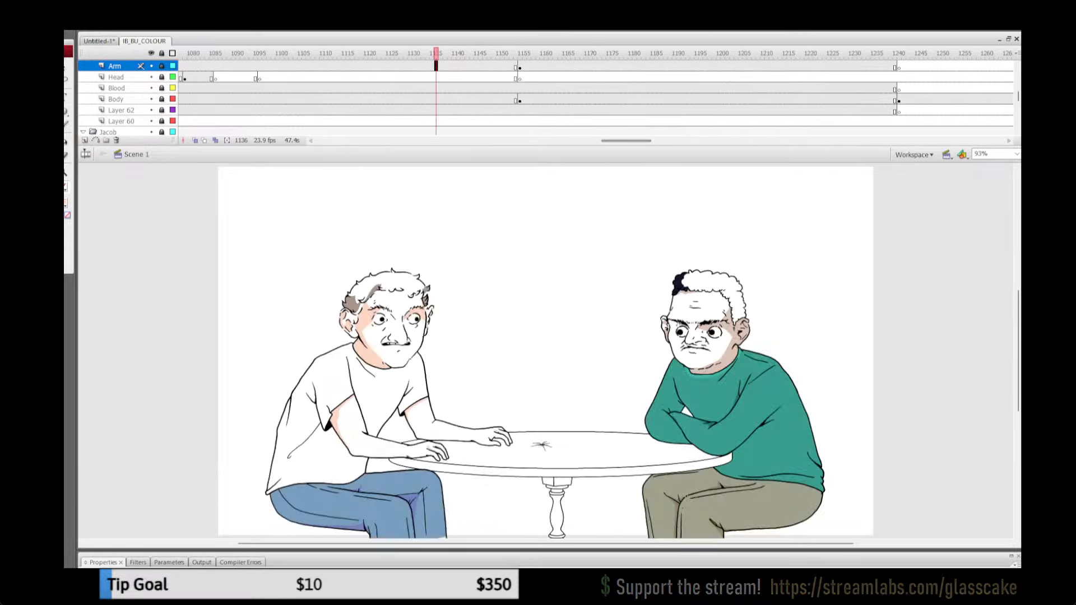
pyautogui.press('Return')
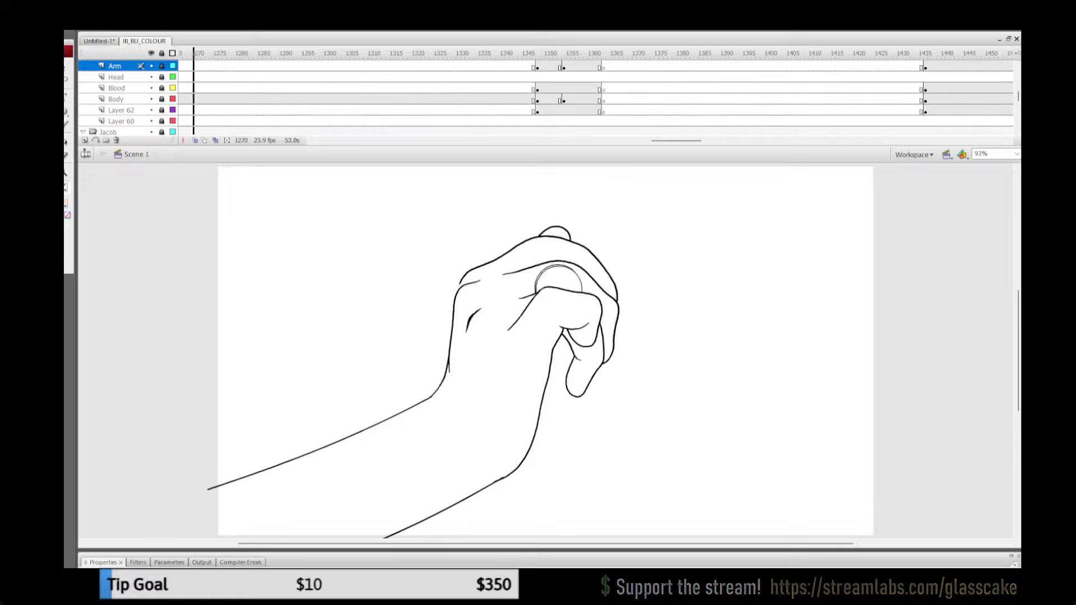
pyautogui.press('Return')
pyautogui.moveTo(676, 141); pyautogui.dragTo(653, 140)
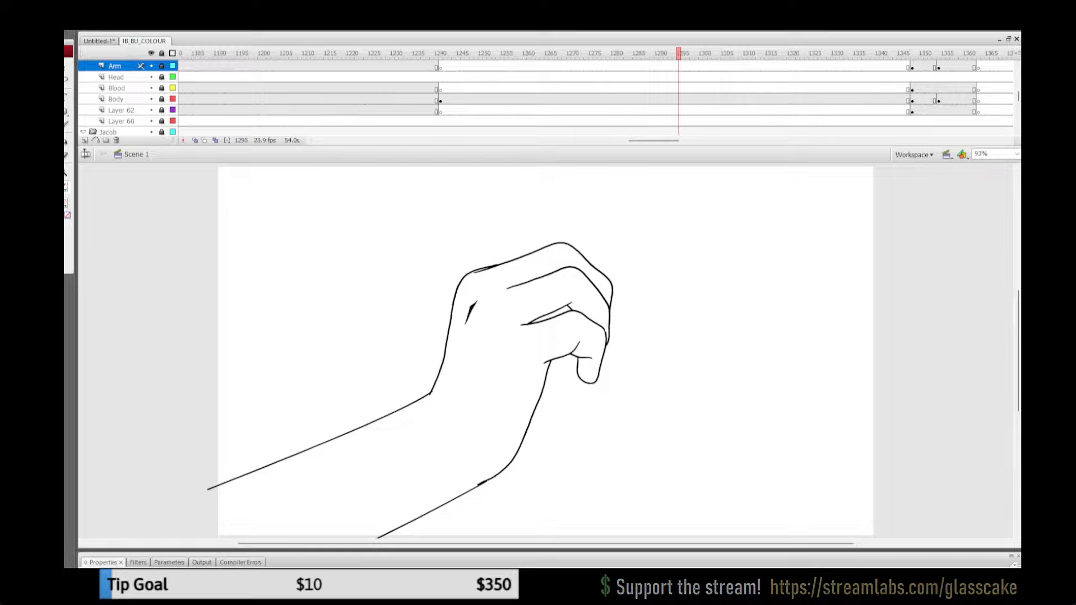
pyautogui.click(427, 53)
pyautogui.press('Return')
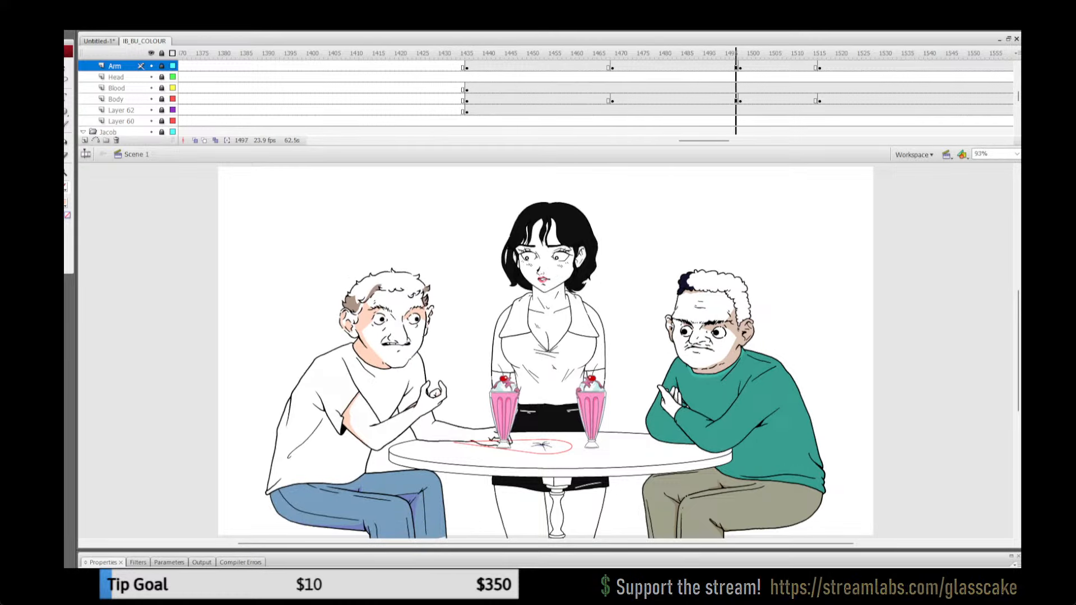
# Step: Replay the café scene from about frame 1448 and check the characters' poses up to the waitress walking off
pyautogui.click(525, 53)
pyautogui.press('Return')
pyautogui.press('Return')
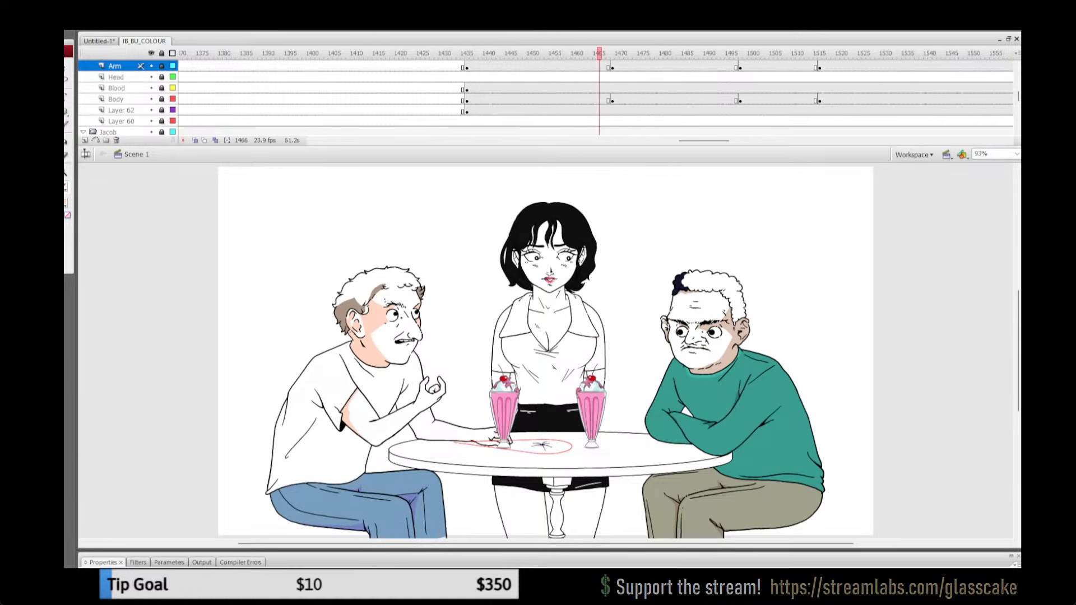
pyautogui.press('Return')
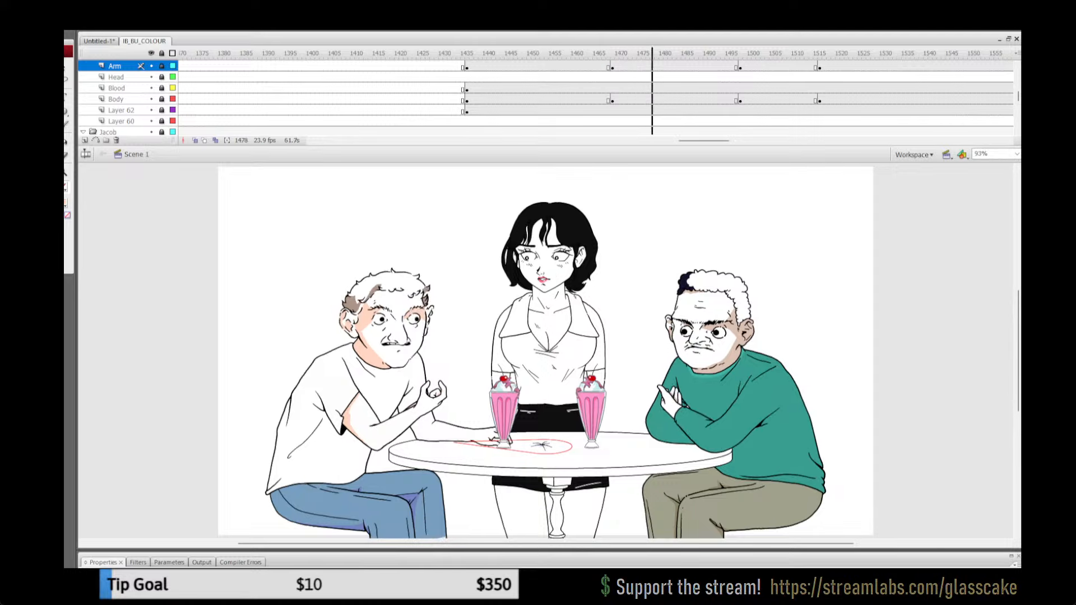
pyautogui.press('Return')
pyautogui.click(519, 53)
pyautogui.press('Return')
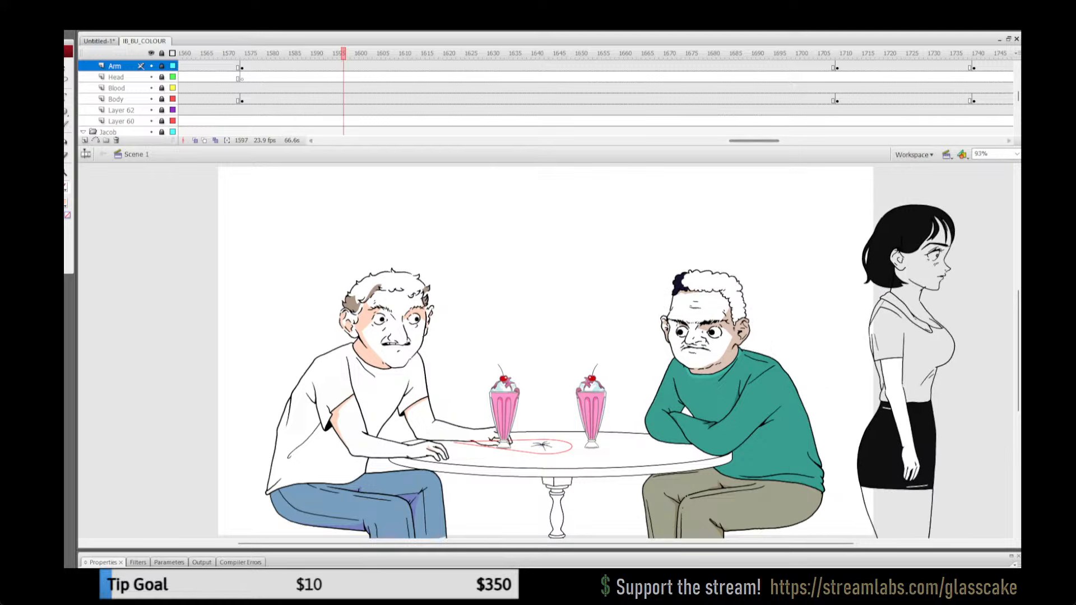
# Step: Repeatedly play back the white-shirted man's outstretched arm from about frame 1514
pyautogui.moveTo(737, 141); pyautogui.dragTo(732, 141)
pyautogui.click(519, 54)
pyautogui.press('Return')
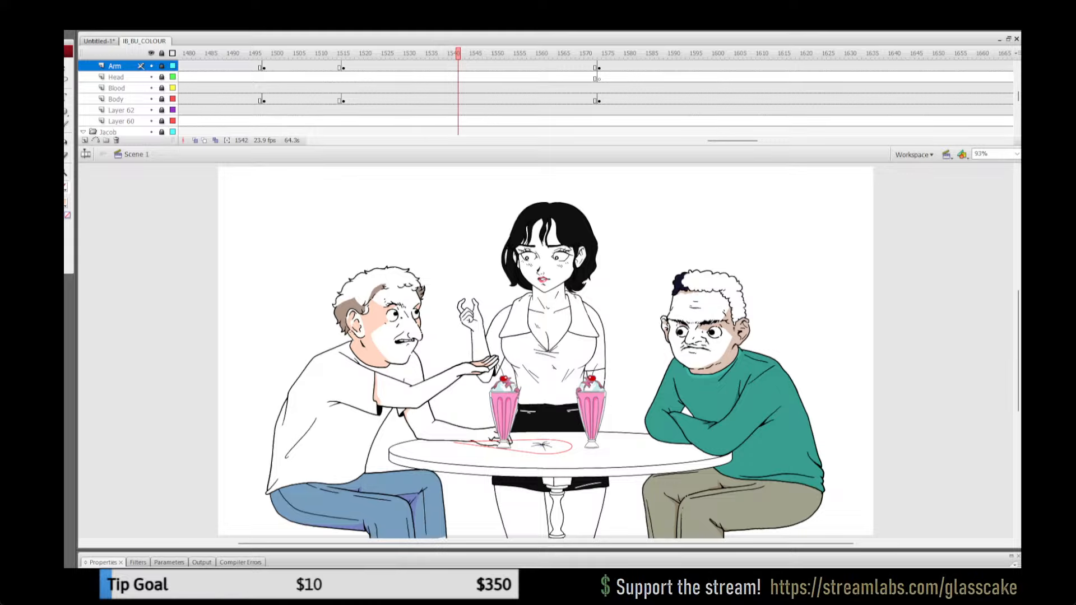
pyautogui.click(339, 53)
pyautogui.press('Return')
pyautogui.click(339, 53)
pyautogui.press('Return')
pyautogui.click(339, 53)
pyautogui.press('Return')
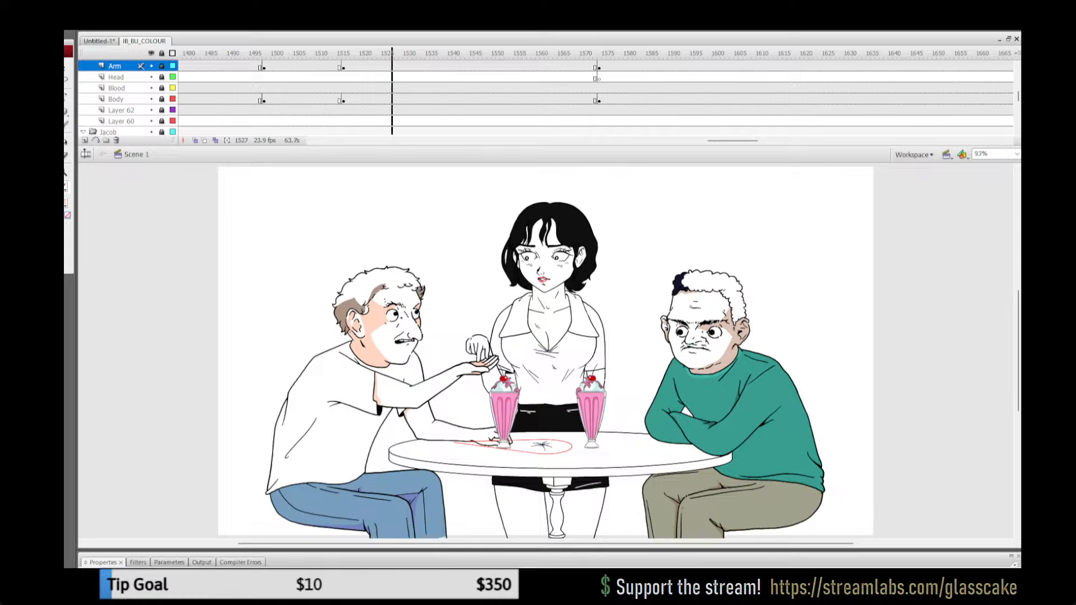
# Step: Replay the raised hand beside the waitress between about frames 1520 and 1552, examining its timing against the white-shirted man's outstretched arm
pyautogui.click(542, 53)
pyautogui.click(383, 53)
pyautogui.press('Return')
pyautogui.click(383, 53)
pyautogui.press('Return')
pyautogui.press('Return')
pyautogui.click(383, 54)
pyautogui.press('Return')
pyautogui.click(383, 53)
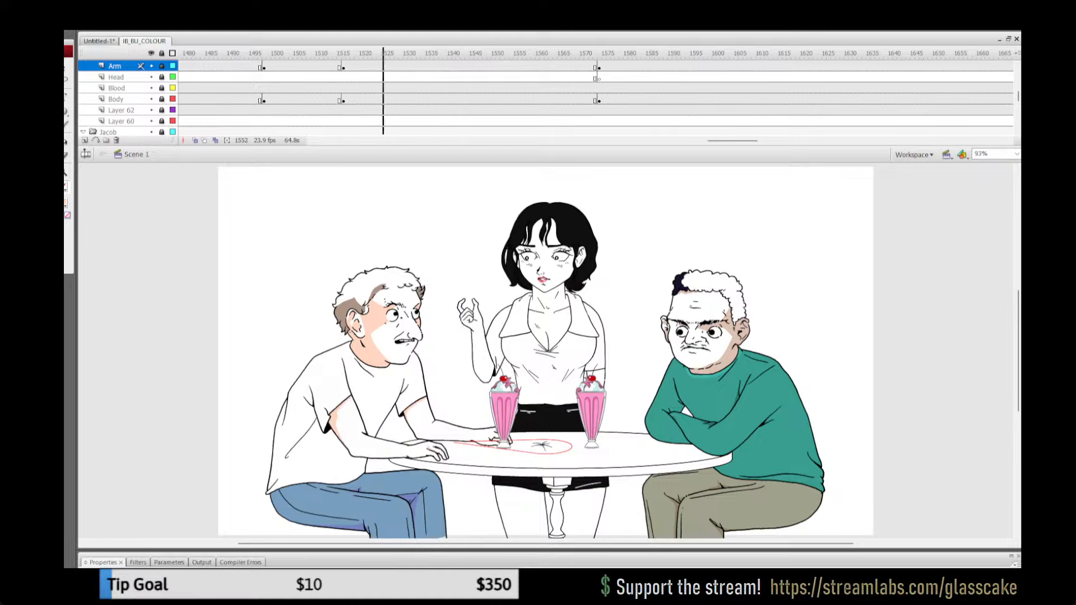
pyautogui.press('Return')
pyautogui.click(446, 53)
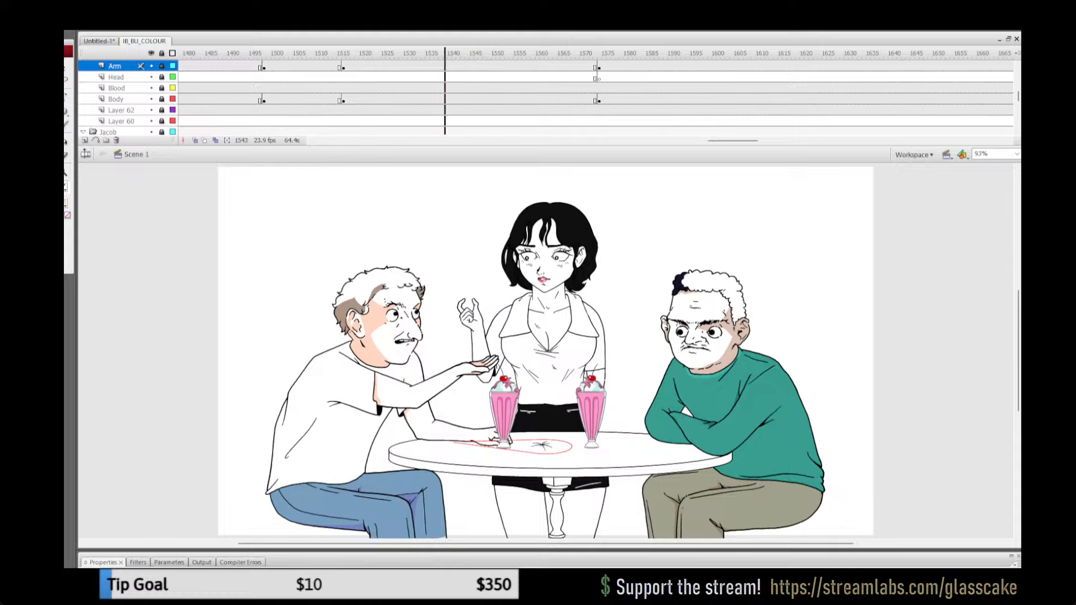
pyautogui.click(357, 53)
pyautogui.click(365, 53)
pyautogui.press('Return')
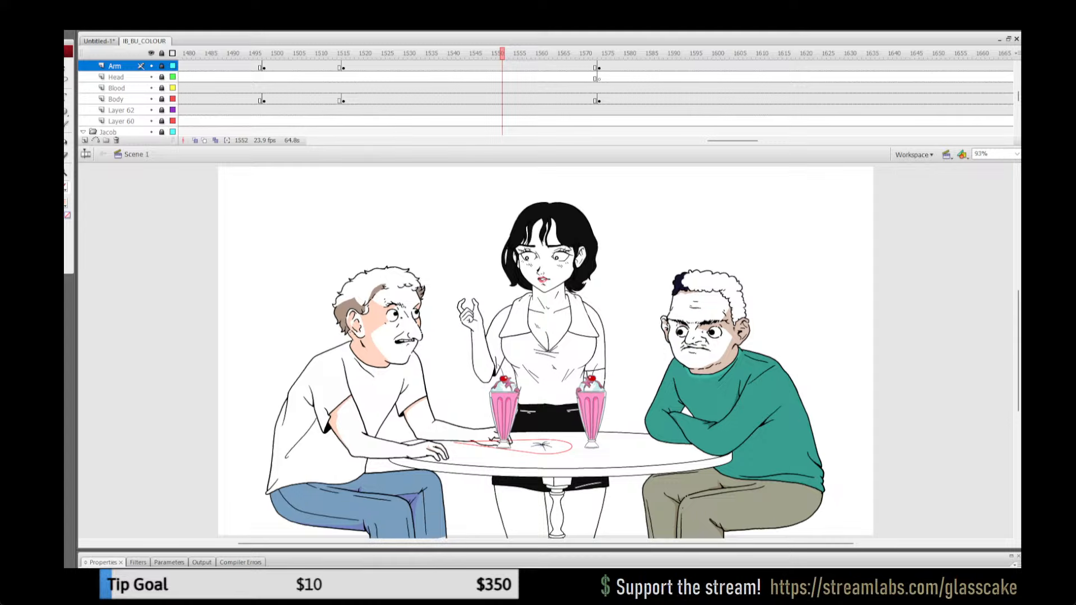
# Step: Play back the café scene from about frame 1495, and check the close-up hand shot between about frames 1294 and 1333
pyautogui.click(257, 53)
pyautogui.press('Return')
pyautogui.moveTo(733, 141); pyautogui.dragTo(666, 140)
pyautogui.click(497, 53)
pyautogui.press('Return')
pyautogui.click(665, 53)
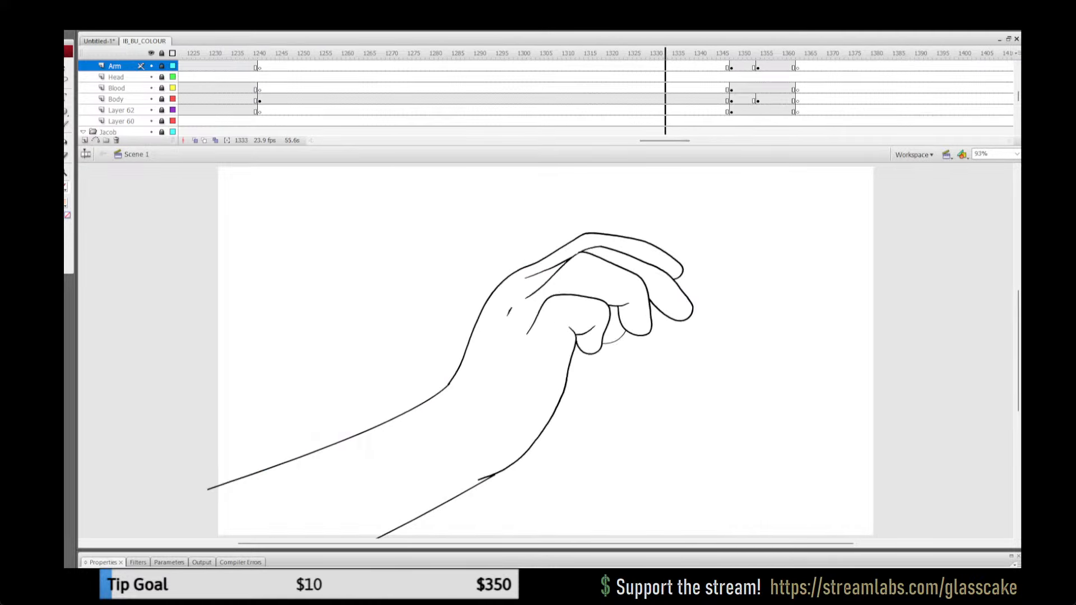
# Step: Play on from the close-up hand shot at frame 1333, and replay the waitress bringing the milkshakes from about frame 1141
pyautogui.press('Return')
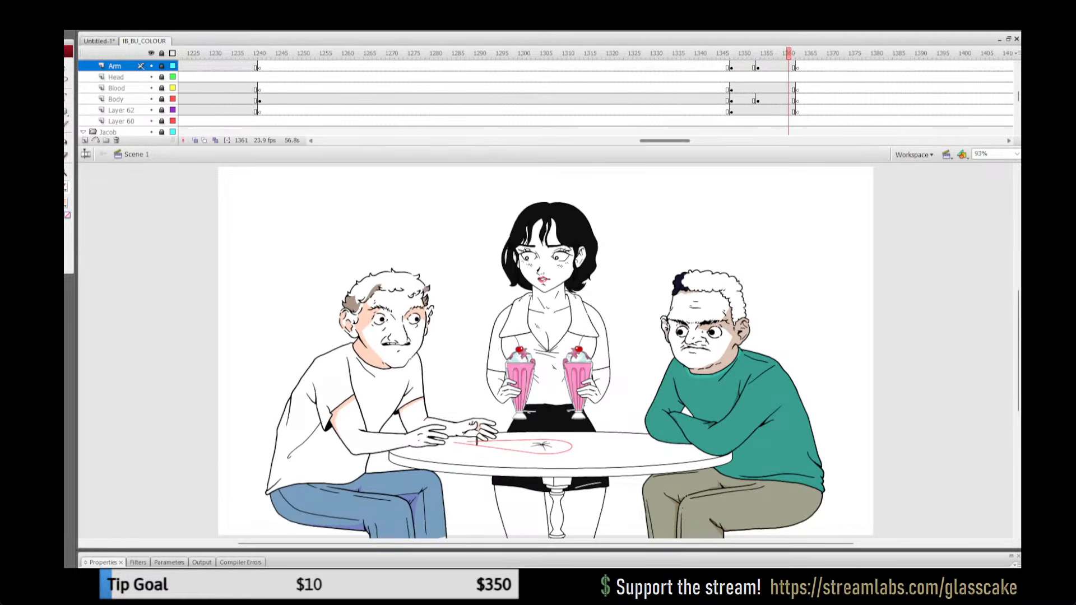
pyautogui.moveTo(665, 141); pyautogui.dragTo(624, 140)
pyautogui.moveTo(446, 53); pyautogui.dragTo(489, 53)
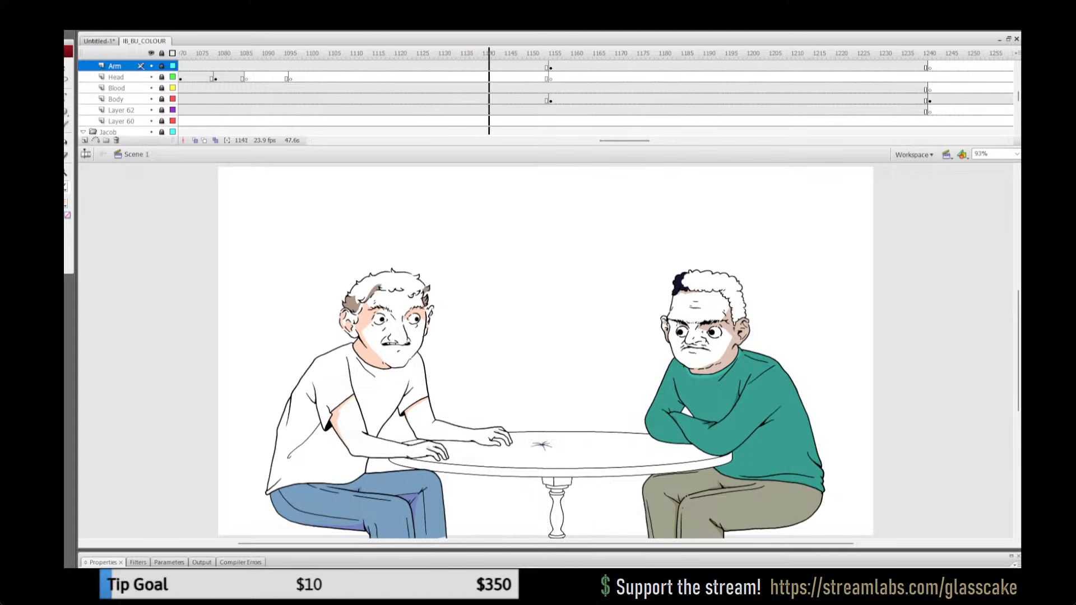
pyautogui.press('Return')
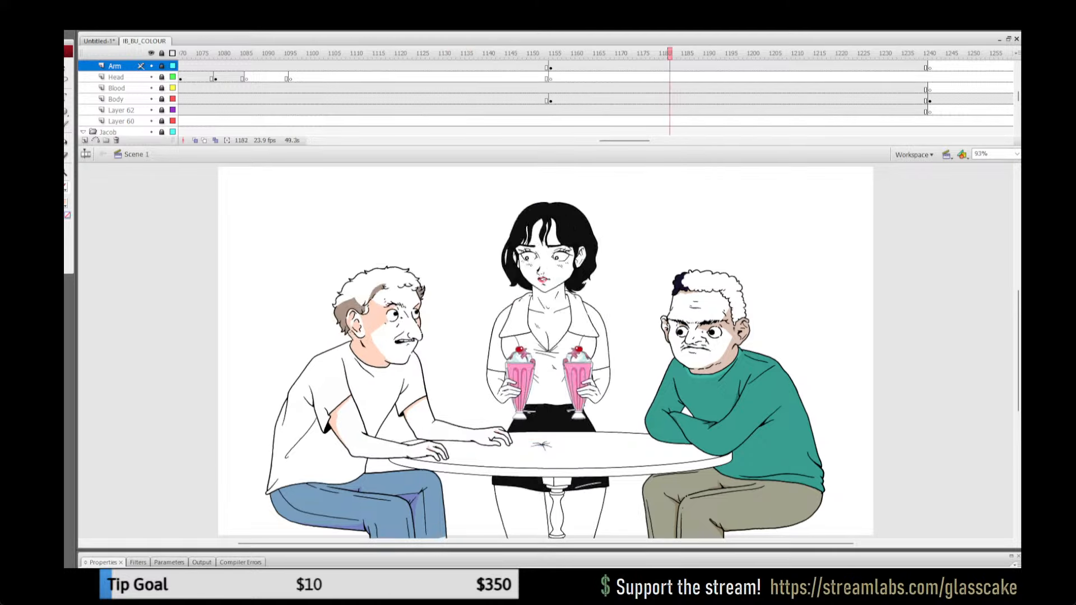
# Step: Replay the white-shirted man's reaching arm and the other man's hand gestures from about frame 1029
pyautogui.moveTo(624, 140); pyautogui.dragTo(599, 141)
pyautogui.click(414, 54)
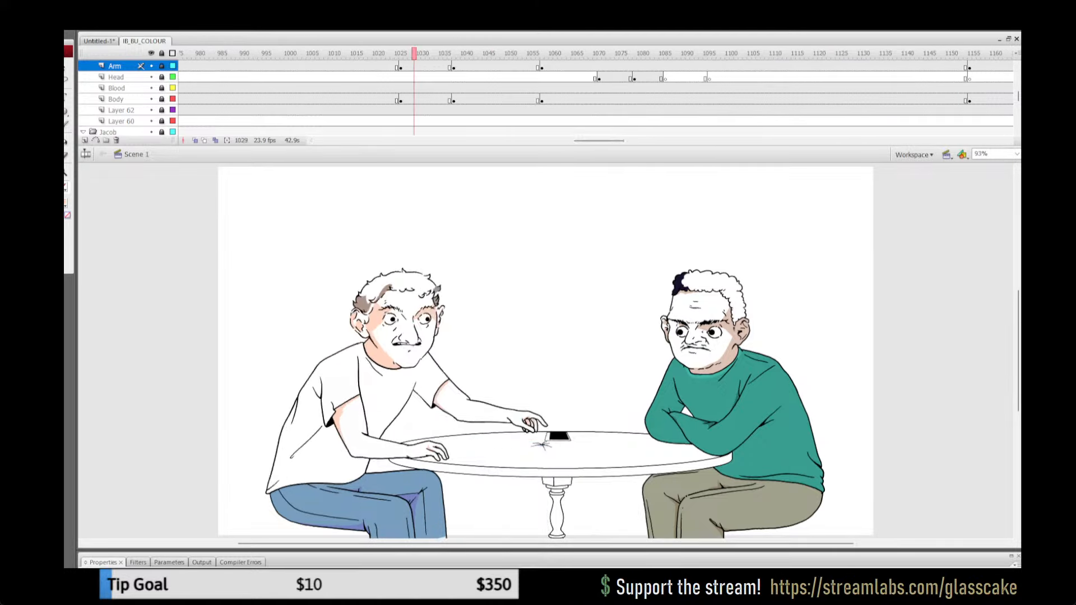
pyautogui.press('Return')
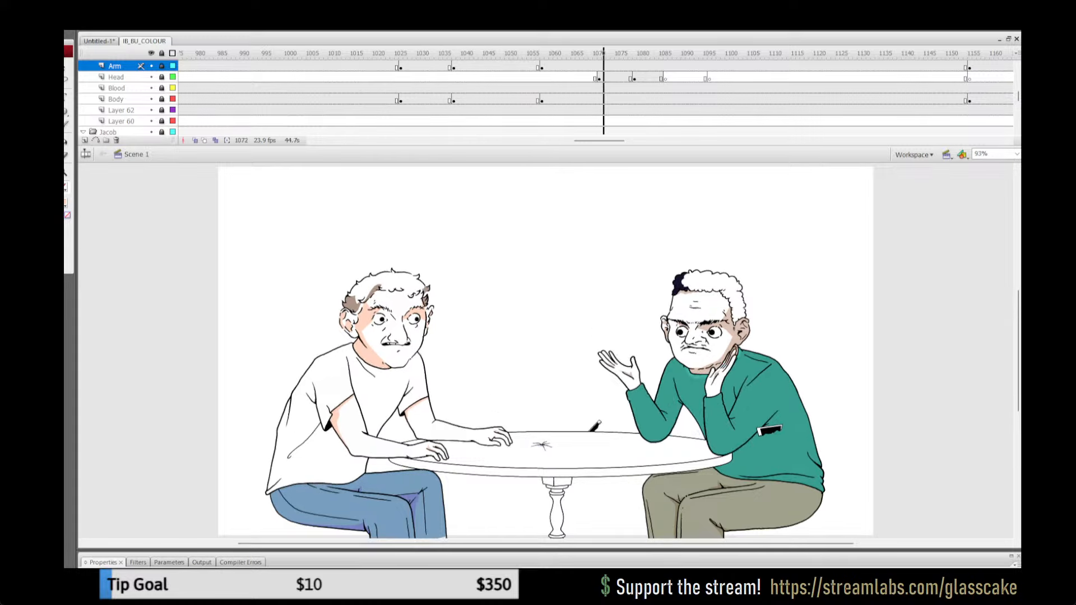
pyautogui.press('Return')
# Step: Check the two seated men's poses around the phone on the table from about frame 845
pyautogui.moveTo(599, 141); pyautogui.dragTo(557, 141)
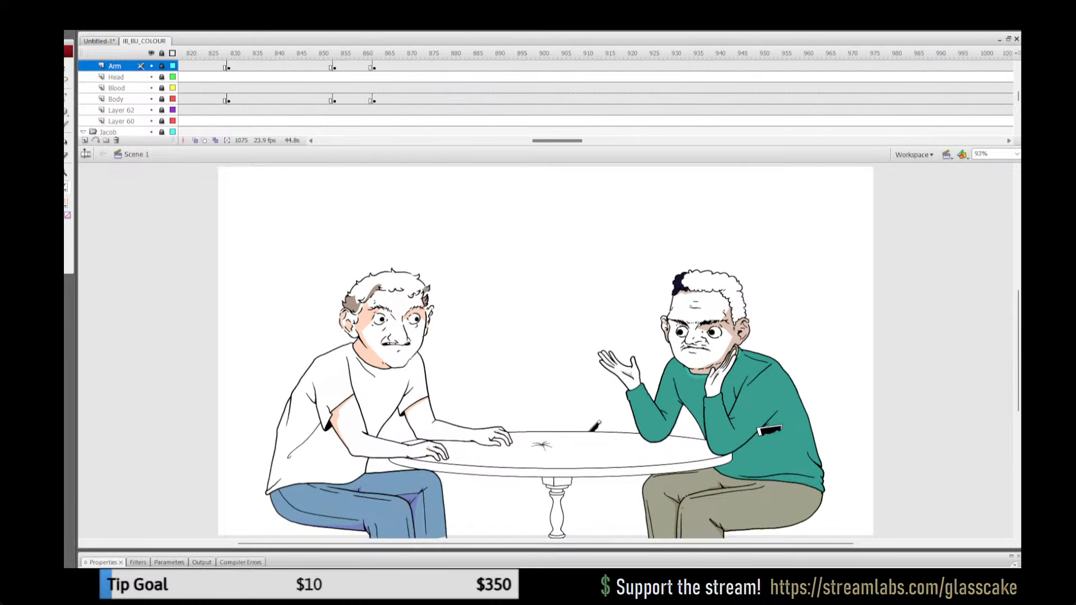
pyautogui.click(299, 53)
pyautogui.press('Return')
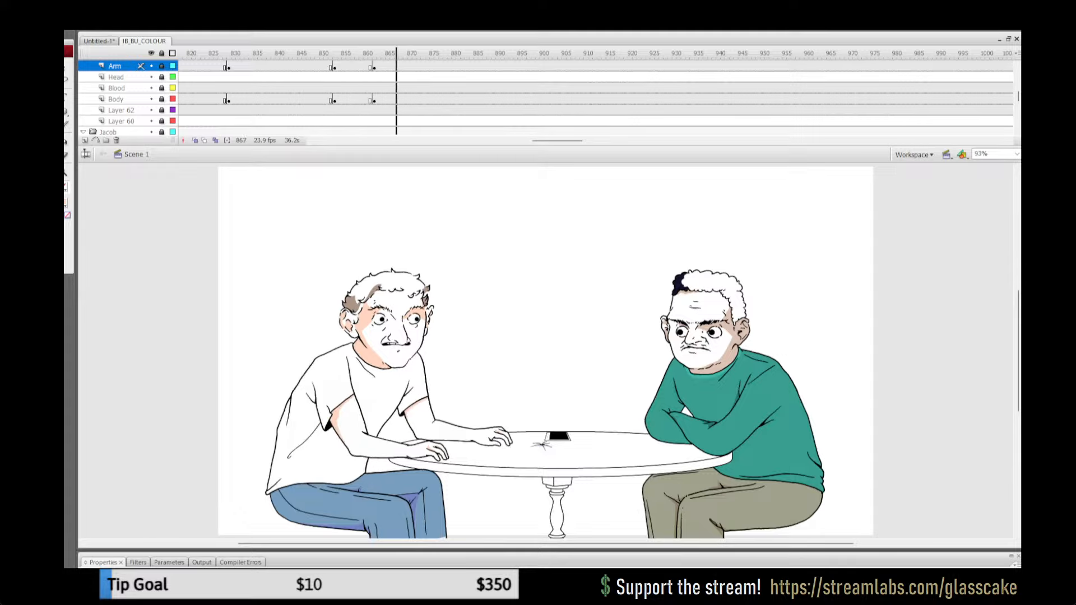
pyautogui.press('Return')
# Step: Play the café scene from about frame 1205 through to the end of the animation
pyautogui.moveTo(557, 141); pyautogui.dragTo(628, 141)
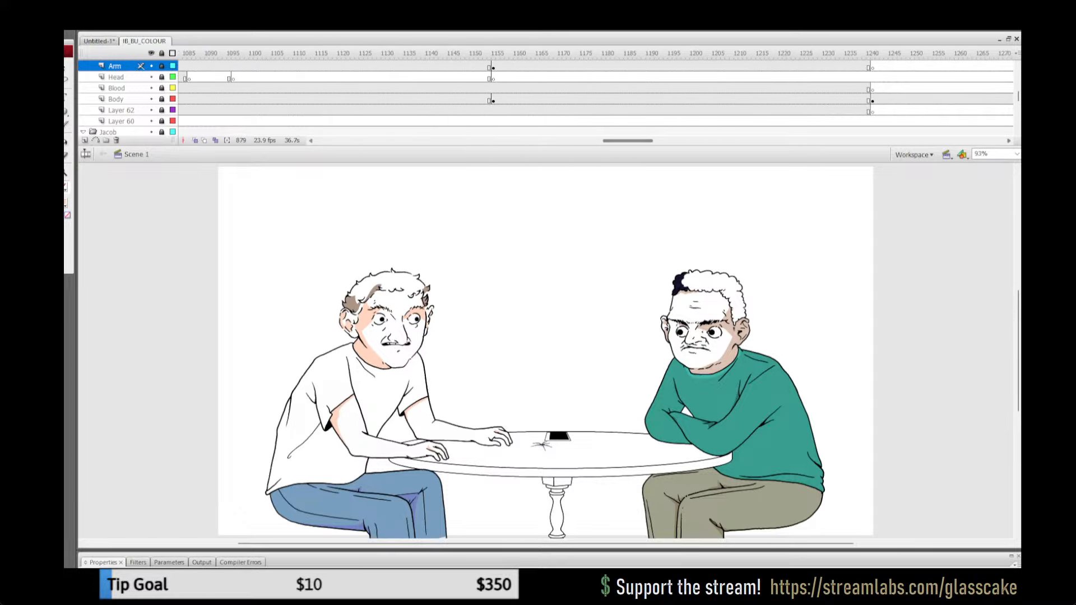
pyautogui.click(718, 54)
pyautogui.press('Return')
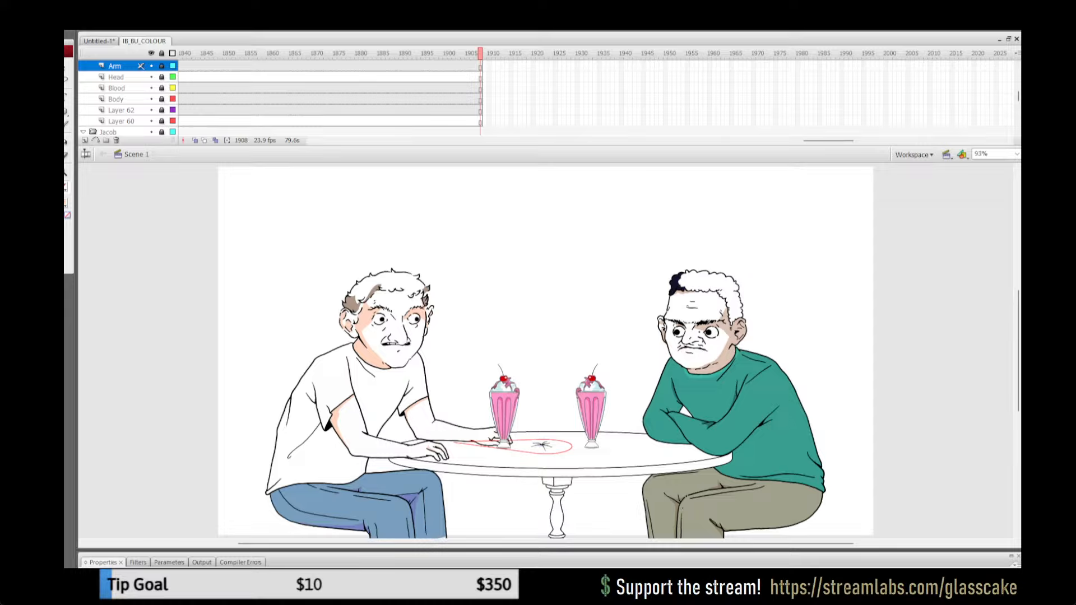
# Step: Scrub the animation between about frames 1333 and 1350, and replay the milkshake delivery from about frame 1147
pyautogui.moveTo(828, 141); pyautogui.dragTo(681, 140)
pyautogui.moveTo(427, 53); pyautogui.dragTo(503, 52)
pyautogui.moveTo(681, 140); pyautogui.dragTo(628, 141)
pyautogui.click(432, 77)
pyautogui.moveTo(432, 52); pyautogui.dragTo(445, 52)
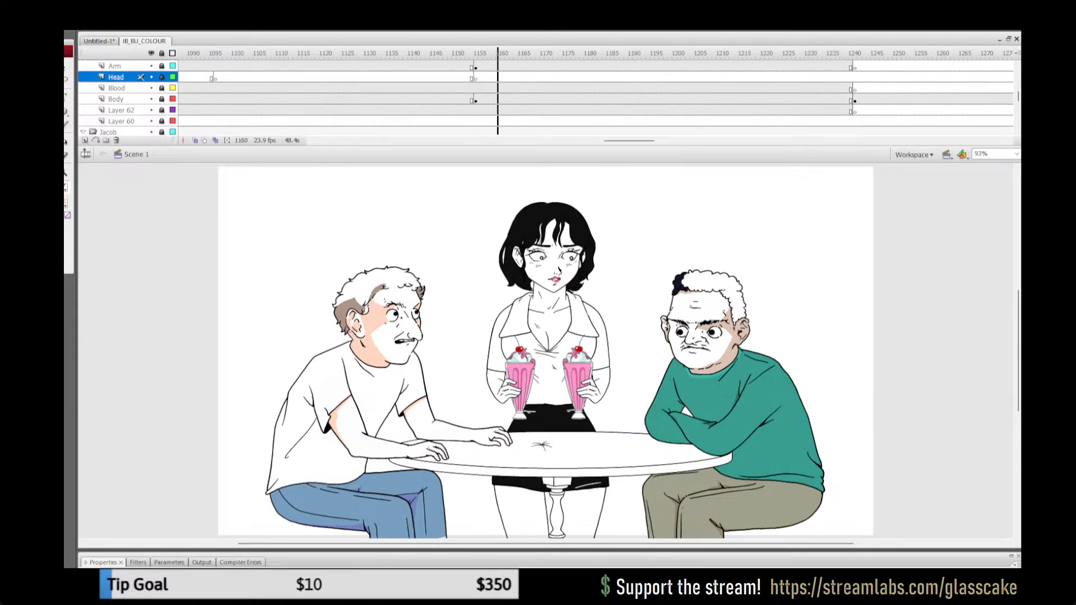
pyautogui.press('Return')
# Step: Replay the white-shirted man's arm lifting off the table from about frame 1018
pyautogui.moveTo(629, 141); pyautogui.dragTo(593, 141)
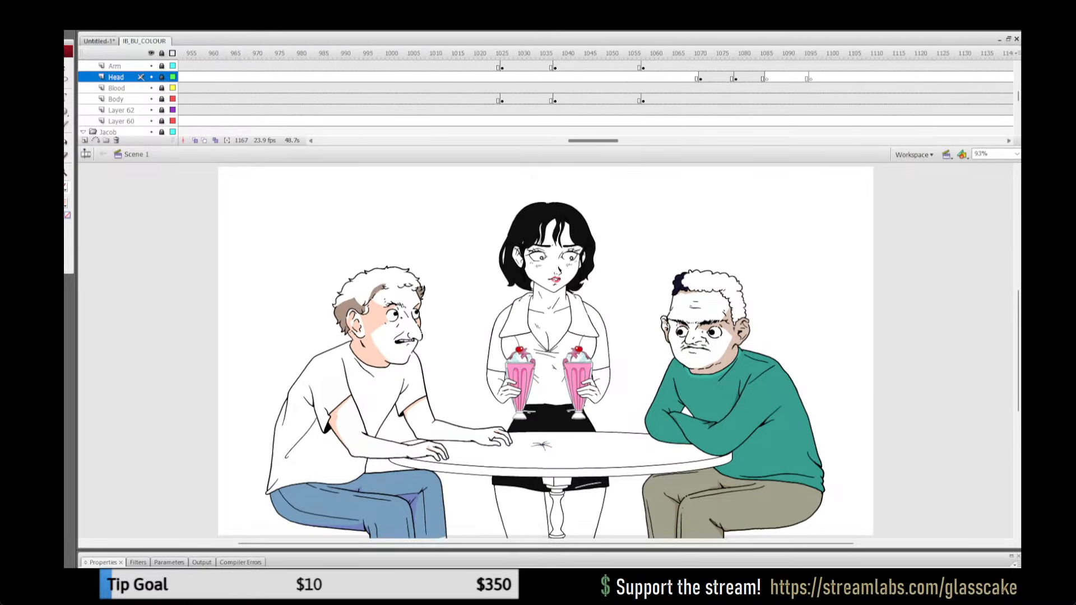
pyautogui.click(471, 88)
pyautogui.press('Return')
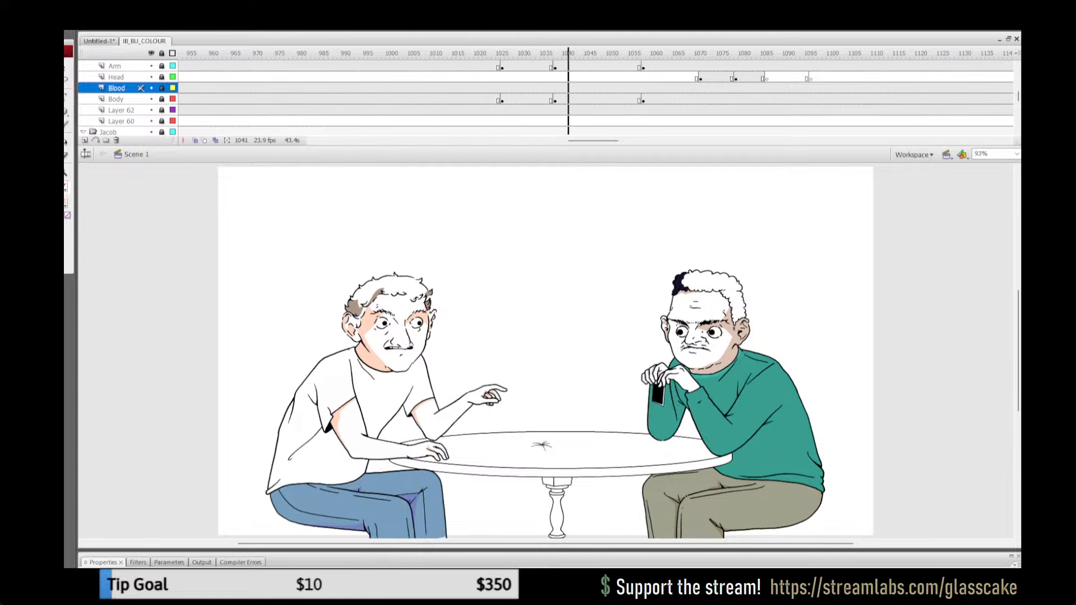
pyautogui.press('Return')
# Step: Play the waitress's order-taking shot from about frames 164 and 192, checking the seated men's arms
pyautogui.moveTo(593, 140); pyautogui.dragTo(367, 141)
pyautogui.click(458, 99)
pyautogui.press('Return')
pyautogui.press('Return')
pyautogui.click(579, 88)
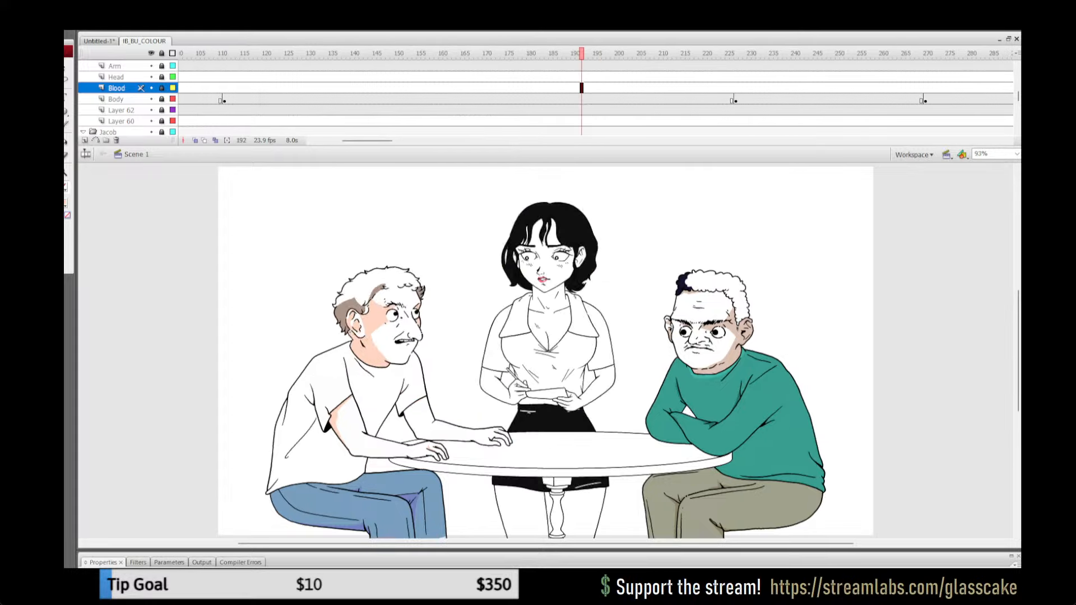
pyautogui.press('Return')
pyautogui.press('Return')
# Step: Check the opening pose at frame 23, and replay the white-shirted man's head turn from about frames 84 and 94
pyautogui.moveTo(367, 141); pyautogui.dragTo(343, 140)
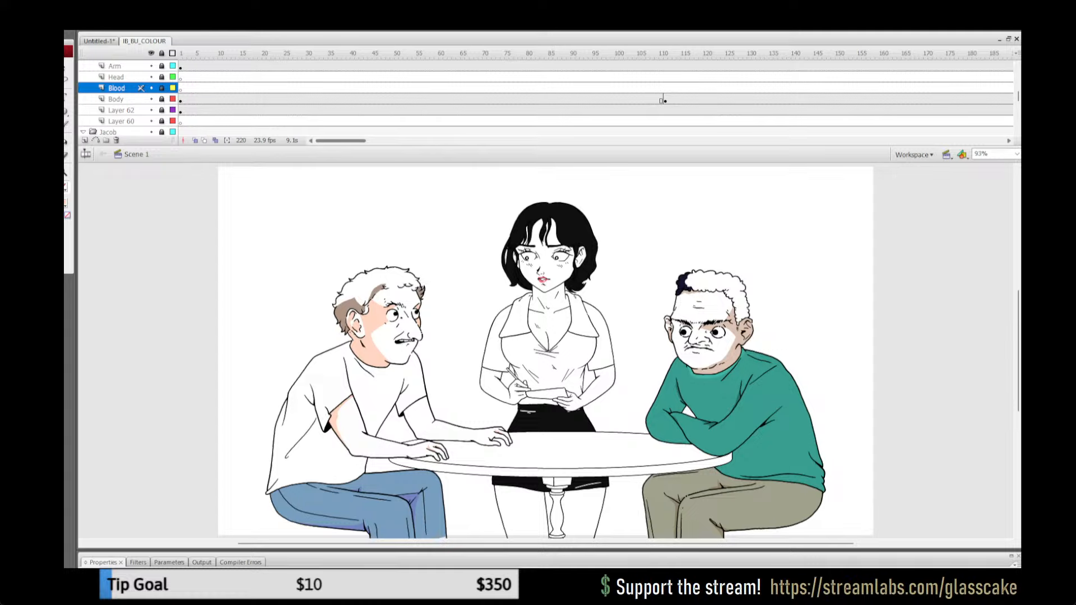
pyautogui.click(277, 99)
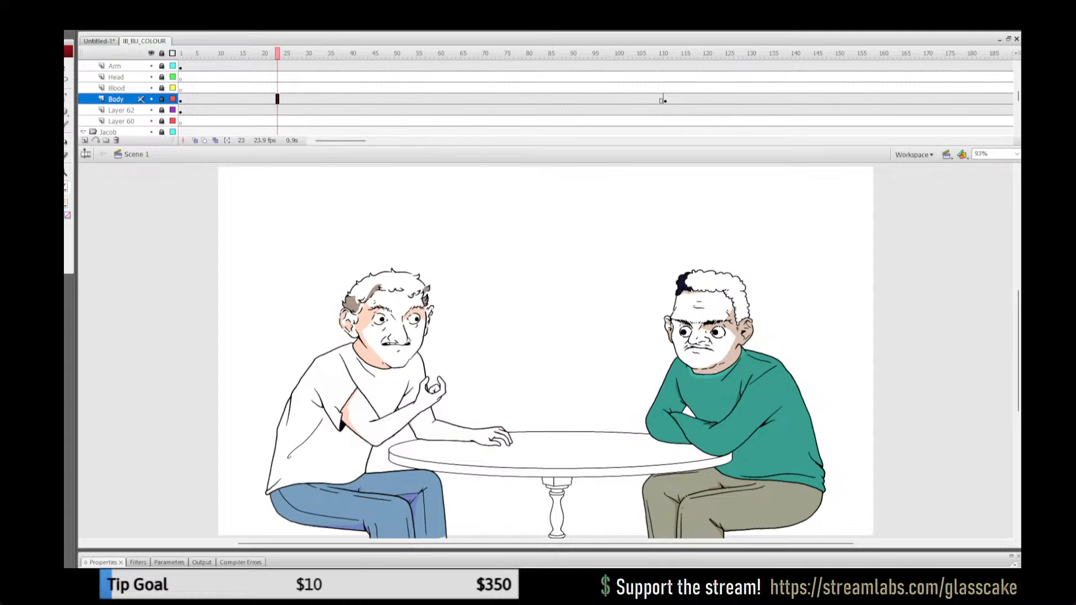
pyautogui.click(547, 99)
pyautogui.press('Return')
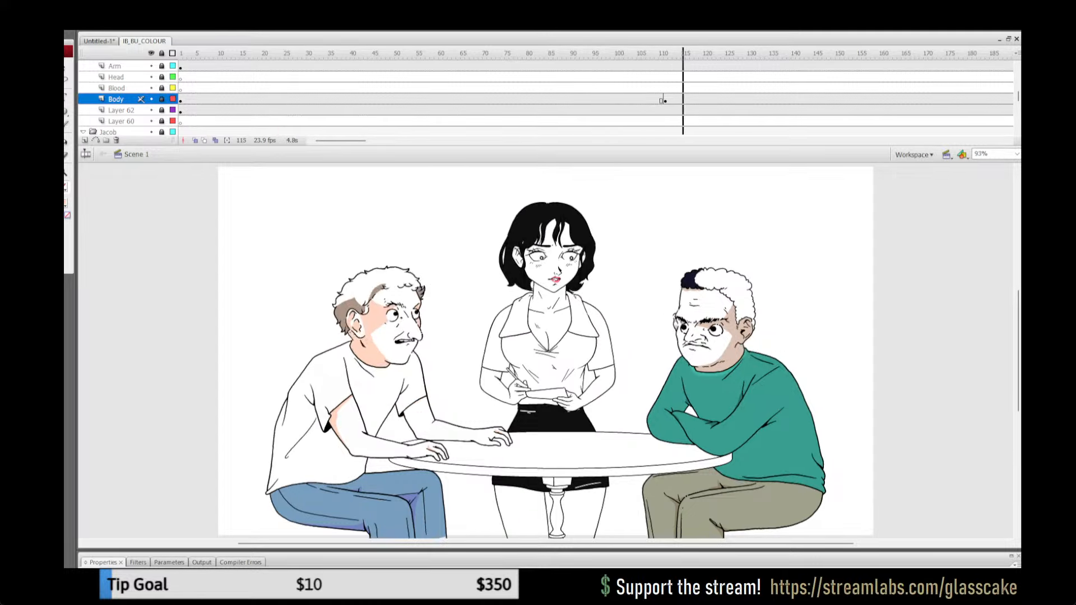
pyautogui.press('Return')
pyautogui.click(591, 99)
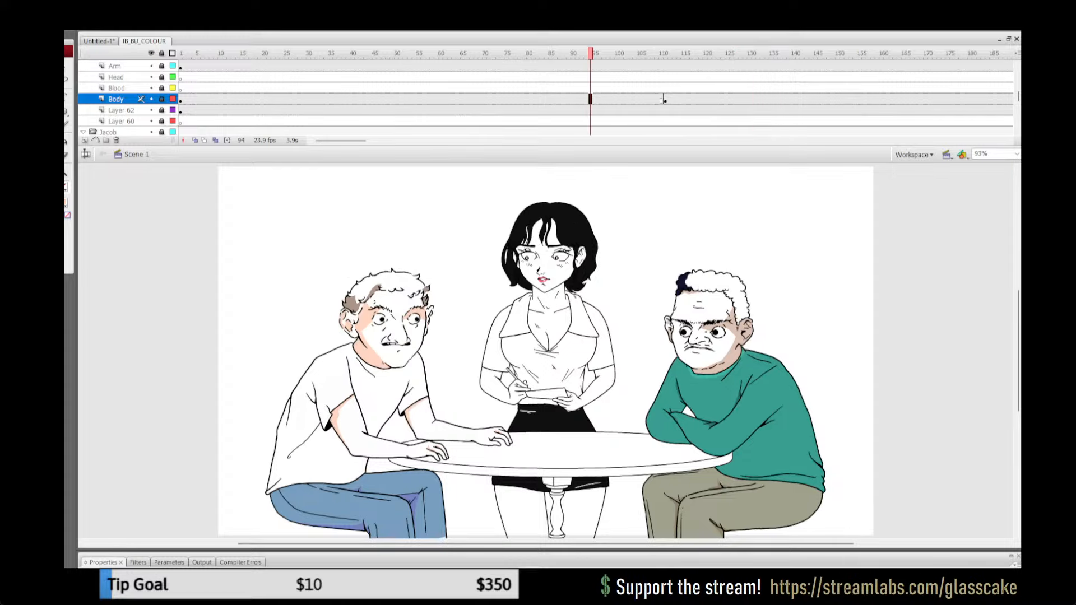
pyautogui.press('Return')
pyautogui.press('Return')
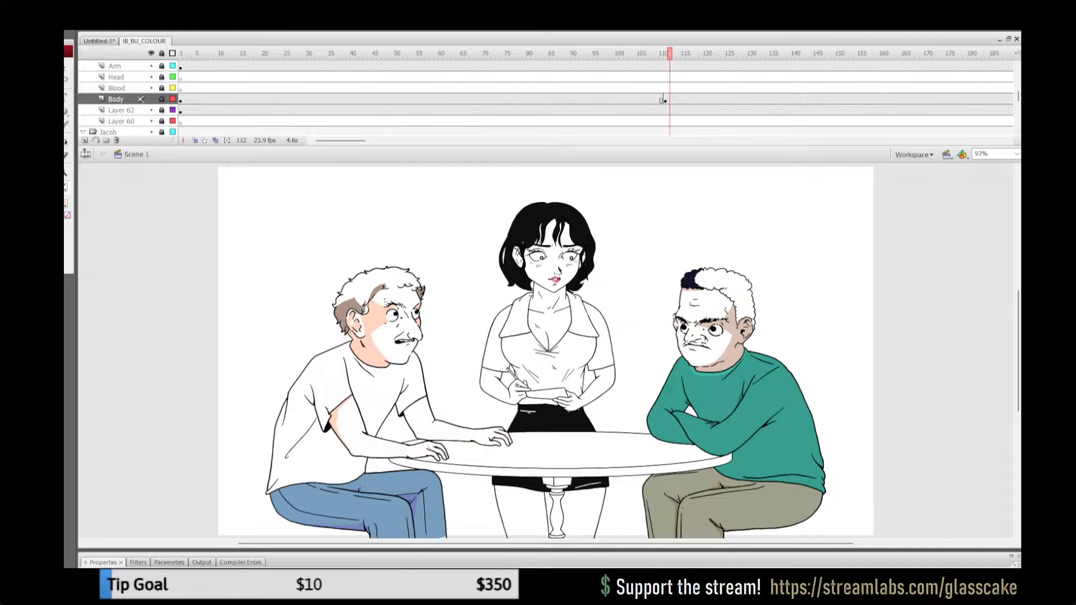
# Step: Scrub the waitress scene from about frame 36 to frame 333, examining the poses up to her walking off
pyautogui.click(338, 99)
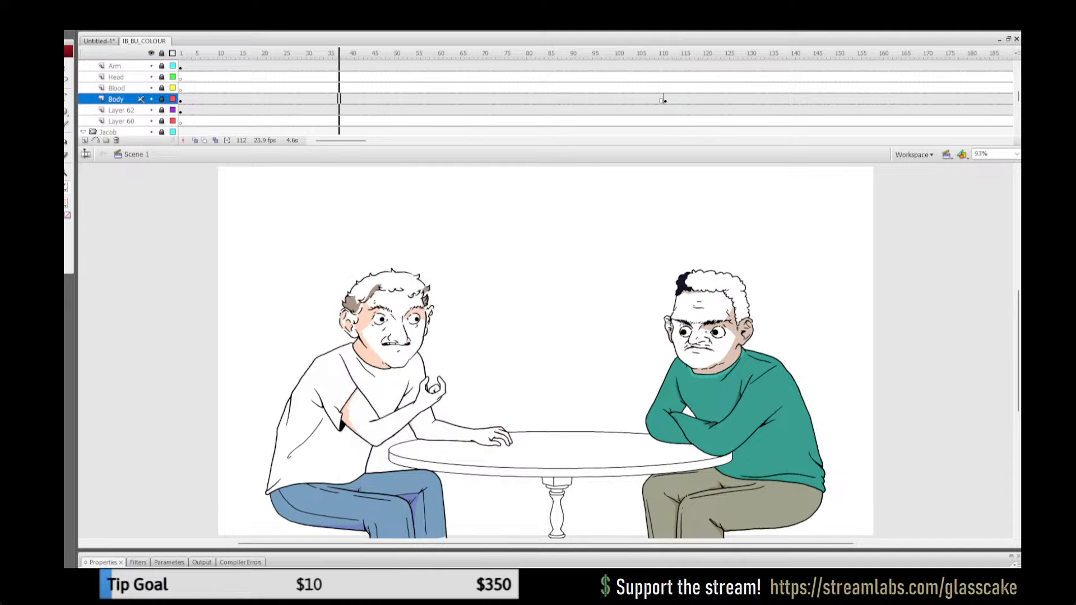
pyautogui.moveTo(629, 78); pyautogui.dragTo(678, 78)
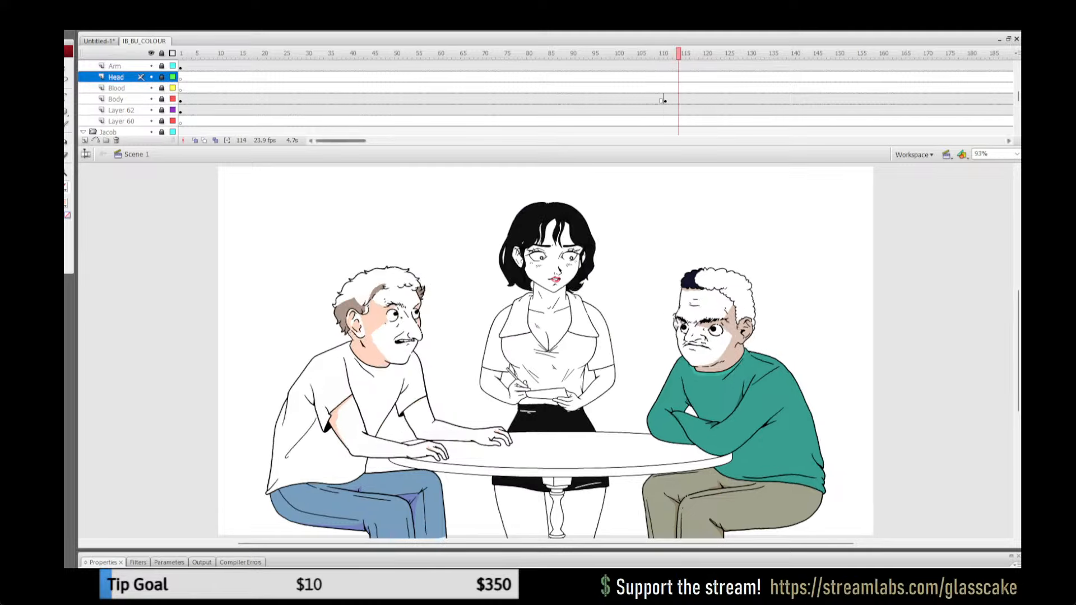
pyautogui.moveTo(341, 141); pyautogui.dragTo(400, 140)
pyautogui.click(472, 88)
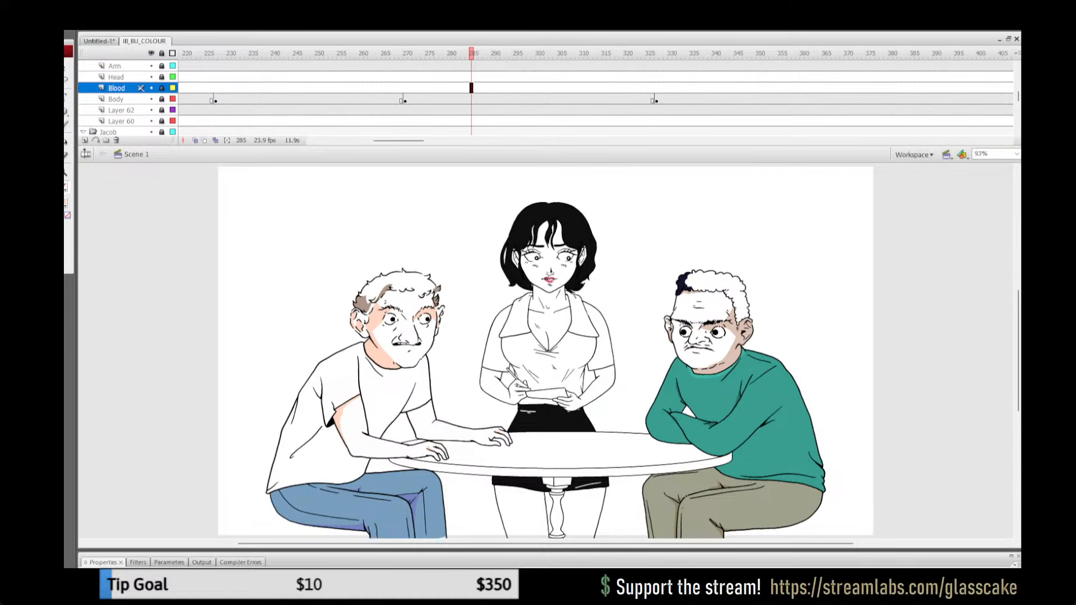
pyautogui.click(591, 66)
pyautogui.moveTo(592, 54); pyautogui.dragTo(661, 53)
pyautogui.moveTo(467, 53); pyautogui.dragTo(683, 54)
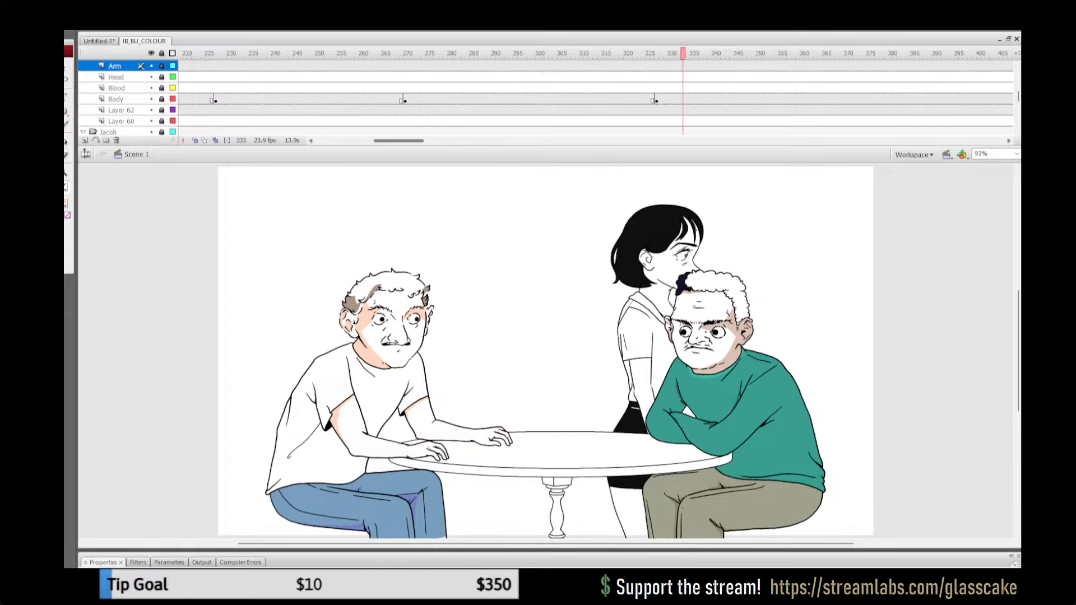
# Step: Play the table scene from about frame 441 and again from about frame 640, checking the white-shirted man's raised fist
pyautogui.moveTo(399, 141); pyautogui.dragTo(440, 141)
pyautogui.click(471, 53)
pyautogui.press('Return')
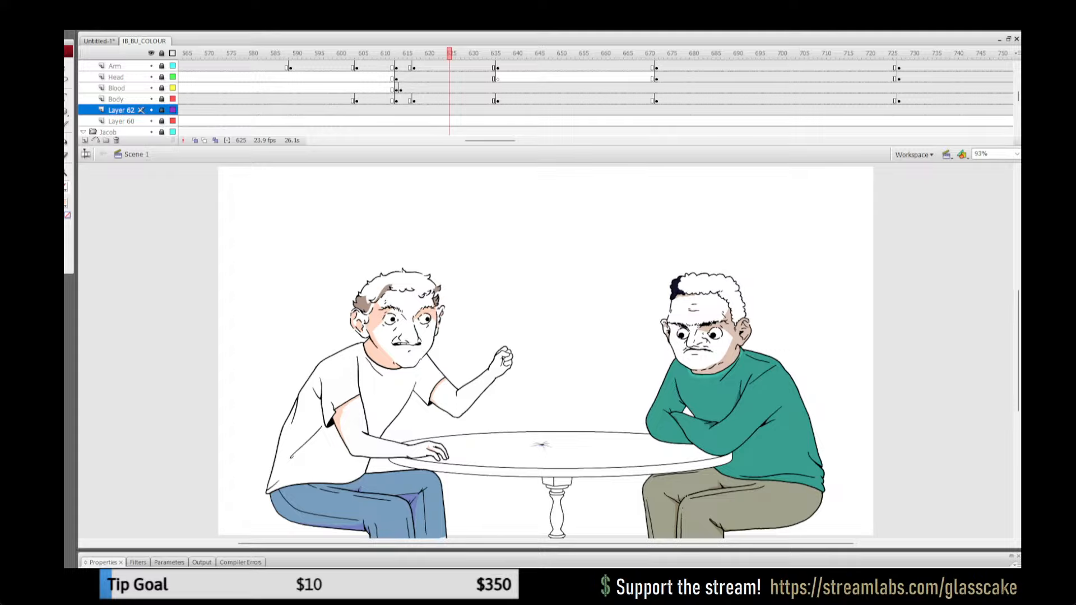
pyautogui.click(516, 66)
pyautogui.press('Return')
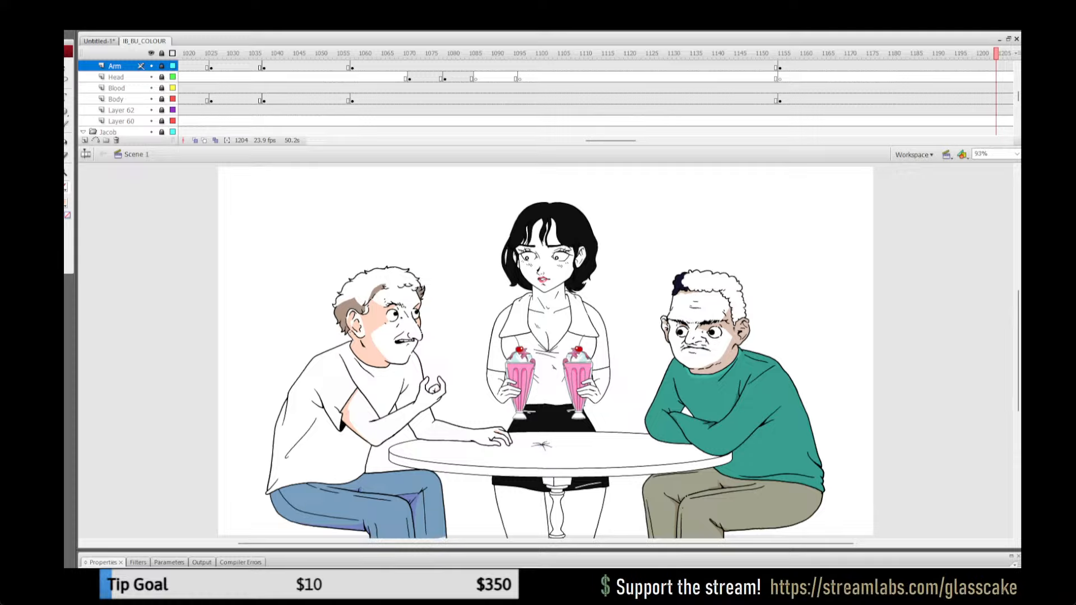
# Step: Replay the milkshake delivery from frame 1144 into the close-up hand shot, and go back to about frame 1111
pyautogui.click(732, 100)
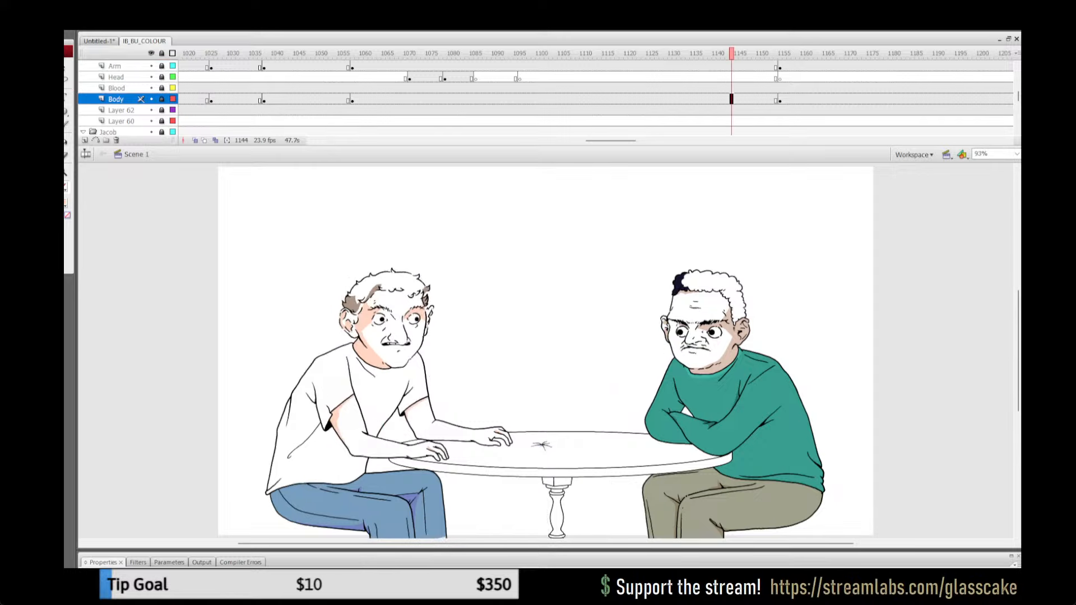
pyautogui.press('Return')
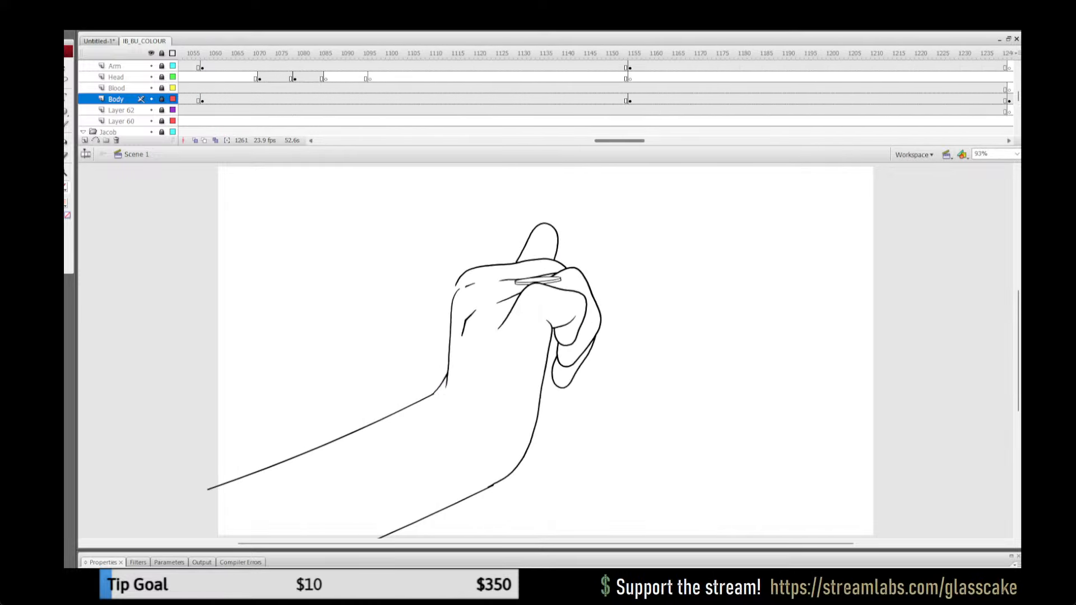
pyautogui.click(440, 53)
# Step: Compare the white-shirted man's arm poses between about frames 641 and 577
pyautogui.moveTo(620, 141); pyautogui.dragTo(493, 141)
pyautogui.click(471, 54)
pyautogui.click(420, 54)
pyautogui.click(374, 53)
pyautogui.click(468, 66)
pyautogui.click(431, 53)
pyautogui.click(357, 53)
pyautogui.click(414, 66)
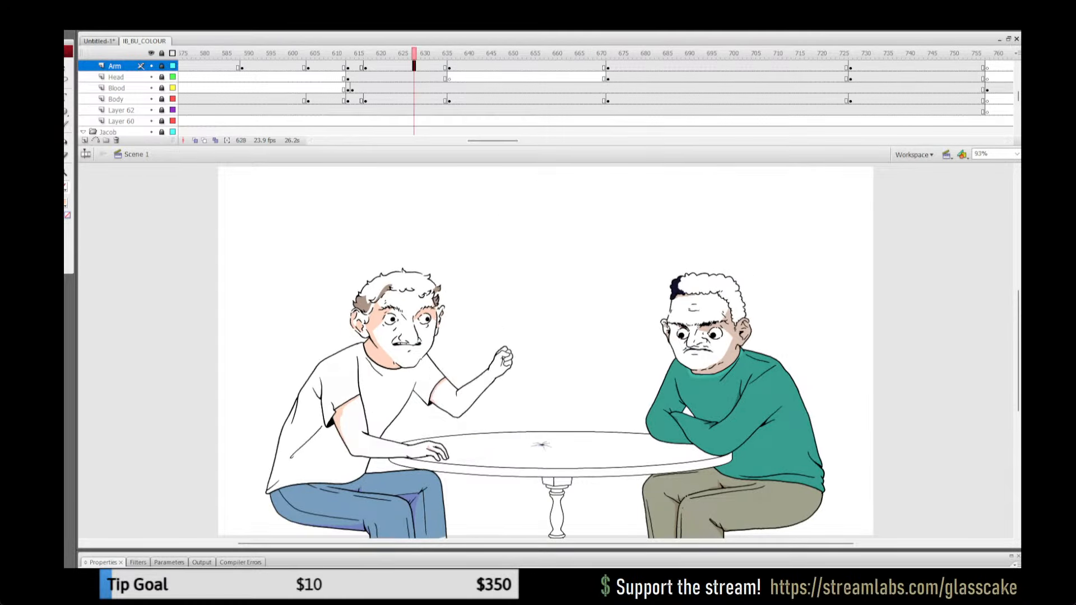
pyautogui.click(278, 53)
pyautogui.click(189, 54)
# Step: Check the poses in the waitress scene at about frames 337 and 323
pyautogui.moveTo(493, 140); pyautogui.dragTo(415, 140)
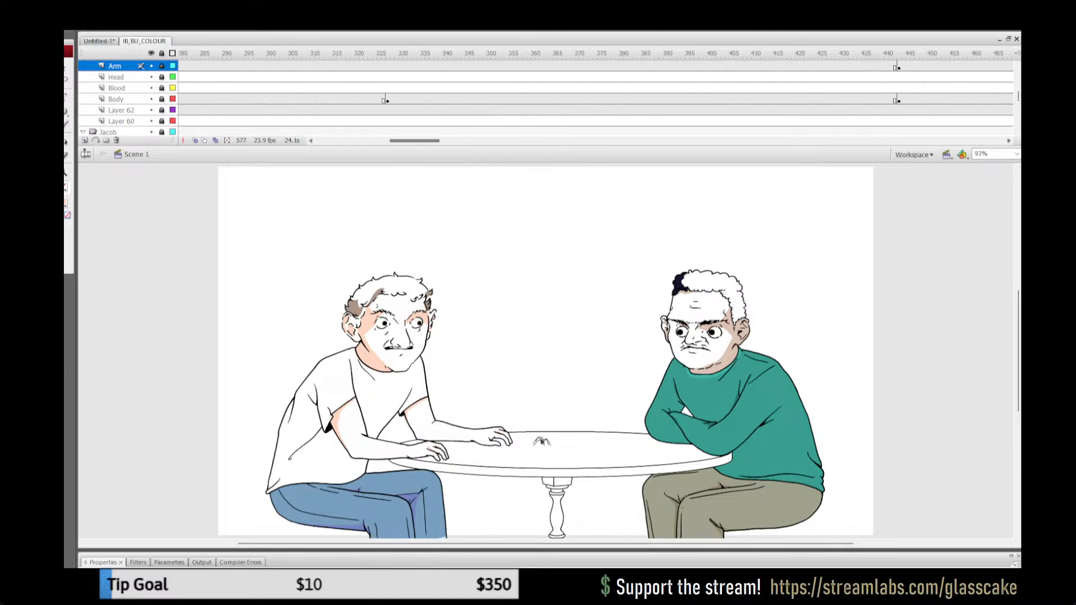
pyautogui.click(432, 53)
pyautogui.click(370, 53)
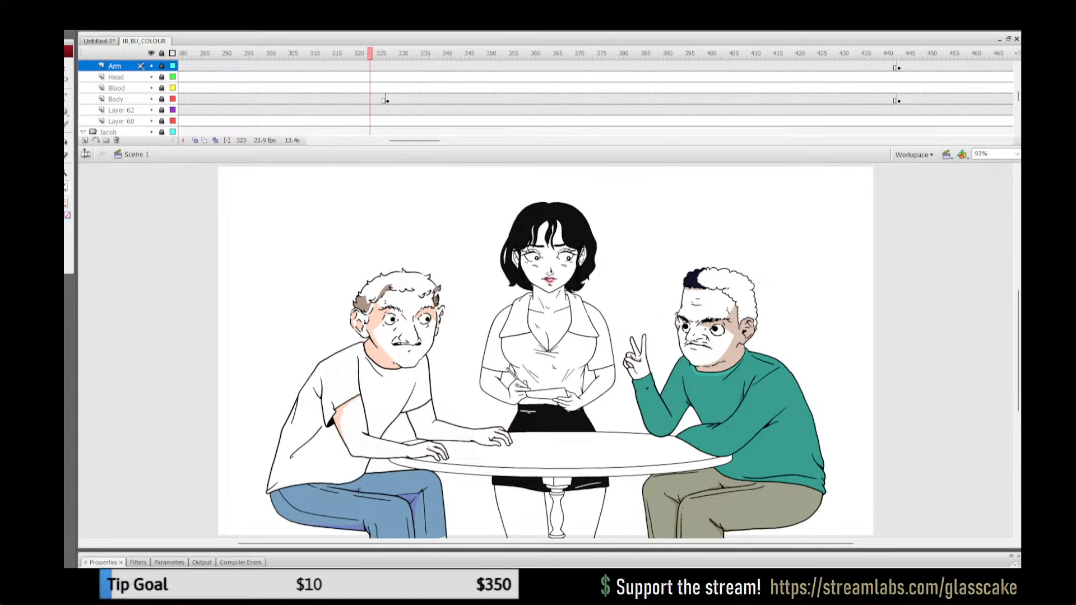
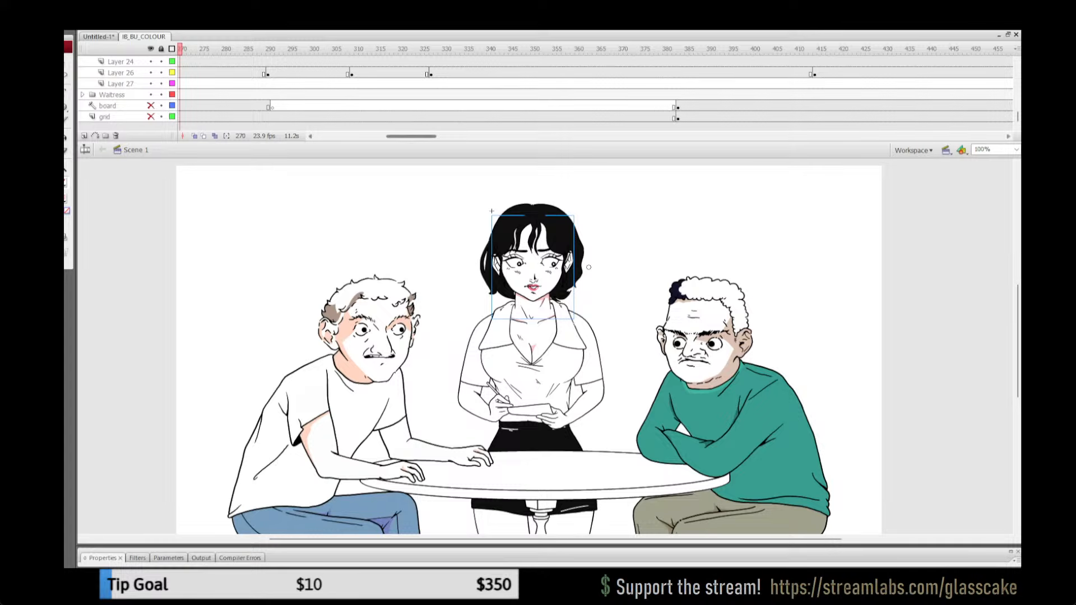
# Step: Play the waitress's head turn repeatedly from about frame 100 and stop at frame 103 to check her head and neck
pyautogui.click(272, 49)
pyautogui.moveTo(411, 136); pyautogui.dragTo(343, 136)
pyautogui.click(572, 62)
pyautogui.press('Return')
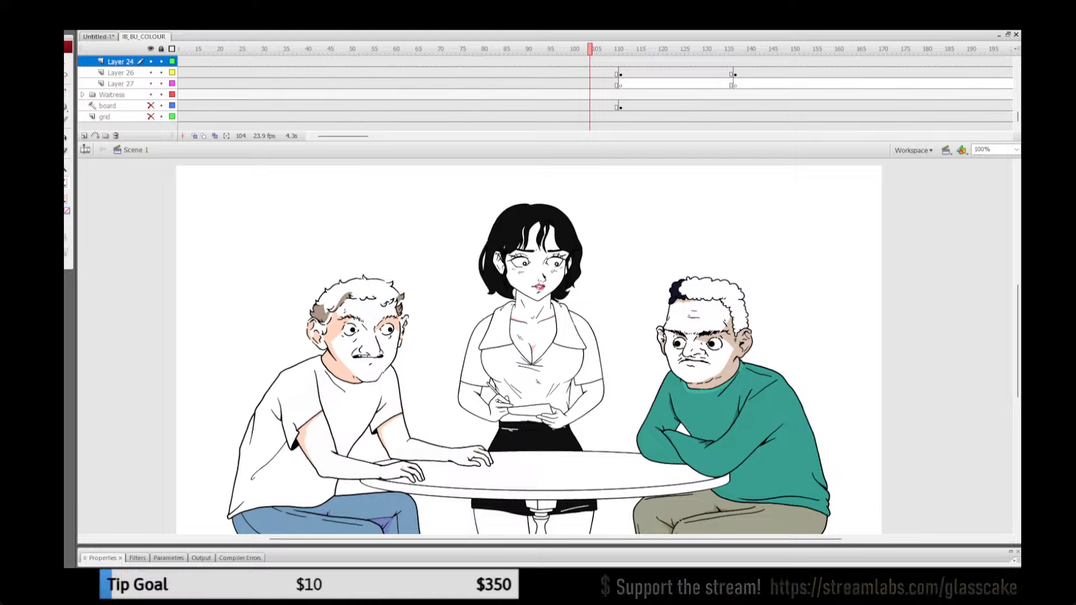
pyautogui.click(572, 73)
pyautogui.press('Return')
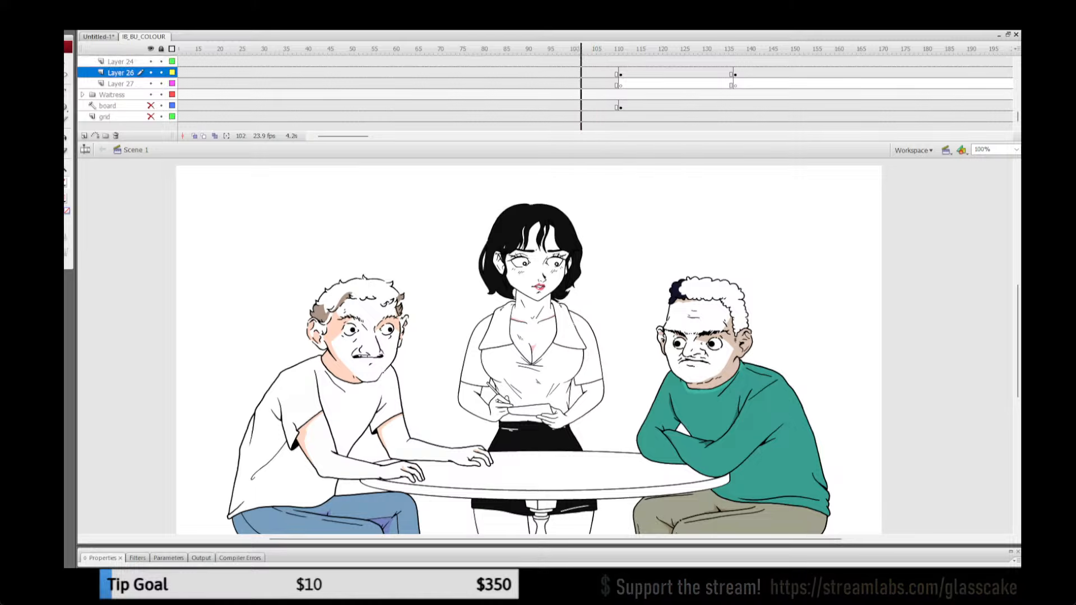
pyautogui.press('Return')
pyautogui.click(626, 73)
pyautogui.click(577, 73)
pyautogui.press('Return')
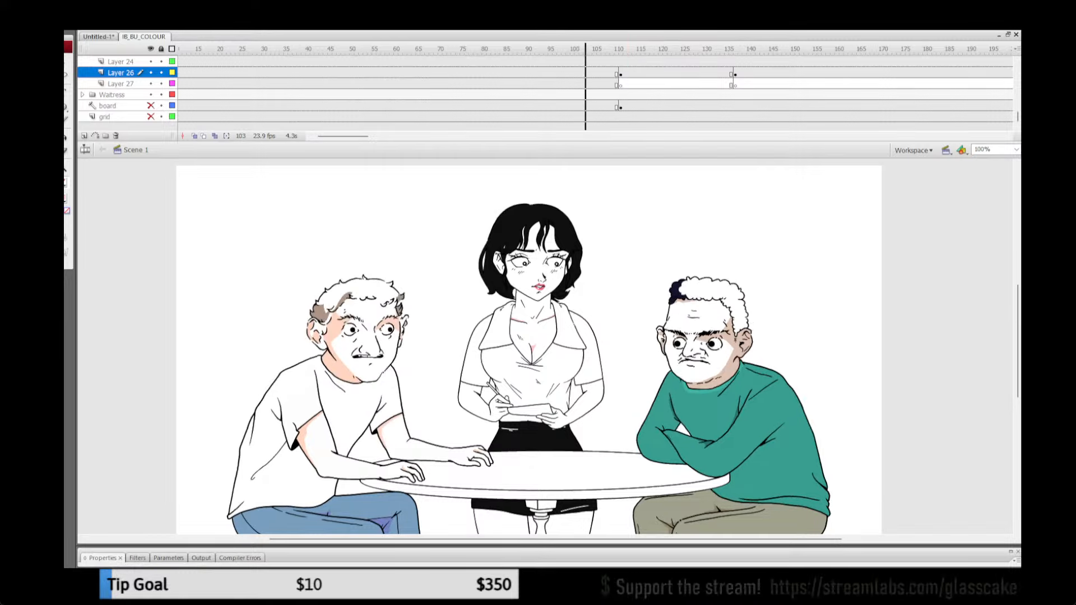
pyautogui.press('Return')
pyautogui.click(585, 74)
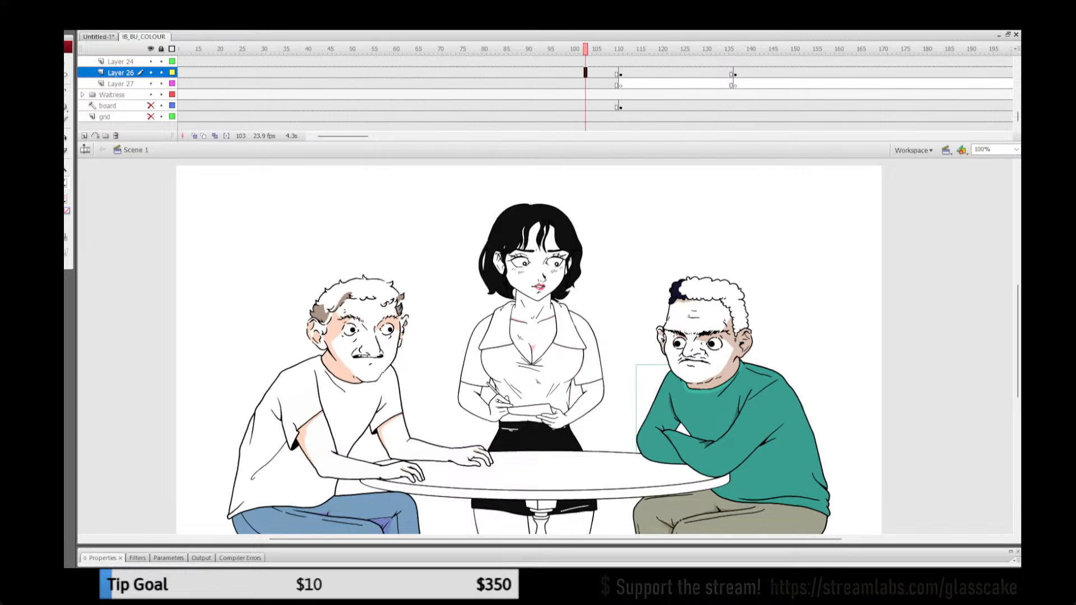
# Step: Open the waitress's head symbol at frame 103 for editing and unlock all of its layers
pyautogui.click(533, 268)
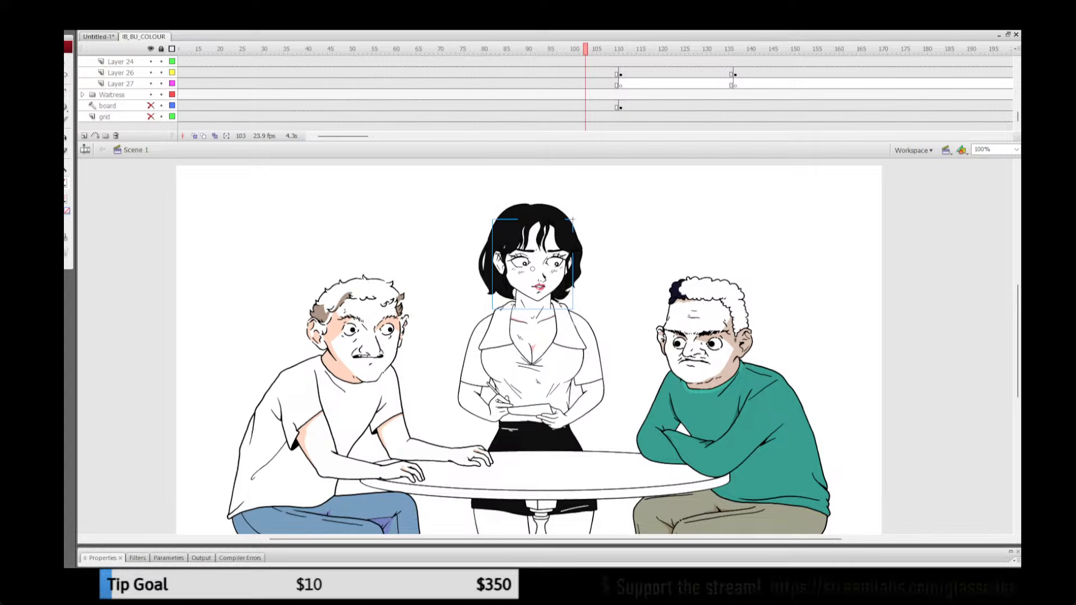
pyautogui.doubleClick(533, 268)
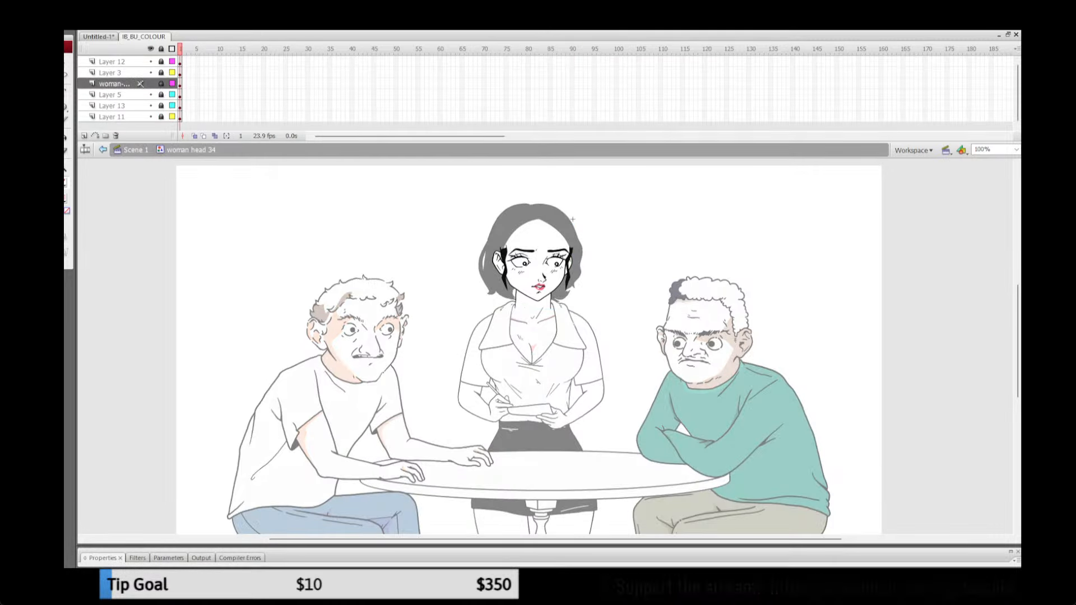
pyautogui.press('z')
pyautogui.click(572, 219)
pyautogui.click(573, 219)
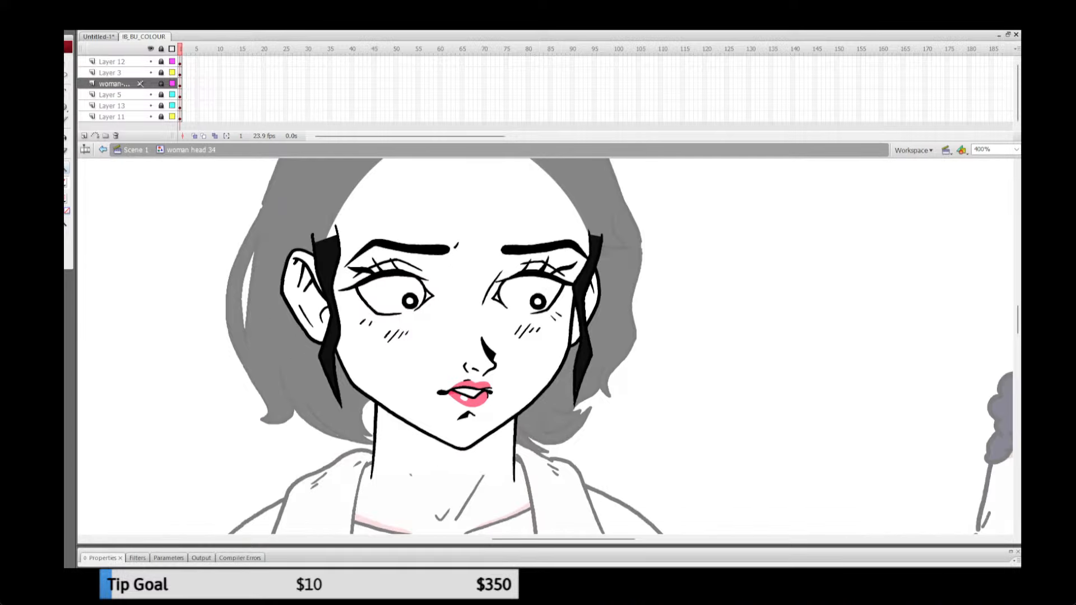
pyautogui.press('b')
pyautogui.click(161, 49)
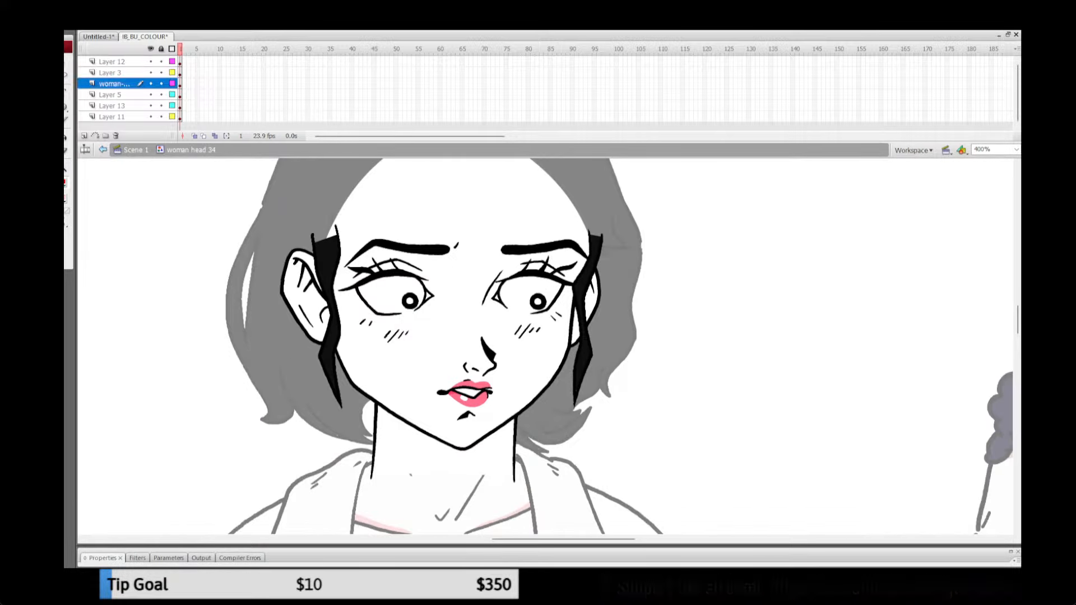
# Step: Draw shadow boundaries across both sides of the waitress's neck under the jaw and fill the enclosed areas with pink
pyautogui.press('q')
pyautogui.click(444, 464)
pyautogui.press('Escape')
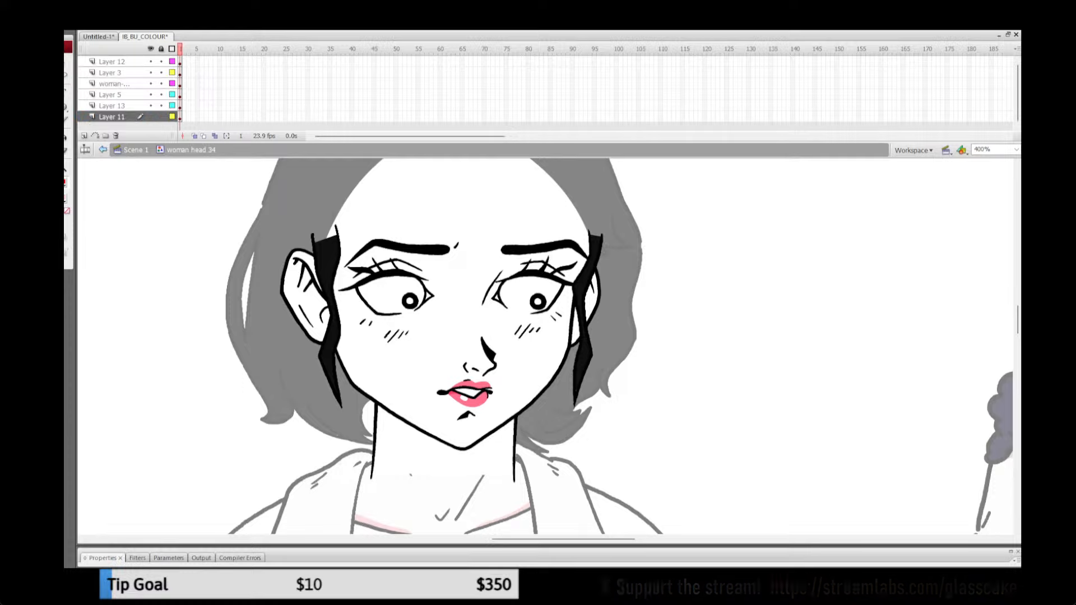
pyautogui.press('y')
pyautogui.moveTo(381, 414); pyautogui.dragTo(428, 436)
pyautogui.hotkey('ctrl', 'z')
pyautogui.hotkey('ctrl', 'z')
pyautogui.moveTo(375, 413)
pyautogui.mouseDown()
pyautogui.moveTo(446, 441)
pyautogui.moveTo(514, 424)
pyautogui.mouseUp()
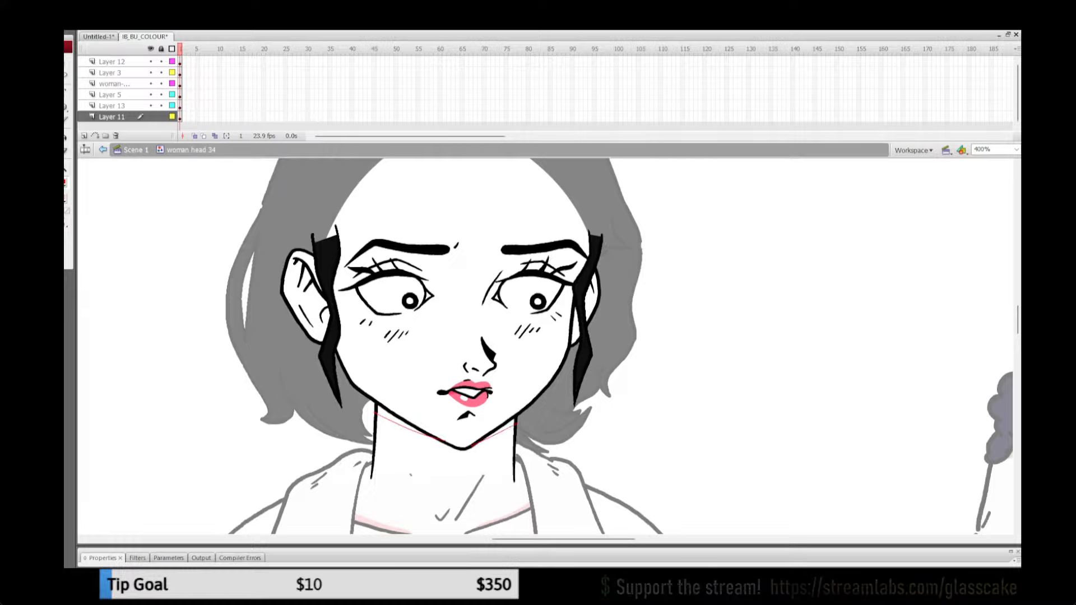
pyautogui.press('k')
pyautogui.click(388, 416)
pyautogui.click(507, 424)
pyautogui.hotkey('ctrl', 'z')
pyautogui.click(507, 427)
# Step: Remove the red boundary lines from the neck shadows, return to the main scene and save the file
pyautogui.hotkey('ctrl', 'a')
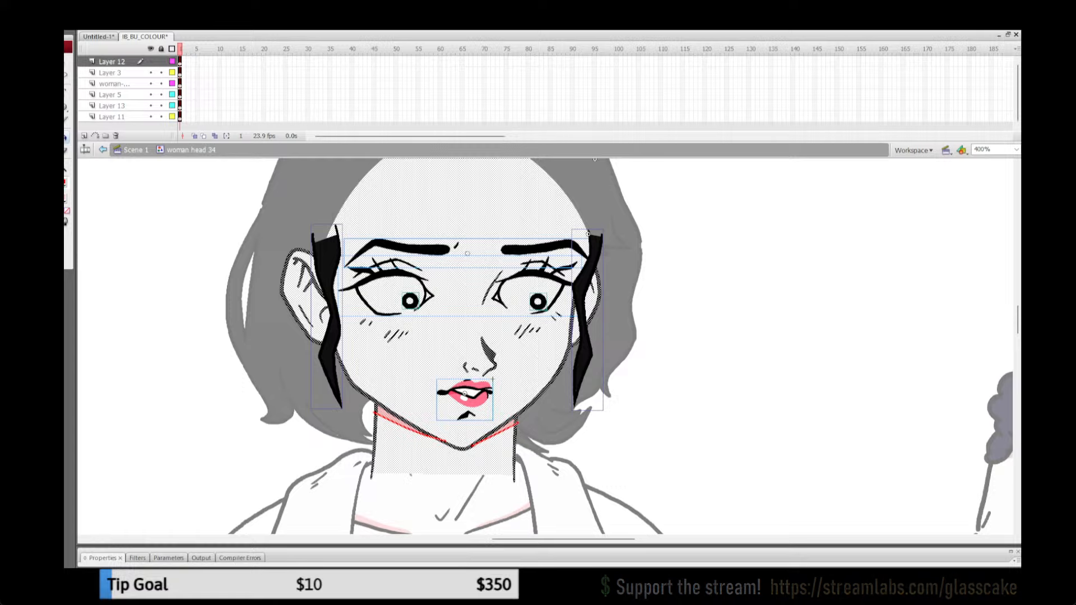
pyautogui.click(65, 183)
pyautogui.click(190, 195)
pyautogui.press('q')
pyautogui.click(190, 195)
pyautogui.click(135, 150)
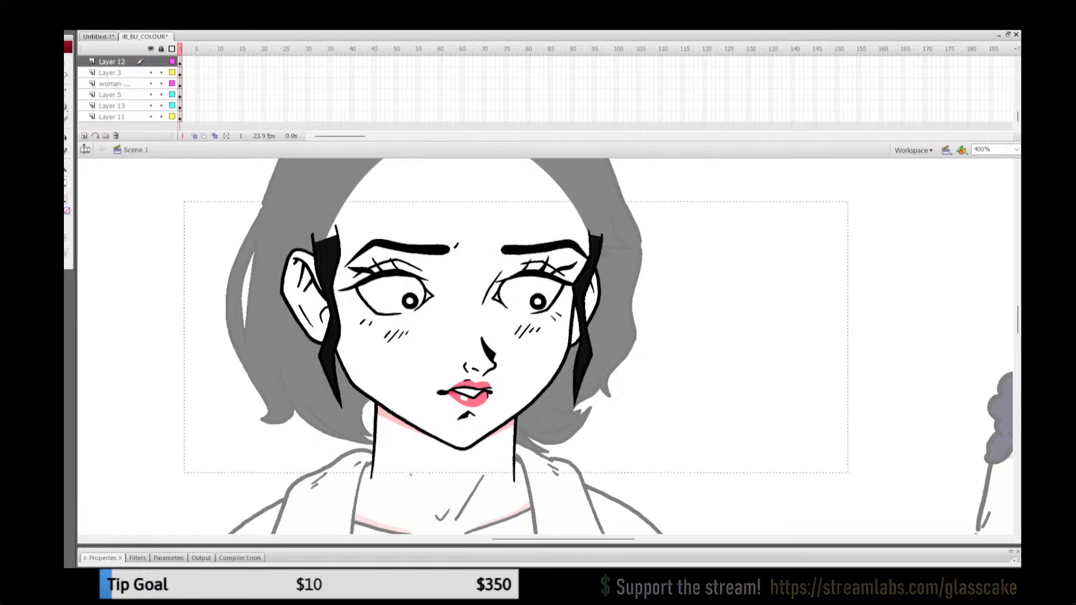
pyautogui.press('Return')
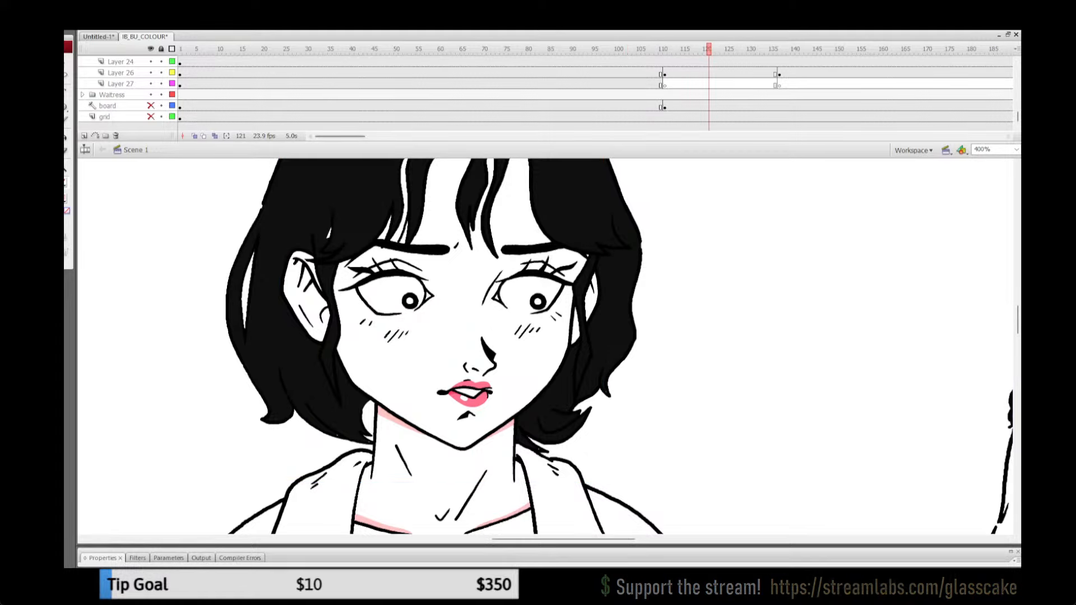
pyautogui.hotkey('ctrl', '2')
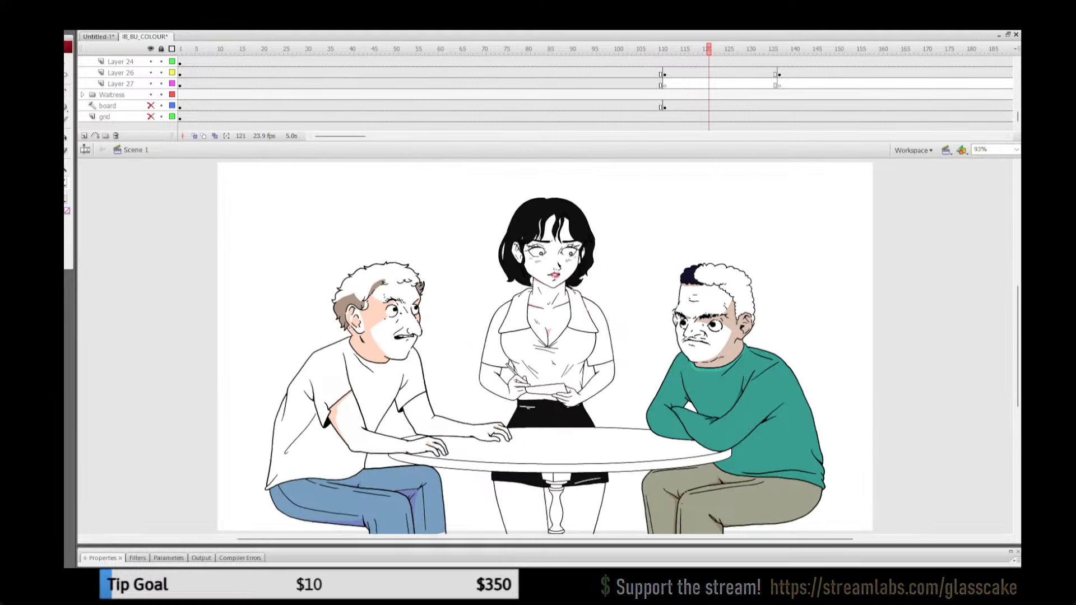
pyautogui.hotkey('ctrl', 's')
# Step: Replay the scene several times from frame 73, checking the new neck shadow during the waitress's head turn
pyautogui.click(497, 74)
pyautogui.press('Return')
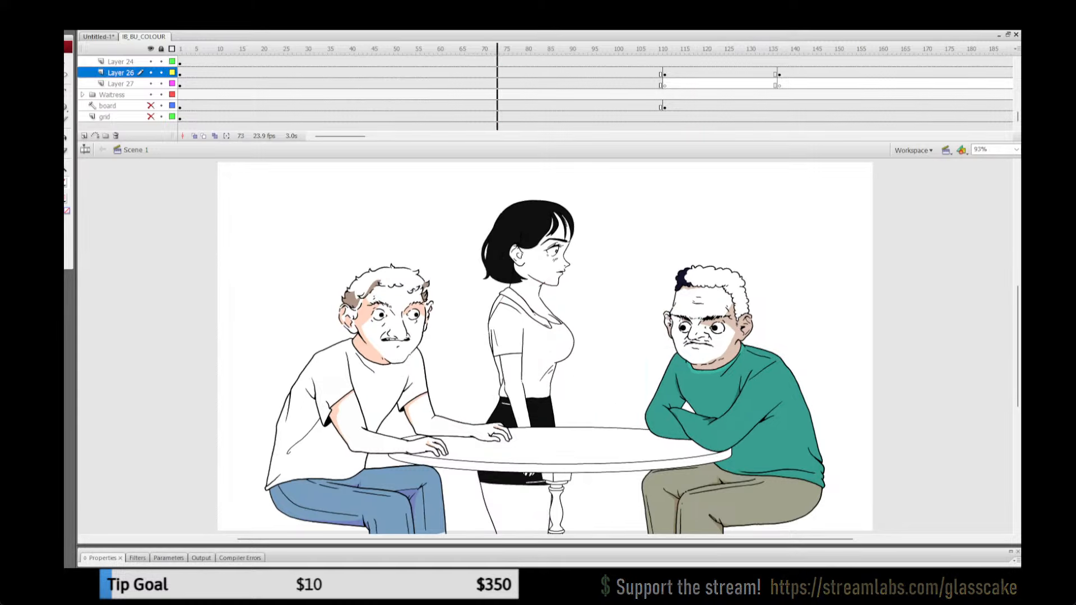
pyautogui.press('Return')
pyautogui.click(498, 73)
pyautogui.press('Return')
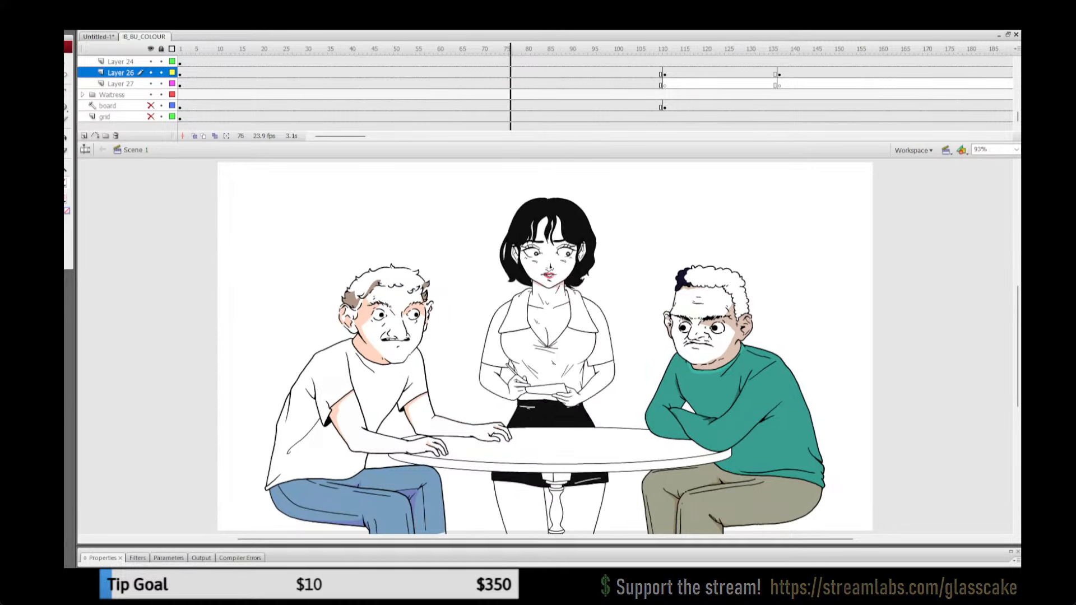
pyautogui.press('Return')
pyautogui.click(497, 73)
pyautogui.press('Return')
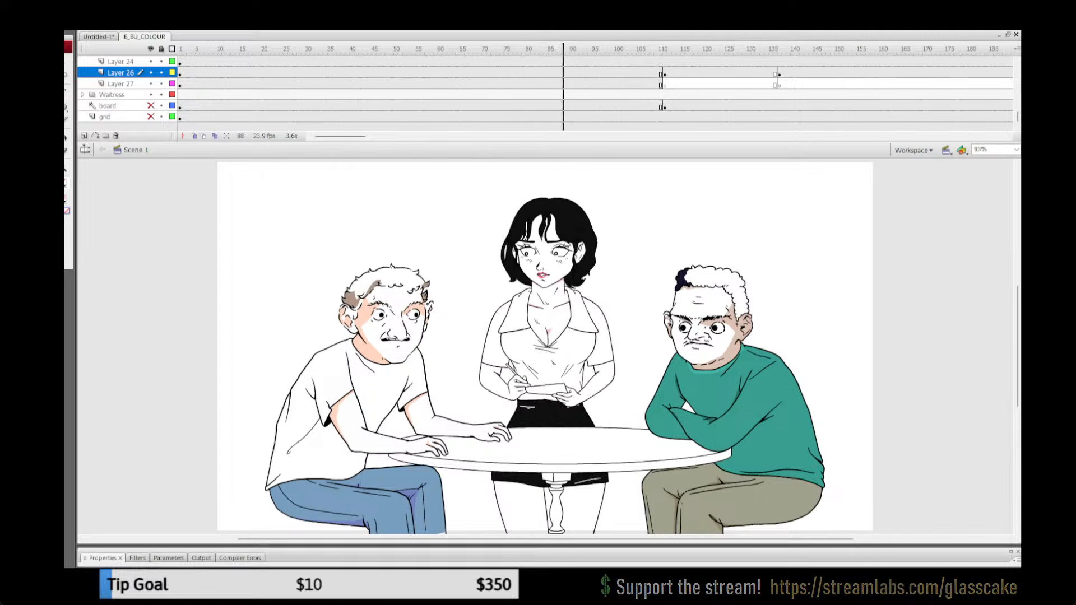
pyautogui.press('Return')
# Step: Open the waitress's mirrored head symbol at frame 99 for editing
pyautogui.press('v')
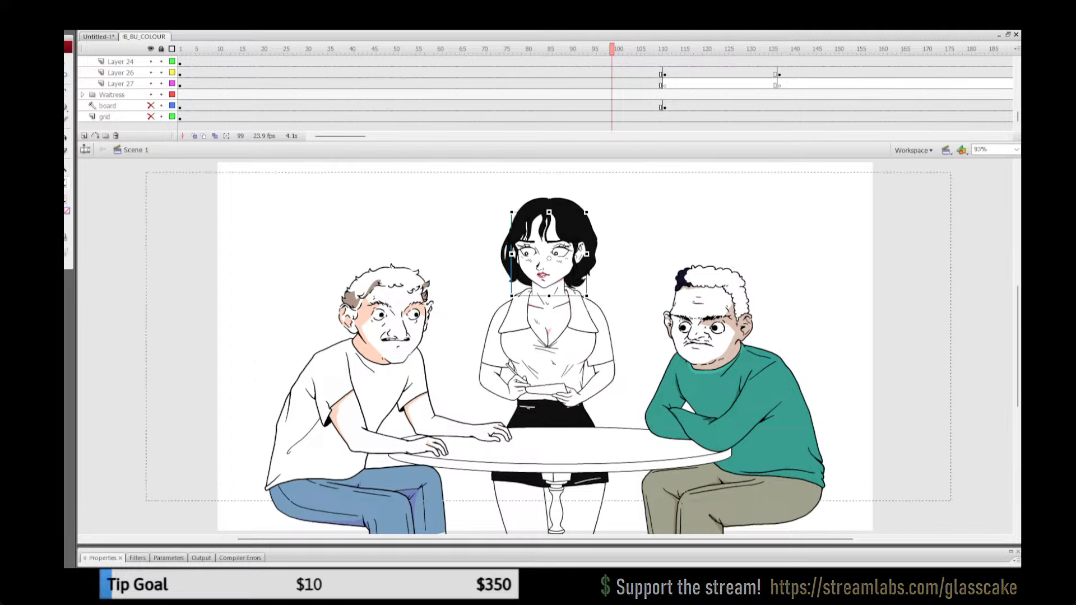
pyautogui.doubleClick(512, 212)
pyautogui.press('z')
pyautogui.click(652, 292)
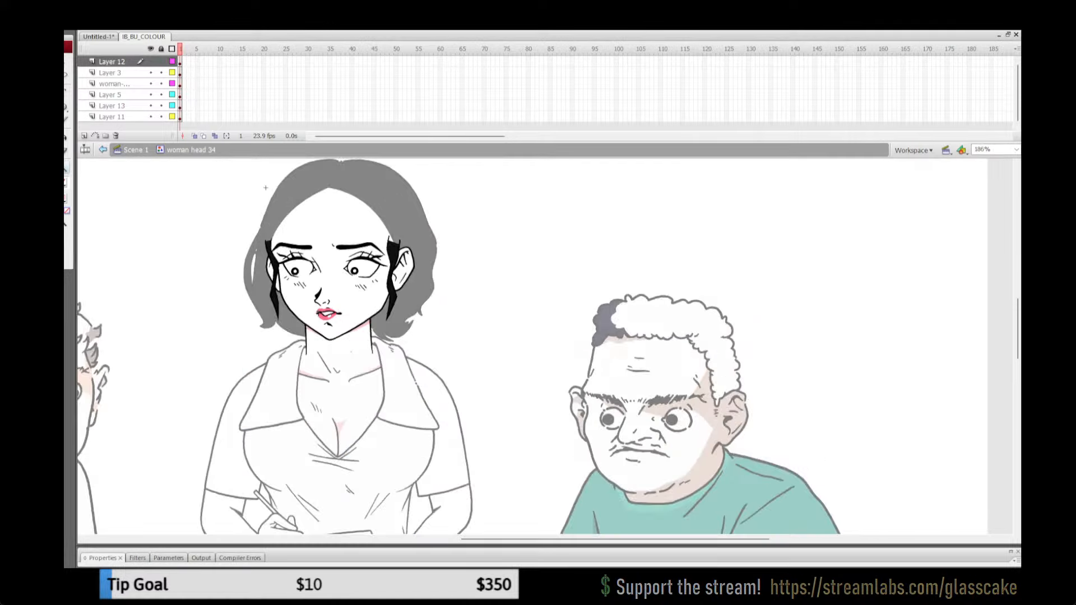
pyautogui.click(428, 290)
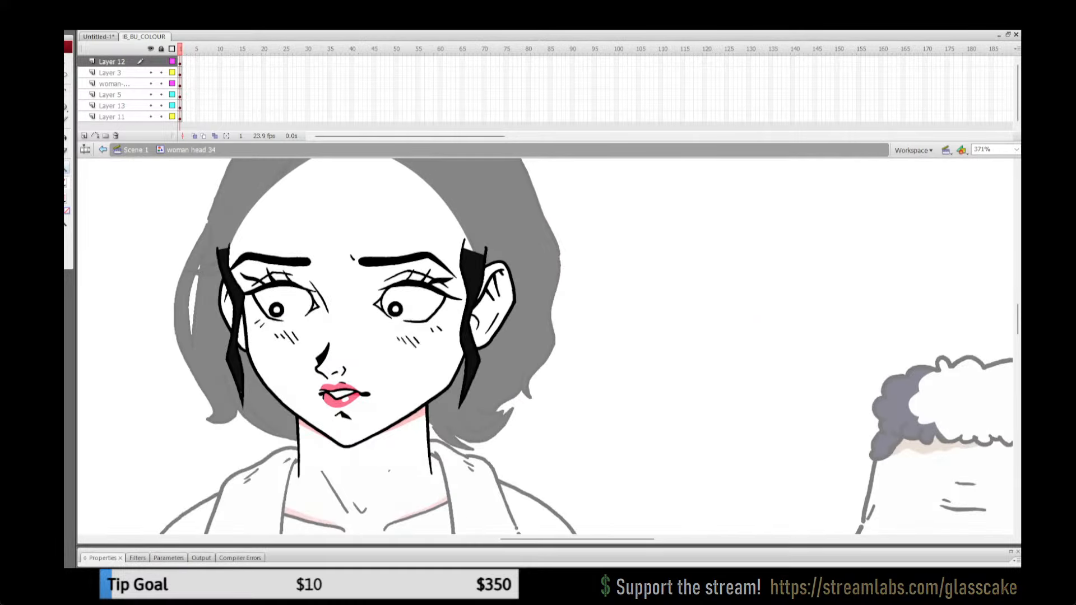
# Step: Extend the neck shadow below the waitress's visible ear with a curved boundary down the neck's edge, filled with pink
pyautogui.press('v')
pyautogui.click(413, 419)
pyautogui.press('Escape')
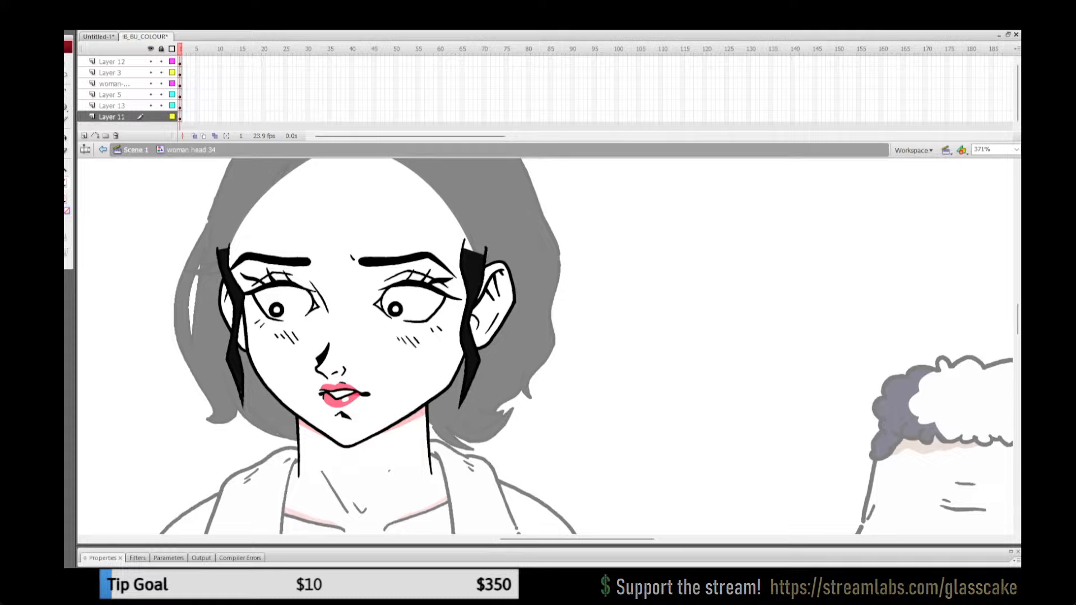
pyautogui.press('y')
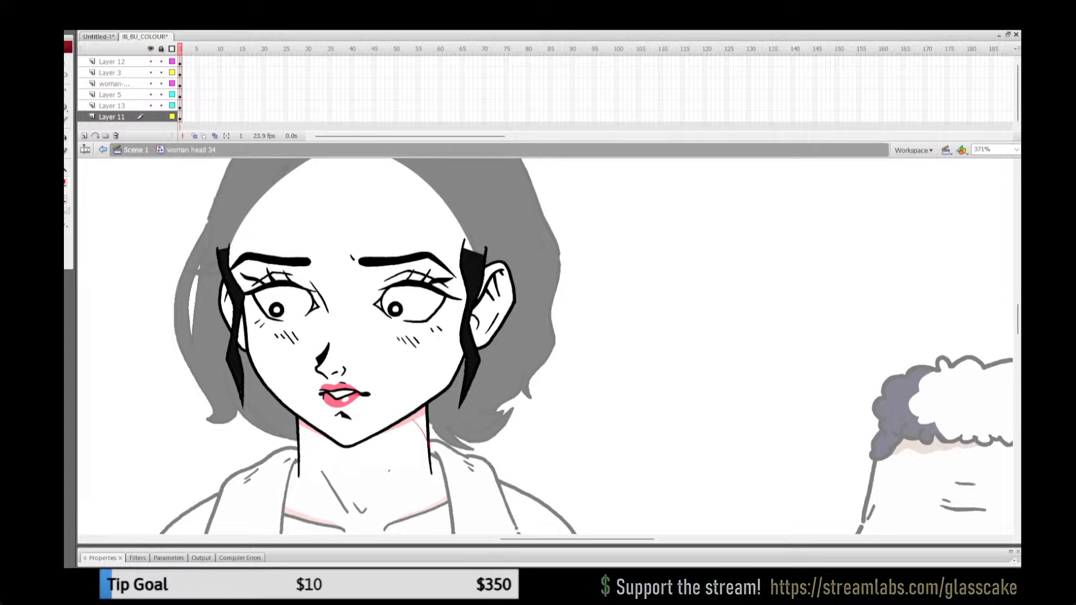
pyautogui.hotkey('ctrl', 'z')
pyautogui.moveTo(421, 427)
pyautogui.mouseDown()
pyautogui.moveTo(413, 418)
pyautogui.moveTo(429, 450)
pyautogui.mouseUp()
pyautogui.hotkey('ctrl', 'z')
pyautogui.press('k')
pyautogui.click(423, 424)
# Step: Remove the red boundary line from the extended neck shadow, then lock all main scene layers and save the file
pyautogui.hotkey('ctrl', 'a')
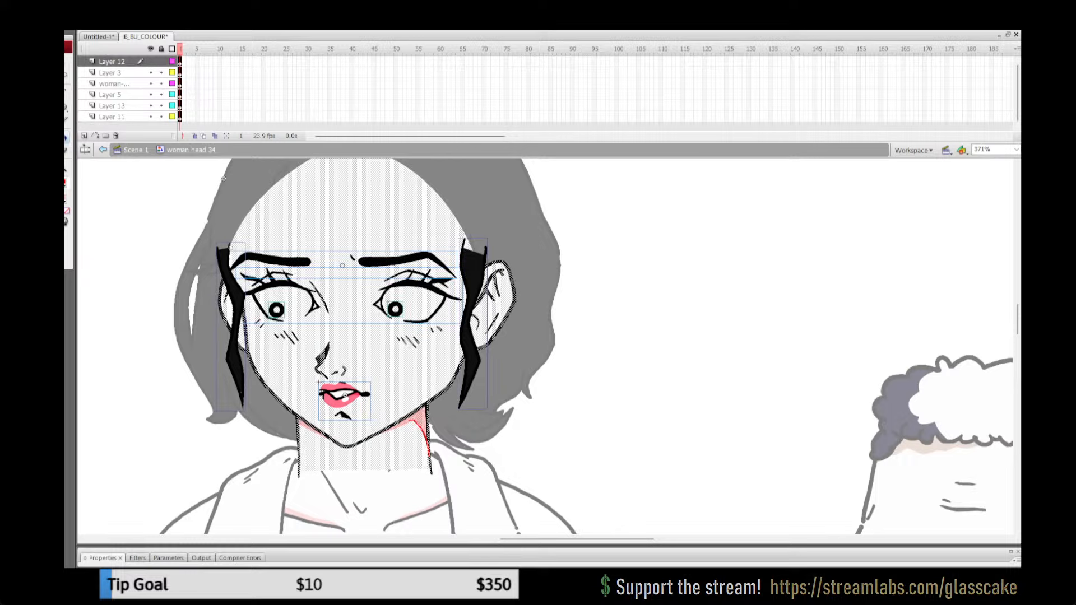
pyautogui.click(66, 182)
pyautogui.click(191, 196)
pyautogui.press('q')
pyautogui.doubleClick(672, 292)
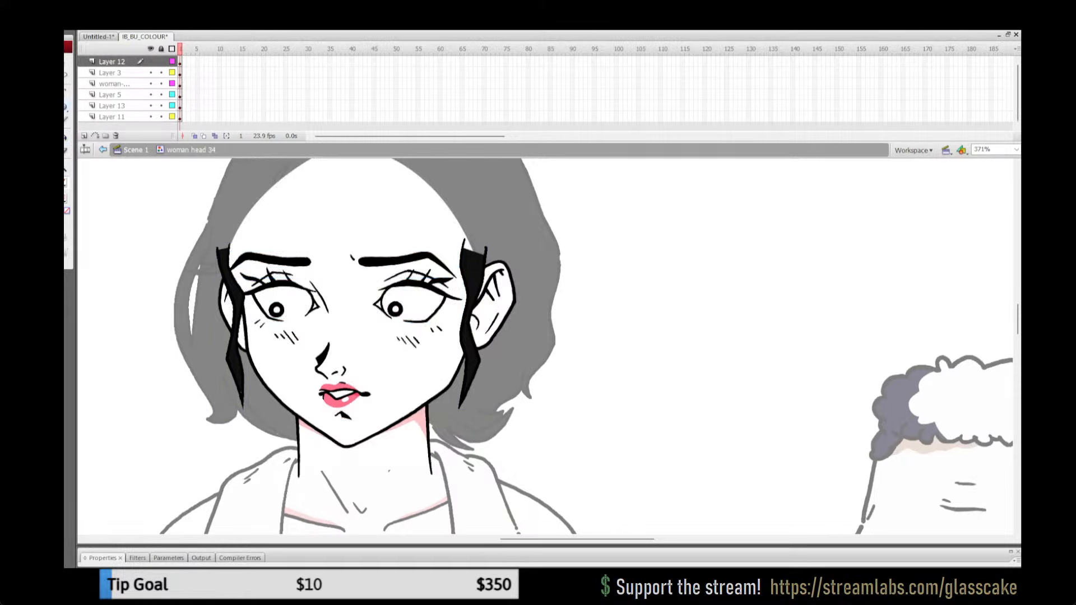
pyautogui.hotkey('ctrl', '2')
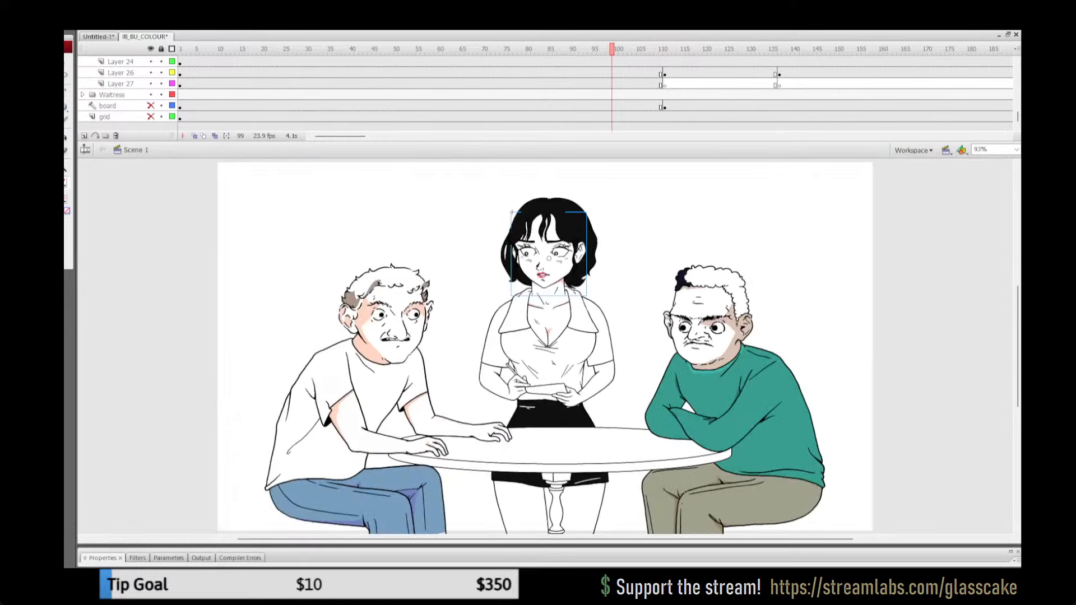
pyautogui.click(161, 49)
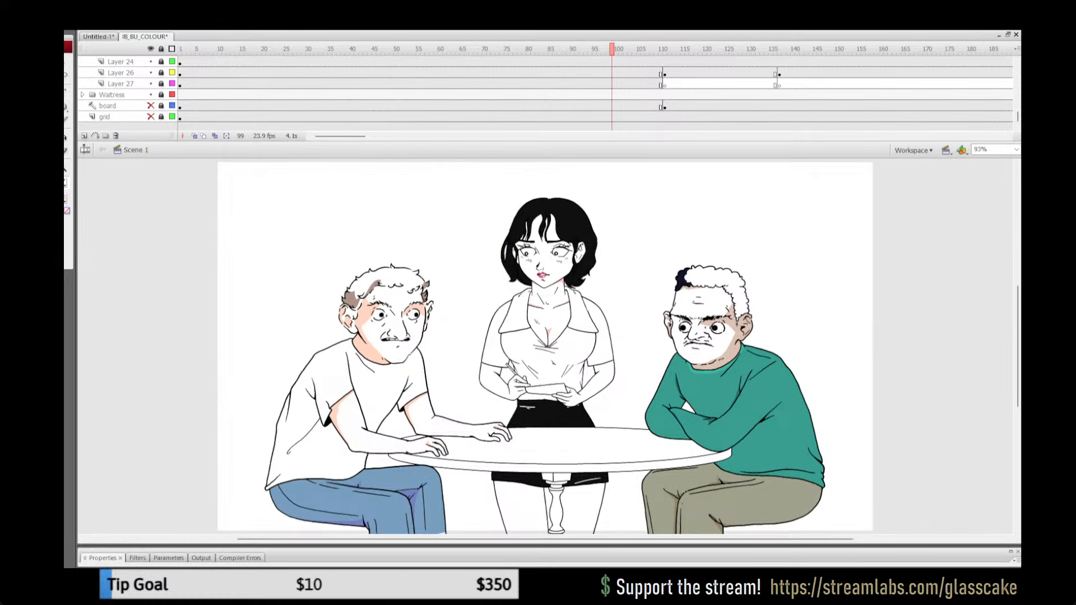
pyautogui.hotkey('ctrl', 's')
# Step: Replay the head turn from several points between about frames 83 and 103, checking the waitress's neck shadows
pyautogui.moveTo(484, 49); pyautogui.dragTo(546, 49)
pyautogui.press('Return')
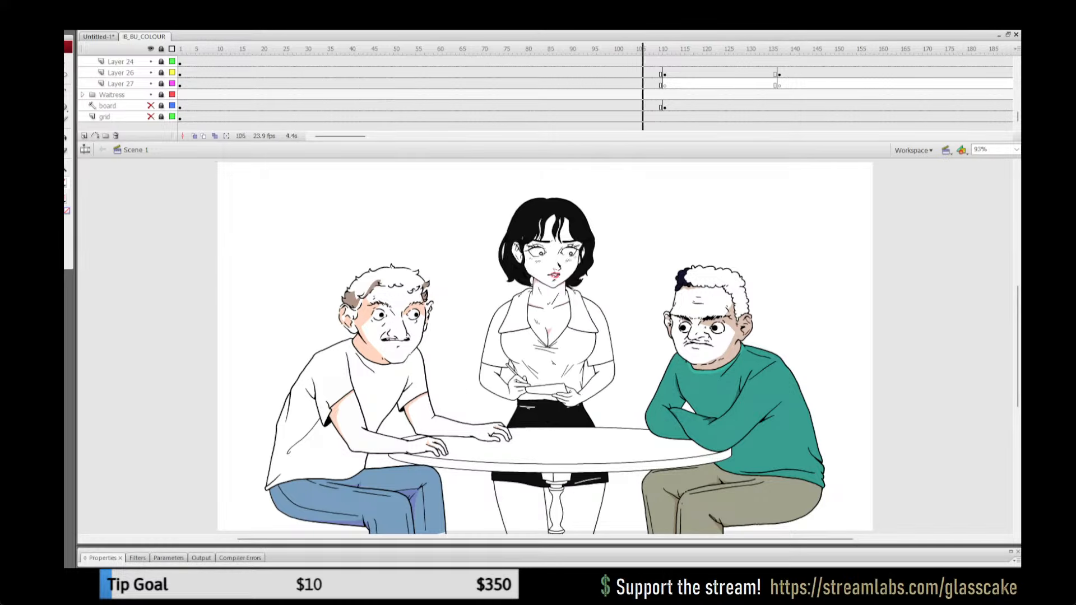
pyautogui.click(603, 49)
pyautogui.press('Return')
pyautogui.press('Return')
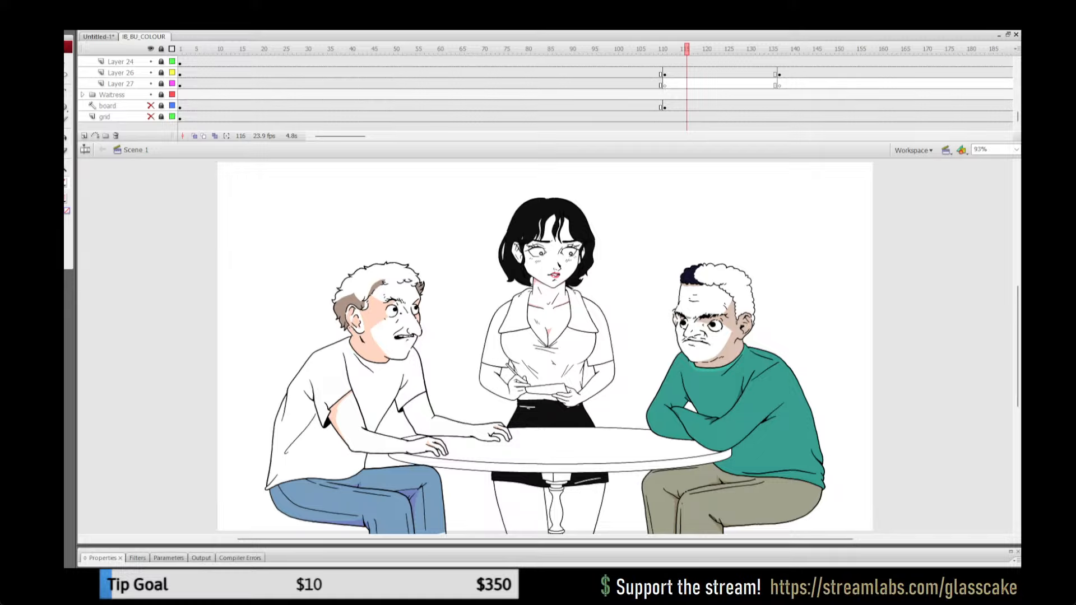
pyautogui.click(634, 62)
pyautogui.press('Return')
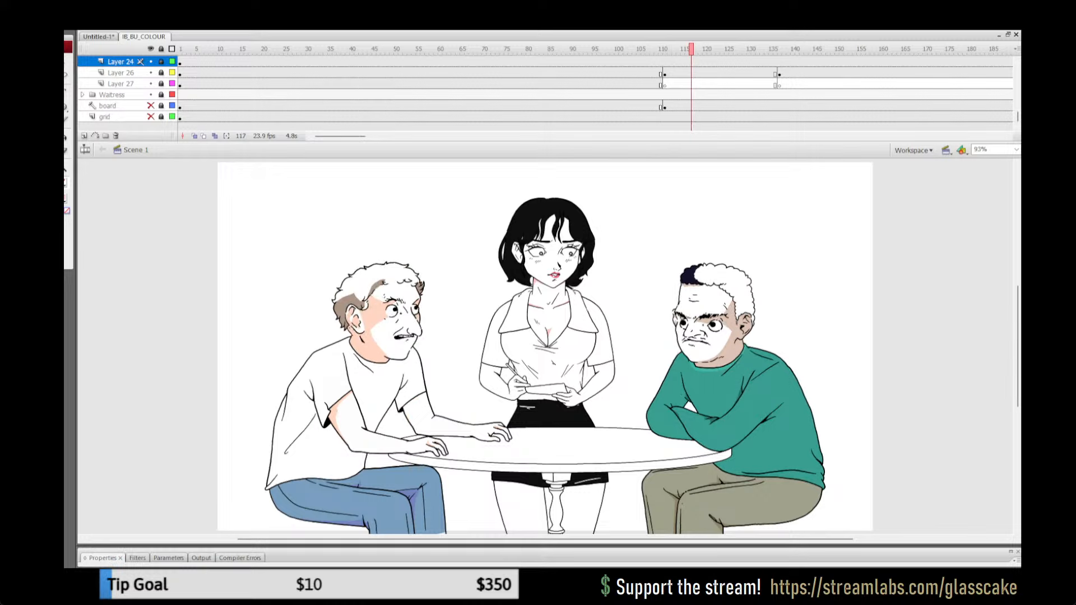
pyautogui.click(634, 61)
pyautogui.click(576, 73)
pyautogui.press('Return')
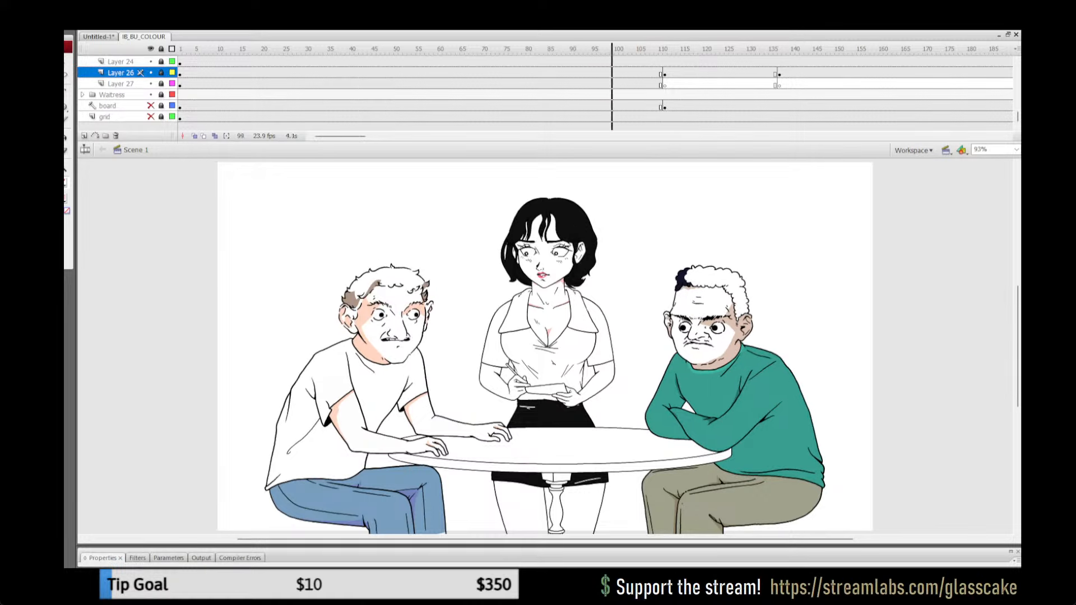
pyautogui.press('Return')
pyautogui.click(576, 84)
pyautogui.press('Return')
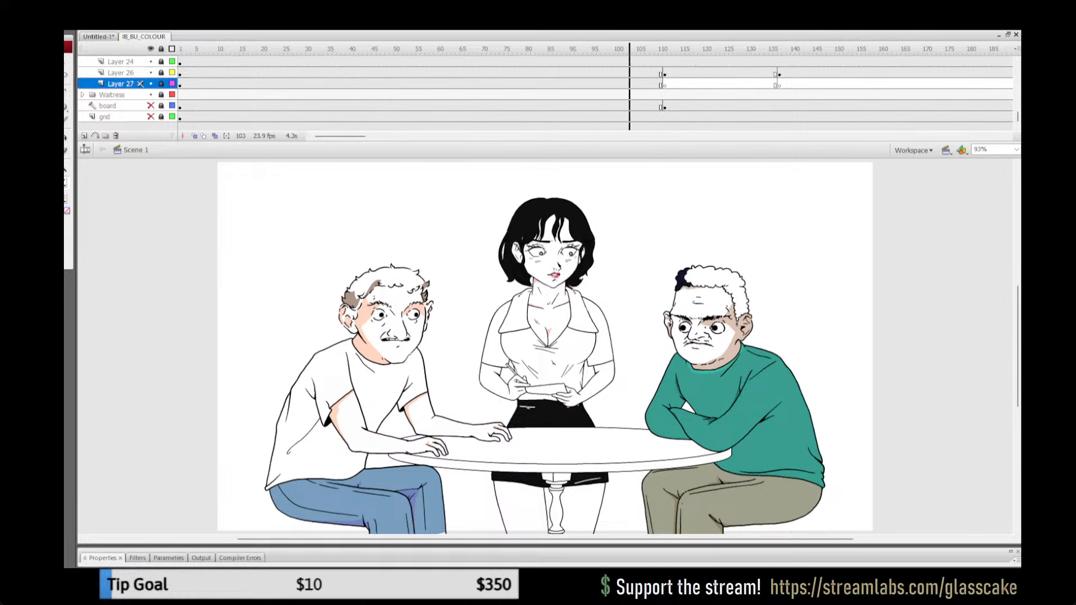
# Step: Unlock all layers with the playhead at frame 110 and check inside the waitress's forearm group
pyautogui.click(161, 49)
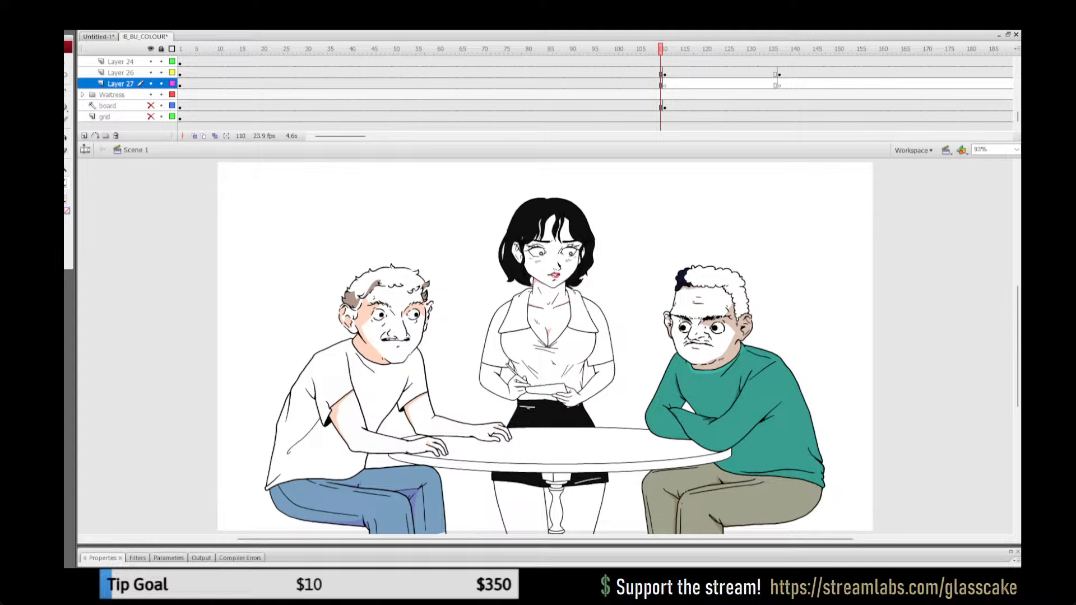
pyautogui.press('q')
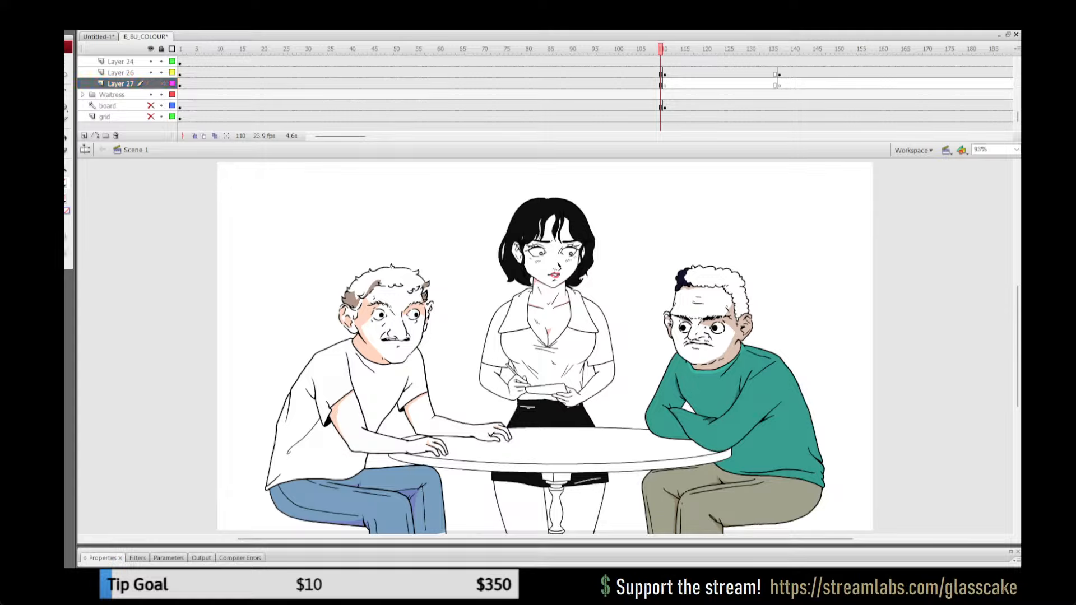
pyautogui.click(601, 364)
pyautogui.press('Escape')
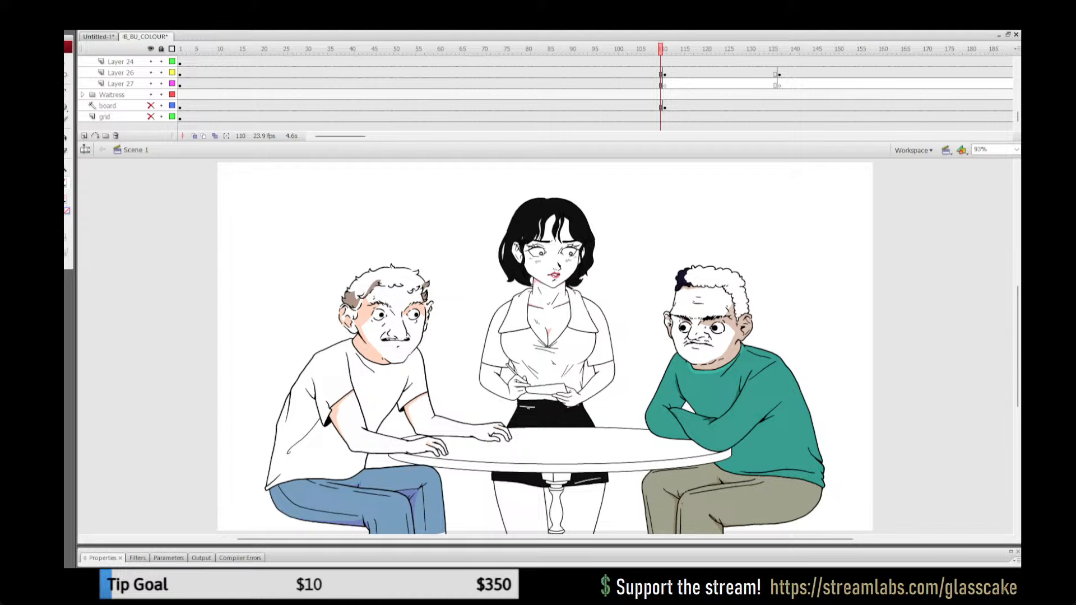
pyautogui.click(599, 385)
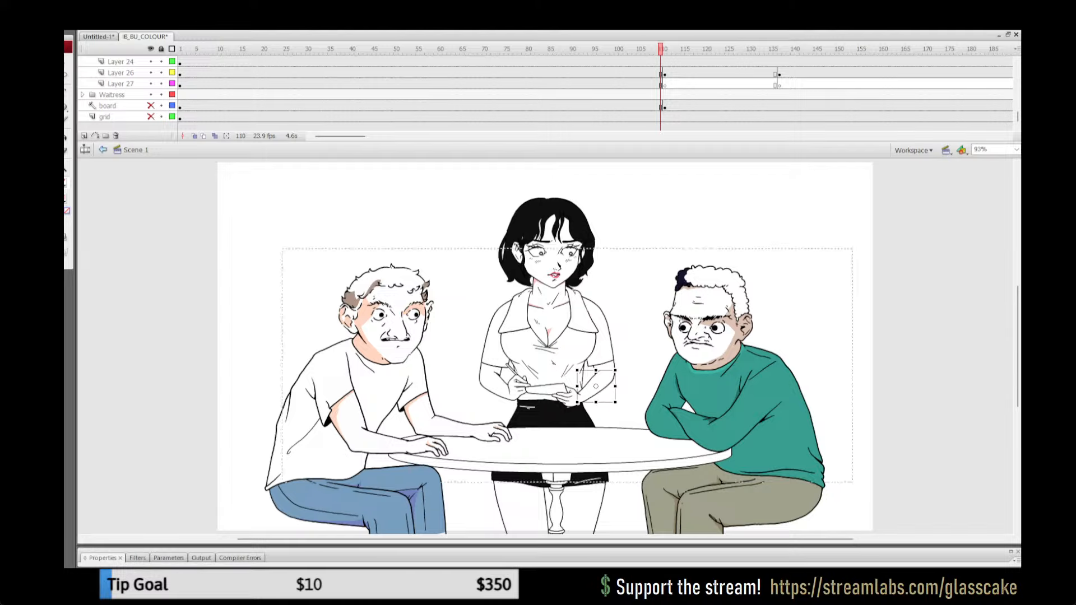
pyautogui.doubleClick(596, 386)
pyautogui.press('Escape')
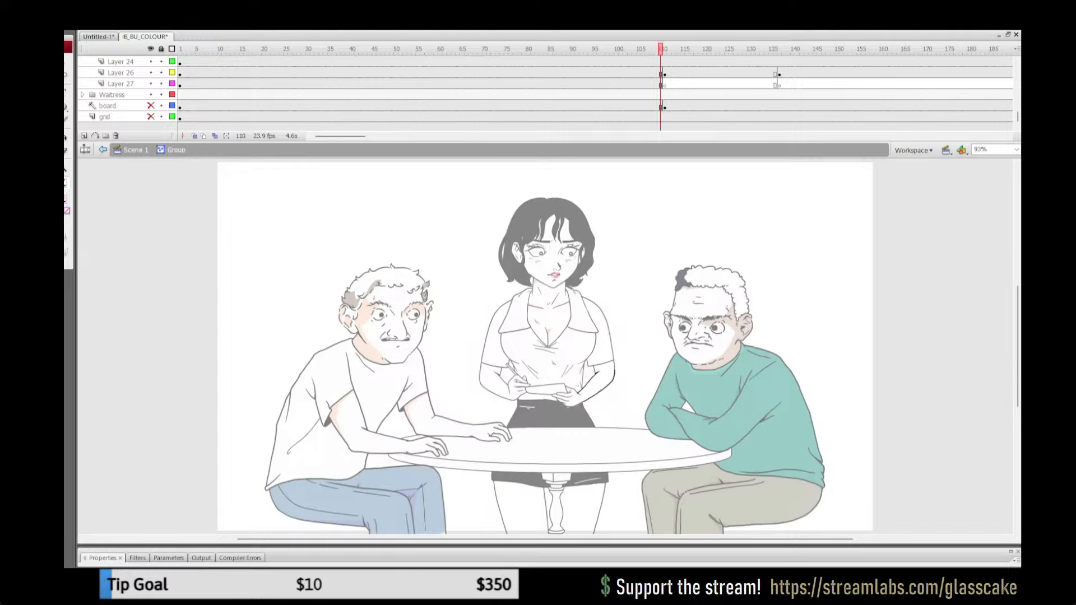
pyautogui.click(135, 151)
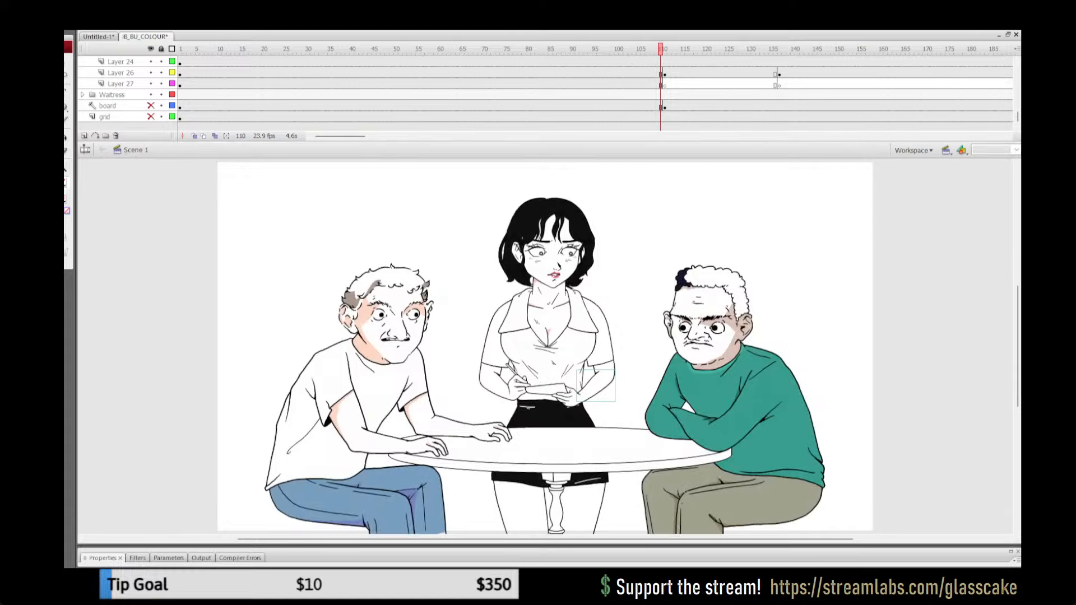
pyautogui.press('Escape')
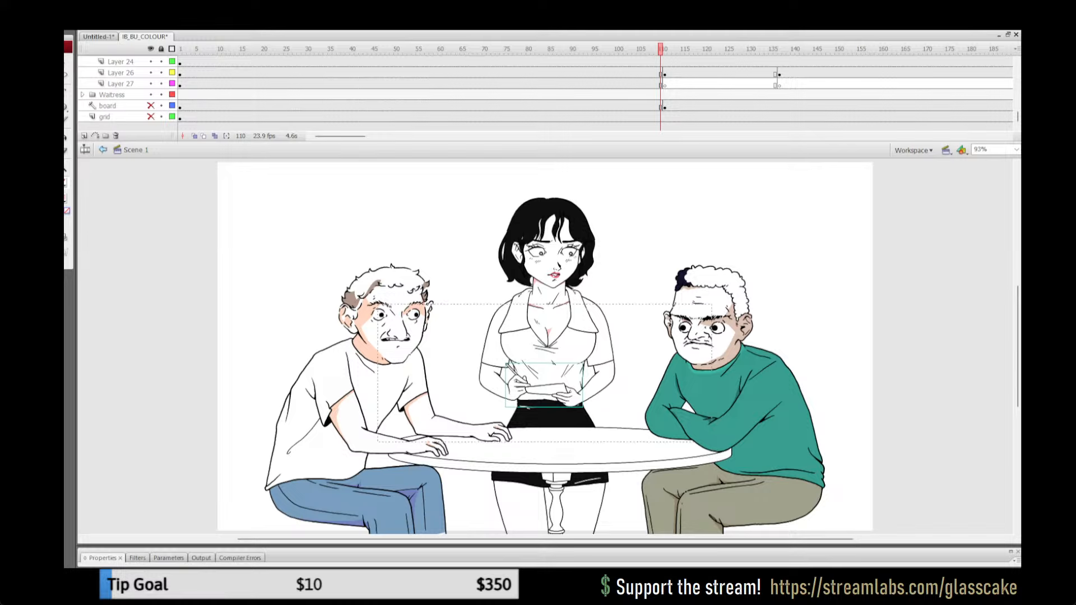
# Step: Open the nested group of the waitress's pen-holding hand for editing
pyautogui.doubleClick(513, 375)
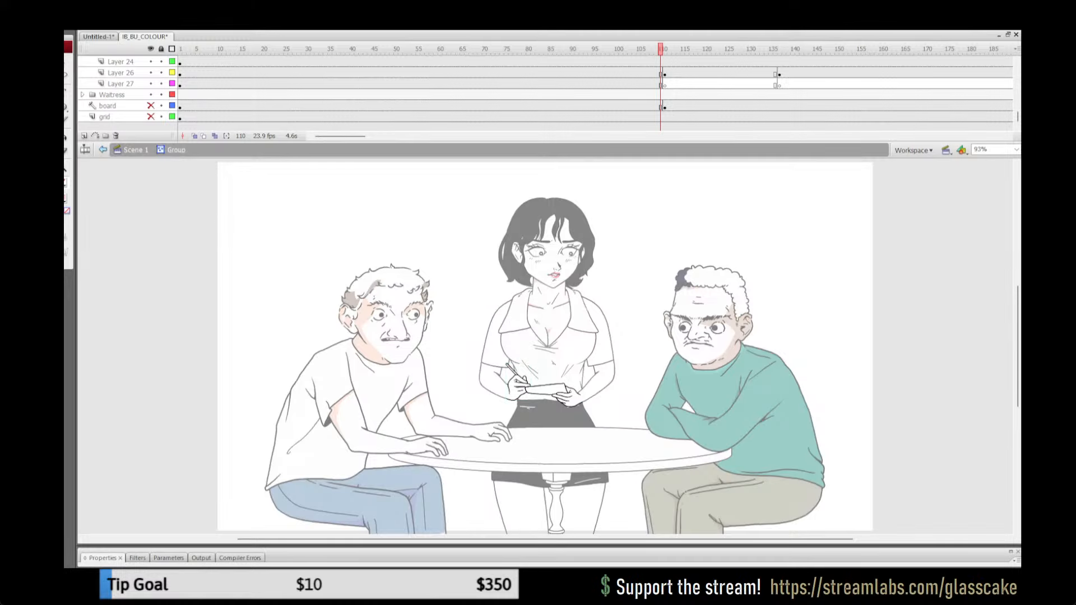
pyautogui.doubleClick(512, 381)
pyautogui.press('z')
pyautogui.click(556, 386)
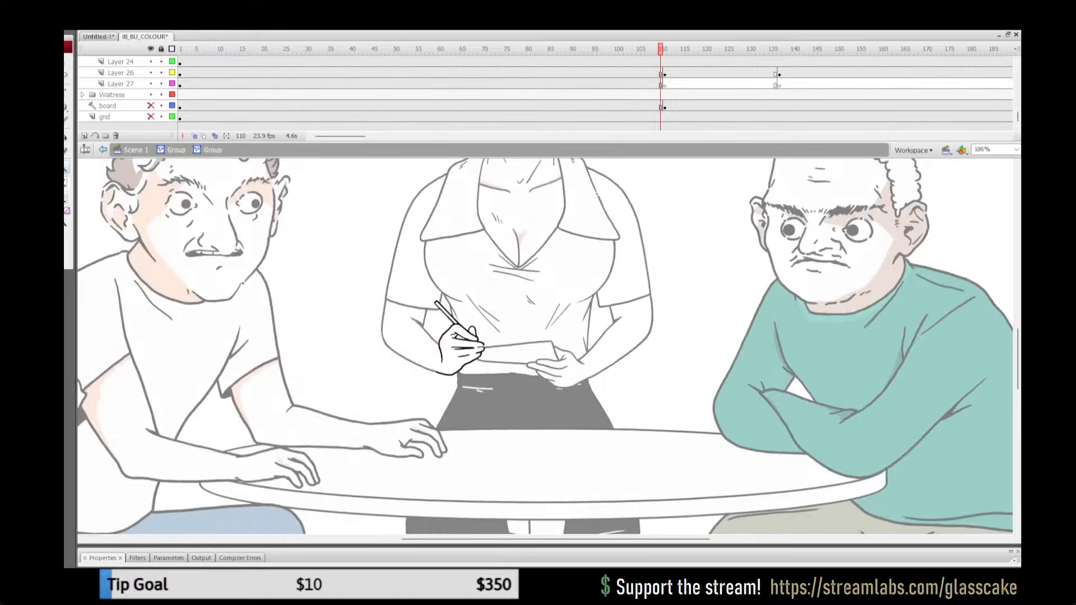
pyautogui.click(484, 350)
pyautogui.press('y')
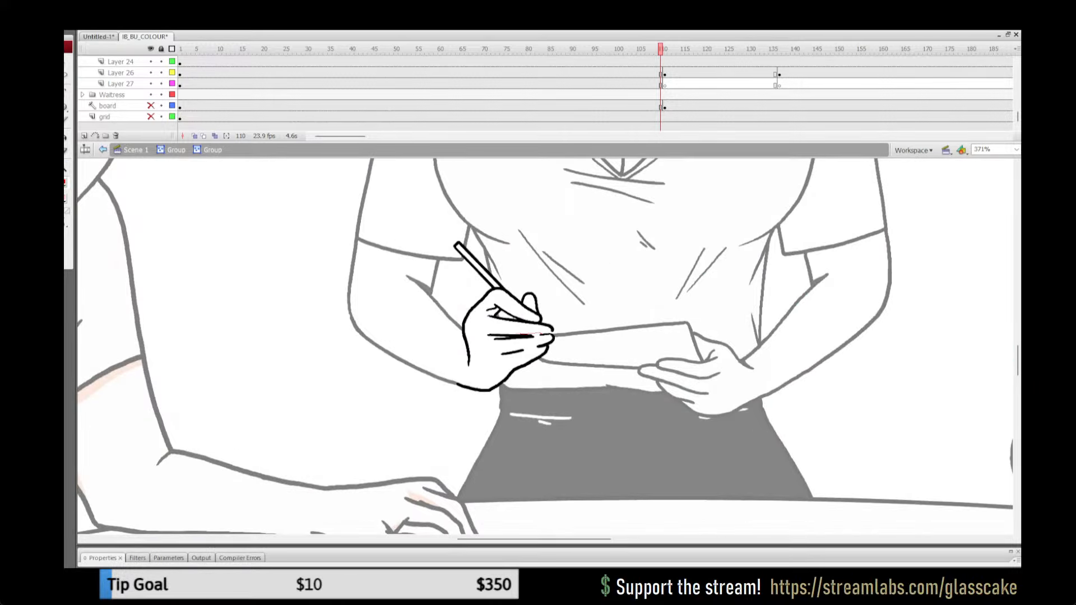
# Step: Outline shadow shapes between the fingers of the waitress's pen hand with red lines and fill them with pink
pyautogui.moveTo(516, 334); pyautogui.dragTo(490, 333)
pyautogui.hotkey('ctrl', 'z')
pyautogui.hotkey('ctrl', 'z')
pyautogui.press('k')
pyautogui.click(491, 312)
pyautogui.click(489, 338)
pyautogui.click(501, 355)
pyautogui.press('y')
pyautogui.moveTo(536, 349); pyautogui.dragTo(524, 352)
pyautogui.press('k')
pyautogui.click(530, 349)
pyautogui.press('y')
pyautogui.press('k')
# Step: Remove the red outlines from the pen hand's finger shadows and return to the parent hands group
pyautogui.hotkey('ctrl', 'a')
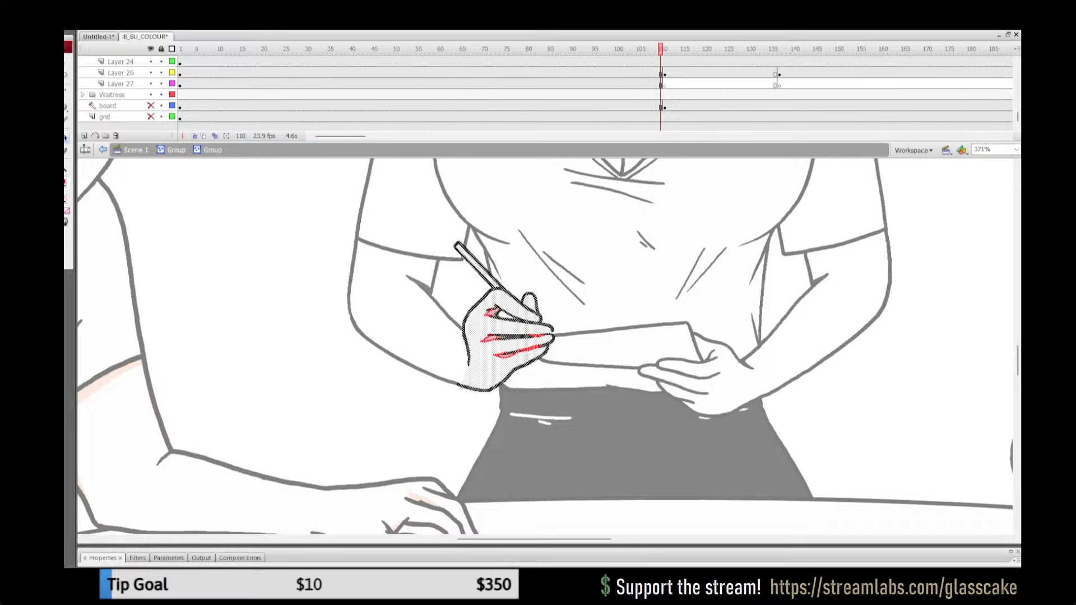
pyautogui.click(65, 183)
pyautogui.click(191, 195)
pyautogui.click(176, 150)
pyautogui.press('v')
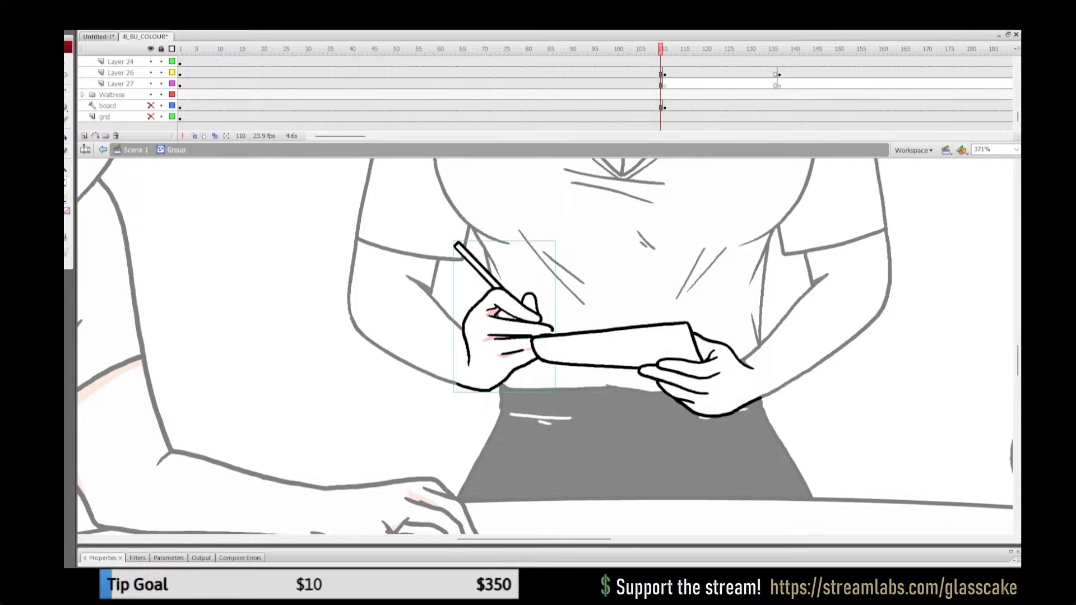
# Step: Open the nested group containing the waitress's notepad and the hand holding it for editing
pyautogui.press('Escape')
pyautogui.click(136, 150)
pyautogui.doubleClick(701, 367)
pyautogui.click(700, 367)
pyautogui.doubleClick(616, 347)
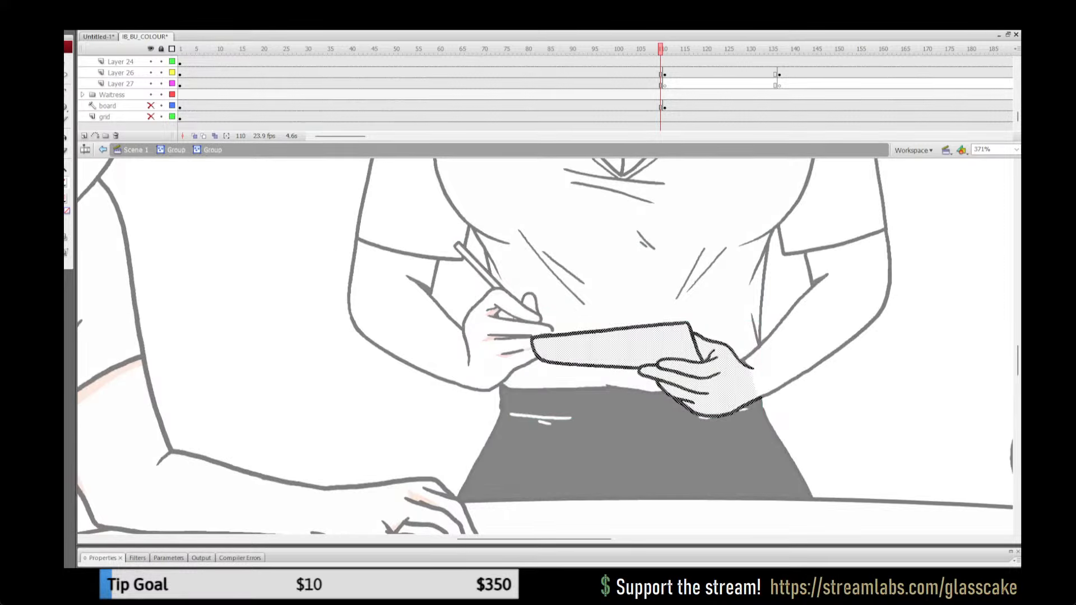
pyautogui.moveTo(673, 358); pyautogui.dragTo(515, 353)
pyautogui.click(784, 381)
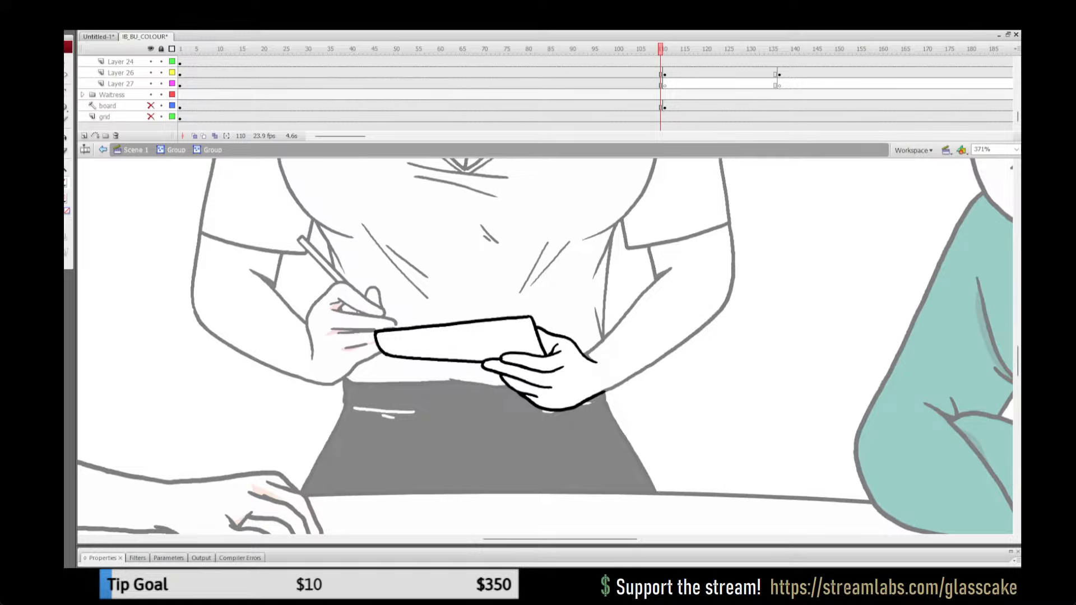
# Step: Draw red-outlined shadows between the fingers of the notepad hand, fill them with pink, and undo the misplaced fill on the line art
pyautogui.press('y')
pyautogui.press('k')
pyautogui.click(552, 351)
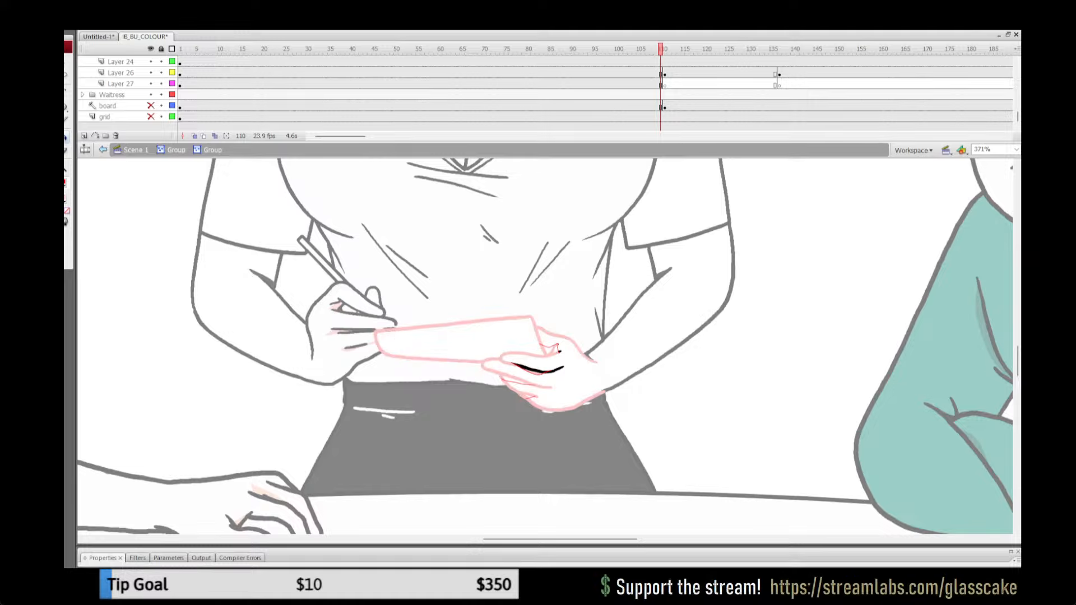
pyautogui.hotkey('ctrl', 'z')
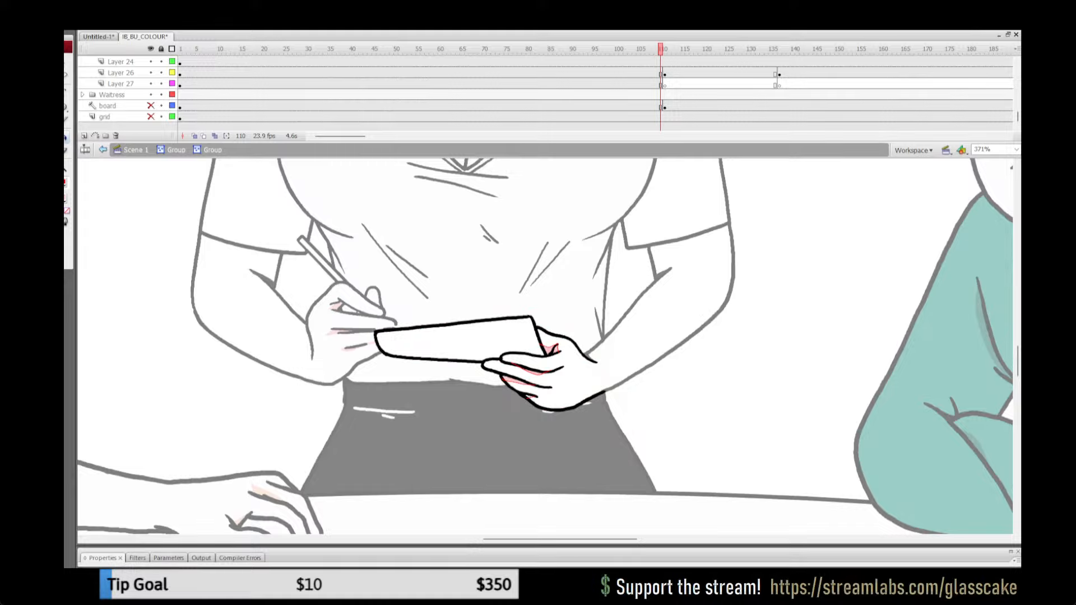
# Step: Remove the red outlines from the finger shadows on the notepad hand
pyautogui.hotkey('ctrl', 'a')
pyautogui.click(66, 183)
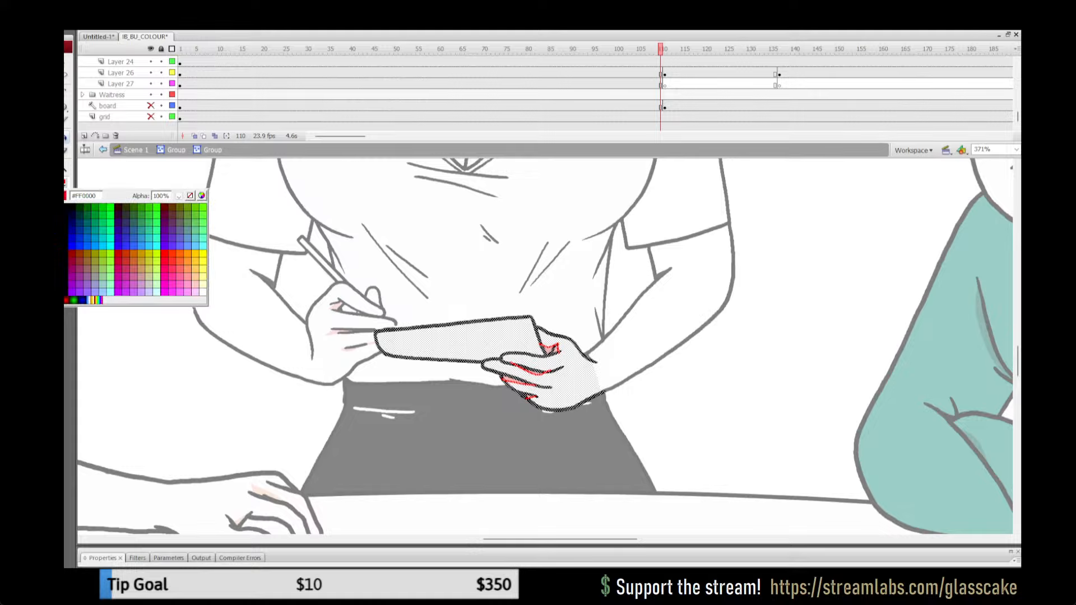
pyautogui.click(190, 196)
pyautogui.press('q')
pyautogui.press('Escape')
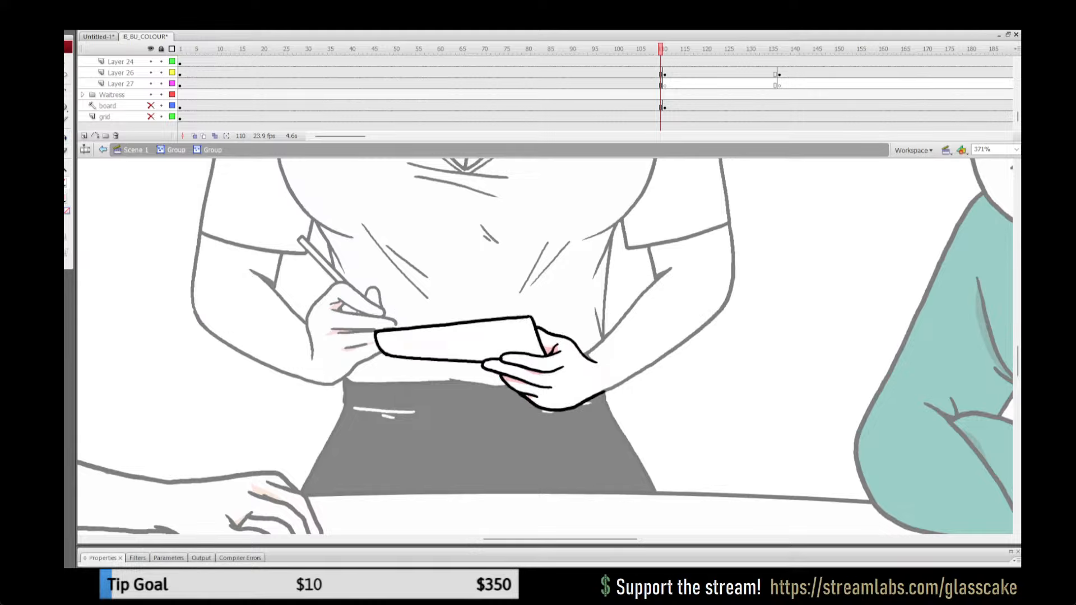
# Step: Lock all layers, return to the main scene and save the file
pyautogui.click(161, 49)
pyautogui.click(176, 150)
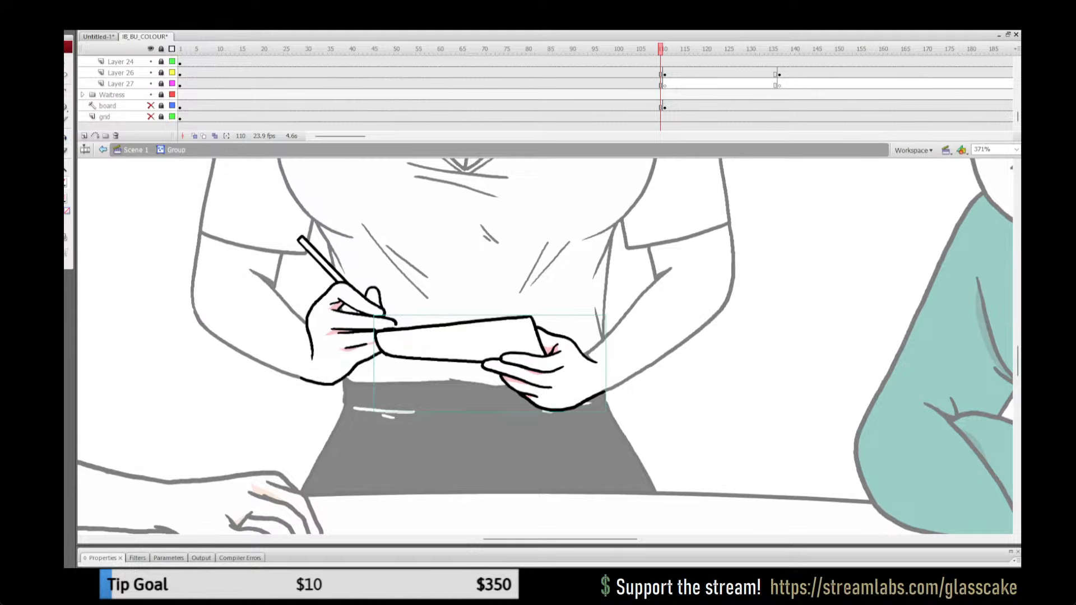
pyautogui.click(132, 149)
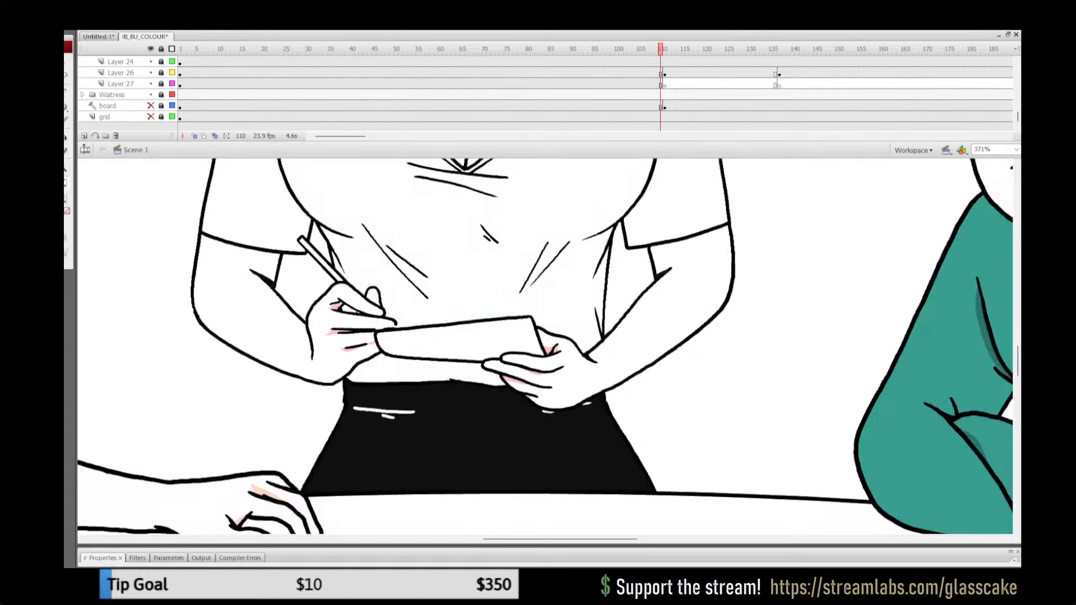
pyautogui.hotkey('ctrl', '2')
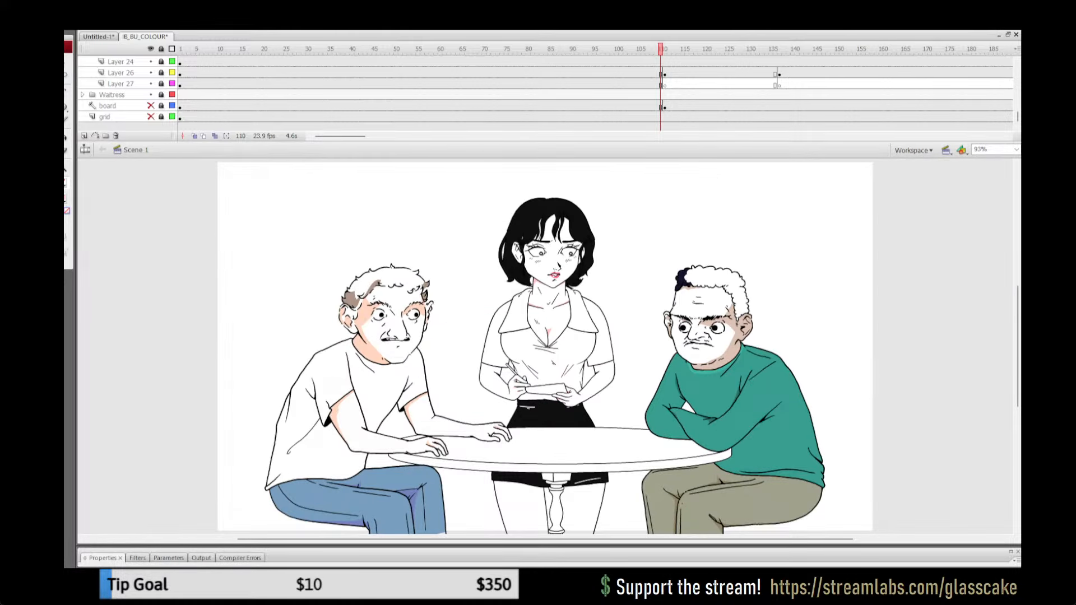
pyautogui.hotkey('ctrl', 's')
# Step: Replay the animation from frame 95 and again from frame 10 to check the waitress's hands and head
pyautogui.click(595, 62)
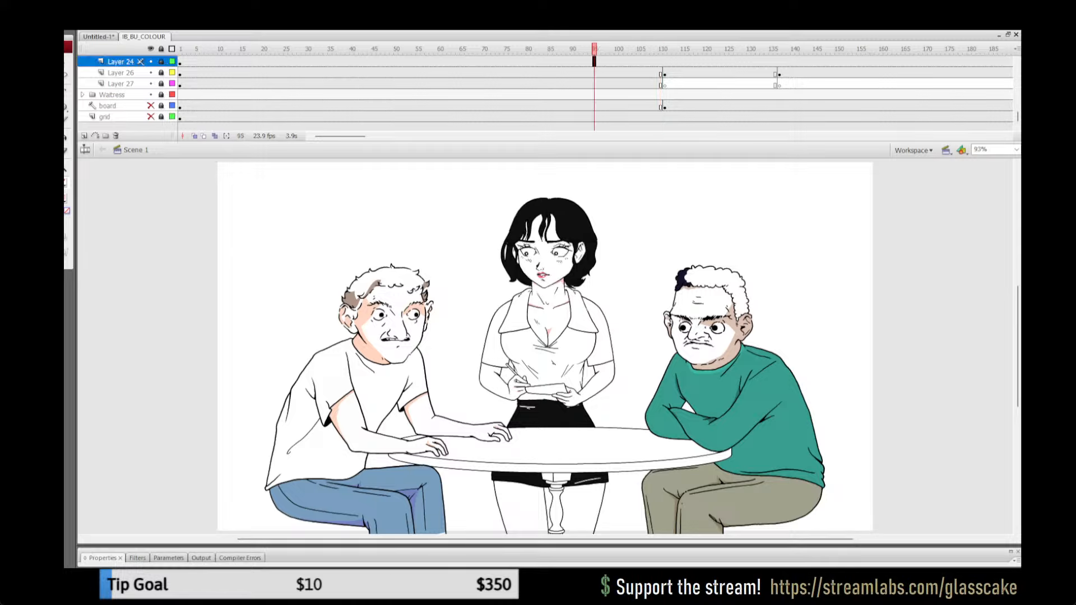
pyautogui.press('Return')
pyautogui.click(219, 62)
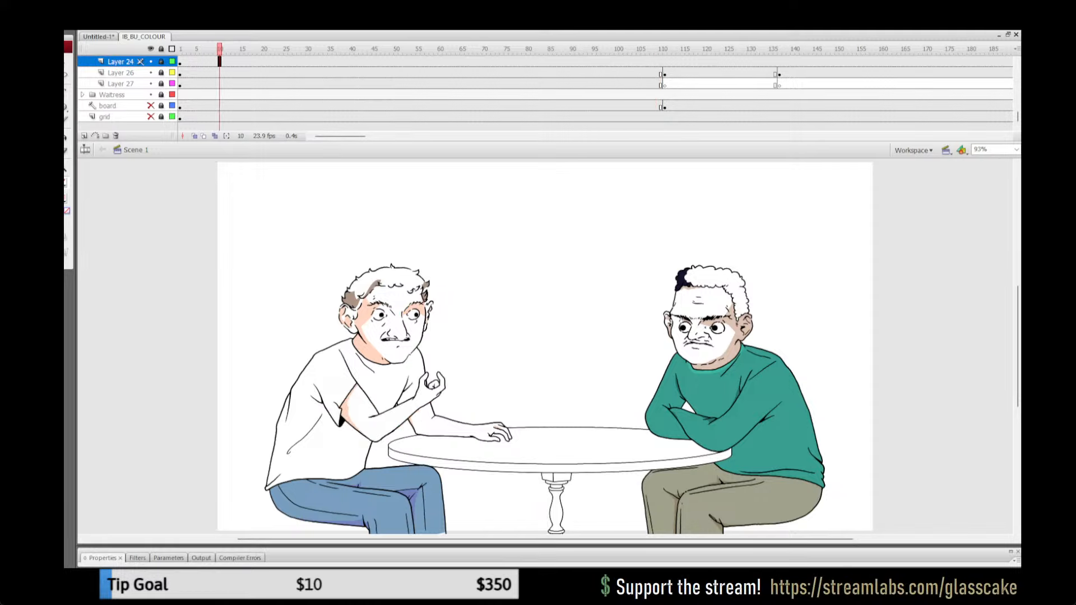
pyautogui.press('Return')
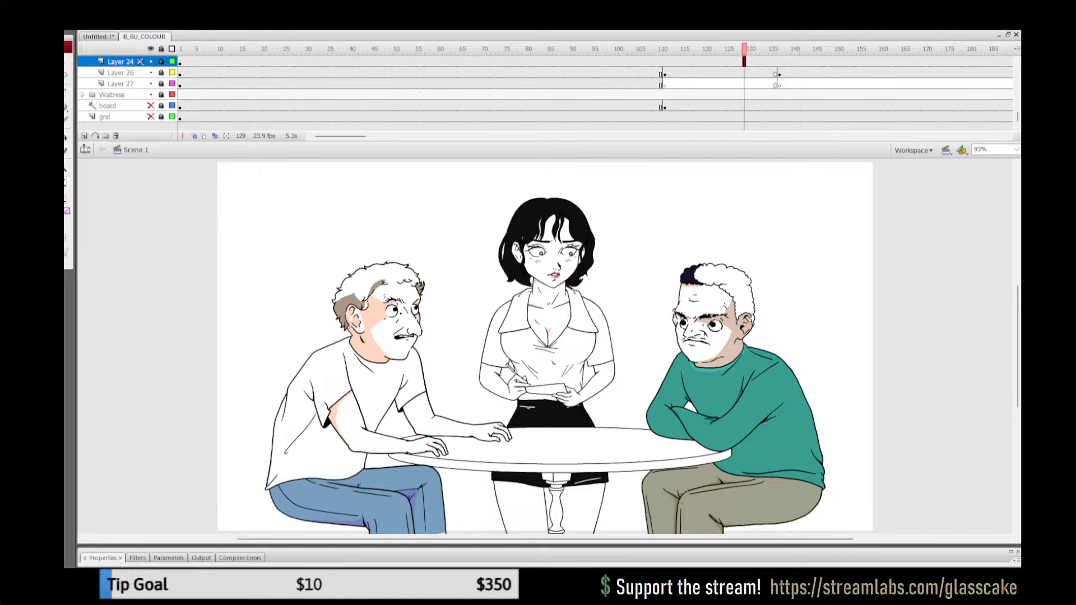
# Step: Unlock all layers at frame 101 and open the waitress's head symbol for editing with Layer 11 active
pyautogui.click(621, 49)
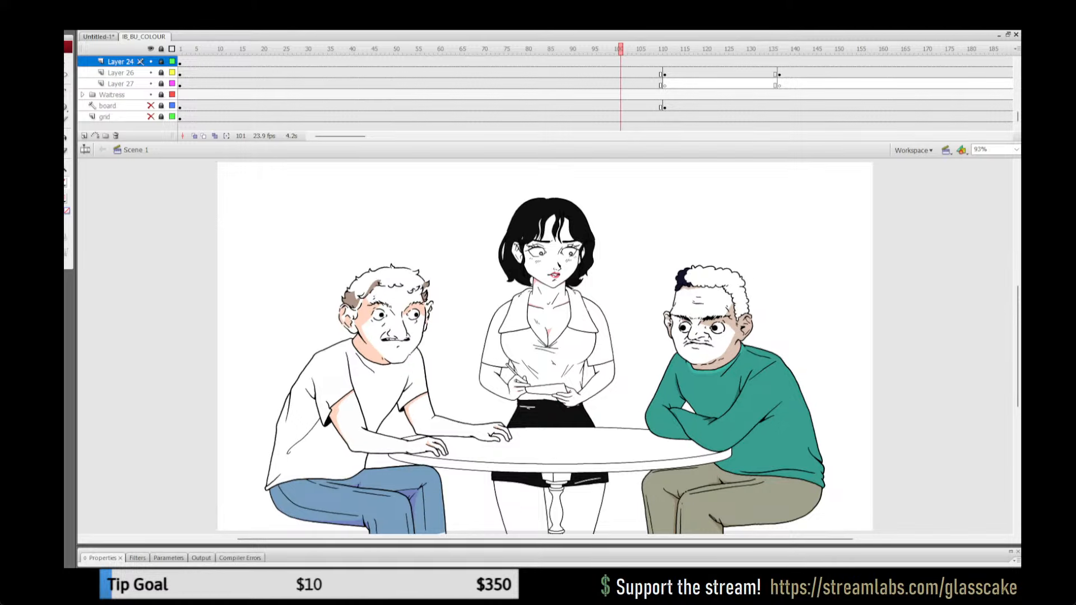
pyautogui.click(161, 49)
pyautogui.click(546, 389)
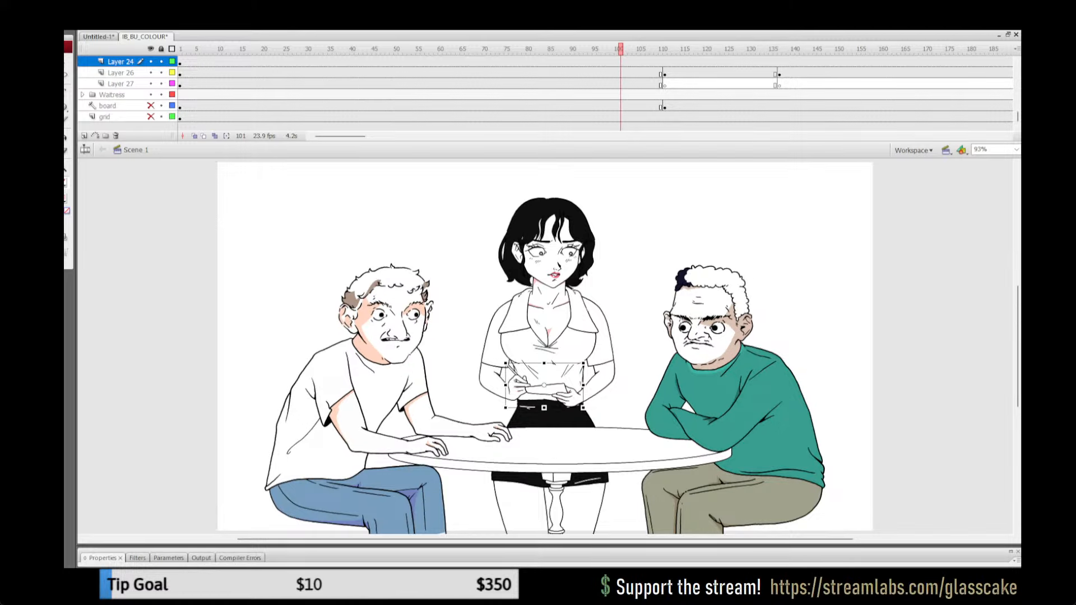
pyautogui.doubleClick(552, 224)
pyautogui.doubleClick(701, 216)
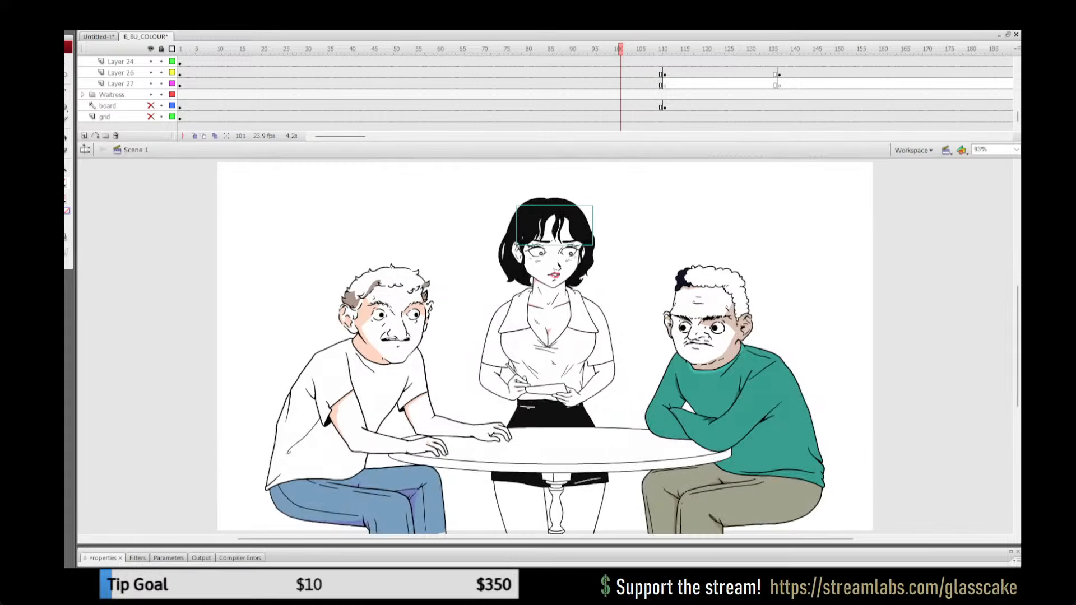
pyautogui.doubleClick(586, 211)
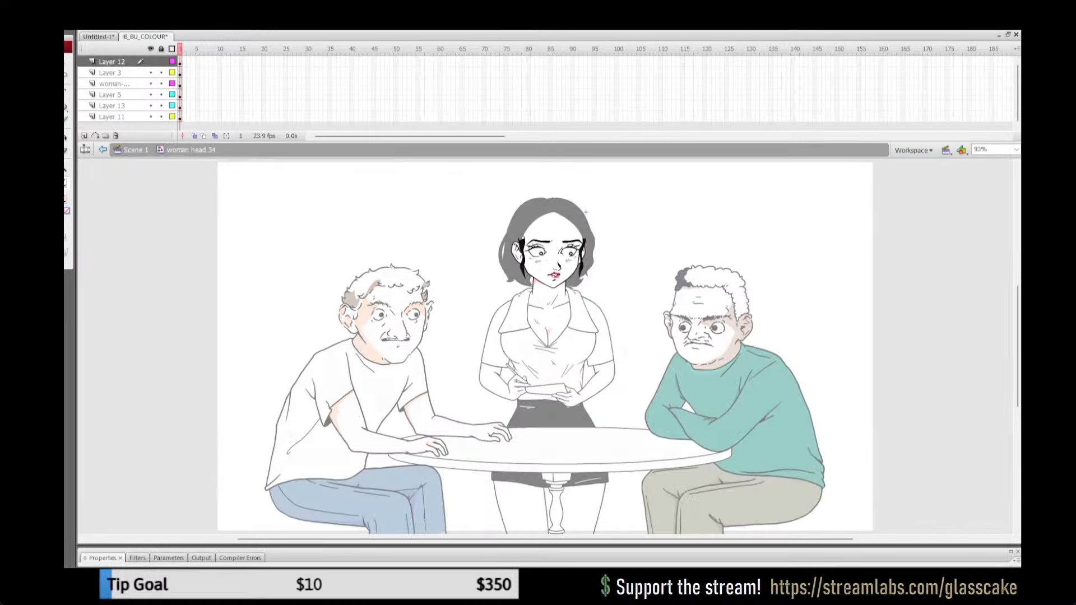
pyautogui.click(112, 117)
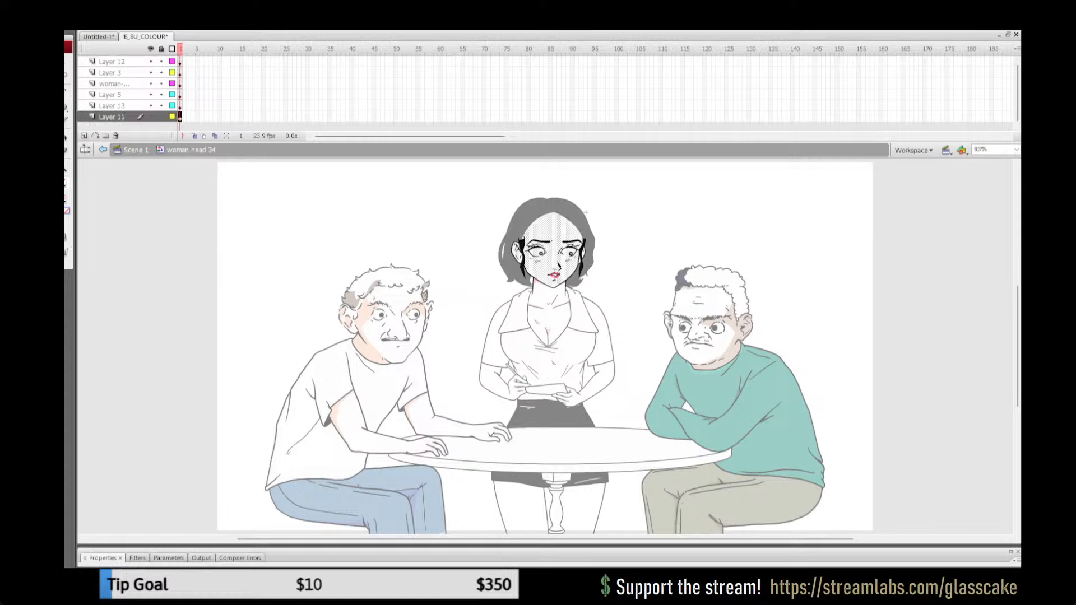
pyautogui.press('Escape')
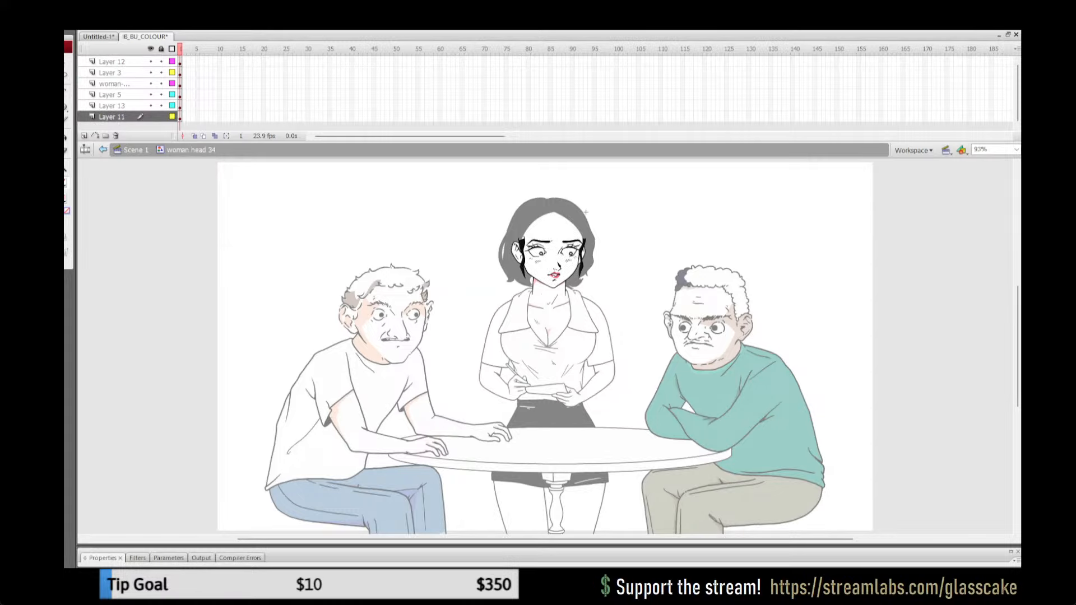
# Step: Draw red shadow outlines along the inner folds of the waitress's more visible ear
pyautogui.press('z')
pyautogui.click(524, 269)
pyautogui.click(622, 313)
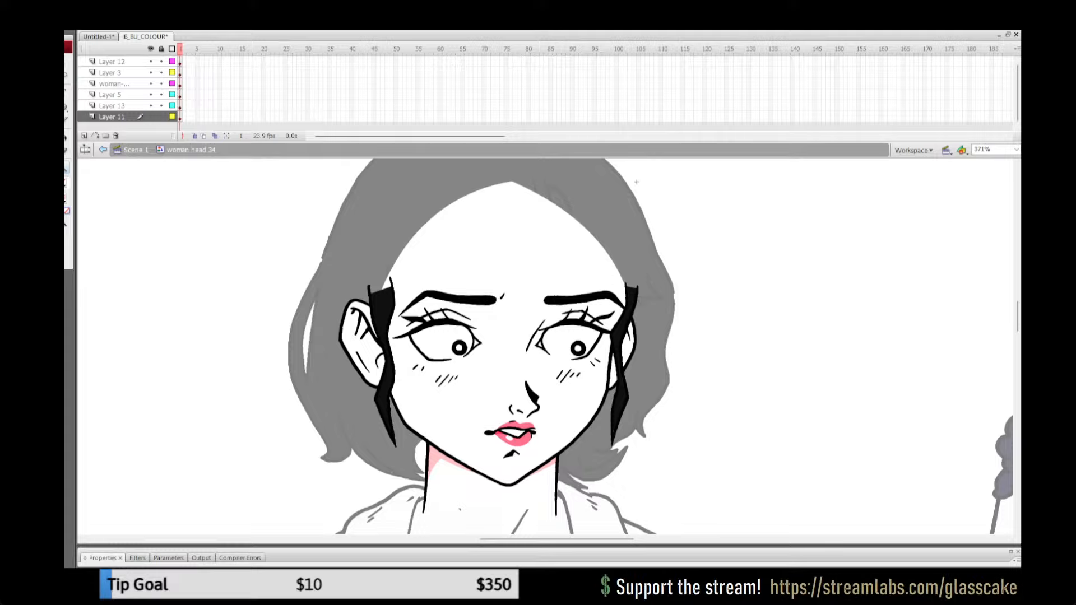
pyautogui.press('n')
pyautogui.hotkey('ctrl', 'a')
pyautogui.hotkey('ctrl', 'g')
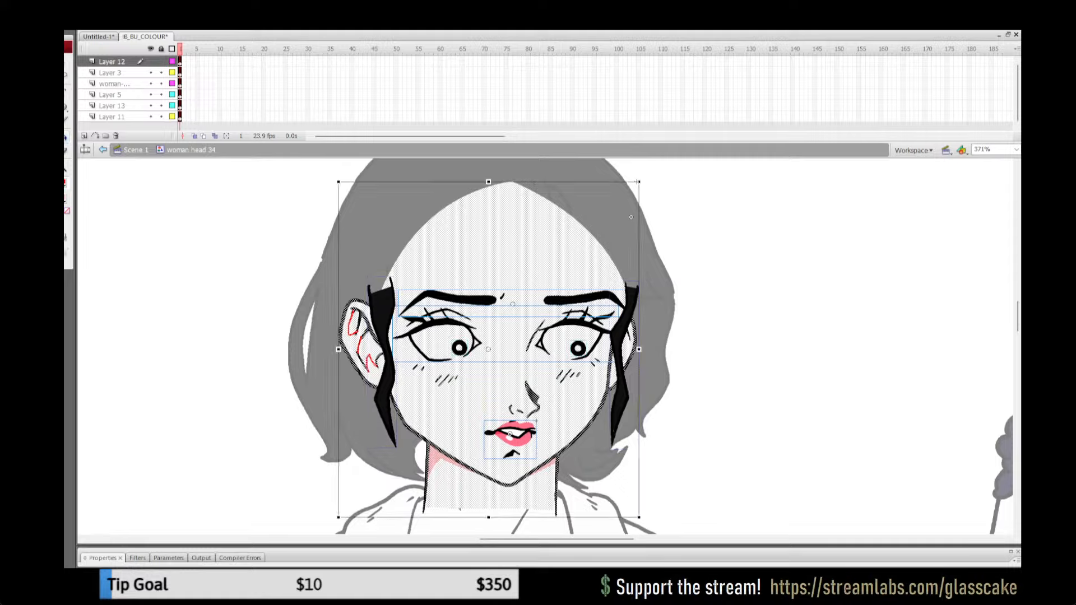
# Step: Try to fill the ear's outlined shadow area, and display every layer except Layer 11 as outlines
pyautogui.click(636, 181)
pyautogui.click(352, 334)
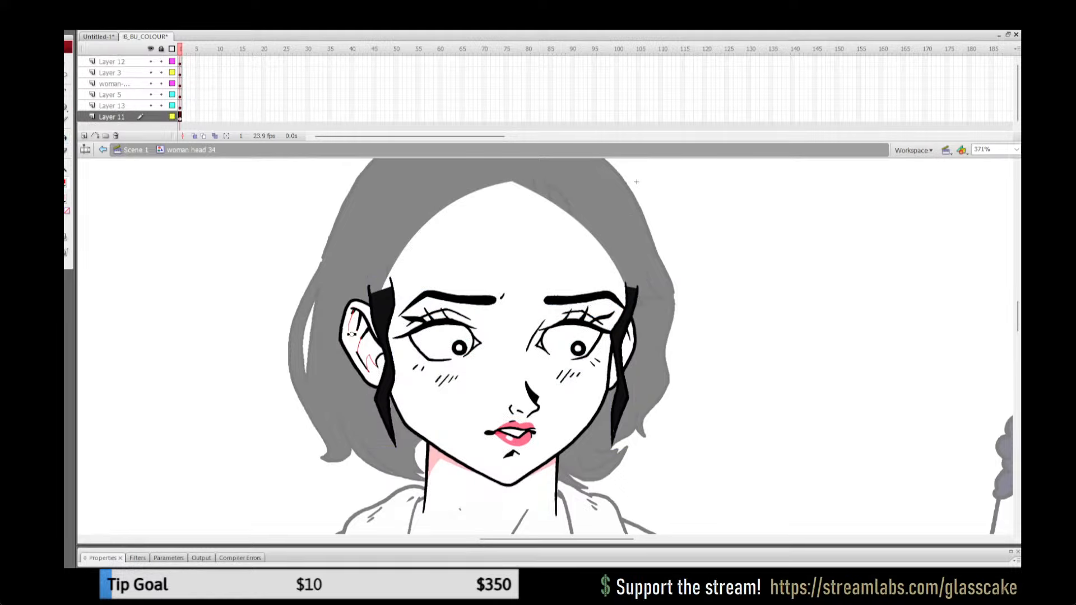
pyautogui.click(352, 334)
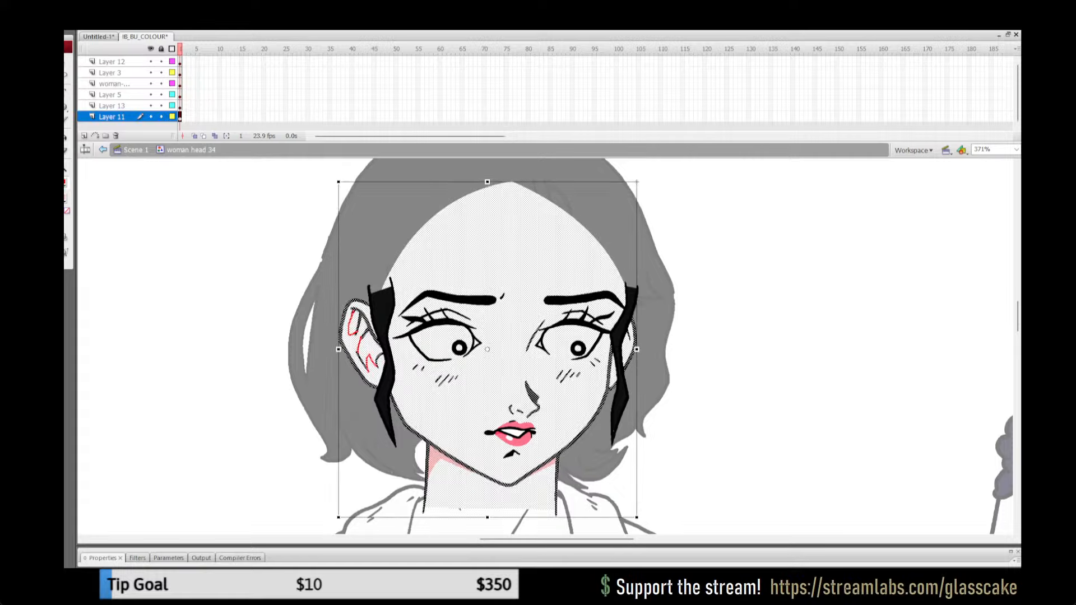
pyautogui.click(637, 182)
pyautogui.click(172, 49)
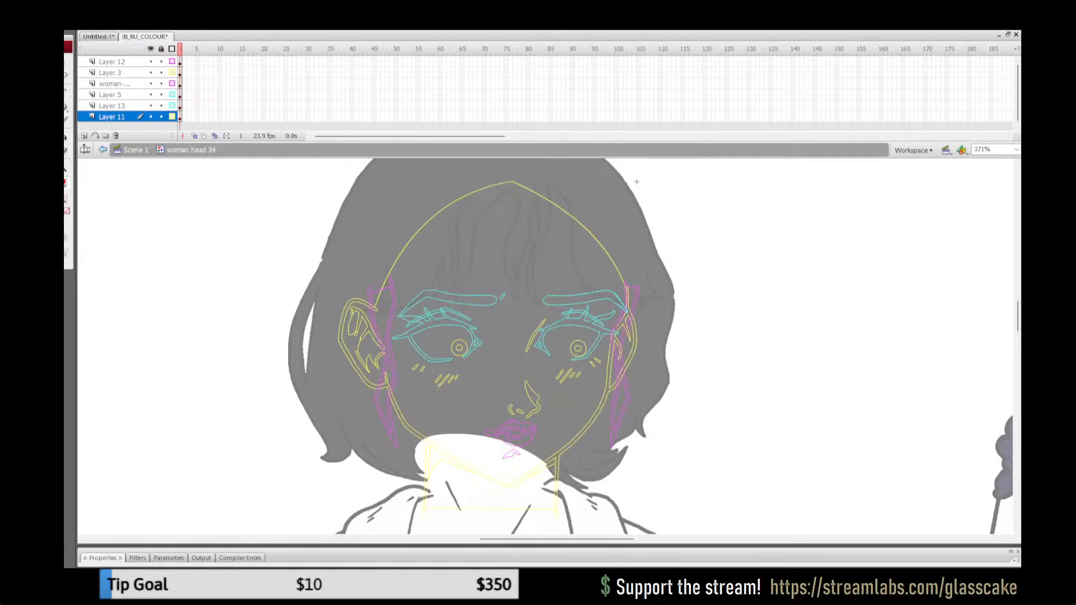
pyautogui.click(172, 116)
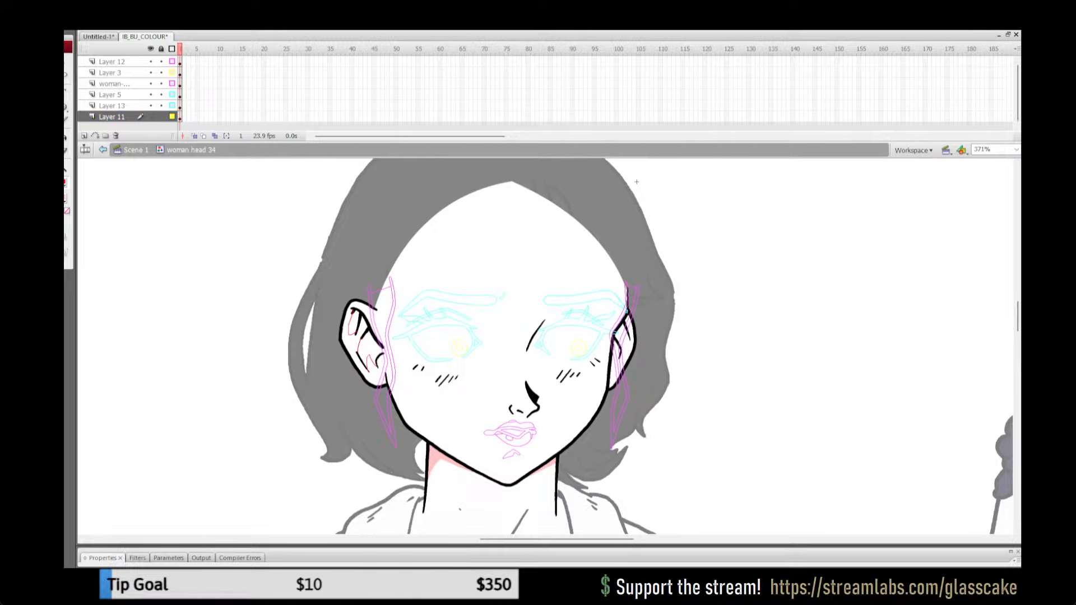
# Step: Fill the outlined shadow areas of the waitress's more visible ear with pink and remove their red outlines
pyautogui.press('k')
pyautogui.press('k')
pyautogui.click(368, 347)
pyautogui.click(353, 324)
pyautogui.hotkey('ctrl', 'a')
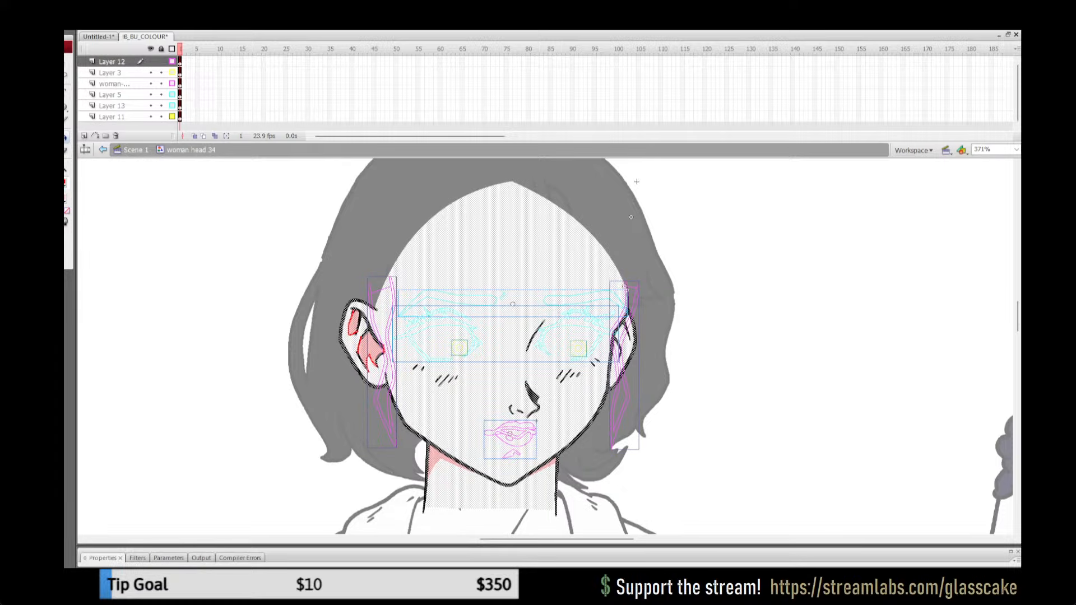
pyautogui.click(65, 183)
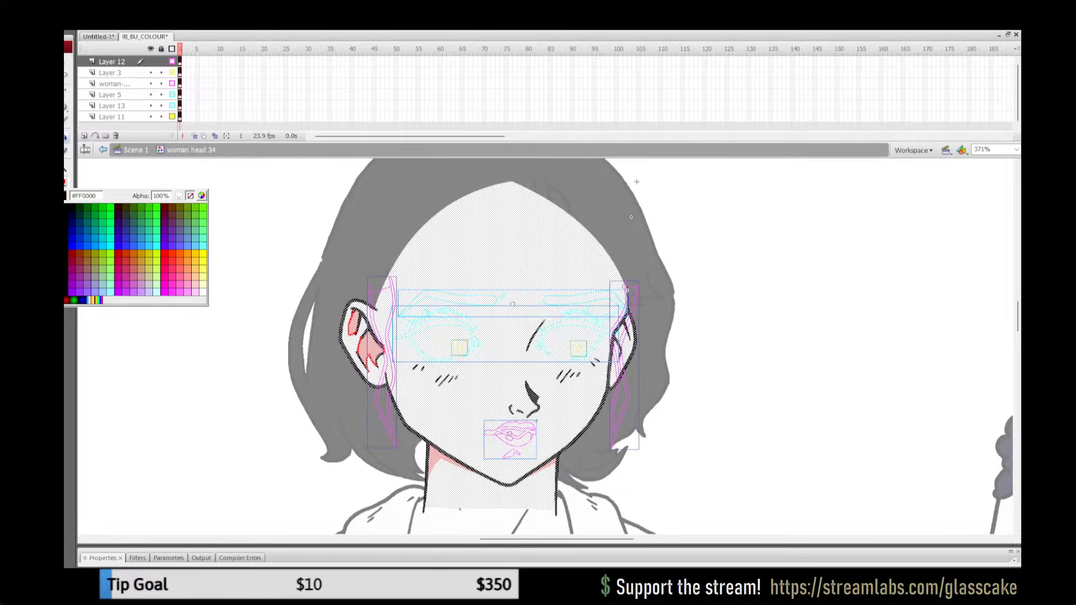
pyautogui.click(191, 196)
pyautogui.press('q')
pyautogui.press('Escape')
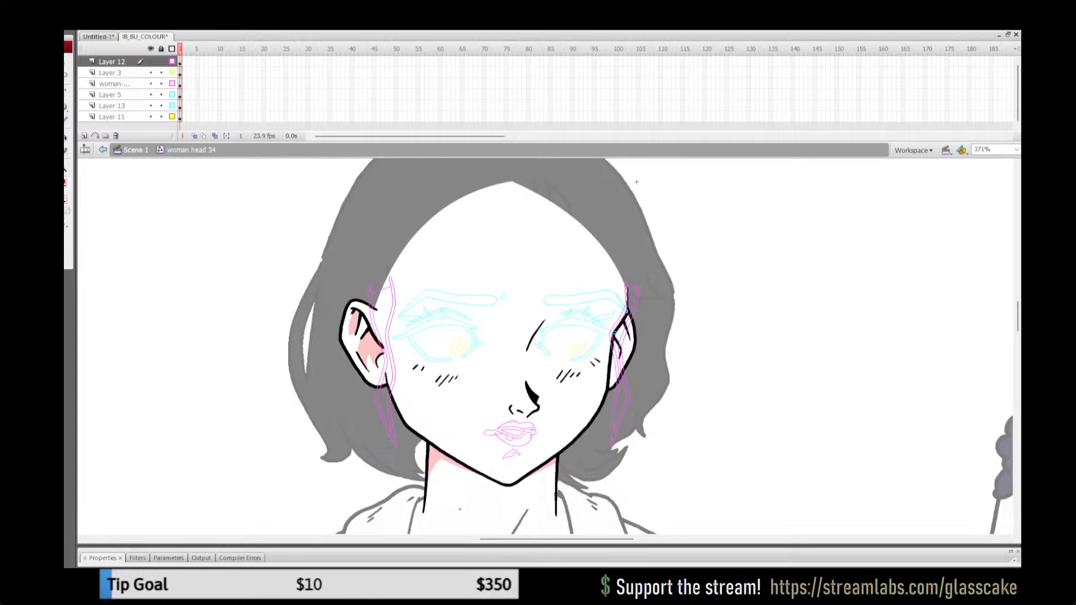
# Step: Lock every layer except Layer 11 and draw red shadow outlines inside the waitress's less visible ear
pyautogui.hotkey('ctrl', 'a')
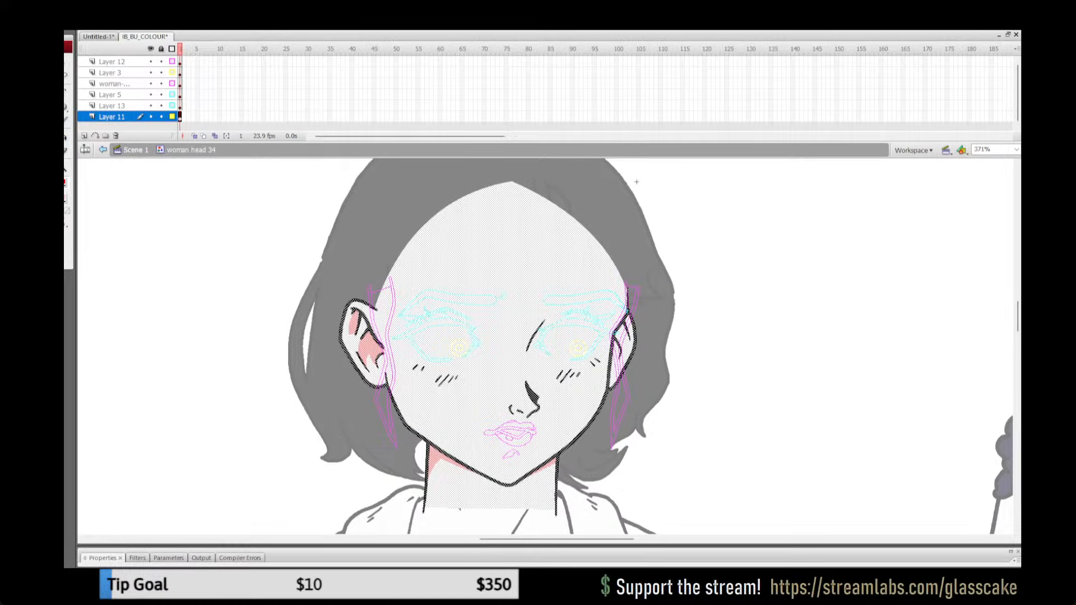
pyautogui.click(160, 48)
pyautogui.click(161, 117)
pyautogui.click(636, 182)
pyautogui.hotkey('ctrl', 'a')
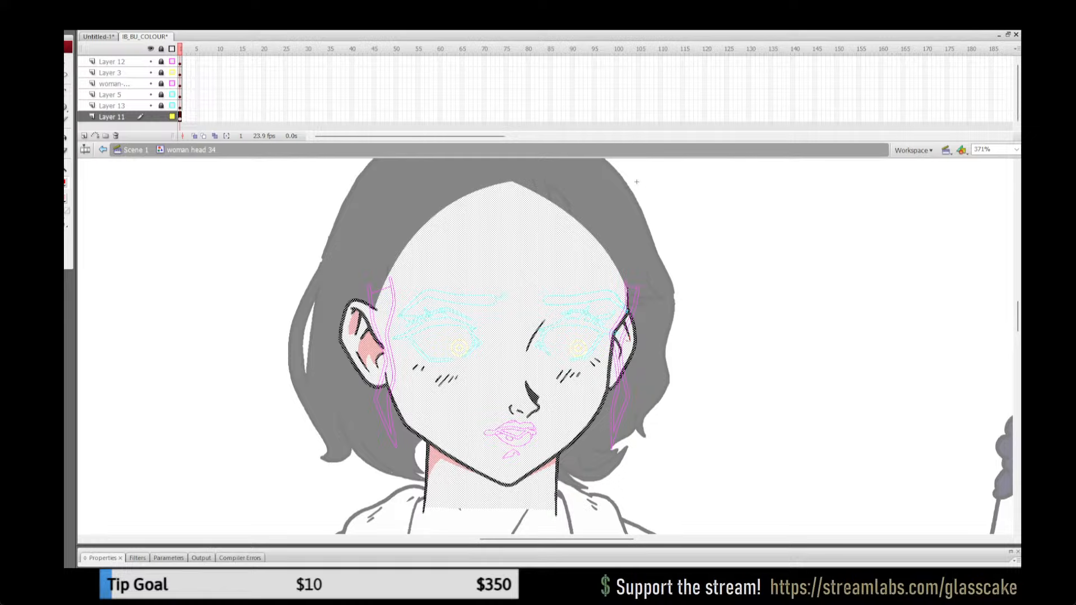
pyautogui.click(636, 181)
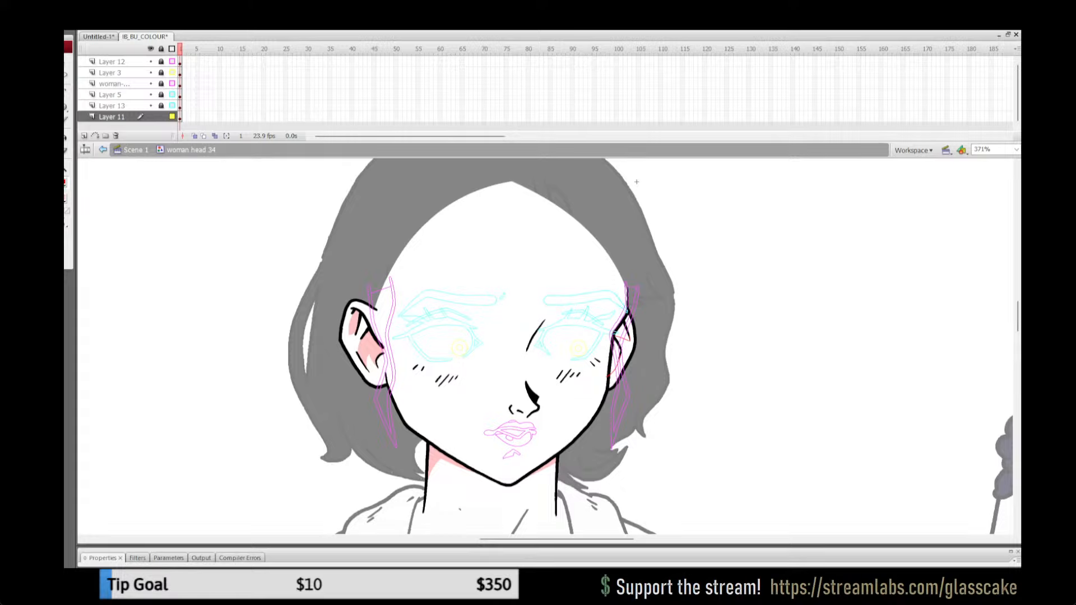
# Step: Fill the less visible ear's outlined shadow areas with pink and remove all outline strokes from the layer
pyautogui.press('k')
pyautogui.click(616, 356)
pyautogui.click(623, 334)
pyautogui.hotkey('ctrl', 'a')
pyautogui.click(65, 183)
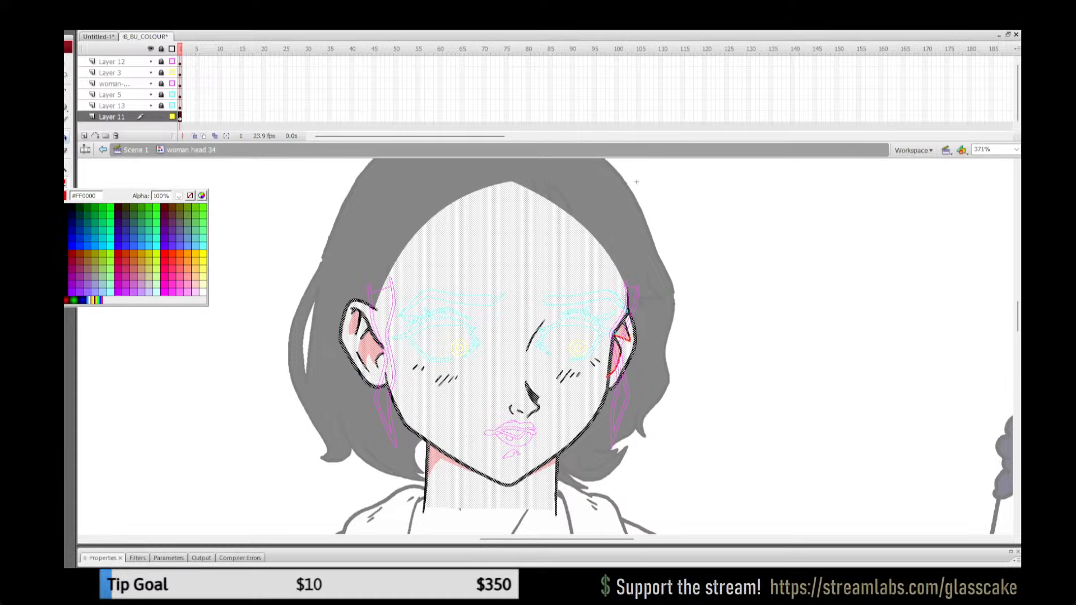
pyautogui.click(191, 196)
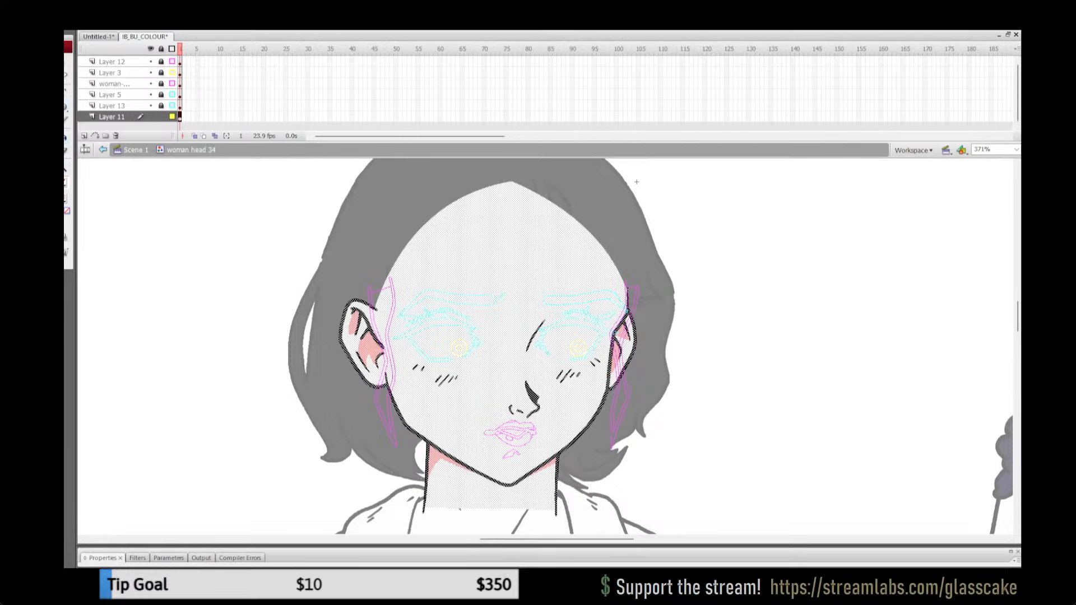
pyautogui.hotkey('ctrl', 'shift', 'a')
# Step: Turn off the outline display, lock all layers of the head symbol and return to Scene 1
pyautogui.click(171, 49)
pyautogui.click(172, 49)
pyautogui.click(161, 49)
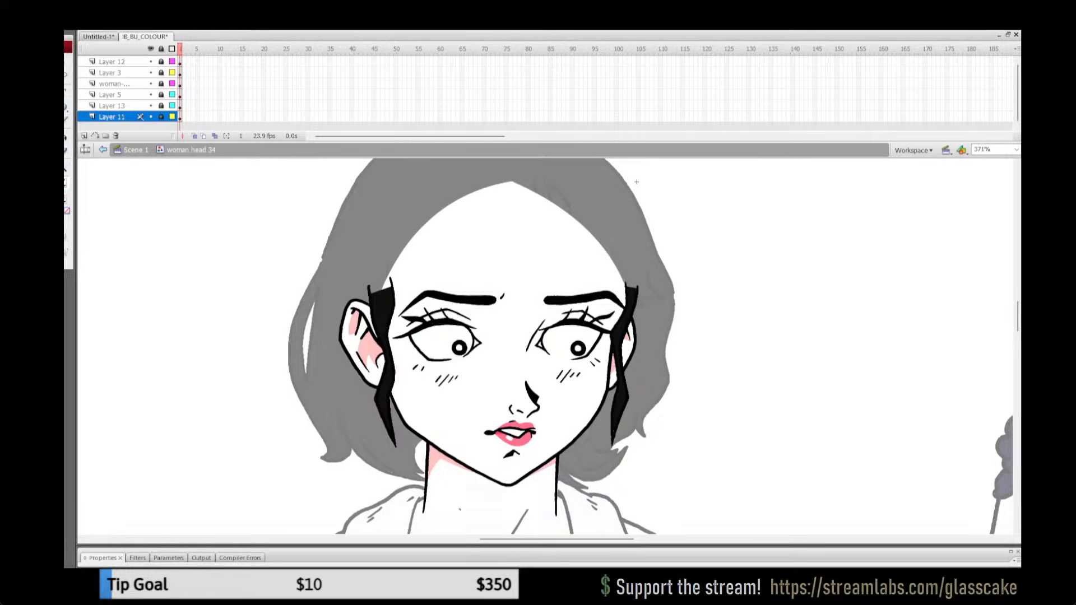
pyautogui.click(136, 150)
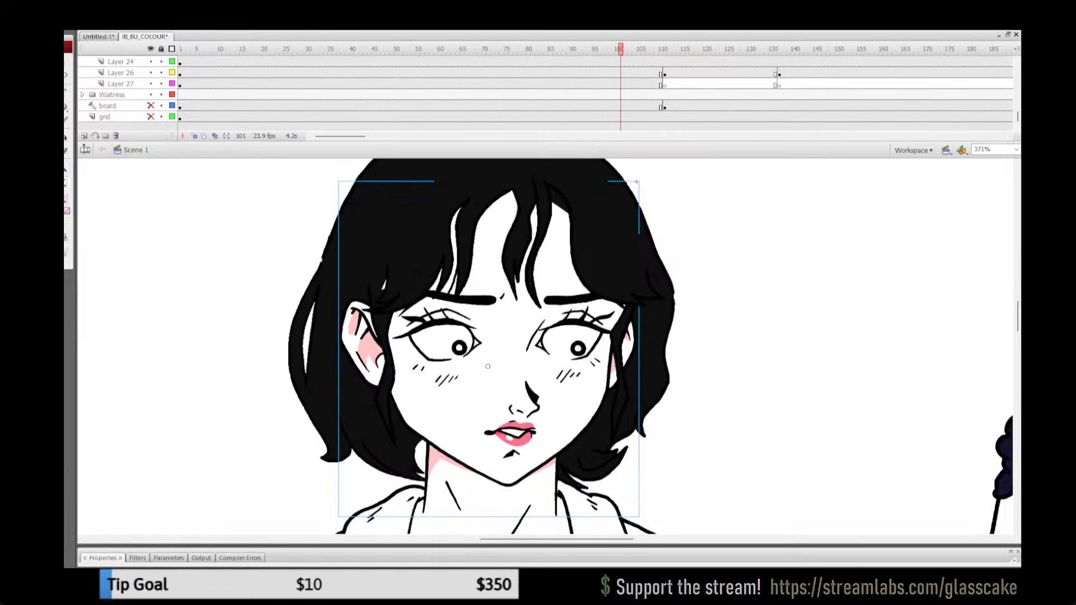
# Step: Fit the whole stage in view, lock all scene layers and save the file
pyautogui.hotkey('ctrl', '2')
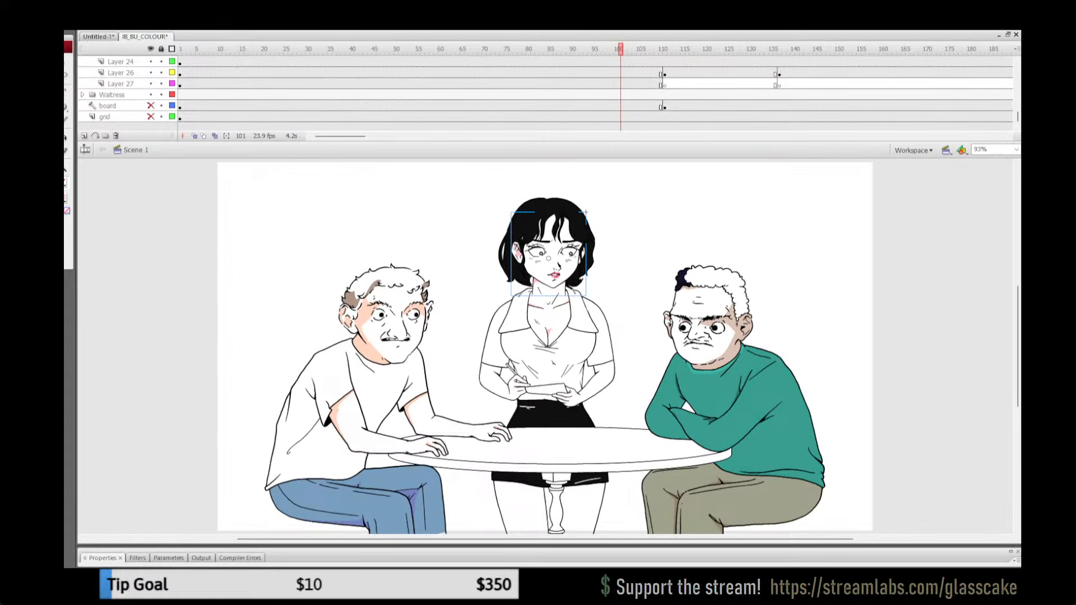
pyautogui.click(162, 49)
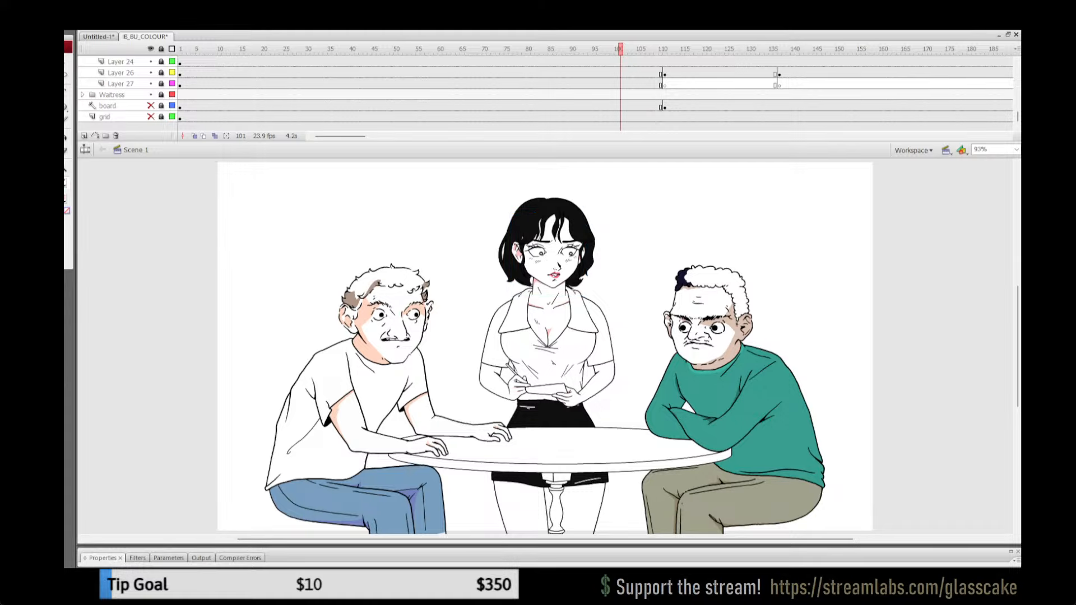
pyautogui.hotkey('ctrl', 's')
# Step: Replay the animation from several earlier frames, including frame 69, to check the waitress's entrance and head turn
pyautogui.click(533, 74)
pyautogui.press('Return')
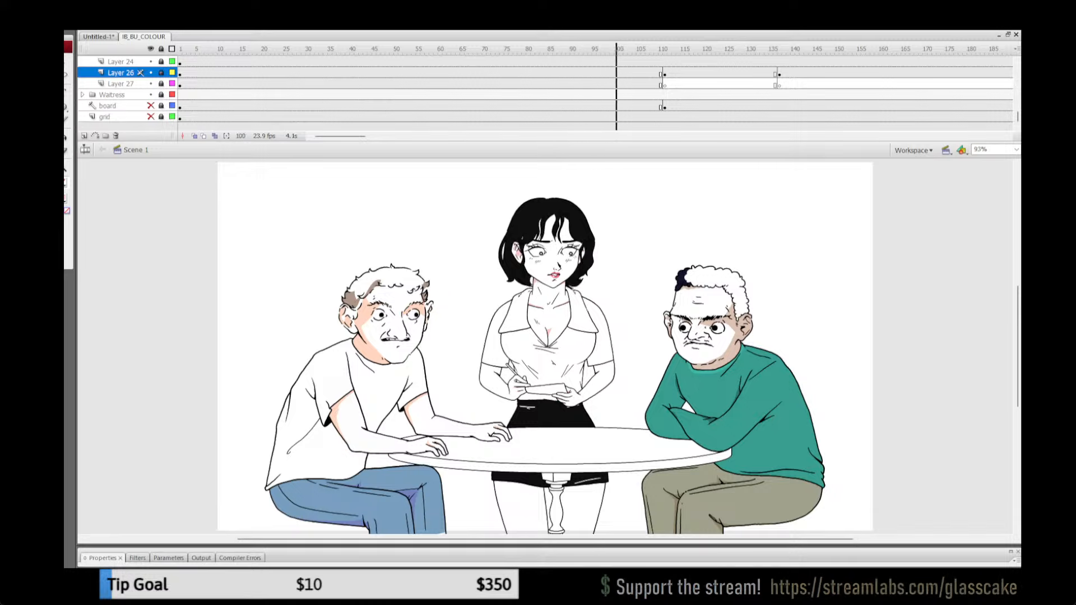
pyautogui.press('Return')
pyautogui.click(467, 84)
pyautogui.click(401, 84)
pyautogui.press('Return')
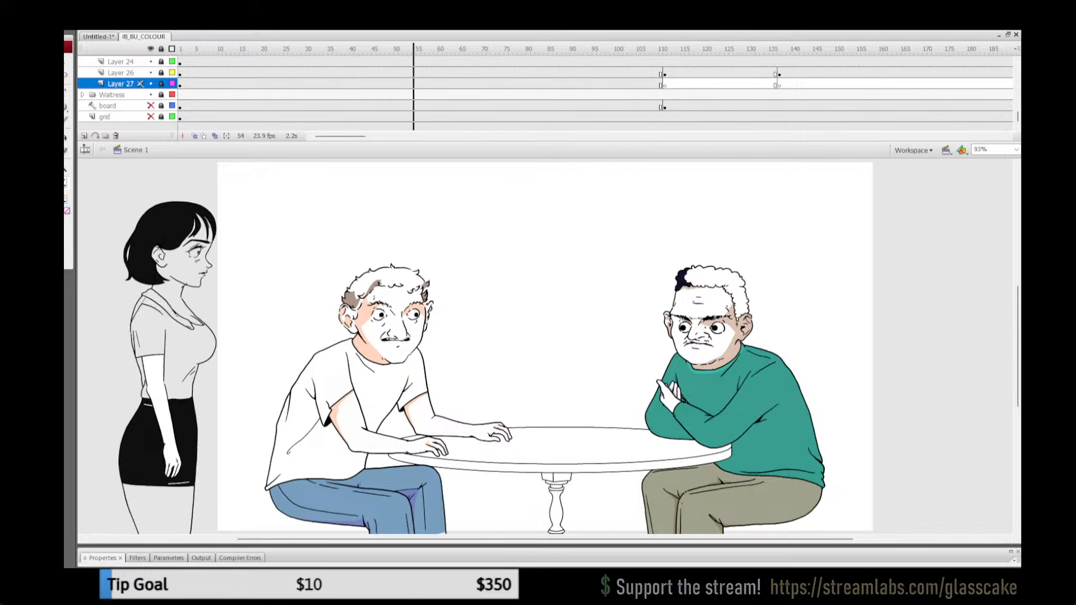
pyautogui.click(576, 84)
pyautogui.click(547, 84)
pyautogui.click(480, 84)
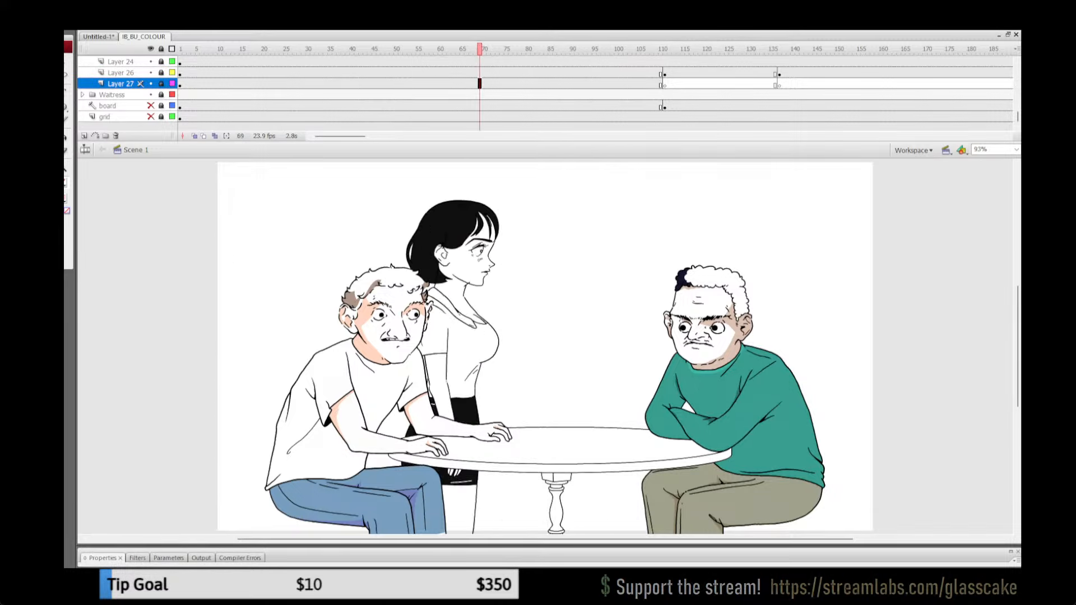
pyautogui.press('Return')
# Step: Unlock all layers at frame 74 and open the waitress's front-facing head symbol for editing, close up on her face
pyautogui.click(501, 85)
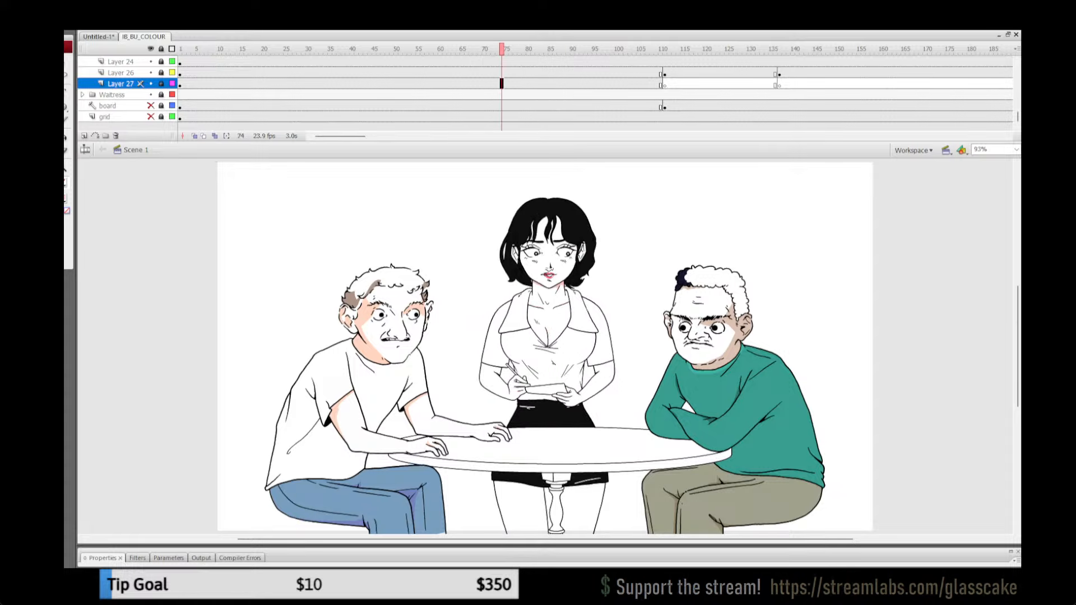
pyautogui.click(160, 48)
pyautogui.doubleClick(511, 204)
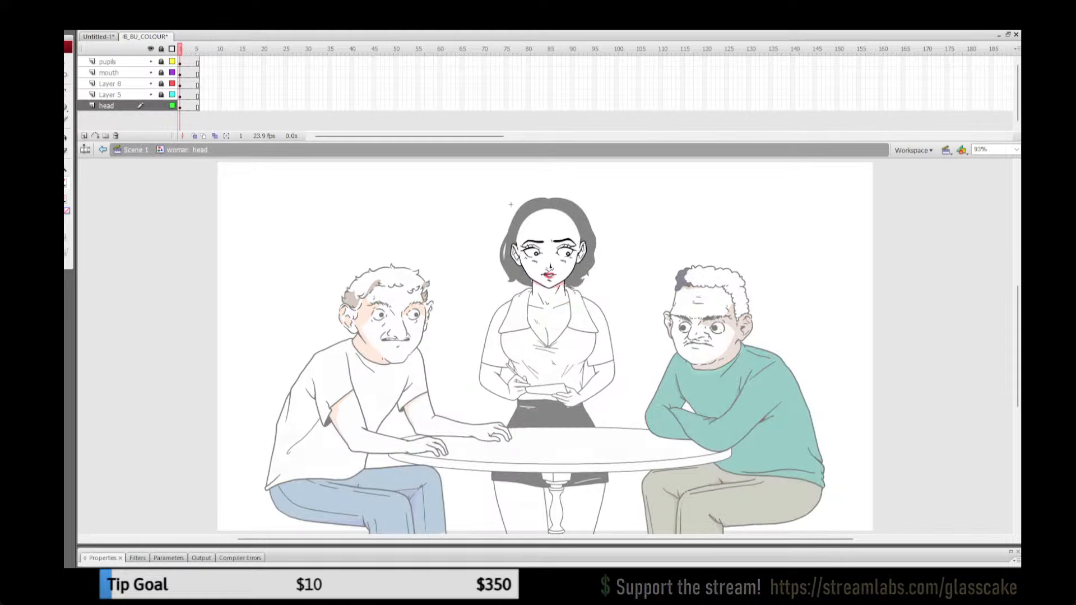
pyautogui.press('z')
pyautogui.click(574, 264)
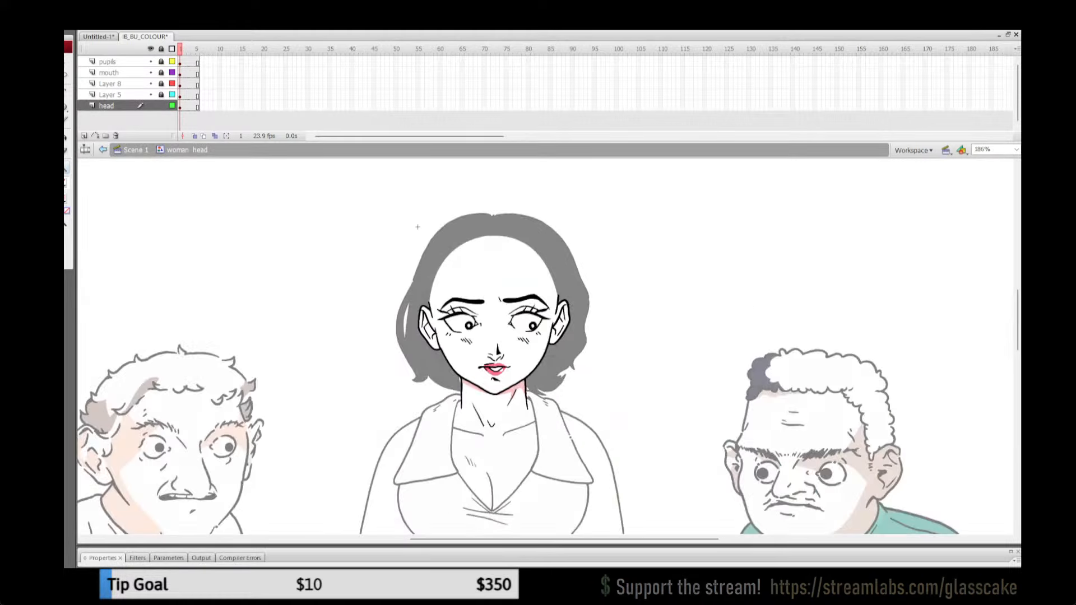
pyautogui.click(547, 322)
# Step: Enter the group on the head layer and draw red shadow outlines inside both ears
pyautogui.press('y')
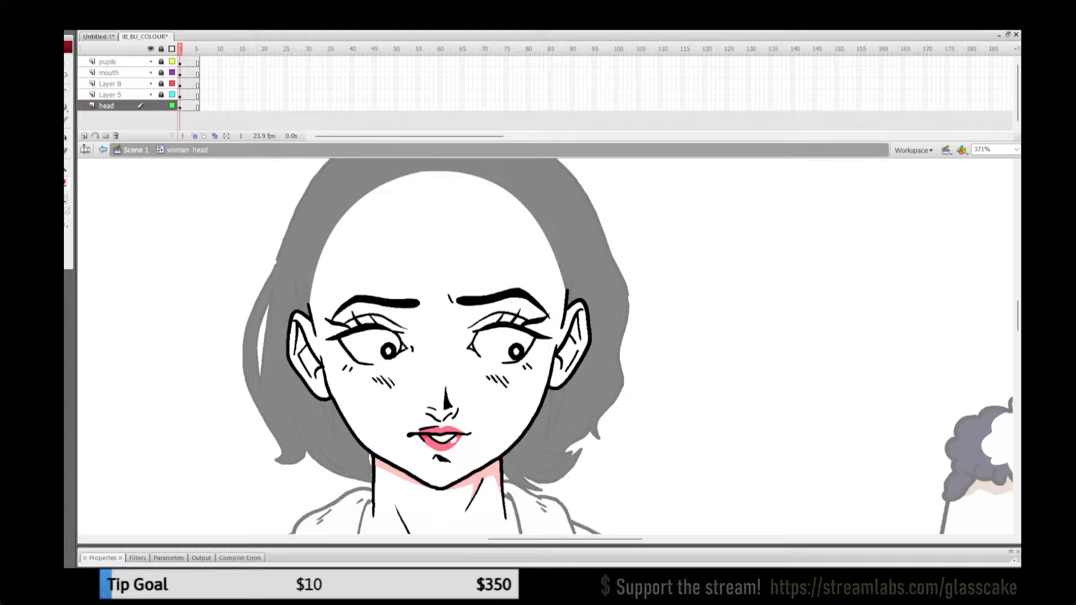
pyautogui.press('q')
pyautogui.hotkey('ctrl', 'a')
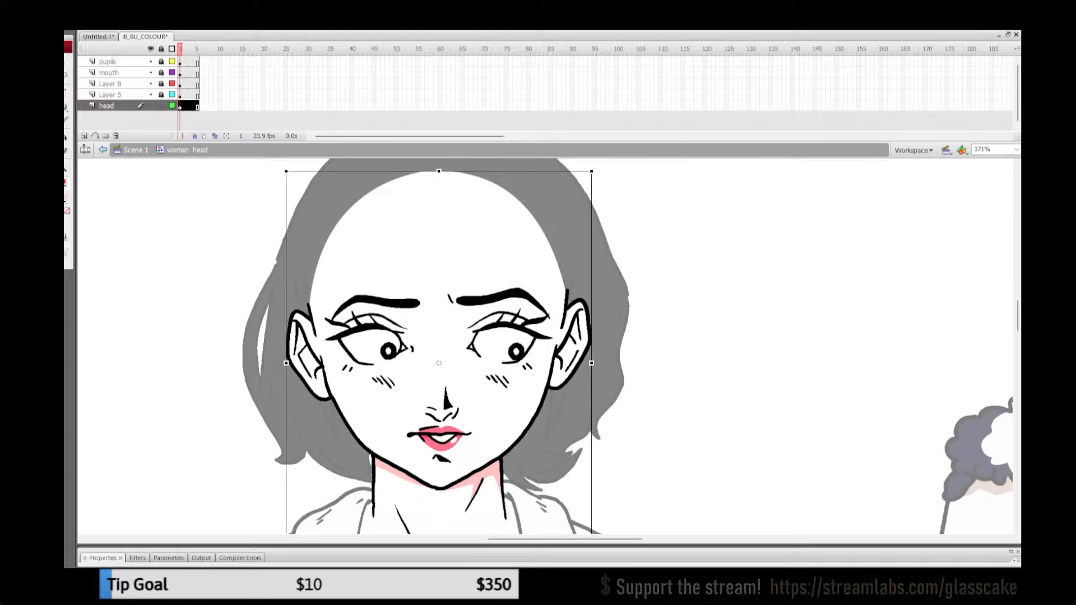
pyautogui.doubleClick(440, 365)
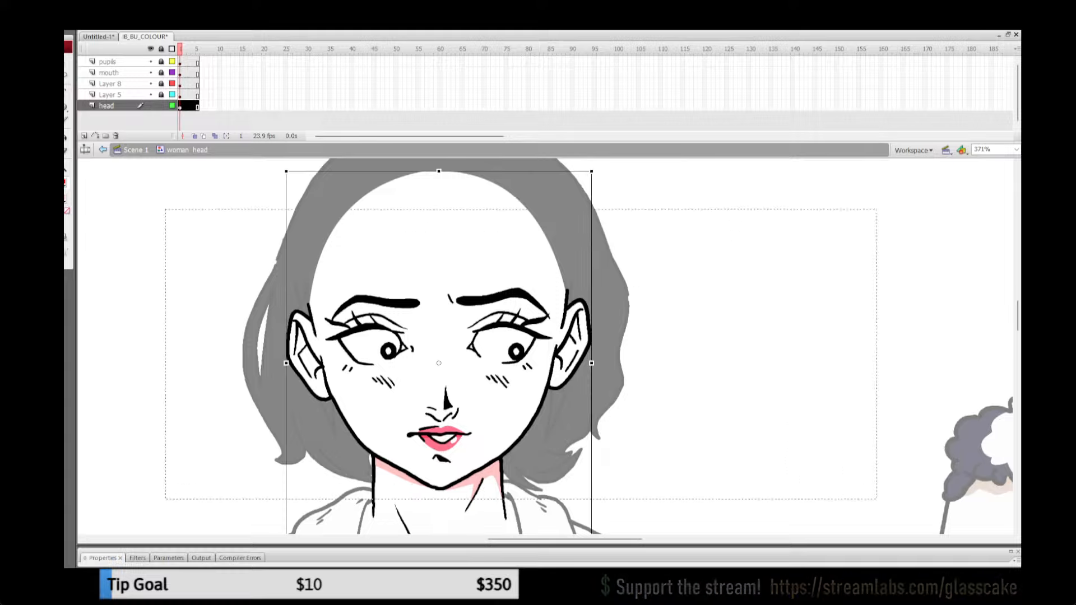
pyautogui.hotkey('ctrl', 'a')
pyautogui.press('y')
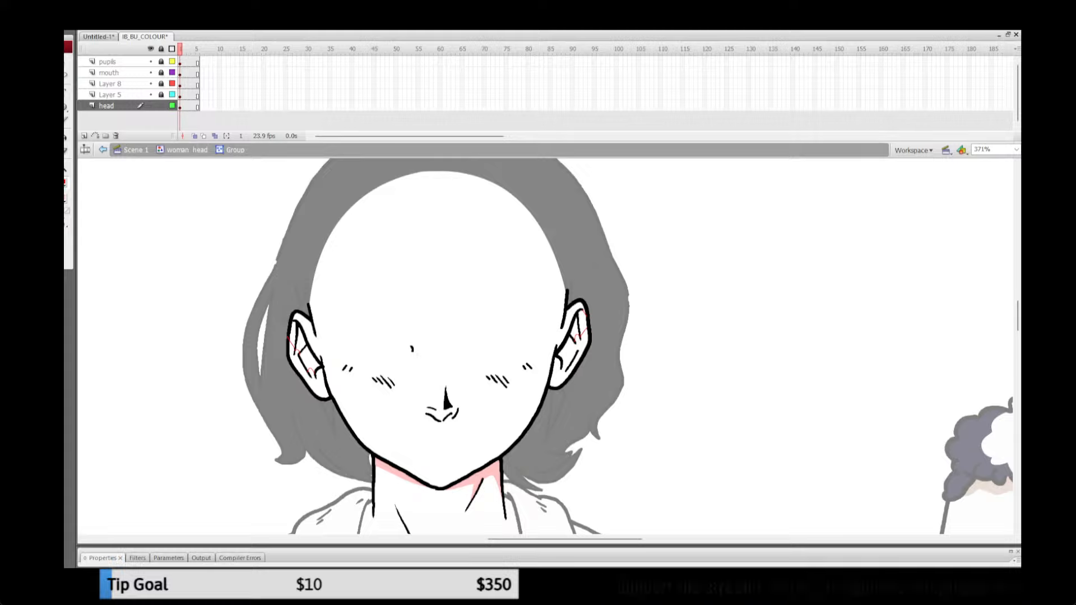
# Step: Fill the outer fold of one ear with pink and return to Scene 1
pyautogui.press('k')
pyautogui.click(292, 333)
pyautogui.click(301, 341)
pyautogui.click(187, 150)
pyautogui.click(136, 151)
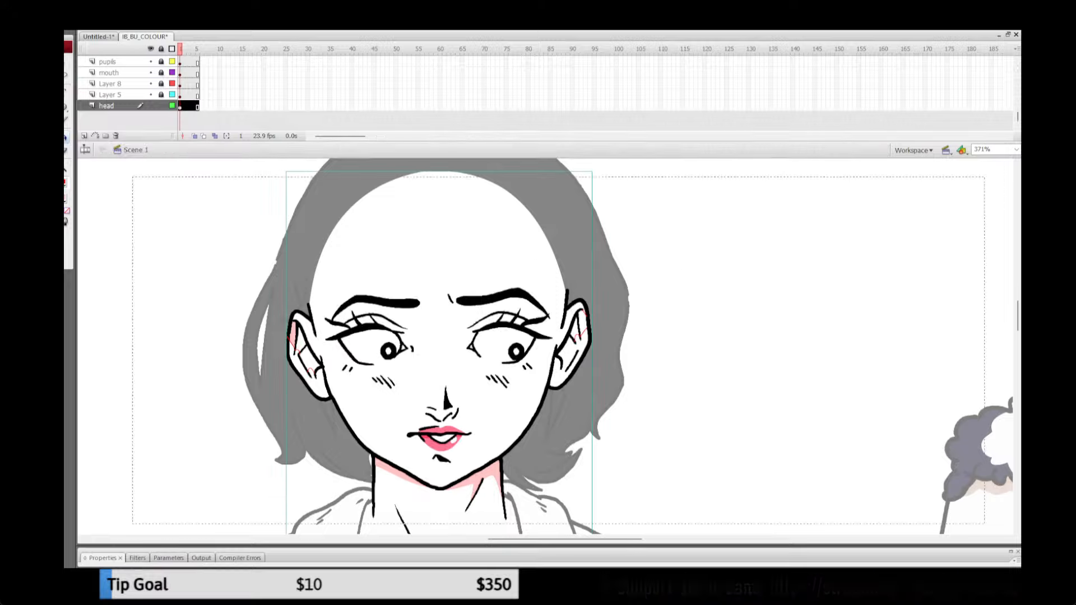
# Step: Step through the frames between 72 and 87 to compare the ear shadows on the waitress's different head drawings
pyautogui.press(',')
pyautogui.press(',')
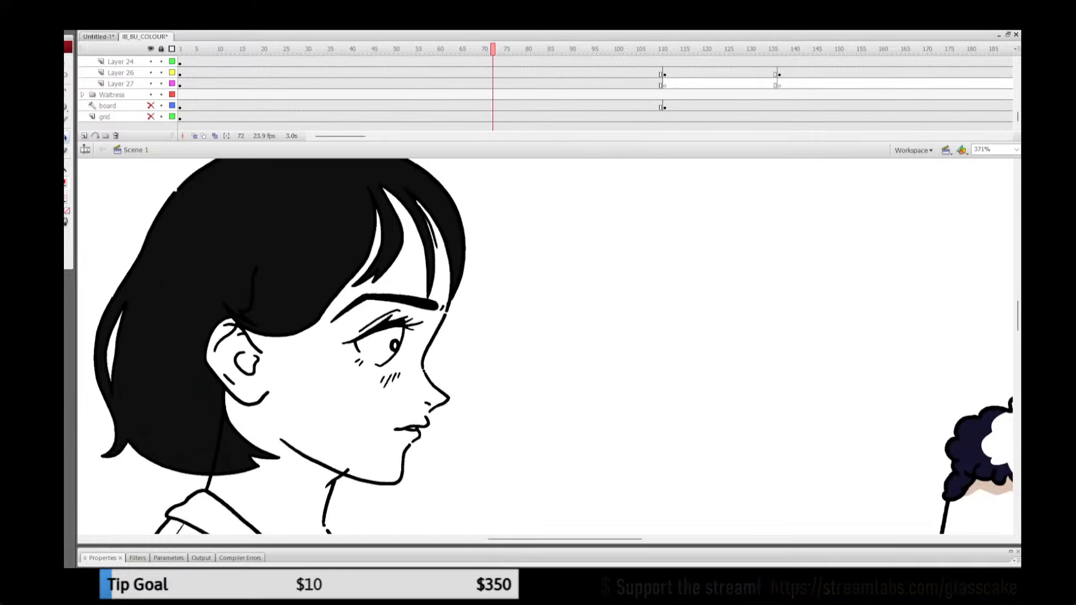
pyautogui.press('.')
pyautogui.press('.')
pyautogui.press('.')
pyautogui.press('.')
pyautogui.press('.')
pyautogui.press('.')
pyautogui.press('.')
pyautogui.press('.')
pyautogui.press('.')
pyautogui.press('.')
pyautogui.press('.')
pyautogui.press('.')
pyautogui.press('.')
pyautogui.press('.')
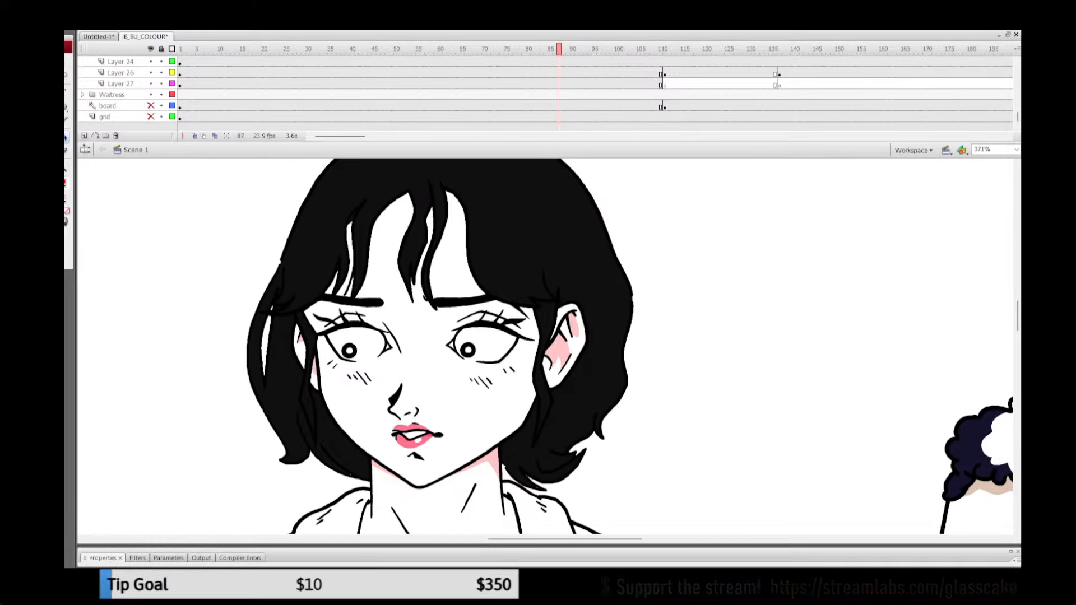
pyautogui.press(',')
pyautogui.press(',')
pyautogui.press(',')
pyautogui.press(',')
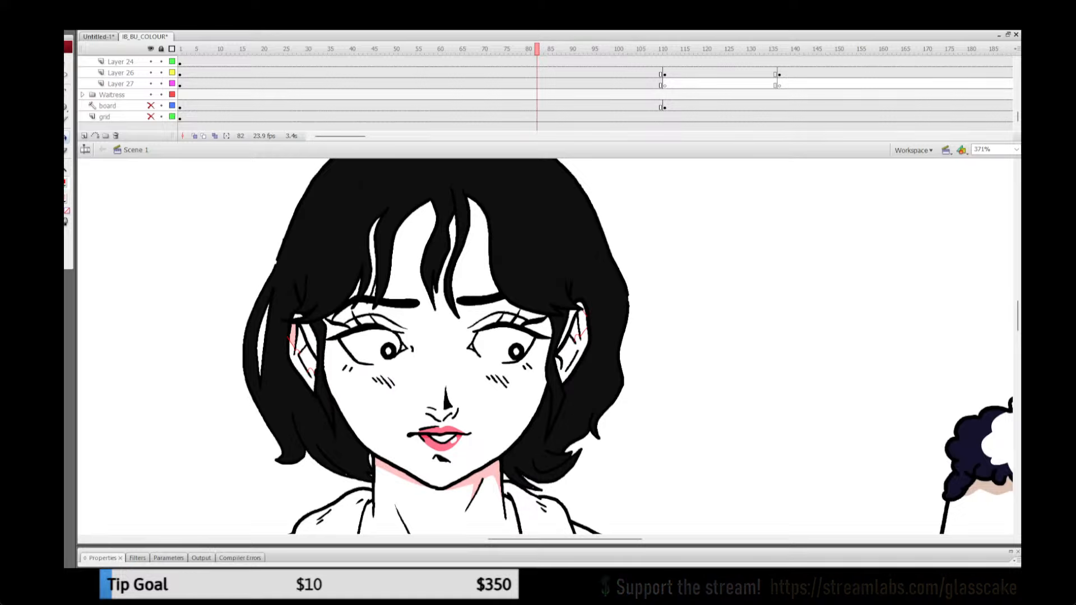
# Step: Reopen the front-facing head symbol from frame 82, go to frame 2 of the head layer and enter its group
pyautogui.press('v')
pyautogui.doubleClick(442, 364)
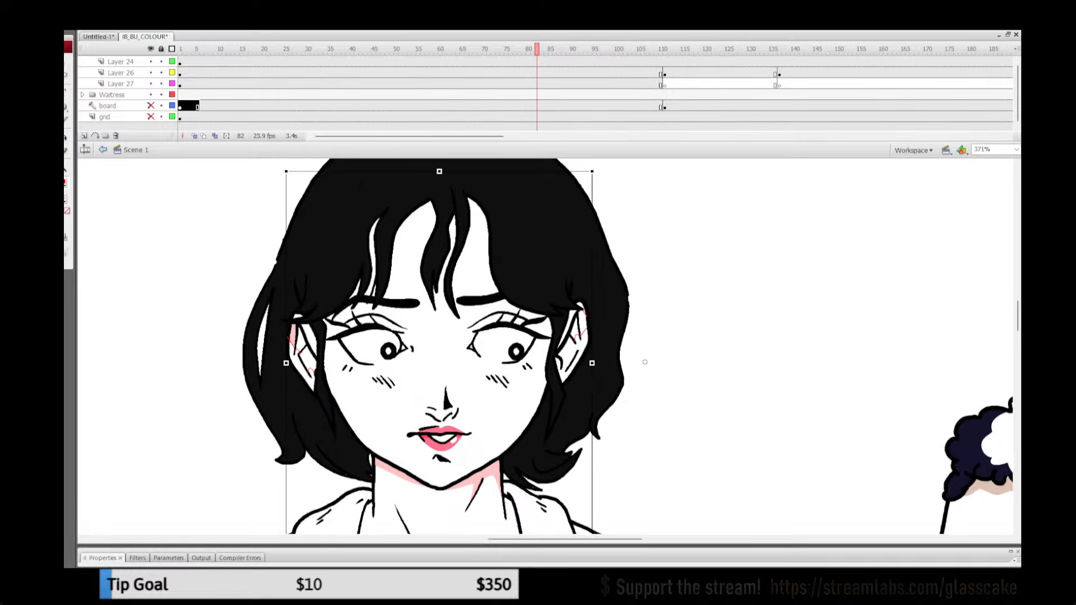
pyautogui.press('k')
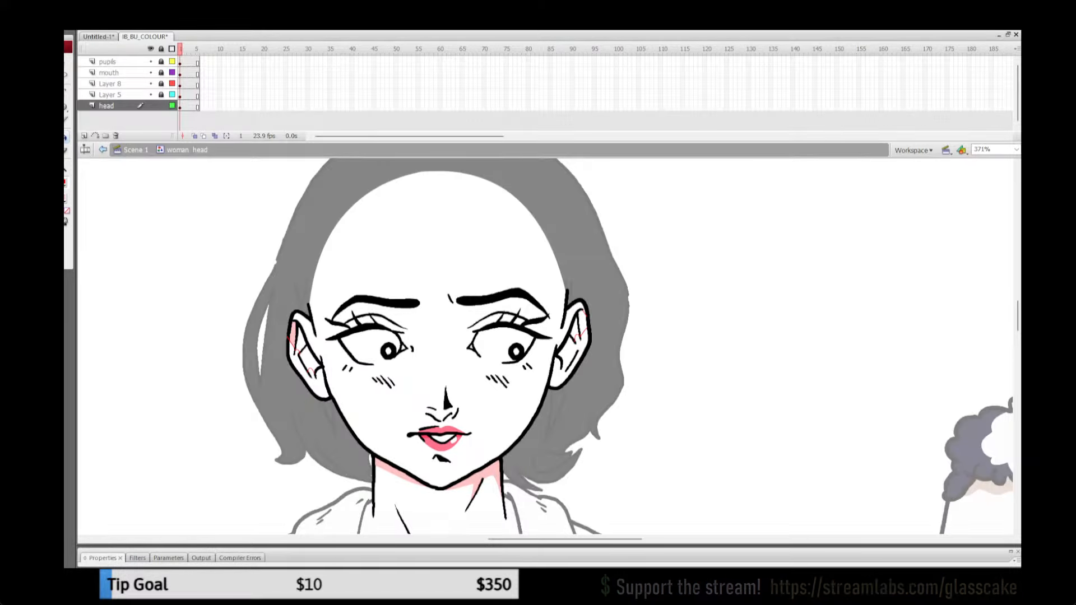
pyautogui.press('F6')
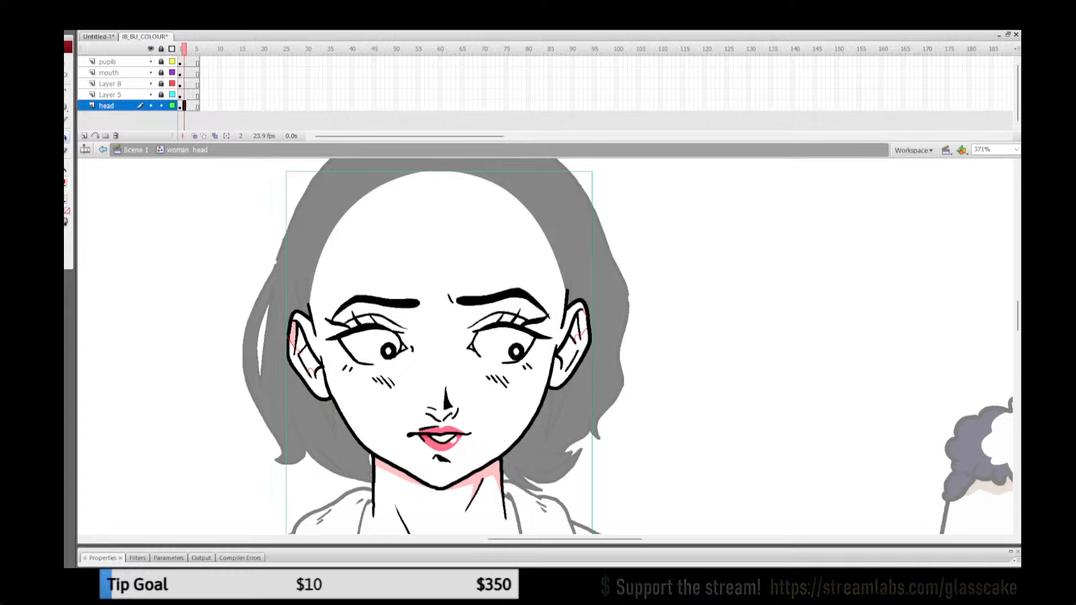
pyautogui.press('q')
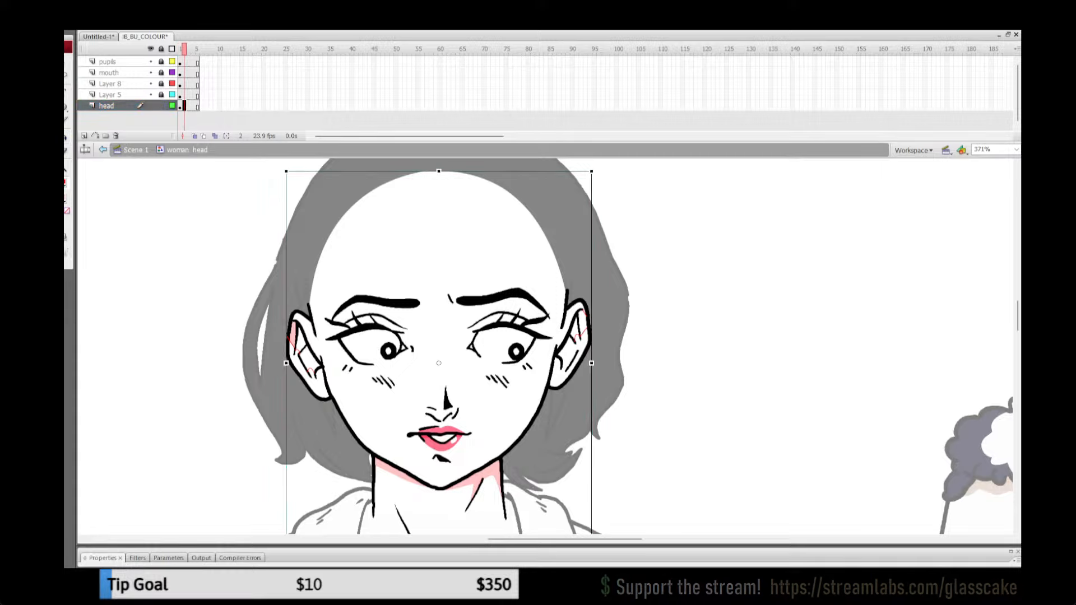
pyautogui.click(440, 331)
pyautogui.doubleClick(440, 331)
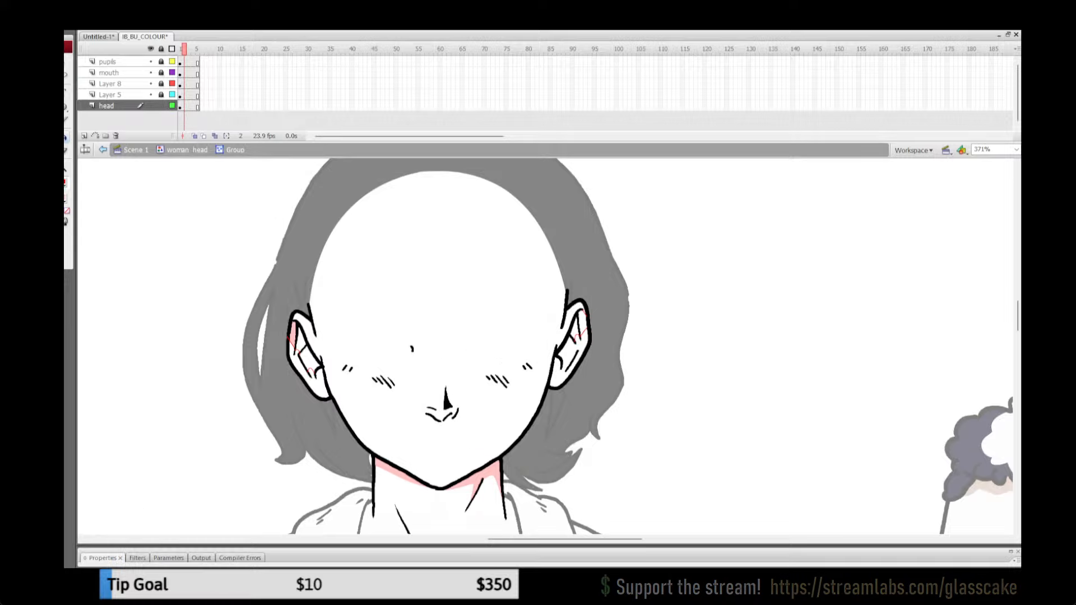
# Step: Fill the inner areas of both ears on the front-facing head with pink
pyautogui.click(309, 360)
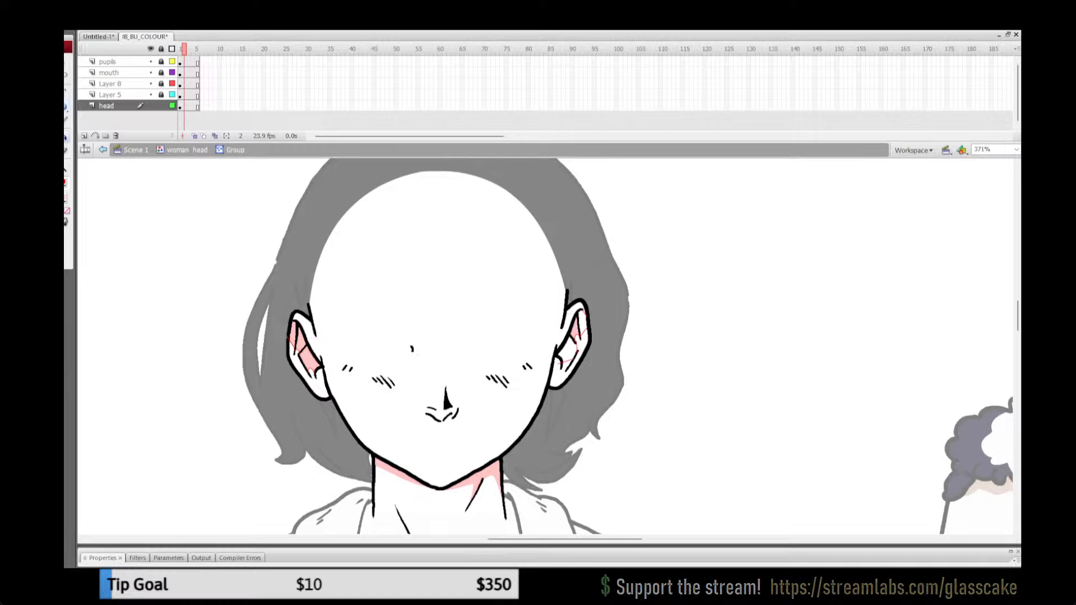
pyautogui.click(569, 351)
pyautogui.click(66, 198)
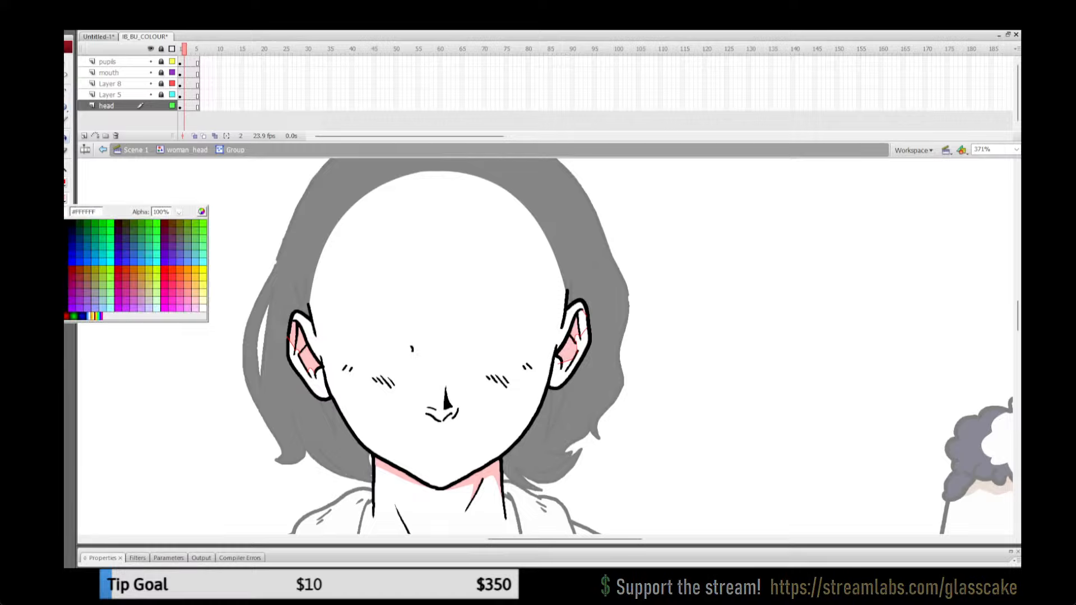
pyautogui.click(89, 315)
# Step: Remove the red shadow outlines from both ears by setting the stroke colour of all artwork in the group to none
pyautogui.hotkey('ctrl', 'a')
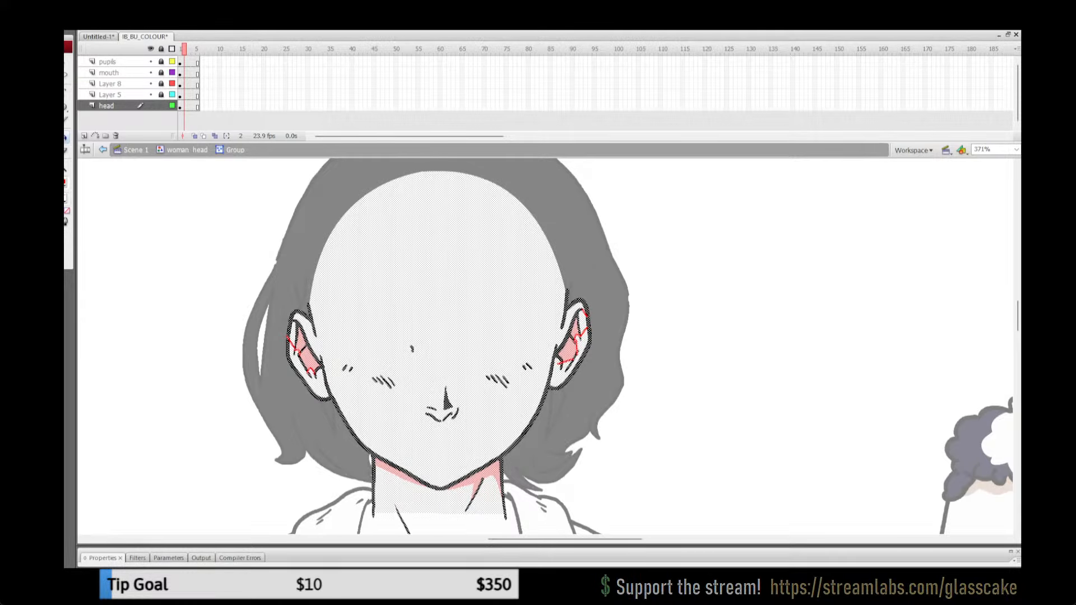
pyautogui.click(66, 182)
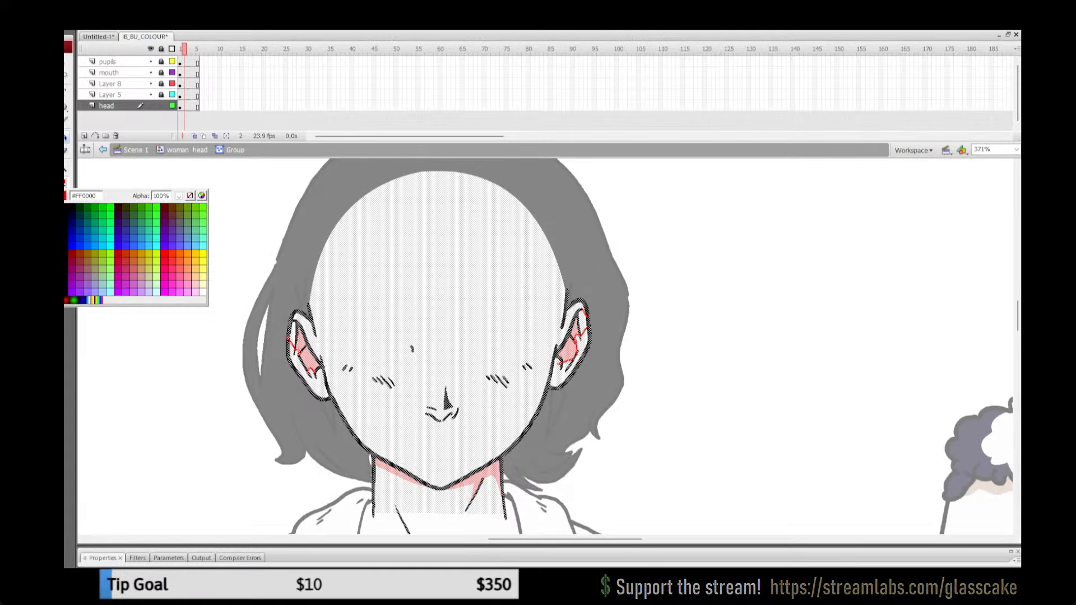
pyautogui.click(190, 195)
pyautogui.press('q')
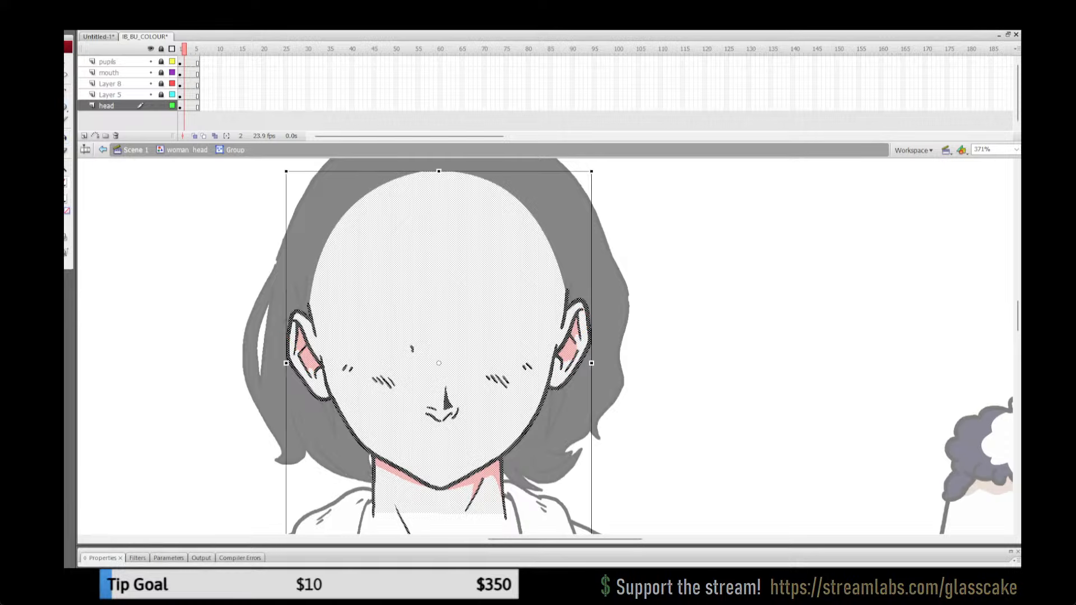
pyautogui.press('Escape')
# Step: Return to Scene 1, then lock all its layers and save the document
pyautogui.hotkey('ctrl', '1')
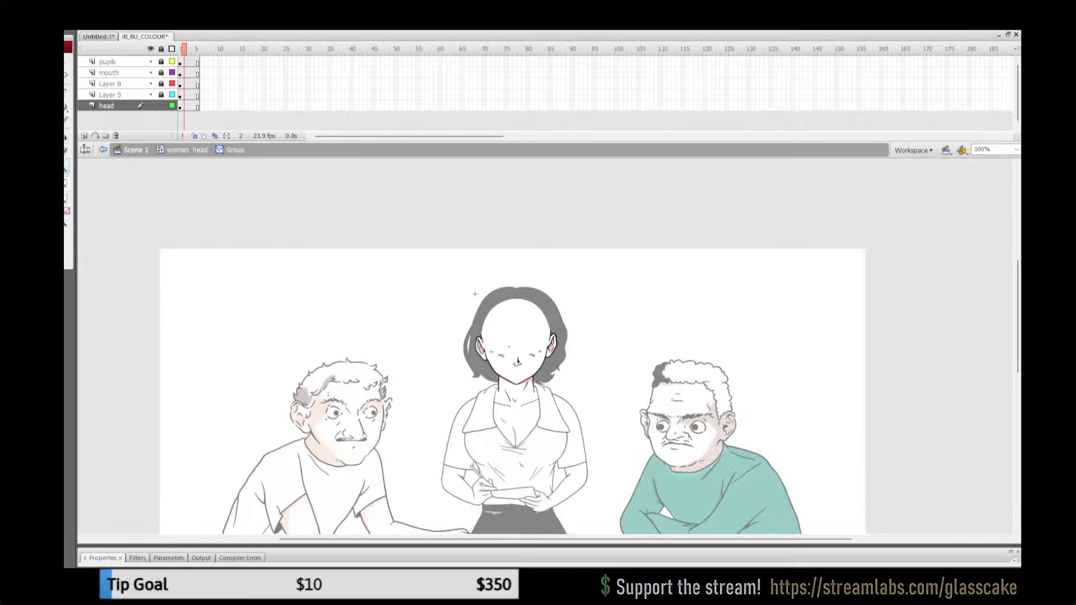
pyautogui.click(187, 150)
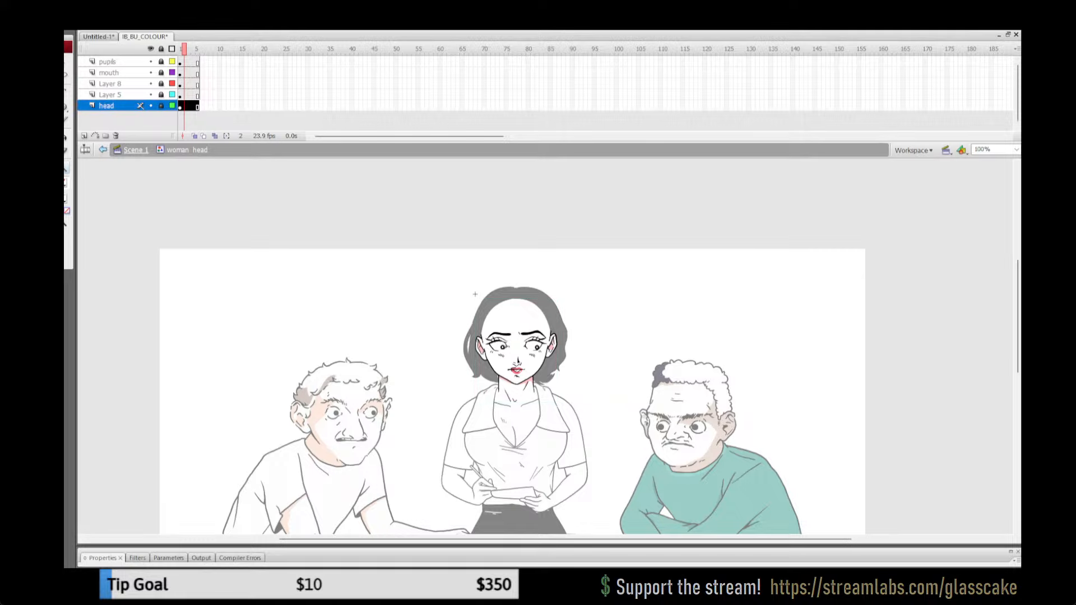
pyautogui.click(135, 150)
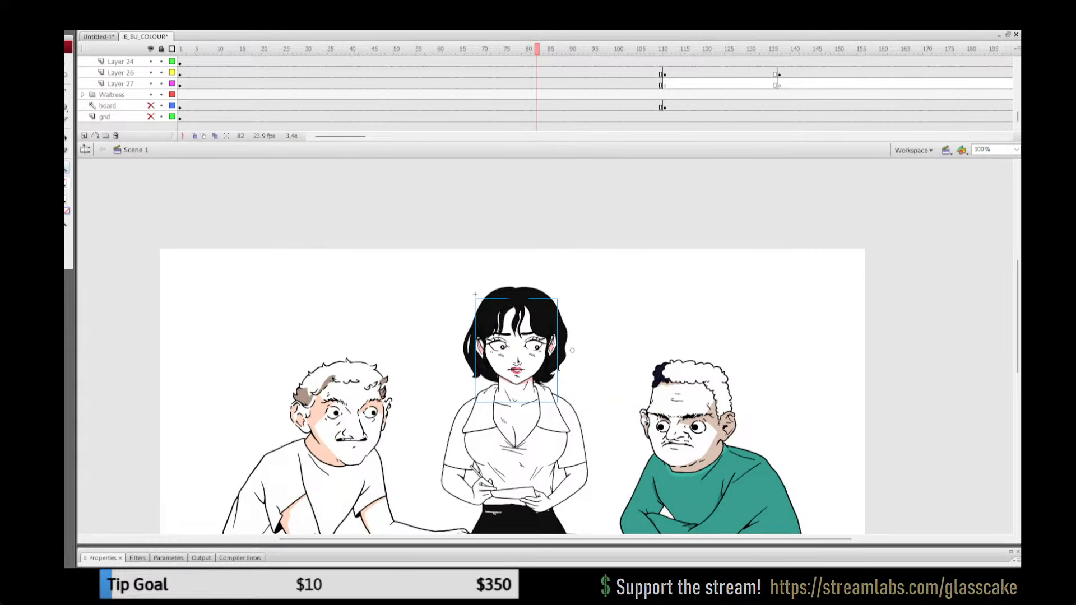
pyautogui.click(161, 49)
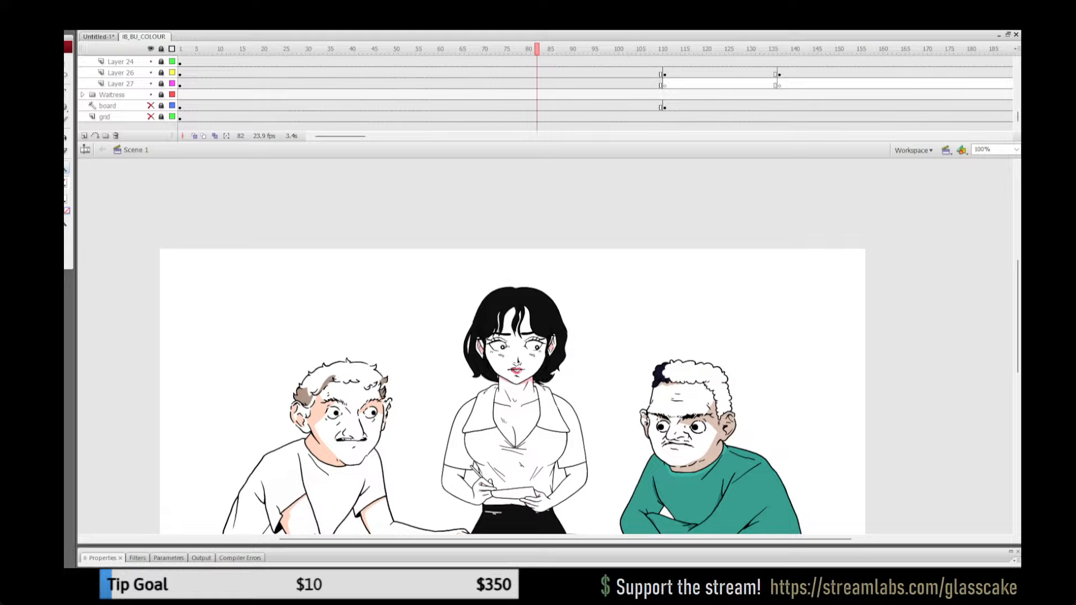
# Step: Play back the waitress's entrance from frames 65, 61 and 55 to check the shadows on her head drawings
pyautogui.click(461, 95)
pyautogui.press('Return')
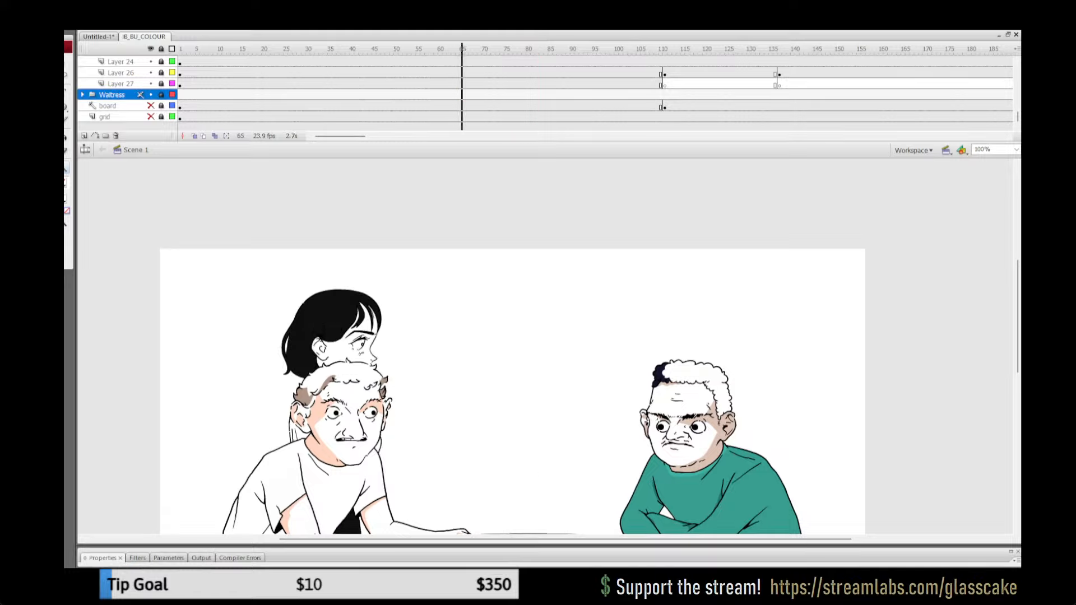
pyautogui.press('Return')
pyautogui.click(444, 94)
pyautogui.press('Return')
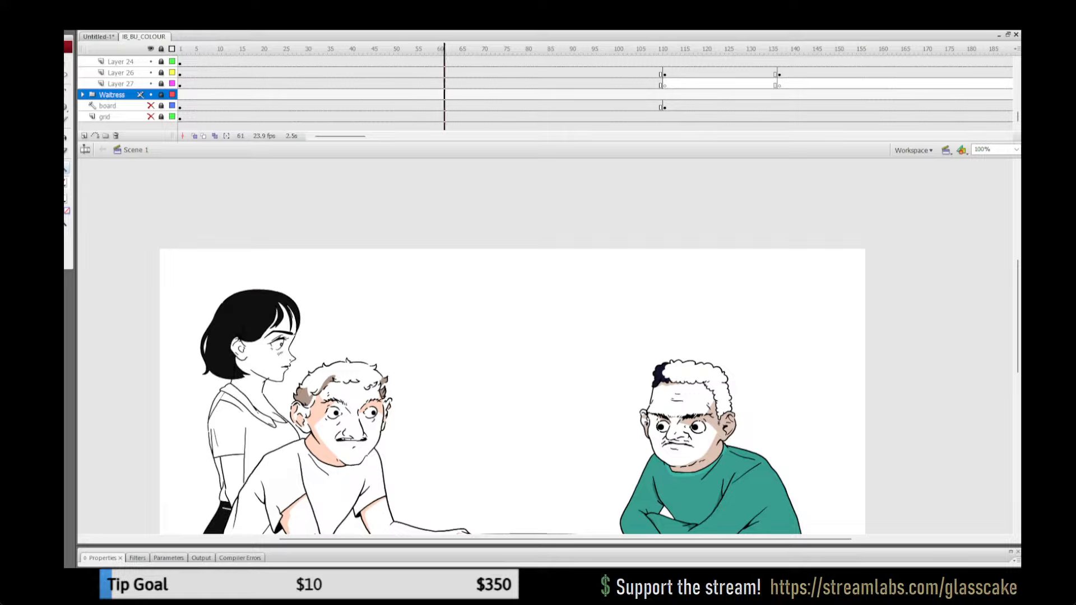
pyautogui.press('Return')
pyautogui.click(418, 94)
pyautogui.press('Return')
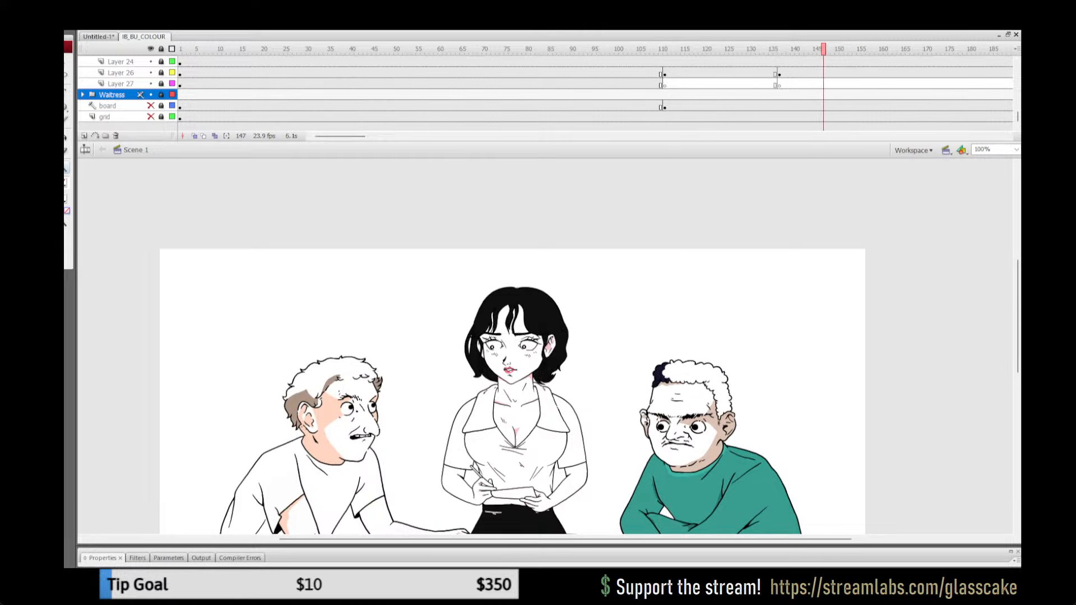
# Step: Show the whole stage and play the ordering scene from frame 98
pyautogui.hotkey('ctrl', '2')
pyautogui.click(607, 95)
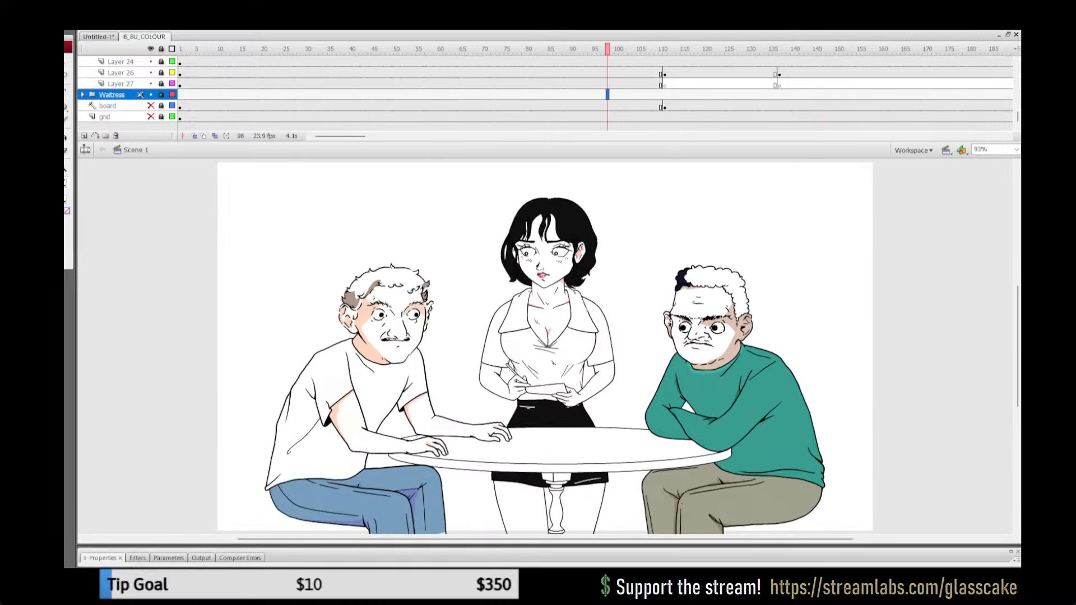
pyautogui.press('Return')
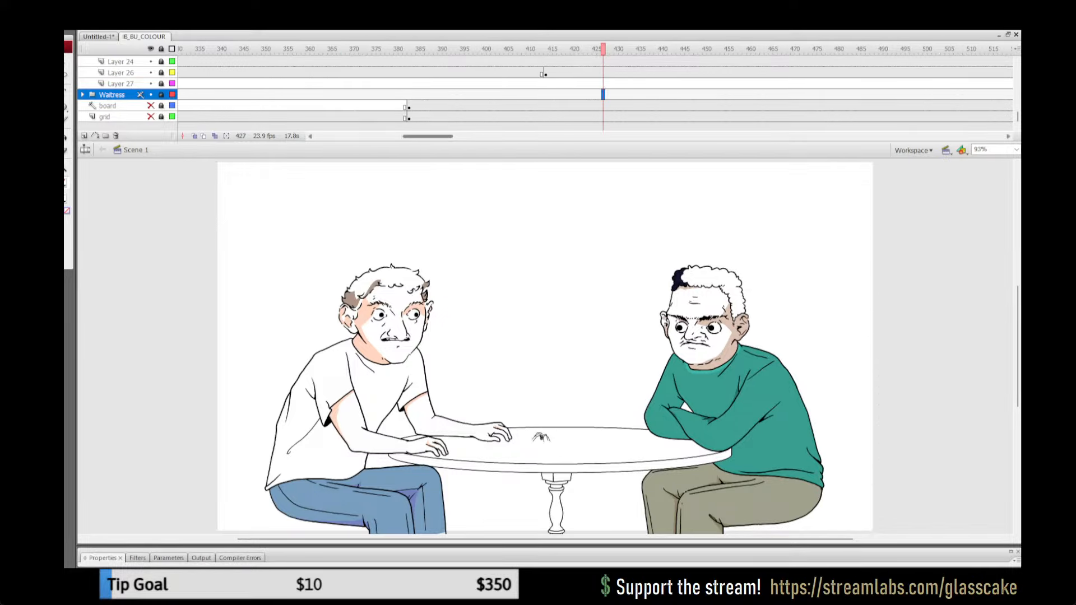
# Step: Scan the seated men's scenes through frames 829 and 1047 for remaining colour errors
pyautogui.moveTo(427, 136); pyautogui.dragTo(528, 137)
pyautogui.click(652, 116)
pyautogui.press('Return')
pyautogui.click(549, 117)
pyautogui.click(558, 95)
pyautogui.click(802, 116)
pyautogui.click(819, 116)
pyautogui.click(664, 95)
pyautogui.moveTo(665, 94); pyautogui.dragTo(695, 95)
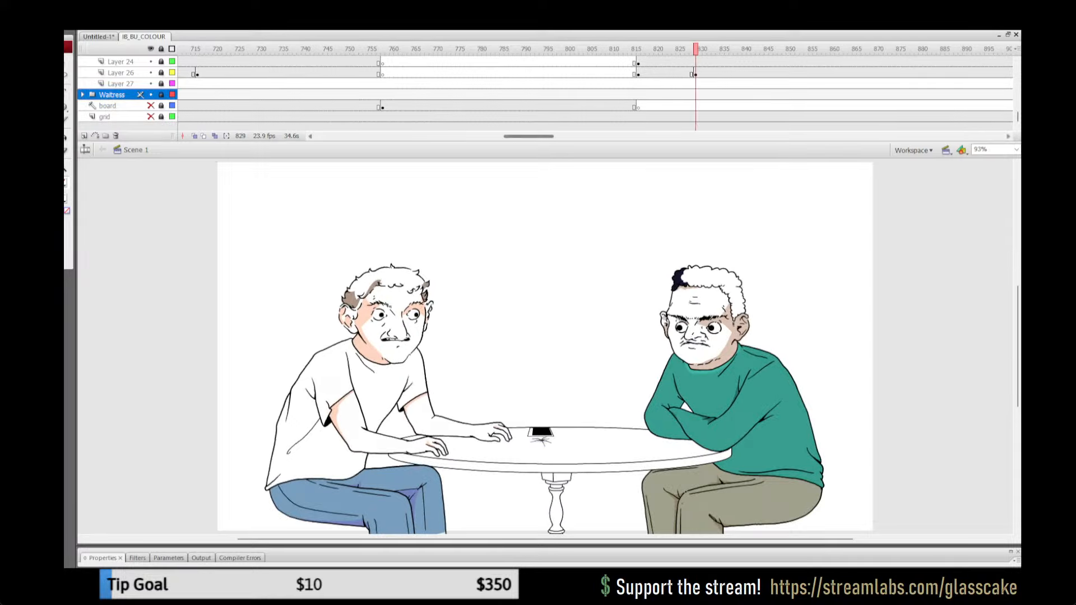
pyautogui.moveTo(528, 136); pyautogui.dragTo(576, 136)
pyautogui.moveTo(790, 106); pyautogui.dragTo(858, 105)
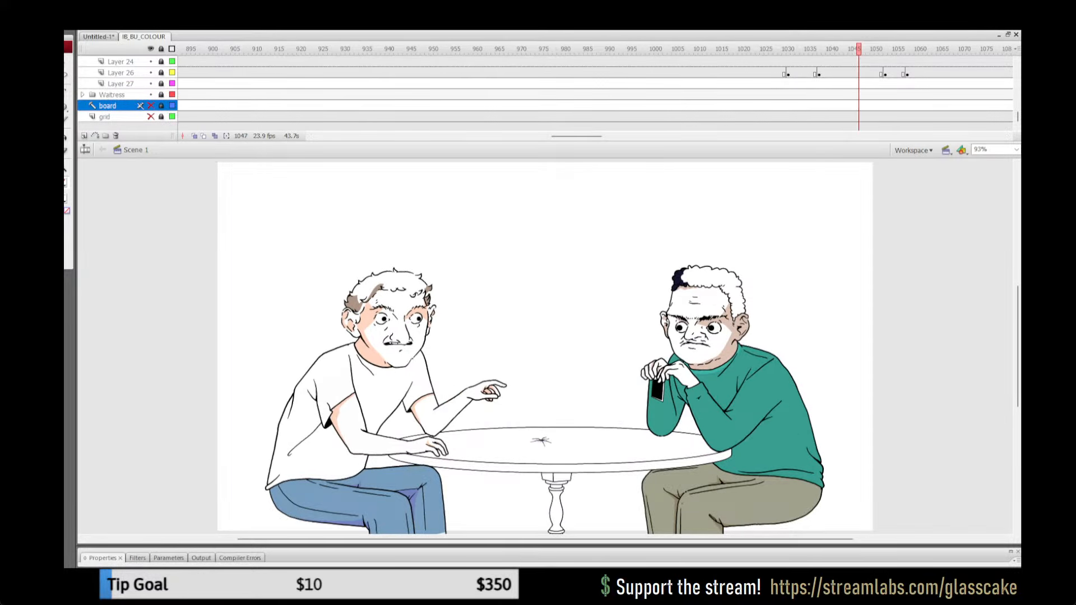
# Step: Play from frame 1072 and then from frame 1154 to examine the waitress's return with the milkshakes
pyautogui.moveTo(577, 137); pyautogui.dragTo(594, 136)
pyautogui.click(686, 83)
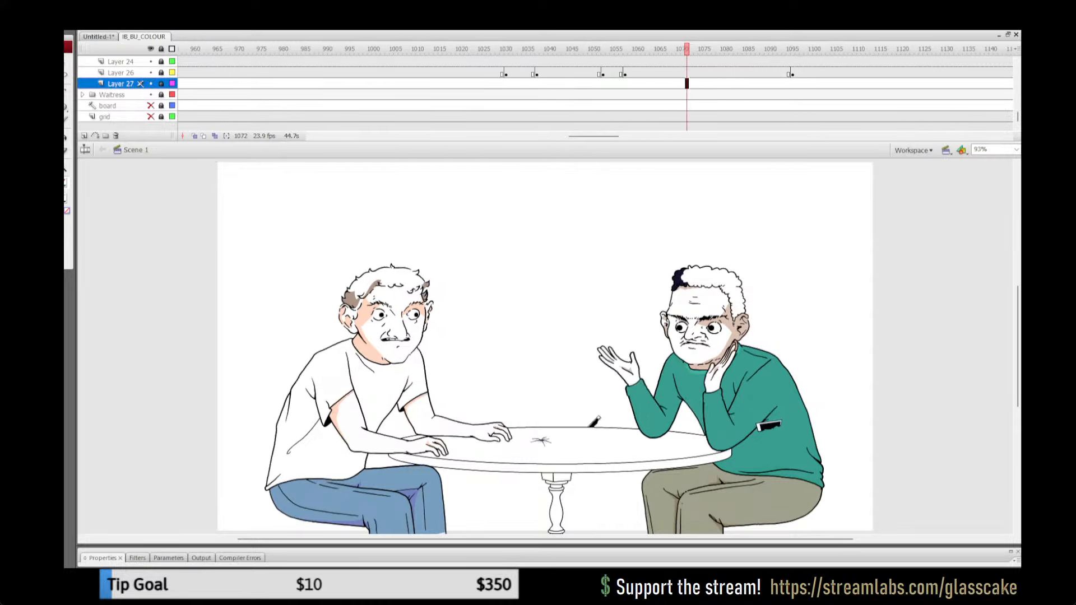
pyautogui.press('Return')
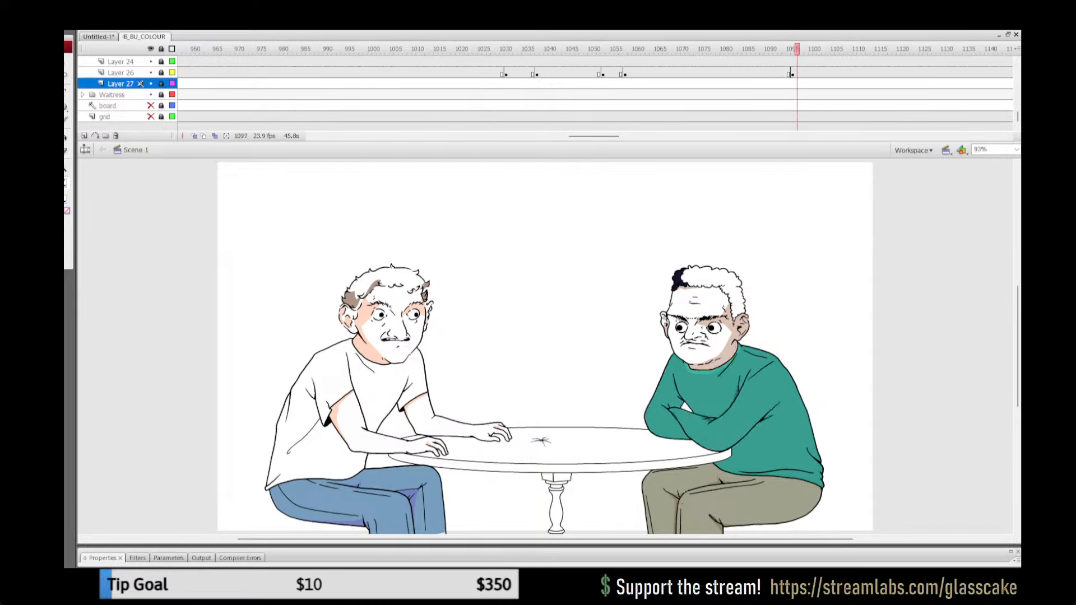
pyautogui.moveTo(594, 136); pyautogui.dragTo(615, 136)
pyautogui.click(683, 105)
pyautogui.press('.')
pyautogui.press('.')
pyautogui.press('.')
pyautogui.press('.')
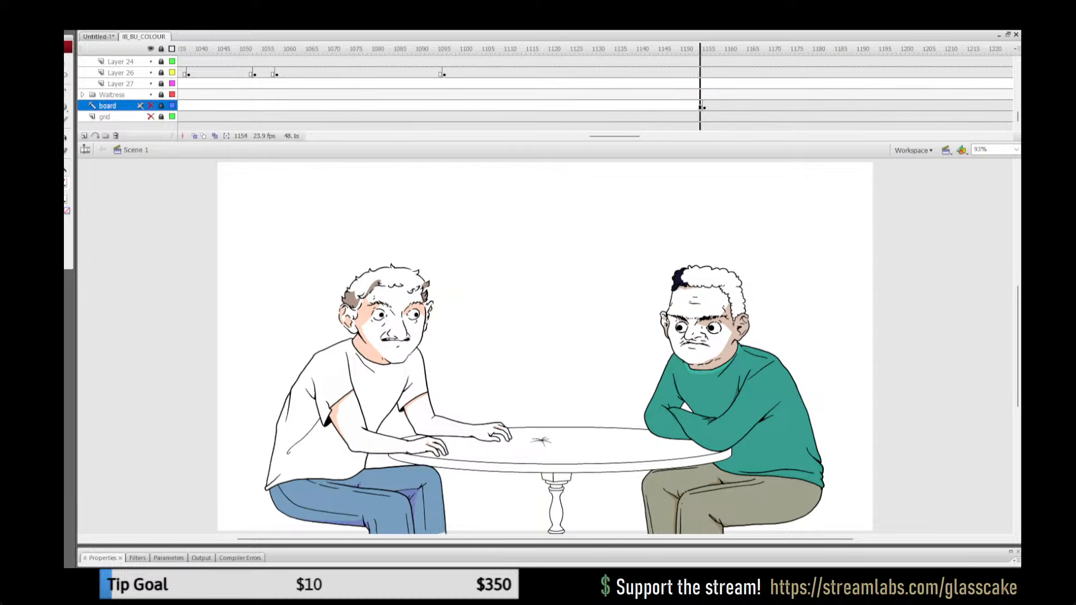
pyautogui.press('Return')
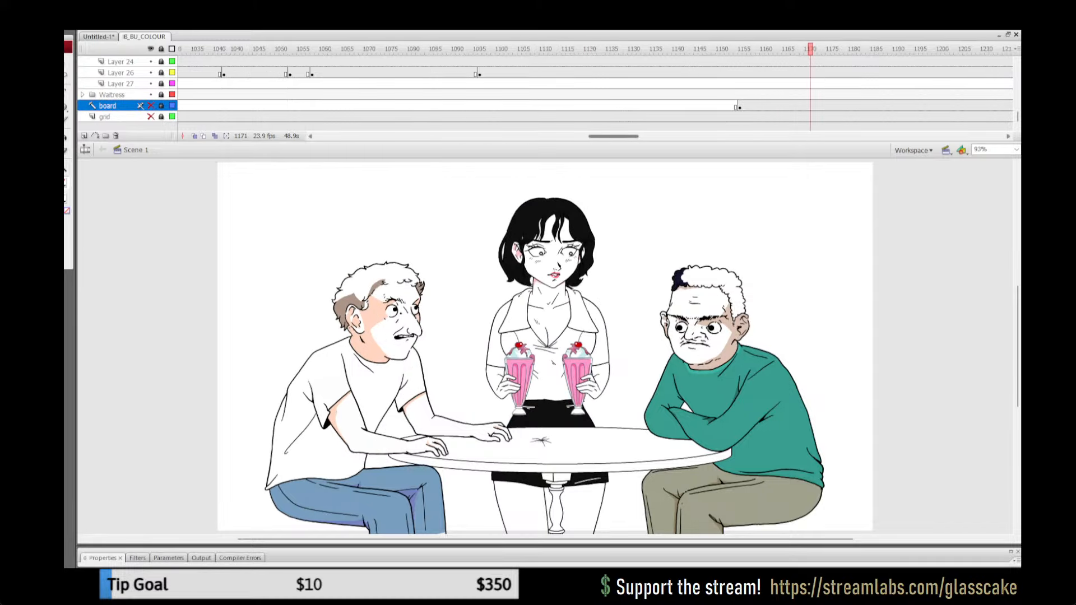
# Step: Compare the waitress's head drawings around frames 88 and 110, then play the rest of the ordering scene
pyautogui.moveTo(613, 136); pyautogui.dragTo(339, 136)
pyautogui.click(408, 94)
pyautogui.click(564, 95)
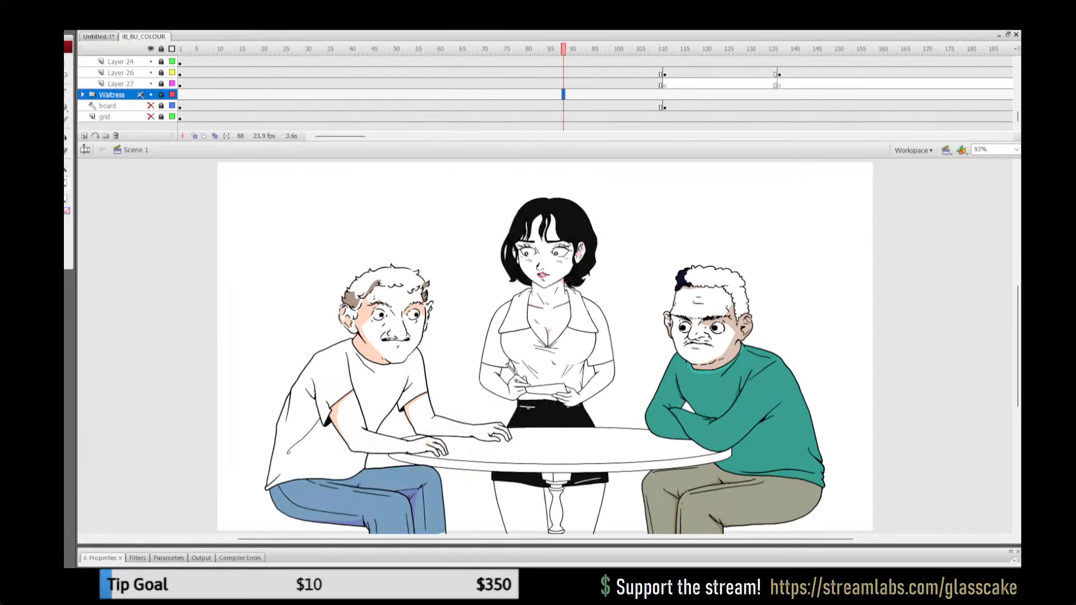
pyautogui.click(687, 95)
pyautogui.click(788, 94)
pyautogui.click(660, 106)
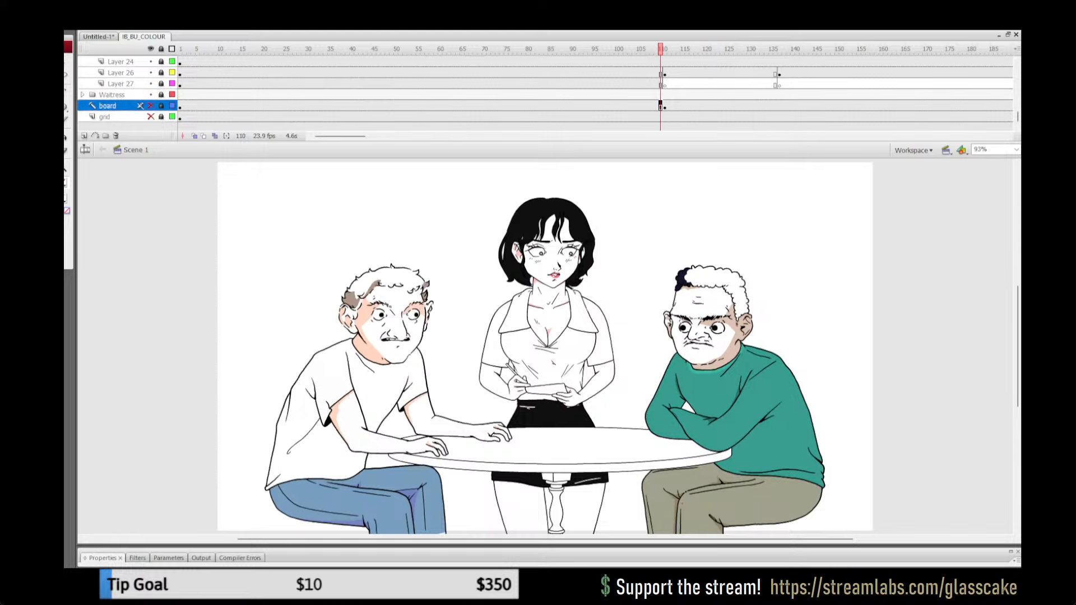
pyautogui.click(718, 95)
pyautogui.click(828, 95)
pyautogui.press('Return')
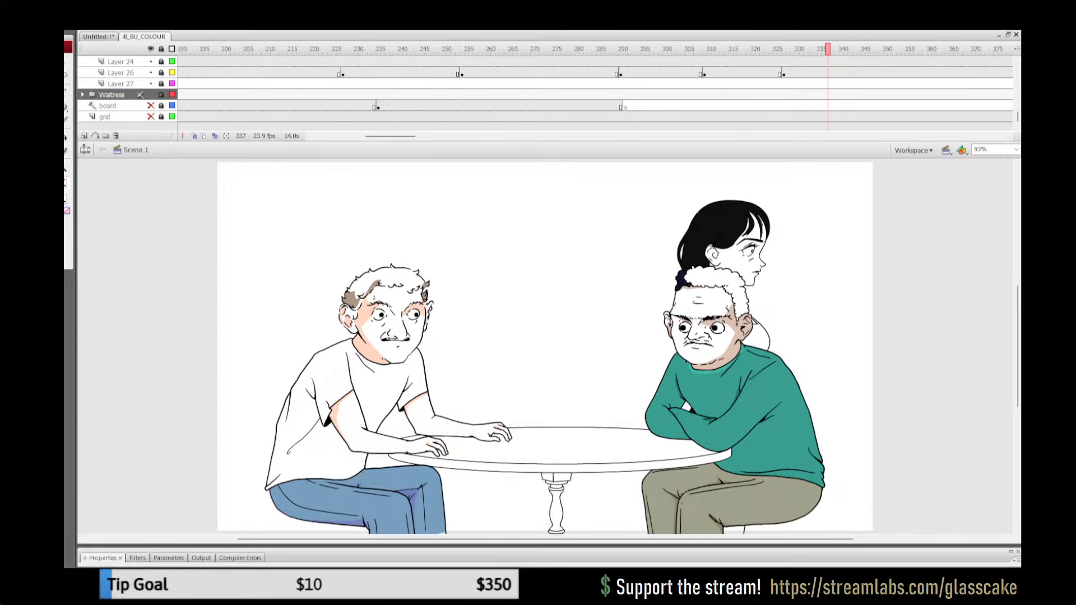
# Step: Replay the ordering scene from around frame 245 to examine the waitress and both men's gestures
pyautogui.click(419, 105)
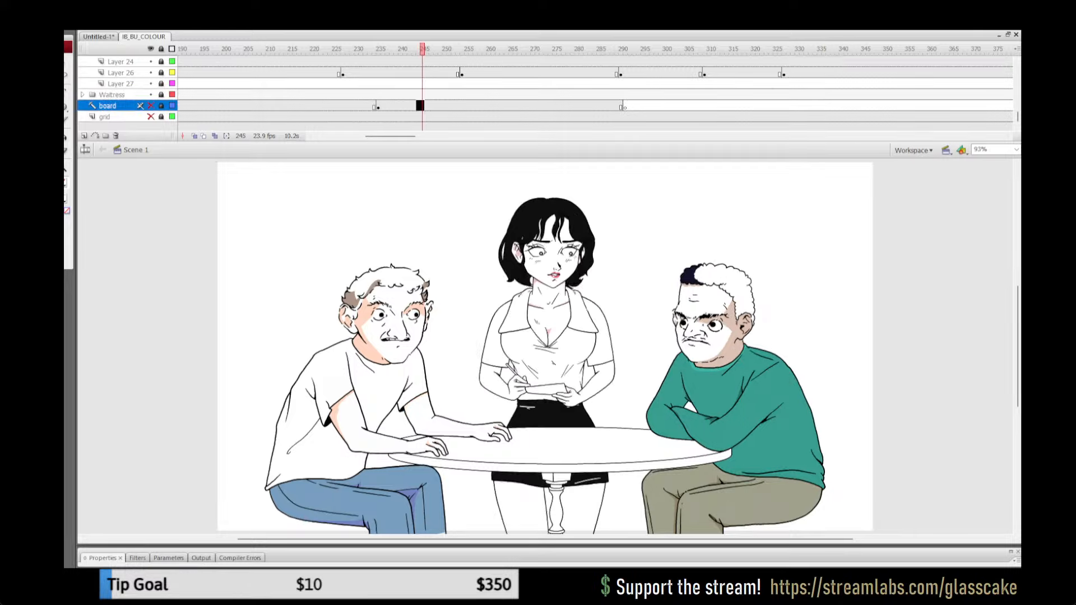
pyautogui.press('Return')
pyautogui.click(423, 106)
pyautogui.press('Return')
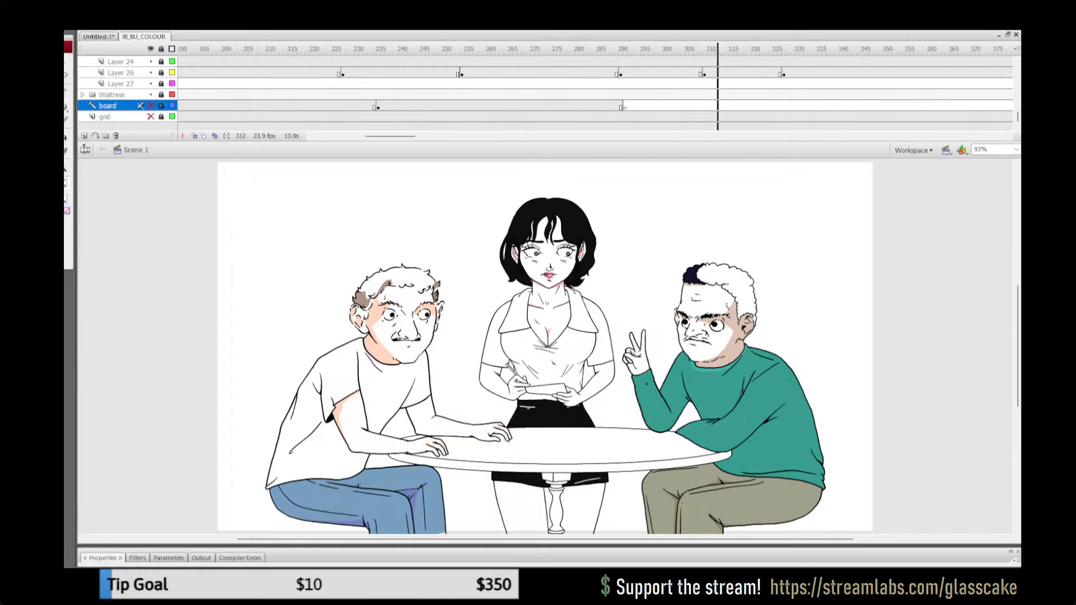
pyautogui.press('Return')
pyautogui.click(534, 49)
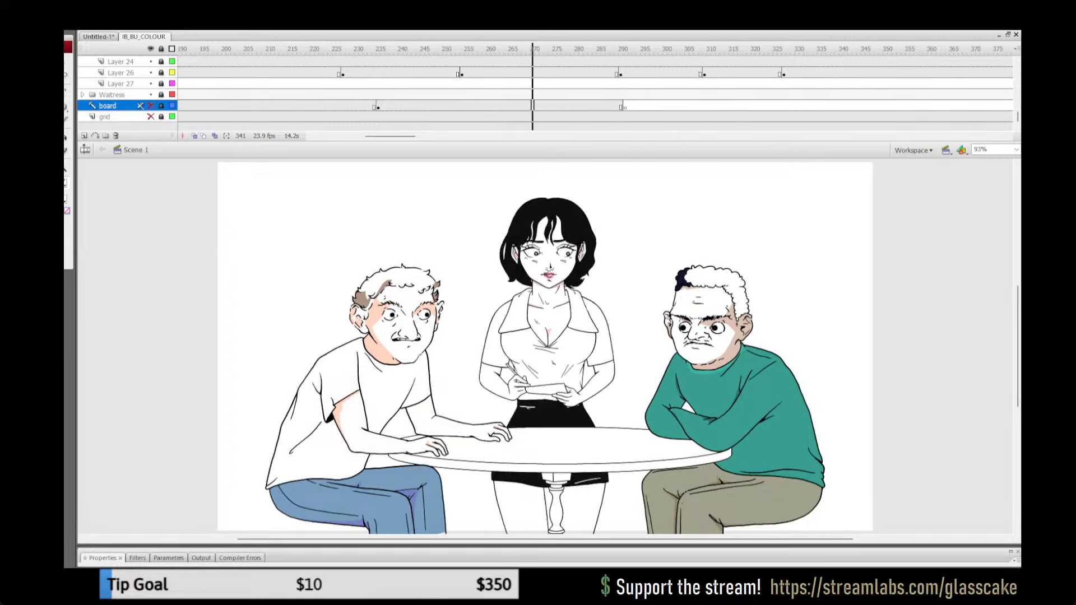
pyautogui.press('Return')
pyautogui.click(458, 95)
pyautogui.click(414, 95)
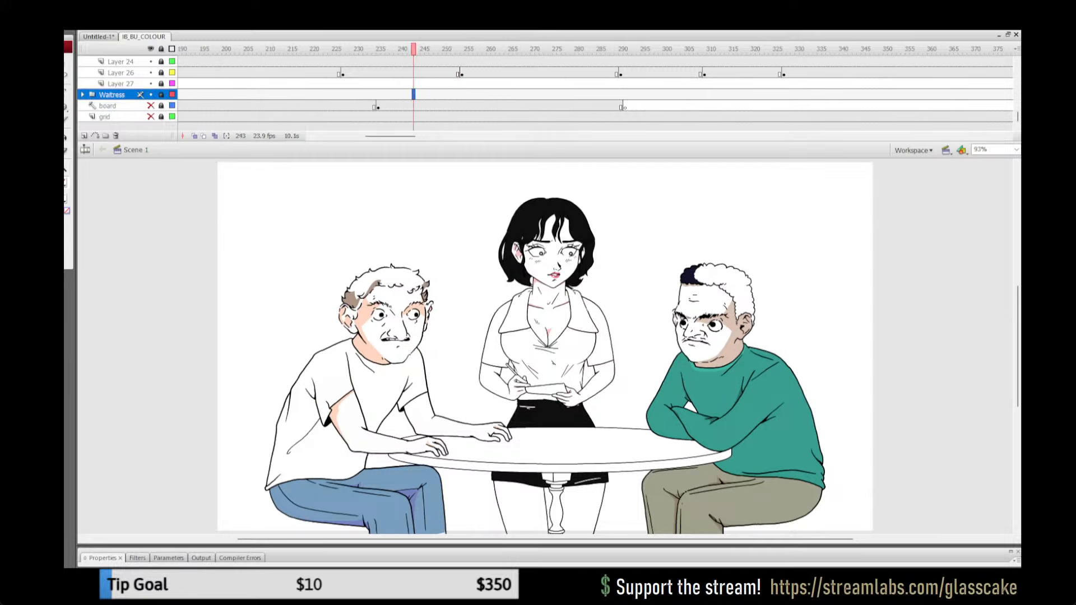
pyautogui.moveTo(415, 49); pyautogui.dragTo(480, 49)
pyautogui.click(427, 105)
pyautogui.press('Return')
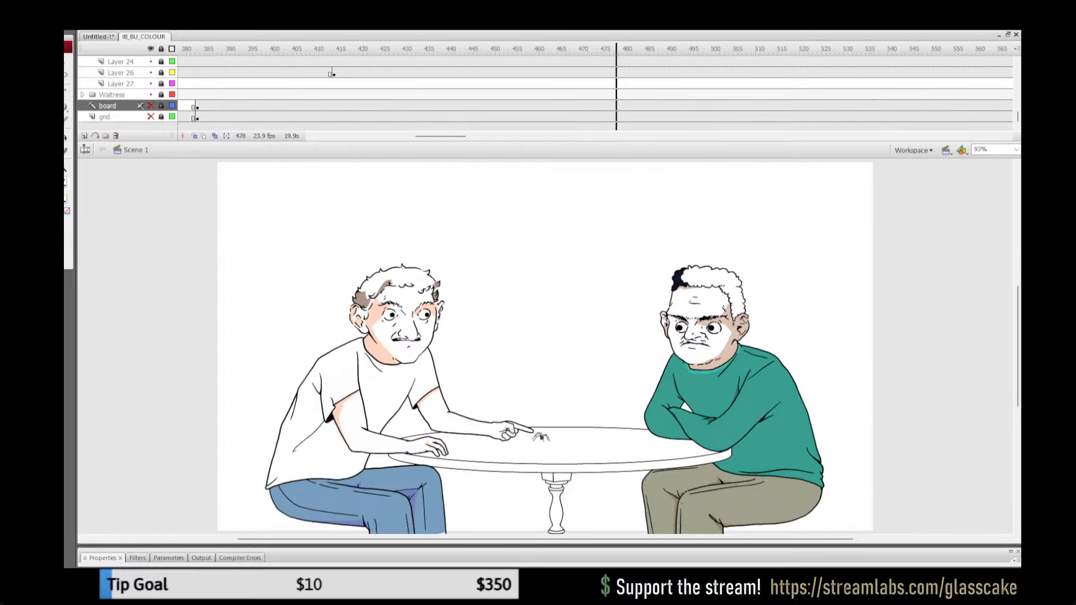
# Step: Replay the two men's table scene from around frames 432 and 415 to check it for errors
pyautogui.click(405, 84)
pyautogui.press('Return')
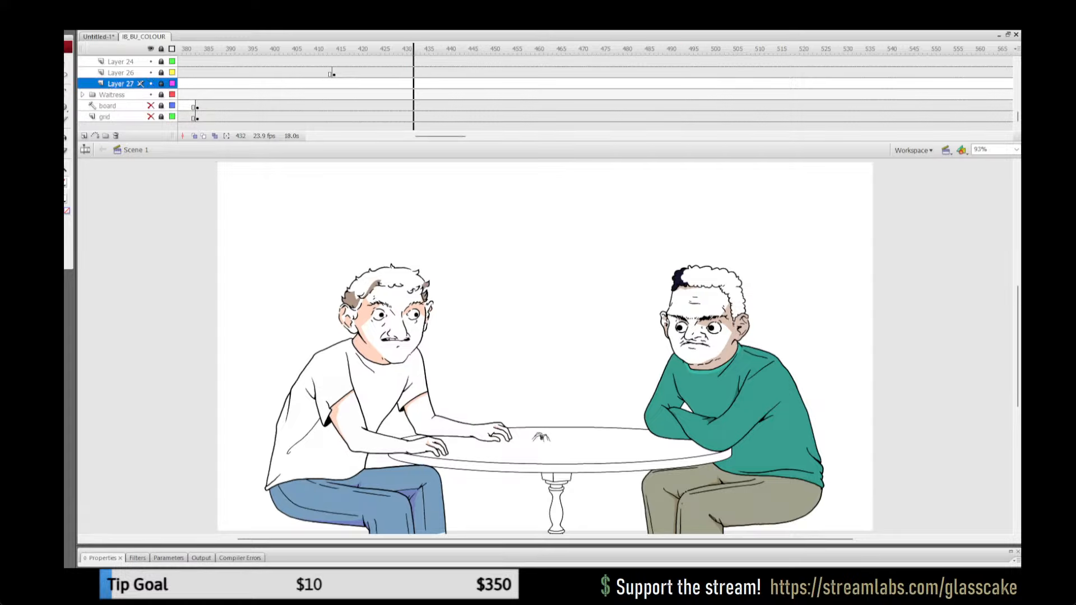
pyautogui.press('Return')
pyautogui.press('Return')
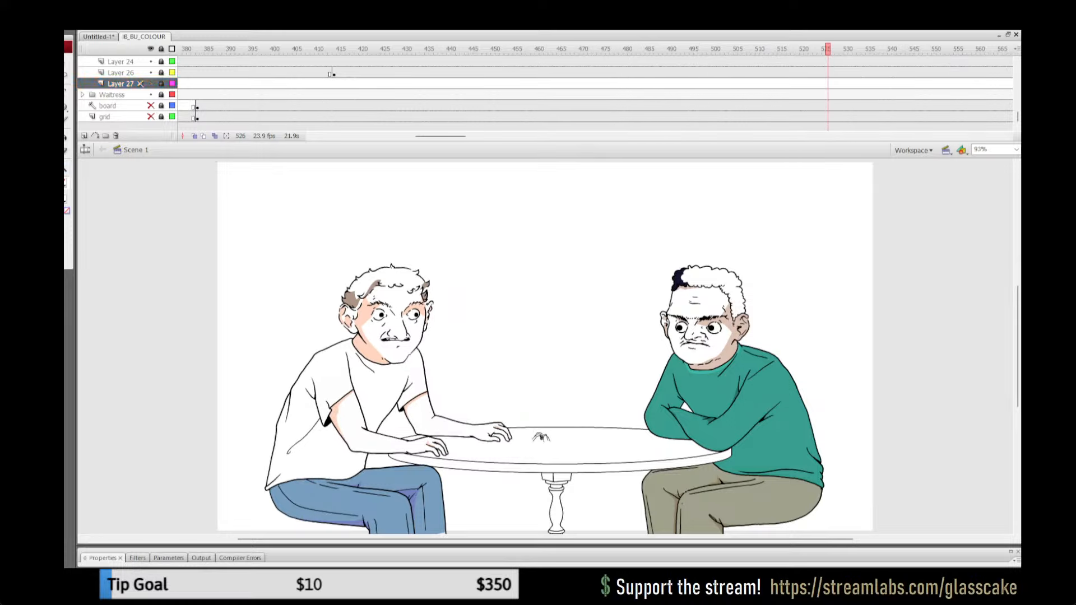
pyautogui.click(312, 95)
pyautogui.press('Return')
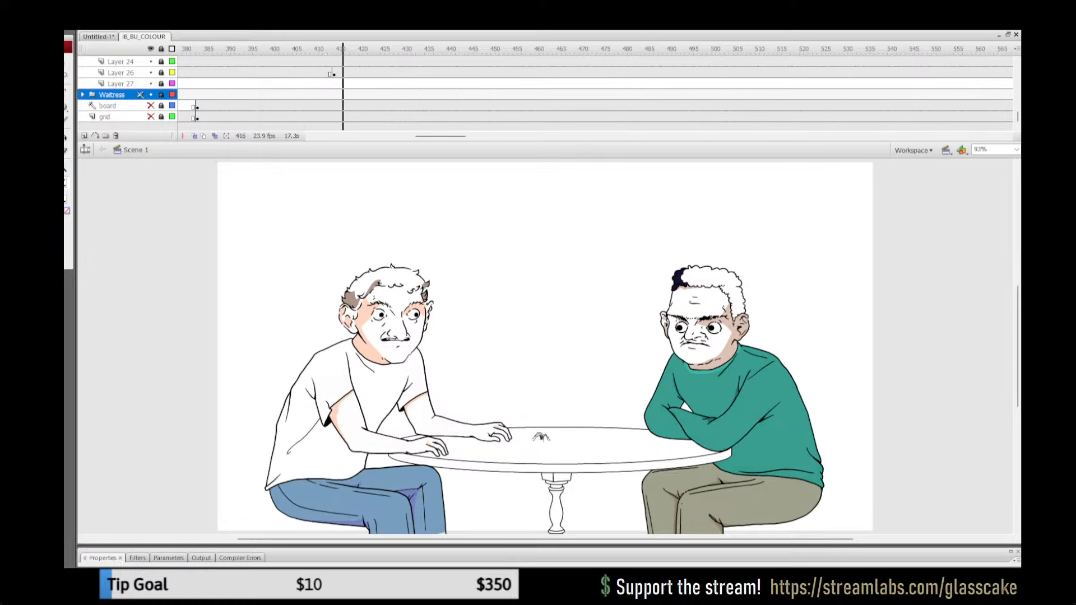
# Step: Go back to frame 104 and play the waitress's ordering scene again
pyautogui.moveTo(438, 136); pyautogui.dragTo(336, 136)
pyautogui.click(634, 94)
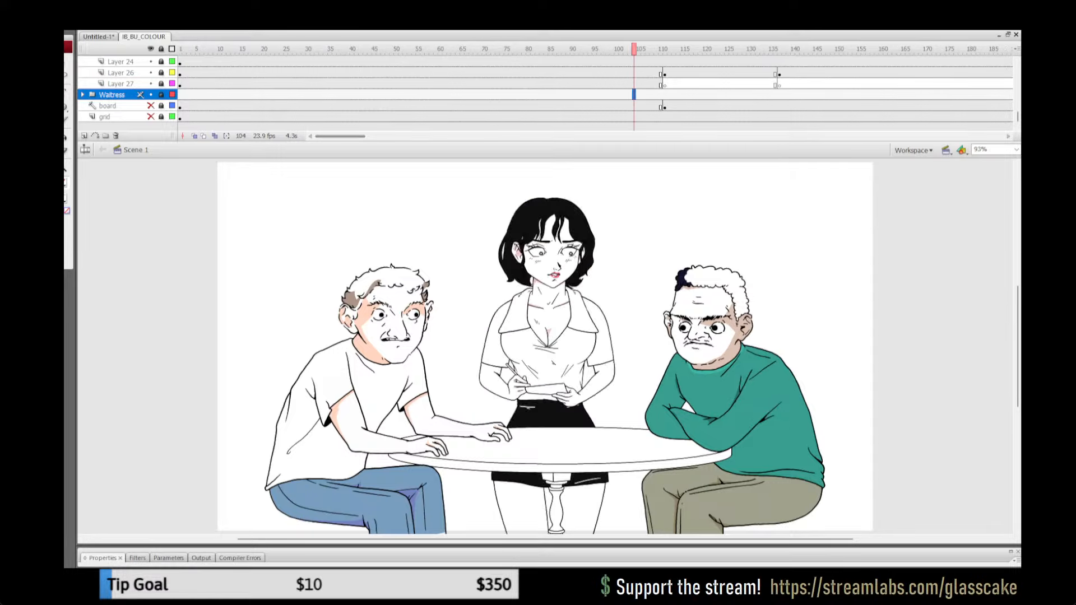
pyautogui.press('Return')
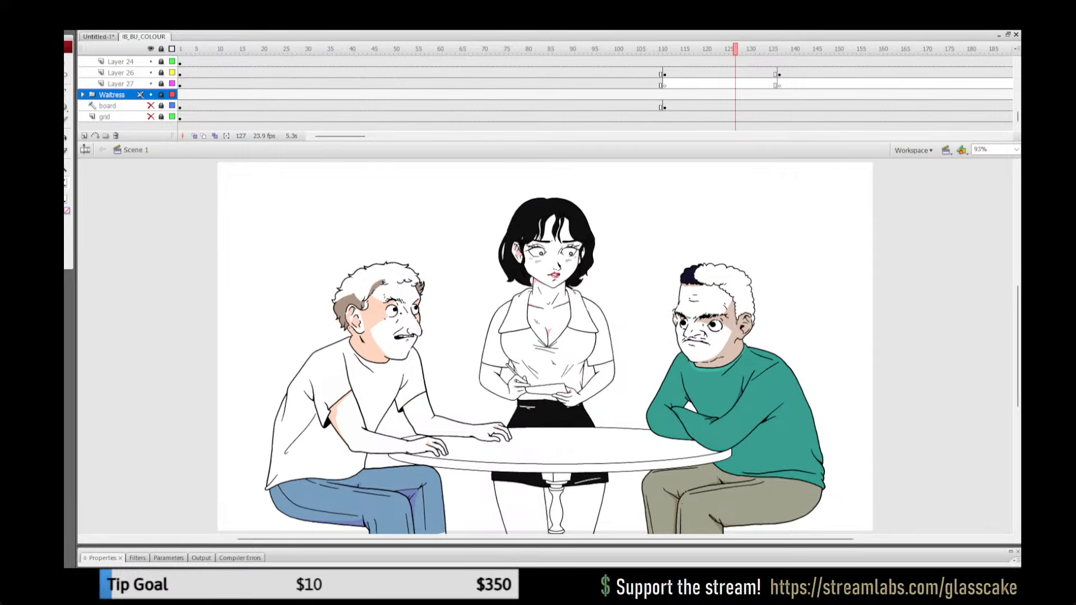